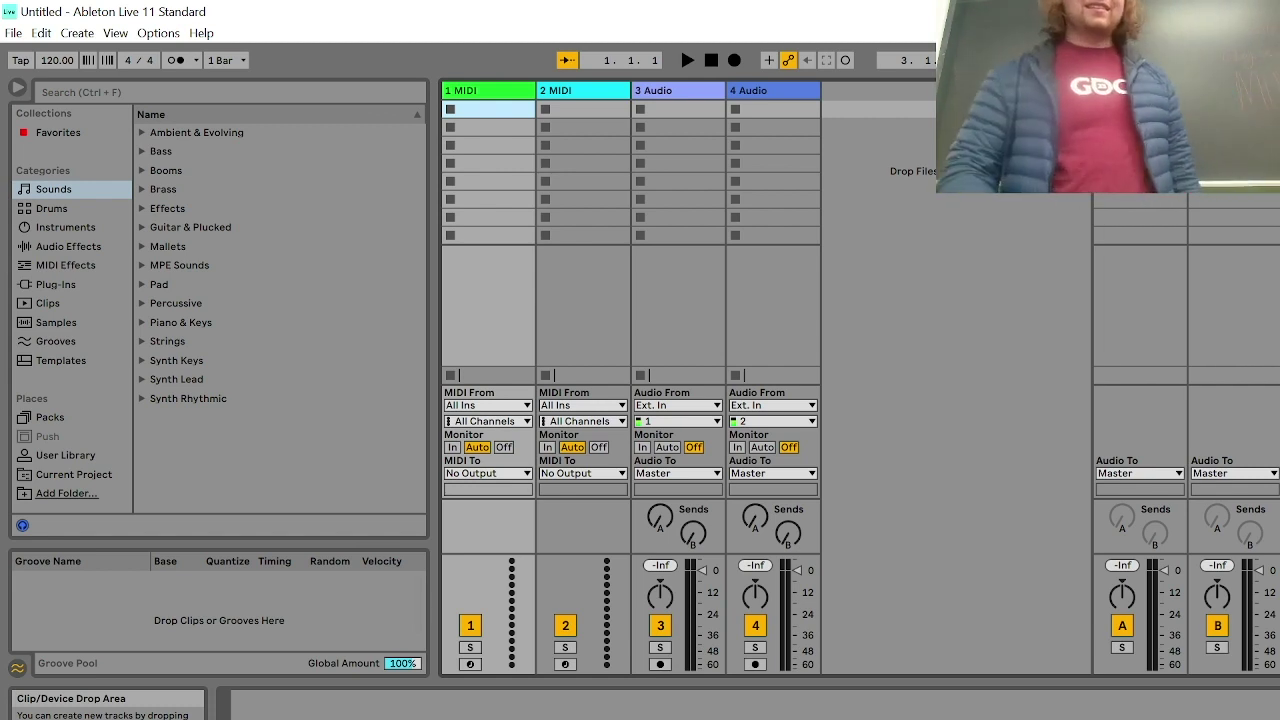
Create a new Live Set and switch from Session View to Arrangement View
{"action": "left_click", "coordinate": [13, 33]}
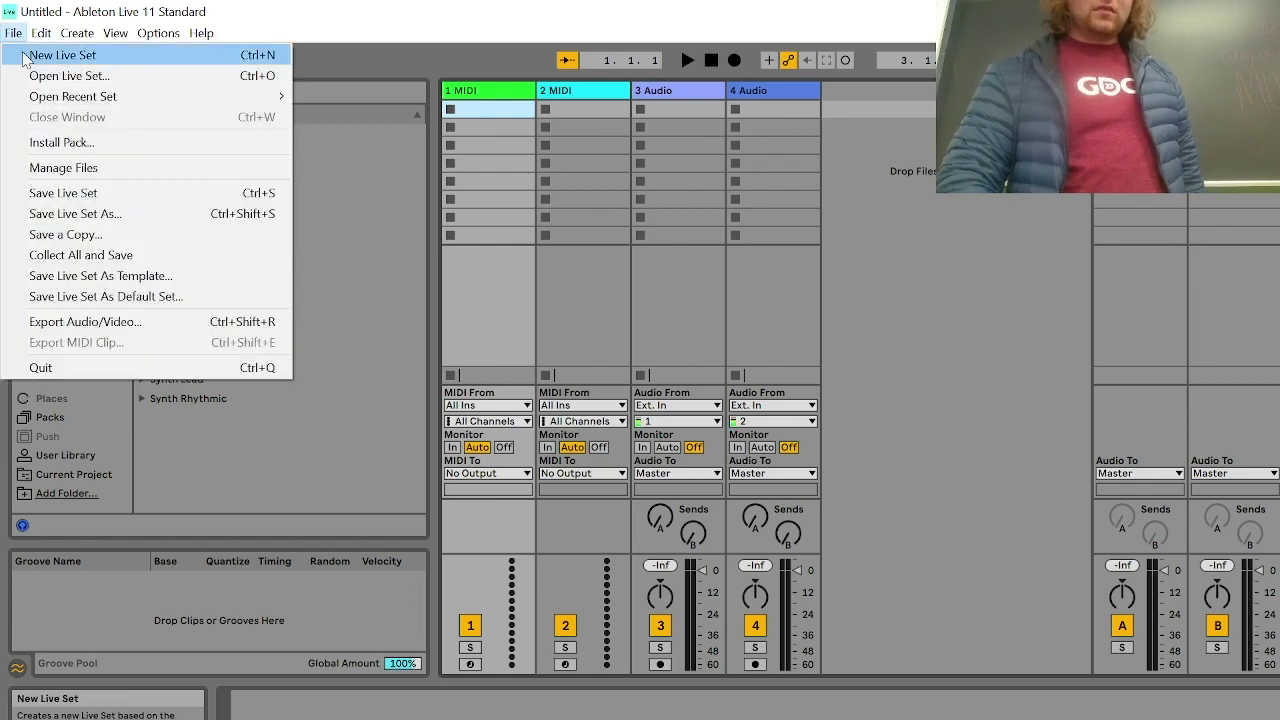
{"action": "left_click", "coordinate": [63, 51]}
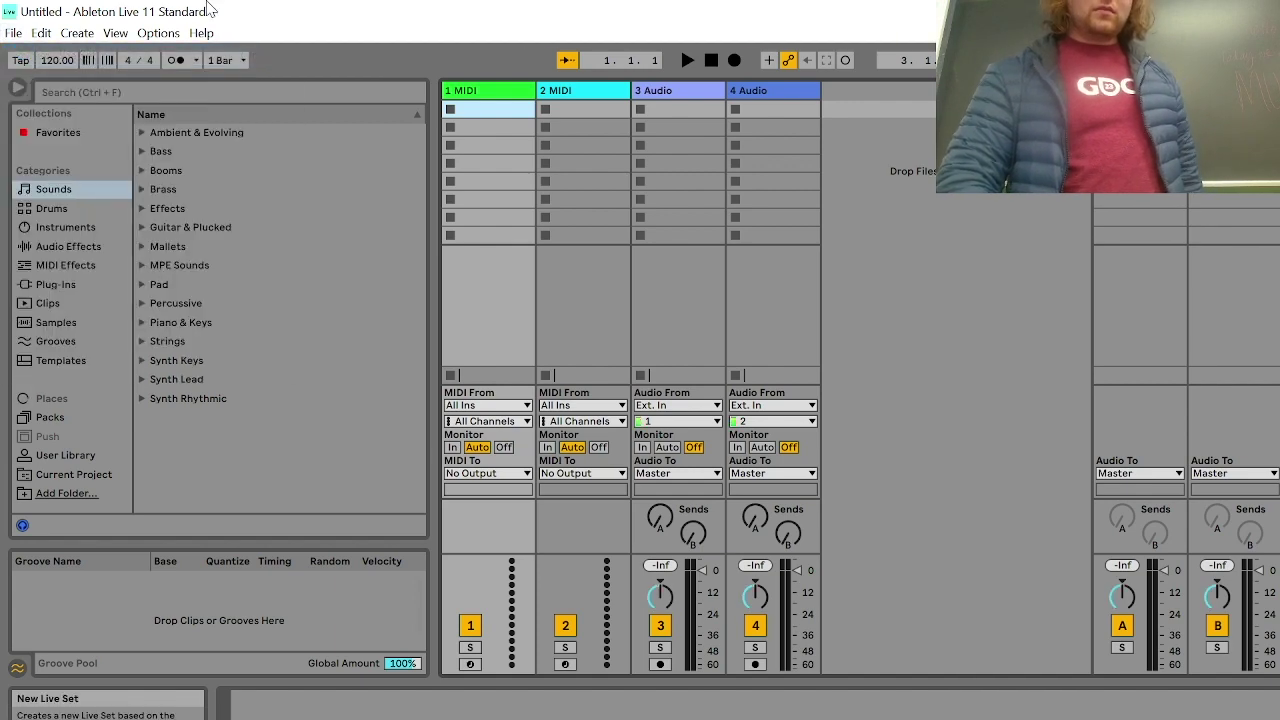
{"action": "left_click", "coordinate": [918, 352]}
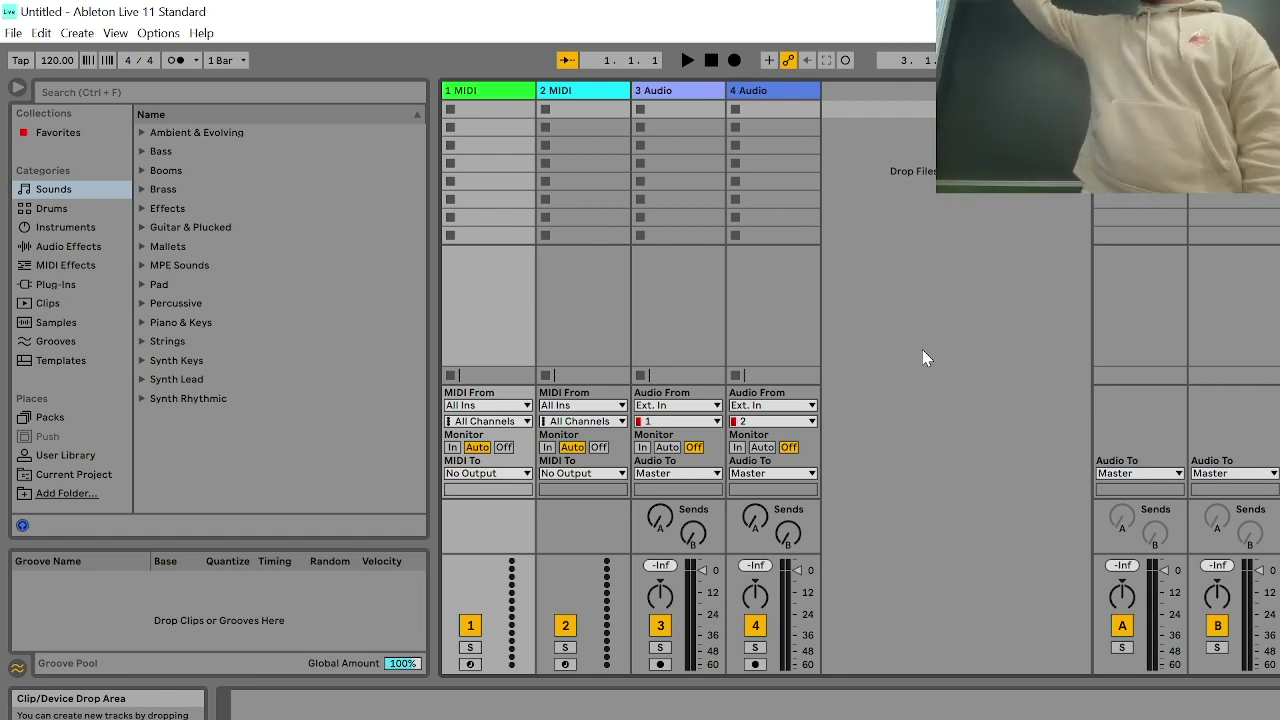
{"action": "key", "text": "Tab"}
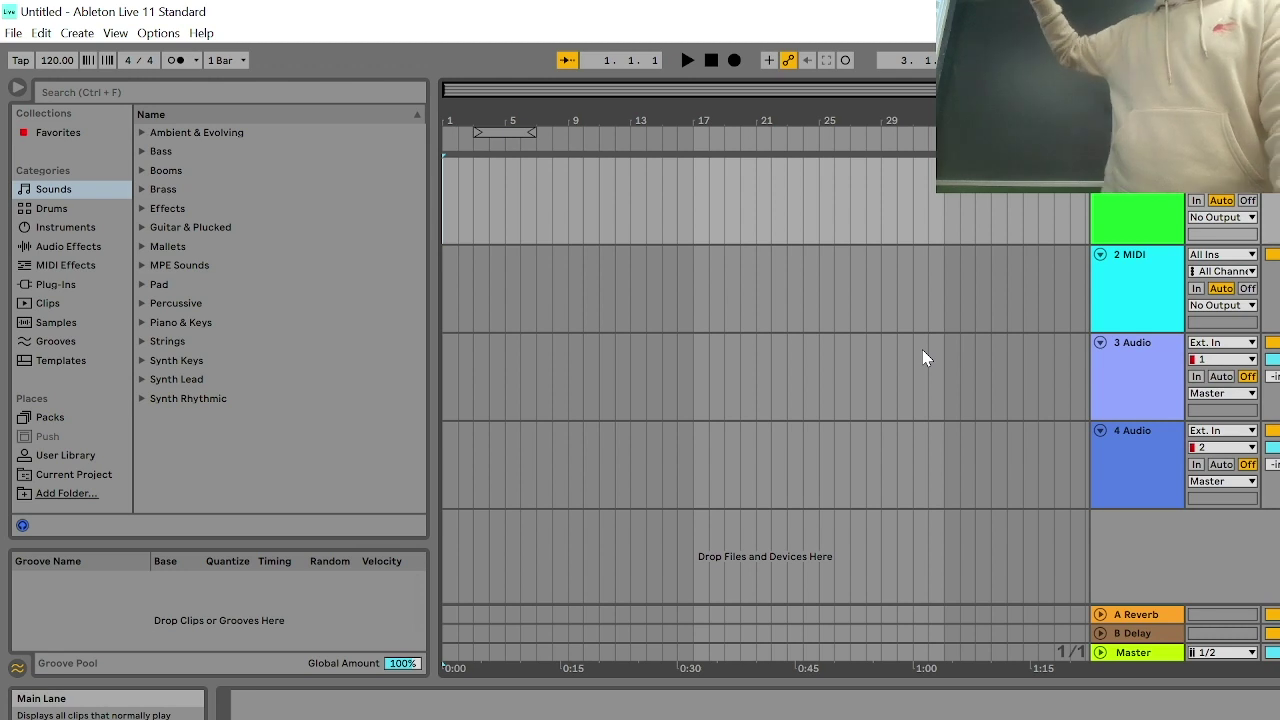
{"action": "key", "text": "Tab"}
{"action": "key", "text": "Tab"}
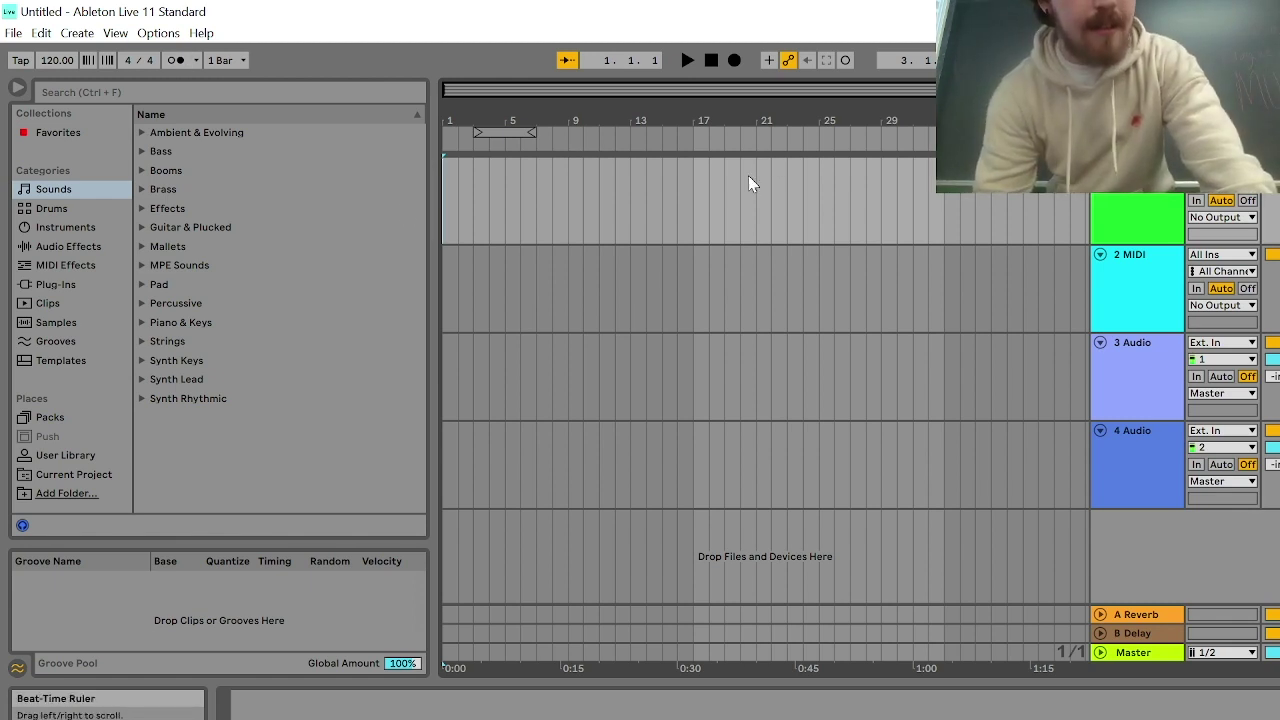
{"action": "double_click", "coordinate": [451, 180]}
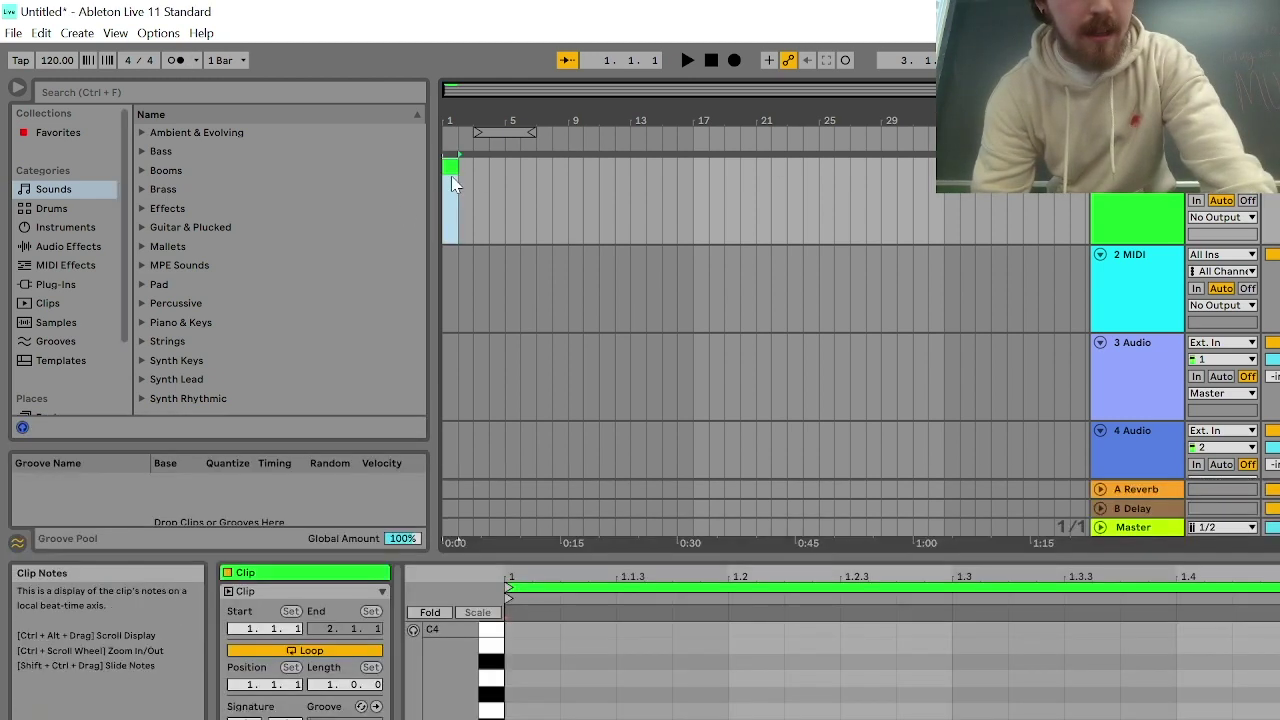
{"action": "left_click_drag", "start_coordinate": [458, 168], "coordinate": [562, 174]}
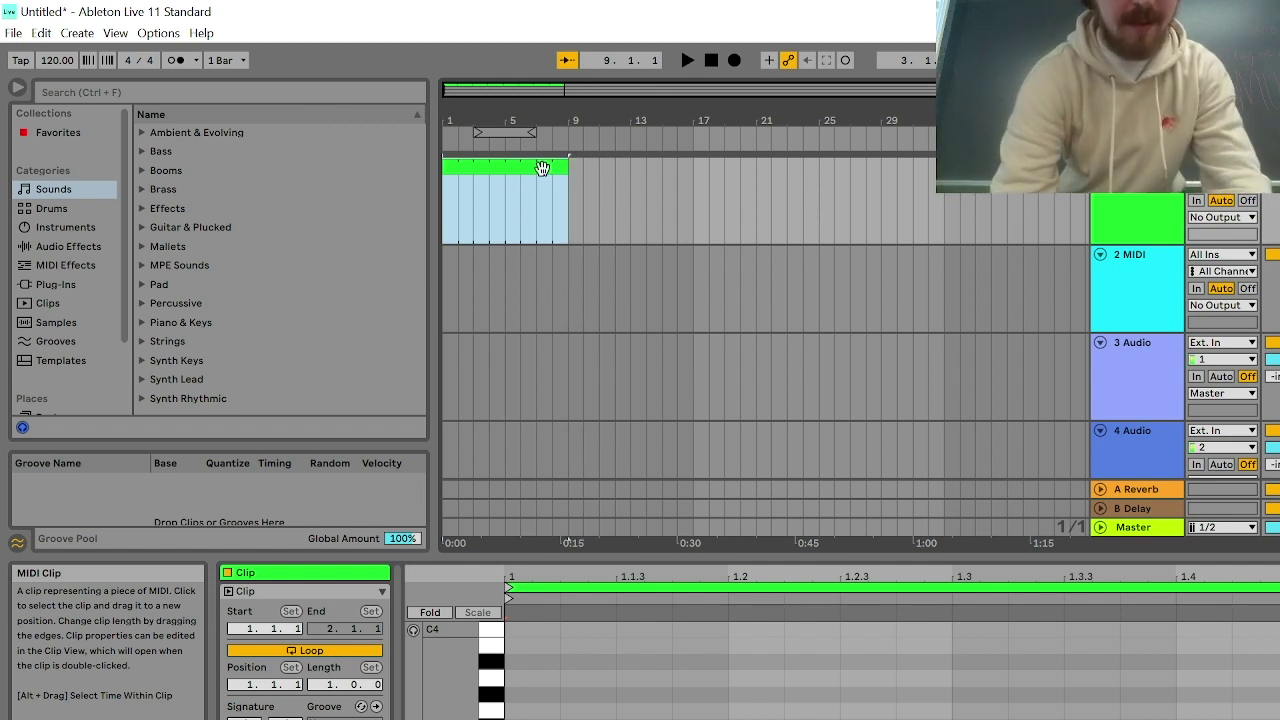
{"action": "key", "text": "ctrl+z"}
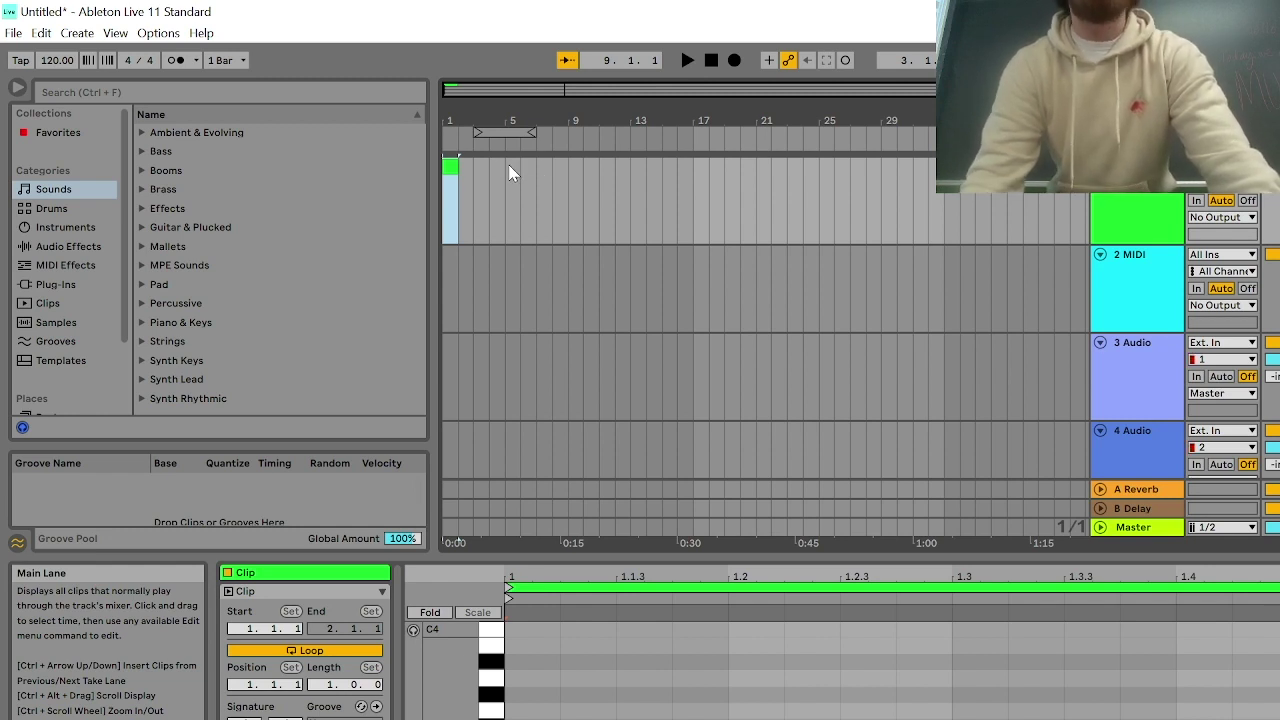
{"action": "key", "text": "ctrl+z"}
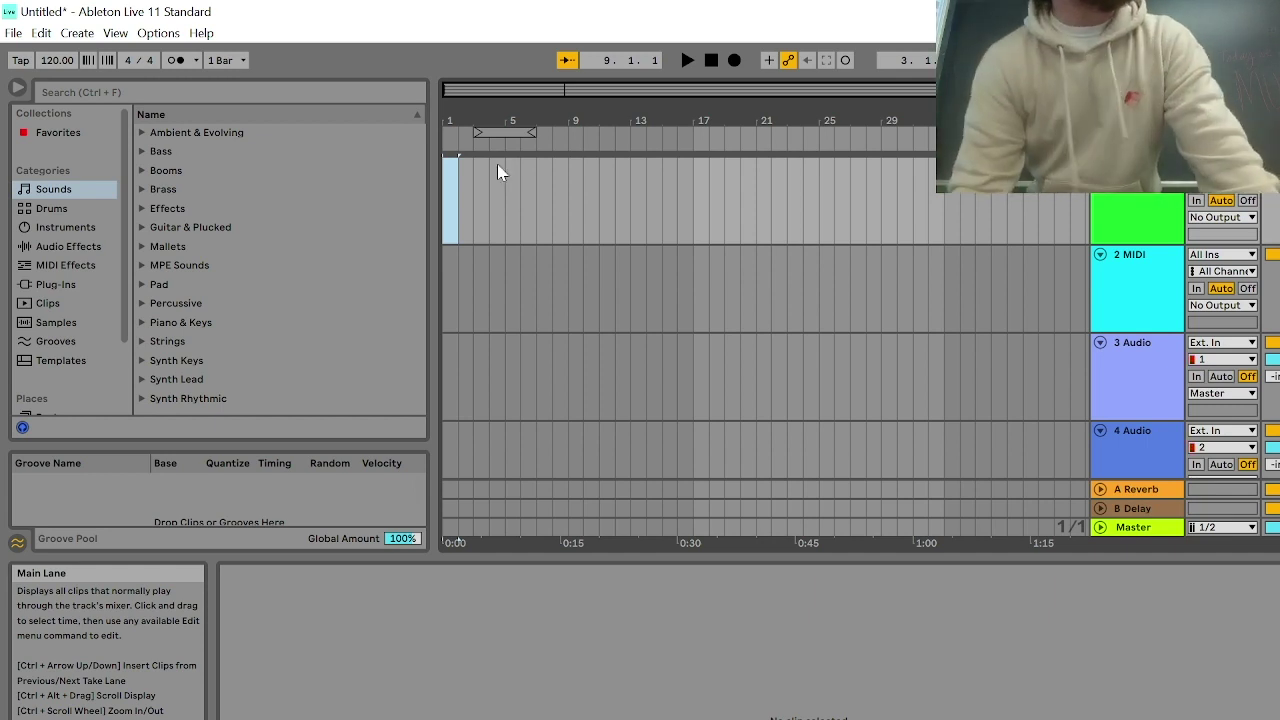
Create a MIDI clip at the start of the first MIDI track and extend it to 12 bars
{"action": "double_click", "coordinate": [450, 197]}
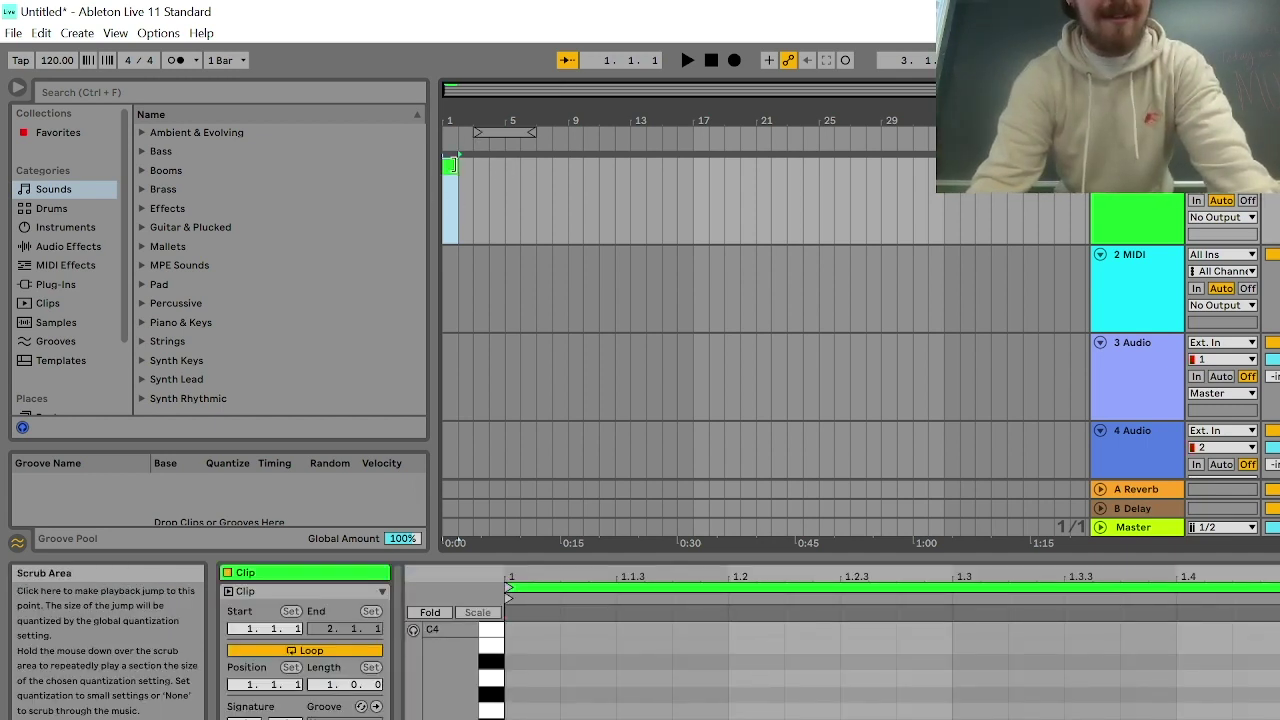
{"action": "left_click_drag", "start_coordinate": [454, 170], "coordinate": [619, 172]}
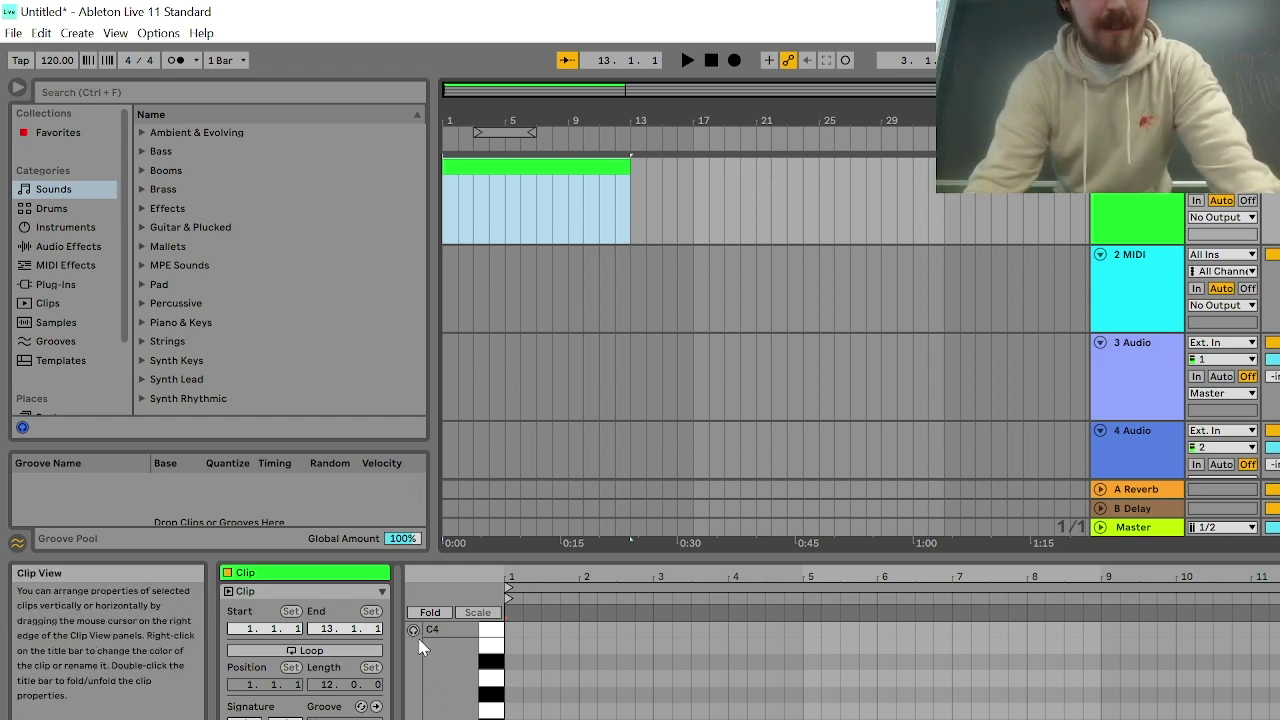
Browse the Bass sounds and open the Bass presets of the Simpler instrument
{"action": "left_click", "coordinate": [141, 151]}
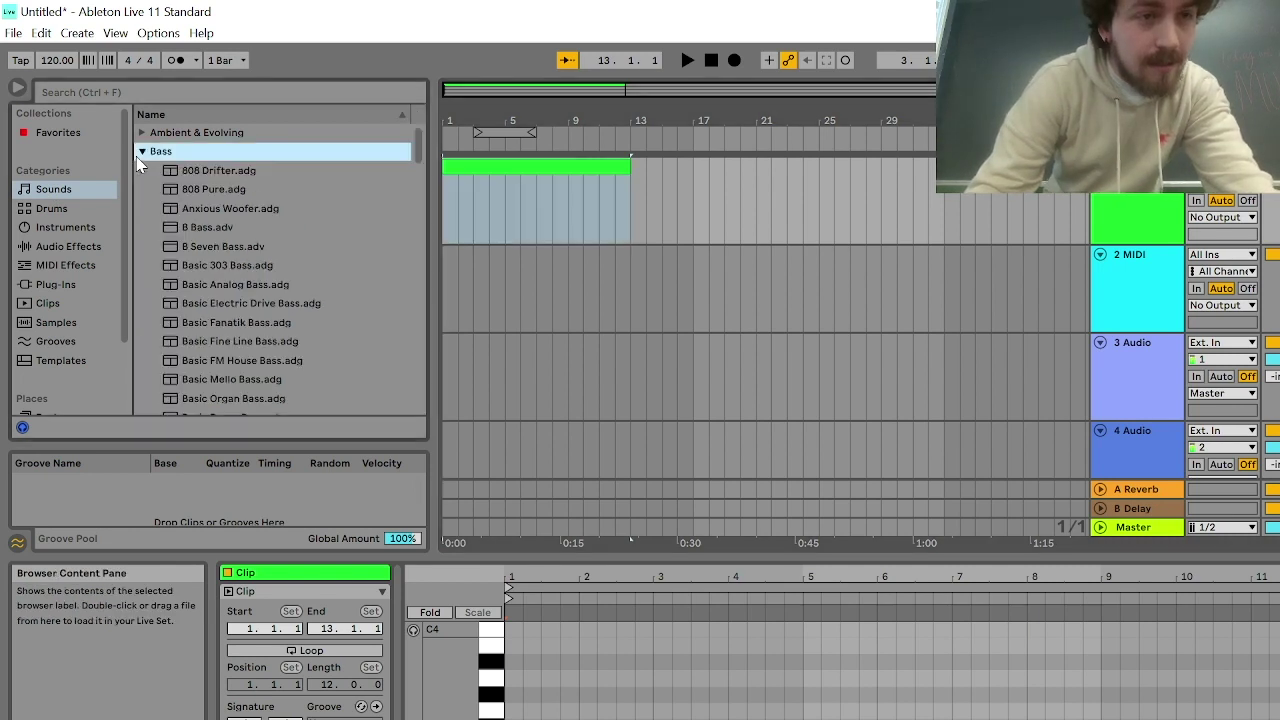
{"action": "scroll", "coordinate": [205, 248], "scroll_direction": "down", "scroll_amount": 4}
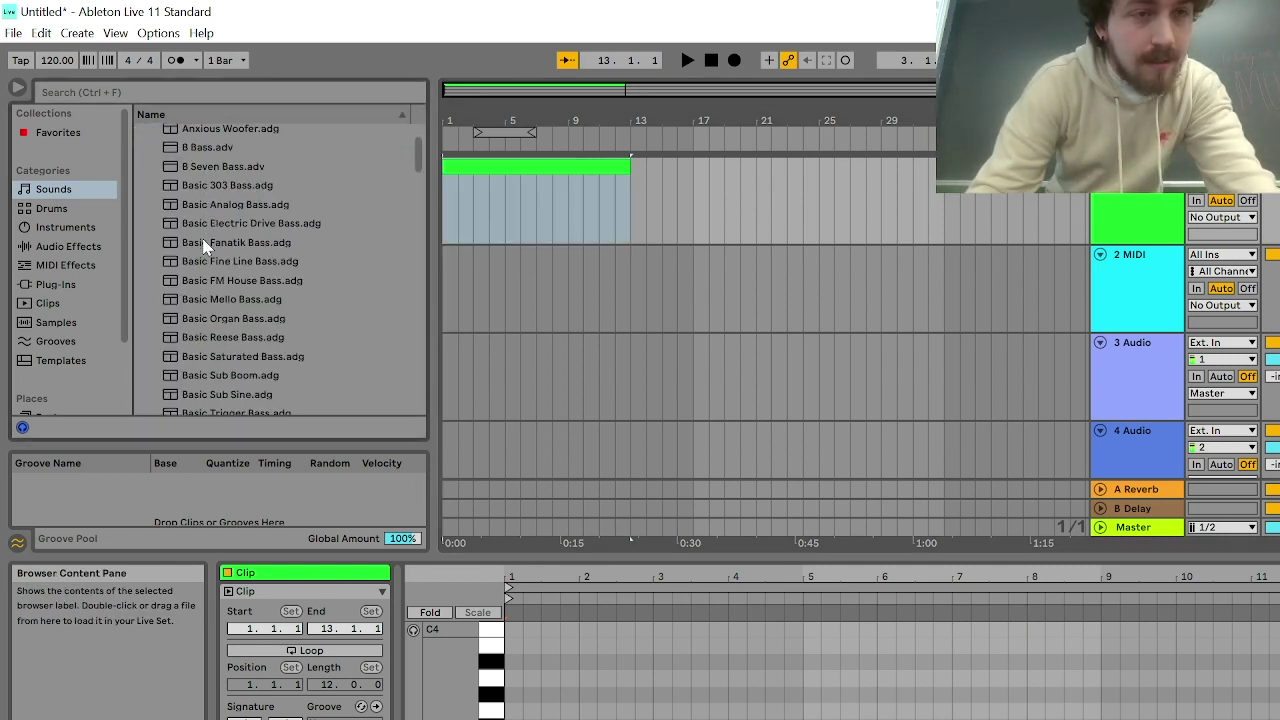
{"action": "left_click", "coordinate": [65, 227]}
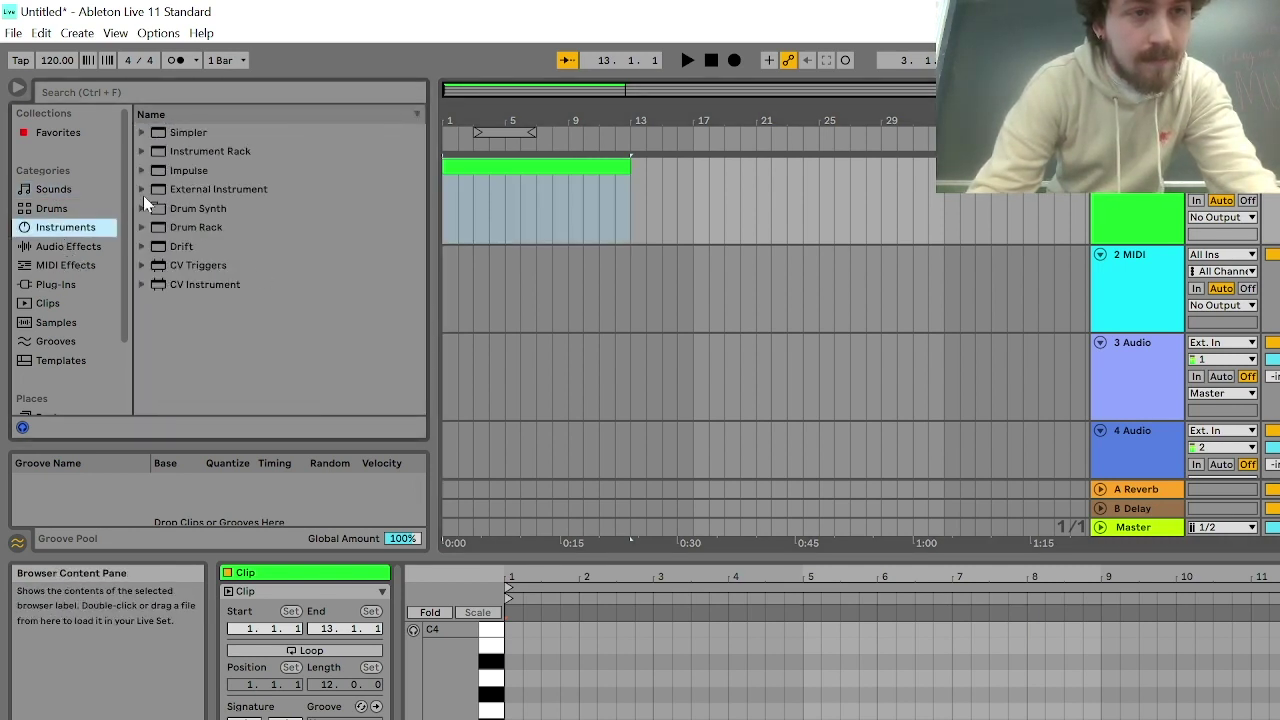
{"action": "left_click", "coordinate": [141, 132]}
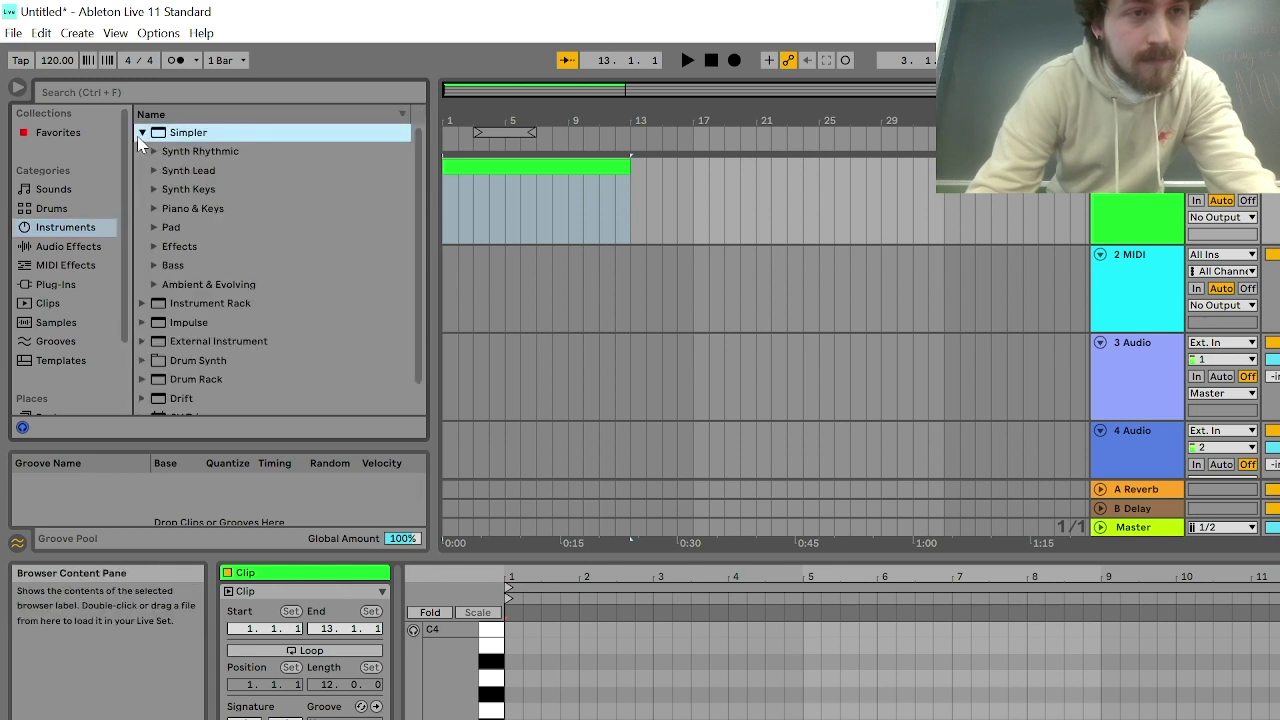
{"action": "left_click", "coordinate": [154, 265]}
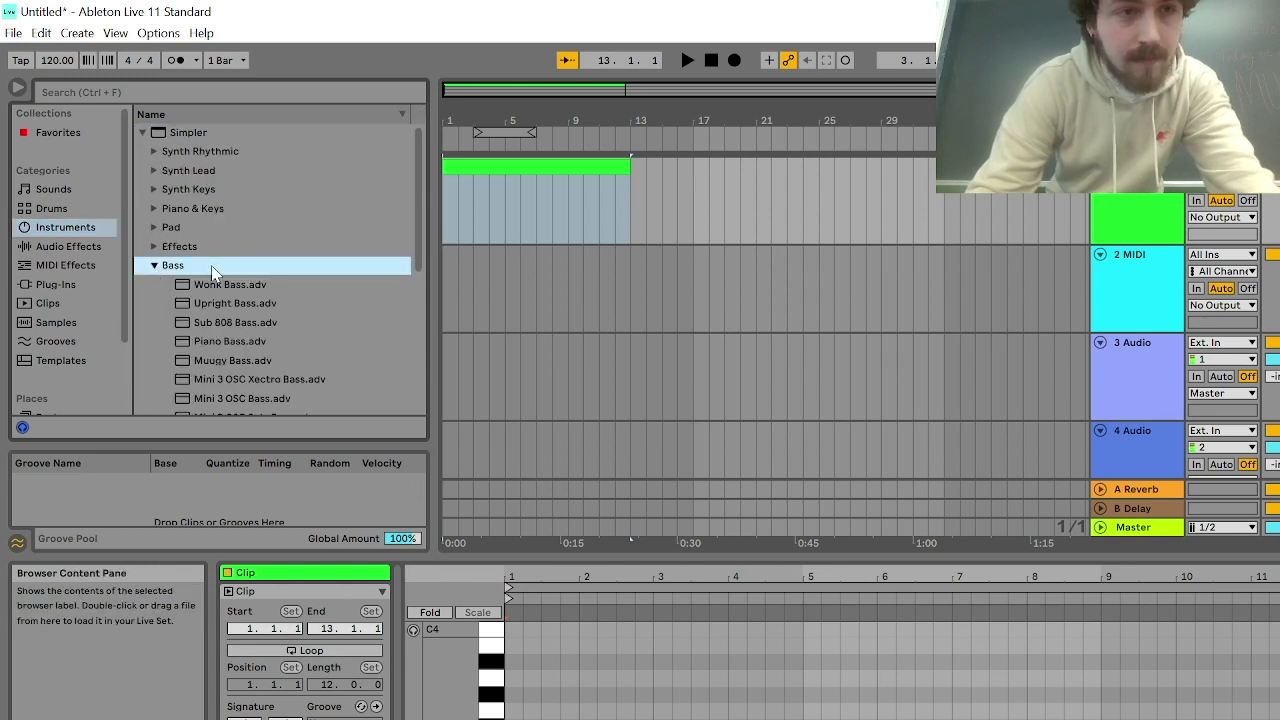
{"action": "scroll", "coordinate": [210, 275], "scroll_direction": "down", "scroll_amount": 5}
{"action": "scroll", "coordinate": [210, 275], "scroll_direction": "up", "scroll_amount": 1}
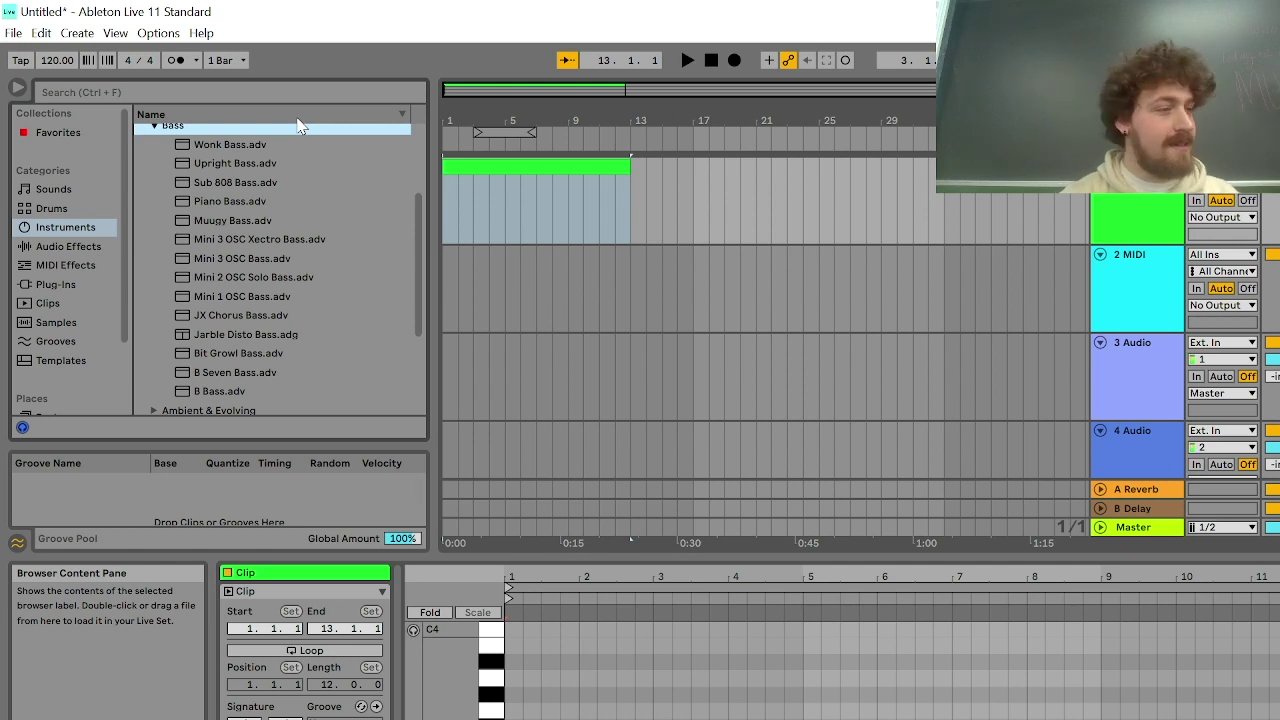
{"action": "key", "text": "XF86AudioMute"}
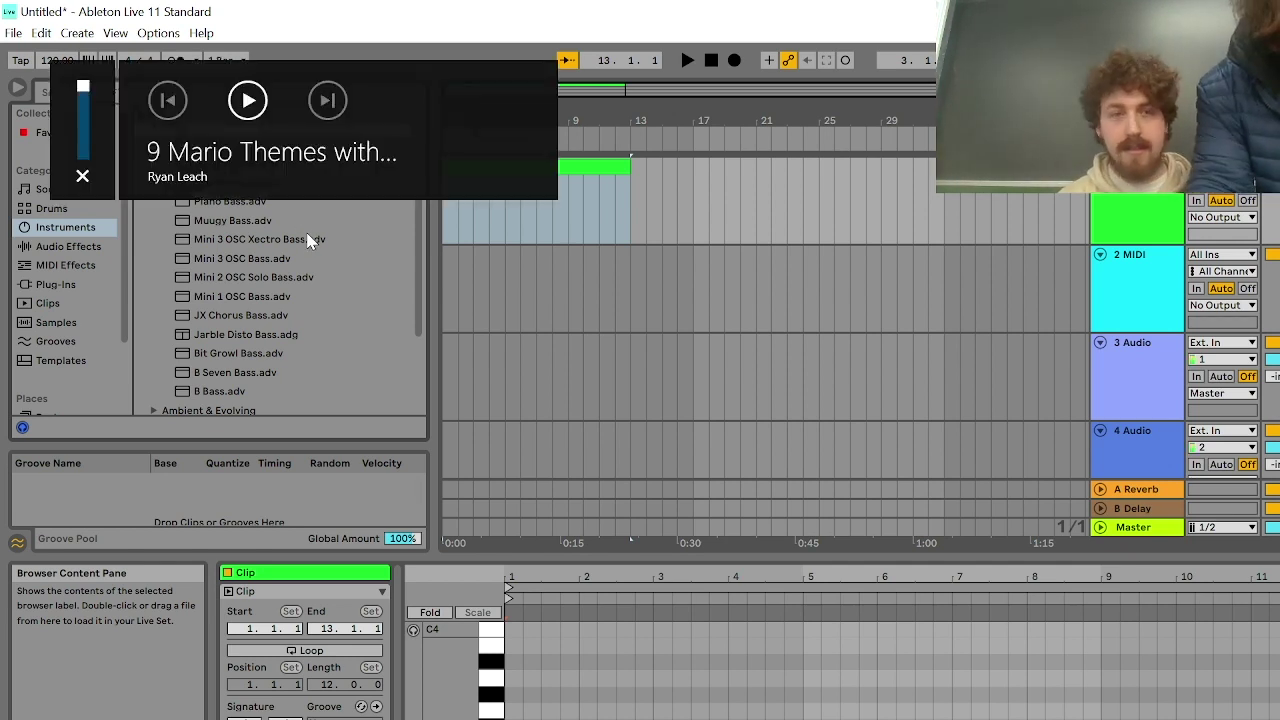
{"action": "key", "text": "XF86AudioMute"}
{"action": "left_click", "coordinate": [201, 33]}
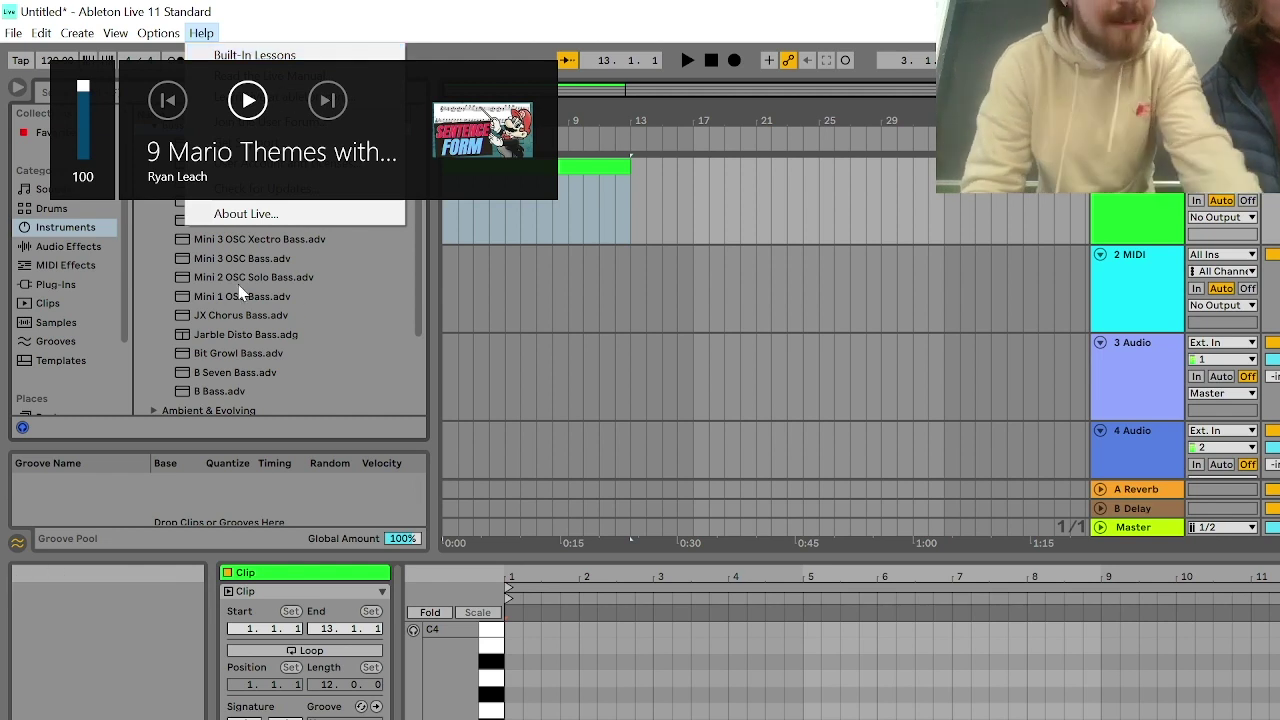
Preview the Mini 3 OSC Bass preset and load it onto the second MIDI track
{"action": "left_click", "coordinate": [261, 246]}
{"action": "left_click", "coordinate": [266, 260]}
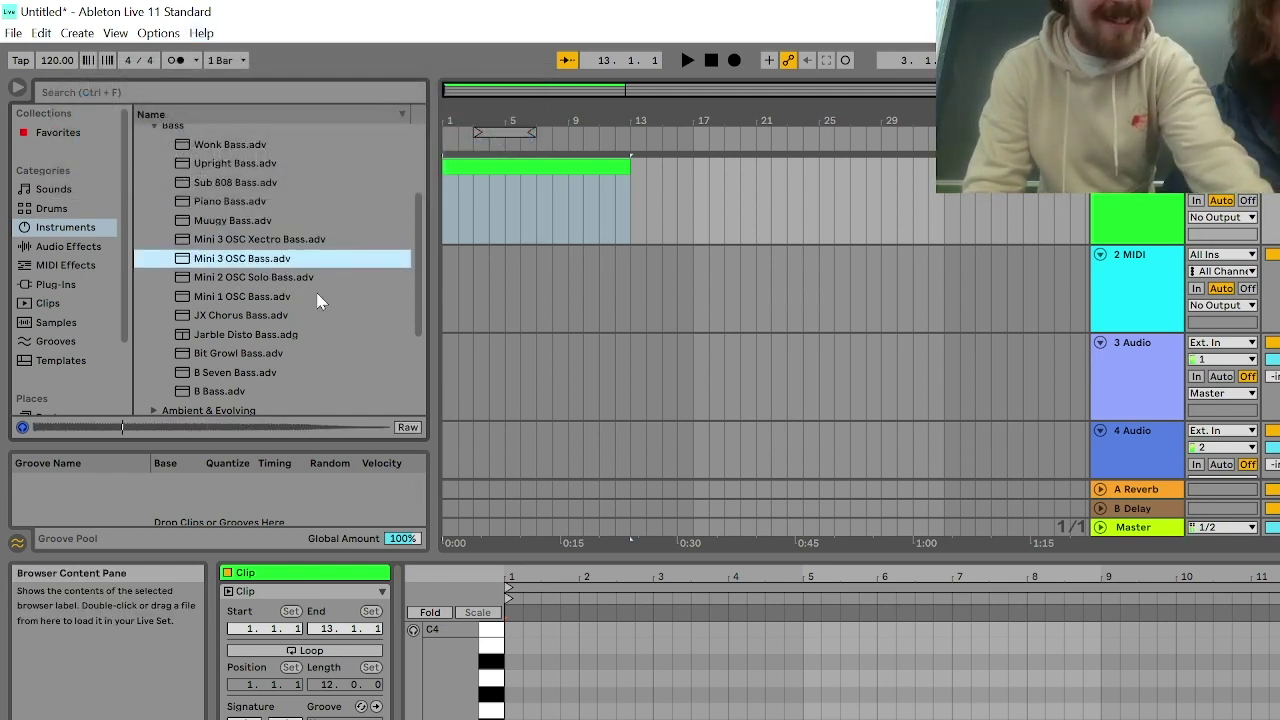
{"action": "left_click", "coordinate": [488, 304]}
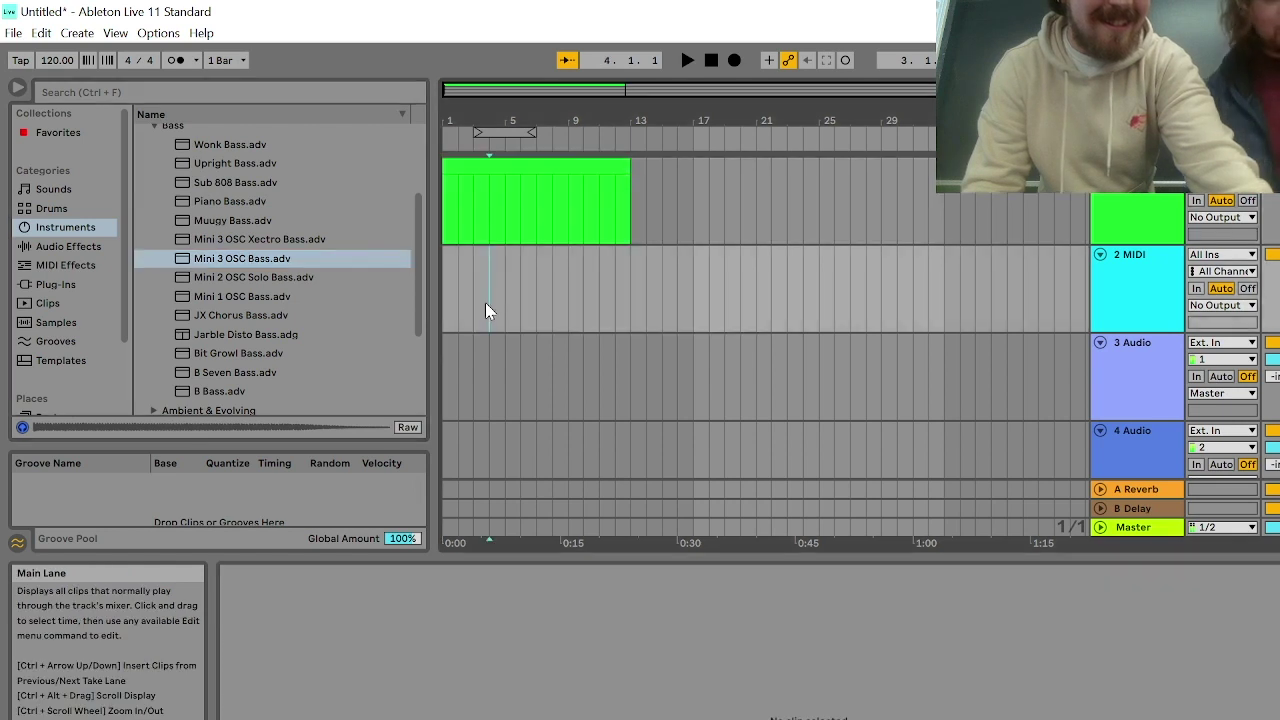
{"action": "double_click", "coordinate": [340, 262]}
{"action": "left_click", "coordinate": [516, 204]}
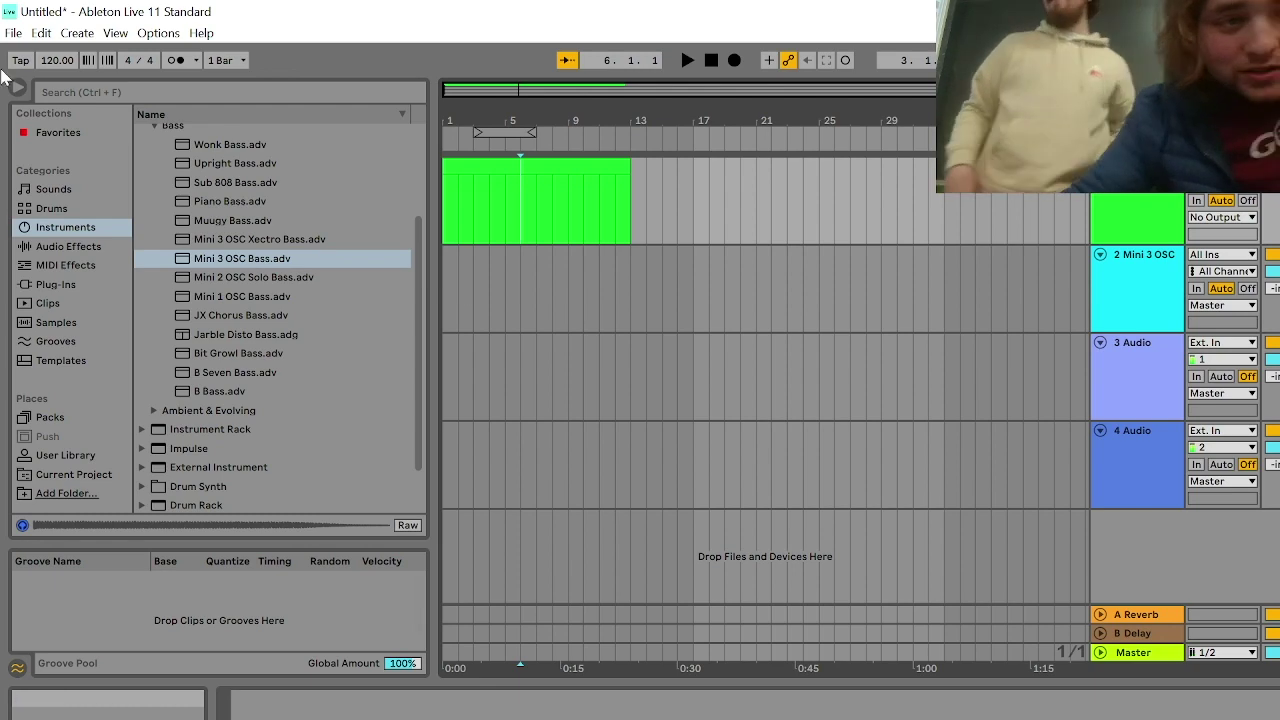
Set the audio output device to Crestron 420 (NVIDIA High Definition Audio) DX in the preferences and test it by previewing a bass preset
{"action": "left_click", "coordinate": [158, 33]}
{"action": "left_click", "coordinate": [346, 588]}
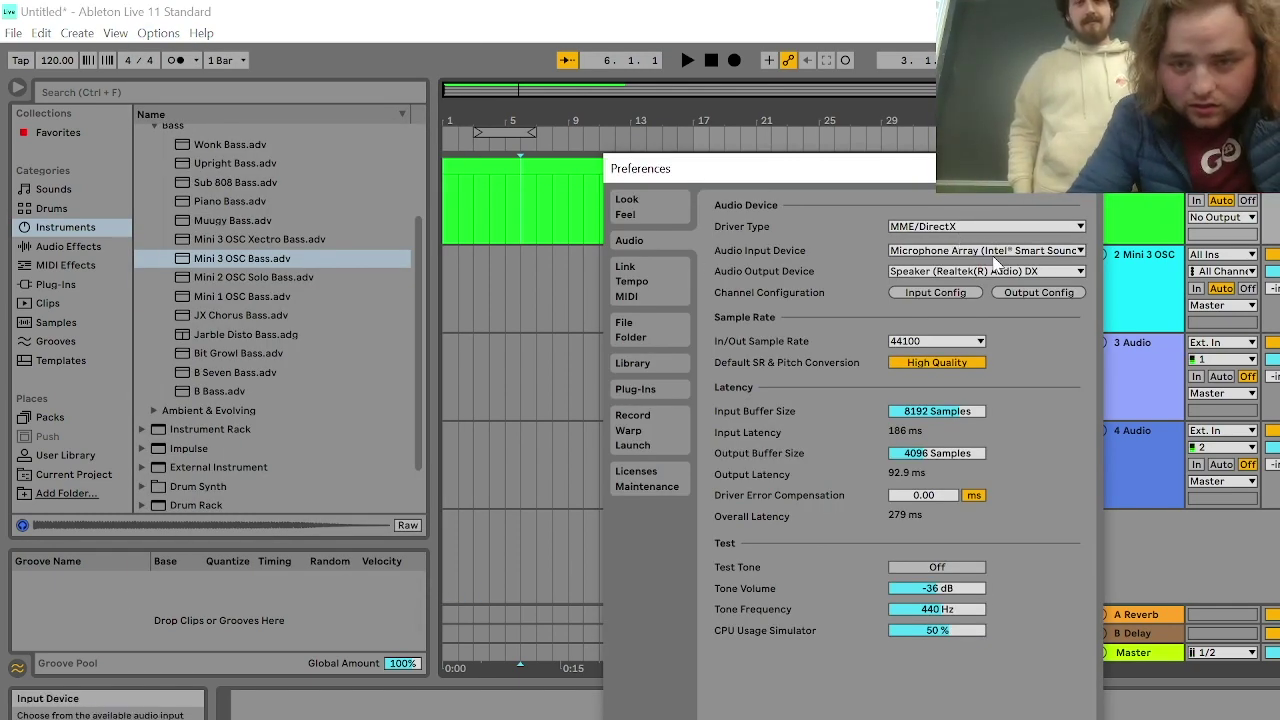
{"action": "left_click", "coordinate": [997, 252]}
{"action": "left_click", "coordinate": [1000, 280]}
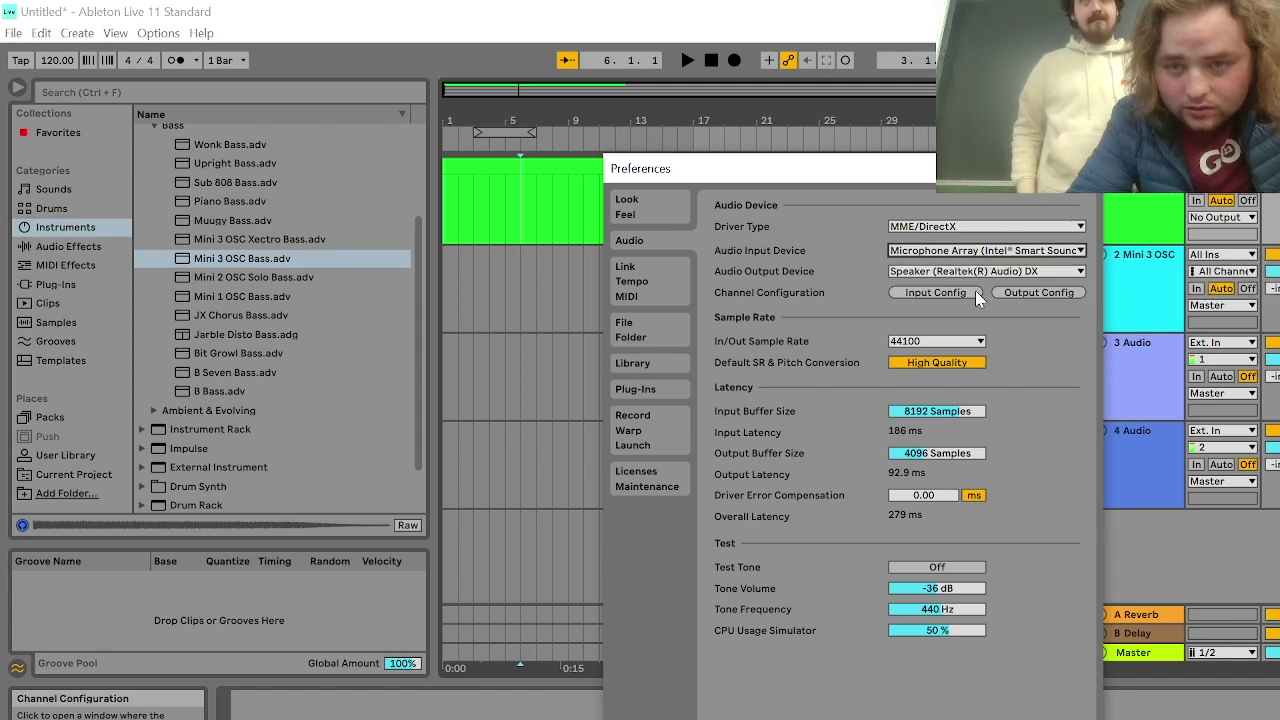
{"action": "left_click", "coordinate": [985, 271]}
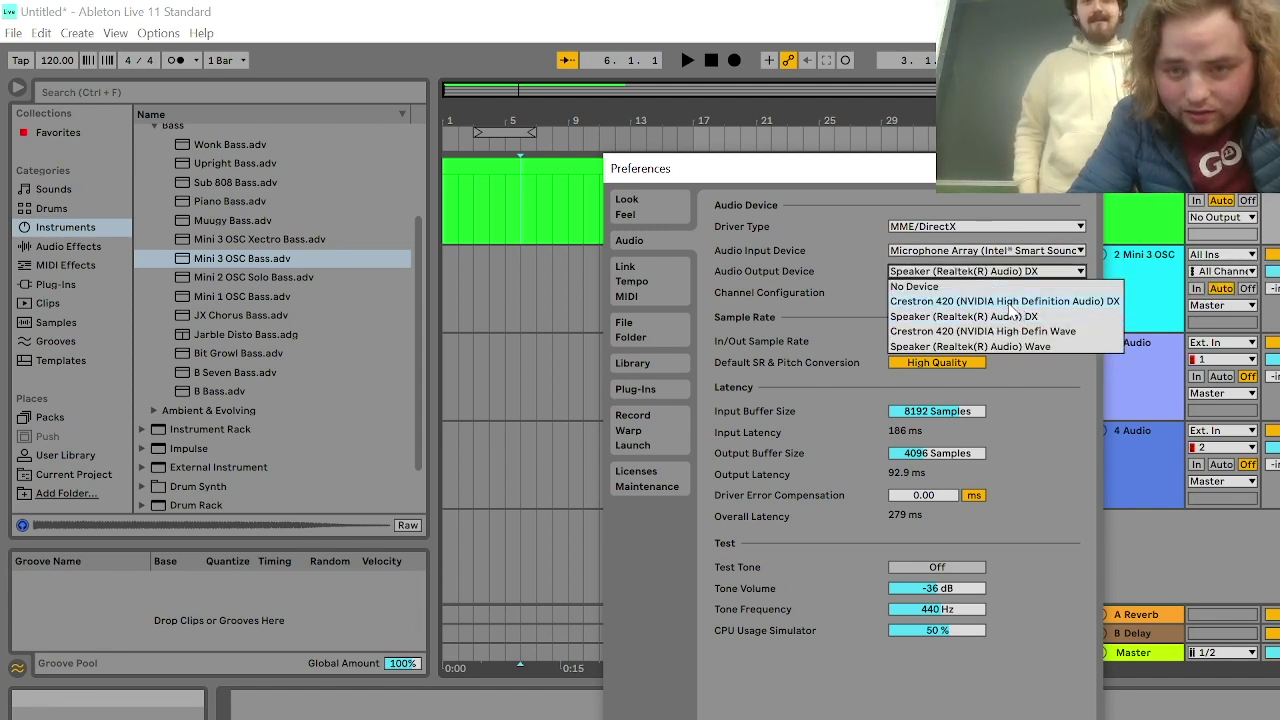
{"action": "left_click", "coordinate": [1005, 302]}
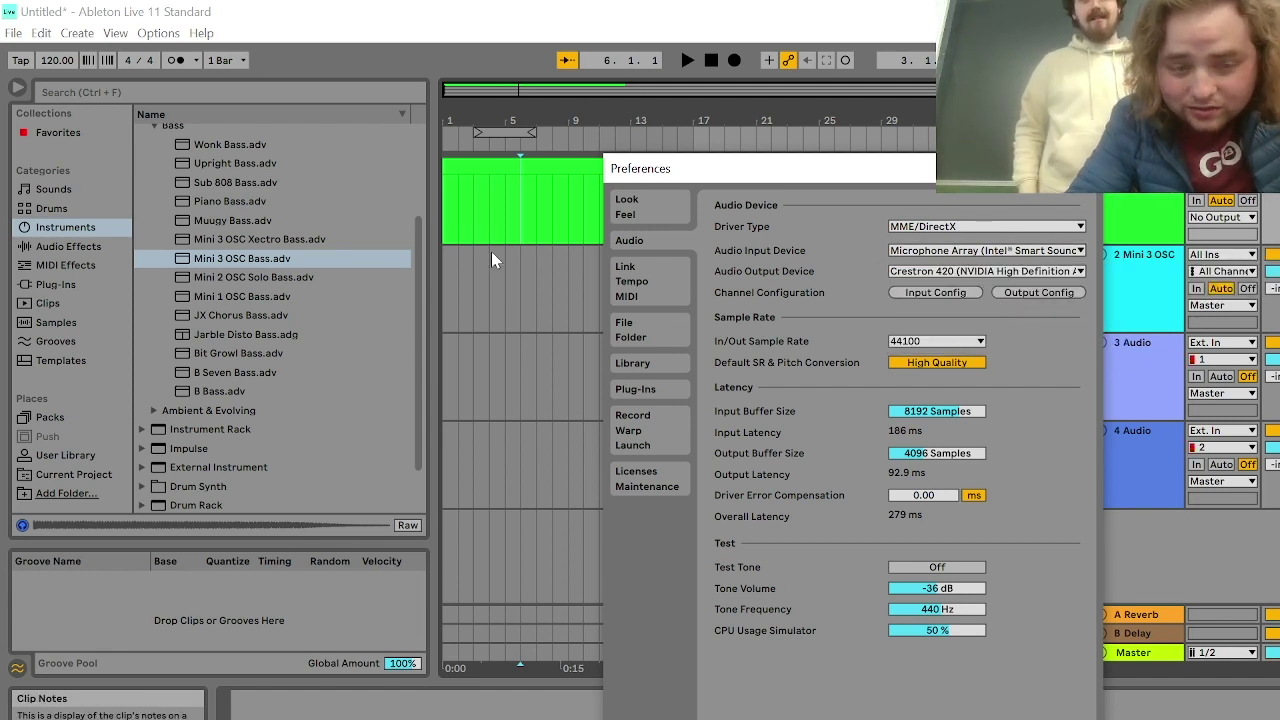
{"action": "left_click", "coordinate": [219, 374]}
{"action": "left_click", "coordinate": [252, 277]}
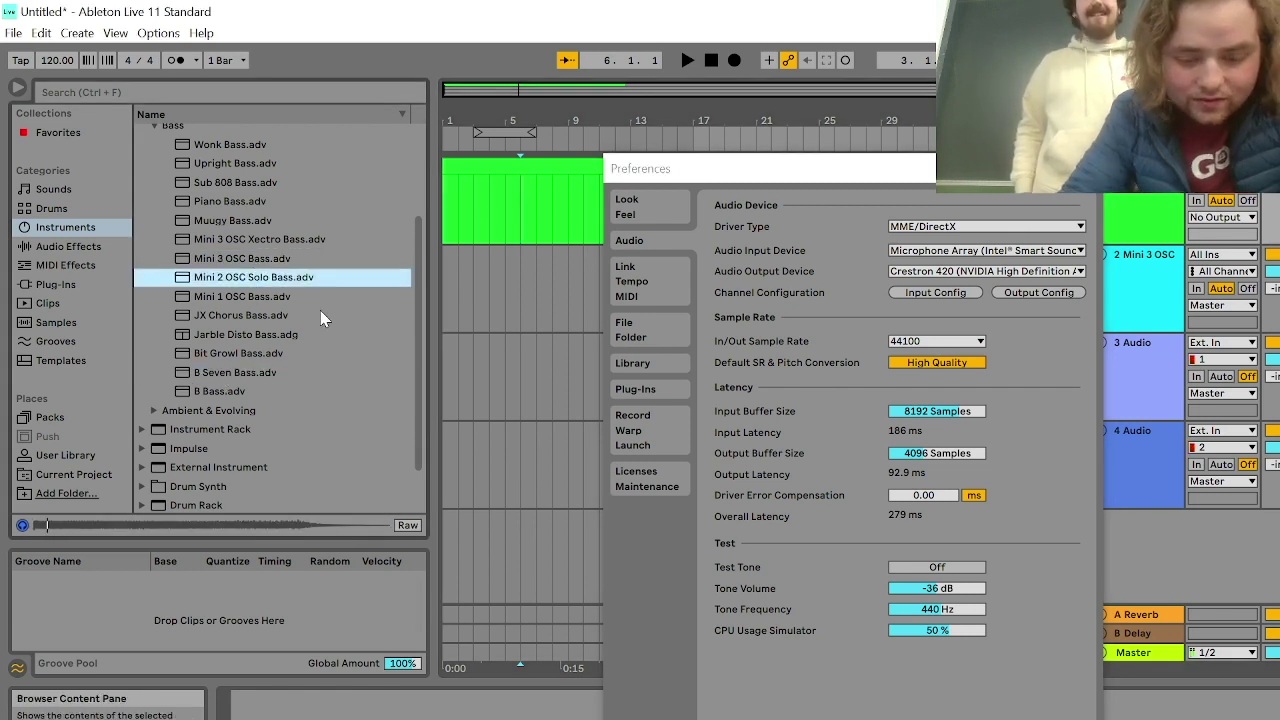
{"action": "left_click", "coordinate": [1079, 168]}
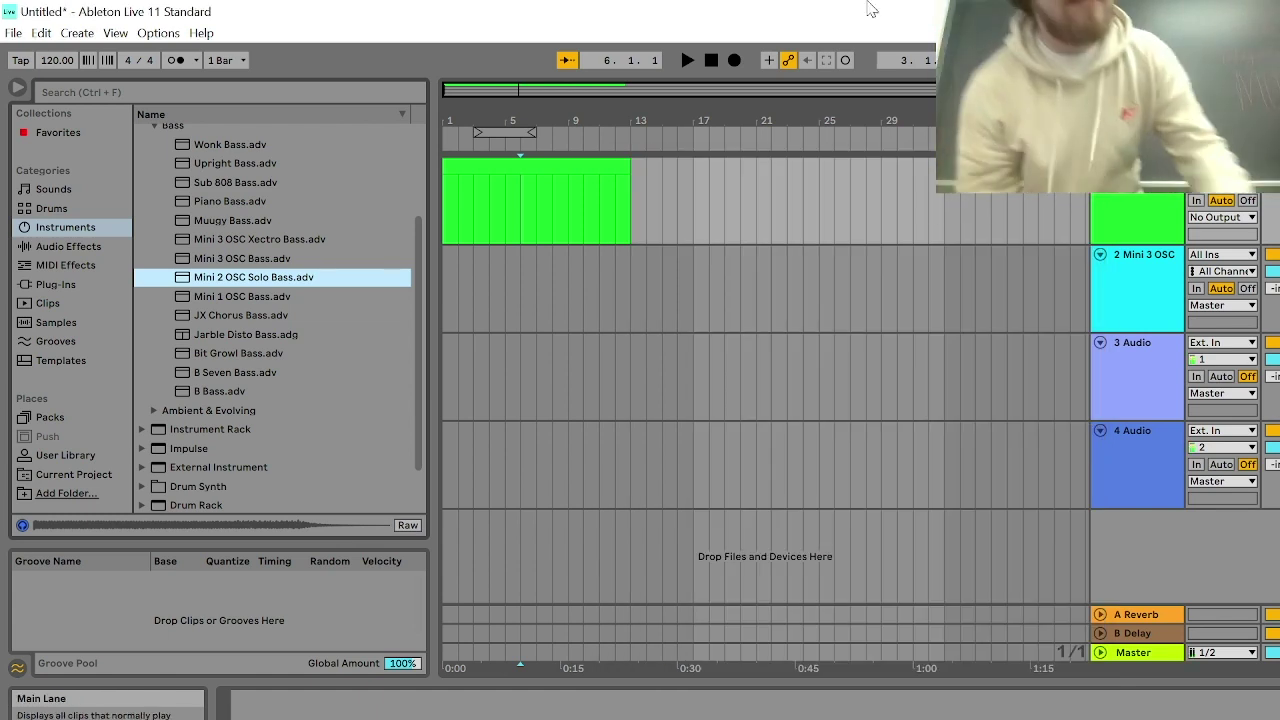
Audition the Mini 2 OSC Solo Bass preset from the Simpler bass presets
{"action": "left_click", "coordinate": [273, 261]}
{"action": "left_click", "coordinate": [276, 278]}
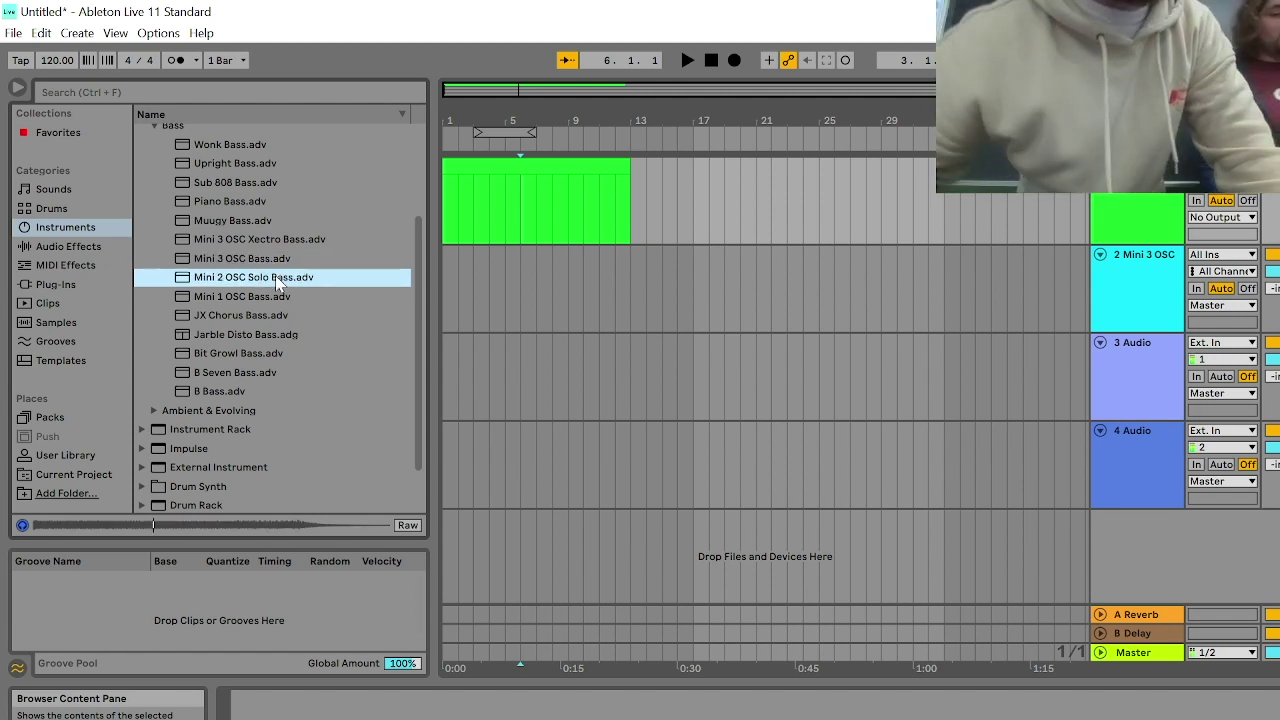
{"action": "left_click", "coordinate": [724, 300]}
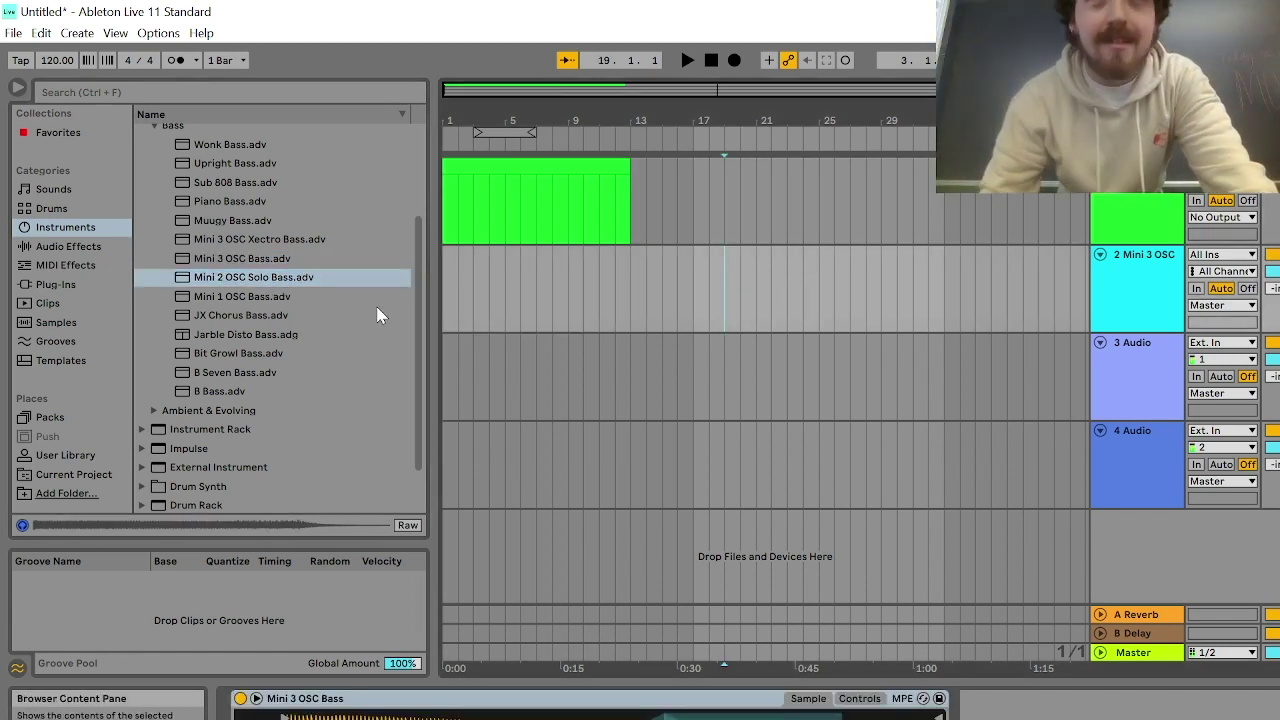
{"action": "left_click", "coordinate": [505, 315]}
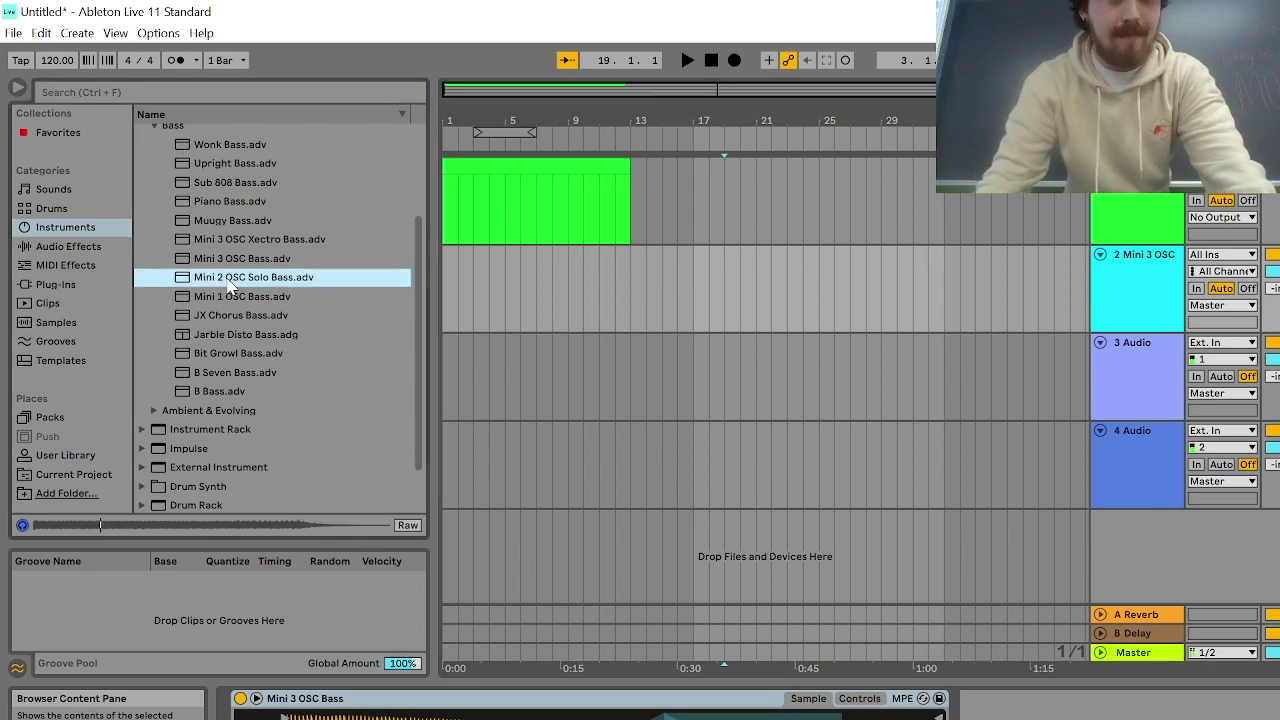
Create a MIDI clip at the start of the second track and extend it to 12 bars
{"action": "double_click", "coordinate": [445, 311]}
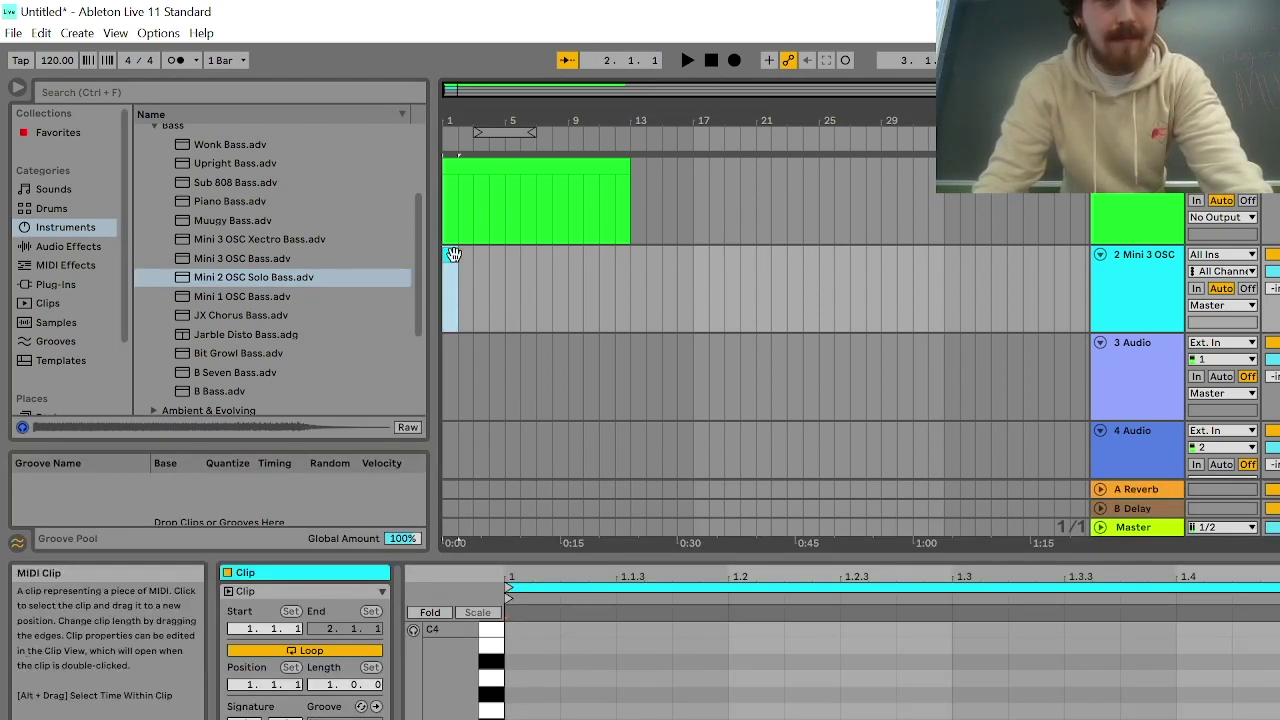
{"action": "left_click_drag", "start_coordinate": [456, 255], "coordinate": [640, 265]}
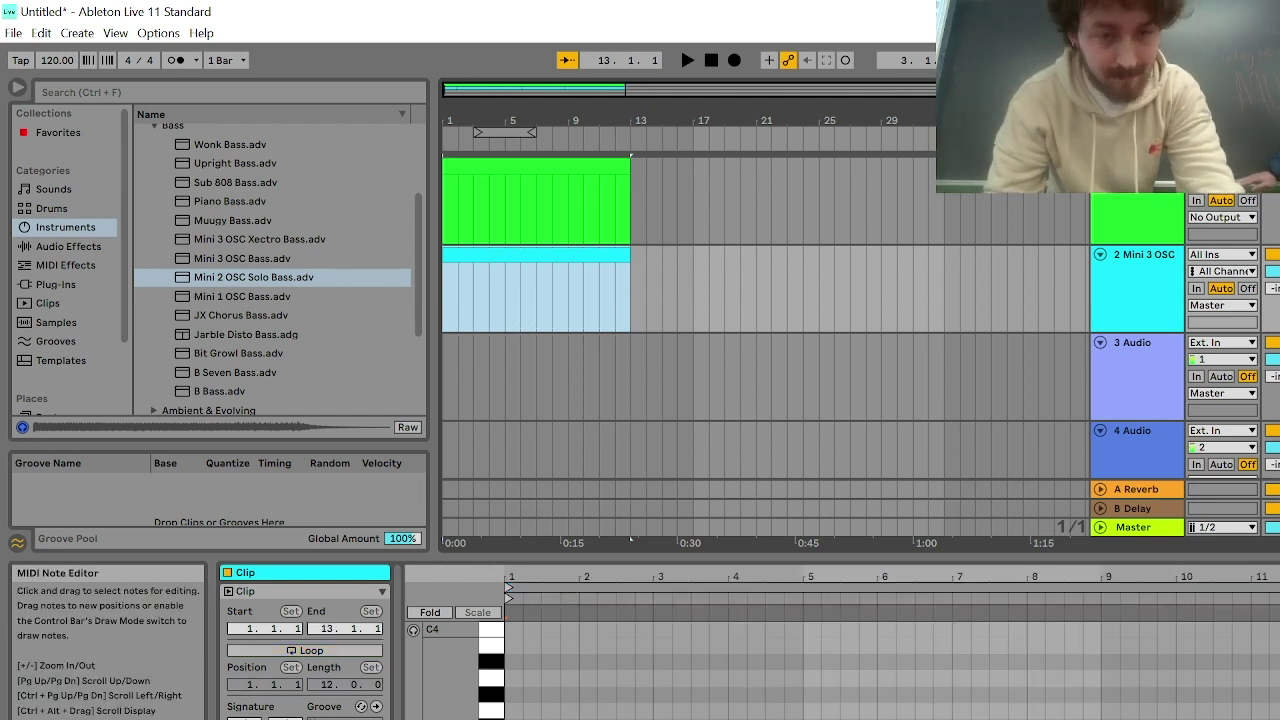
Add a one-beat note in a lower octave at the very start of the second track's clip
{"action": "scroll", "coordinate": [850, 671], "scroll_direction": "down", "scroll_amount": 1}
{"action": "scroll", "coordinate": [800, 670], "scroll_direction": "down", "scroll_amount": 2}
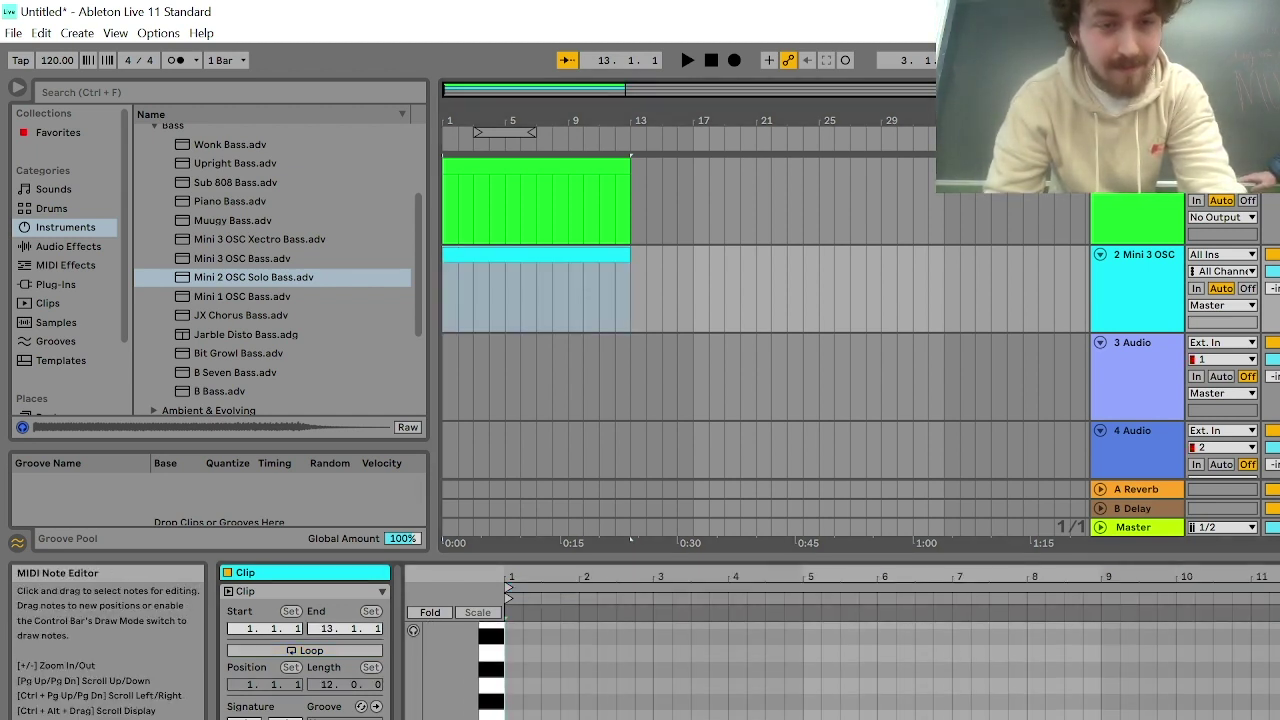
{"action": "double_click", "coordinate": [513, 716]}
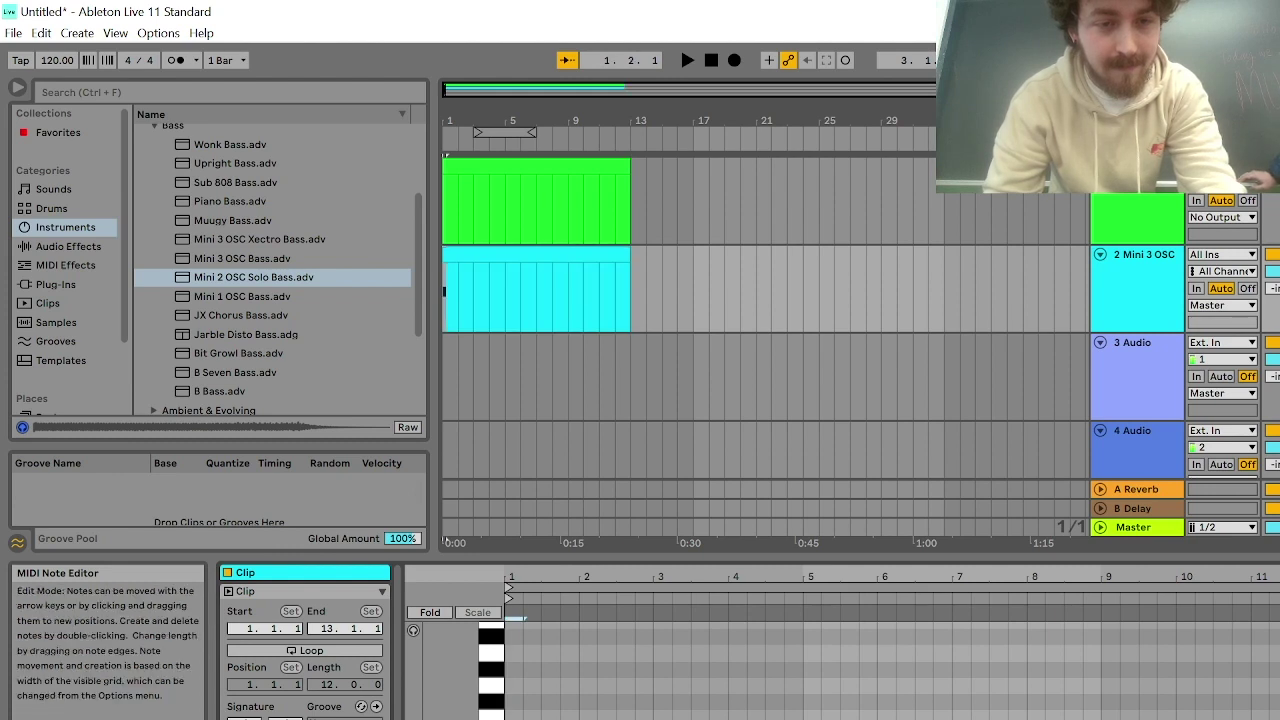
Try stretching the clip's first note to two beats, and undo both the stretch and the note
{"action": "left_click_drag", "start_coordinate": [523, 716], "coordinate": [543, 716]}
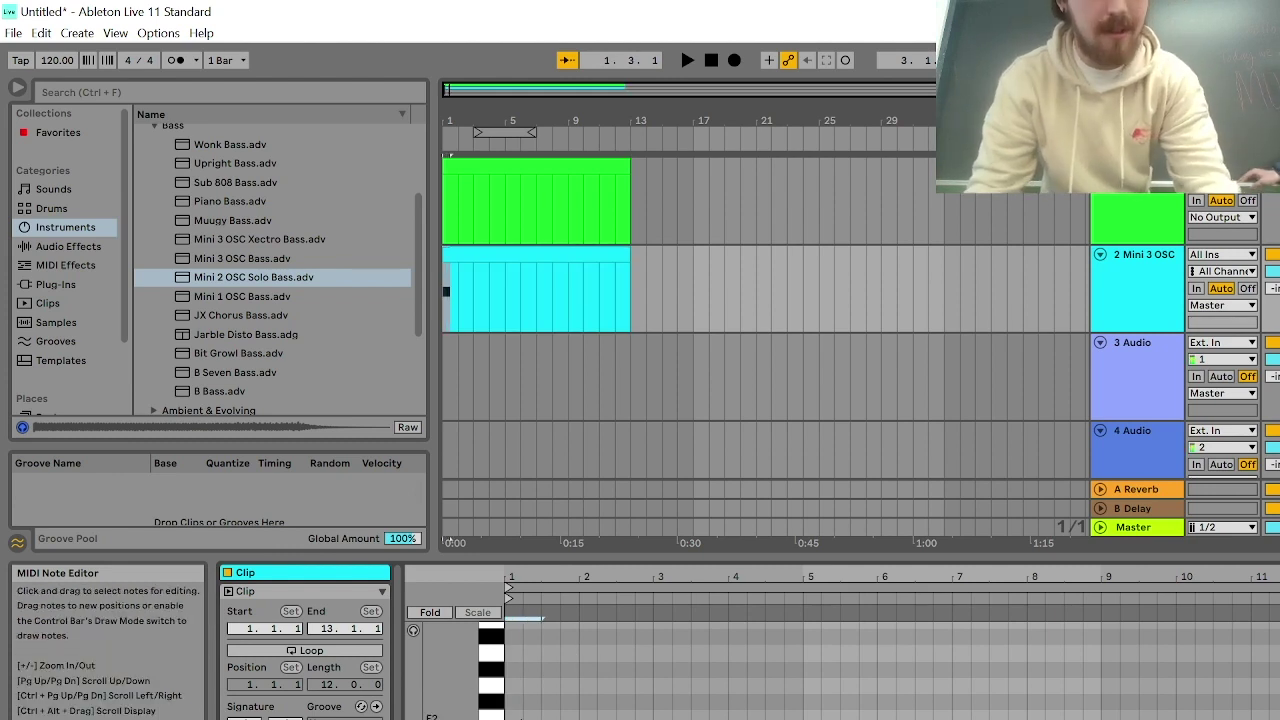
{"action": "key", "text": "ctrl+z"}
{"action": "key", "text": "ctrl+z"}
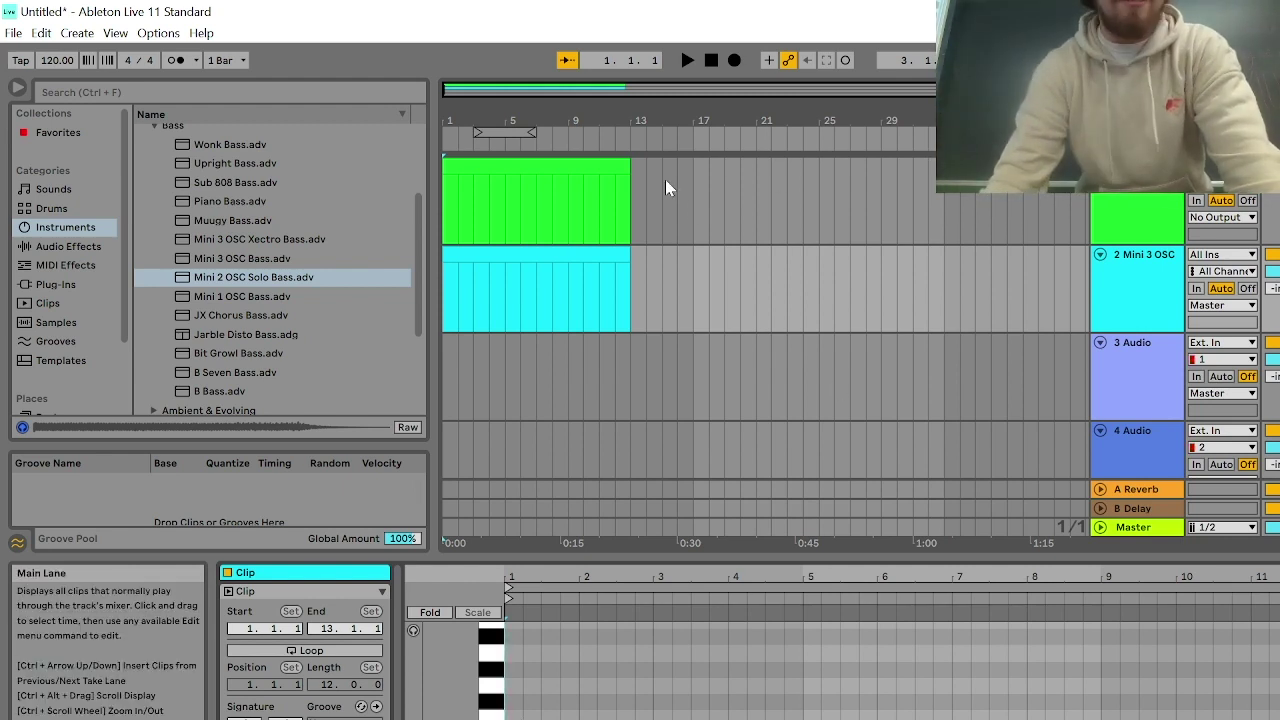
Create a one-bar MIDI clip at bar 19 of the second track, extend it to bar 37, and undo both
{"action": "double_click", "coordinate": [726, 270]}
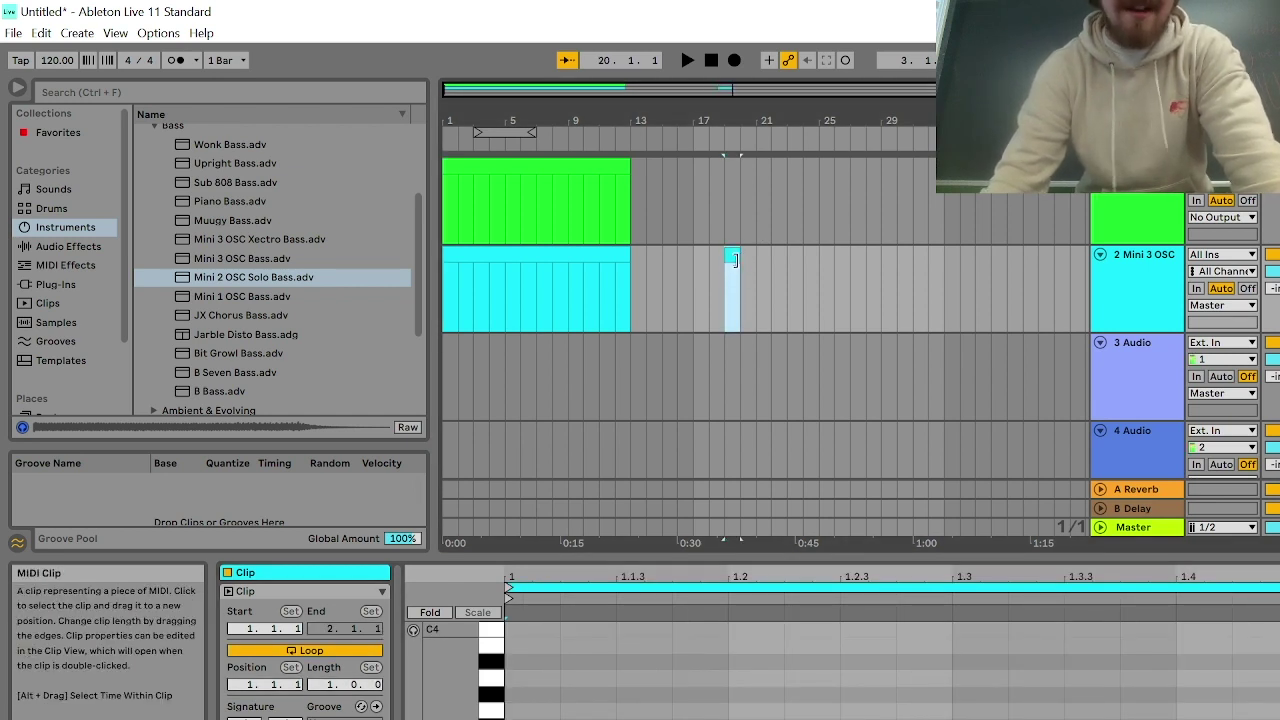
{"action": "left_click_drag", "start_coordinate": [740, 260], "coordinate": [998, 272]}
{"action": "key", "text": "ctrl+z"}
{"action": "key", "text": "ctrl+z"}
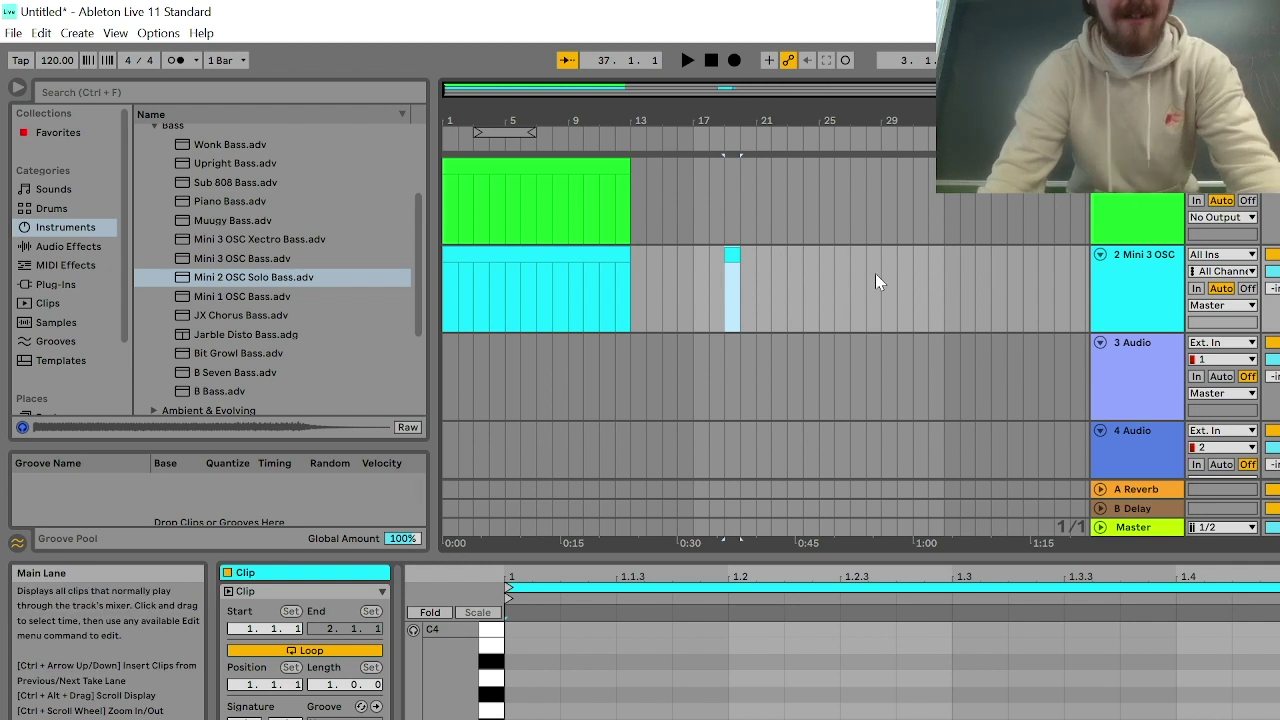
Reopen the second track's 12-bar clip and enable note preview in its MIDI editor
{"action": "left_click", "coordinate": [531, 257]}
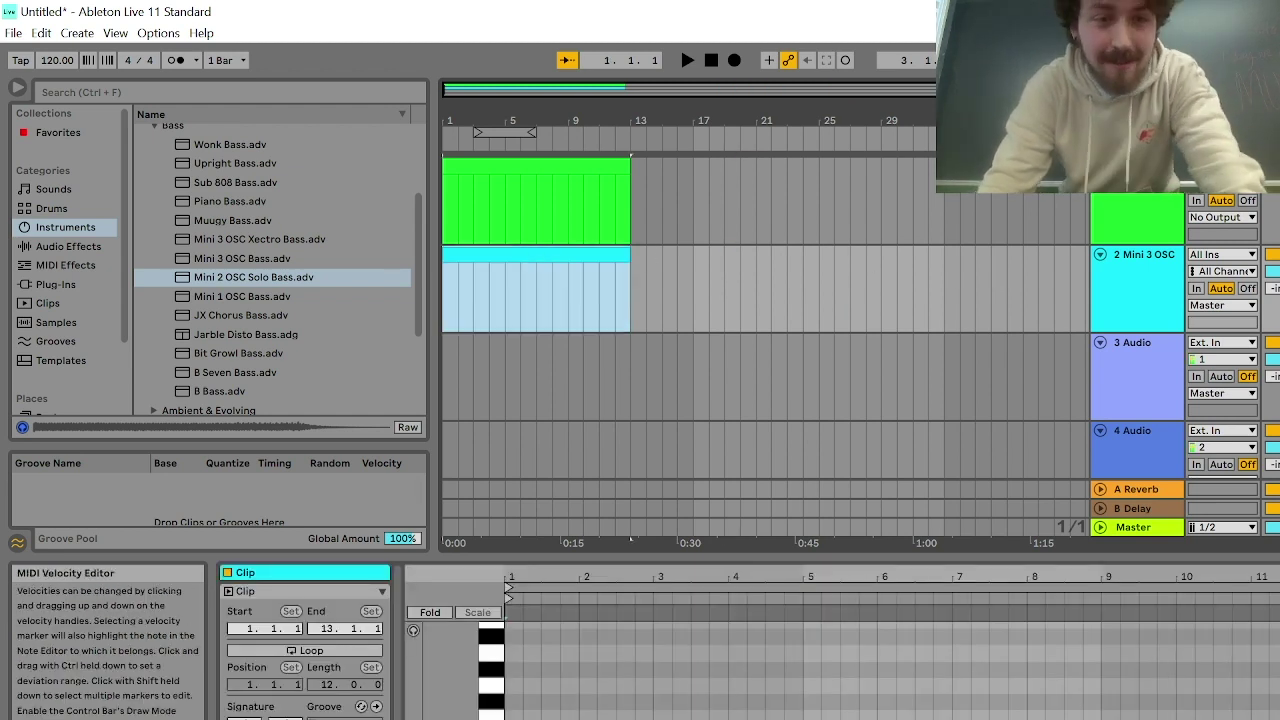
{"action": "left_click", "coordinate": [491, 660]}
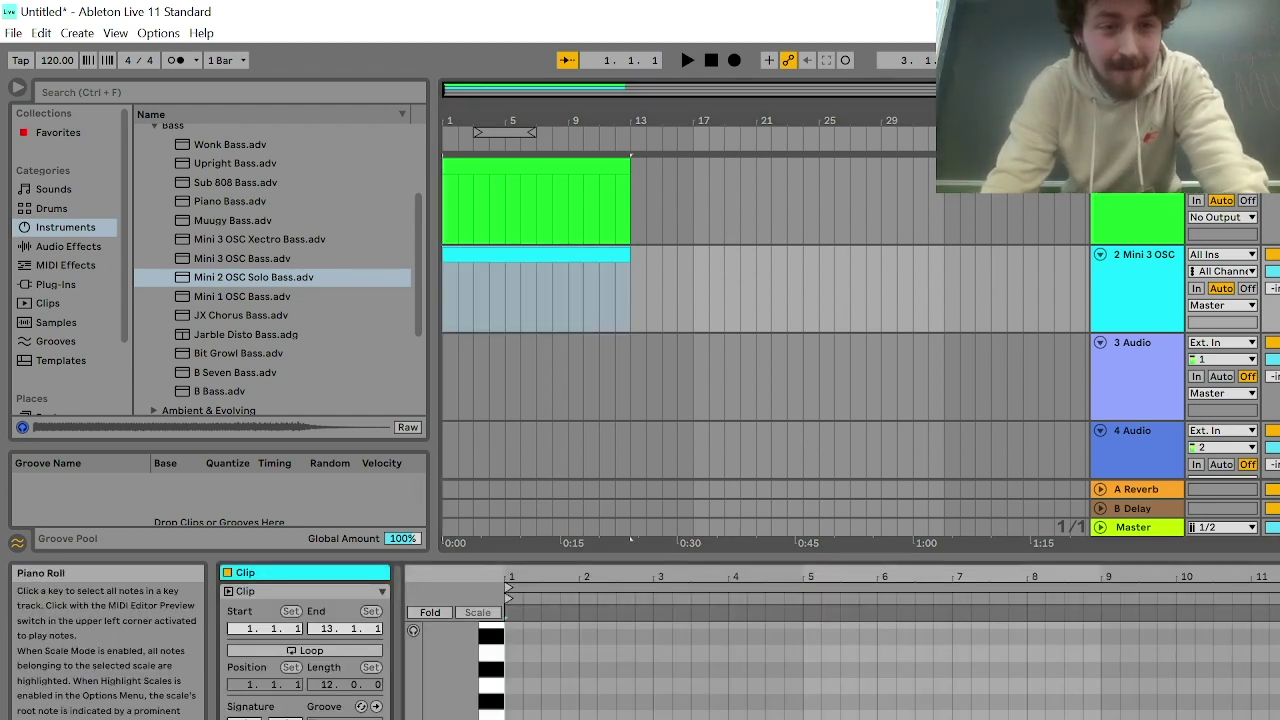
{"action": "left_click", "coordinate": [413, 631]}
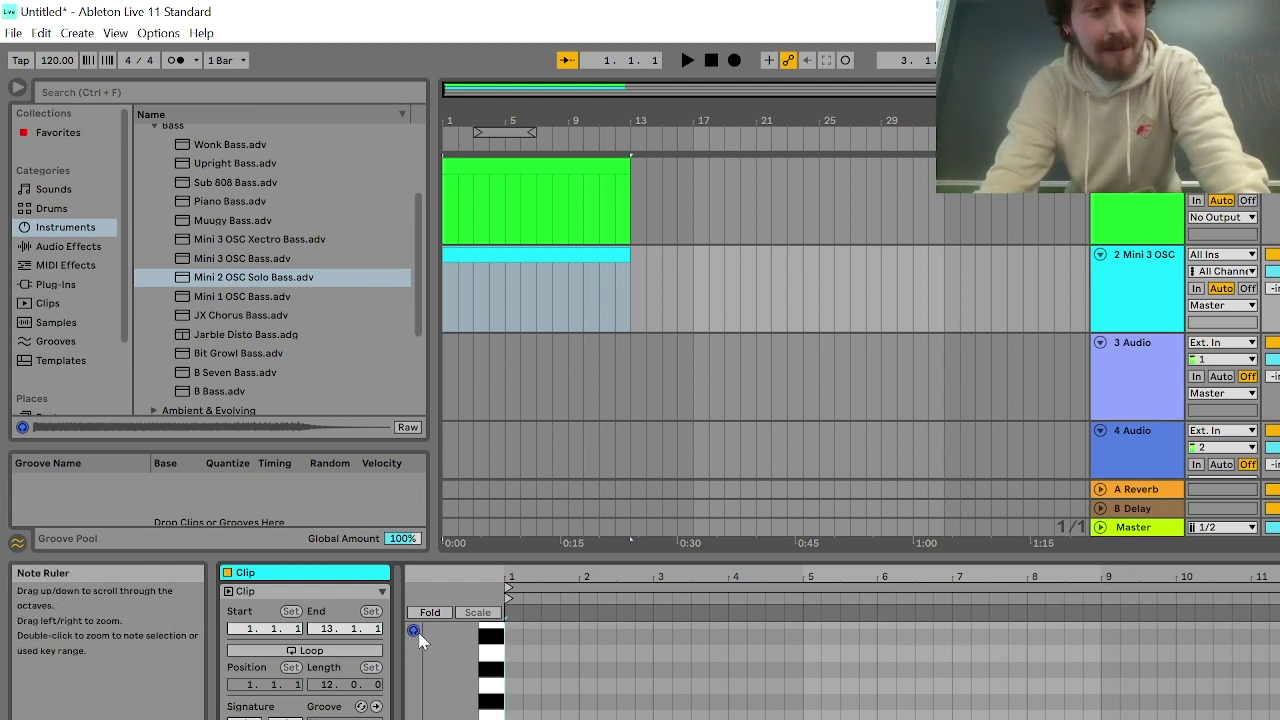
Add a one-beat note at the very start of the clip, move it to beat 1.2, and play it briefly
{"action": "left_click", "coordinate": [521, 712]}
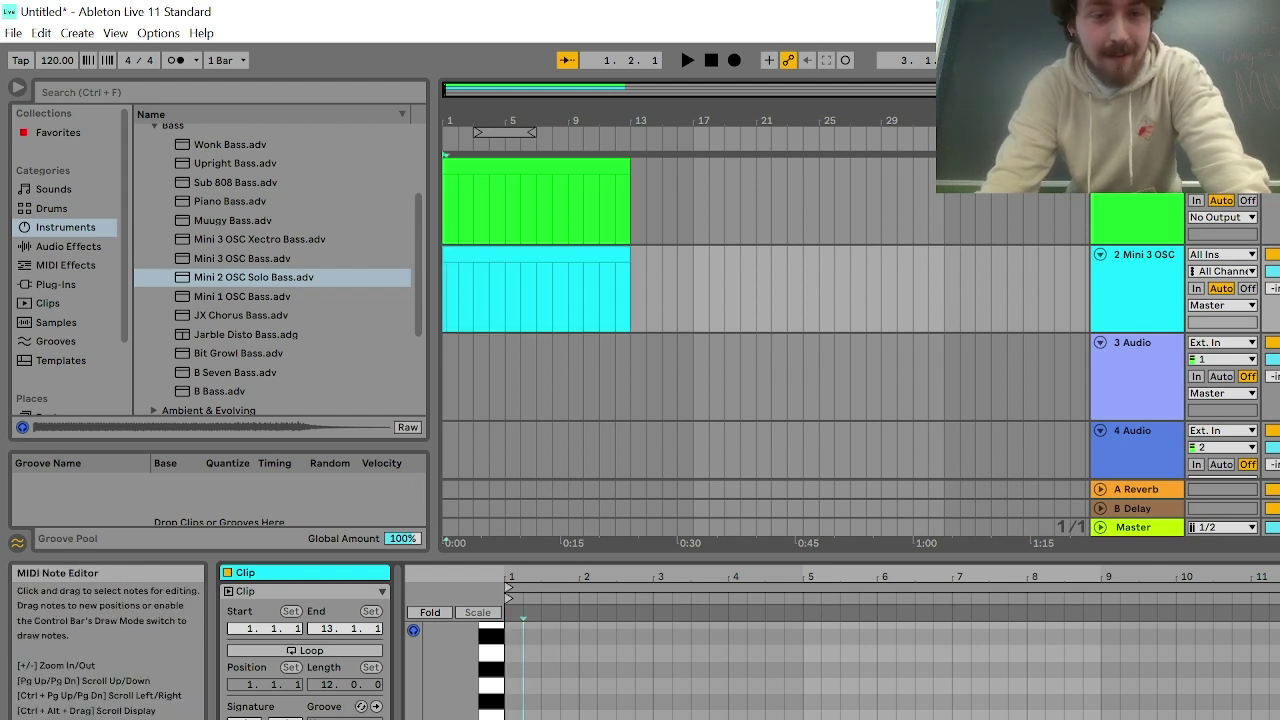
{"action": "double_click", "coordinate": [516, 712]}
{"action": "scroll", "coordinate": [450, 670], "scroll_direction": "up", "scroll_amount": 1}
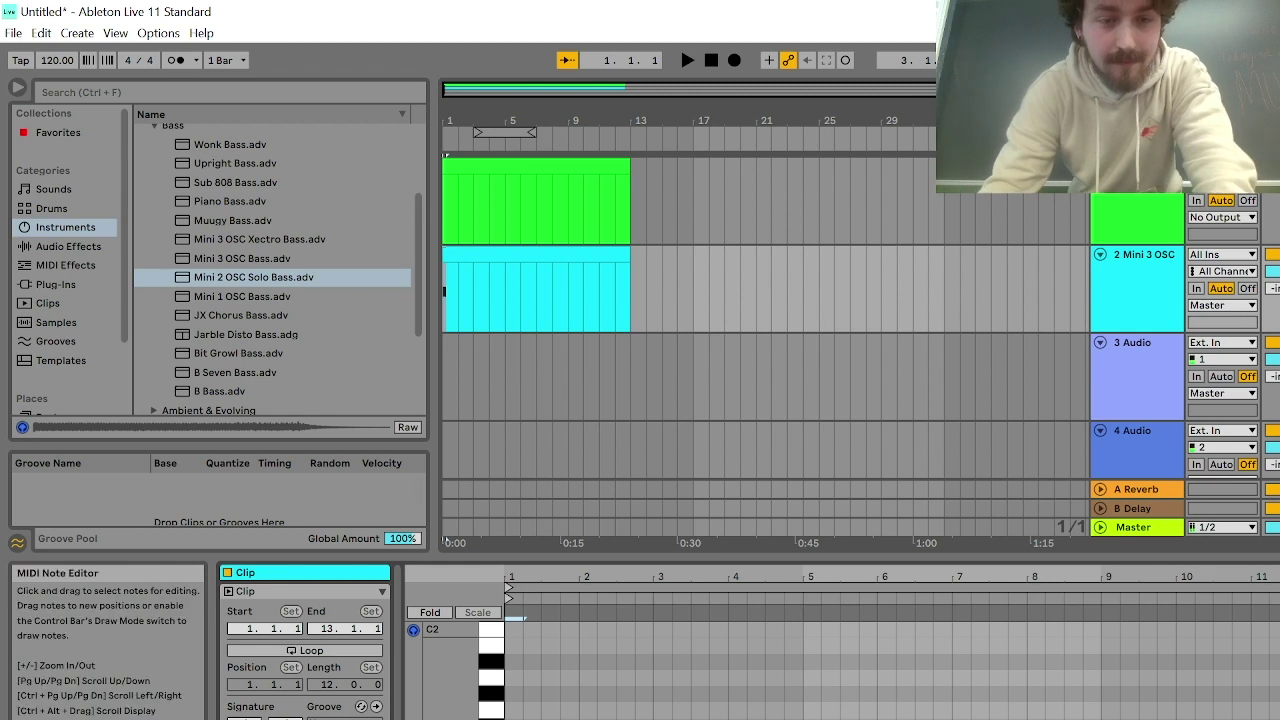
{"action": "key", "text": "Right"}
{"action": "key", "text": "space"}
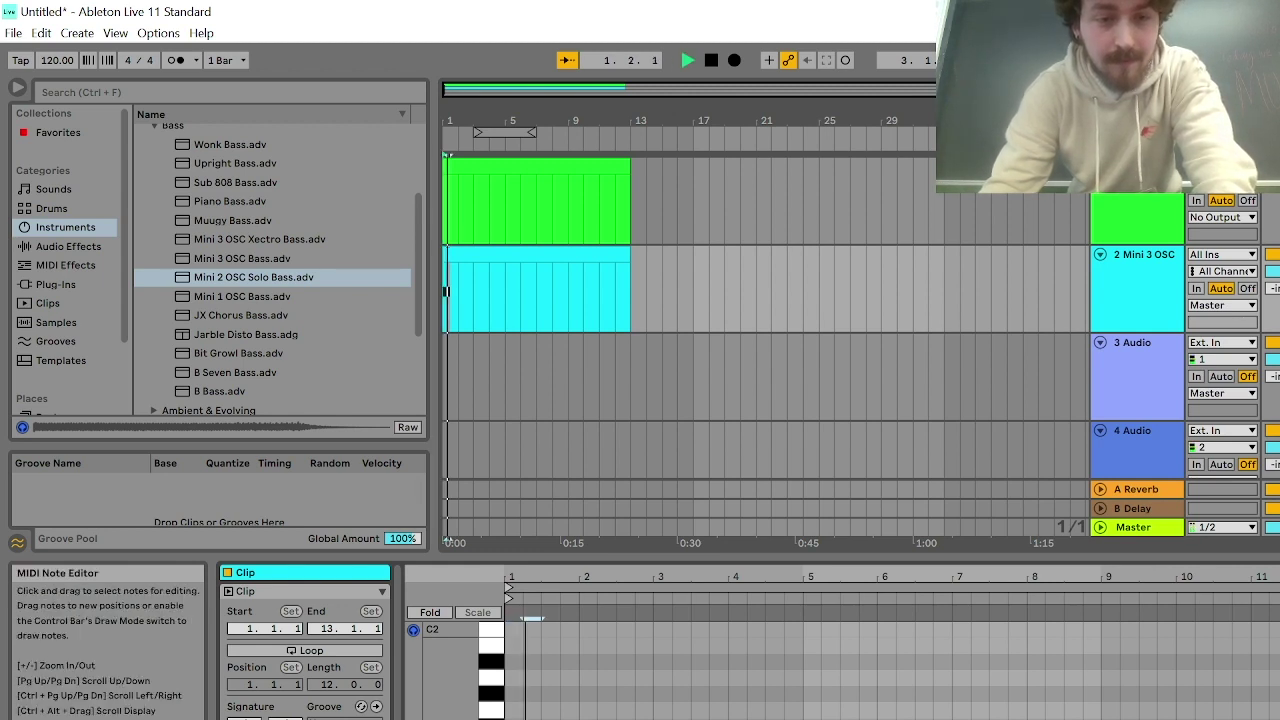
{"action": "key", "text": "space"}
Set the Live Set's tempo to 135 BPM
{"action": "key", "text": "plus"}
{"action": "key", "text": "plus"}
{"action": "key", "text": "plus"}
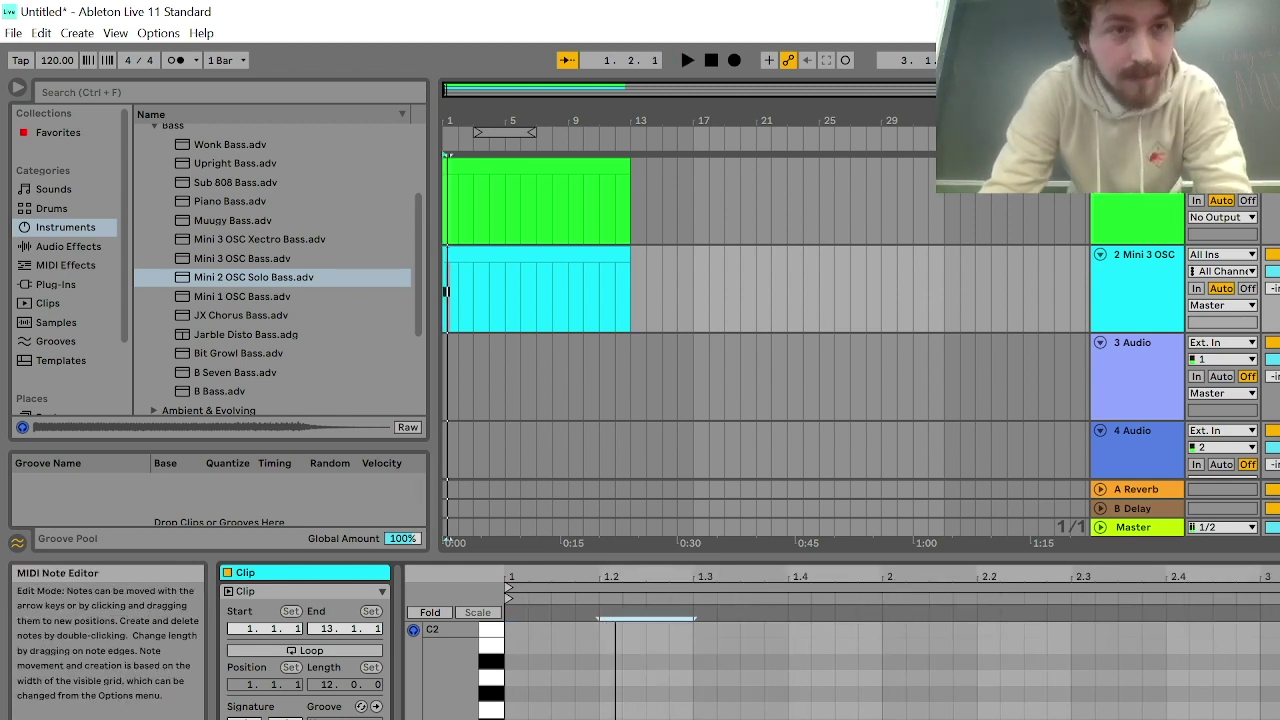
{"action": "left_click_drag", "start_coordinate": [57, 60], "coordinate": [57, 45]}
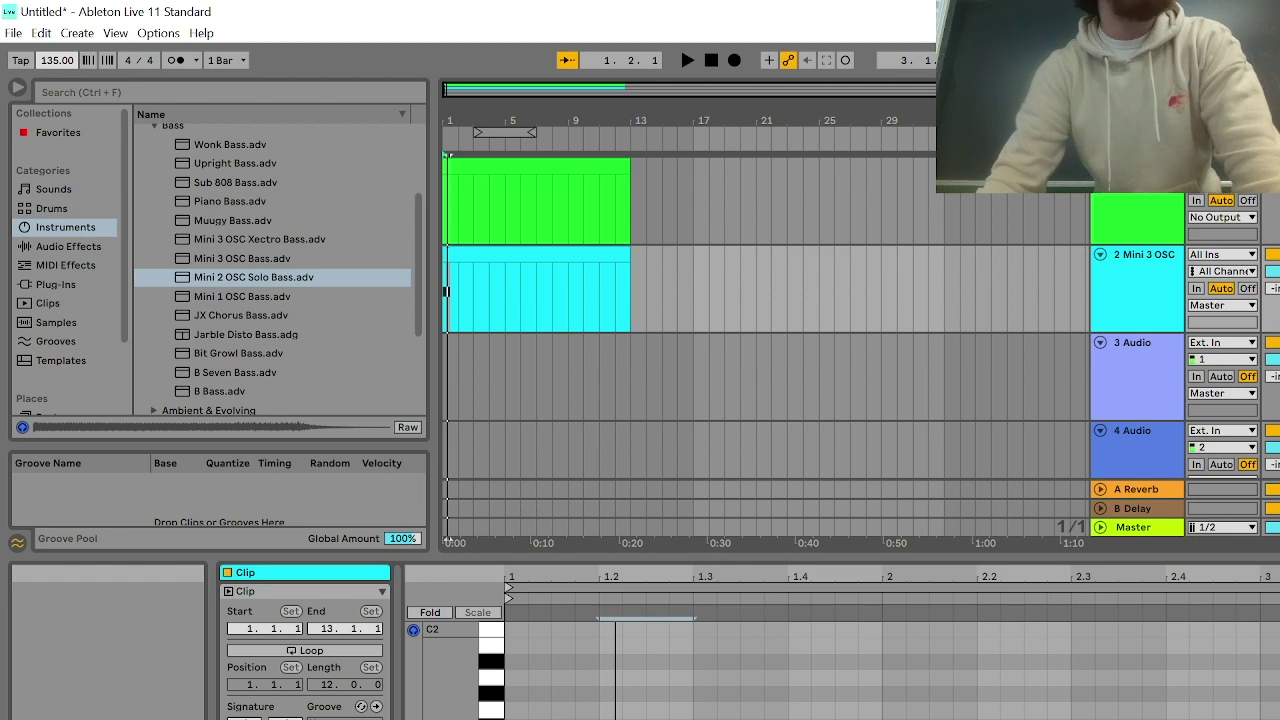
Place two consecutive one-beat C1 notes at beats 1.1 and 1.2 of the second track's clip
{"action": "scroll", "coordinate": [888, 668], "scroll_direction": "down", "scroll_amount": 1}
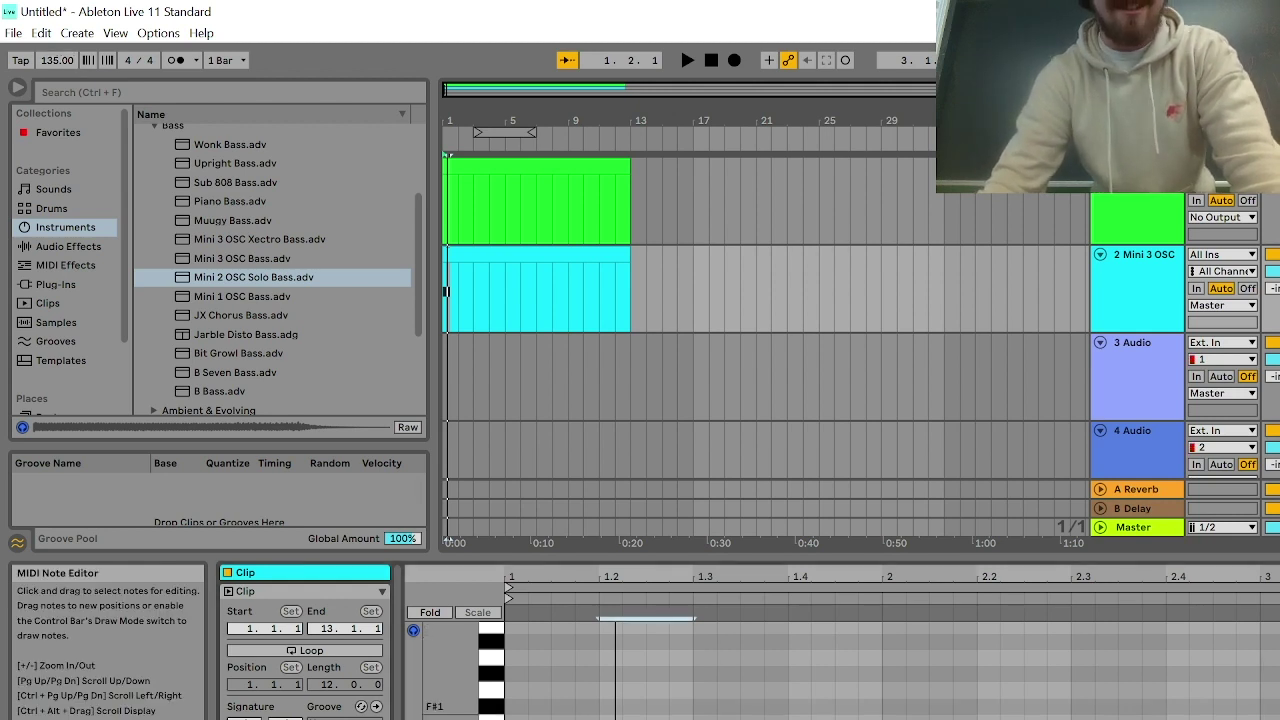
{"action": "key", "text": "Left"}
{"action": "key", "text": "Right"}
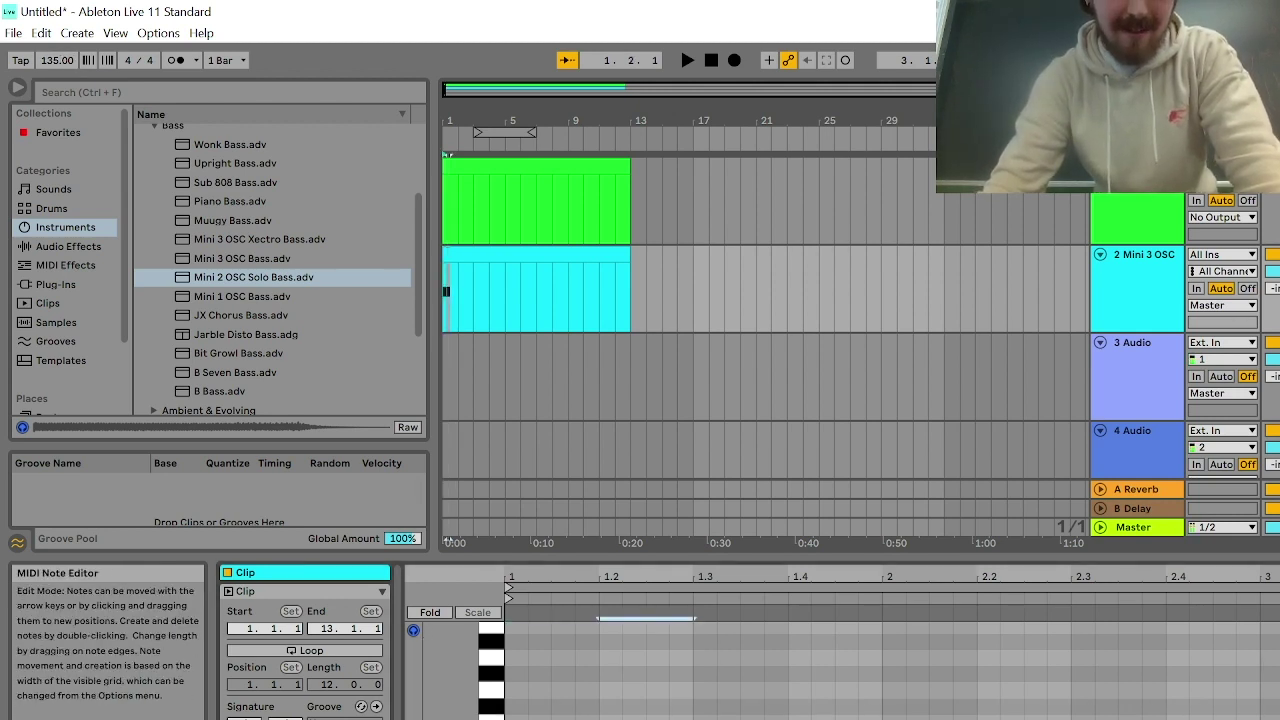
{"action": "double_click", "coordinate": [601, 629]}
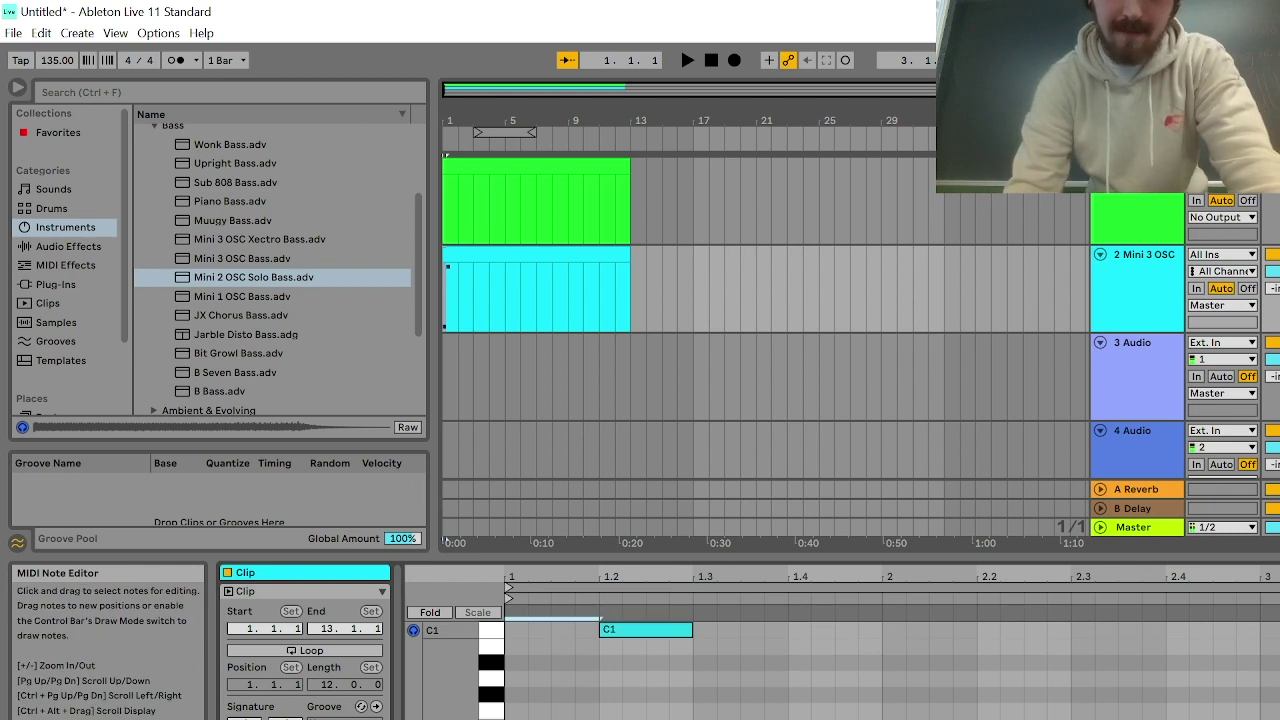
{"action": "double_click", "coordinate": [545, 629]}
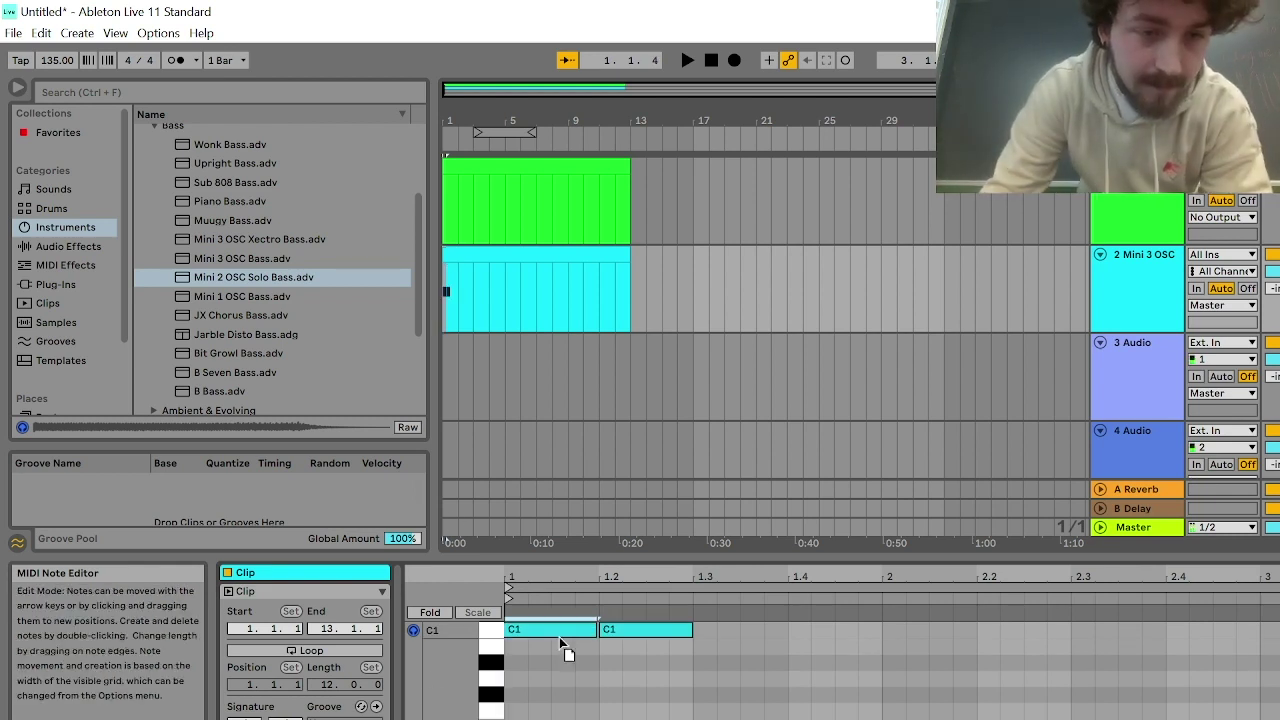
{"action": "mouse_move", "coordinate": [560, 630]}
{"action": "left_mouse_down"}
{"action": "mouse_move", "coordinate": [555, 709]}
{"action": "mouse_move", "coordinate": [575, 643]}
{"action": "left_mouse_up"}
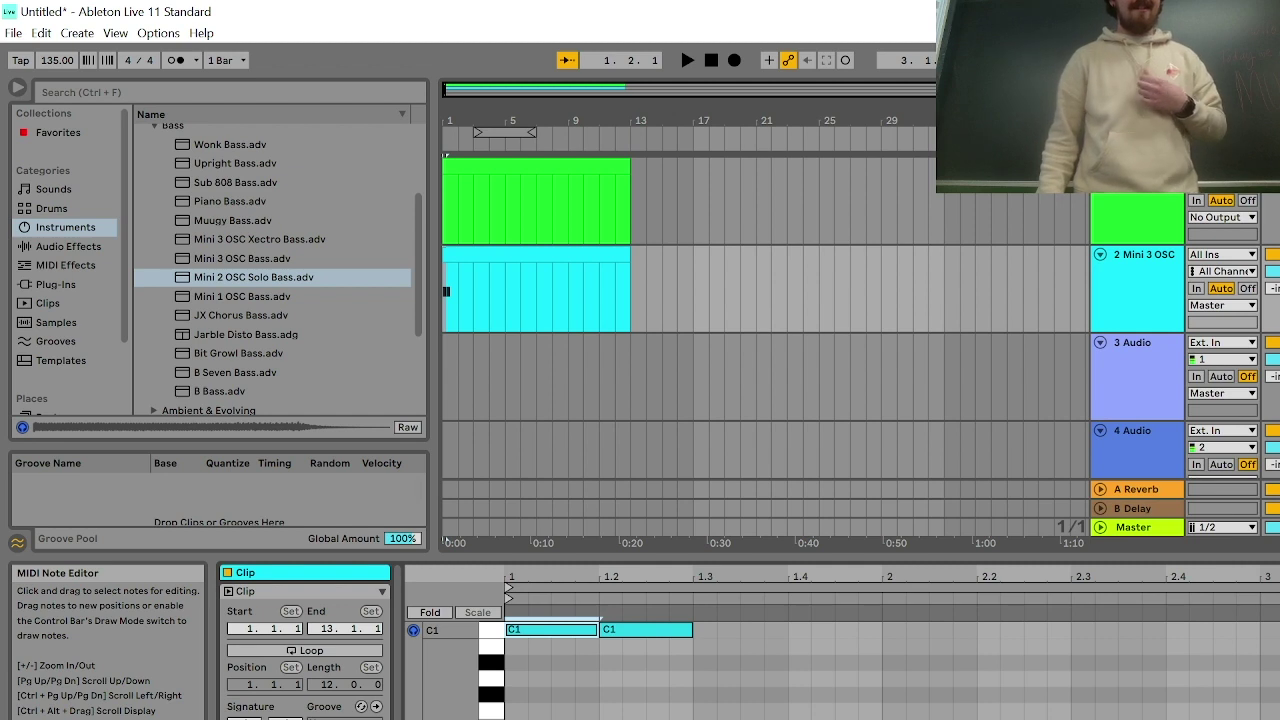
Audition the Mini 3 OSC Bass, Upright Bass and Wonk Bass presets from the Simpler bass presets
{"action": "left_click", "coordinate": [289, 261]}
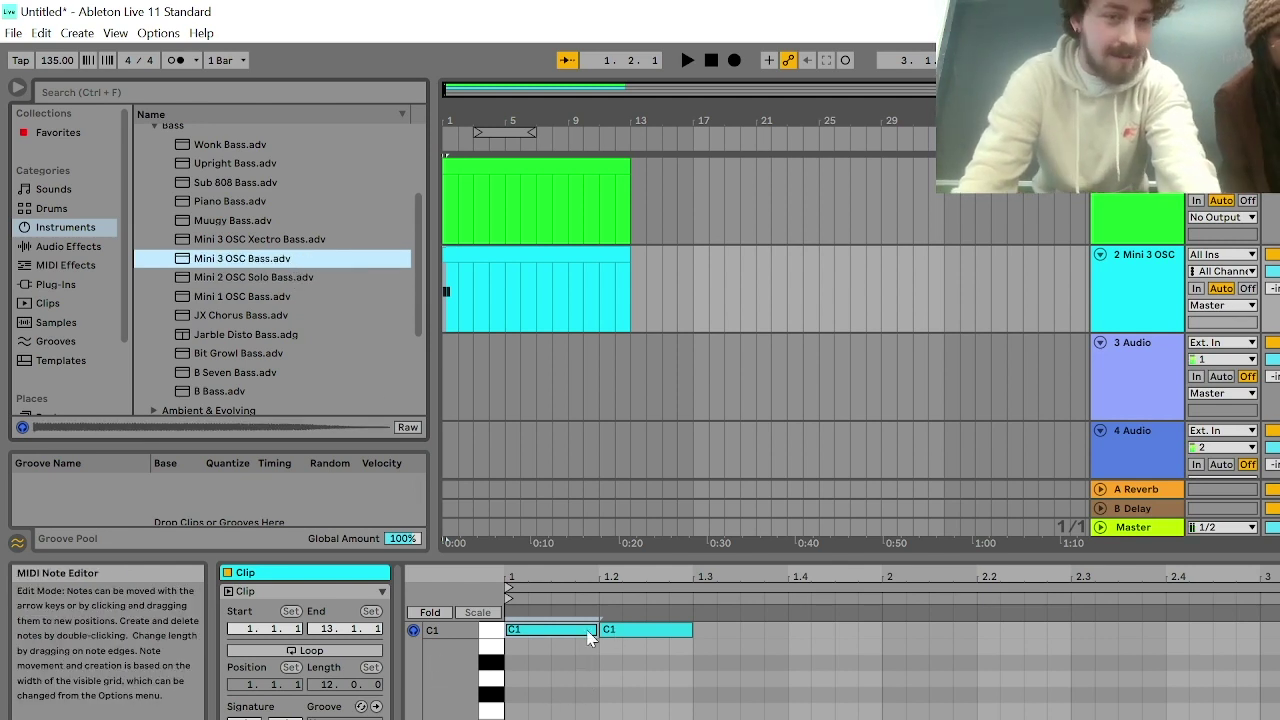
{"action": "left_click", "coordinate": [254, 165]}
{"action": "left_click", "coordinate": [253, 146]}
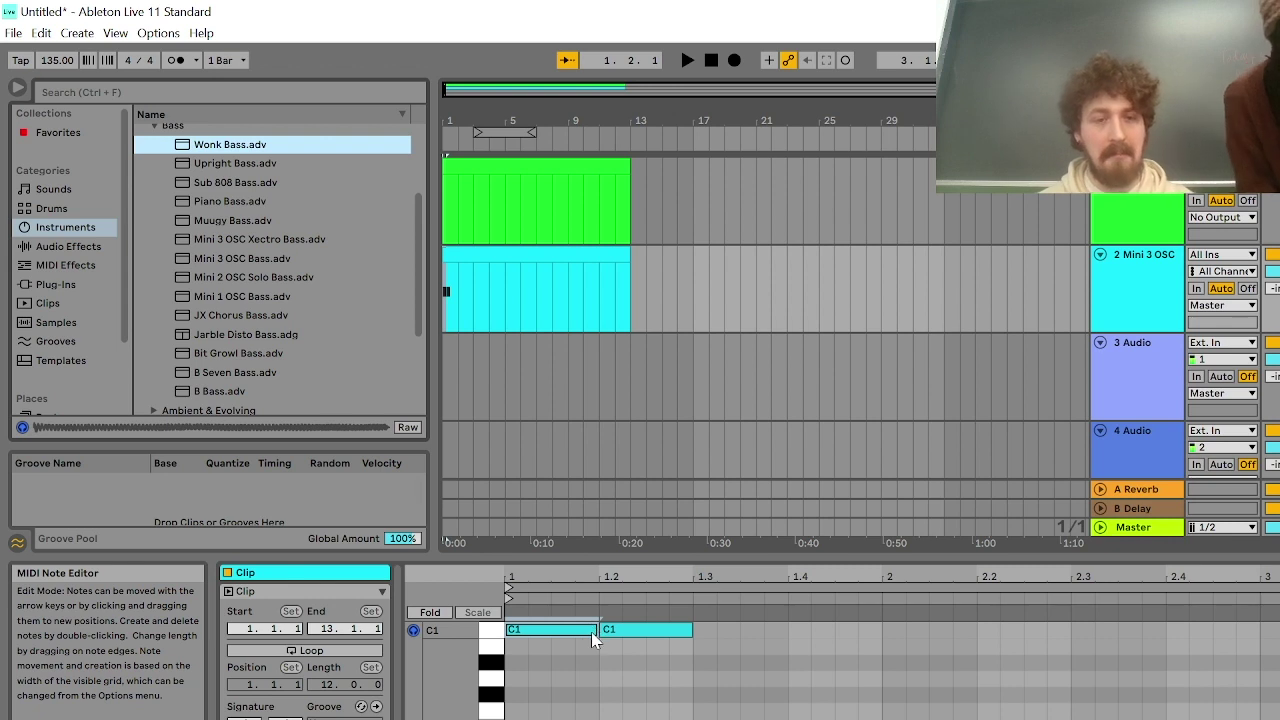
Lengthen the first C1 note to two beats so it replaces the neighbouring C1 note
{"action": "left_click_drag", "start_coordinate": [593, 640], "coordinate": [690, 636]}
Search the whole browser for "arp" and add the Arpeggiator in front of the bass instrument on the second track
{"action": "scroll", "coordinate": [235, 258], "scroll_direction": "up", "scroll_amount": 4}
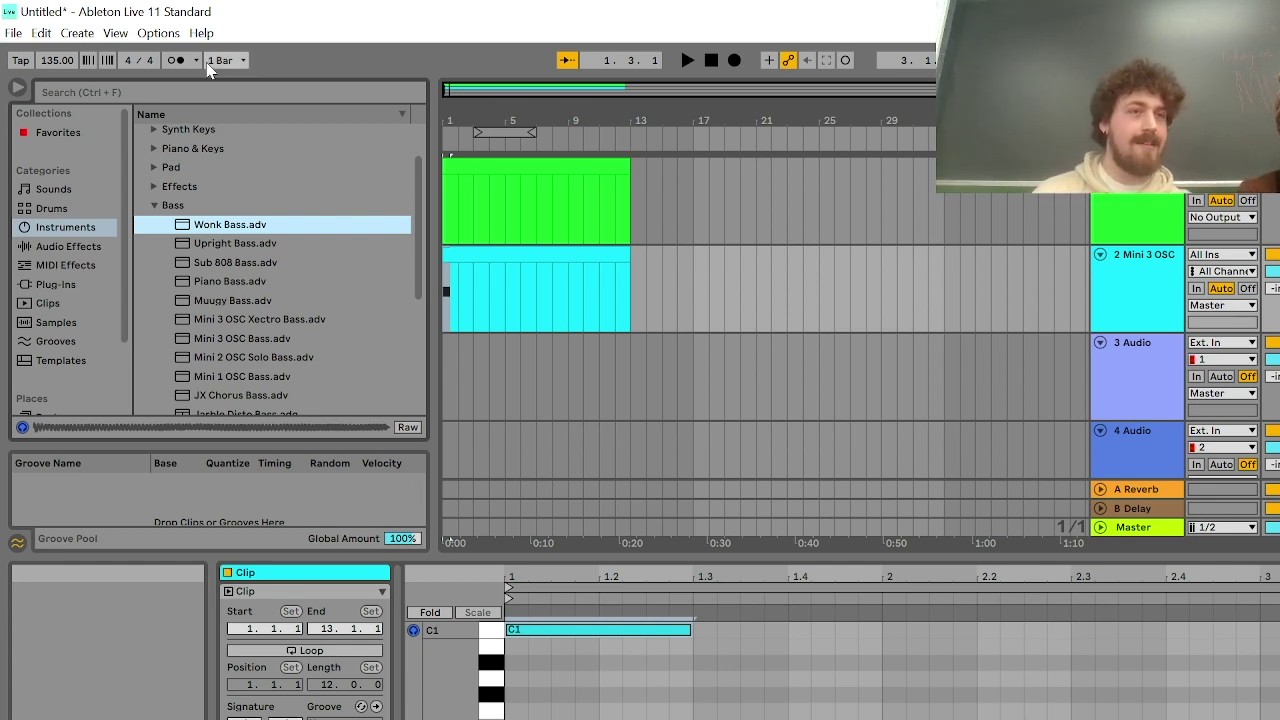
{"action": "left_click", "coordinate": [200, 91]}
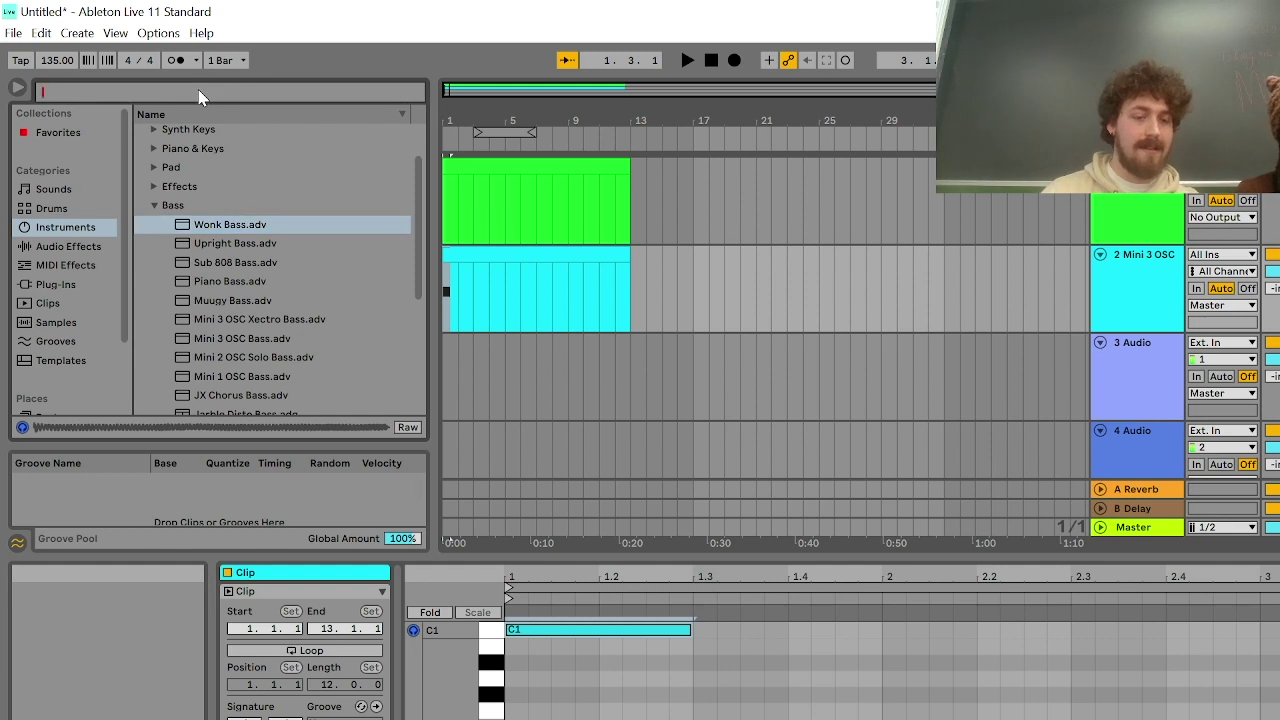
{"action": "type", "text": "arp"}
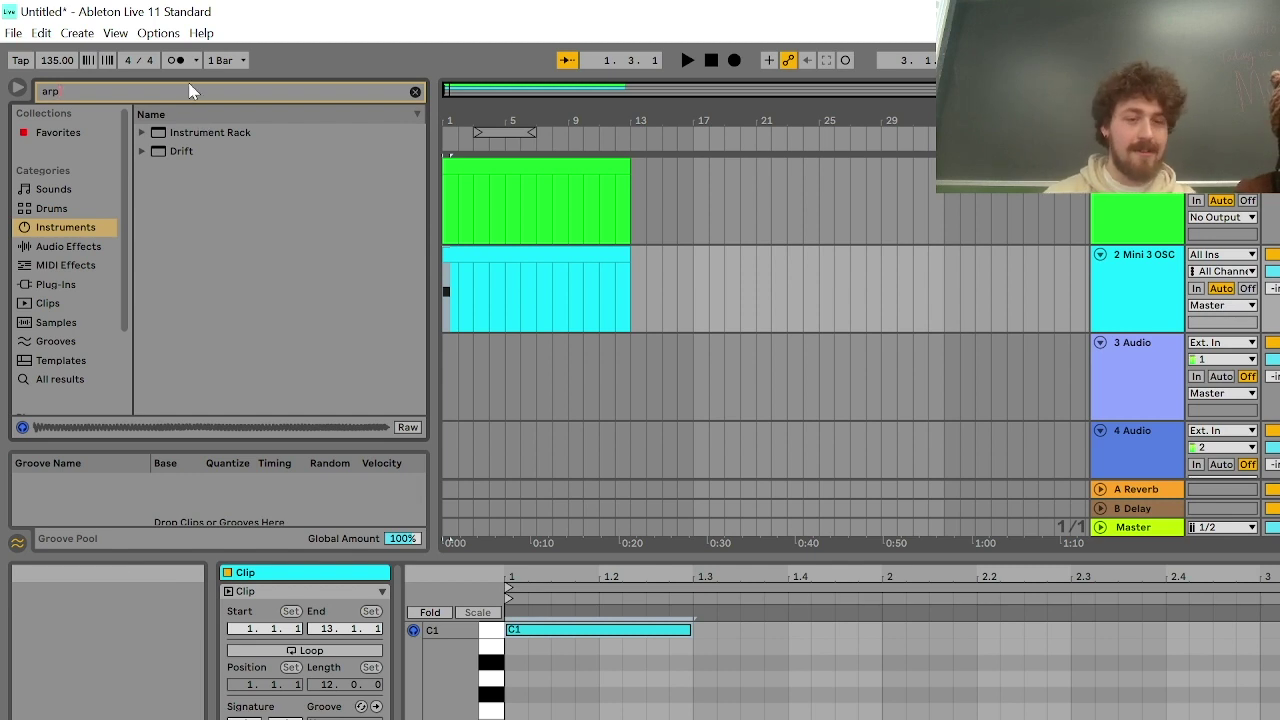
{"action": "key", "text": "ctrl+f"}
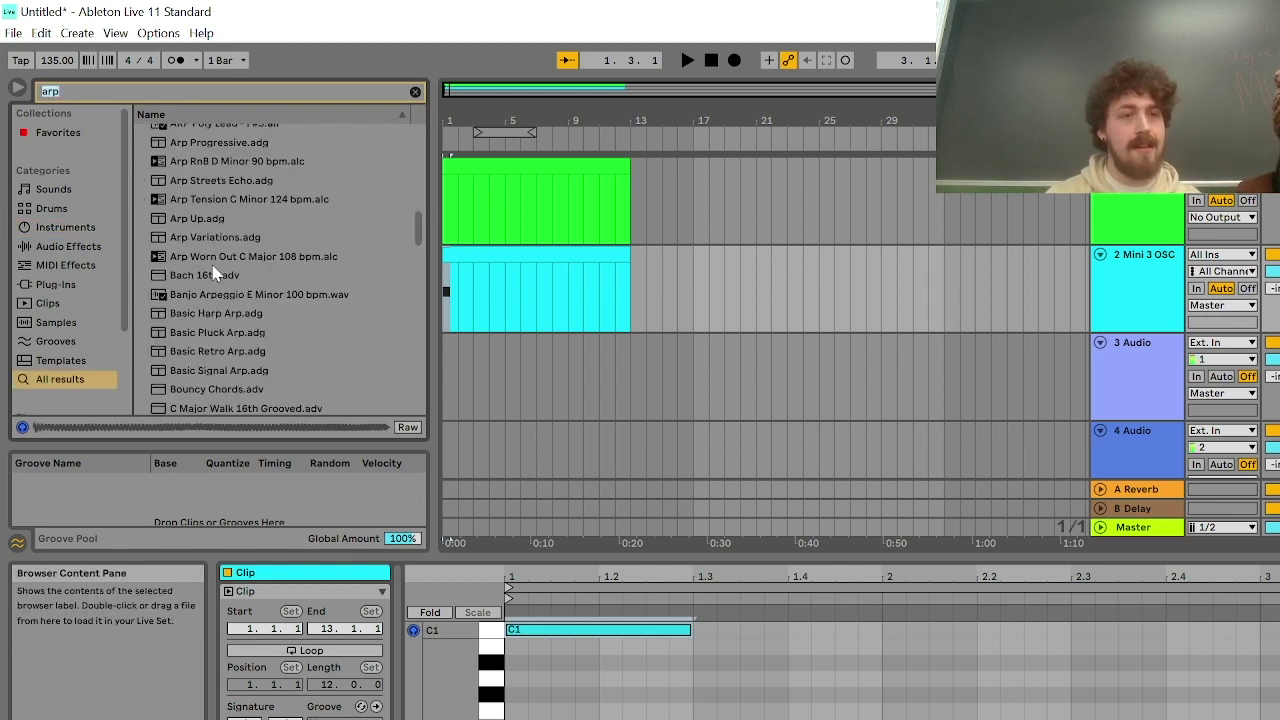
{"action": "scroll", "coordinate": [214, 275], "scroll_direction": "up", "scroll_amount": 5}
{"action": "scroll", "coordinate": [190, 285], "scroll_direction": "up", "scroll_amount": 6}
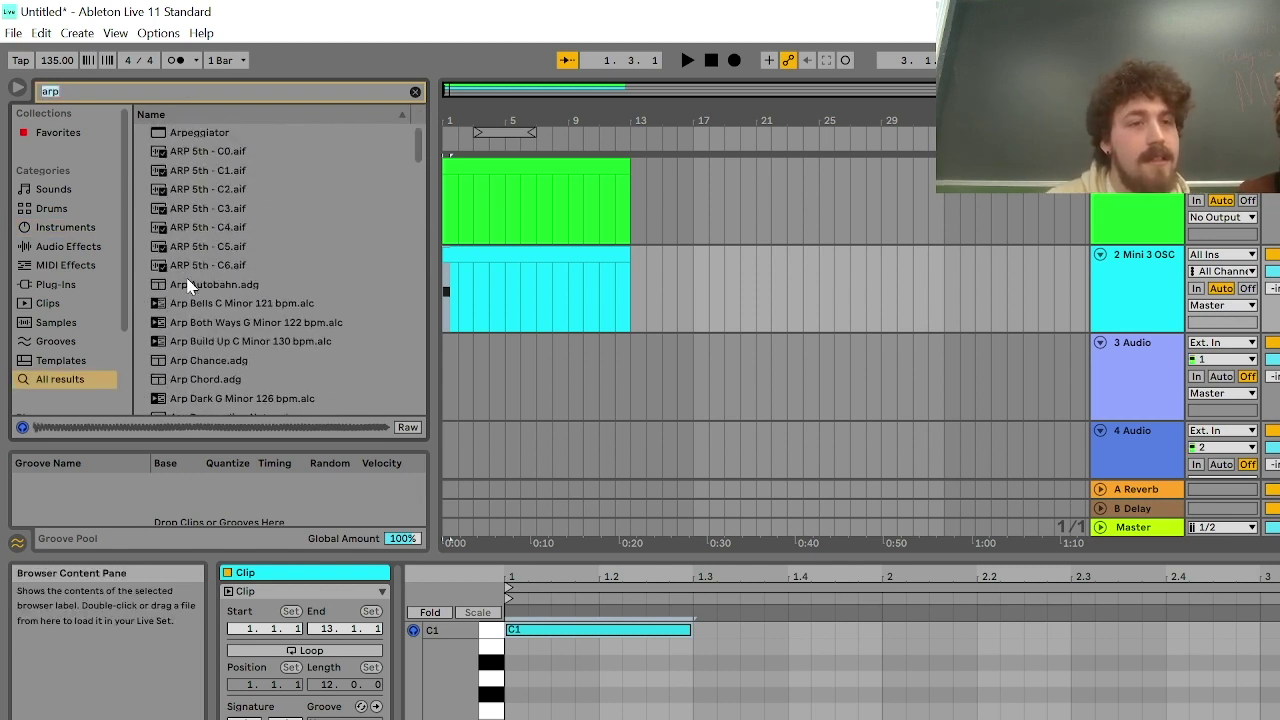
{"action": "double_click", "coordinate": [236, 132]}
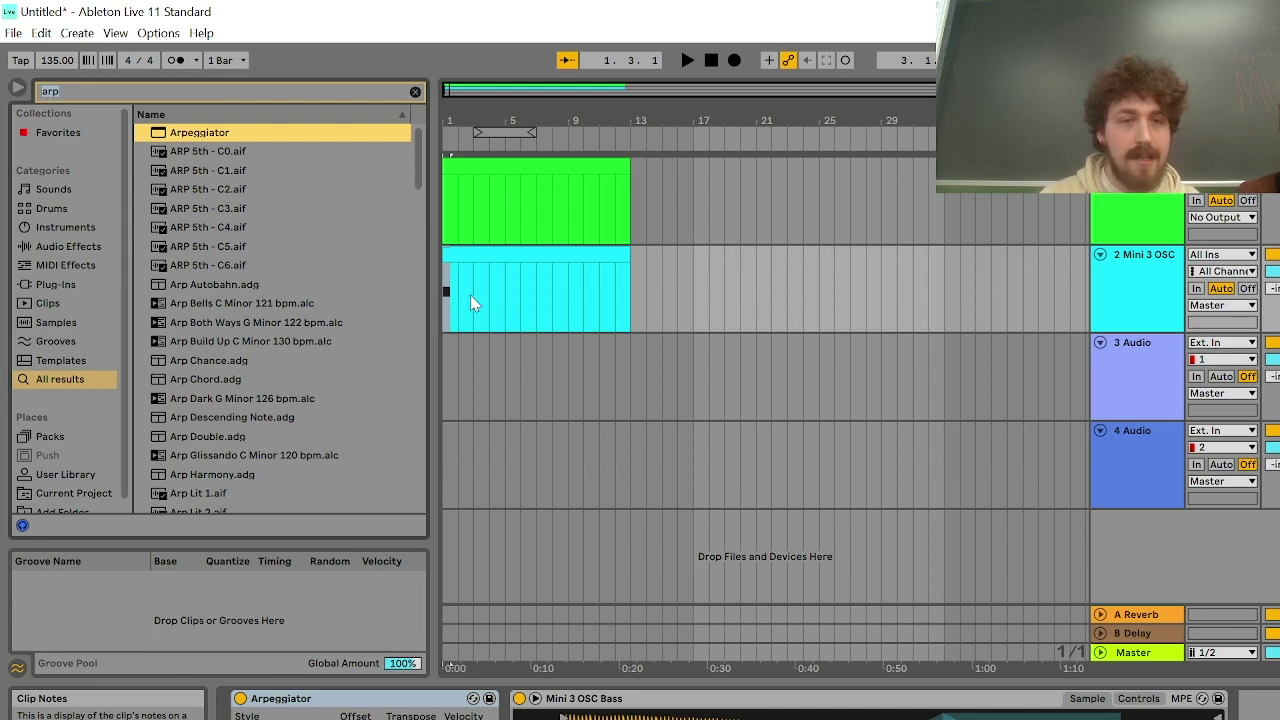
Play the arrangement briefly from bar 1 to hear the arpeggiated bass note
{"action": "left_click", "coordinate": [446, 306]}
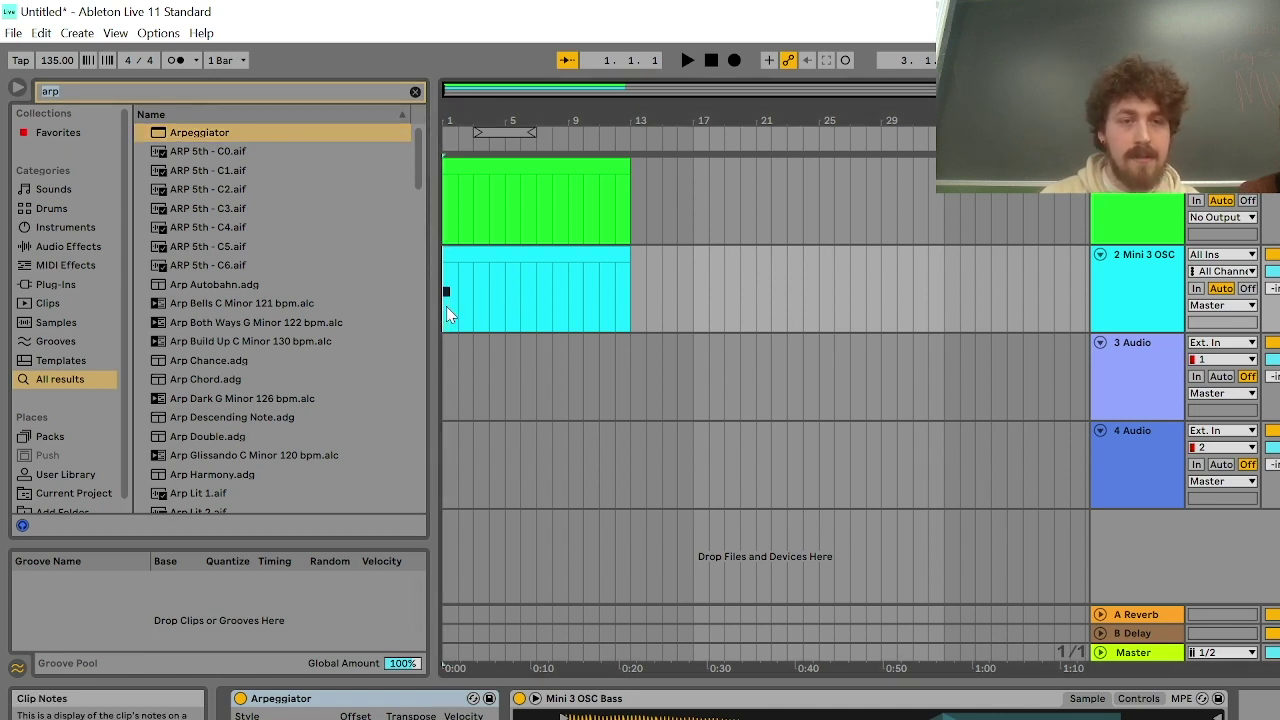
{"action": "key", "text": "space"}
{"action": "key", "text": "space"}
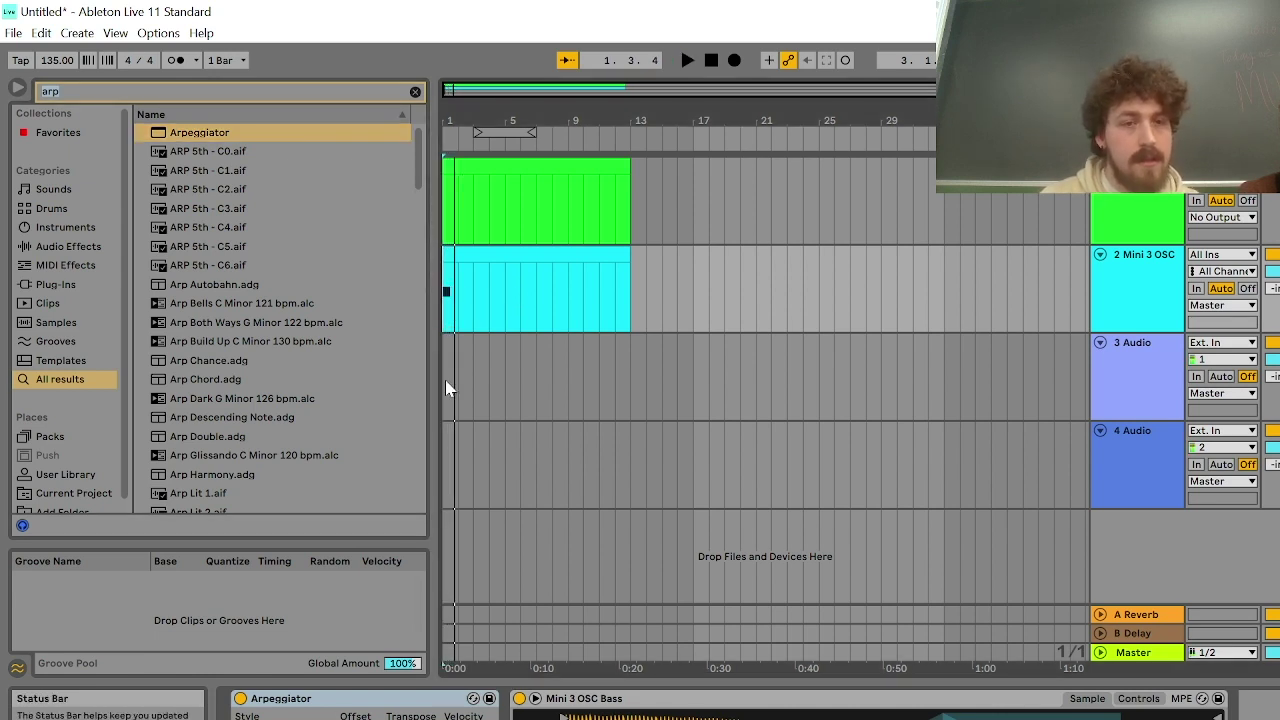
Clear the browser search and list the Synth Keys presets under Simpler in the instruments
{"action": "left_click", "coordinate": [70, 227]}
{"action": "left_click", "coordinate": [415, 91]}
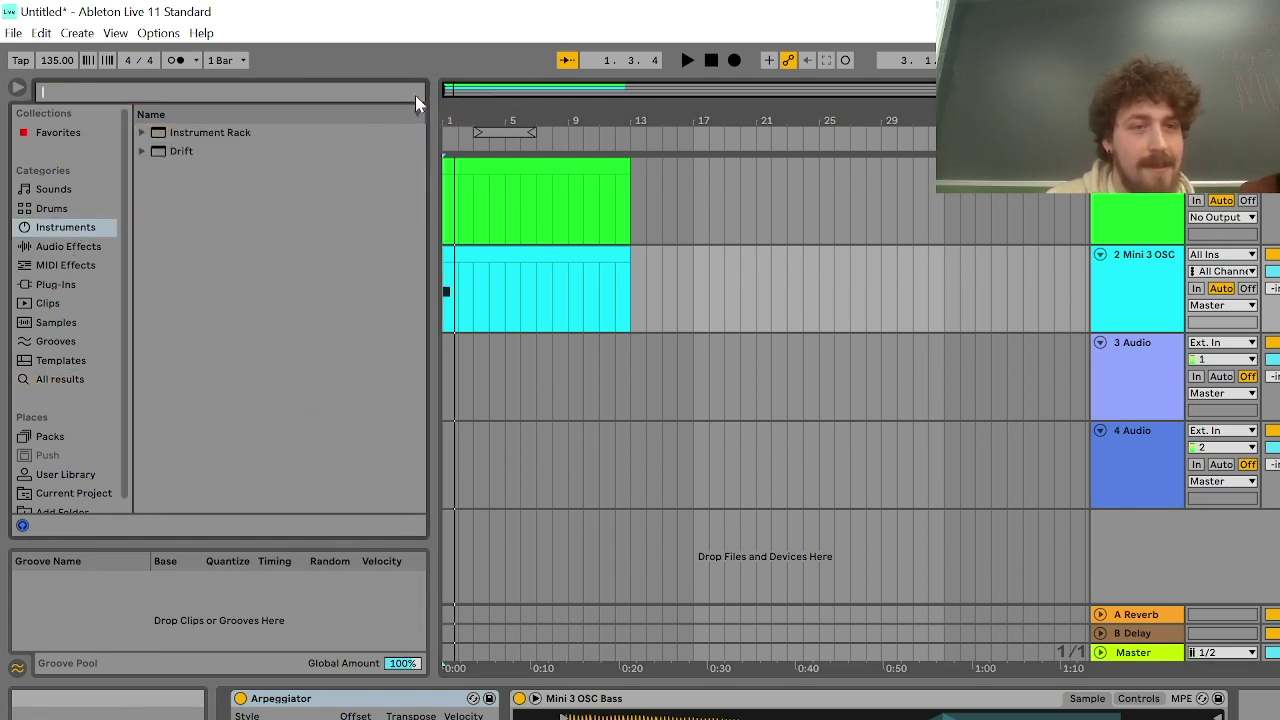
{"action": "scroll", "coordinate": [204, 278], "scroll_direction": "up", "scroll_amount": 1}
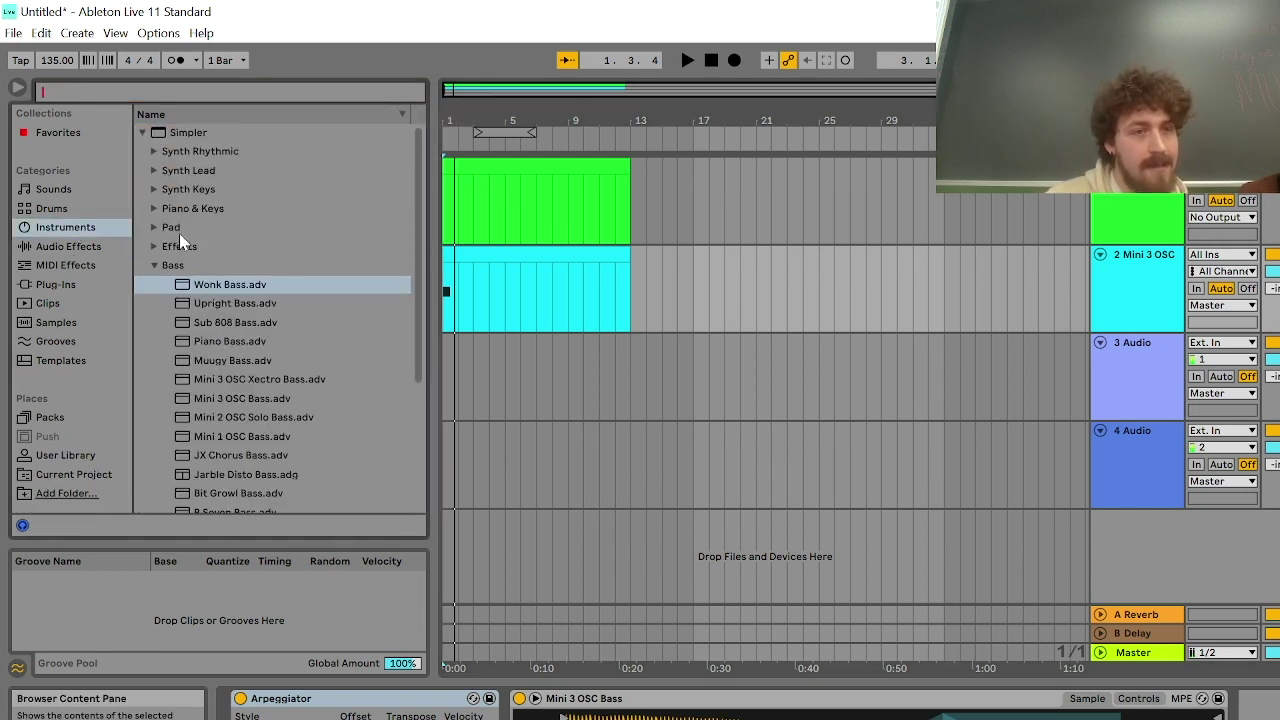
{"action": "left_click", "coordinate": [155, 191]}
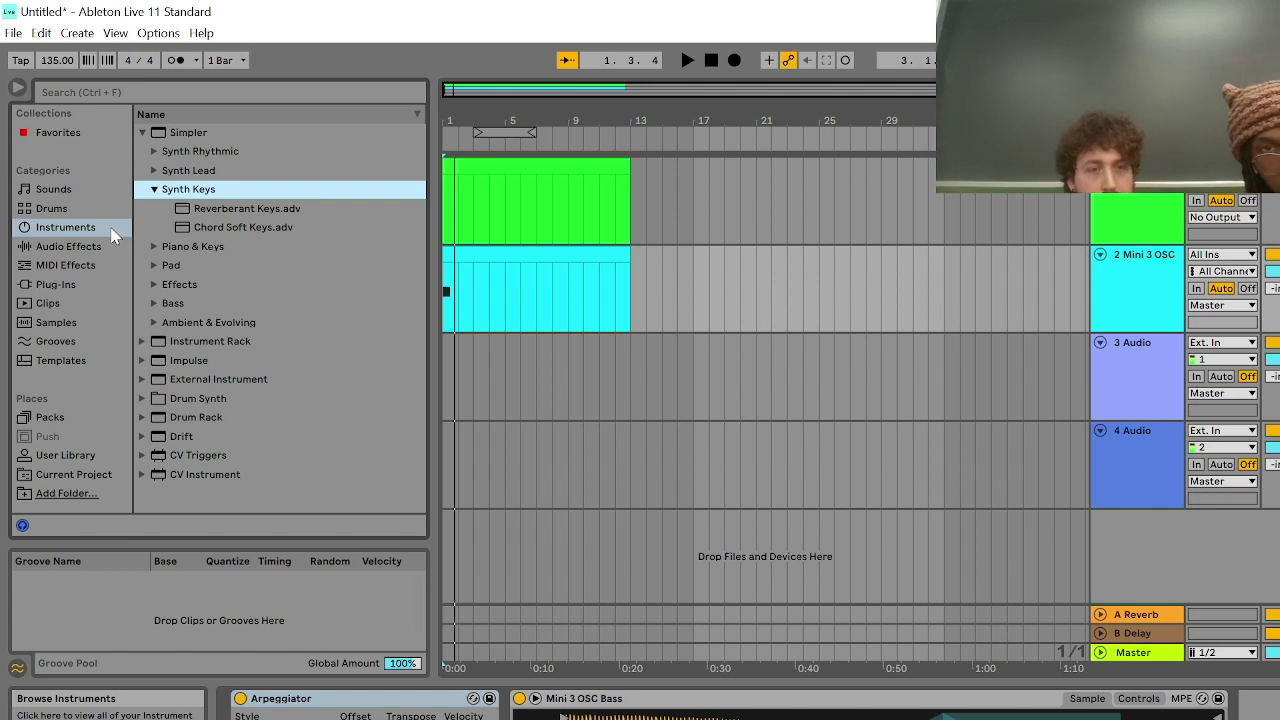
Switch the detail area from the second track's devices back to the notes of its MIDI clip
{"action": "left_click", "coordinate": [465, 297]}
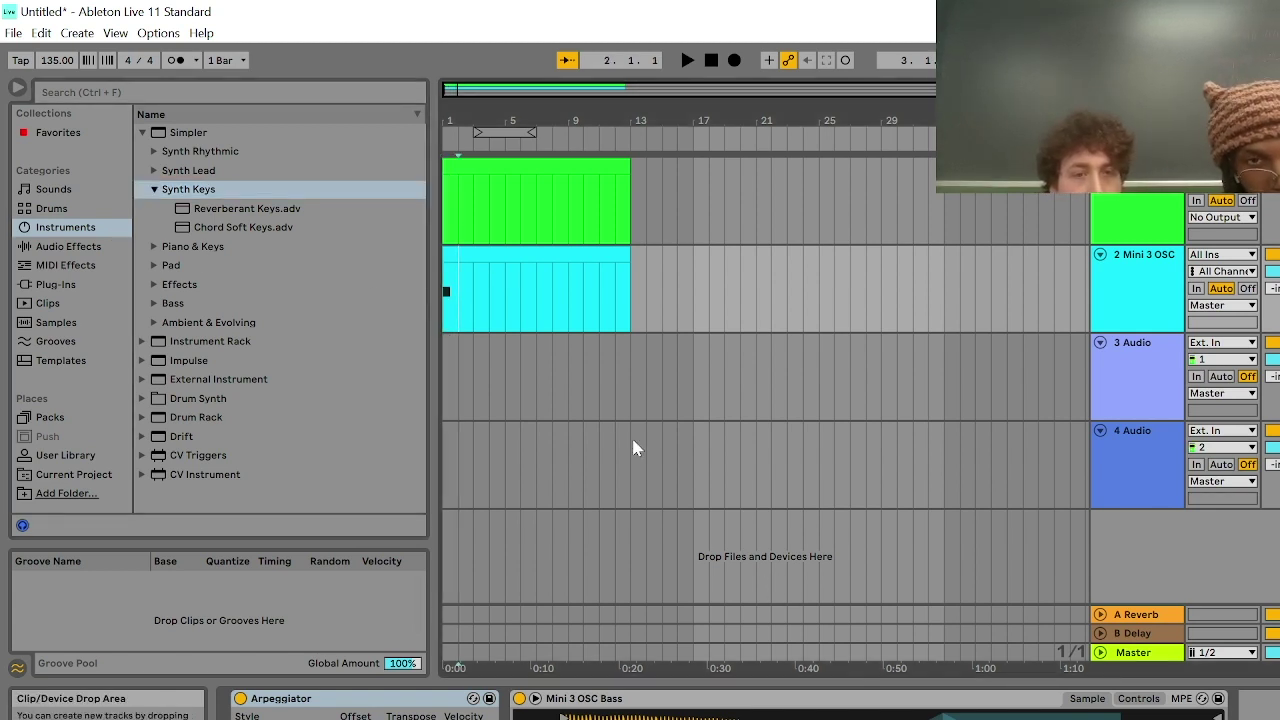
{"action": "left_click", "coordinate": [447, 283]}
{"action": "right_click", "coordinate": [447, 283]}
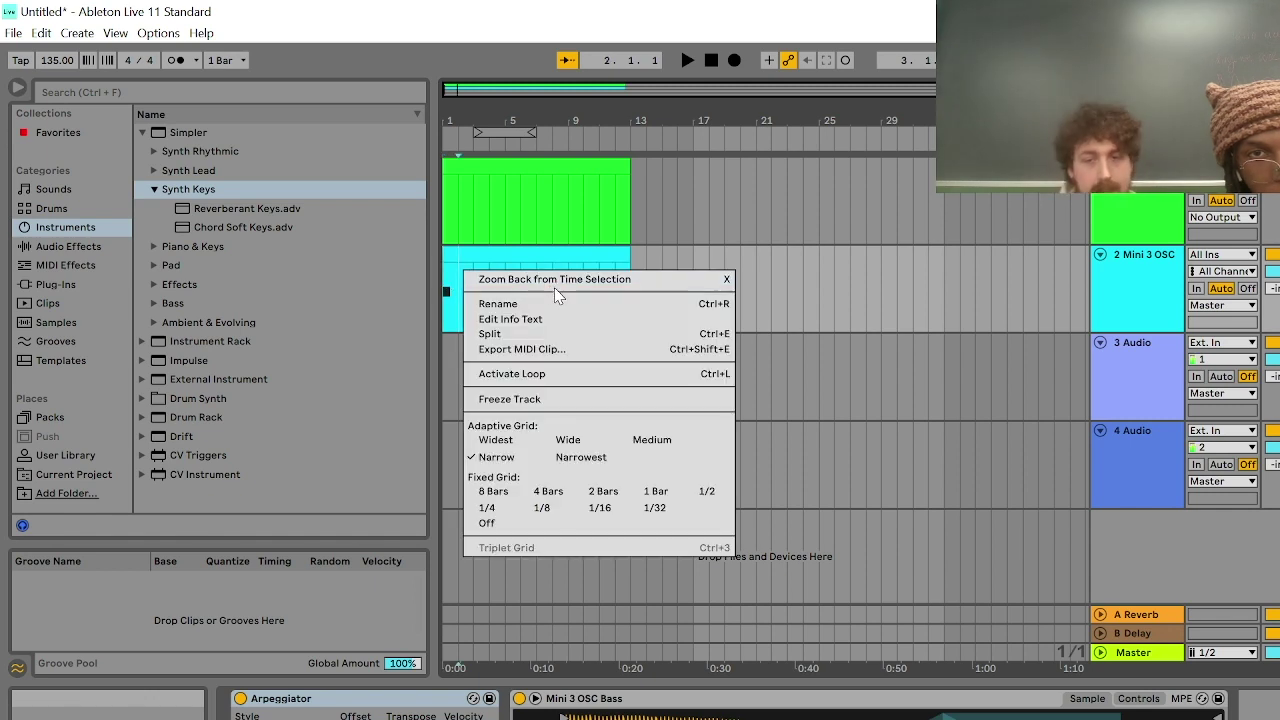
{"action": "left_click", "coordinate": [448, 273]}
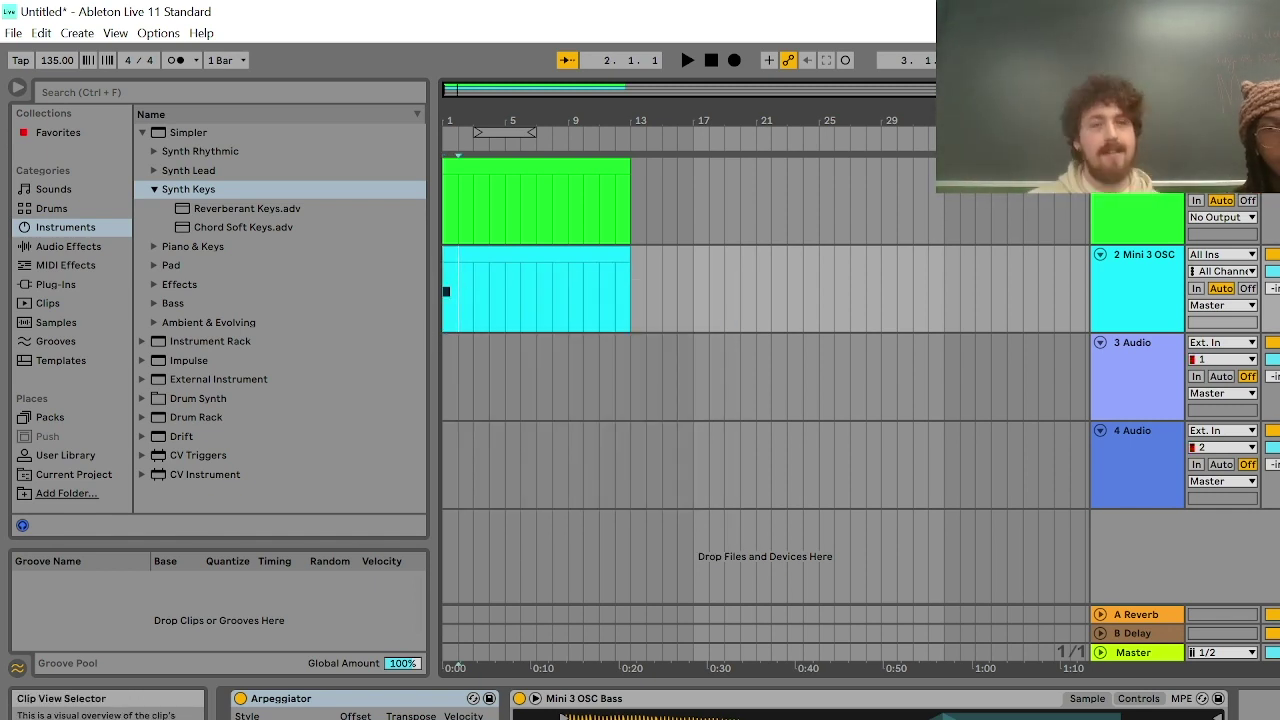
{"action": "key", "text": "shift+Tab"}
{"action": "key", "text": "shift+Tab"}
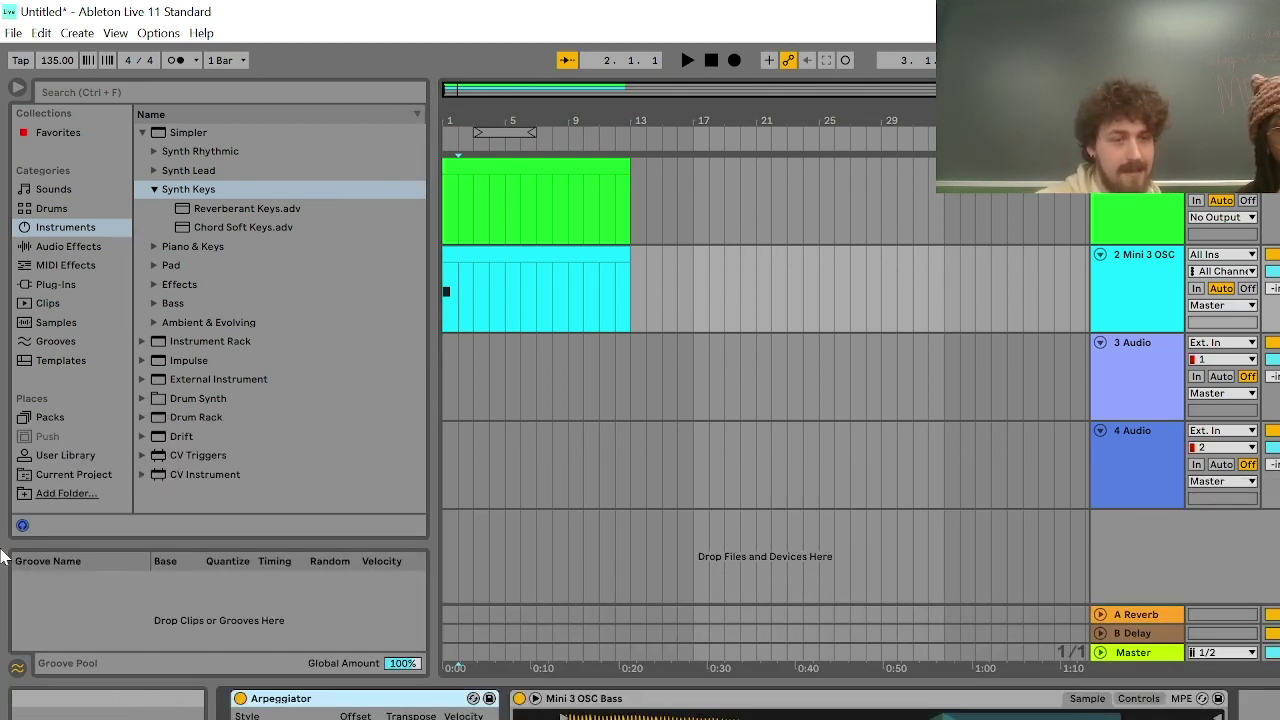
{"action": "key", "text": "shift+Tab"}
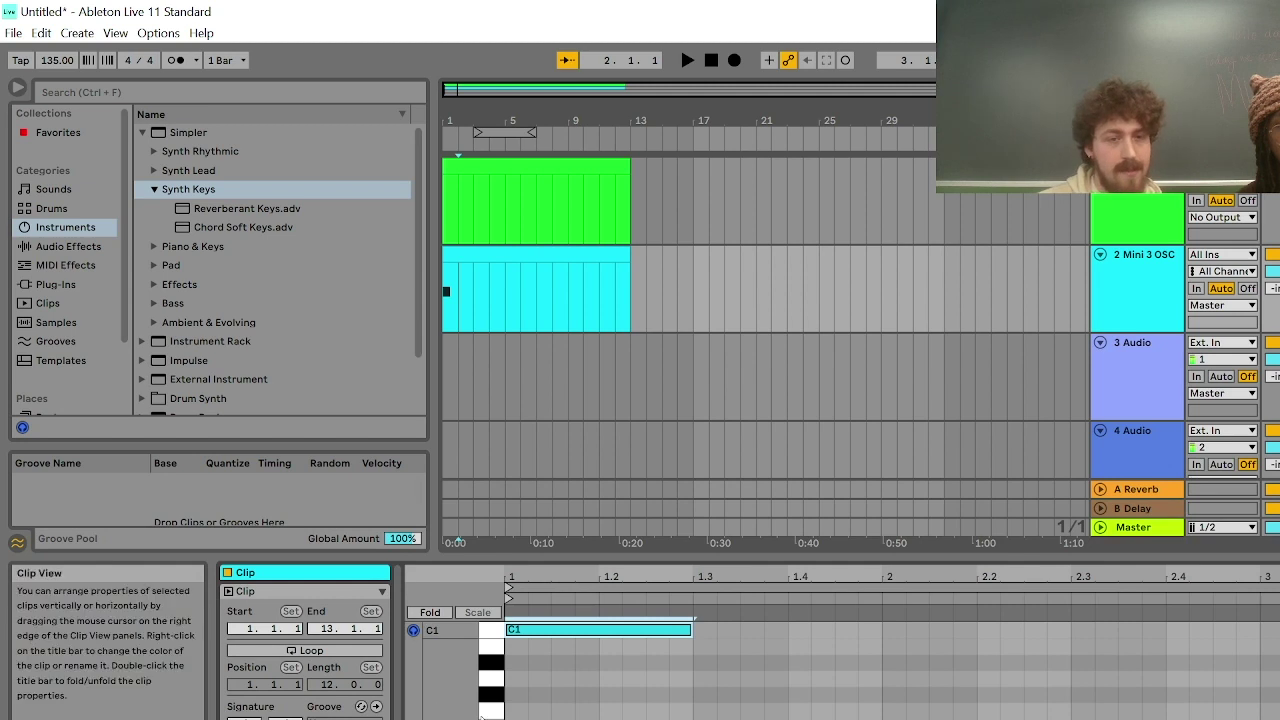
Deselect the C1 note and audition the Reverberant Keys and Chord Soft Keys presets under Simpler
{"action": "scroll", "coordinate": [492, 685], "scroll_direction": "up", "scroll_amount": 3}
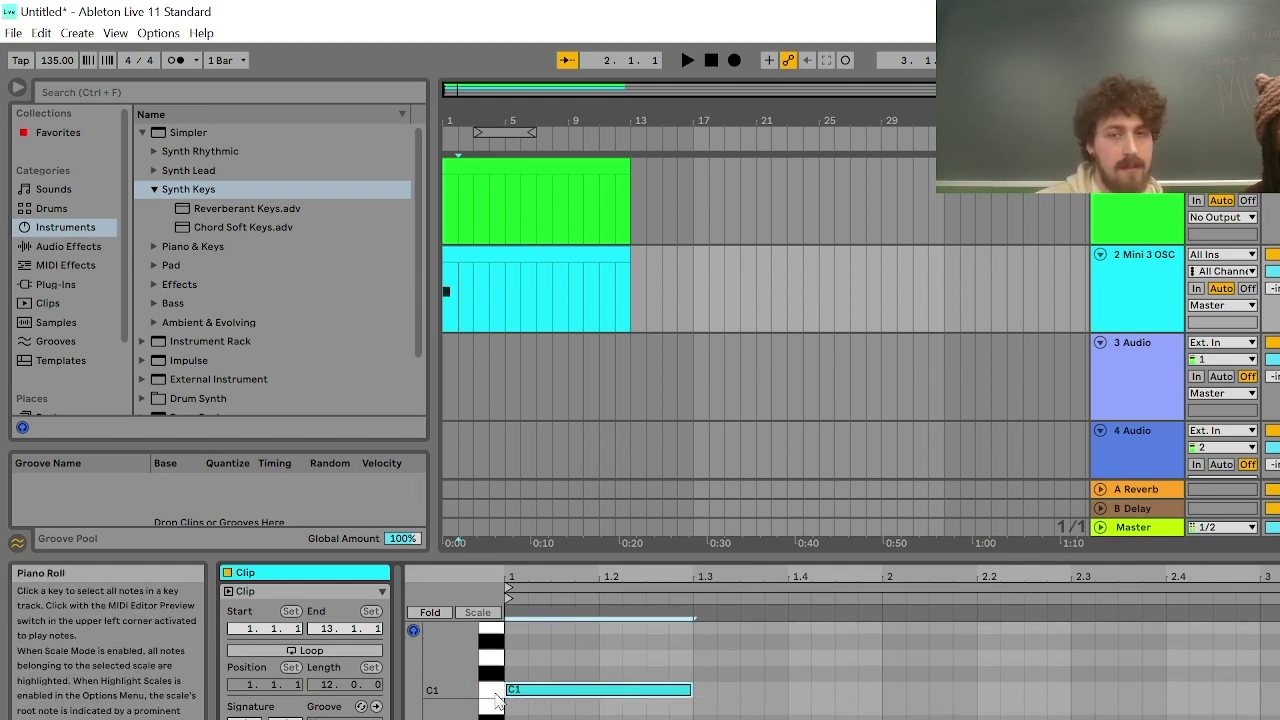
{"action": "key", "text": "Escape"}
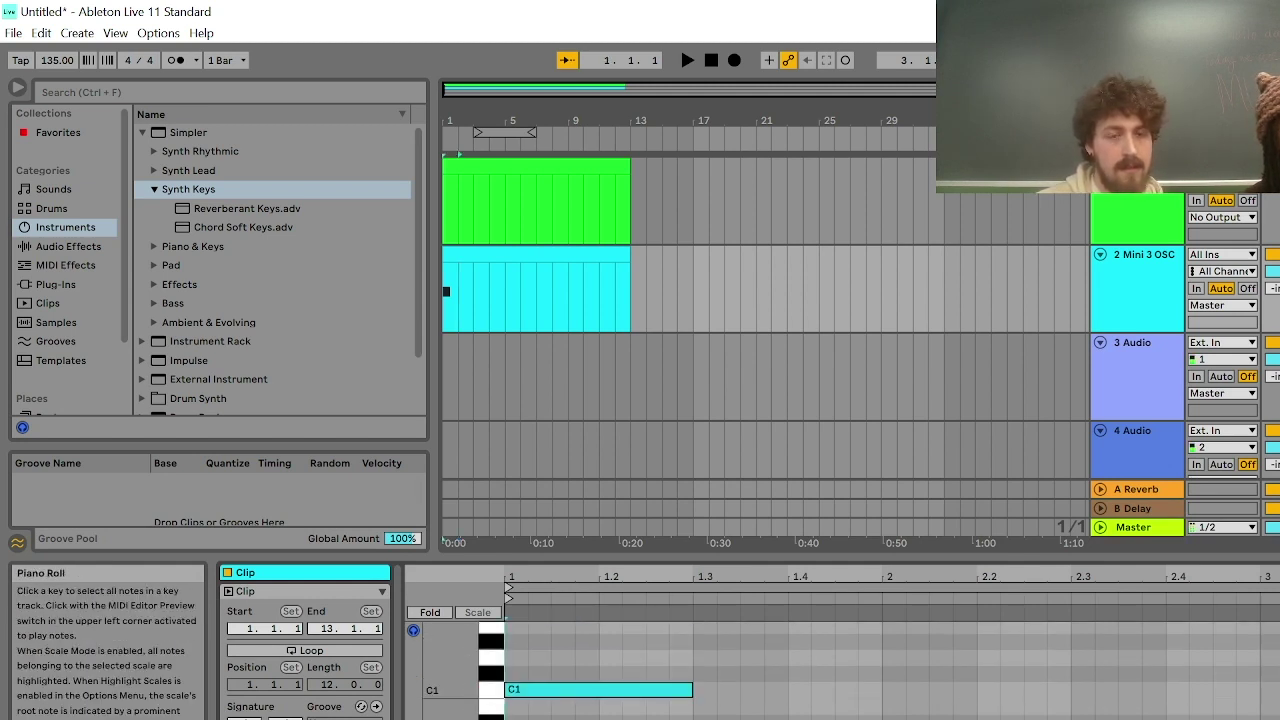
{"action": "left_click", "coordinate": [200, 212]}
{"action": "left_click", "coordinate": [202, 228]}
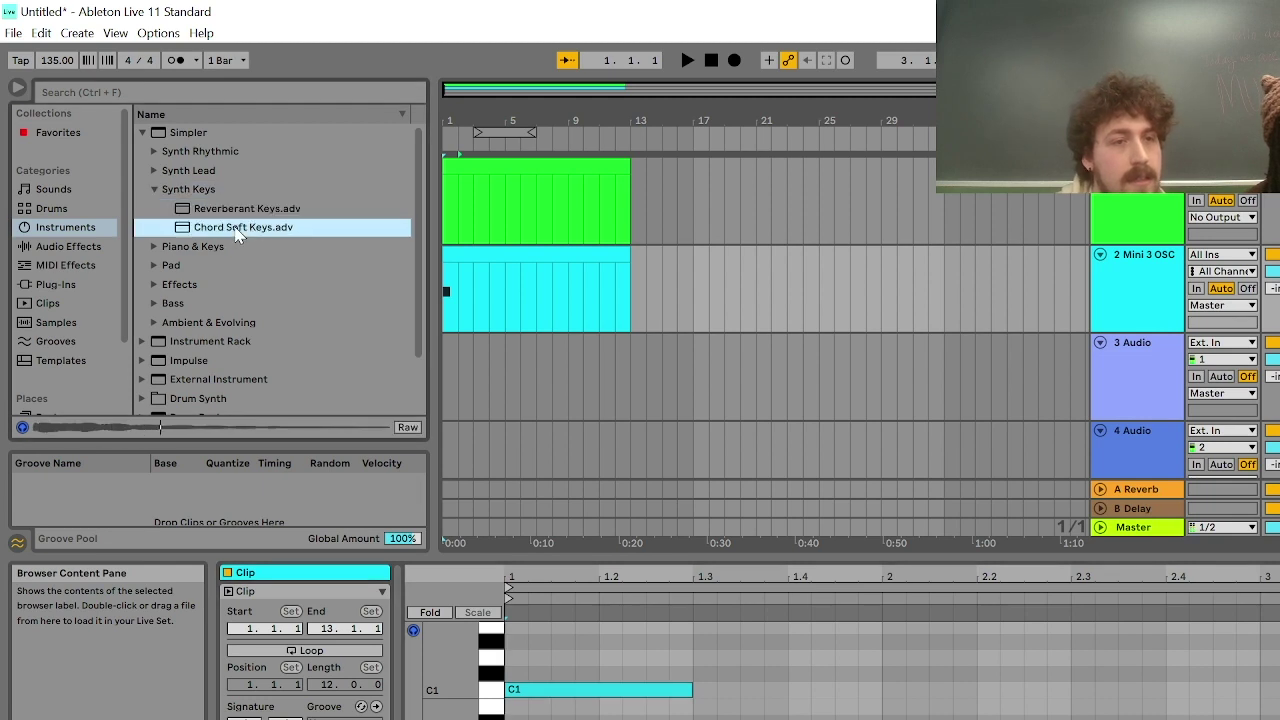
List Simpler's Synth Lead presets and audition Soover Lead, Ring Modular Lead, Analog Stab Lead and Super Soover Lead
{"action": "left_click", "coordinate": [176, 172]}
{"action": "left_click", "coordinate": [230, 208]}
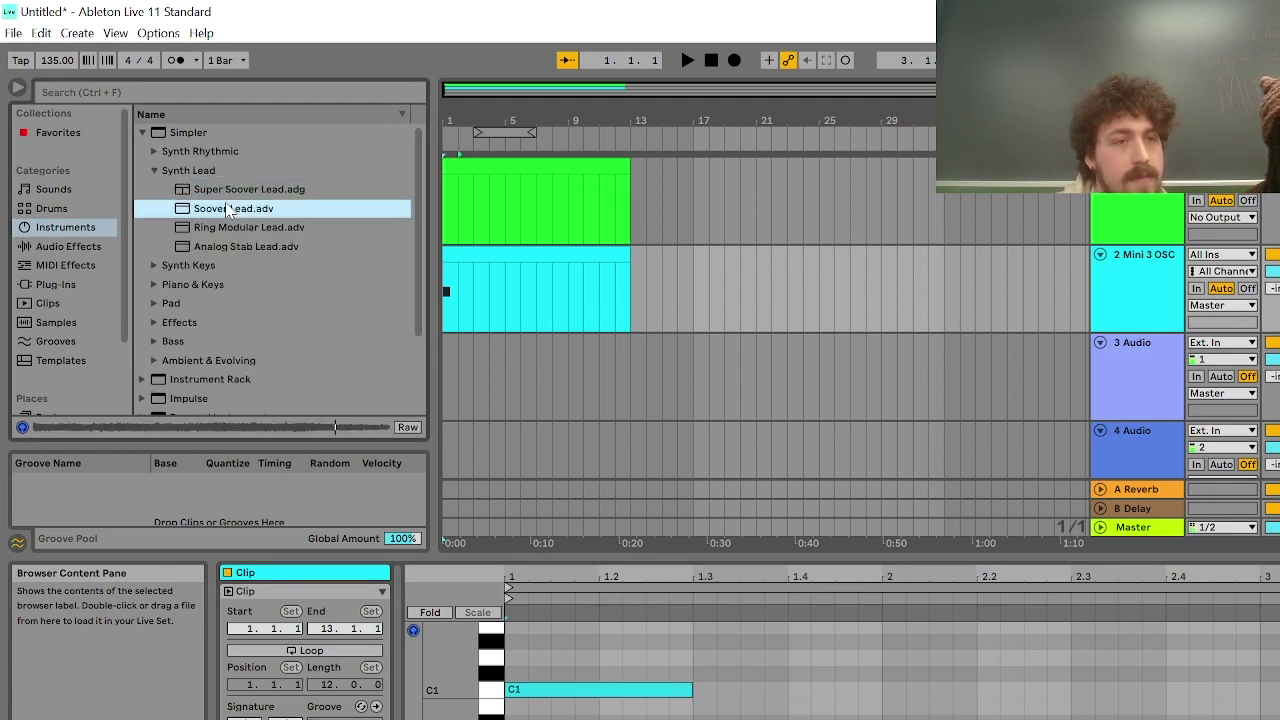
{"action": "left_click", "coordinate": [233, 228]}
{"action": "left_click", "coordinate": [236, 248]}
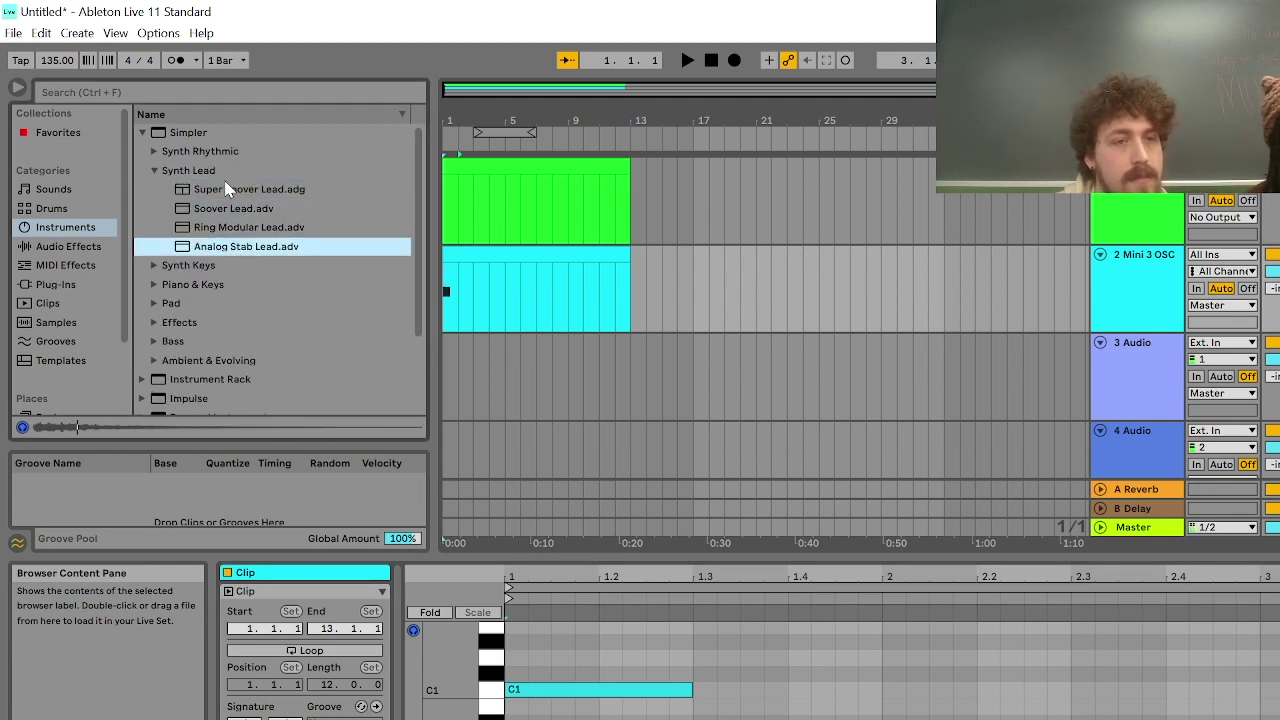
{"action": "left_click", "coordinate": [228, 196]}
{"action": "left_click", "coordinate": [217, 322]}
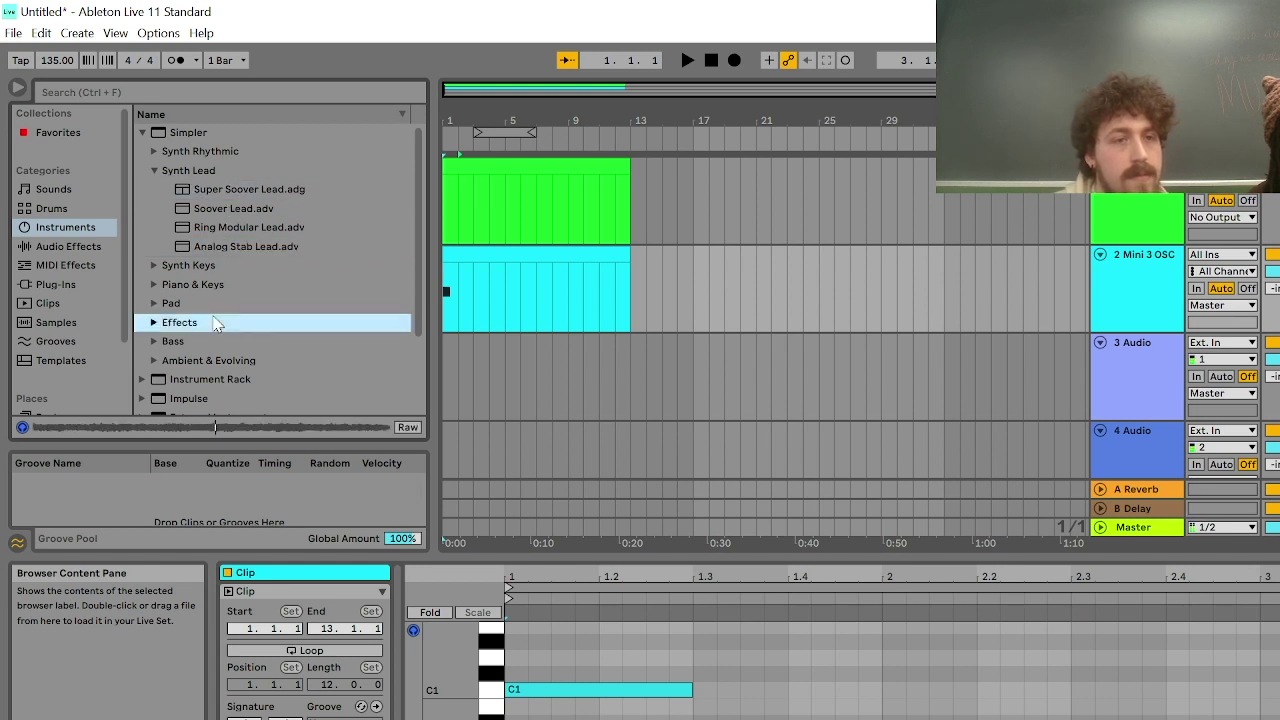
List the Instrument Rack Bass presets and audition them from Wub Bass through Thick 'n' Rez
{"action": "scroll", "coordinate": [225, 352], "scroll_direction": "down", "scroll_amount": 2}
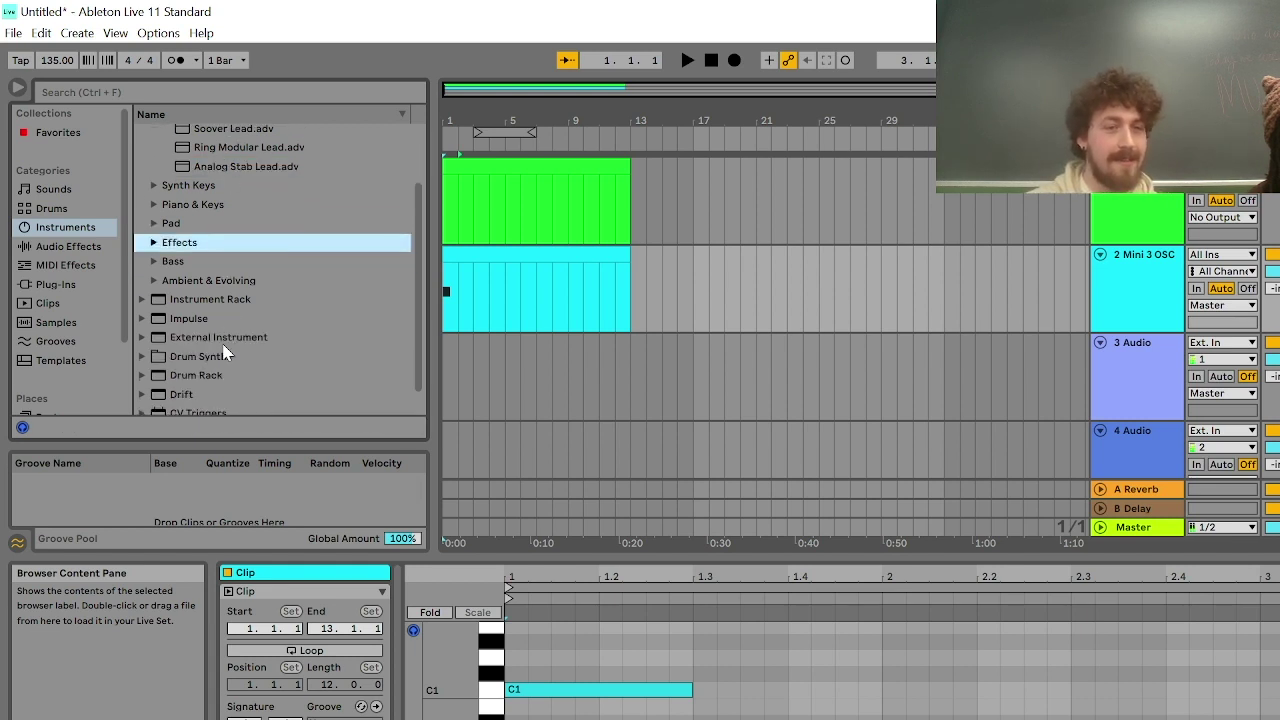
{"action": "left_click", "coordinate": [146, 303]}
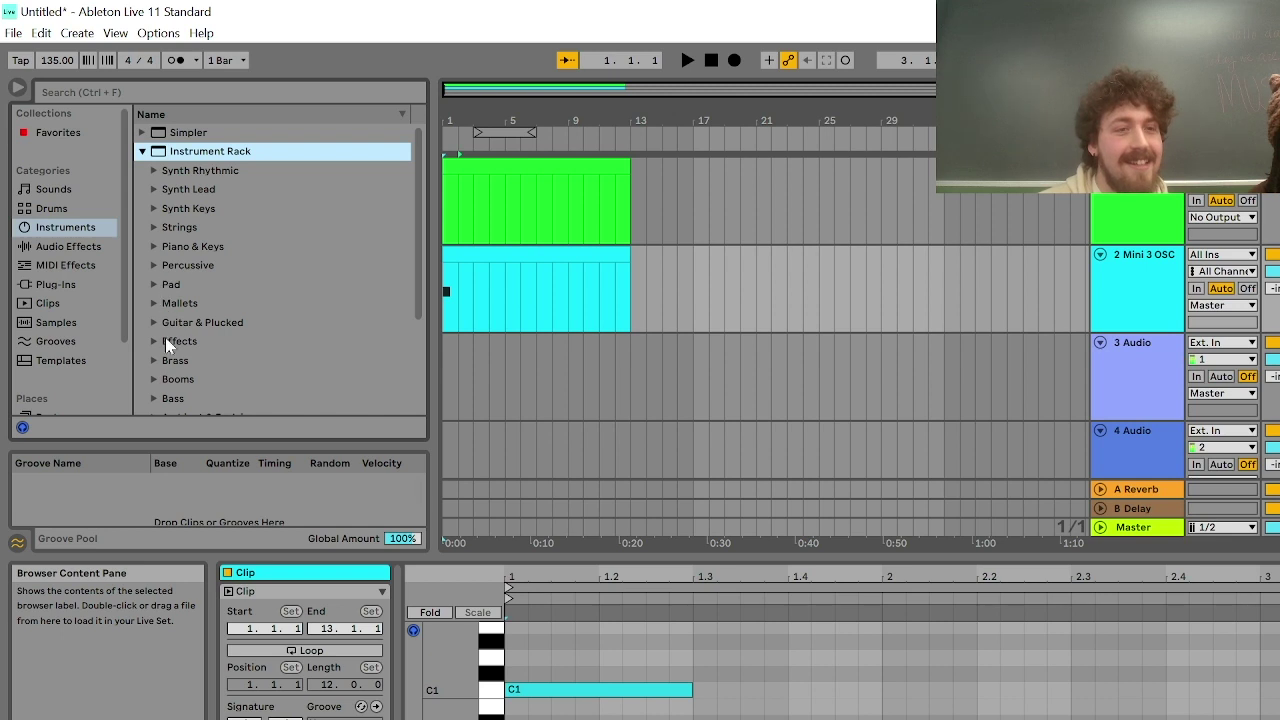
{"action": "left_click", "coordinate": [152, 397]}
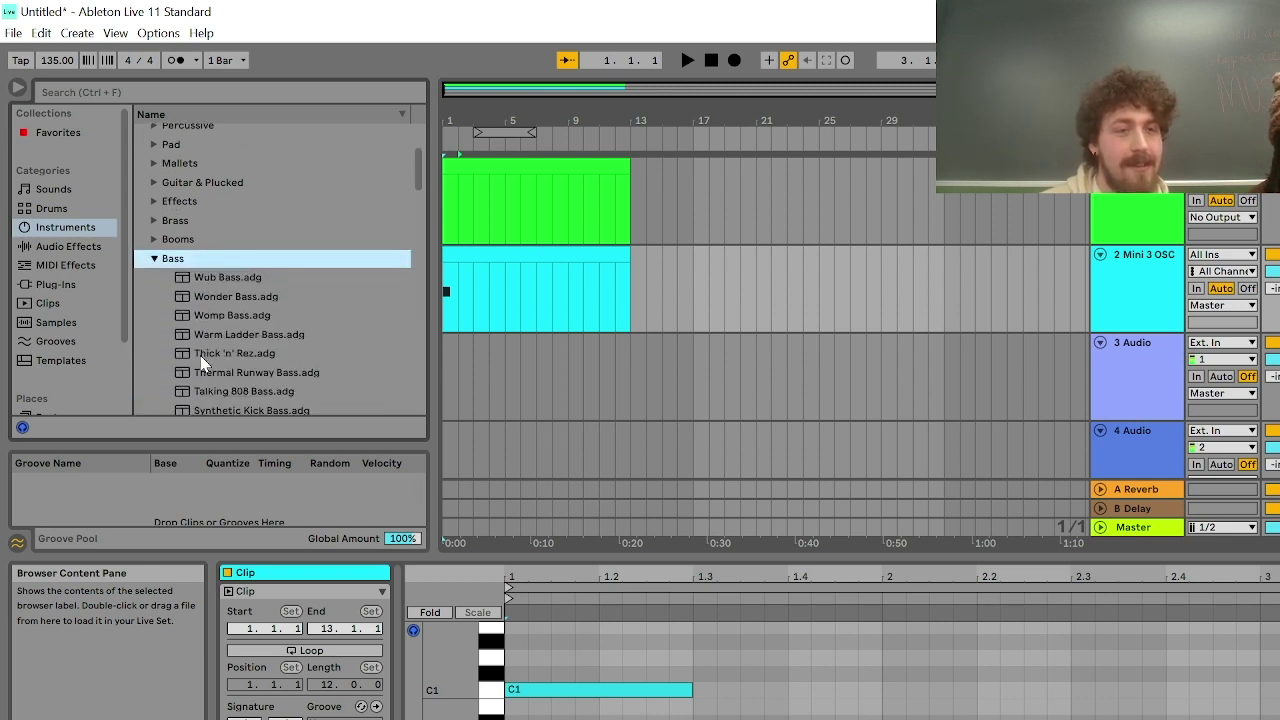
{"action": "left_click", "coordinate": [247, 279]}
{"action": "key", "text": "Down"}
{"action": "key", "text": "Down"}
{"action": "key", "text": "Down"}
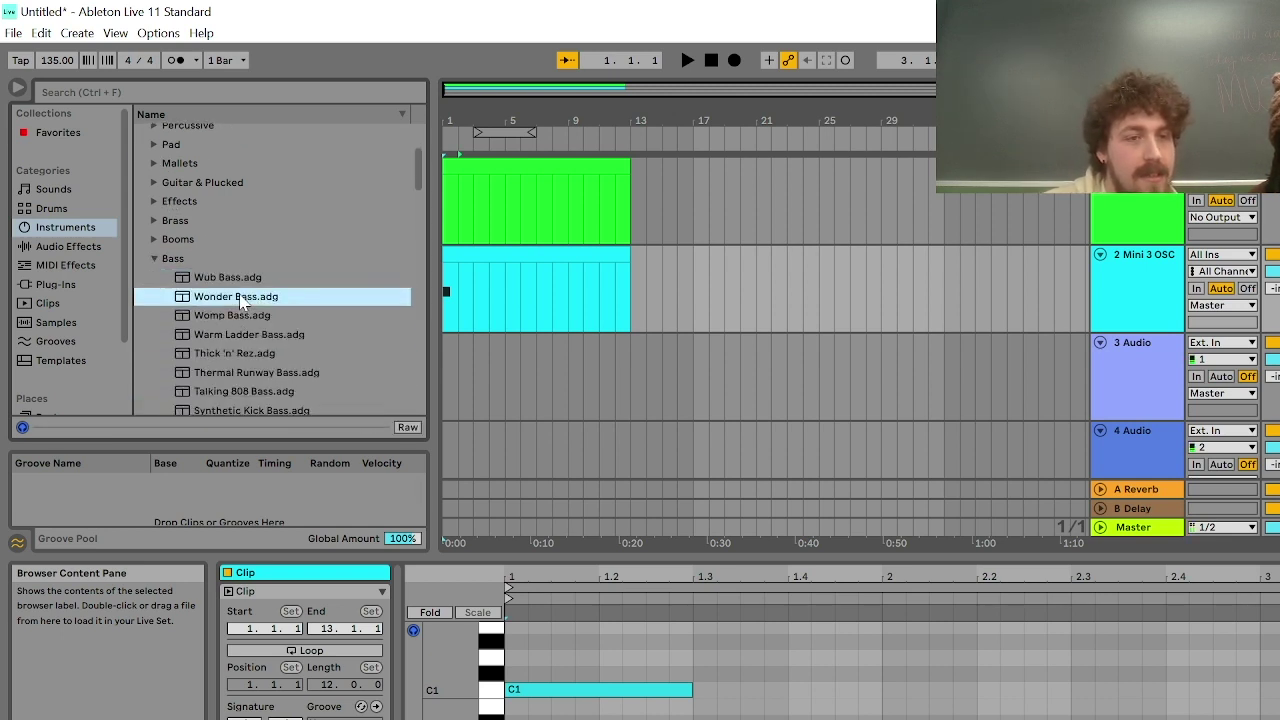
{"action": "key", "text": "Down"}
{"action": "key", "text": "Down"}
{"action": "left_click", "coordinate": [226, 355]}
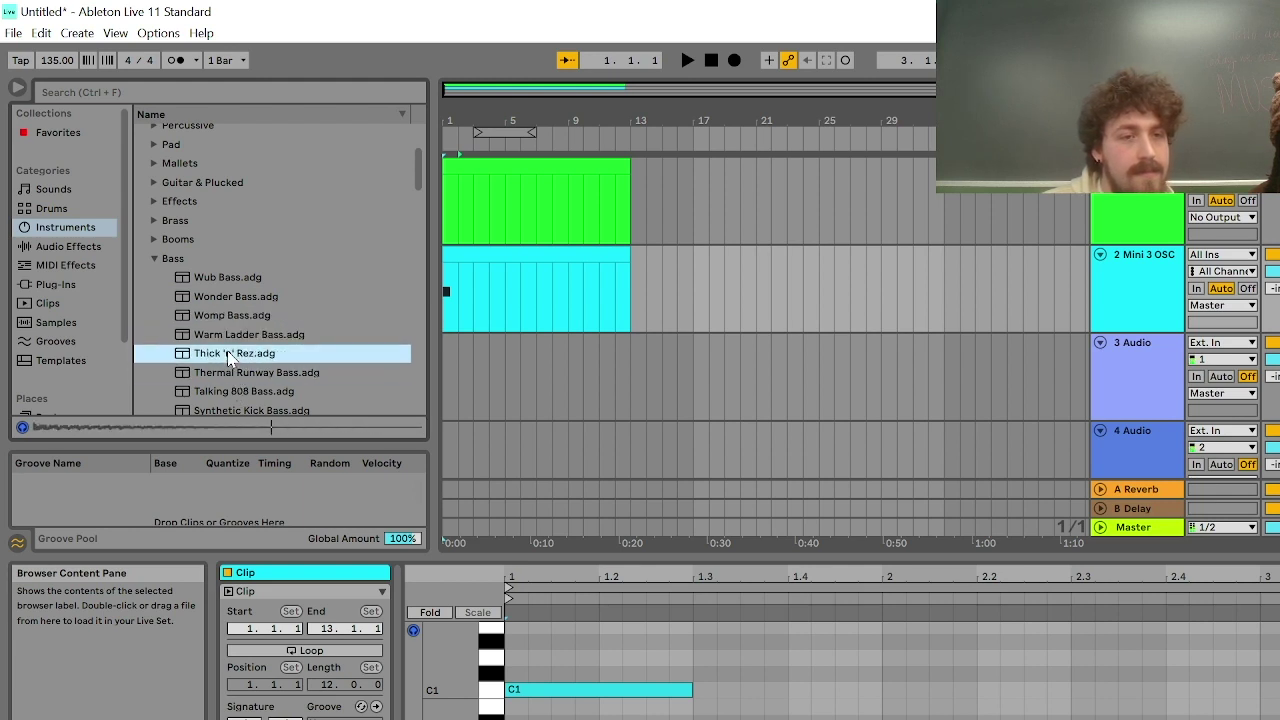
Audition more rack basses, including Synth Pop Bass, Synthetic Kick Bass and Sub Cave Bass
{"action": "scroll", "coordinate": [260, 370], "scroll_direction": "down", "scroll_amount": 3}
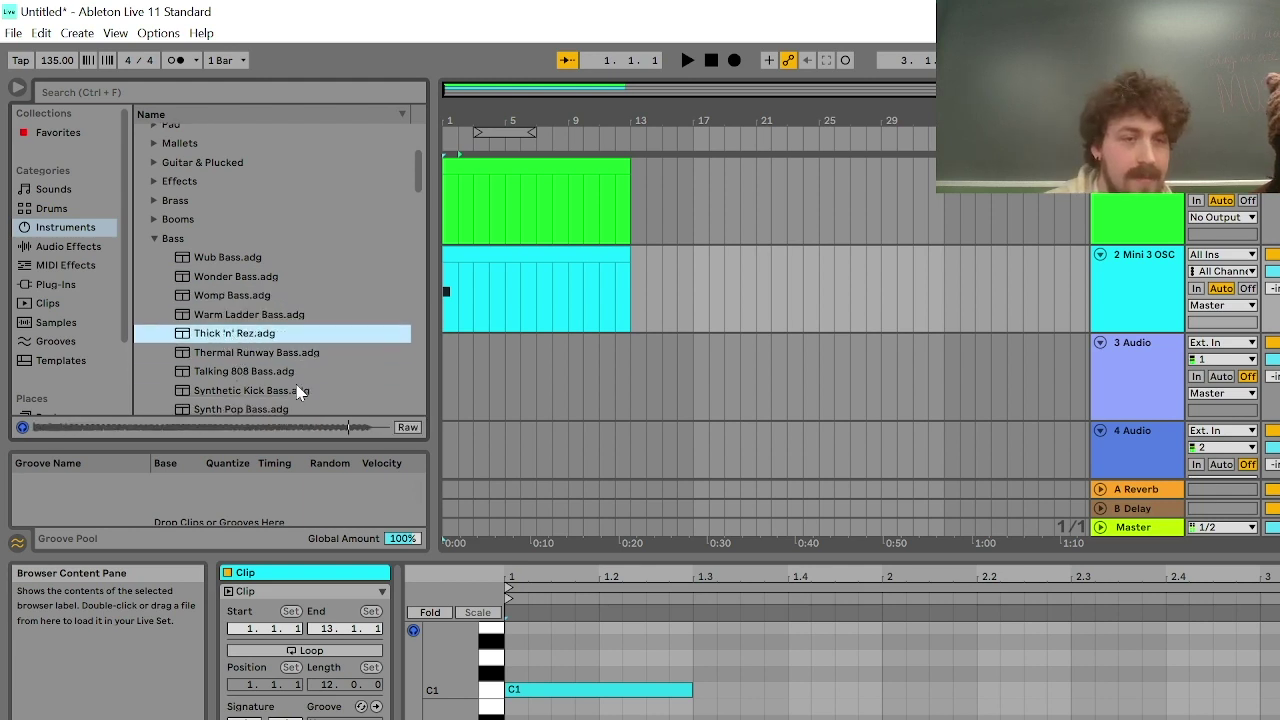
{"action": "left_click", "coordinate": [283, 369]}
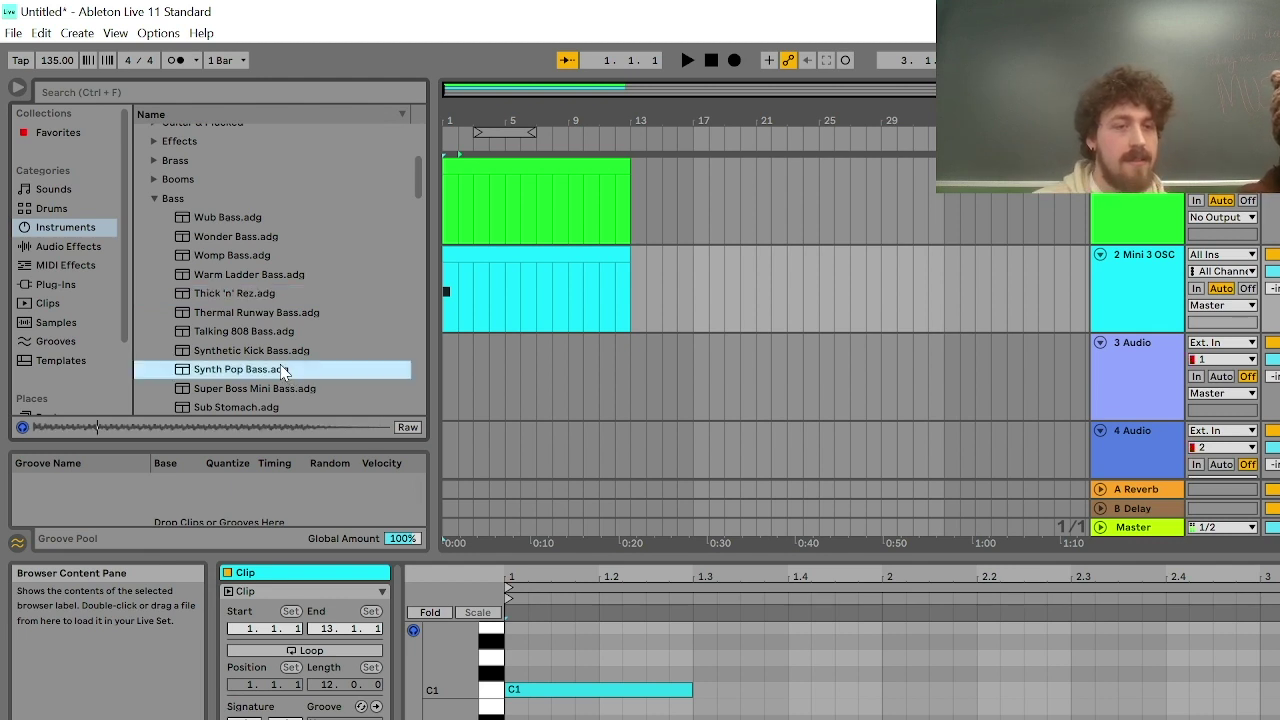
{"action": "left_click", "coordinate": [264, 350]}
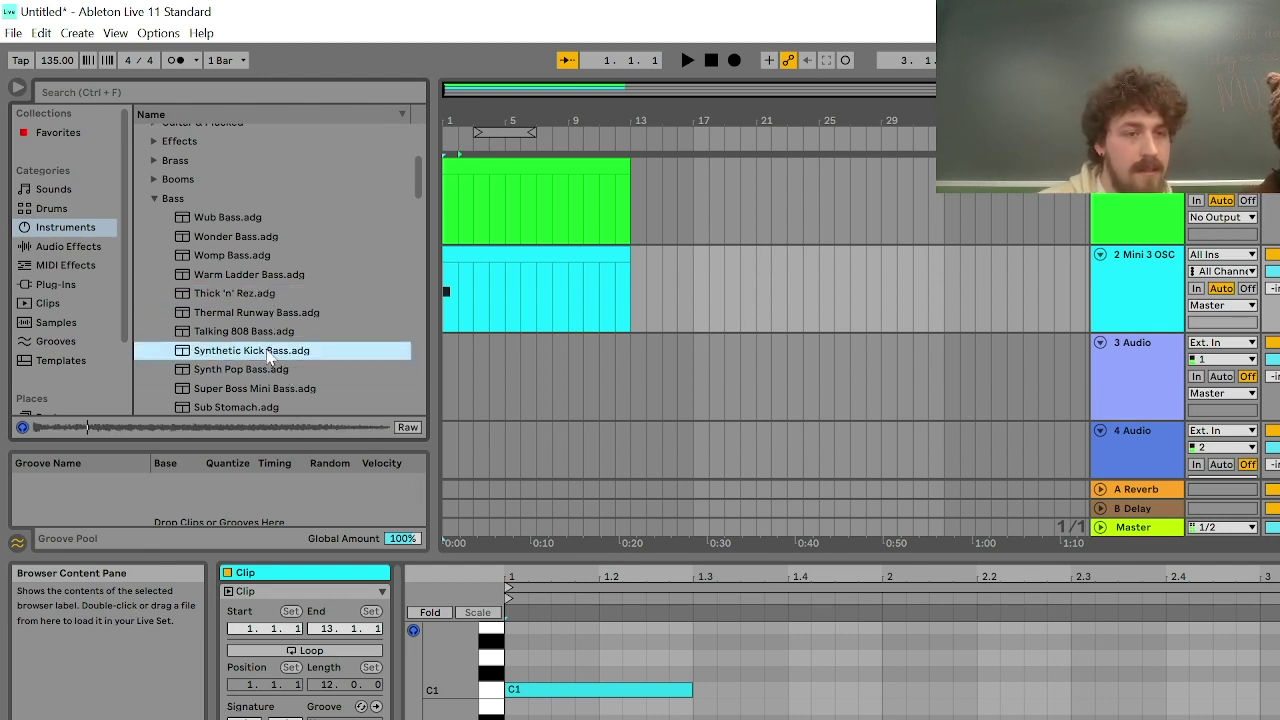
{"action": "left_click", "coordinate": [271, 391]}
{"action": "scroll", "coordinate": [273, 378], "scroll_direction": "down", "scroll_amount": 3}
{"action": "left_click", "coordinate": [274, 366]}
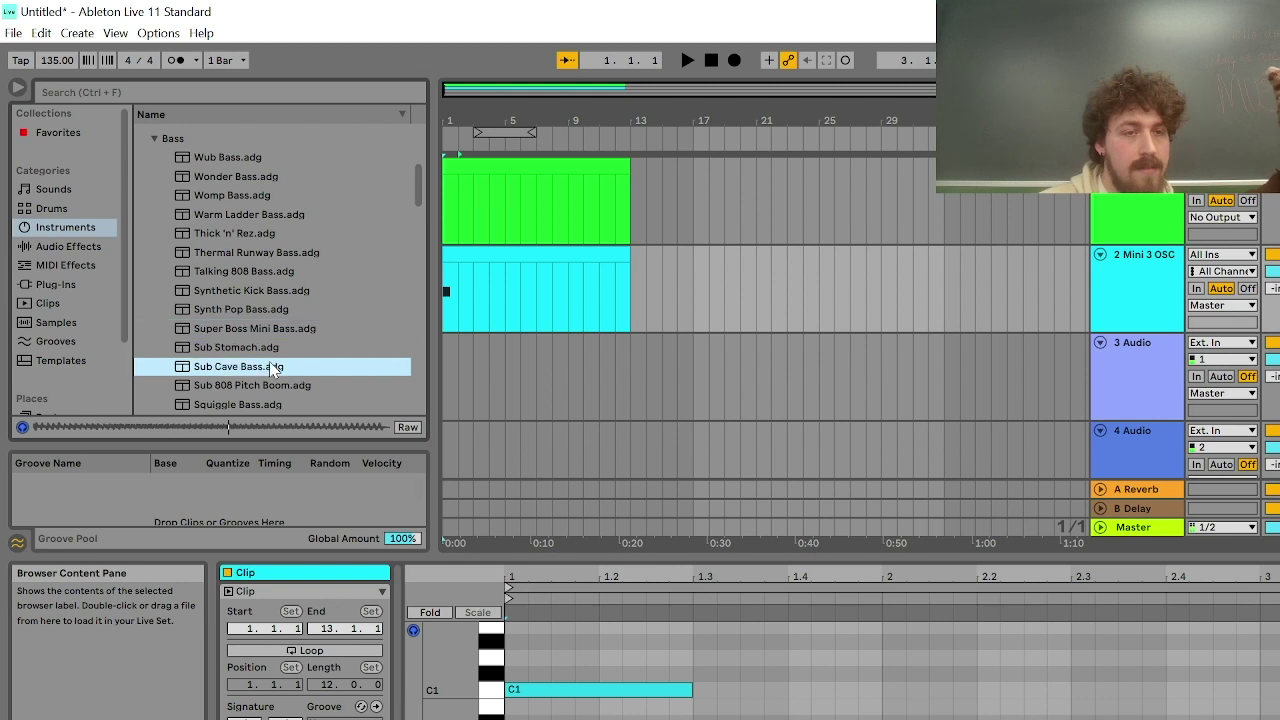
Collapse the Bass presets, list the Instrument Rack Synth Leads, and audition UK Siren Lead and Theremin Whistle
{"action": "scroll", "coordinate": [262, 392], "scroll_direction": "up", "scroll_amount": 5}
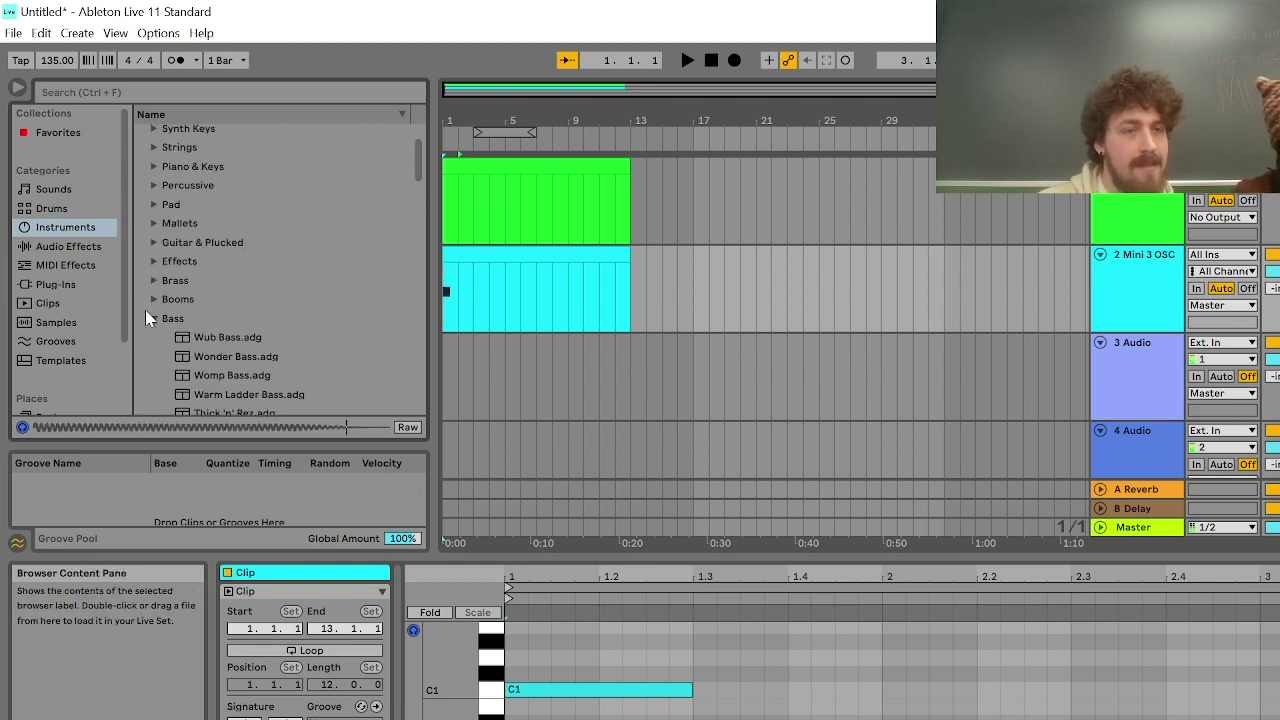
{"action": "left_click", "coordinate": [154, 319]}
{"action": "scroll", "coordinate": [156, 330], "scroll_direction": "down", "scroll_amount": 2}
{"action": "scroll", "coordinate": [190, 325], "scroll_direction": "up", "scroll_amount": 6}
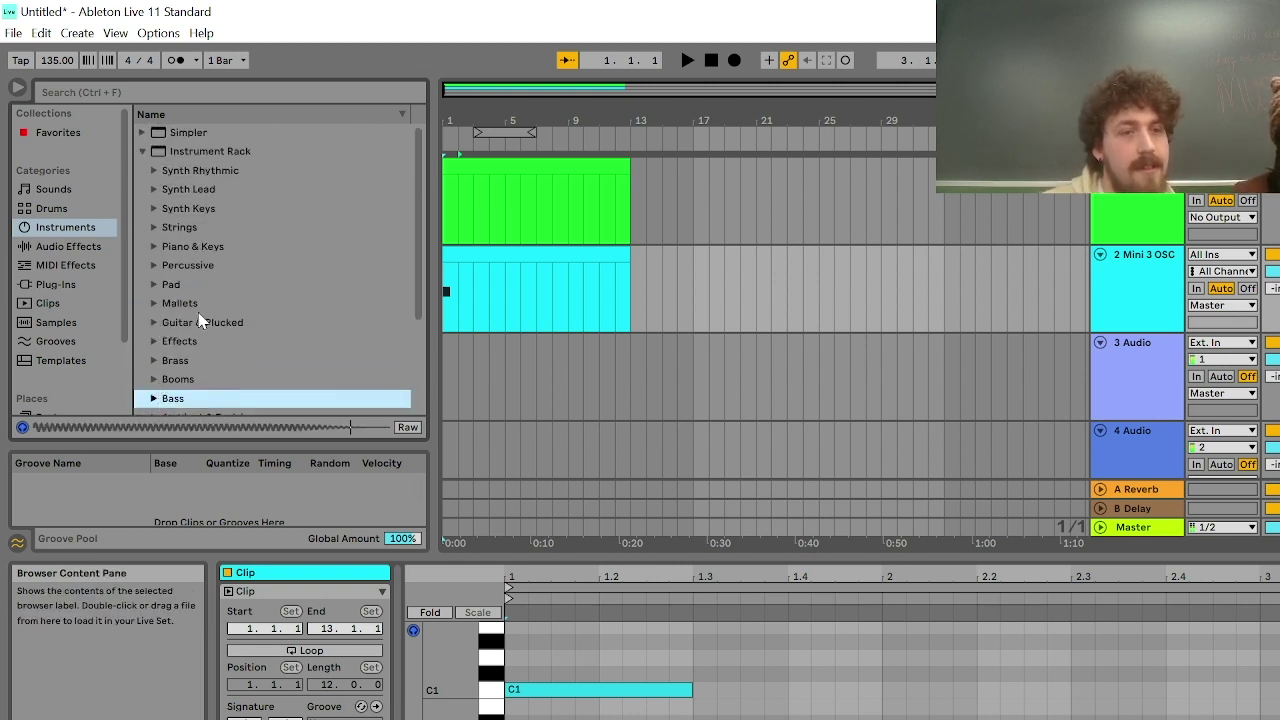
{"action": "left_click", "coordinate": [155, 190]}
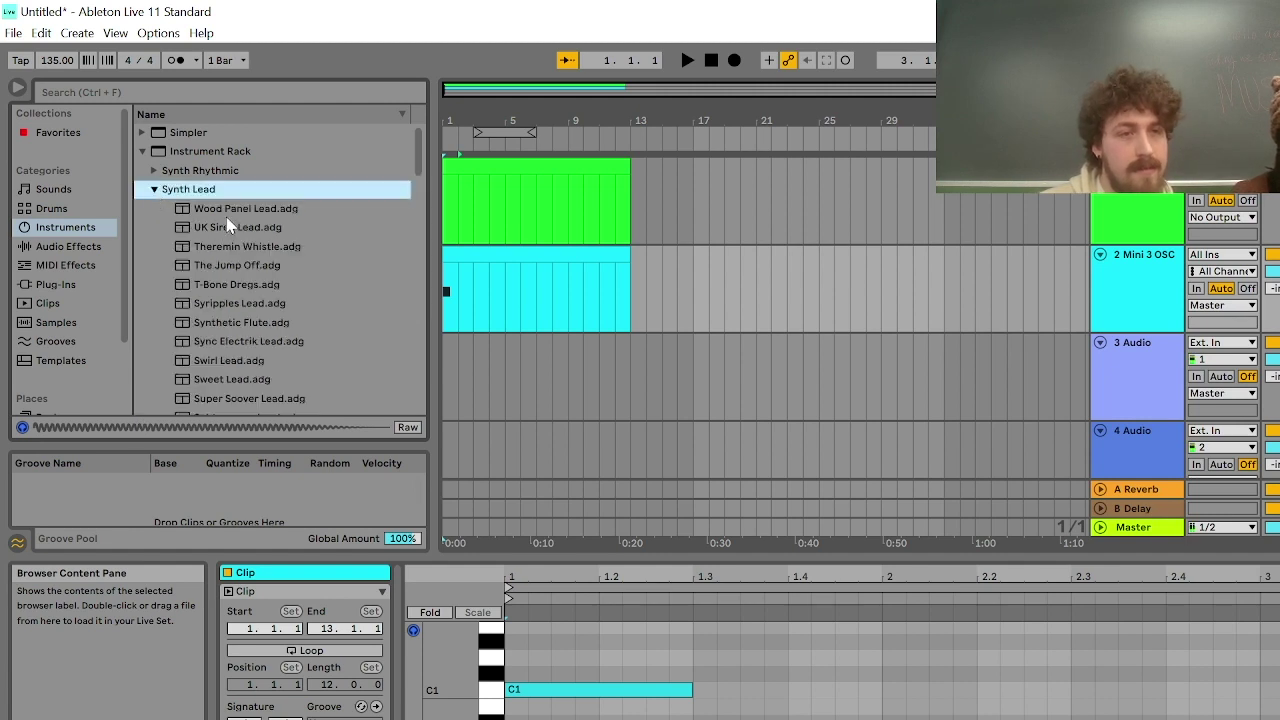
{"action": "left_click", "coordinate": [229, 229]}
{"action": "left_click", "coordinate": [230, 249]}
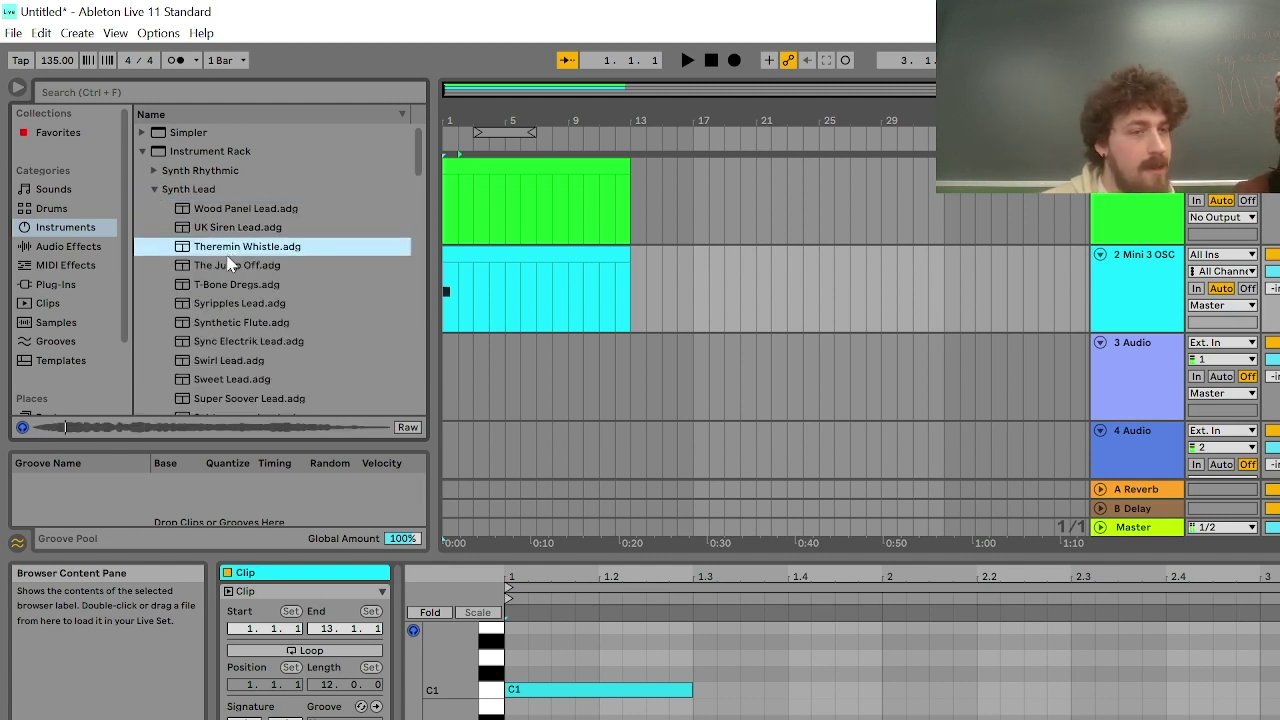
Audition the Like A Jungle Lead and Mr. Brimbles presets further down the Synth Lead list
{"action": "scroll", "coordinate": [245, 330], "scroll_direction": "down", "scroll_amount": 8}
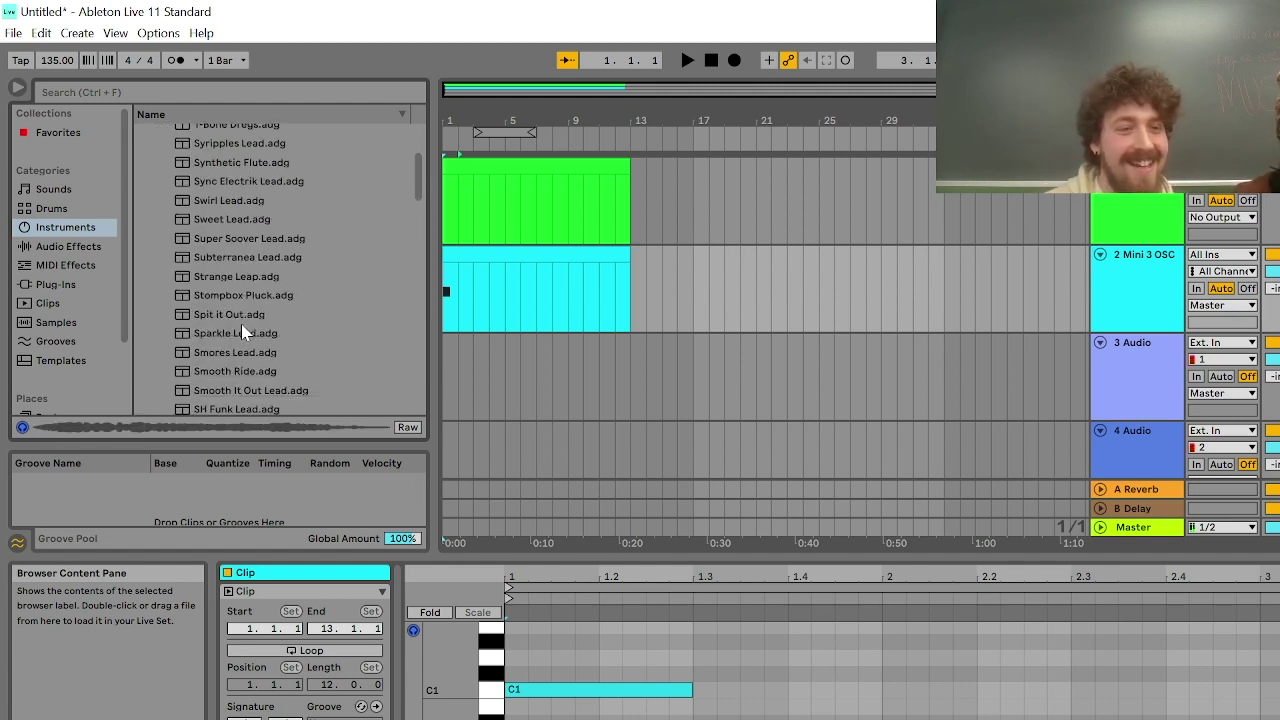
{"action": "scroll", "coordinate": [260, 370], "scroll_direction": "down", "scroll_amount": 3}
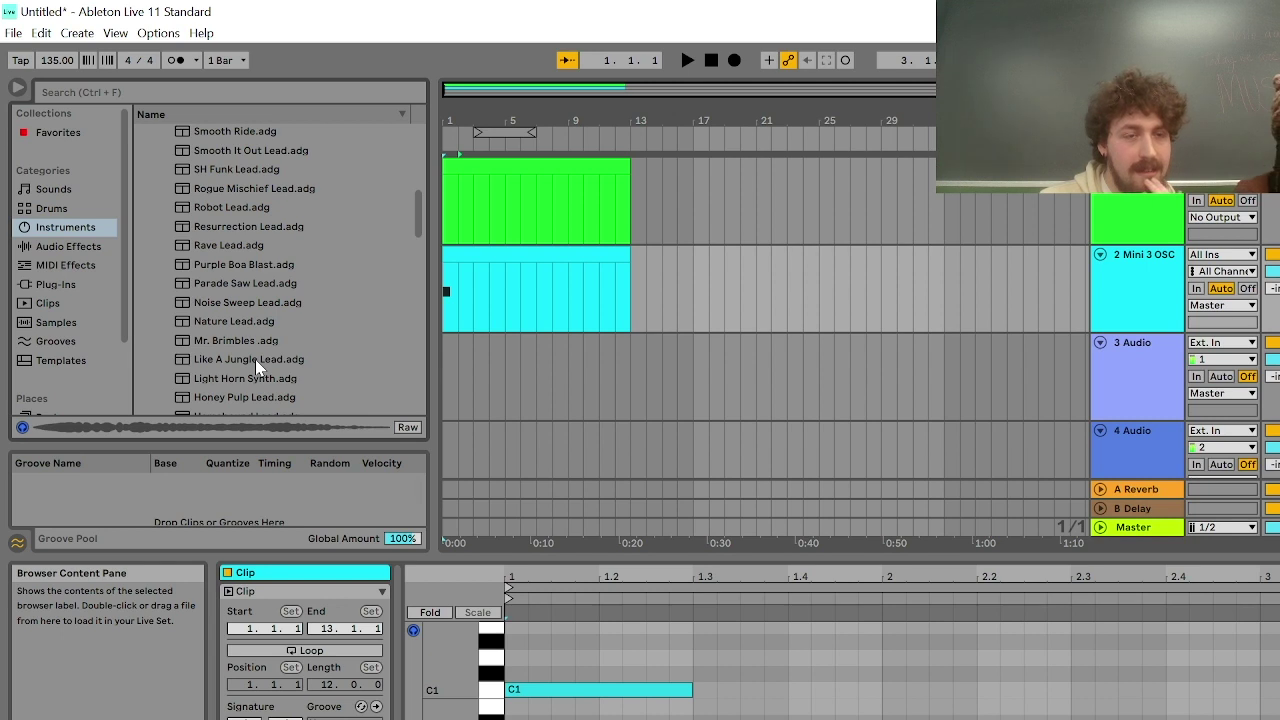
{"action": "left_click", "coordinate": [255, 359]}
{"action": "left_click", "coordinate": [254, 346]}
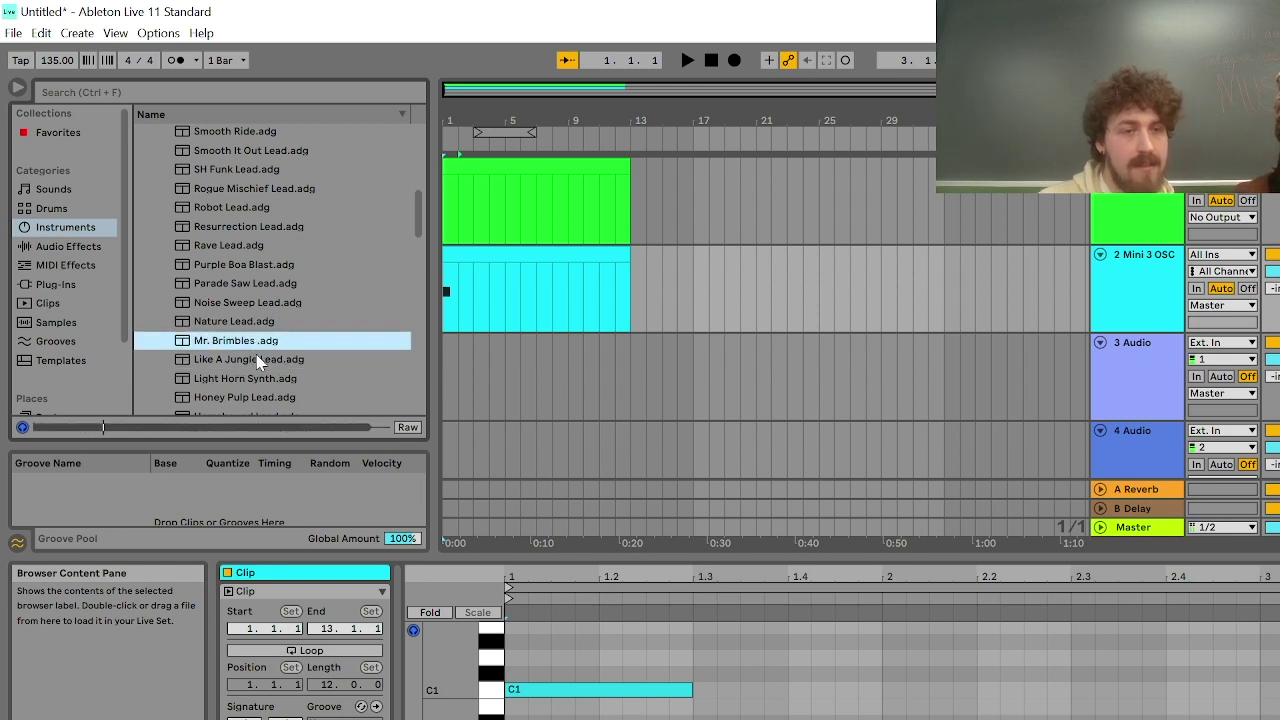
{"action": "left_click", "coordinate": [258, 364]}
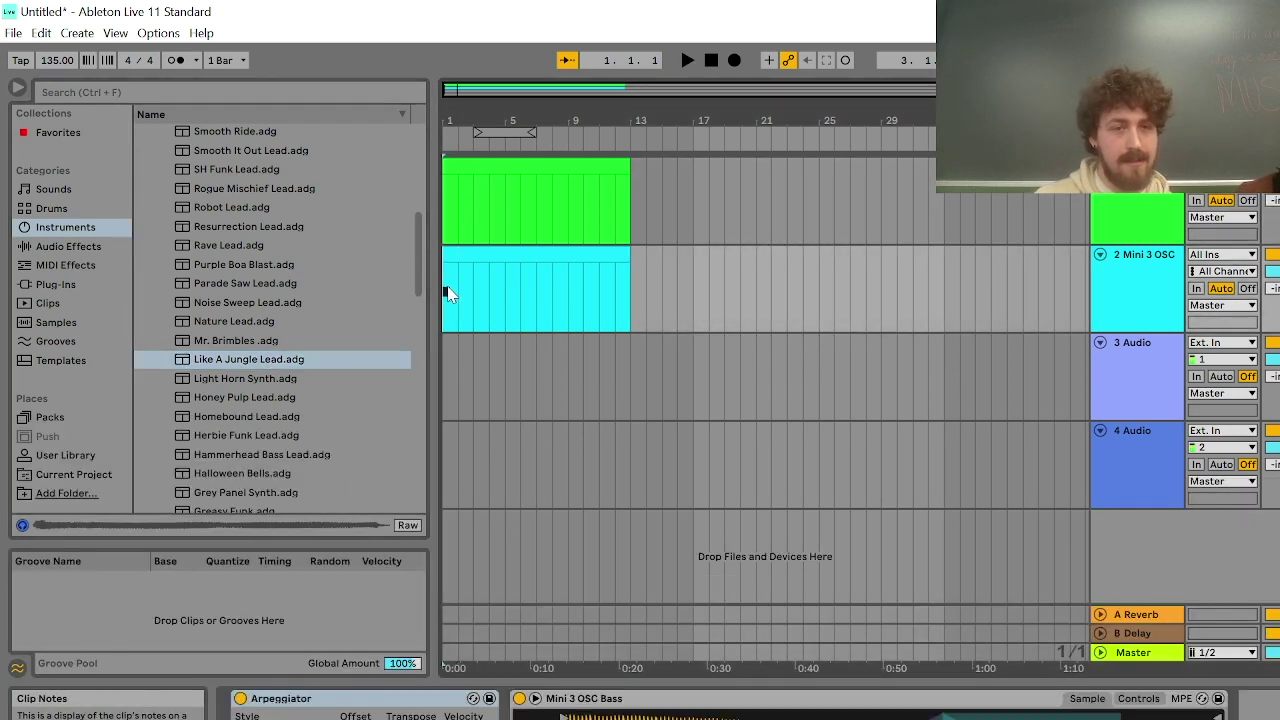
Play the arrangement several times from bar 1 to check the arpeggiated Mini 3 OSC Bass
{"action": "key", "text": "space"}
{"action": "key", "text": "space"}
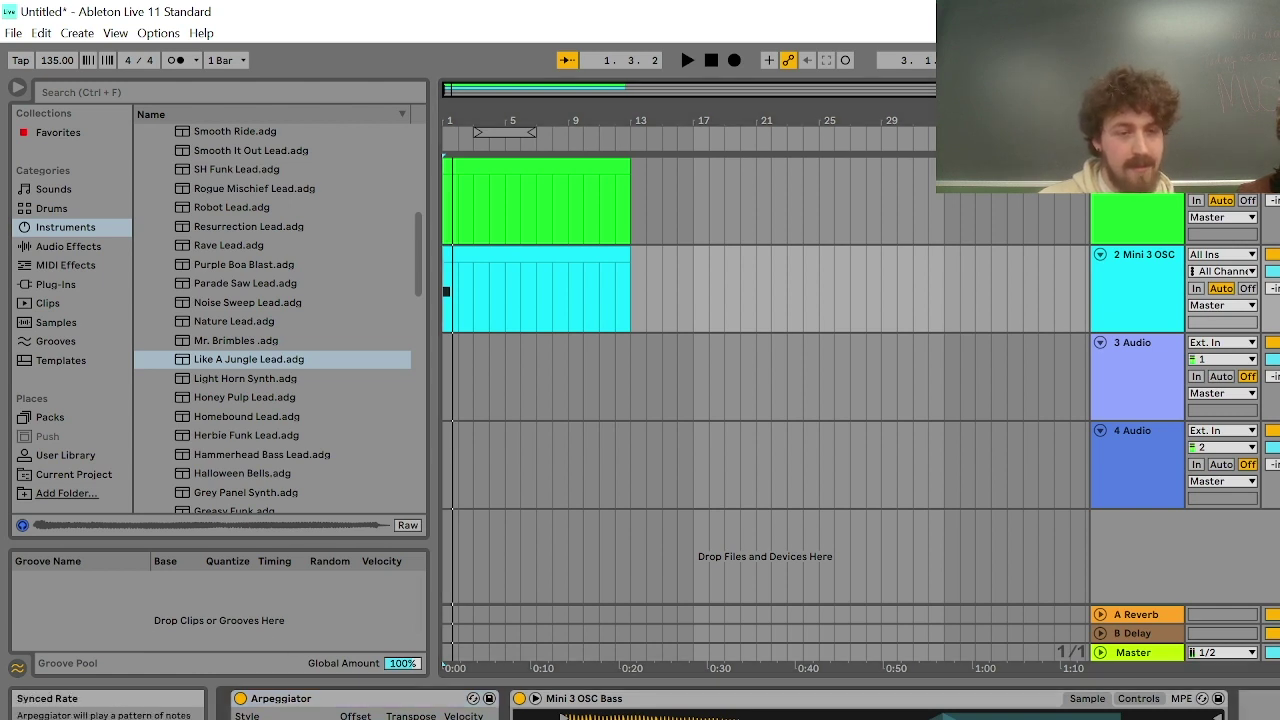
{"action": "key", "text": "space"}
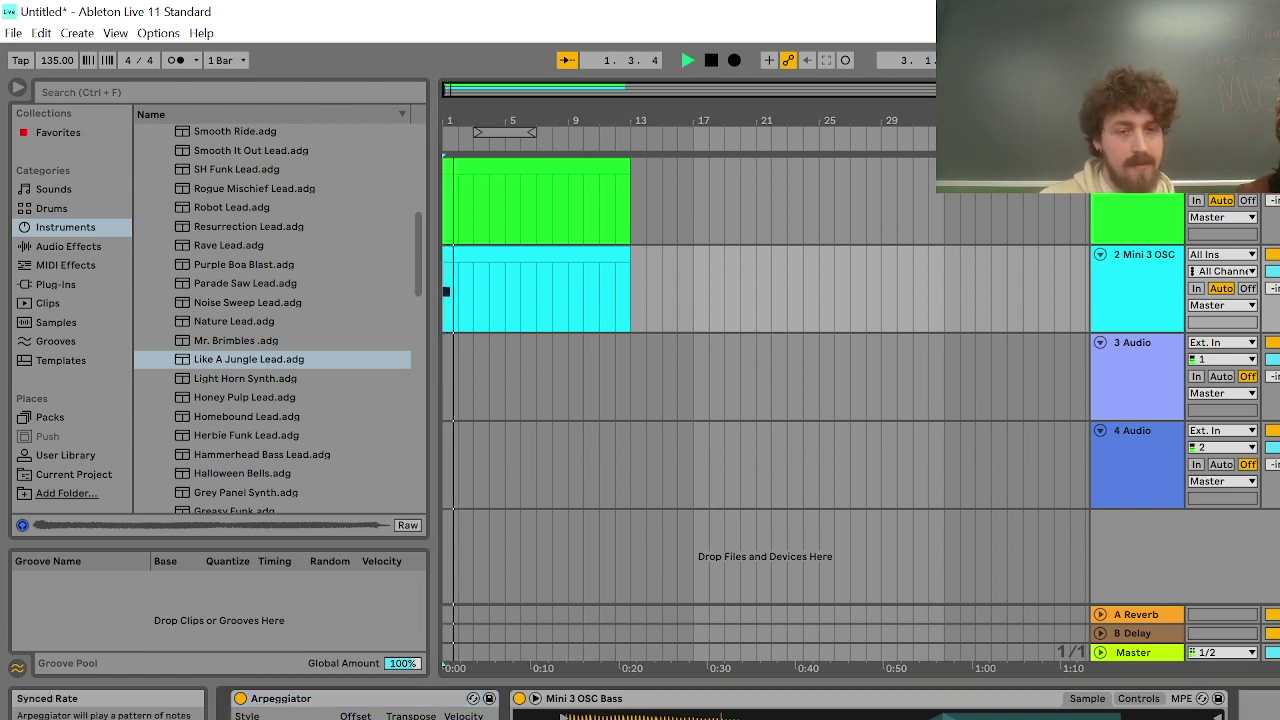
{"action": "key", "text": "space"}
{"action": "key", "text": "space"}
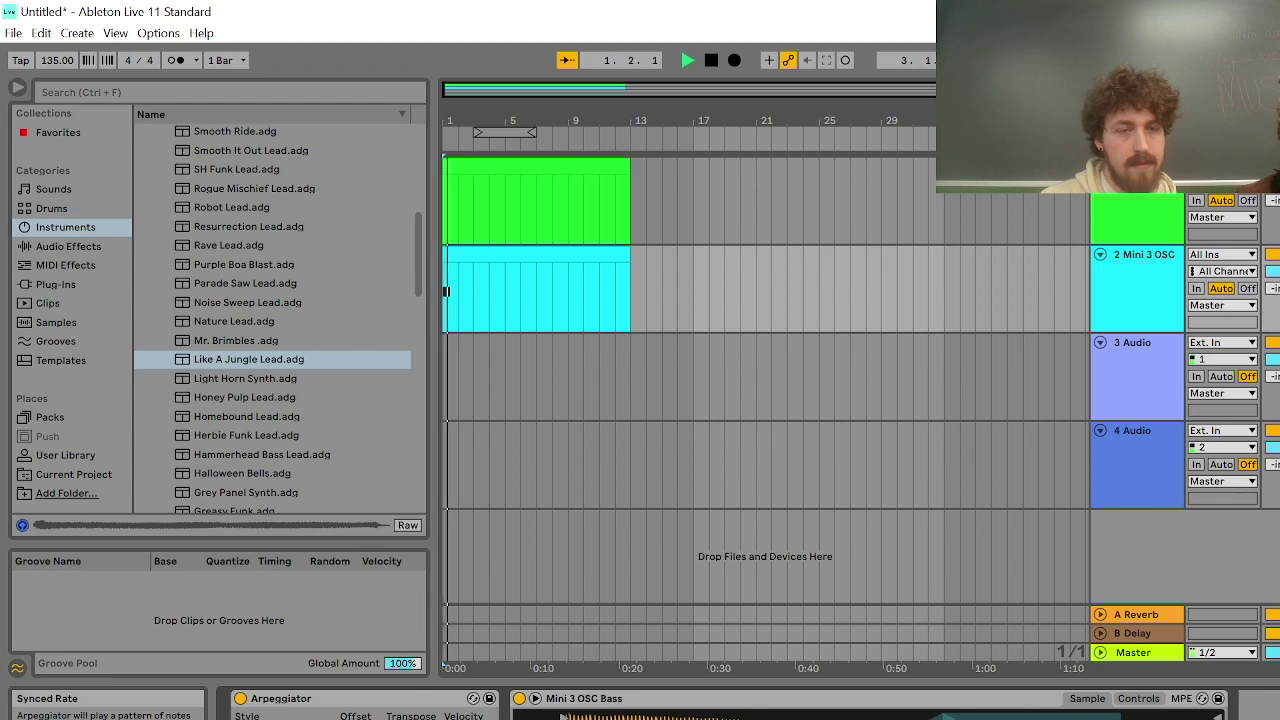
{"action": "key", "text": "space"}
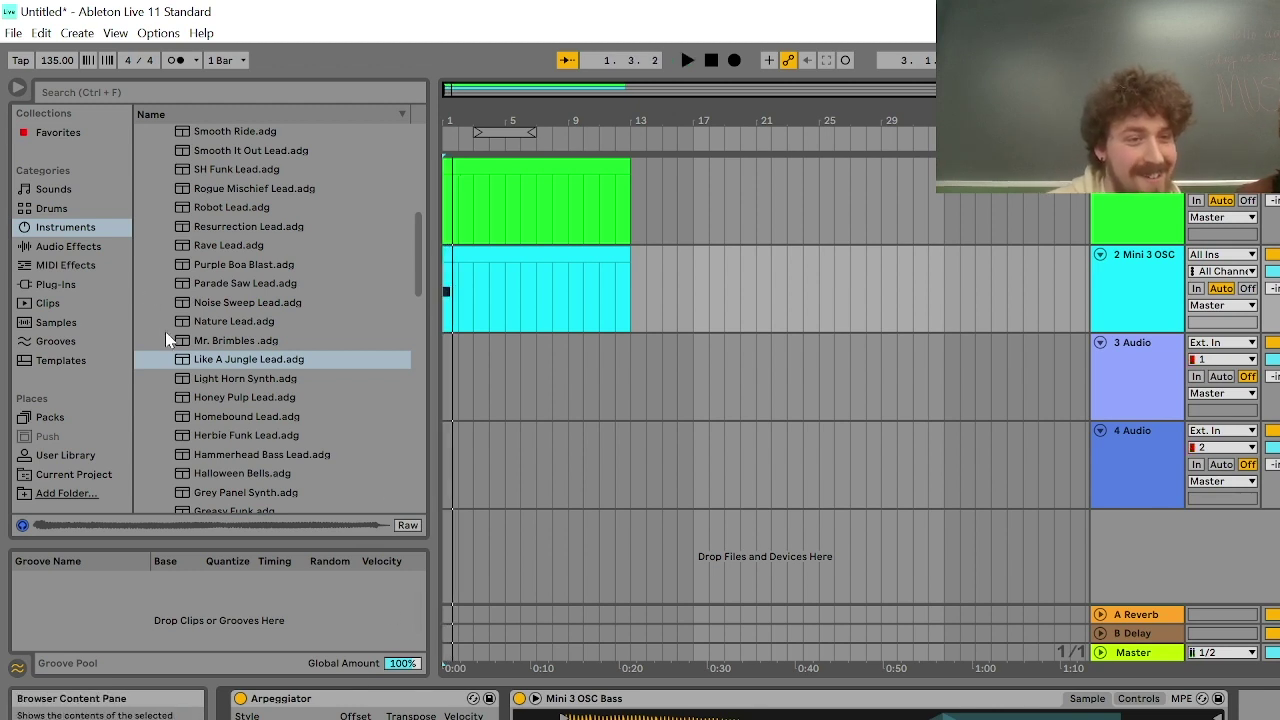
Audition Herbie Funk Lead and load it on the second track in place of Mini 3 OSC Bass
{"action": "left_click", "coordinate": [246, 435]}
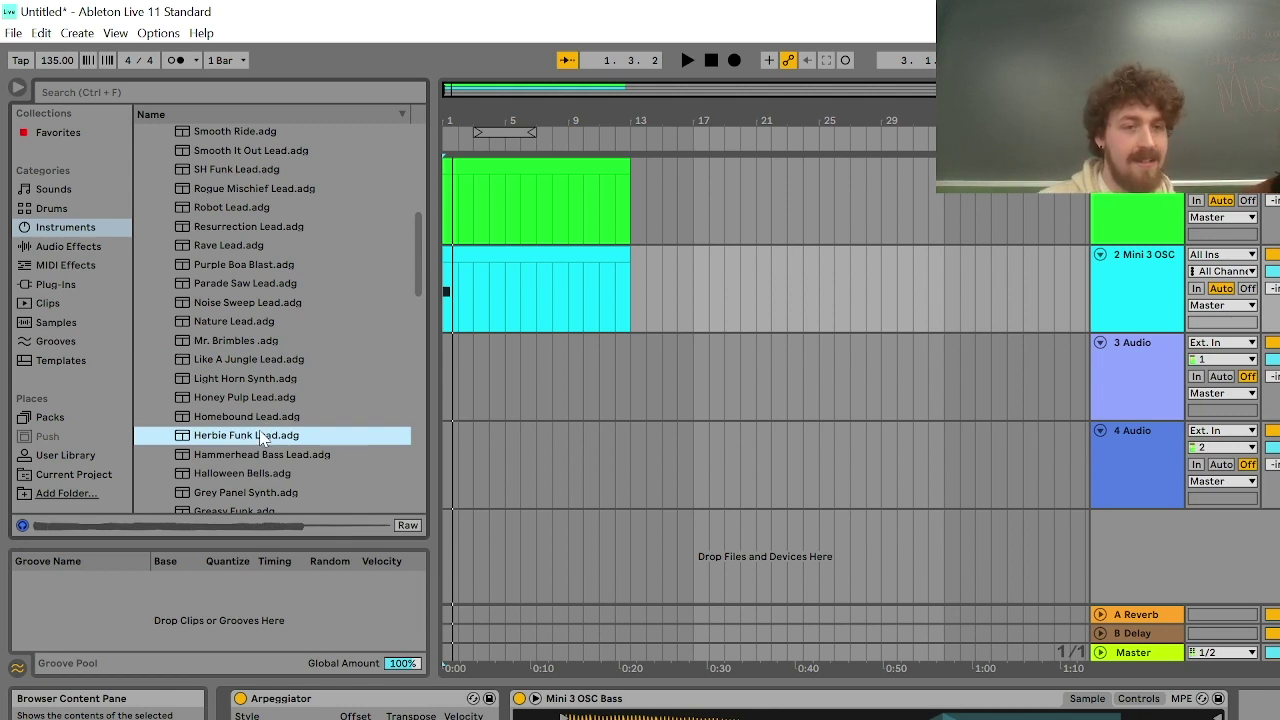
{"action": "left_click_drag", "start_coordinate": [262, 440], "coordinate": [465, 265]}
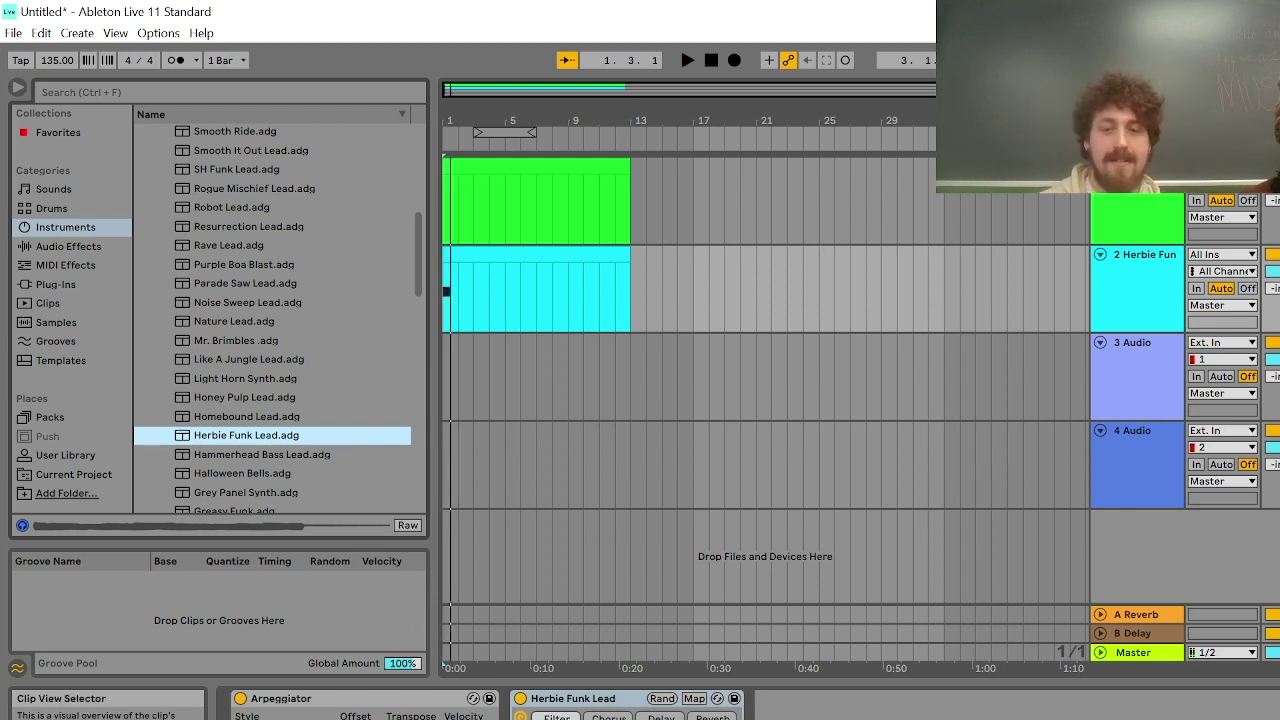
Lengthen the C1 note in the second track's clip to end at bar 3, and play it back
{"action": "key", "text": "shift+Tab"}
{"action": "left_click_drag", "start_coordinate": [697, 700], "coordinate": [1150, 690]}
{"action": "key", "text": "space"}
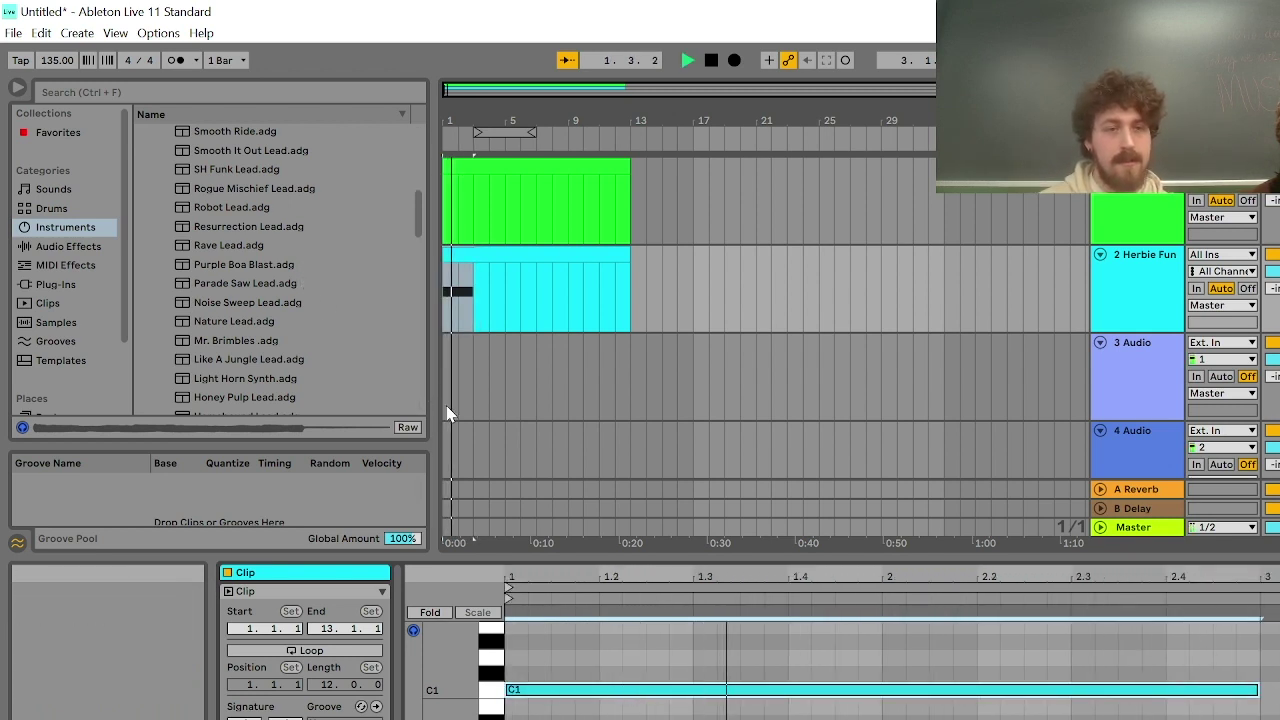
{"action": "key", "text": "space"}
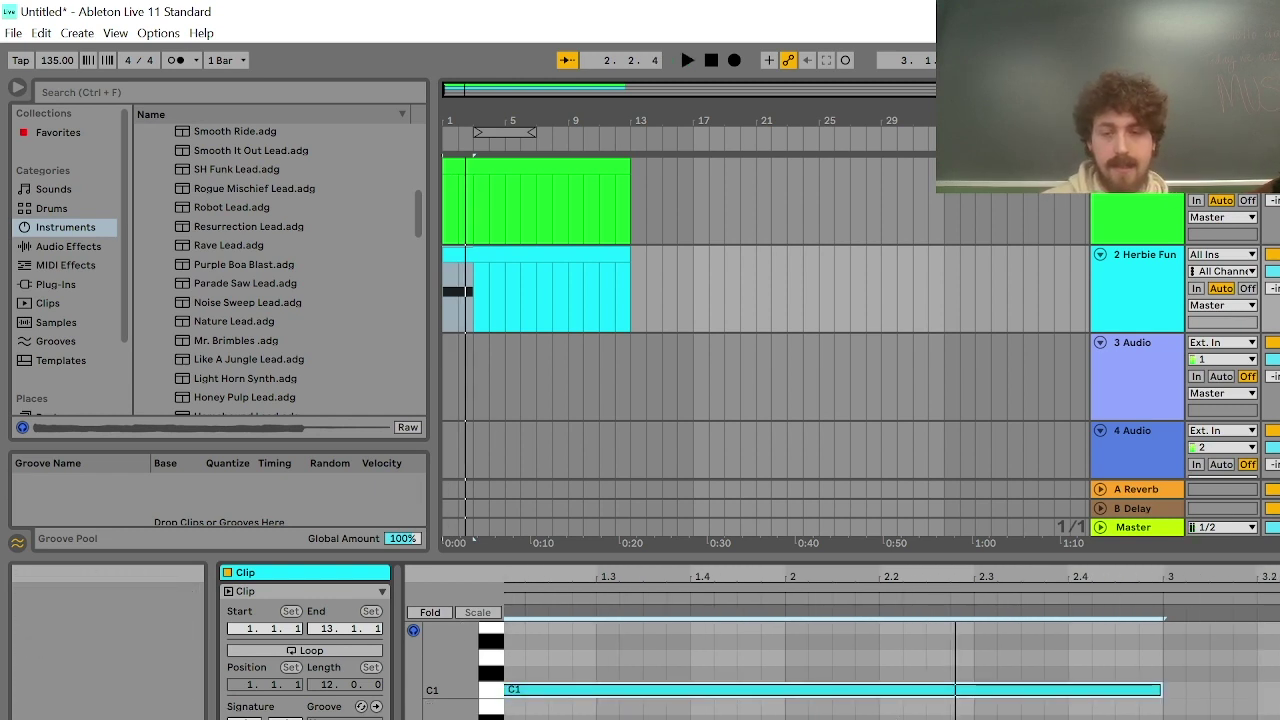
Search the whole browser for "flanger" and add Phaser-Flanger after Herbie Funk Lead on the second track
{"action": "key", "text": "shift+Tab"}
{"action": "left_click", "coordinate": [111, 90]}
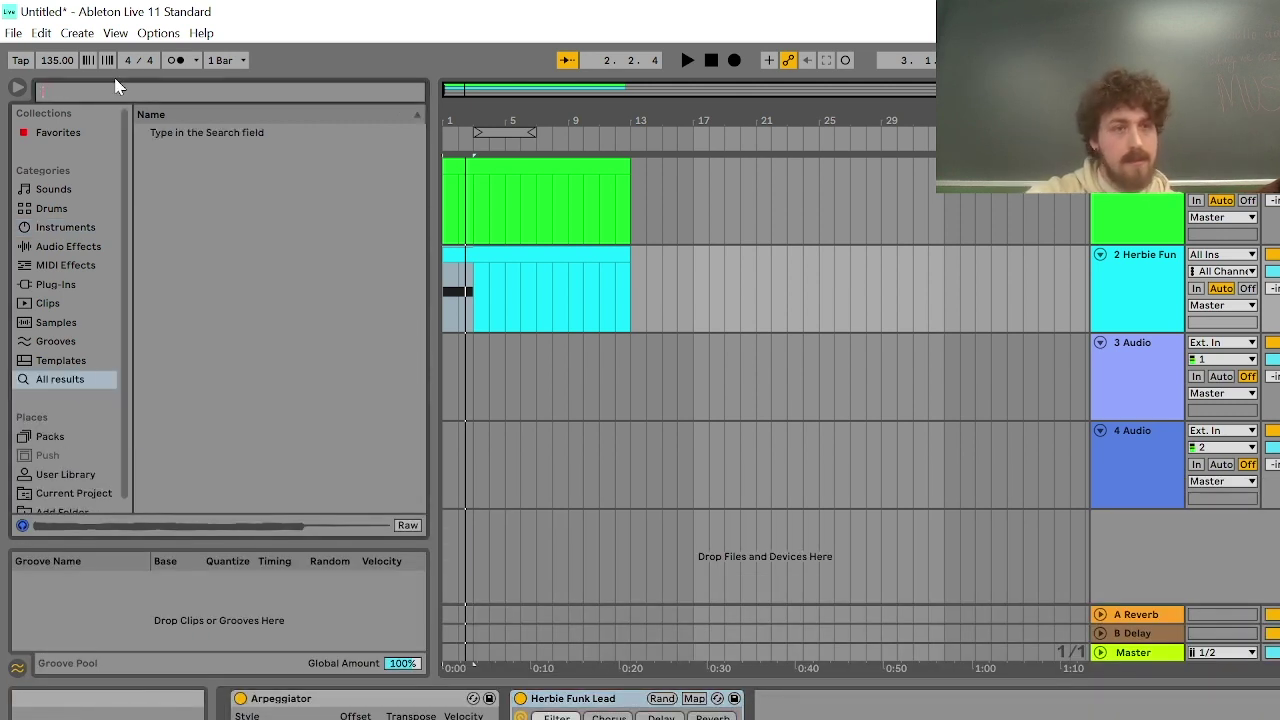
{"action": "type", "text": "flanger"}
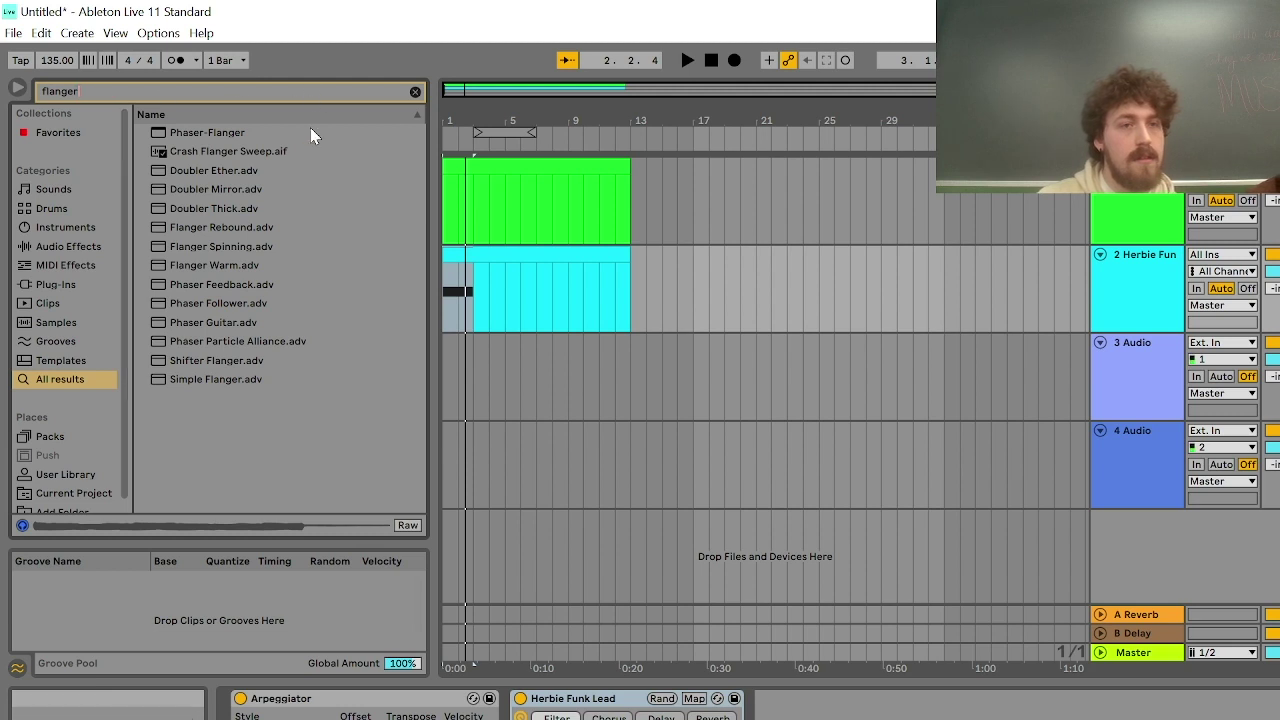
{"action": "double_click", "coordinate": [310, 133]}
Play the arrangement from bar 1 to hear the flanged lead, and clear the browser search
{"action": "key", "text": "space"}
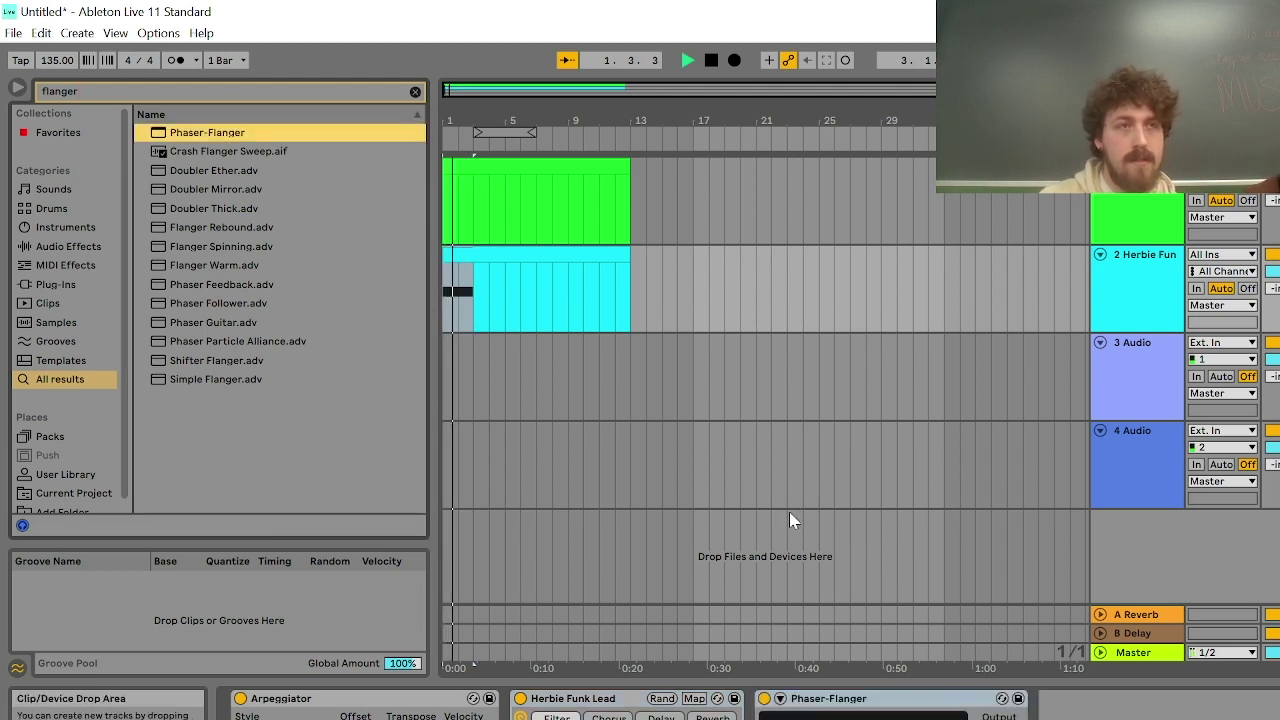
{"action": "key", "text": "space"}
{"action": "left_click", "coordinate": [415, 91]}
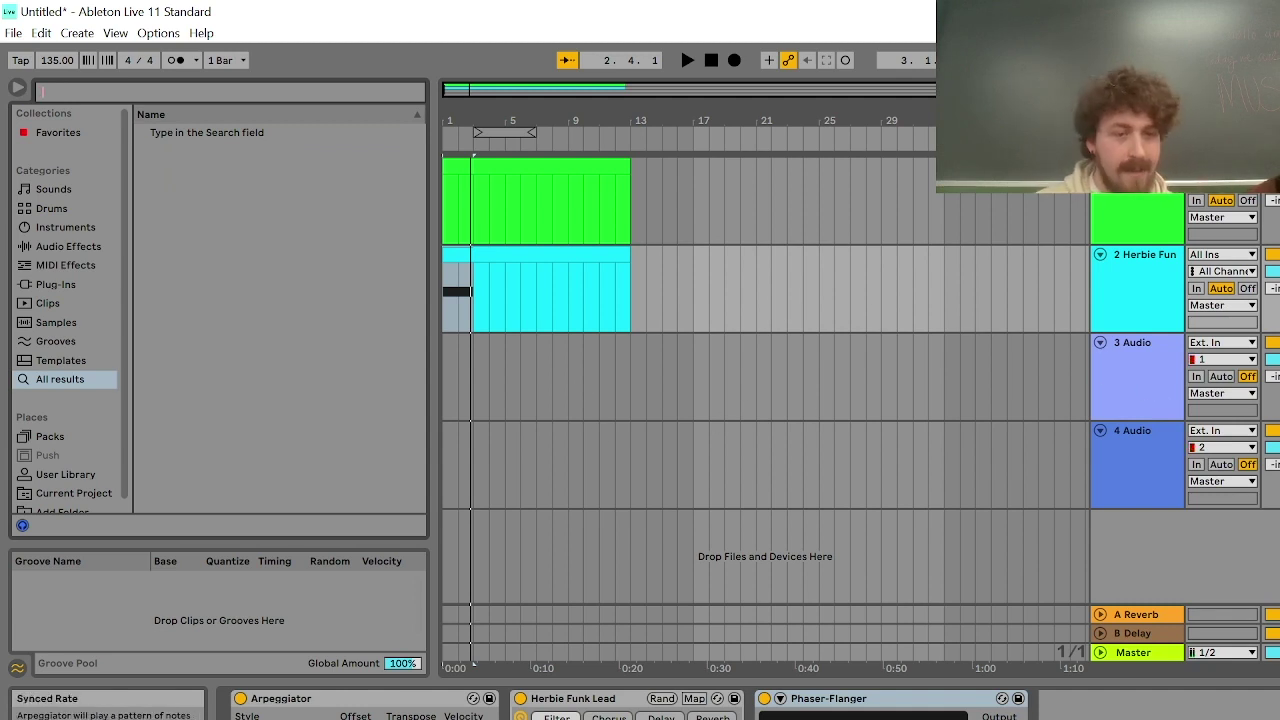
Play the second track's arpeggiated lead again through Phaser-Flanger
{"action": "left_click", "coordinate": [355, 716]}
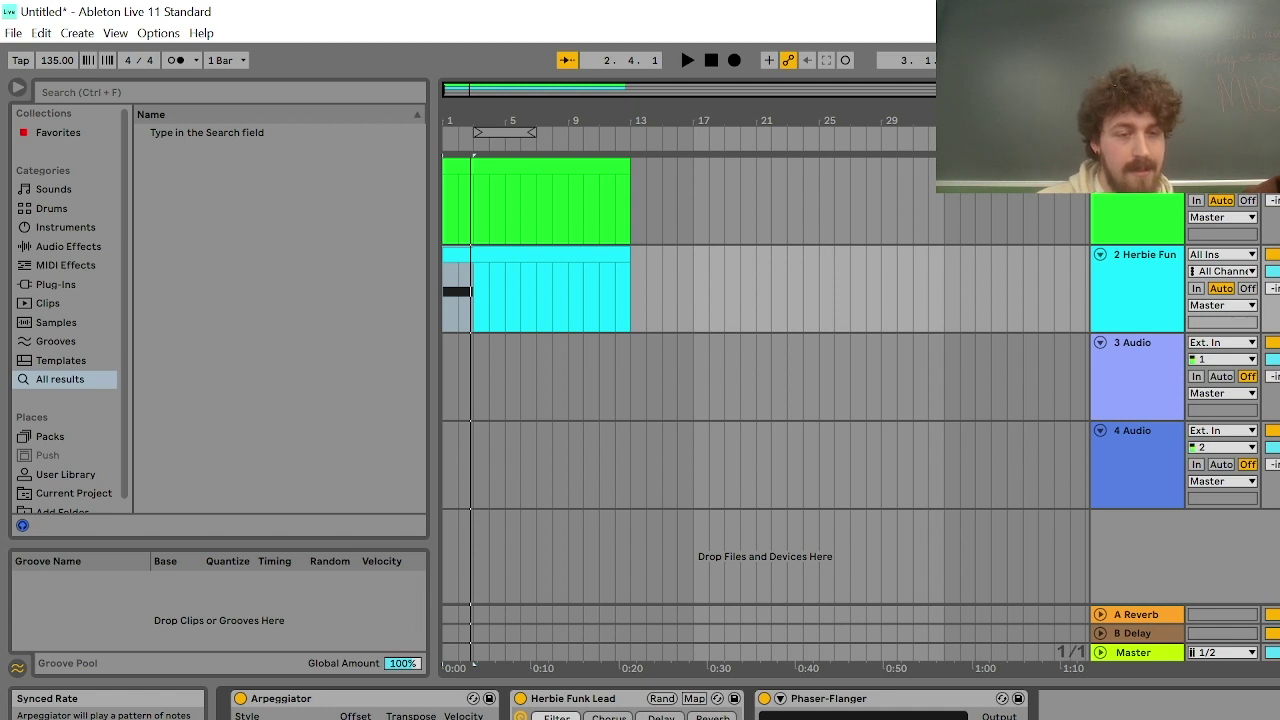
{"action": "key", "text": "space"}
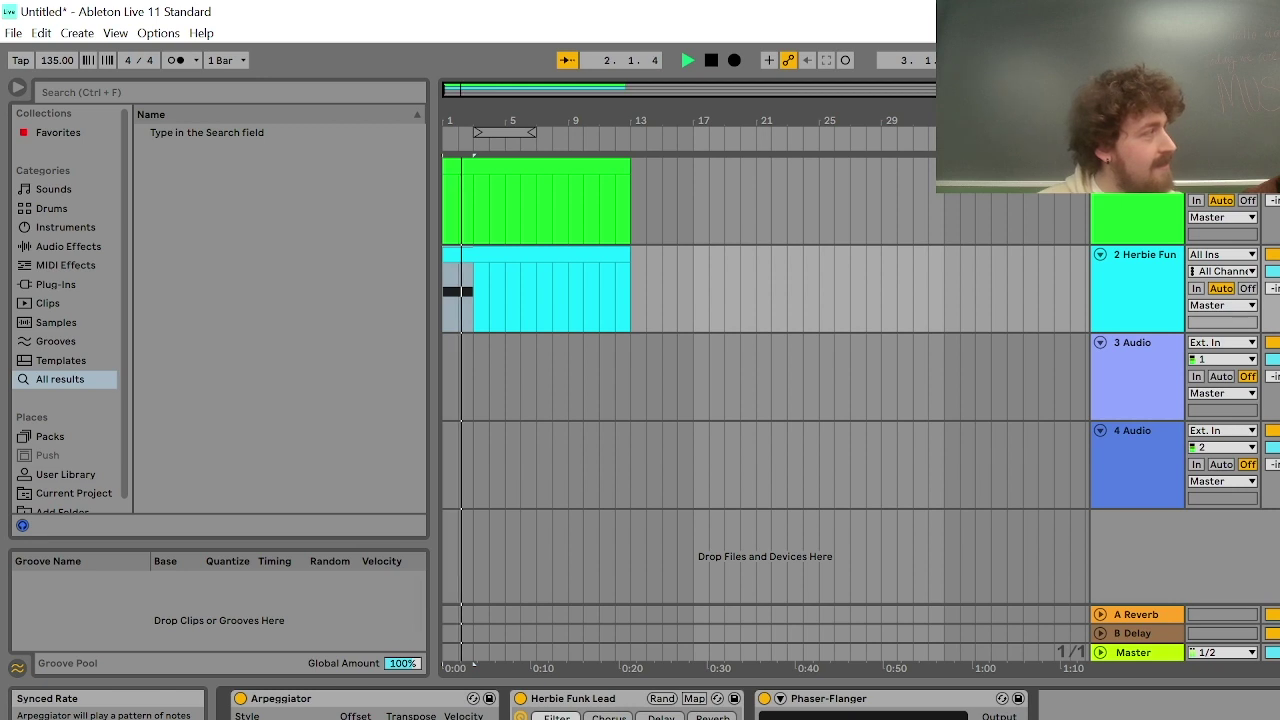
{"action": "key", "text": "space"}
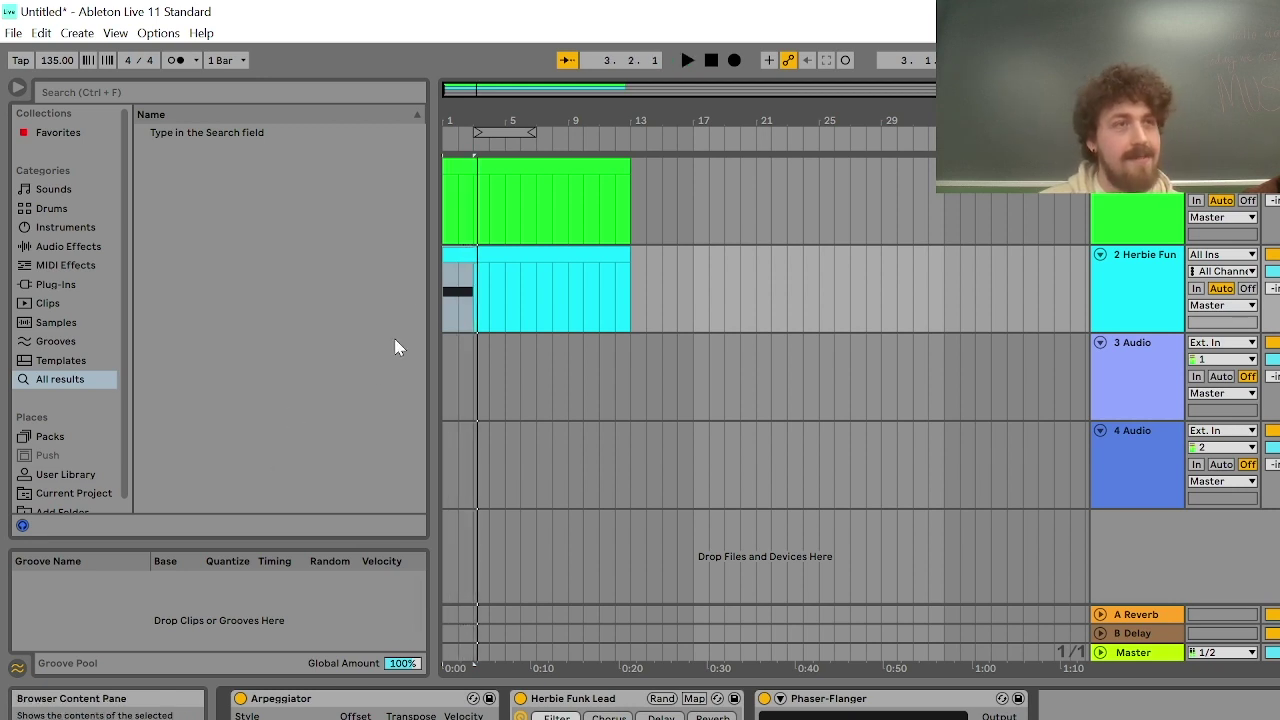
Search the browser for "distor", try Distort.adv after Phaser-Flanger on the second track, and remove it
{"action": "left_click", "coordinate": [111, 96]}
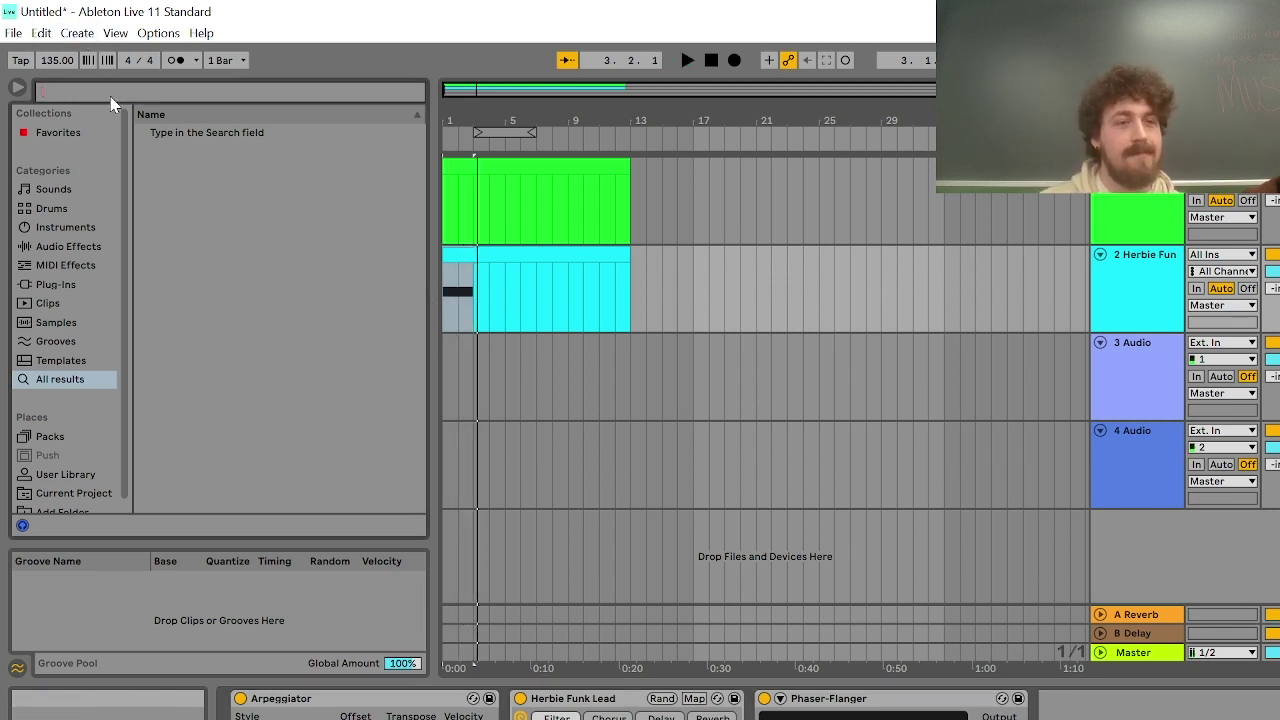
{"action": "type", "text": "distor"}
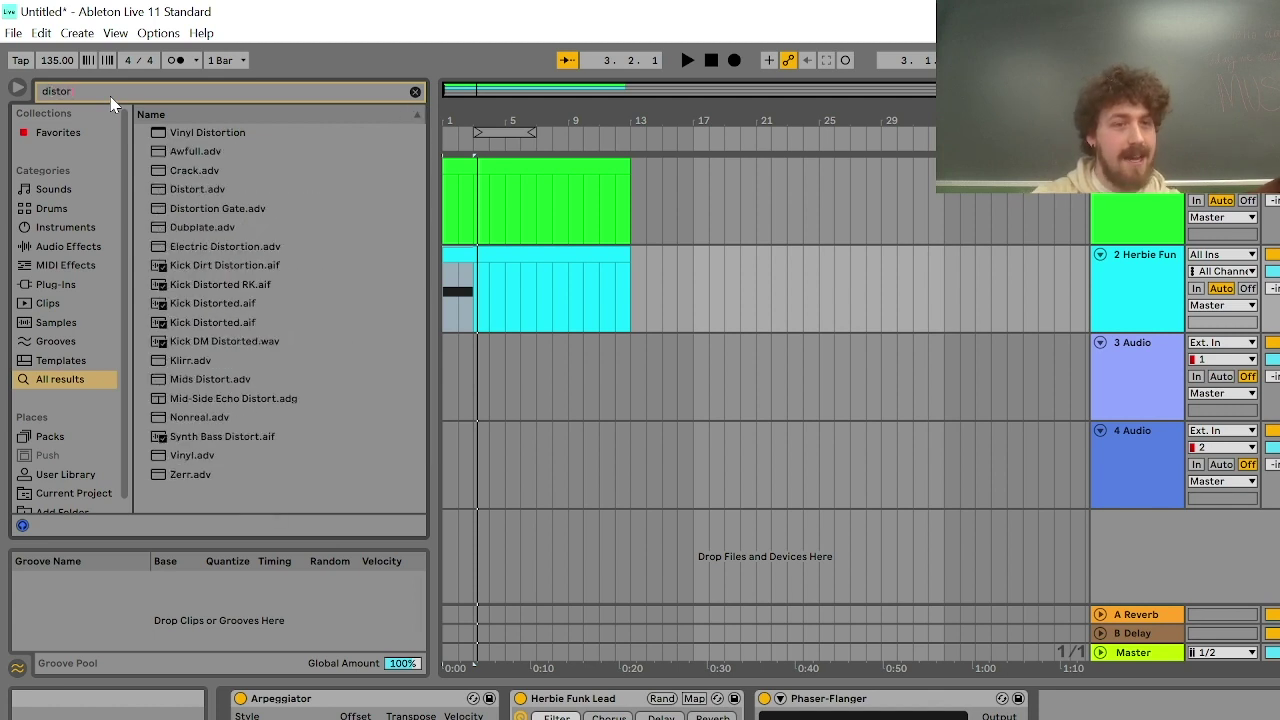
{"action": "key", "text": "Down"}
{"action": "key", "text": "Down"}
{"action": "key", "text": "Down"}
{"action": "key", "text": "Down"}
{"action": "key", "text": "Return"}
{"action": "key", "text": "space"}
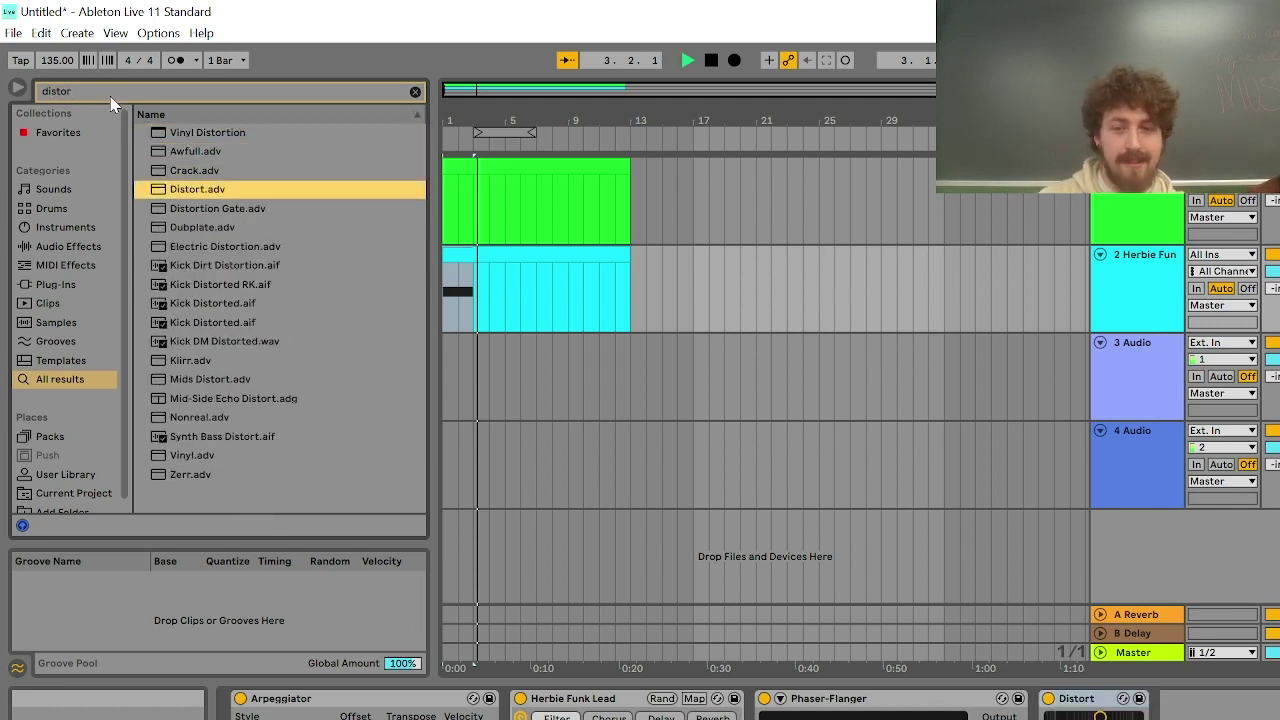
{"action": "key", "text": "space"}
{"action": "key", "text": "Delete"}
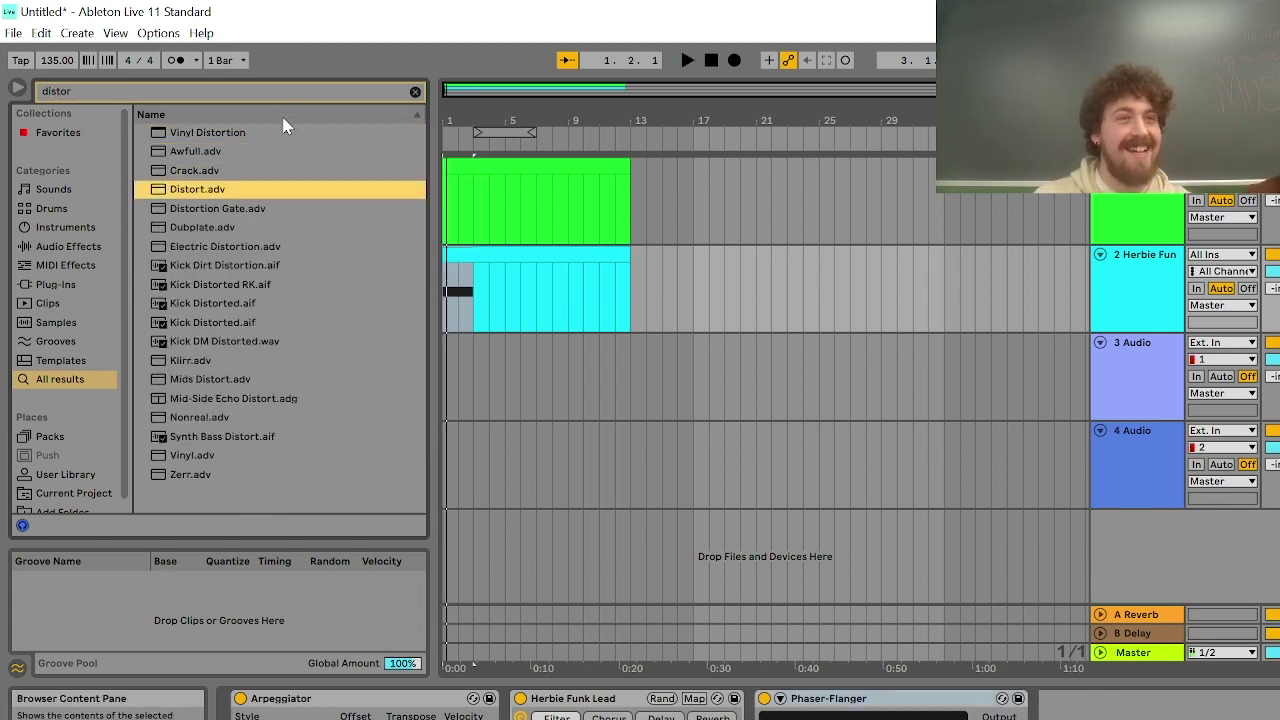
Search the browser for "overdrive", add Overdrive after Phaser-Flanger on the second track, and play it back
{"action": "left_click", "coordinate": [414, 92]}
{"action": "type", "text": "overdr"}
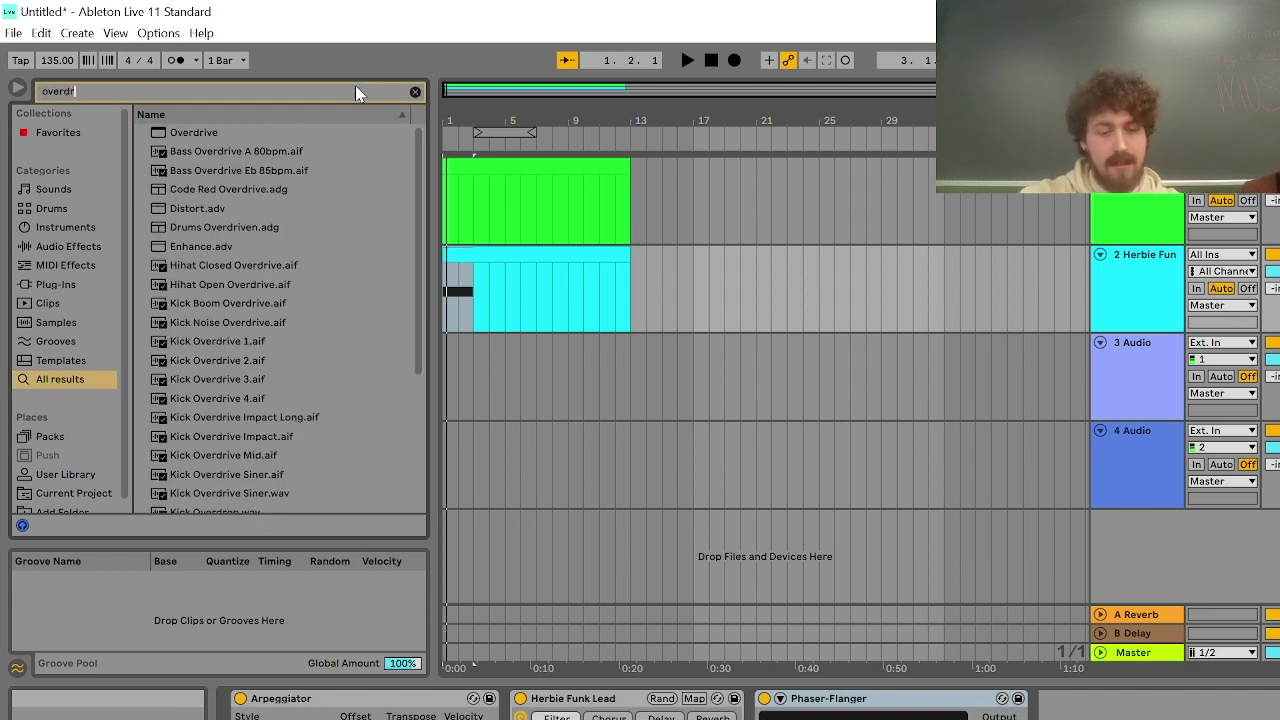
{"action": "type", "text": "ive"}
{"action": "double_click", "coordinate": [188, 135]}
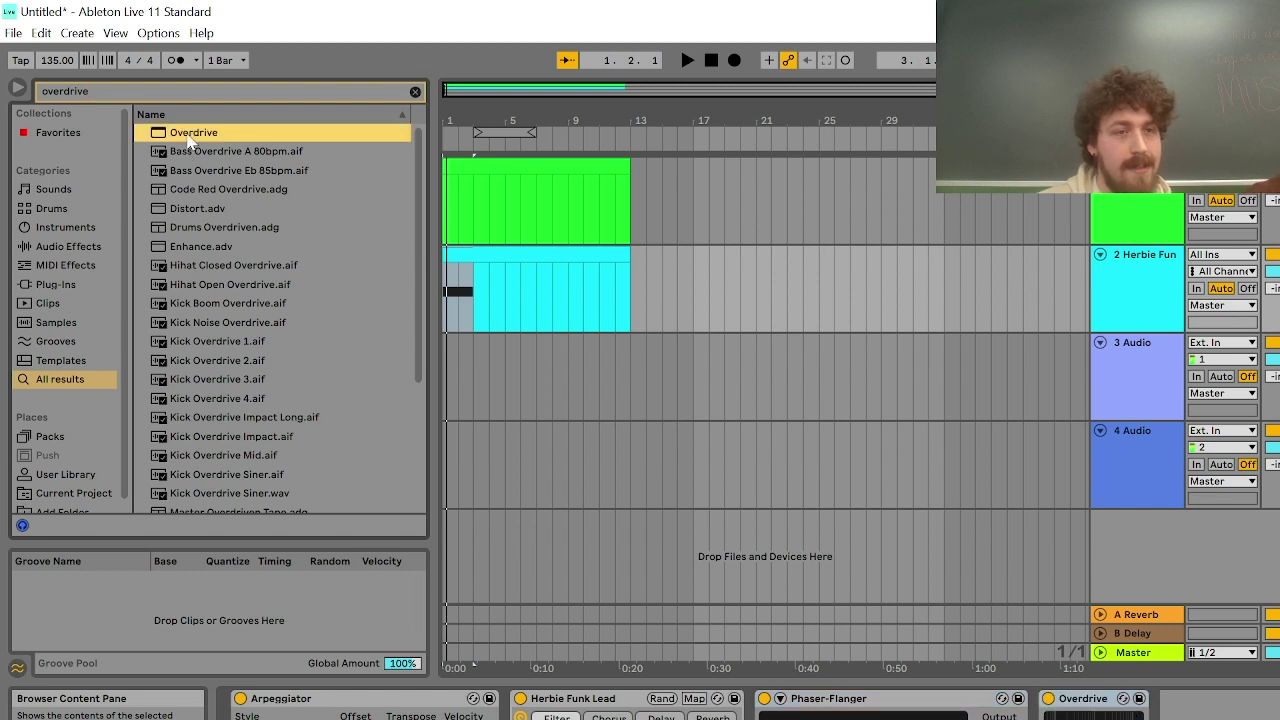
{"action": "key", "text": "space"}
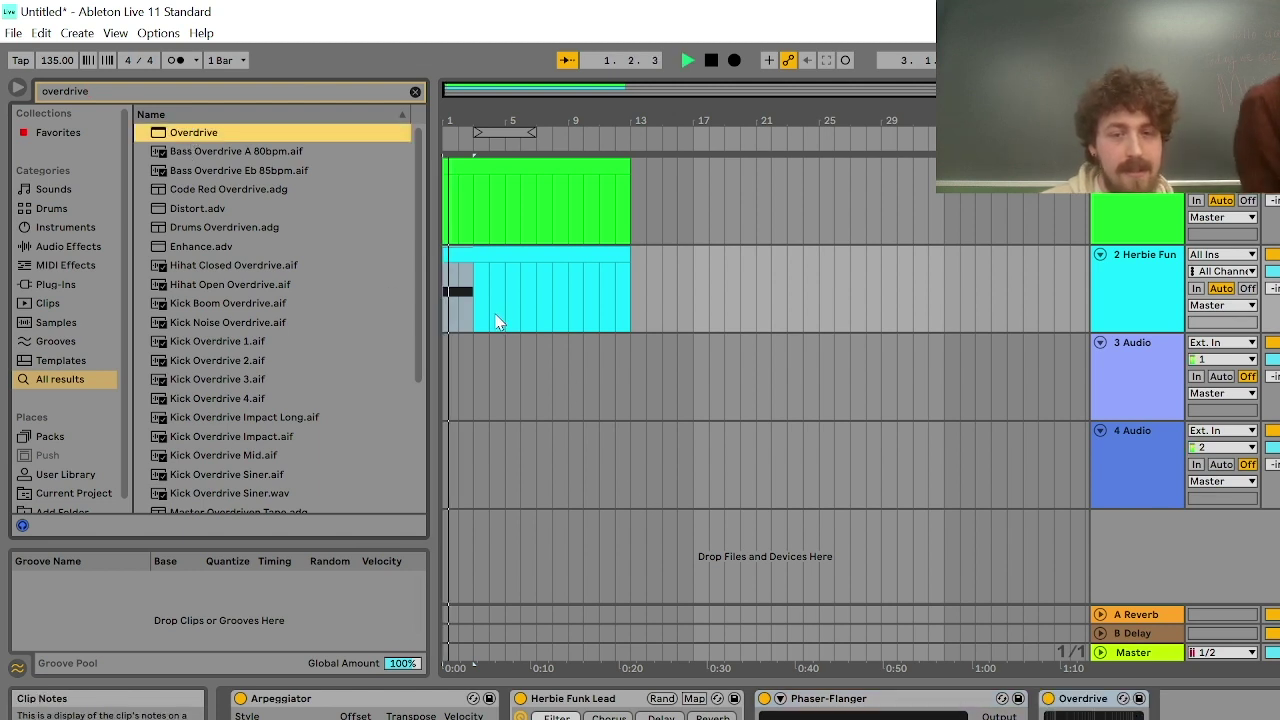
{"action": "key", "text": "space"}
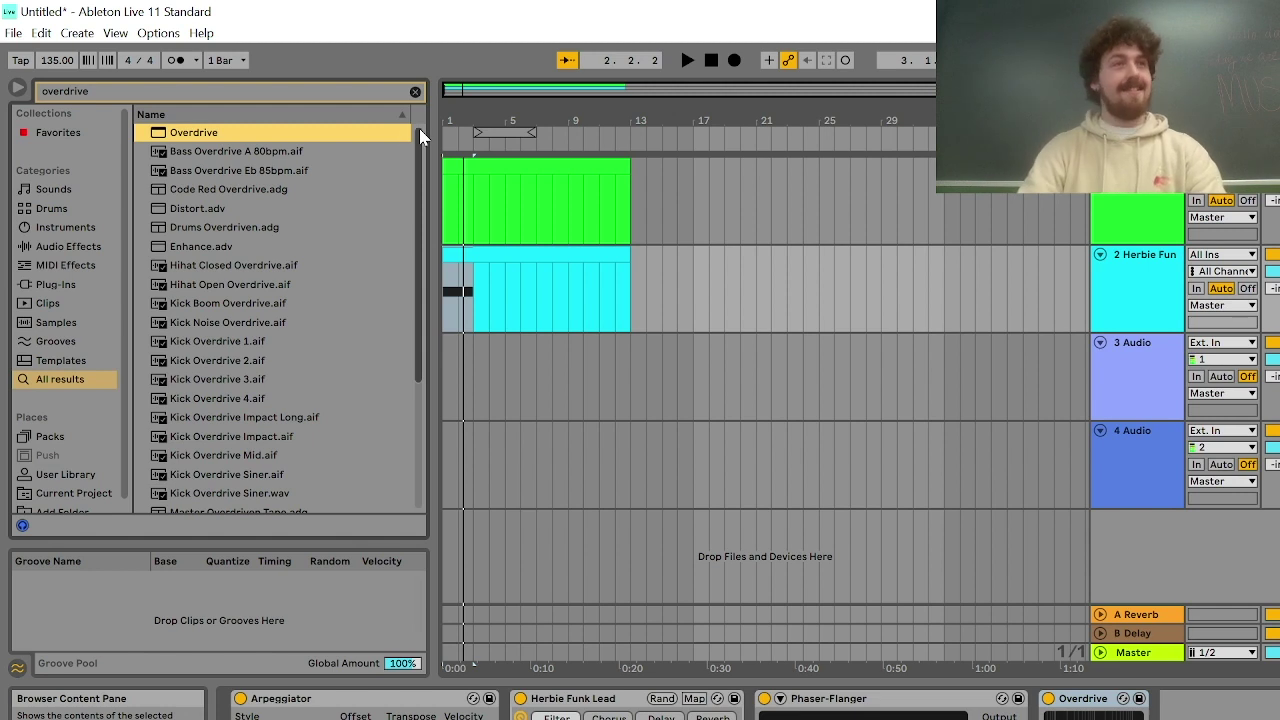
{"action": "key", "text": "space"}
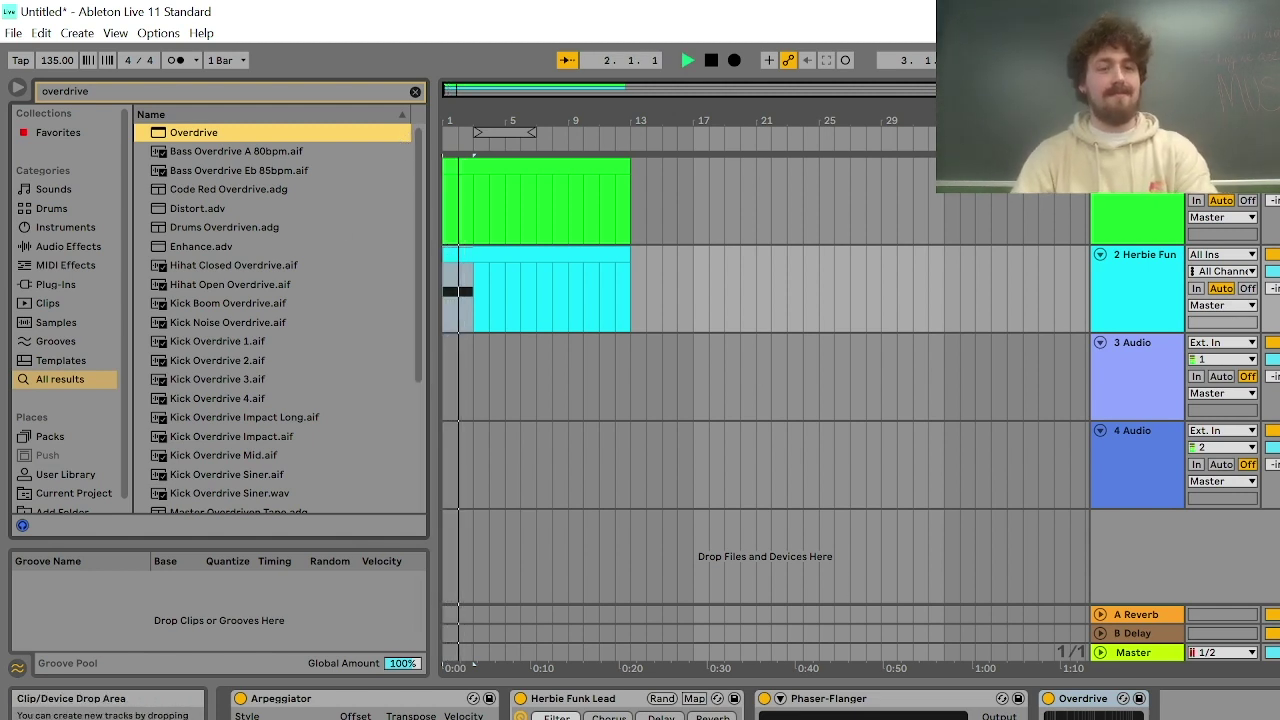
{"action": "key", "text": "space"}
Try the project tempo at 111 BPM during playback, and set it to 120 BPM
{"action": "left_click_drag", "start_coordinate": [42, 62], "coordinate": [42, 115]}
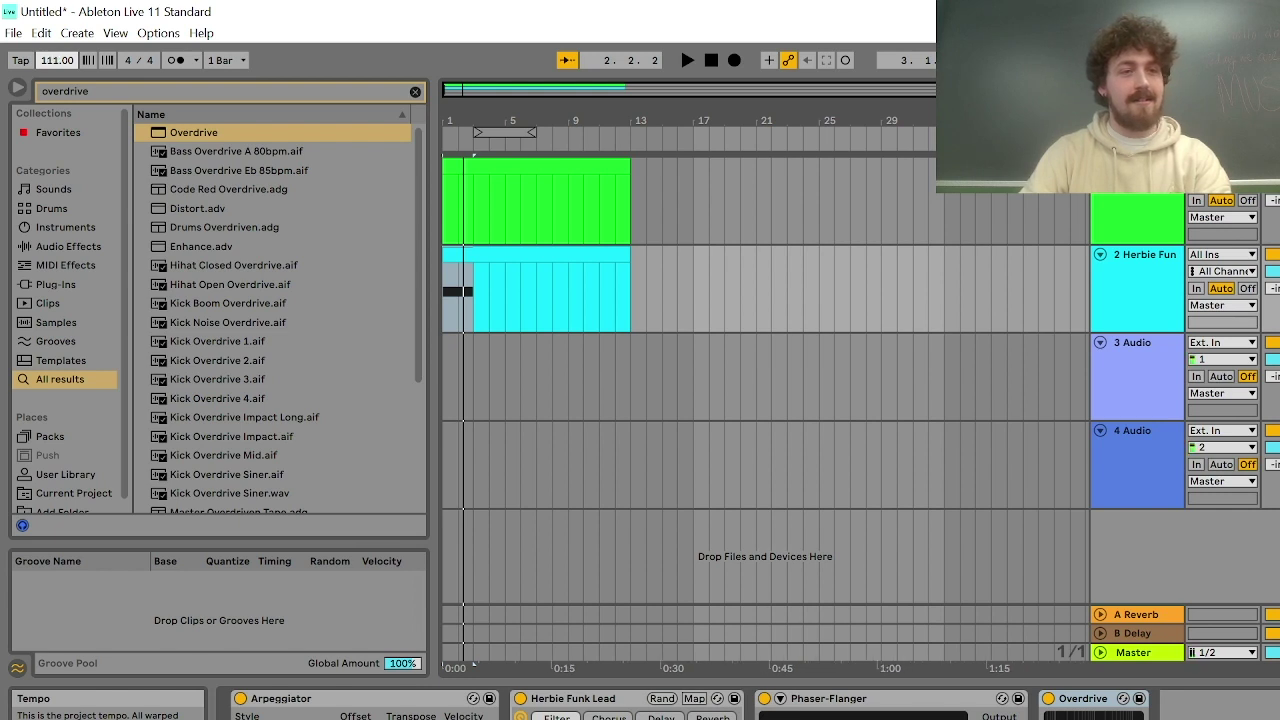
{"action": "key", "text": "space"}
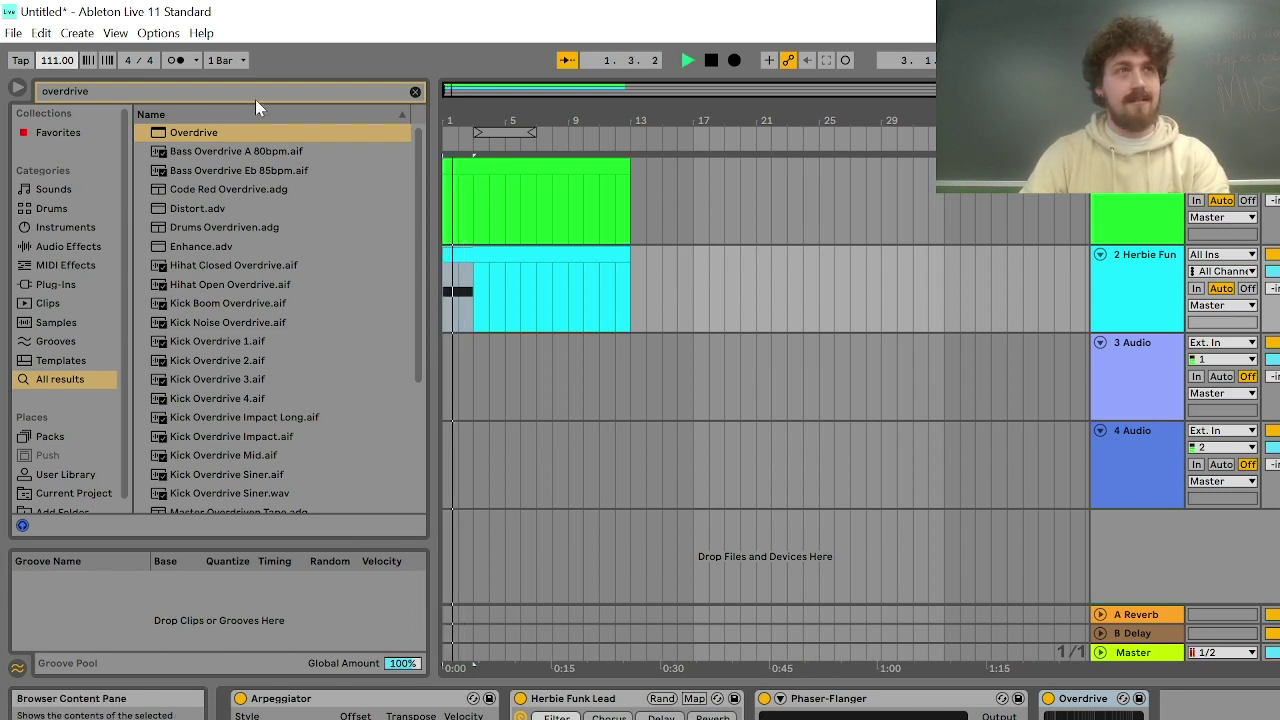
{"action": "left_click_drag", "start_coordinate": [48, 64], "coordinate": [48, 34]}
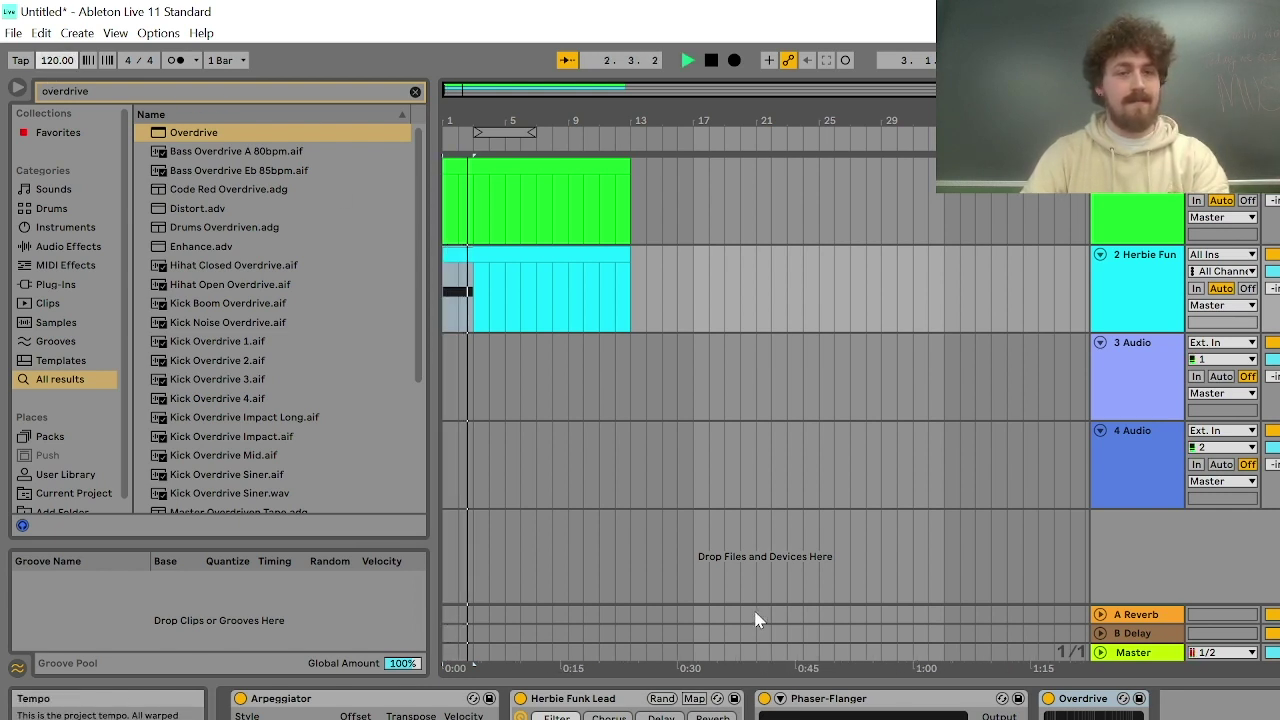
{"action": "key", "text": "space"}
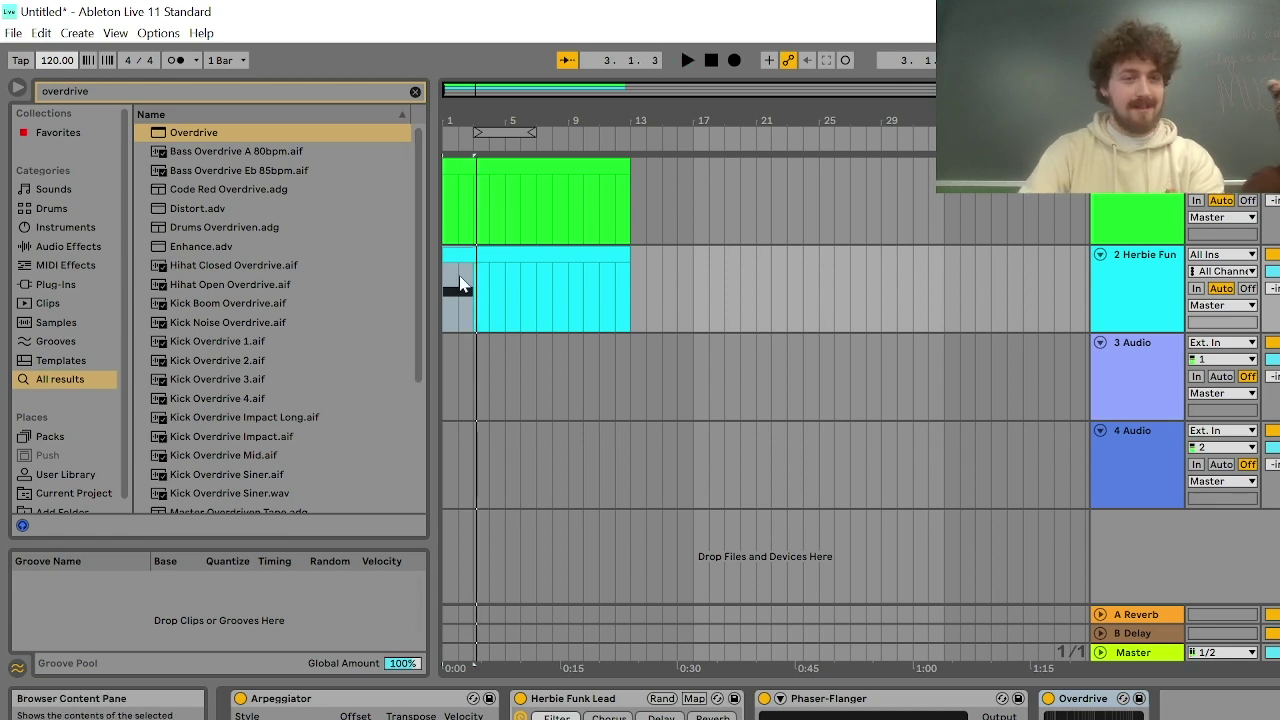
Add two one-beat notes below C1 in the second track's clip, at 3.1 and 3.2, and play from bar 1
{"action": "key", "text": "shift+Tab"}
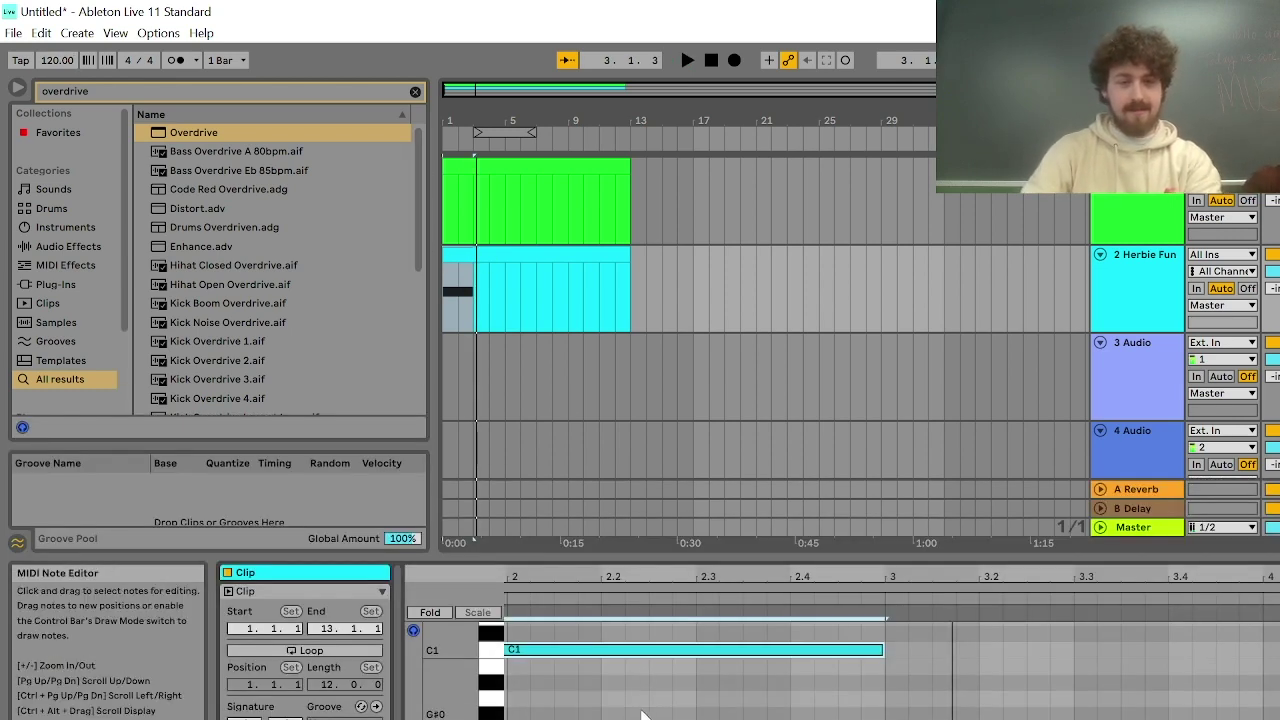
{"action": "key", "text": "Home"}
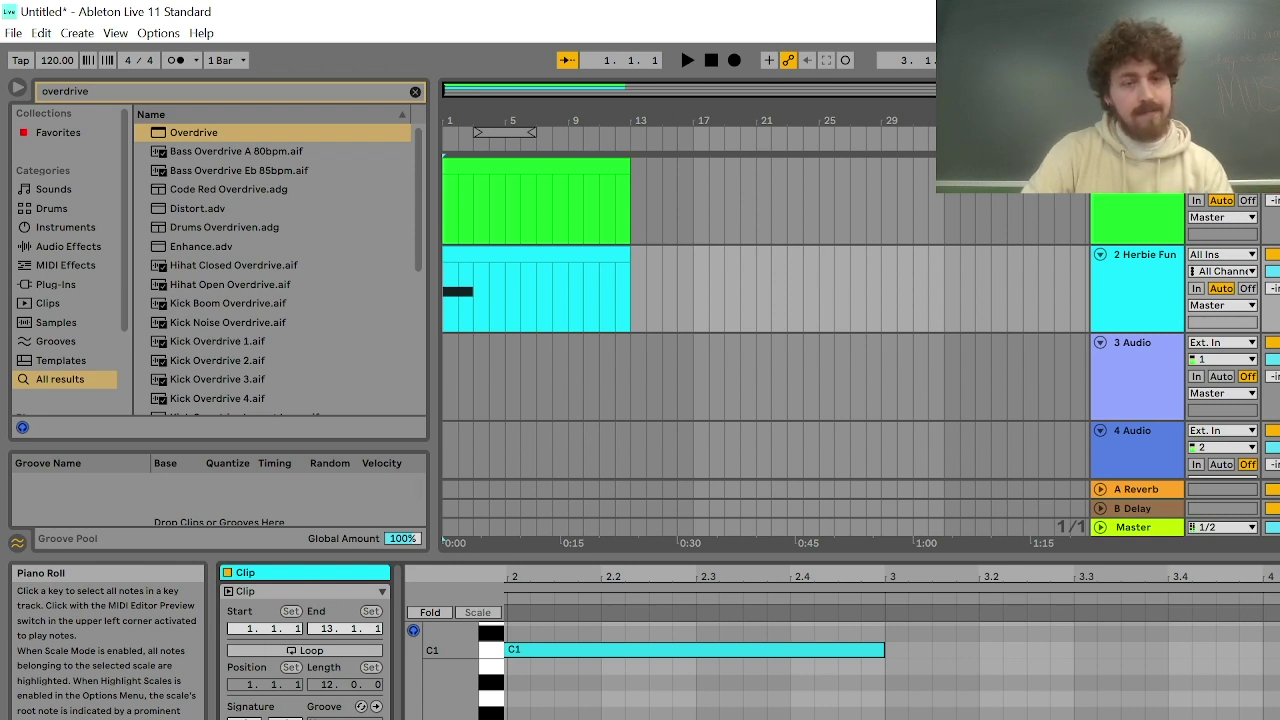
{"action": "double_click", "coordinate": [896, 712]}
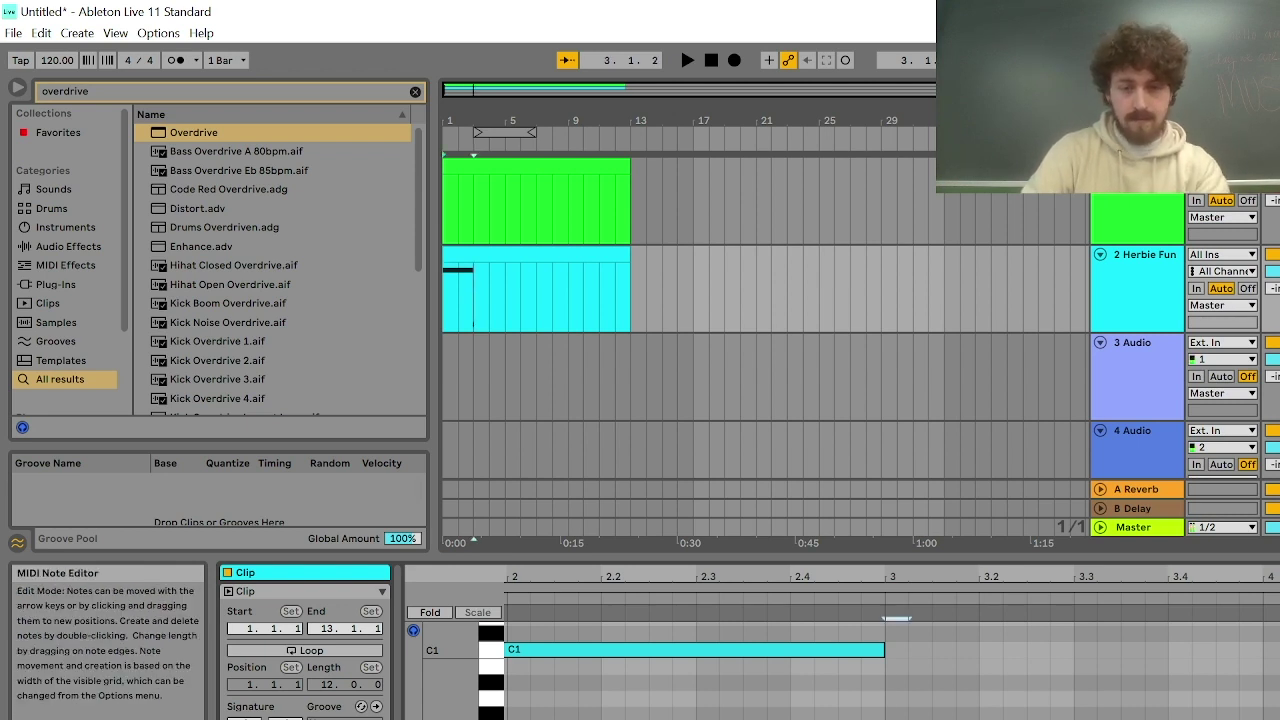
{"action": "left_click", "coordinate": [944, 618]}
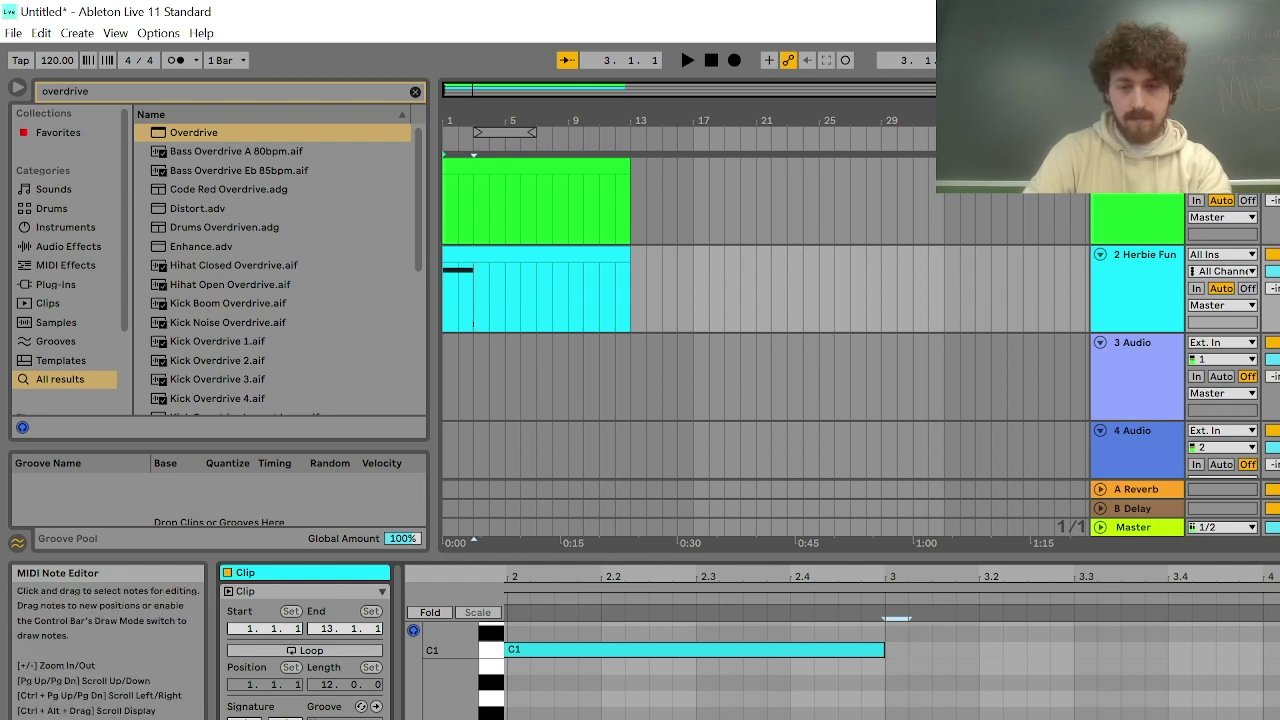
{"action": "left_click", "coordinate": [957, 618]}
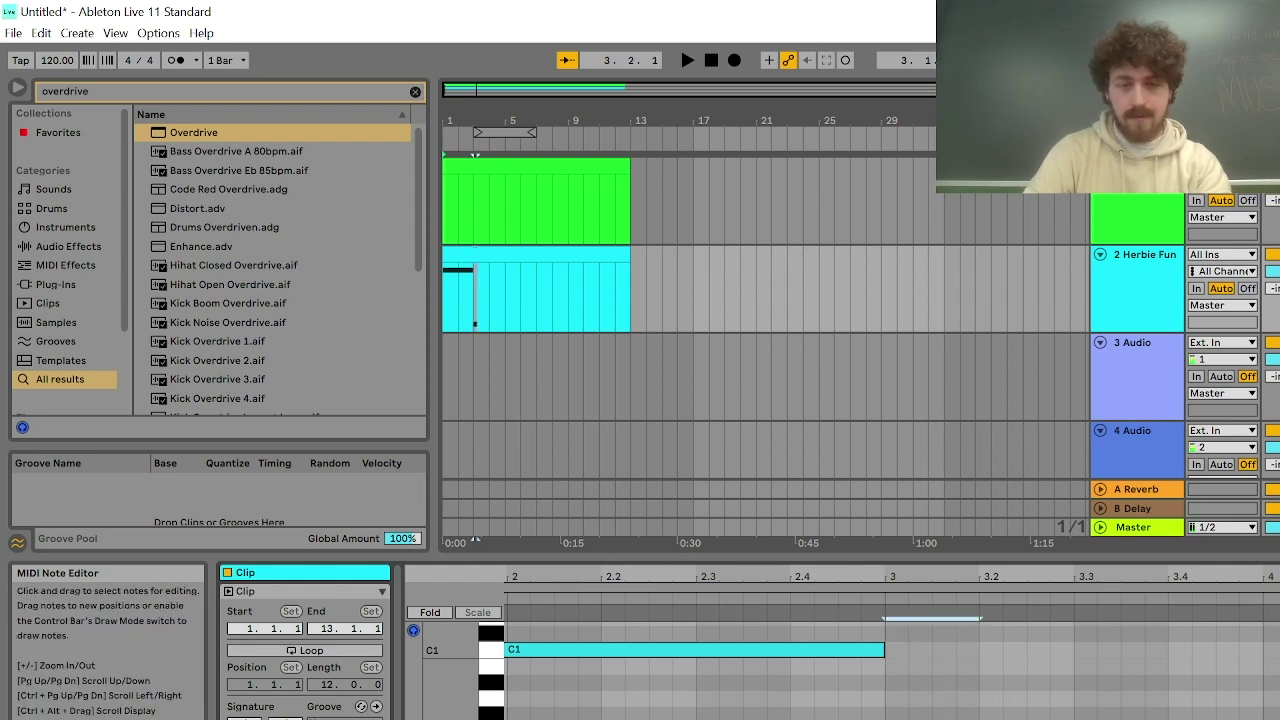
{"action": "key", "text": "Right"}
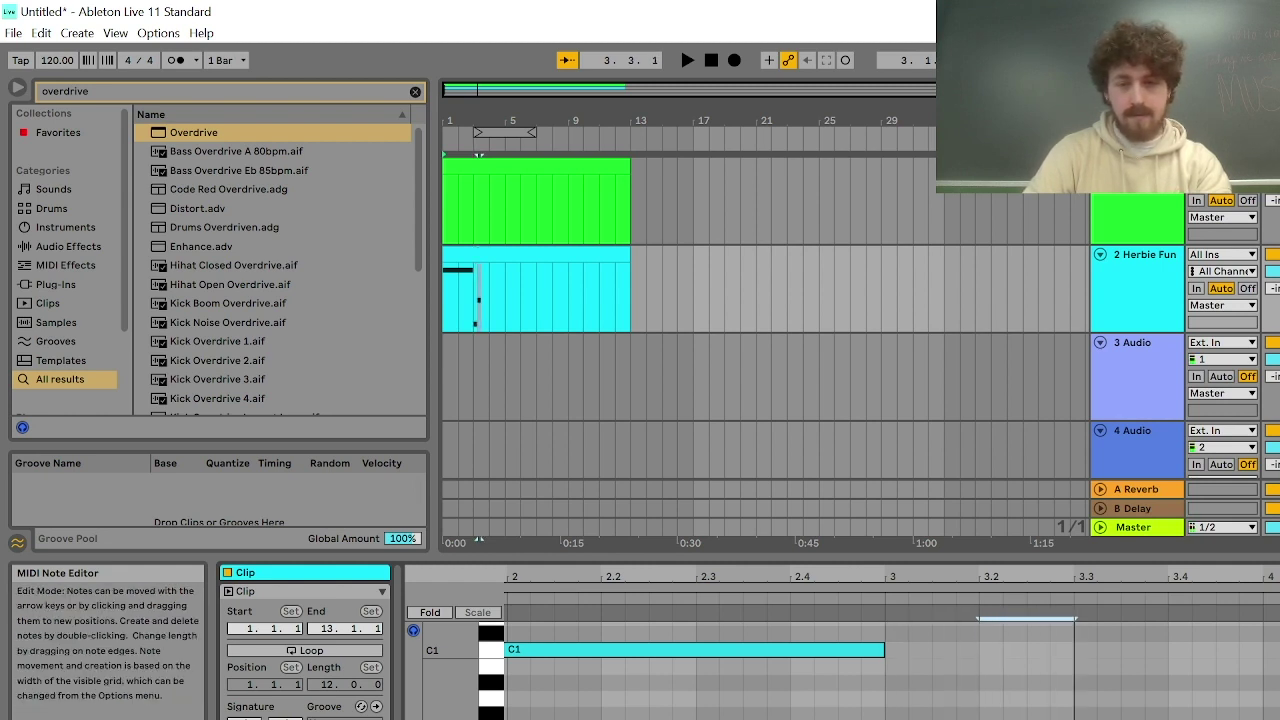
{"action": "key", "text": "space"}
{"action": "key", "text": "space"}
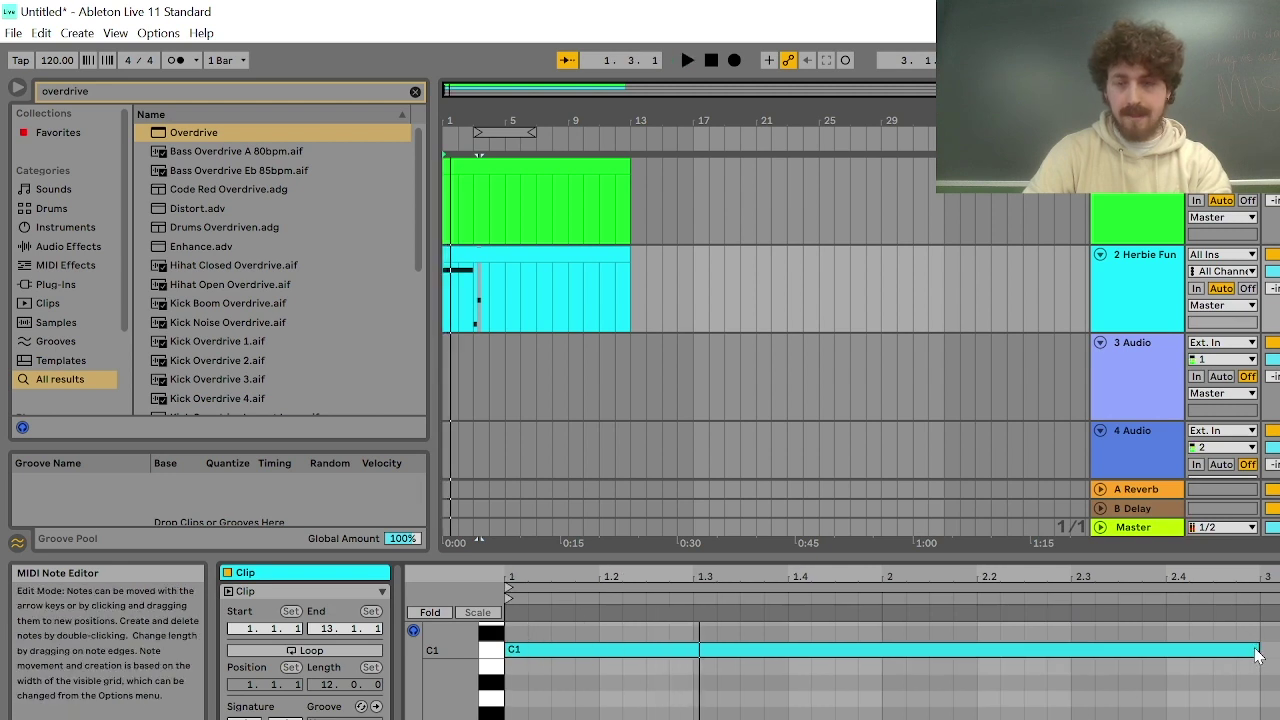
Shorten the C1 note to one beat, move the two lower notes to start at 1.2, and play it back
{"action": "left_click_drag", "start_coordinate": [1257, 655], "coordinate": [599, 662]}
{"action": "left_click", "coordinate": [1260, 712]}
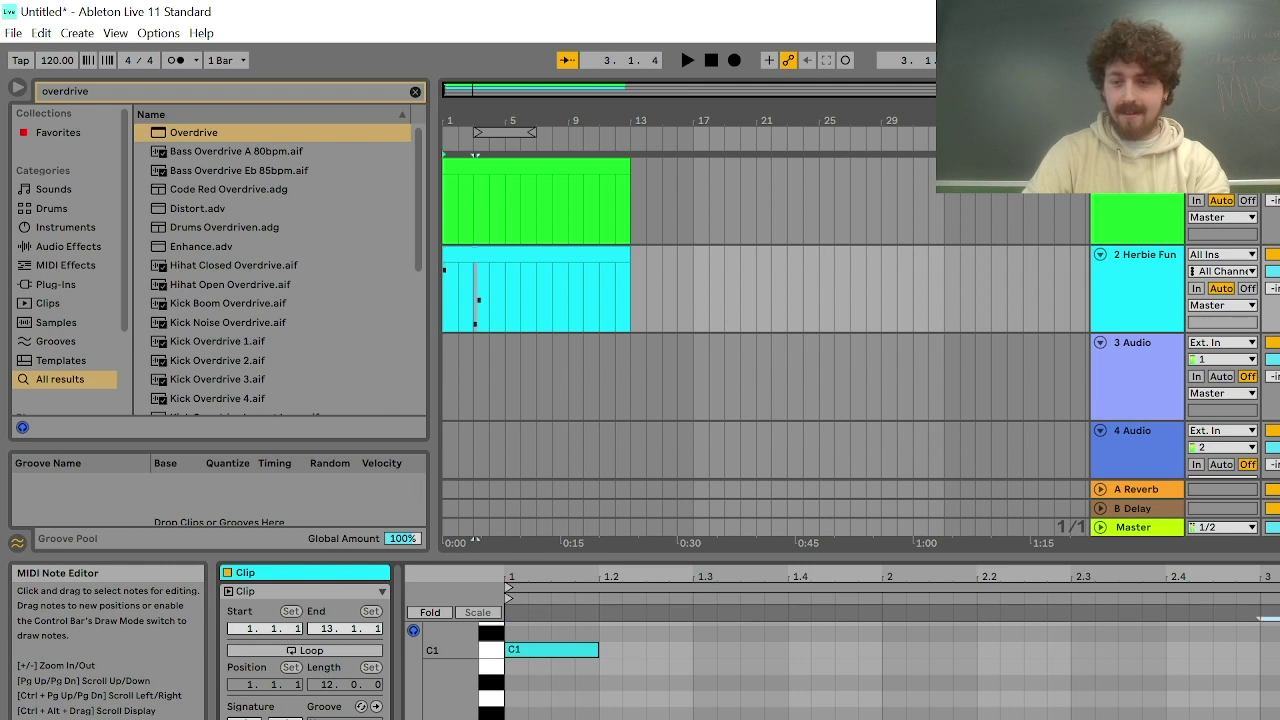
{"action": "left_click_drag", "start_coordinate": [1260, 712], "coordinate": [622, 712]}
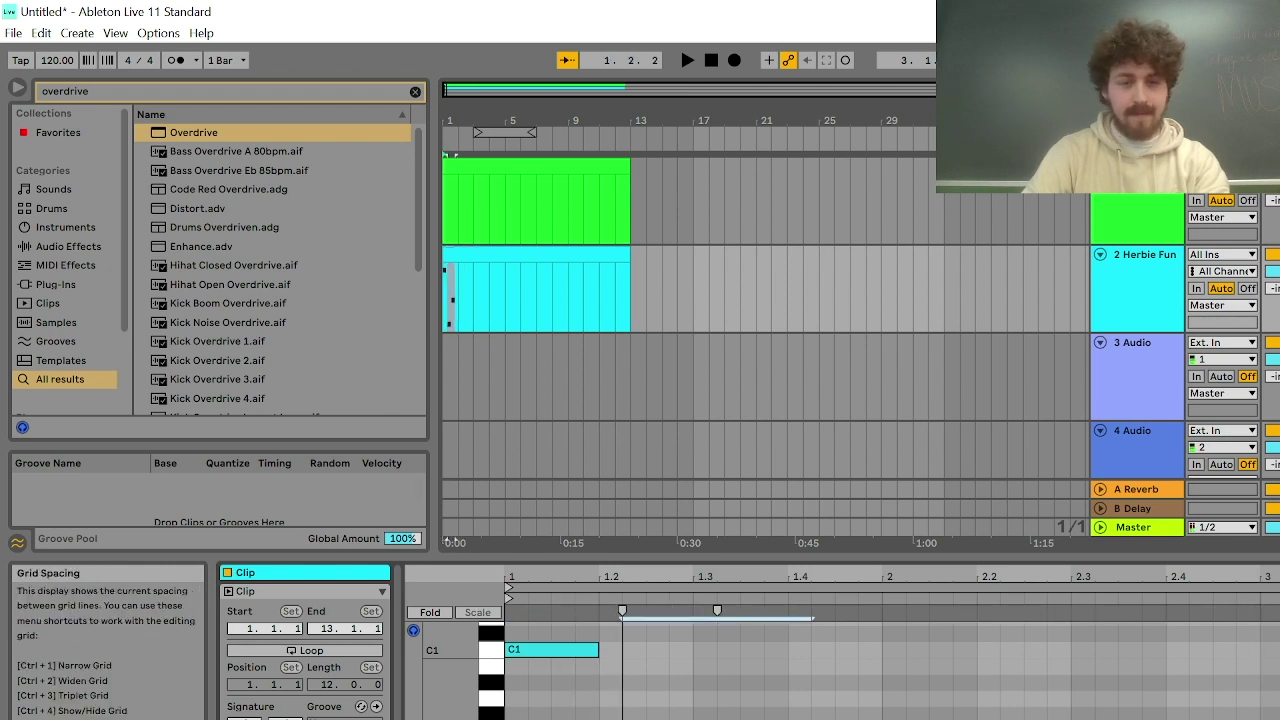
{"action": "left_click_drag", "start_coordinate": [622, 612], "coordinate": [598, 612]}
{"action": "key", "text": "space"}
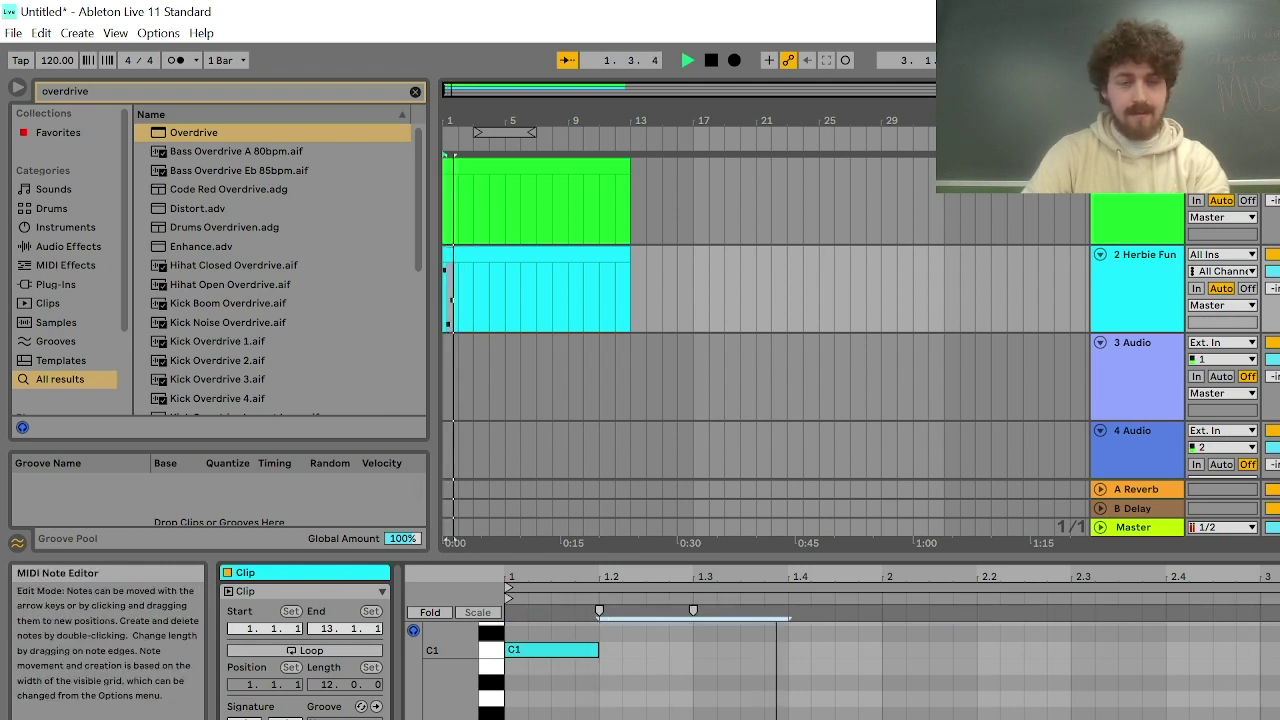
{"action": "key", "text": "space"}
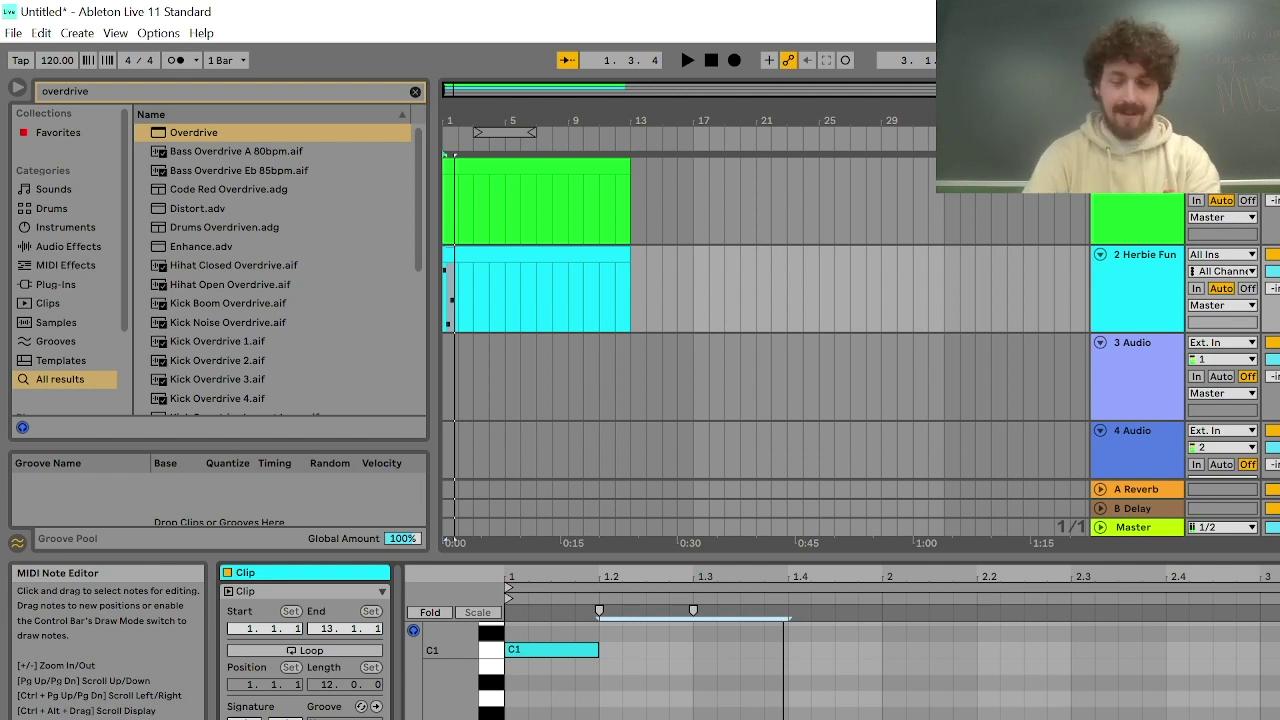
Shift the two lower notes to start at 1.3, extend the C1 note to end at 1.3, and play it back
{"action": "key", "text": "Right"}
{"action": "key", "text": "Right"}
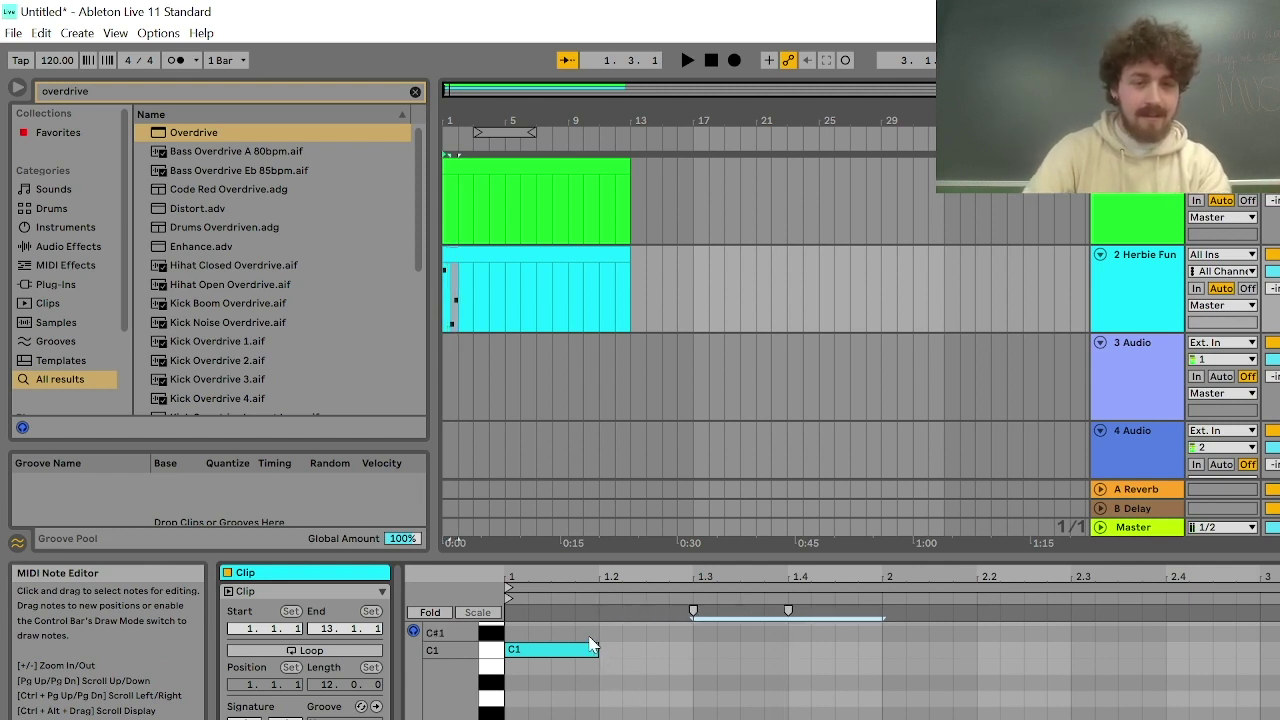
{"action": "left_click_drag", "start_coordinate": [594, 648], "coordinate": [692, 652]}
{"action": "key", "text": "space"}
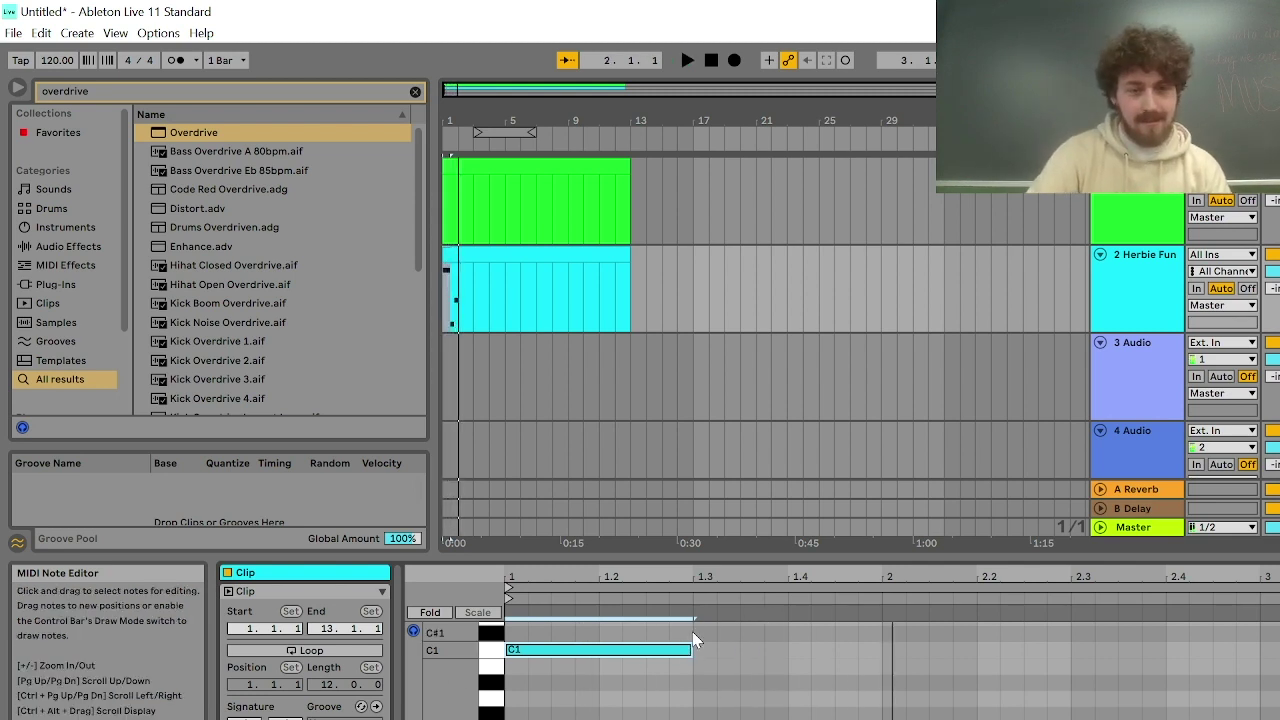
Try the clip's first note at A0 and lower with playback, return it to C1, and show the device chain
{"action": "left_click_drag", "start_coordinate": [621, 656], "coordinate": [613, 698]}
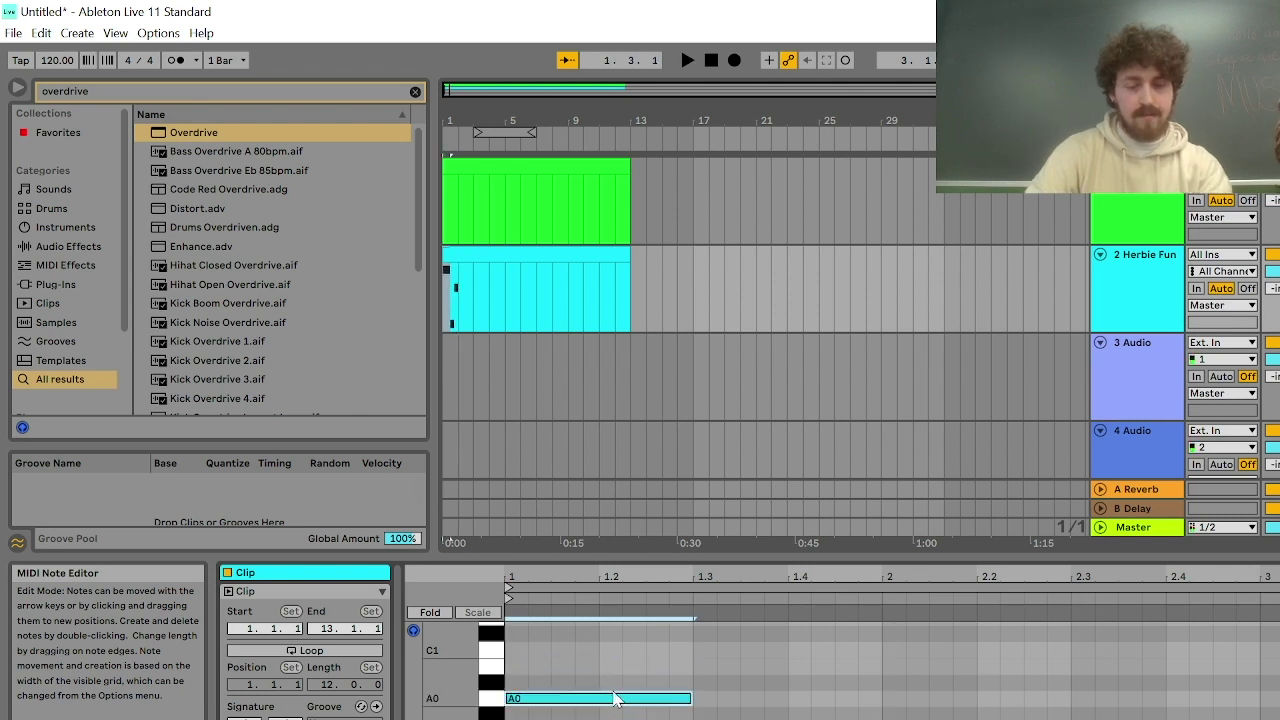
{"action": "key", "text": "space"}
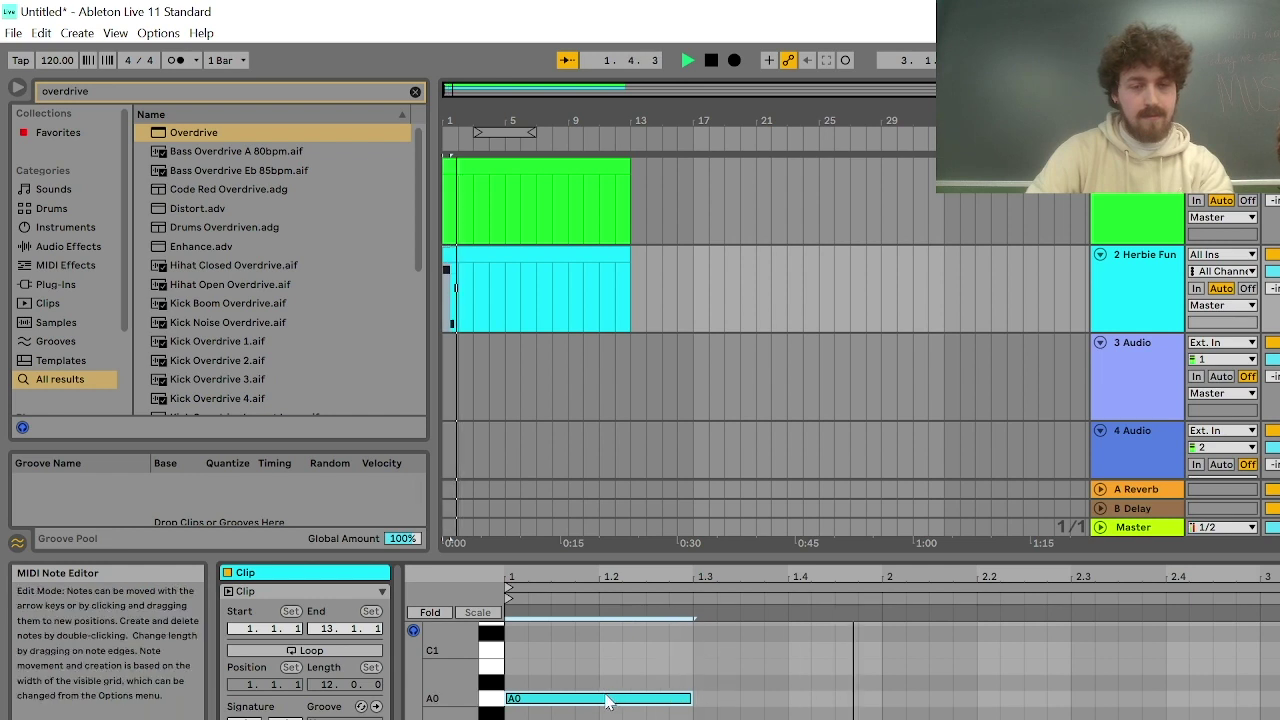
{"action": "key", "text": "space"}
{"action": "left_click_drag", "start_coordinate": [616, 700], "coordinate": [616, 719]}
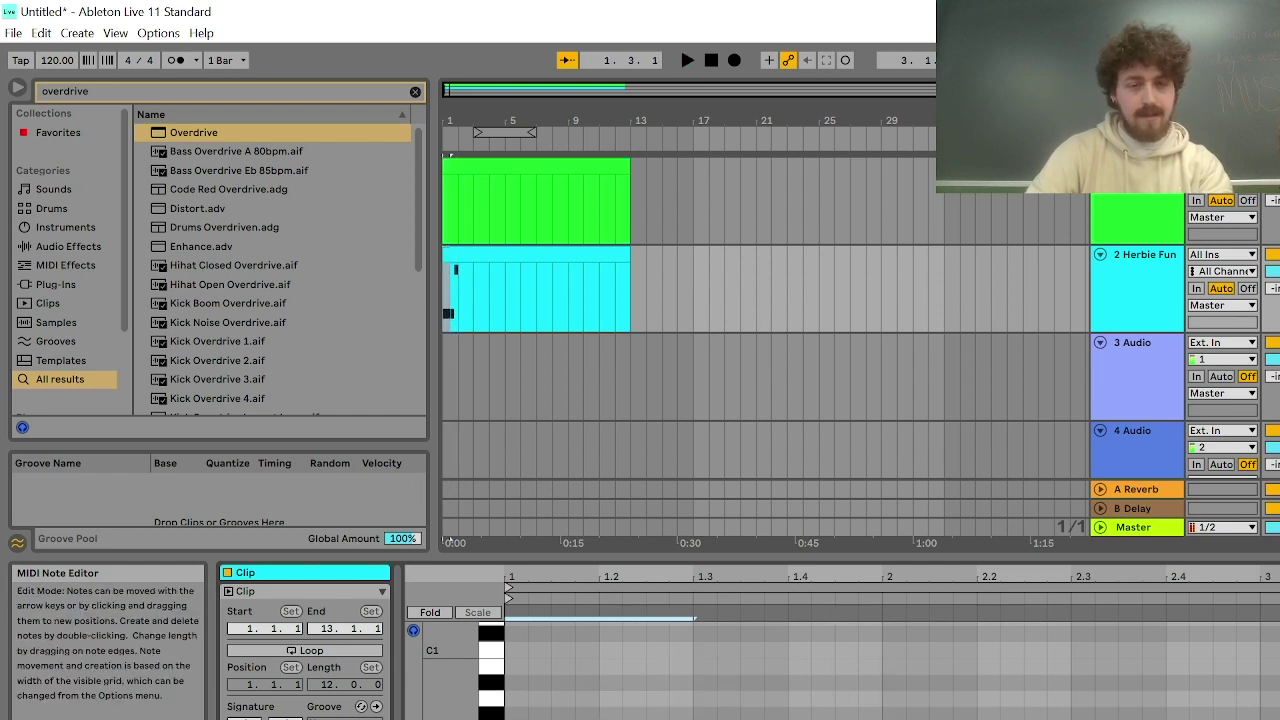
{"action": "key", "text": "space"}
{"action": "key", "text": "space"}
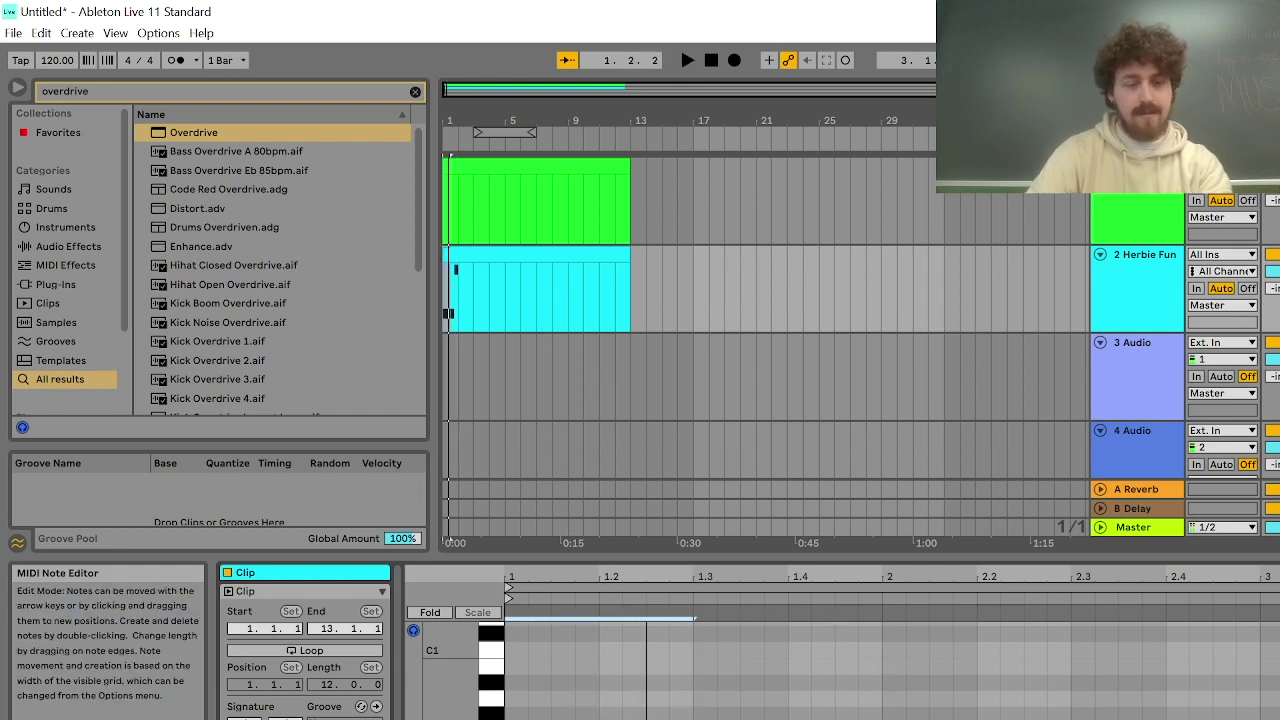
{"action": "left_click_drag", "start_coordinate": [616, 719], "coordinate": [616, 650]}
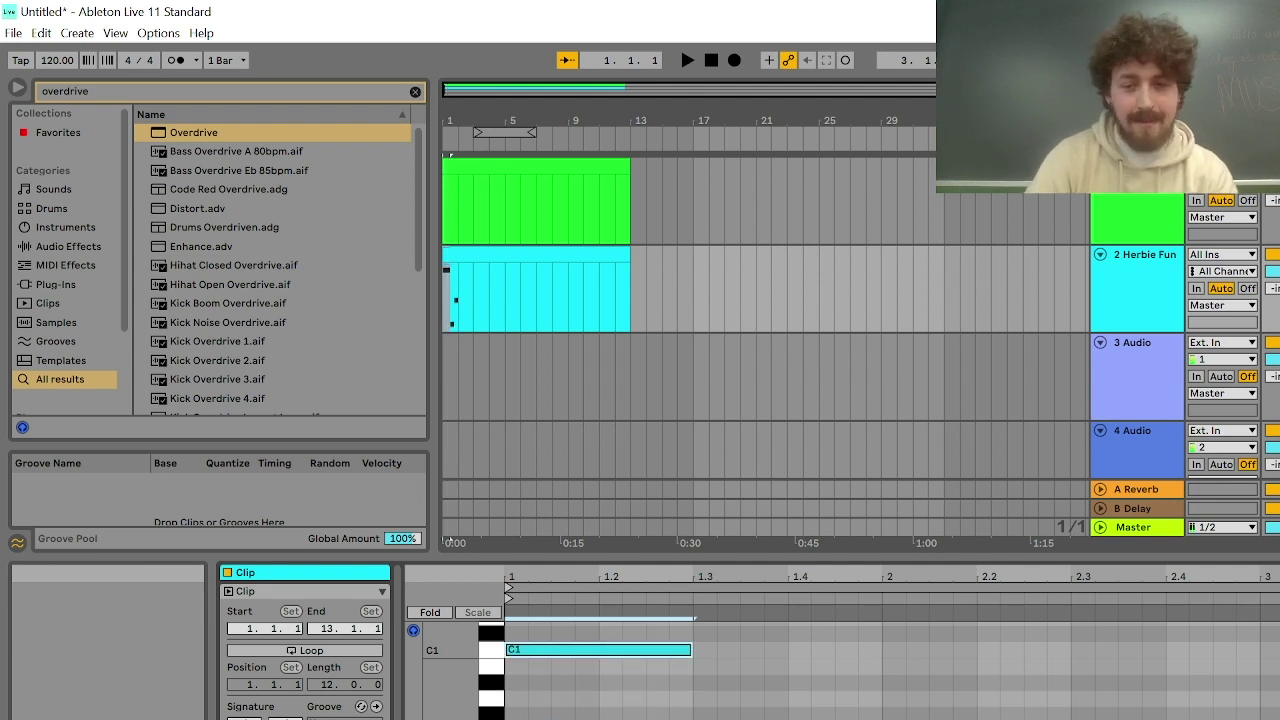
{"action": "key", "text": "shift+Tab"}
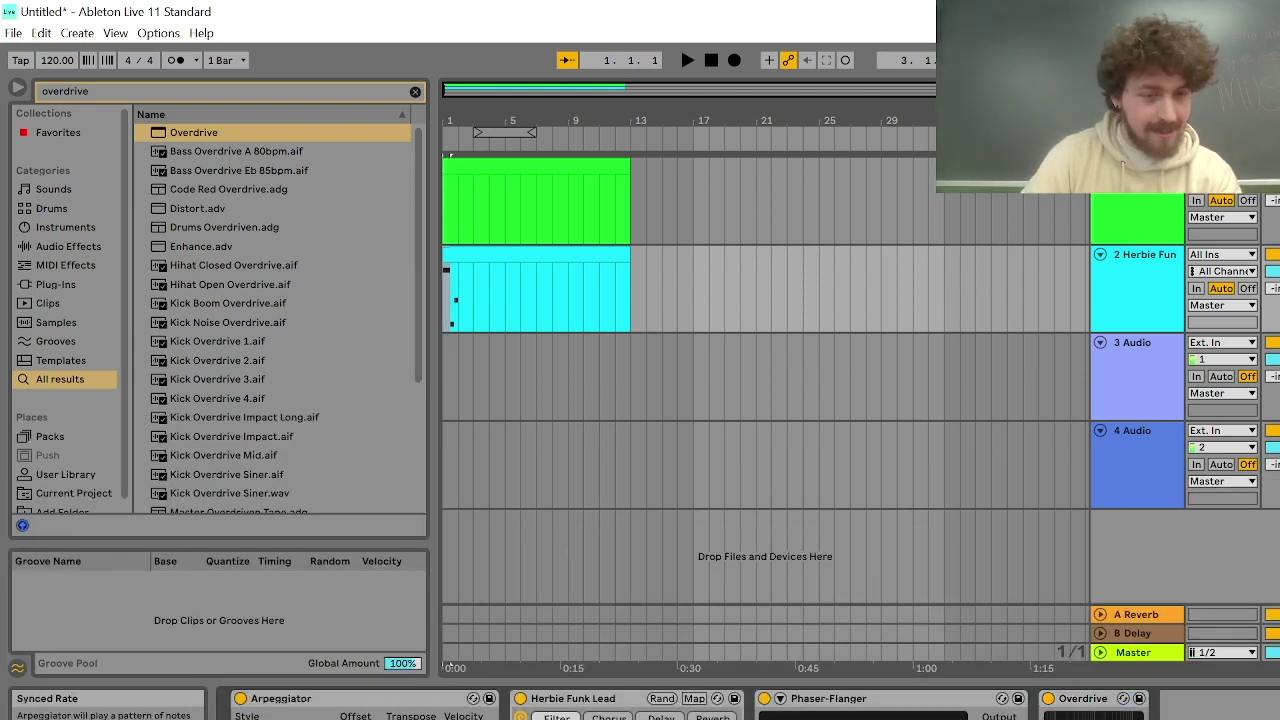
Play the arrangement briefly from the start, then raise the project tempo to 134 BPM
{"action": "key", "text": "space"}
{"action": "key", "text": "space"}
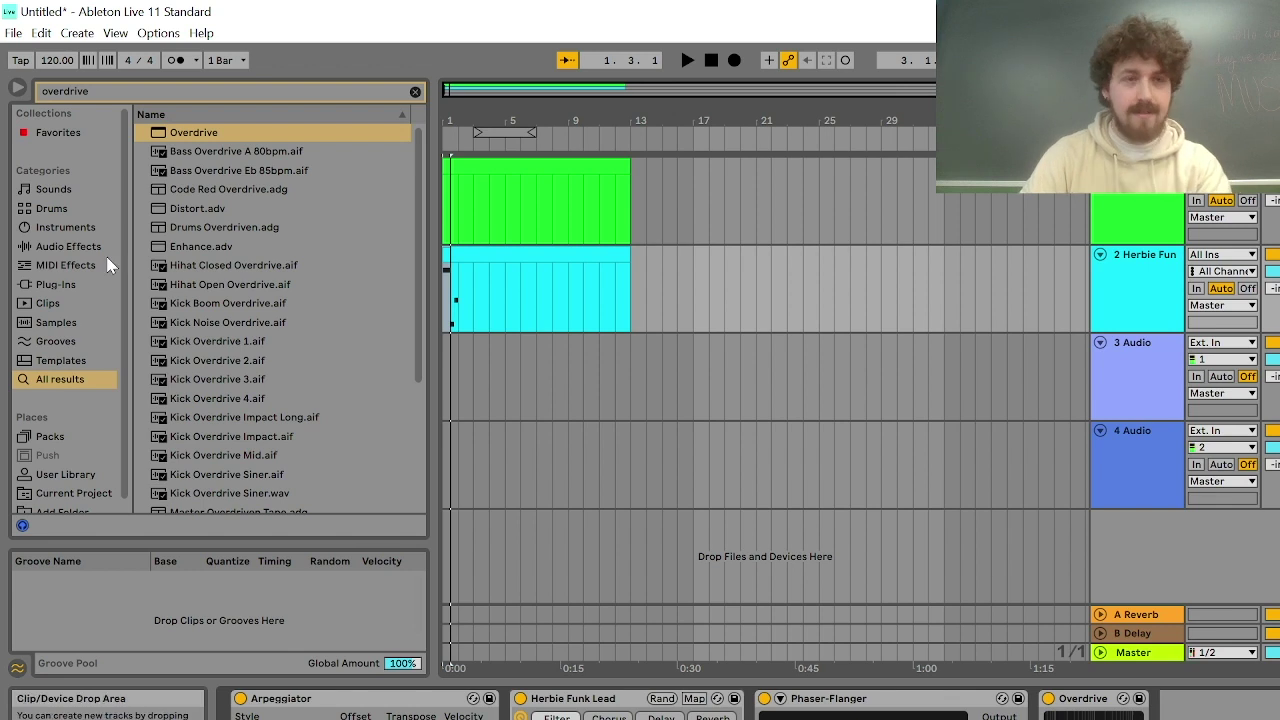
{"action": "left_click_drag", "start_coordinate": [57, 60], "coordinate": [57, 48]}
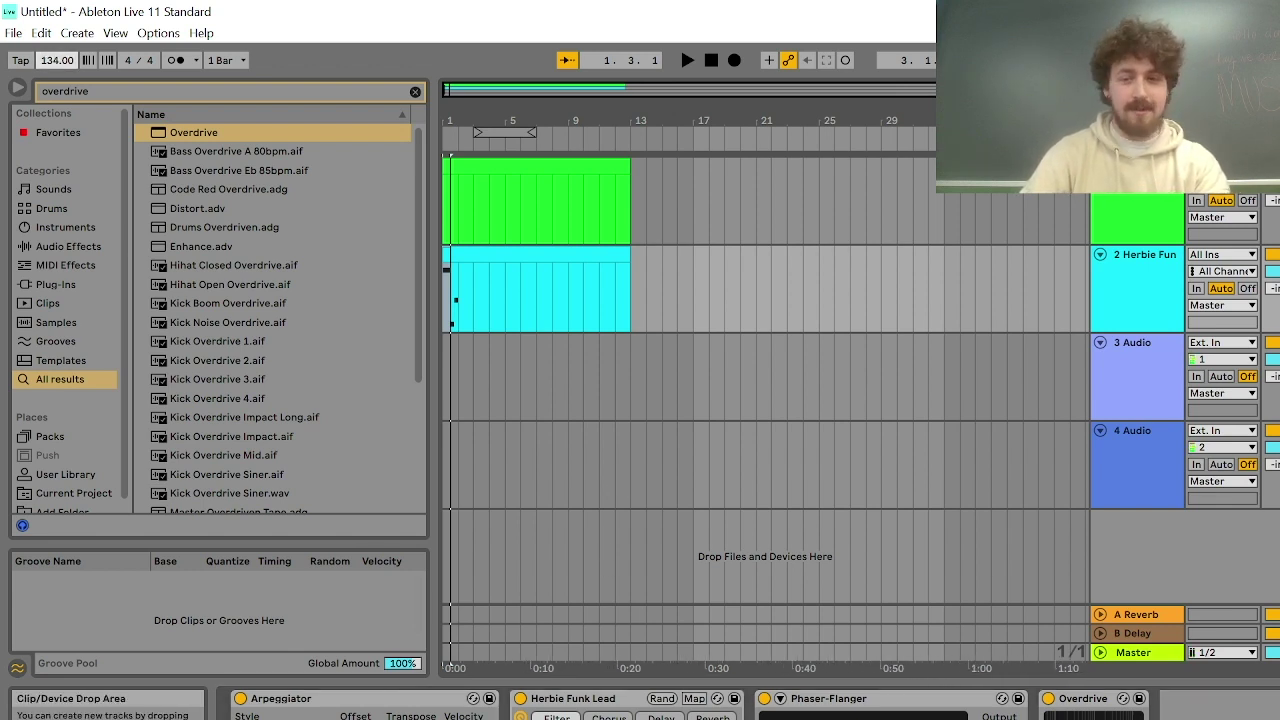
Check the second track's clip notes, then turn off its Arpeggiator and play the part from bar 1
{"action": "key", "text": "shift+Tab"}
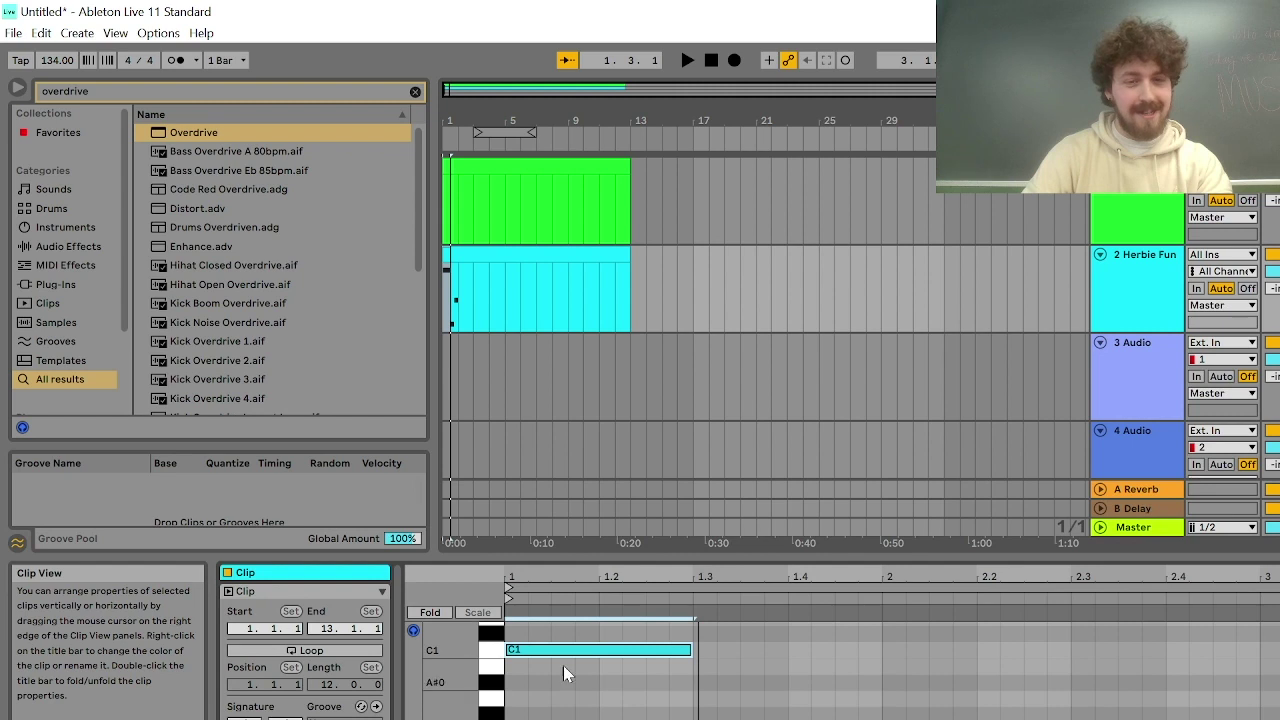
{"action": "left_click", "coordinate": [506, 694]}
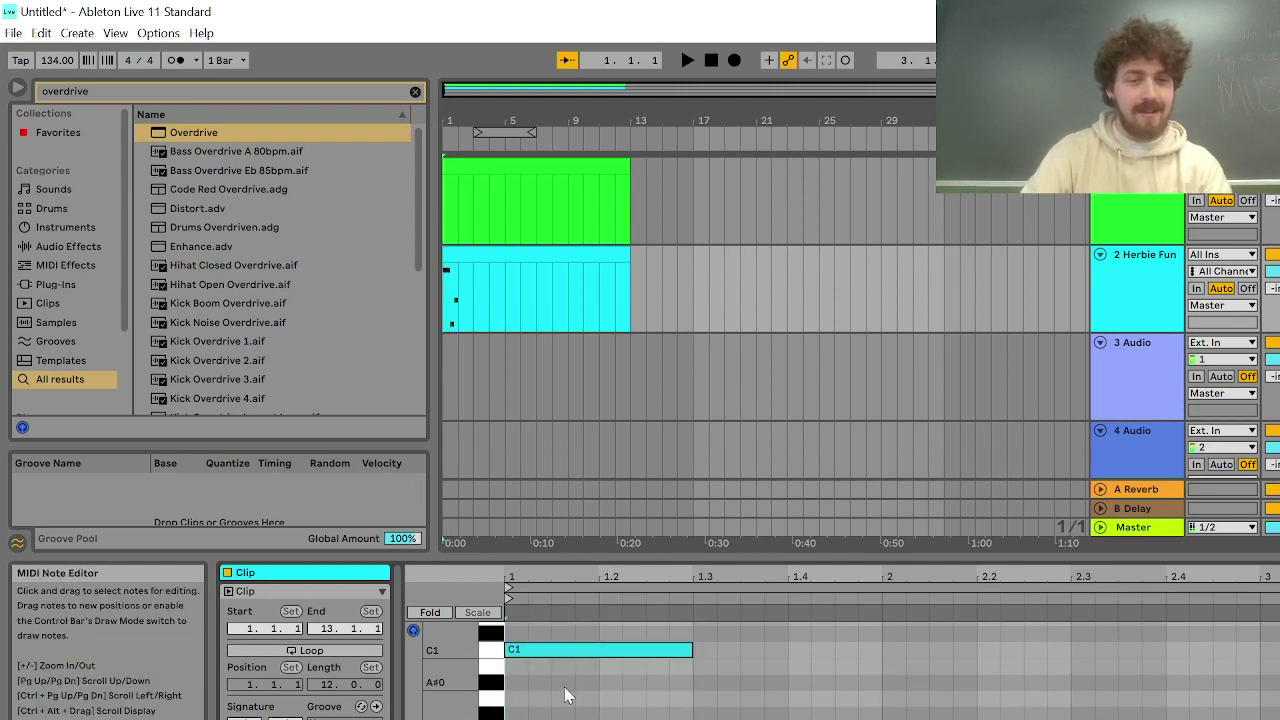
{"action": "left_click", "coordinate": [588, 662]}
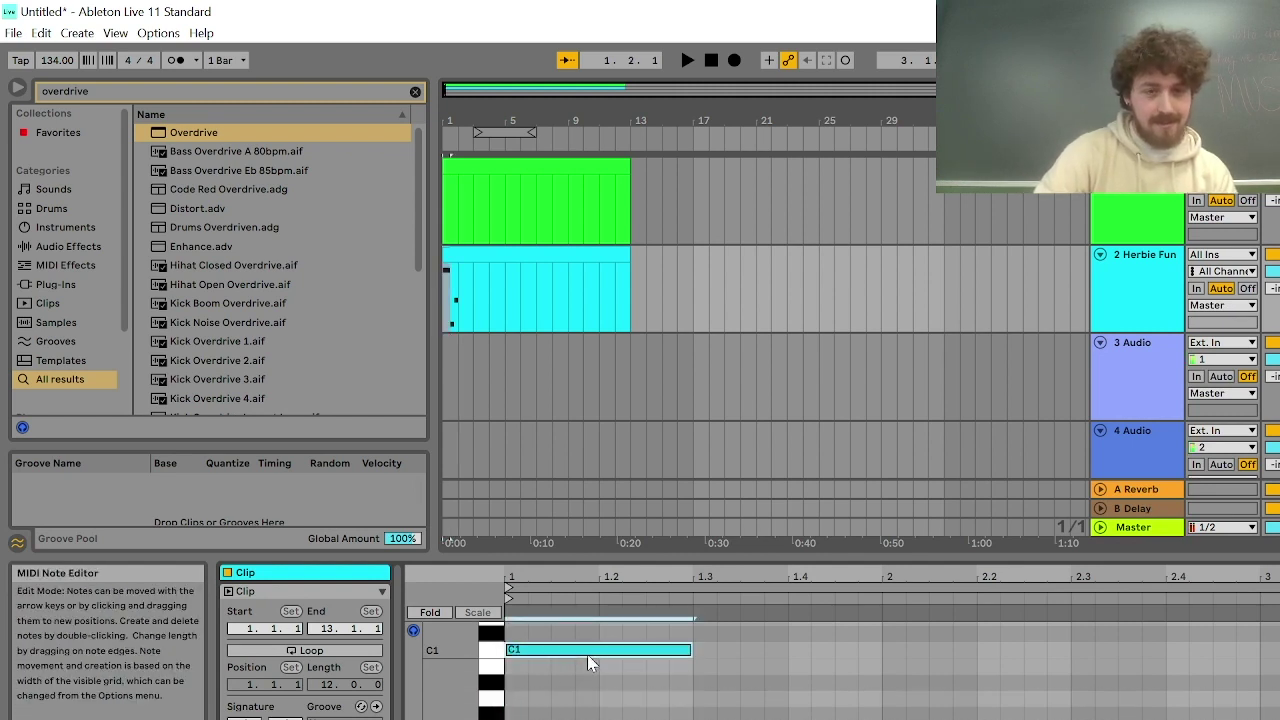
{"action": "key", "text": "shift+Tab"}
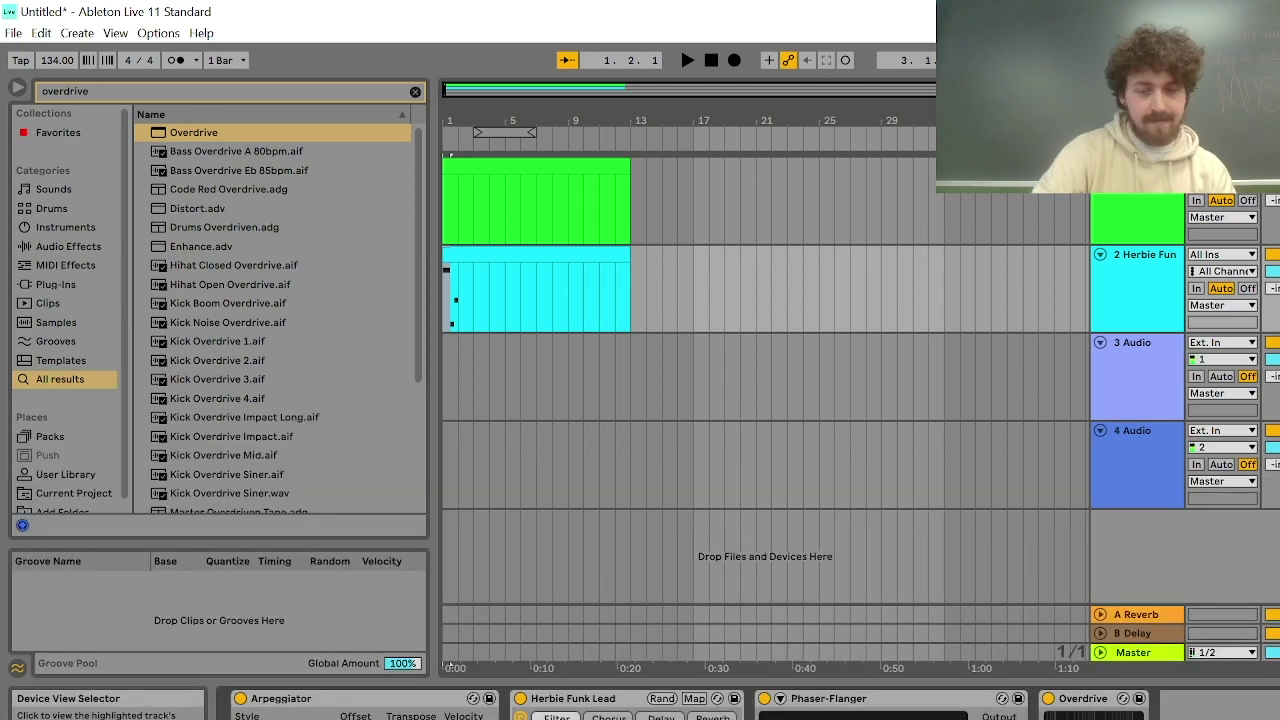
{"action": "key", "text": "space"}
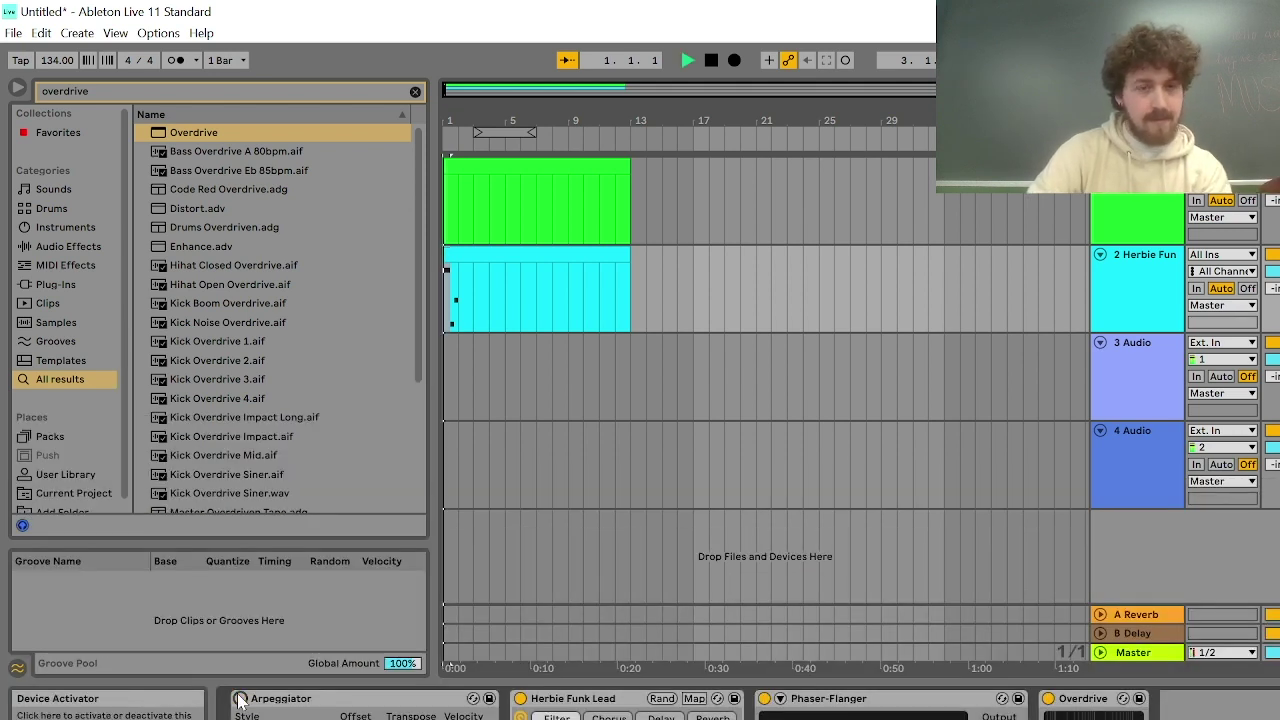
{"action": "key", "text": "space"}
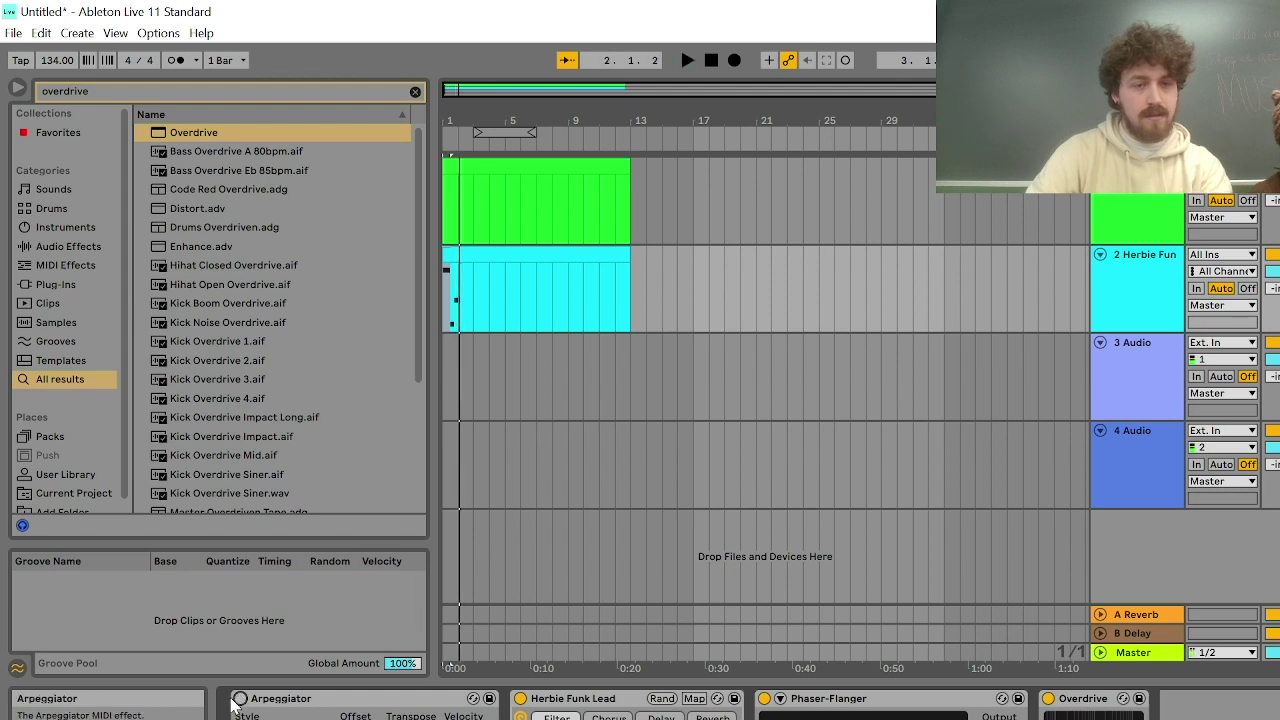
Reposition the G0 note to span 1.4.3 to 2.2 in the second track's clip and audition it repeatedly from the start
{"action": "key", "text": "shift+Tab"}
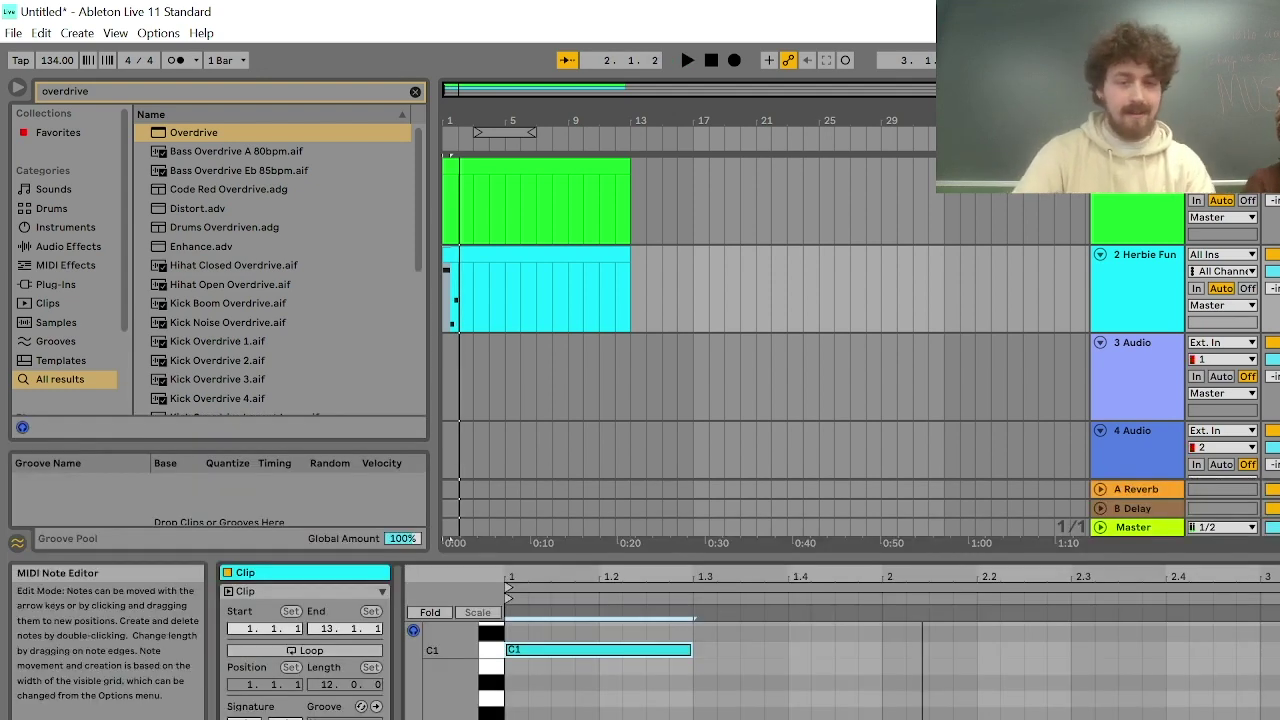
{"action": "left_click_drag", "start_coordinate": [788, 714], "coordinate": [979, 714]}
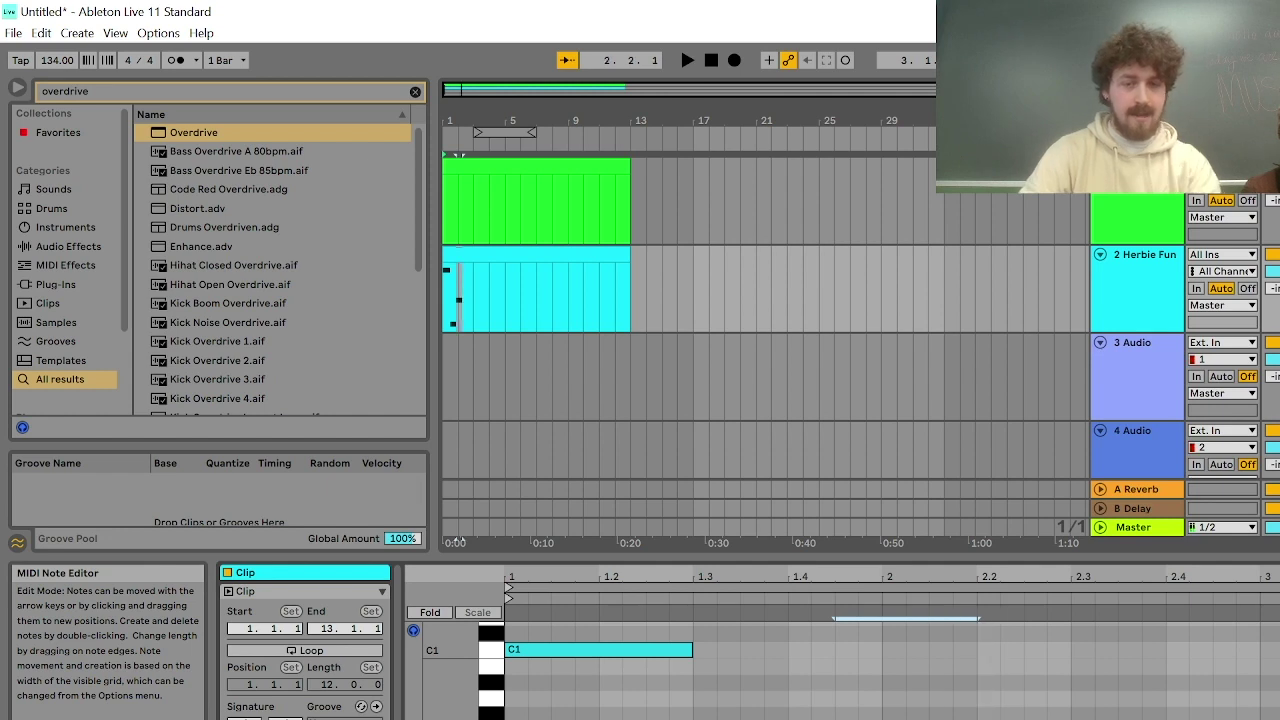
{"action": "key", "text": "space"}
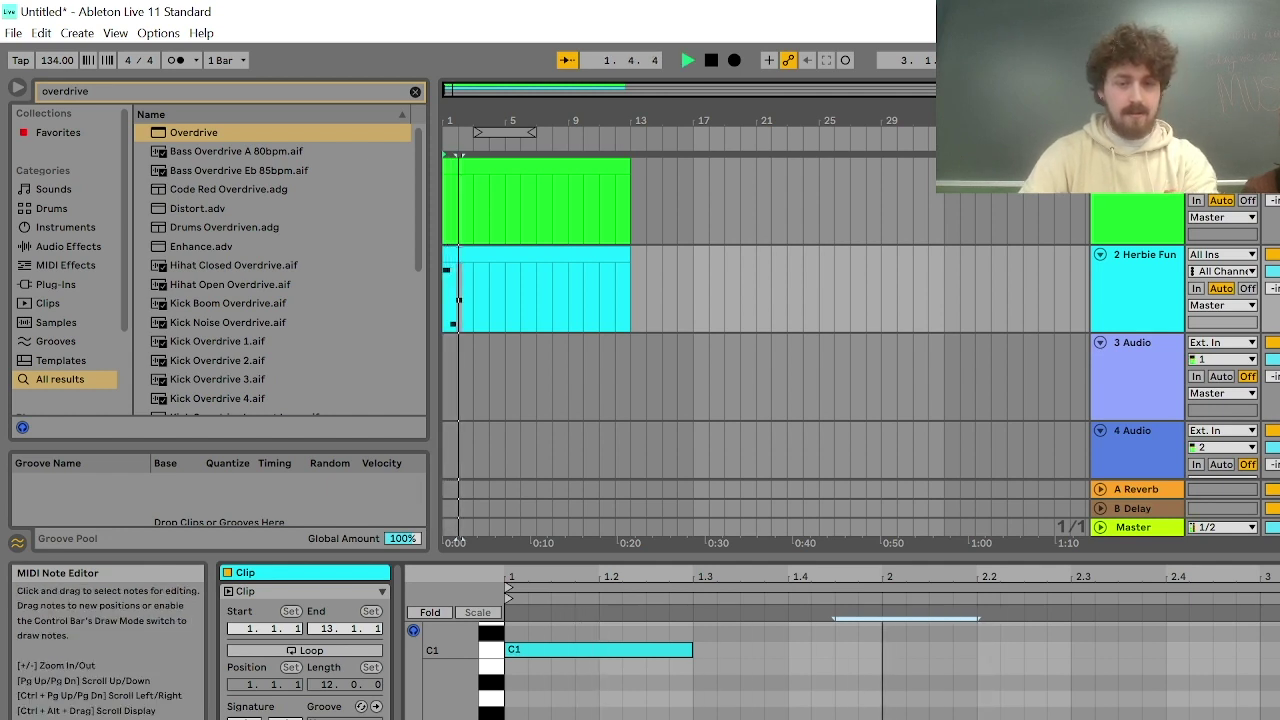
{"action": "key", "text": "space"}
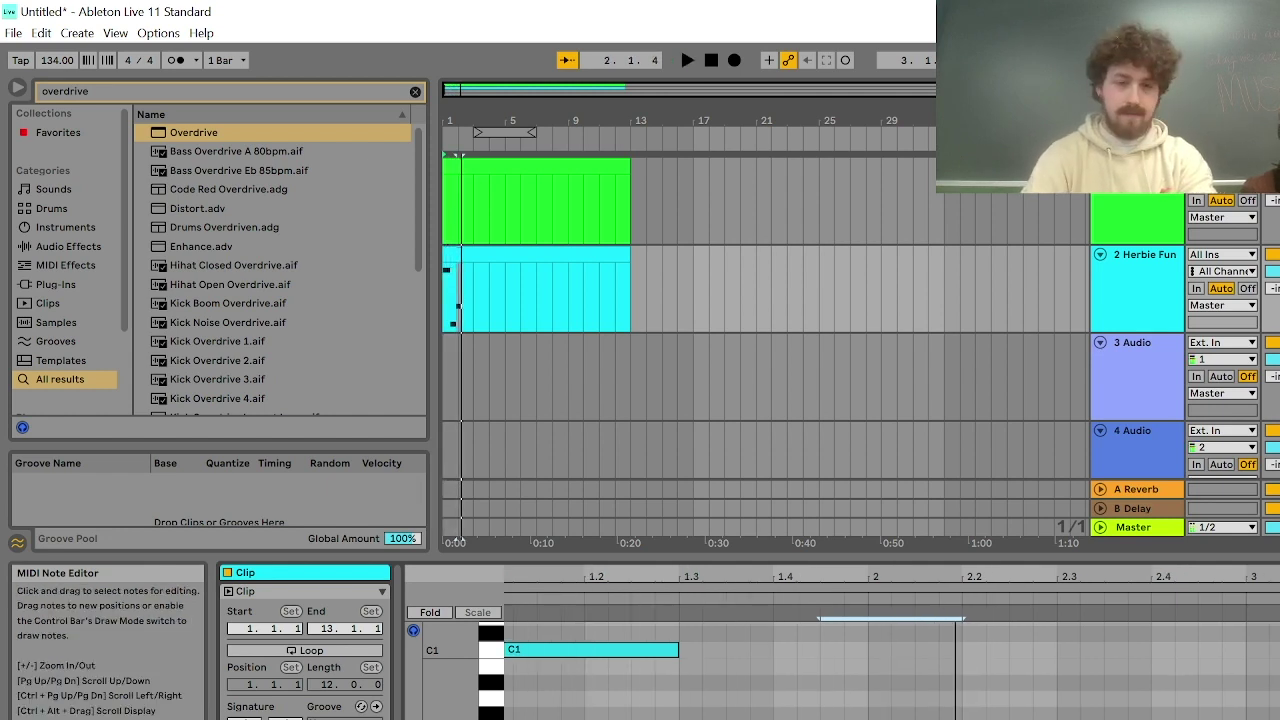
{"action": "key", "text": "space"}
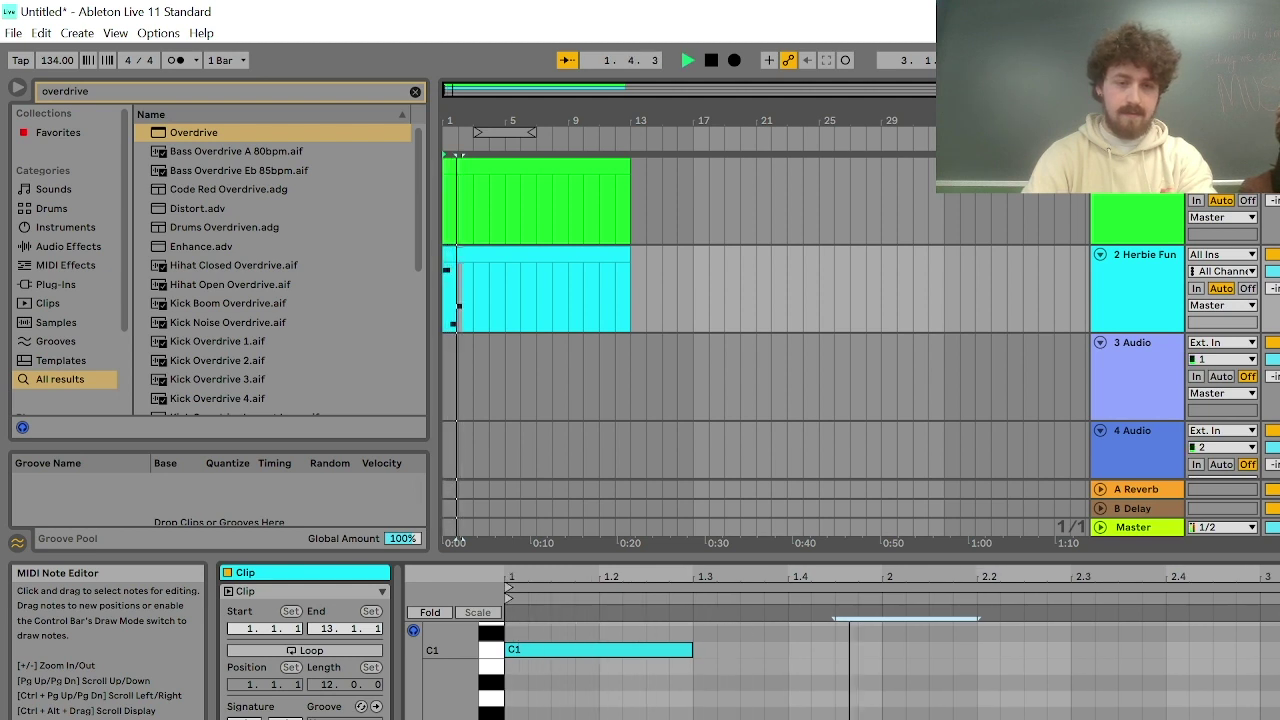
{"action": "key", "text": "space"}
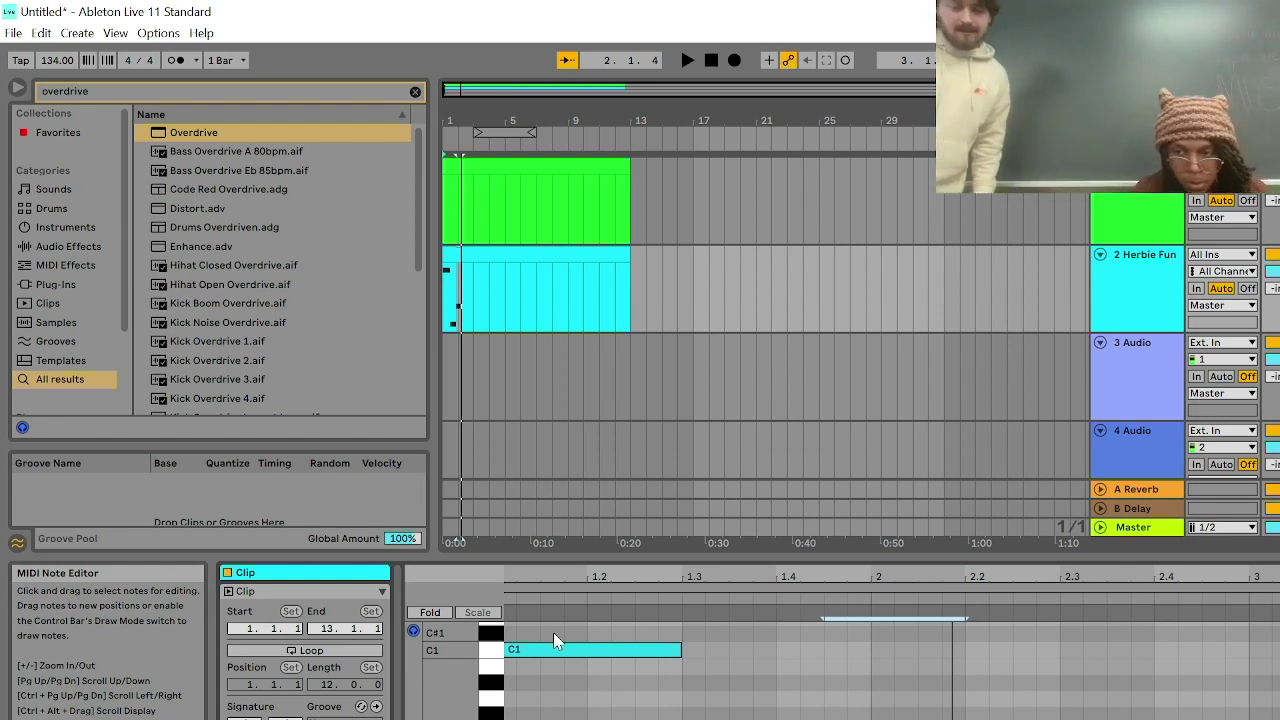
{"action": "key", "text": "space"}
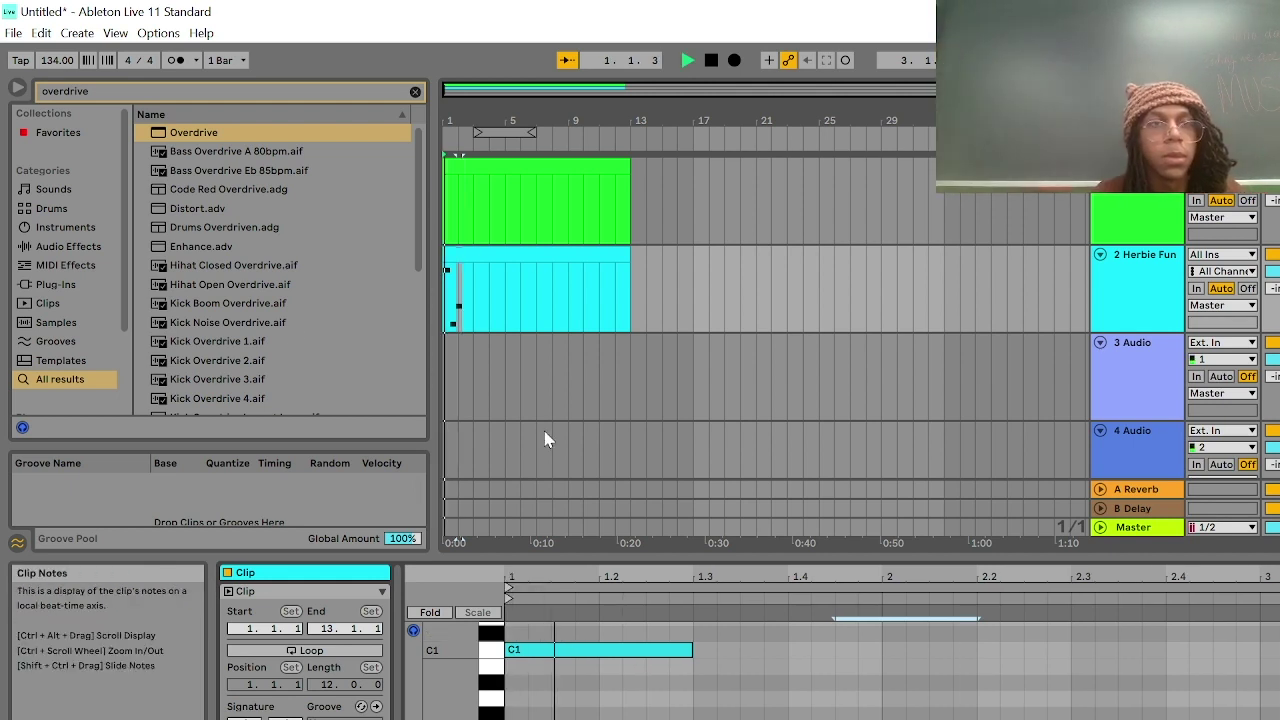
{"action": "key", "text": "space"}
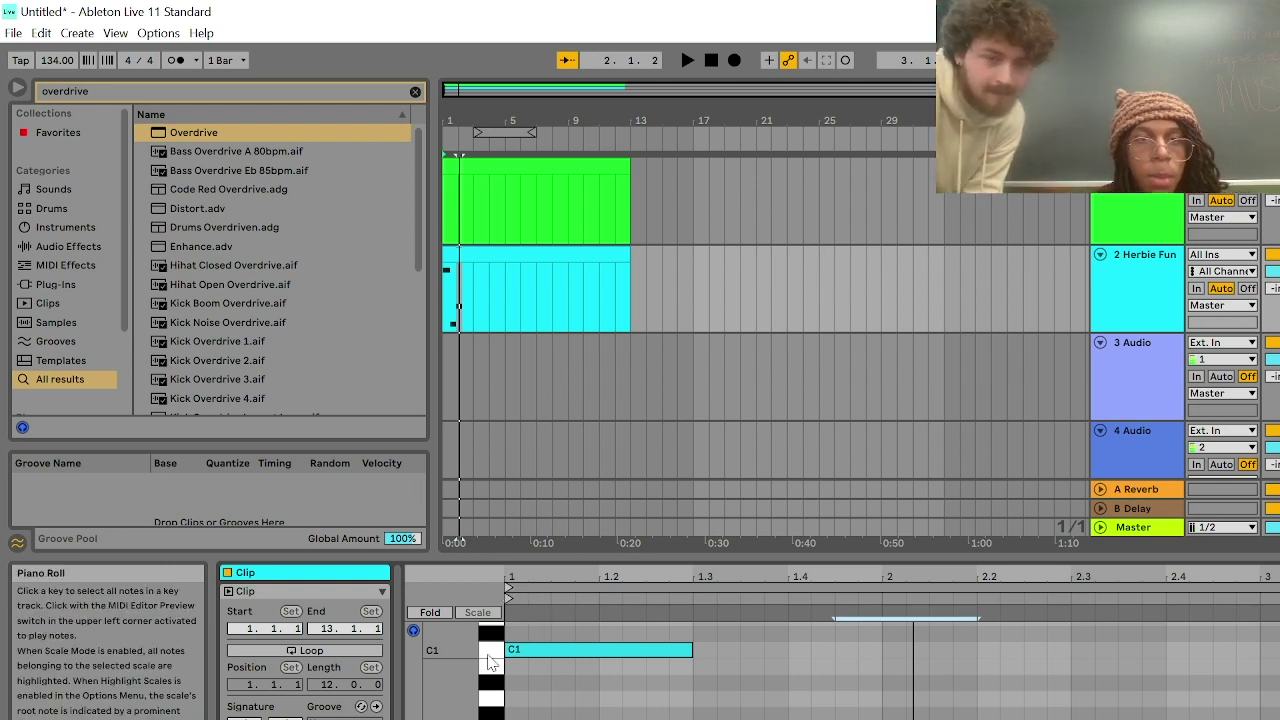
Shorten the G0 note to end at bar 2 and the C1 note to half a beat
{"action": "scroll", "coordinate": [897, 661], "scroll_direction": "down", "scroll_amount": 3}
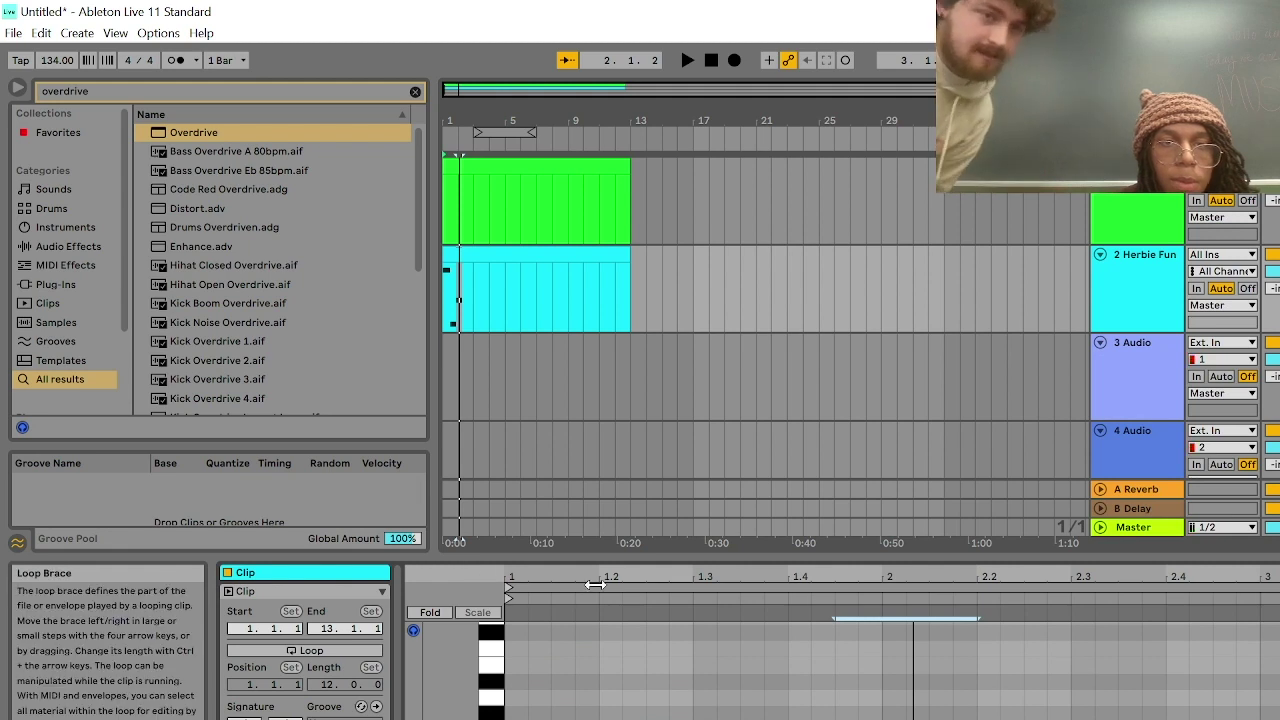
{"action": "scroll", "coordinate": [576, 717], "scroll_direction": "up", "scroll_amount": 3}
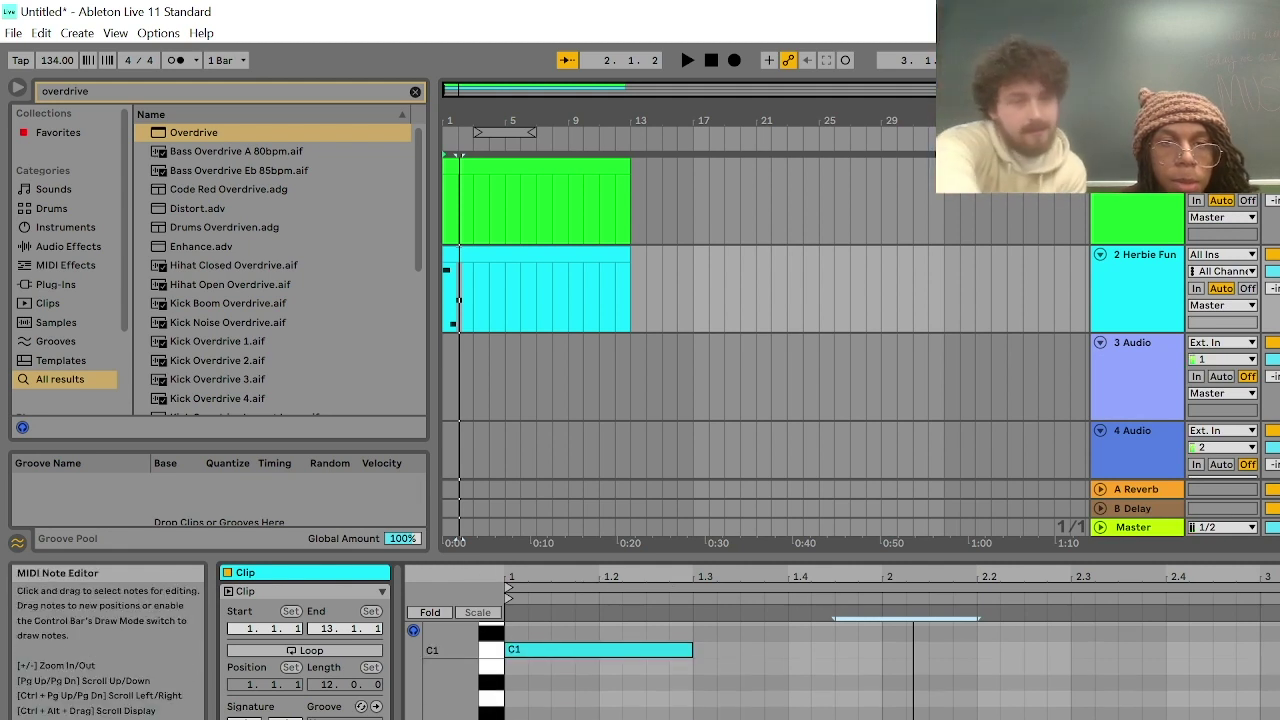
{"action": "scroll", "coordinate": [840, 670], "scroll_direction": "down", "scroll_amount": 2}
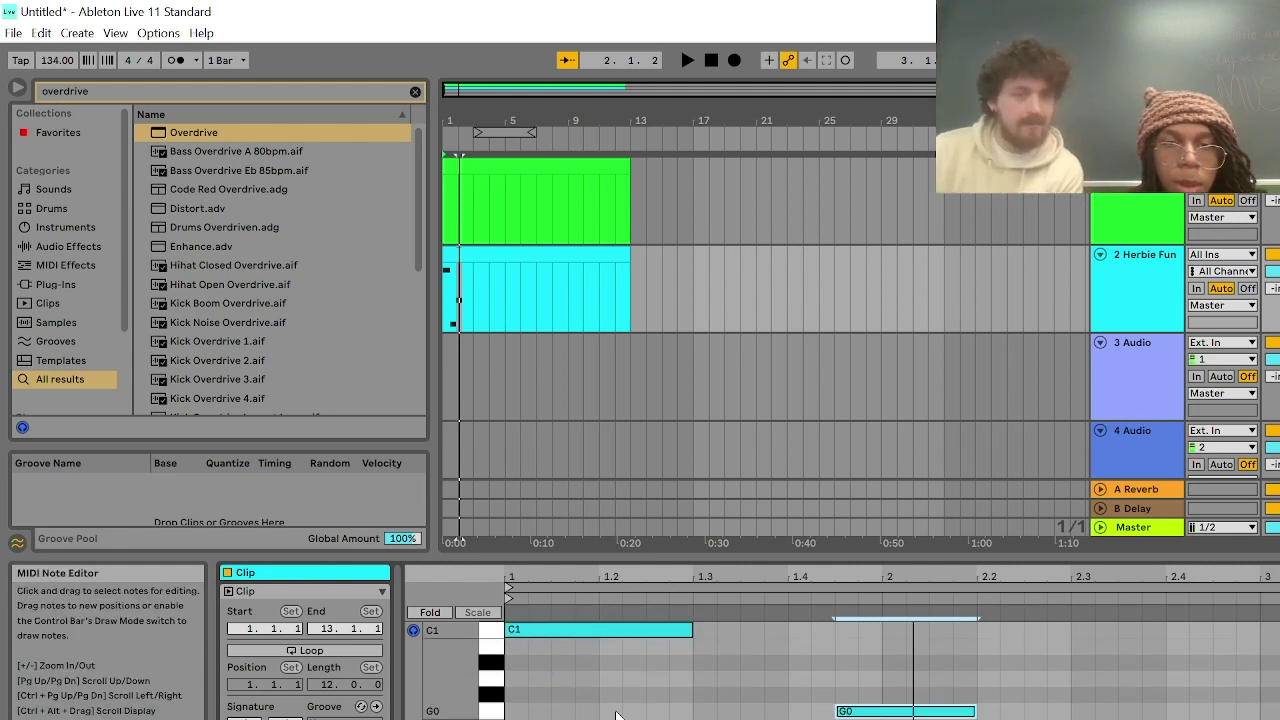
{"action": "scroll", "coordinate": [617, 715], "scroll_direction": "up", "scroll_amount": 2}
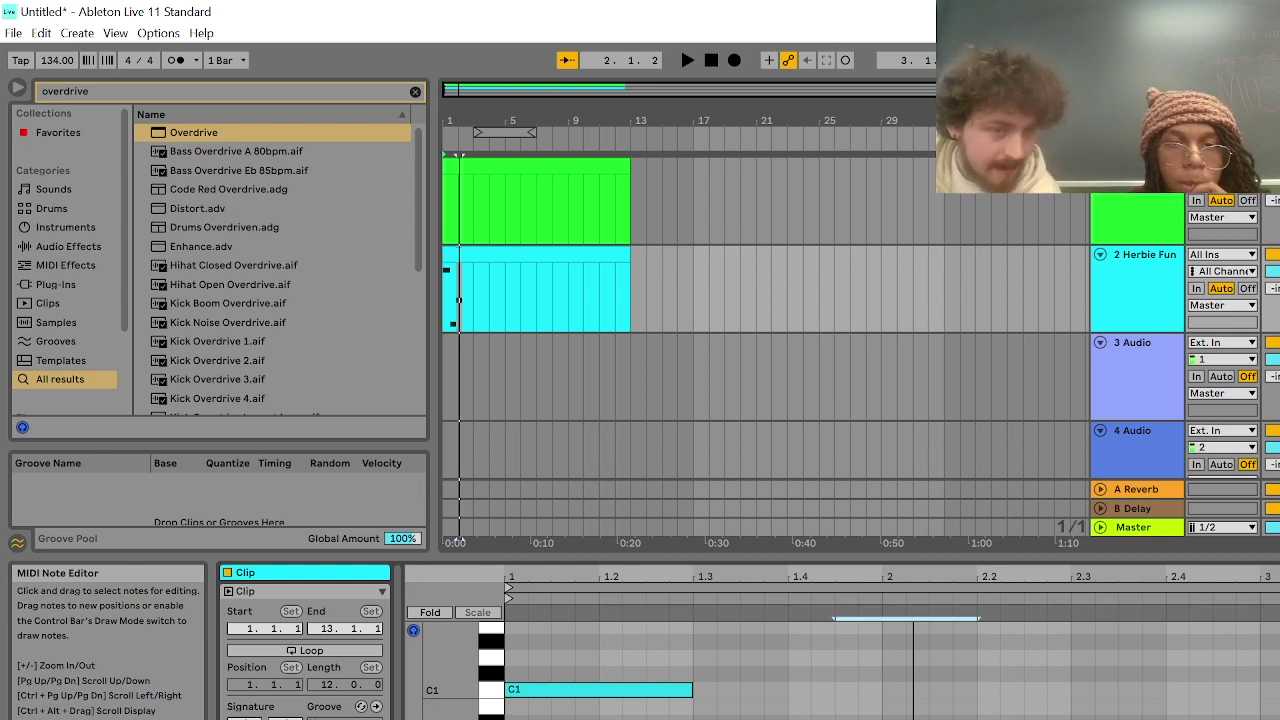
{"action": "scroll", "coordinate": [840, 670], "scroll_direction": "down", "scroll_amount": 2}
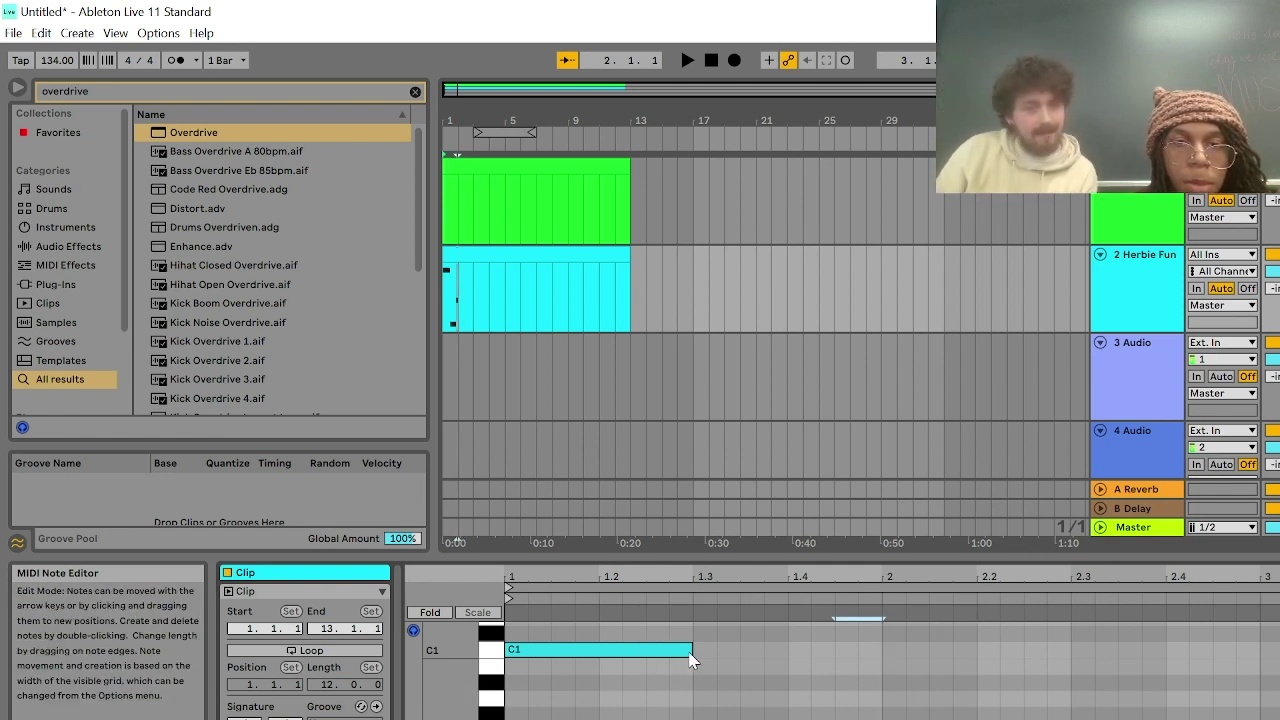
{"action": "left_click_drag", "start_coordinate": [692, 658], "coordinate": [591, 690]}
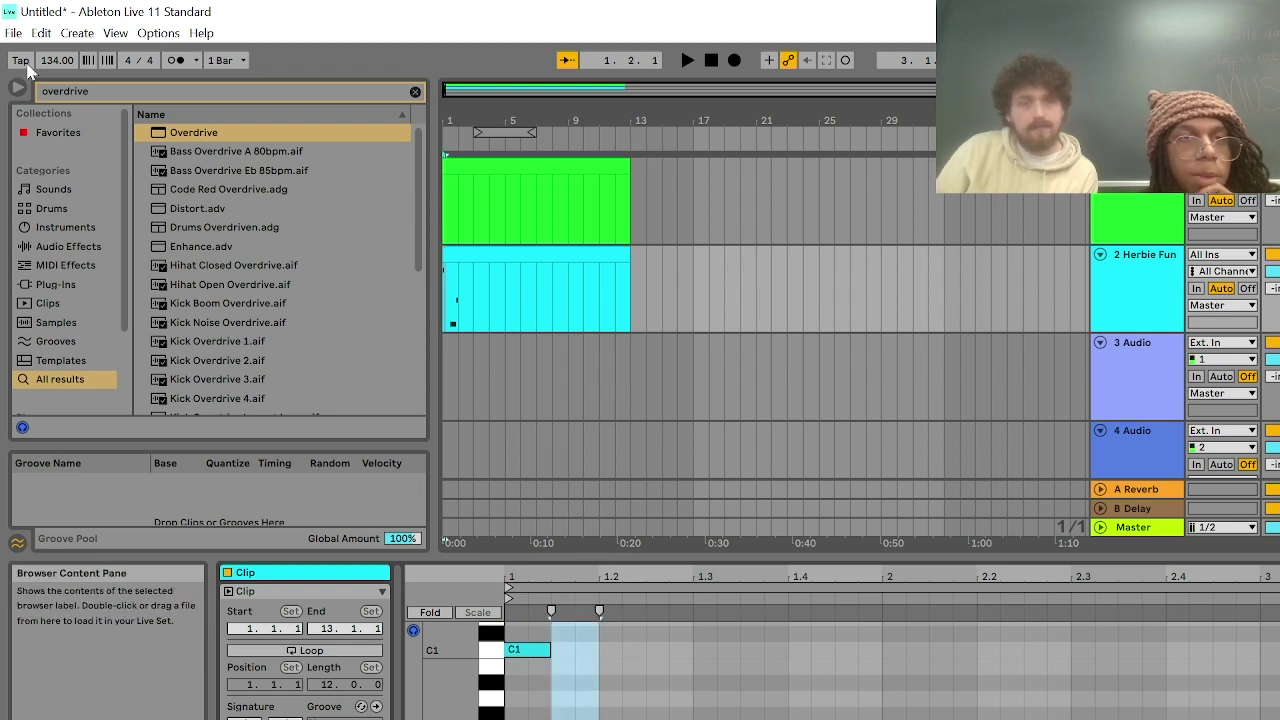
Add a half-beat G#0 note at 1.1.3, directly after the C1 note, and play it back
{"action": "left_click_drag", "start_coordinate": [559, 687], "coordinate": [603, 690]}
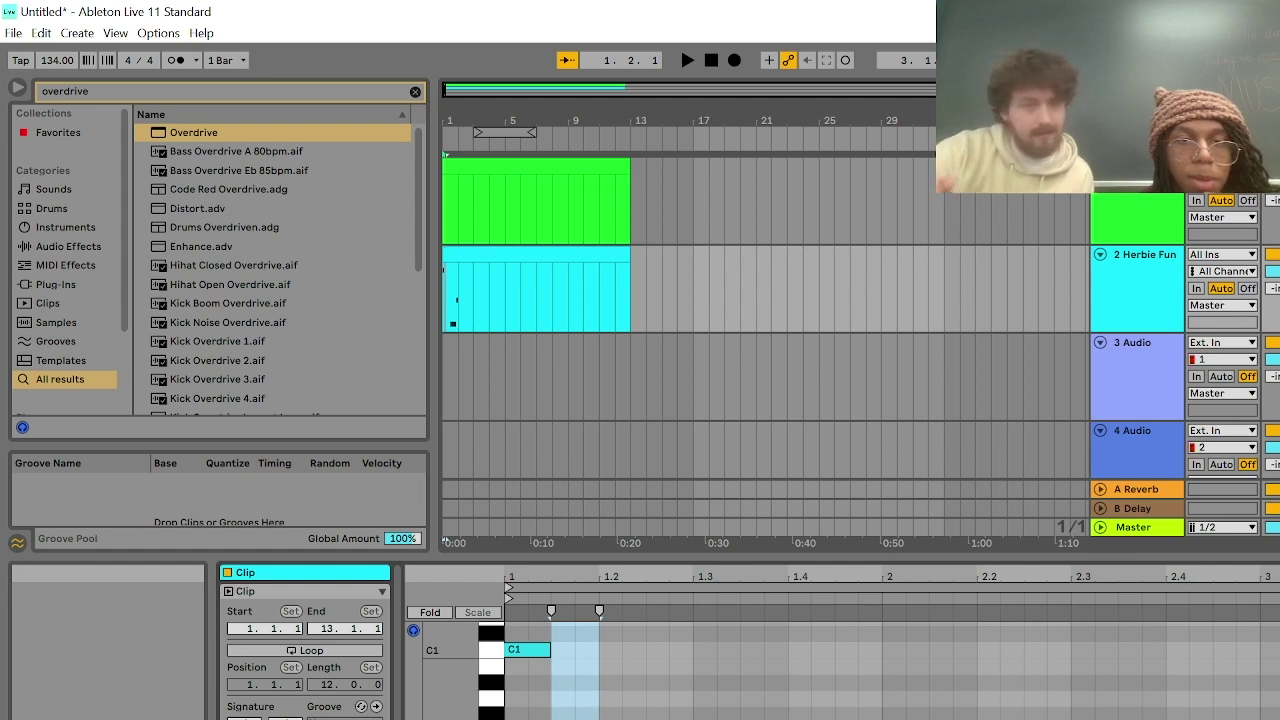
{"action": "left_click", "coordinate": [575, 690]}
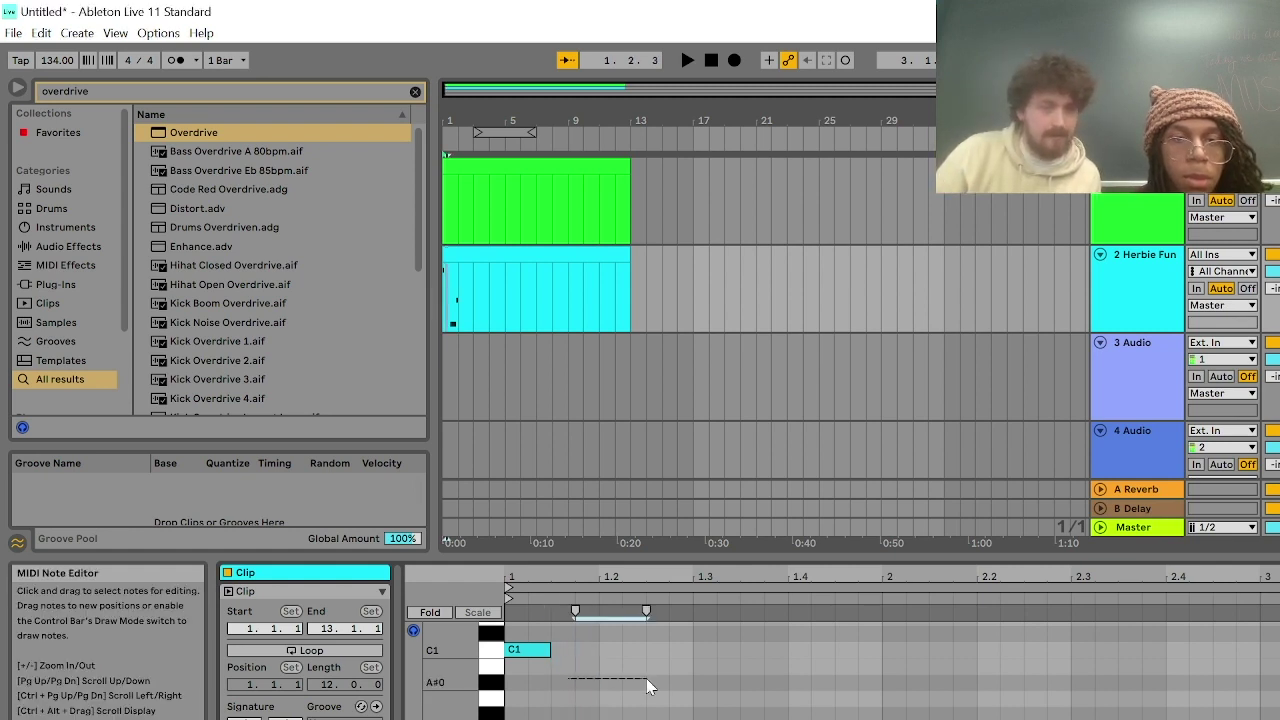
{"action": "left_click", "coordinate": [573, 689]}
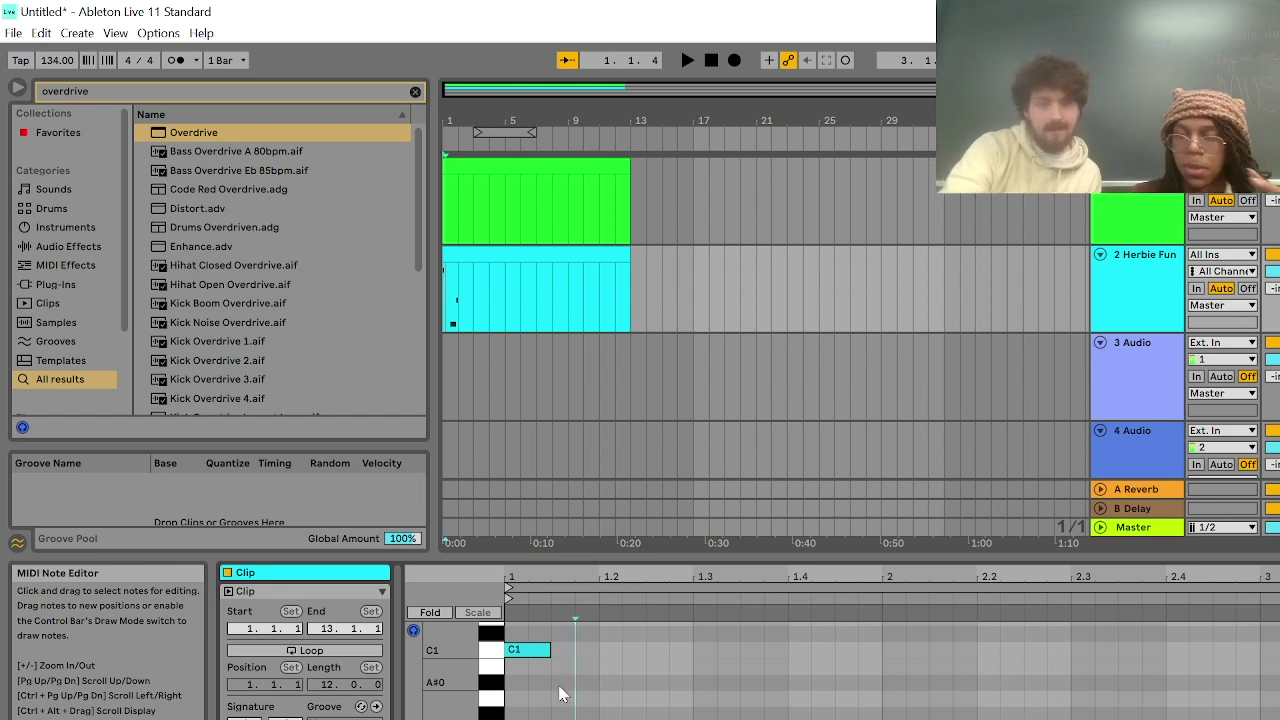
{"action": "double_click", "coordinate": [563, 684]}
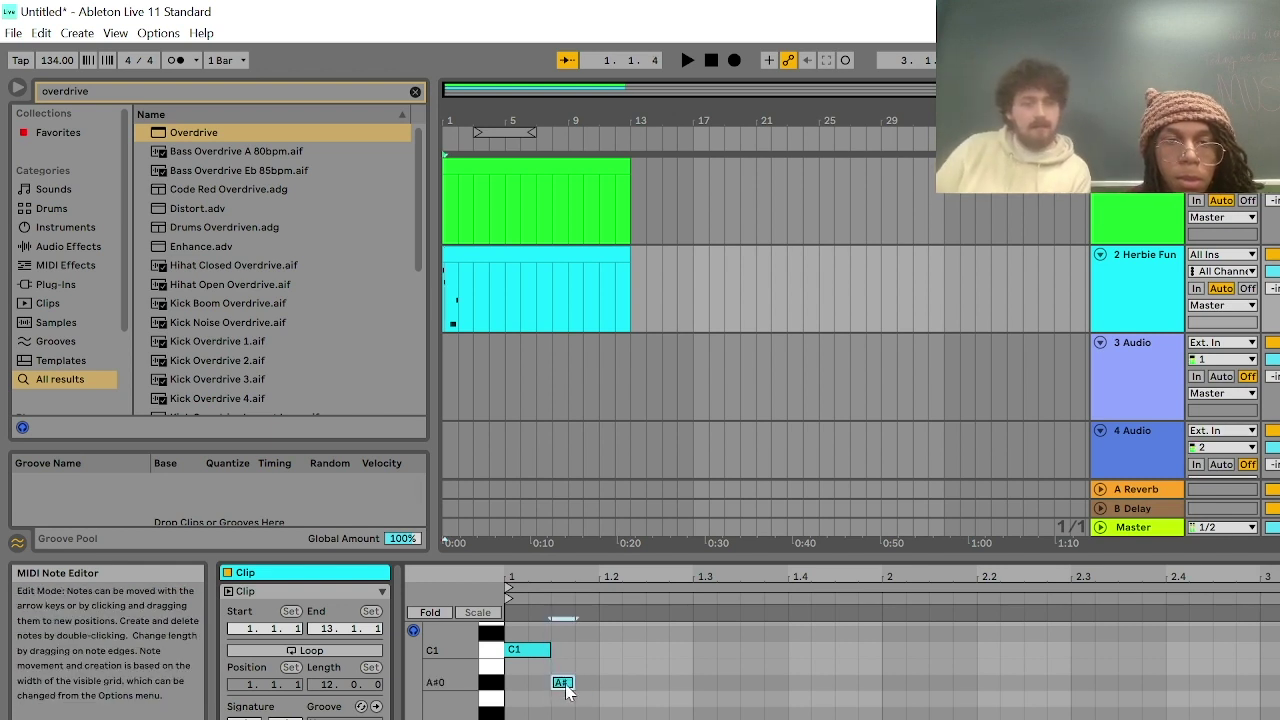
{"action": "left_click_drag", "start_coordinate": [572, 684], "coordinate": [575, 715]}
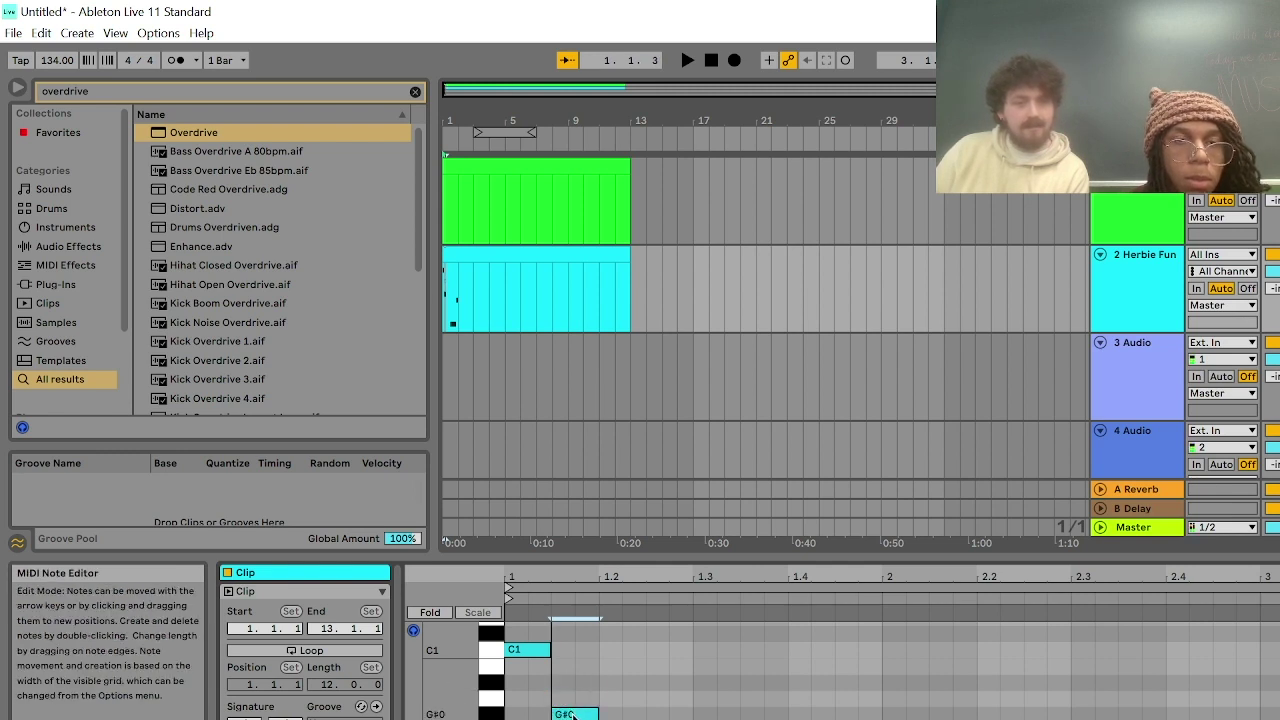
{"action": "key", "text": "space"}
{"action": "key", "text": "space"}
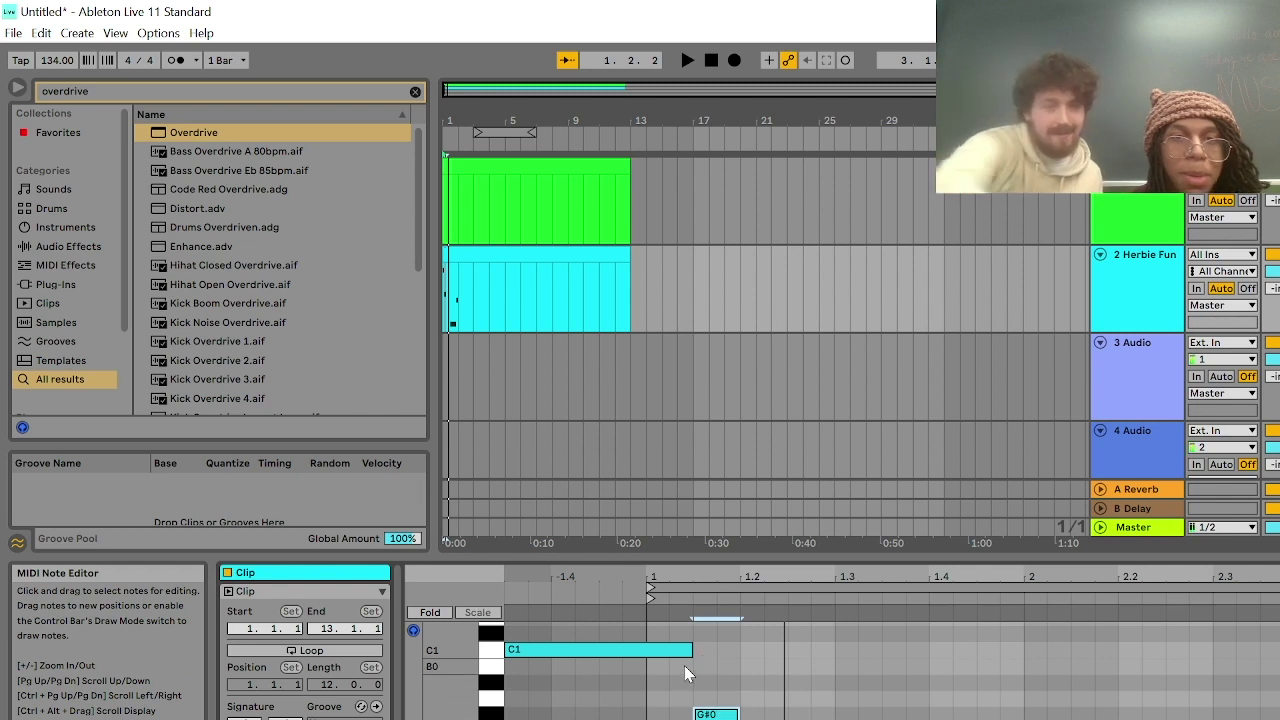
Move the C1 note to start at 1.1, trim it to half a beat, and play it back
{"action": "left_click_drag", "start_coordinate": [562, 653], "coordinate": [708, 660]}
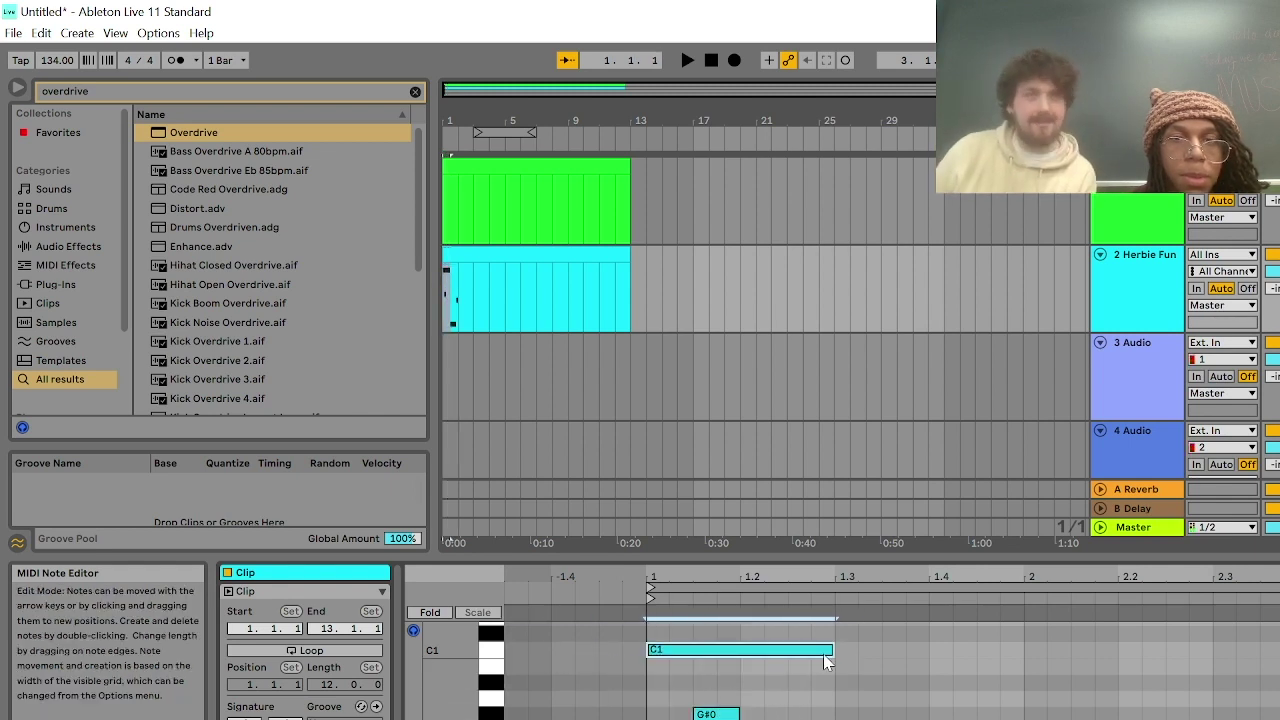
{"action": "left_click_drag", "start_coordinate": [833, 650], "coordinate": [690, 650]}
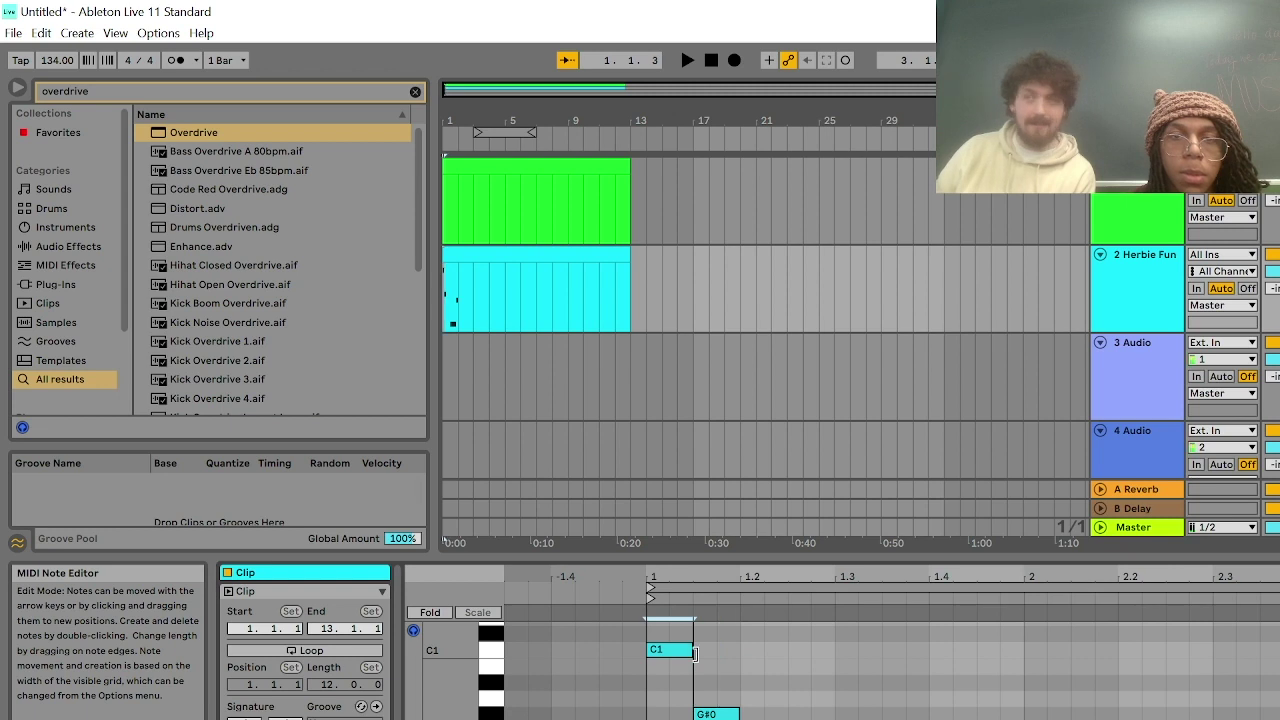
{"action": "key", "text": "space"}
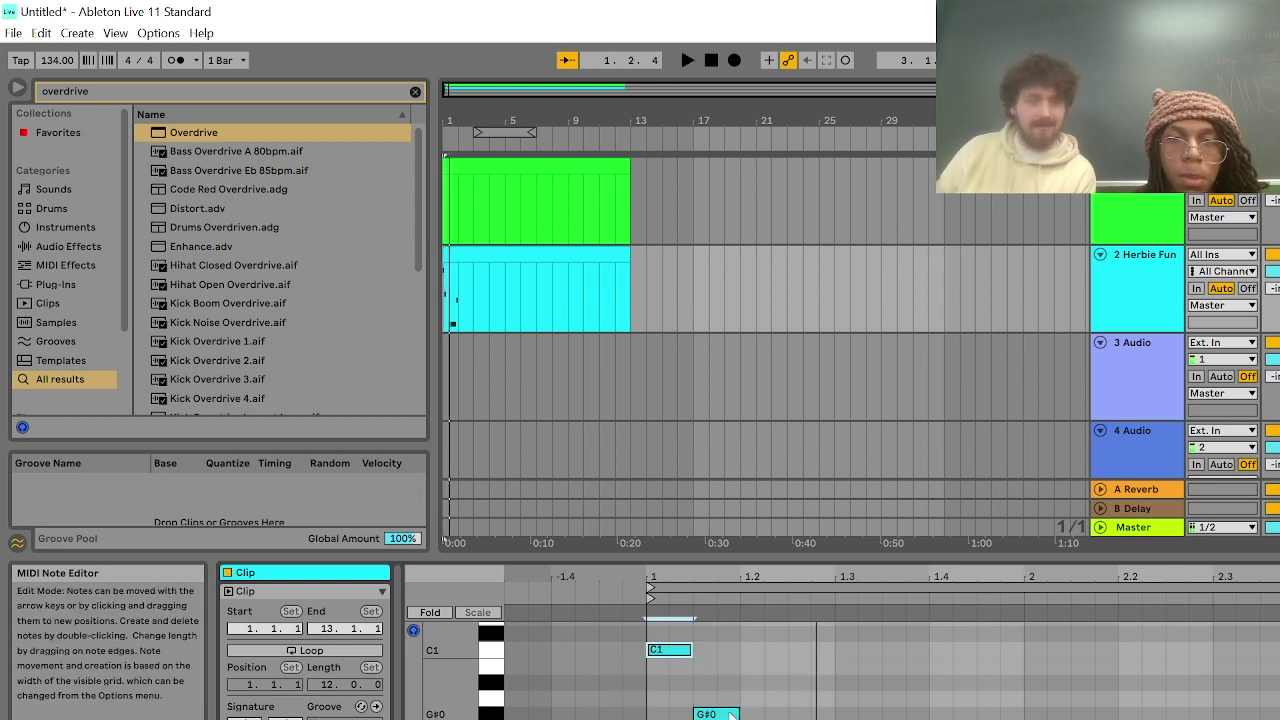
Paste another half-beat G#0 note at 1.2.3 and play the phrase from the start
{"action": "left_click_drag", "start_coordinate": [906, 716], "coordinate": [815, 717]}
{"action": "left_click", "coordinate": [798, 717]}
{"action": "key", "text": "ctrl+v"}
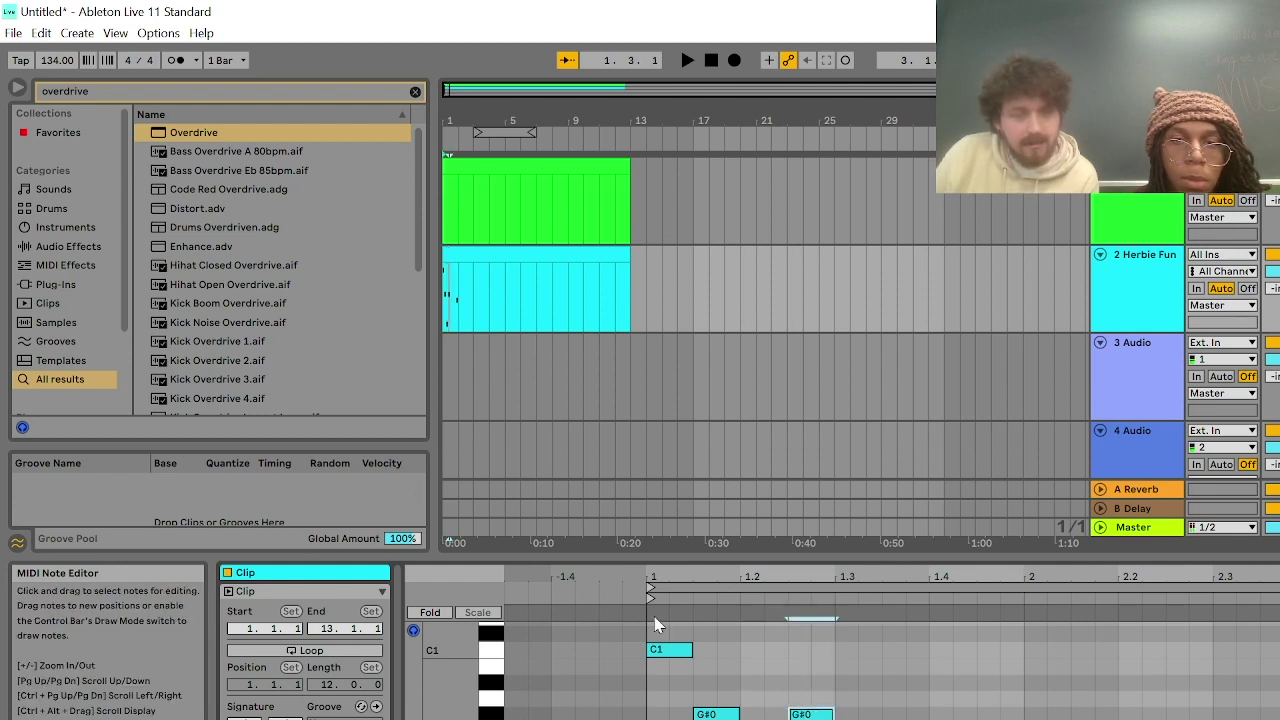
{"action": "key", "text": "space"}
{"action": "key", "text": "space"}
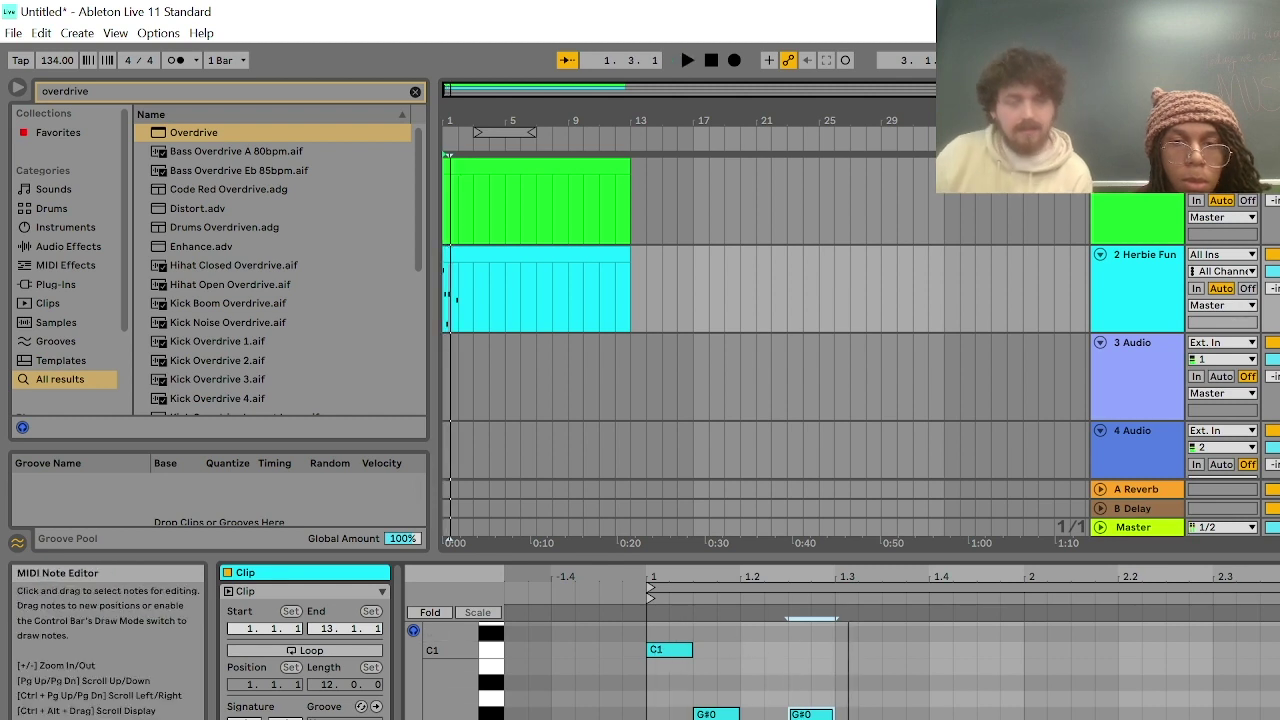
Review the clip's first-bar notes up close and play the phrase from the start again
{"action": "scroll", "coordinate": [840, 712], "scroll_direction": "down", "scroll_amount": 3}
{"action": "scroll", "coordinate": [848, 714], "scroll_direction": "up", "scroll_amount": 2}
{"action": "scroll", "coordinate": [848, 700], "scroll_direction": "up", "scroll_amount": 1}
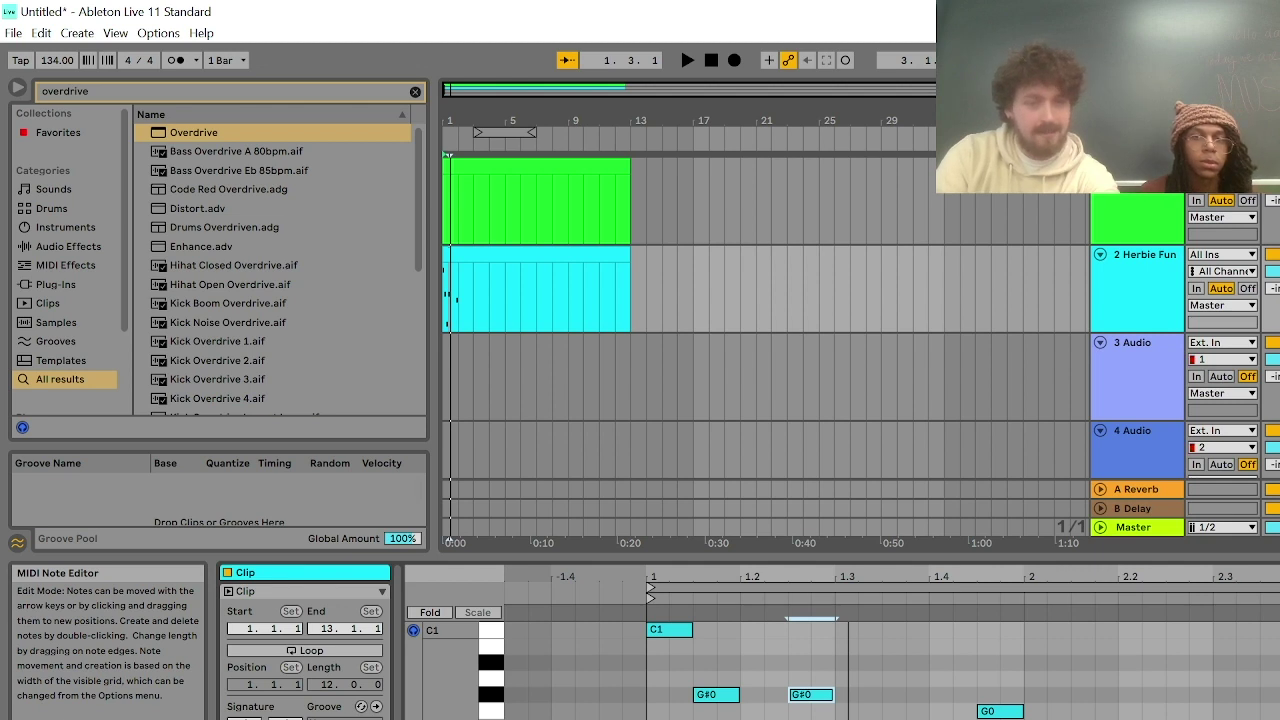
{"action": "scroll", "coordinate": [754, 670], "scroll_direction": "up", "scroll_amount": 2}
{"action": "left_click", "coordinate": [754, 670]}
{"action": "key", "text": "space"}
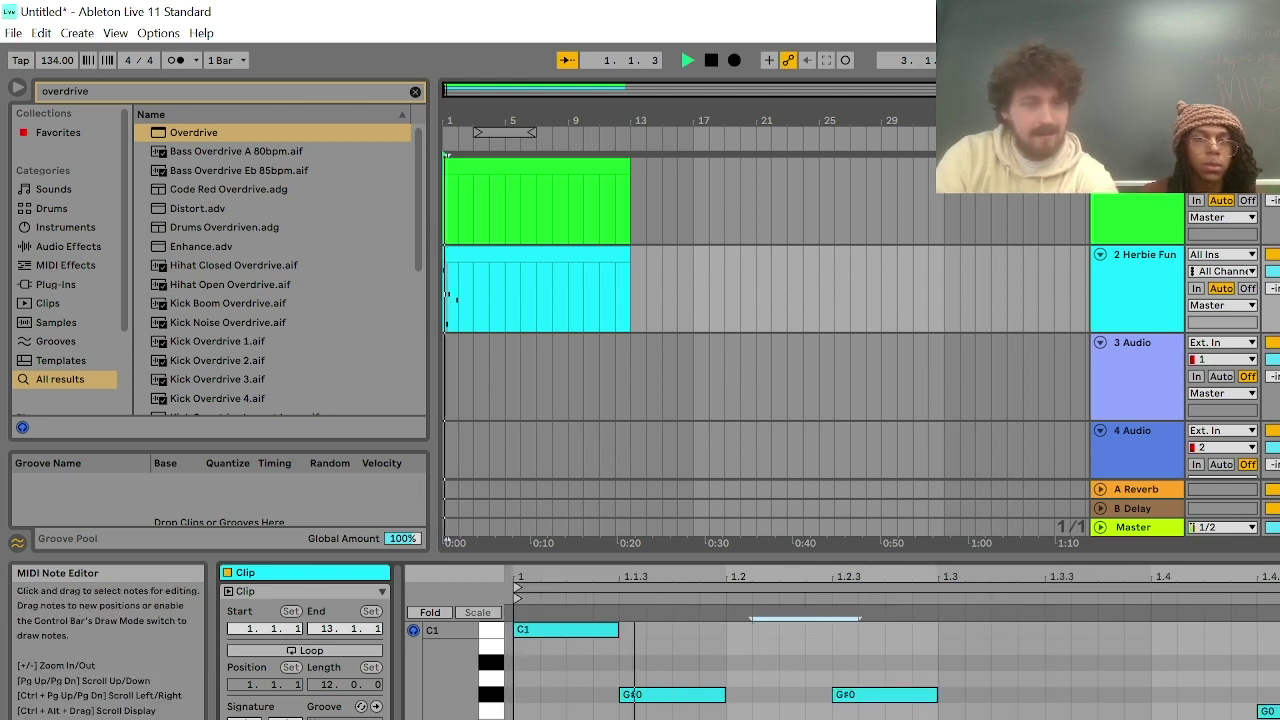
Move the second G#0 note to start at 1.3 and play the phrase back
{"action": "key", "text": "space"}
{"action": "key", "text": "space"}
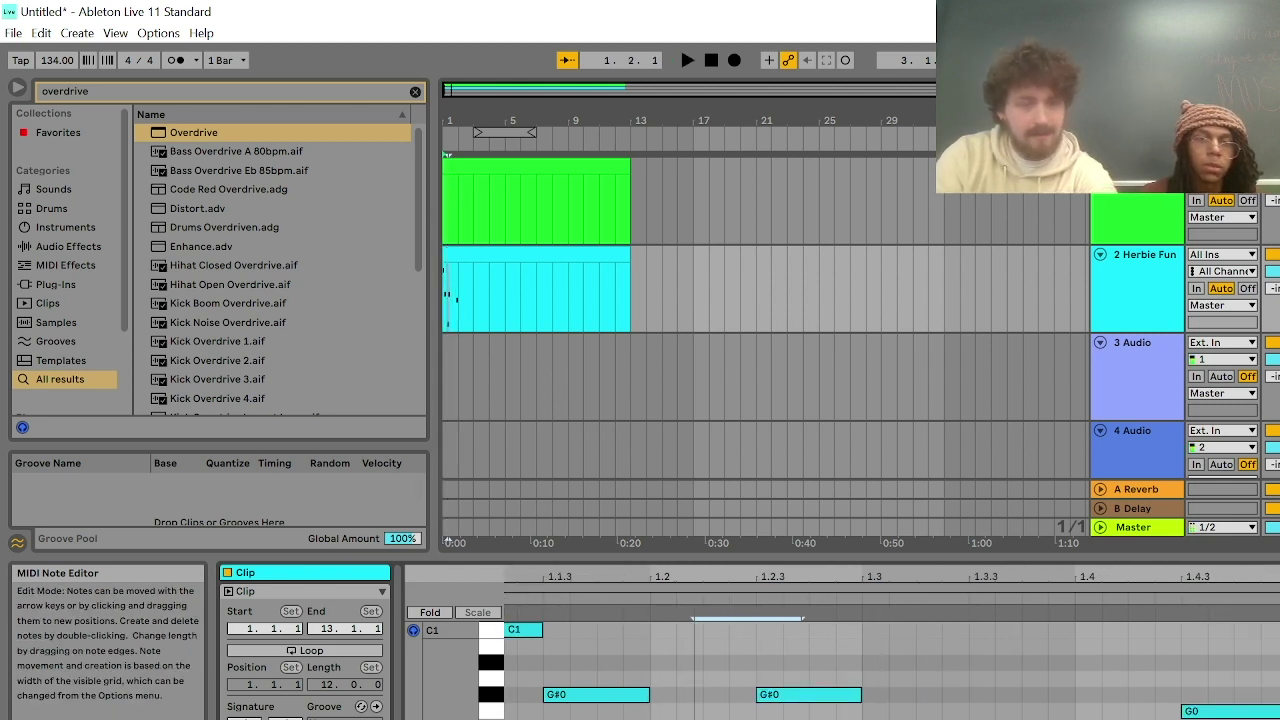
{"action": "key", "text": "space"}
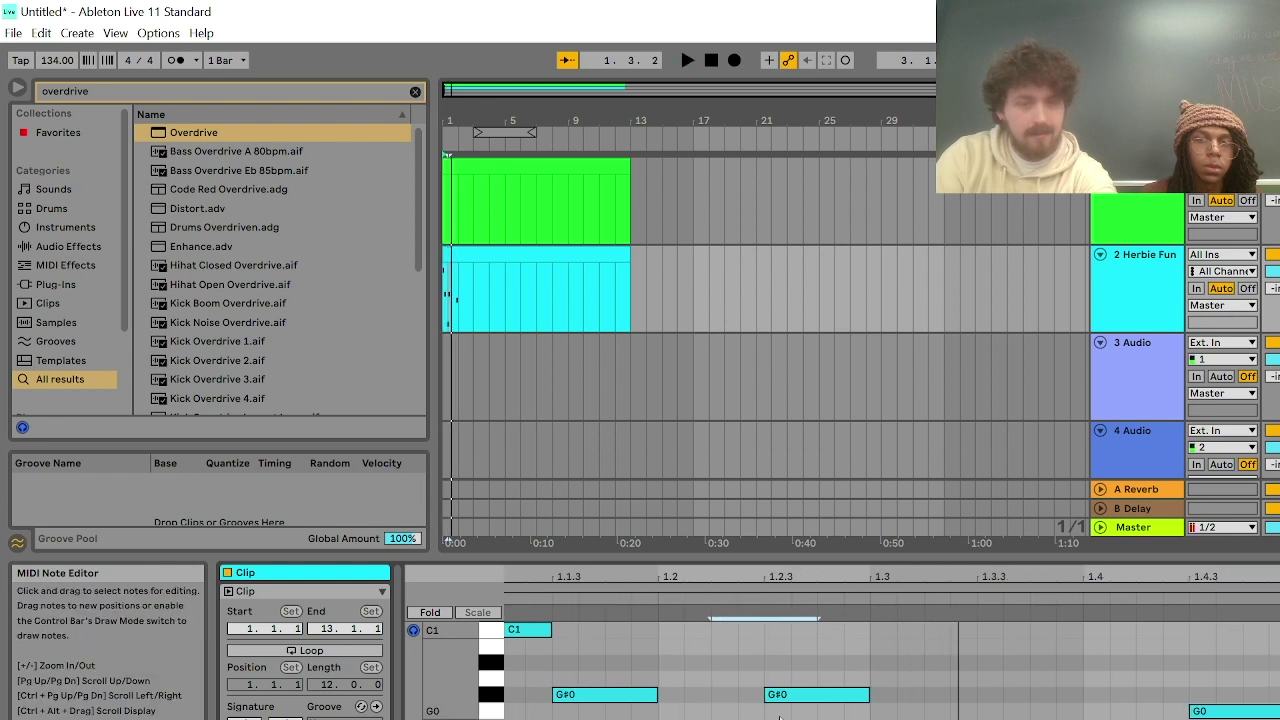
{"action": "left_click_drag", "start_coordinate": [786, 697], "coordinate": [902, 706]}
{"action": "key", "text": "space"}
{"action": "key", "text": "space"}
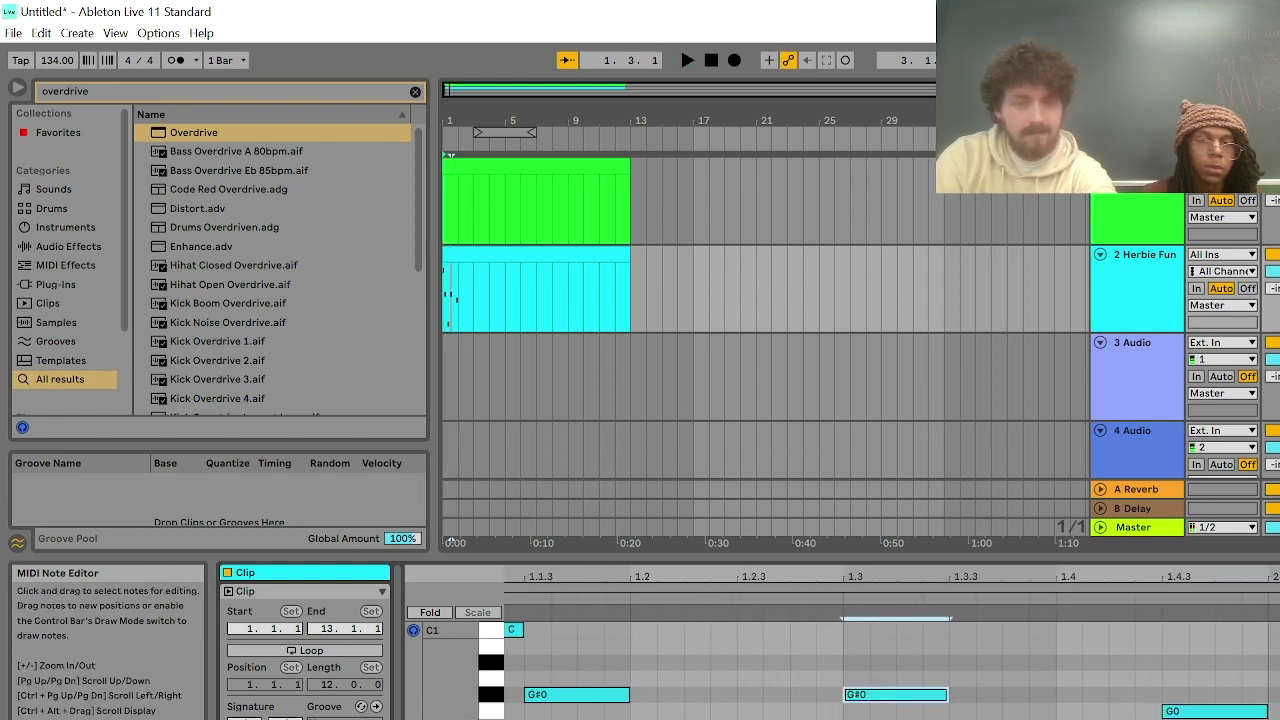
Move the G0 note to start at 1.3.3, directly after the second G#0 note, and play the phrase back
{"action": "key", "text": "space"}
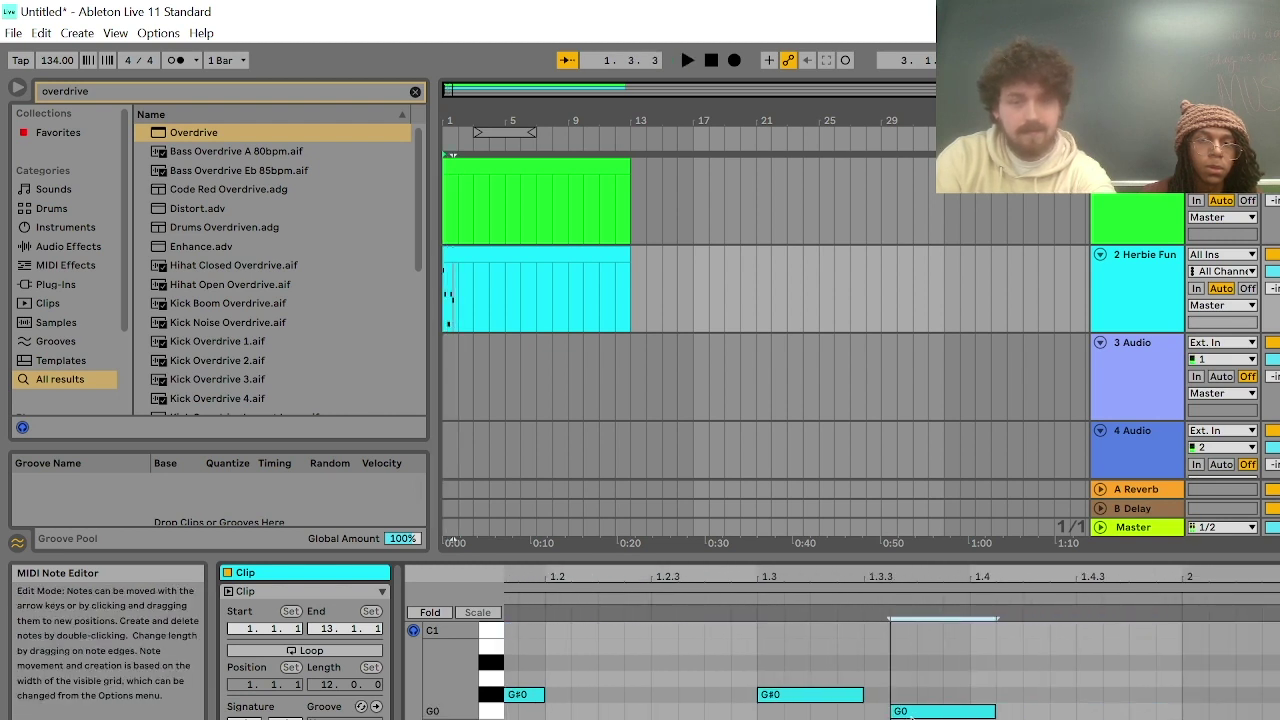
{"action": "key", "text": "space"}
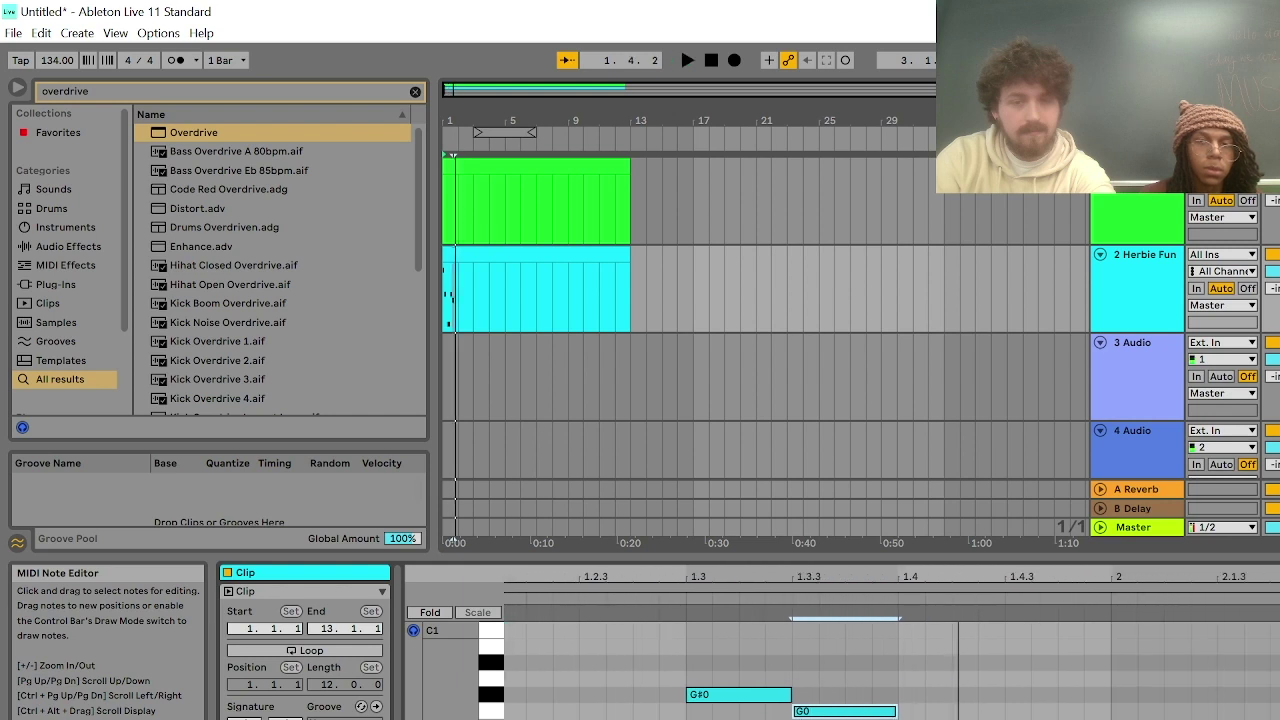
{"action": "key", "text": "space"}
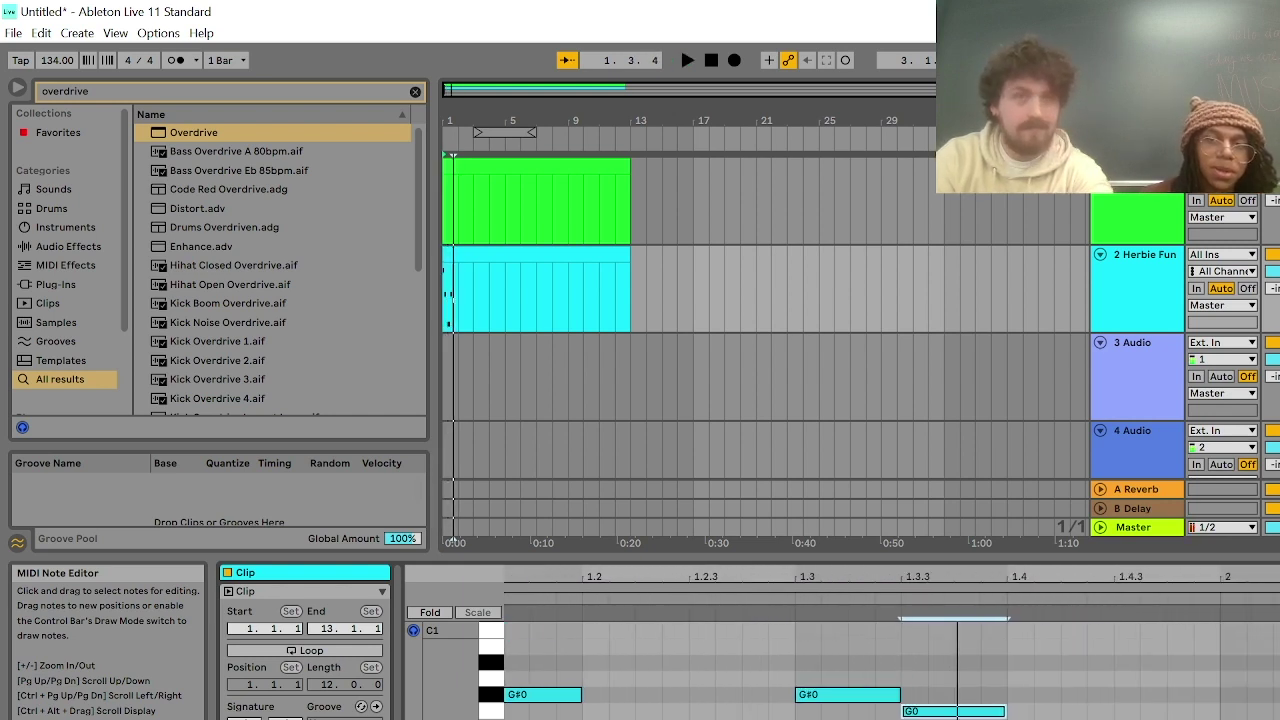
{"action": "key", "text": "space"}
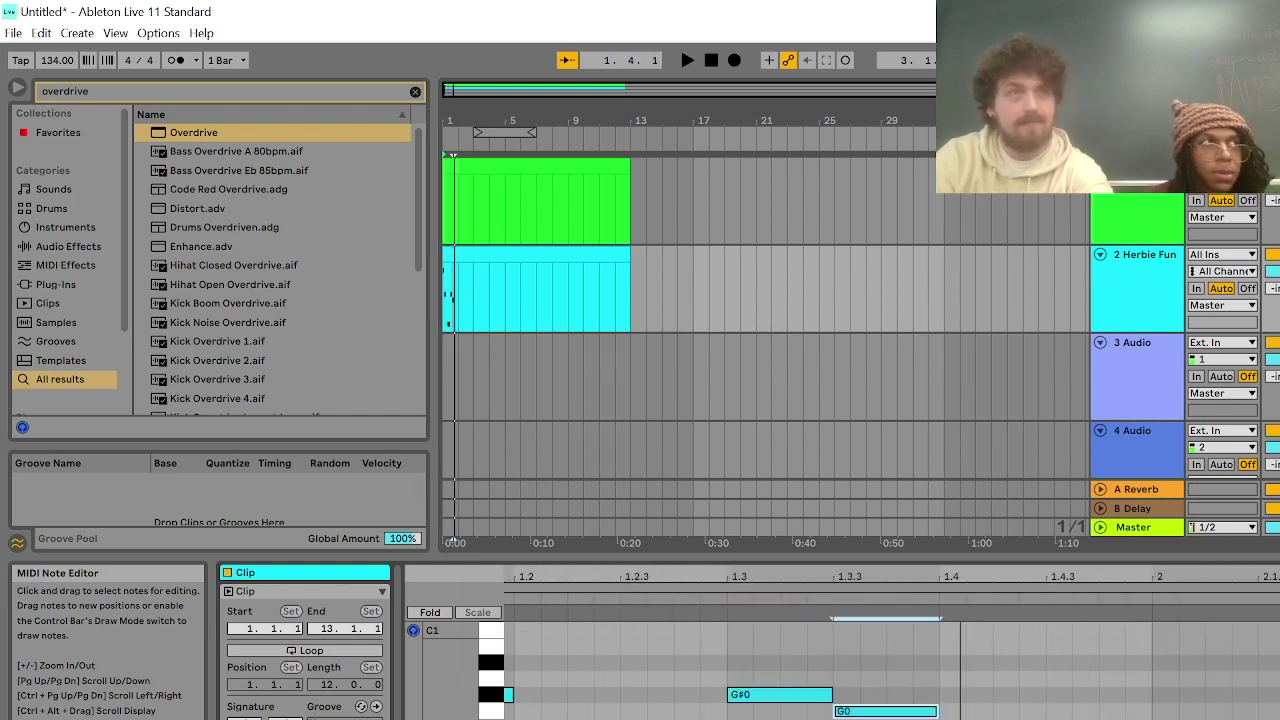
Paste a copy of the bass phrase after the G0 note, shift it to start at 1.4.3, and play it back
{"action": "key", "text": "space"}
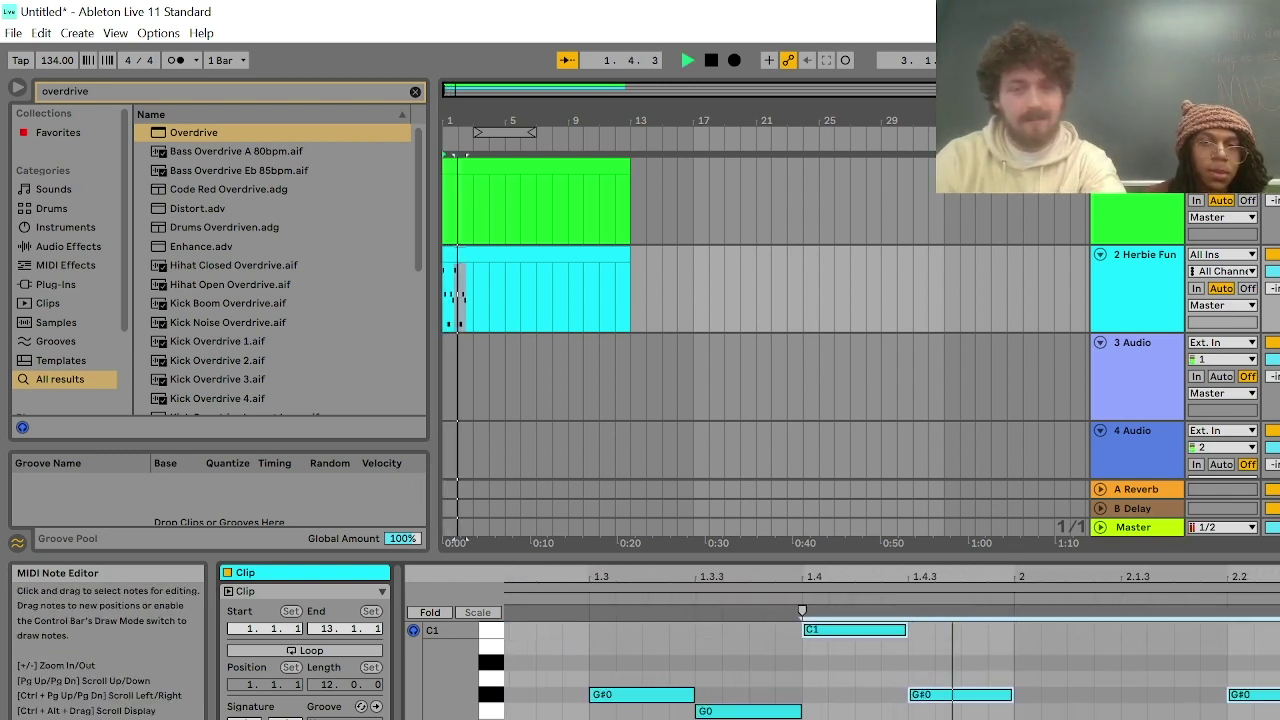
{"action": "key", "text": "space"}
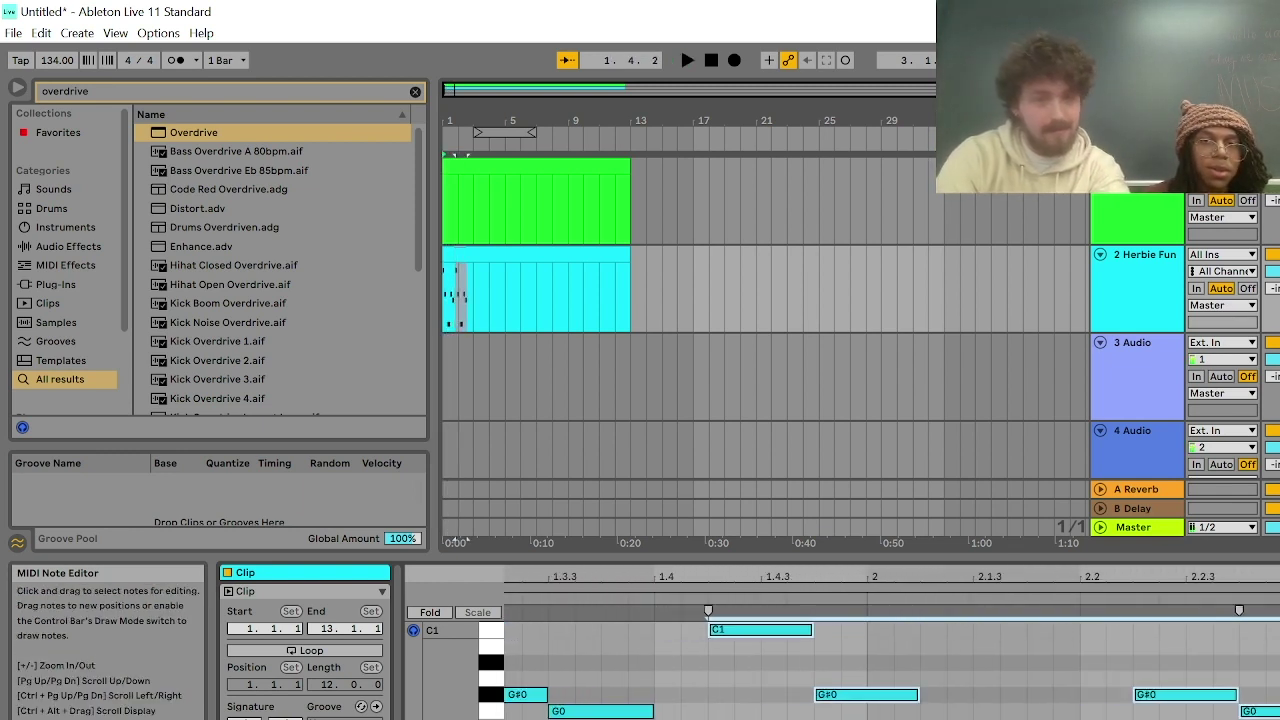
{"action": "key", "text": "space"}
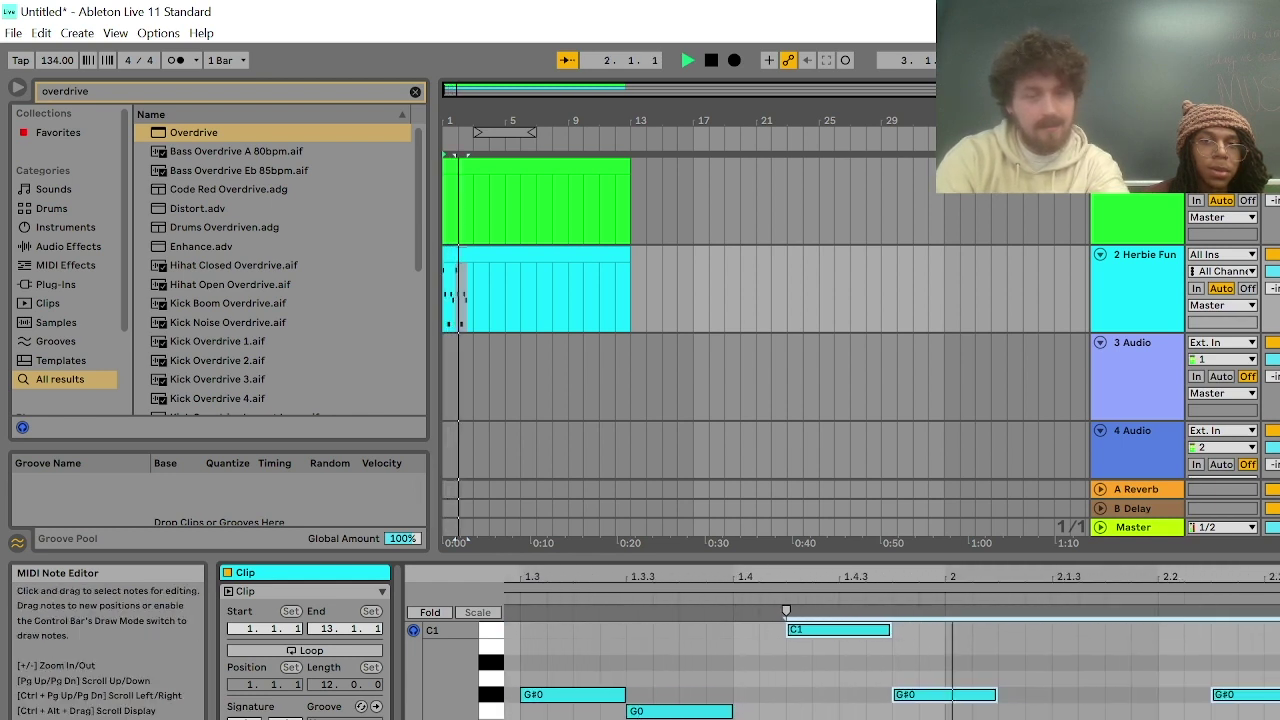
{"action": "key", "text": "space"}
{"action": "key", "text": "Right"}
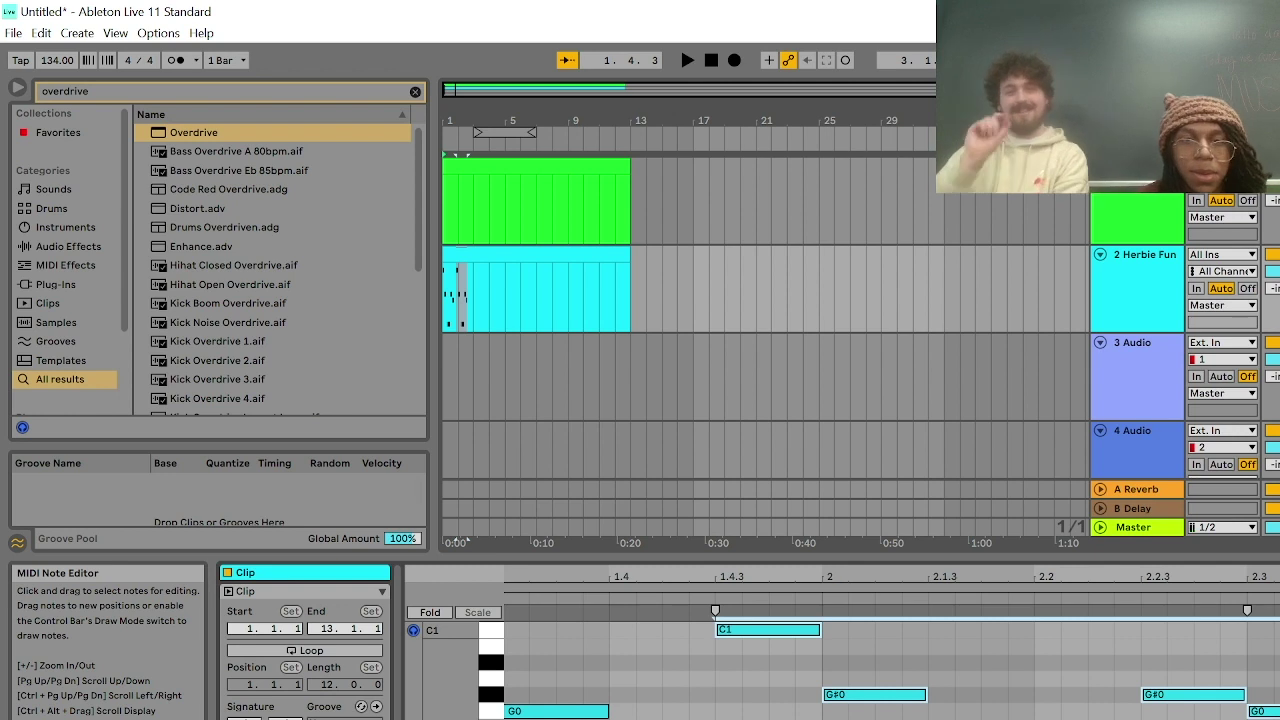
Move the copied phrase to start at bar 2 and play both phrases through
{"action": "key", "text": "space"}
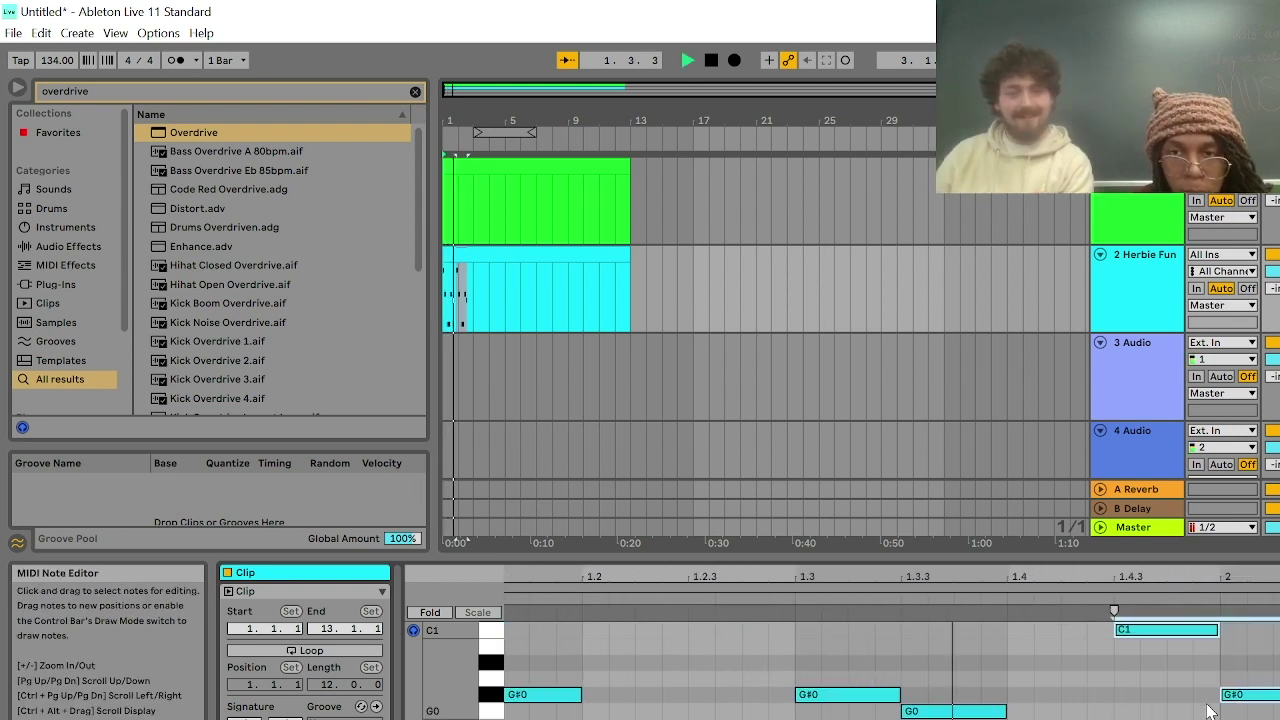
{"action": "key", "text": "space"}
{"action": "left_click_drag", "start_coordinate": [977, 630], "coordinate": [1104, 630]}
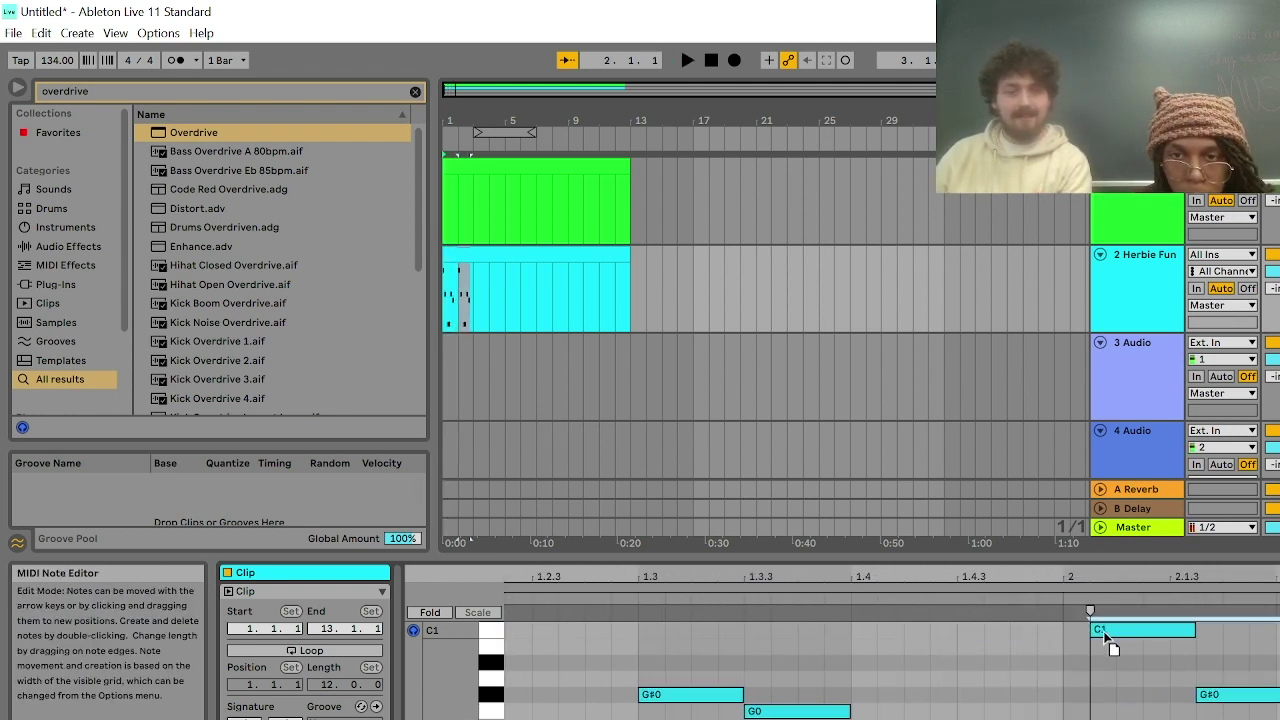
{"action": "key", "text": "space"}
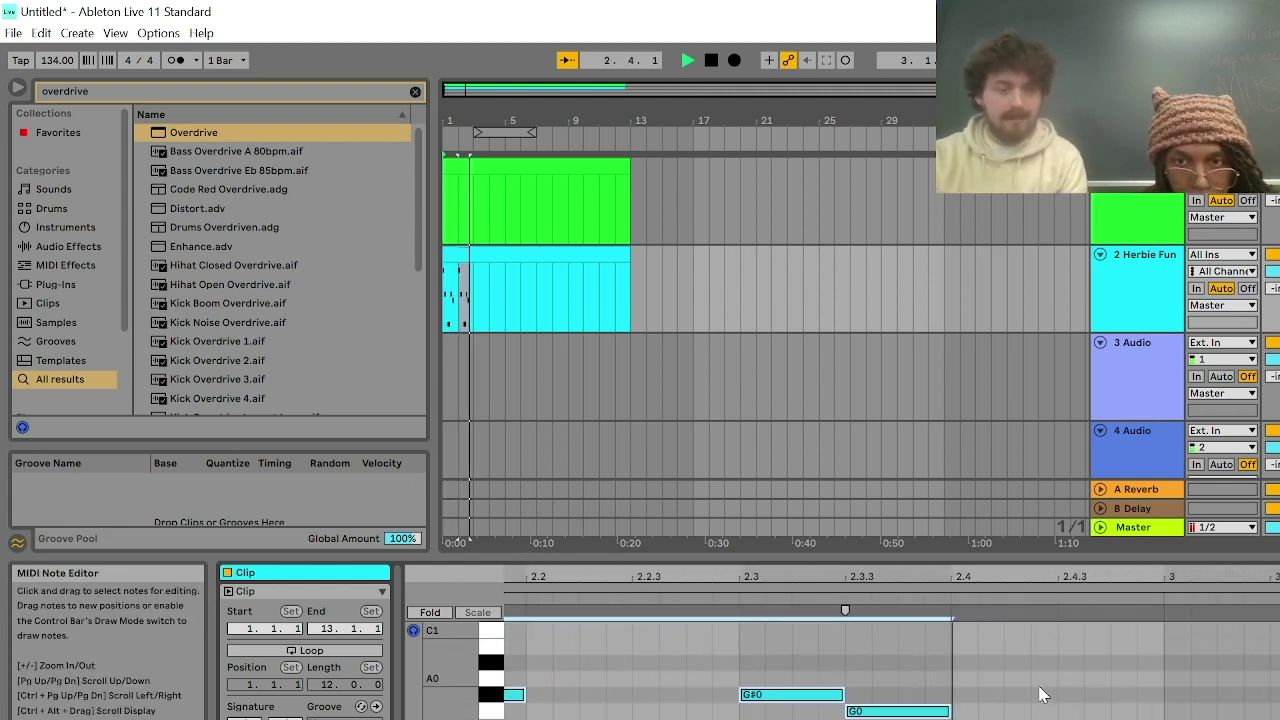
{"action": "key", "text": "space"}
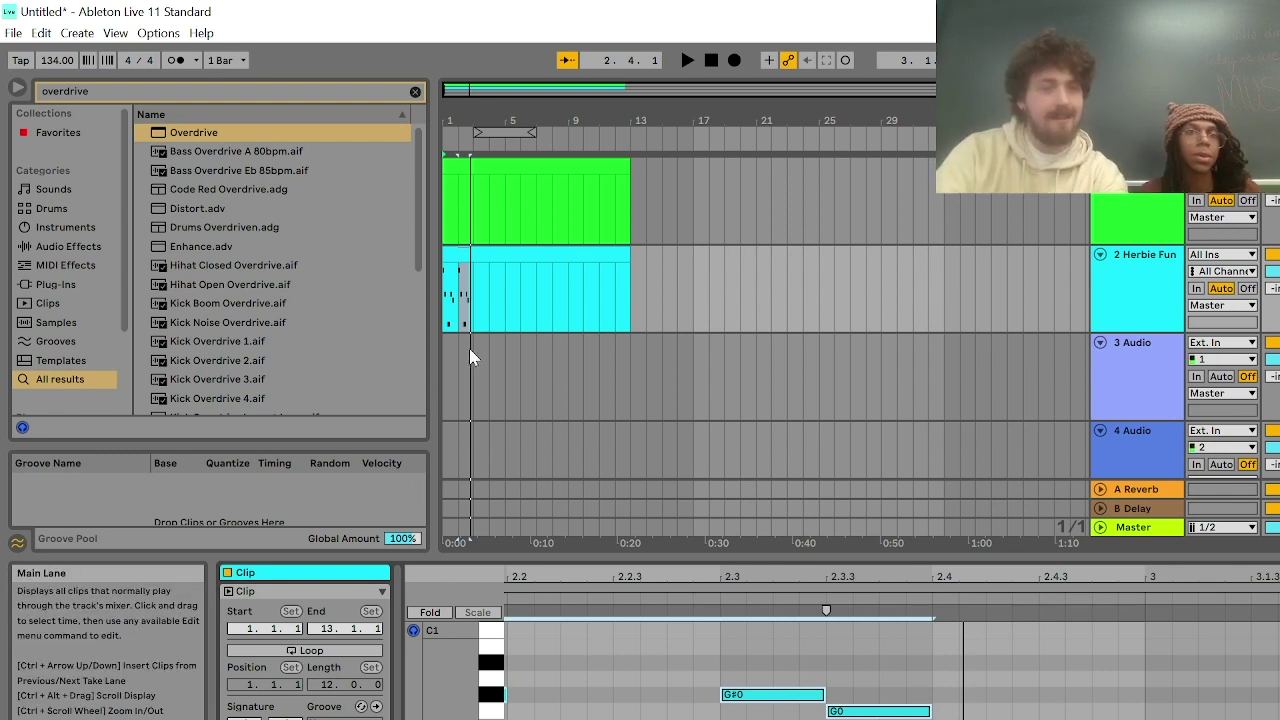
Play the clip from the start, add a half-beat G#0 note just after 1.4, and play it back
{"action": "scroll", "coordinate": [470, 354], "scroll_direction": "up", "scroll_amount": 5}
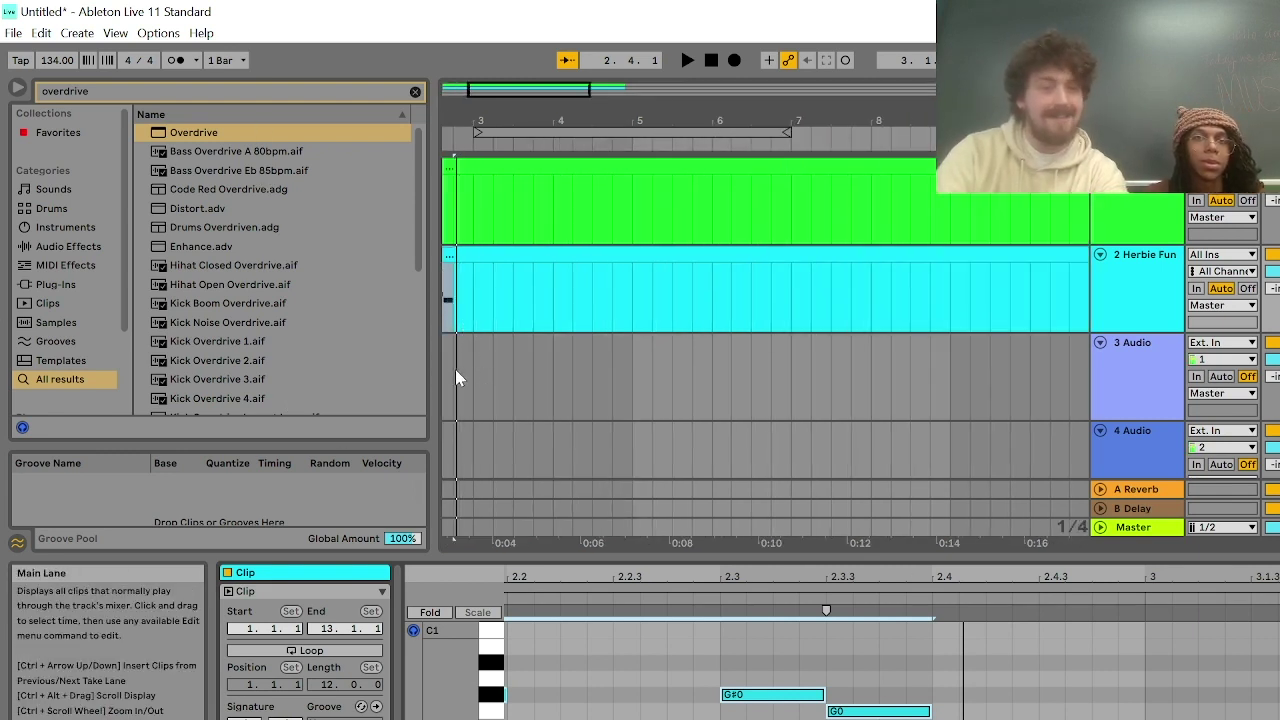
{"action": "scroll", "coordinate": [503, 388], "scroll_direction": "left", "scroll_amount": 3}
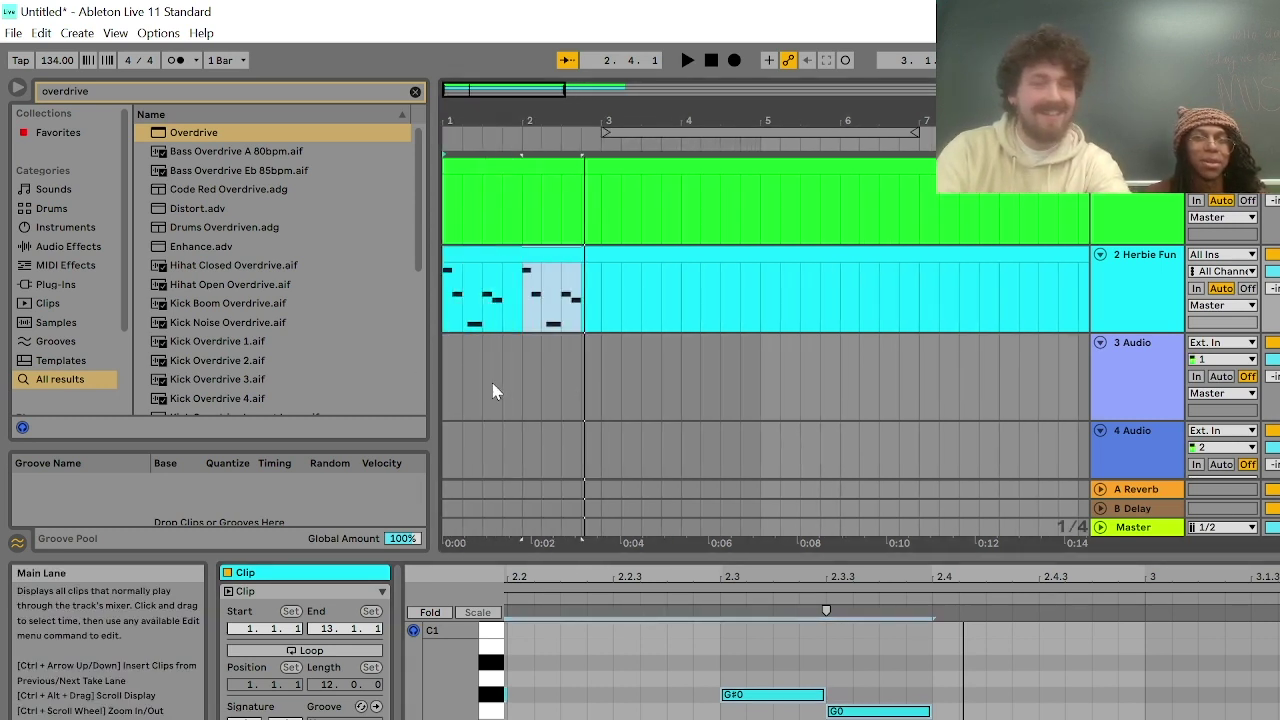
{"action": "left_click", "coordinate": [447, 315]}
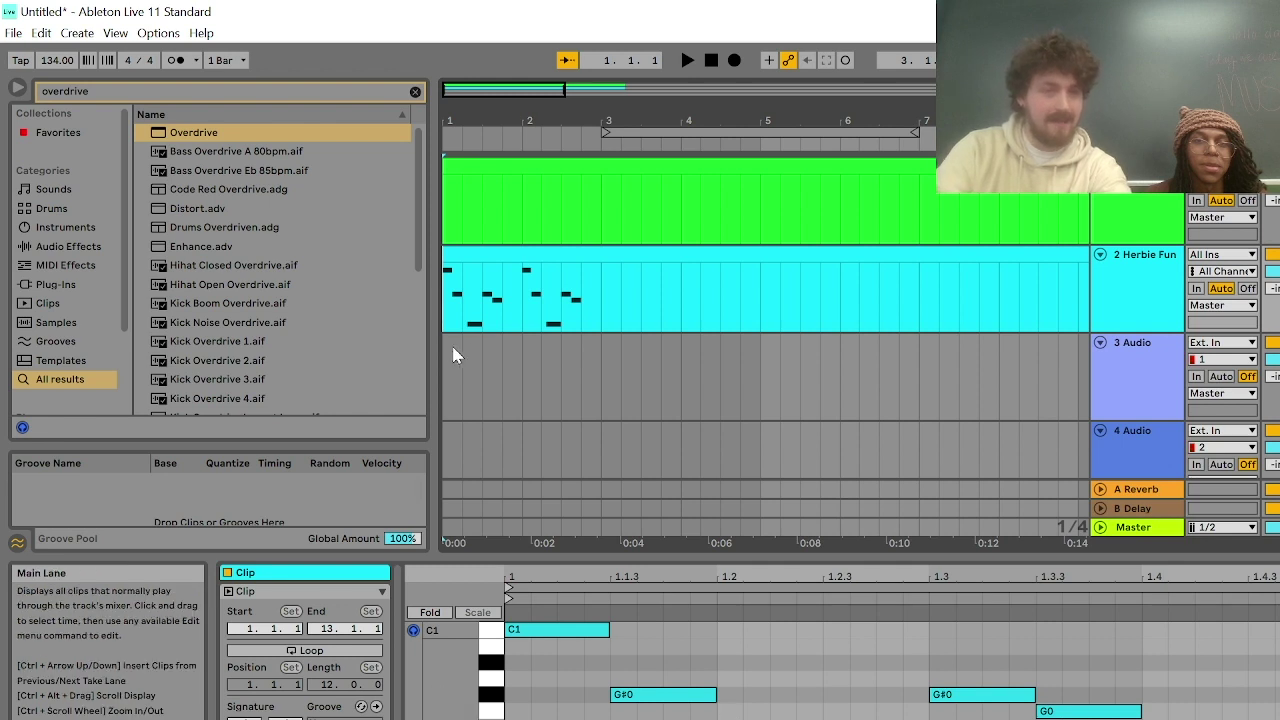
{"action": "scroll", "coordinate": [1153, 708], "scroll_direction": "up", "scroll_amount": 2}
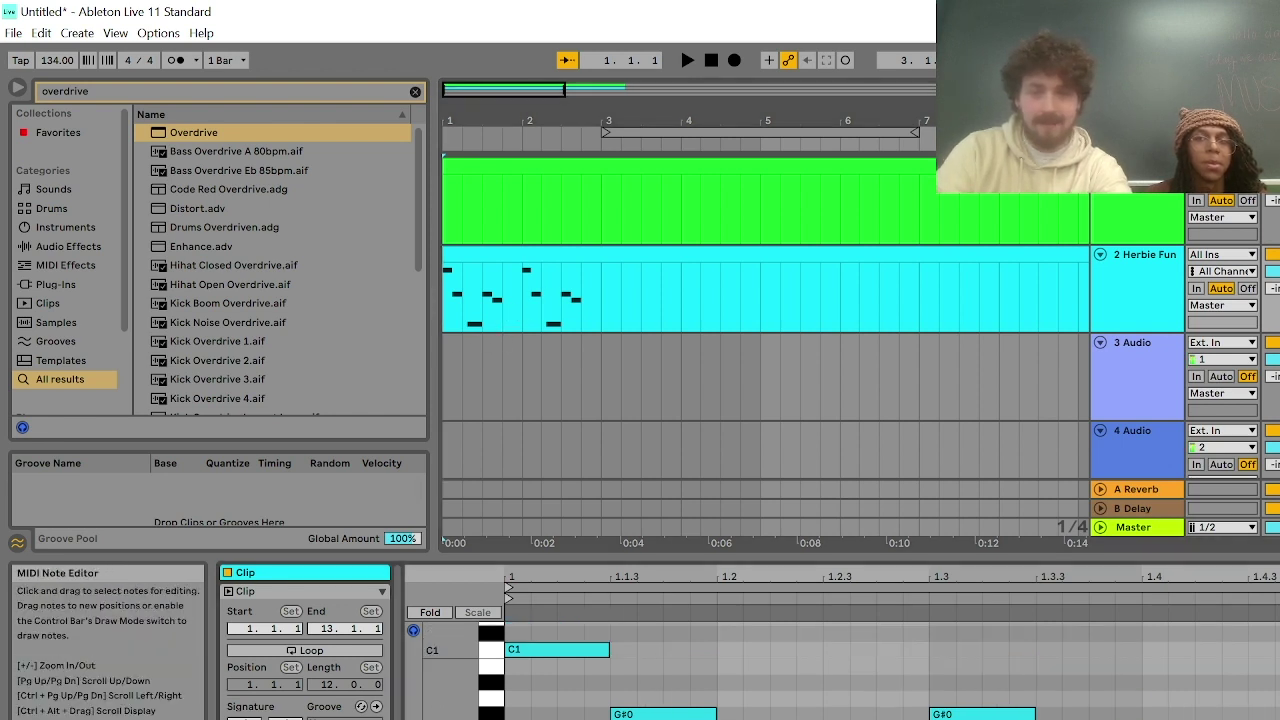
{"action": "key", "text": "space"}
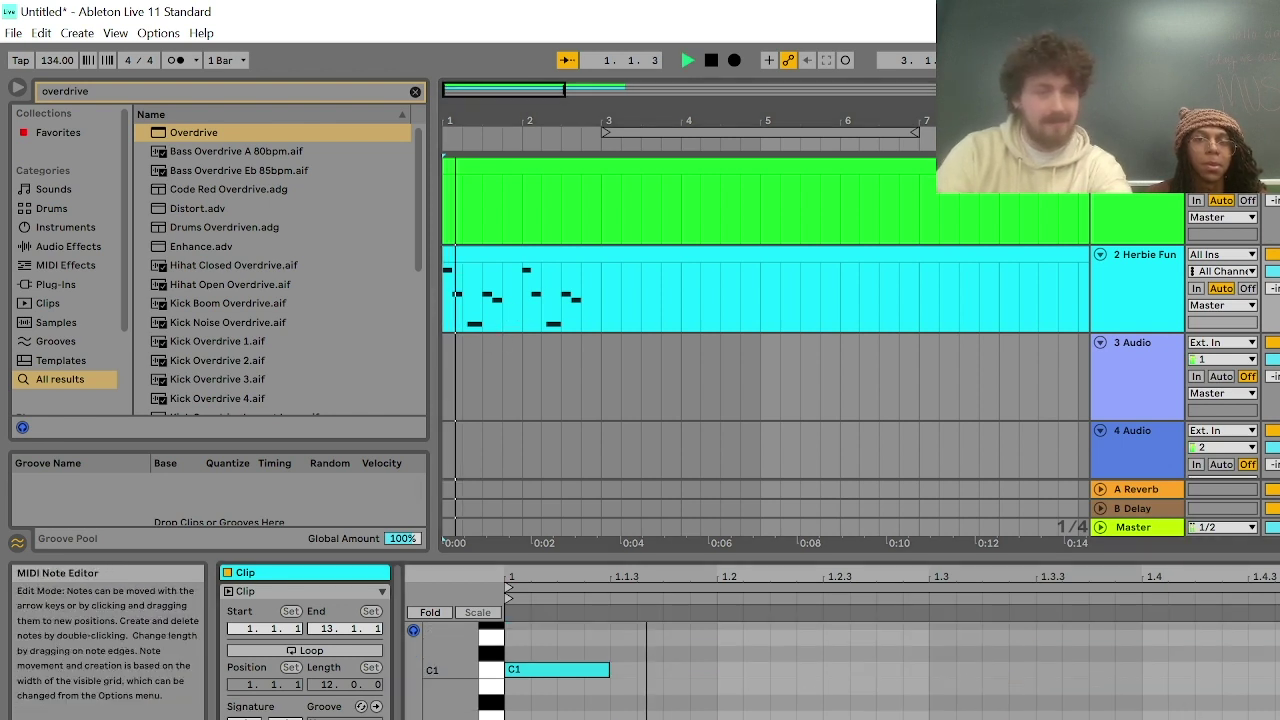
{"action": "double_click", "coordinate": [1021, 716]}
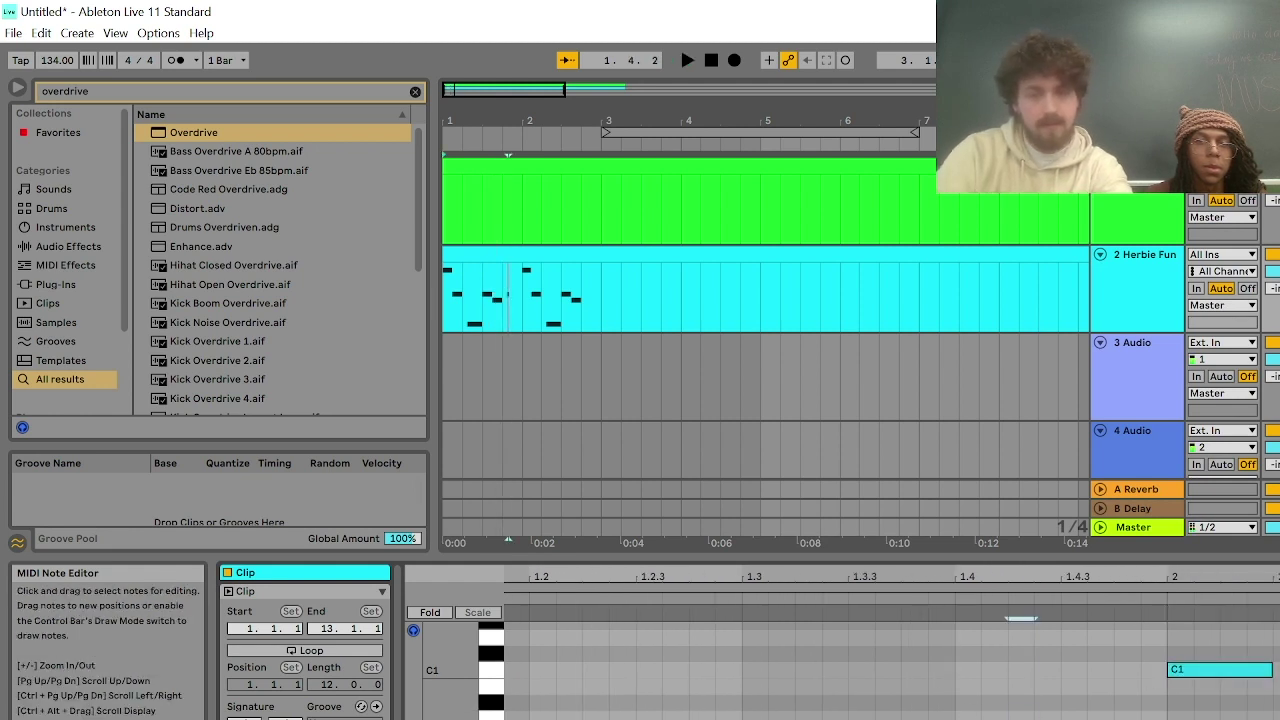
{"action": "key", "text": "space"}
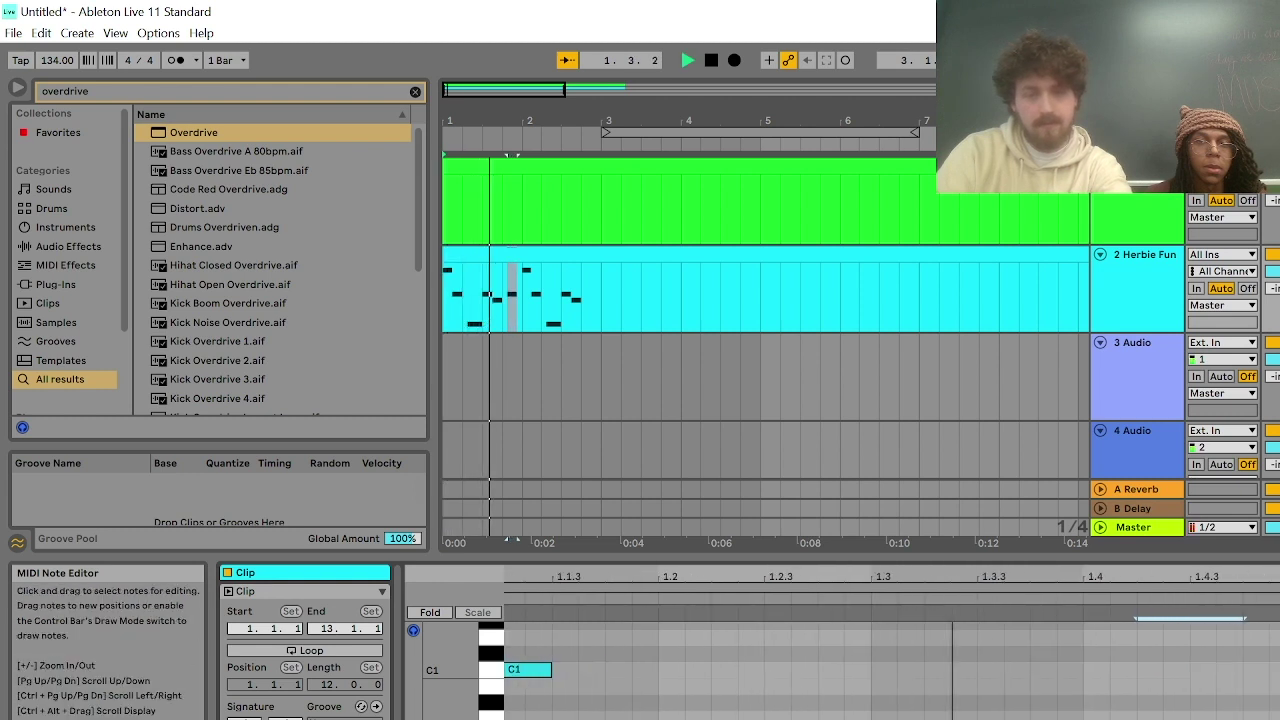
Nudge the added G#0 note back to start at 1.4 and play the phrase several times from the start
{"action": "key", "text": "Left"}
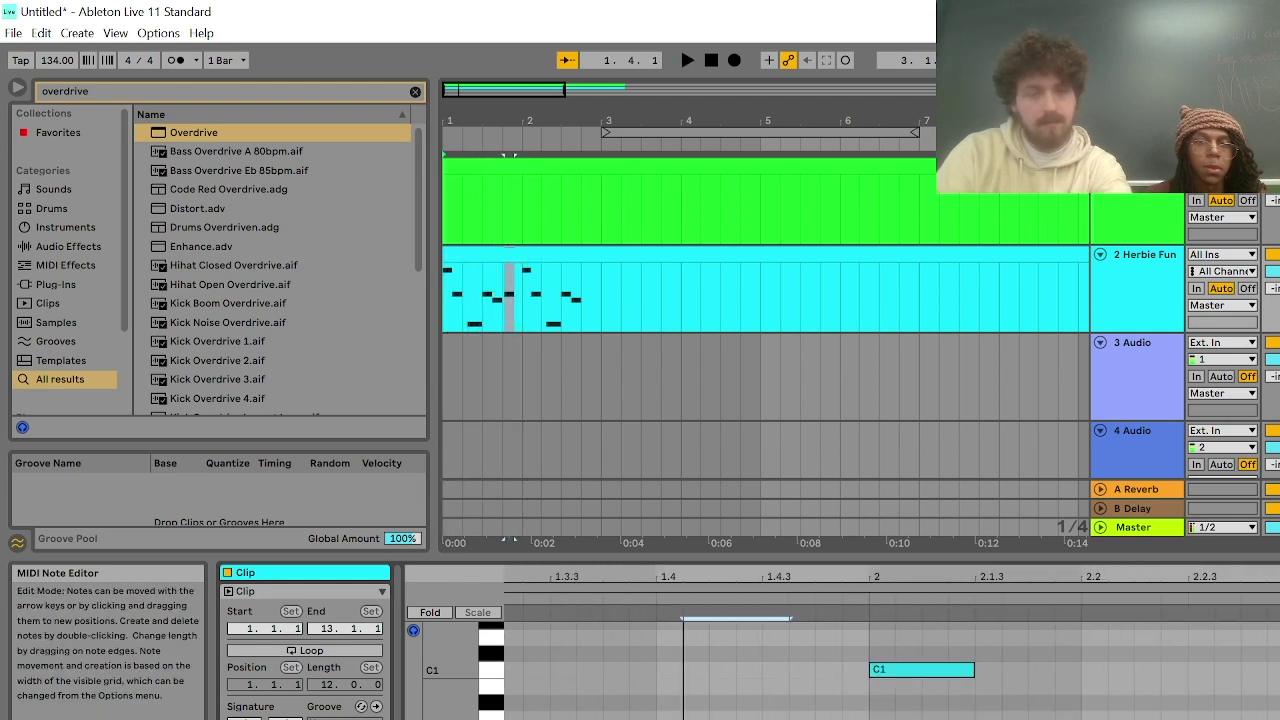
{"action": "key", "text": "space"}
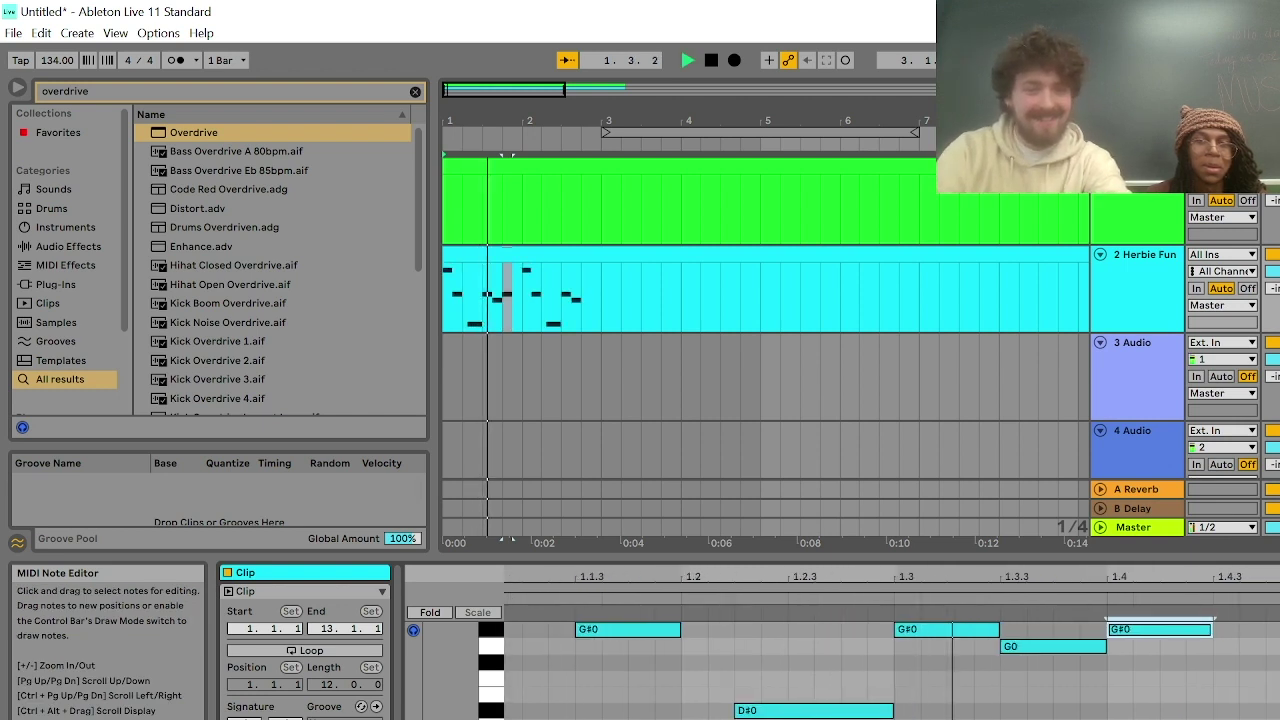
{"action": "key", "text": "space"}
{"action": "key", "text": "space"}
{"action": "scroll", "coordinate": [892, 668], "scroll_direction": "up", "scroll_amount": 4}
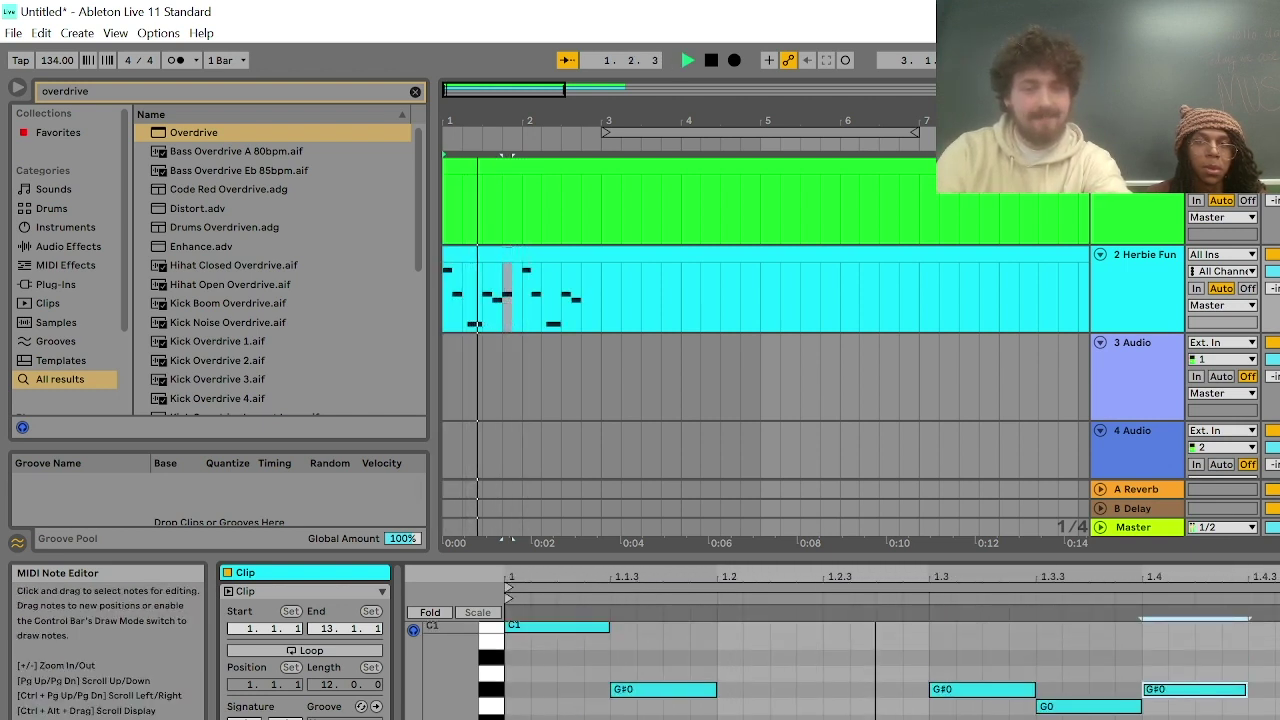
{"action": "key", "text": "space"}
{"action": "key", "text": "space"}
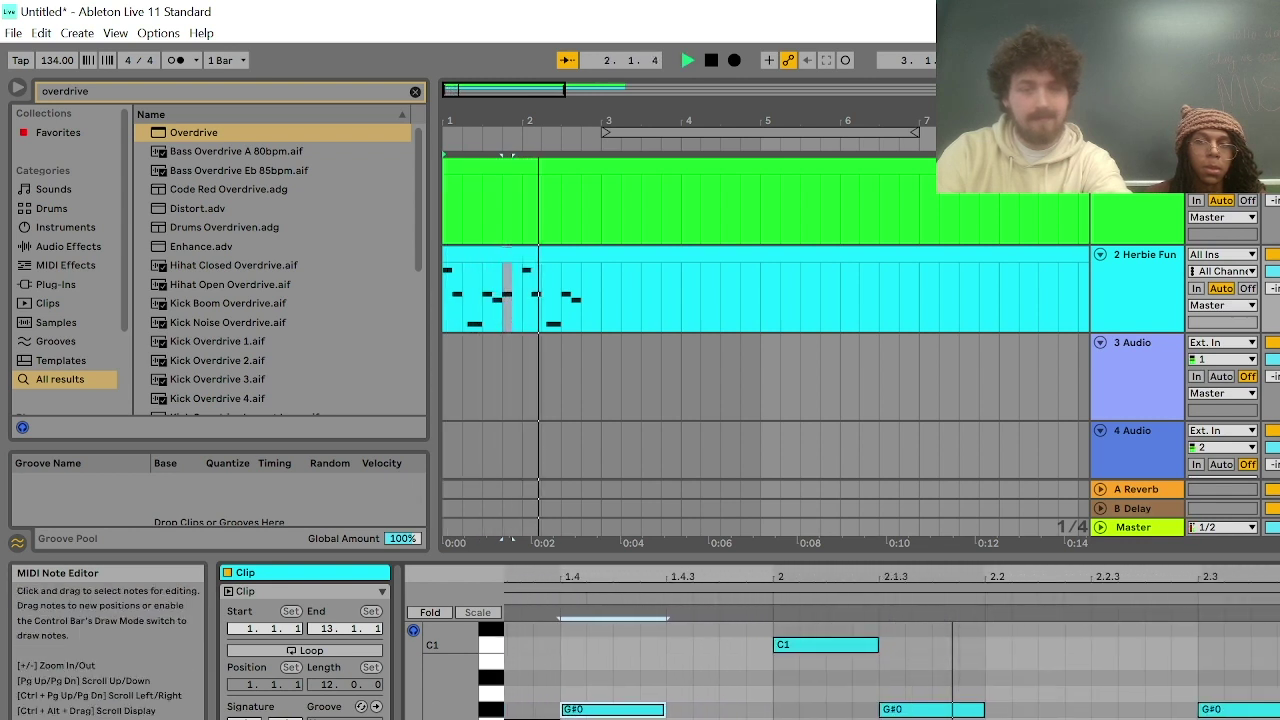
{"action": "key", "text": "space"}
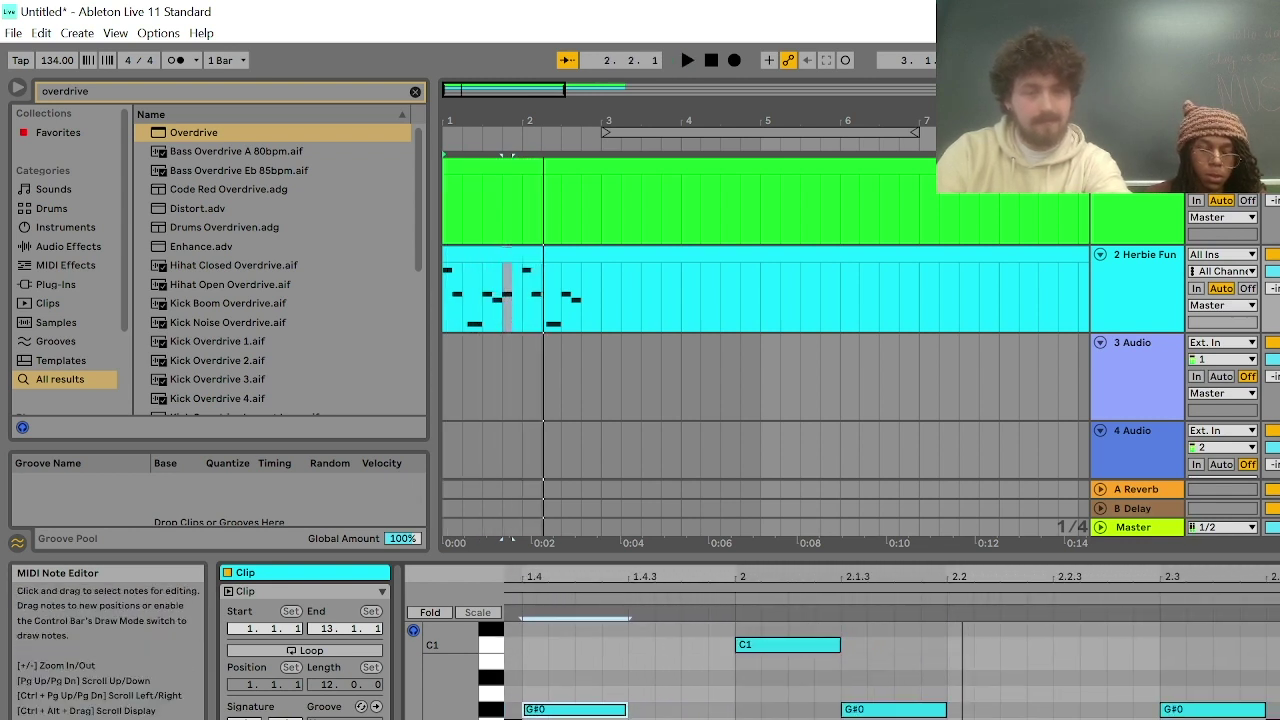
Add a note pitched between G0 and D#0 at 1.4.3, stretch it to bar 2, and play the phrase from the start
{"action": "double_click", "coordinate": [641, 717]}
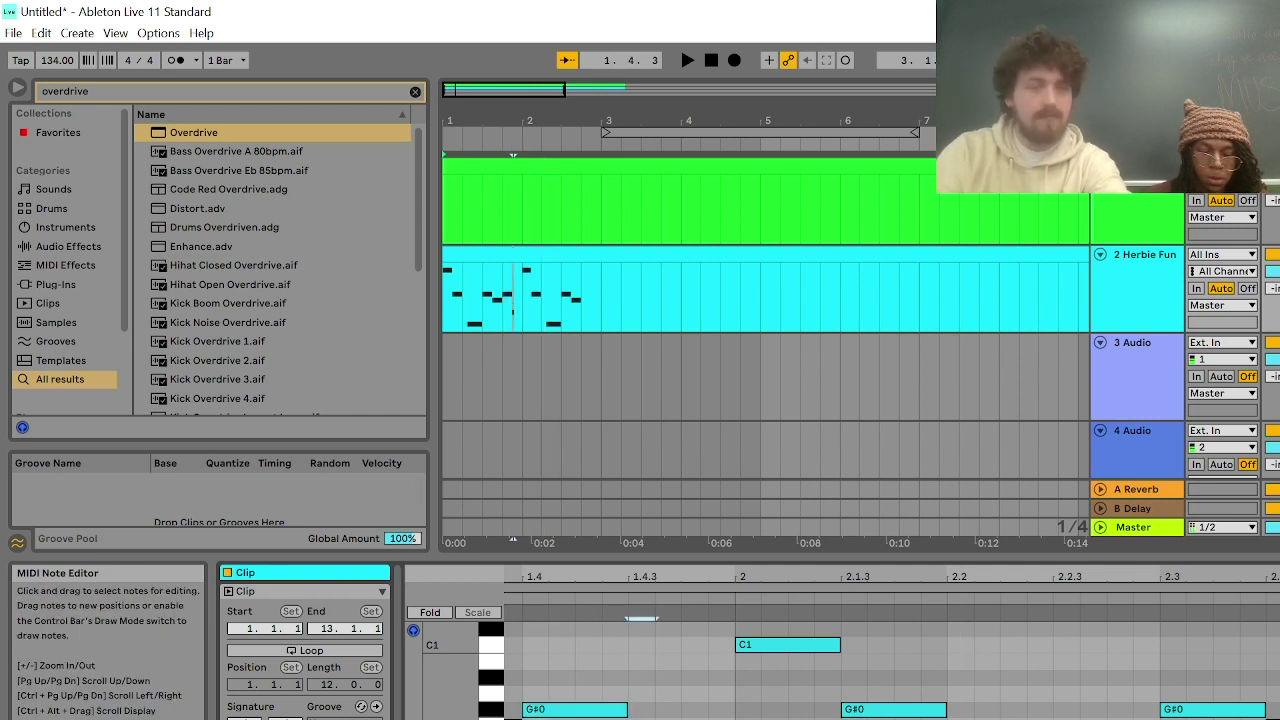
{"action": "left_click_drag", "start_coordinate": [655, 717], "coordinate": [736, 717]}
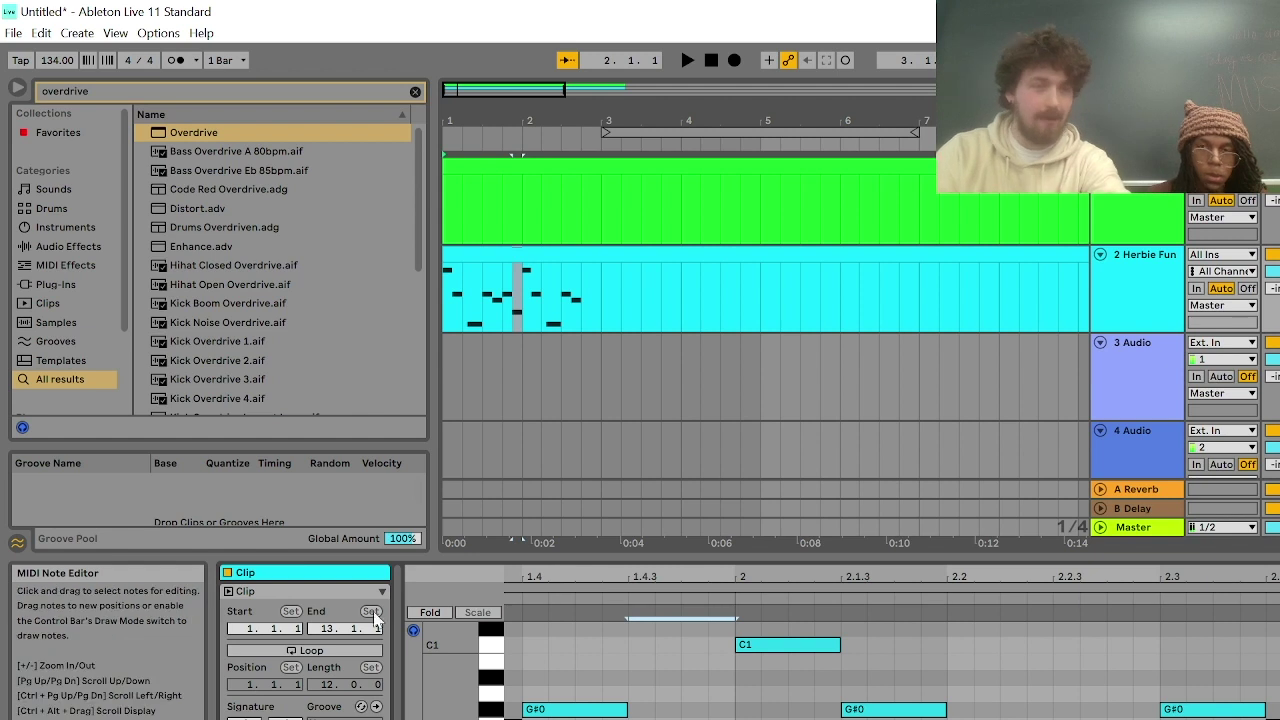
{"action": "key", "text": "space"}
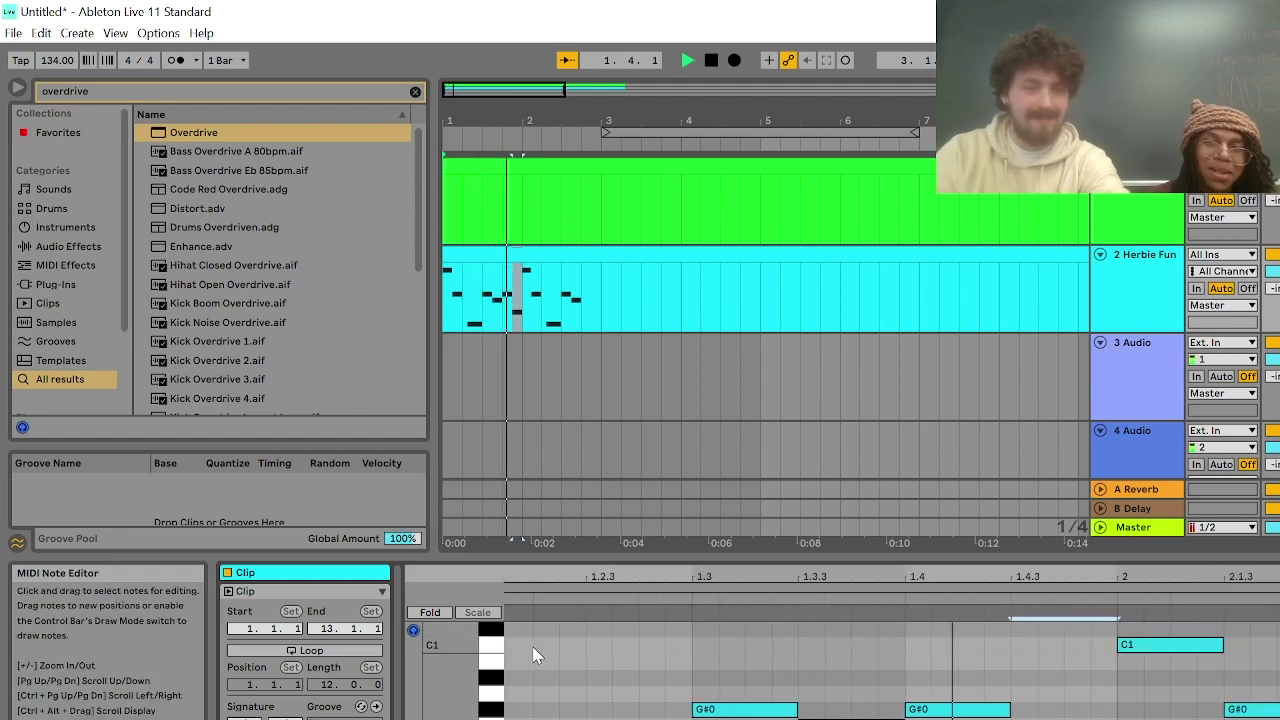
{"action": "key", "text": "space"}
{"action": "key", "text": "space"}
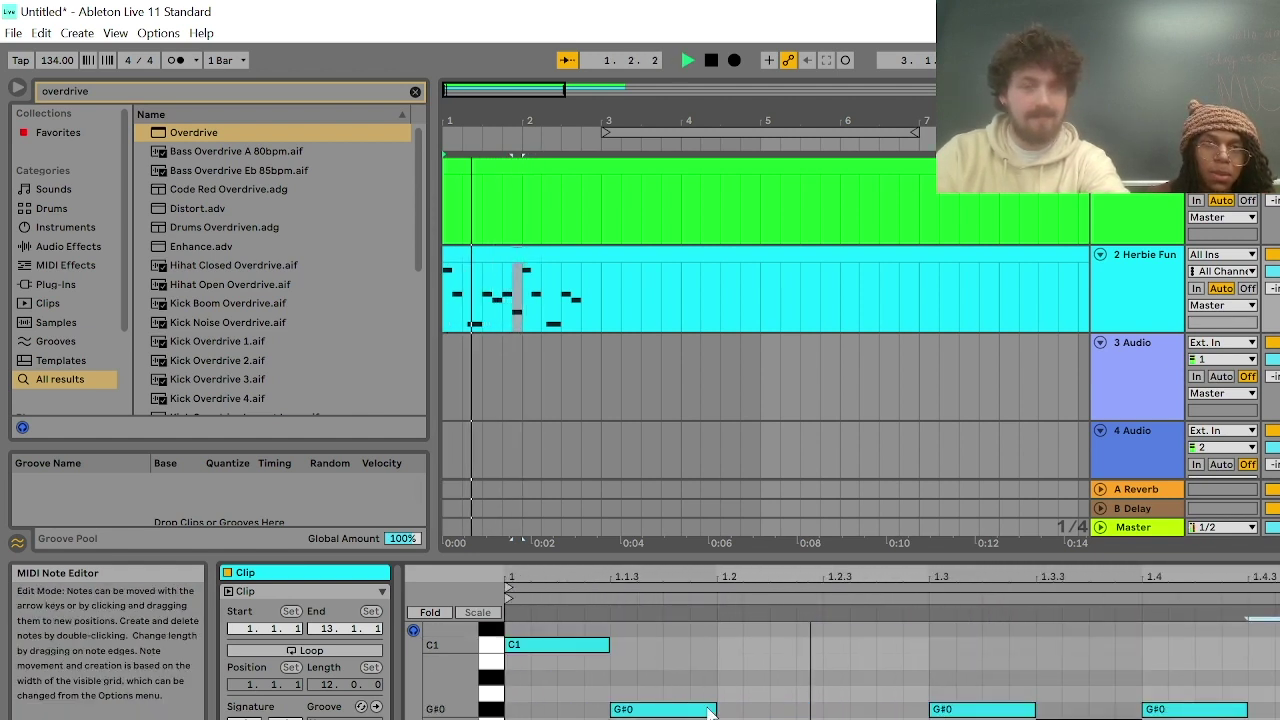
{"action": "key", "text": "space"}
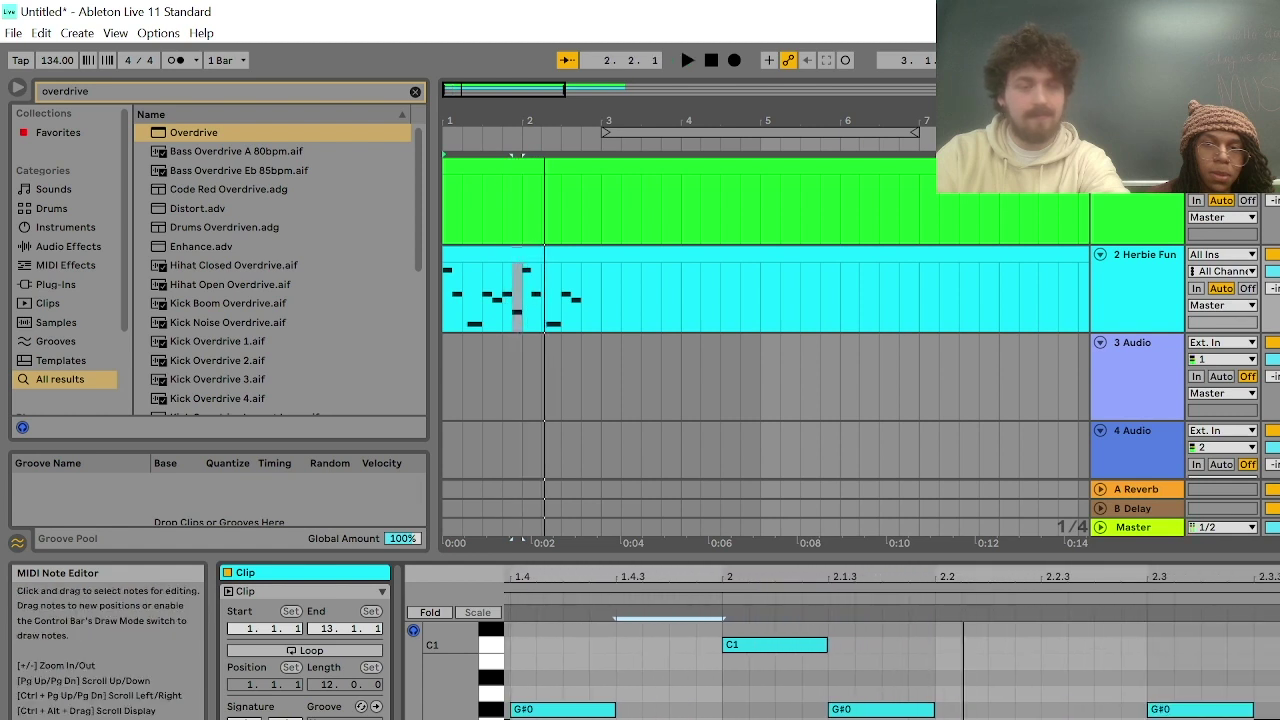
Delete the G#0 note at 1.4 and play the phrase from the start
{"action": "key", "text": "space"}
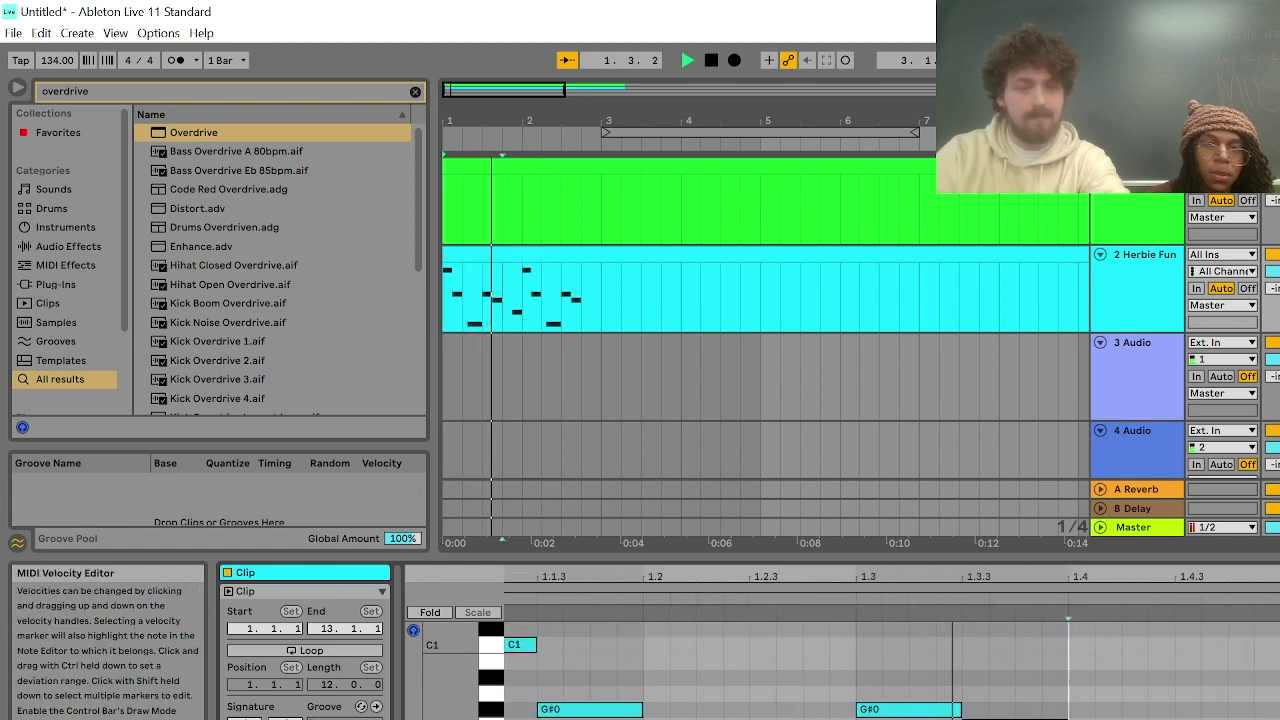
{"action": "key", "text": "space"}
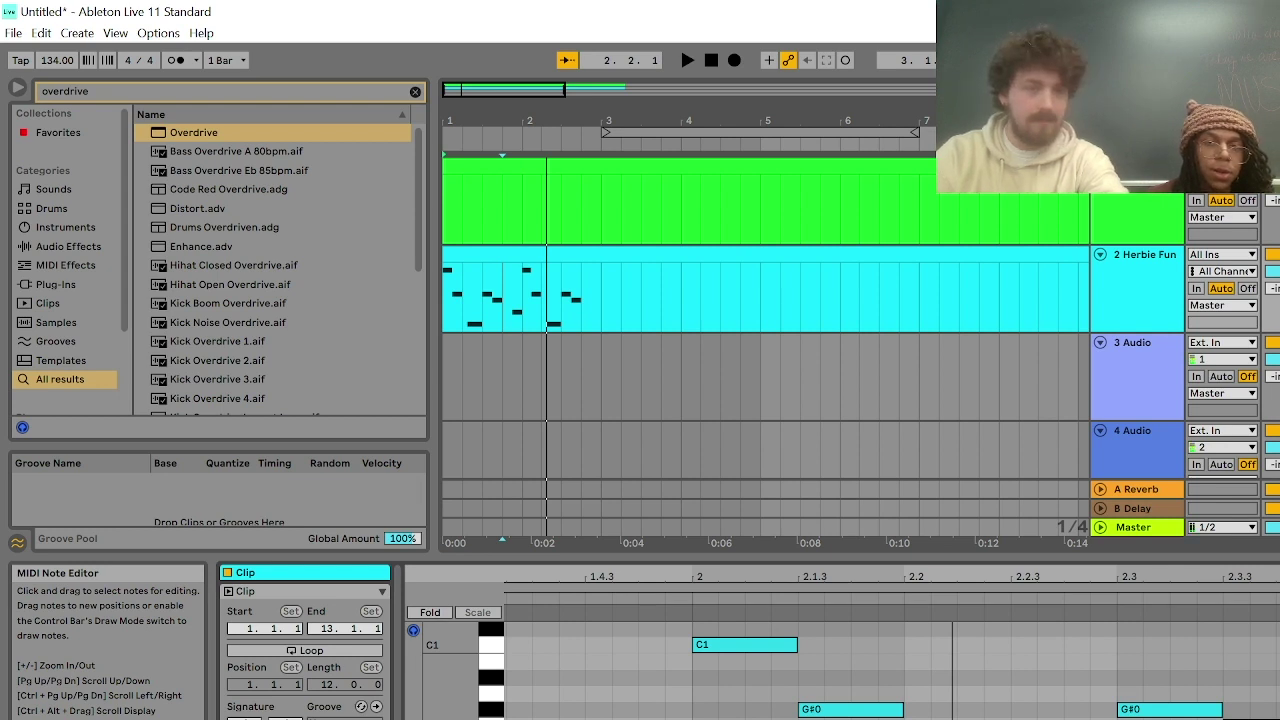
{"action": "scroll", "coordinate": [840, 660], "scroll_direction": "up", "scroll_amount": 2}
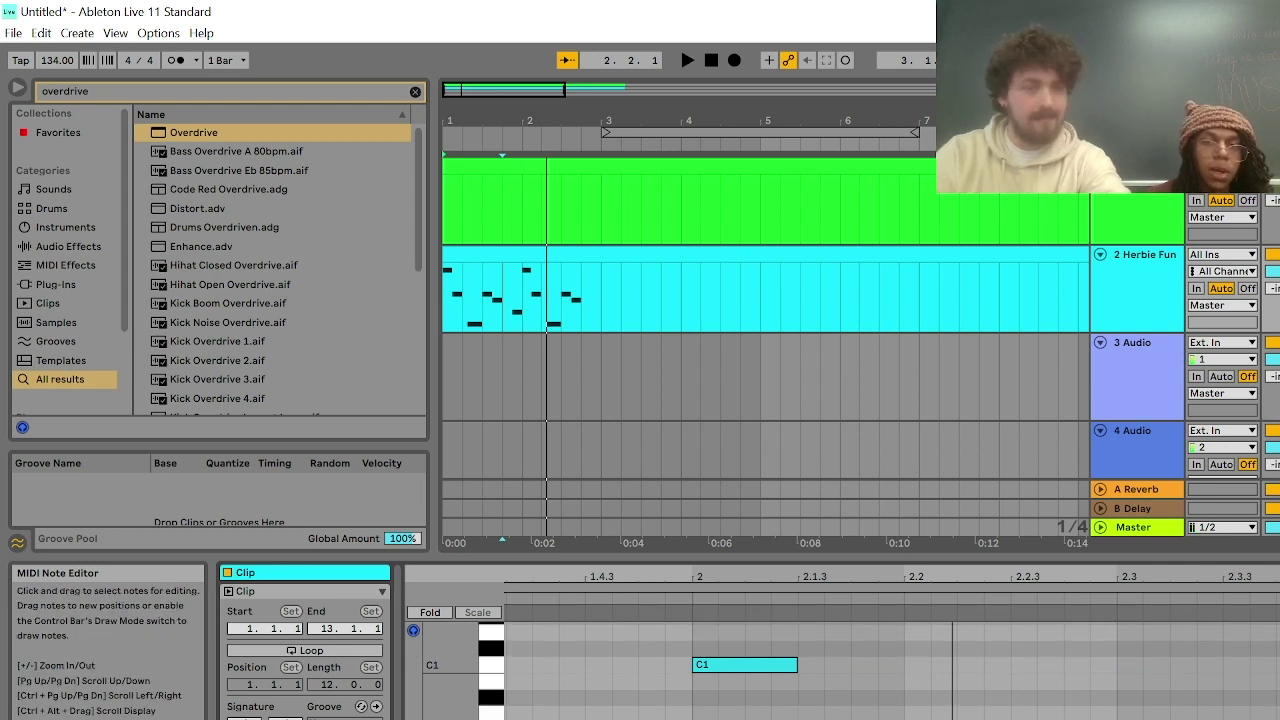
Add a half-beat G#0 note at 1.4 in the bass clip and play the phrase back several times
{"action": "scroll", "coordinate": [900, 664], "scroll_direction": "left", "scroll_amount": 3}
{"action": "left_click_drag", "start_coordinate": [766, 664], "coordinate": [658, 664]}
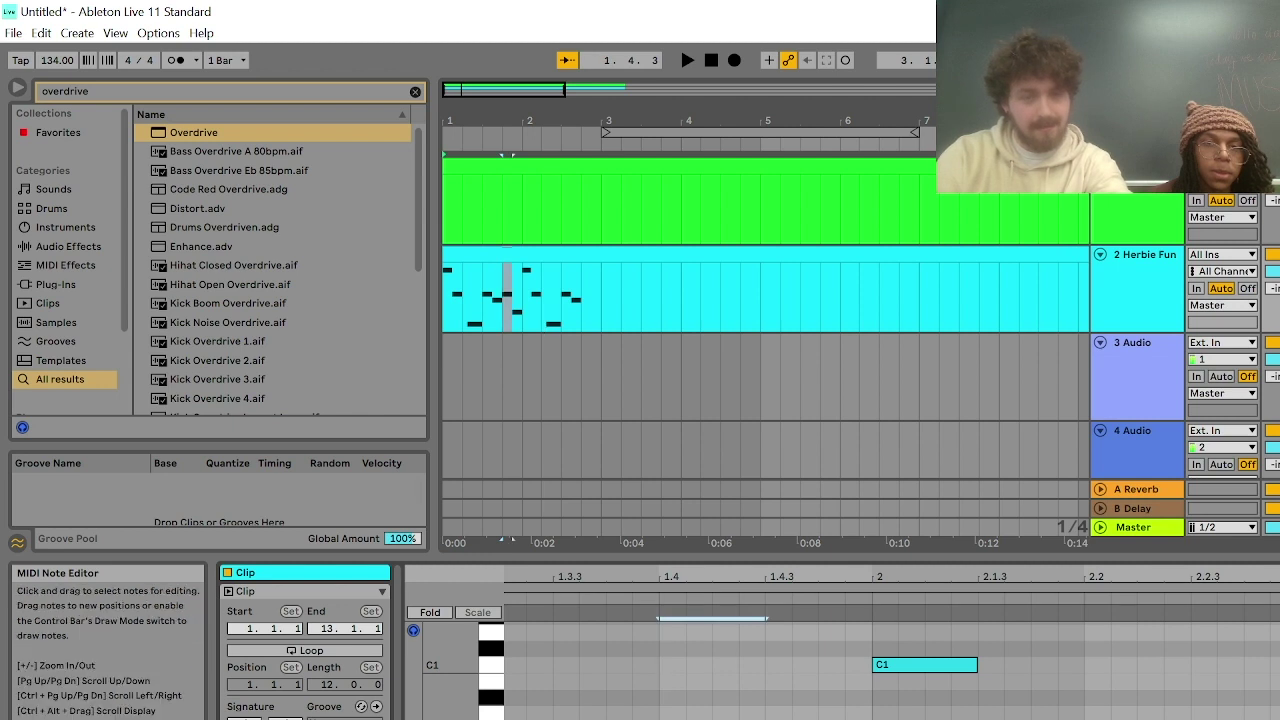
{"action": "key", "text": "space"}
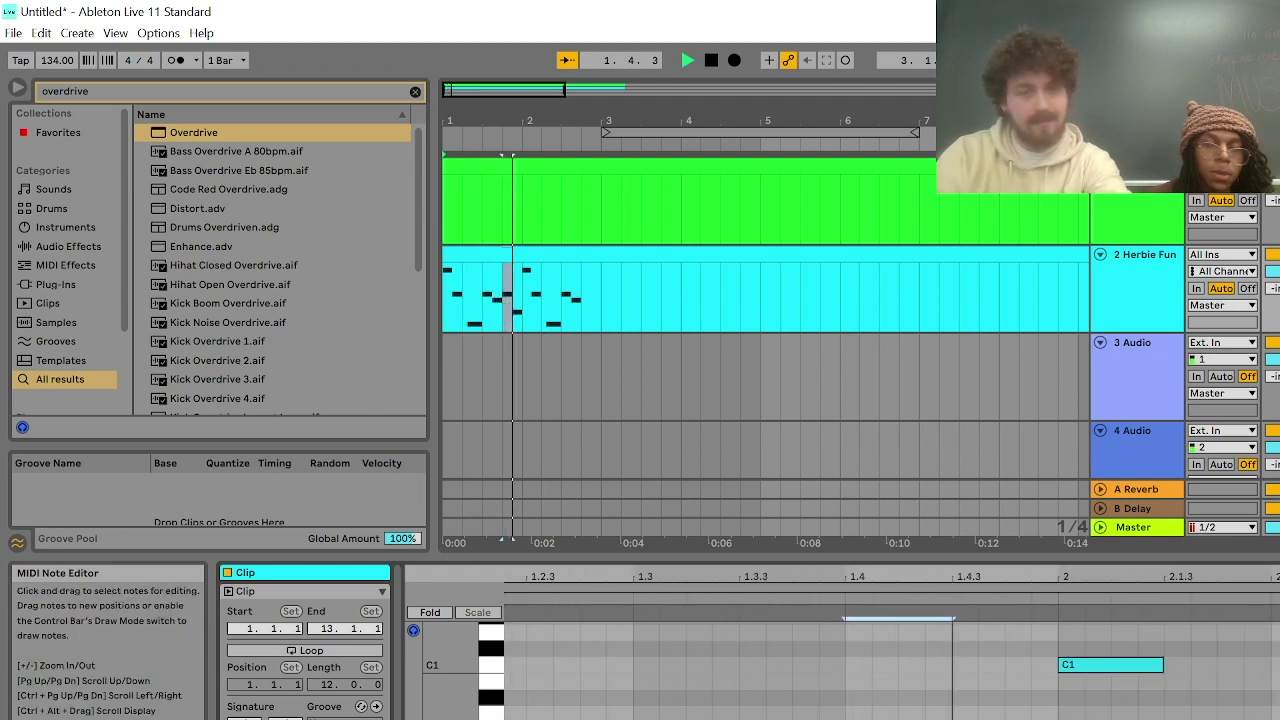
{"action": "key", "text": "space"}
{"action": "scroll", "coordinate": [840, 665], "scroll_direction": "down", "scroll_amount": 3}
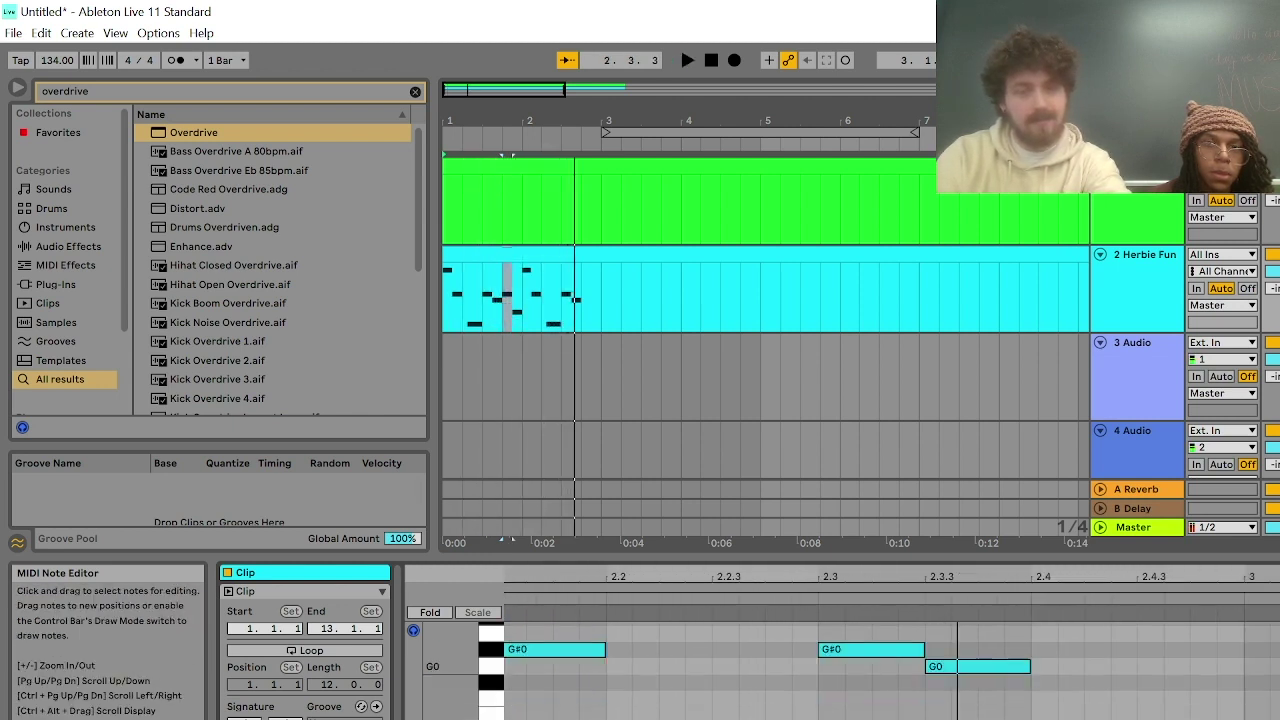
{"action": "scroll", "coordinate": [840, 665], "scroll_direction": "up", "scroll_amount": 3}
{"action": "scroll", "coordinate": [840, 665], "scroll_direction": "left", "scroll_amount": 4}
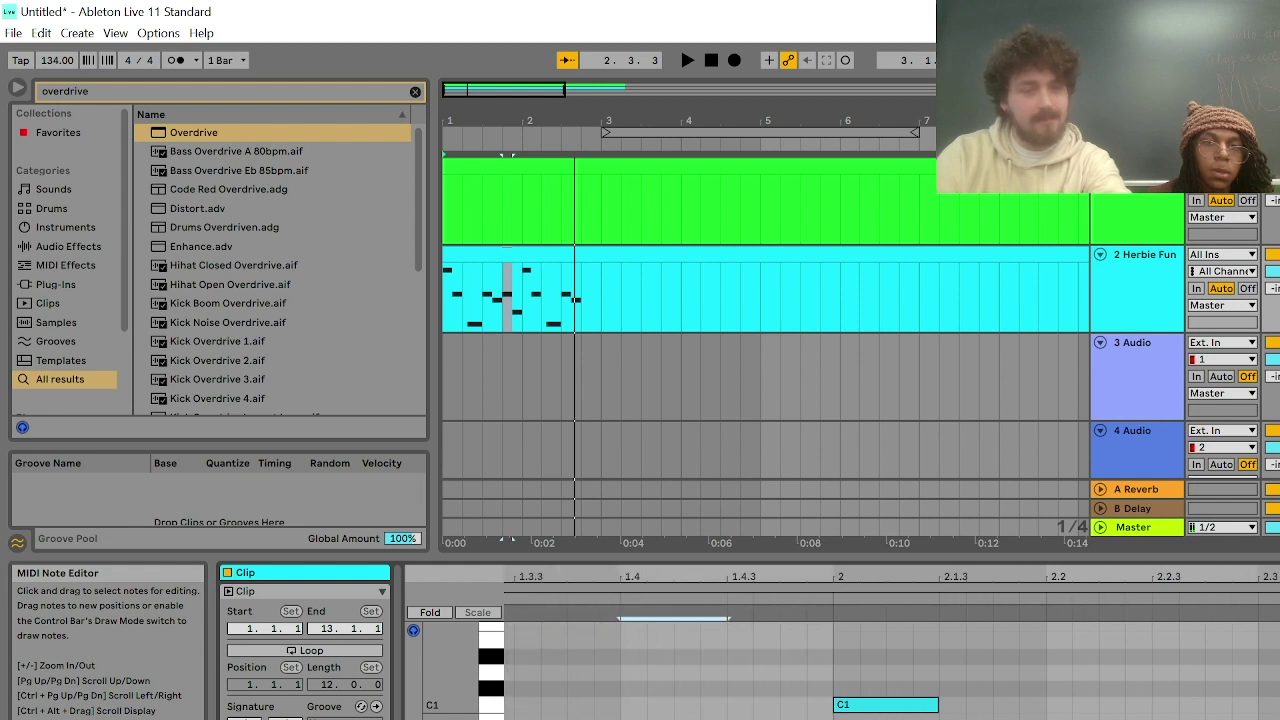
{"action": "scroll", "coordinate": [840, 665], "scroll_direction": "left", "scroll_amount": 3}
{"action": "key", "text": "space"}
{"action": "key", "text": "space"}
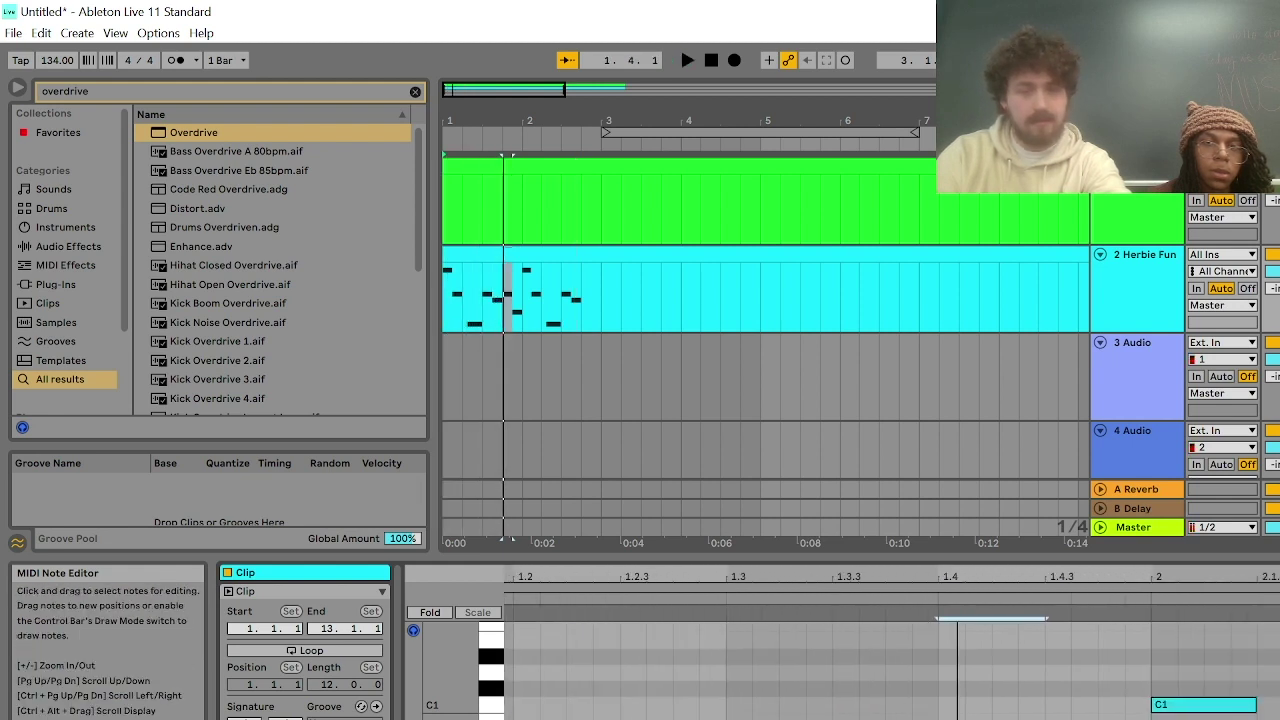
Replace the half-beat G#0 note at 1.4 with a sixteenth G#0 note from 1.4.2 to 1.4.3 and play the phrase
{"action": "key", "text": "Delete"}
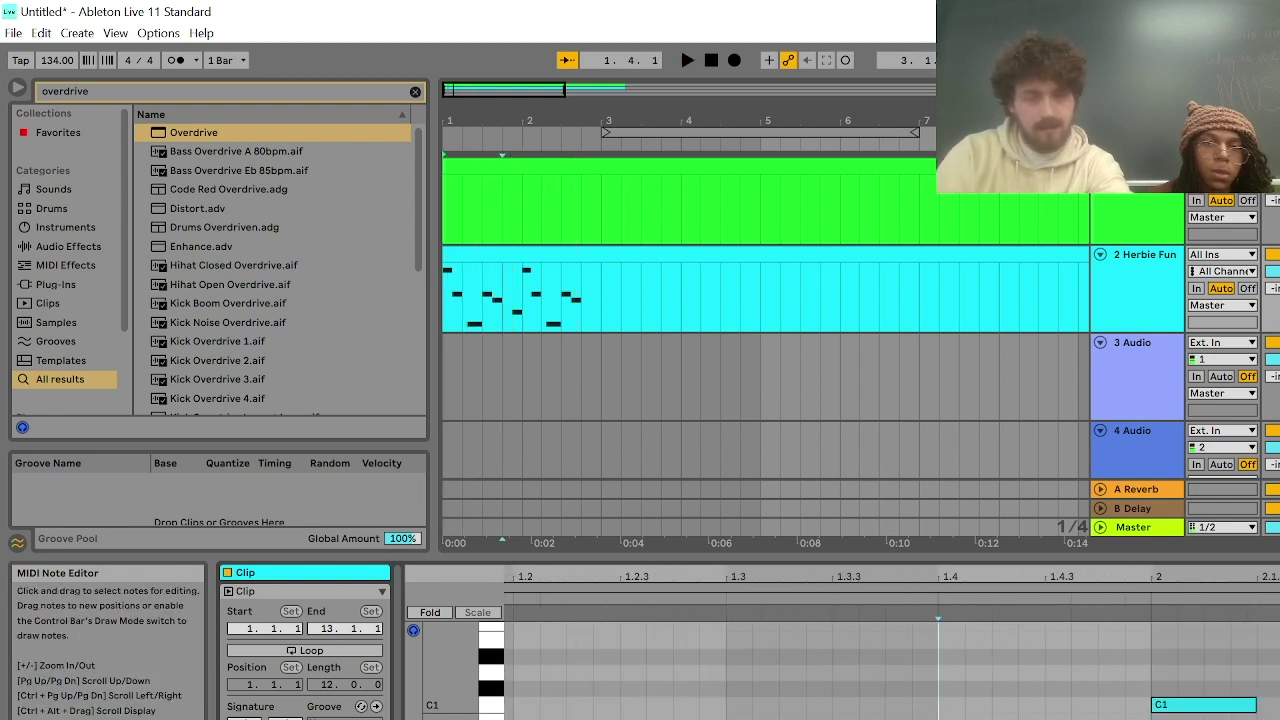
{"action": "key", "text": "ctrl+z"}
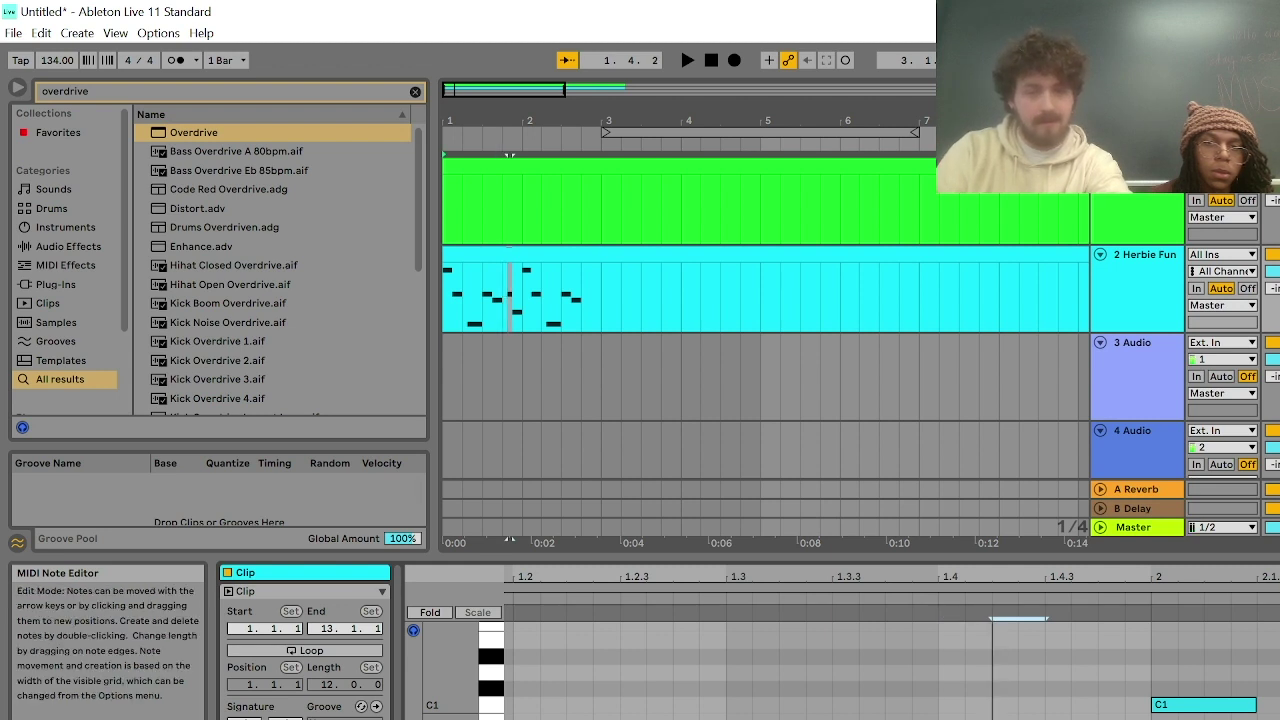
{"action": "key", "text": "space"}
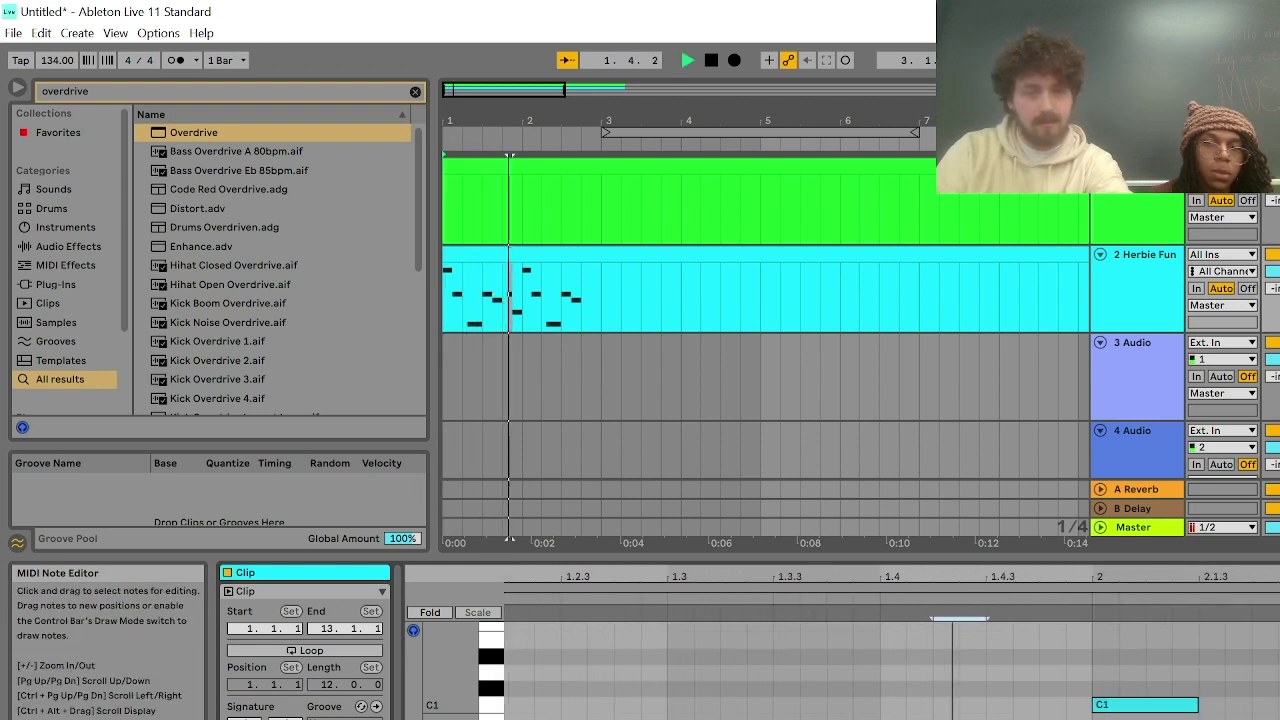
{"action": "key", "text": "space"}
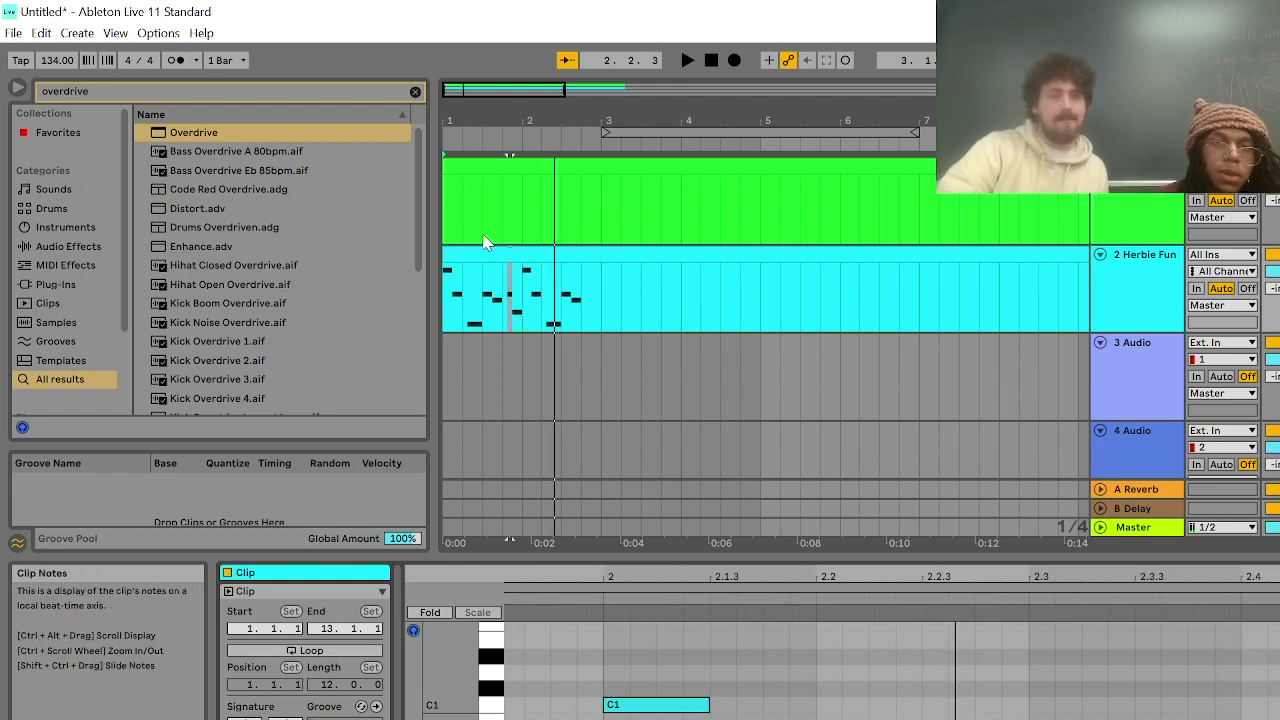
Split the Herbie Funk Lead clip at 1.4.3
{"action": "left_click", "coordinate": [498, 270]}
{"action": "left_click", "coordinate": [522, 316]}
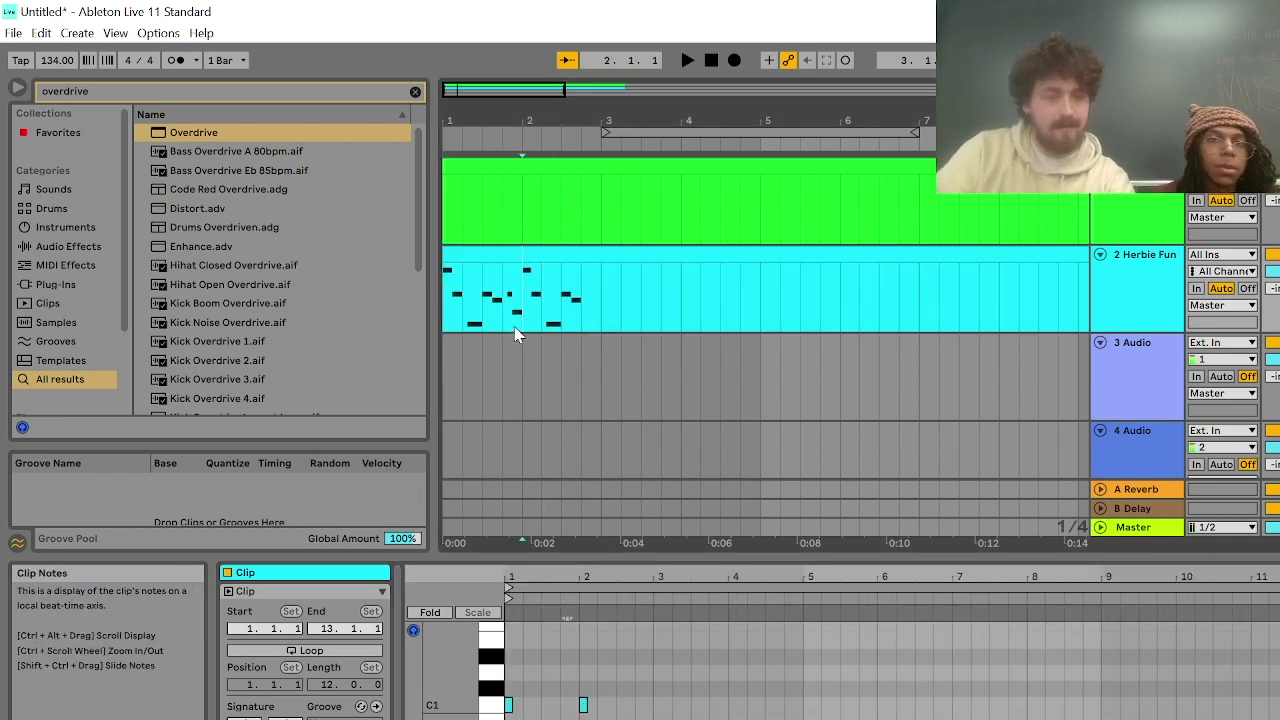
{"action": "key", "text": "plus"}
{"action": "key", "text": "plus"}
{"action": "key", "text": "ctrl+e"}
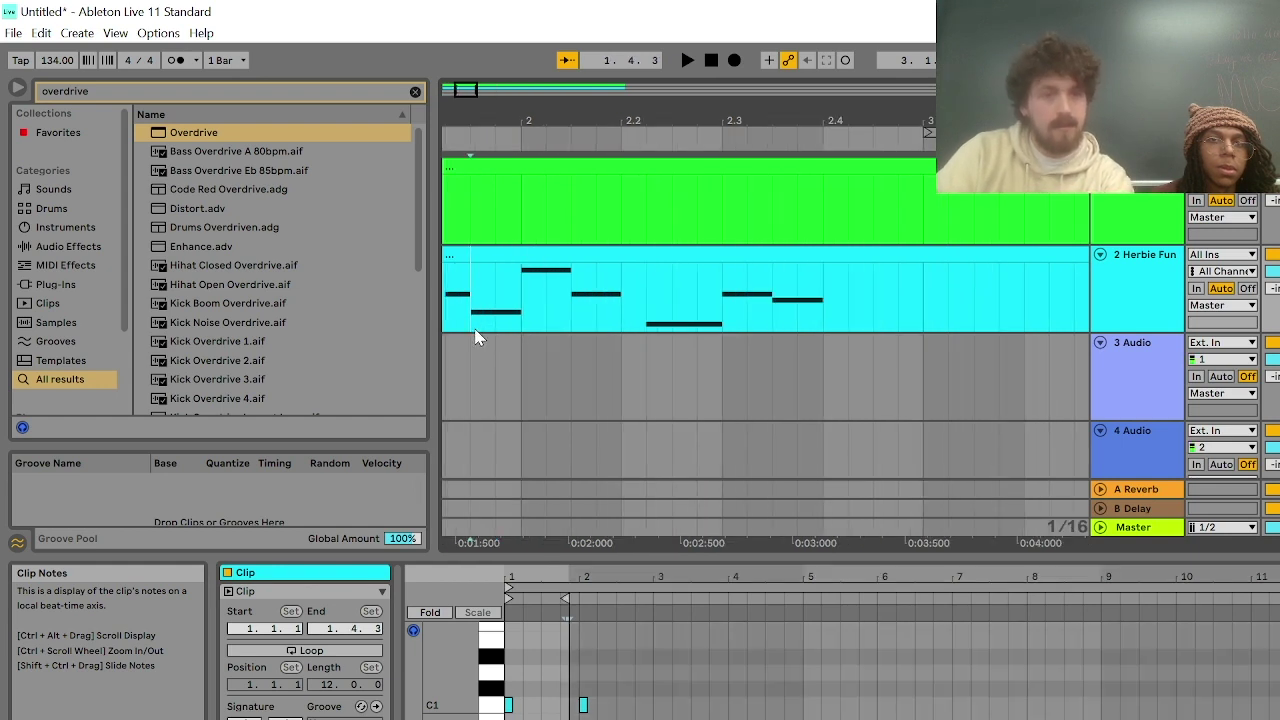
Duplicate the clip section before 1.4.3 directly after itself and play the transition between the two copies
{"action": "left_click", "coordinate": [465, 258]}
{"action": "key", "text": "ctrl+d"}
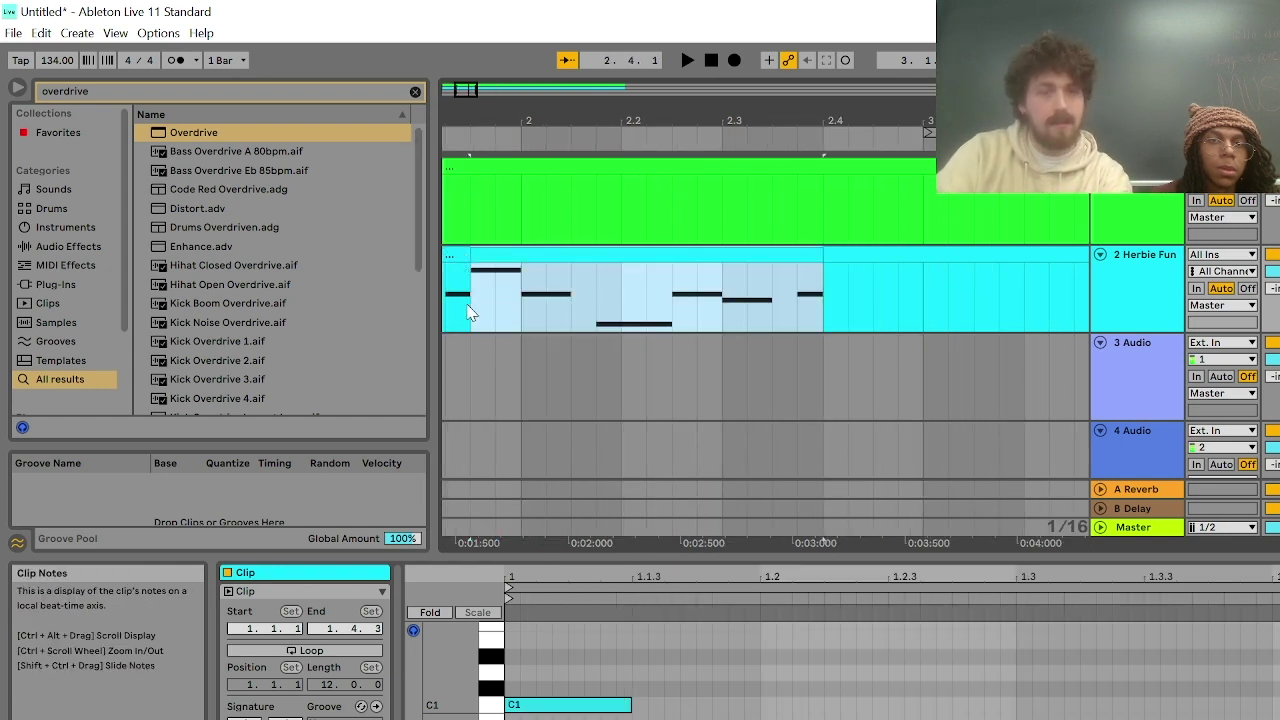
{"action": "key", "text": "minus"}
{"action": "key", "text": "ctrl+z"}
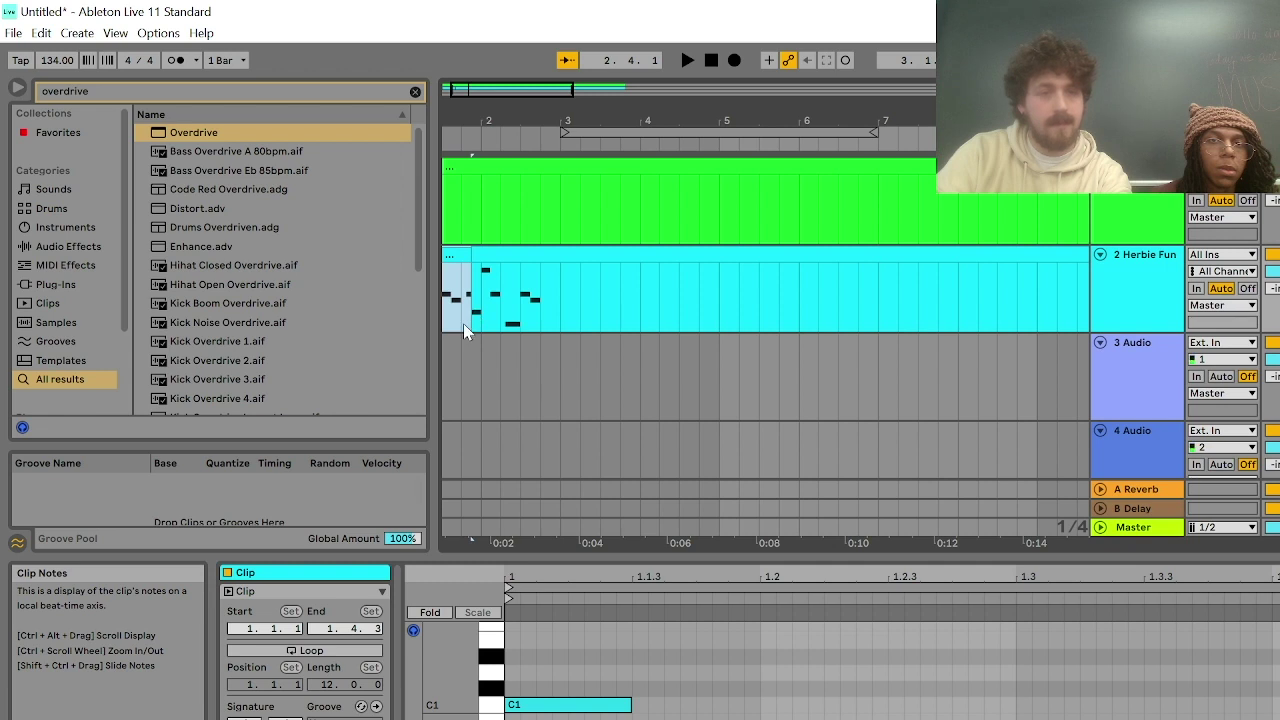
{"action": "scroll", "coordinate": [463, 323], "scroll_direction": "up", "scroll_amount": 4}
{"action": "key", "text": "ctrl+d"}
{"action": "left_click", "coordinate": [467, 303]}
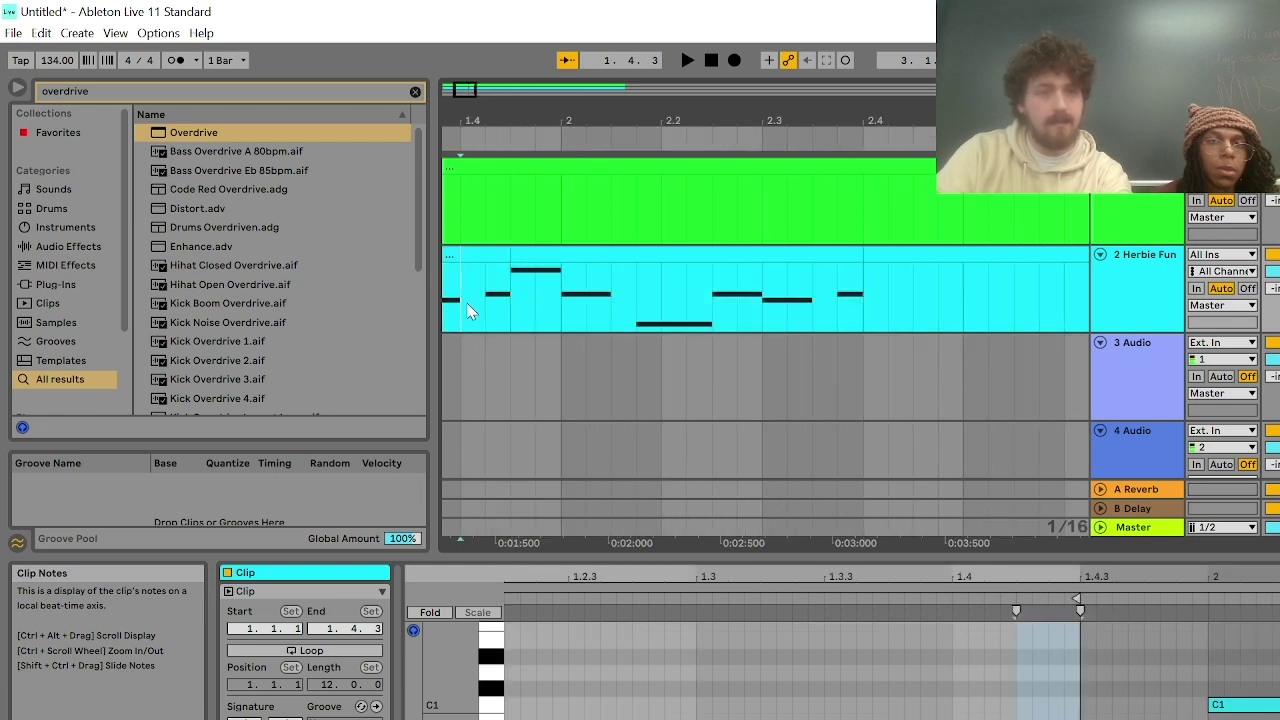
{"action": "key", "text": "space"}
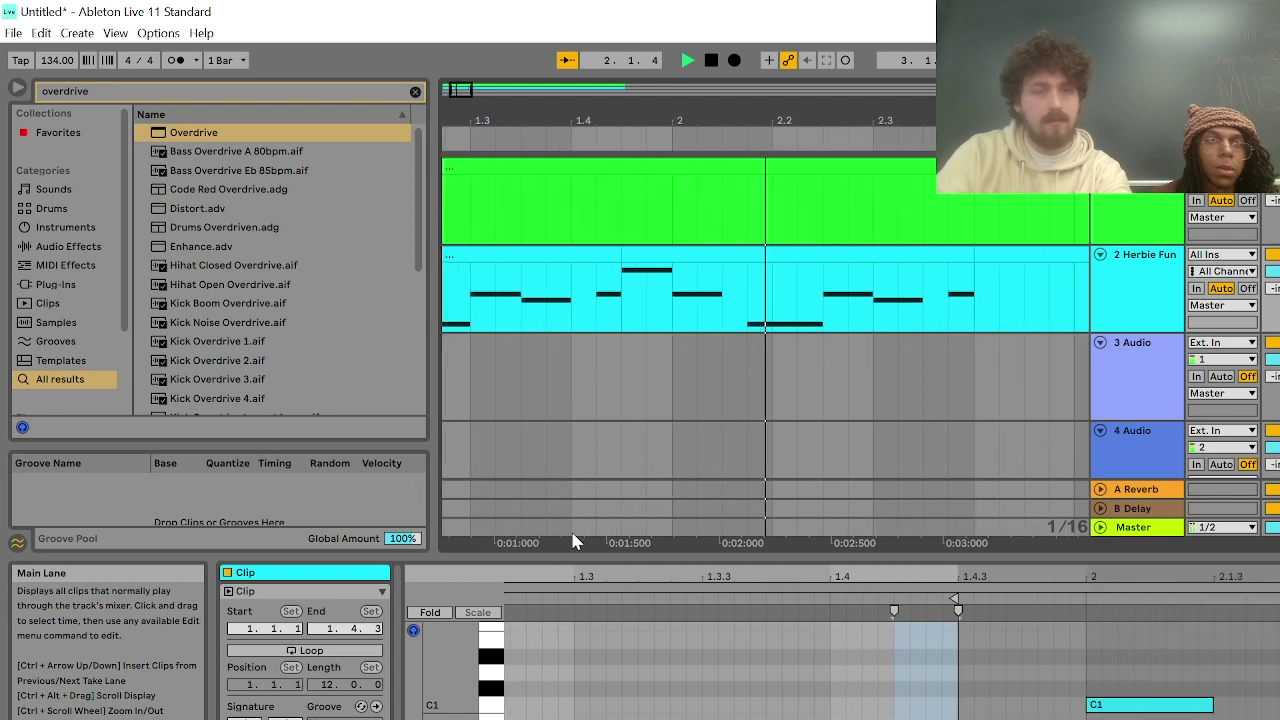
{"action": "key", "text": "space"}
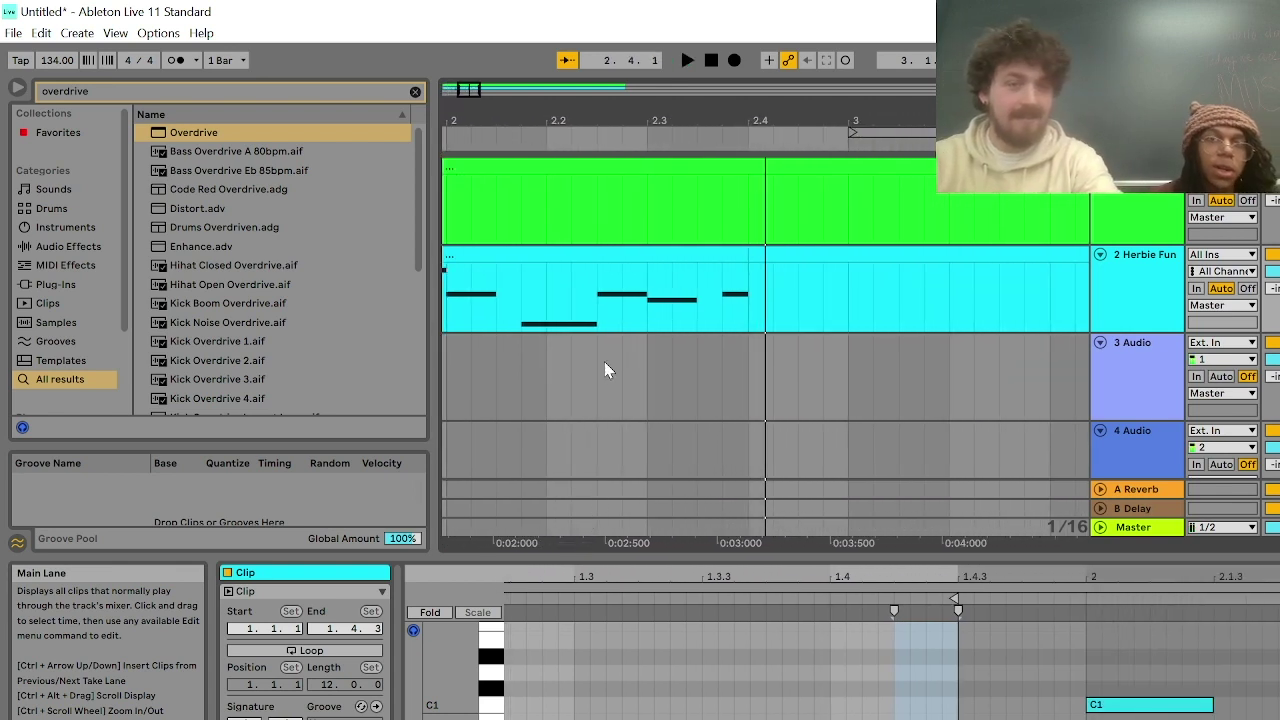
Duplicate the second clip so another copy starts at 2.4, then play the arrangement with the loop set around the new copy
{"action": "left_click", "coordinate": [626, 256]}
{"action": "key", "text": "ctrl+d"}
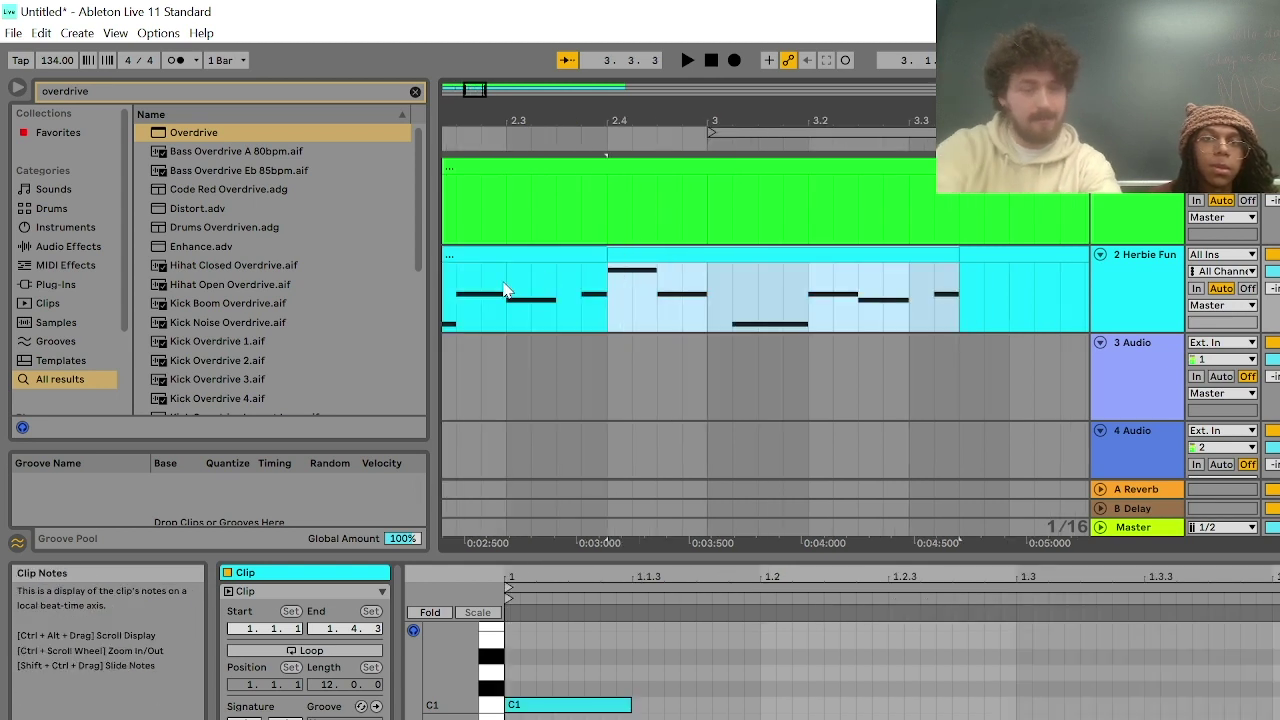
{"action": "key", "text": "space"}
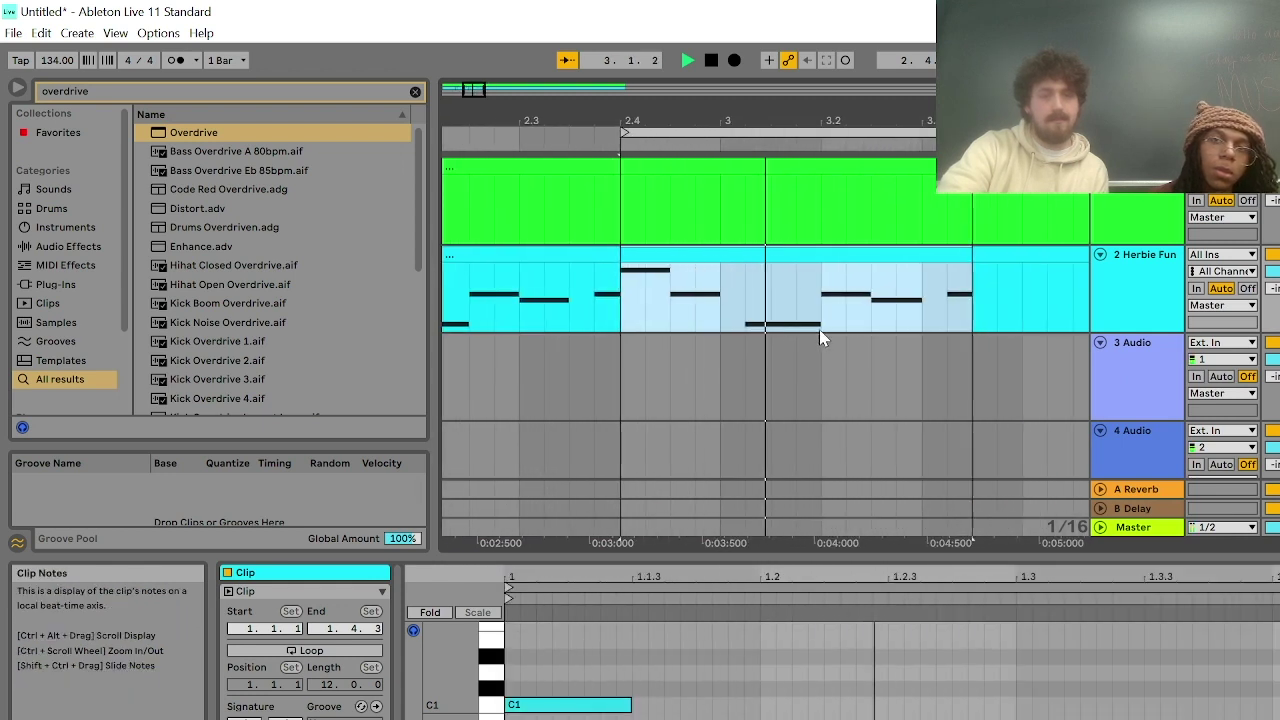
{"action": "key", "text": "space"}
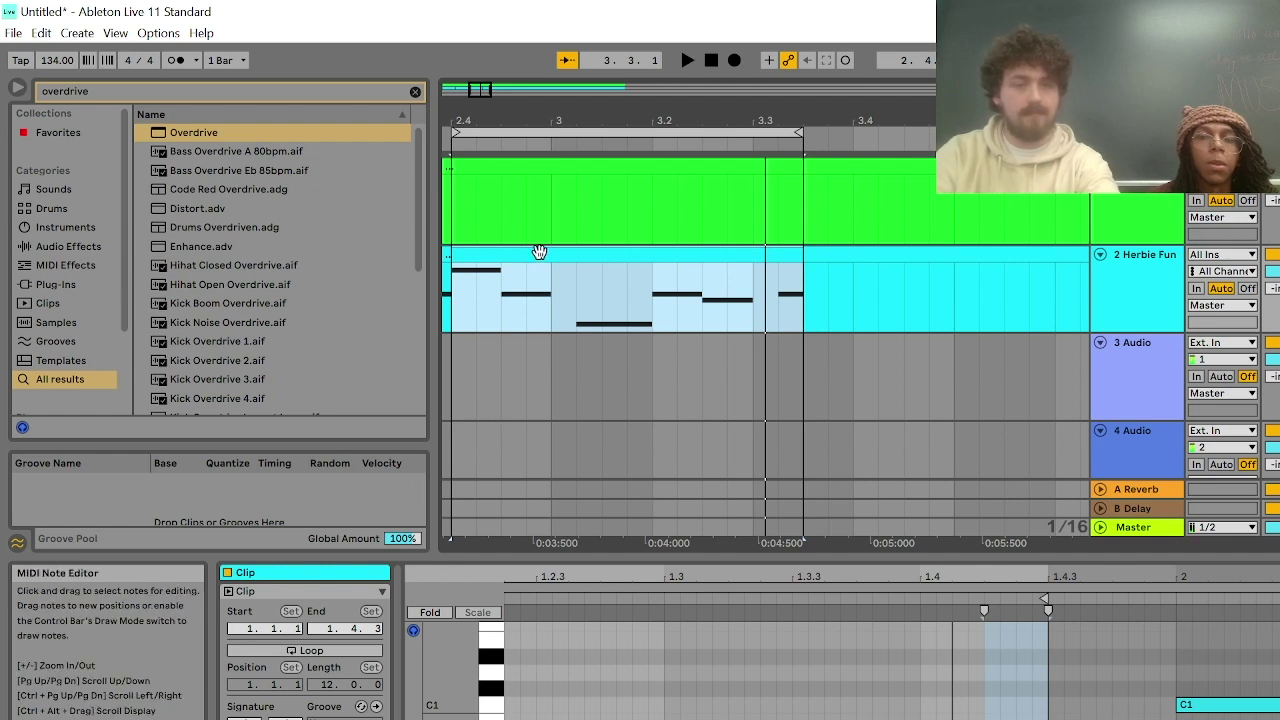
In the first clip, start the G#0 note a thirty-second after 1.4.2, add a thirty-second G0 note at 1.4.2, and play it
{"action": "scroll", "coordinate": [543, 307], "scroll_direction": "down", "scroll_amount": 10}
{"action": "scroll", "coordinate": [452, 314], "scroll_direction": "up", "scroll_amount": 3}
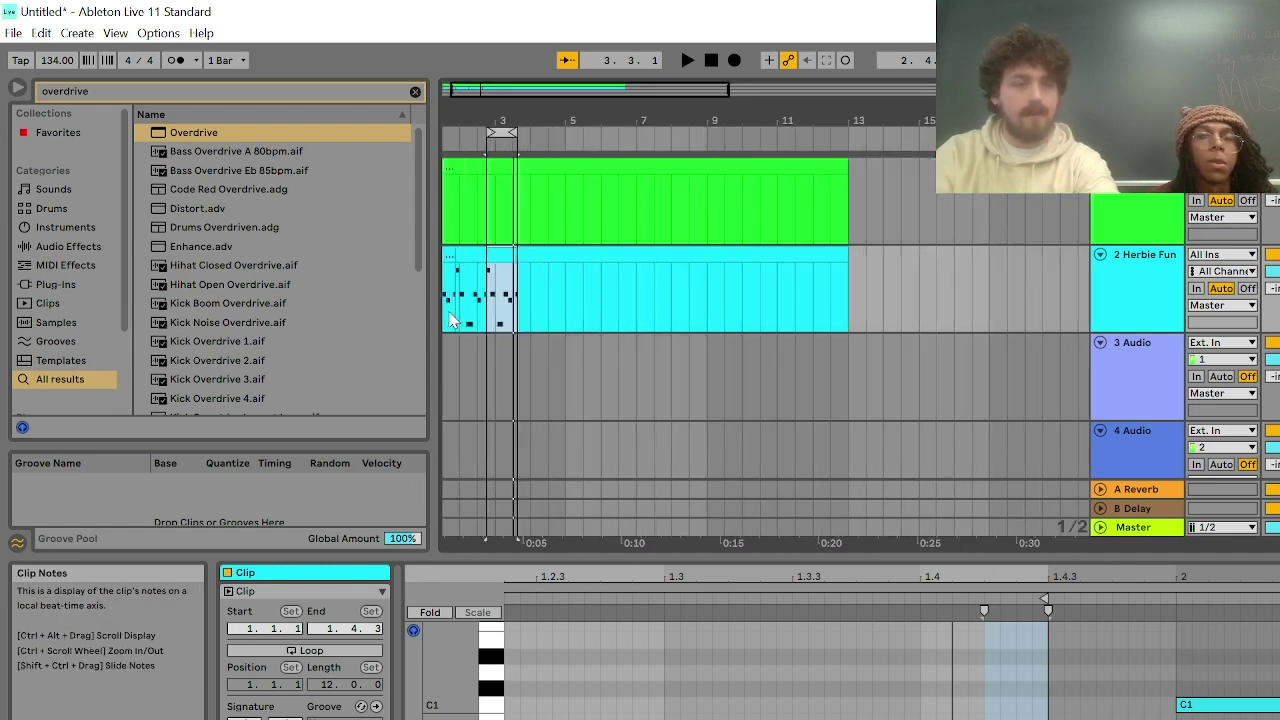
{"action": "scroll", "coordinate": [450, 320], "scroll_direction": "up", "scroll_amount": 10}
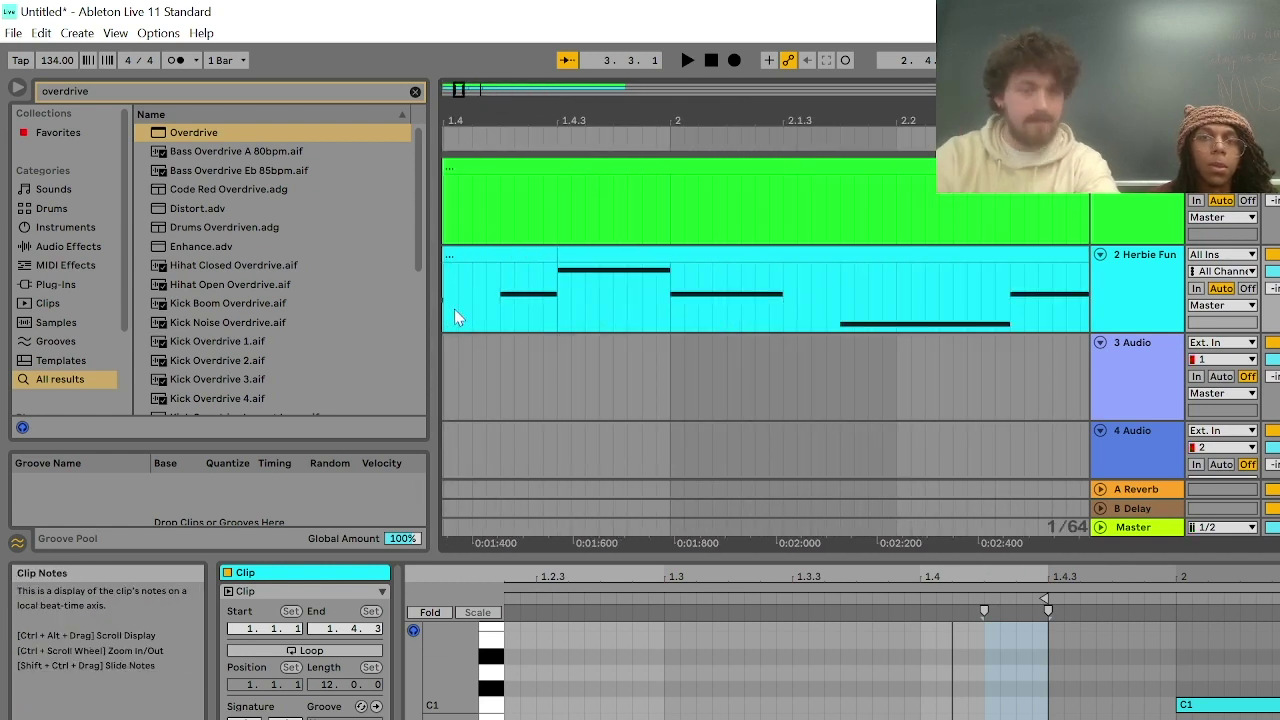
{"action": "left_click", "coordinate": [533, 321]}
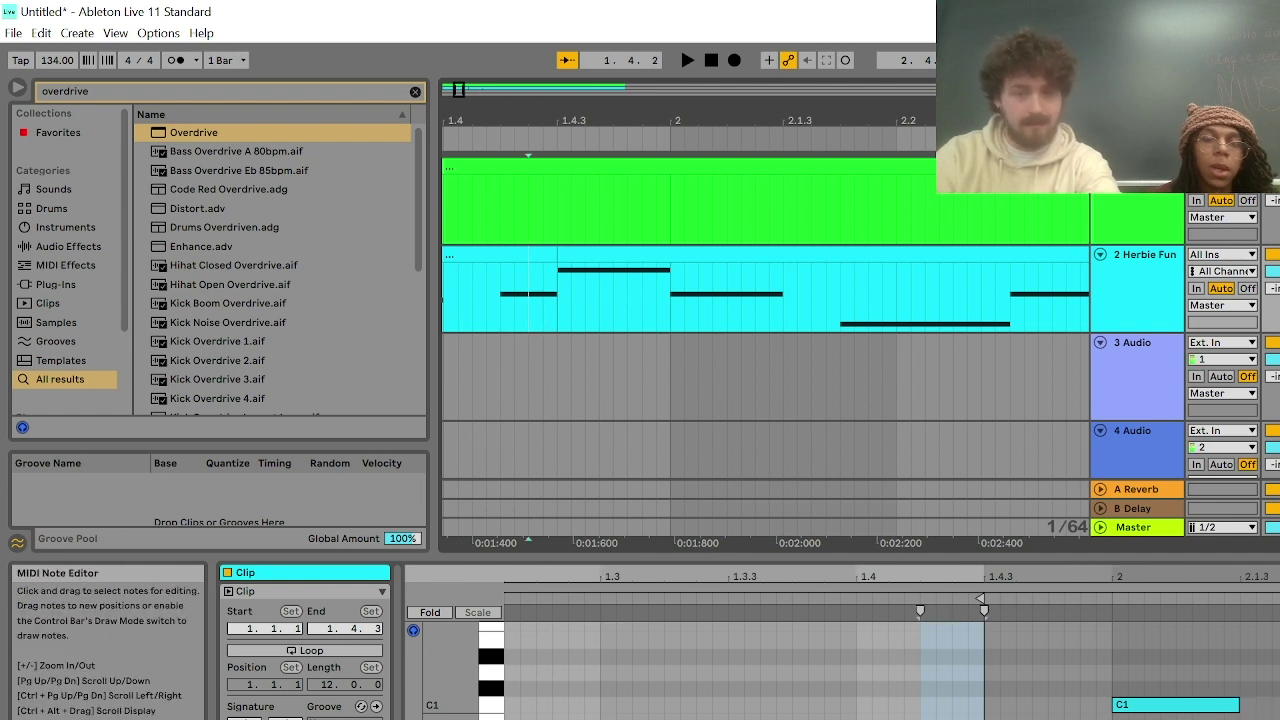
{"action": "left_click", "coordinate": [984, 655]}
{"action": "left_click", "coordinate": [920, 655]}
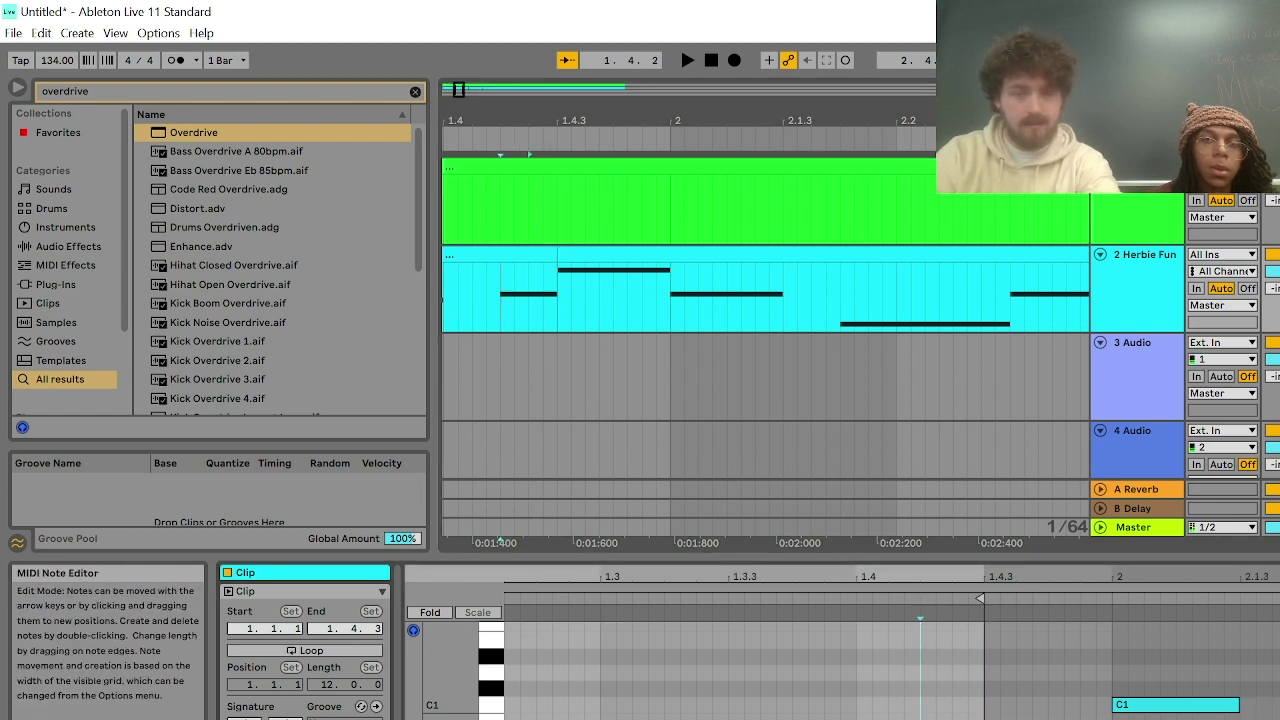
{"action": "left_click_drag", "start_coordinate": [936, 655], "coordinate": [951, 655]}
{"action": "double_click", "coordinate": [928, 618]}
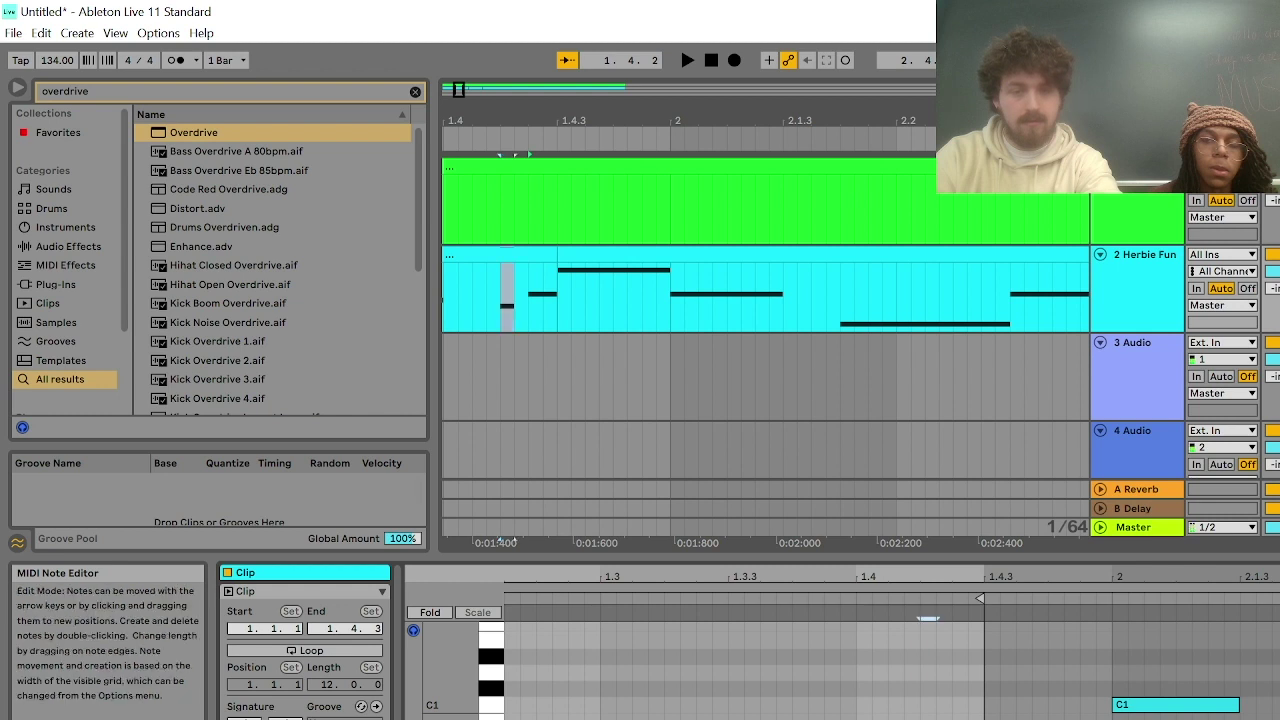
{"action": "key", "text": "space"}
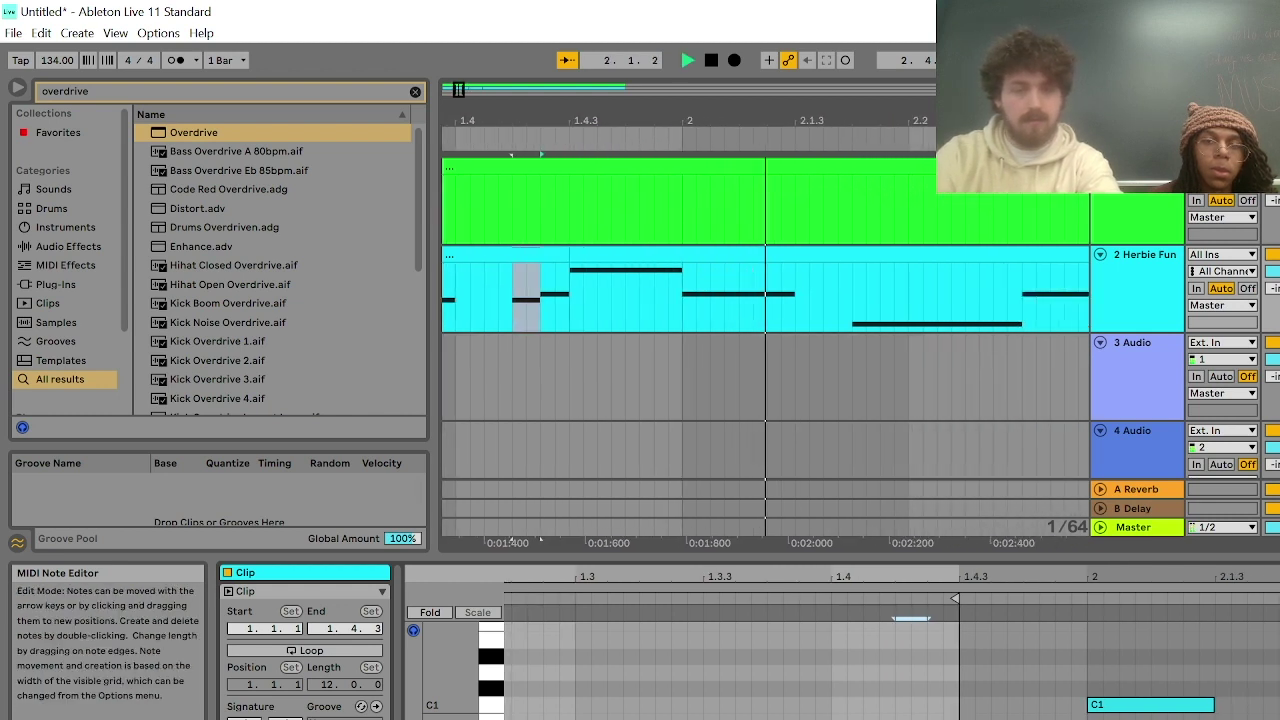
{"action": "key", "text": "space"}
Play the edited first clip into its copy, and play the copy again from 1.4.3
{"action": "scroll", "coordinate": [556, 300], "scroll_direction": "down", "scroll_amount": 5}
{"action": "scroll", "coordinate": [475, 325], "scroll_direction": "up", "scroll_amount": 5, "text": "ctrl"}
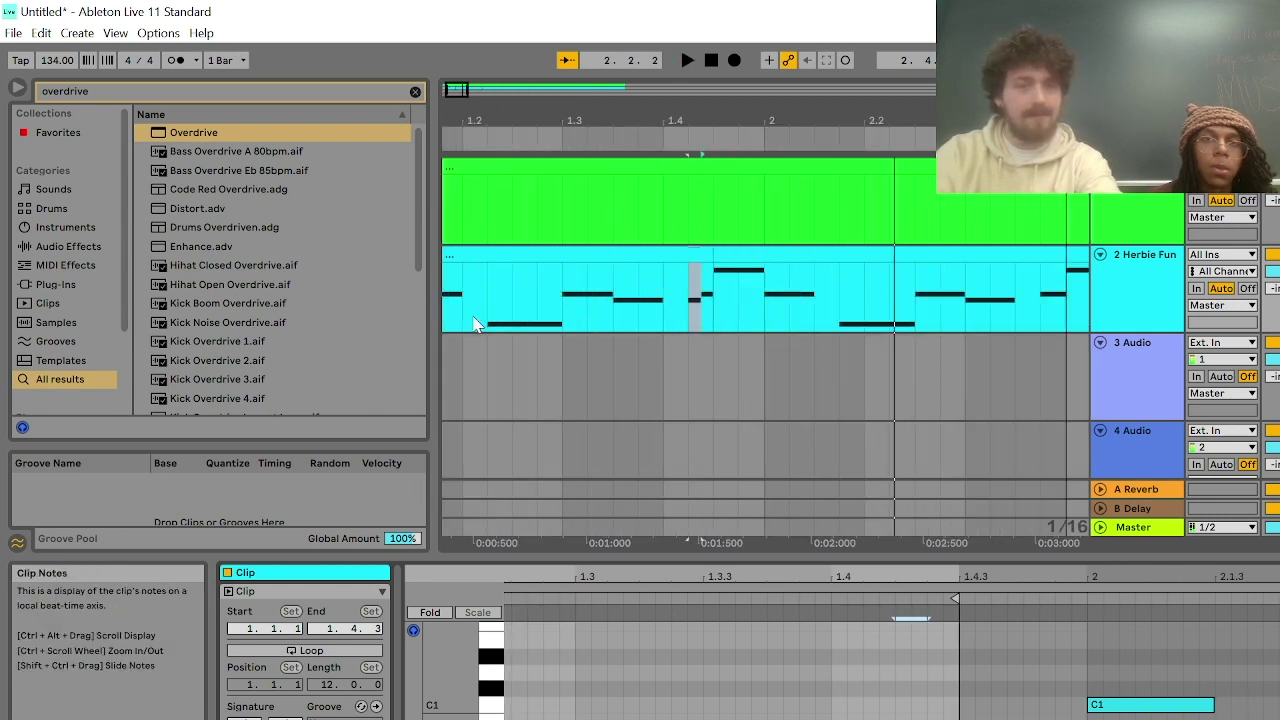
{"action": "key", "text": "space"}
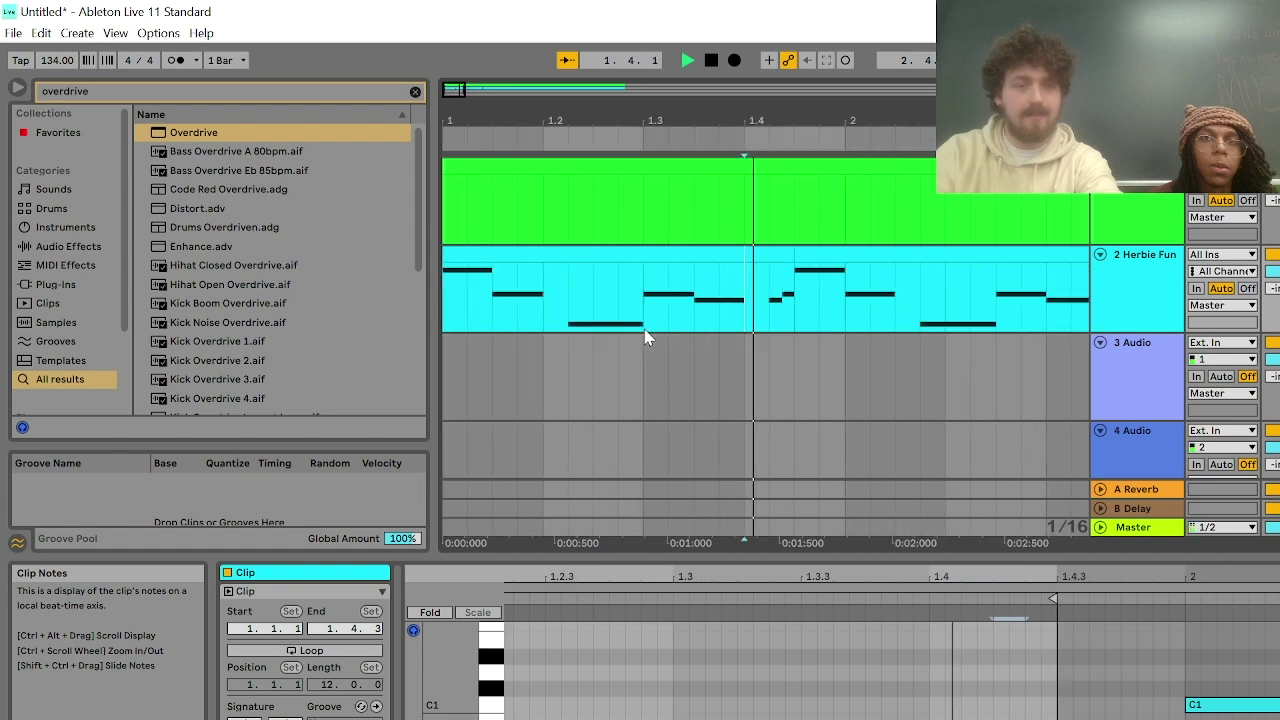
{"action": "key", "text": "space"}
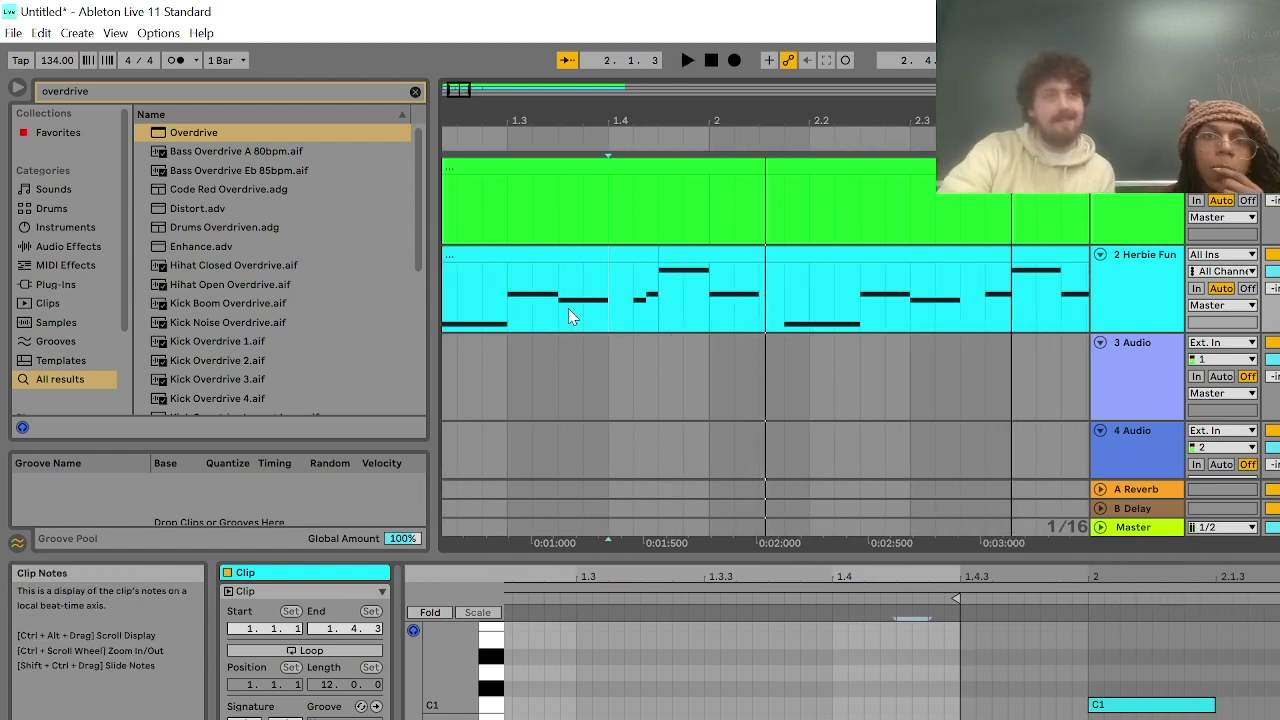
{"action": "left_click", "coordinate": [662, 326]}
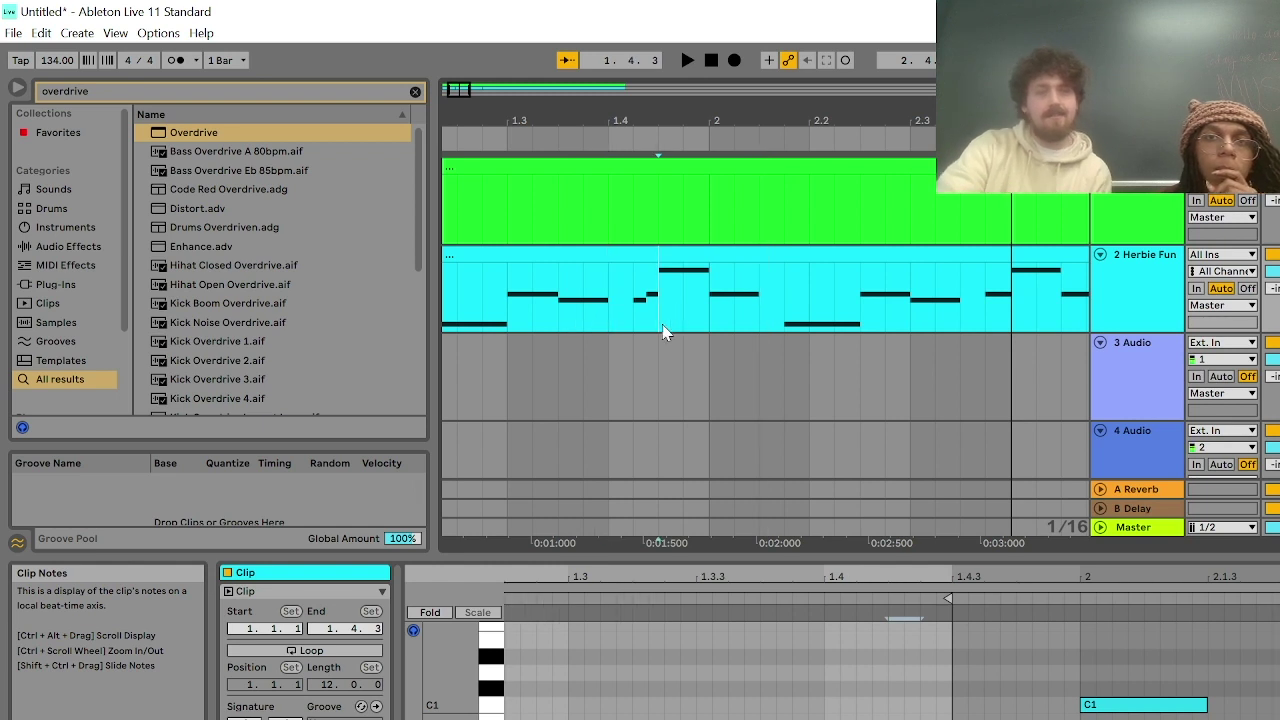
{"action": "key", "text": "space"}
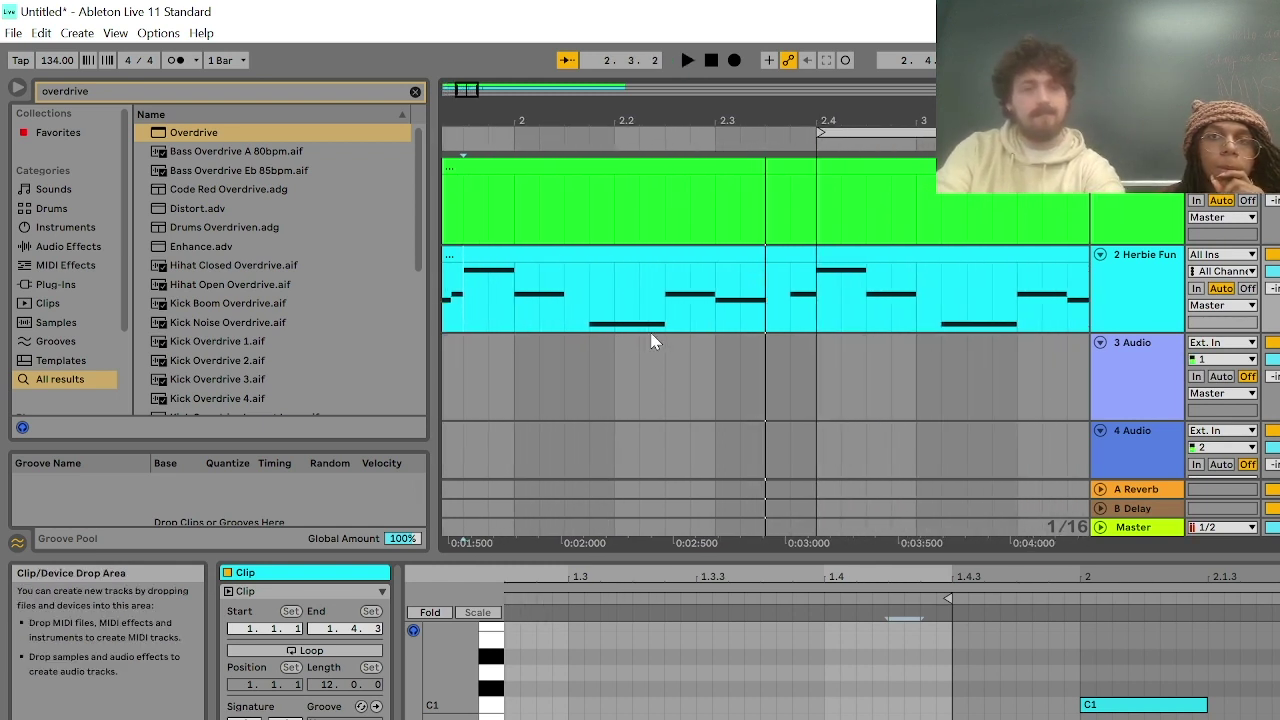
{"action": "left_click", "coordinate": [789, 329]}
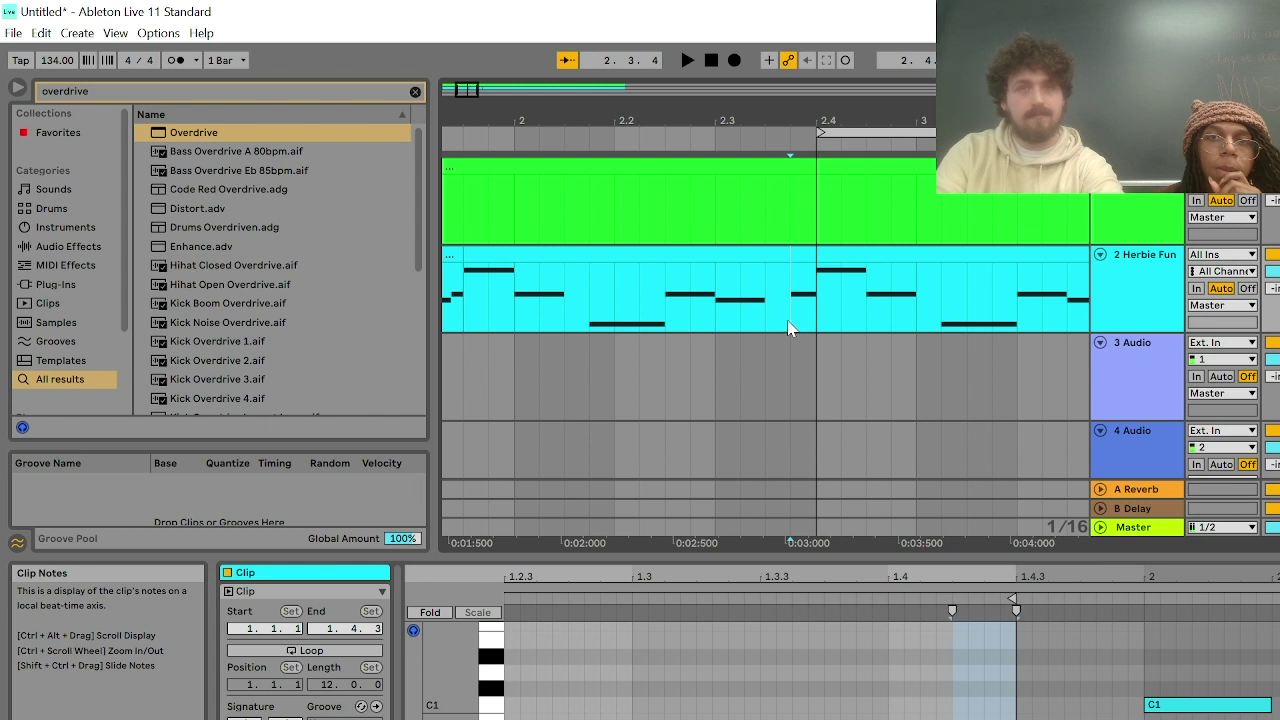
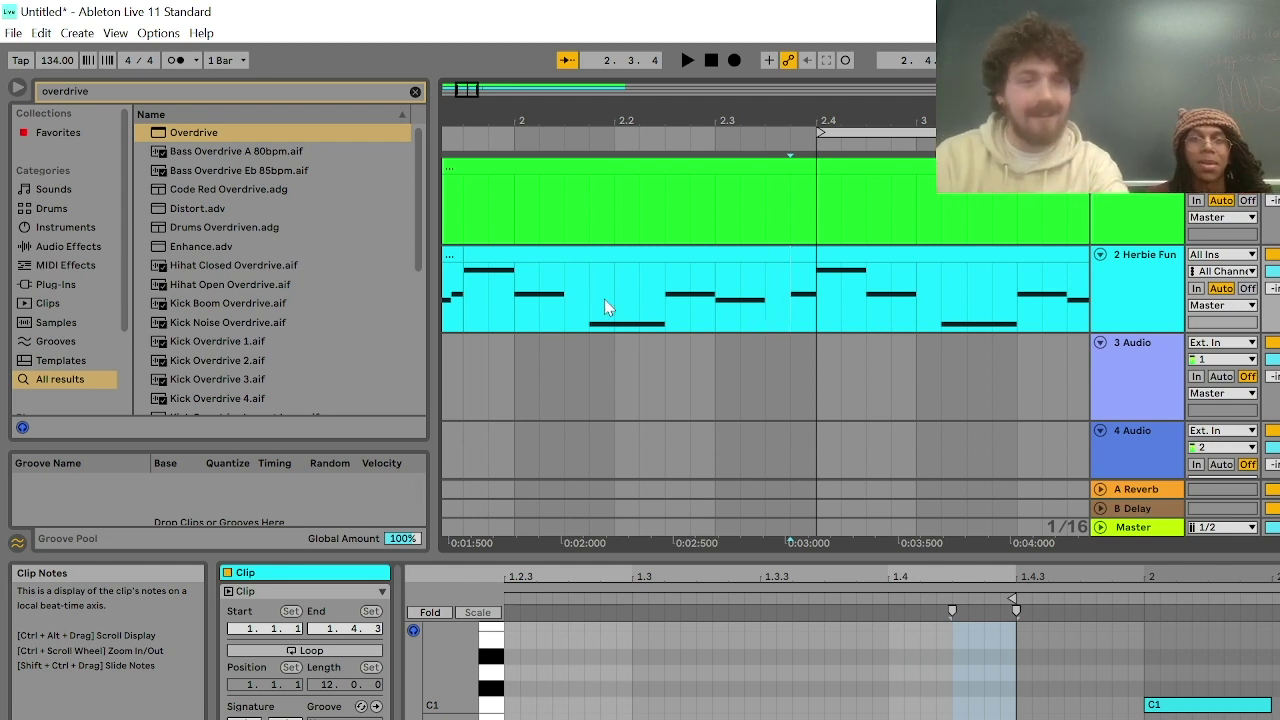
Delete the short G0 and G#0 transition notes around 1.4.2 from the end of the first Herbie Funk clip
{"action": "scroll", "coordinate": [468, 327], "scroll_direction": "down", "scroll_amount": 3}
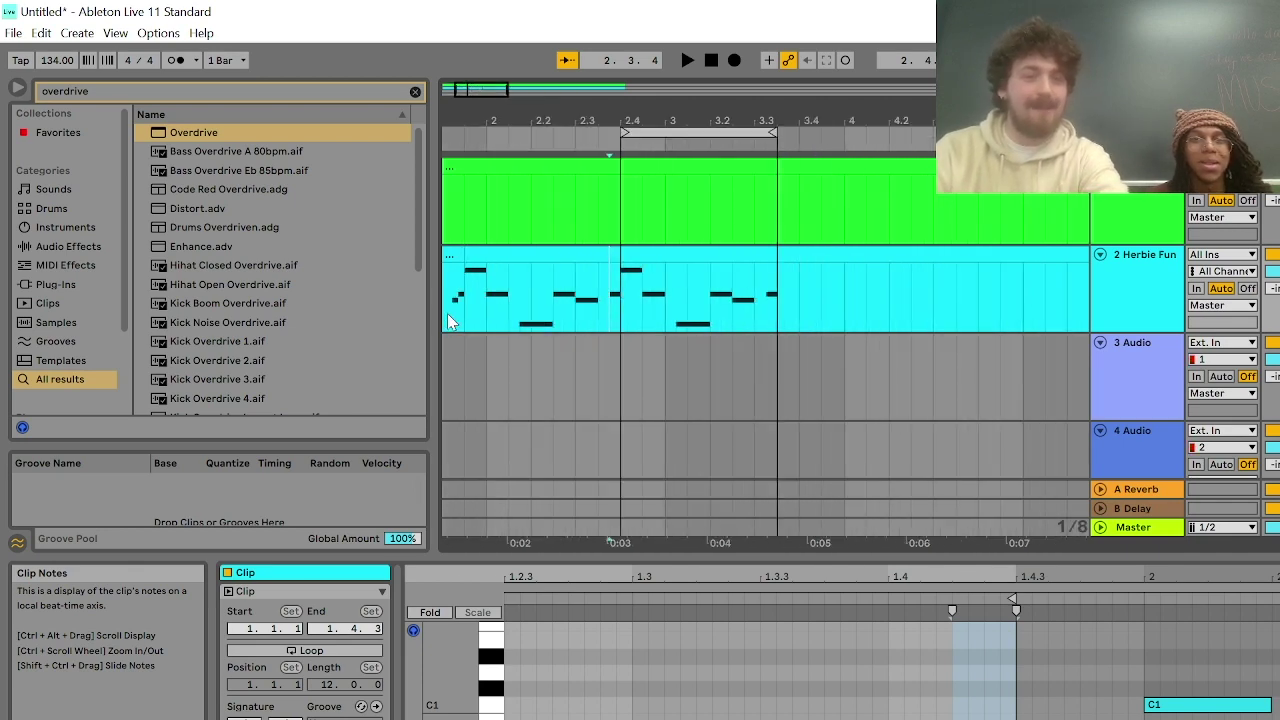
{"action": "scroll", "coordinate": [448, 315], "scroll_direction": "up", "scroll_amount": 8}
{"action": "left_click", "coordinate": [630, 259]}
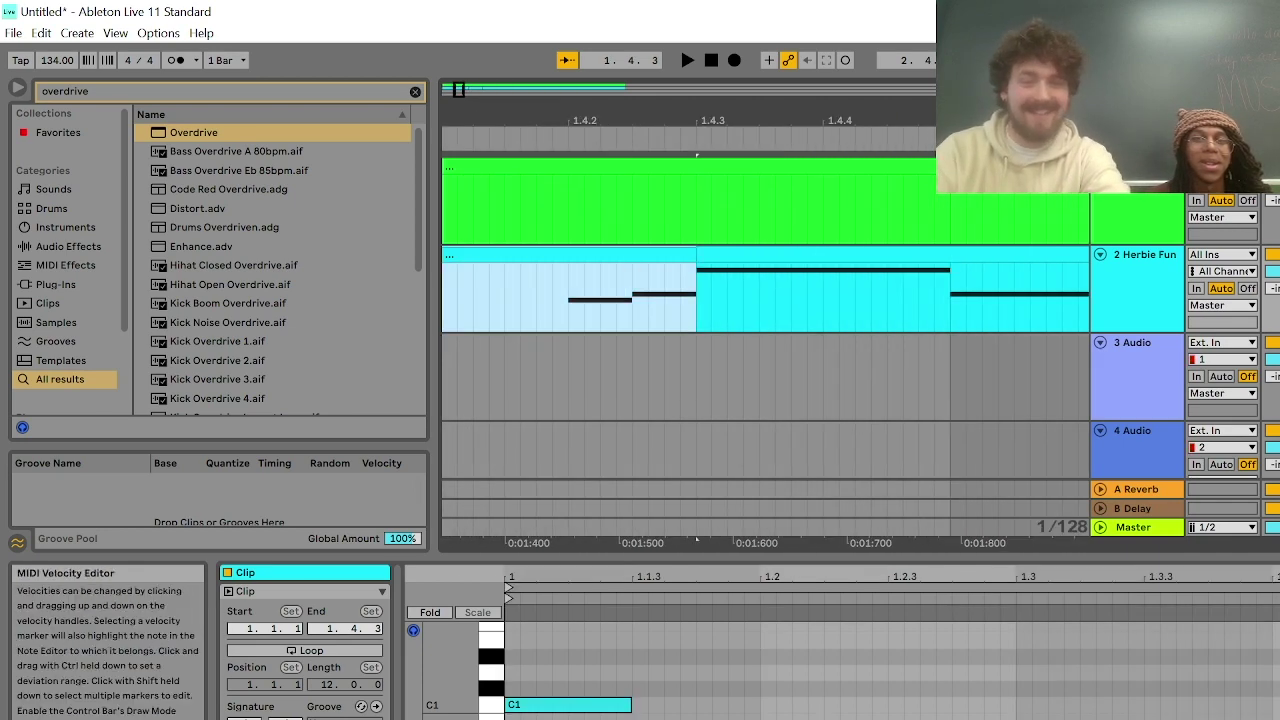
{"action": "left_click", "coordinate": [1144, 700]}
{"action": "left_click", "coordinate": [1016, 670]}
{"action": "left_click_drag", "start_coordinate": [1016, 670], "coordinate": [1272, 670]}
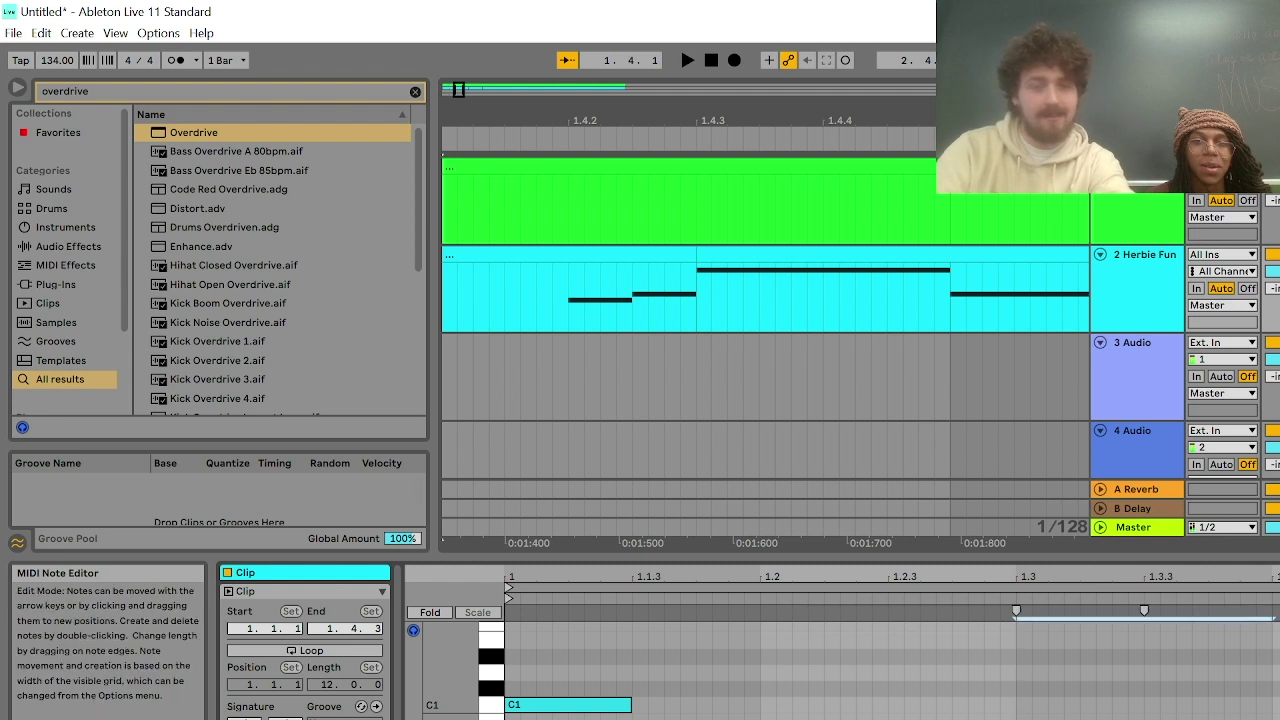
{"action": "key", "text": "minus"}
{"action": "left_click_drag", "start_coordinate": [904, 670], "coordinate": [952, 670]}
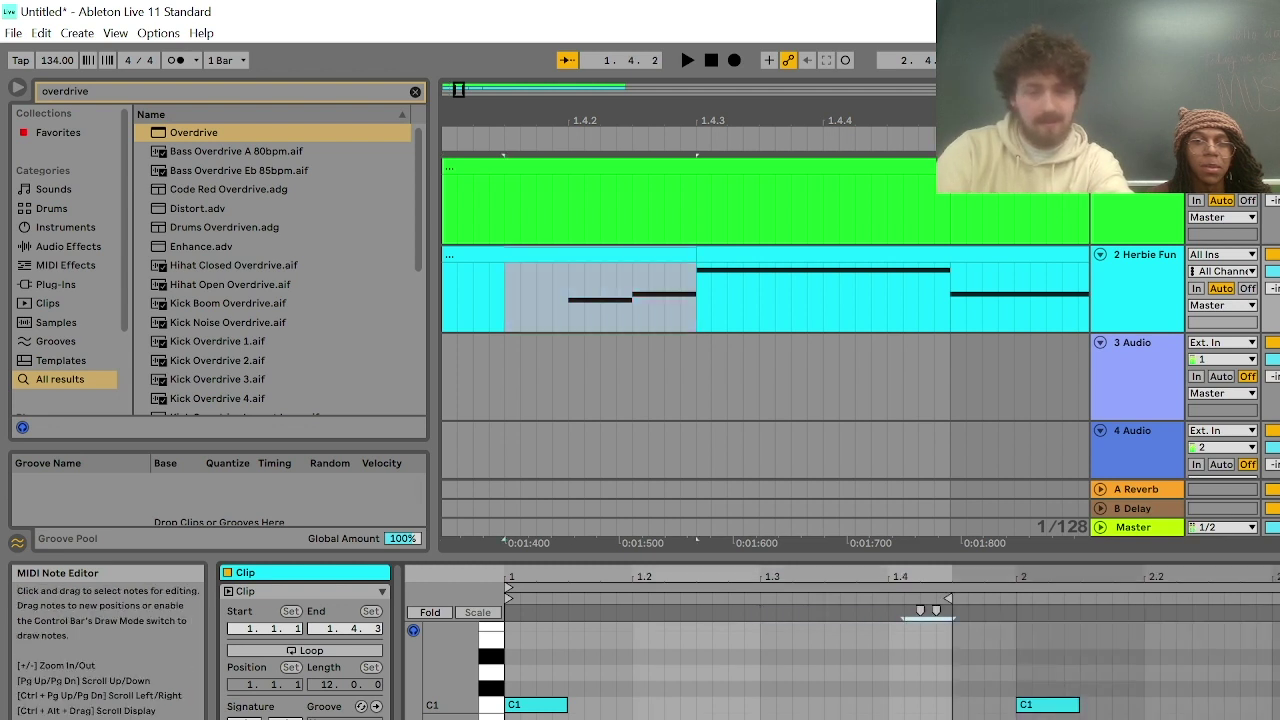
{"action": "key", "text": "Delete"}
Duplicate the first clip twice over the following copies and play the resulting sequence
{"action": "left_click", "coordinate": [556, 257]}
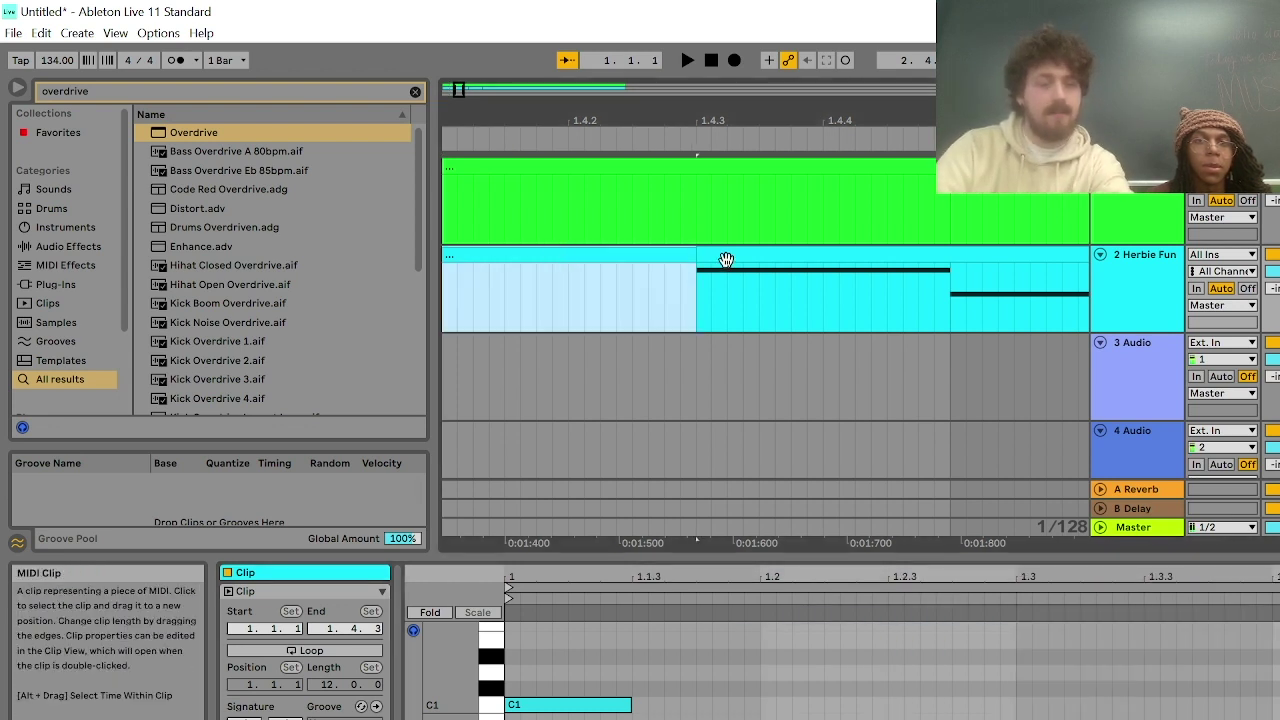
{"action": "key", "text": "ctrl+d"}
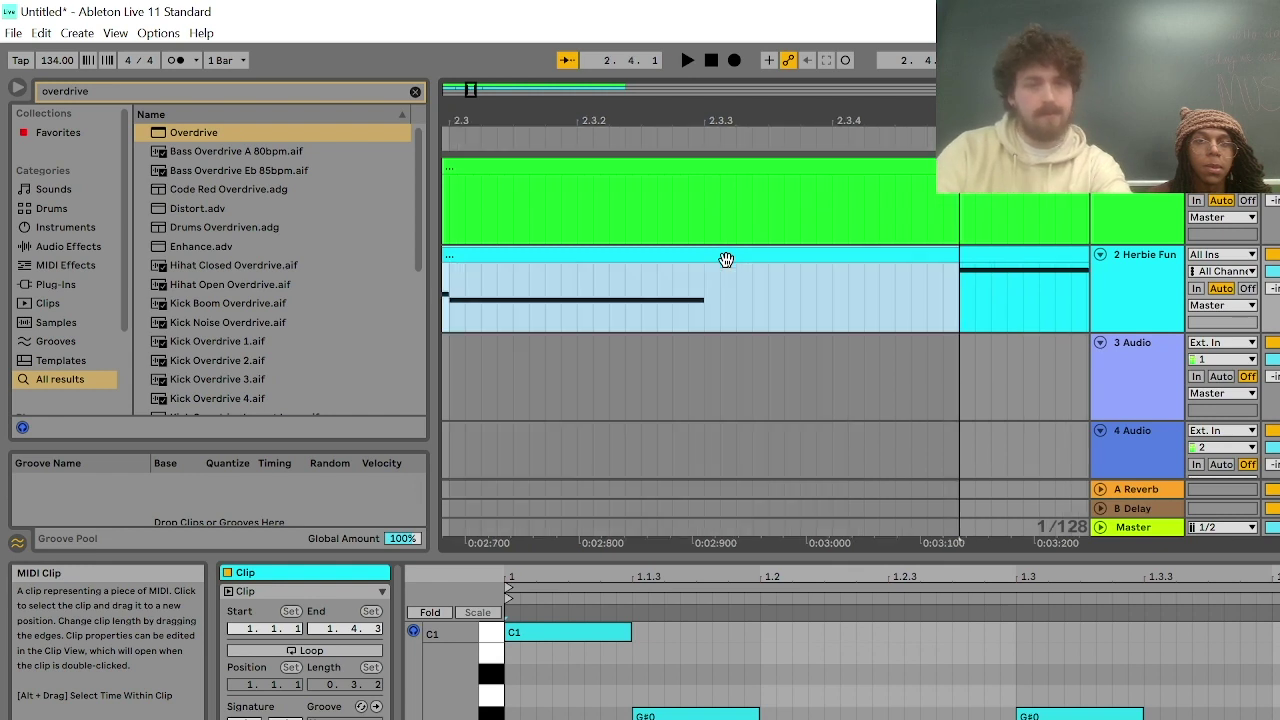
{"action": "key", "text": "ctrl+d"}
{"action": "scroll", "coordinate": [654, 288], "scroll_direction": "down", "scroll_amount": 8}
{"action": "scroll", "coordinate": [448, 314], "scroll_direction": "up", "scroll_amount": 6, "text": "ctrl"}
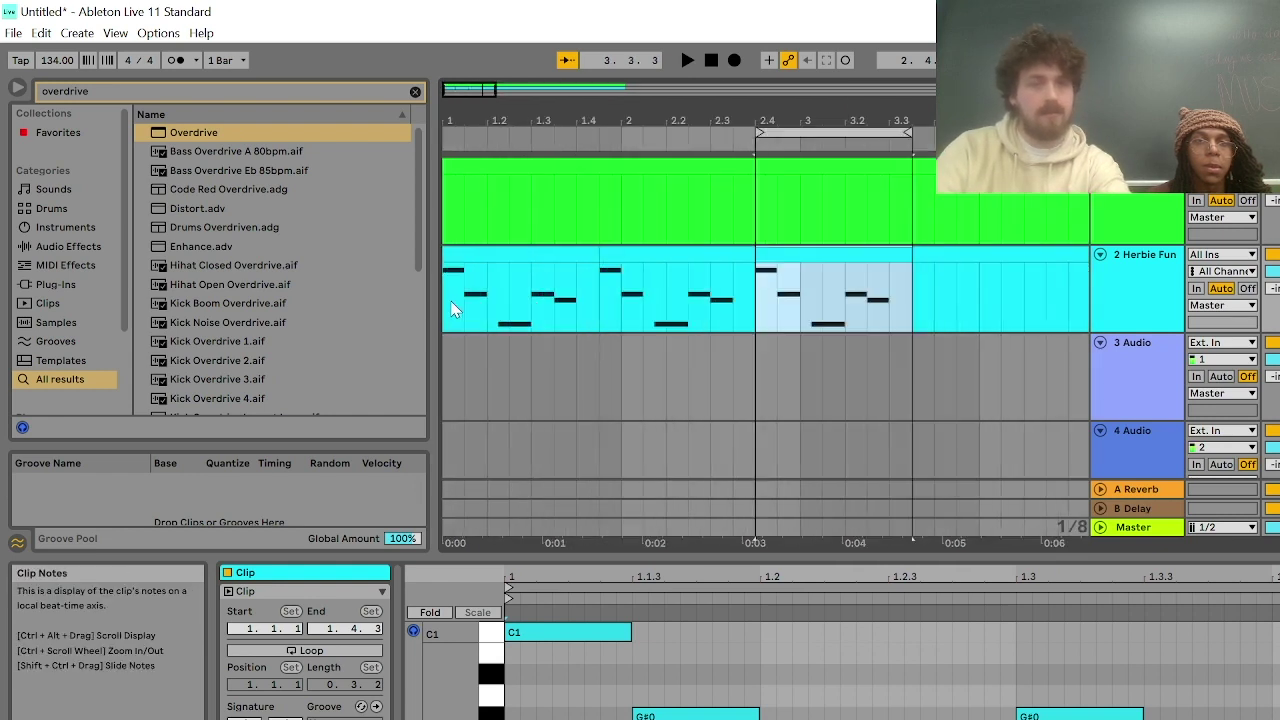
{"action": "key", "text": "space"}
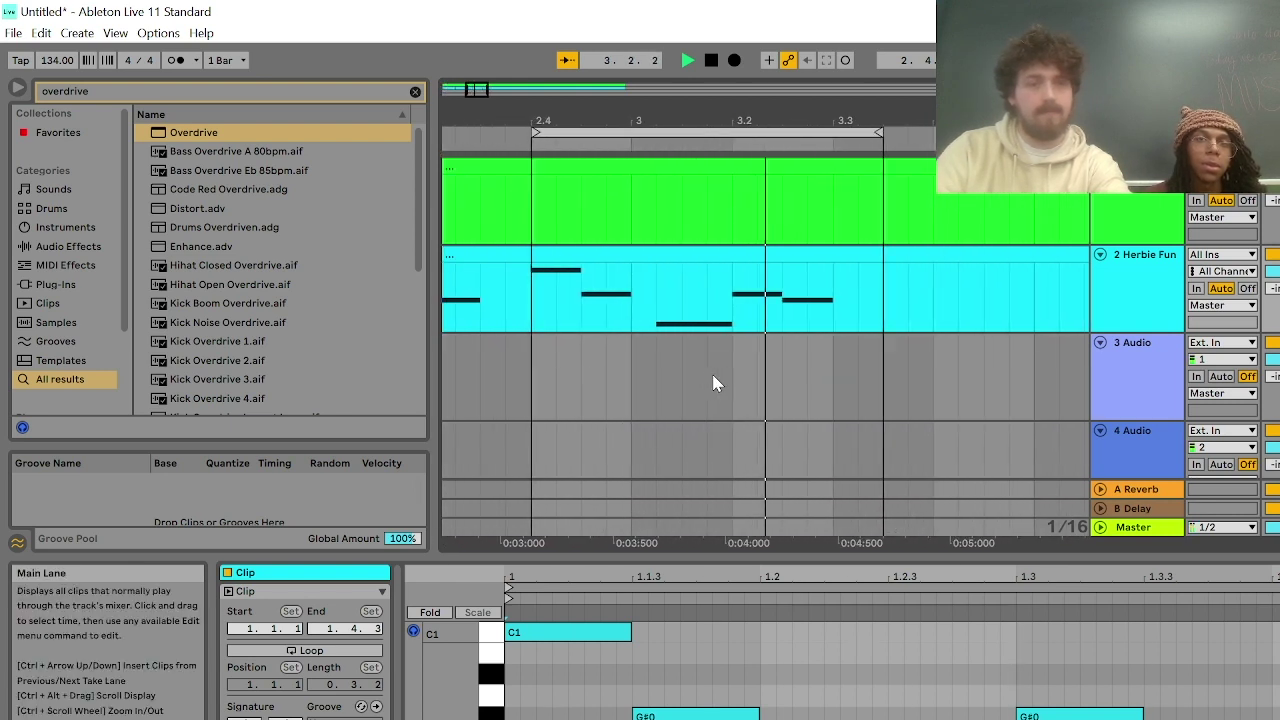
{"action": "key", "text": "space"}
{"action": "scroll", "coordinate": [448, 351], "scroll_direction": "down", "scroll_amount": 10, "text": "ctrl"}
{"action": "scroll", "coordinate": [460, 353], "scroll_direction": "up", "scroll_amount": 10, "text": "ctrl"}
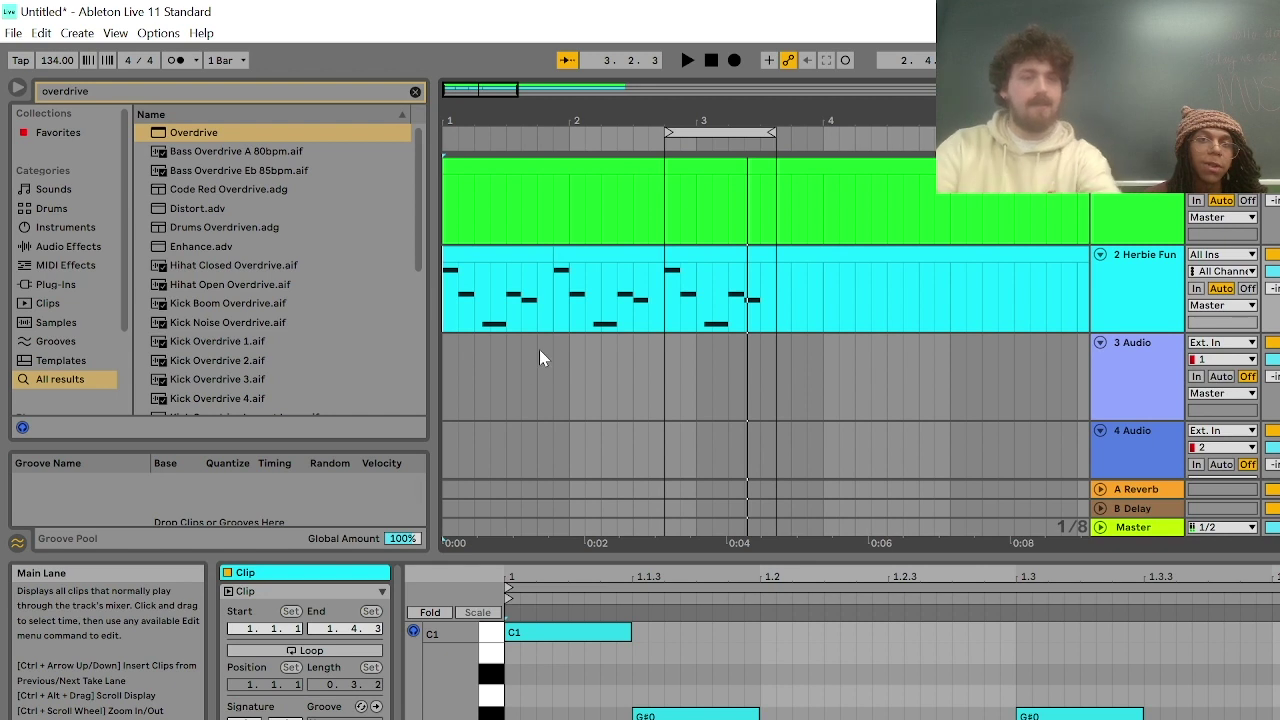
Move the second bass clip to start at bar 2, and play the arrangement from the beginning
{"action": "left_click_drag", "start_coordinate": [560, 350], "coordinate": [565, 371]}
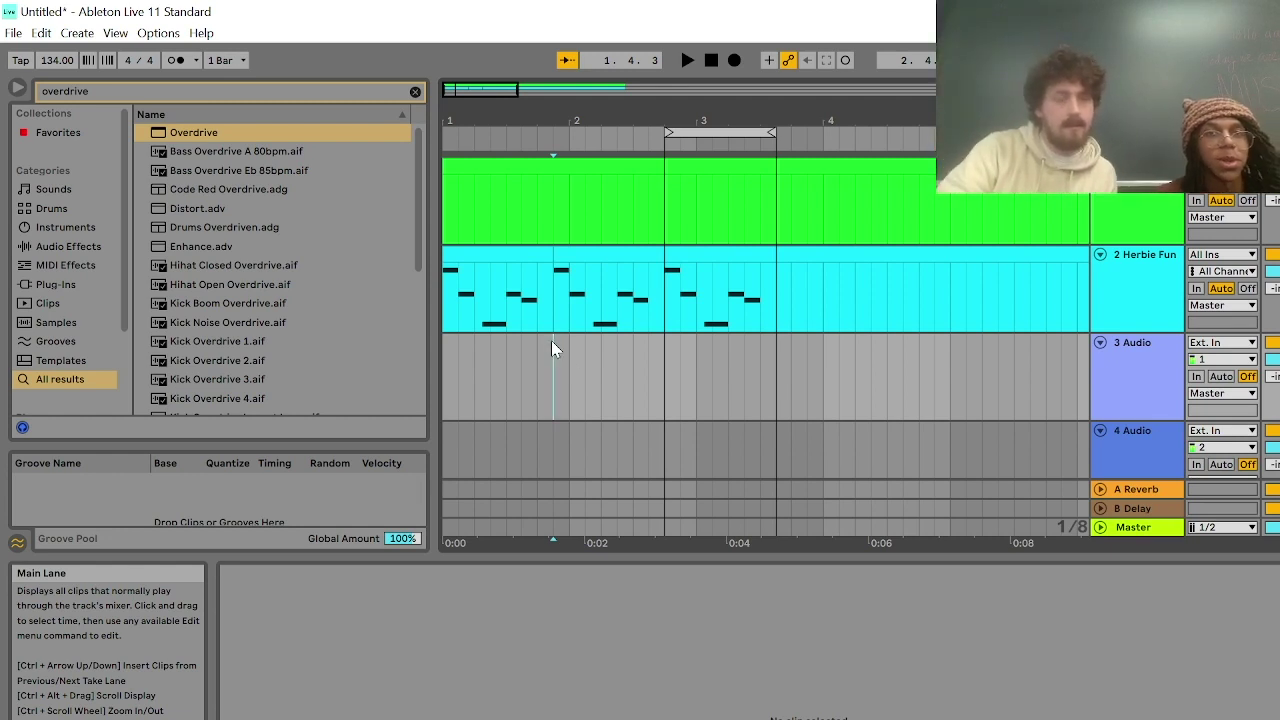
{"action": "left_click_drag", "start_coordinate": [574, 250], "coordinate": [592, 256]}
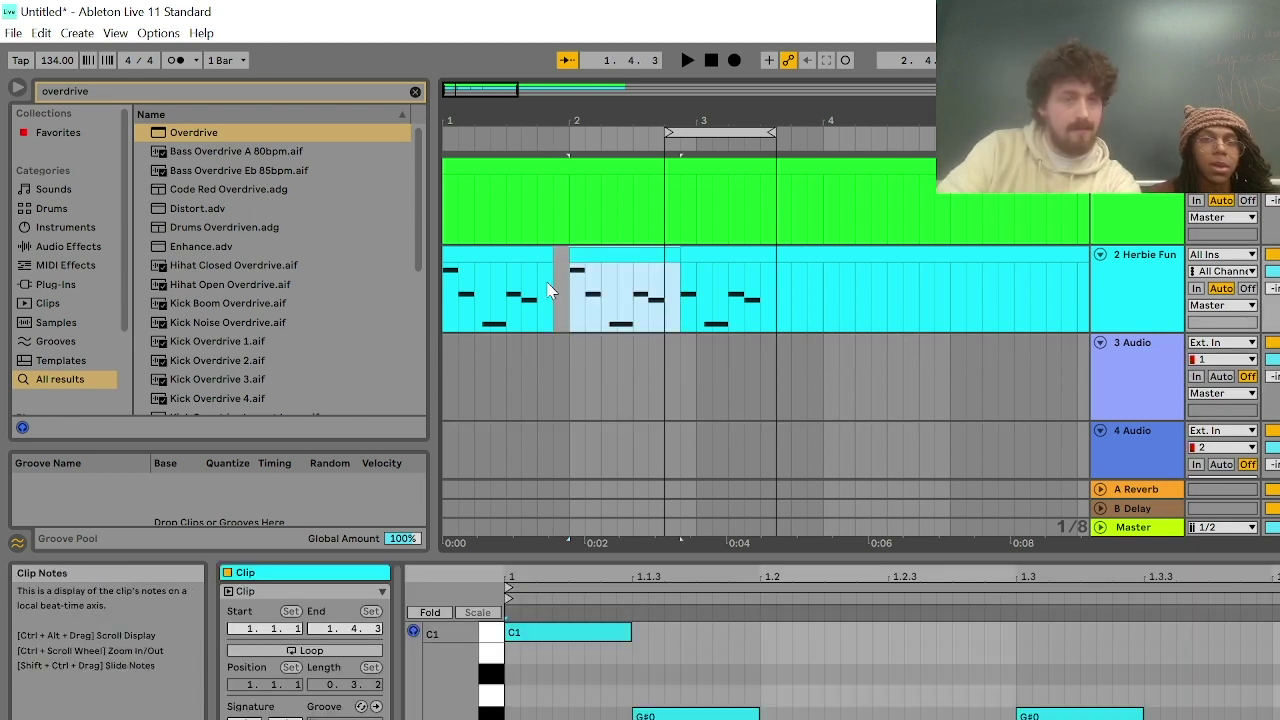
{"action": "left_click", "coordinate": [445, 320]}
{"action": "key", "text": "space"}
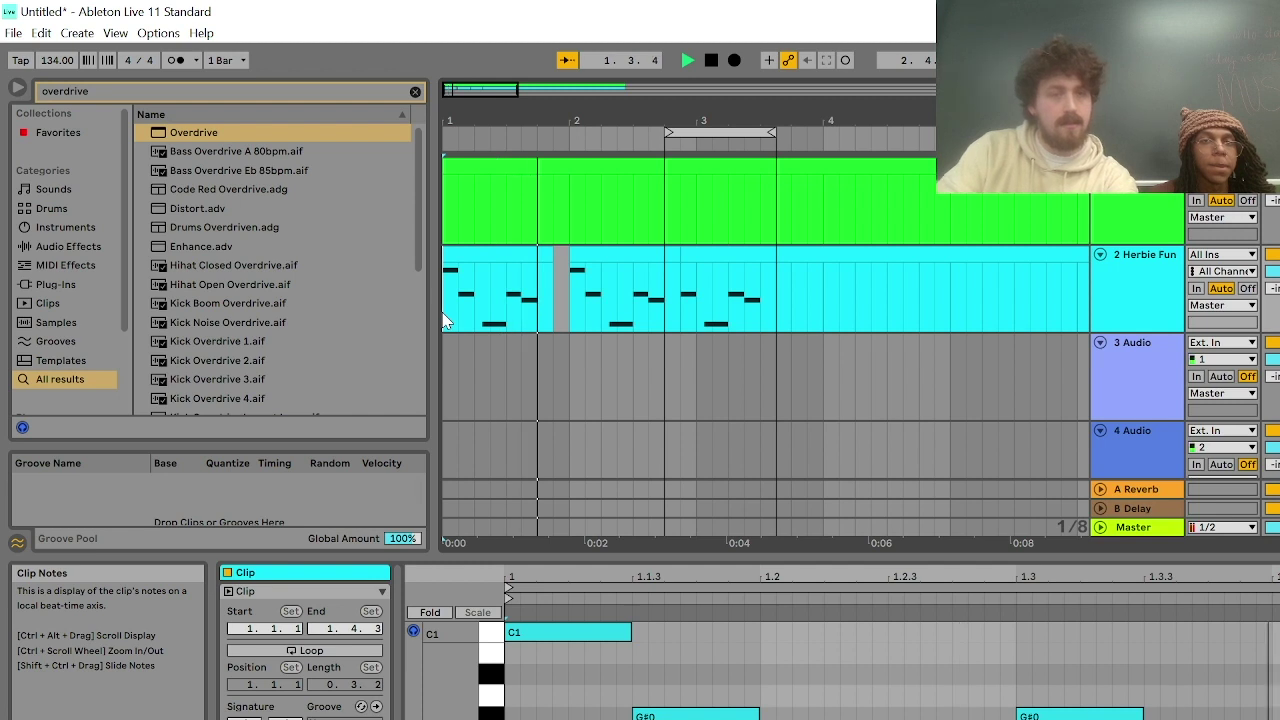
{"action": "key", "text": "space"}
Extend the end of the first bass clip to 2.1.1 and play it through into the second clip
{"action": "left_click_drag", "start_coordinate": [550, 253], "coordinate": [567, 254]}
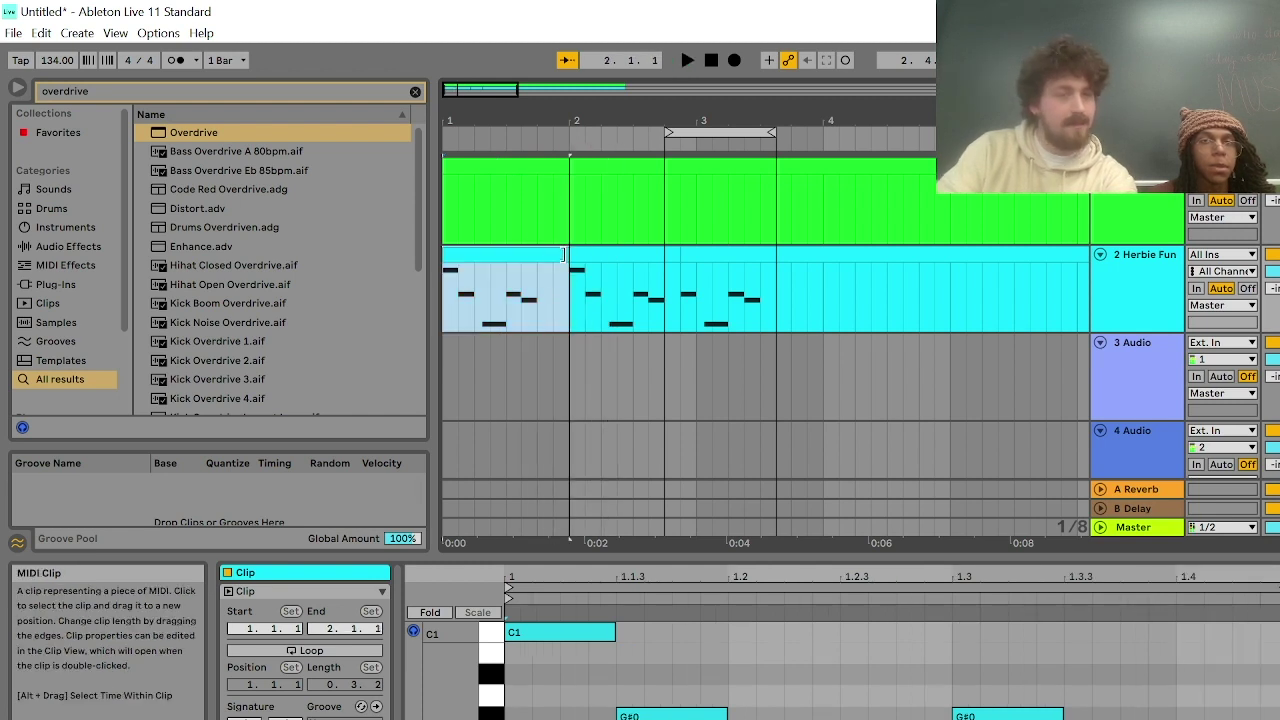
{"action": "left_click", "coordinate": [468, 309]}
{"action": "key", "text": "space"}
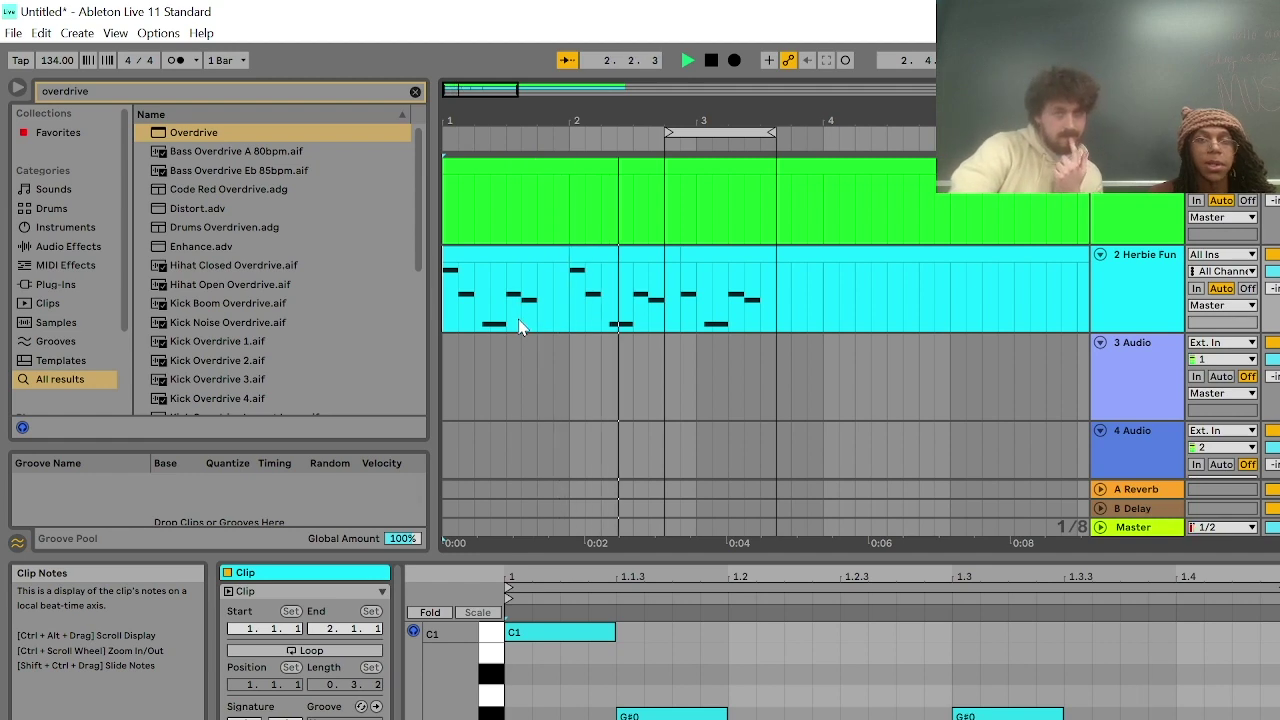
{"action": "key", "text": "space"}
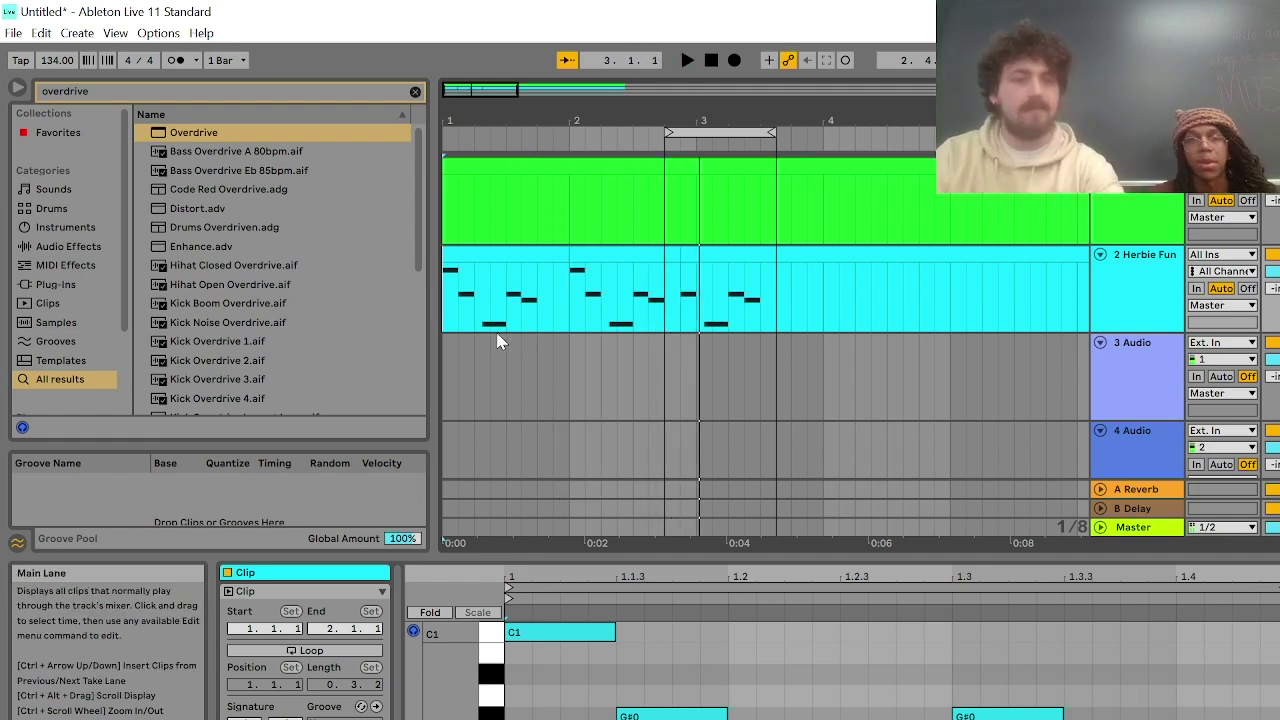
Duplicate the one-bar bass clip twice so copies start at bars 2 and 3
{"action": "left_click", "coordinate": [578, 262]}
{"action": "left_click", "coordinate": [535, 255]}
{"action": "key", "text": "ctrl+s"}
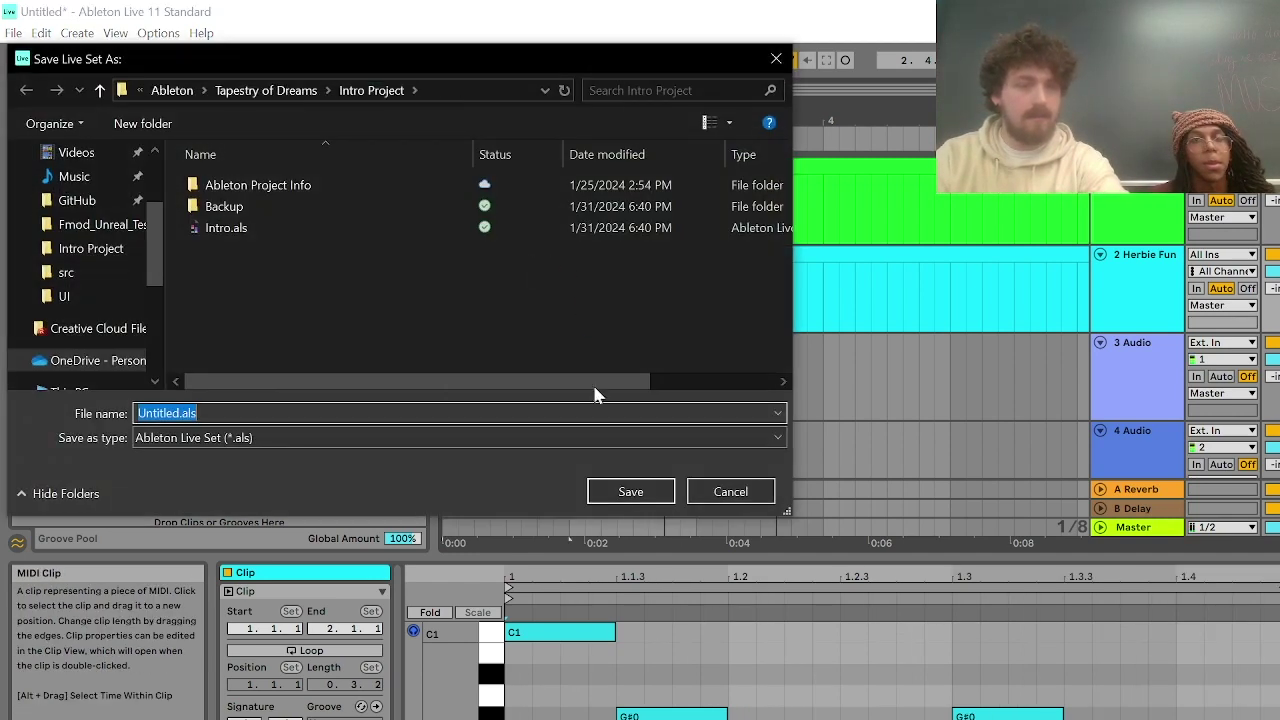
{"action": "left_click", "coordinate": [725, 493]}
{"action": "key", "text": "ctrl+d"}
{"action": "key", "text": "ctrl+d"}
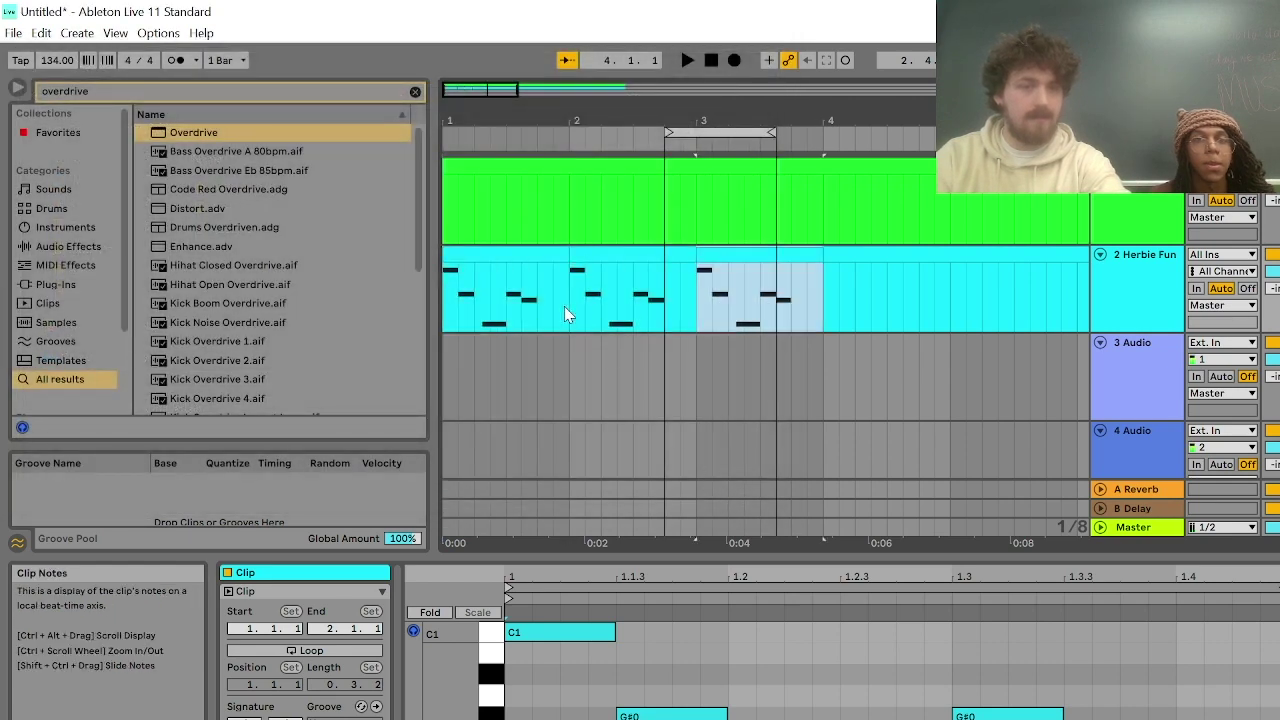
Play the arrangement from 1.1.1 through the three one-bar bass clips
{"action": "left_click", "coordinate": [454, 293]}
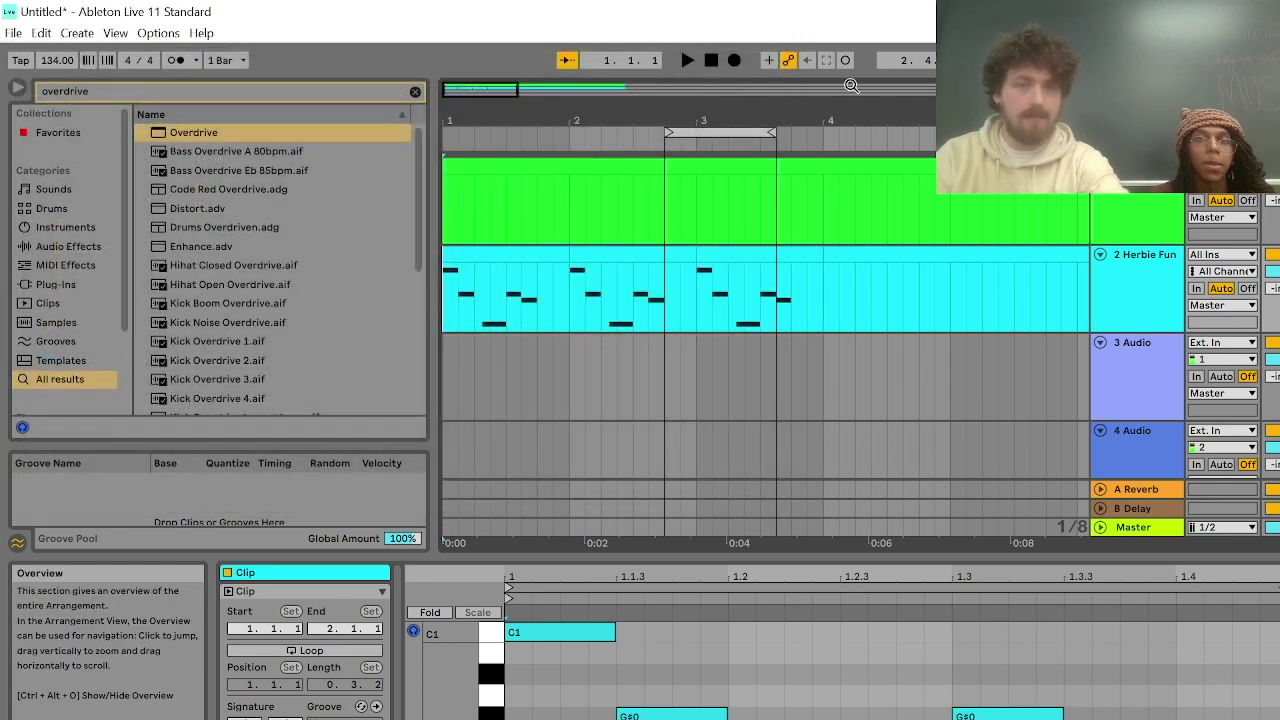
{"action": "key", "text": "space"}
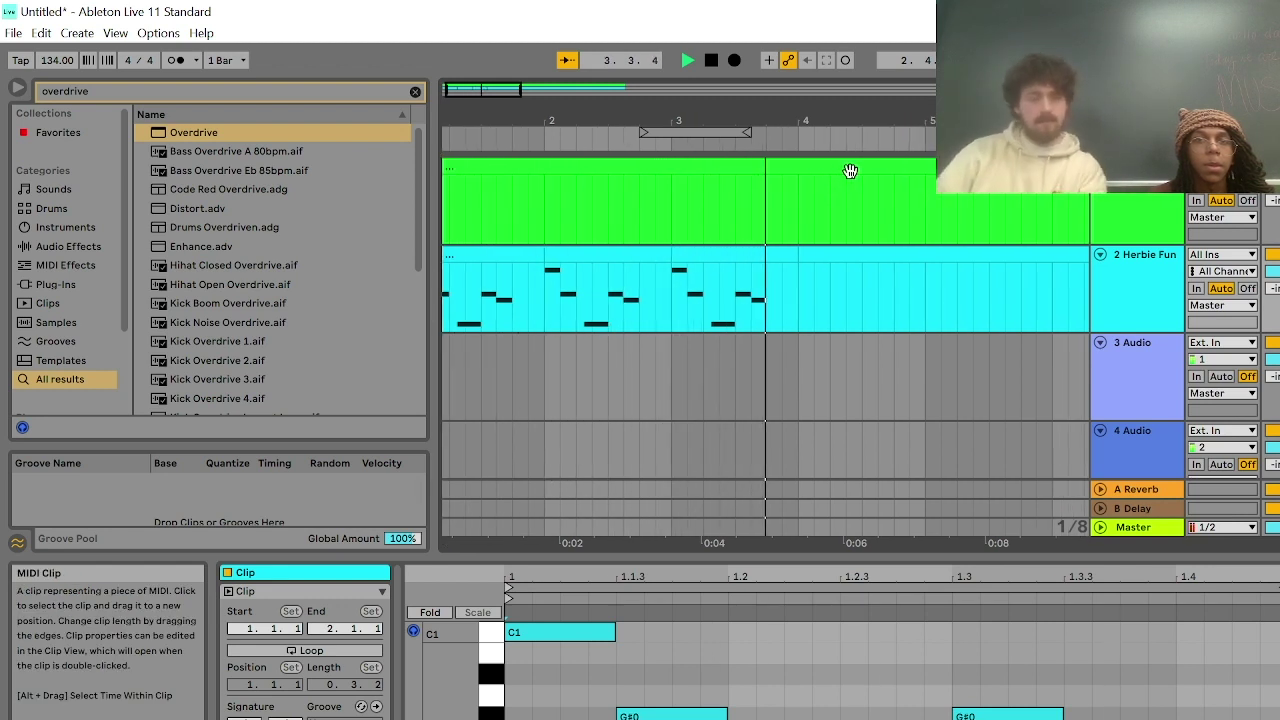
{"action": "key", "text": "space"}
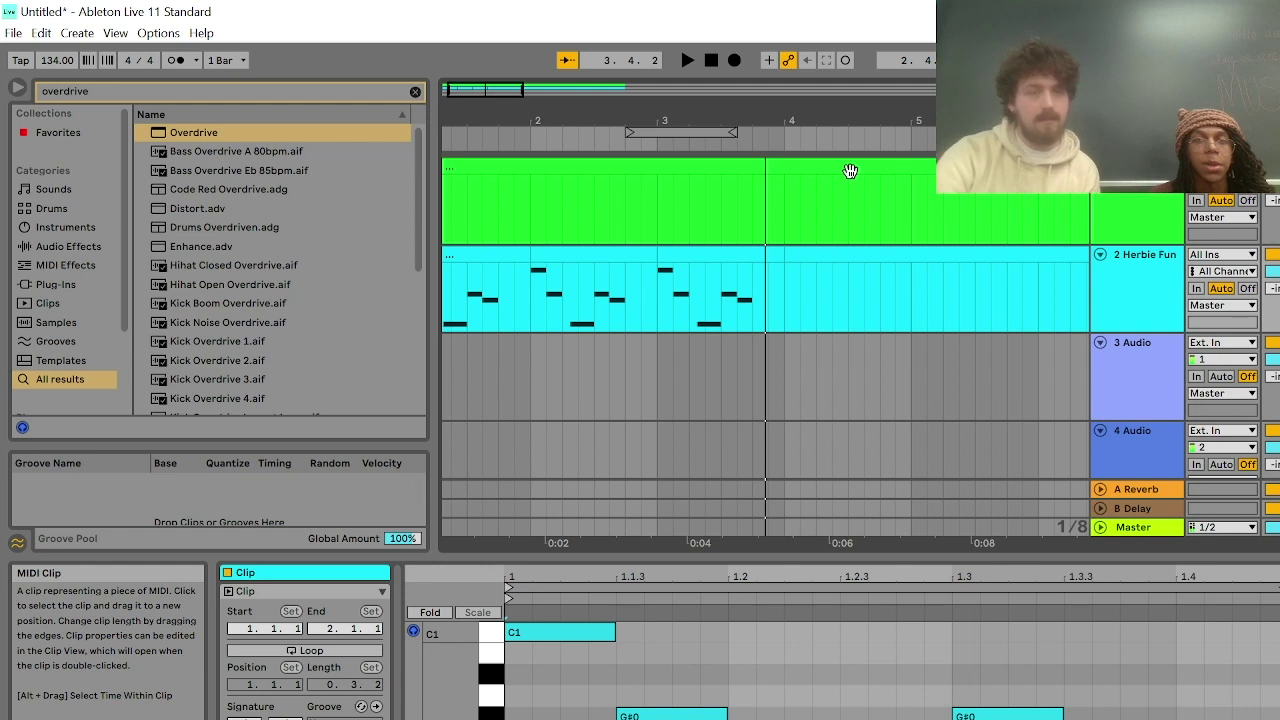
{"action": "left_click", "coordinate": [508, 325]}
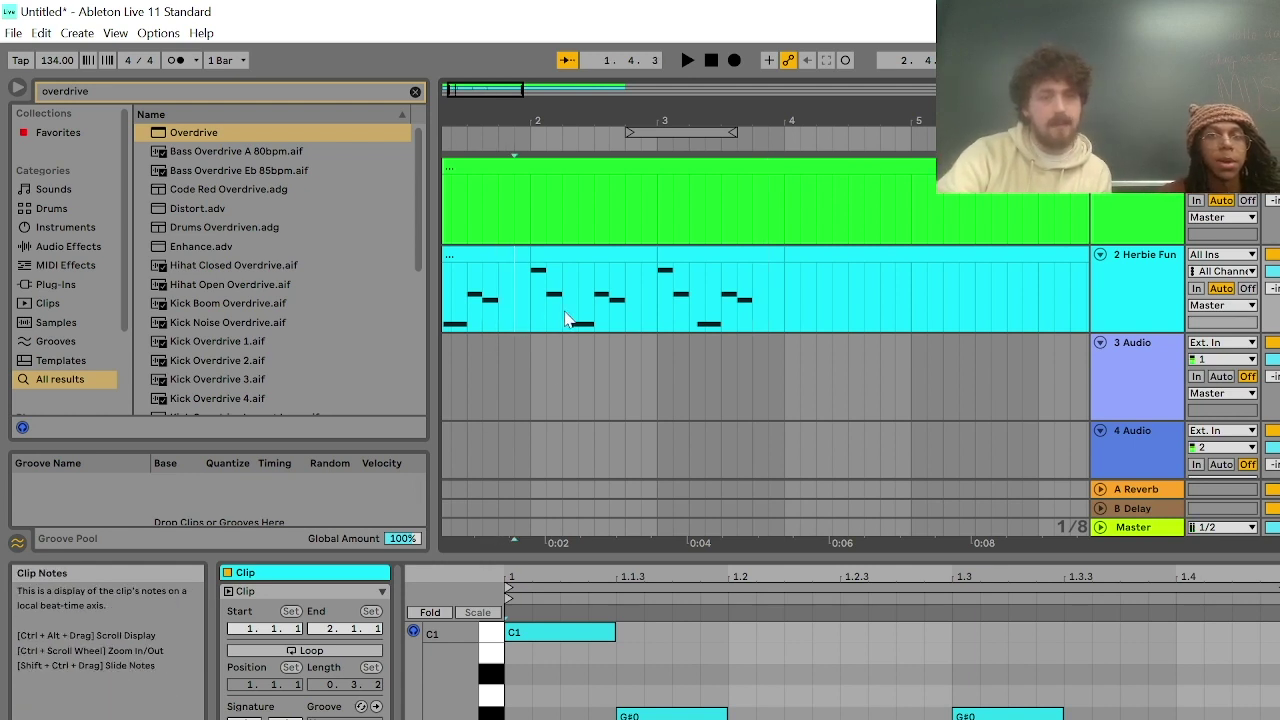
{"action": "left_click", "coordinate": [660, 308]}
{"action": "left_click", "coordinate": [647, 383]}
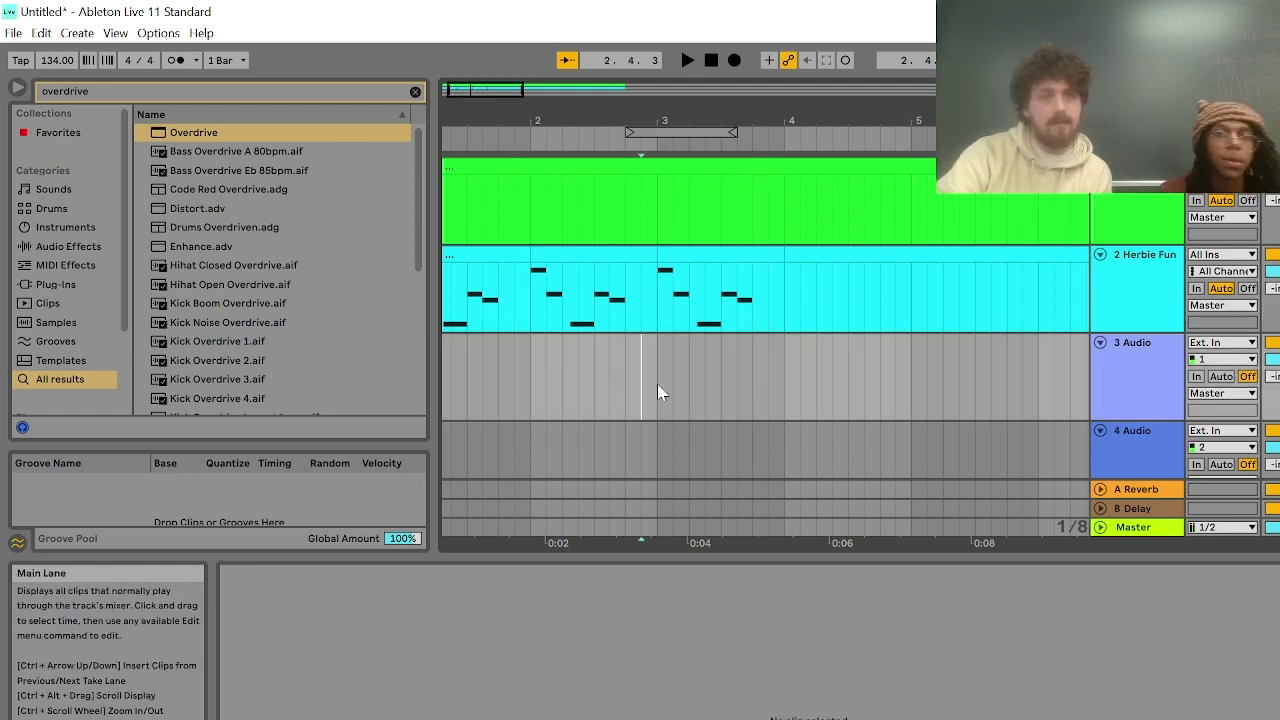
Search the browser for "hihat" and preview the first results, including Baxter Hihat Loop 99 bpm and Hickup Hihats 73bpm
{"action": "left_click", "coordinate": [415, 92]}
{"action": "type", "text": "hih"}
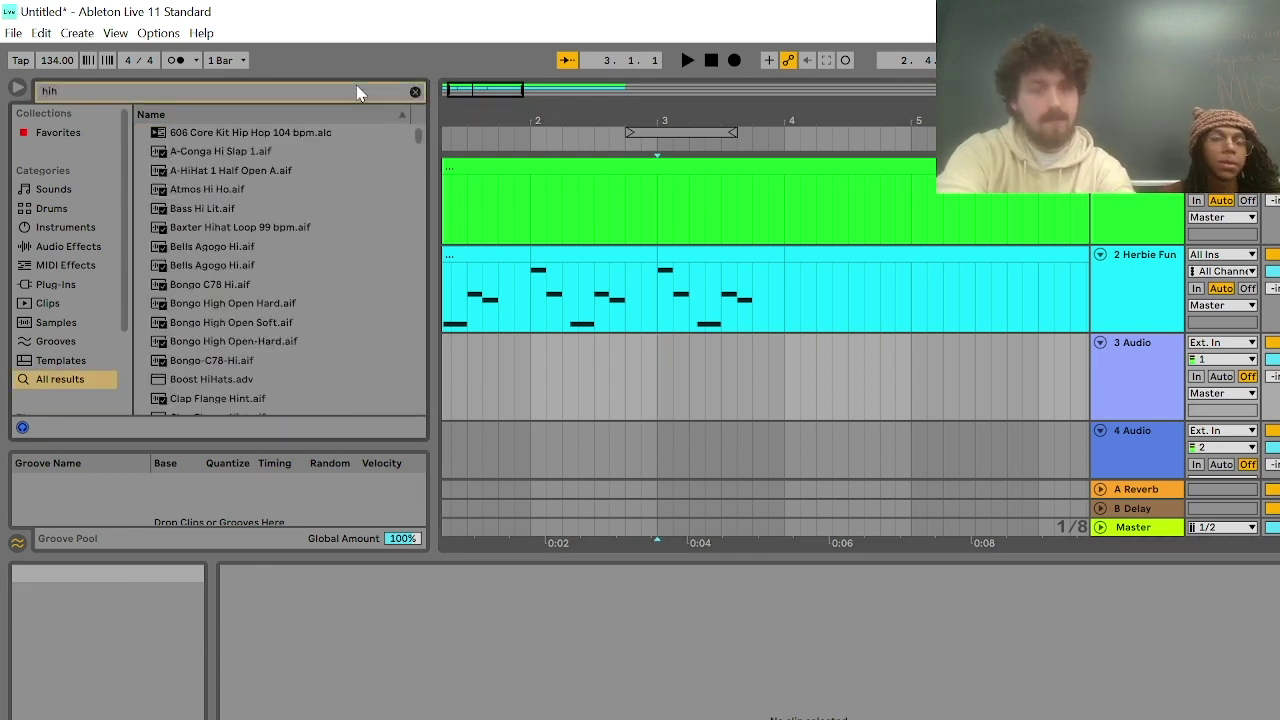
{"action": "type", "text": "at"}
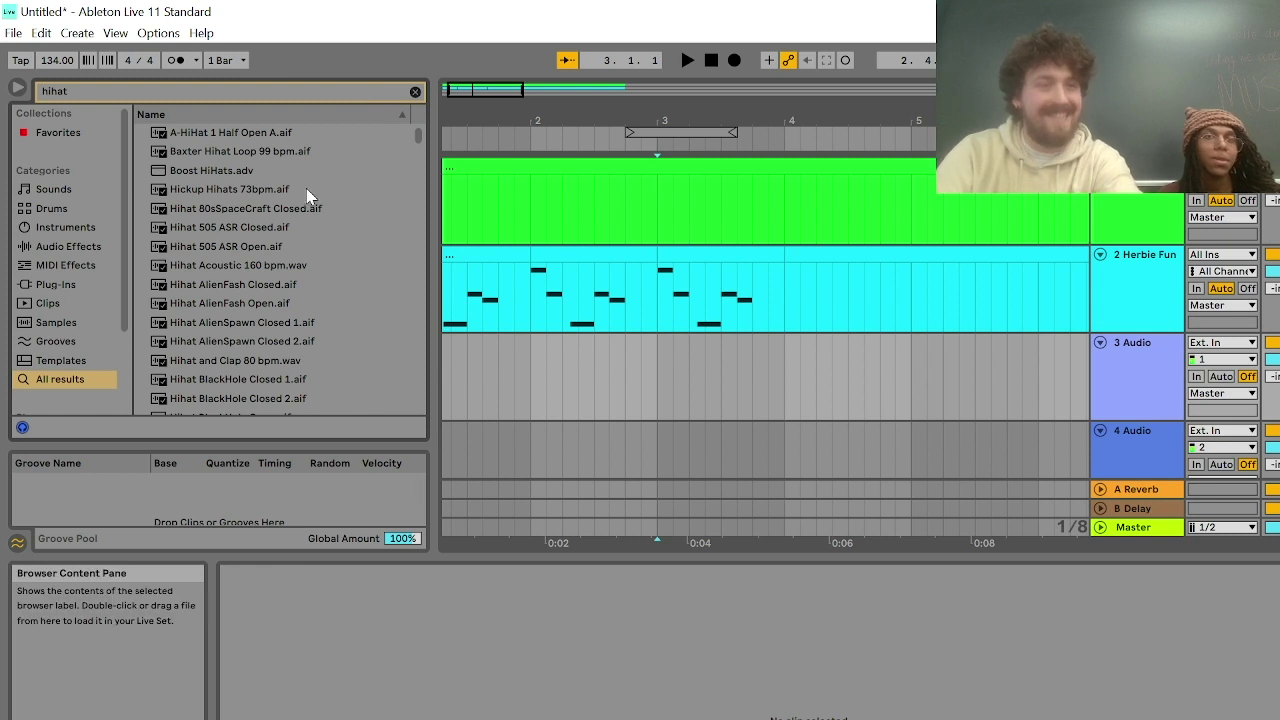
{"action": "left_click", "coordinate": [272, 134]}
{"action": "left_click", "coordinate": [266, 153]}
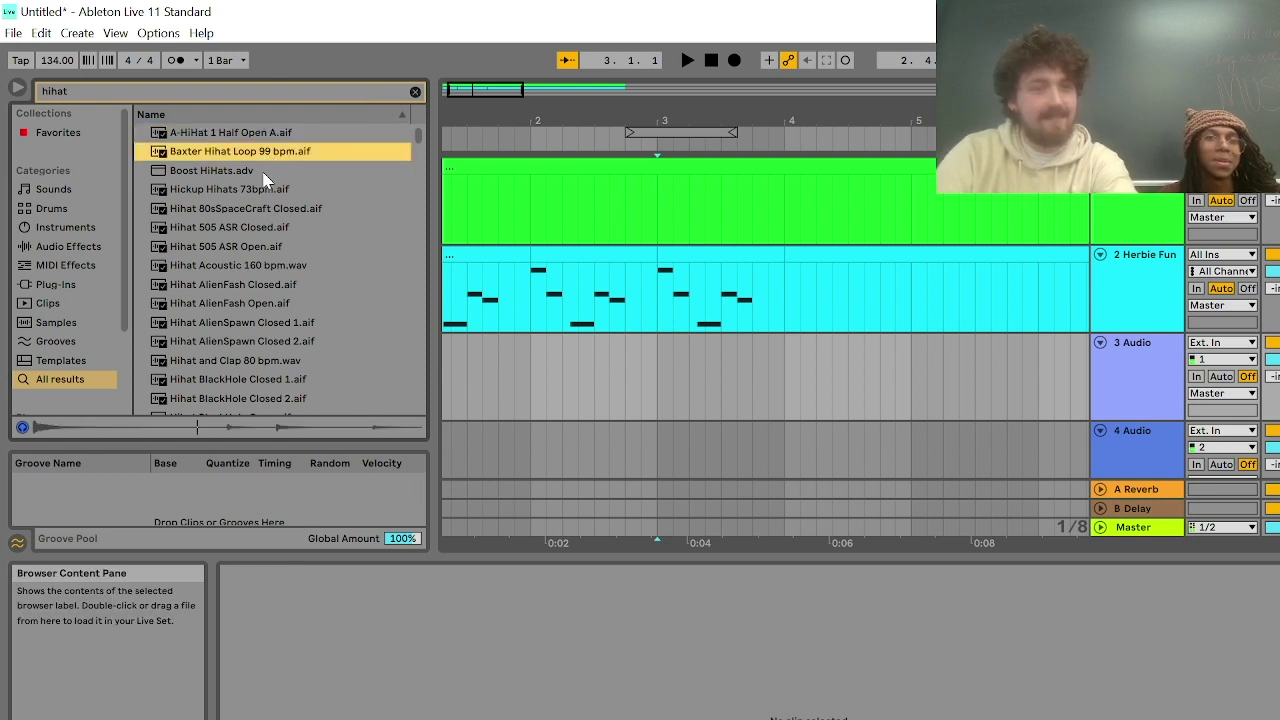
{"action": "left_click", "coordinate": [263, 173]}
{"action": "left_click", "coordinate": [263, 183]}
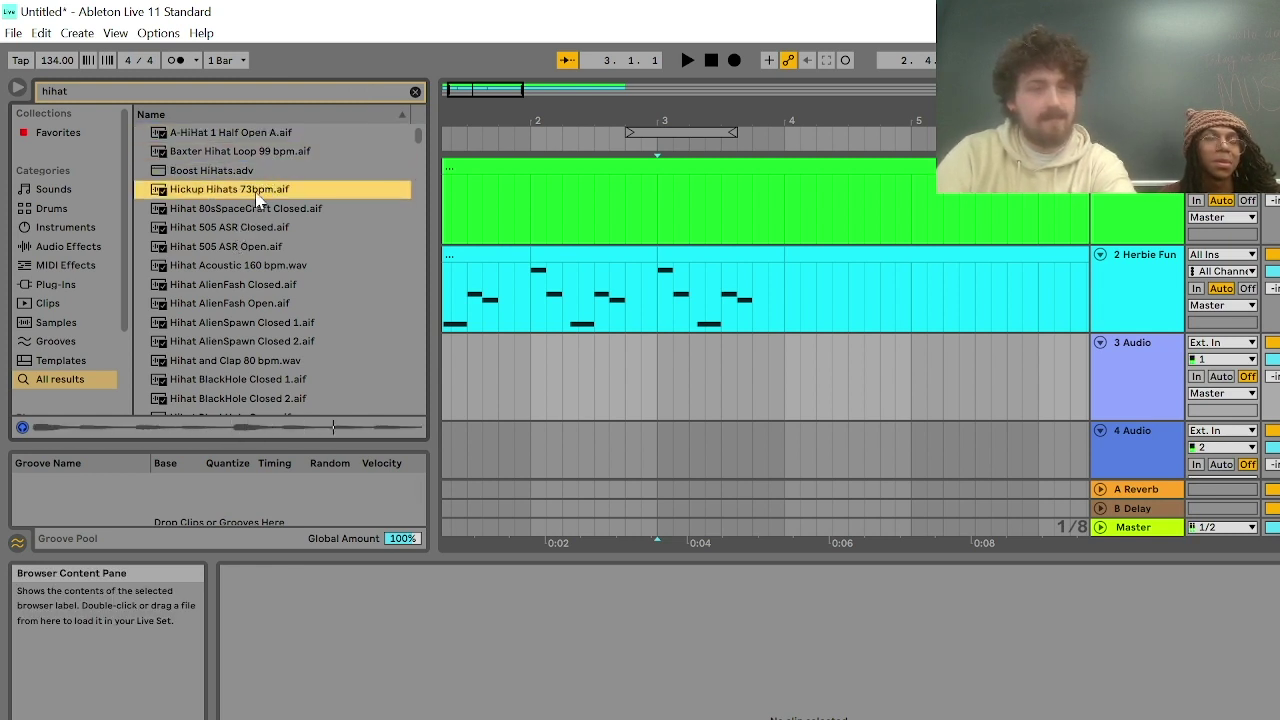
Place Hickup Hihats 73bpm.aif on the third track, move the clip to start at 2.4.1, and play it
{"action": "left_click_drag", "start_coordinate": [270, 197], "coordinate": [665, 362]}
{"action": "key", "text": "space"}
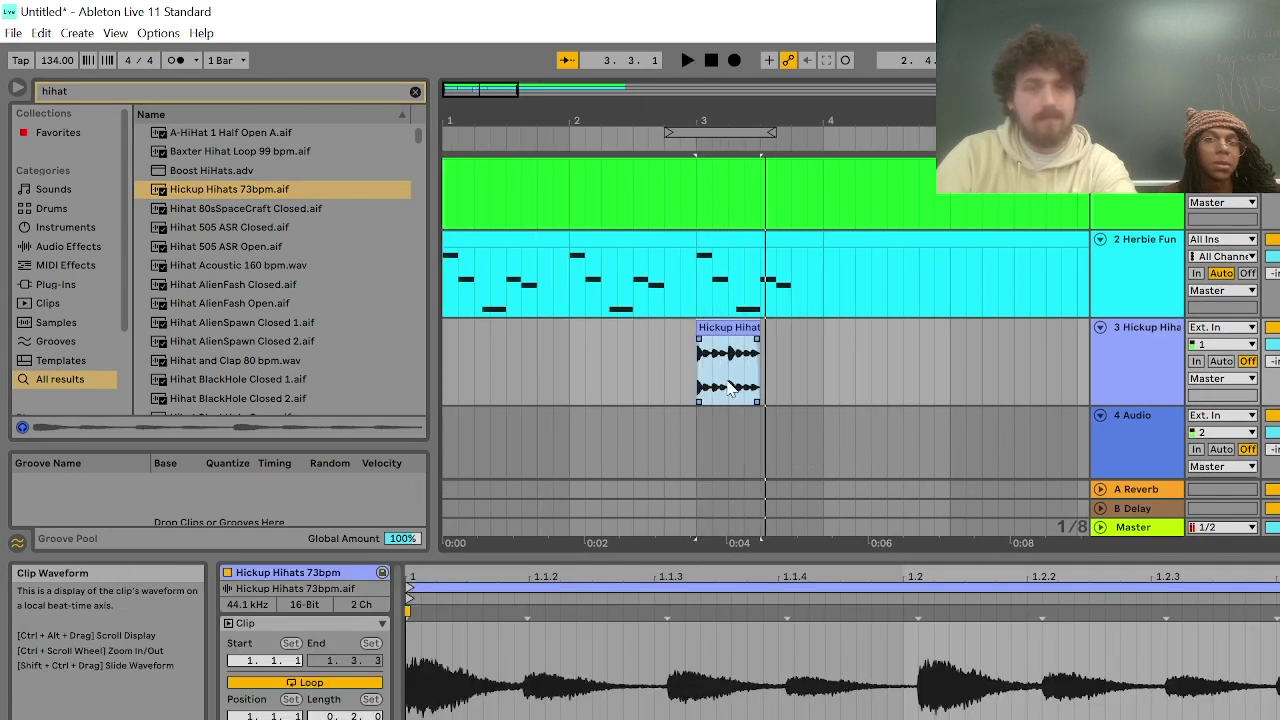
{"action": "left_click_drag", "start_coordinate": [725, 330], "coordinate": [686, 341]}
{"action": "key", "text": "space"}
{"action": "key", "text": "space"}
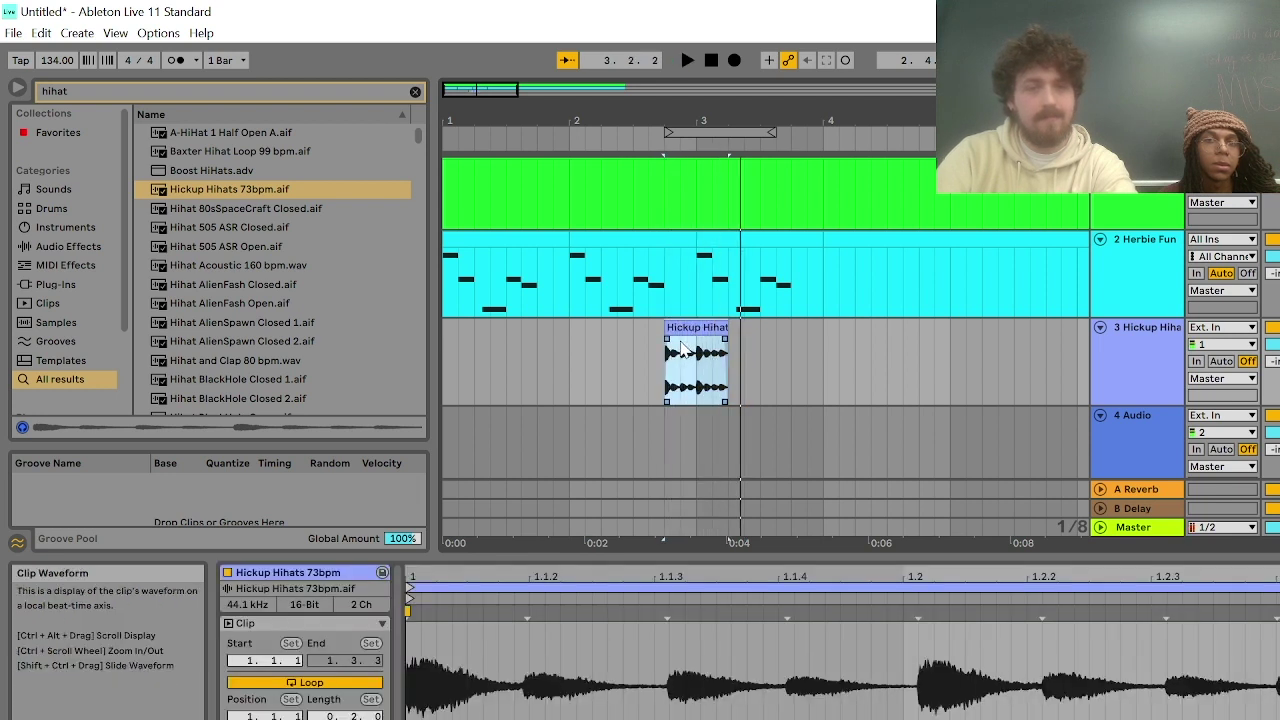
Duplicate the hi-hat clip directly after itself and play both copies with the bass
{"action": "key", "text": "ctrl+d"}
{"action": "left_click", "coordinate": [640, 371]}
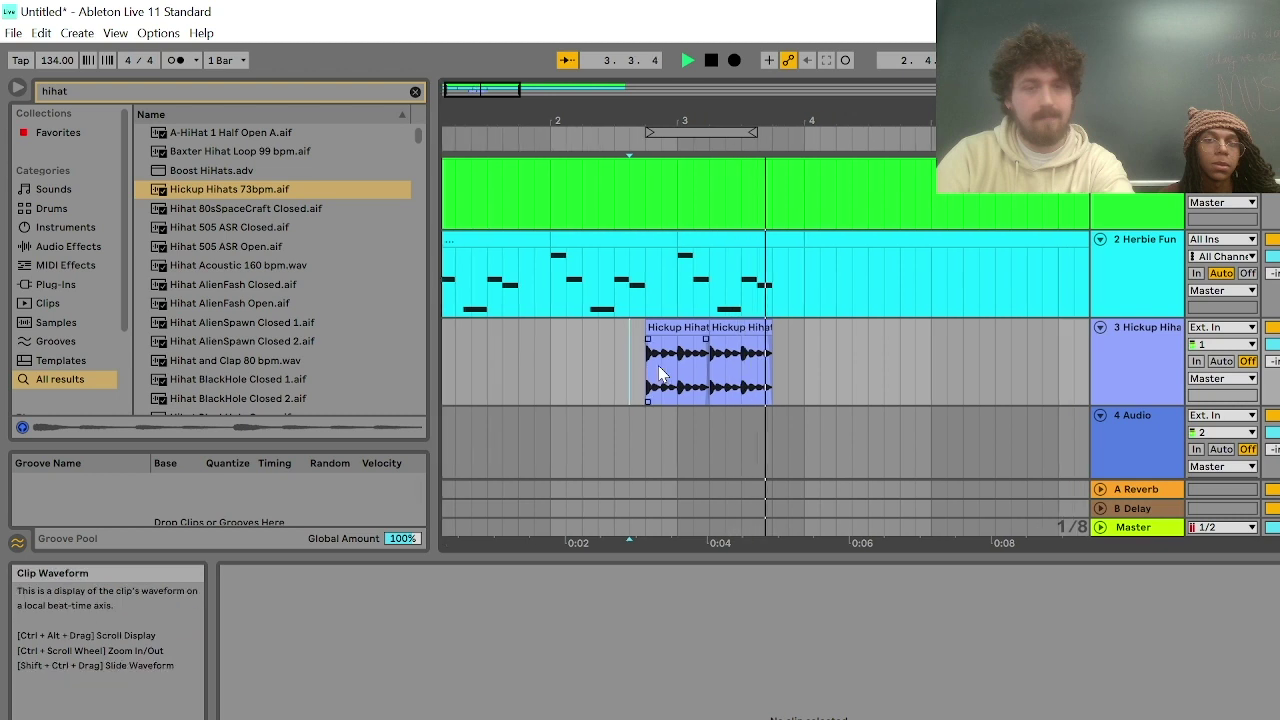
{"action": "key", "text": "space"}
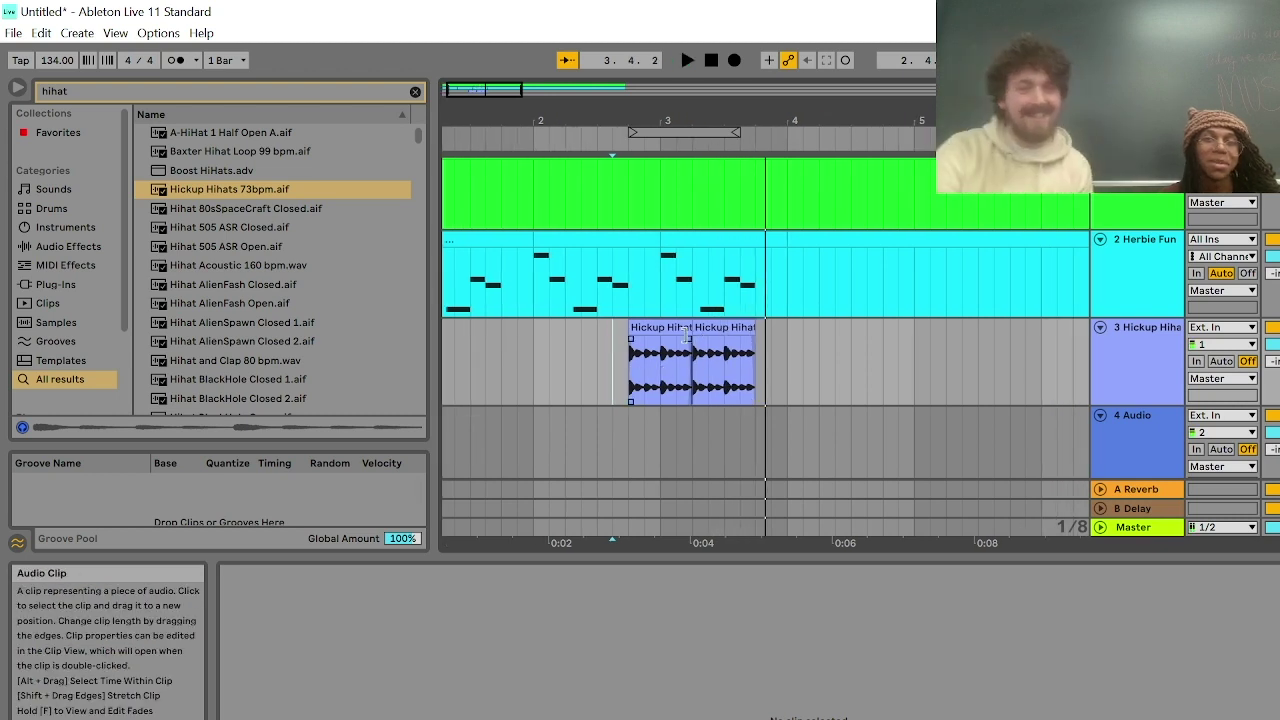
Play the two hi-hat clips with the bass again from 2.4.1
{"action": "left_click", "coordinate": [683, 371]}
{"action": "scroll", "coordinate": [305, 650], "scroll_direction": "down", "scroll_amount": 2}
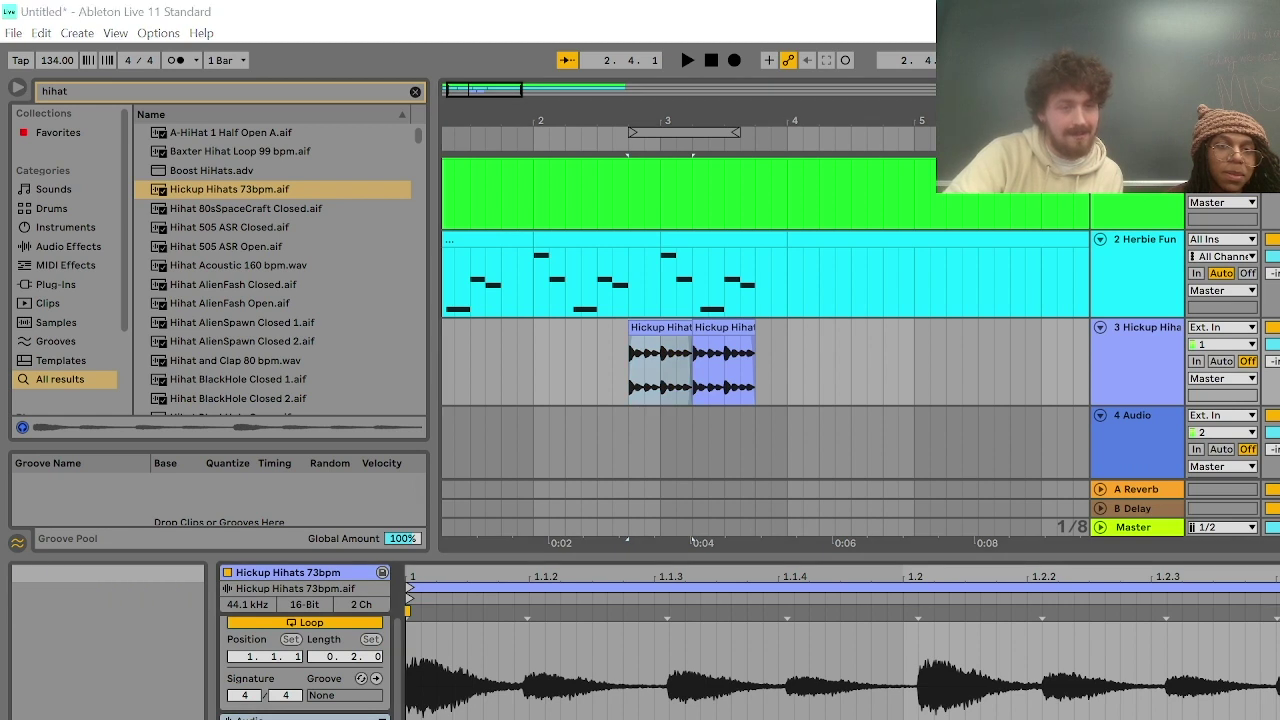
{"action": "left_click", "coordinate": [632, 383]}
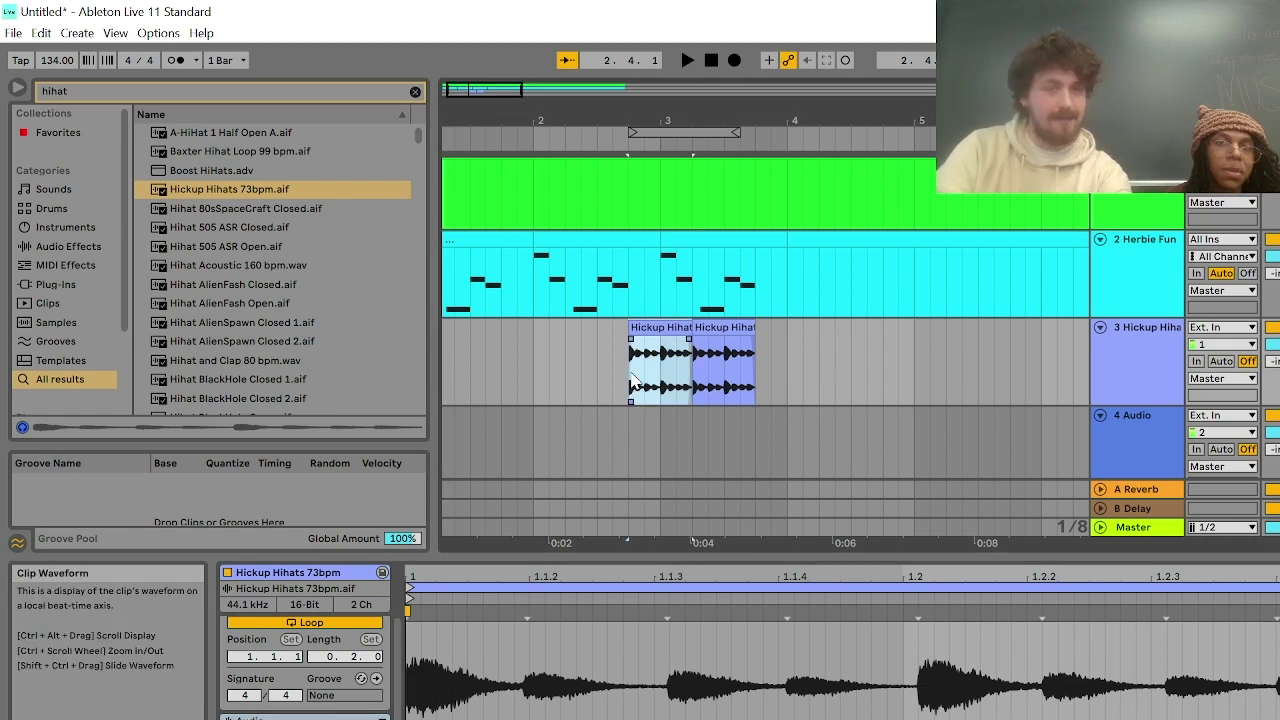
{"action": "key", "text": "space"}
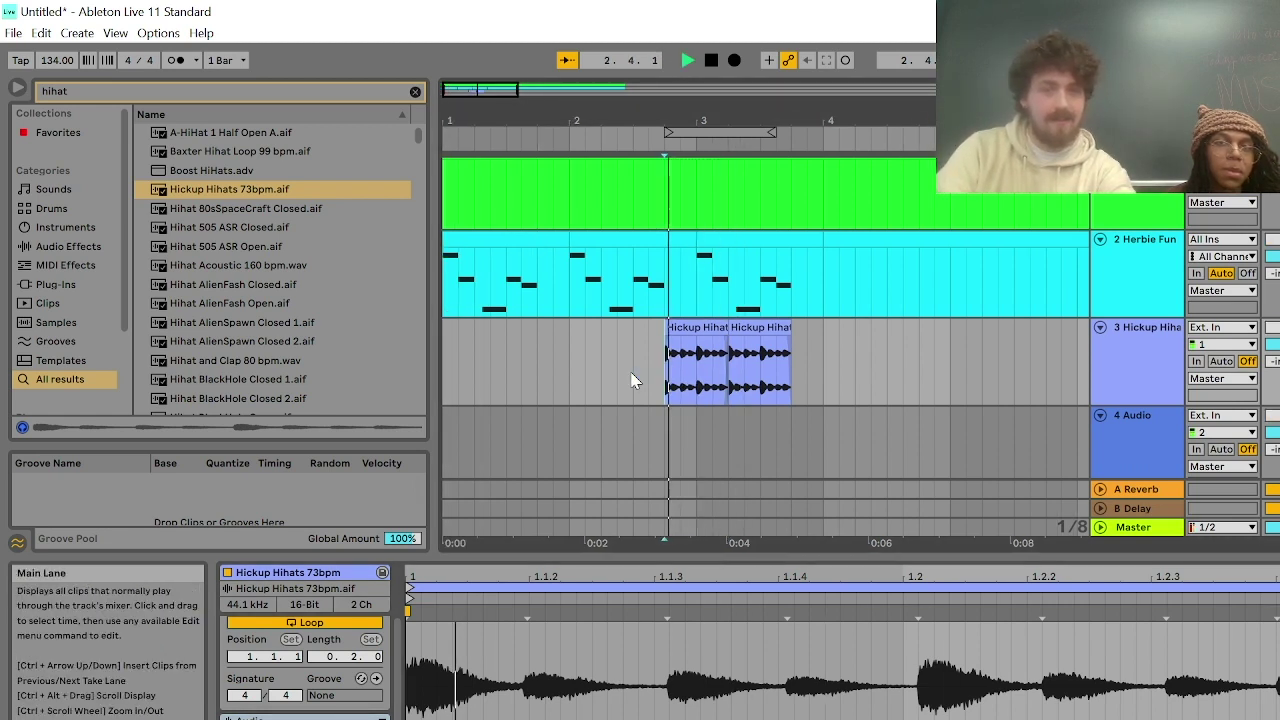
{"action": "left_click", "coordinate": [726, 392]}
{"action": "key", "text": "space"}
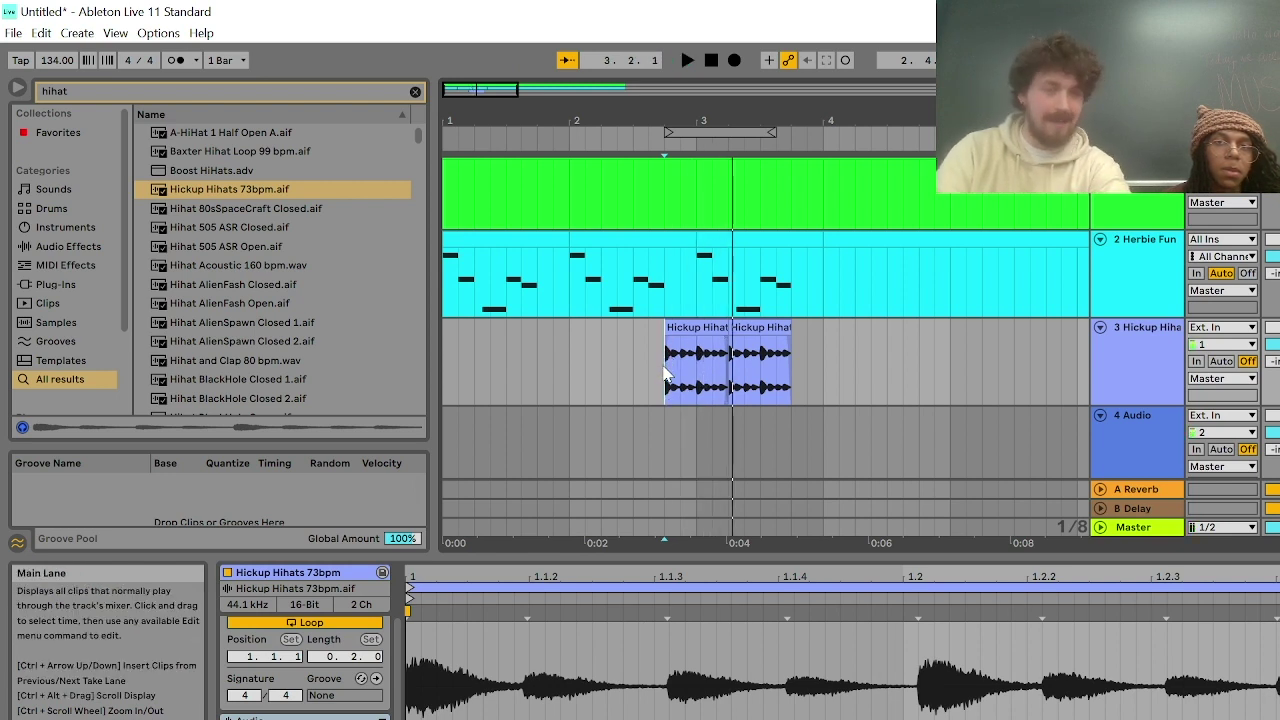
{"action": "key", "text": "space"}
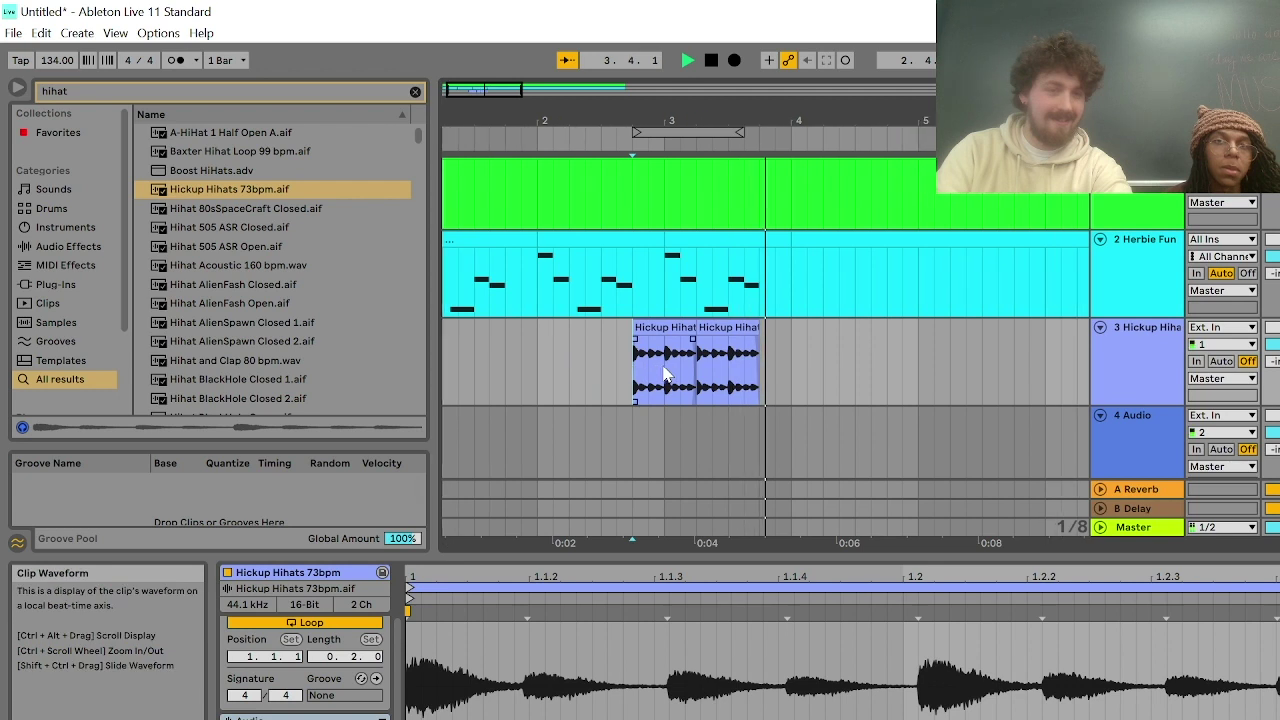
Replay the paired hi-hat clips over the bass from the start of the first hi-hat clip
{"action": "key", "text": "space"}
{"action": "left_click", "coordinate": [712, 330]}
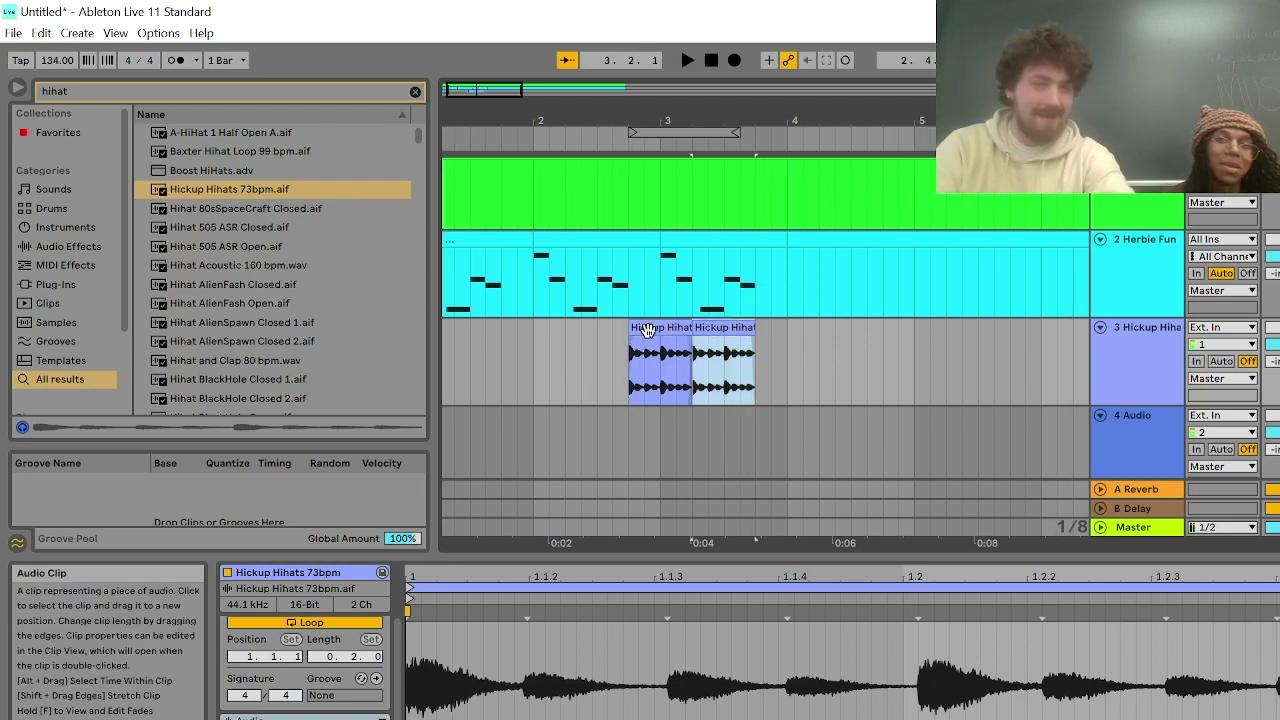
{"action": "left_click", "coordinate": [637, 350]}
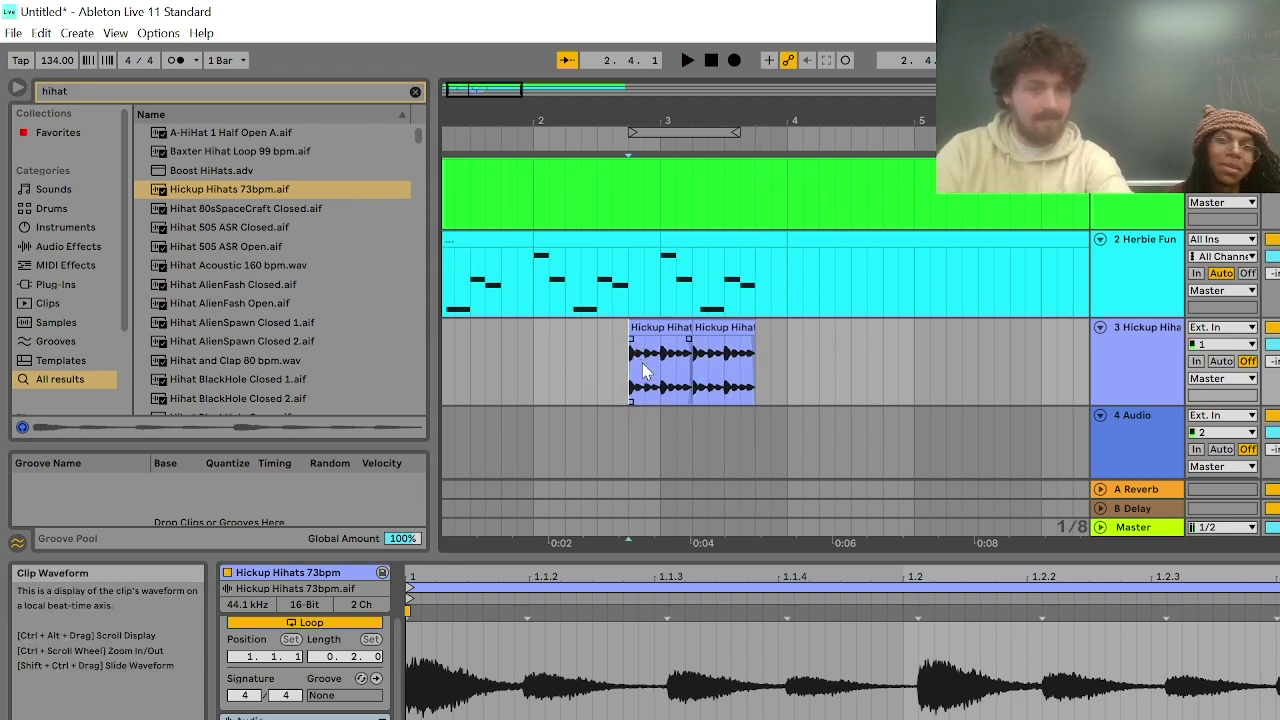
{"action": "key", "text": "space"}
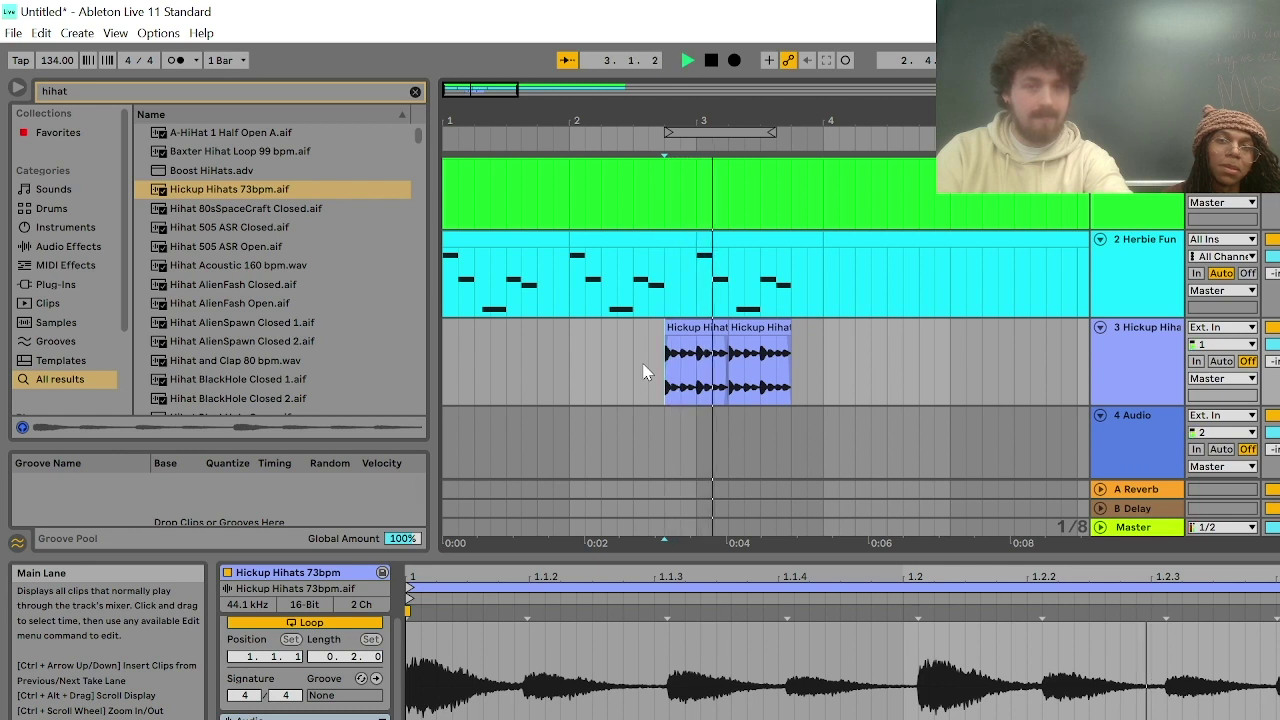
{"action": "key", "text": "space"}
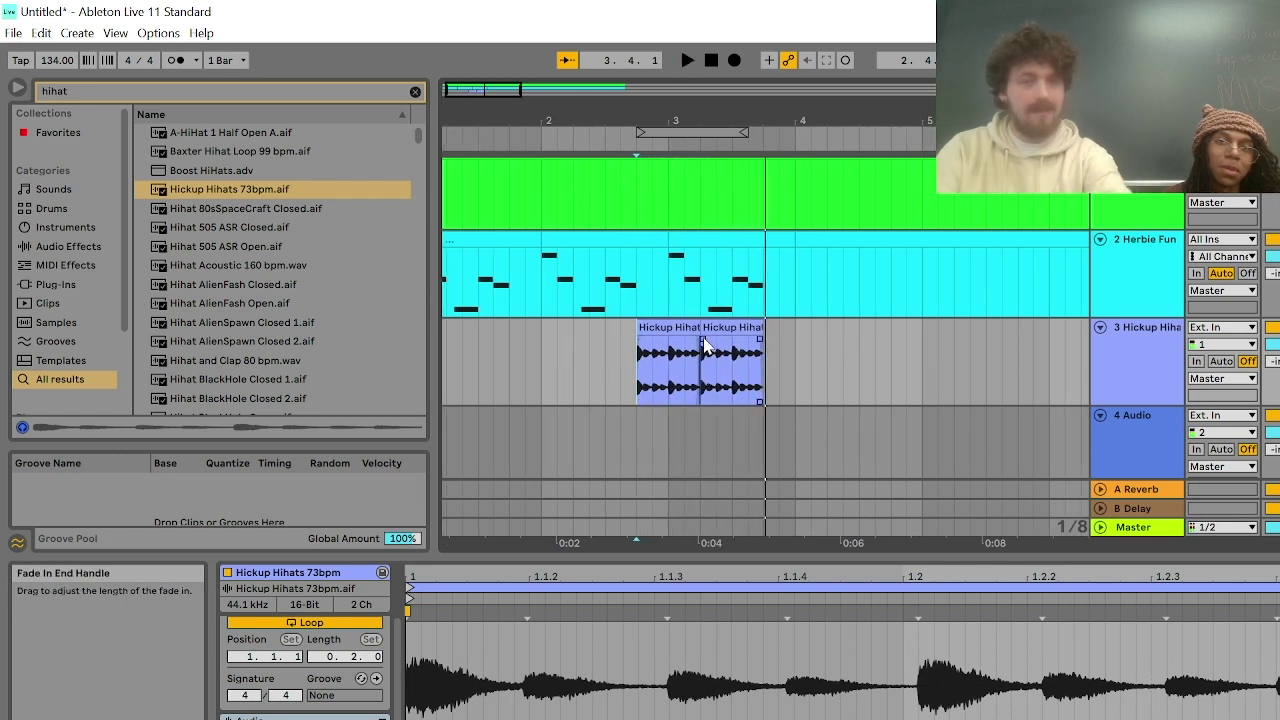
{"action": "scroll", "coordinate": [608, 329], "scroll_direction": "up", "scroll_amount": 1}
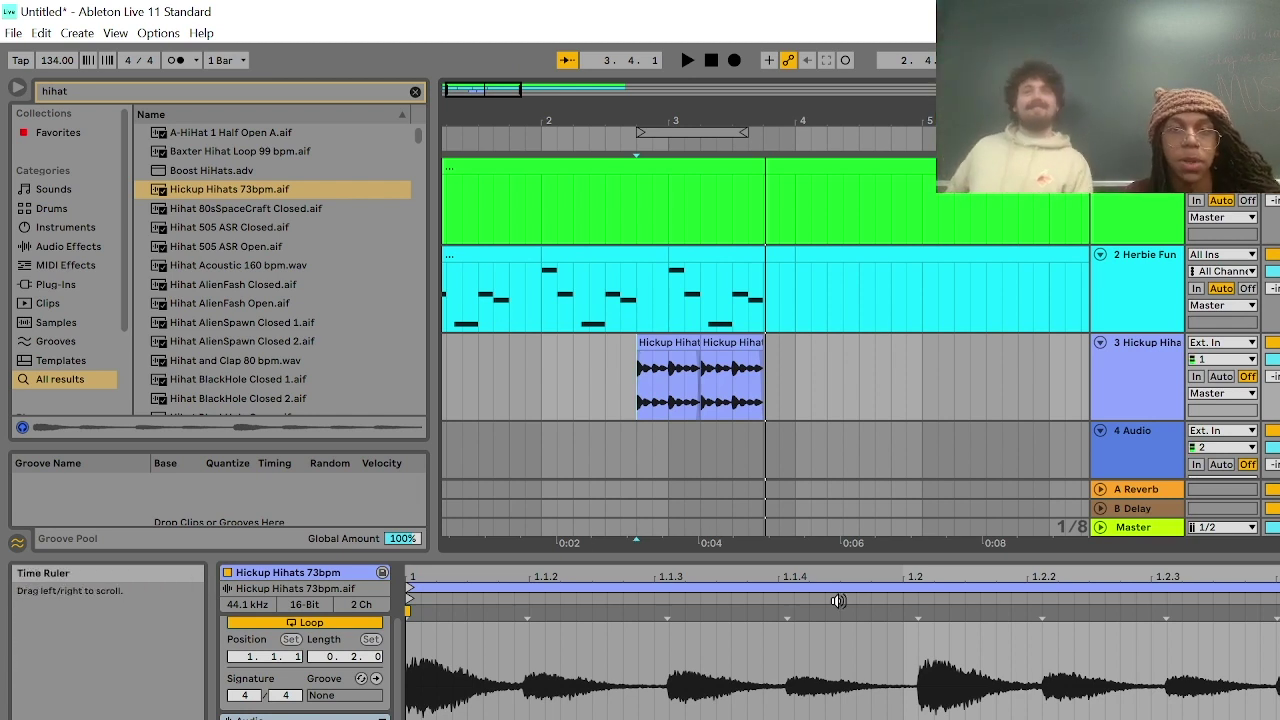
Extend the loop region to the end of the second hi-hat clip and select the clip on the first track
{"action": "left_click_drag", "start_coordinate": [688, 138], "coordinate": [762, 143]}
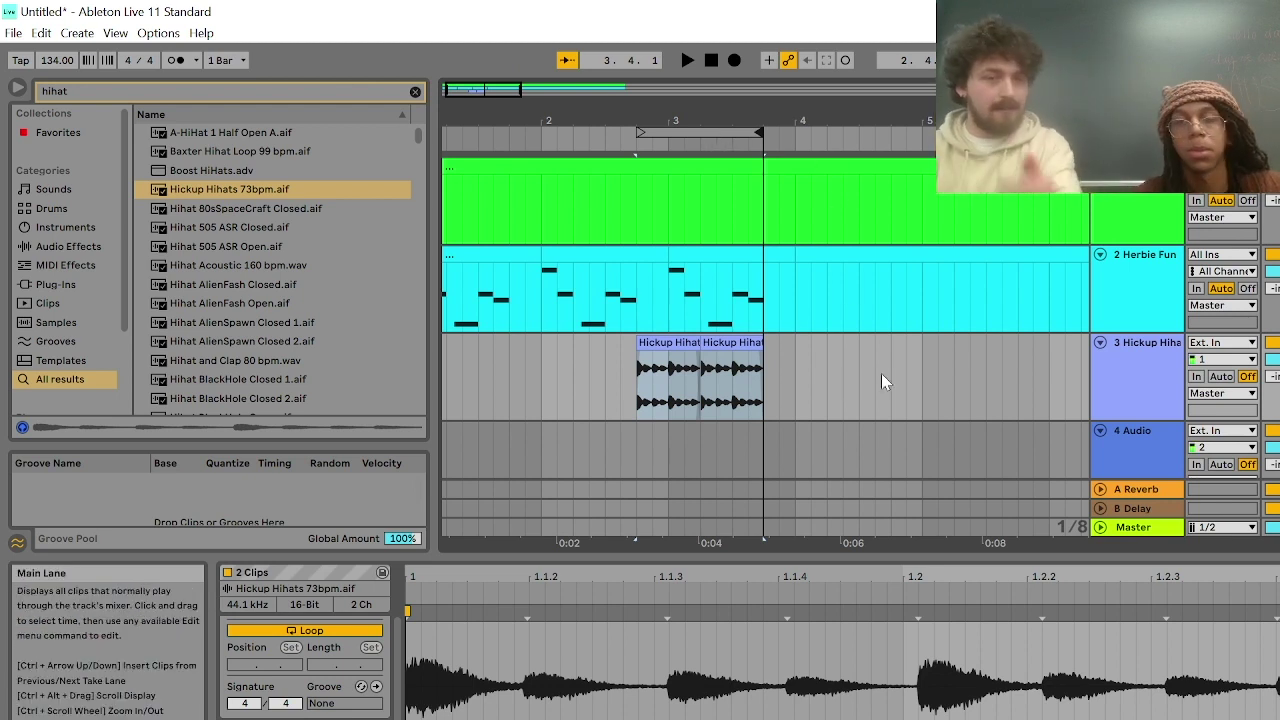
{"action": "left_click", "coordinate": [646, 367]}
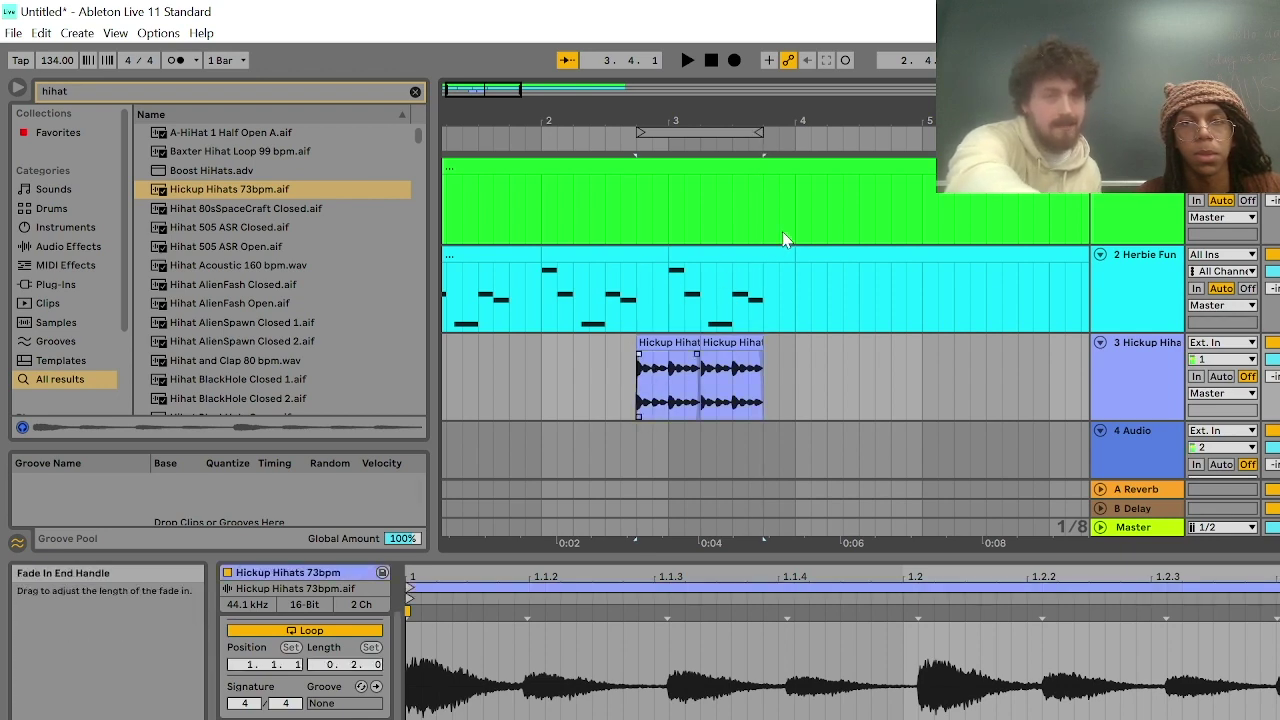
{"action": "left_click", "coordinate": [568, 213]}
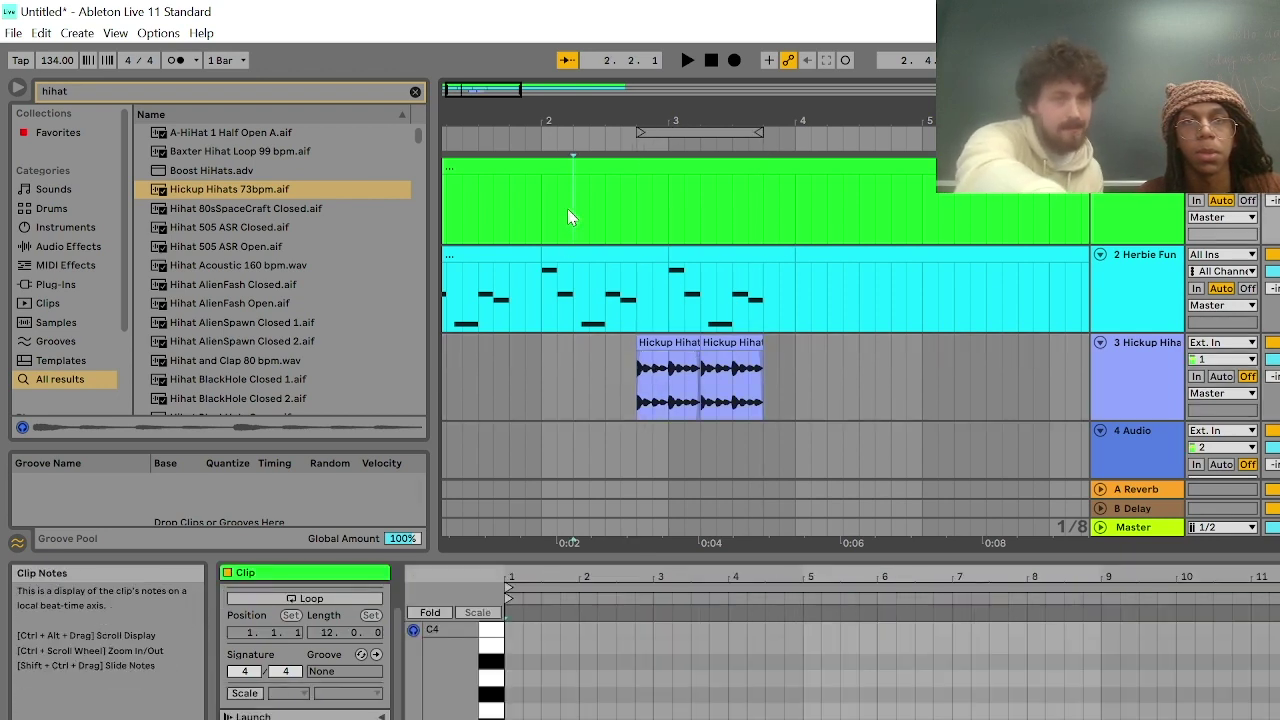
{"action": "left_click", "coordinate": [634, 168]}
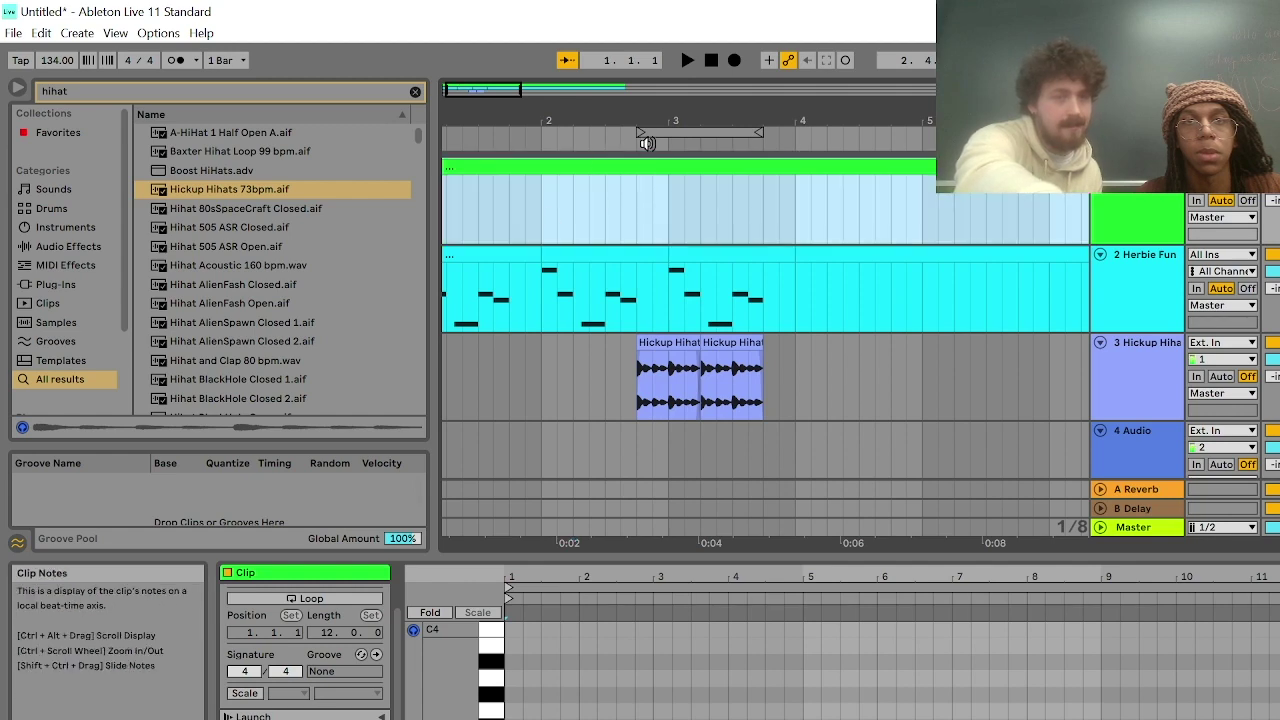
Set the arrangement loop region to the bass clip in bar 2 and play it
{"action": "left_click", "coordinate": [554, 256]}
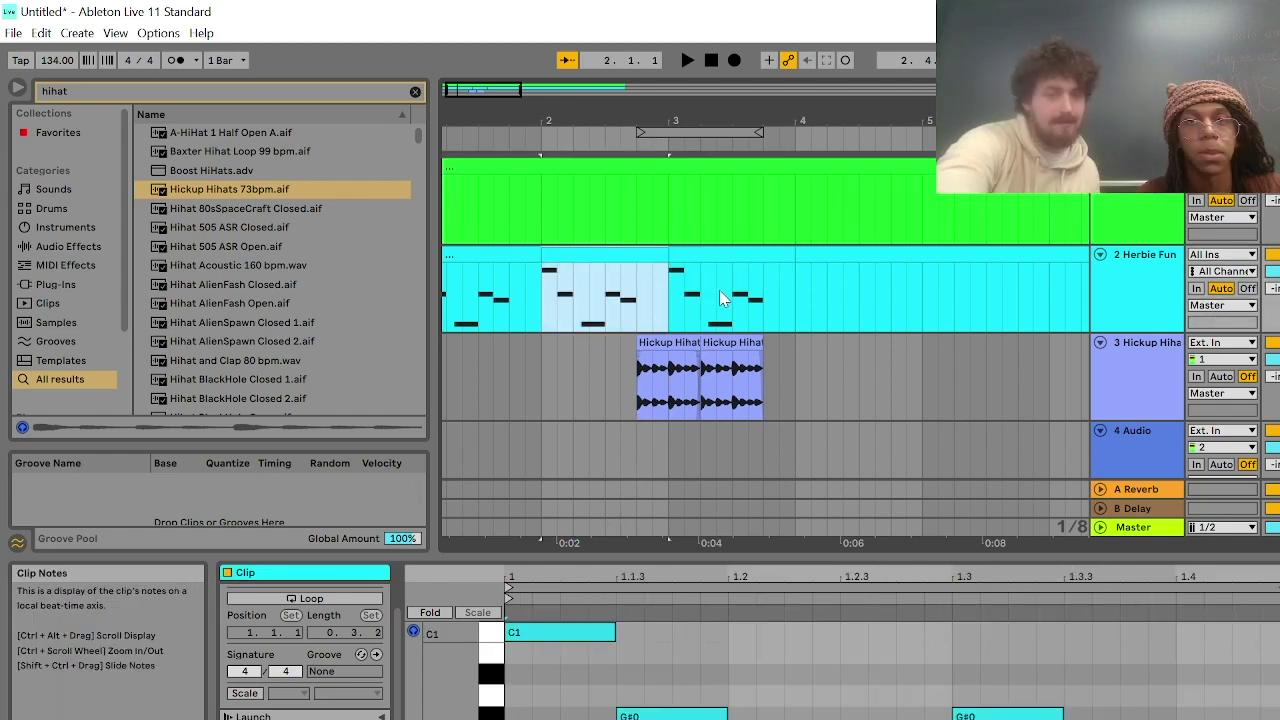
{"action": "key", "text": "ctrl+l"}
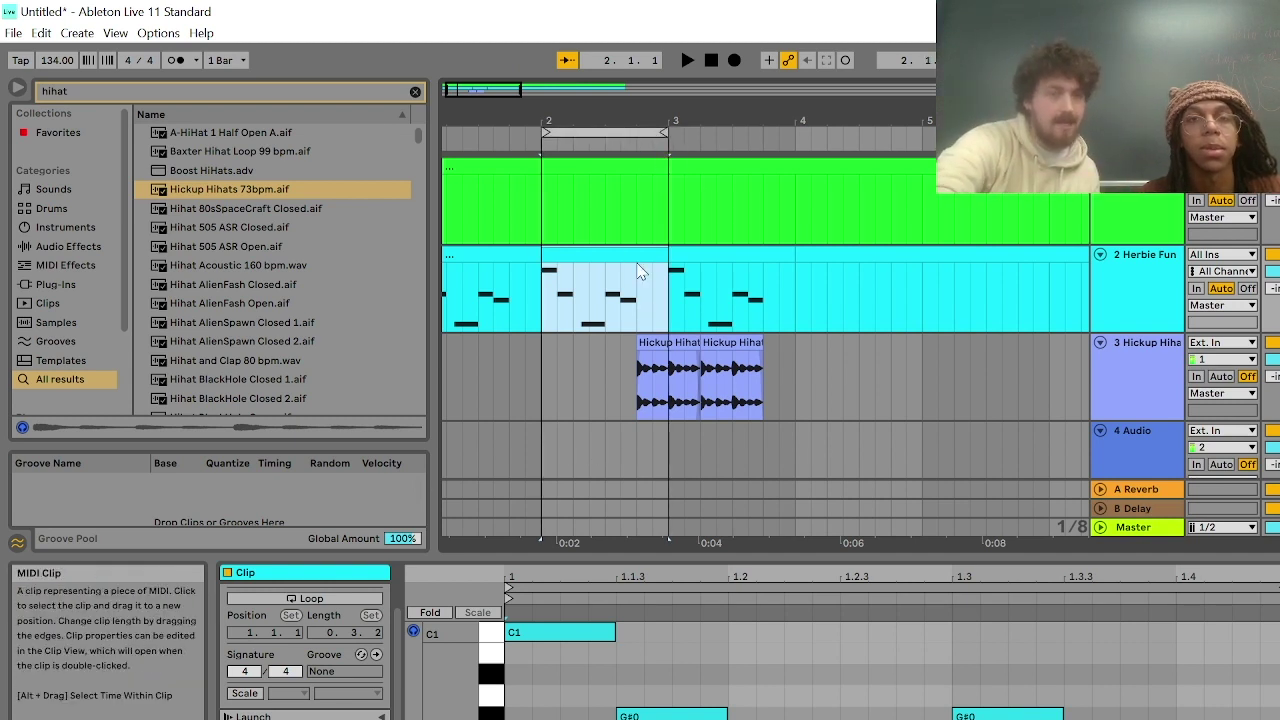
{"action": "key", "text": "space"}
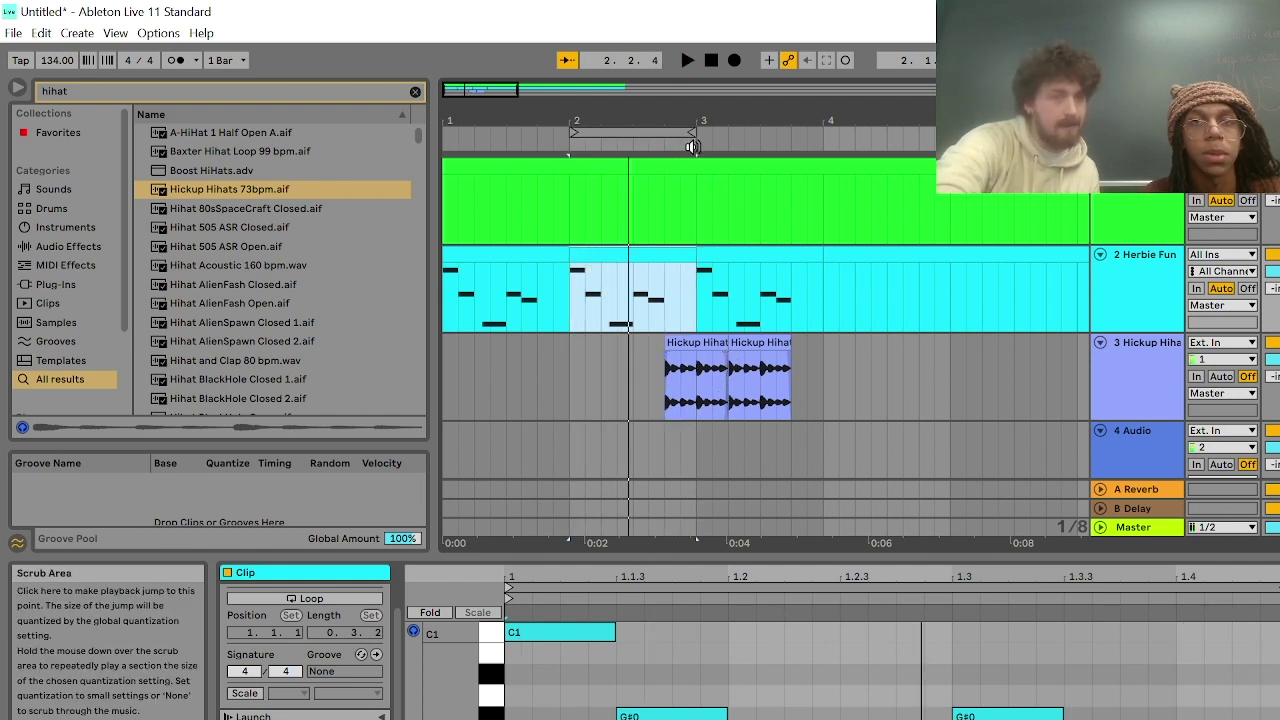
Extend the loop region's end to 3.4.3 and play the looped section
{"action": "left_click_drag", "start_coordinate": [697, 132], "coordinate": [808, 133]}
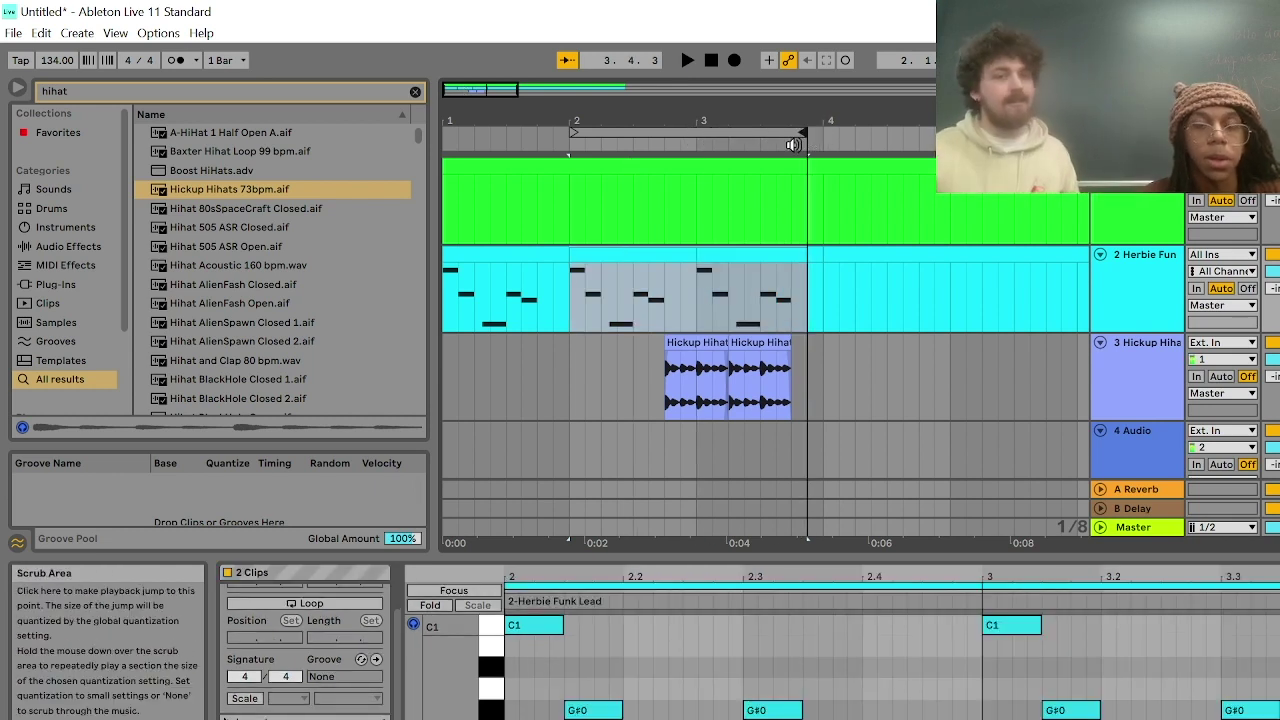
{"action": "key", "text": "space"}
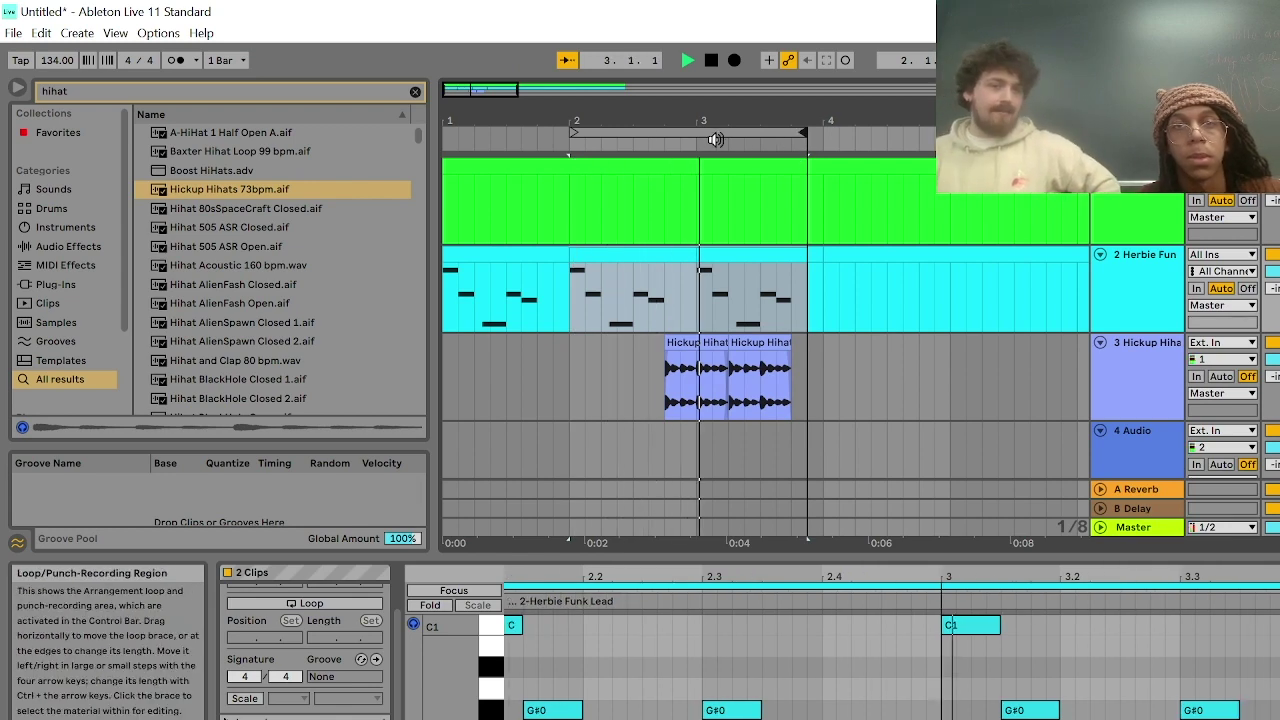
{"action": "left_click", "coordinate": [710, 62]}
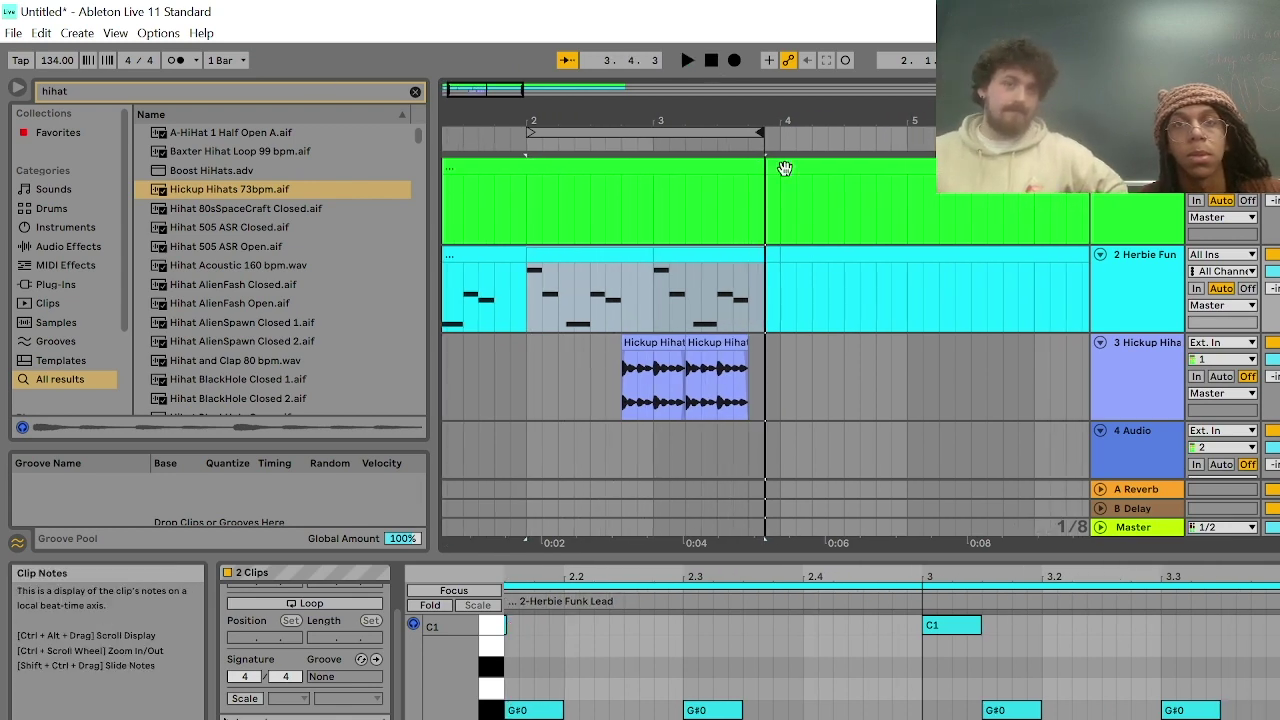
Open the bass clip in bar 3 and play the arrangement from 3.3.3 to check how the bar ends
{"action": "left_click", "coordinate": [749, 276]}
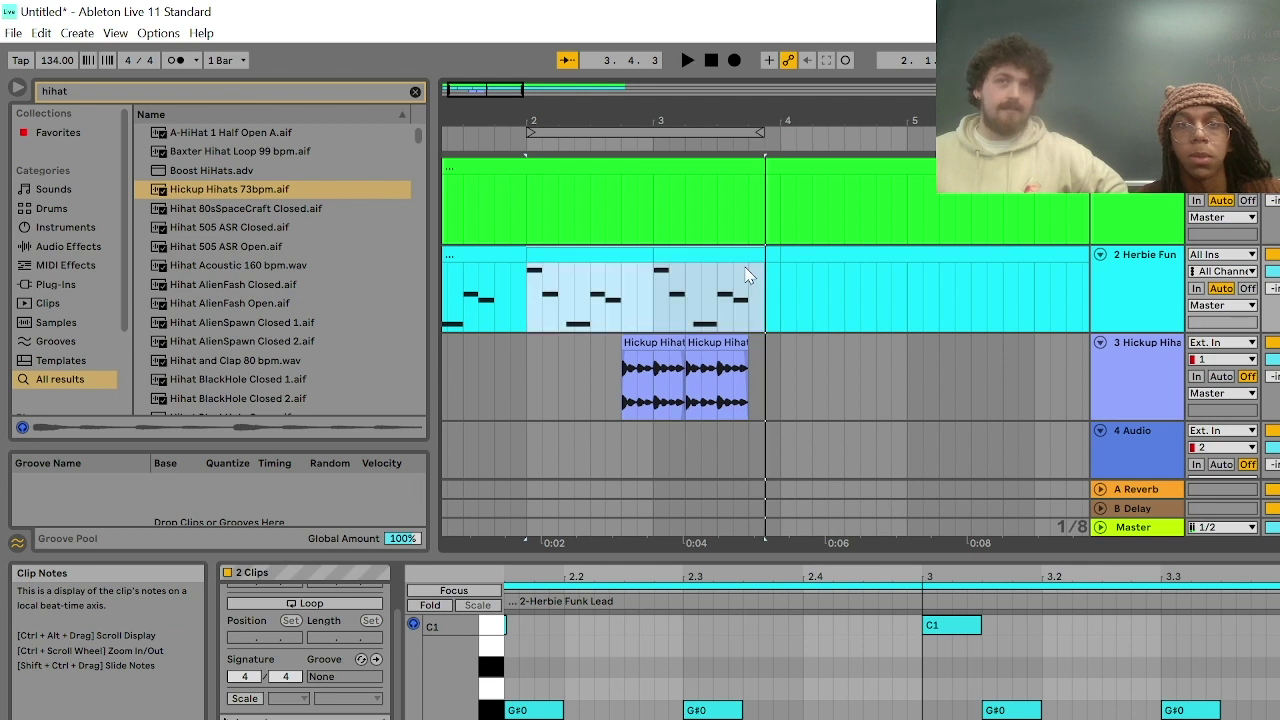
{"action": "left_click", "coordinate": [732, 324]}
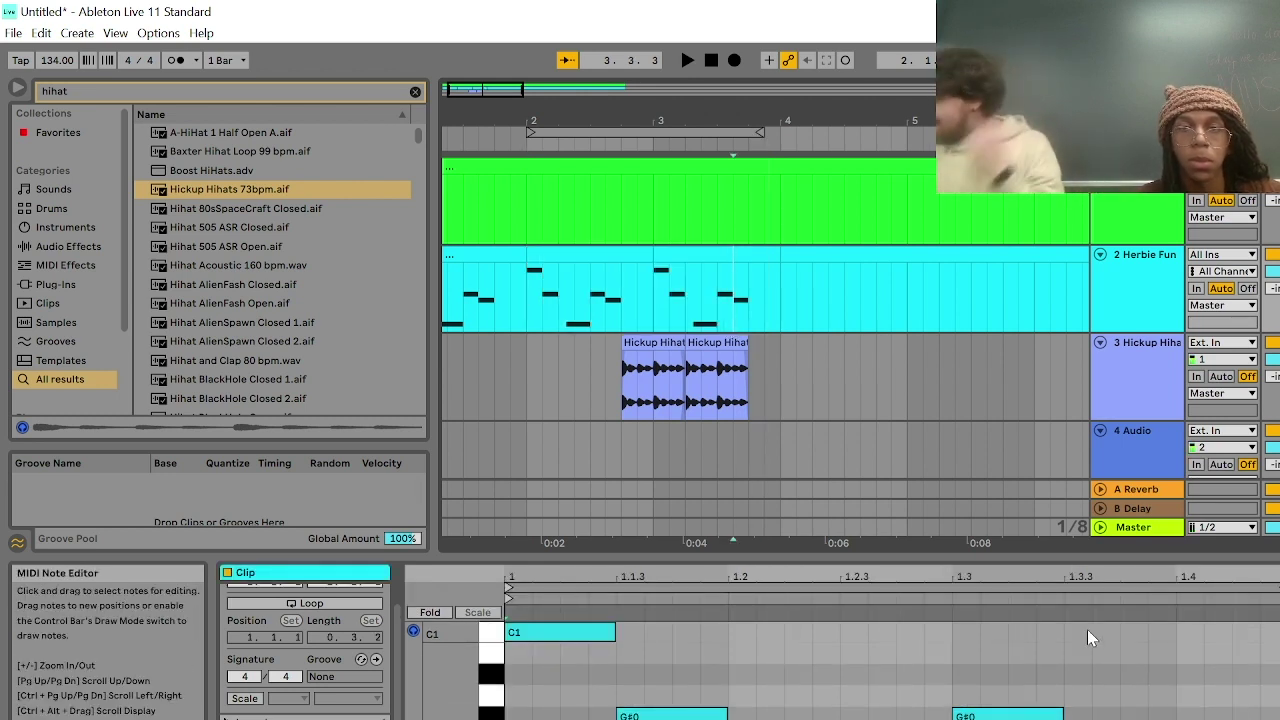
{"action": "left_click", "coordinate": [962, 596]}
{"action": "left_click_drag", "start_coordinate": [1000, 591], "coordinate": [1077, 591]}
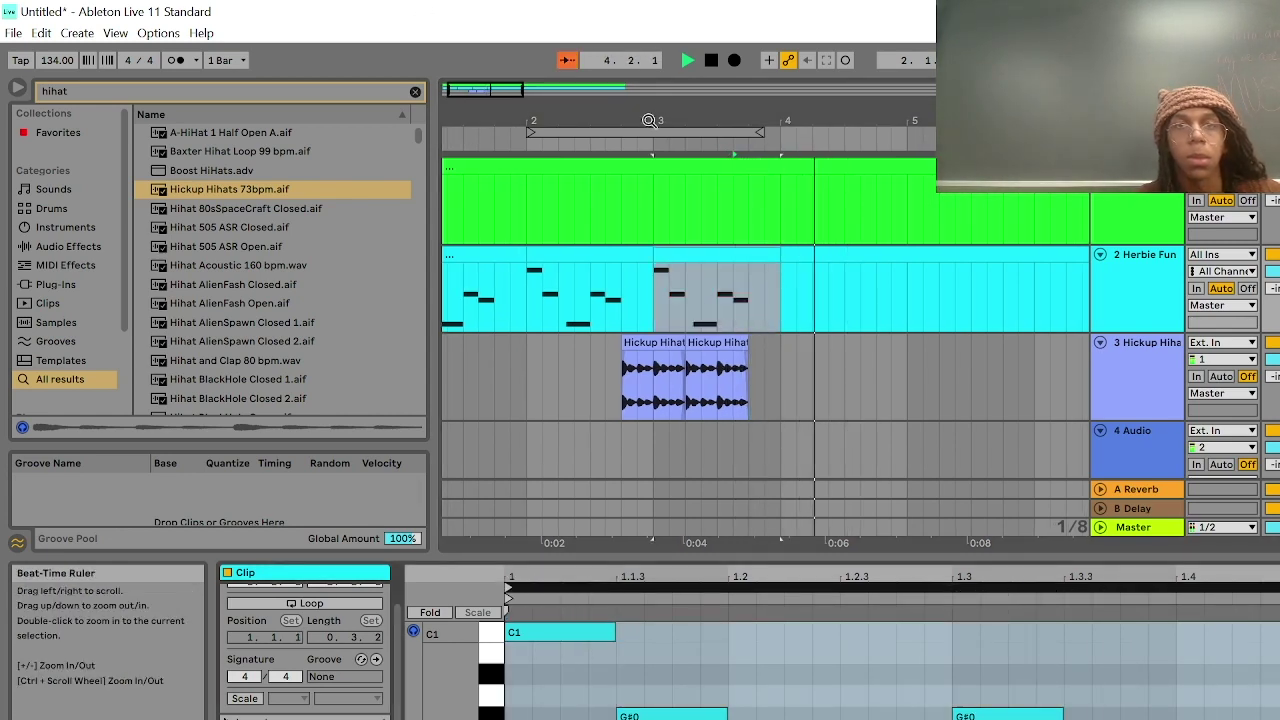
{"action": "key", "text": "space"}
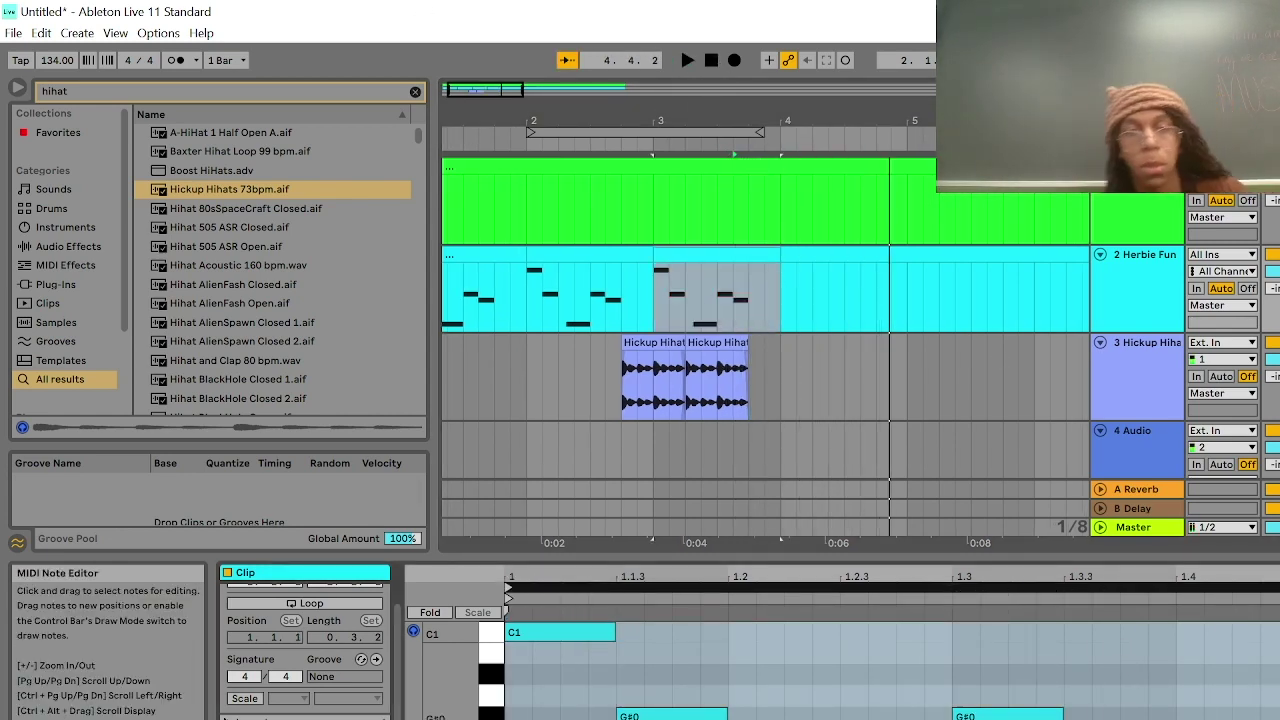
{"action": "left_click", "coordinate": [687, 60]}
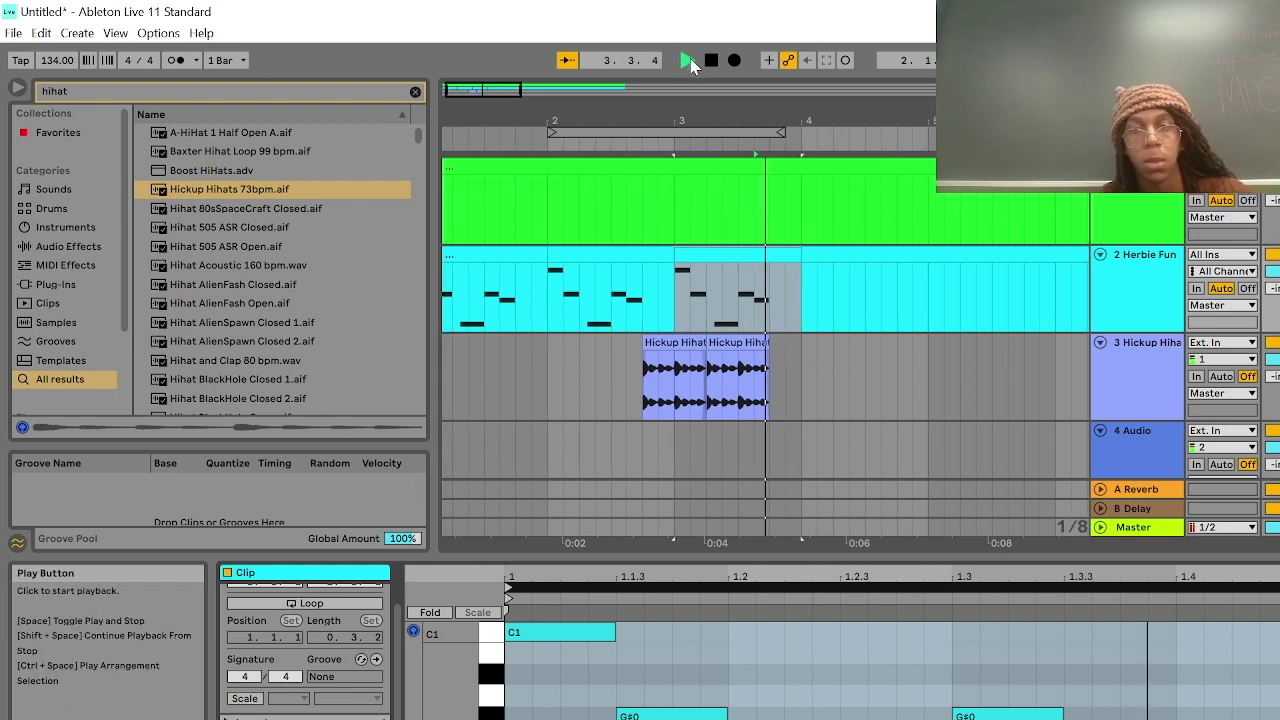
{"action": "key", "text": "space"}
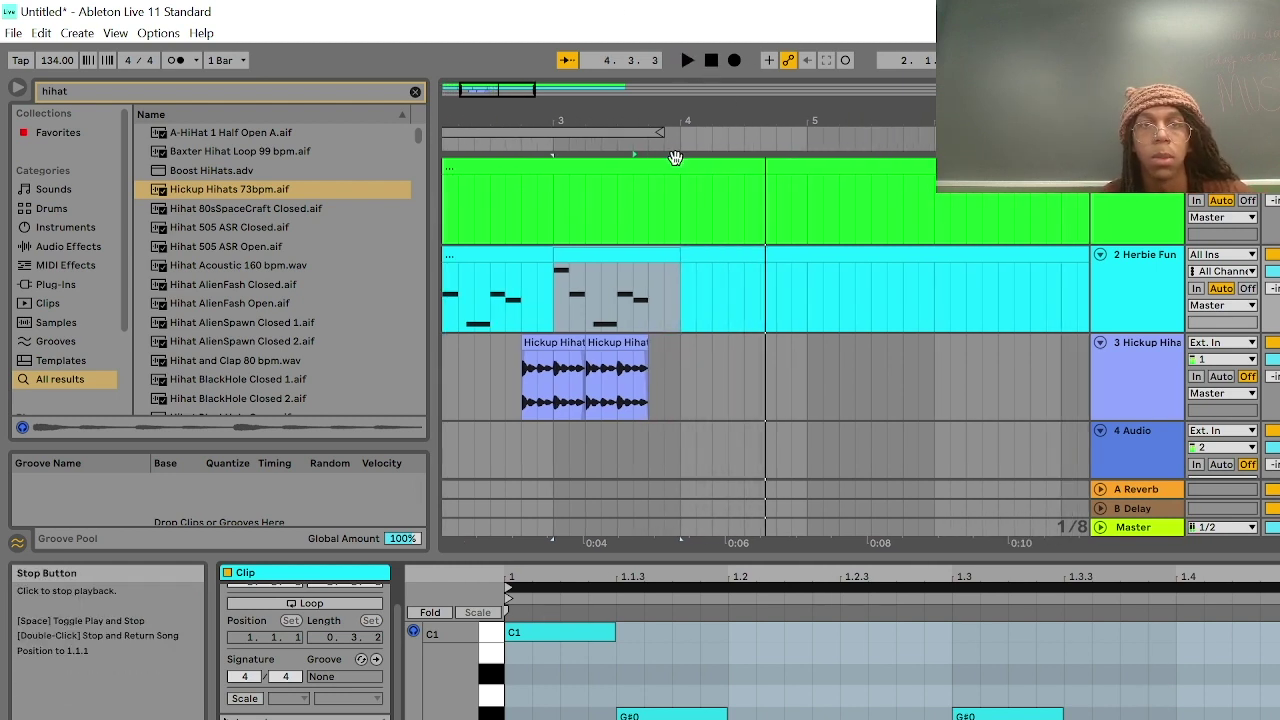
Set the arrangement loop region's end to 4.1.1 so that it covers bars 2 and 3
{"action": "left_click", "coordinate": [674, 133]}
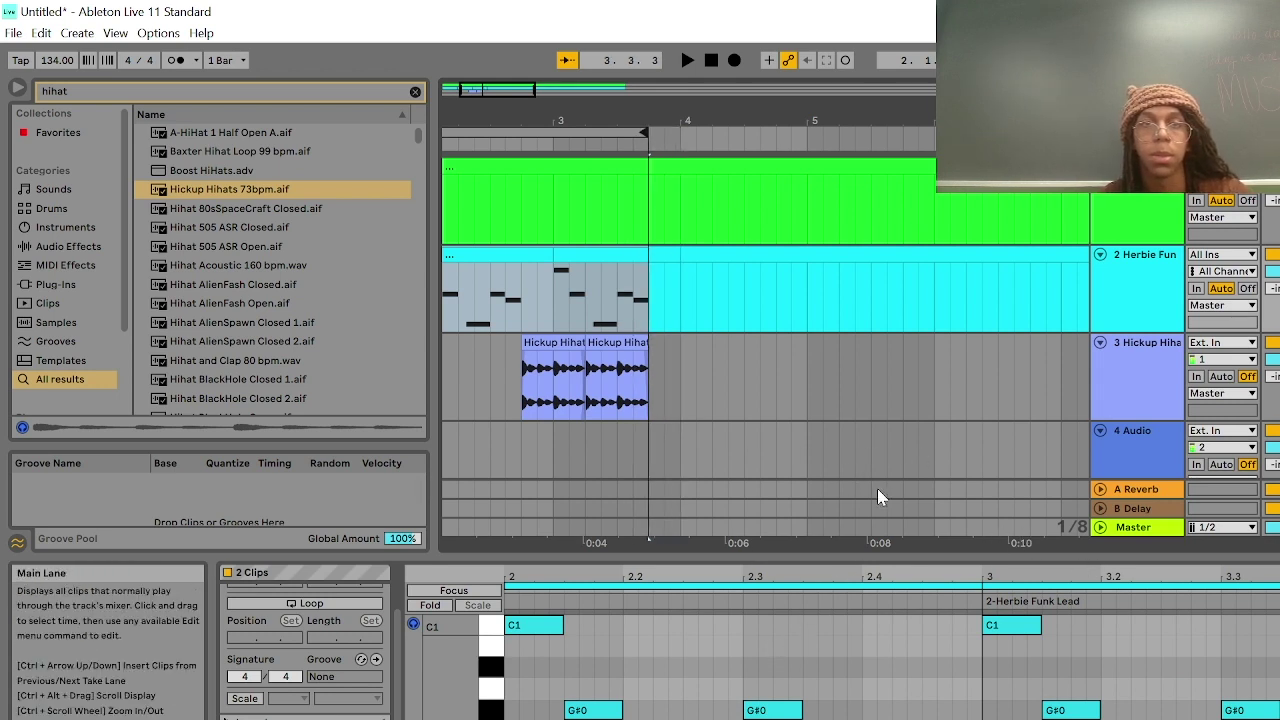
{"action": "scroll", "coordinate": [1017, 414], "scroll_direction": "right", "scroll_amount": 2}
{"action": "scroll", "coordinate": [891, 660], "scroll_direction": "right", "scroll_amount": 1}
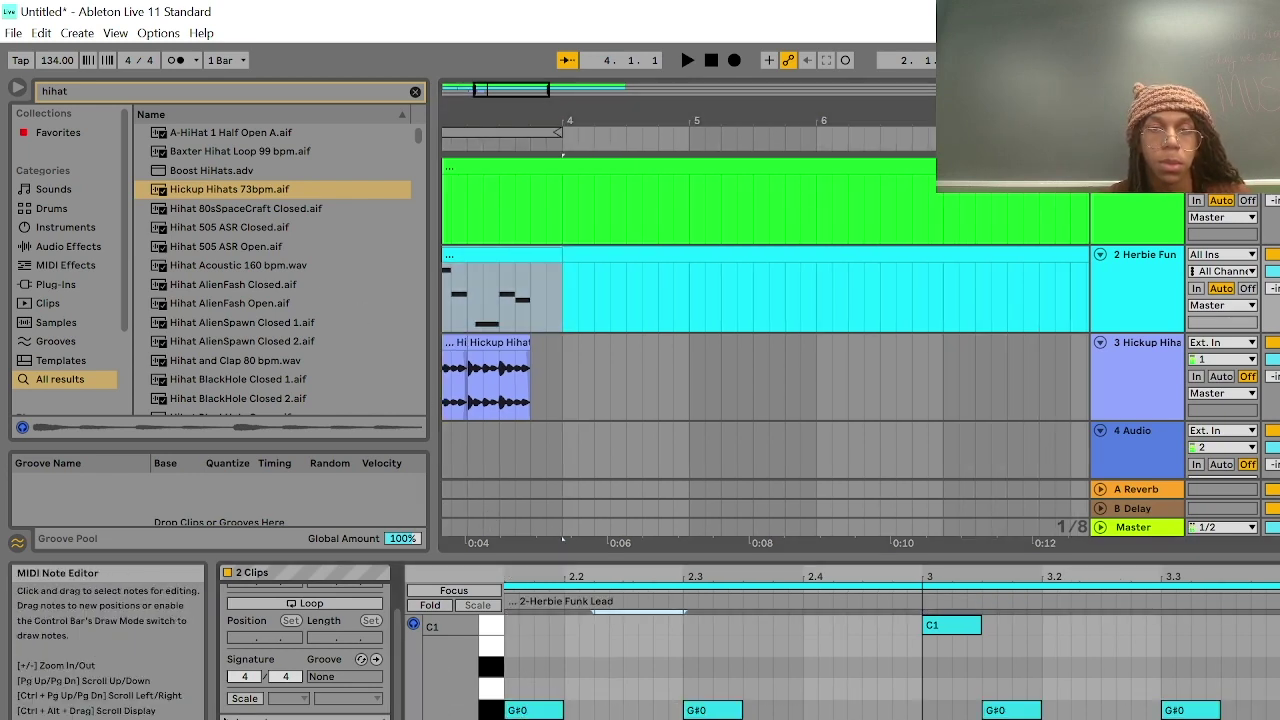
{"action": "left_click", "coordinate": [712, 710]}
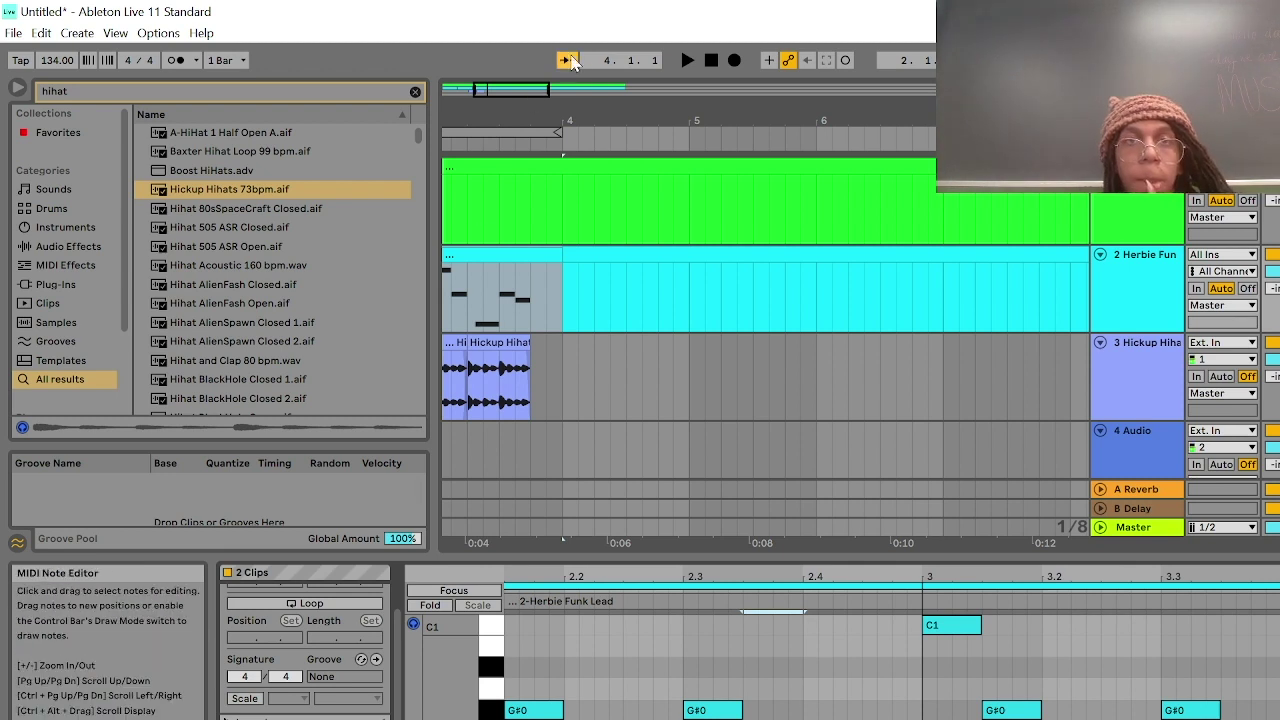
Play the arrangement from 1.1.1 into the end of bar 3
{"action": "double_click", "coordinate": [710, 64]}
{"action": "left_click", "coordinate": [688, 61]}
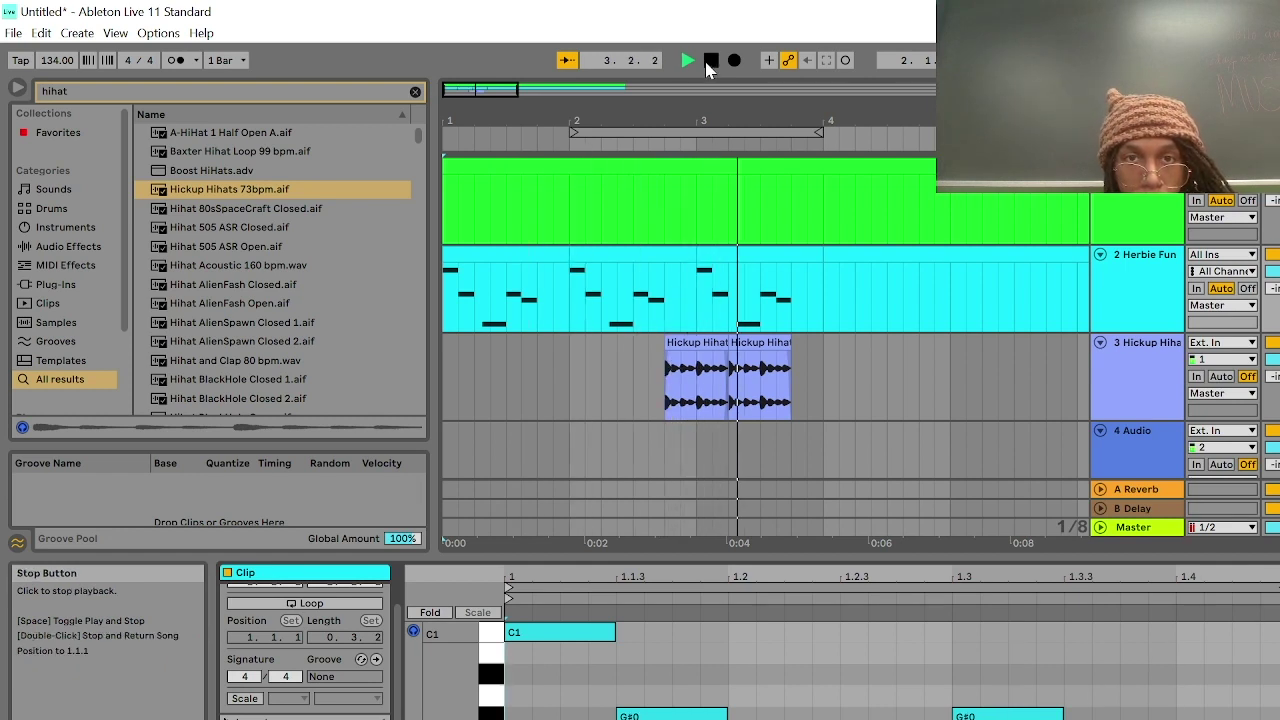
{"action": "left_click", "coordinate": [709, 62]}
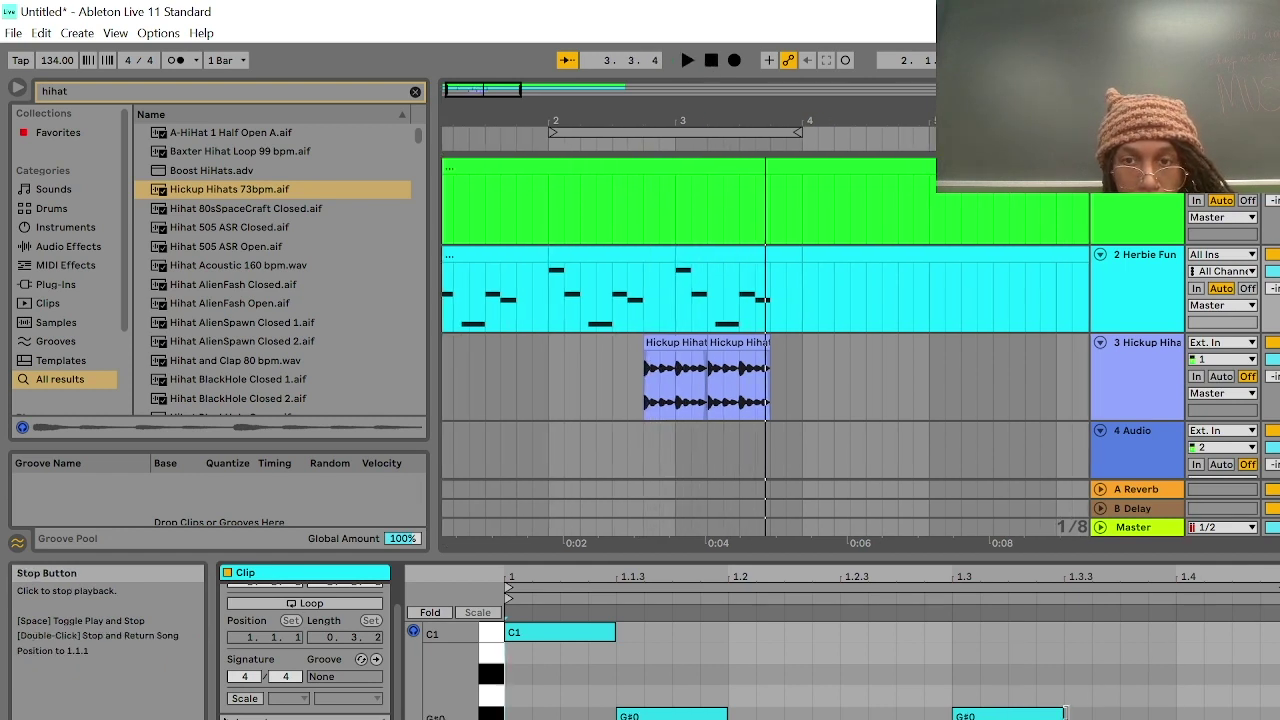
Add a G#0 note at 1.4 in the bar 3 bass clip and lengthen it to end at 1.4.3
{"action": "left_click", "coordinate": [755, 262]}
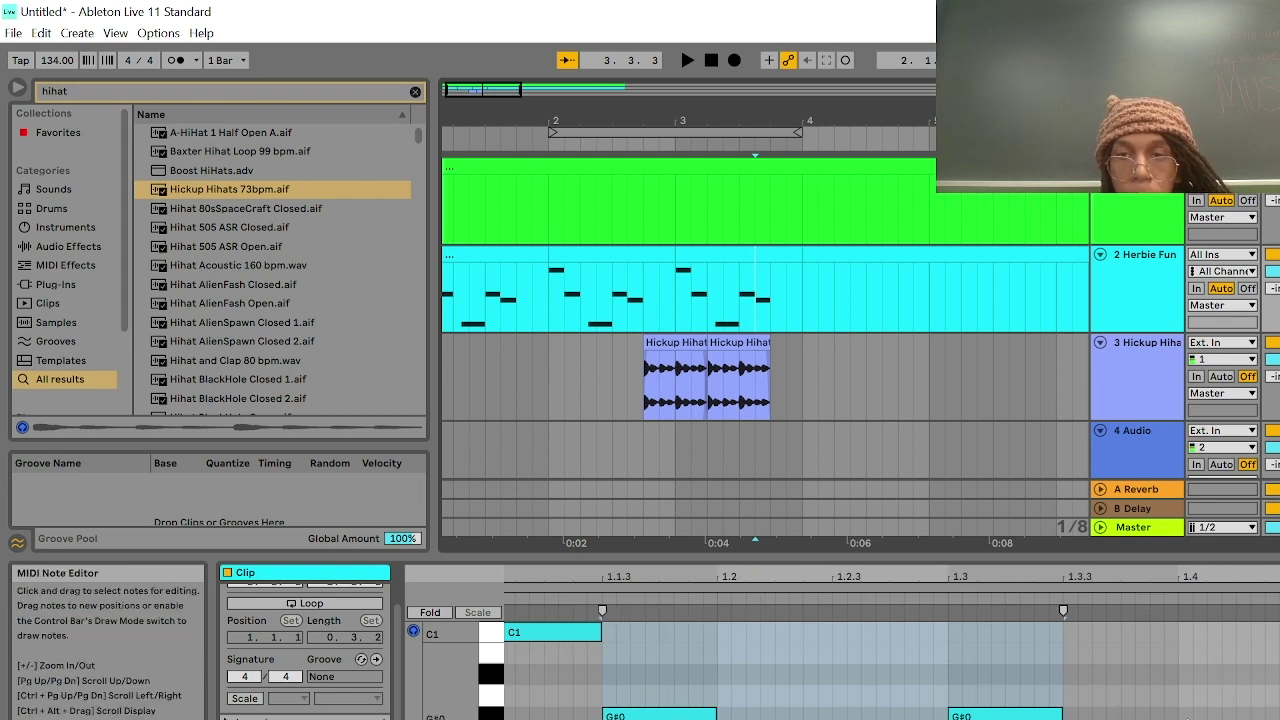
{"action": "mouse_move", "coordinate": [1193, 714]}
{"action": "left_mouse_down"}
{"action": "mouse_move", "coordinate": [1266, 714]}
{"action": "mouse_move", "coordinate": [1207, 714]}
{"action": "left_mouse_up"}
{"action": "double_click", "coordinate": [1192, 716]}
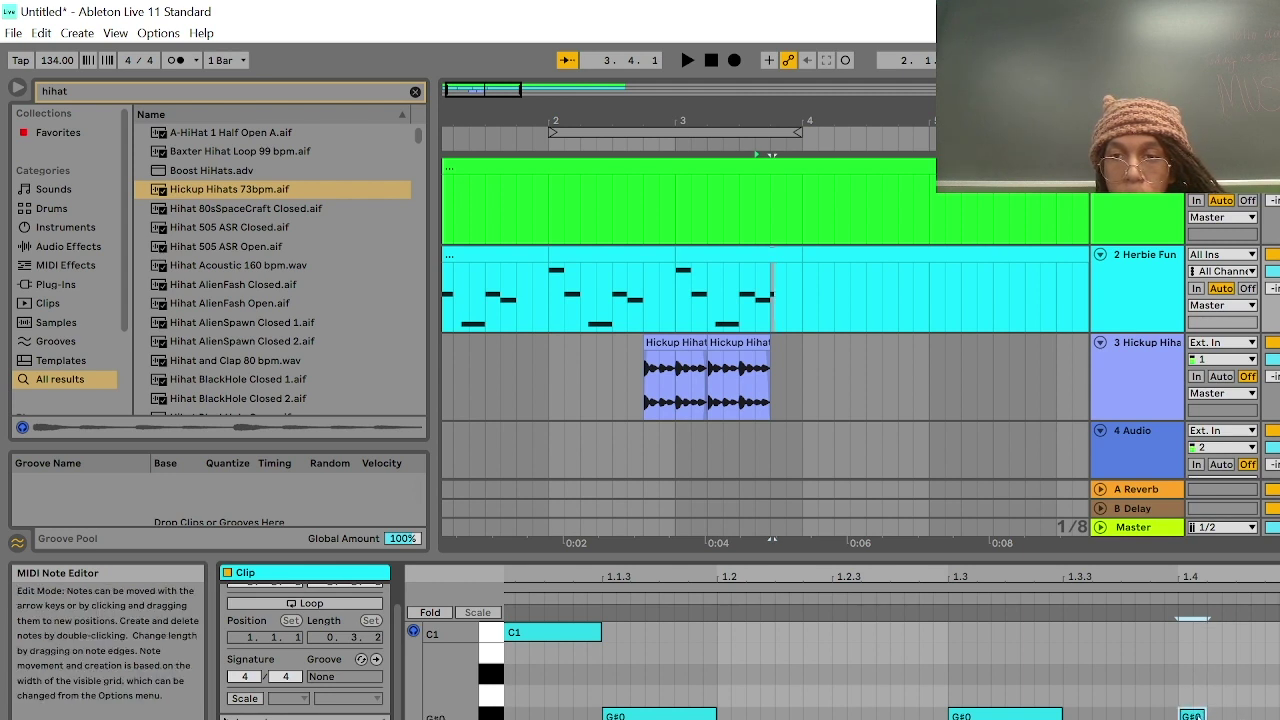
{"action": "left_click_drag", "start_coordinate": [1215, 714], "coordinate": [1279, 714]}
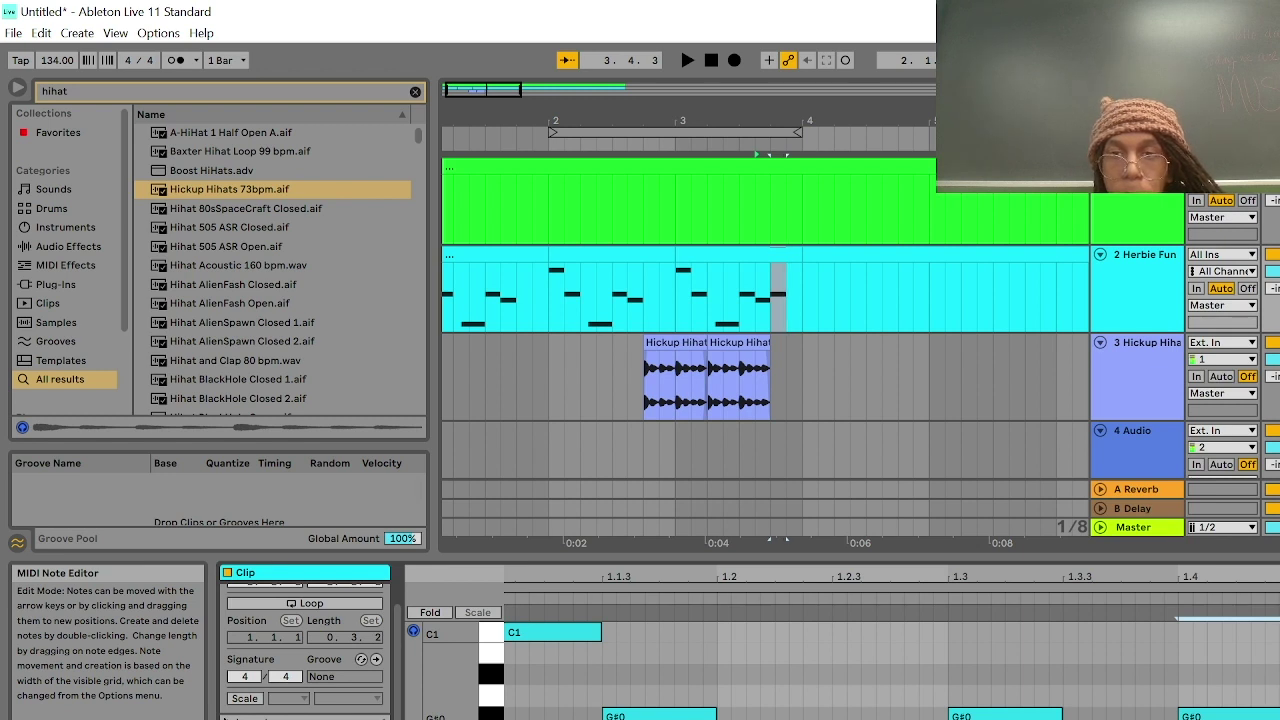
{"action": "left_click_drag", "start_coordinate": [1279, 714], "coordinate": [1221, 714]}
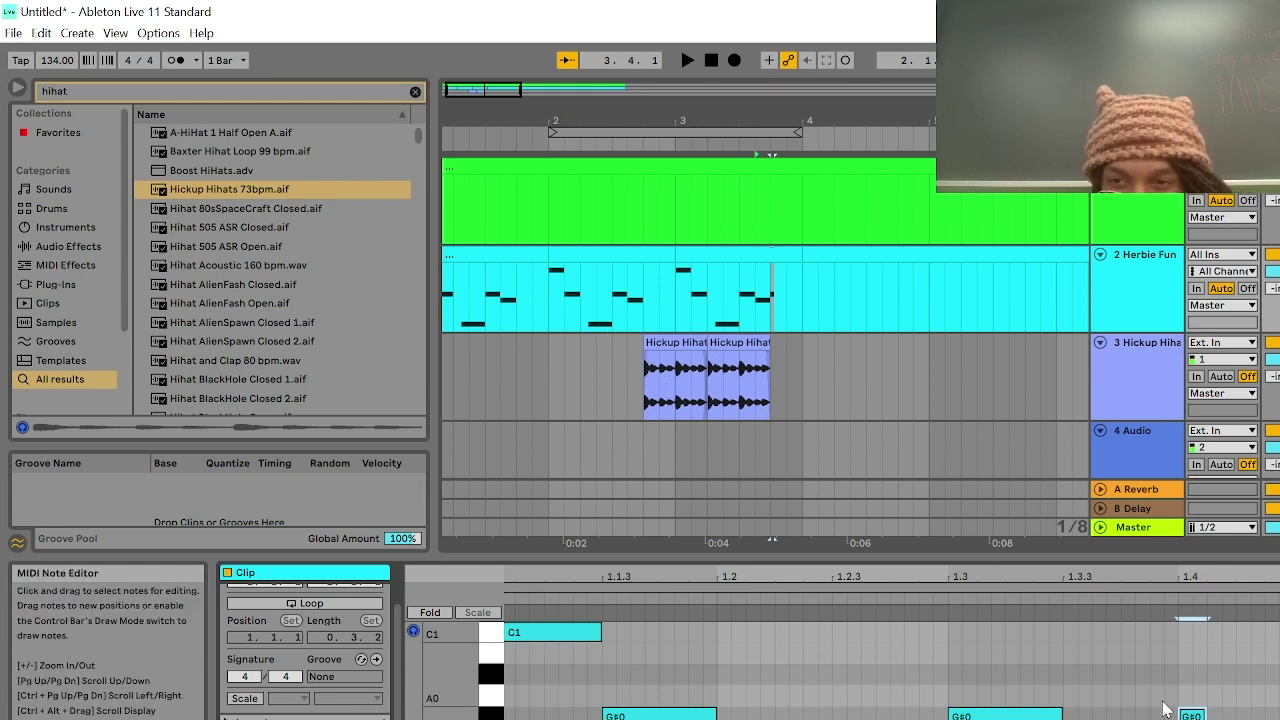
{"action": "left_click_drag", "start_coordinate": [1226, 712], "coordinate": [805, 712]}
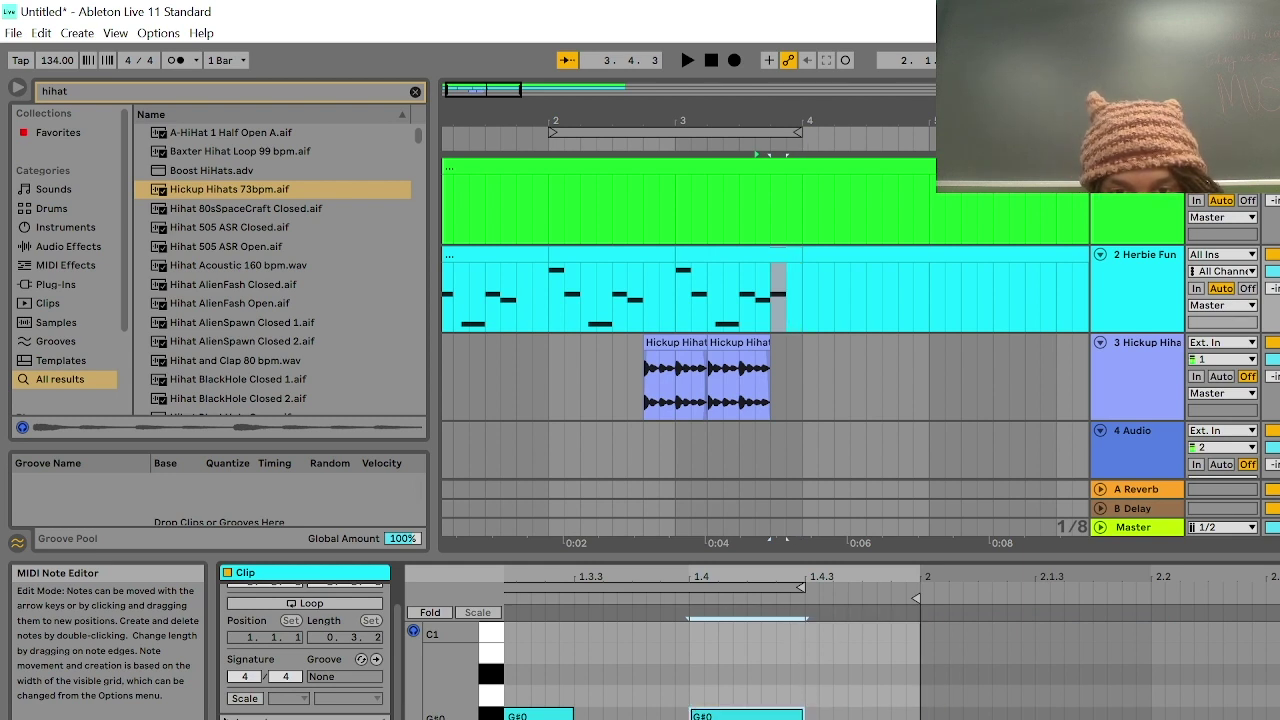
Raise the note at 1.4 to A#0, and add a lower eighth note at 1.4.3 in the bar 3 bass clip
{"action": "left_click_drag", "start_coordinate": [779, 716], "coordinate": [789, 680]}
{"action": "left_click", "coordinate": [805, 696]}
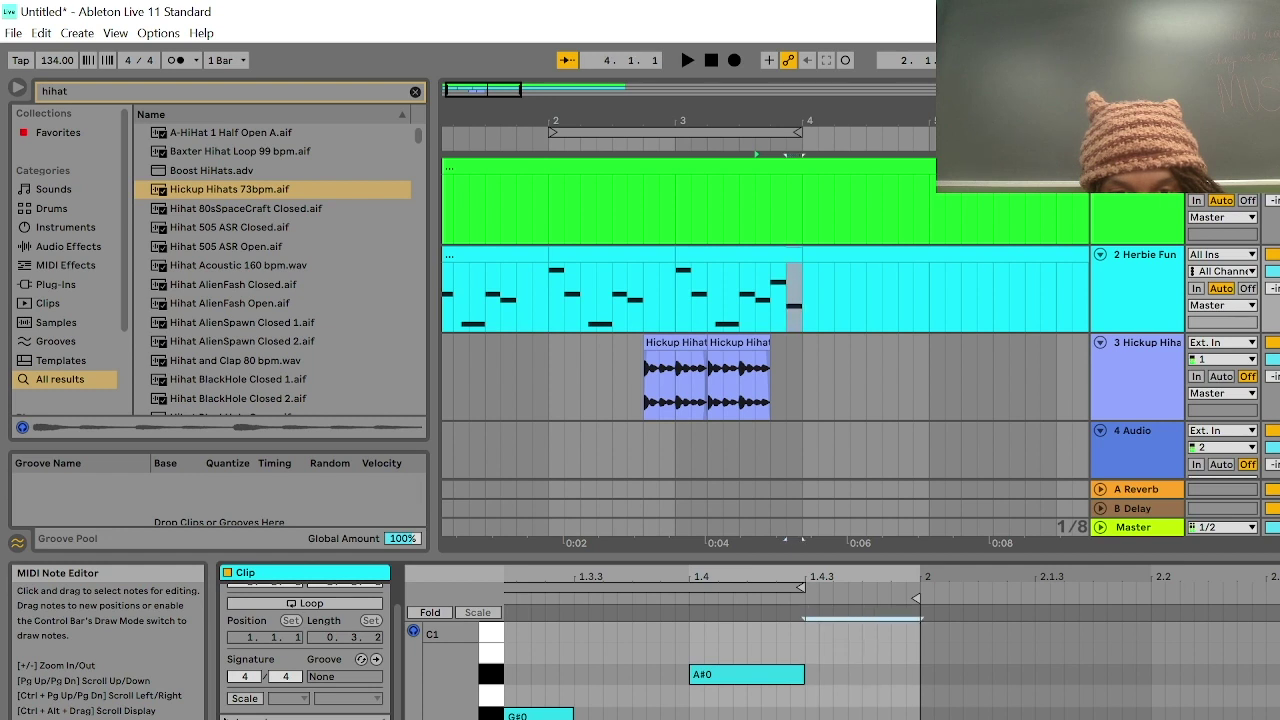
{"action": "key", "text": "Down"}
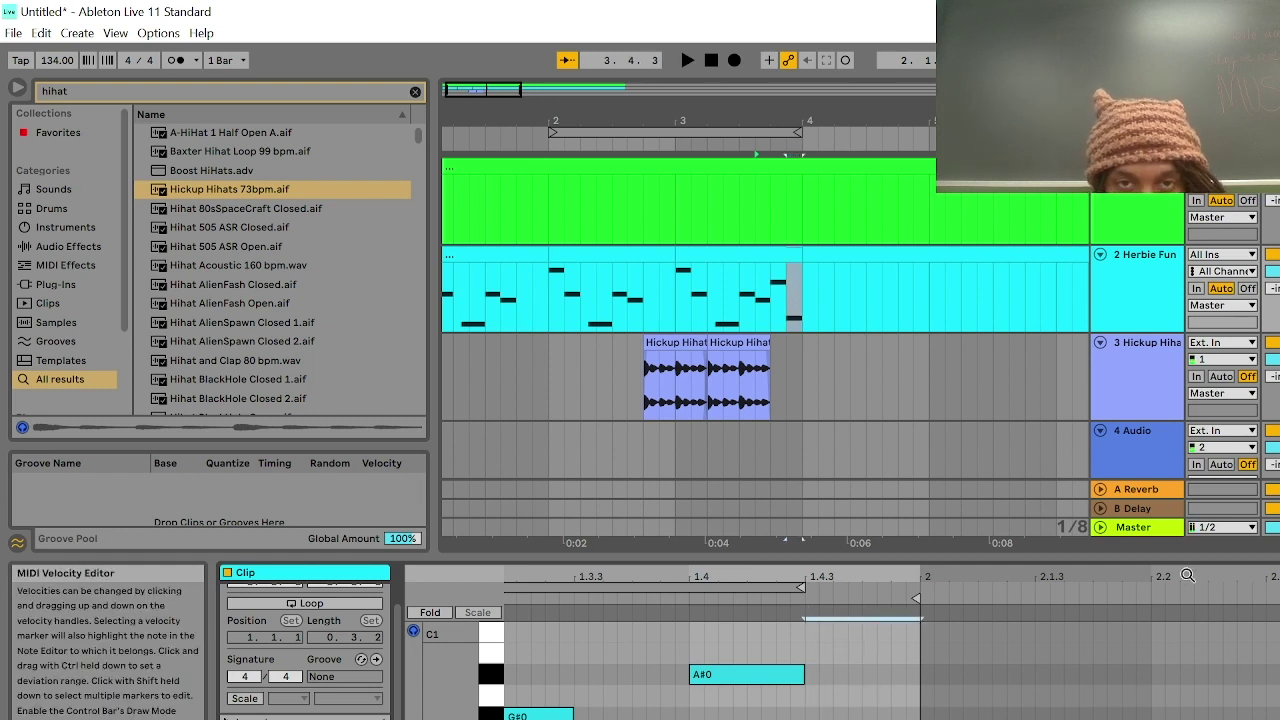
Play the edited bass line and lower the A#0 note at 1.4 to G#0
{"action": "left_click", "coordinate": [687, 60]}
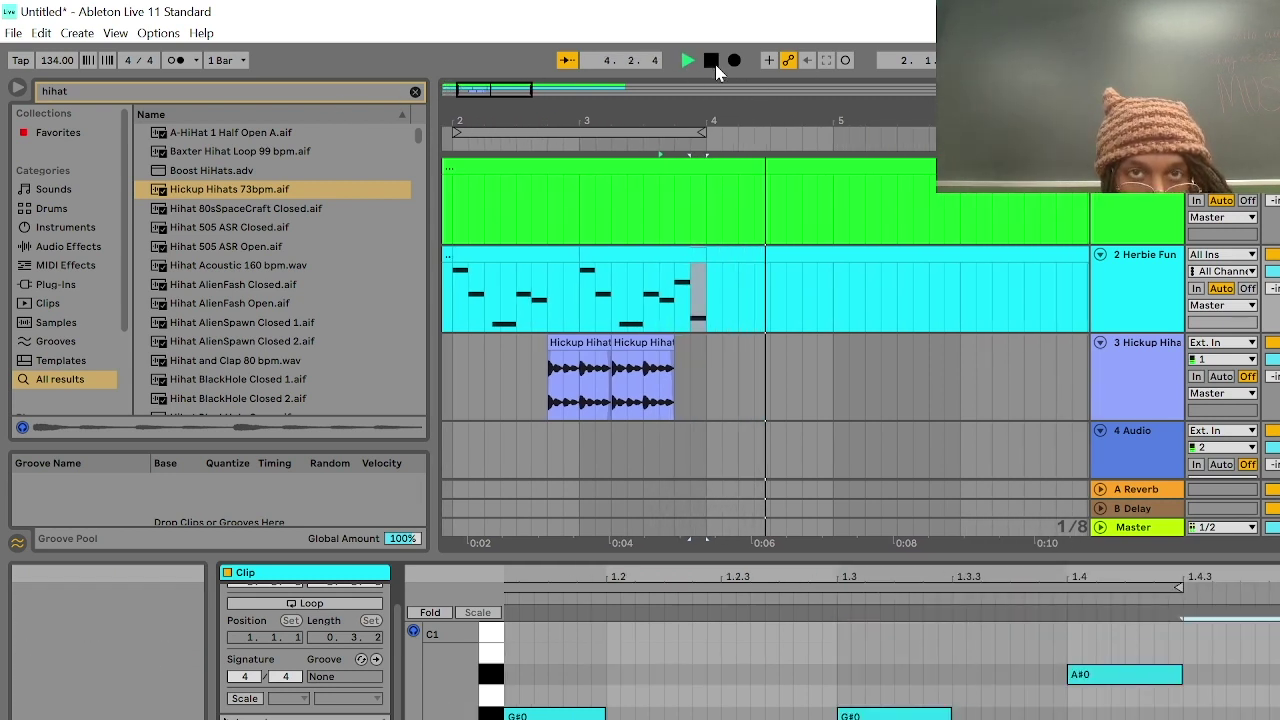
{"action": "left_click", "coordinate": [711, 60]}
{"action": "left_click_drag", "start_coordinate": [1110, 656], "coordinate": [1105, 718]}
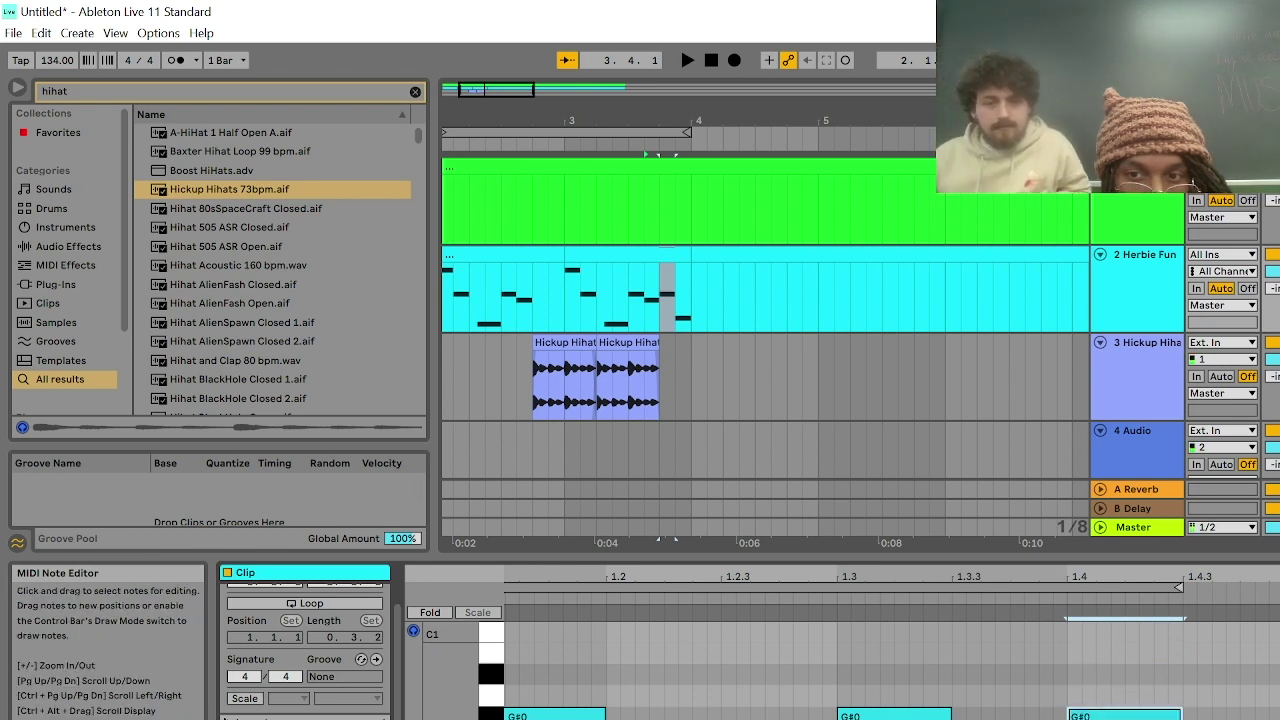
Lower the last bass note, at 1.4.3 in the bar 3 clip, by one semitone and play the result
{"action": "left_click", "coordinate": [1230, 716]}
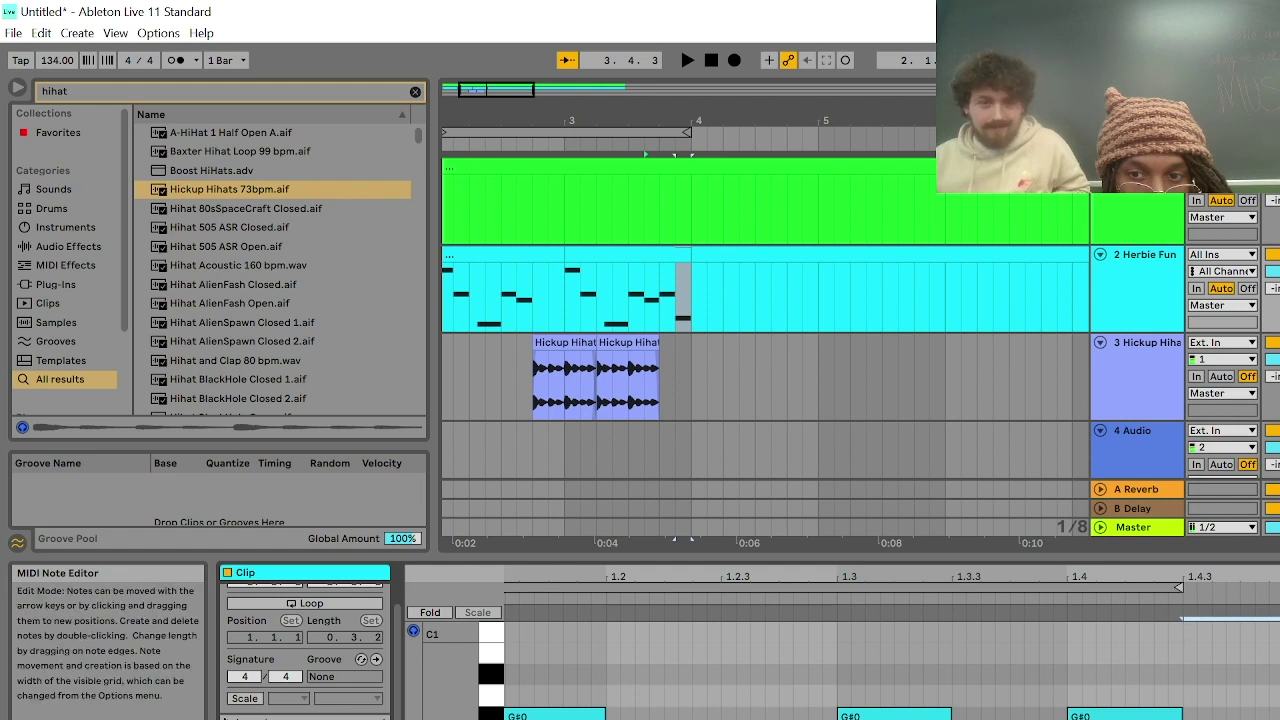
{"action": "key", "text": "Down"}
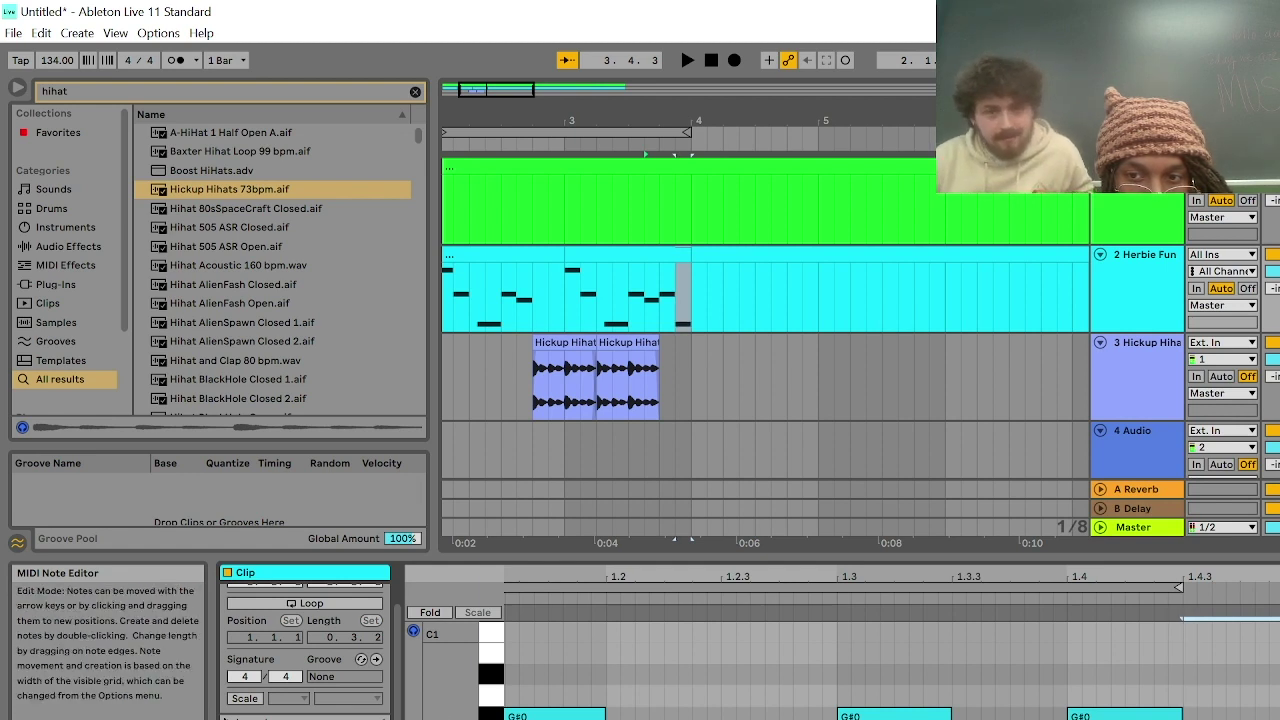
{"action": "left_click", "coordinate": [699, 59]}
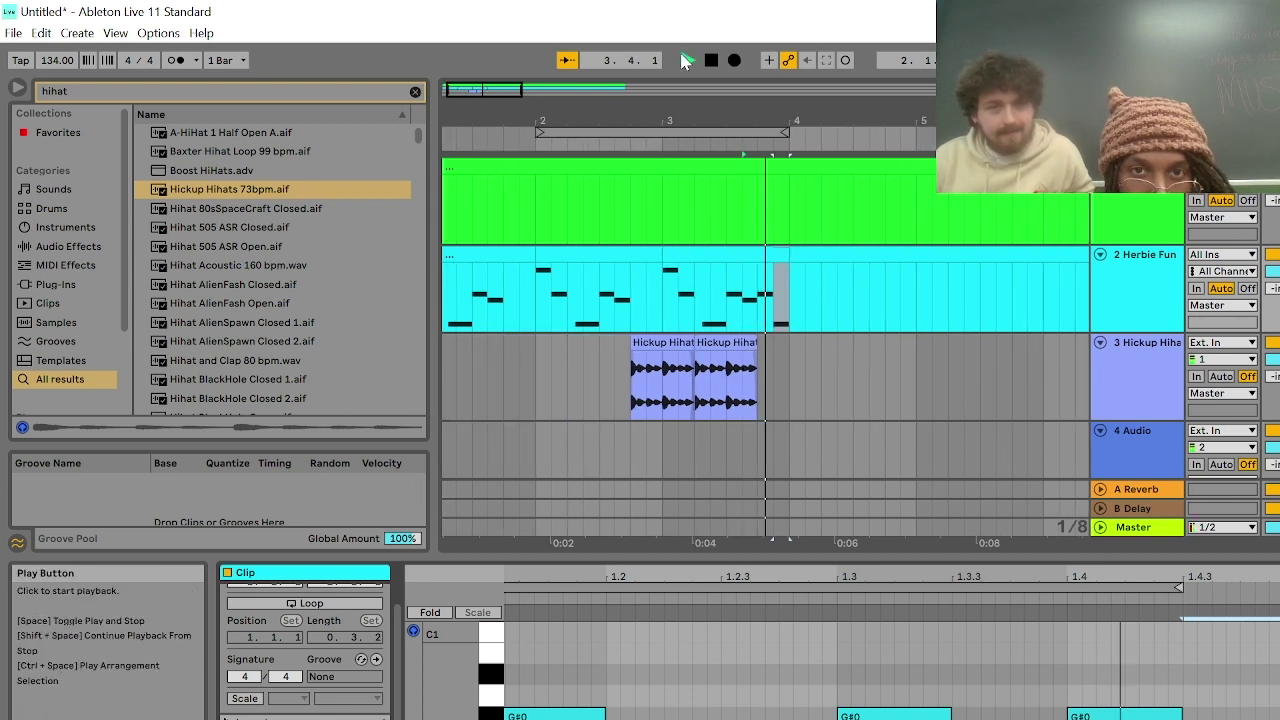
{"action": "left_click", "coordinate": [709, 60]}
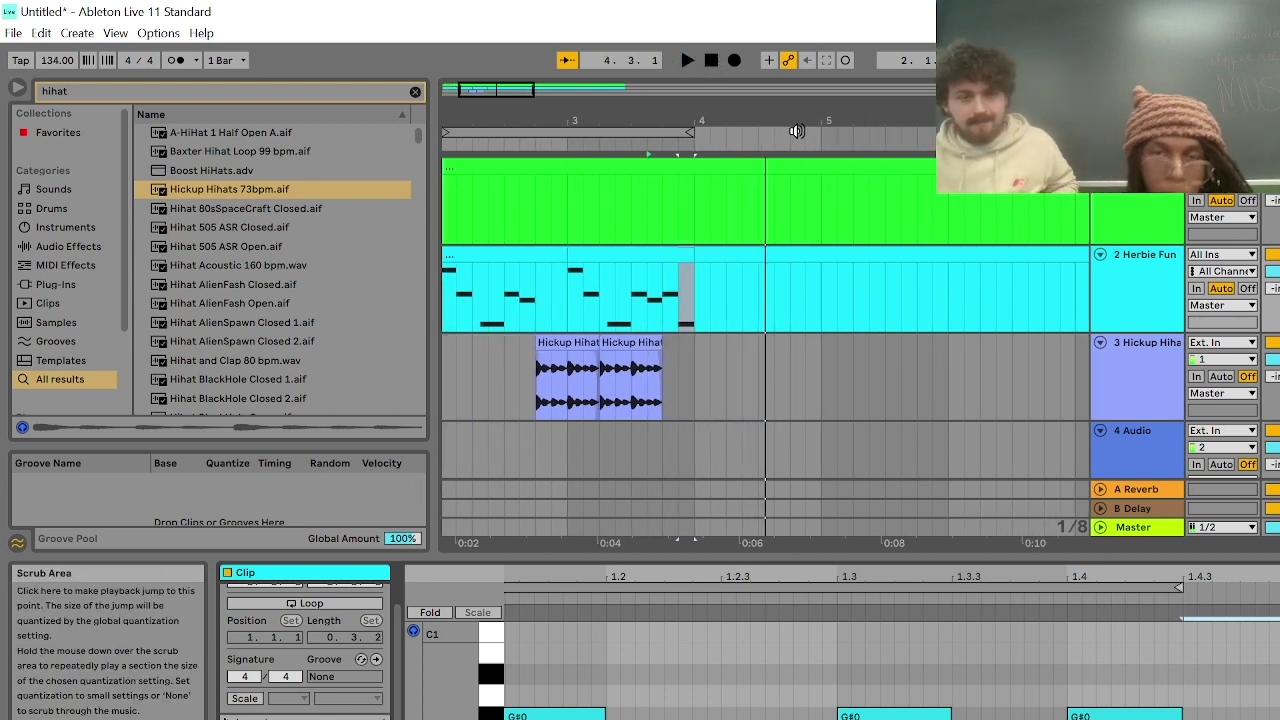
Play the arrangement from 3.1.1 to listen to the end of the bar 3 bass line
{"action": "left_click", "coordinate": [561, 300]}
{"action": "left_click", "coordinate": [621, 320]}
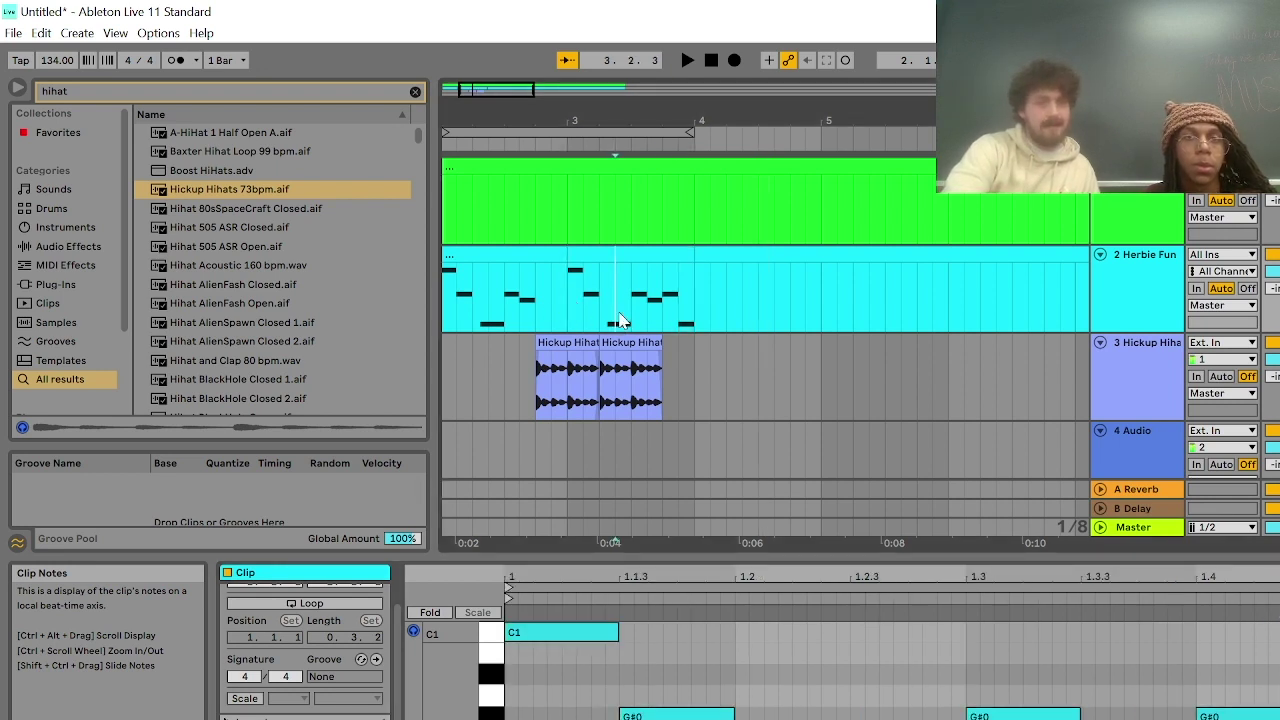
{"action": "left_click", "coordinate": [564, 292]}
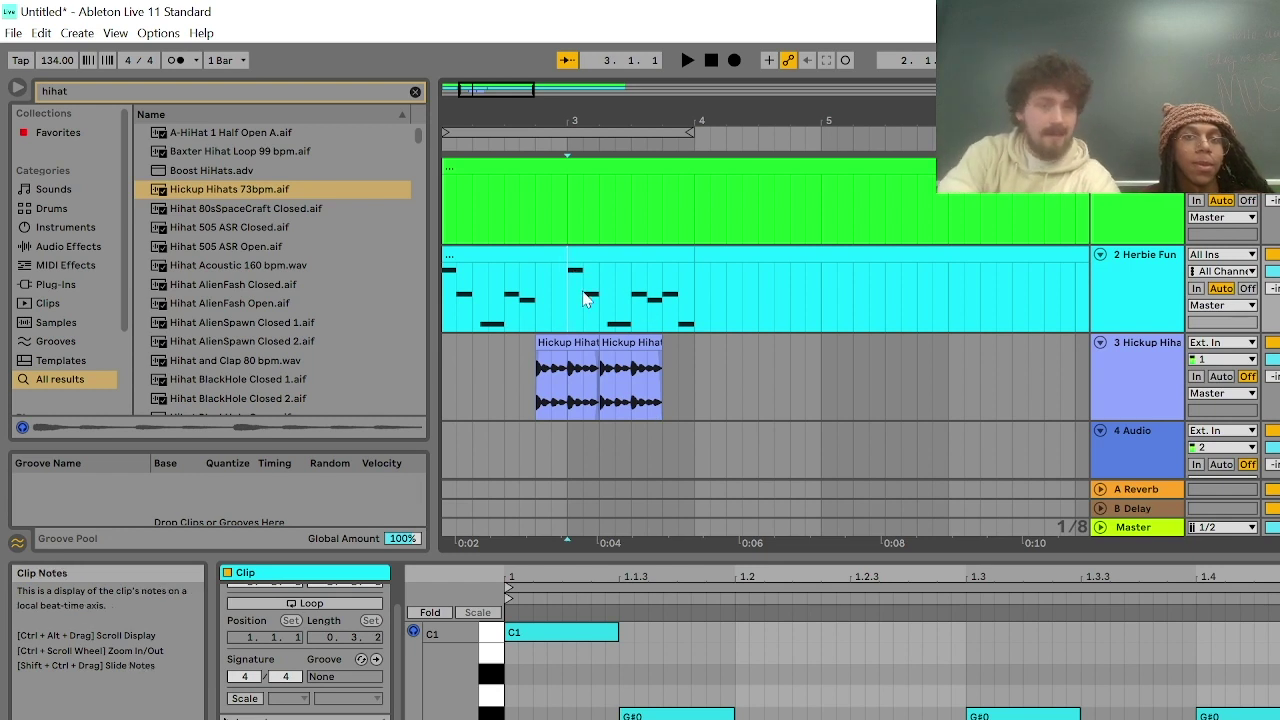
{"action": "key", "text": "space"}
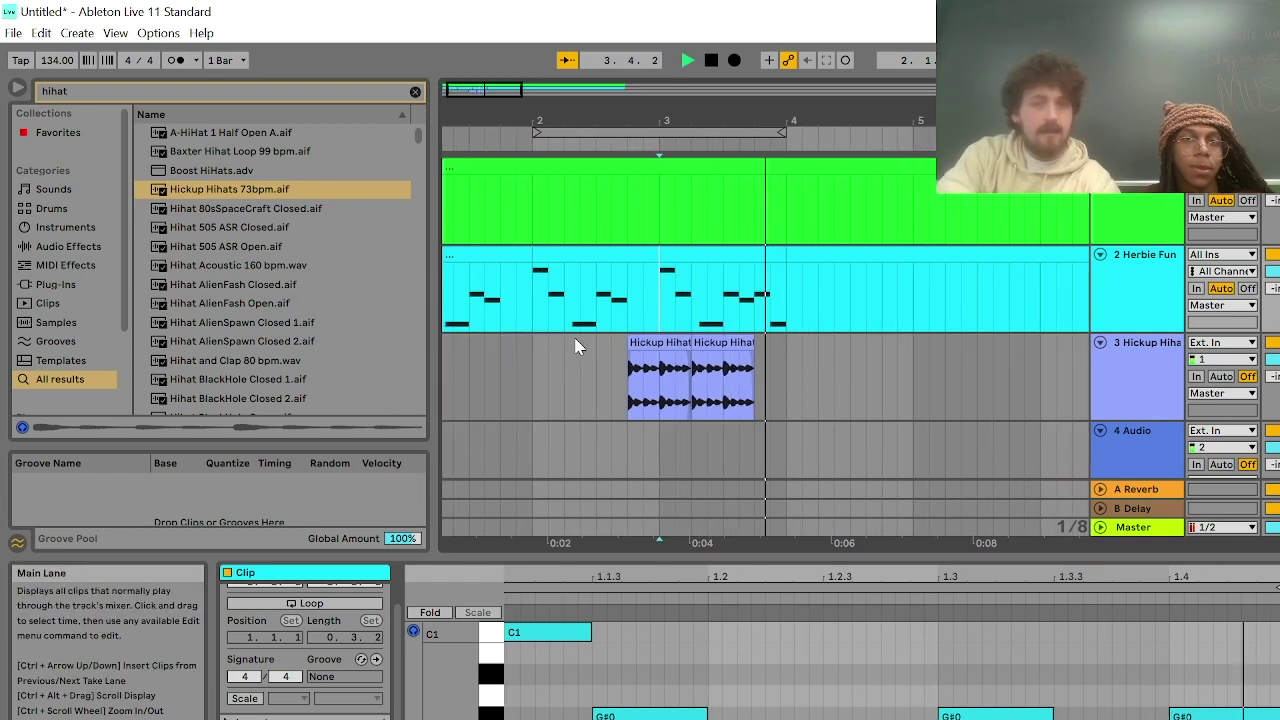
{"action": "left_click", "coordinate": [729, 325]}
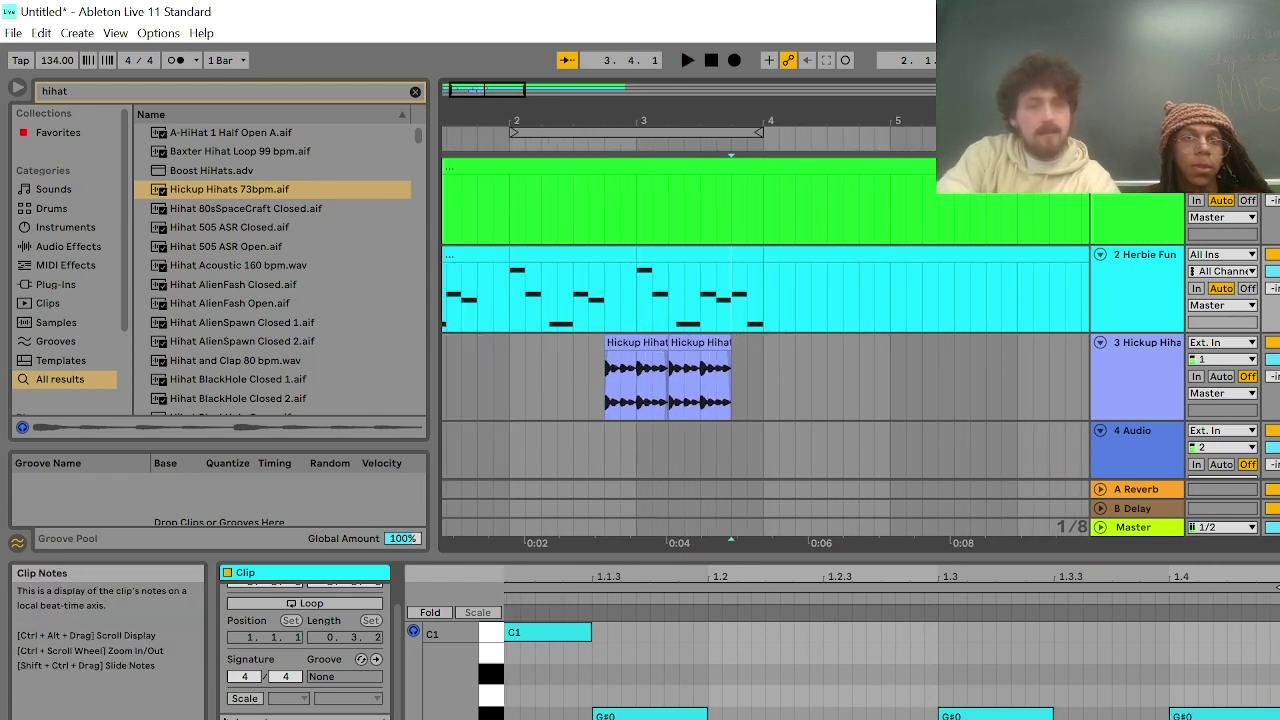
Shorten the last bass note in bar 3 so that it starts at 3.4.4, and briefly play it
{"action": "left_click_drag", "start_coordinate": [763, 300], "coordinate": [747, 300]}
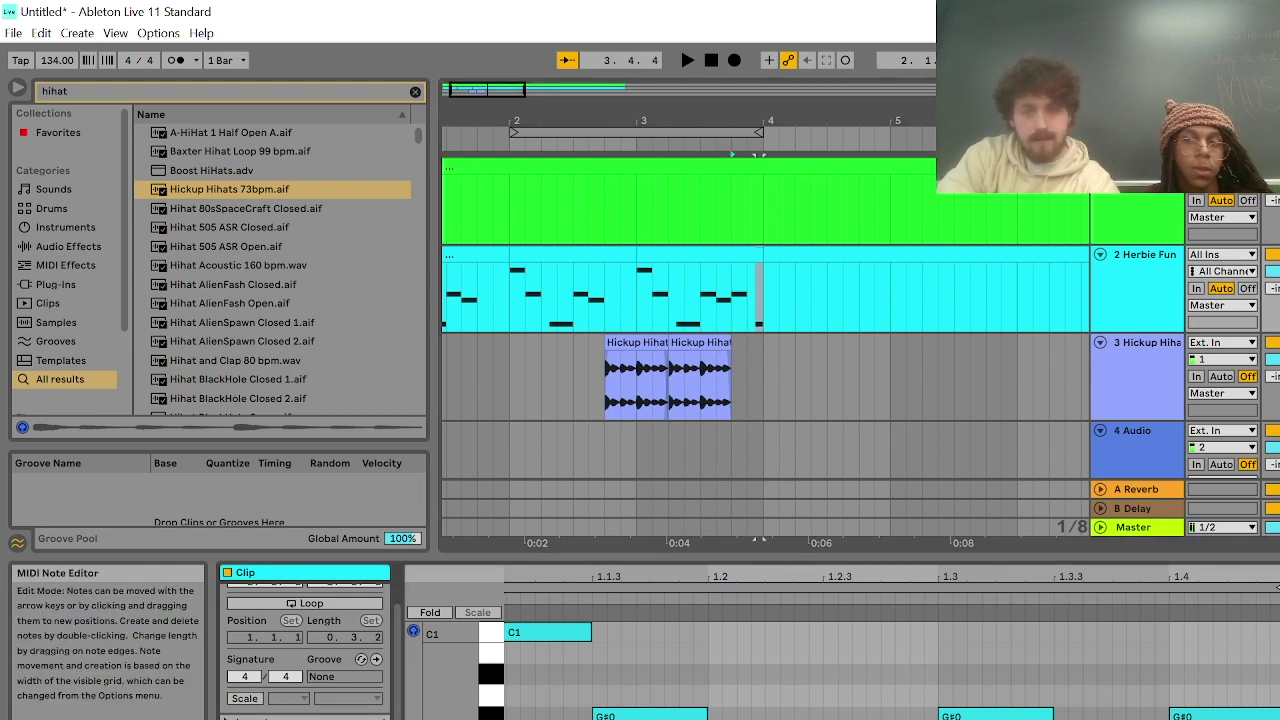
{"action": "key", "text": "space"}
{"action": "key", "text": "space"}
Duplicate the bar 3 Herbie Funk Lead clip into bar 4 and play the arrangement from 3.1.1
{"action": "left_click", "coordinate": [680, 263]}
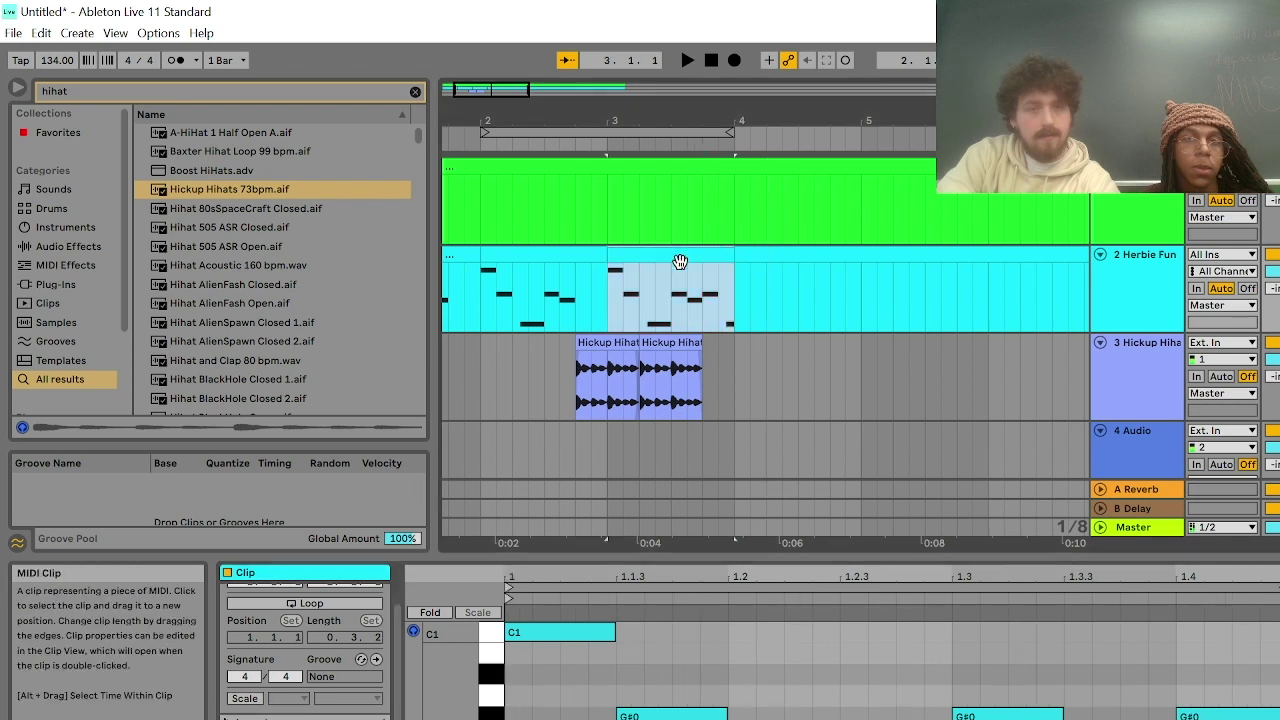
{"action": "key", "text": "ctrl+d"}
{"action": "left_click", "coordinate": [610, 305]}
{"action": "key", "text": "space"}
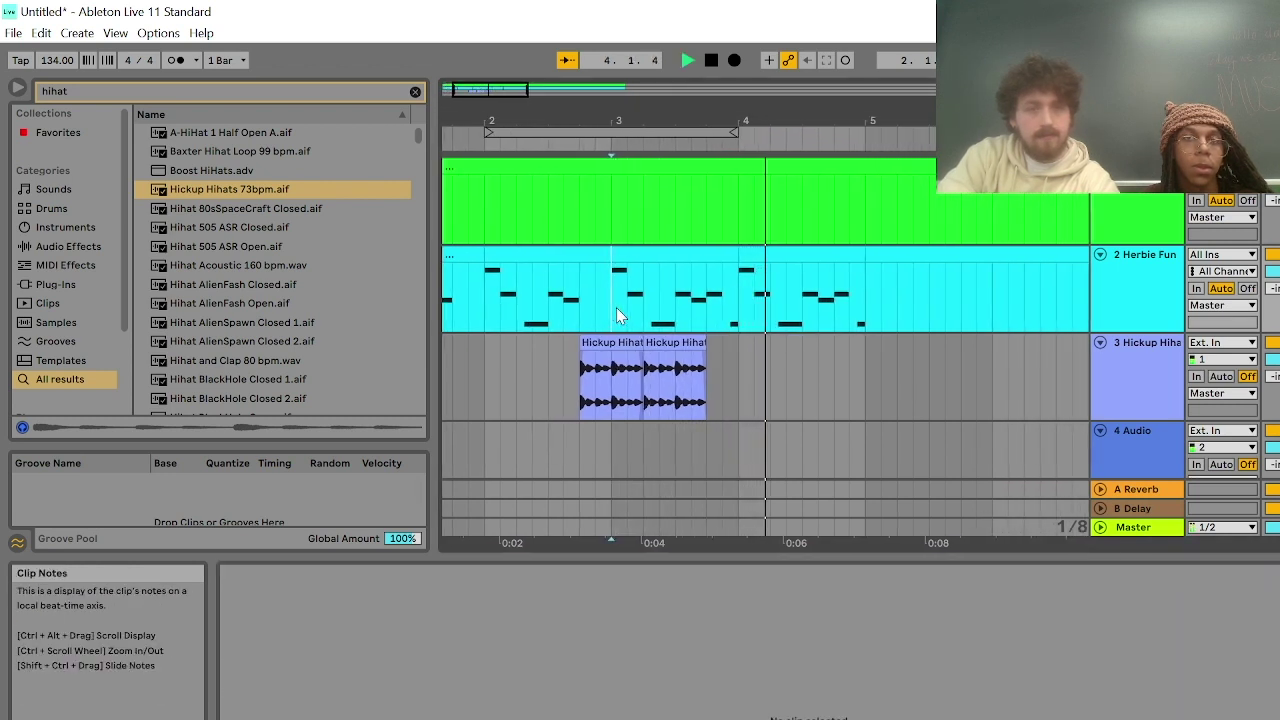
{"action": "key", "text": "space"}
{"action": "key", "text": "space"}
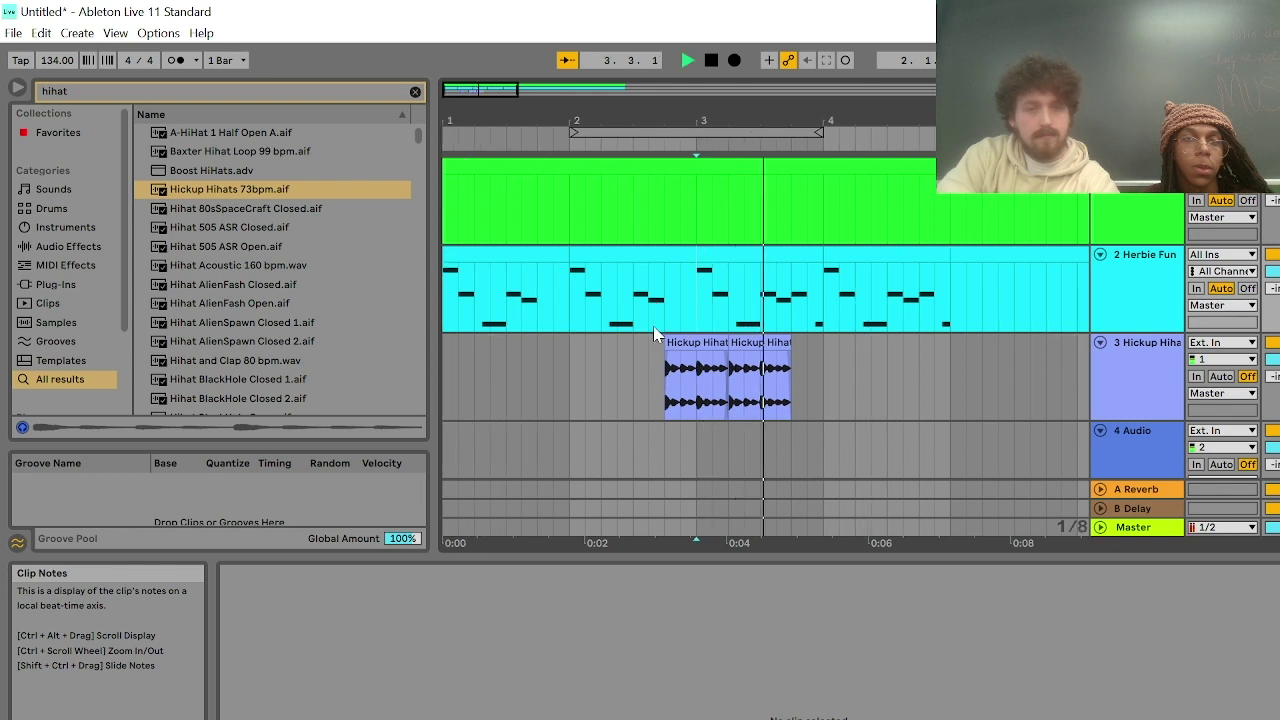
{"action": "key", "text": "space"}
Duplicate the second Hickup Hihats clip twice to extend the hi-hats through bar 4, and play from 3.1.1
{"action": "left_click", "coordinate": [730, 347]}
{"action": "key", "text": "ctrl+d"}
{"action": "key", "text": "ctrl+d"}
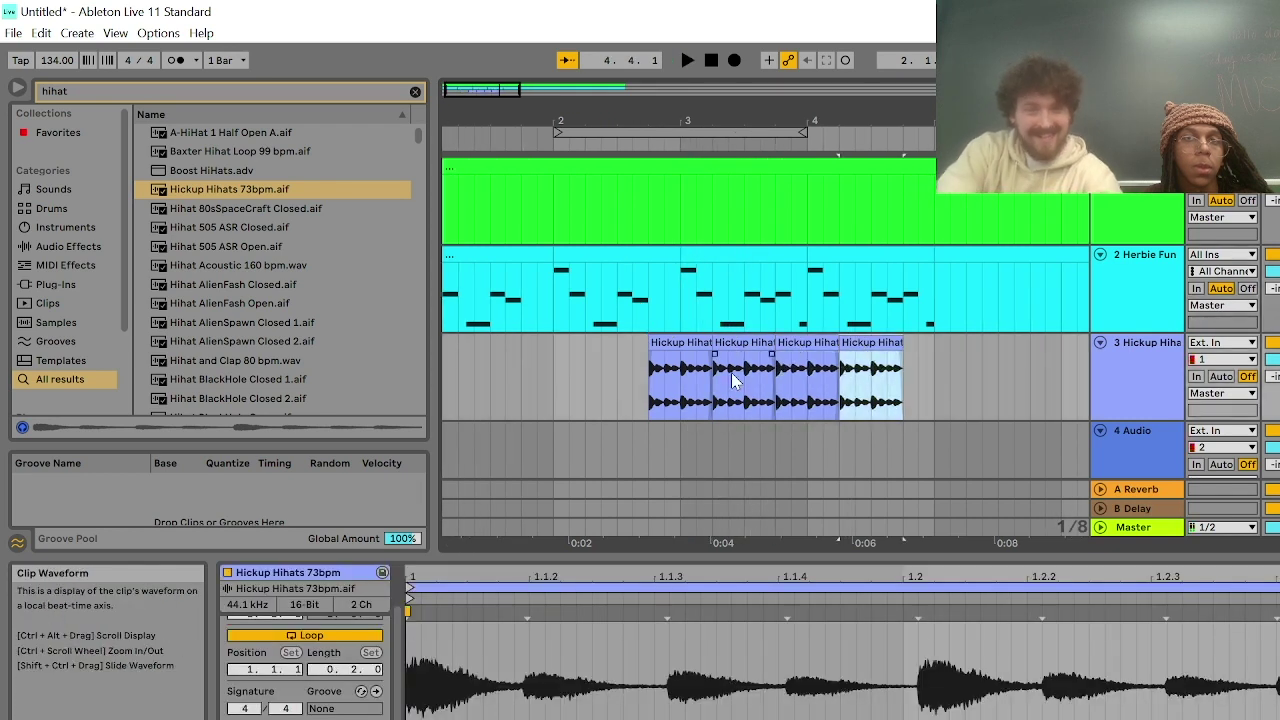
{"action": "left_click", "coordinate": [687, 290]}
{"action": "key", "text": "space"}
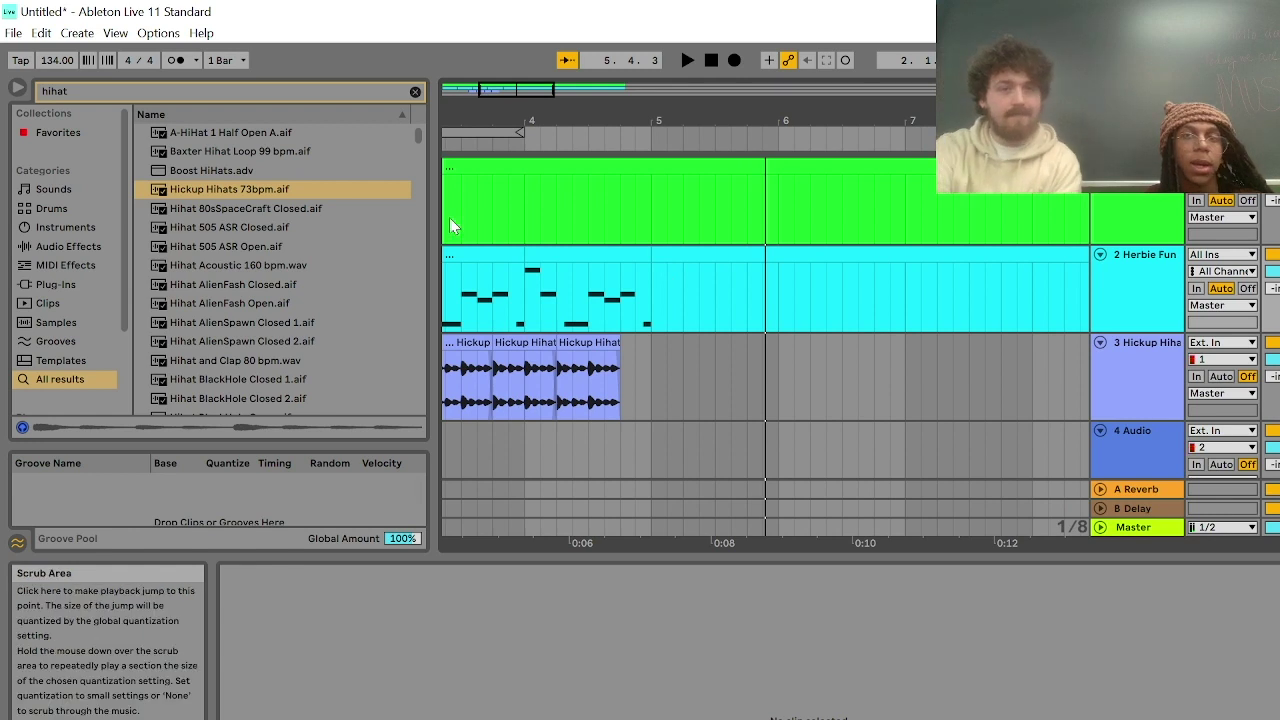
Set the arrangement loop to the bar 3 bass clip and play it
{"action": "left_click", "coordinate": [481, 254]}
{"action": "key", "text": "ctrl+l"}
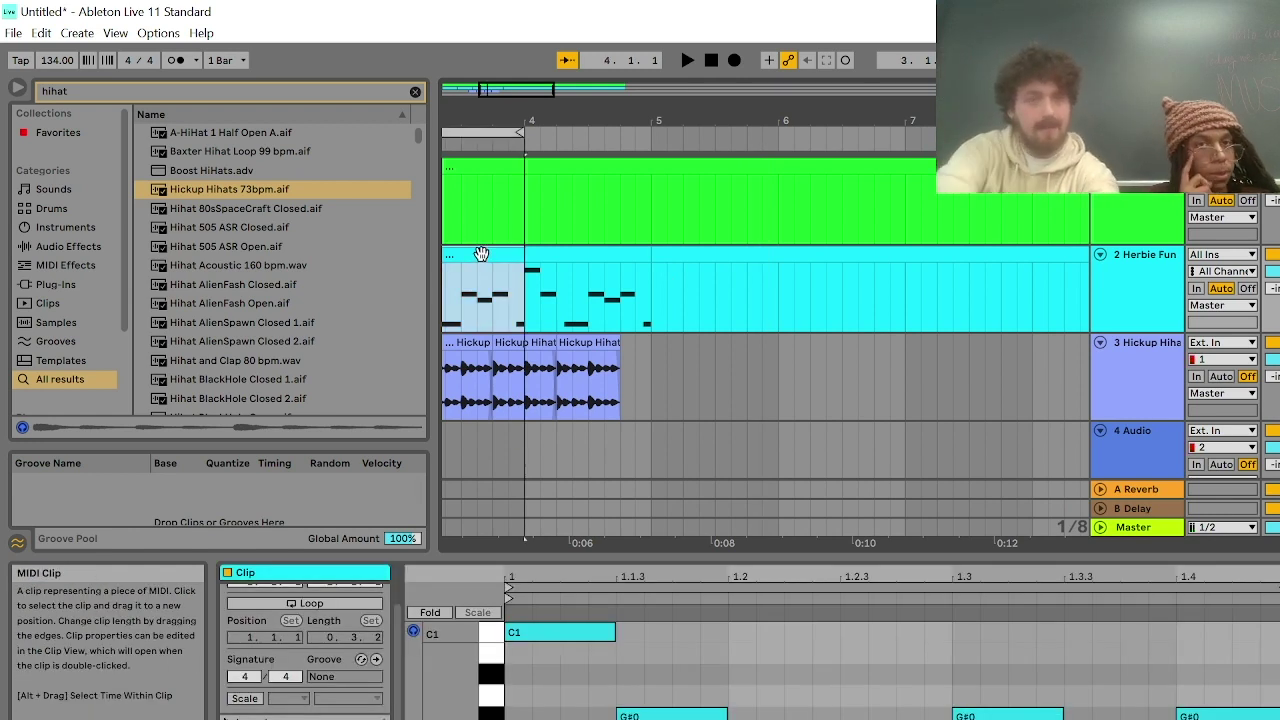
{"action": "key", "text": "space"}
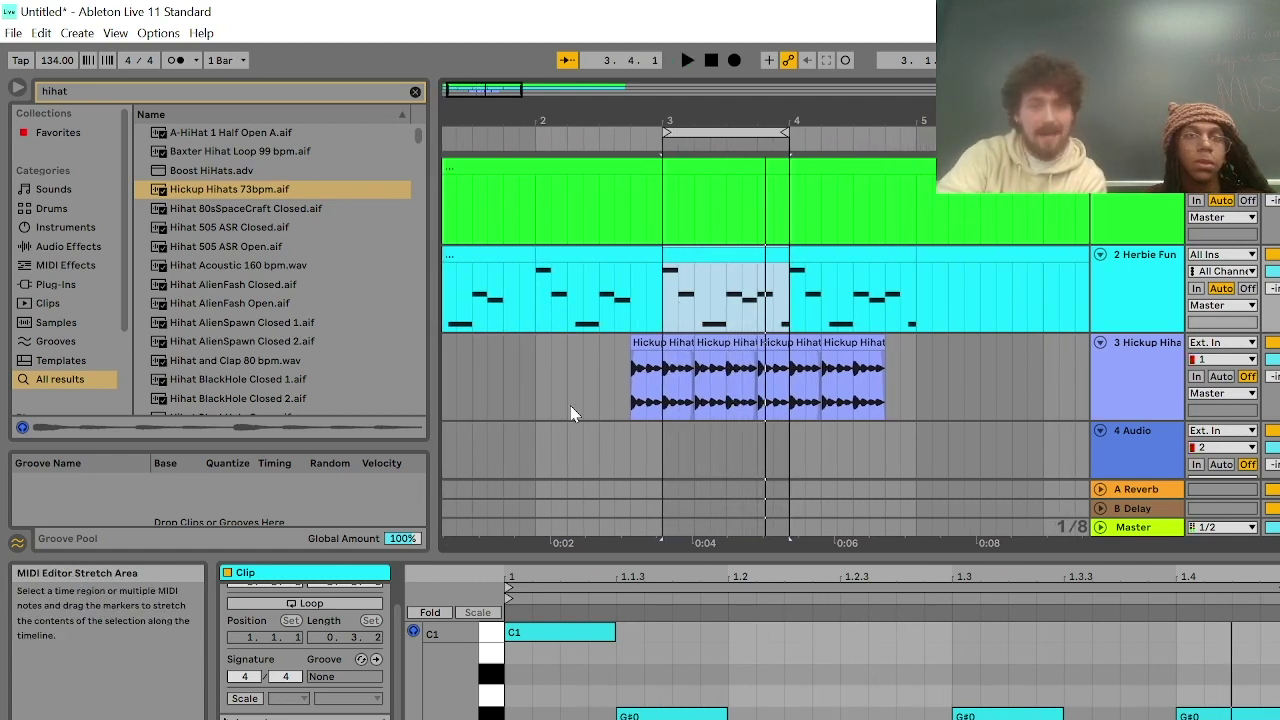
Replace the hihat search in the browser with "kick"
{"action": "scroll", "coordinate": [690, 412], "scroll_direction": "down", "scroll_amount": 2}
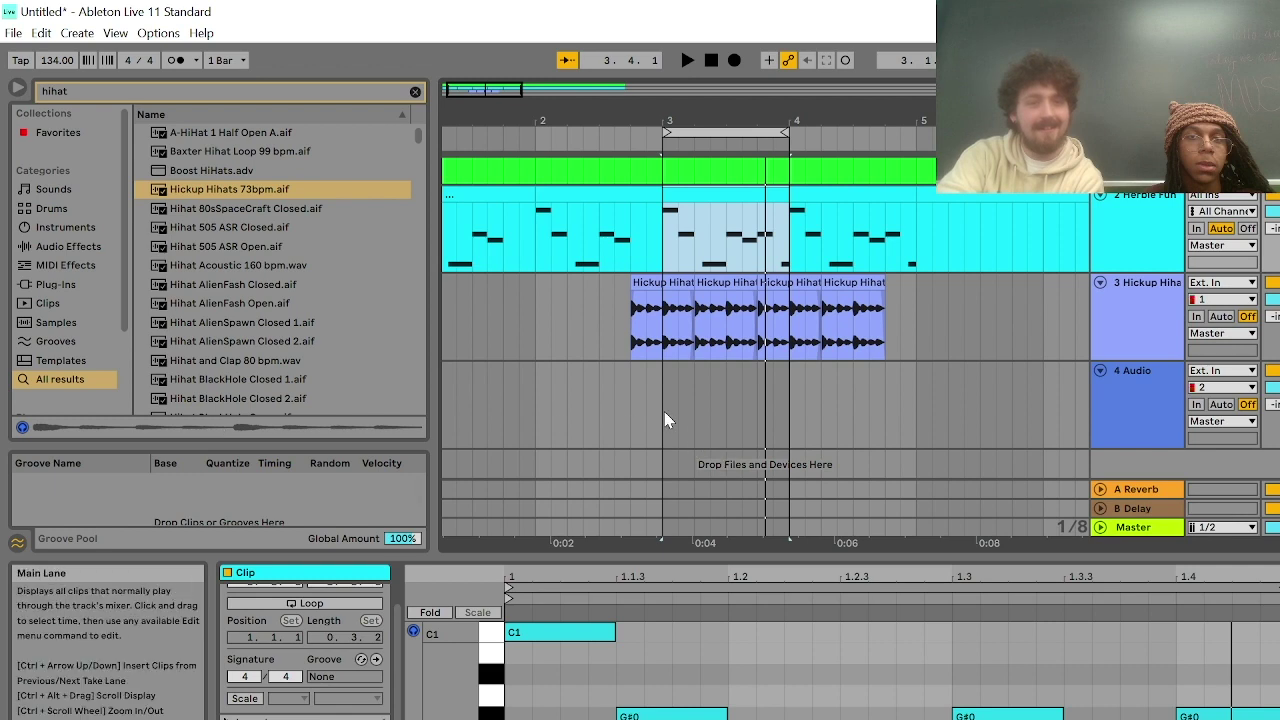
{"action": "left_click", "coordinate": [415, 91]}
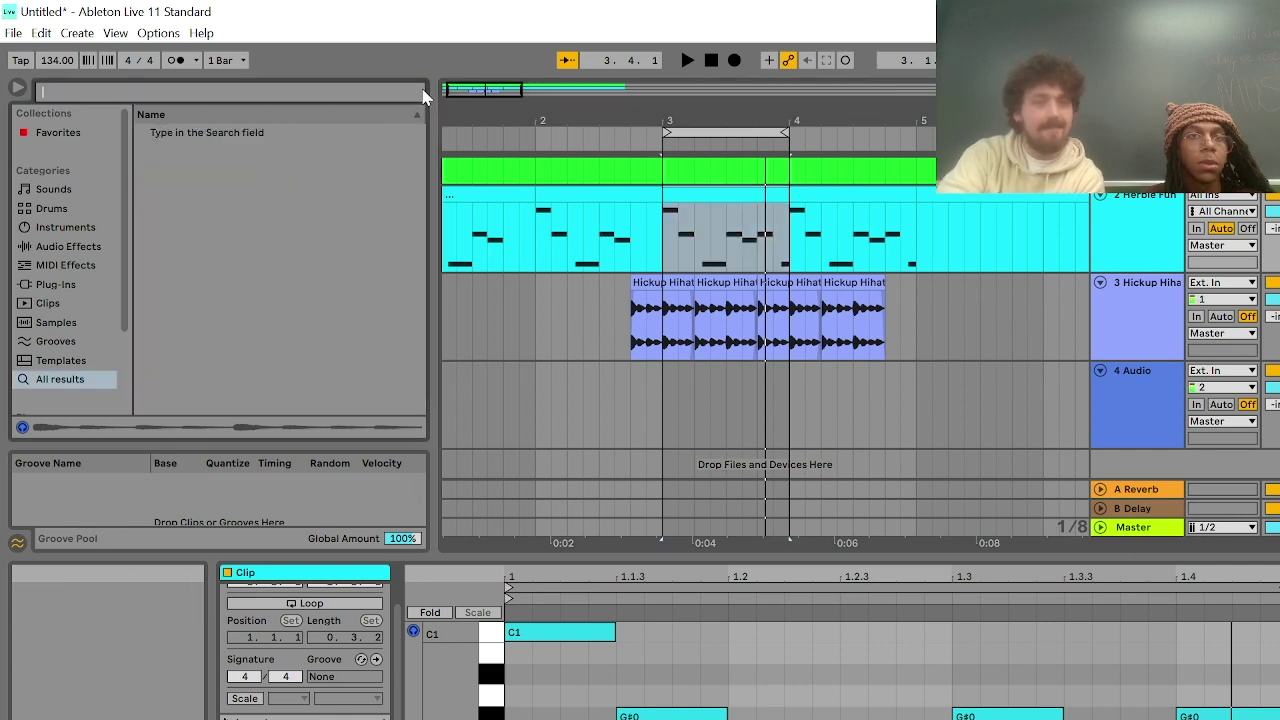
{"action": "type", "text": "kick"}
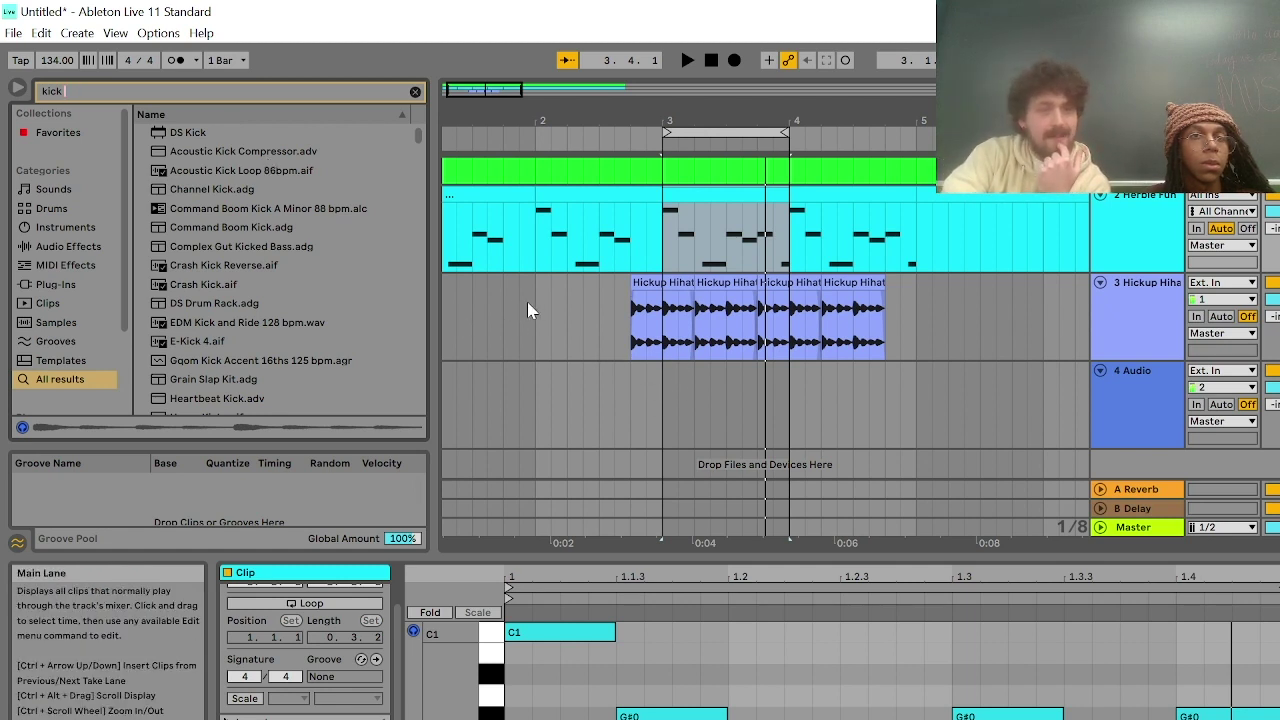
{"action": "scroll", "coordinate": [527, 301], "scroll_direction": "up", "scroll_amount": 3}
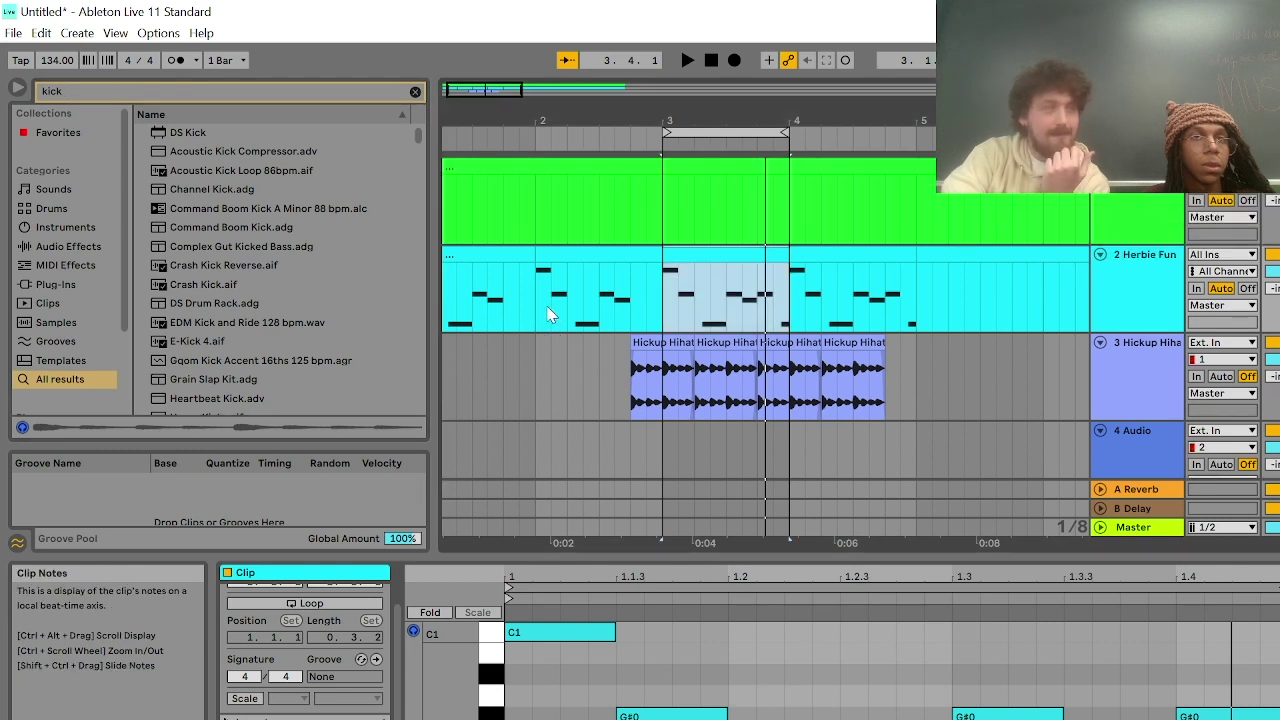
Audition kick samples including Crash Kick, Crash Kick Reverse, Acoustic Kick Loop 86bpm, Kick 3k Deep and Heavy Kicks
{"action": "left_click", "coordinate": [276, 324]}
{"action": "left_click", "coordinate": [256, 286]}
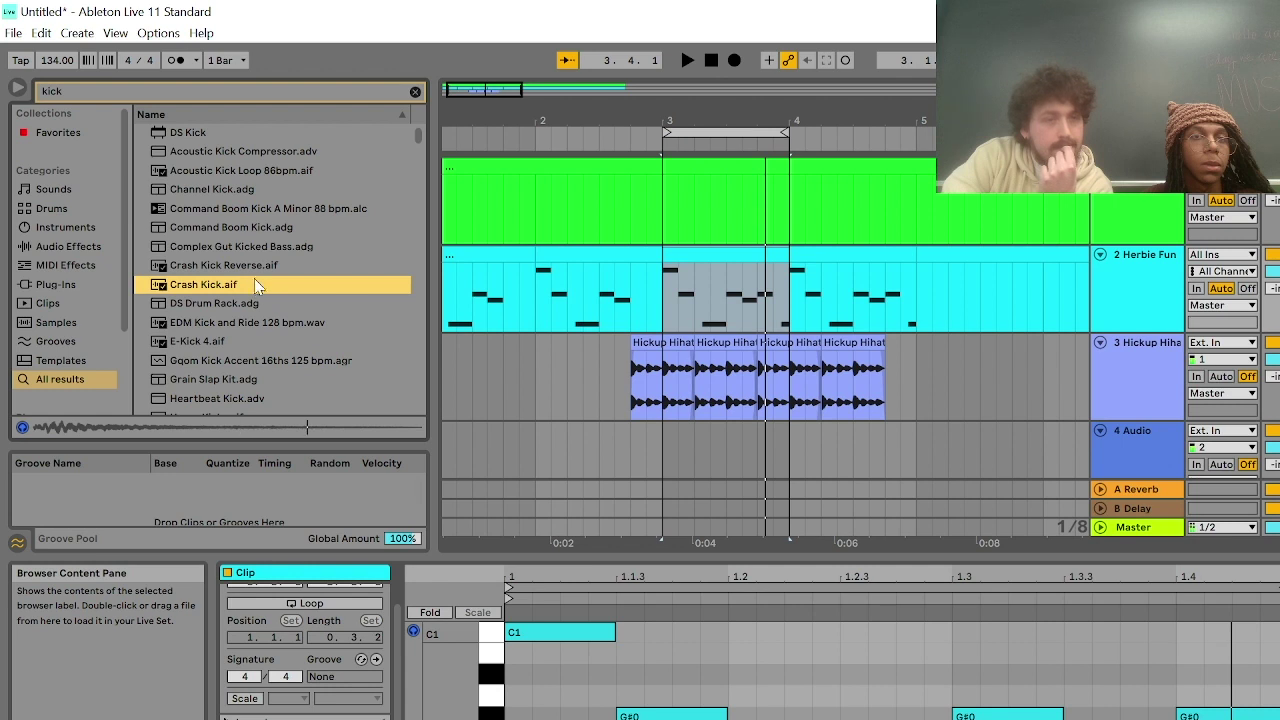
{"action": "left_click", "coordinate": [257, 267]}
{"action": "left_click", "coordinate": [260, 171]}
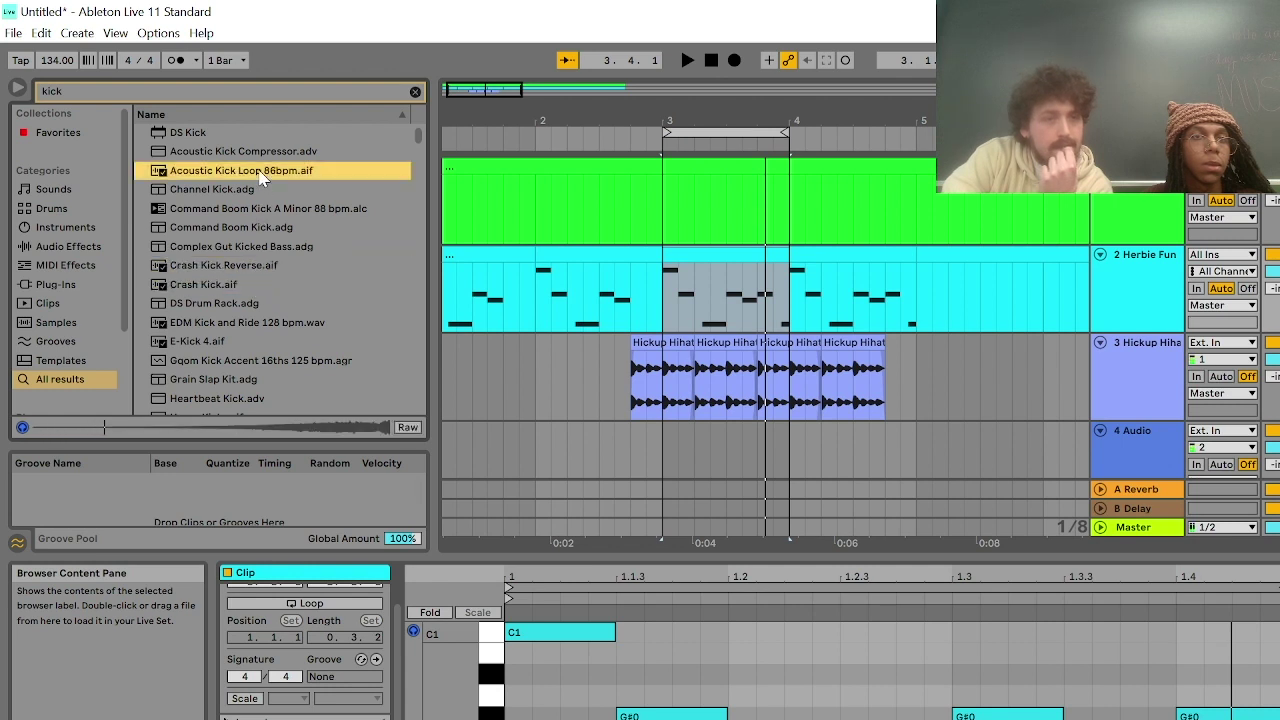
{"action": "scroll", "coordinate": [262, 333], "scroll_direction": "down", "scroll_amount": 3}
{"action": "left_click", "coordinate": [256, 336]}
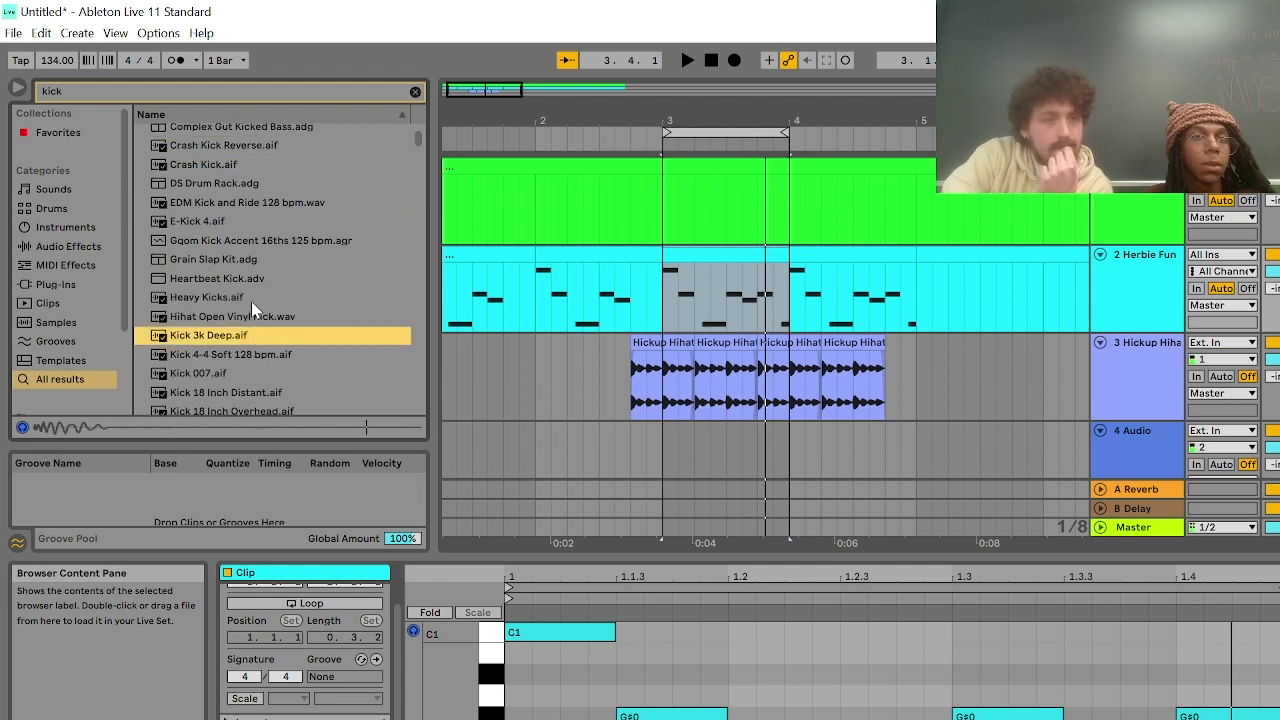
{"action": "left_click", "coordinate": [245, 304]}
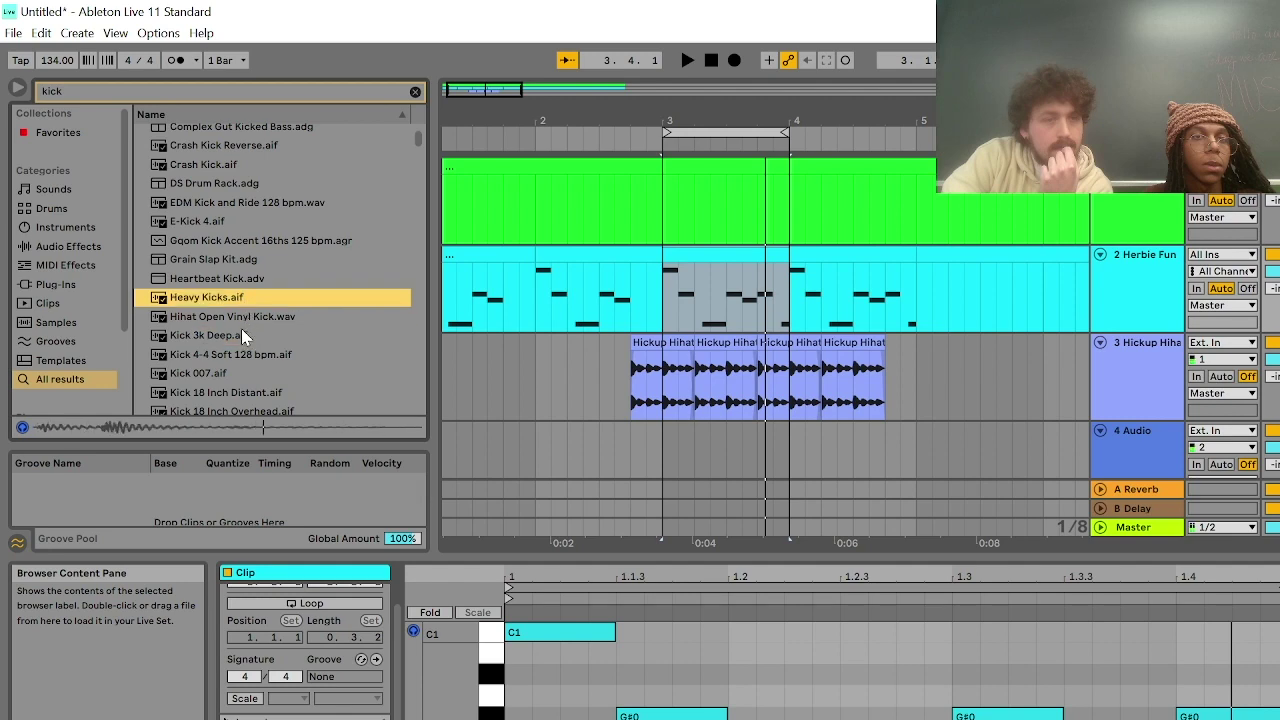
Place Kick 3k Deep.aif on audio track 4 at the start of bar 3 and trim the clip to end at 3.2
{"action": "left_click", "coordinate": [243, 336]}
{"action": "left_click_drag", "start_coordinate": [245, 338], "coordinate": [663, 420]}
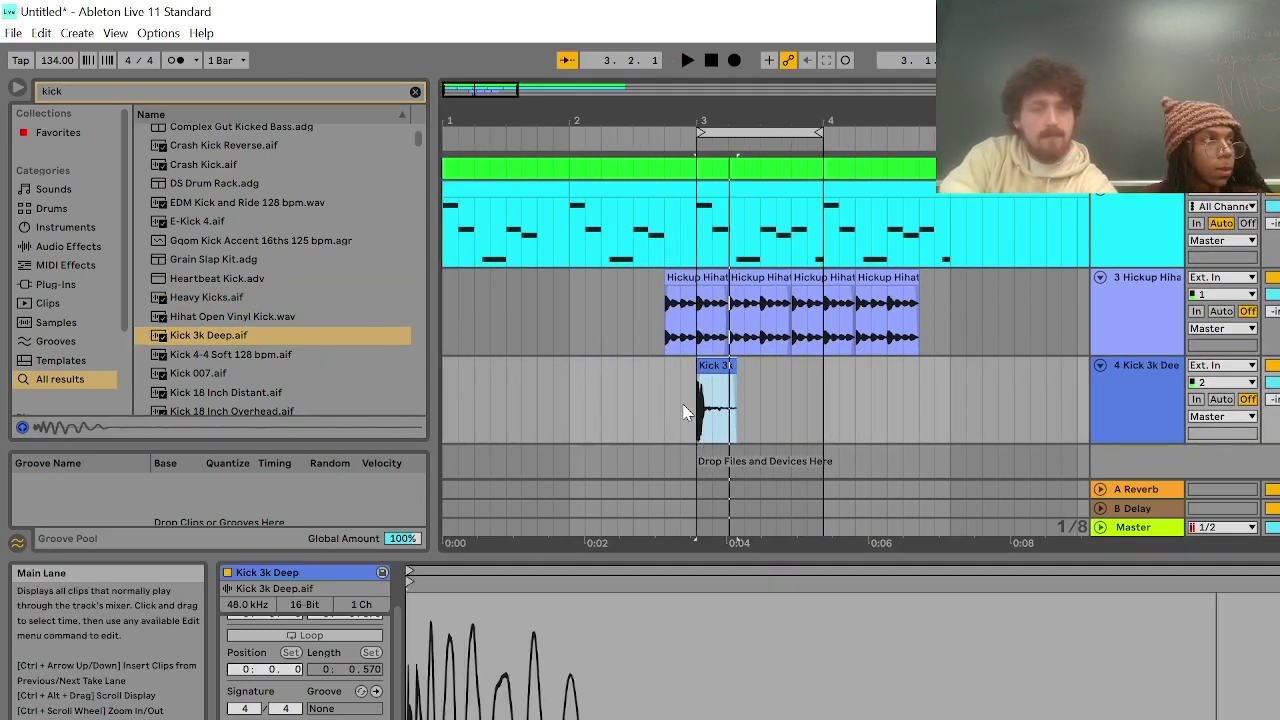
{"action": "scroll", "coordinate": [735, 390], "scroll_direction": "up", "scroll_amount": 3}
{"action": "scroll", "coordinate": [735, 390], "scroll_direction": "up", "scroll_amount": 3}
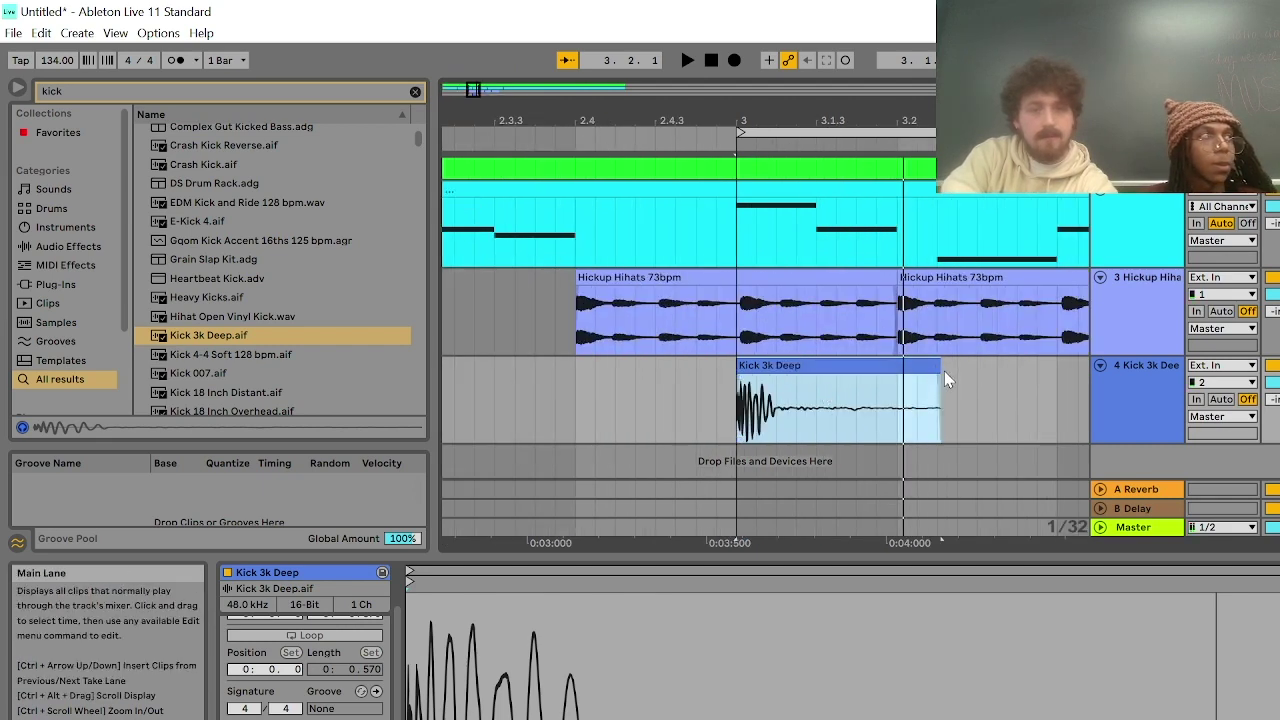
{"action": "left_click_drag", "start_coordinate": [883, 364], "coordinate": [897, 365]}
Duplicate the one-beat Kick 3k Deep clip three times to fill bar 3, and play the loop
{"action": "key", "text": "ctrl+d"}
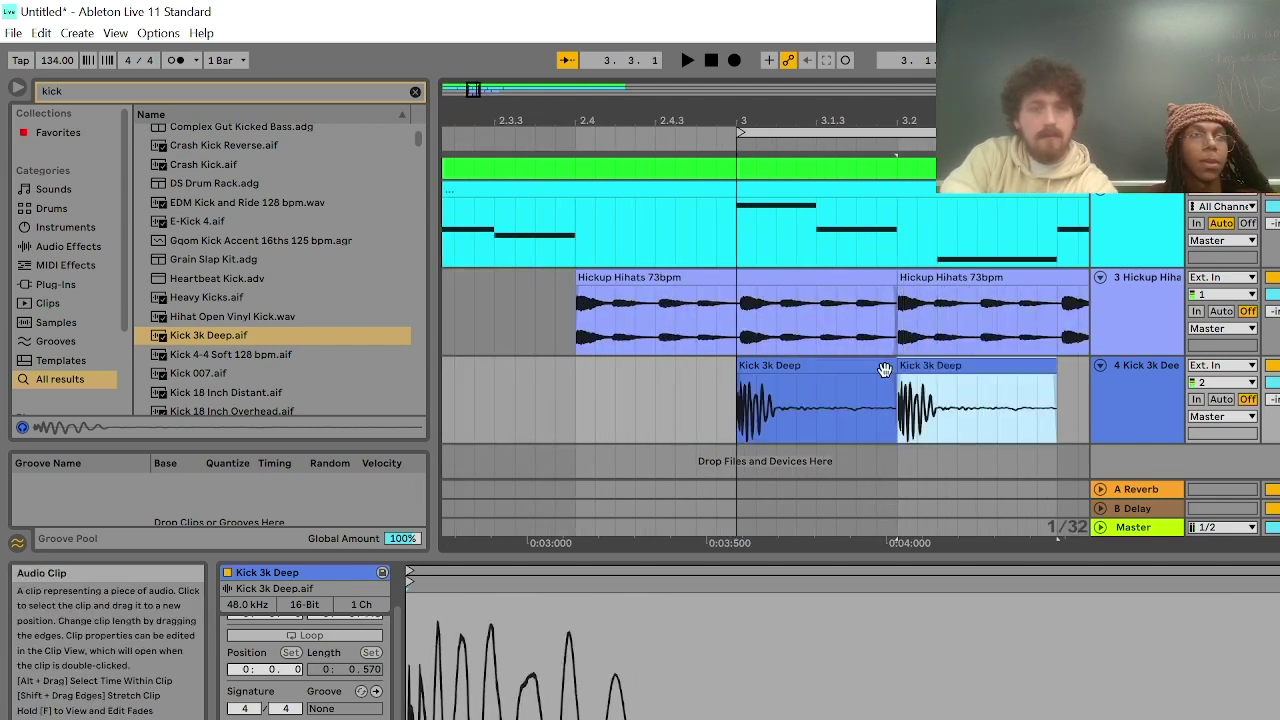
{"action": "key", "text": "ctrl+d"}
{"action": "key", "text": "ctrl+d"}
{"action": "scroll", "coordinate": [668, 411], "scroll_direction": "down", "scroll_amount": 4}
{"action": "left_click", "coordinate": [600, 403]}
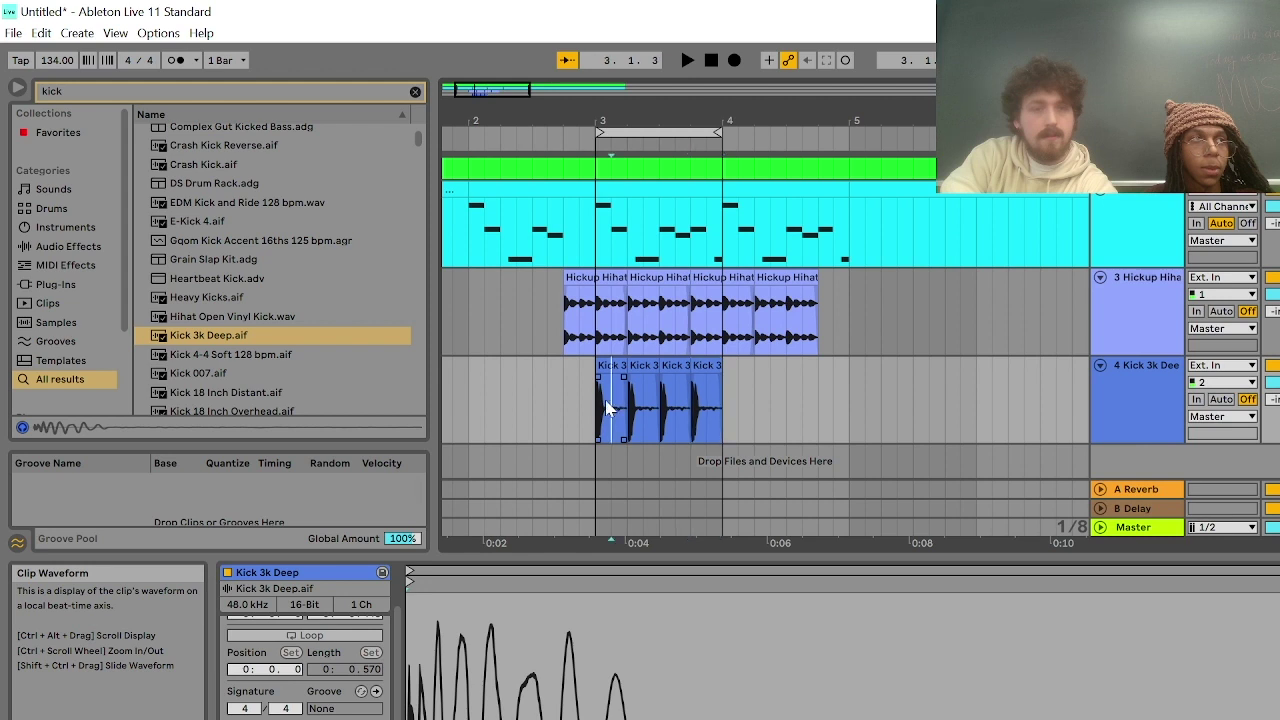
{"action": "key", "text": "space"}
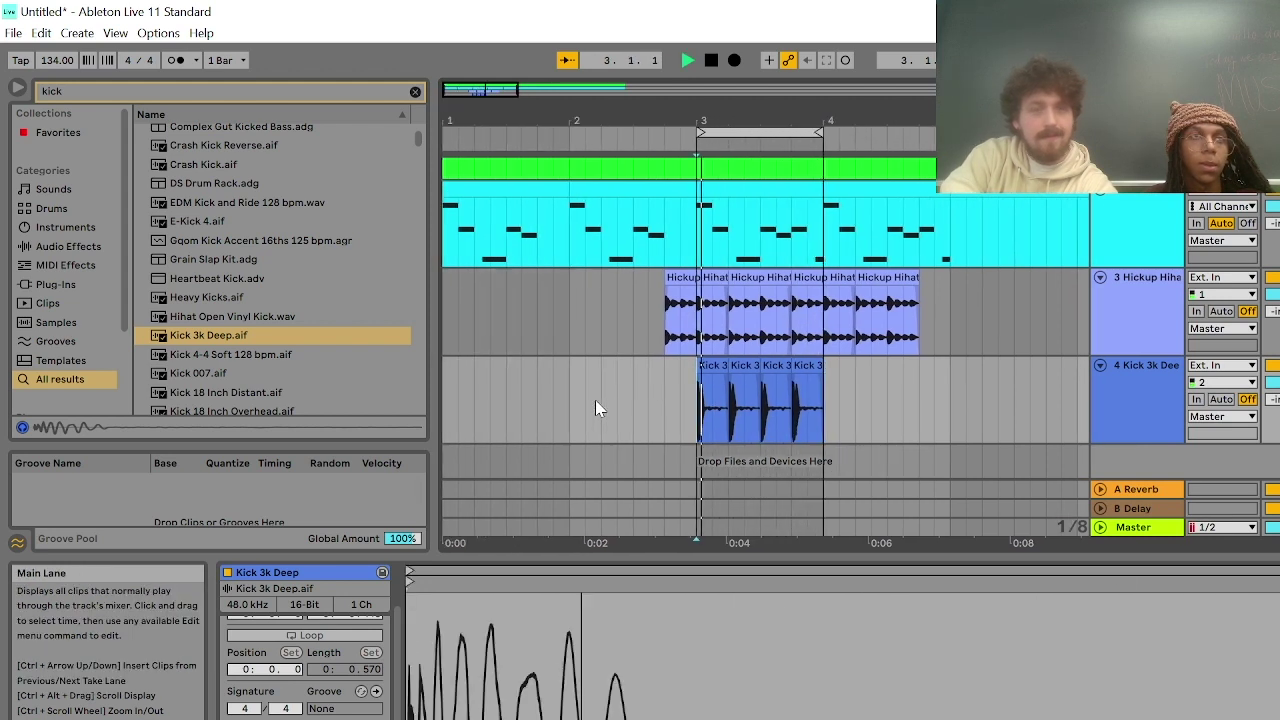
{"action": "key", "text": "space"}
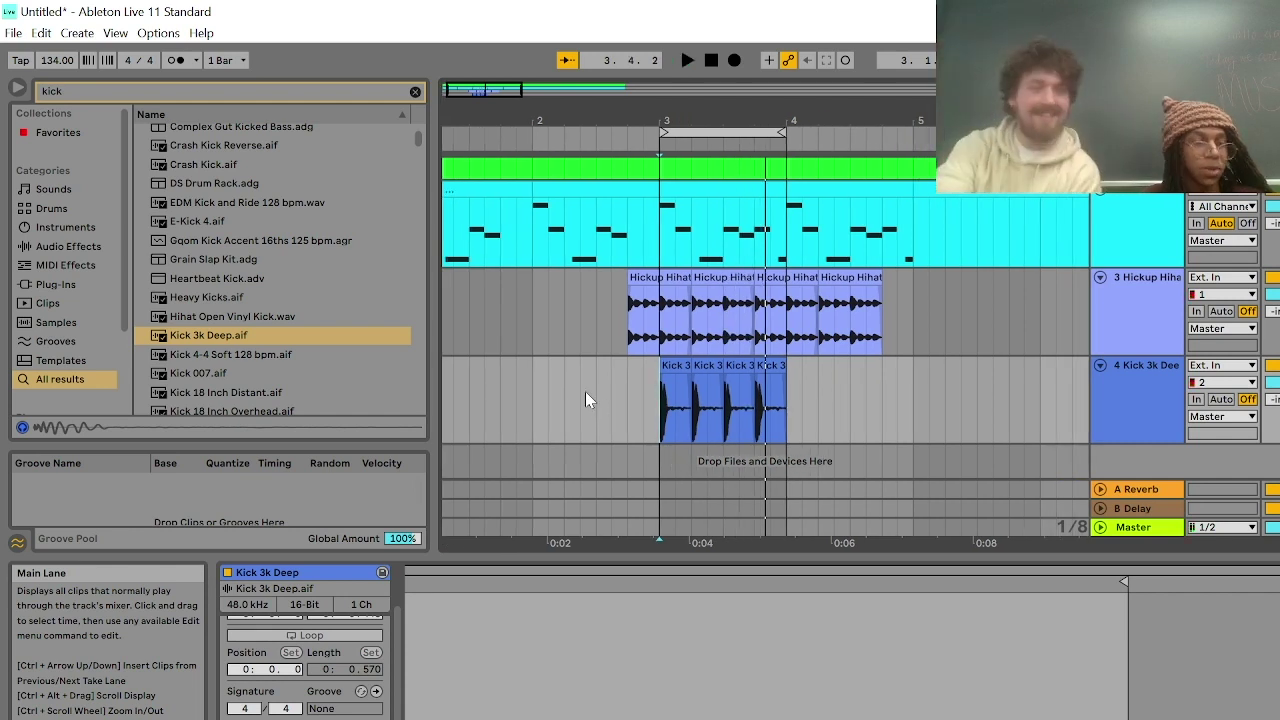
Set the insert marker at 3.1.1 on the green MIDI clip in the first track
{"action": "left_click", "coordinate": [688, 405]}
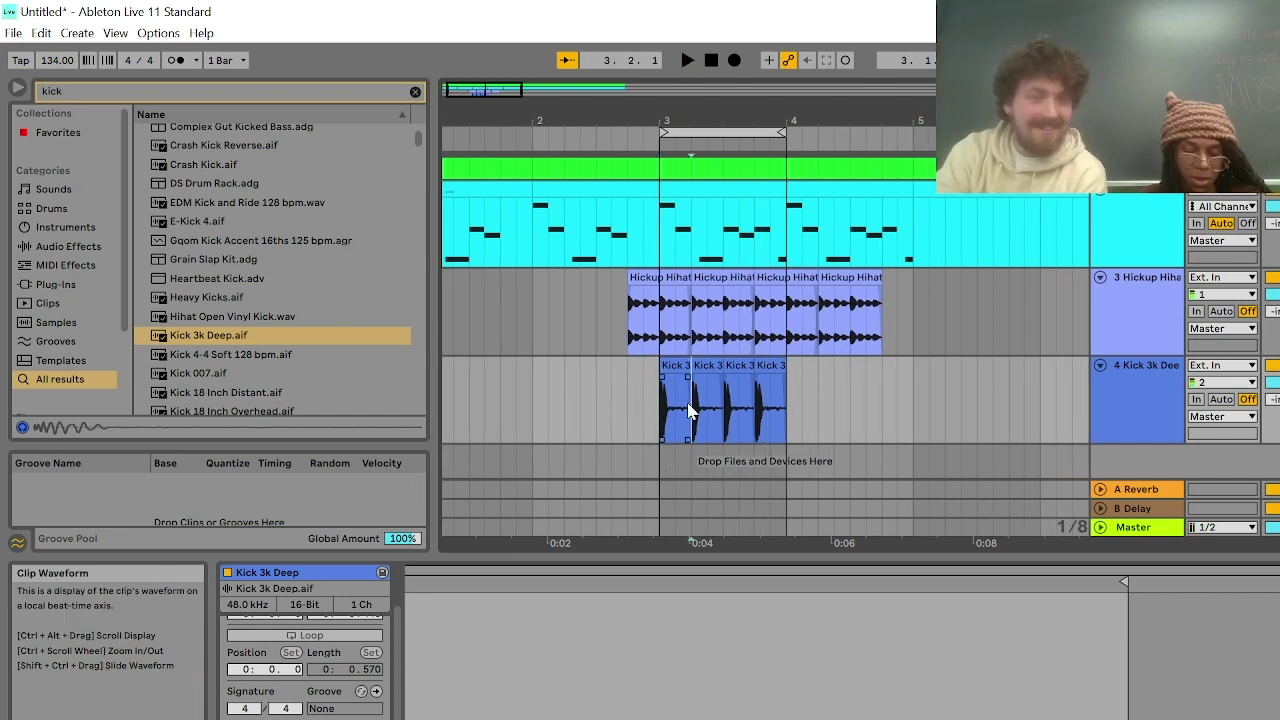
{"action": "left_click", "coordinate": [655, 403]}
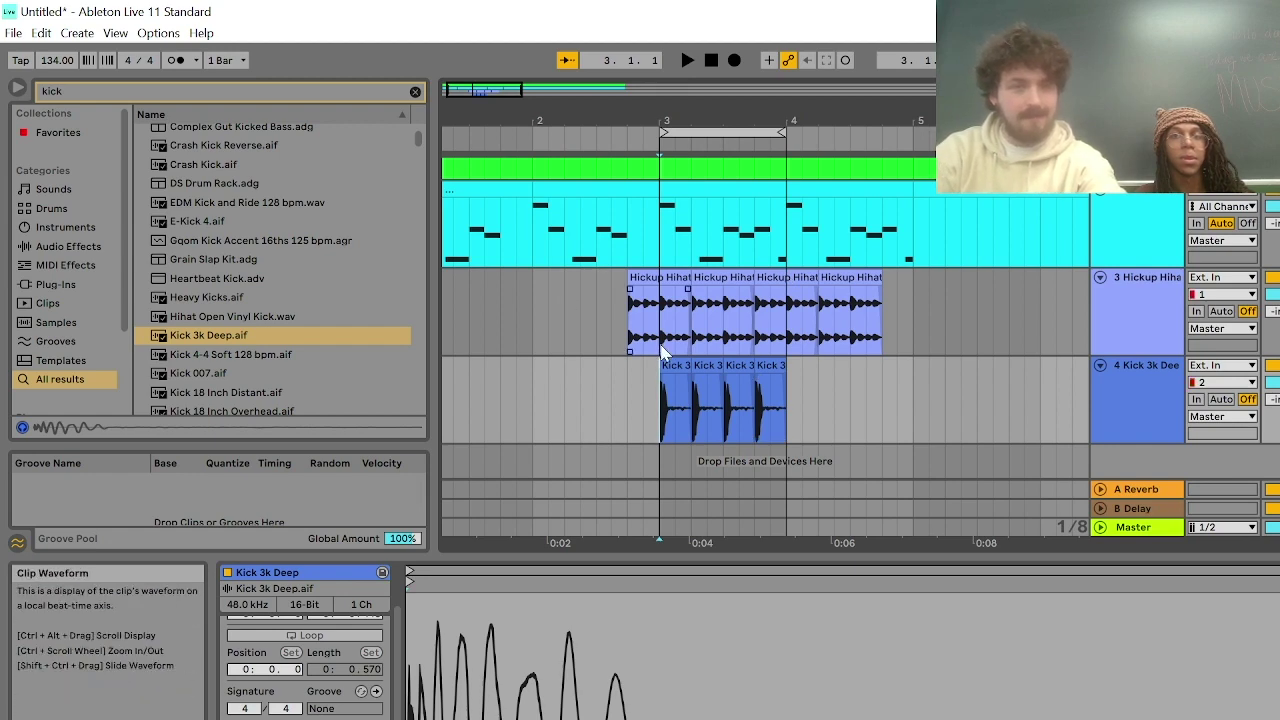
{"action": "scroll", "coordinate": [660, 350], "scroll_direction": "up", "scroll_amount": 2}
{"action": "left_click", "coordinate": [660, 209]}
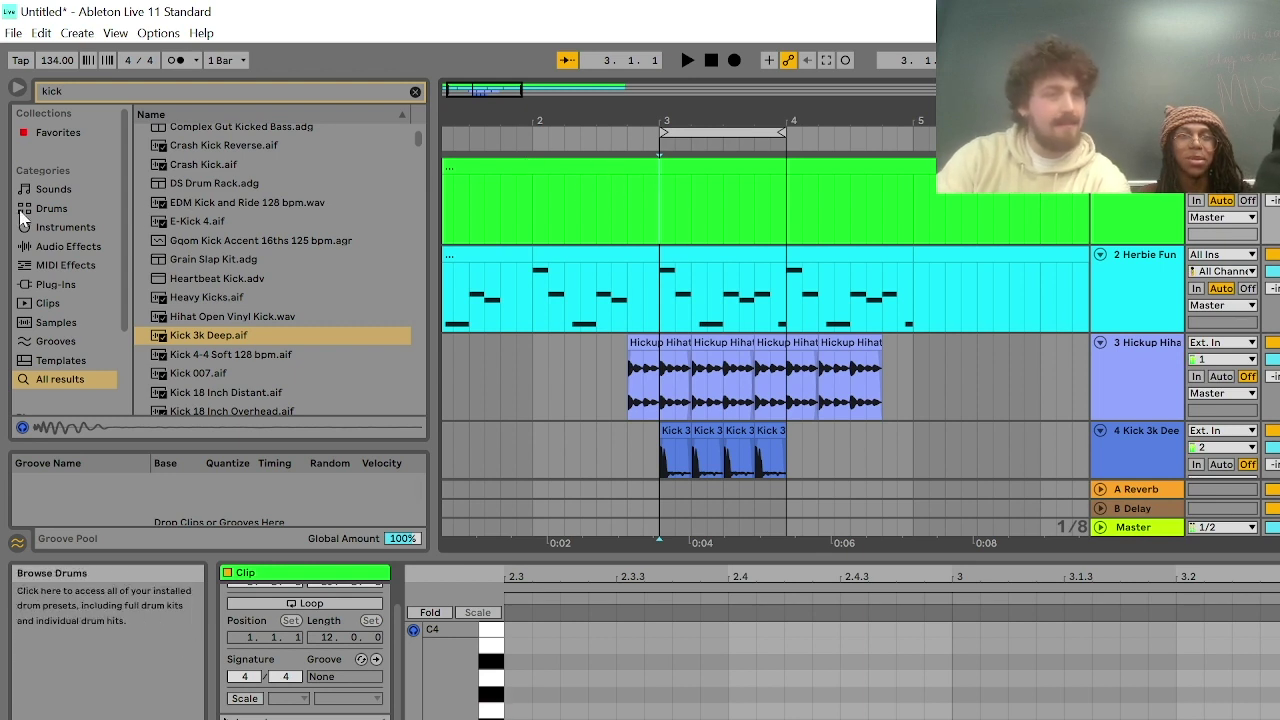
Clear the kick search, browse the Instruments category, and audition Robot Lead.adg
{"action": "left_click", "coordinate": [75, 226]}
{"action": "left_click", "coordinate": [412, 92]}
{"action": "type", "text": "g"}
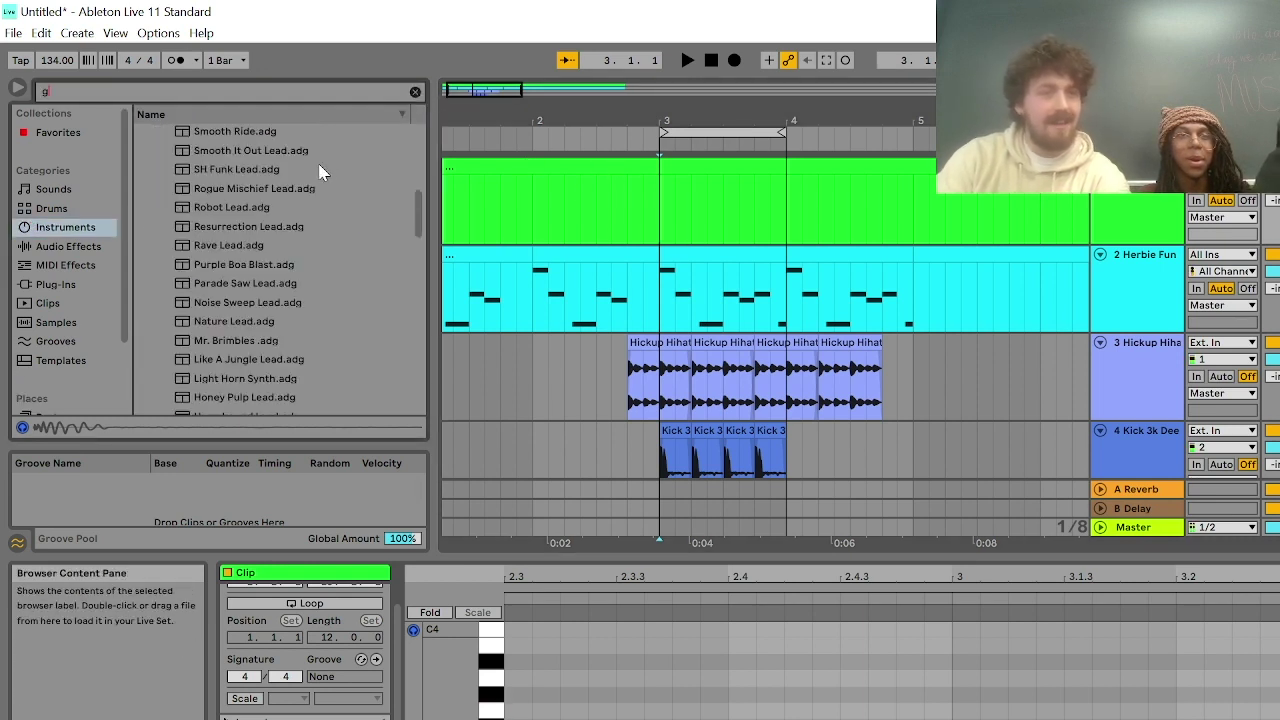
{"action": "type", "text": "g"}
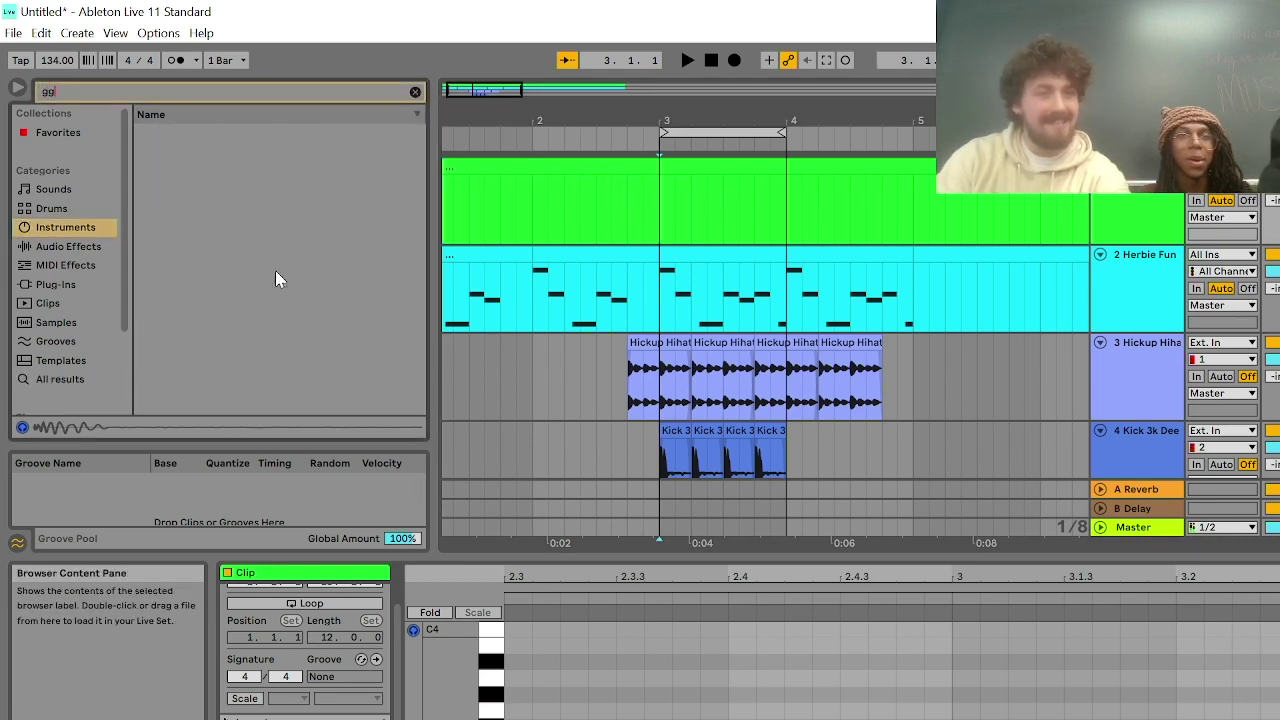
{"action": "left_click", "coordinate": [416, 92]}
{"action": "scroll", "coordinate": [316, 308], "scroll_direction": "up", "scroll_amount": 4}
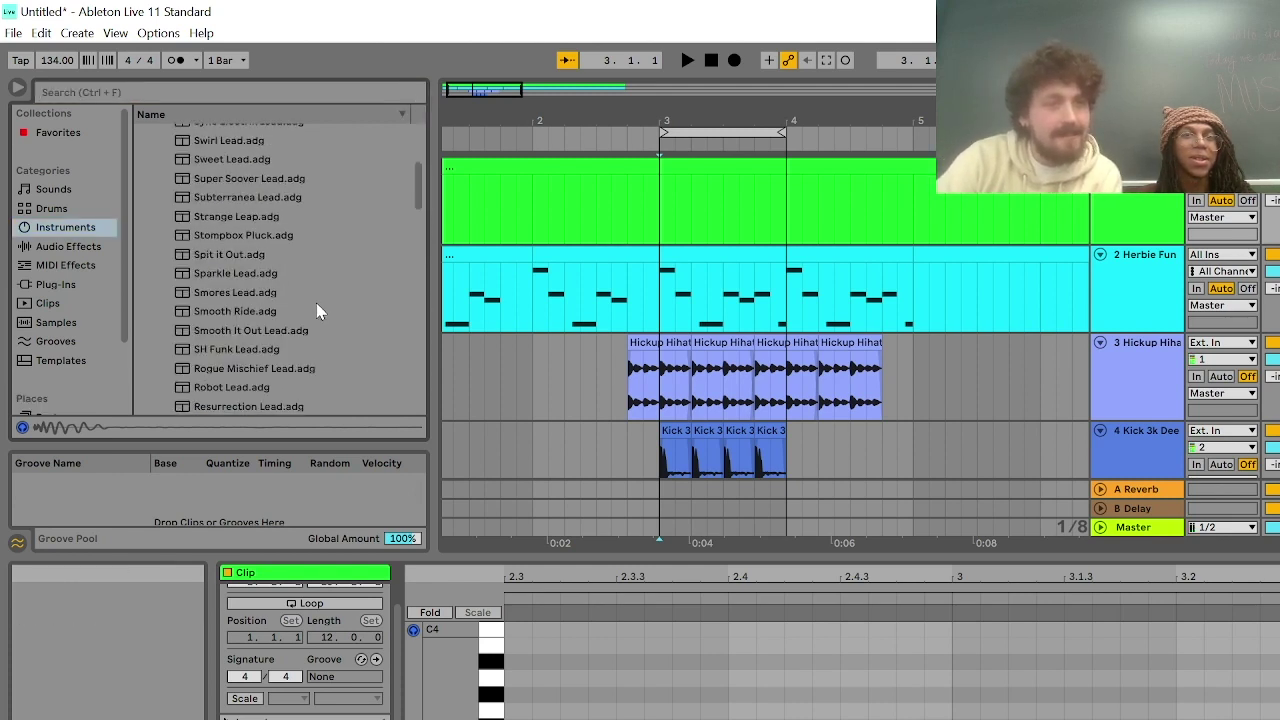
{"action": "scroll", "coordinate": [318, 311], "scroll_direction": "down", "scroll_amount": 2}
{"action": "left_click", "coordinate": [236, 350]}
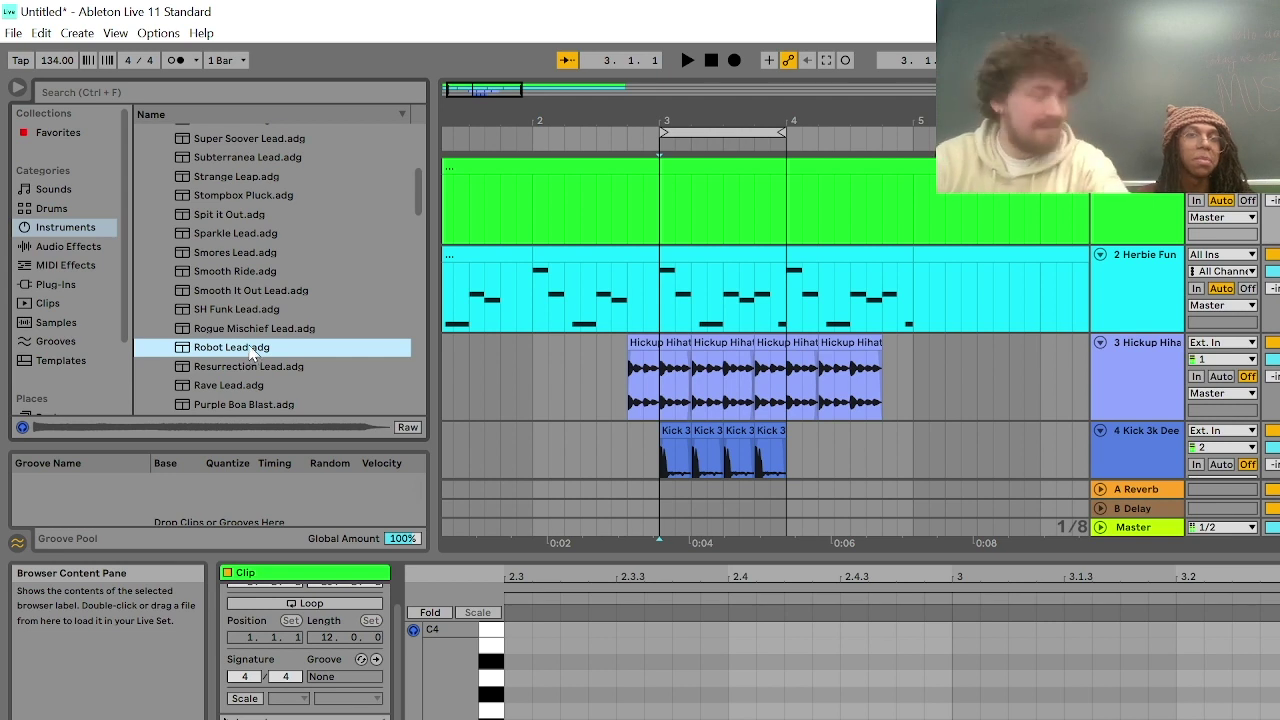
Play the bar 3 loop to hear the bass, hi-hats and kick together
{"action": "left_click", "coordinate": [658, 318]}
{"action": "key", "text": "space"}
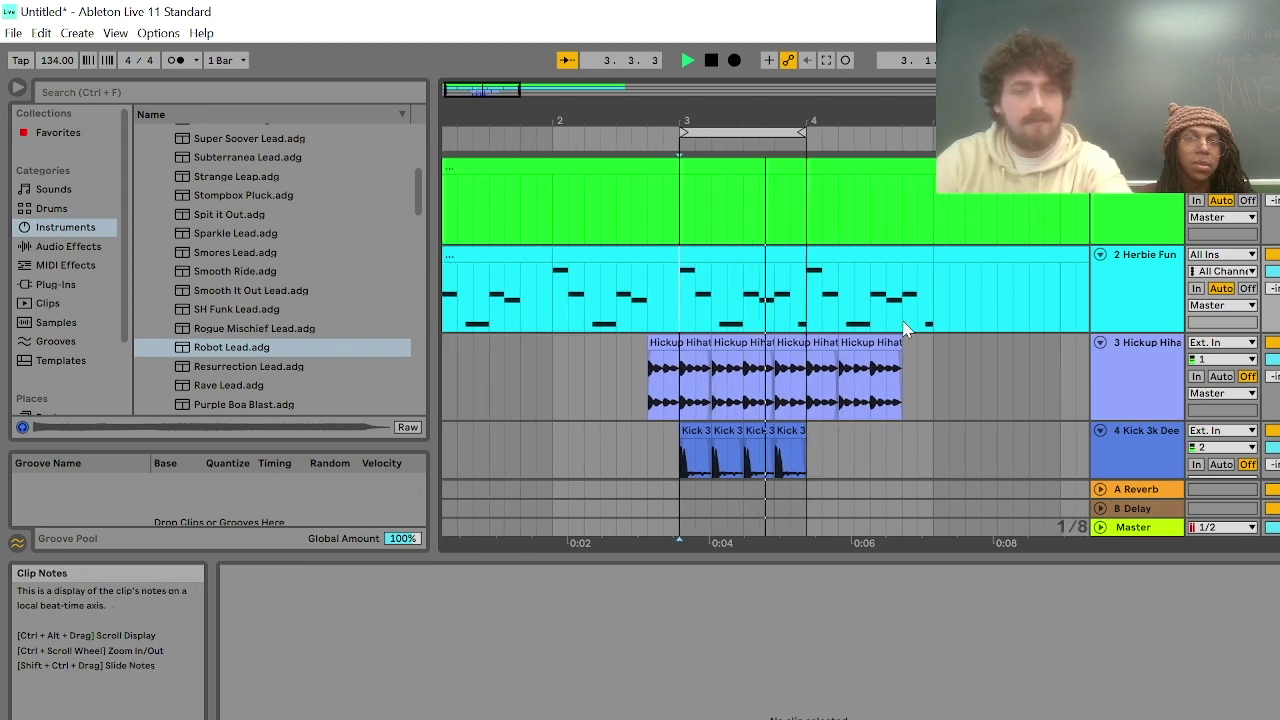
{"action": "key", "text": "space"}
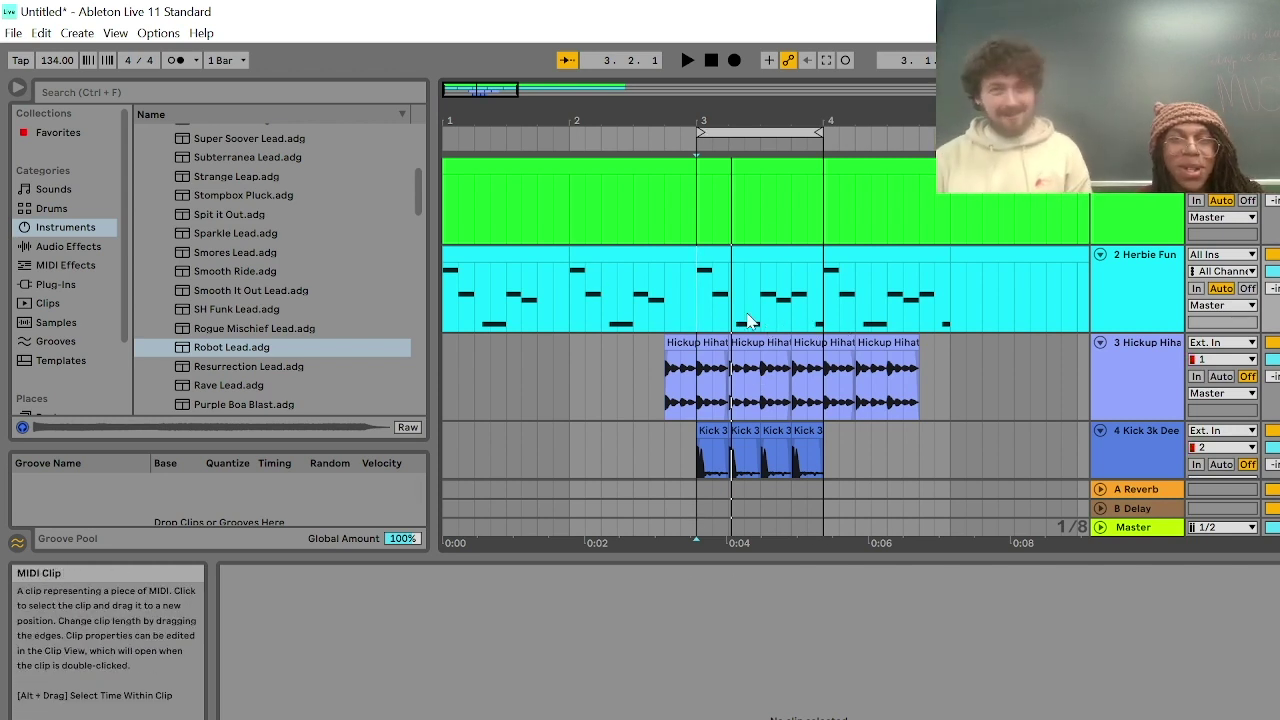
{"action": "left_click", "coordinate": [477, 191]}
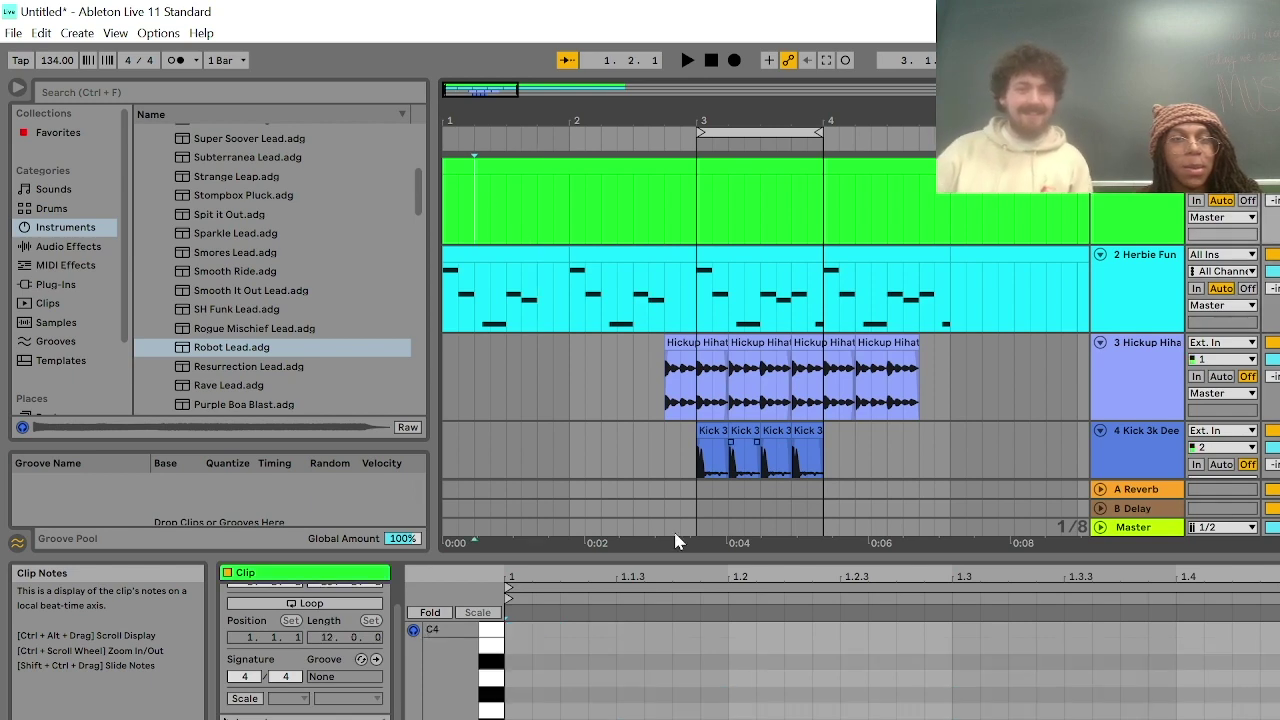
{"action": "key", "text": "q"}
{"action": "key", "text": "q"}
{"action": "key", "text": "q"}
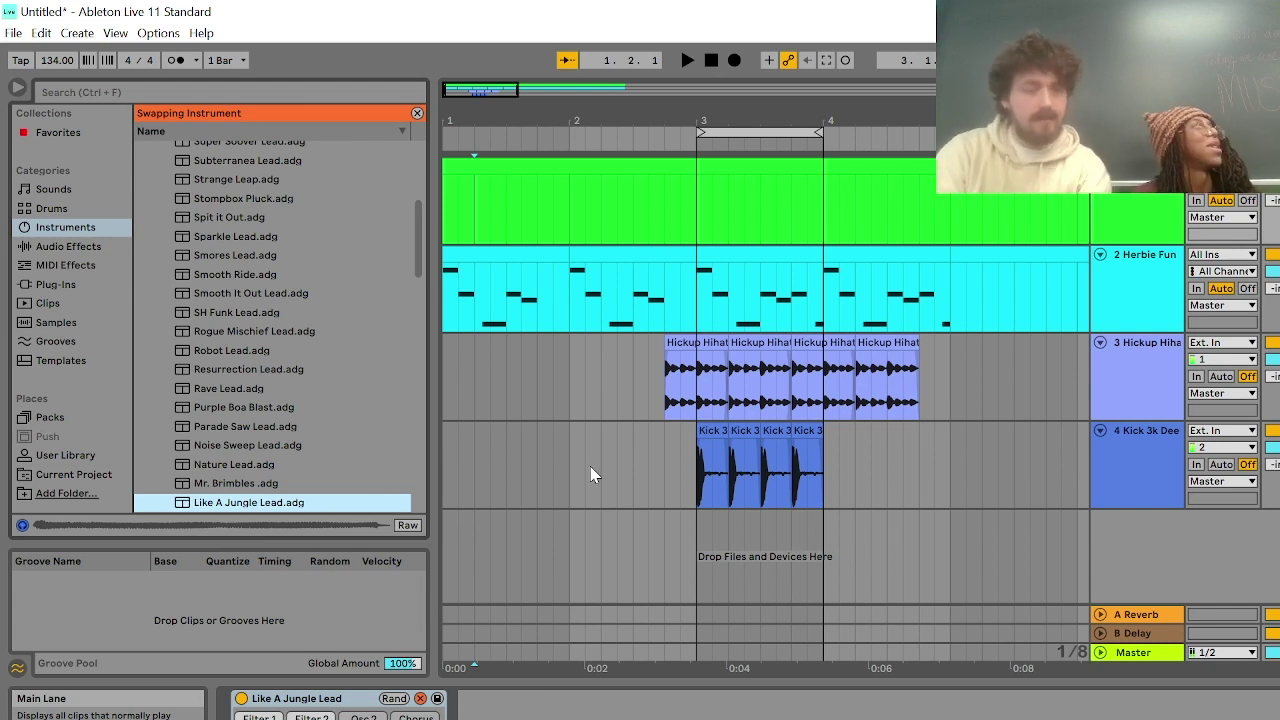
{"action": "left_click", "coordinate": [417, 113]}
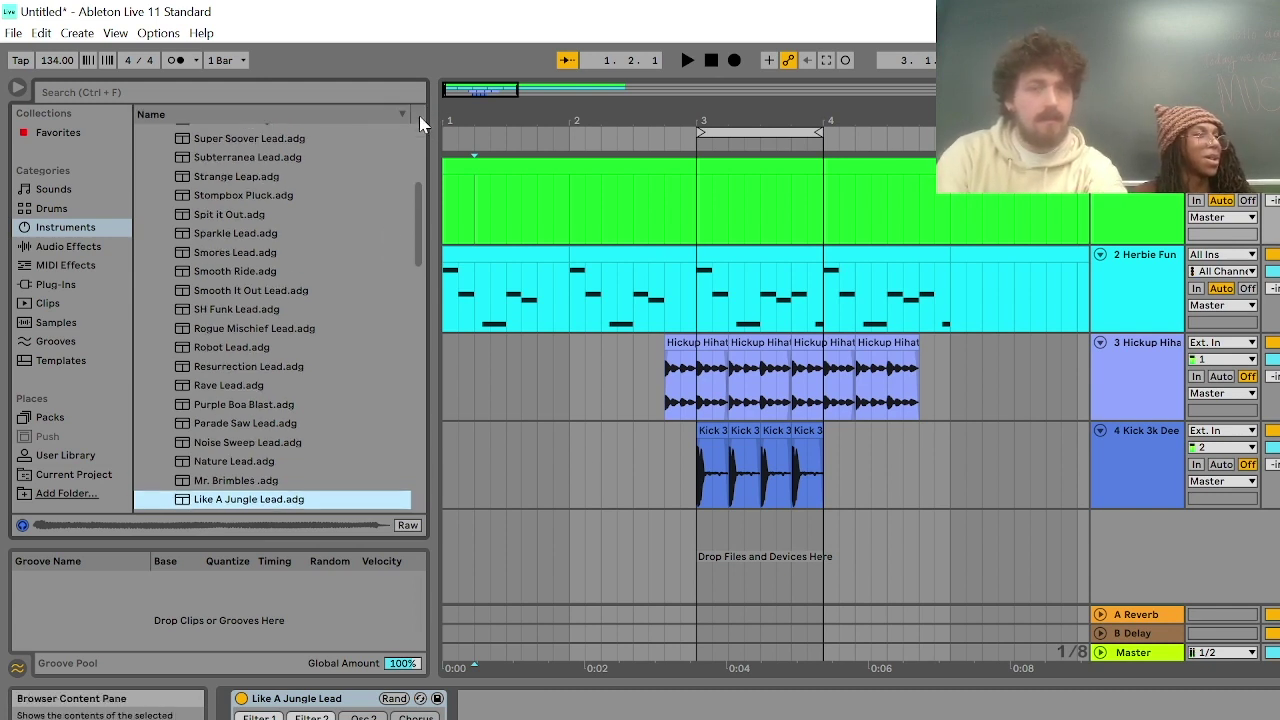
Set the insert marker at 3.1.1 on the green clip and audition lead presets from Honey Pulp Lead to Funk Synth 2
{"action": "left_click", "coordinate": [697, 206]}
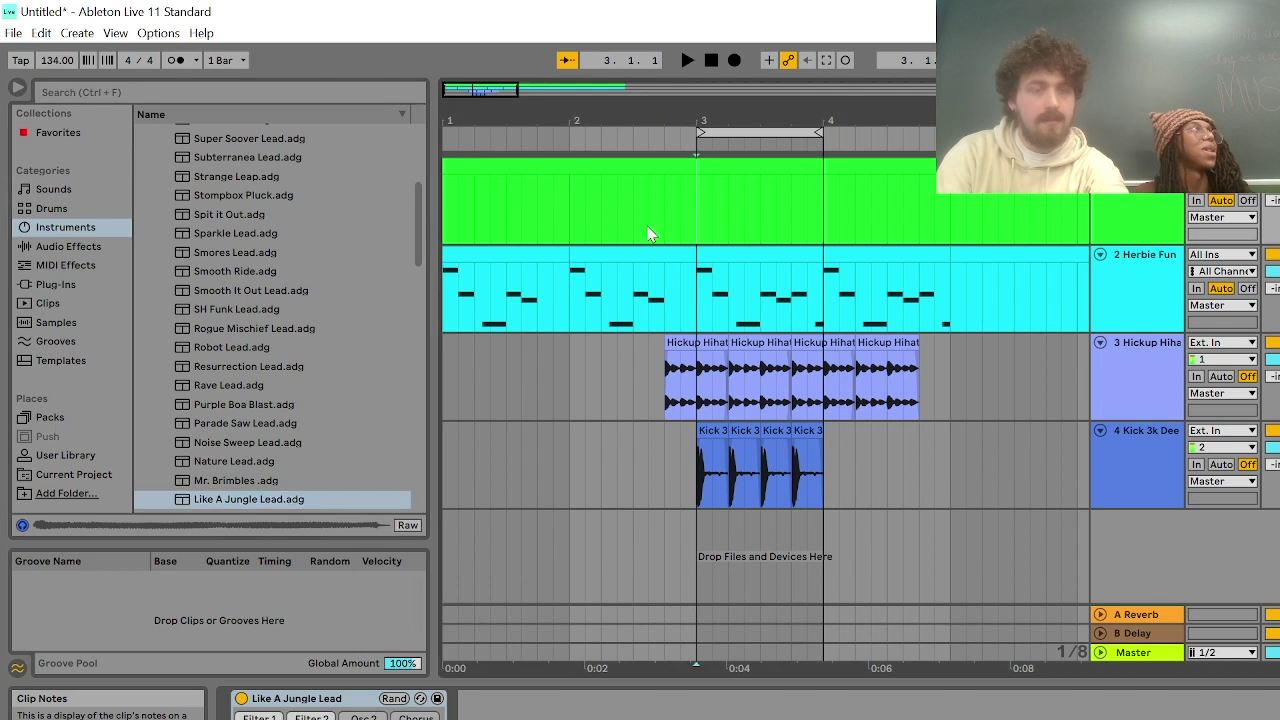
{"action": "scroll", "coordinate": [208, 425], "scroll_direction": "down", "scroll_amount": 4}
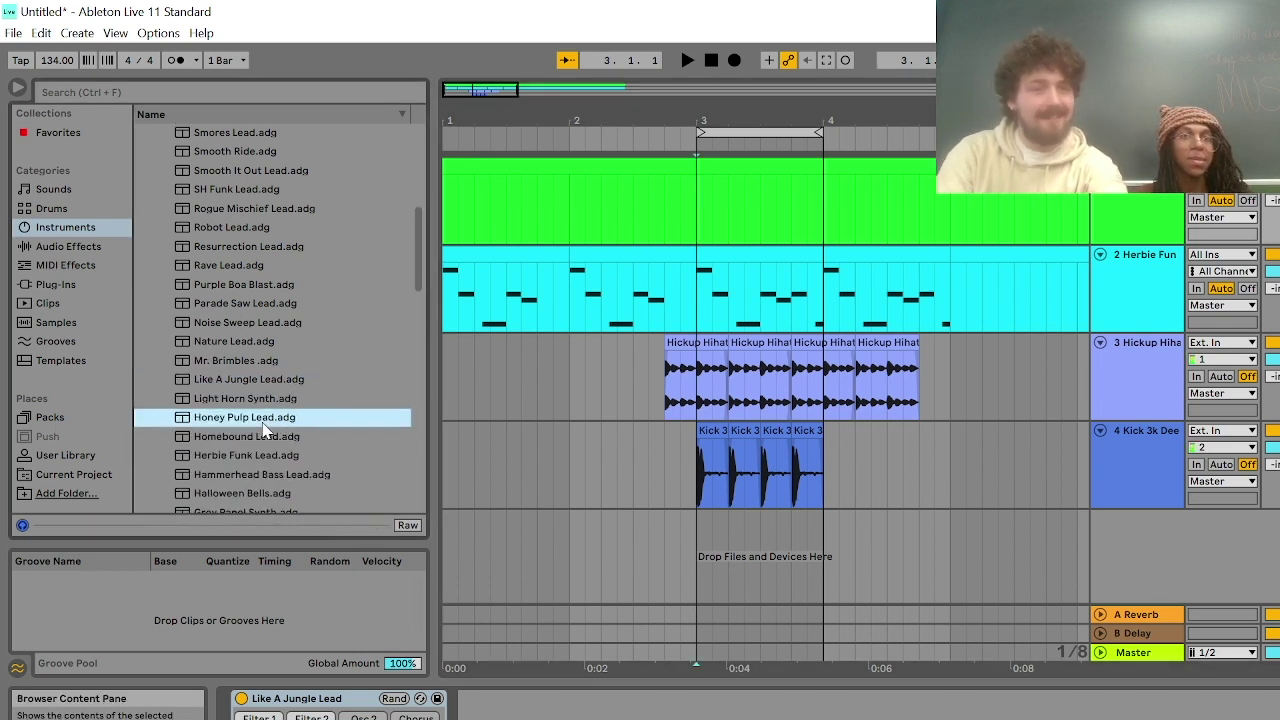
{"action": "left_click", "coordinate": [262, 417]}
{"action": "key", "text": "Down"}
{"action": "key", "text": "Down"}
{"action": "key", "text": "Down"}
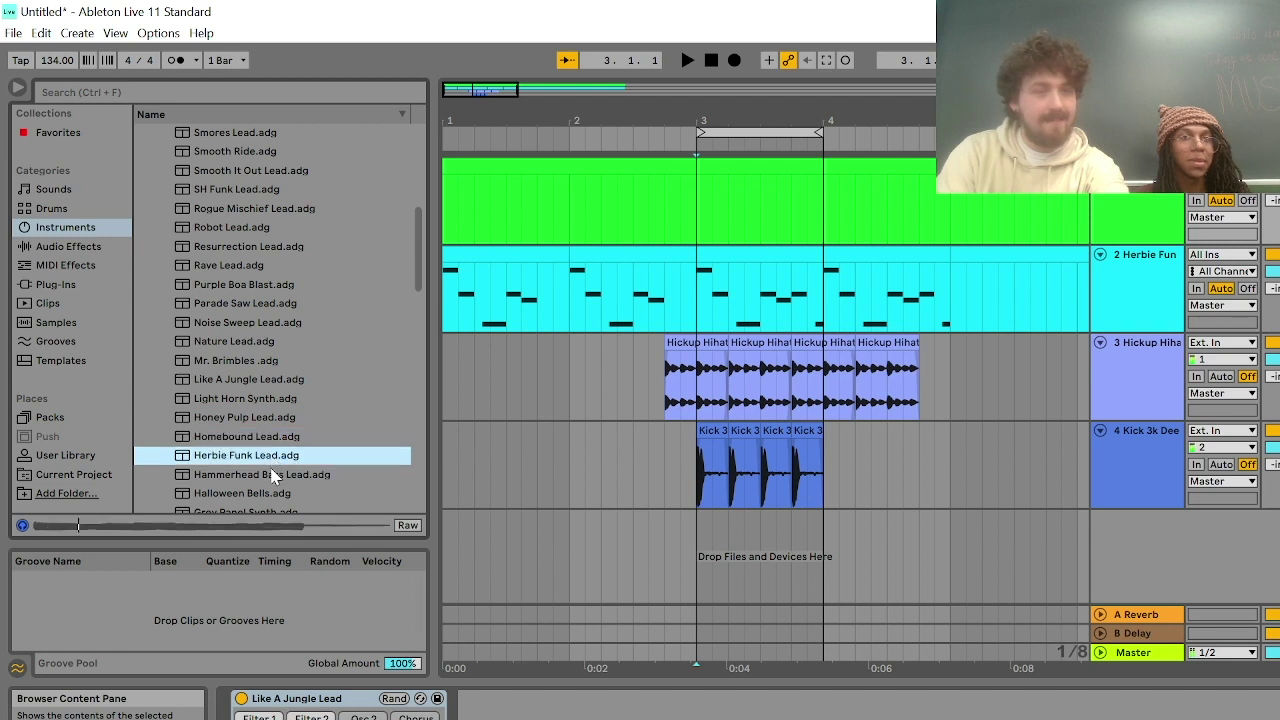
{"action": "key", "text": "Down"}
{"action": "scroll", "coordinate": [266, 495], "scroll_direction": "down", "scroll_amount": 5}
{"action": "left_click", "coordinate": [262, 449]}
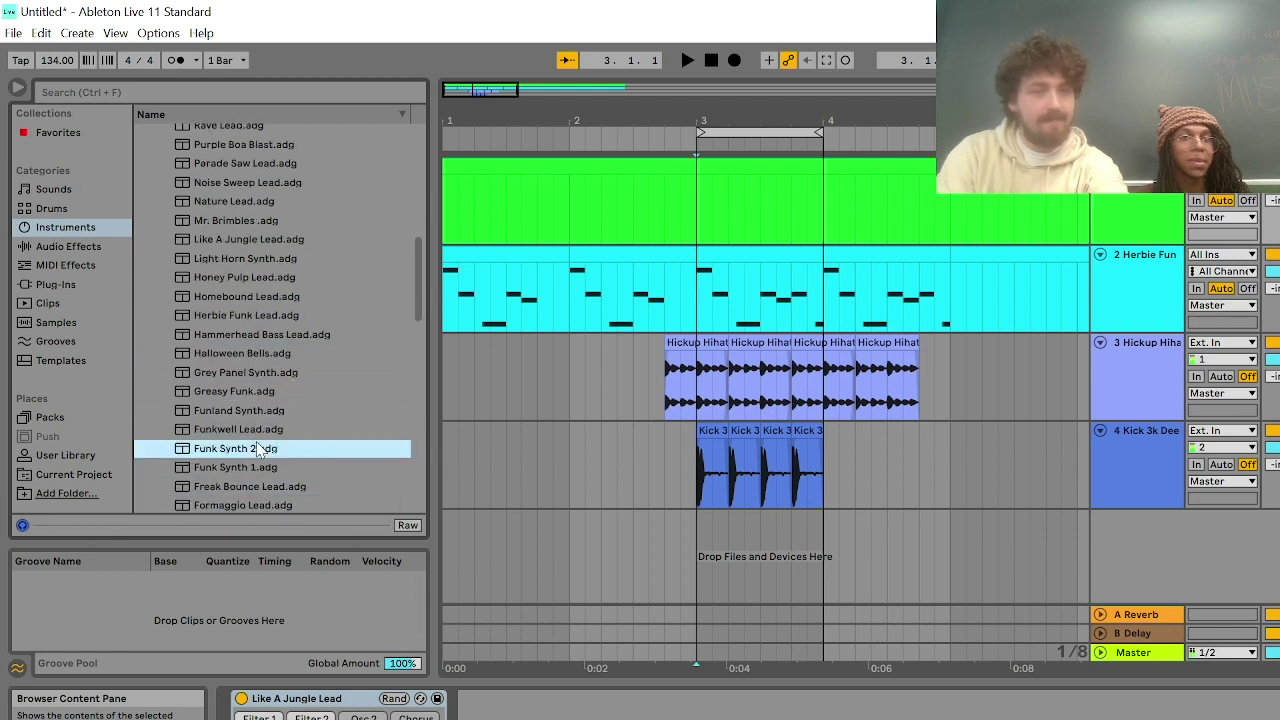
Play the loop in short bursts and inspect the notes of the Herbie Funk bass clip in bar 3
{"action": "left_click", "coordinate": [752, 323]}
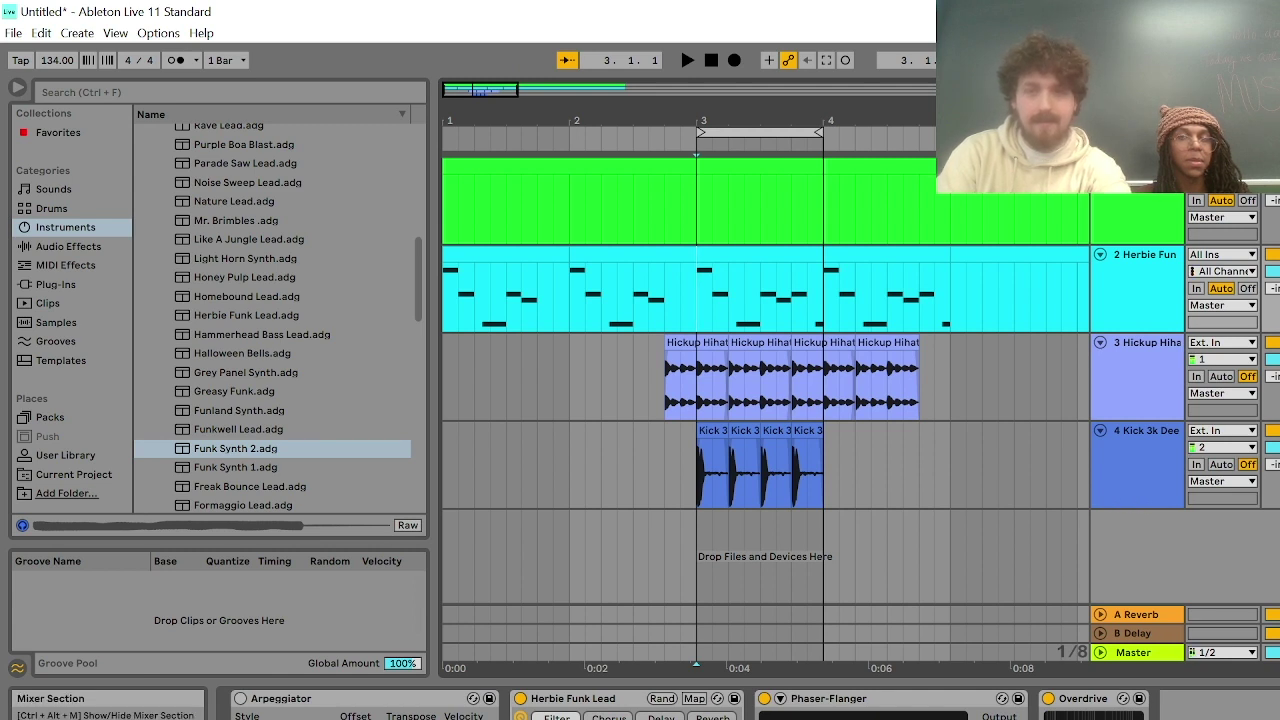
{"action": "key", "text": "space"}
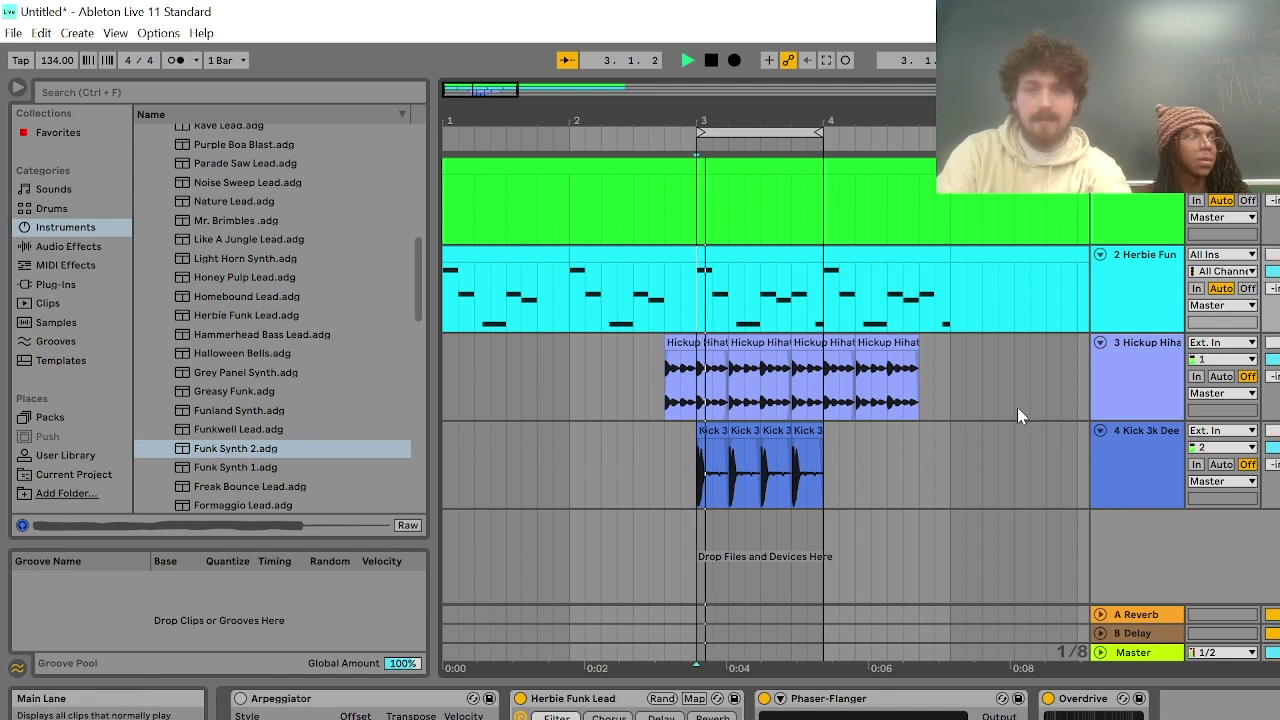
{"action": "key", "text": "space"}
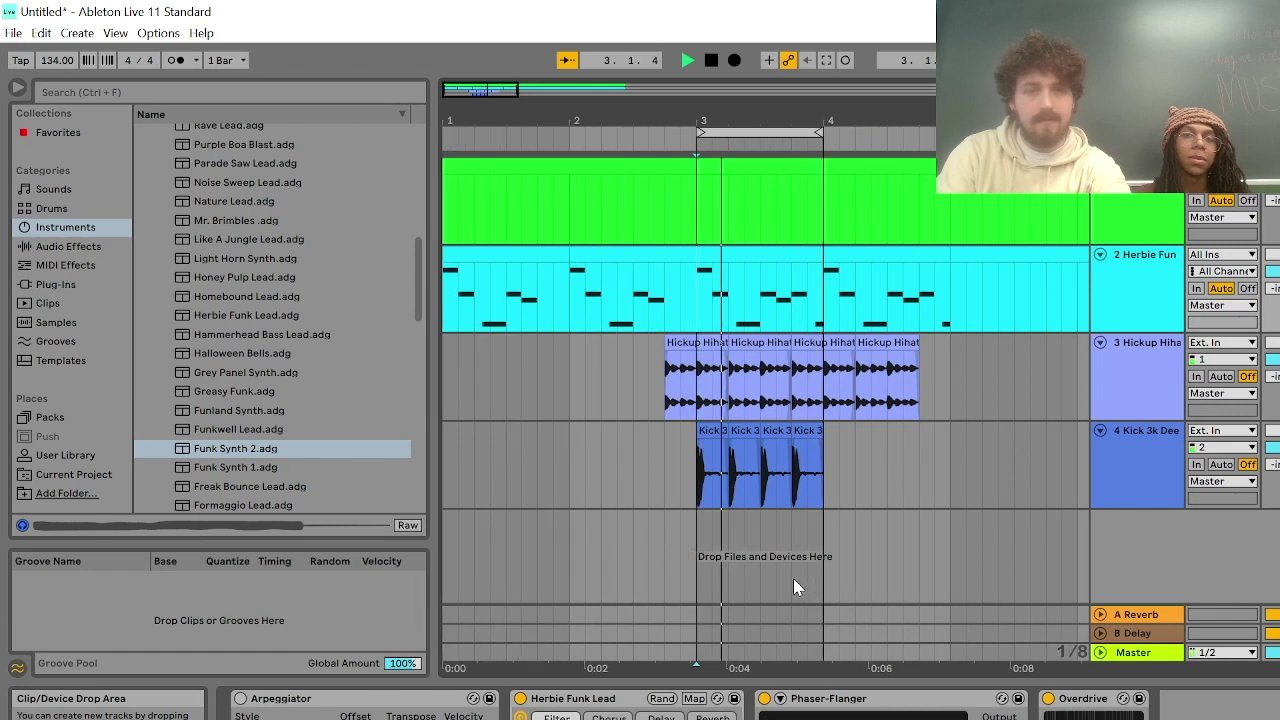
{"action": "left_click", "coordinate": [800, 283]}
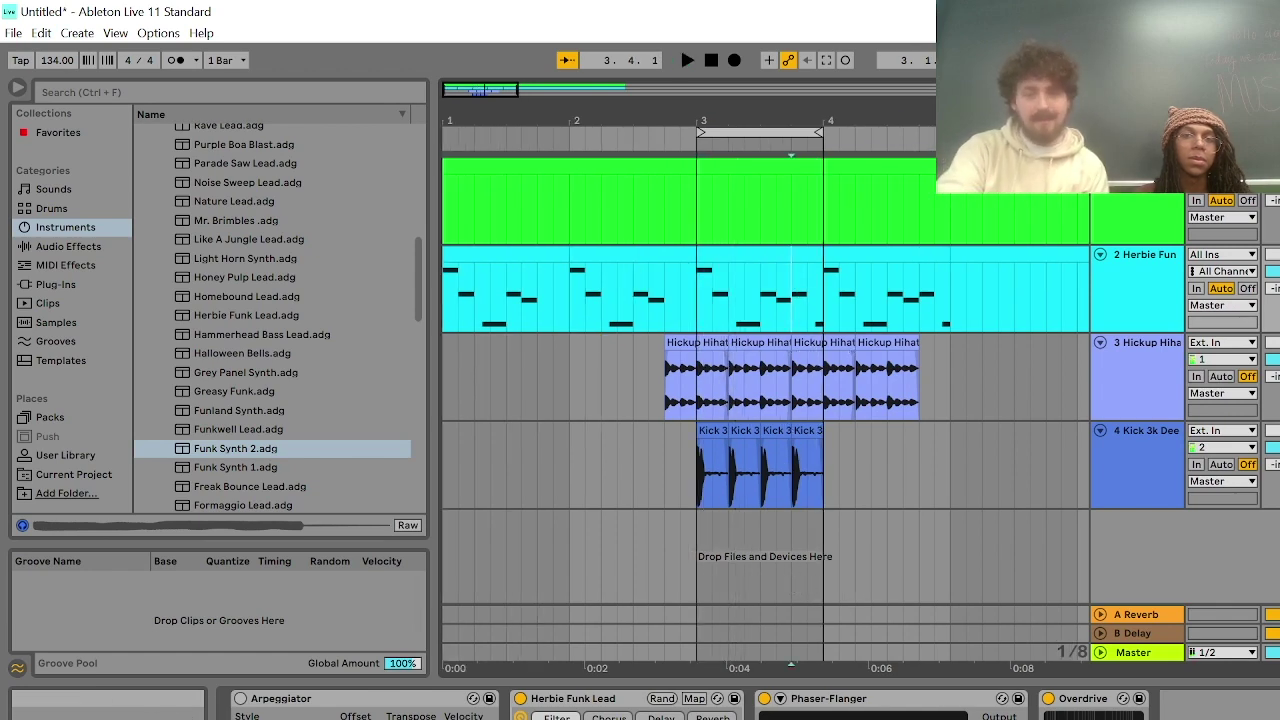
{"action": "key", "text": "shift+Tab"}
{"action": "key", "text": "space"}
{"action": "key", "text": "space"}
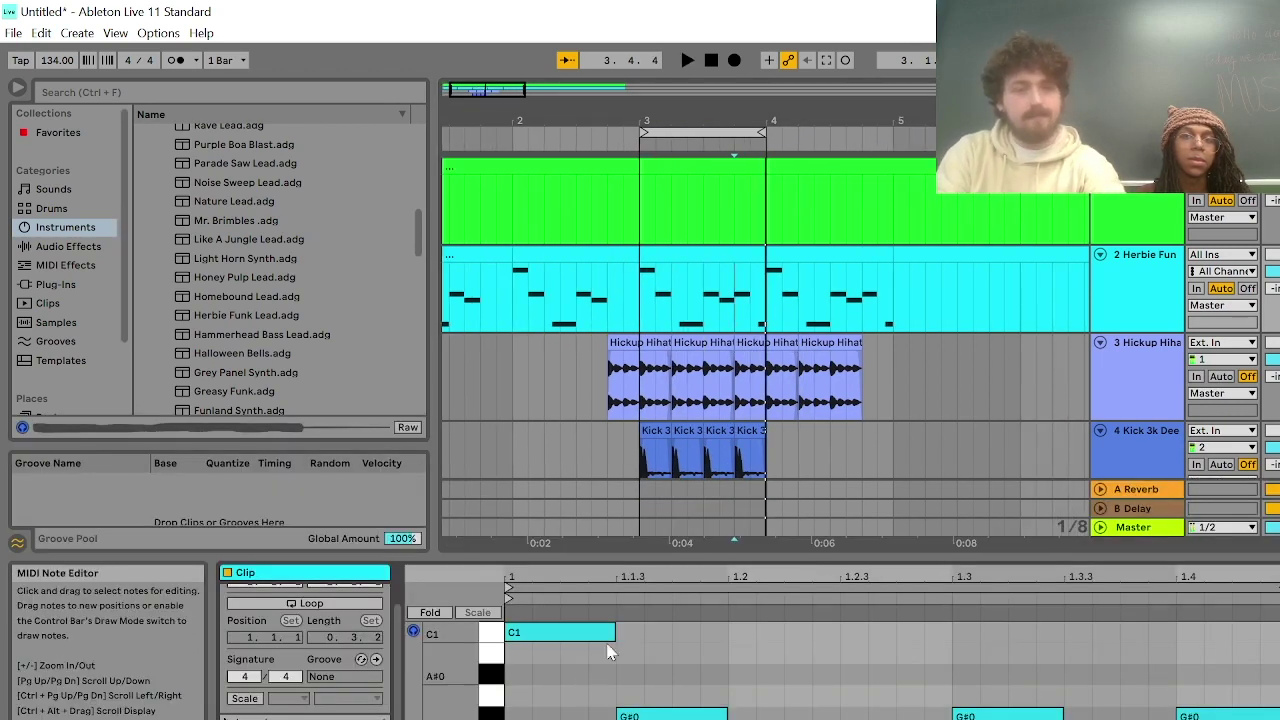
{"action": "scroll", "coordinate": [643, 313], "scroll_direction": "left", "scroll_amount": 3}
{"action": "scroll", "coordinate": [635, 325], "scroll_direction": "right", "scroll_amount": 1}
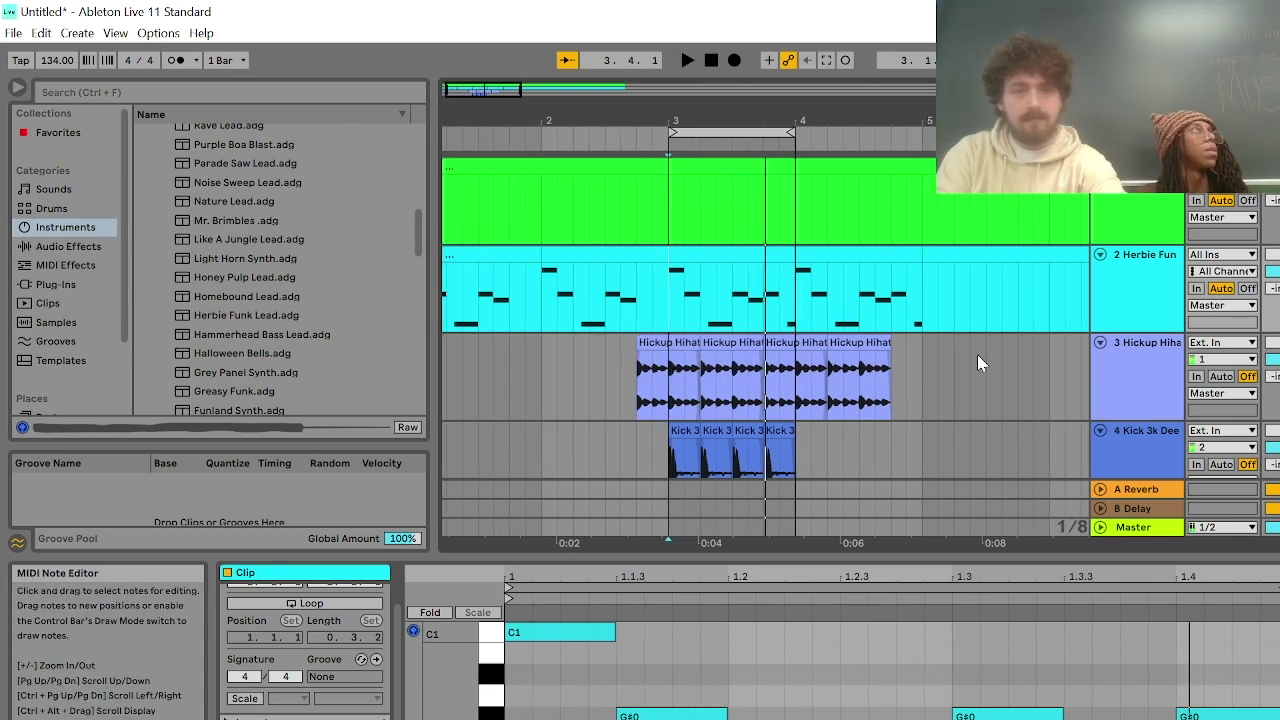
Try trimming the bar 3 bass clip to end at 3.4.3, shifting the next bass clip up against it, and playing the loop
{"action": "left_click_drag", "start_coordinate": [785, 261], "coordinate": [777, 253]}
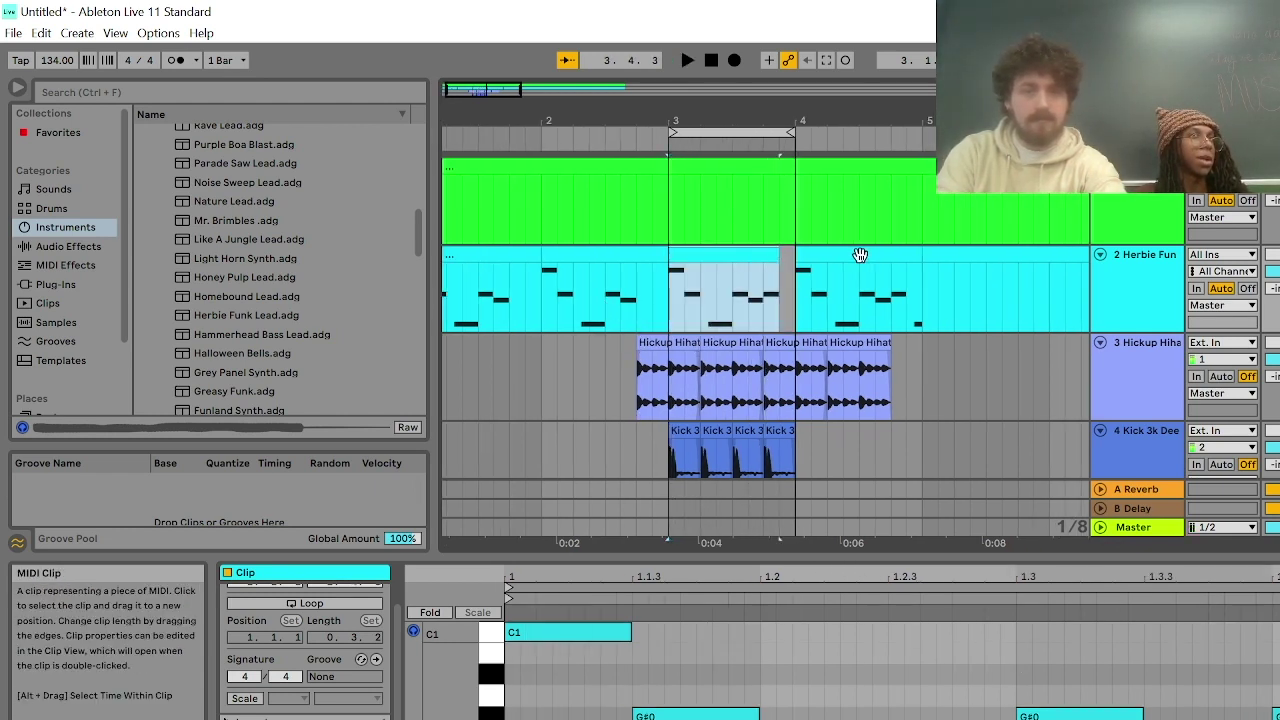
{"action": "mouse_move", "coordinate": [862, 254]}
{"action": "left_mouse_down"}
{"action": "mouse_move", "coordinate": [839, 256]}
{"action": "mouse_move", "coordinate": [855, 262]}
{"action": "left_mouse_up"}
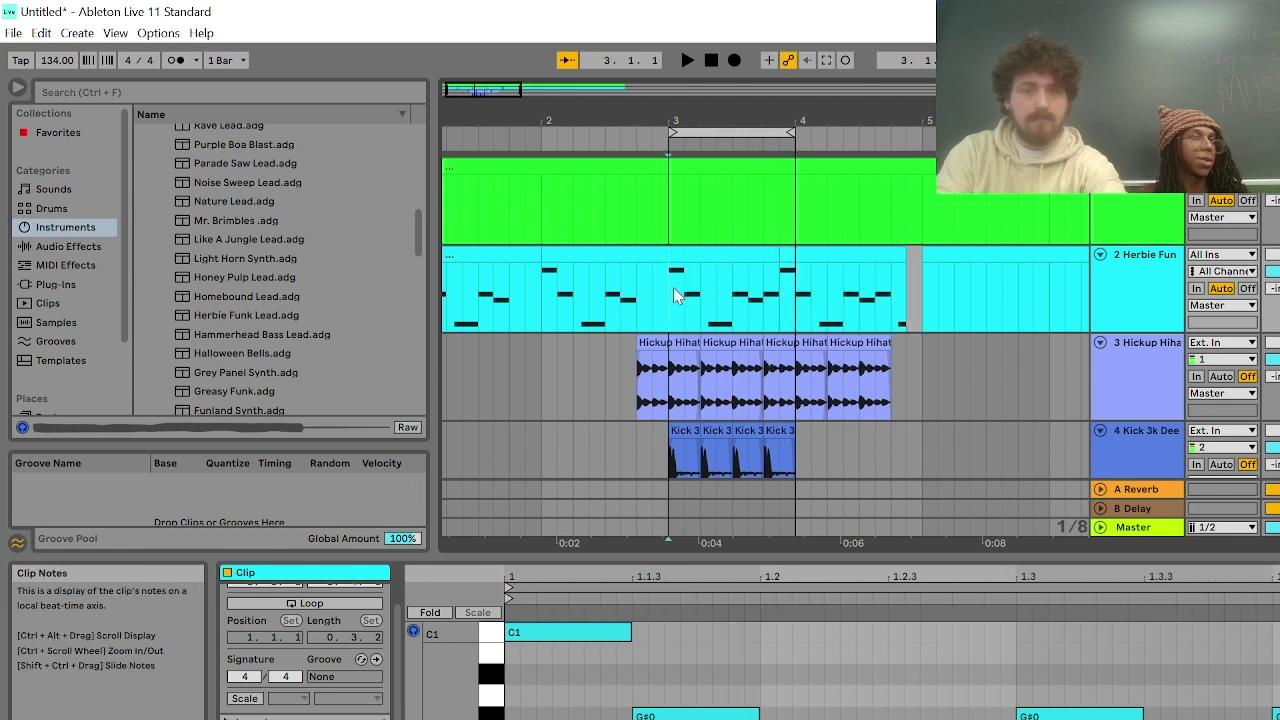
{"action": "key", "text": "space"}
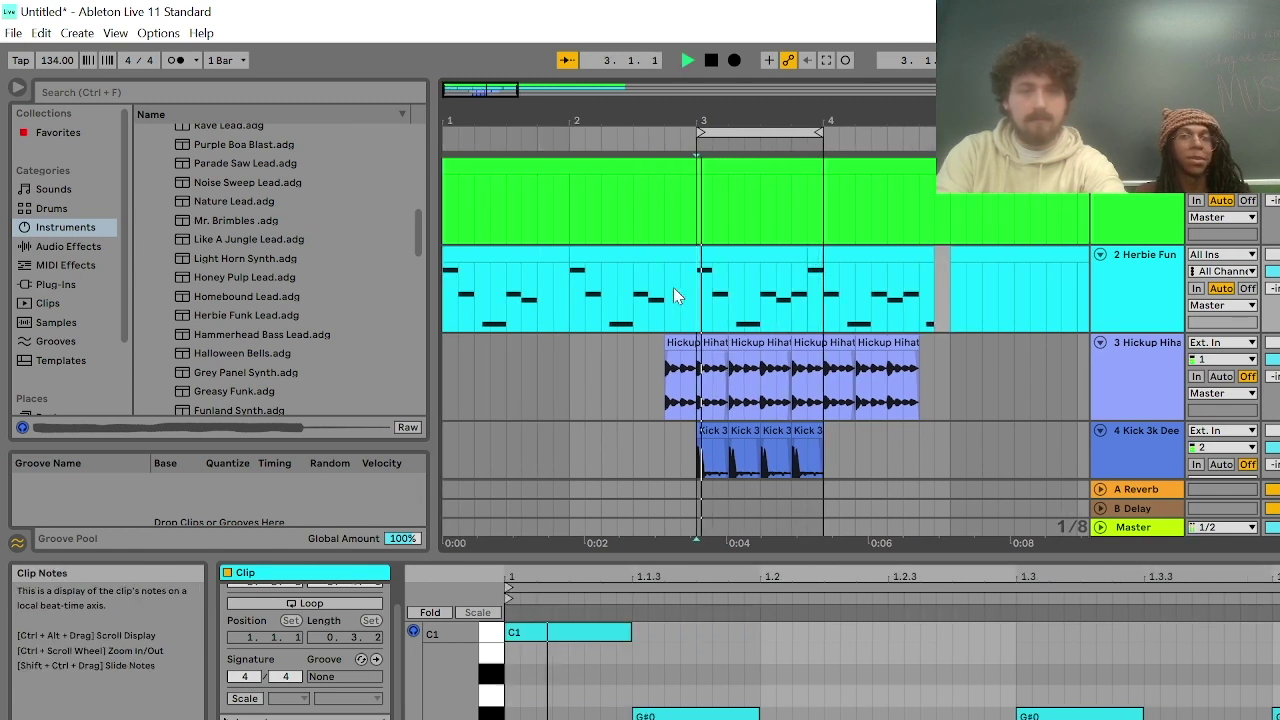
{"action": "key", "text": "space"}
Shorten the arrangement loop to end at 3.4.3 and play it back
{"action": "left_click_drag", "start_coordinate": [822, 133], "coordinate": [808, 133]}
{"action": "key", "text": "space"}
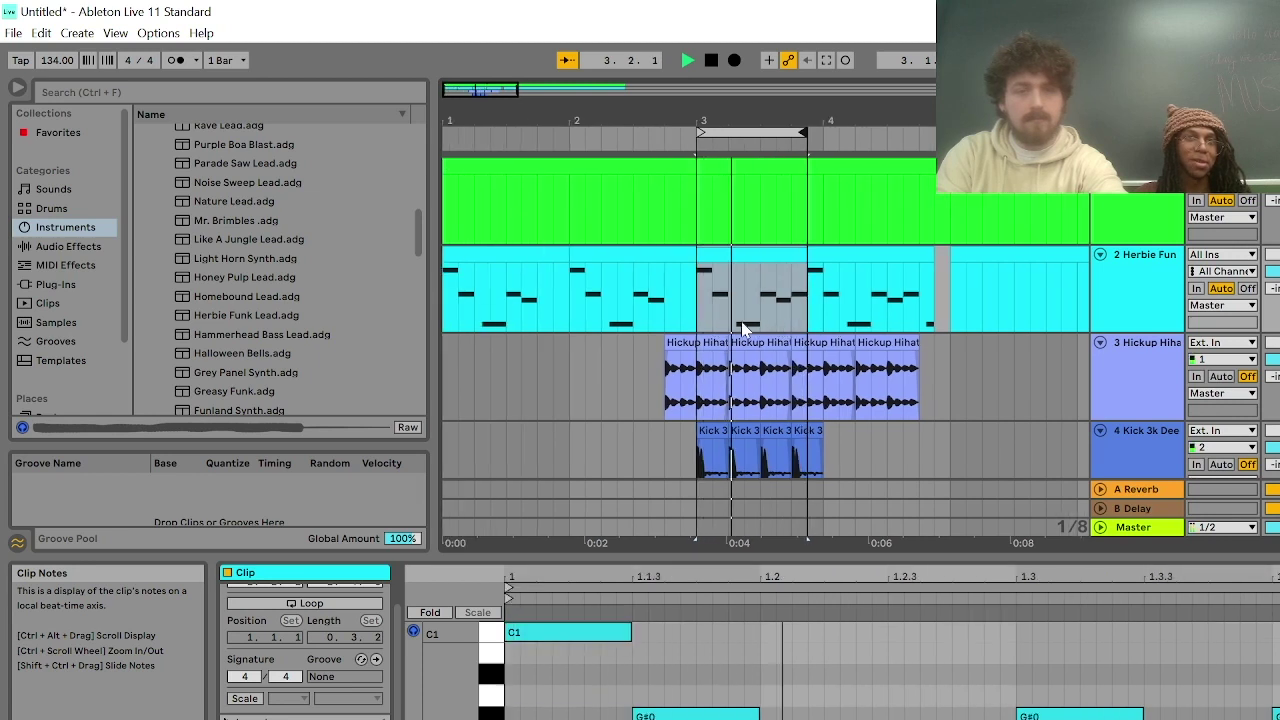
{"action": "key", "text": "space"}
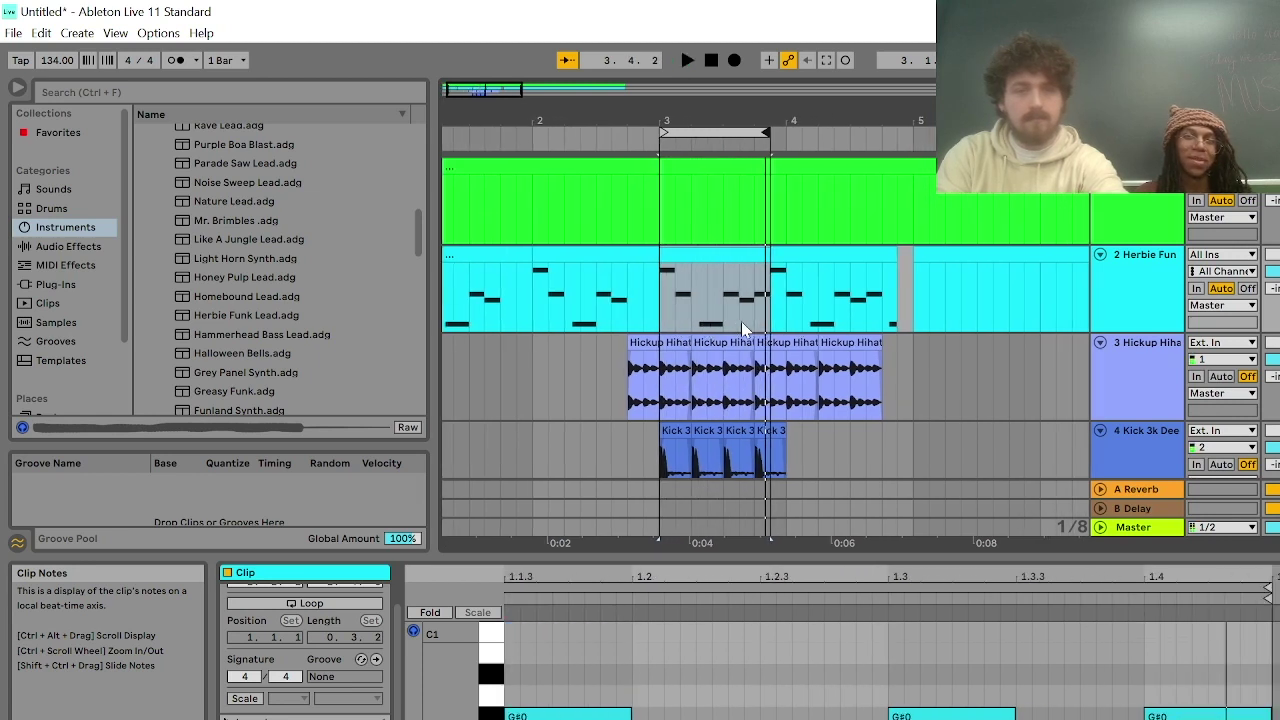
{"action": "key", "text": "space"}
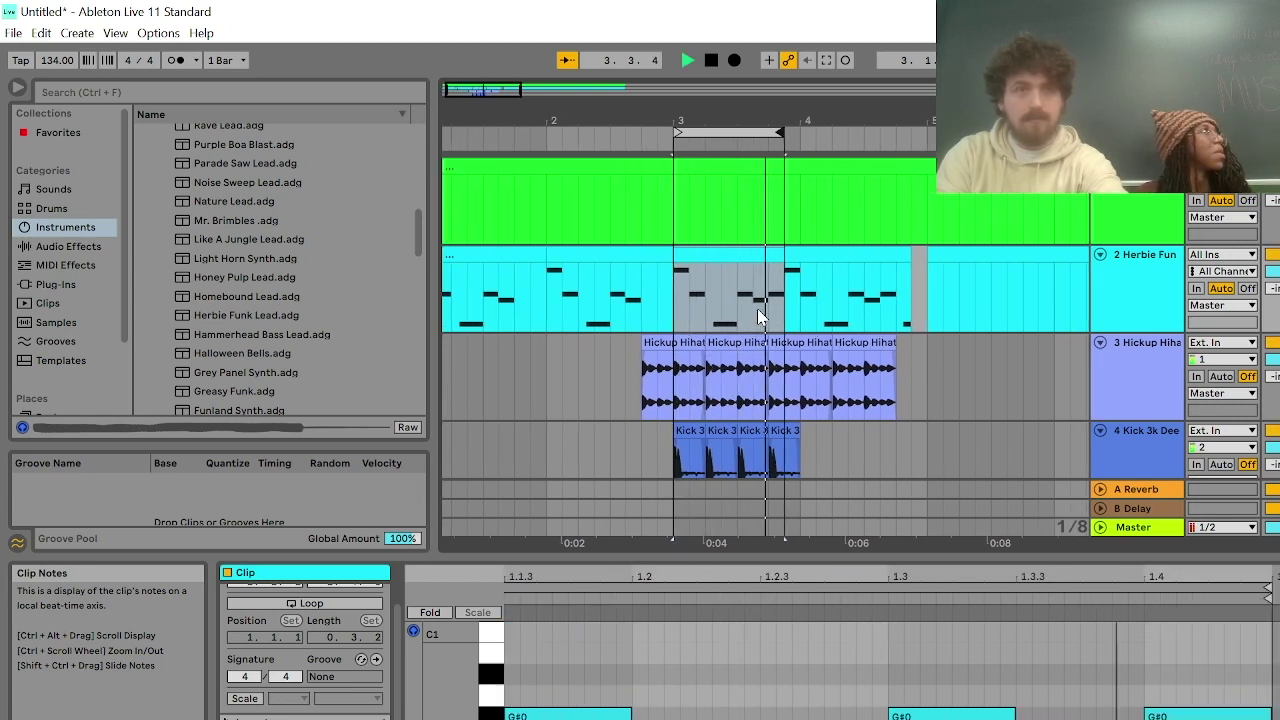
{"action": "key", "text": "space"}
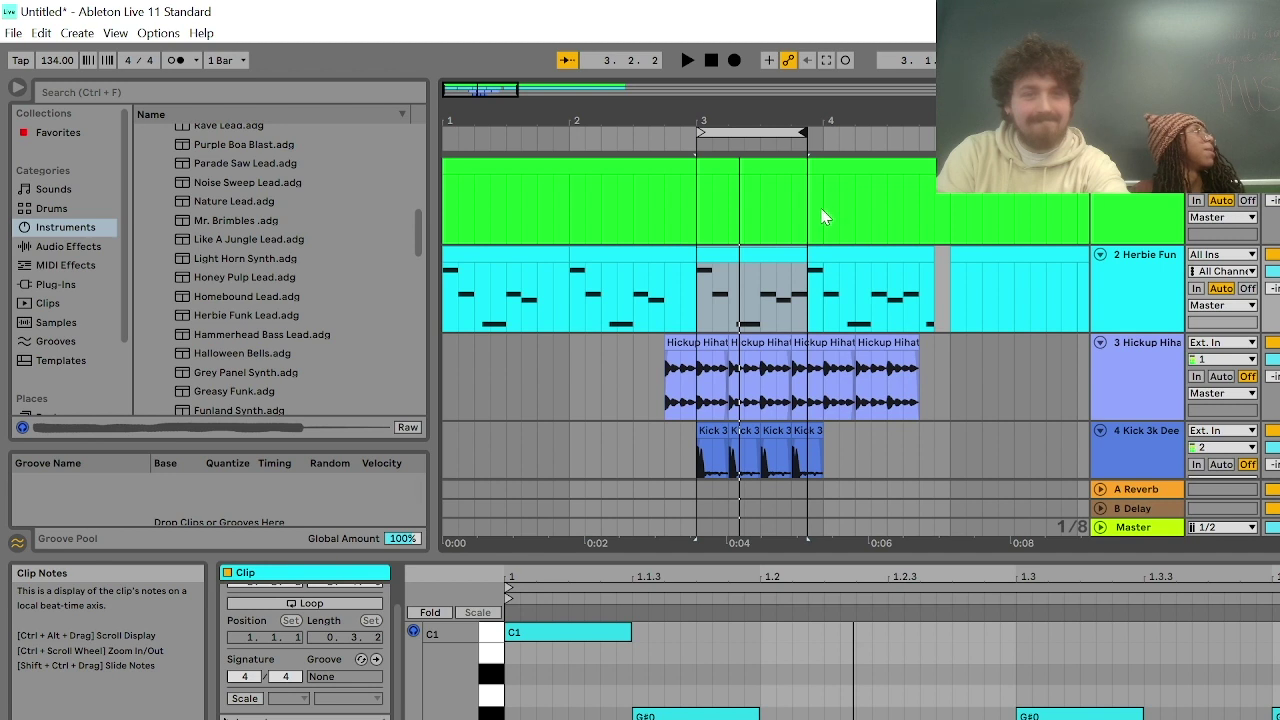
Undo the trimming and shifting of the Herbie Funk bass clips
{"action": "key", "text": "ctrl+z"}
{"action": "key", "text": "ctrl+z"}
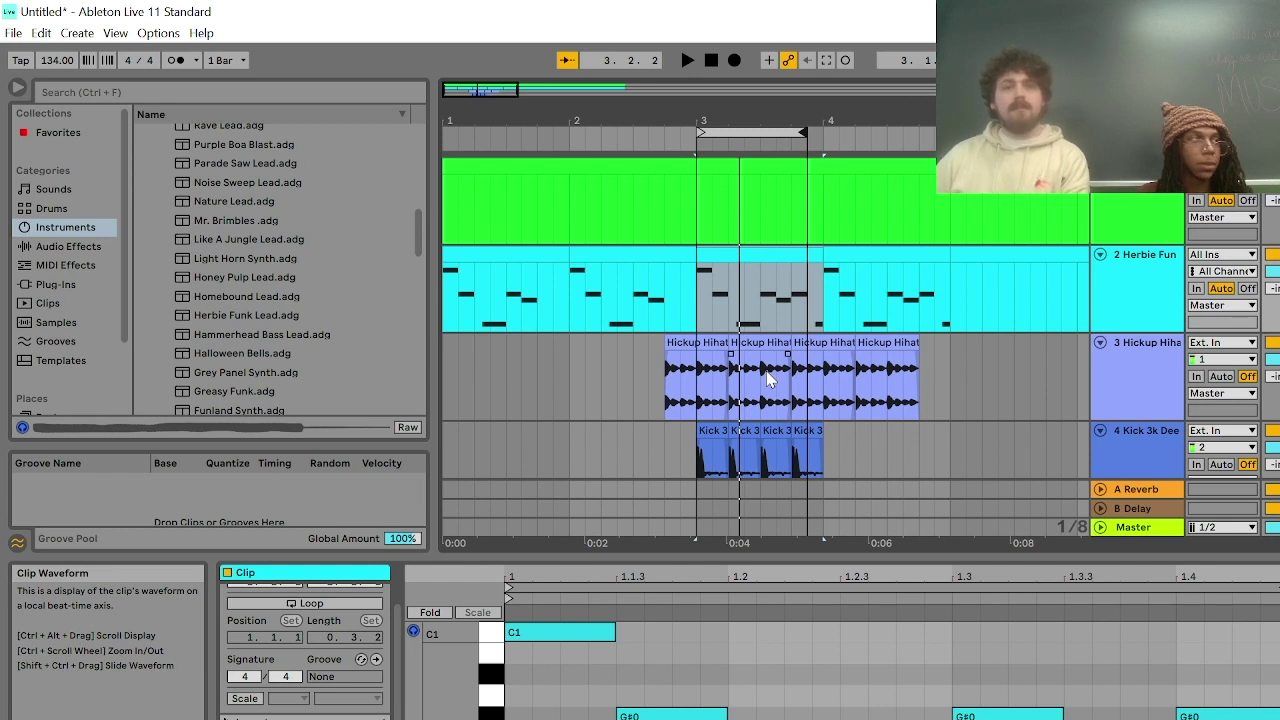
Set the insert marker at 3.1.1 on the Hickup Hihats track and play back to check its timing against the kick
{"action": "scroll", "coordinate": [870, 371], "scroll_direction": "down", "scroll_amount": 2}
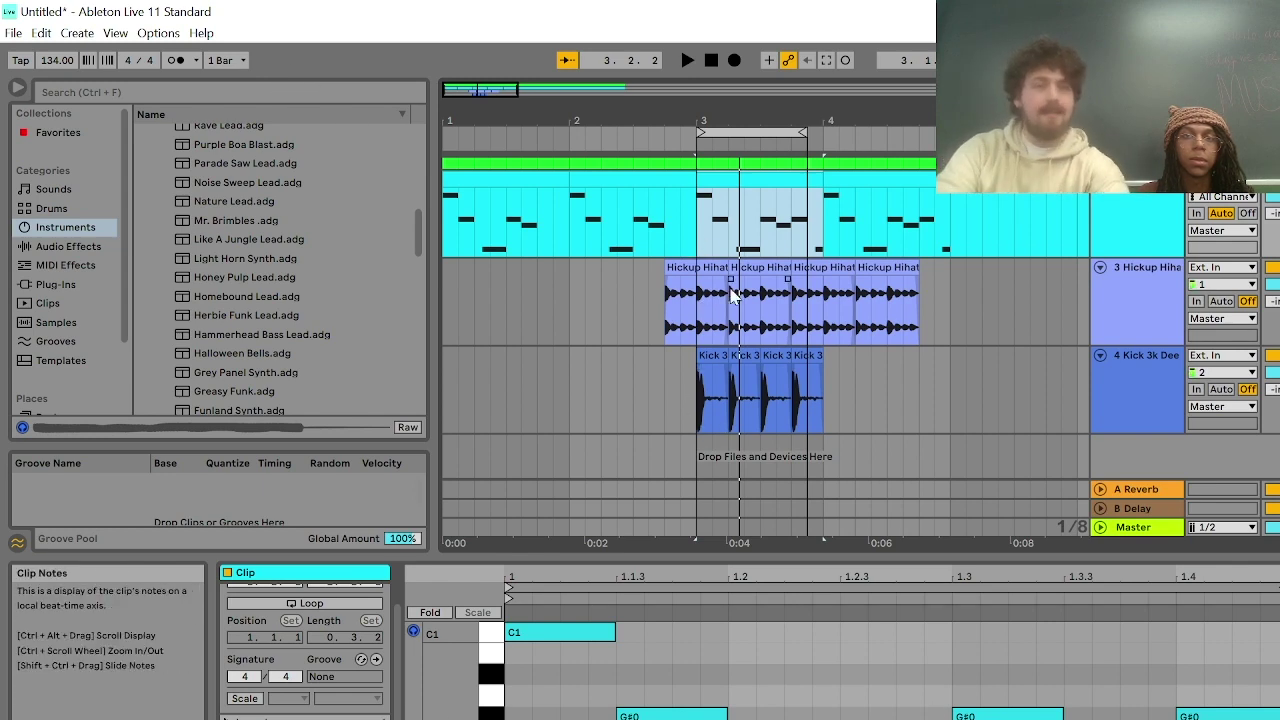
{"action": "scroll", "coordinate": [651, 320], "scroll_direction": "up", "scroll_amount": 5}
{"action": "left_click", "coordinate": [593, 306]}
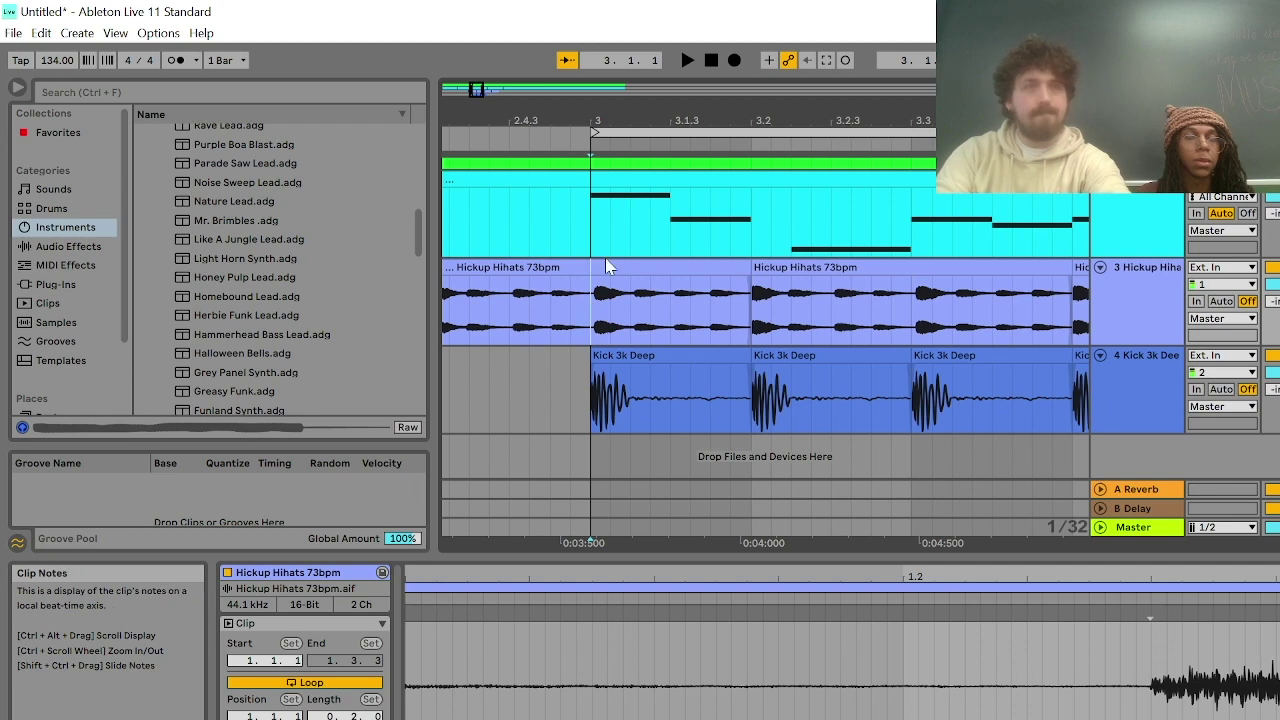
{"action": "key", "text": "space"}
{"action": "key", "text": "space"}
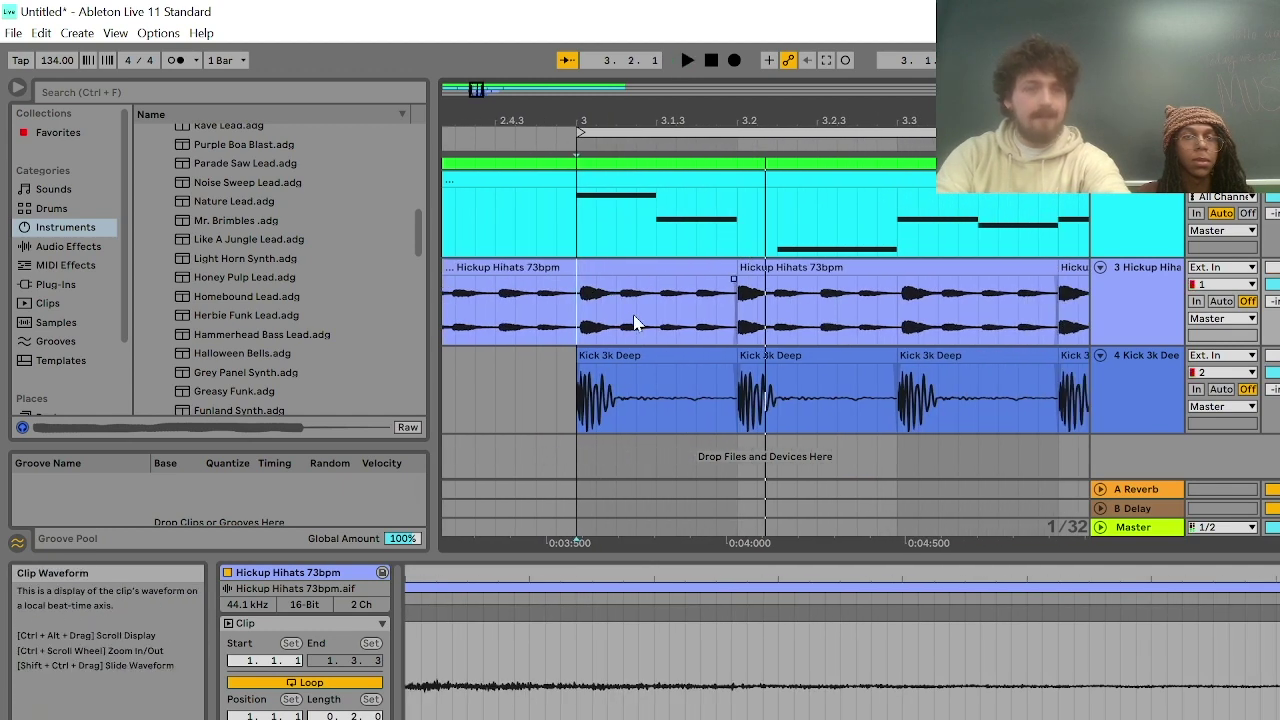
{"action": "key", "text": "space"}
{"action": "key", "text": "space"}
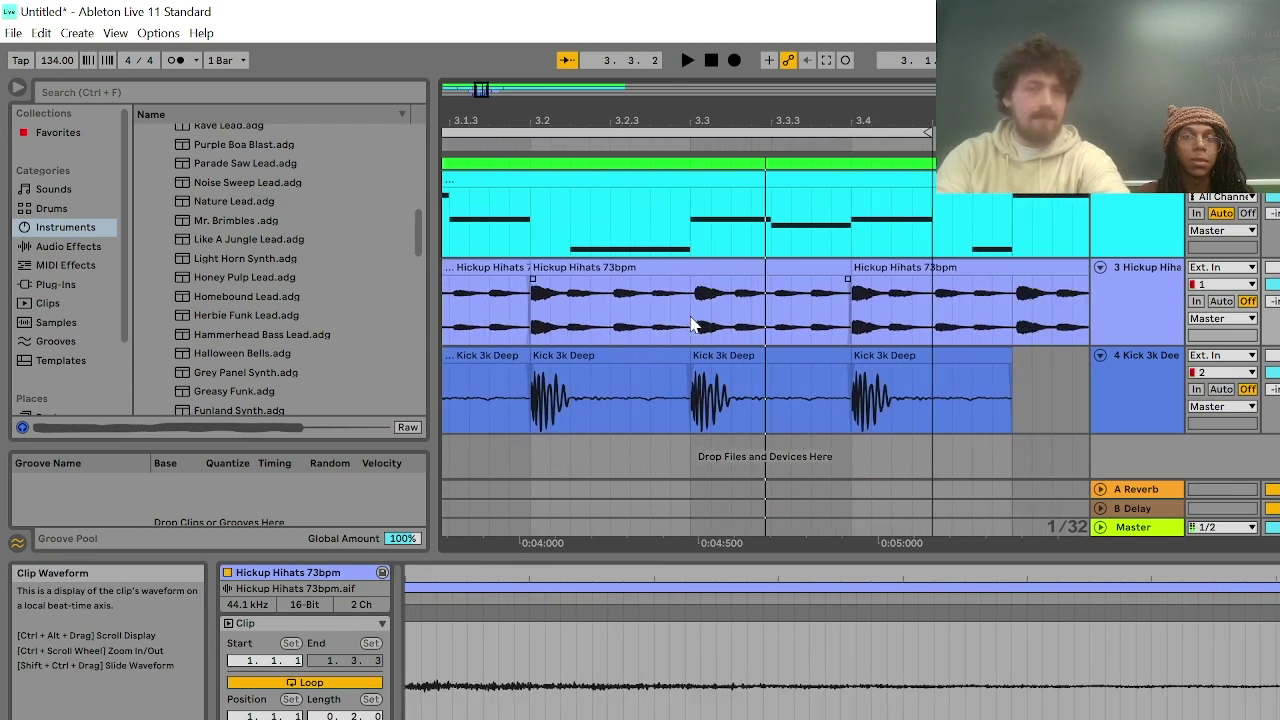
Try splitting out the Hickup Hihats section from 3.3 to 3.3.3
{"action": "left_click_drag", "start_coordinate": [695, 325], "coordinate": [778, 320]}
{"action": "key", "text": "ctrl+e"}
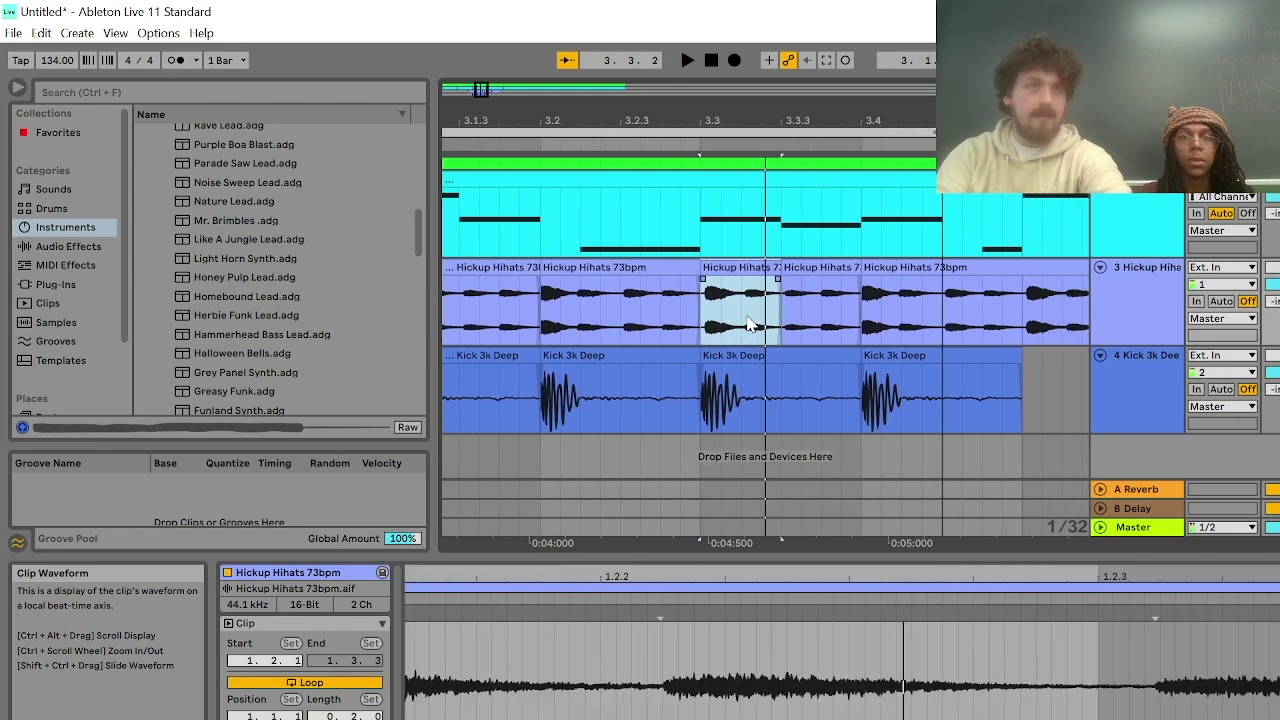
{"action": "key", "text": "ctrl+z"}
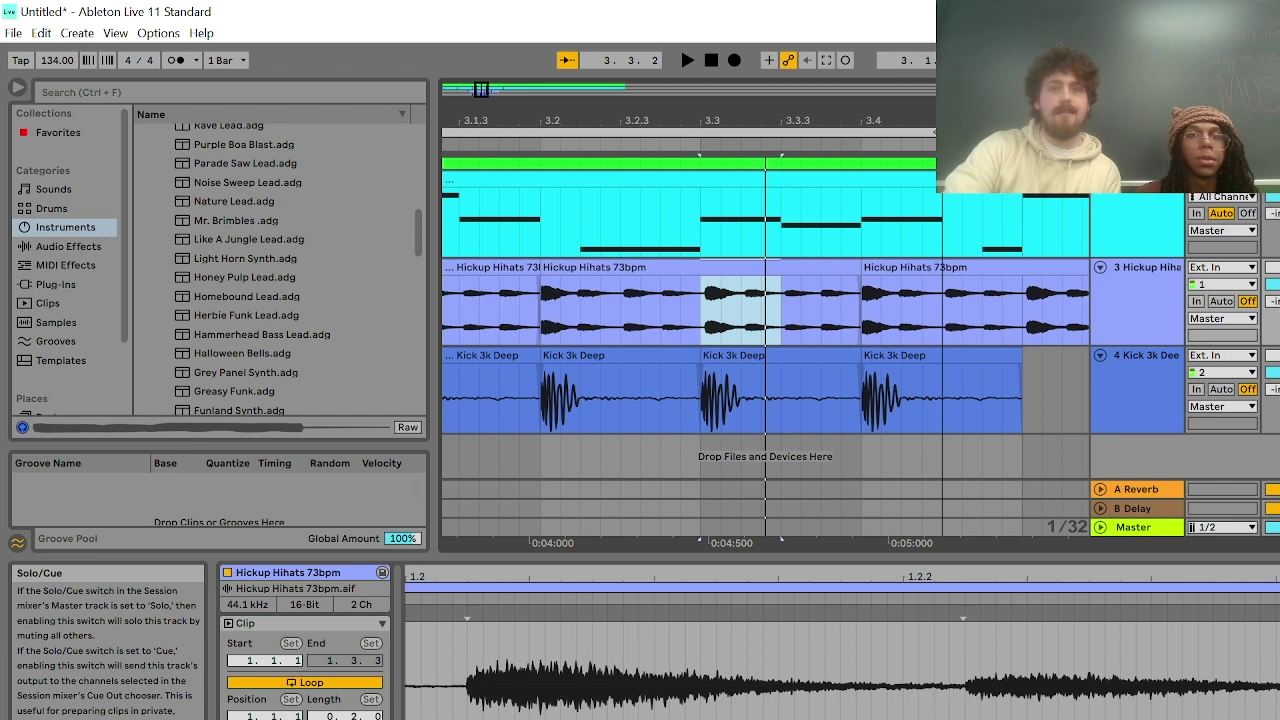
Set the insert marker at 3.2.3 on the Herbie Funk bass clip
{"action": "scroll", "coordinate": [860, 318], "scroll_direction": "up", "scroll_amount": 1}
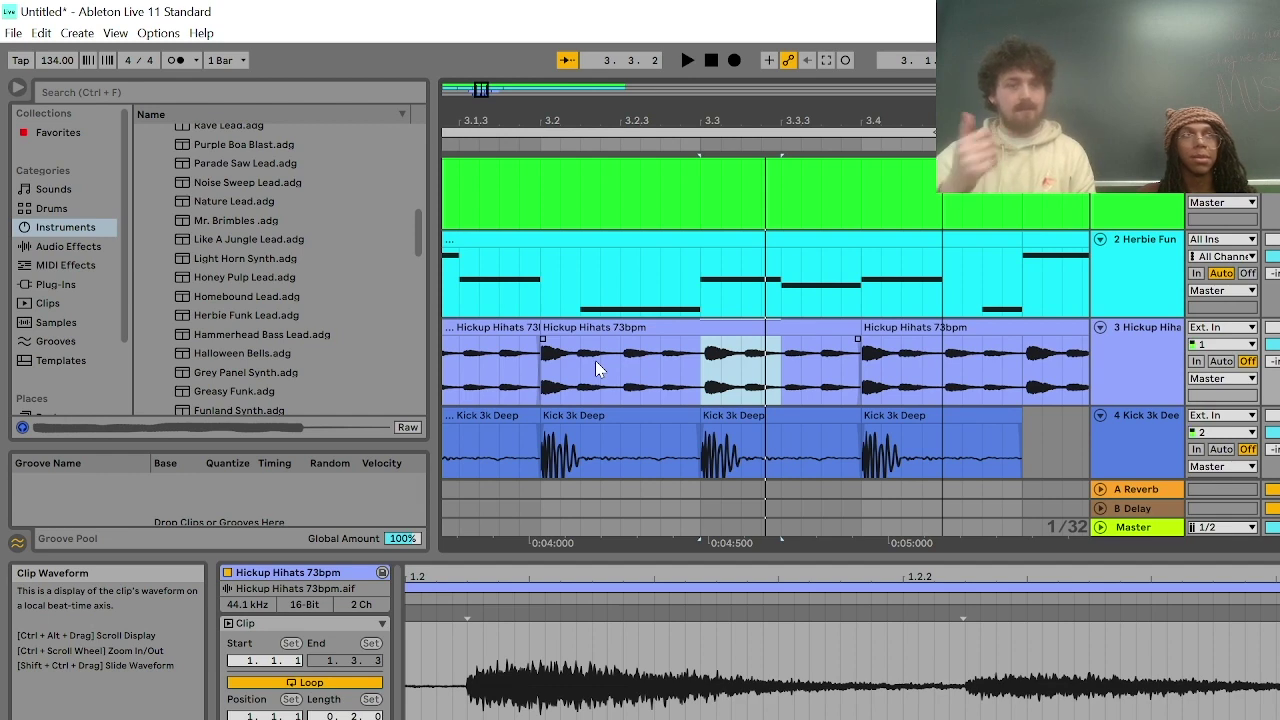
{"action": "left_click", "coordinate": [630, 257]}
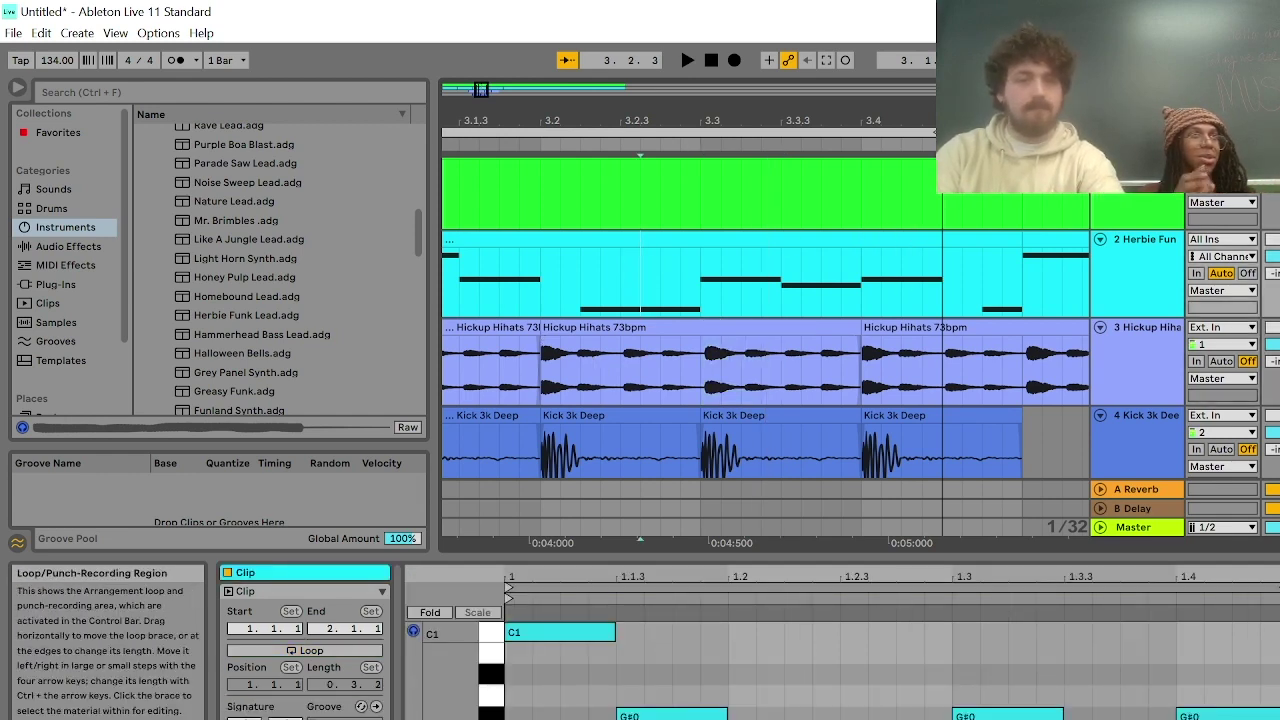
Play back the bass, hi-hats and kick from bar 3 to check how they line up
{"action": "scroll", "coordinate": [634, 314], "scroll_direction": "down", "scroll_amount": 4}
{"action": "scroll", "coordinate": [594, 312], "scroll_direction": "up", "scroll_amount": 3}
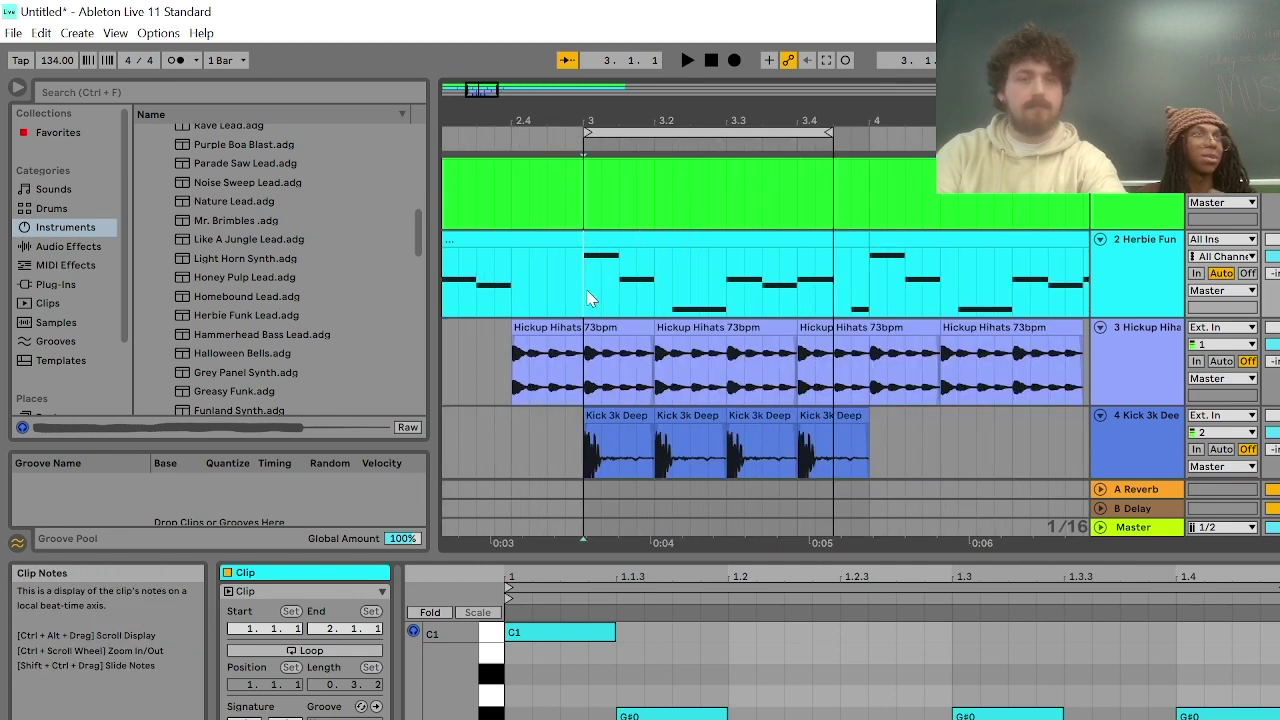
{"action": "key", "text": "space"}
{"action": "key", "text": "space"}
{"action": "key", "text": "space"}
{"action": "key", "text": "space"}
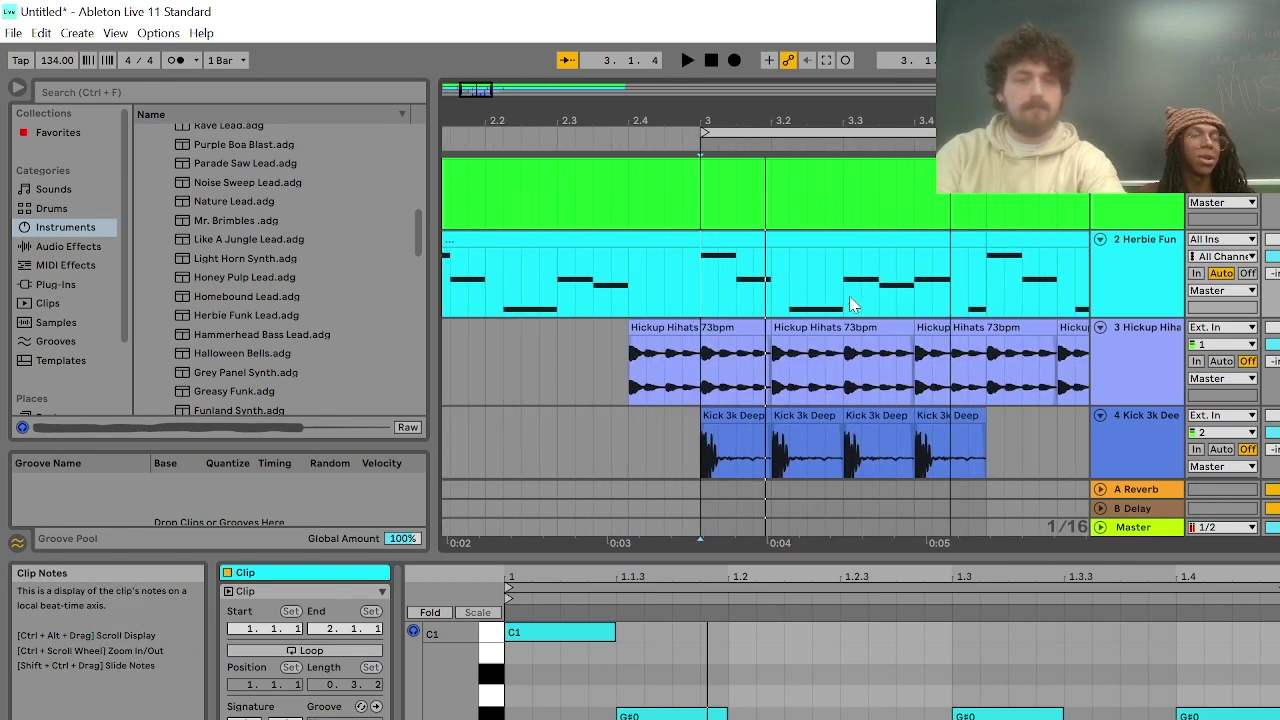
Play the arrangement from bar 1 to hear how the Herbie Funk bass line leads into the drums
{"action": "scroll", "coordinate": [760, 322], "scroll_direction": "up", "scroll_amount": 1}
{"action": "scroll", "coordinate": [526, 318], "scroll_direction": "down", "scroll_amount": 8}
{"action": "scroll", "coordinate": [452, 320], "scroll_direction": "up", "scroll_amount": 8}
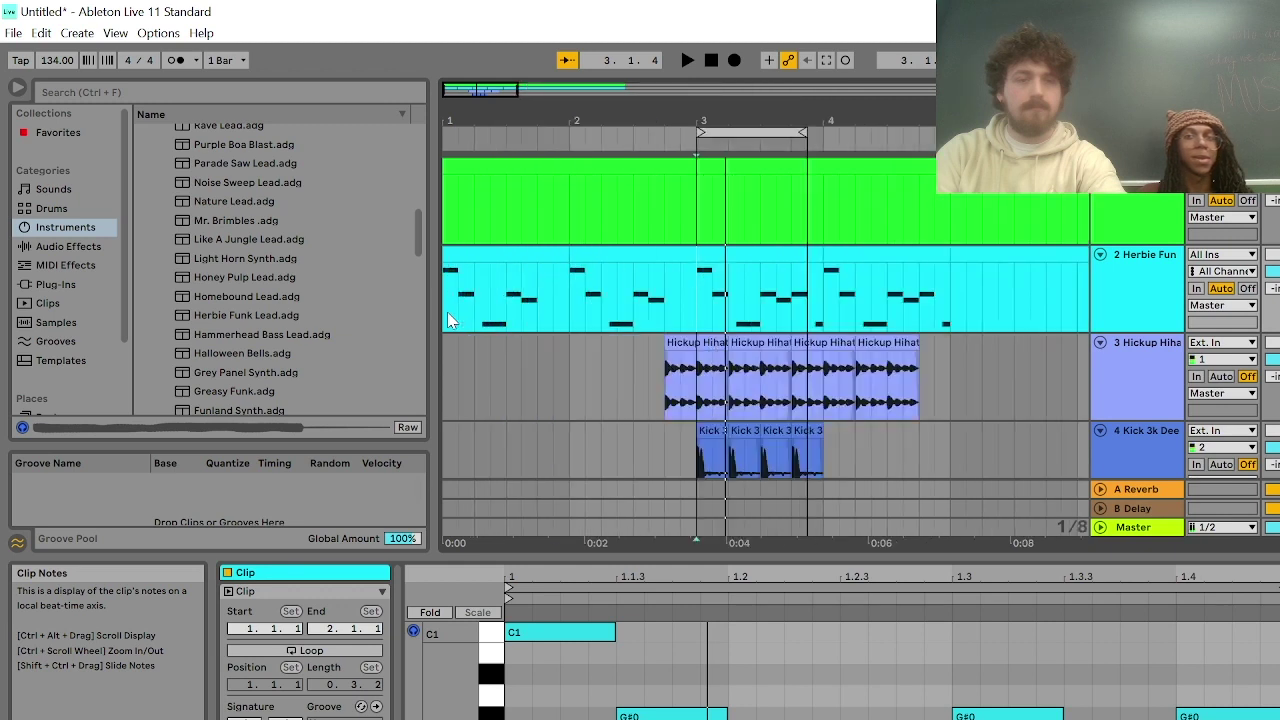
{"action": "left_click", "coordinate": [451, 323]}
{"action": "key", "text": "space"}
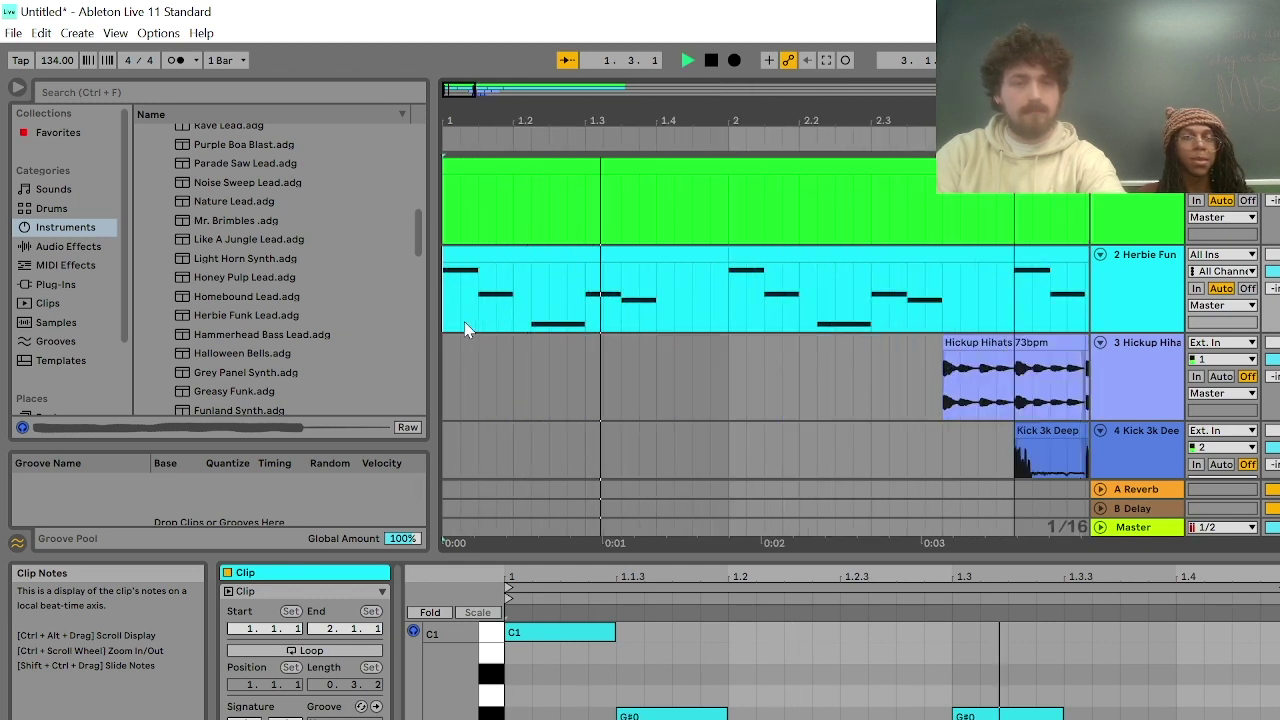
{"action": "key", "text": "space"}
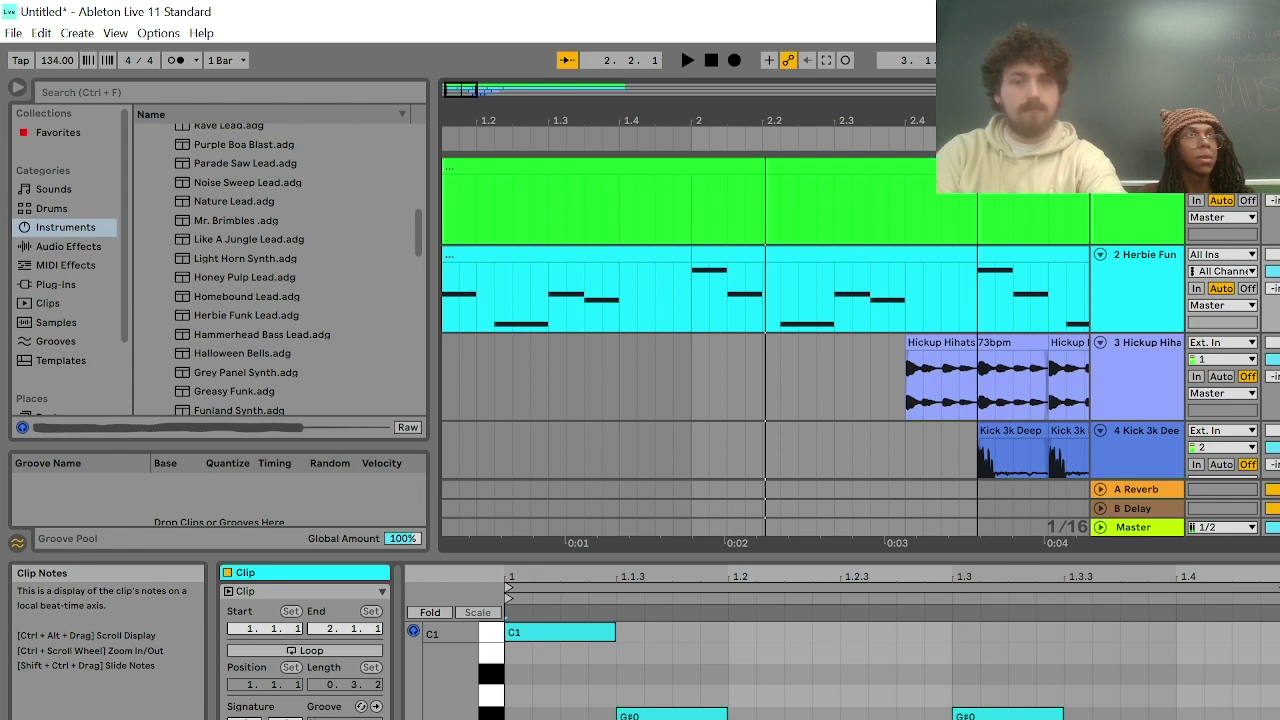
Shift all notes of the first Herbie Funk bass clip one beat later so the C1 note starts at 1.2, and play it back
{"action": "left_click", "coordinate": [535, 638]}
{"action": "key", "text": "ctrl+a"}
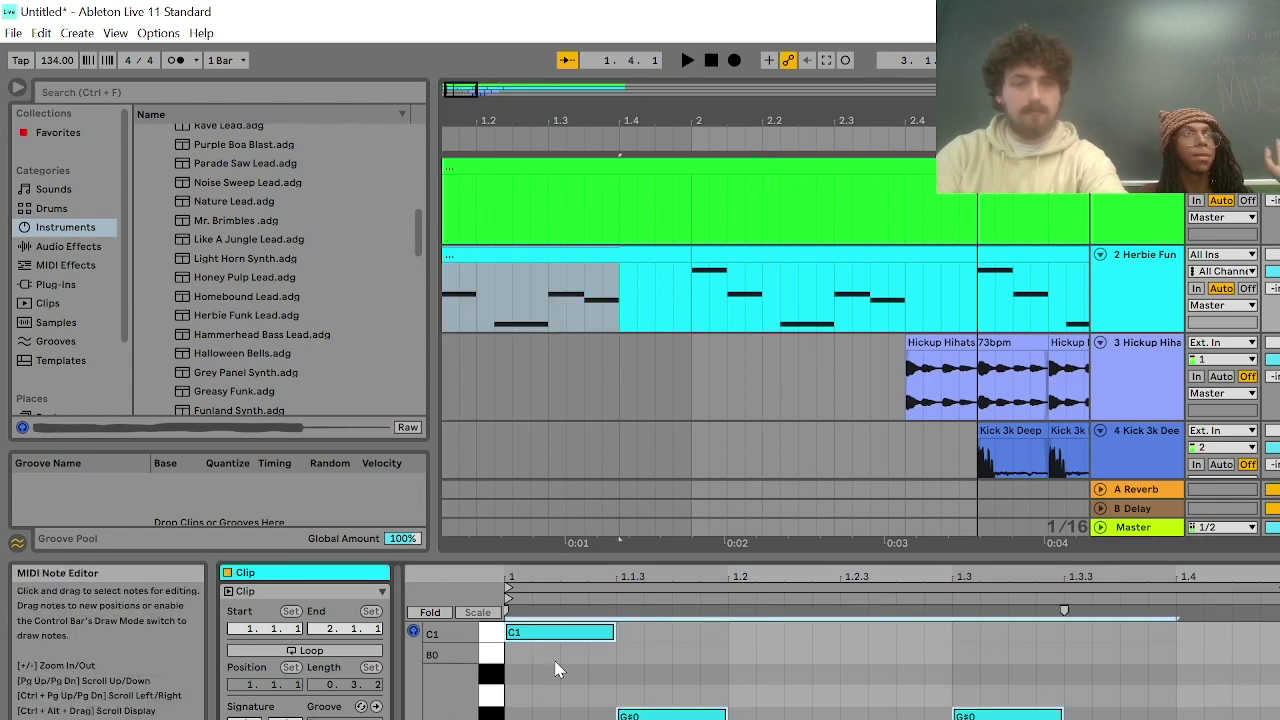
{"action": "key", "text": "Right"}
{"action": "key", "text": "Right"}
{"action": "key", "text": "Right"}
{"action": "key", "text": "Right"}
{"action": "key", "text": "Right"}
{"action": "key", "text": "Right"}
{"action": "key", "text": "Right"}
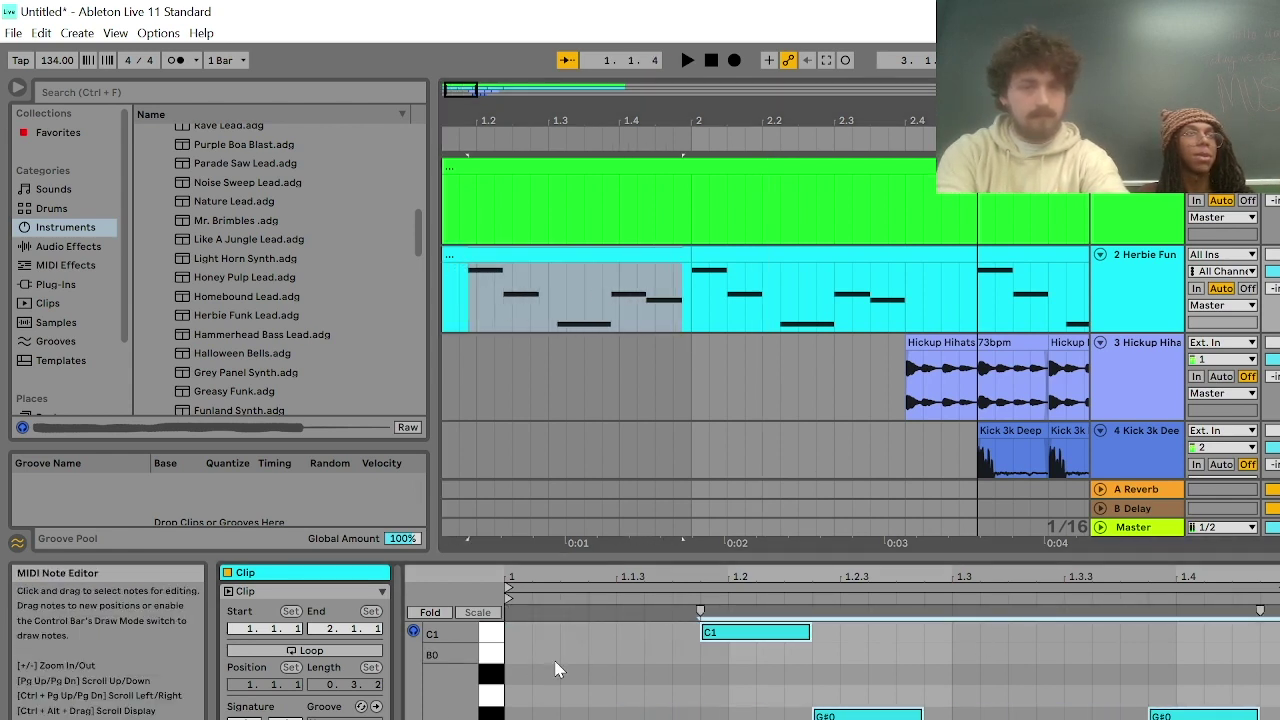
{"action": "key", "text": "Right"}
{"action": "key", "text": "space"}
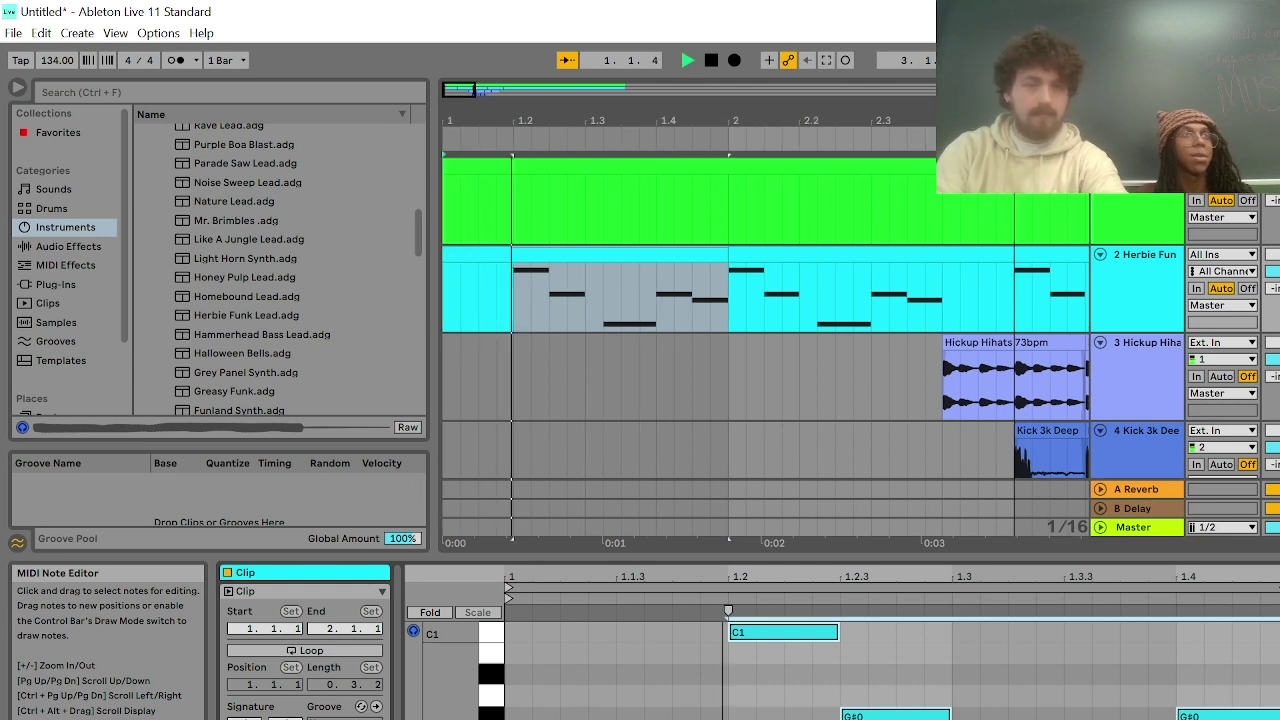
Add a low pickup note before the C1 note, spanning 1.1.4 to 1.2 at the bass pattern's lowest pitch, and play it back
{"action": "double_click", "coordinate": [630, 717]}
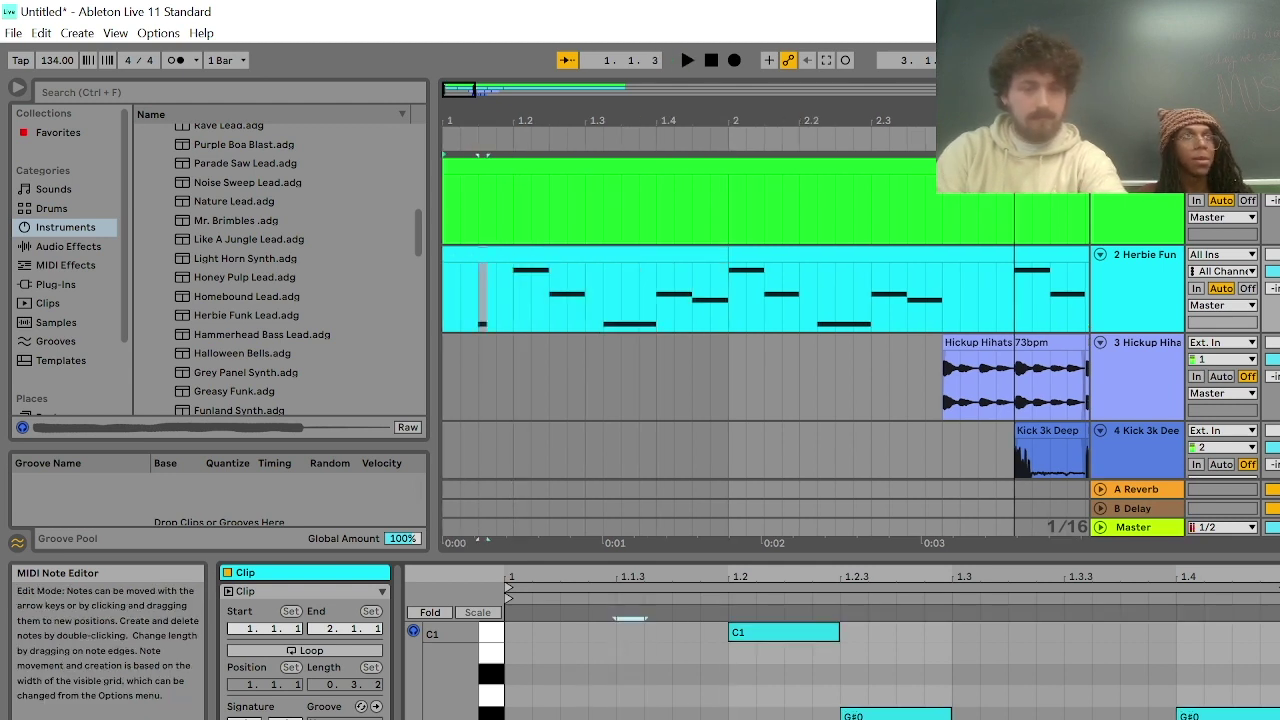
{"action": "left_click_drag", "start_coordinate": [657, 717], "coordinate": [729, 717]}
{"action": "key", "text": "space"}
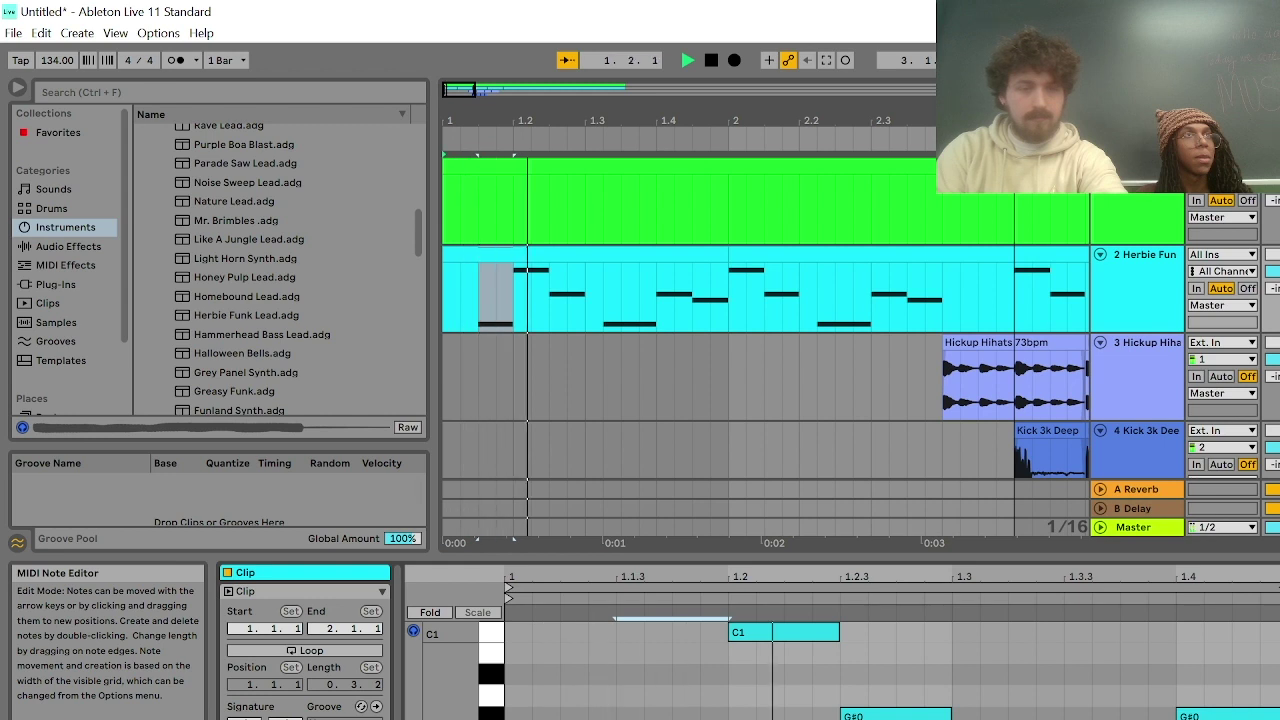
{"action": "key", "text": "space"}
{"action": "left_click_drag", "start_coordinate": [616, 717], "coordinate": [672, 717]}
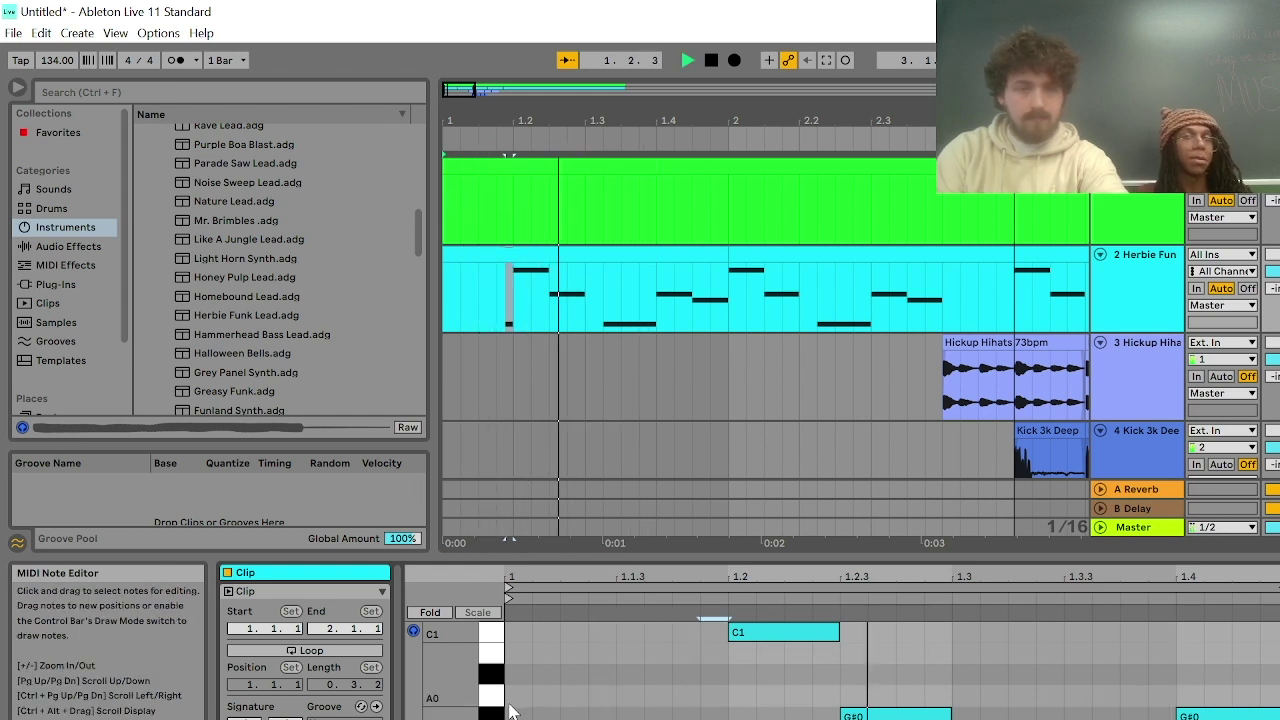
{"action": "key", "text": "space"}
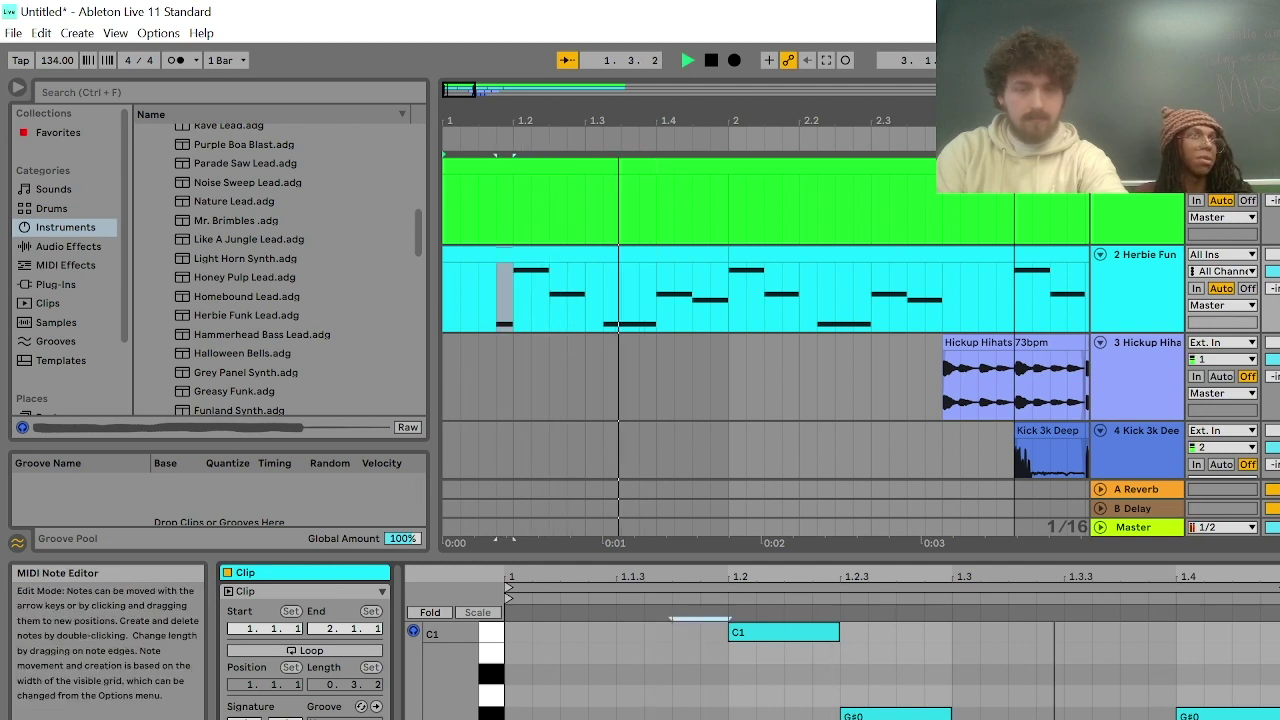
{"action": "key", "text": "space"}
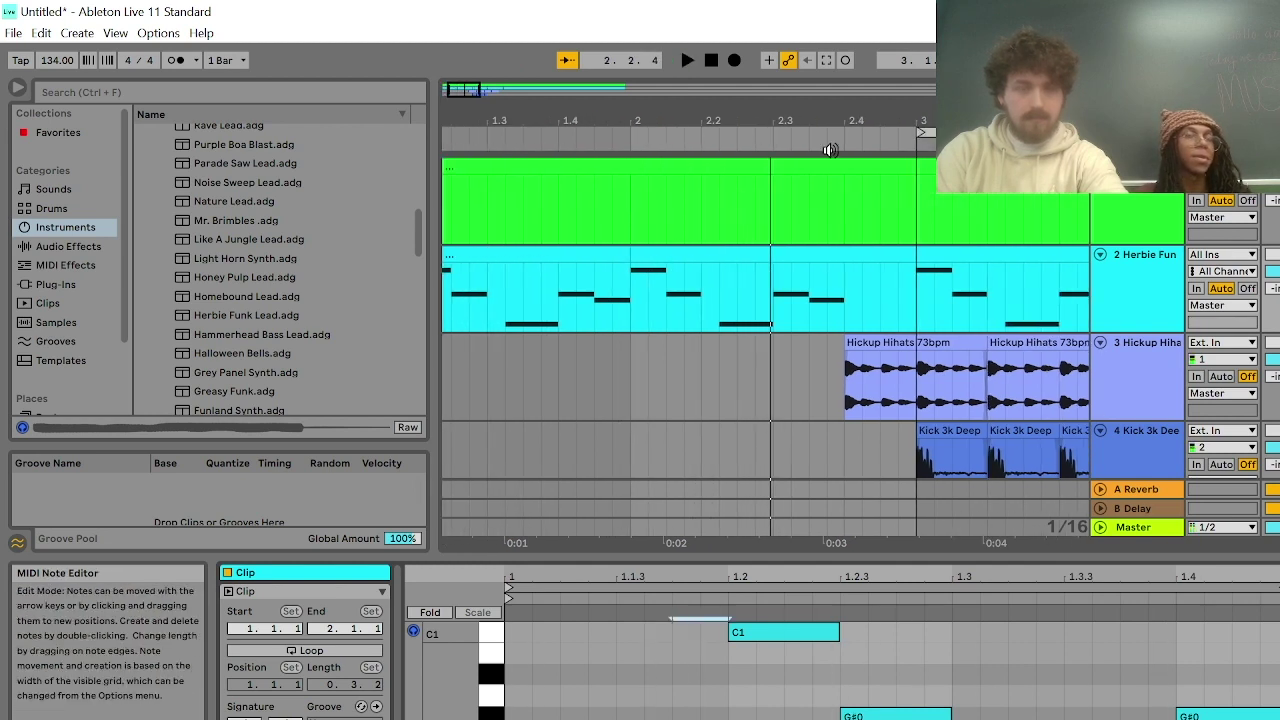
Duplicate the edited first-bar Herbie Funk bass clip into bar 2 and play the arrangement from bar 1
{"action": "left_click", "coordinate": [556, 246]}
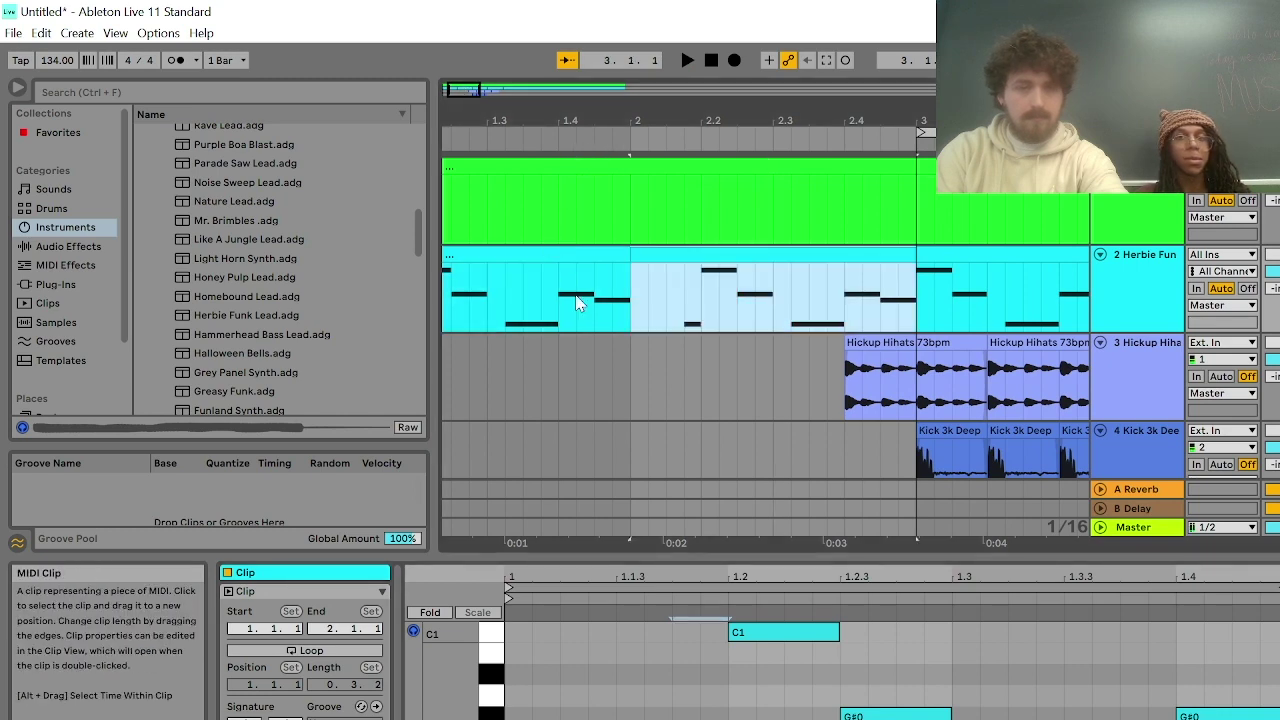
{"action": "key", "text": "space"}
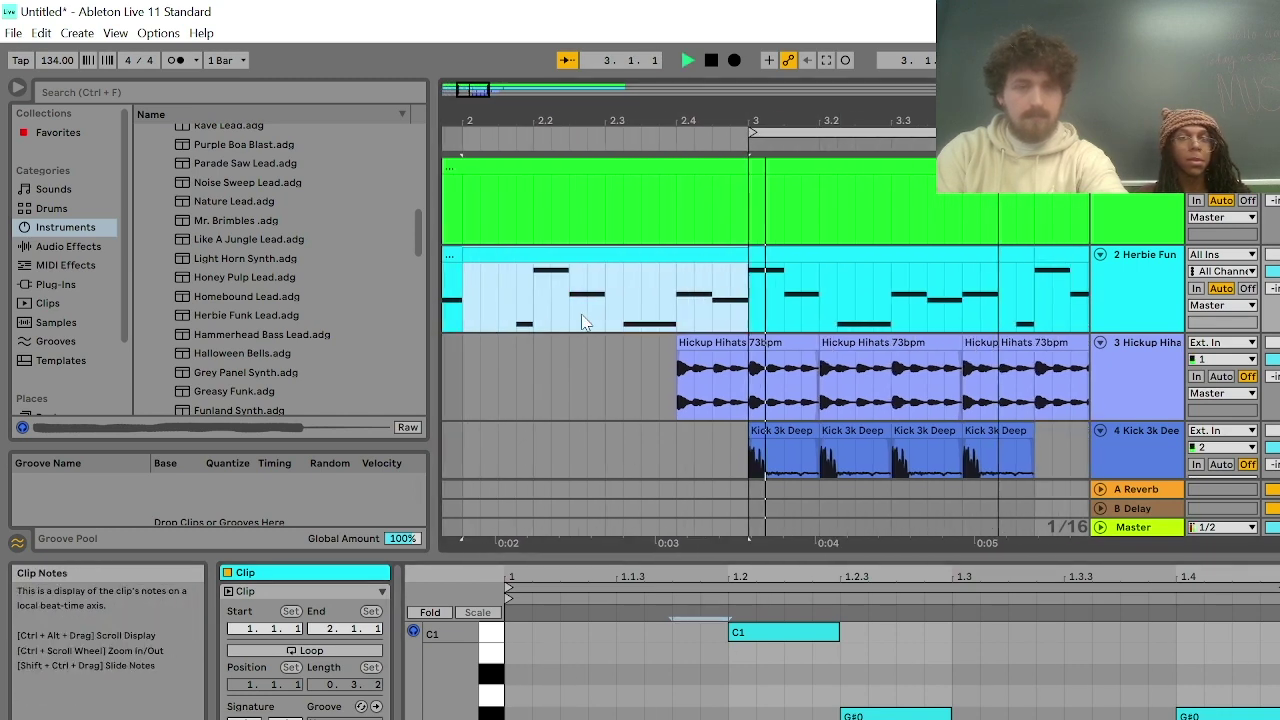
{"action": "key", "text": "space"}
{"action": "scroll", "coordinate": [586, 328], "scroll_direction": "down", "scroll_amount": 5}
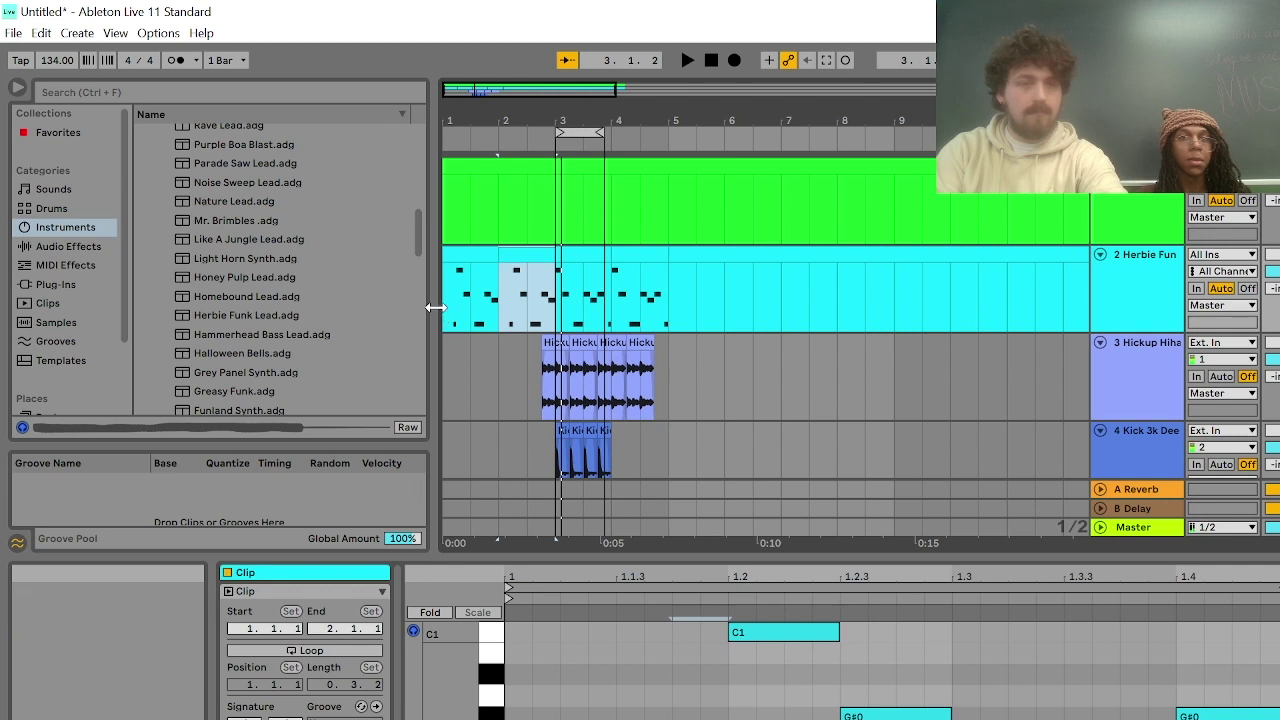
{"action": "left_click", "coordinate": [446, 314]}
{"action": "key", "text": "space"}
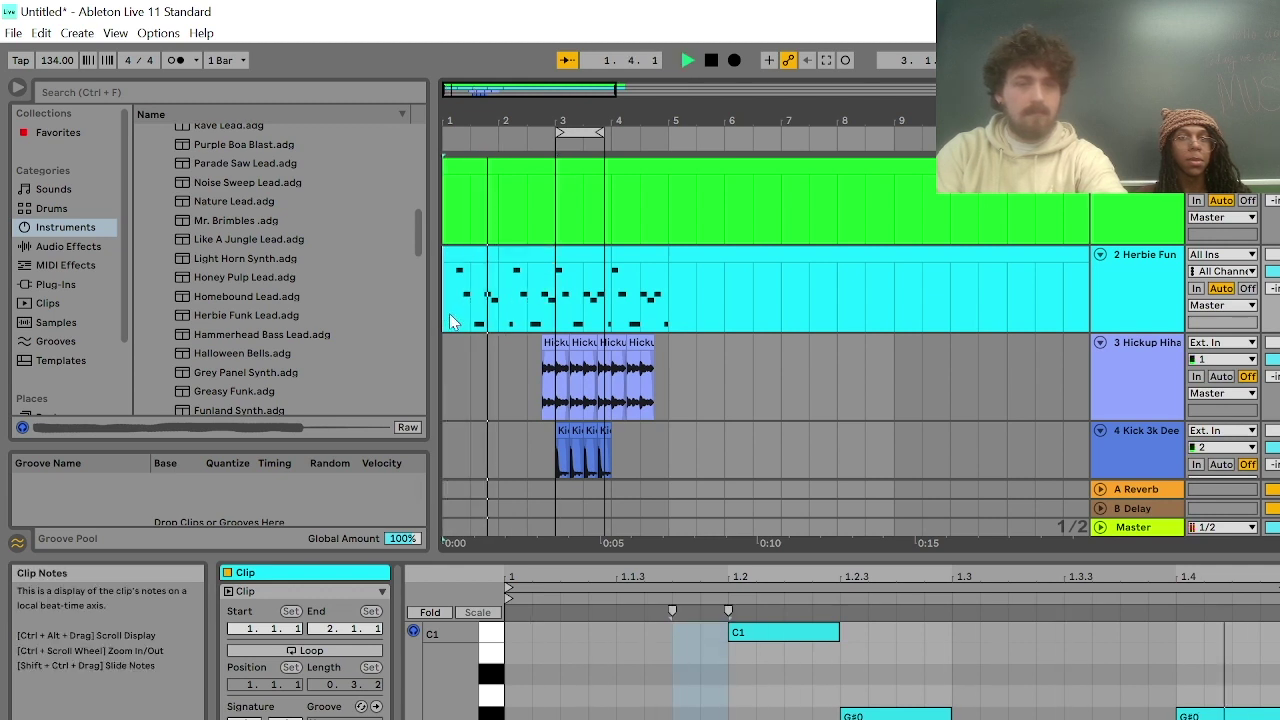
Extend the end of the first clip on the Herbie Funk Lead track to 2.1.4
{"action": "key", "text": "plus"}
{"action": "key", "text": "plus"}
{"action": "key", "text": "plus"}
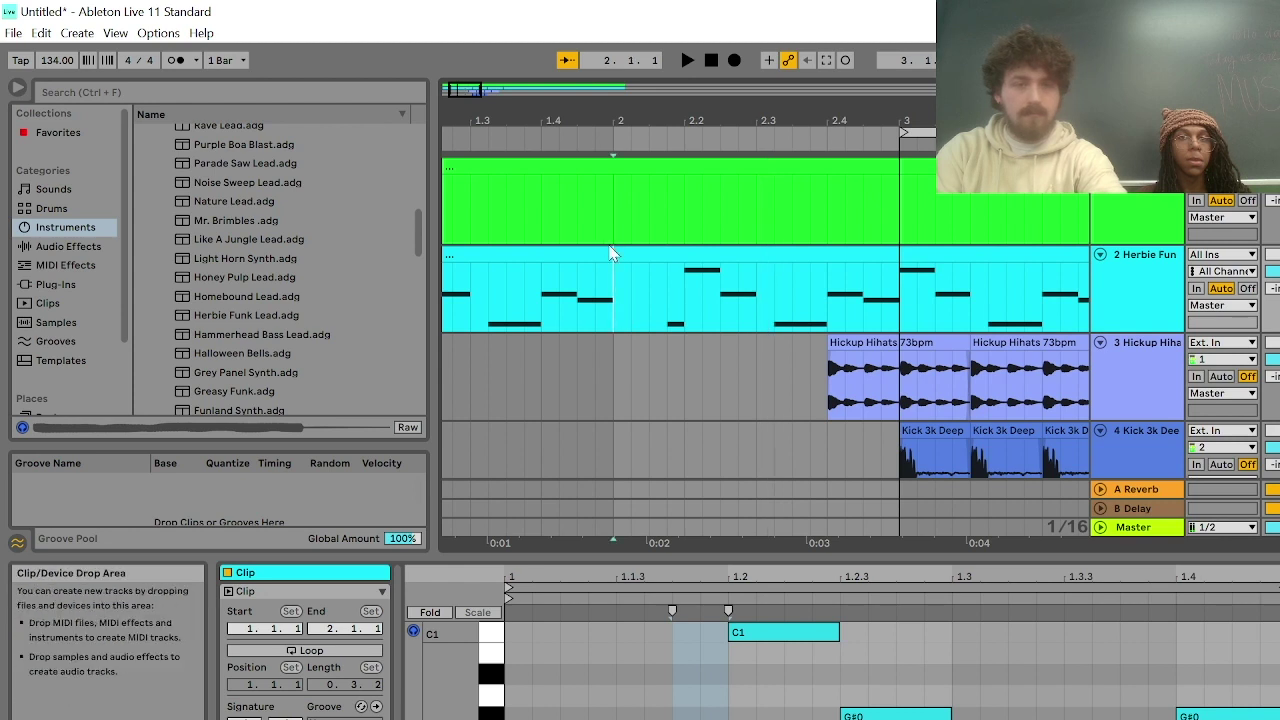
{"action": "left_click_drag", "start_coordinate": [612, 254], "coordinate": [664, 260]}
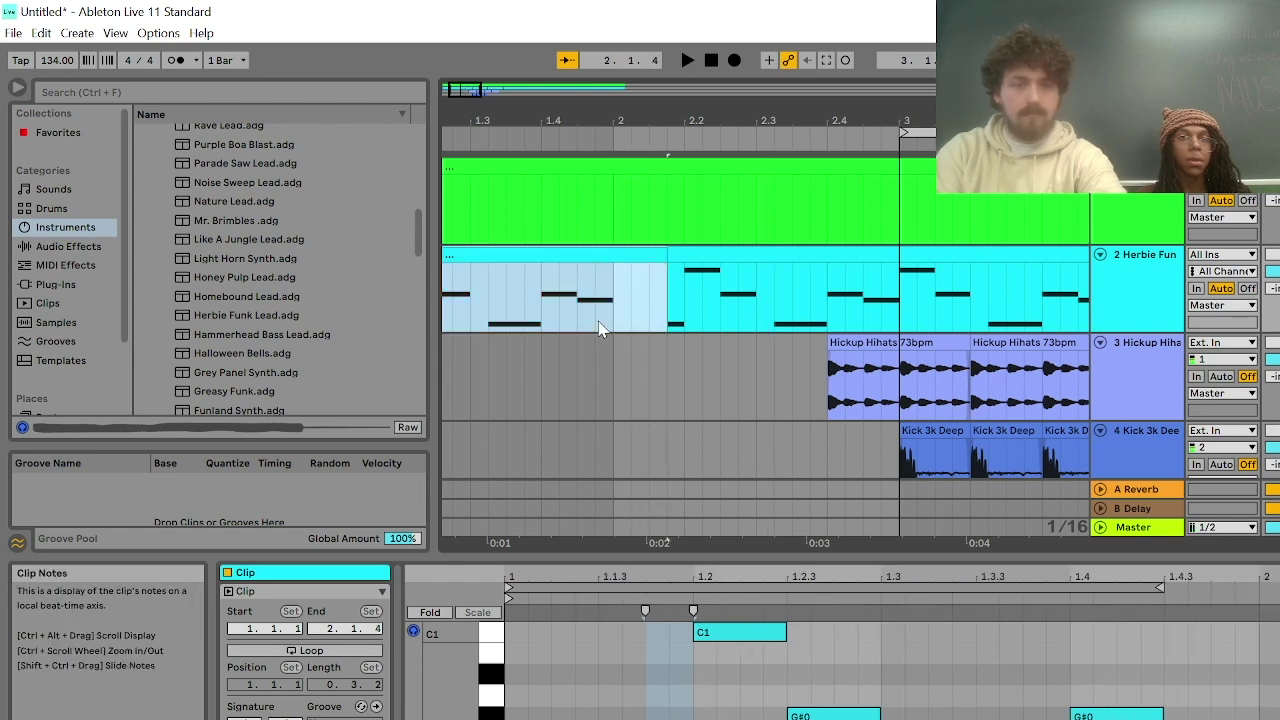
{"action": "scroll", "coordinate": [664, 682], "scroll_direction": "up", "scroll_amount": 1}
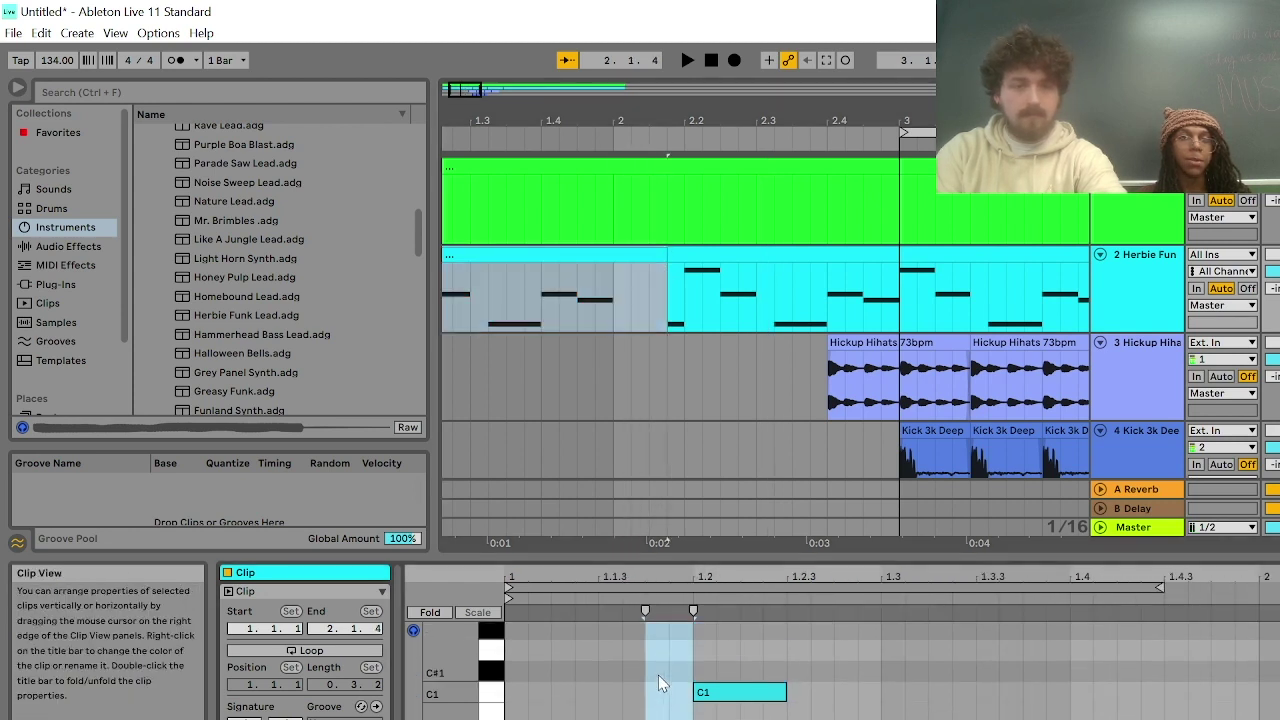
Undo the clip extension and the earlier edits to the first Herbie Funk clip until its C1 note starts at bar 1
{"action": "key", "text": "ctrl+z"}
{"action": "key", "text": "ctrl+z"}
{"action": "key", "text": "ctrl+z"}
{"action": "key", "text": "ctrl+z"}
{"action": "key", "text": "ctrl+z"}
{"action": "key", "text": "ctrl+z"}
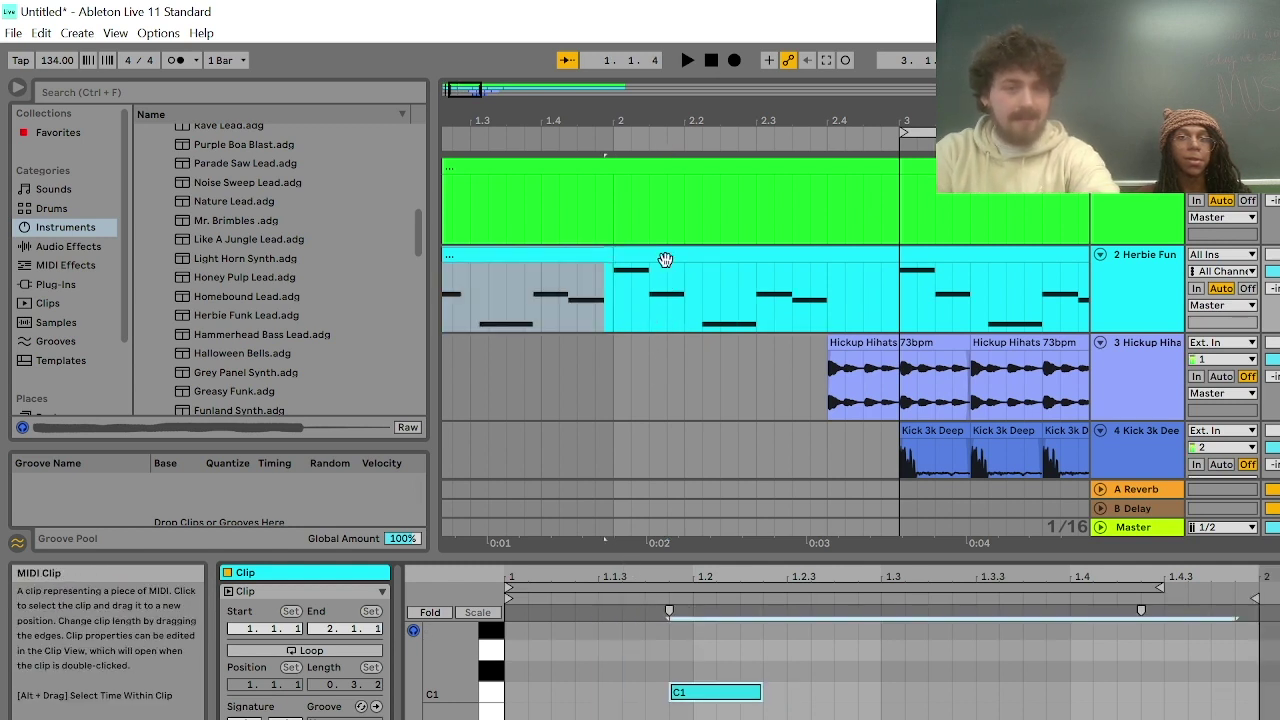
{"action": "key", "text": "ctrl+z"}
{"action": "key", "text": "ctrl+z"}
{"action": "key", "text": "ctrl+z"}
{"action": "key", "text": "ctrl+z"}
{"action": "key", "text": "ctrl+z"}
{"action": "key", "text": "ctrl+z"}
{"action": "key", "text": "ctrl+z"}
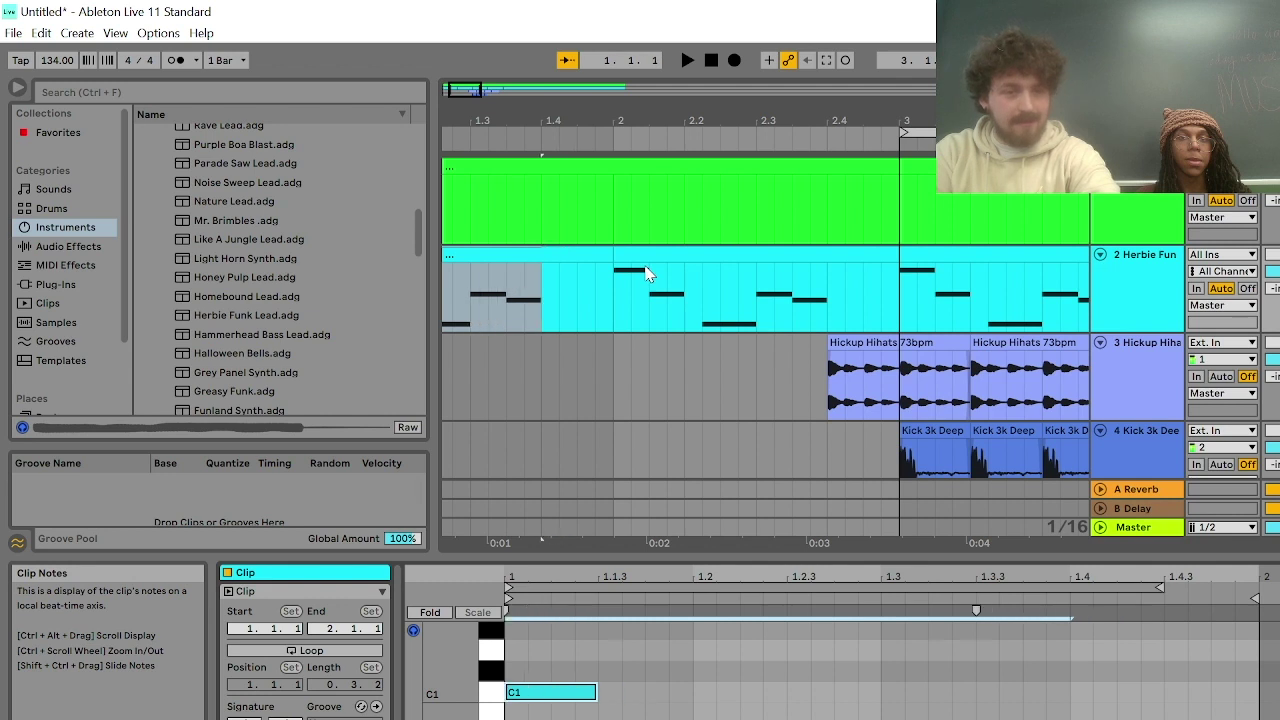
Inspect the first Herbie Funk clip's notes and briefly play the arrangement from the start
{"action": "scroll", "coordinate": [840, 670], "scroll_direction": "down", "scroll_amount": 2}
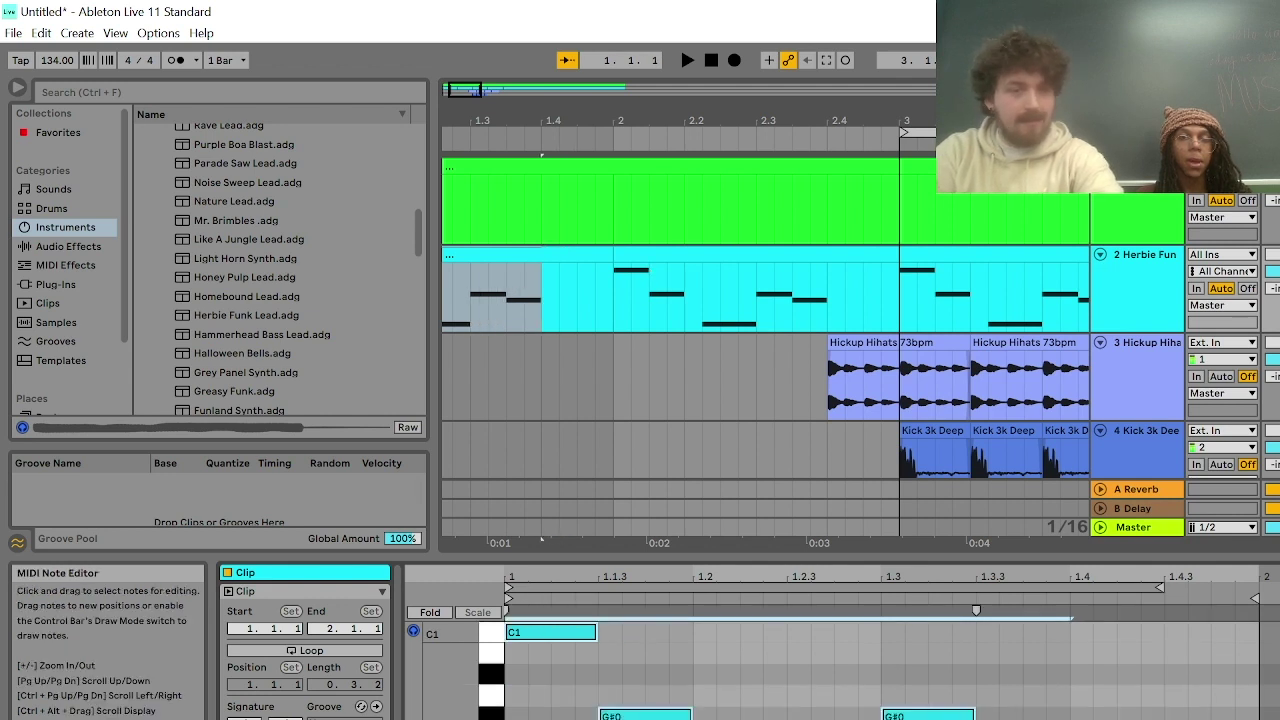
{"action": "scroll", "coordinate": [590, 699], "scroll_direction": "up", "scroll_amount": 2}
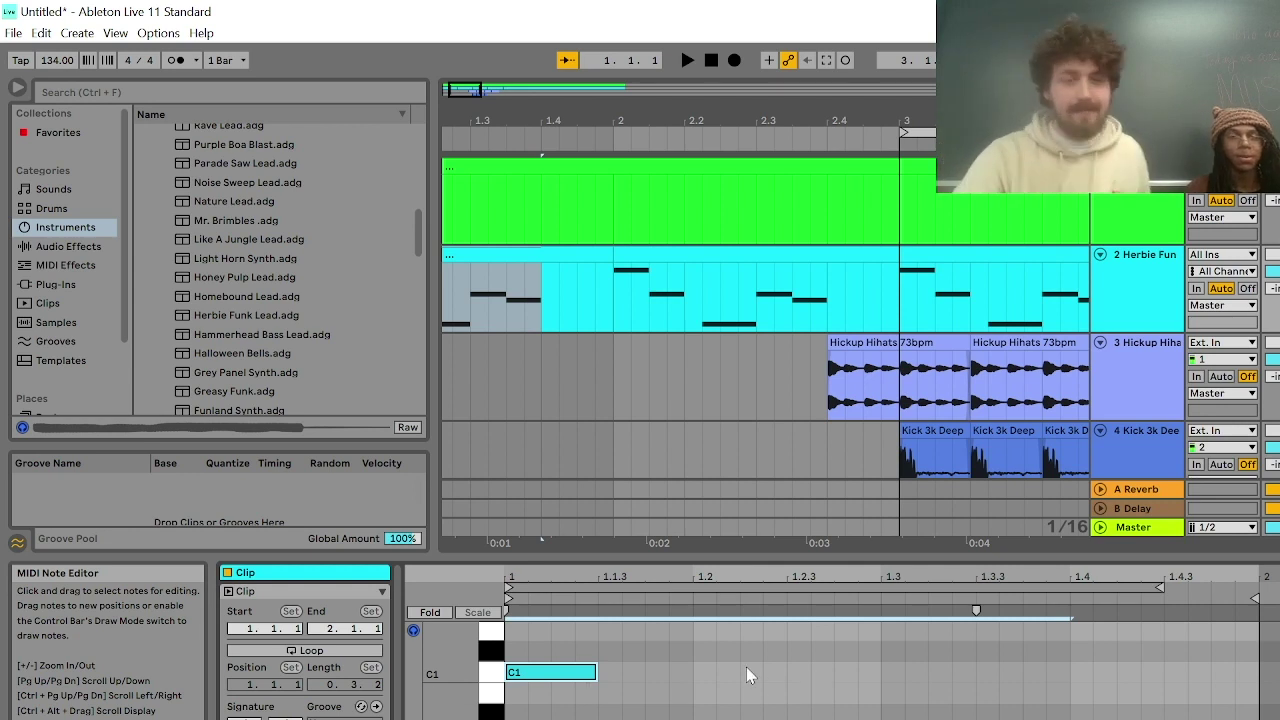
{"action": "scroll", "coordinate": [590, 697], "scroll_direction": "down", "scroll_amount": 2}
{"action": "scroll", "coordinate": [573, 697], "scroll_direction": "up", "scroll_amount": 3}
{"action": "key", "text": "space"}
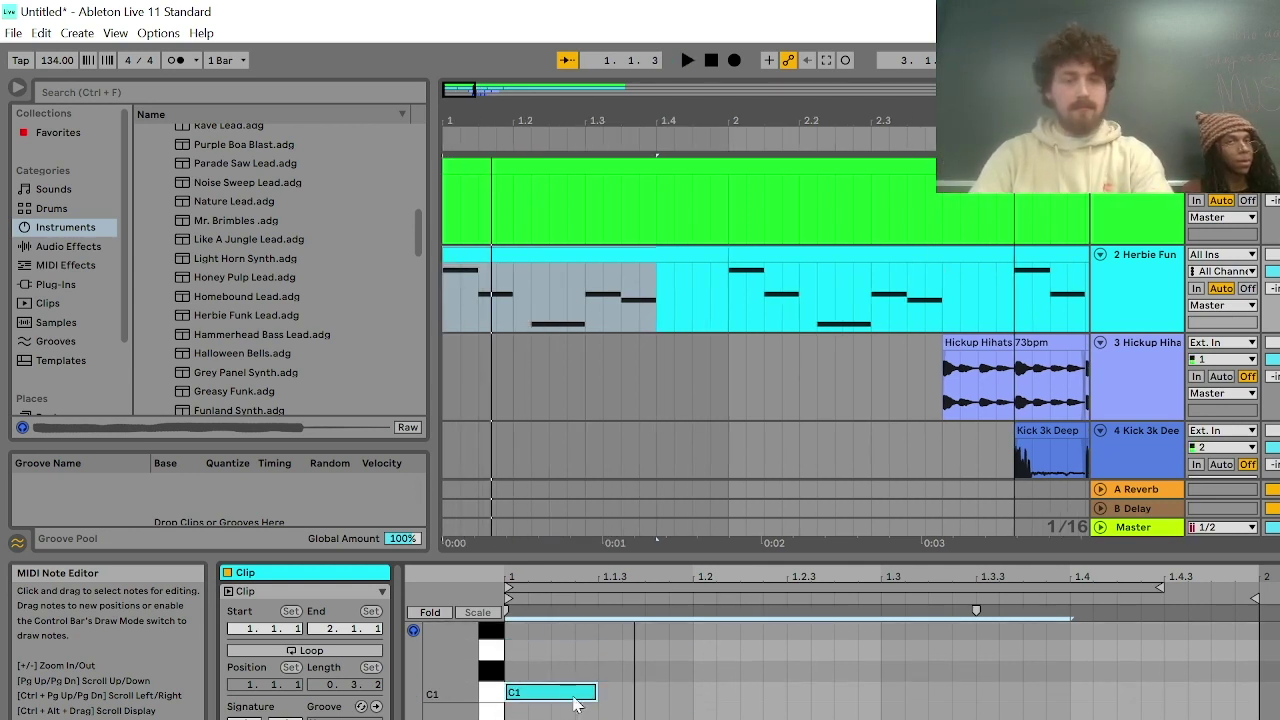
Duplicate the Herbie Funk track and clear the notes of track 3's first clip, keeping one short note at its start
{"action": "scroll", "coordinate": [540, 278], "scroll_direction": "down", "scroll_amount": 2}
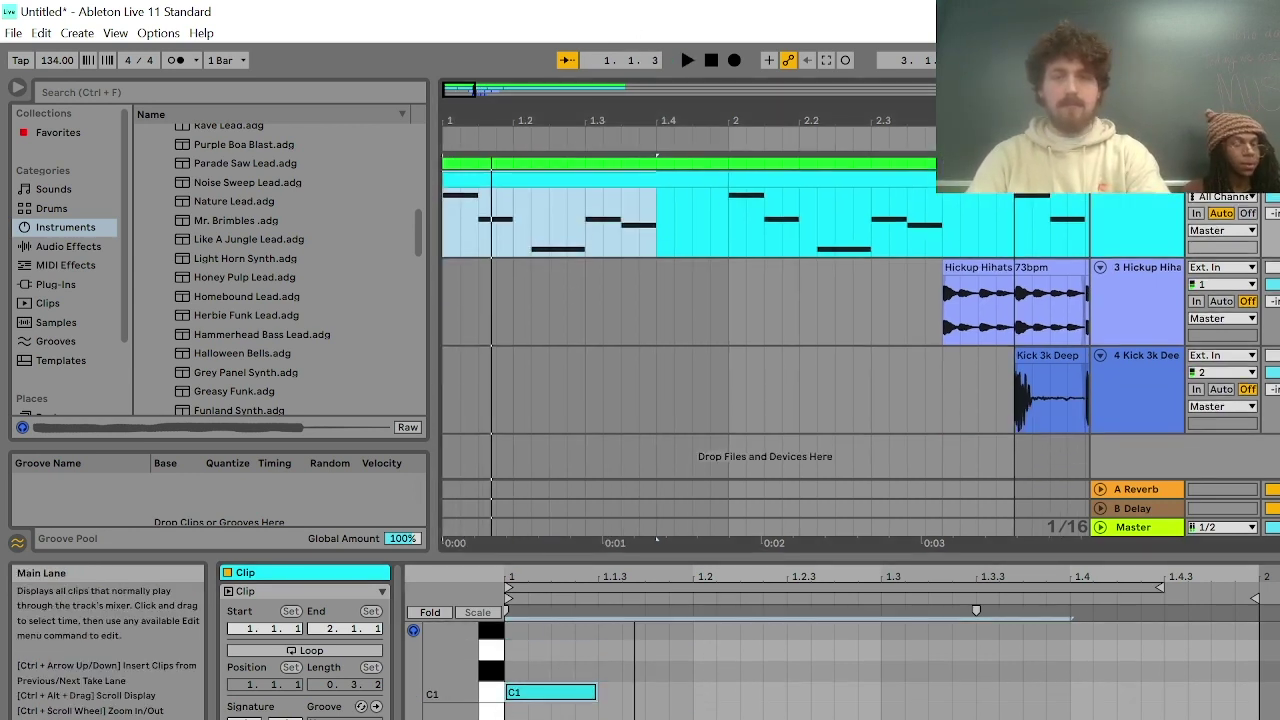
{"action": "left_click", "coordinate": [1123, 213]}
{"action": "key", "text": "ctrl+d"}
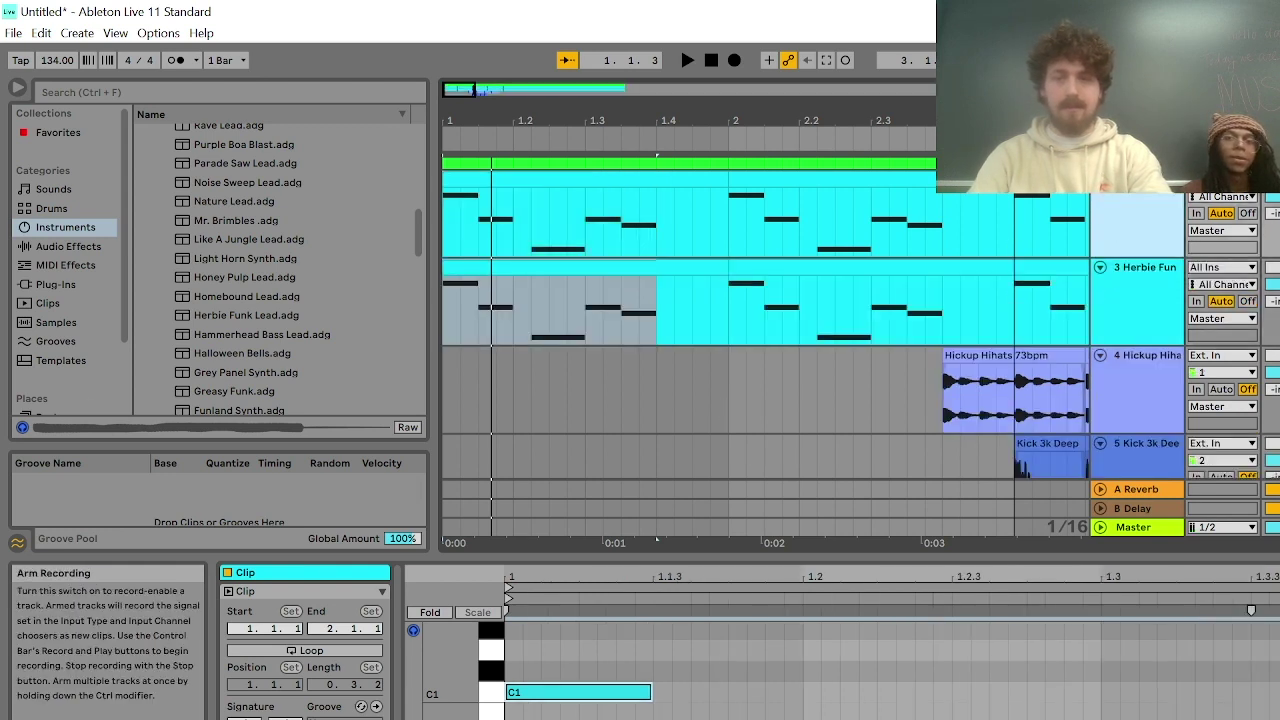
{"action": "double_click", "coordinate": [467, 308]}
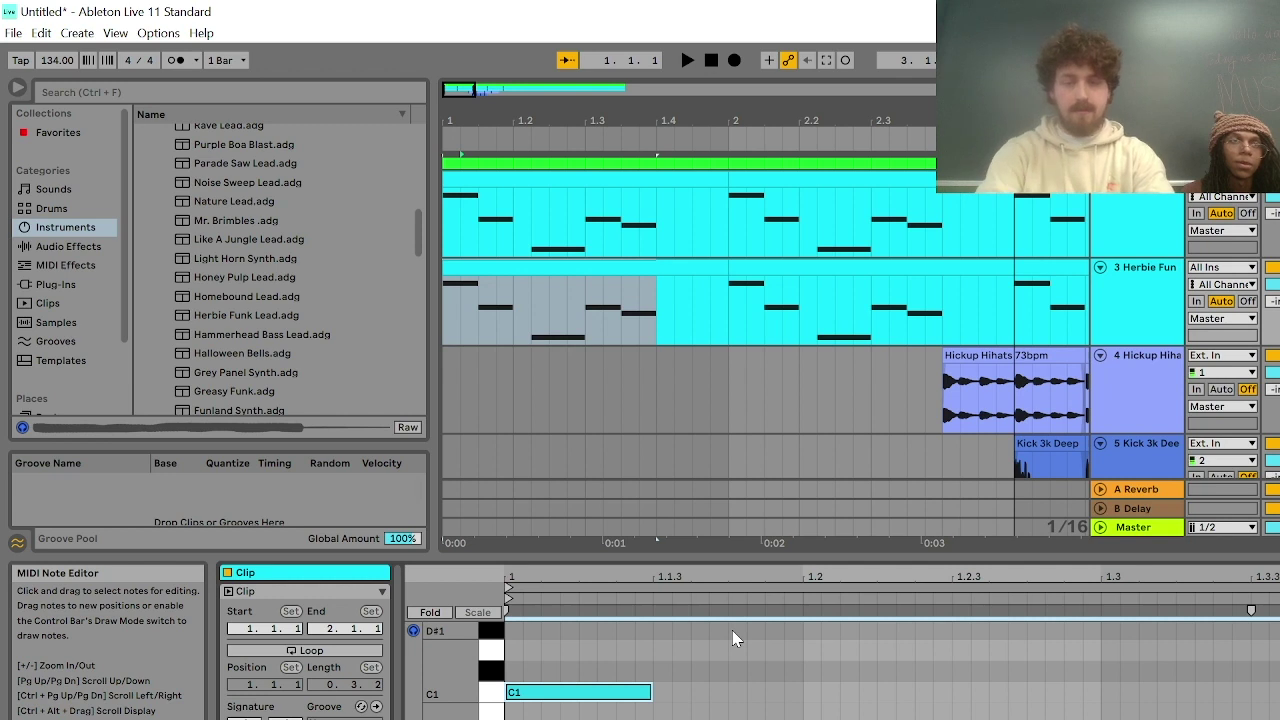
{"action": "key", "text": "Delete"}
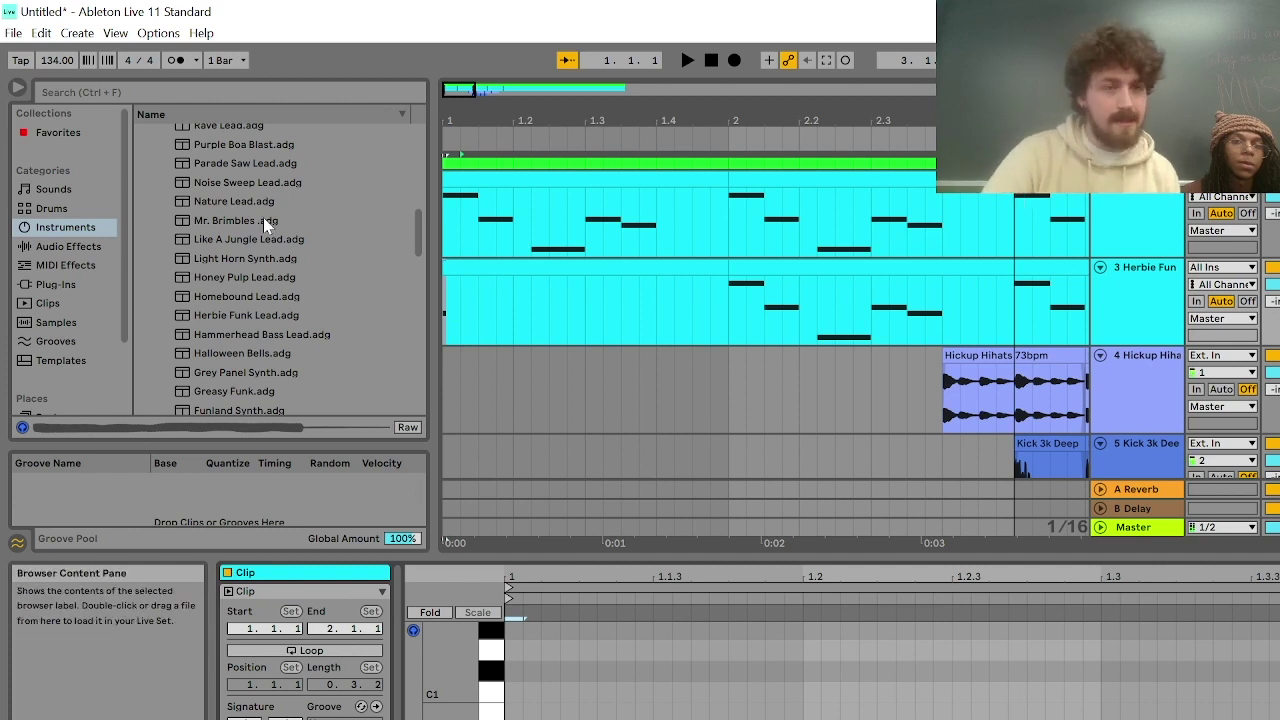
Audition lead presets including Light Horn Synth, Halloween Bells, Grey Panel Synth, Funk Synth 2, Funk Synth 1 and Funland Synth
{"action": "left_click", "coordinate": [270, 258]}
{"action": "left_click", "coordinate": [272, 354]}
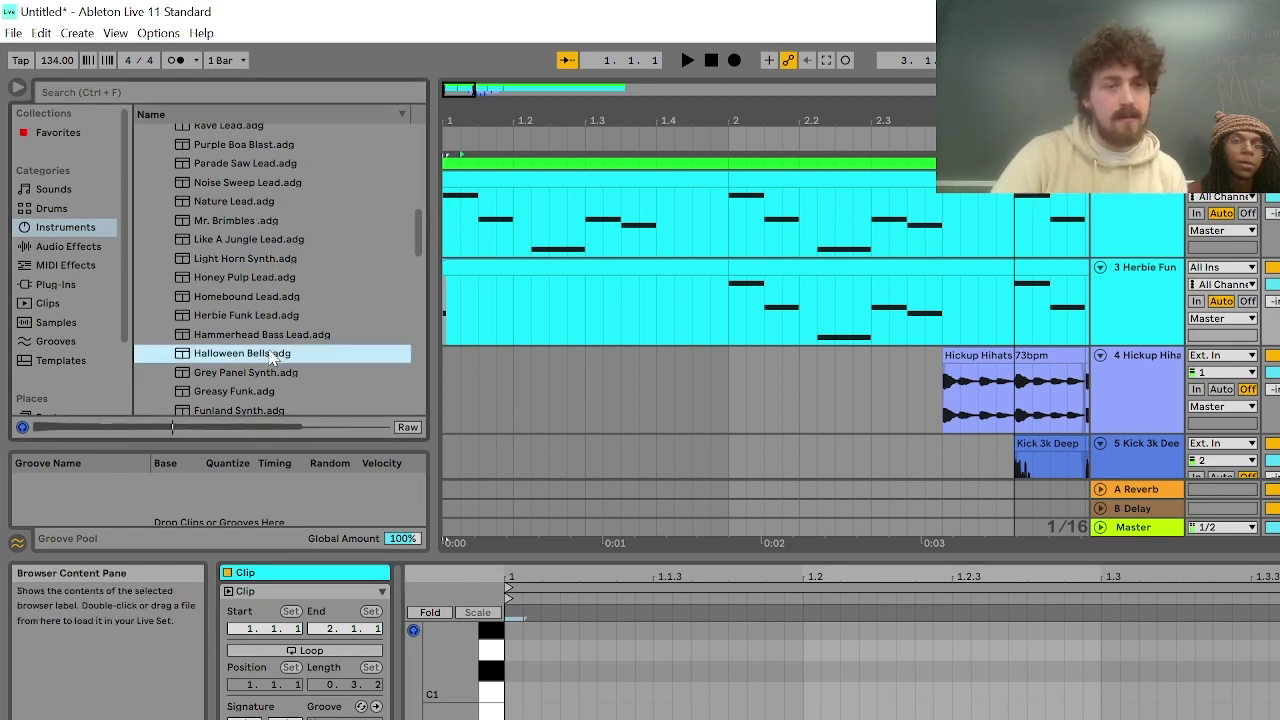
{"action": "left_click", "coordinate": [264, 372]}
{"action": "left_click", "coordinate": [262, 354]}
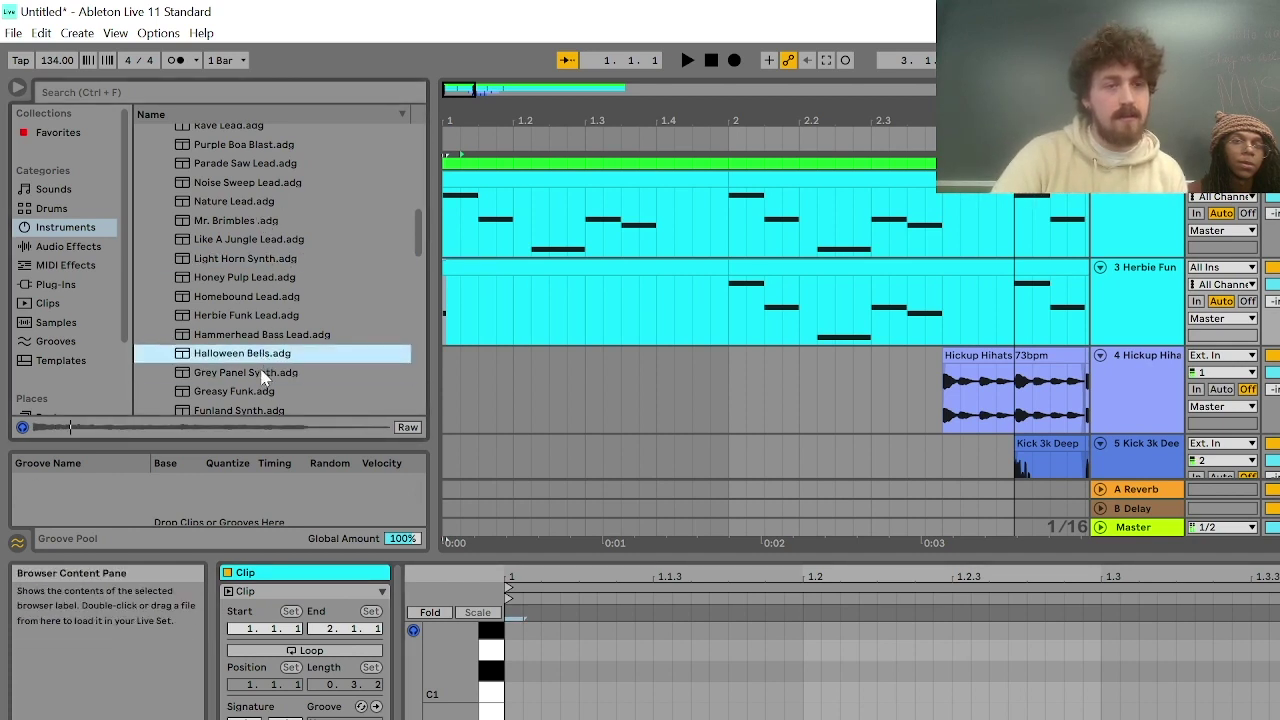
{"action": "left_click", "coordinate": [264, 372]}
{"action": "scroll", "coordinate": [265, 372], "scroll_direction": "down", "scroll_amount": 2}
{"action": "left_click", "coordinate": [265, 370]}
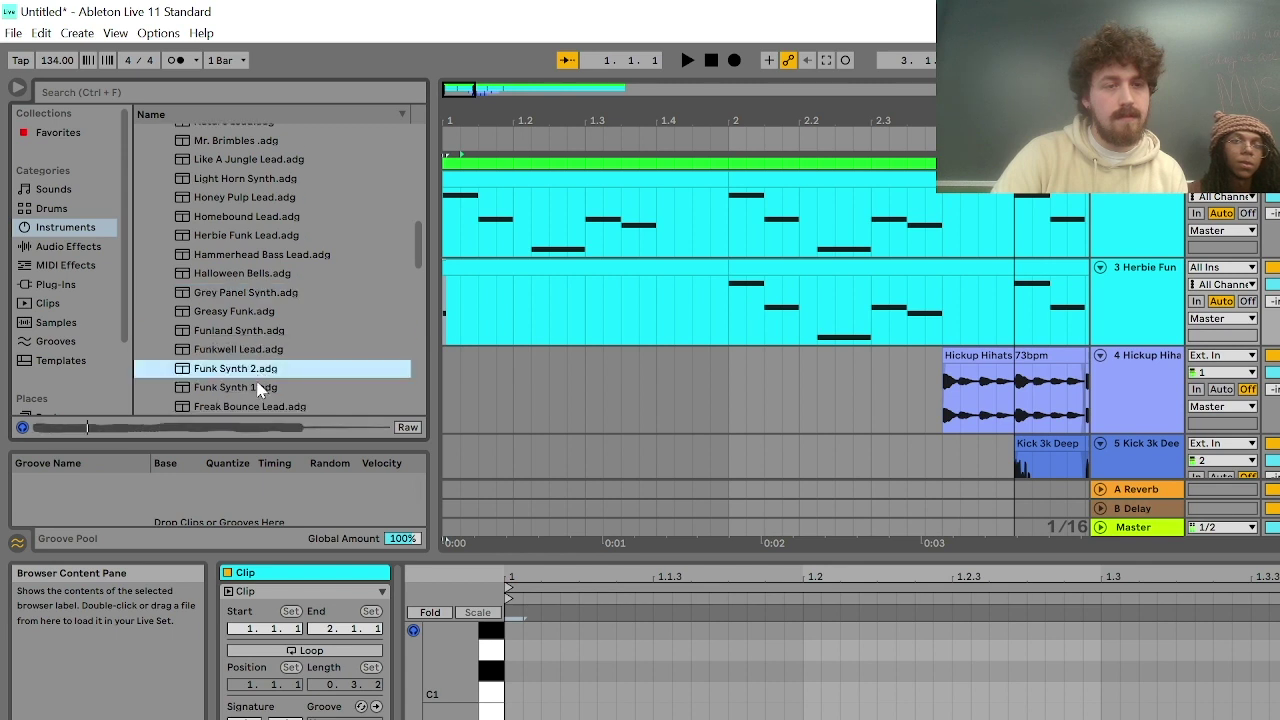
{"action": "left_click", "coordinate": [259, 388]}
{"action": "left_click", "coordinate": [265, 334]}
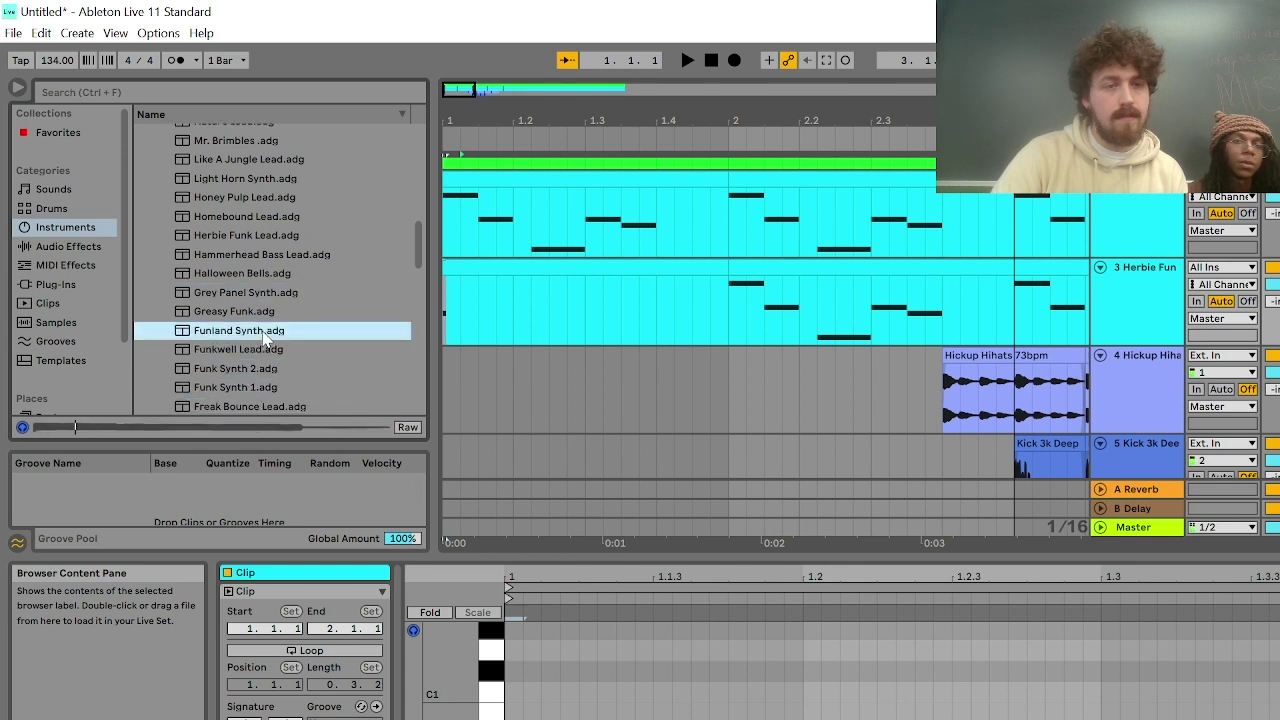
Audition the lead presets between Duck Power and Funk Synth 1, including Duned Out Lead, Filtered Sync Lead, Floppy Disc Lead and Formaggio Lead
{"action": "scroll", "coordinate": [268, 350], "scroll_direction": "down", "scroll_amount": 4}
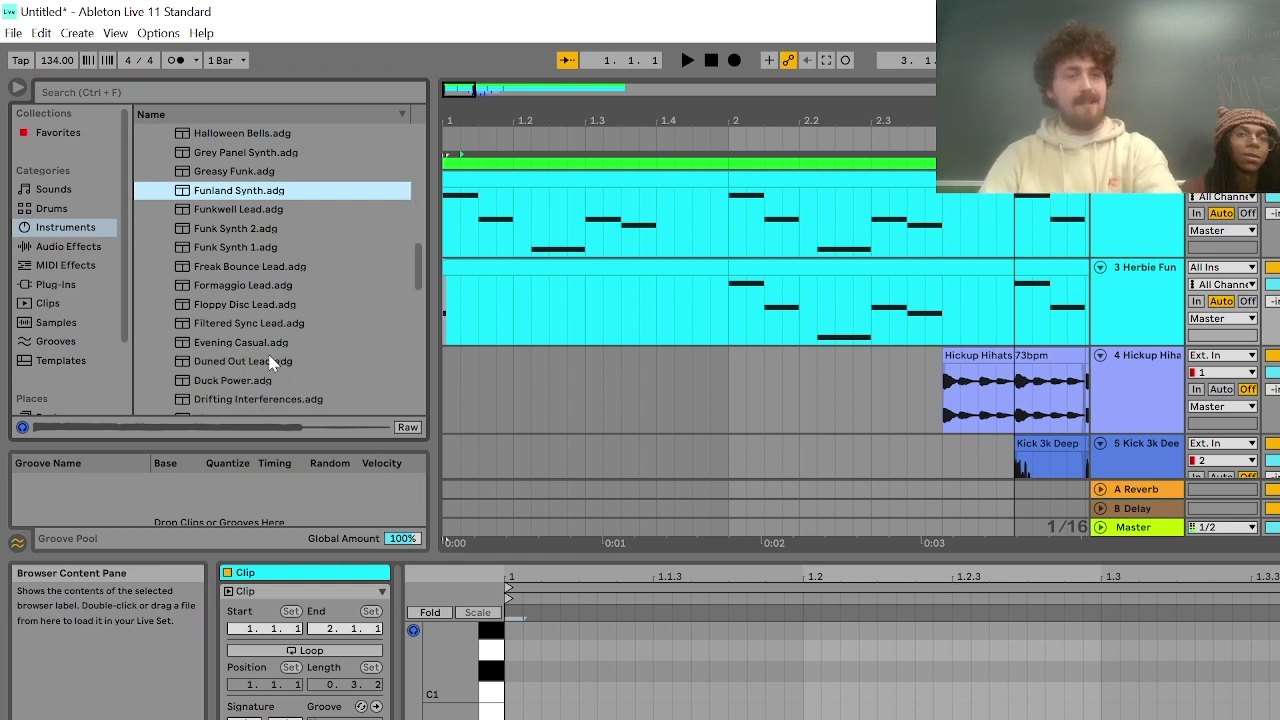
{"action": "scroll", "coordinate": [253, 372], "scroll_direction": "down", "scroll_amount": 1}
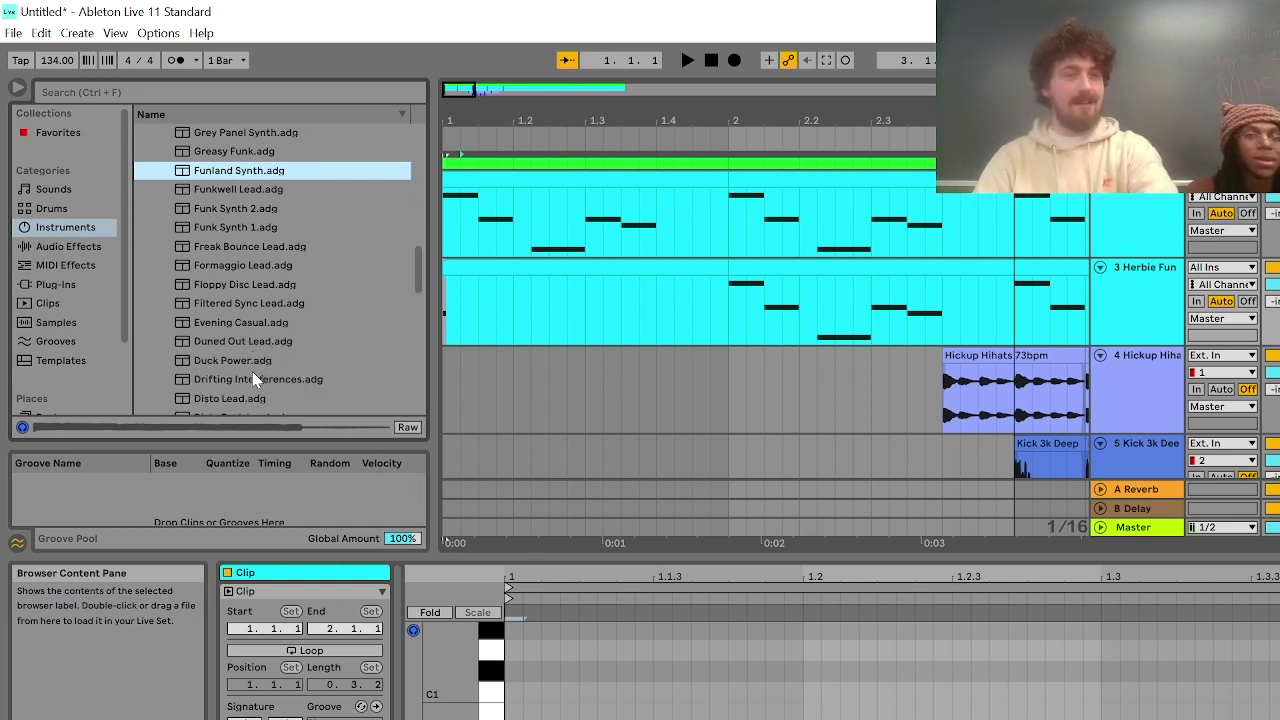
{"action": "left_click", "coordinate": [255, 365]}
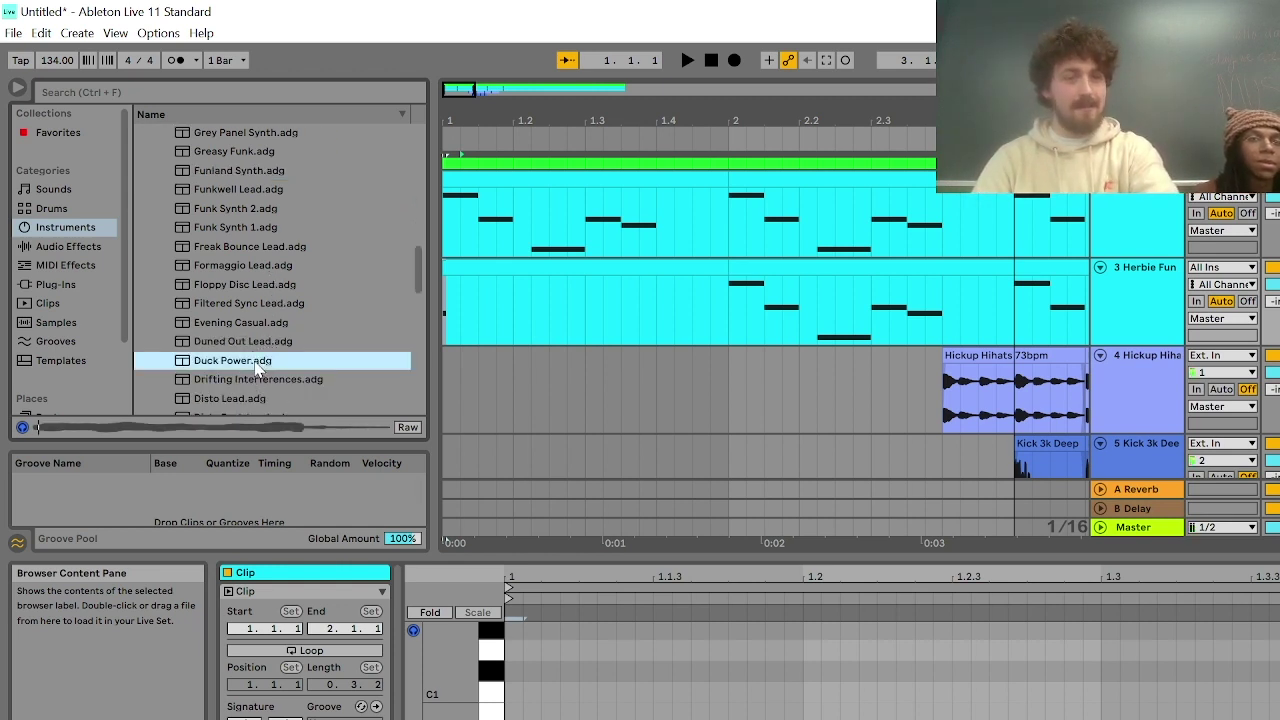
{"action": "left_click", "coordinate": [278, 344]}
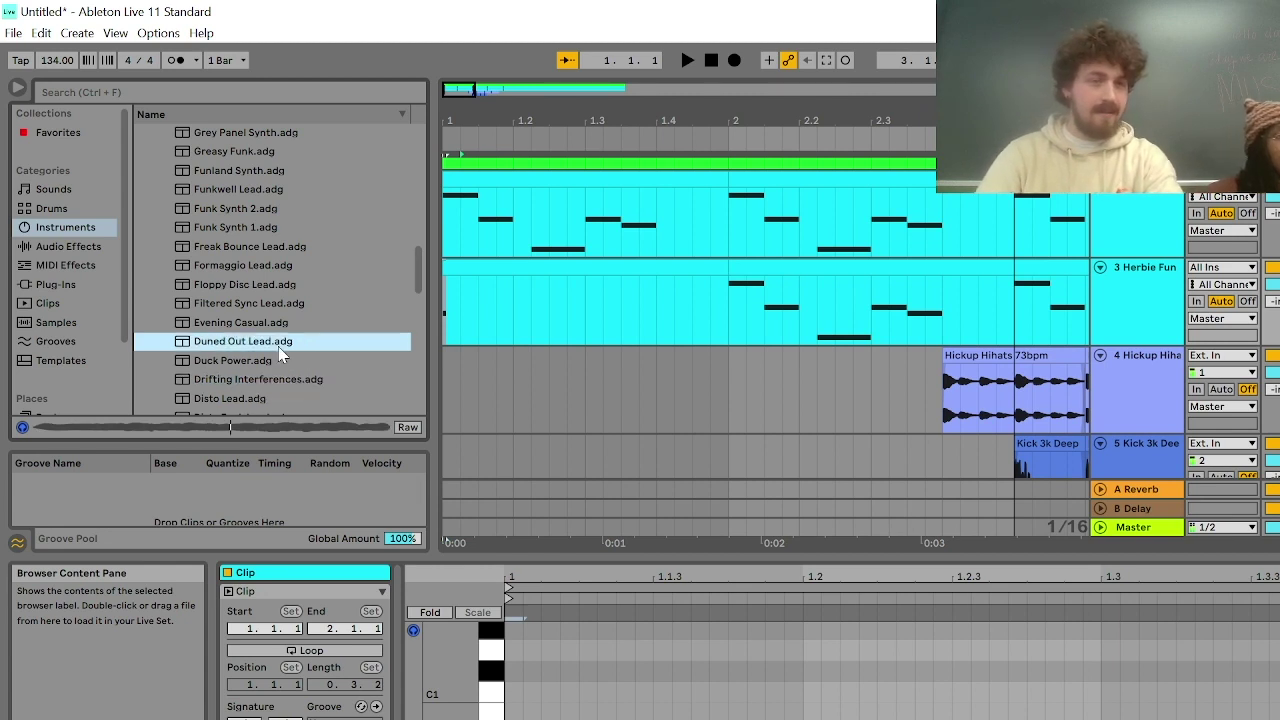
{"action": "left_click", "coordinate": [277, 305]}
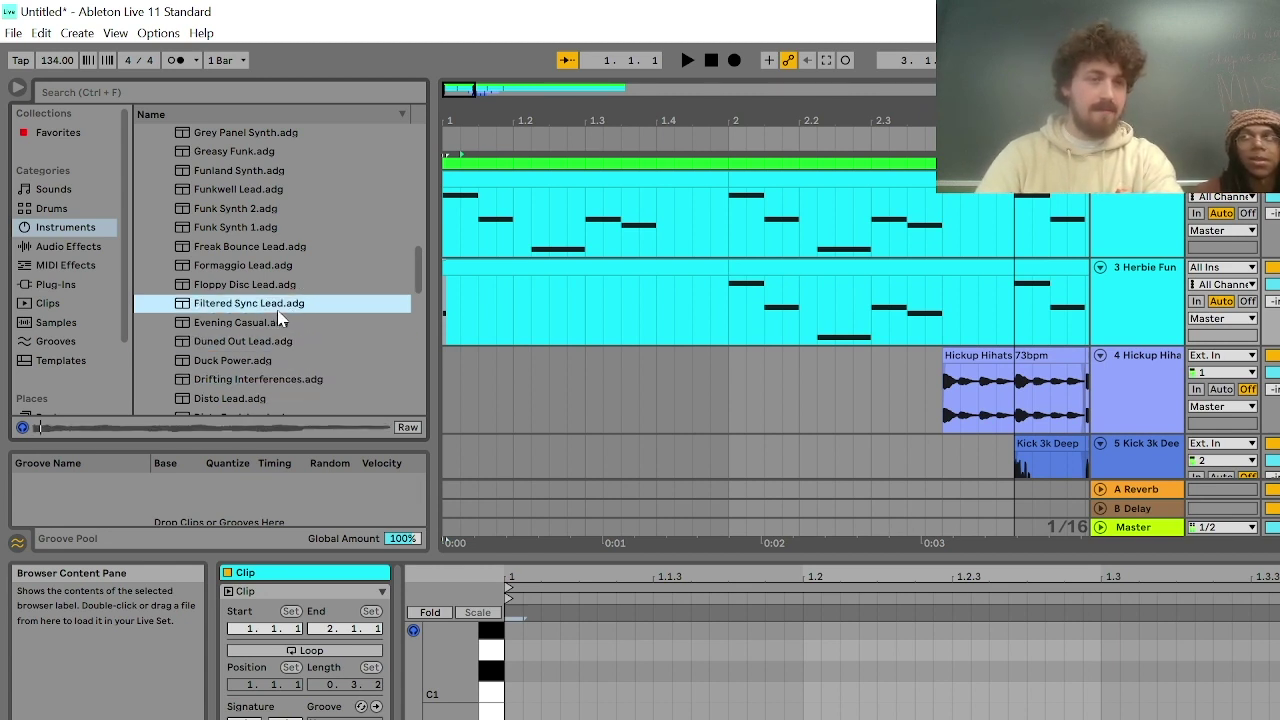
{"action": "left_click", "coordinate": [280, 322]}
{"action": "left_click", "coordinate": [273, 286]}
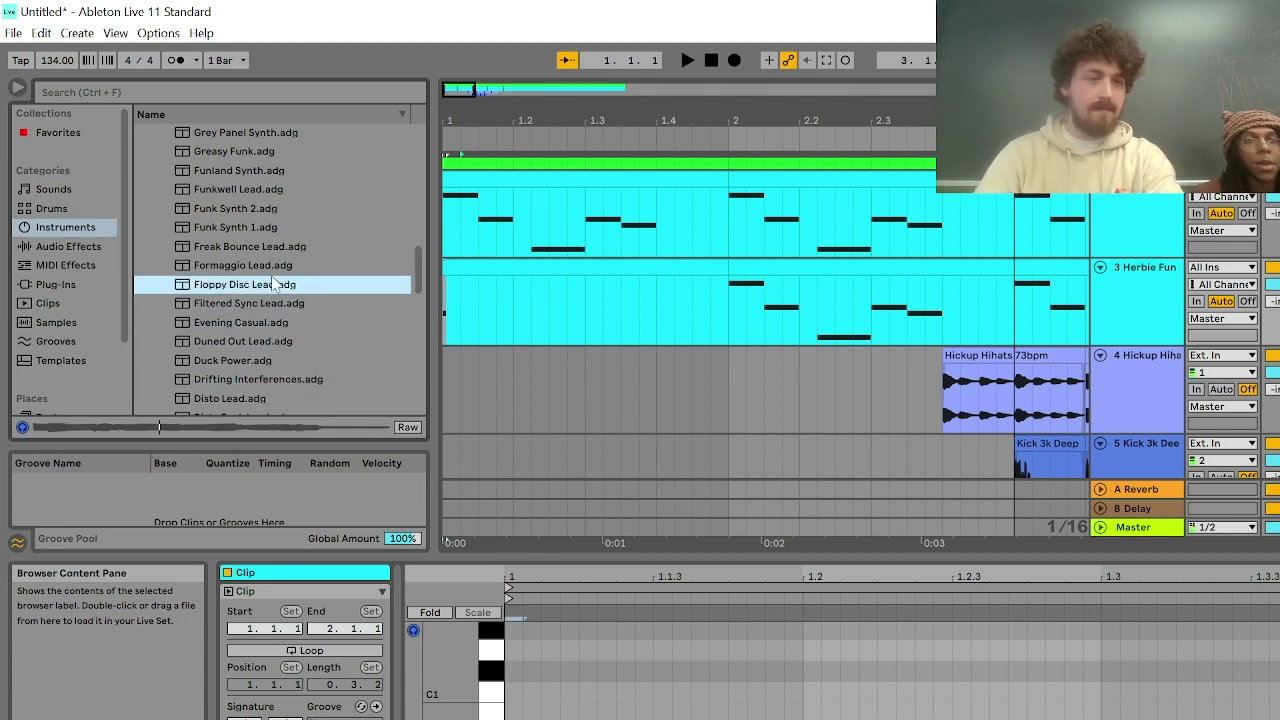
{"action": "left_click", "coordinate": [271, 230]}
{"action": "left_click", "coordinate": [265, 252]}
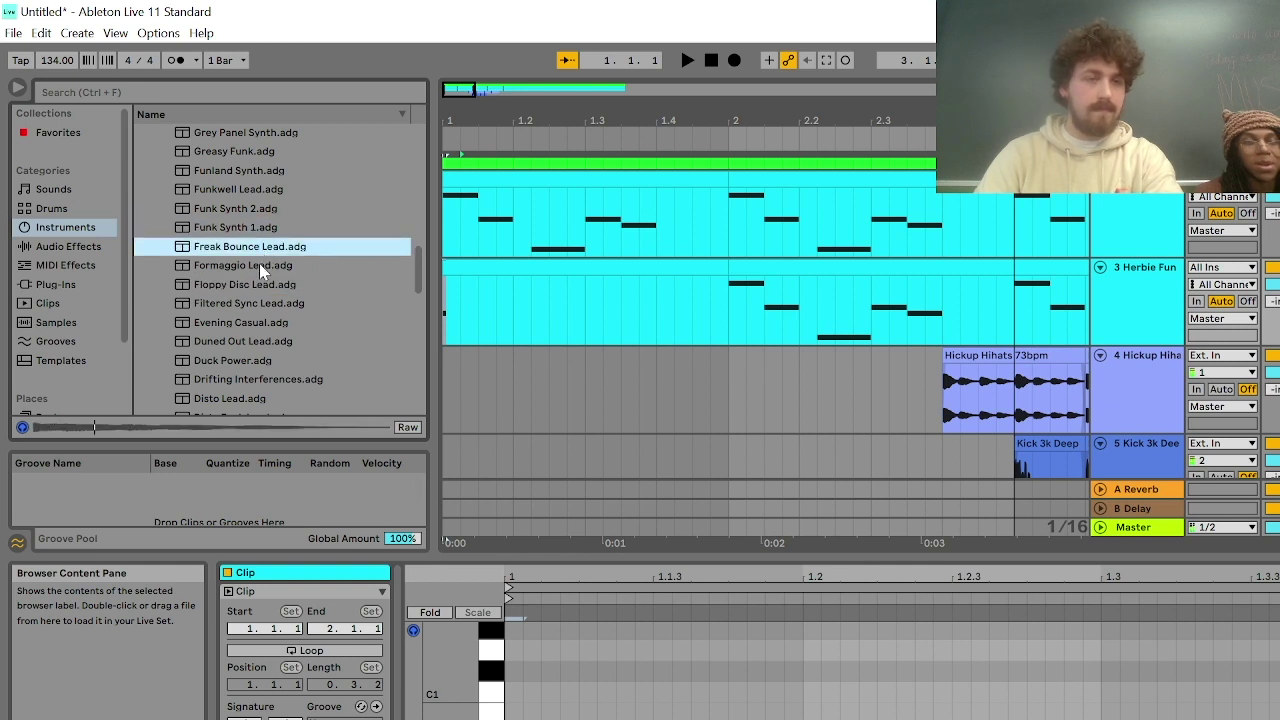
{"action": "left_click", "coordinate": [258, 270]}
Audition the lead presets Bristle Lead, Bottle Blower, Basic Sine Drive Lead and Basic Retro Lead
{"action": "scroll", "coordinate": [257, 350], "scroll_direction": "down", "scroll_amount": 3}
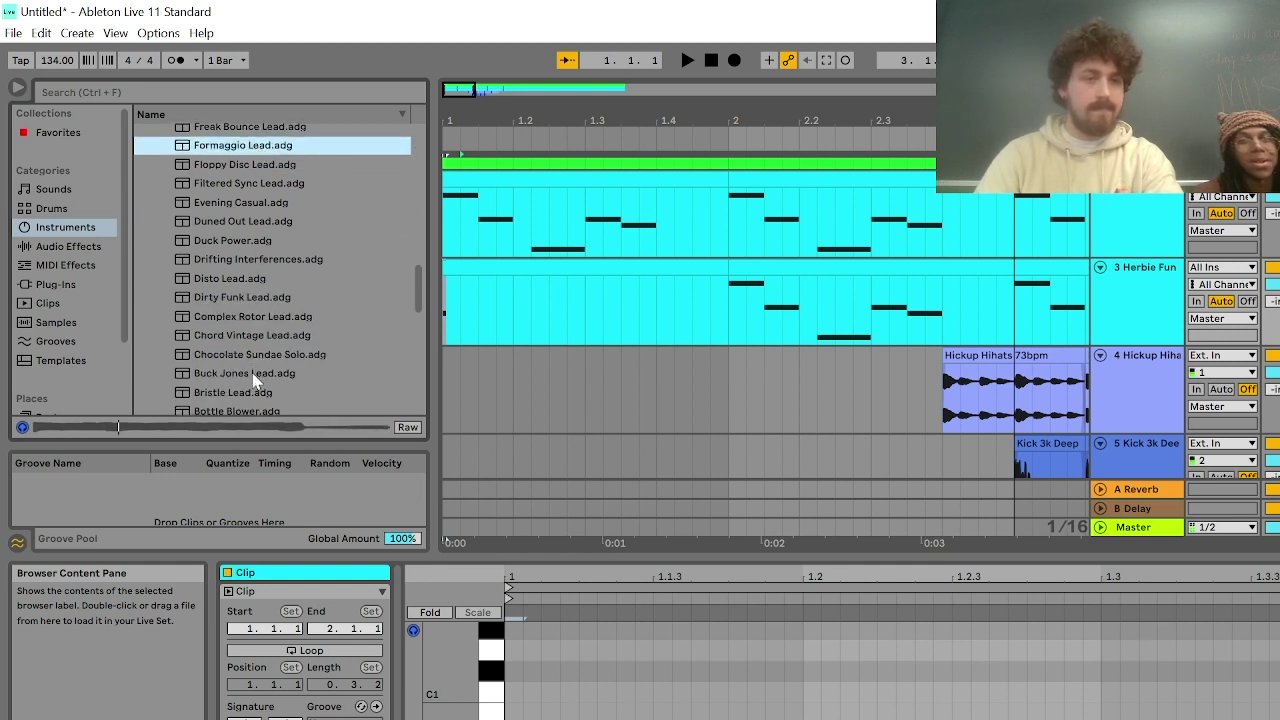
{"action": "left_click", "coordinate": [255, 375]}
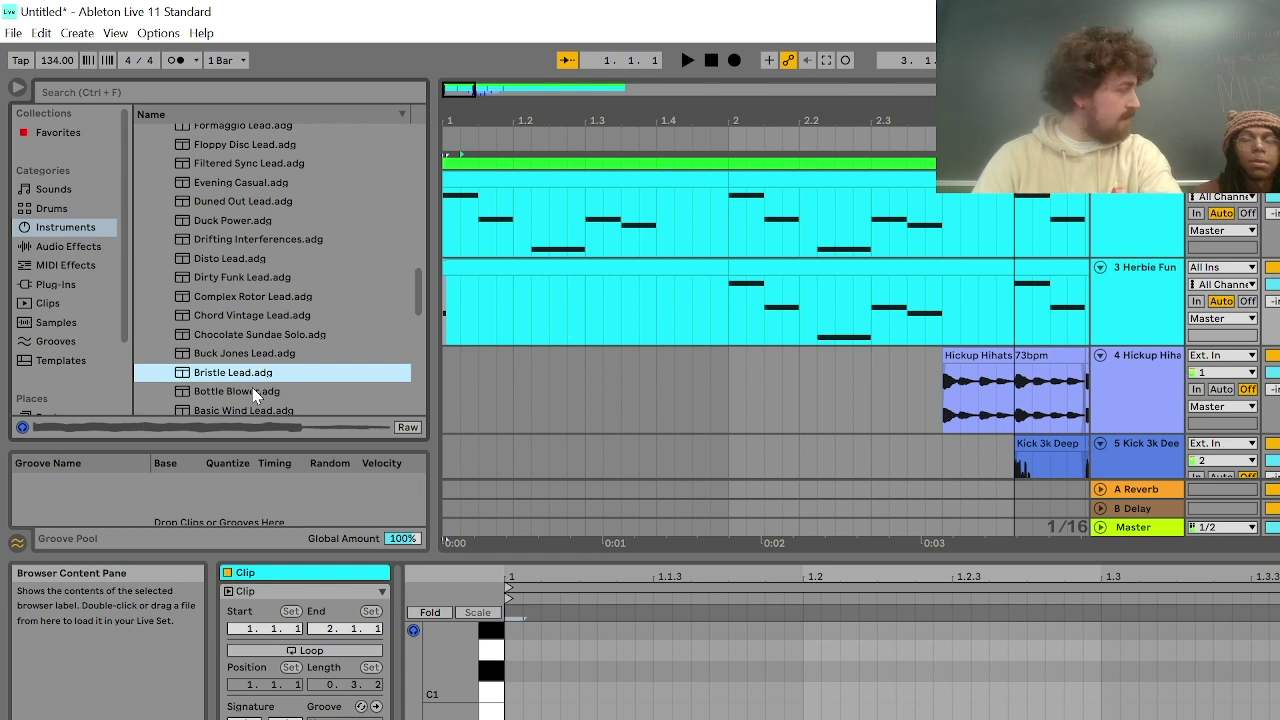
{"action": "left_click", "coordinate": [252, 389]}
{"action": "scroll", "coordinate": [283, 373], "scroll_direction": "down", "scroll_amount": 1}
{"action": "left_click", "coordinate": [283, 370]}
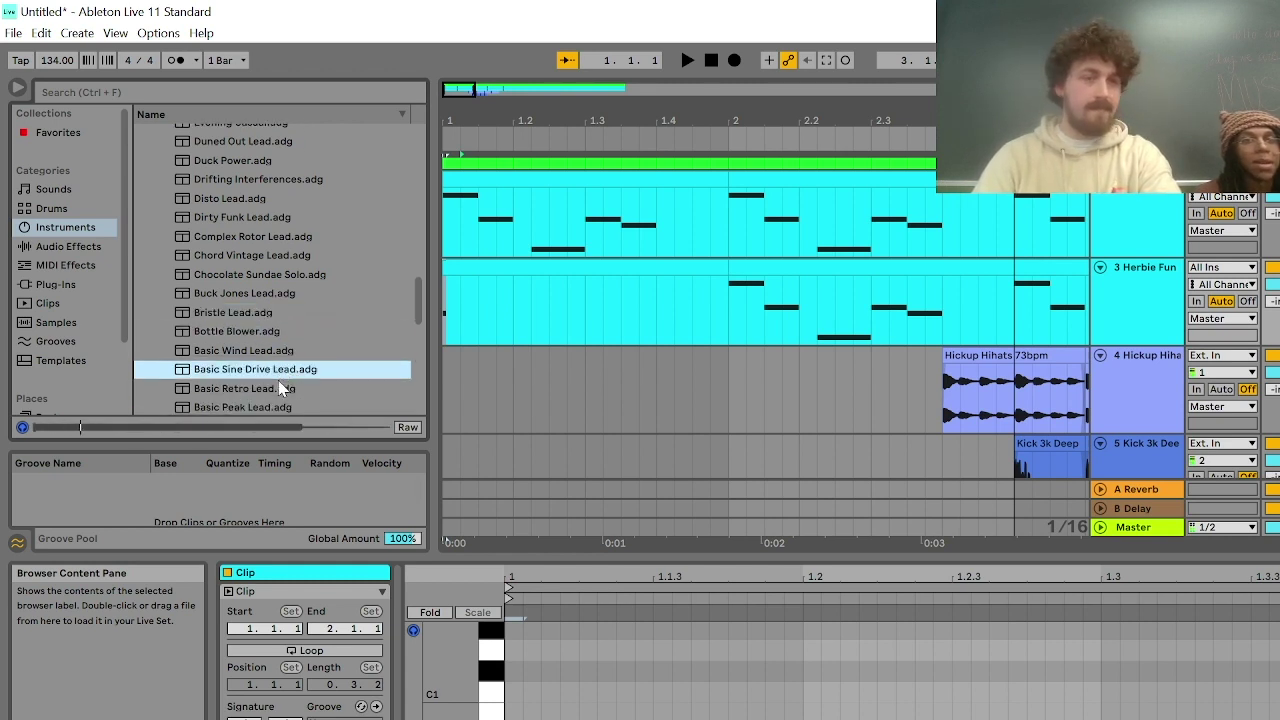
{"action": "left_click", "coordinate": [278, 389]}
Audition the remaining lead presets from Badass Lead and Atomik Sync to A Trying Sine, A Model D Ford and A Kinder Bud Lead
{"action": "scroll", "coordinate": [275, 393], "scroll_direction": "down", "scroll_amount": 2}
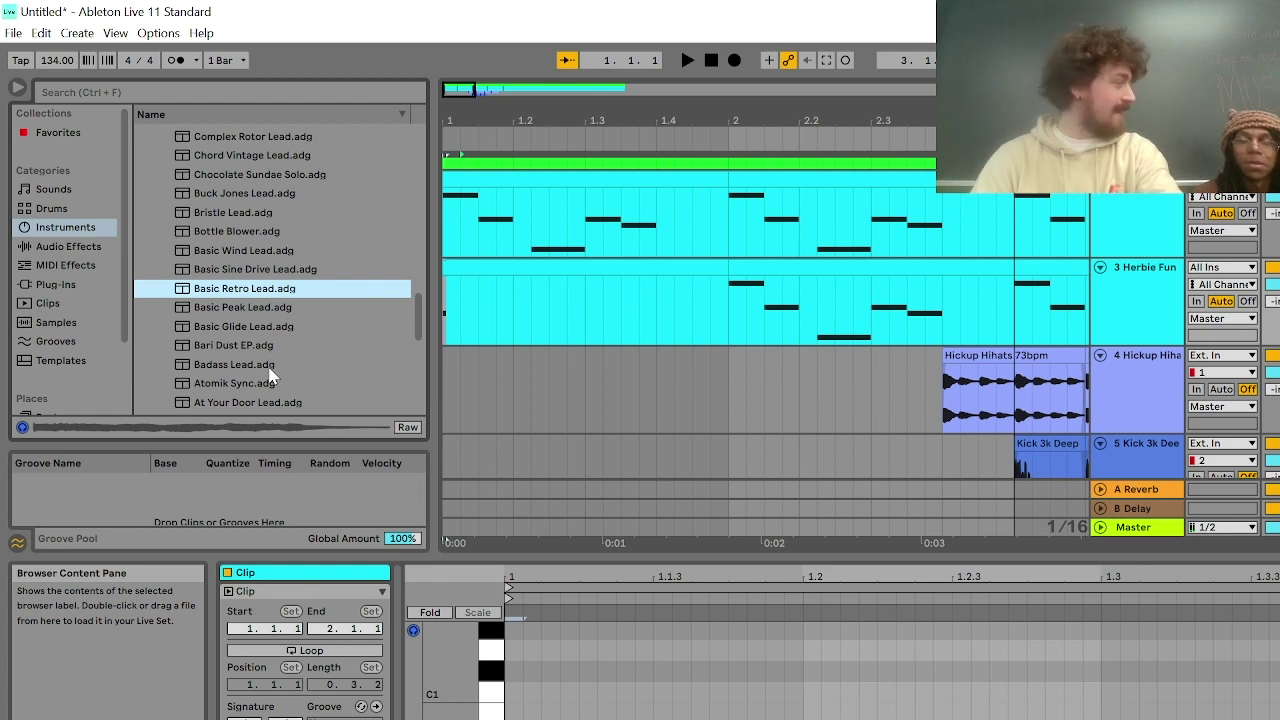
{"action": "left_click", "coordinate": [272, 367]}
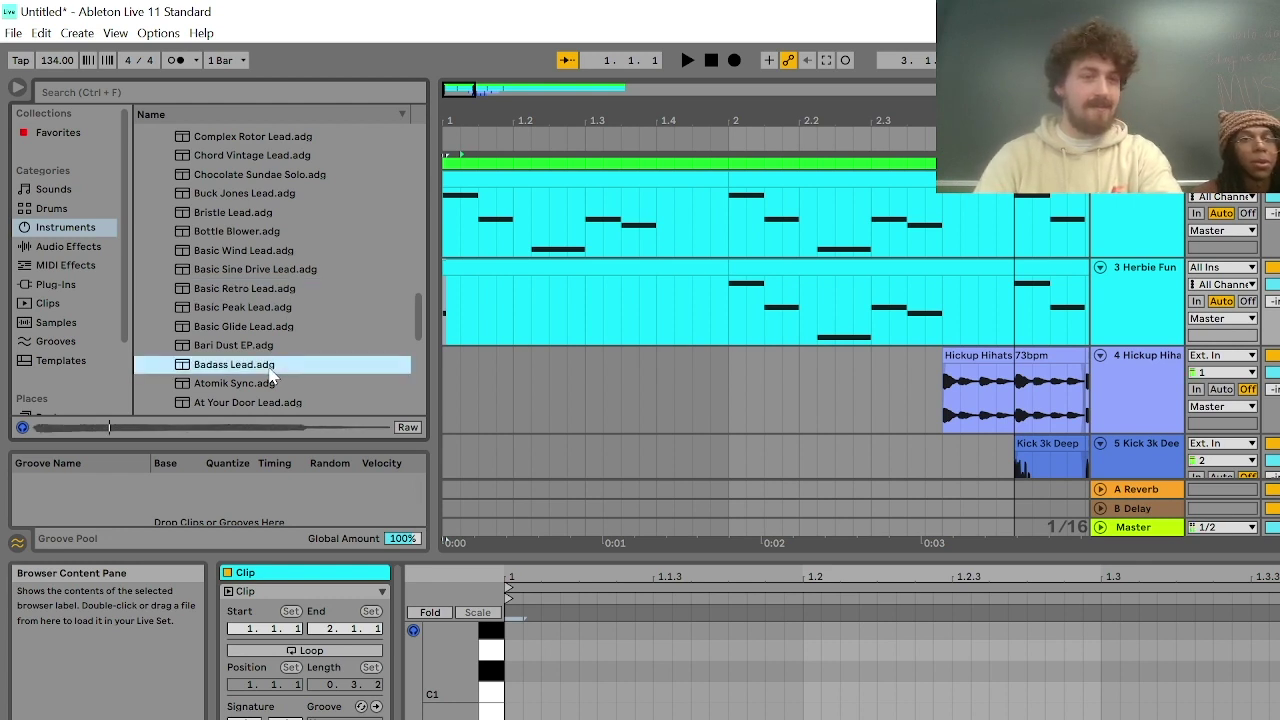
{"action": "left_click", "coordinate": [270, 385]}
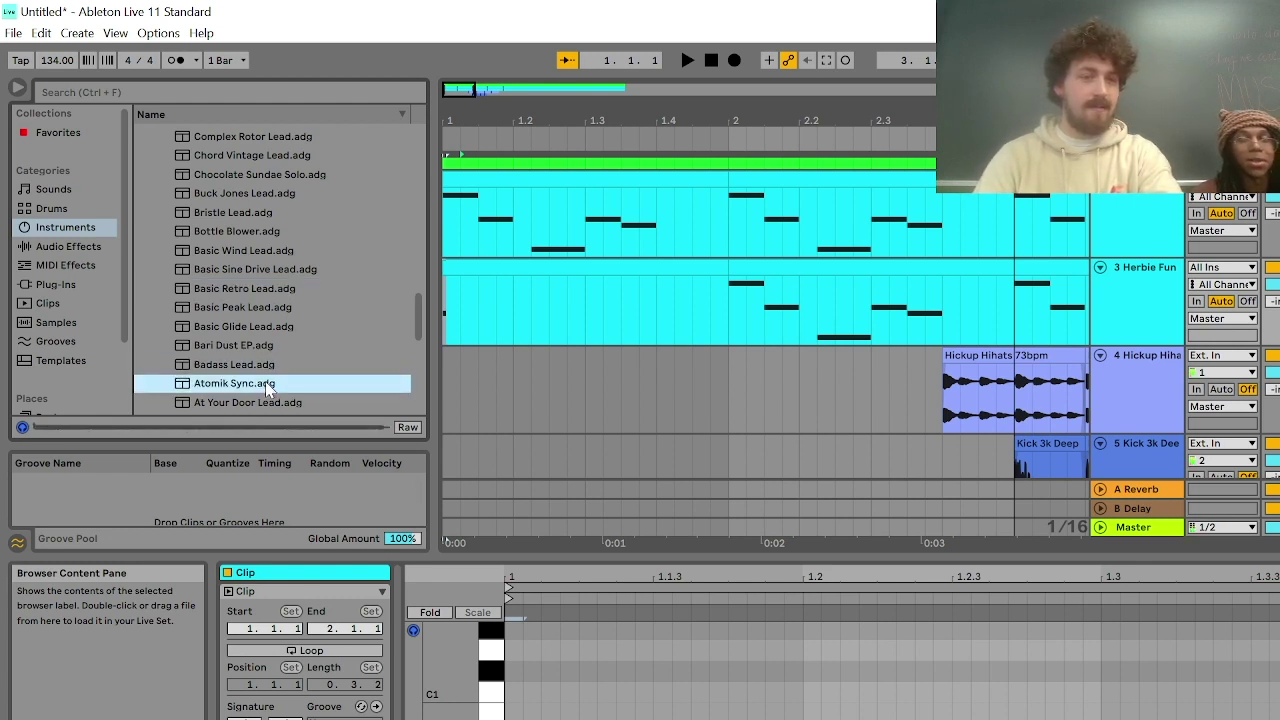
{"action": "left_click", "coordinate": [264, 401]}
{"action": "scroll", "coordinate": [262, 404], "scroll_direction": "down", "scroll_amount": 2}
{"action": "left_click", "coordinate": [256, 346]}
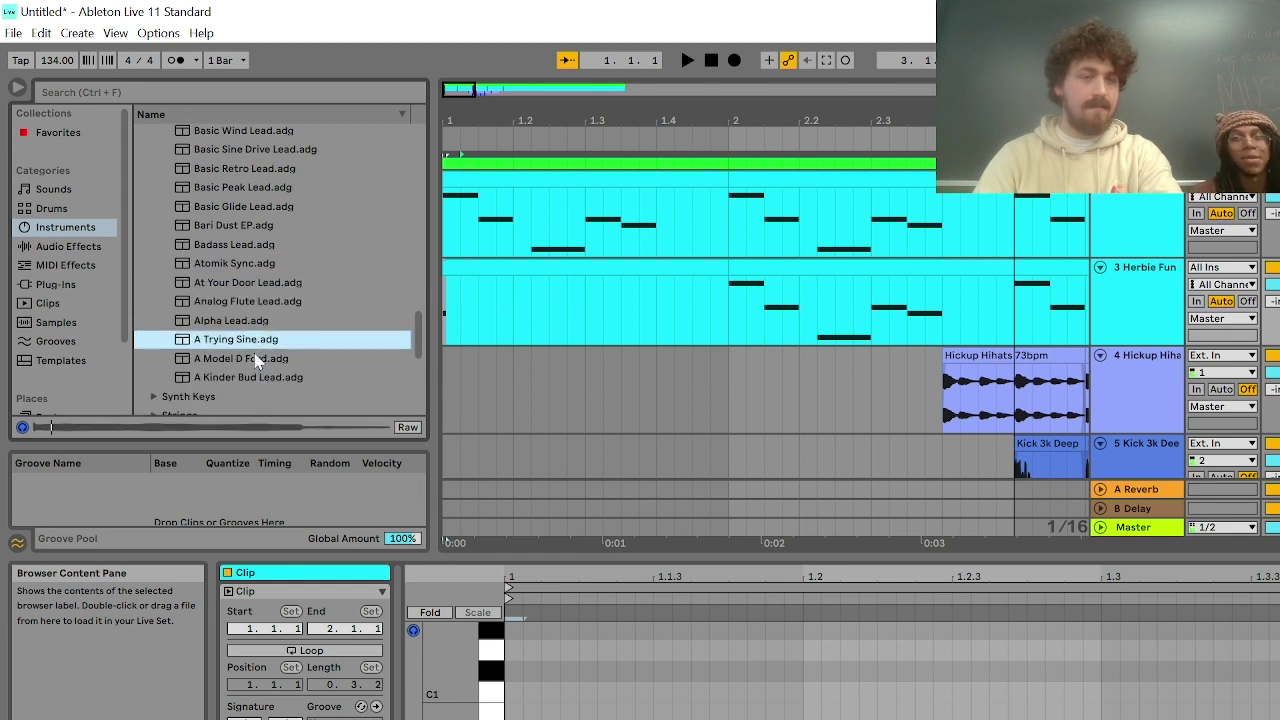
{"action": "left_click", "coordinate": [258, 362]}
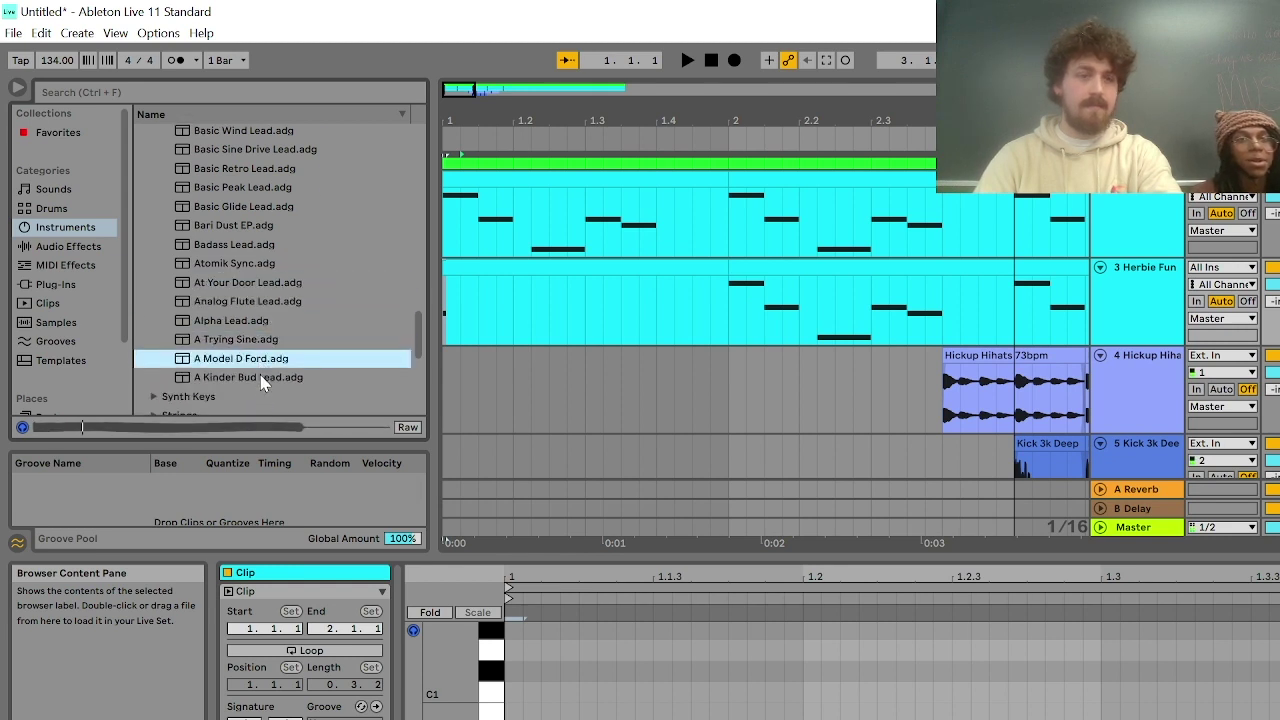
{"action": "left_click", "coordinate": [262, 380]}
{"action": "scroll", "coordinate": [248, 382], "scroll_direction": "down", "scroll_amount": 2}
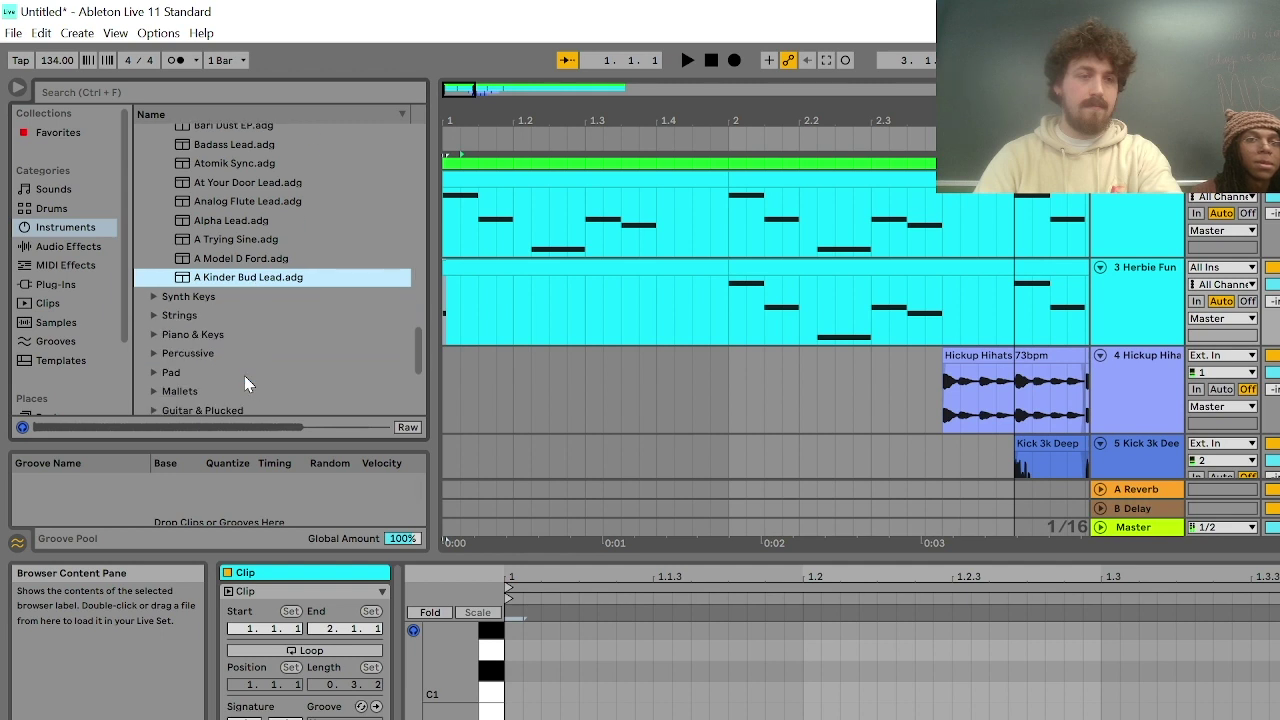
Lengthen the single note in track 3's first clip to fill the whole first bar, ending at 2.1.1
{"action": "left_click_drag", "start_coordinate": [522, 618], "coordinate": [1279, 618]}
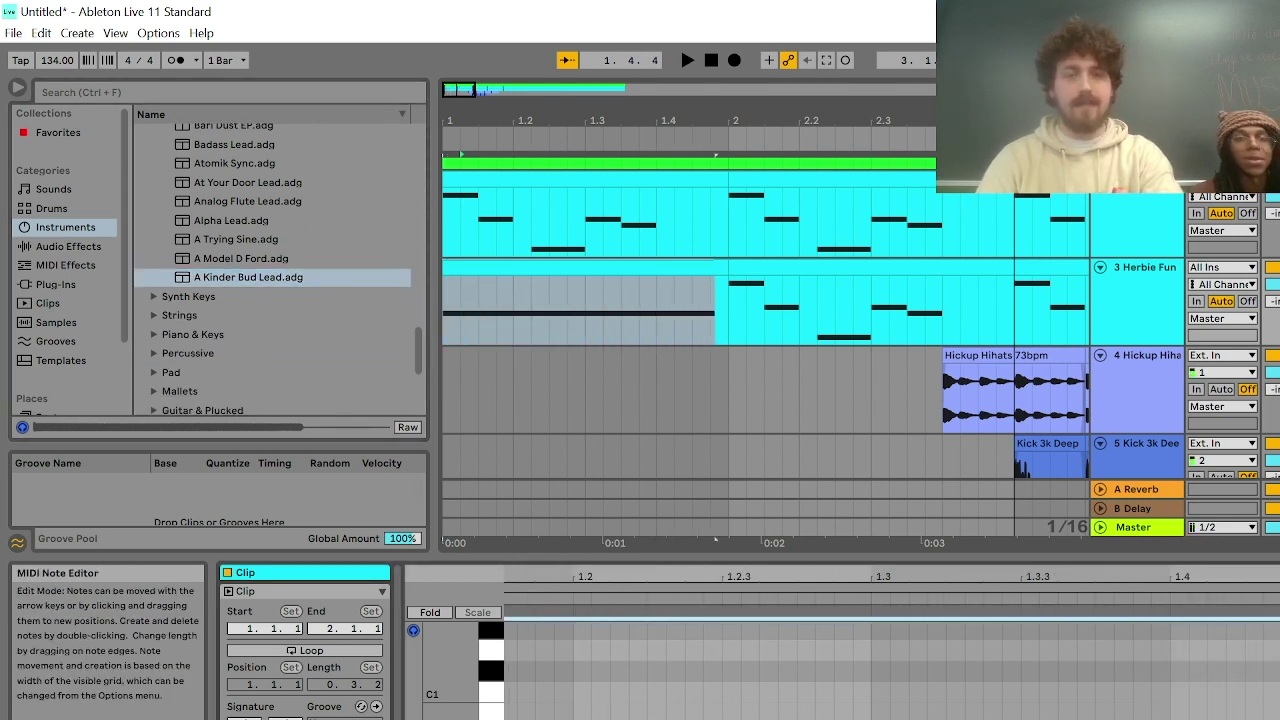
{"action": "left_click_drag", "start_coordinate": [656, 313], "coordinate": [718, 313]}
{"action": "left_click_drag", "start_coordinate": [1262, 618], "coordinate": [1279, 618]}
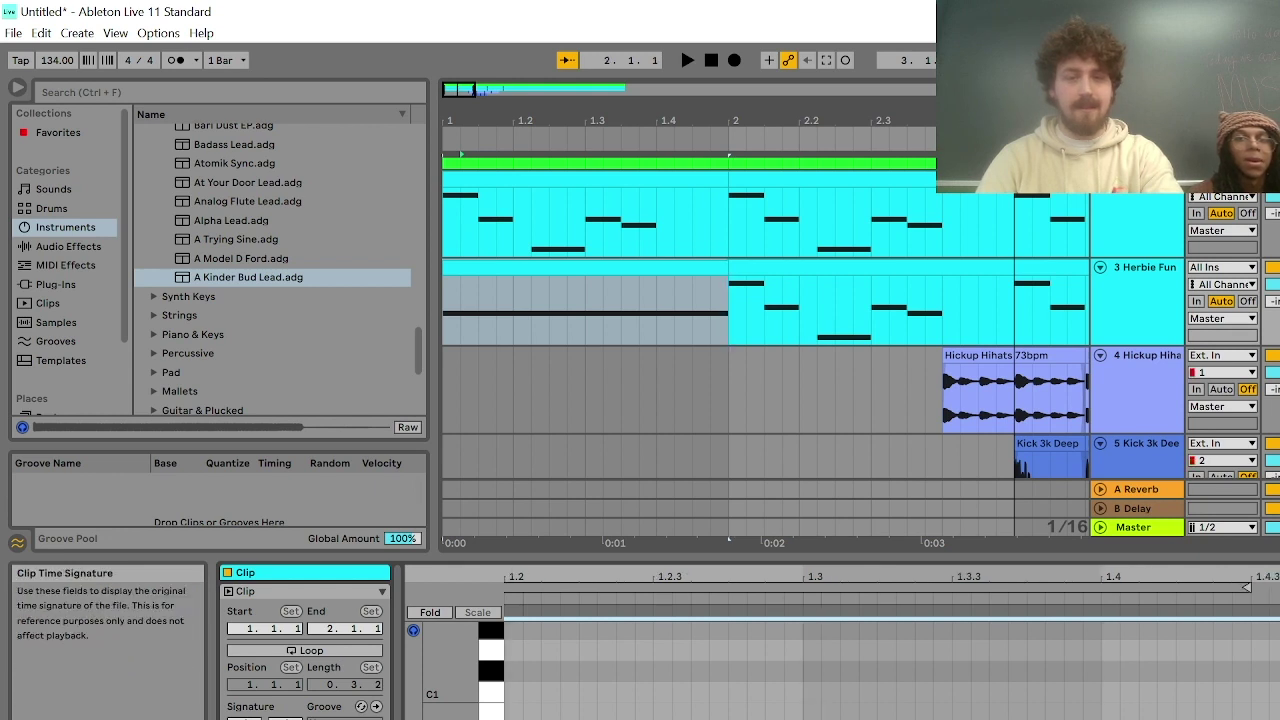
{"action": "key", "text": "minus"}
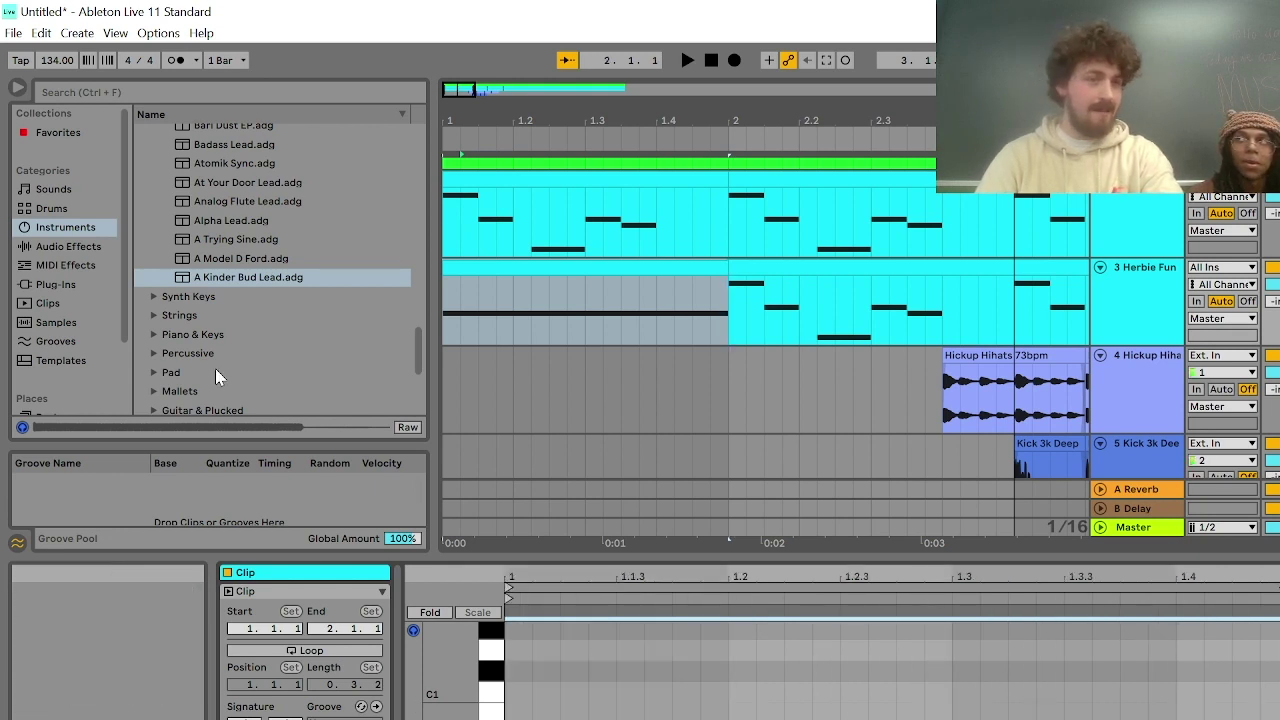
Shorten the first clip's full-bar note on track 3 to a thirty-second, add a B0 note directly after it and play the clip
{"action": "key", "text": "space"}
{"action": "key", "text": "space"}
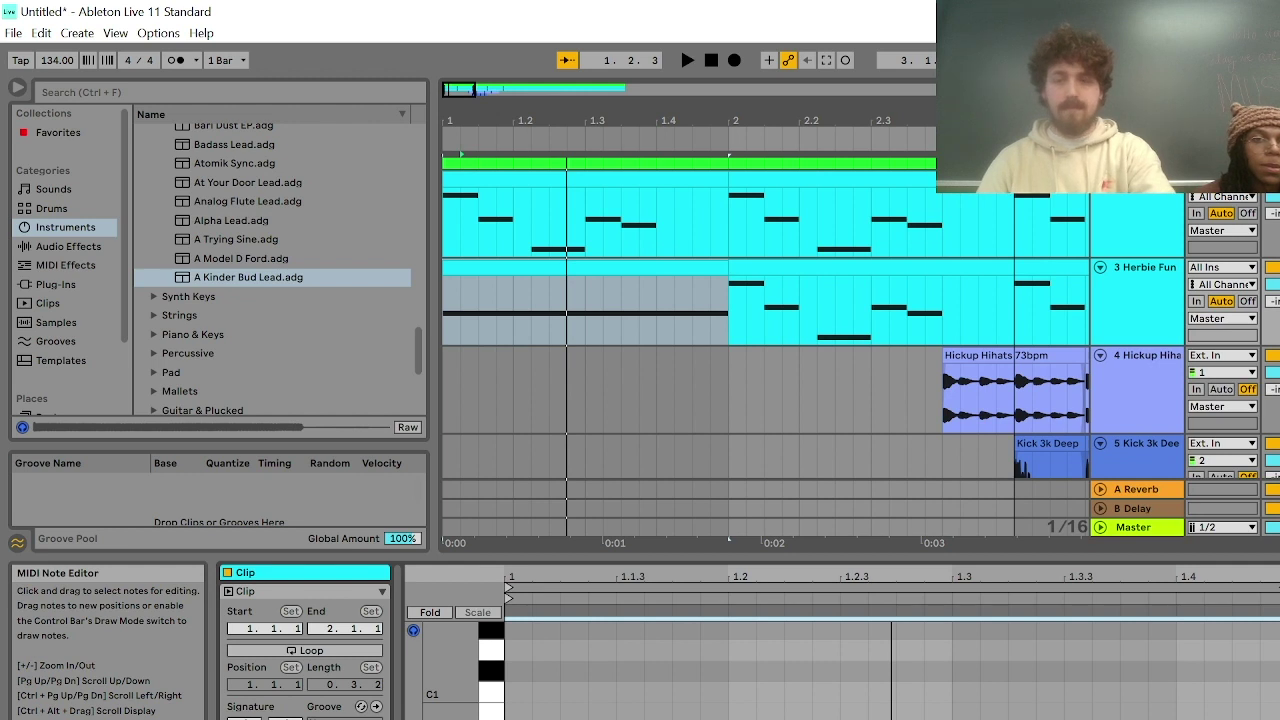
{"action": "key", "text": "Home"}
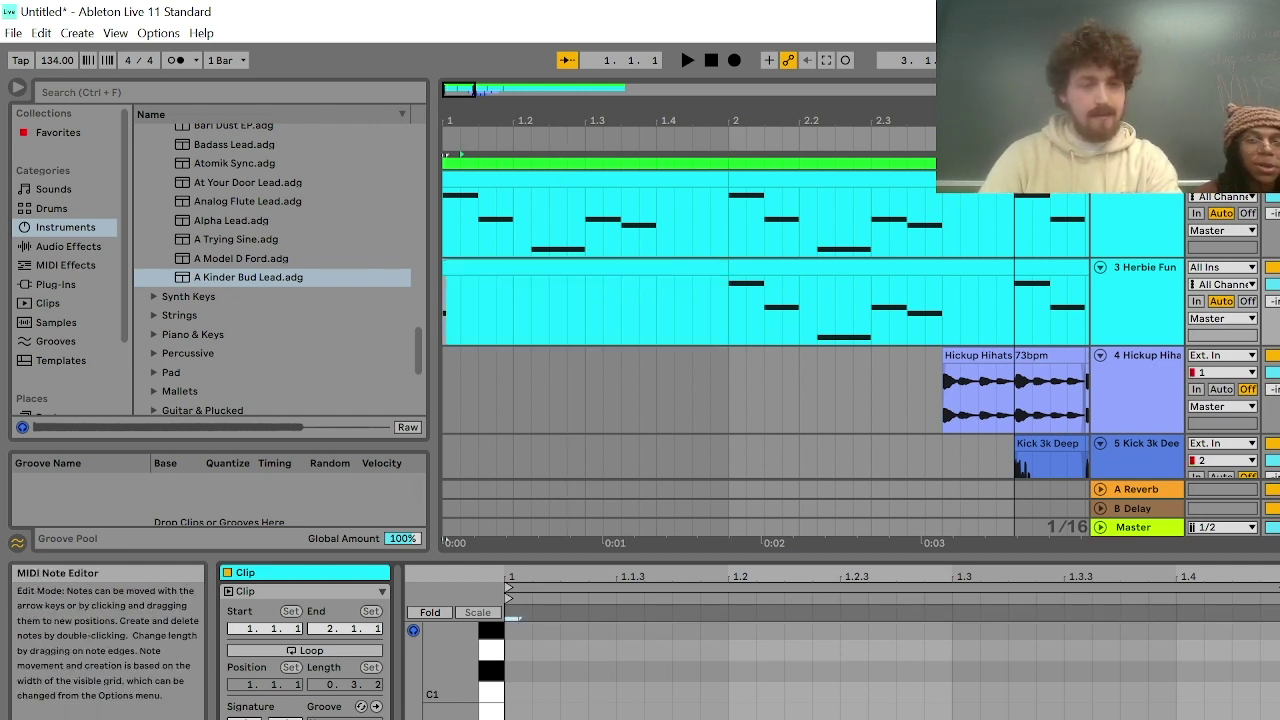
{"action": "mouse_move", "coordinate": [532, 719]}
{"action": "left_mouse_down"}
{"action": "mouse_move", "coordinate": [550, 719]}
{"action": "mouse_move", "coordinate": [532, 719]}
{"action": "left_mouse_up"}
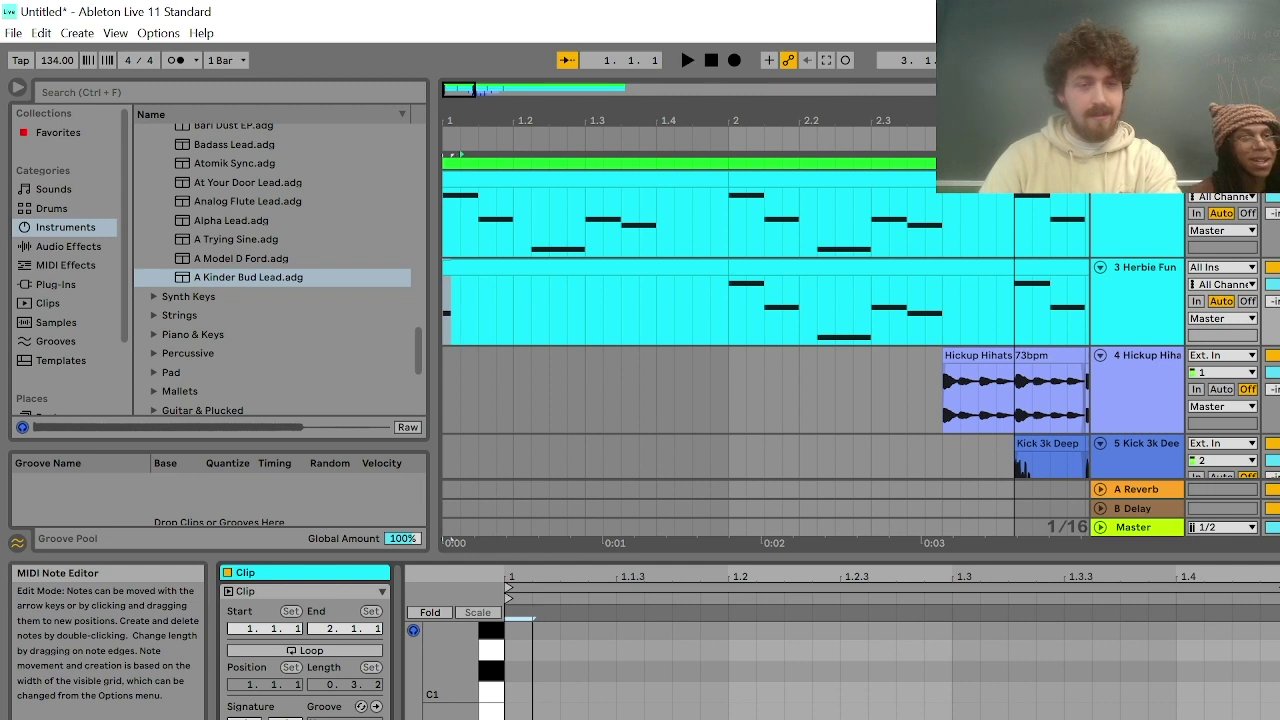
{"action": "double_click", "coordinate": [548, 715]}
{"action": "key", "text": "space"}
{"action": "key", "text": "space"}
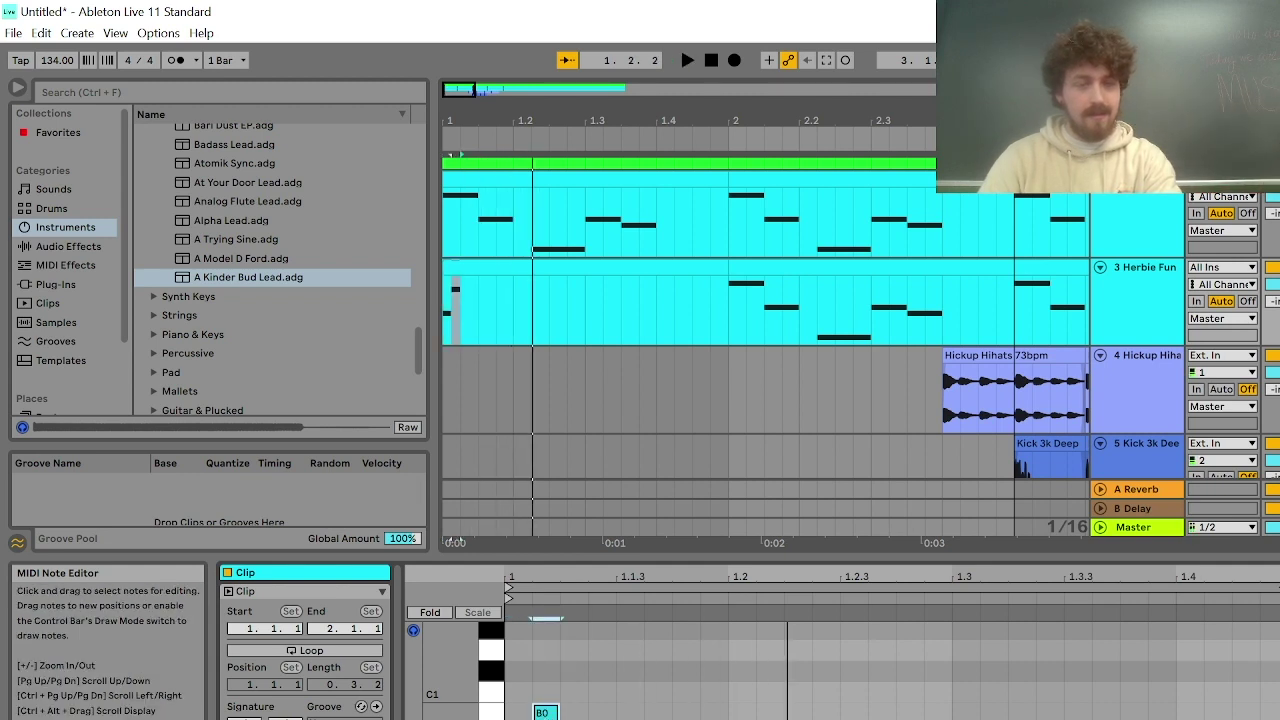
{"action": "left_click", "coordinate": [445, 313]}
{"action": "key", "text": "space"}
{"action": "key", "text": "space"}
{"action": "key", "text": "space"}
{"action": "key", "text": "space"}
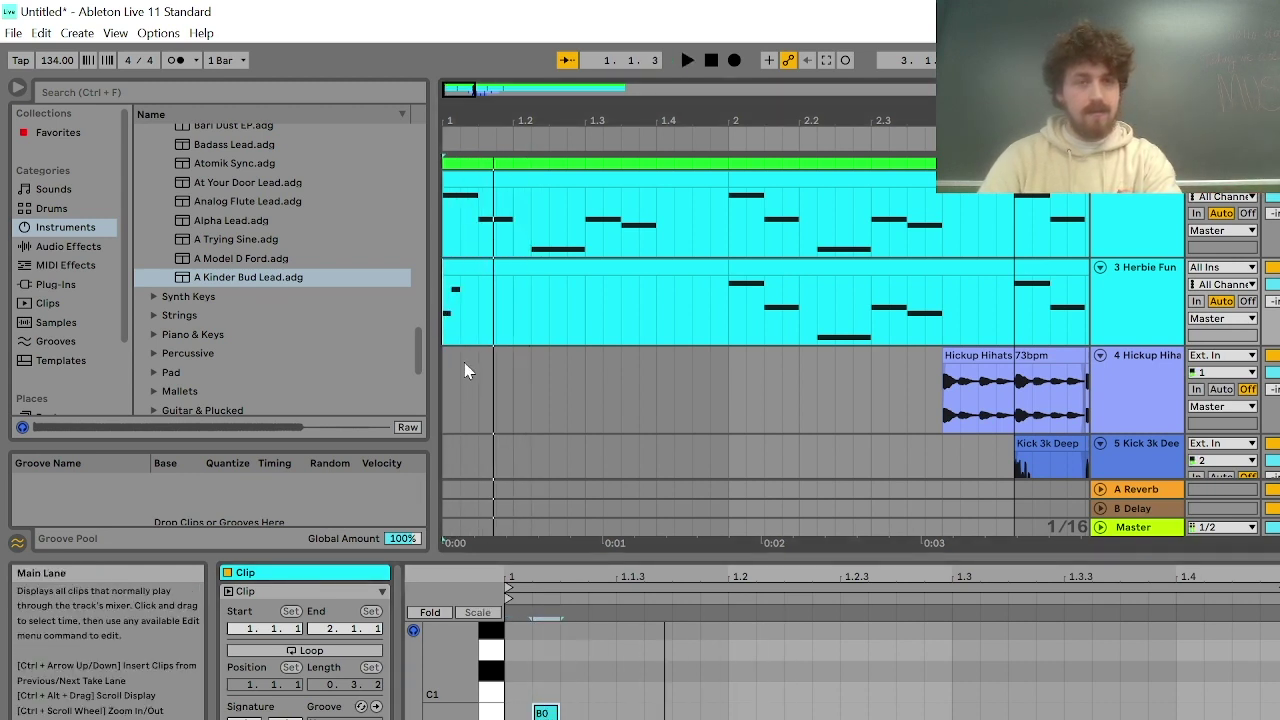
Lengthen the G0 and B0 notes to a sixteenth each, placed back to back from the clip's start, and play them
{"action": "scroll", "coordinate": [464, 350], "scroll_direction": "up", "scroll_amount": 3}
{"action": "scroll", "coordinate": [443, 351], "scroll_direction": "down", "scroll_amount": 3, "text": "ctrl"}
{"action": "scroll", "coordinate": [449, 315], "scroll_direction": "up", "scroll_amount": 3, "text": "ctrl"}
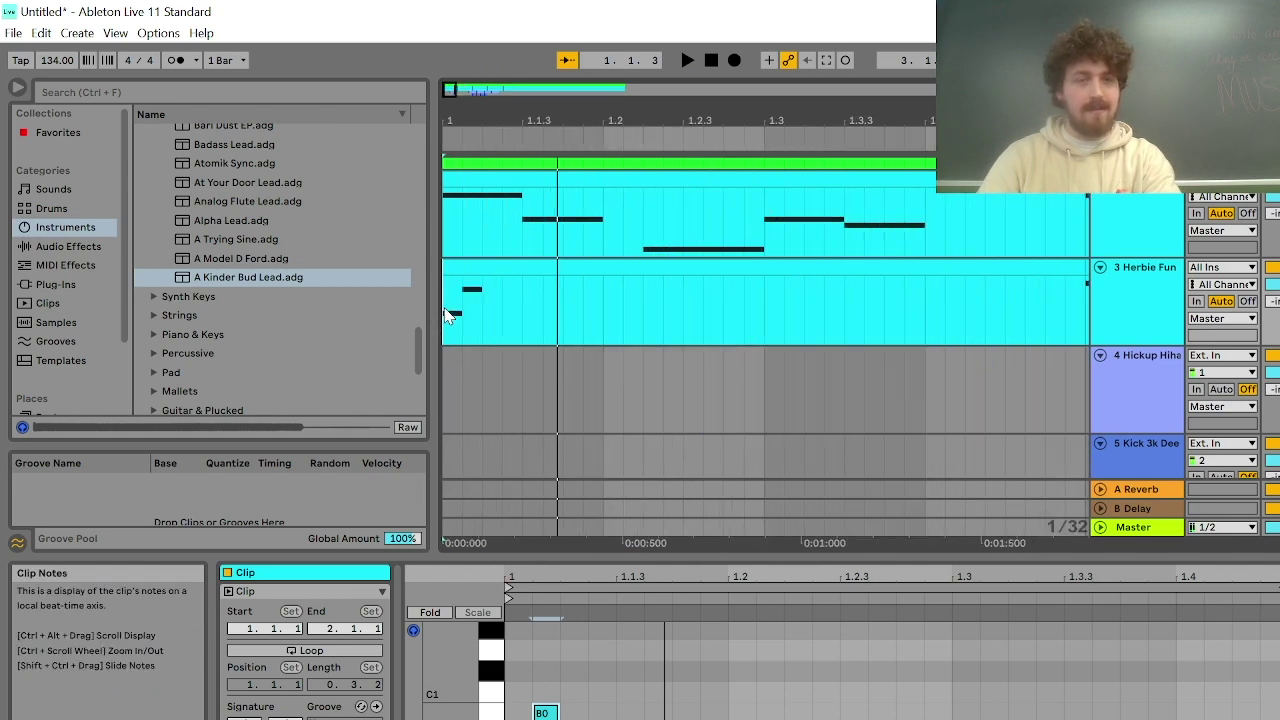
{"action": "left_click", "coordinate": [553, 708]}
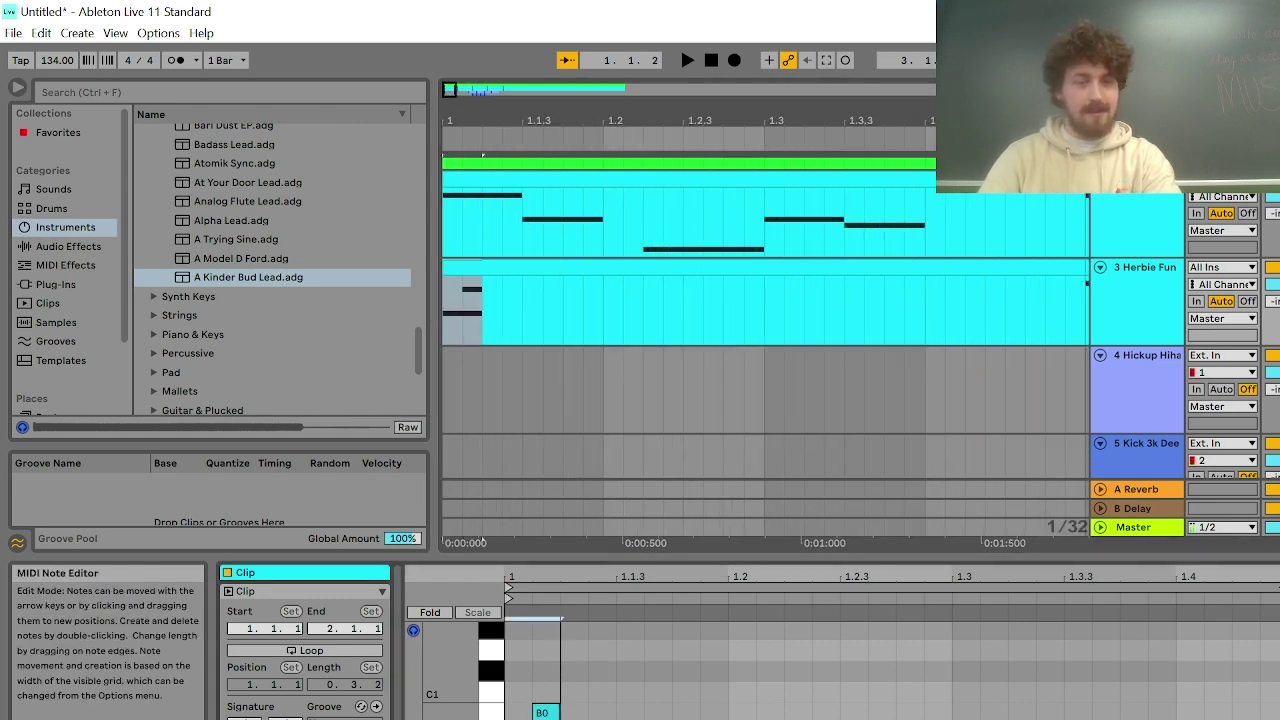
{"action": "left_click", "coordinate": [553, 709]}
{"action": "left_click_drag", "start_coordinate": [549, 711], "coordinate": [612, 712]}
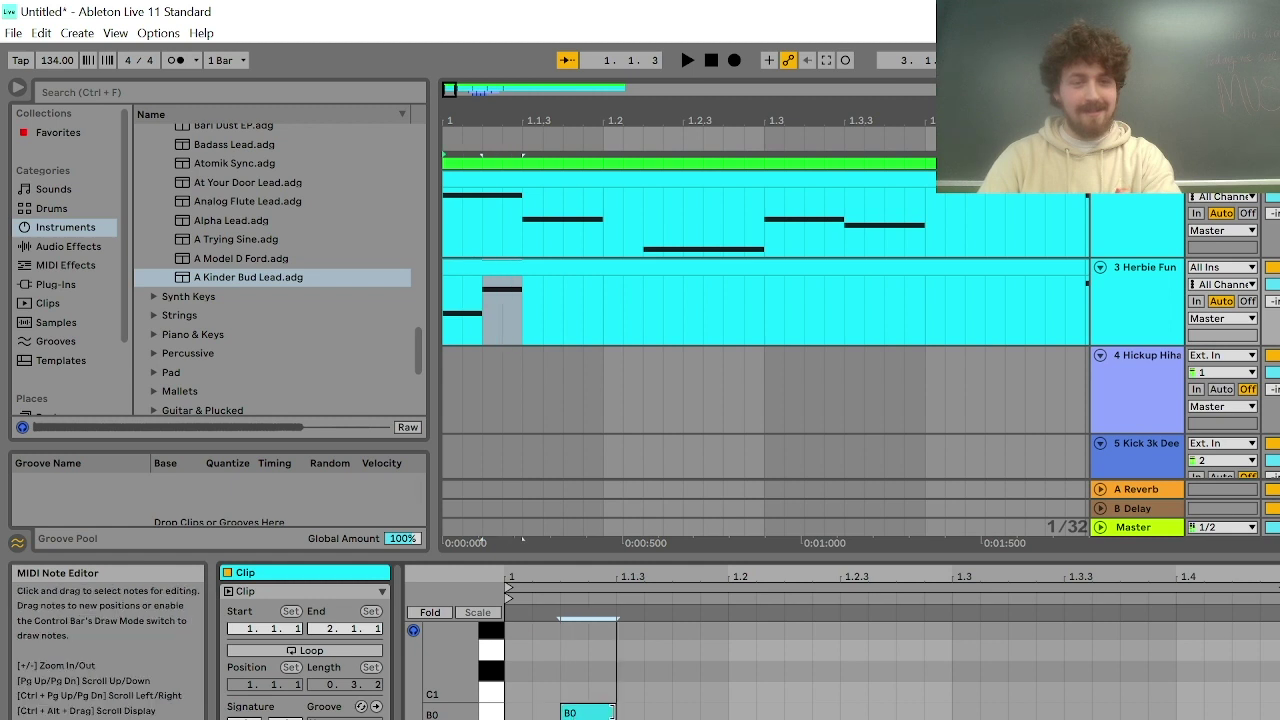
{"action": "left_click", "coordinate": [447, 333]}
{"action": "key", "text": "space"}
{"action": "key", "text": "space"}
{"action": "key", "text": "space"}
{"action": "key", "text": "space"}
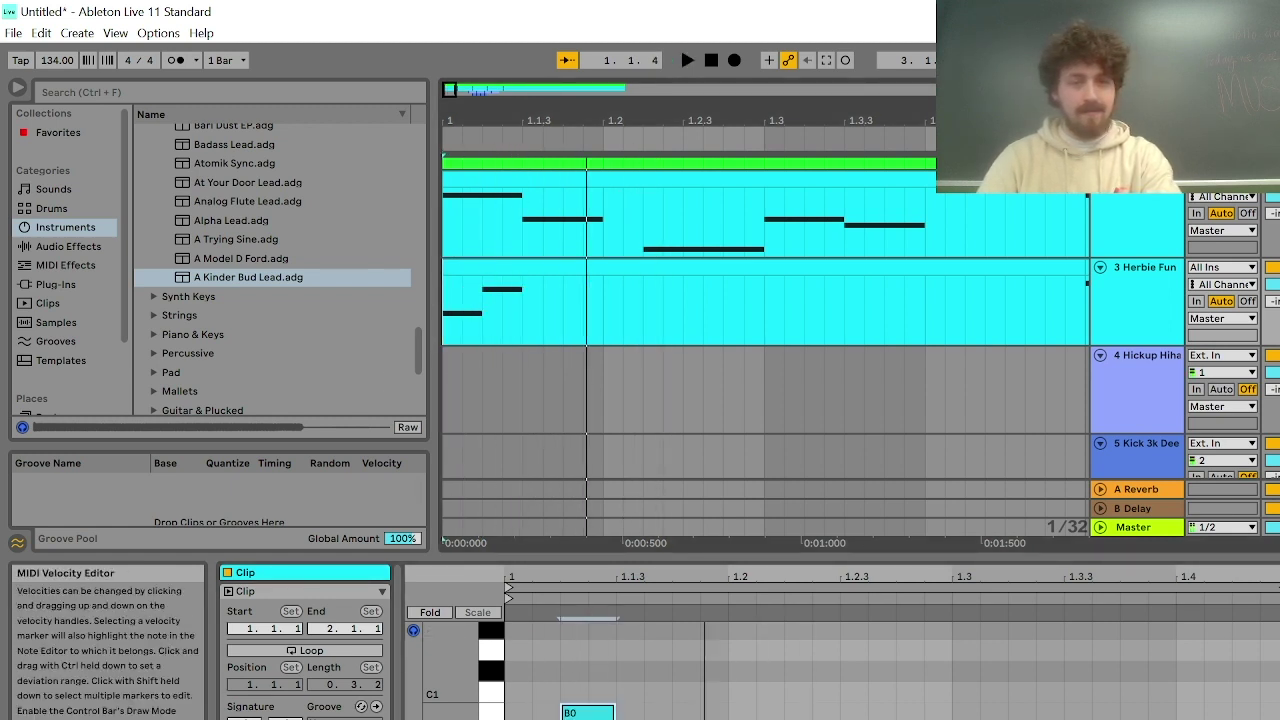
Extend the G0 and B0 notes to three thirty-seconds each, append an equally long D#1 note and play the phrase
{"action": "left_click_drag", "start_coordinate": [606, 712], "coordinate": [672, 713]}
{"action": "scroll", "coordinate": [890, 668], "scroll_direction": "up", "scroll_amount": 1}
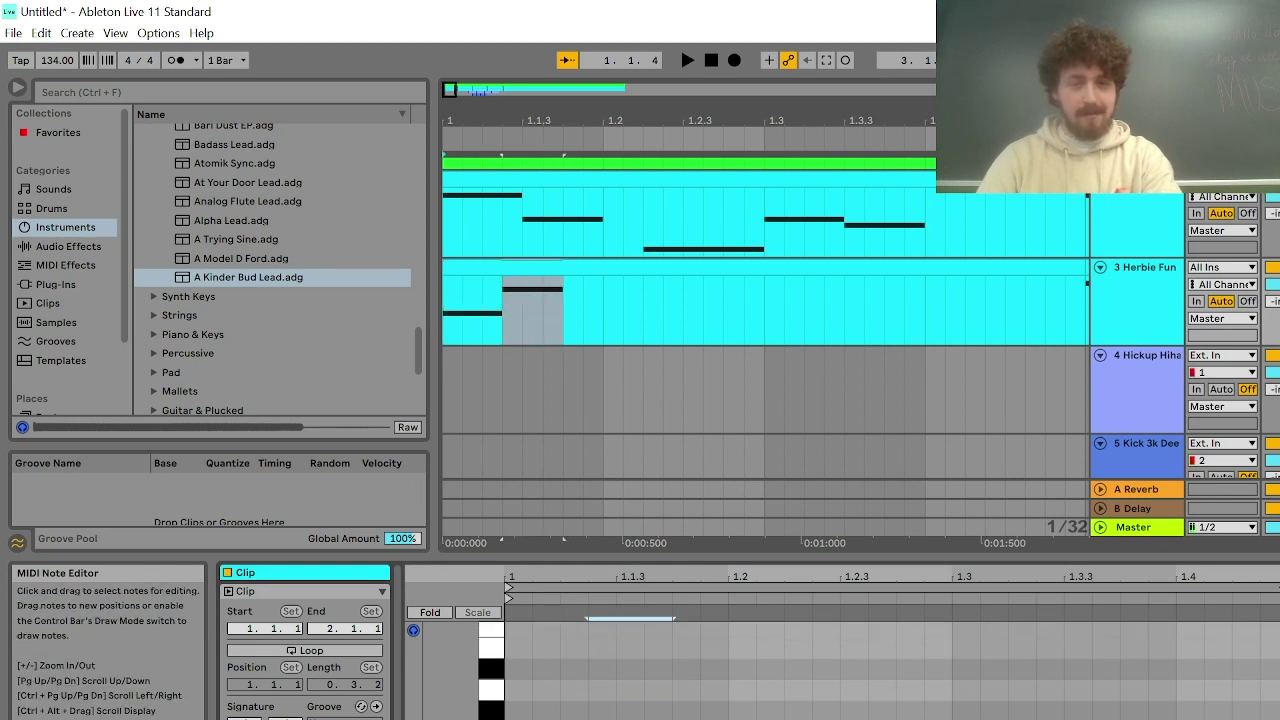
{"action": "double_click", "coordinate": [695, 671]}
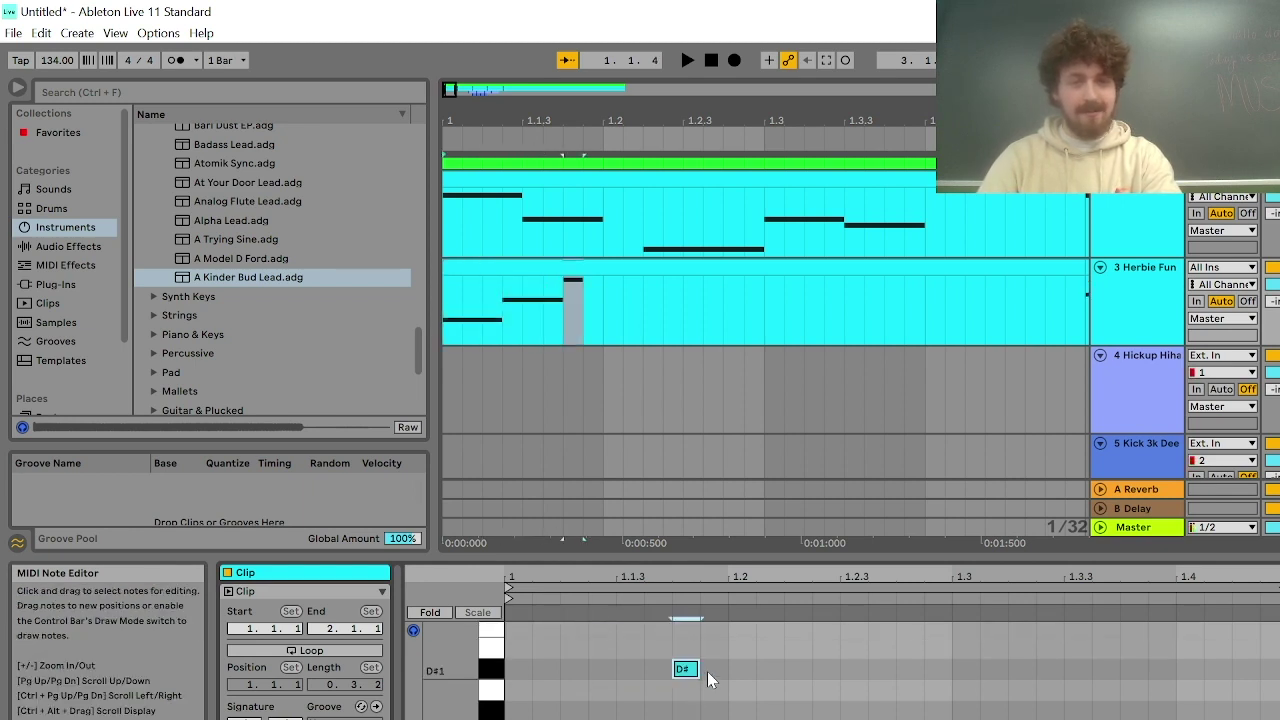
{"action": "left_click_drag", "start_coordinate": [700, 670], "coordinate": [754, 669]}
{"action": "key", "text": "space"}
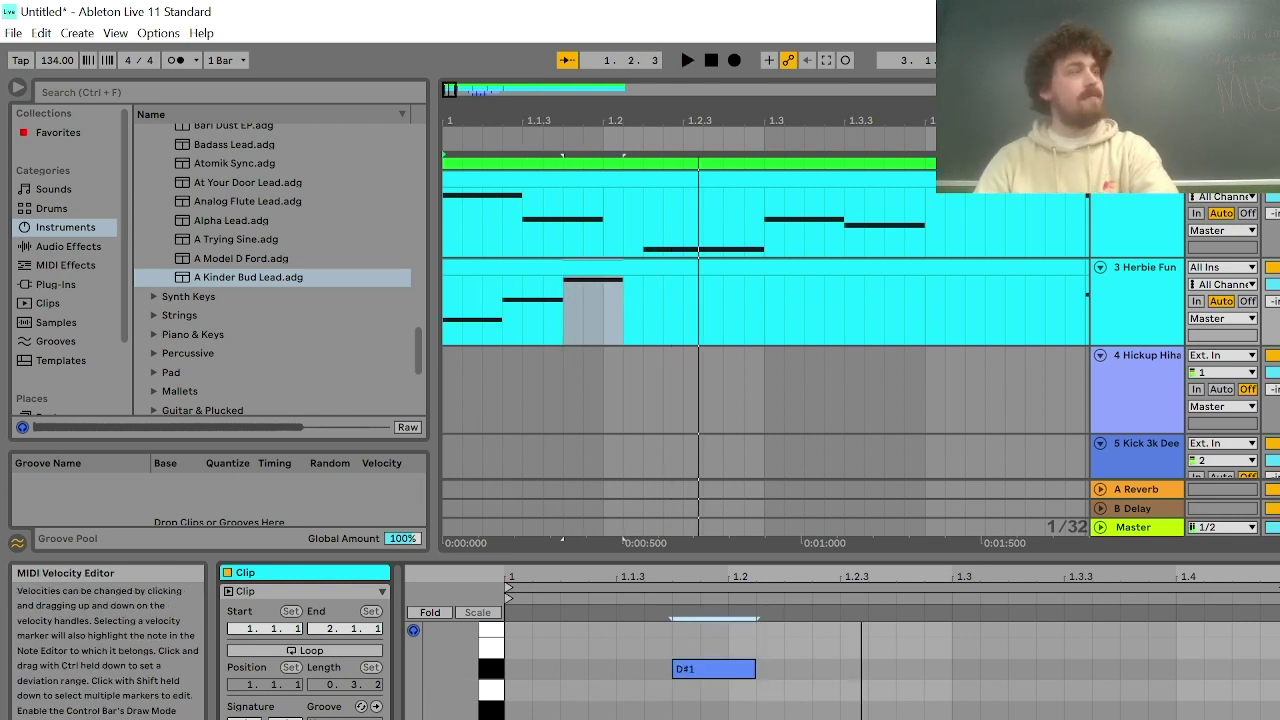
Shift the G0, B0 and D#1 notes together three thirty-seconds later in the clip
{"action": "scroll", "coordinate": [766, 693], "scroll_direction": "up", "scroll_amount": 2}
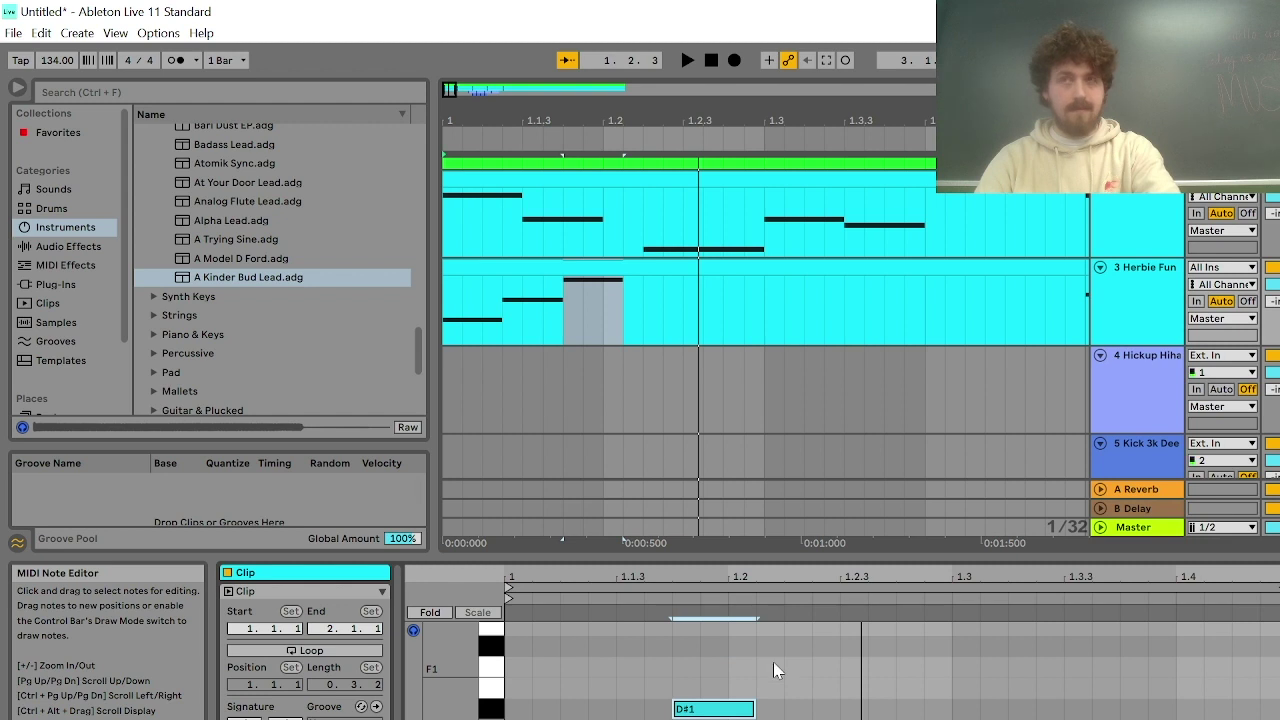
{"action": "scroll", "coordinate": [773, 661], "scroll_direction": "down", "scroll_amount": 3}
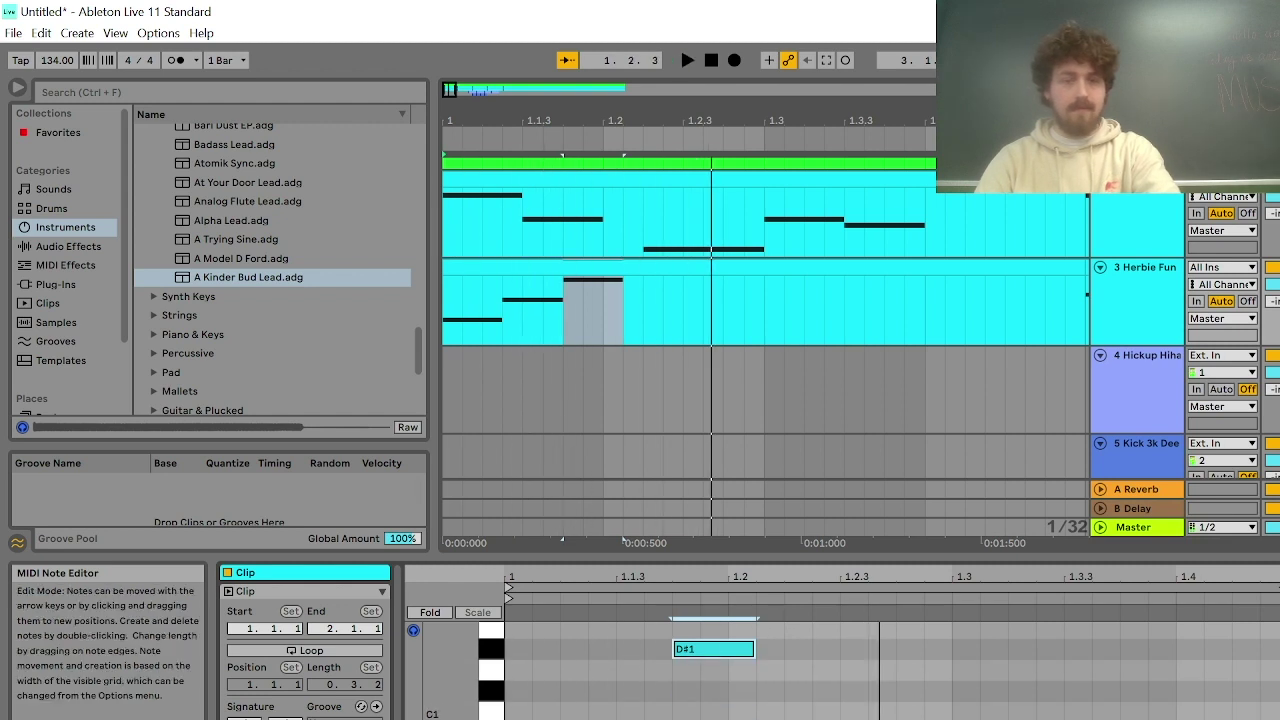
{"action": "left_click_drag", "start_coordinate": [557, 651], "coordinate": [722, 719]}
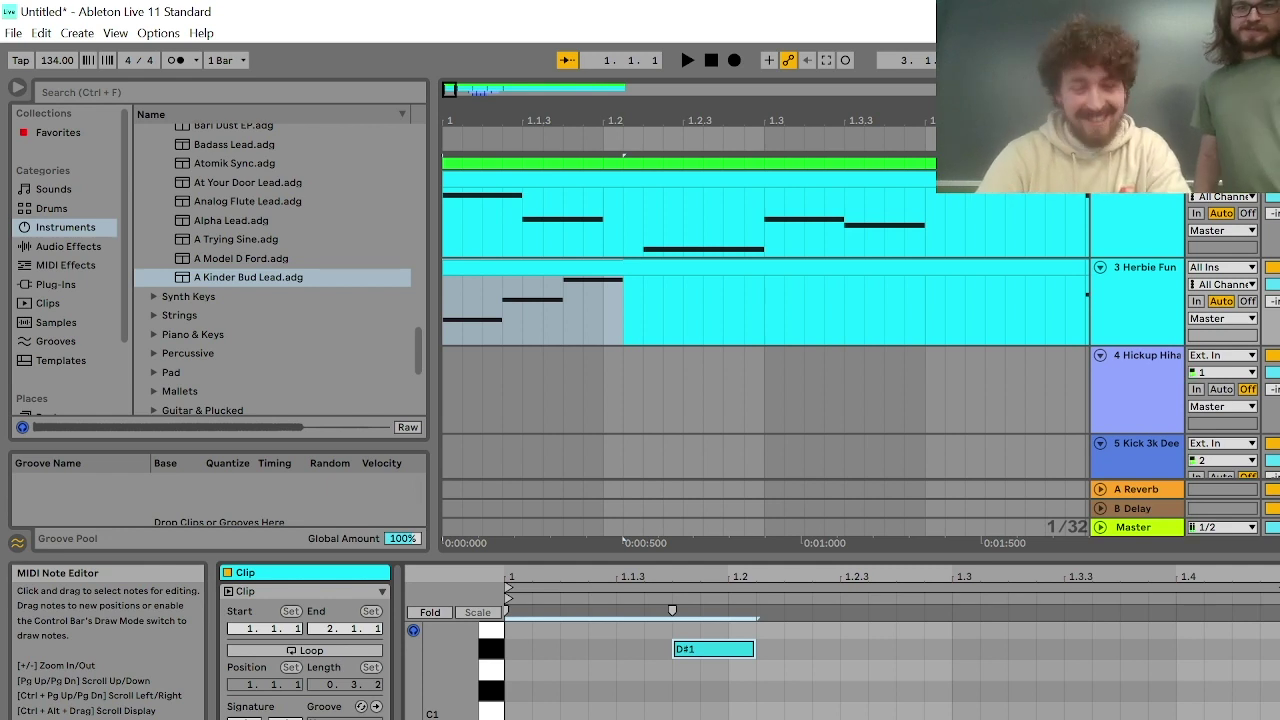
{"action": "key", "text": "Right"}
{"action": "key", "text": "Right"}
{"action": "key", "text": "Right"}
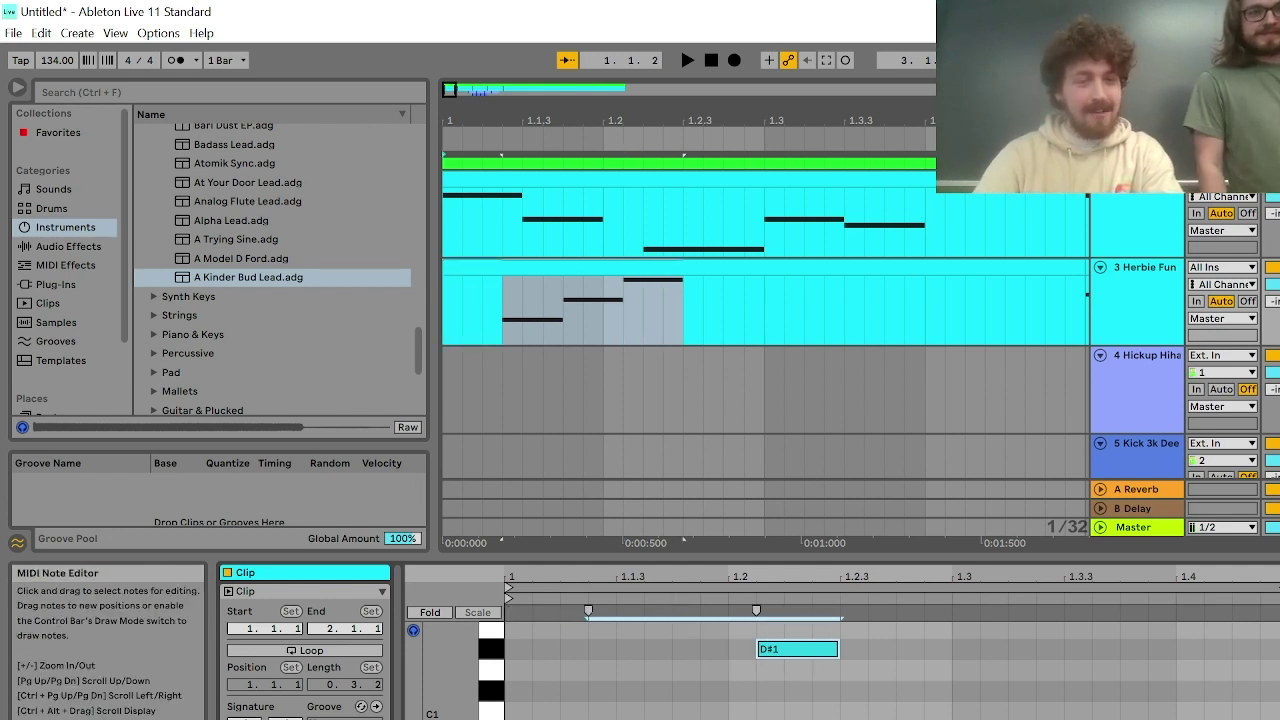
Add an F0 note three thirty-seconds long at the clip's start, ahead of G0, and play the phrase
{"action": "scroll", "coordinate": [773, 661], "scroll_direction": "down", "scroll_amount": 2}
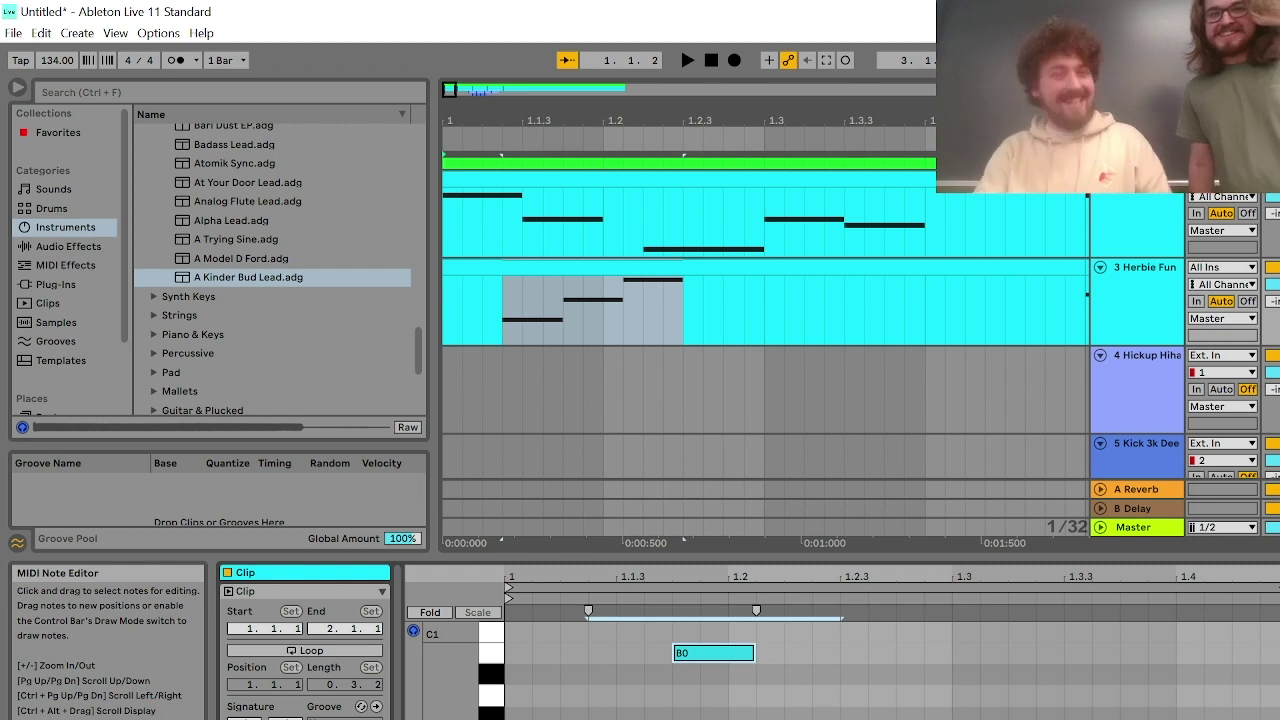
{"action": "scroll", "coordinate": [880, 668], "scroll_direction": "down", "scroll_amount": 1}
{"action": "double_click", "coordinate": [518, 719]}
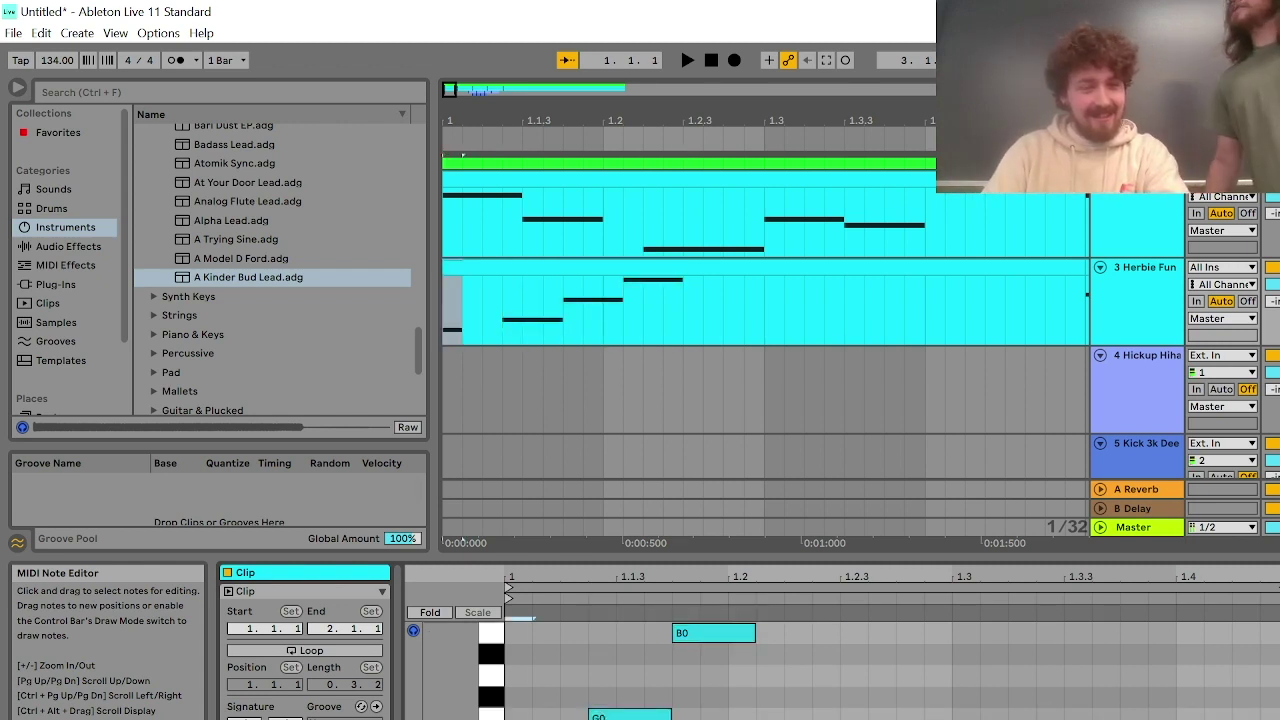
{"action": "left_click_drag", "start_coordinate": [533, 719], "coordinate": [589, 719]}
{"action": "key", "text": "space"}
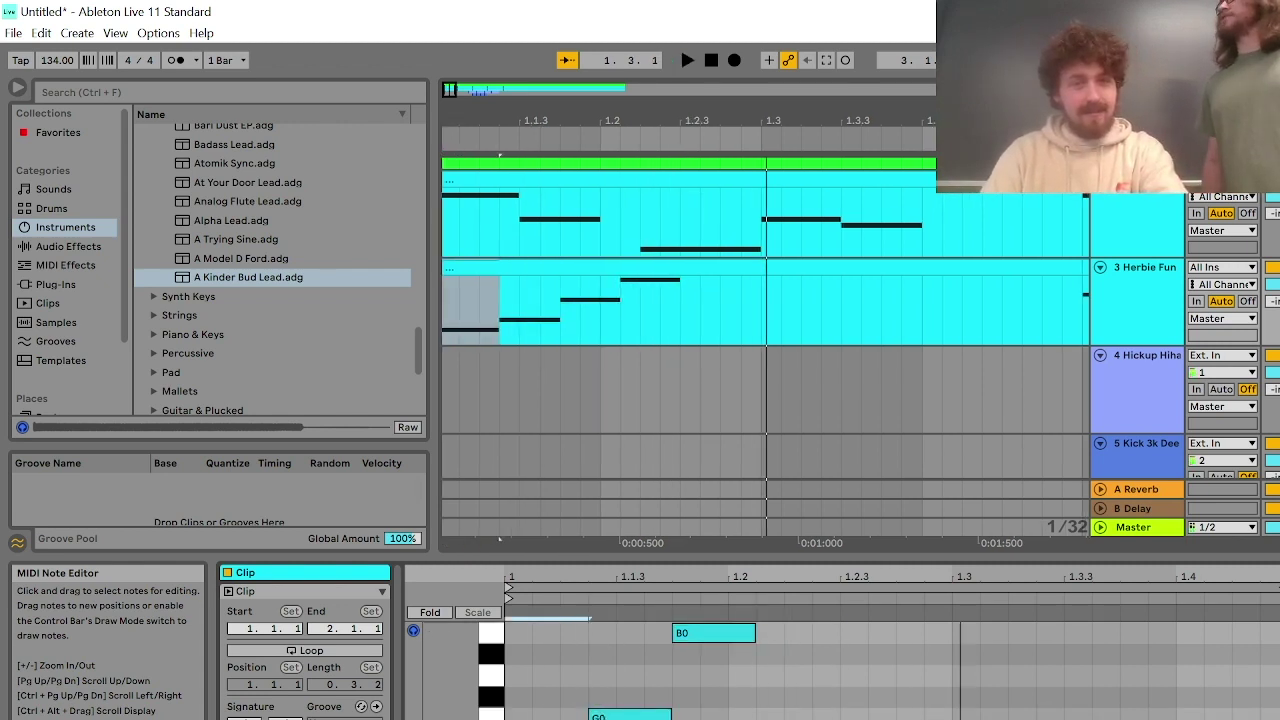
{"action": "key", "text": "Tab"}
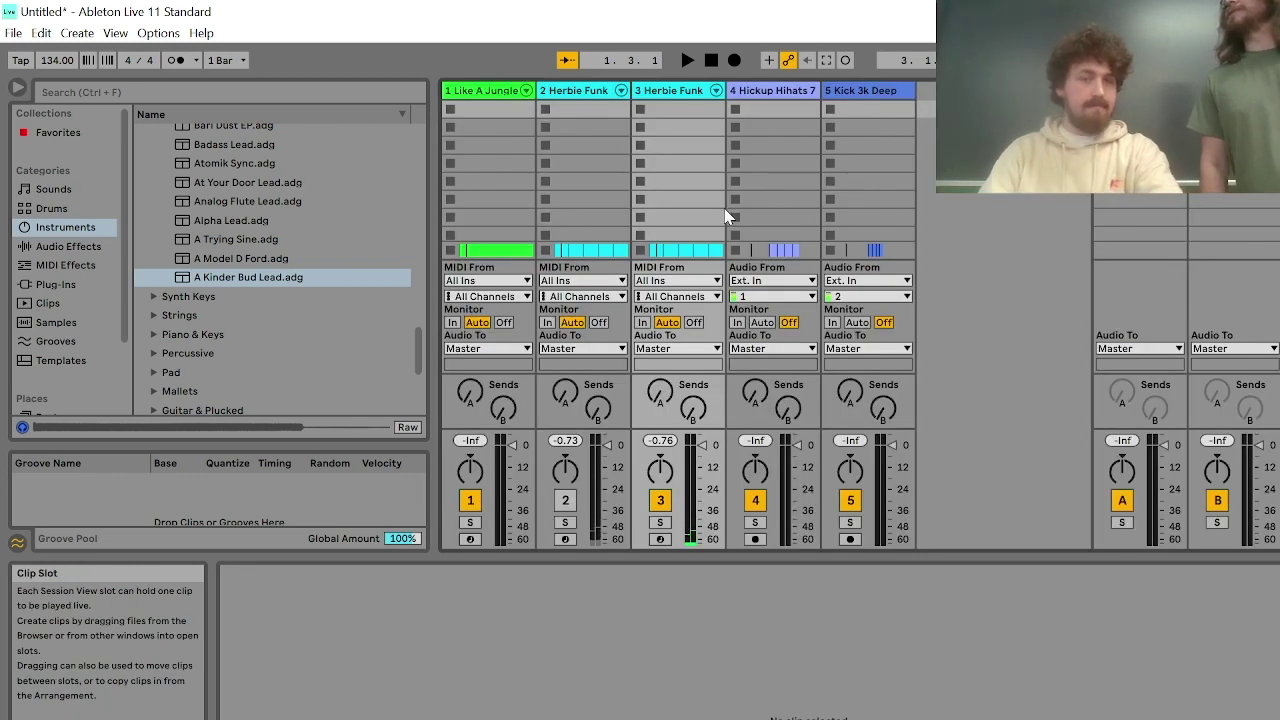
{"action": "key", "text": "Tab"}
{"action": "key", "text": "Tab"}
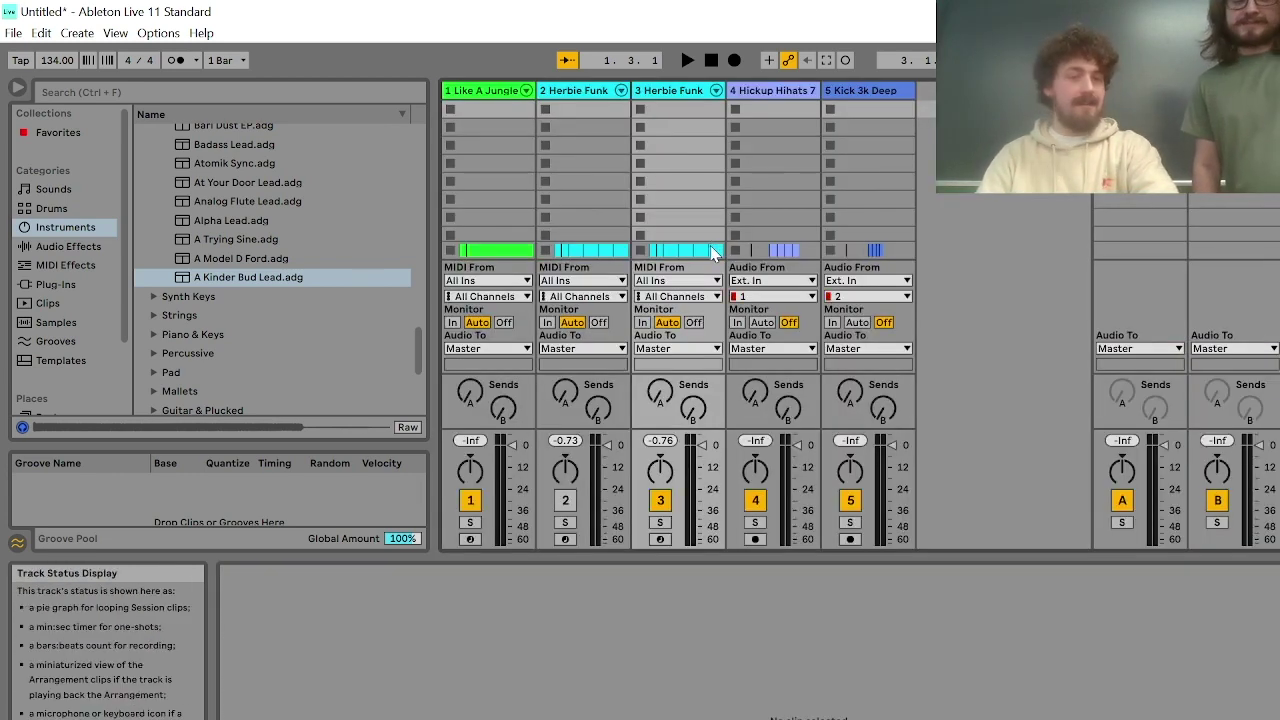
{"action": "key", "text": "Tab"}
{"action": "scroll", "coordinate": [469, 342], "scroll_direction": "up", "scroll_amount": 2}
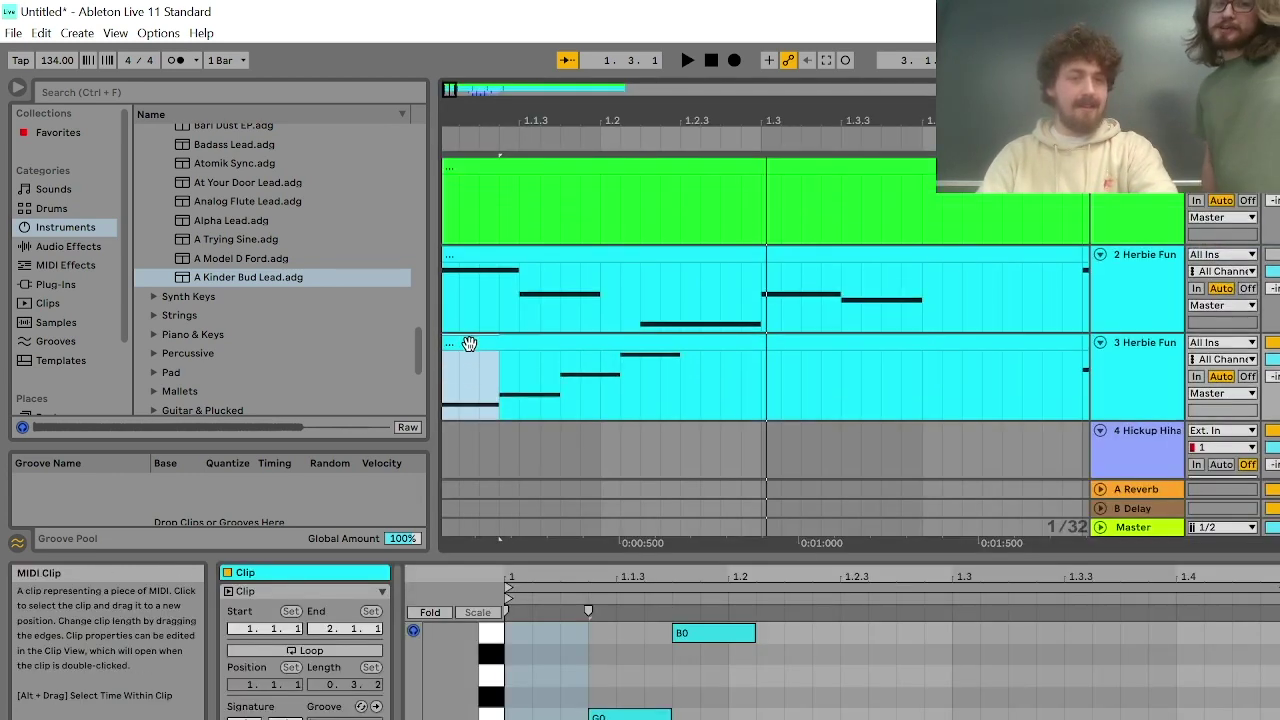
{"action": "scroll", "coordinate": [603, 706], "scroll_direction": "up", "scroll_amount": 3}
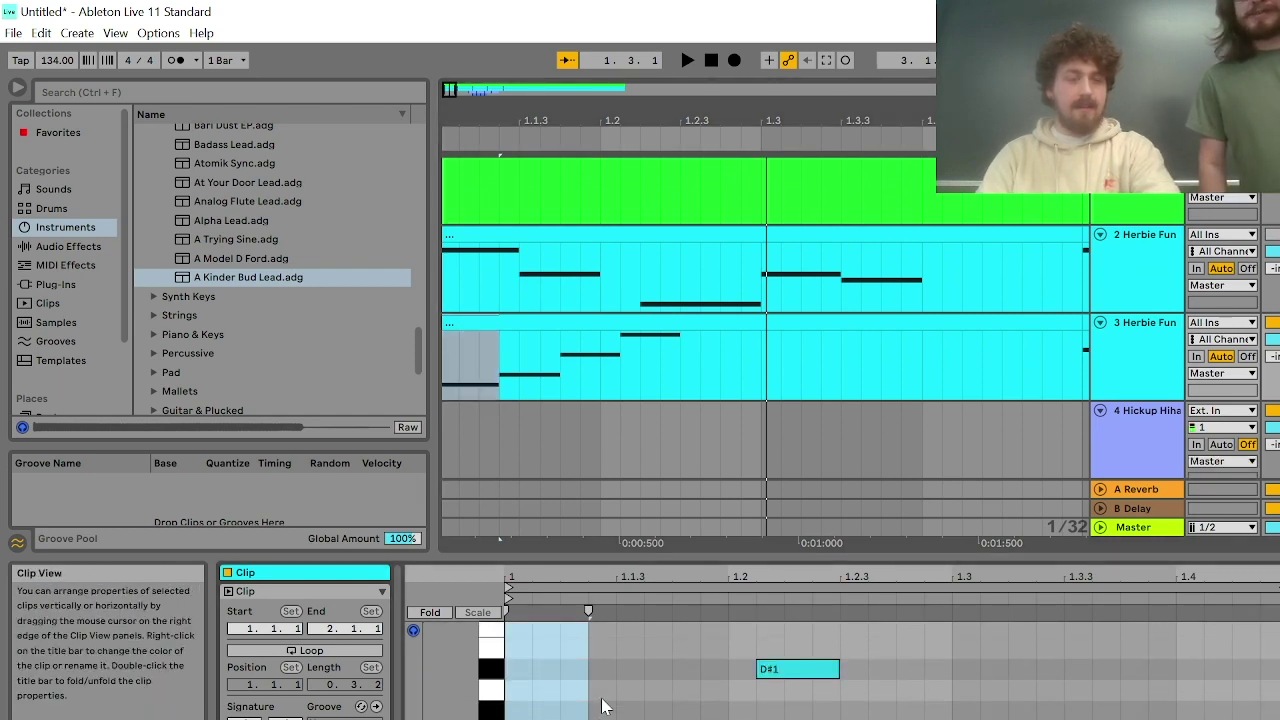
{"action": "key", "text": "Tab"}
{"action": "key", "text": "Tab"}
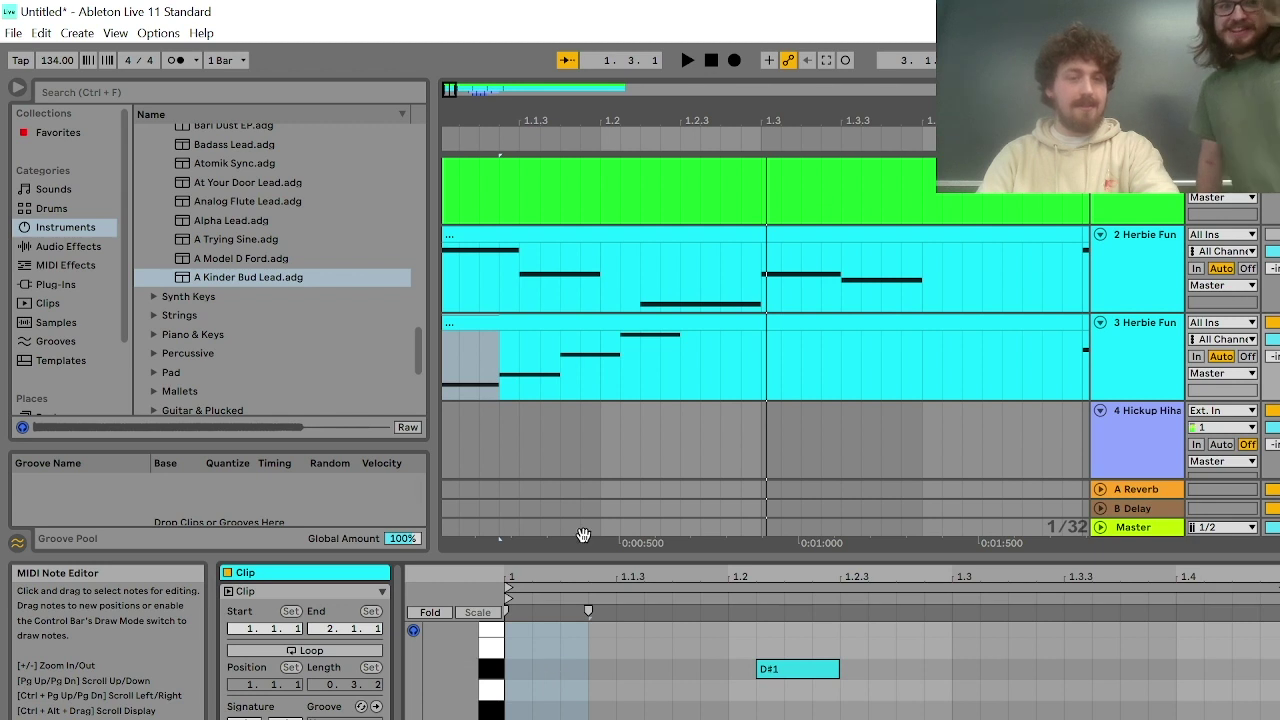
Hide the Groove Pool and the Info View, and enlarge the MIDI note editor
{"action": "left_click", "coordinate": [17, 543]}
{"action": "left_click", "coordinate": [17, 543]}
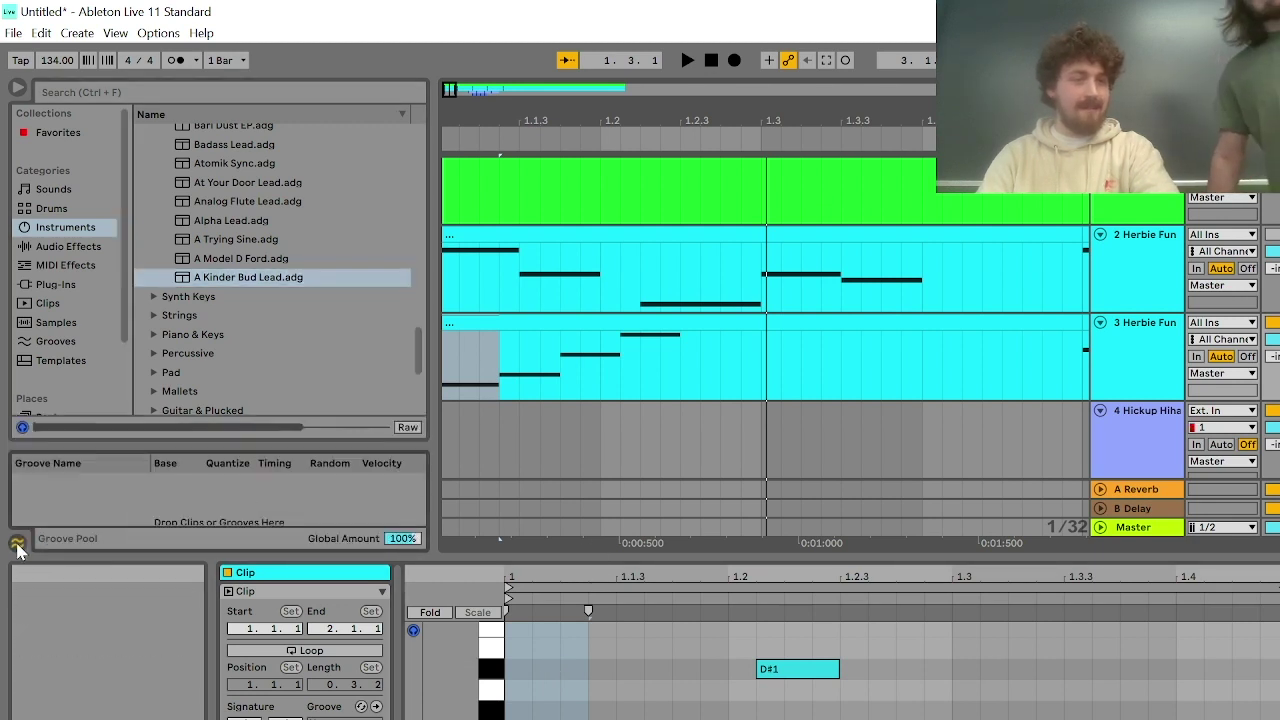
{"action": "left_click", "coordinate": [17, 543]}
{"action": "key", "text": "shift+slash"}
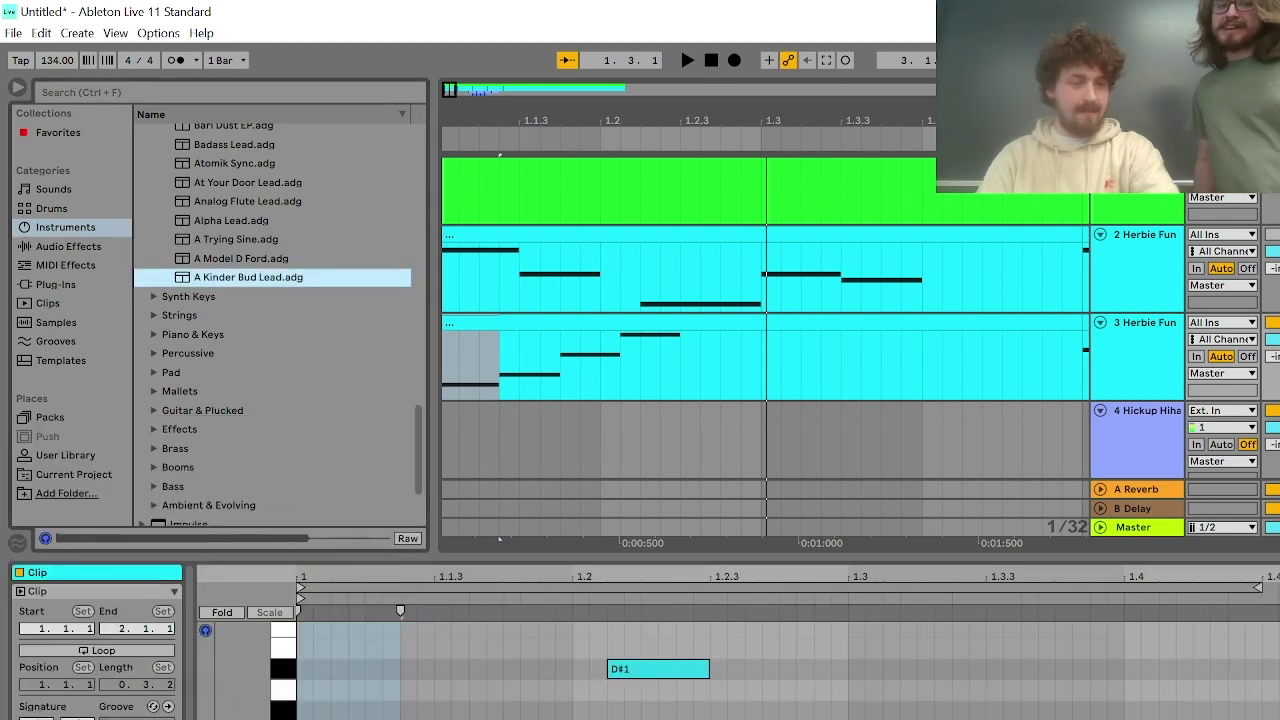
{"action": "left_click_drag", "start_coordinate": [787, 554], "coordinate": [789, 462]}
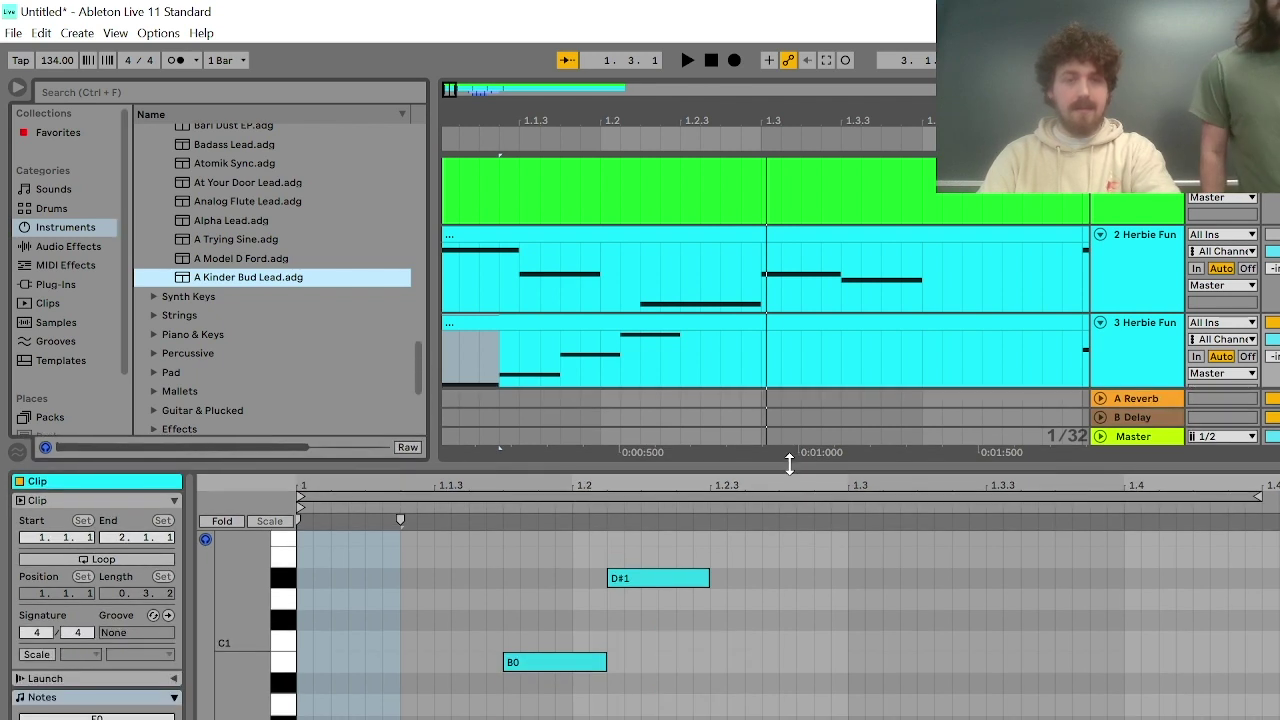
Delete all notes from the first clip on track 3
{"action": "scroll", "coordinate": [530, 626], "scroll_direction": "down", "scroll_amount": 2}
{"action": "scroll", "coordinate": [530, 626], "scroll_direction": "up", "scroll_amount": 3}
{"action": "scroll", "coordinate": [530, 628], "scroll_direction": "down", "scroll_amount": 2}
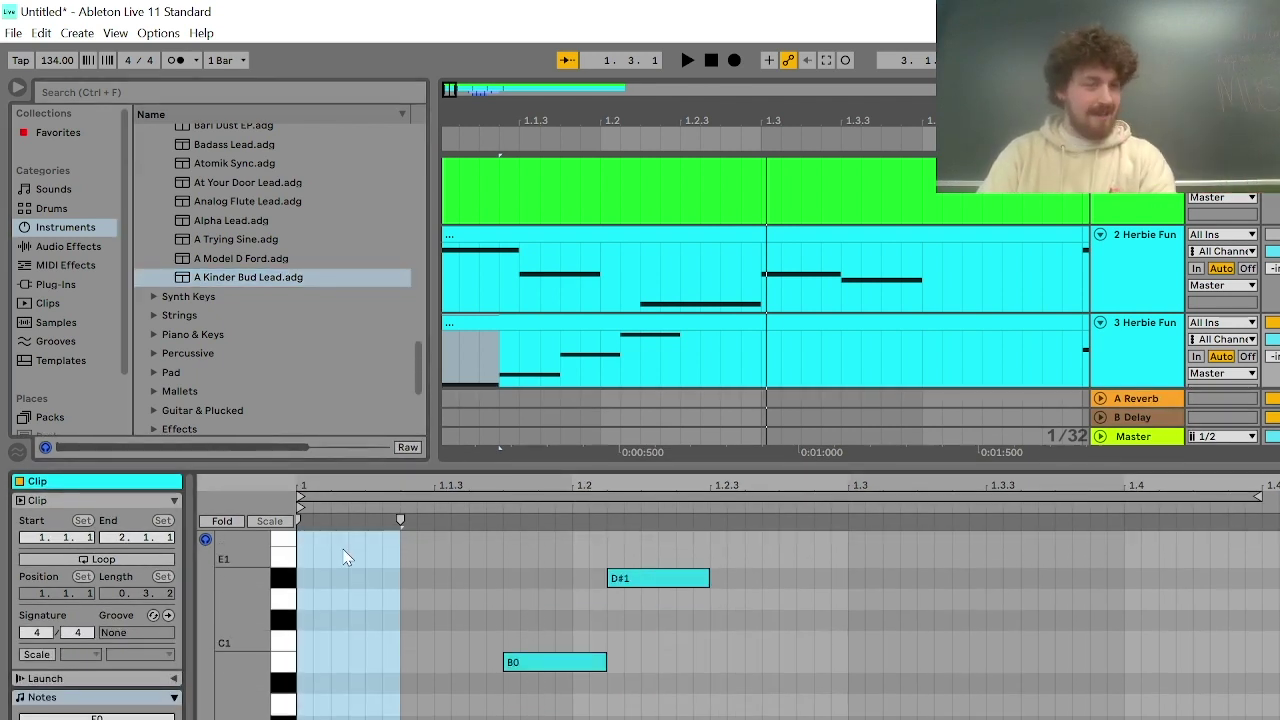
{"action": "key", "text": "ctrl+a"}
{"action": "key", "text": "Delete"}
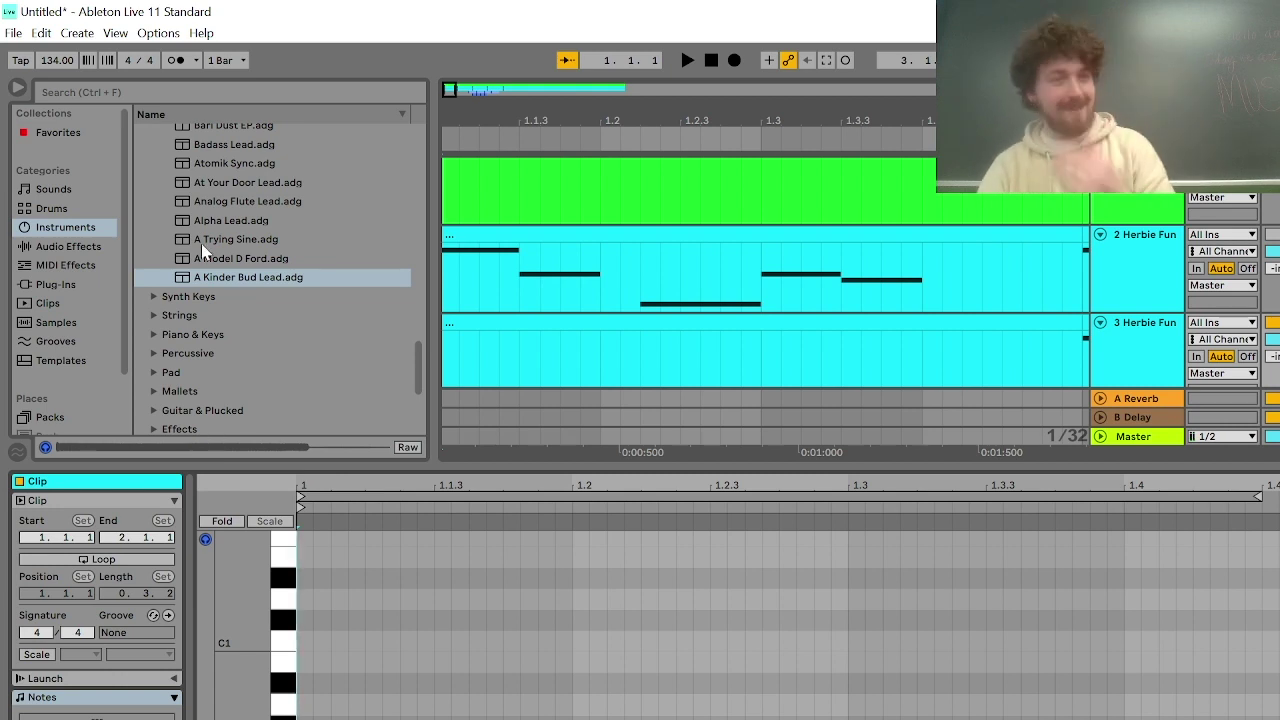
Audition the Chord Vintage Lead preset and return to the start of the Synth Lead presets
{"action": "scroll", "coordinate": [201, 243], "scroll_direction": "up", "scroll_amount": 8}
{"action": "scroll", "coordinate": [190, 276], "scroll_direction": "up", "scroll_amount": 1}
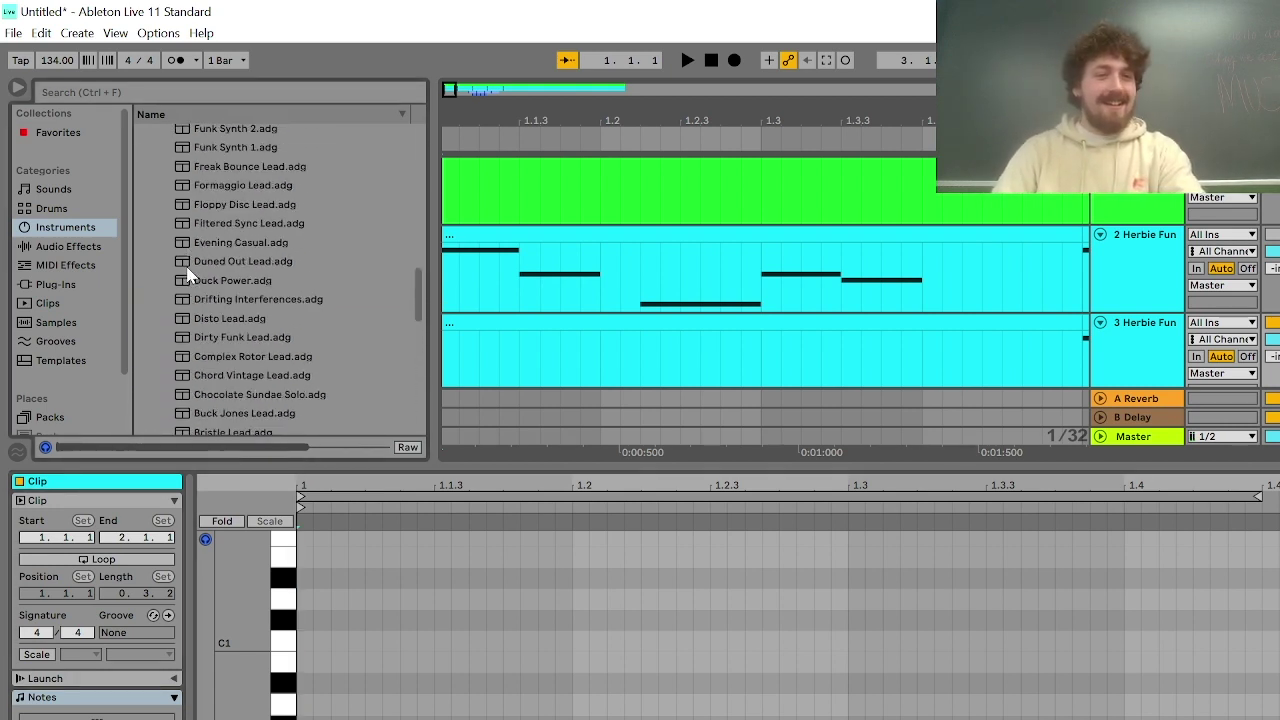
{"action": "left_click", "coordinate": [255, 375]}
{"action": "scroll", "coordinate": [253, 380], "scroll_direction": "up", "scroll_amount": 6}
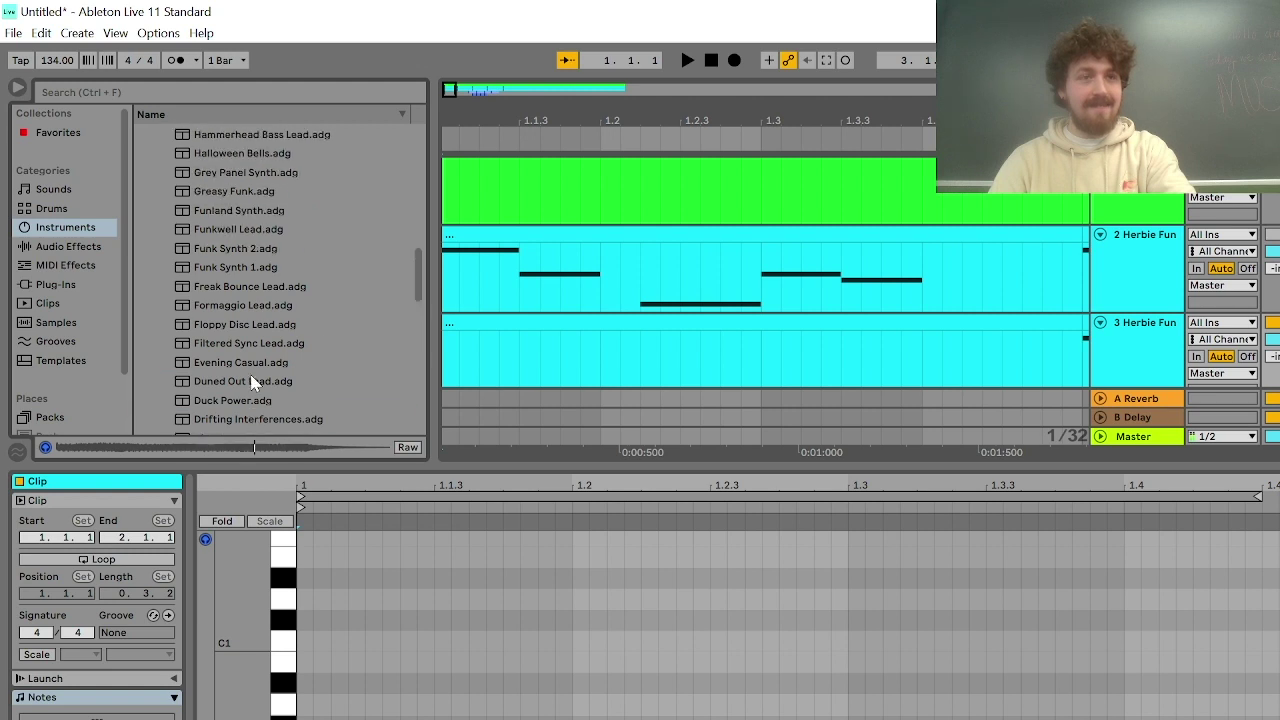
{"action": "scroll", "coordinate": [253, 383], "scroll_direction": "up", "scroll_amount": 15}
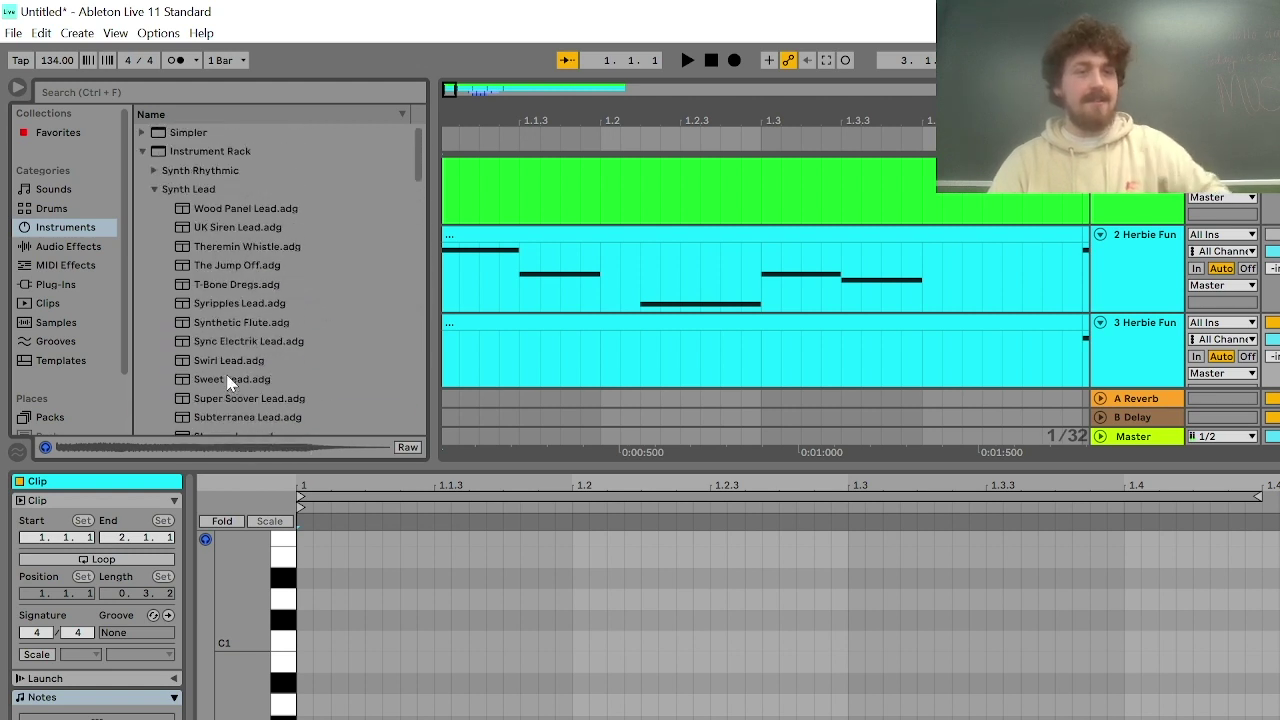
Collapse the Synth Lead presets, expand the Bass presets of Instrument Rack and audition Wonder Bass
{"action": "left_click", "coordinate": [154, 189]}
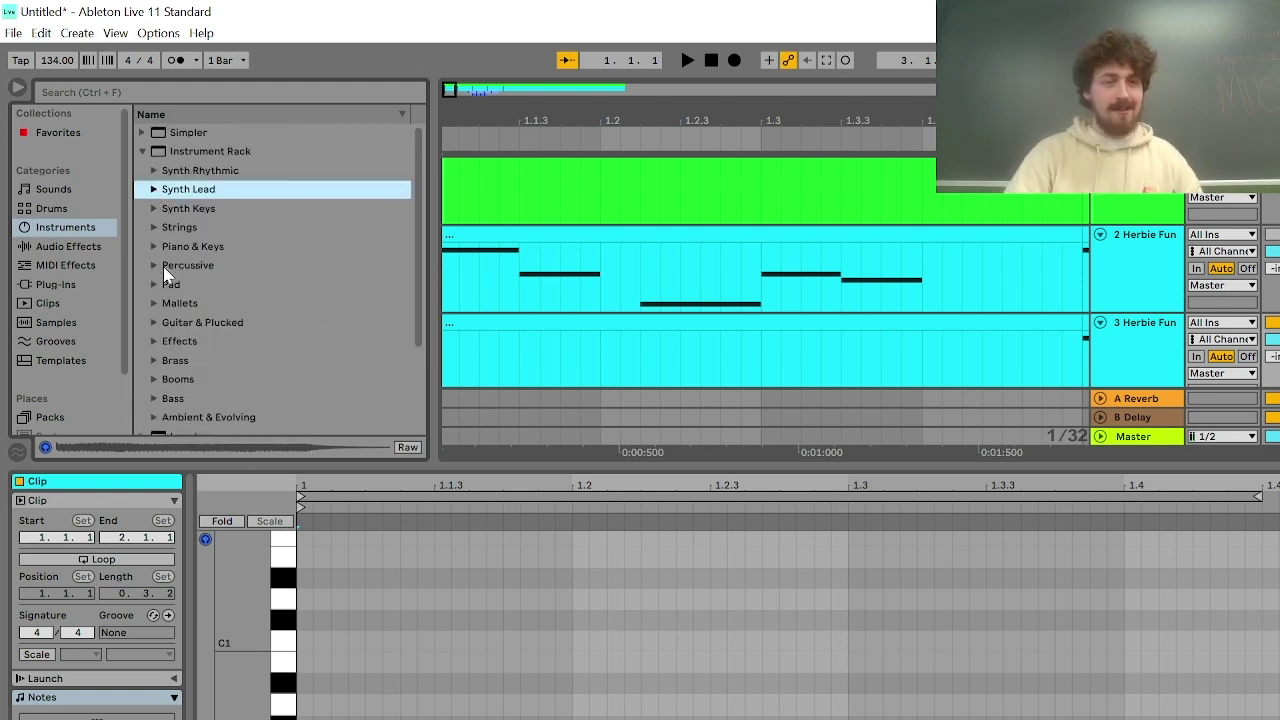
{"action": "left_click", "coordinate": [155, 400]}
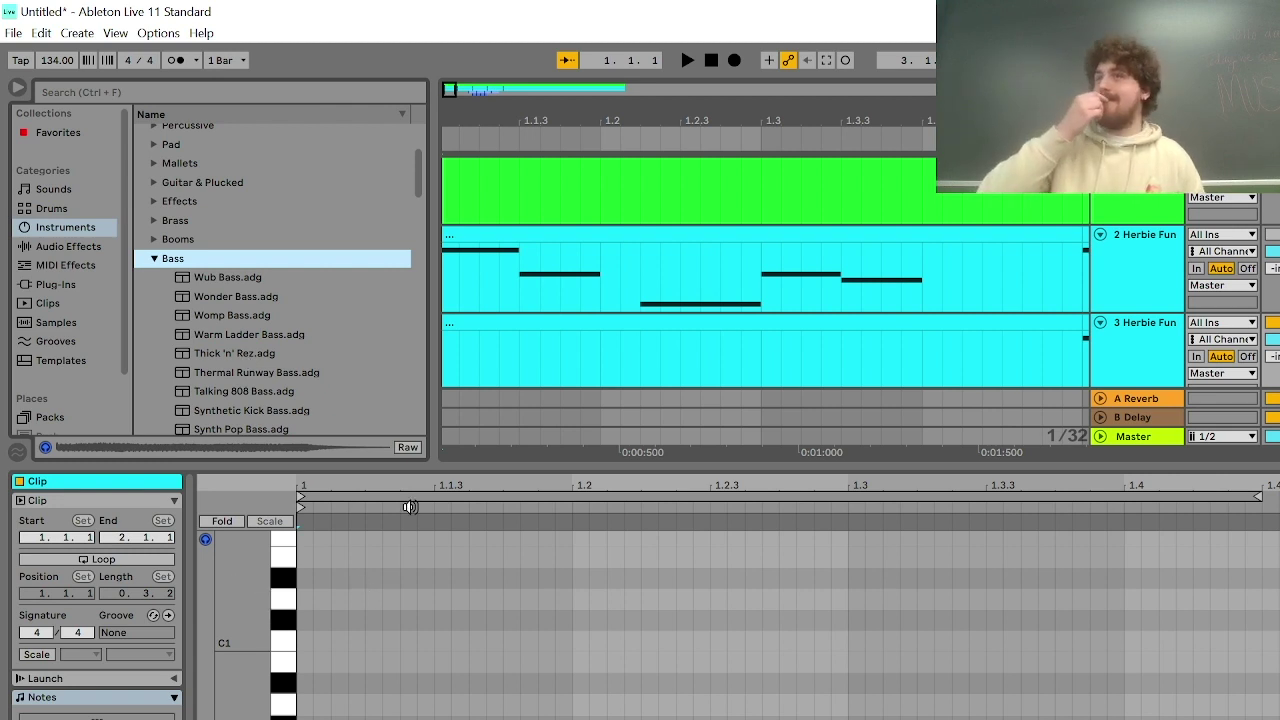
{"action": "left_click", "coordinate": [287, 655]}
{"action": "left_click", "coordinate": [215, 303]}
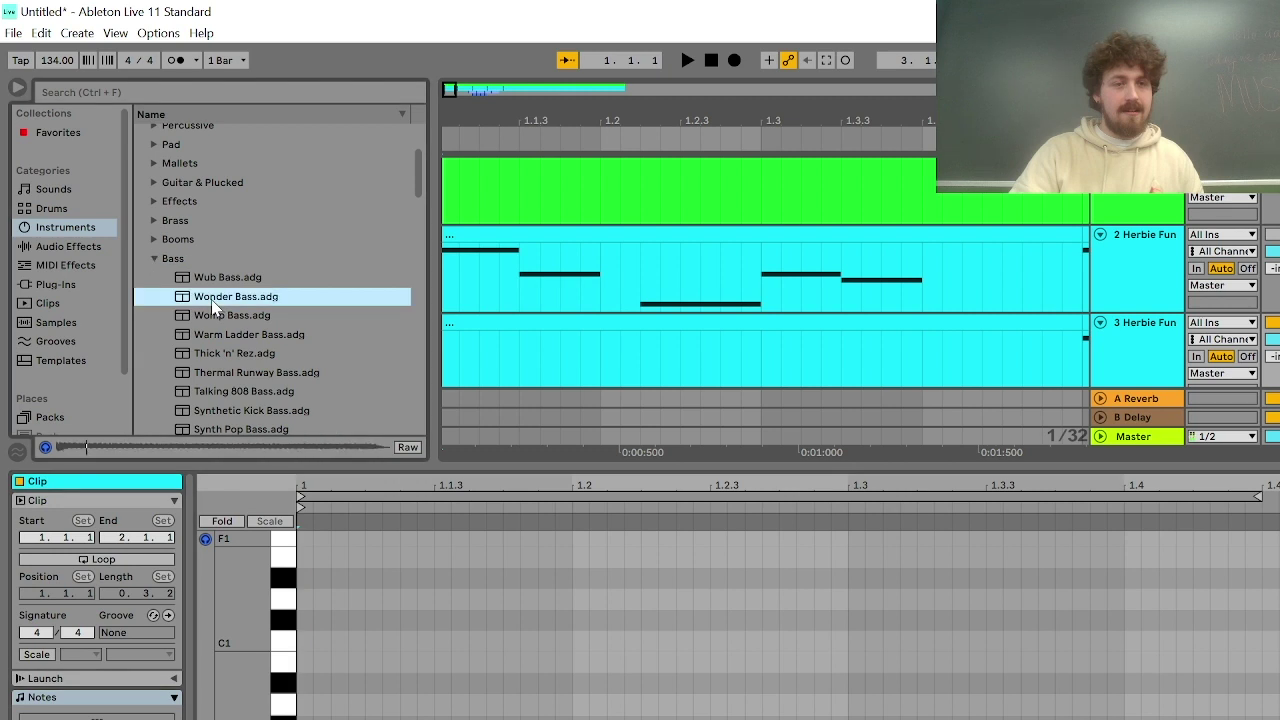
Audition the Womp Bass, Thick 'n' Rez, Thermal Runway Bass, Synth Pop Bass and Synthetic Kick Bass presets
{"action": "left_click", "coordinate": [221, 322]}
{"action": "left_click", "coordinate": [223, 360]}
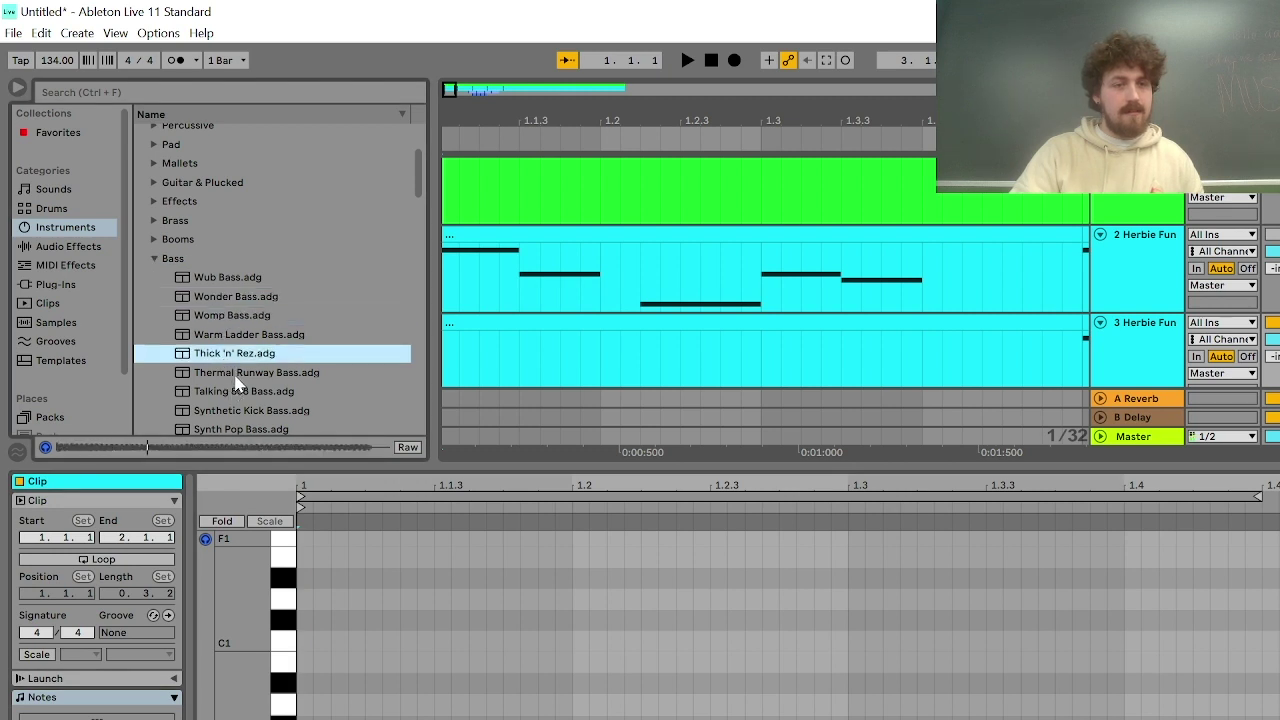
{"action": "left_click", "coordinate": [237, 375]}
{"action": "scroll", "coordinate": [238, 410], "scroll_direction": "down", "scroll_amount": 1}
{"action": "left_click", "coordinate": [240, 372]}
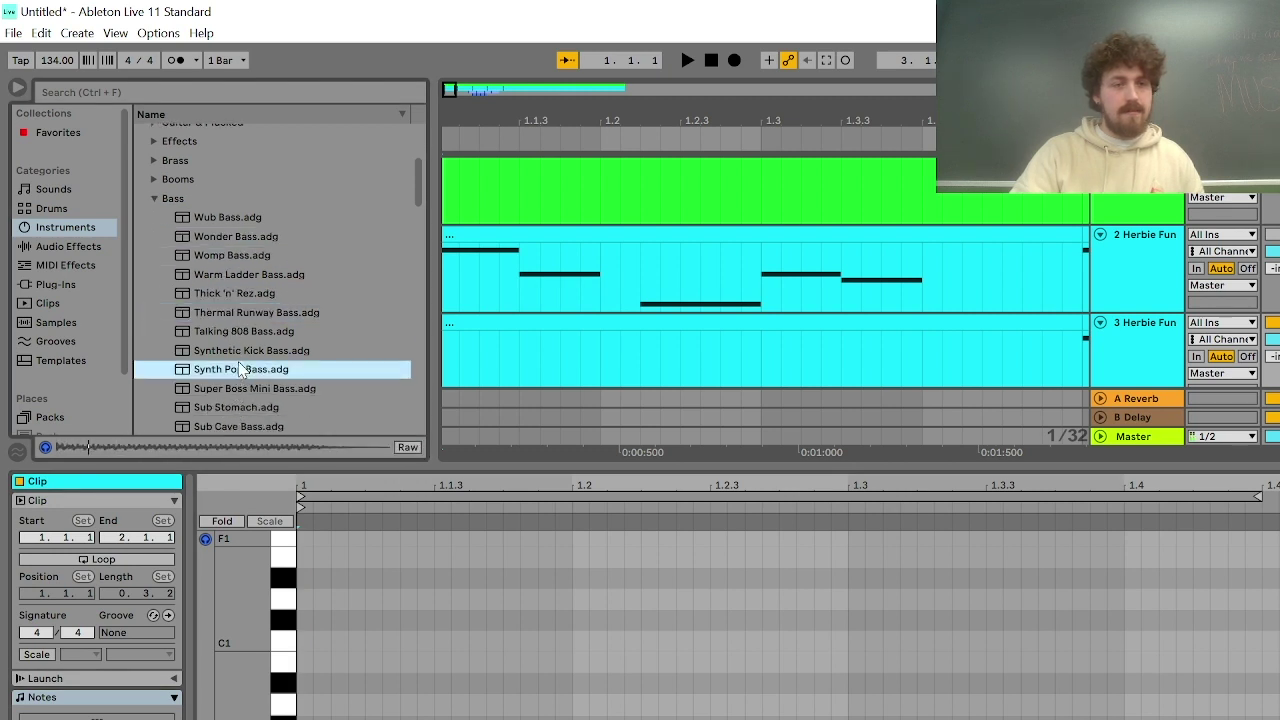
{"action": "left_click", "coordinate": [244, 355]}
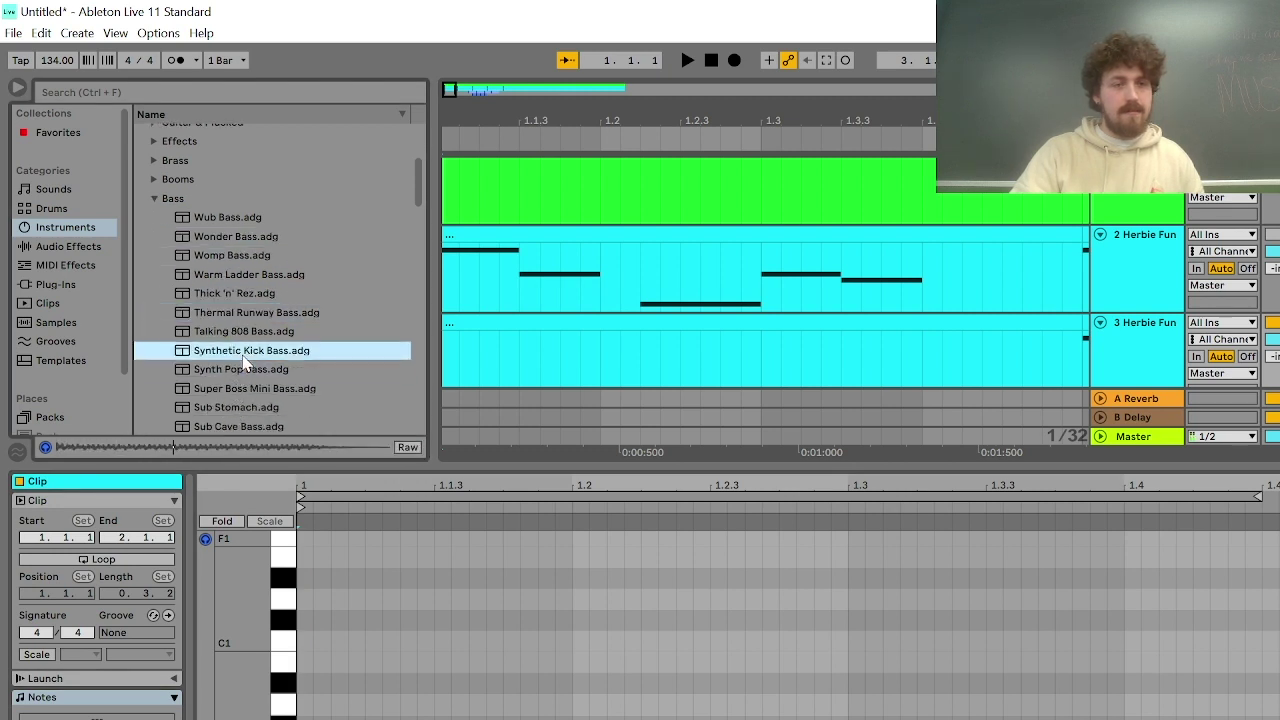
Load the Thick 'n' Rez bass preset onto track 3 and briefly play the arrangement
{"action": "left_click", "coordinate": [242, 292]}
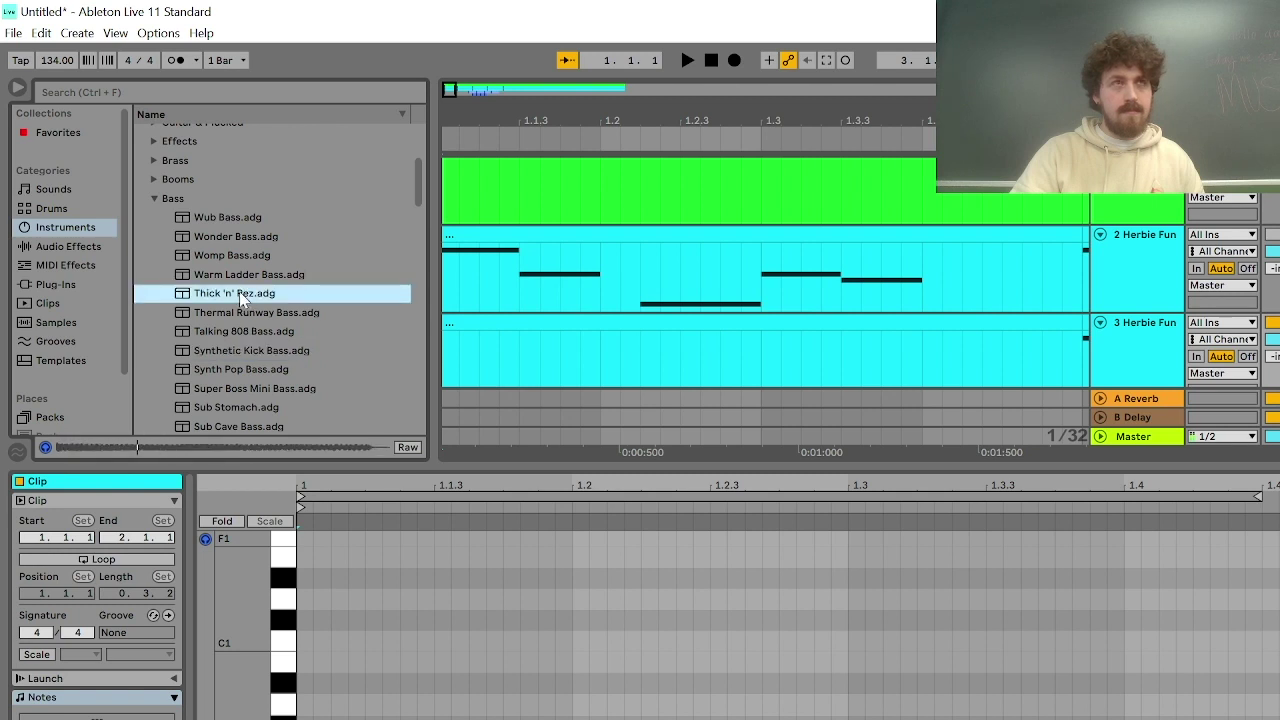
{"action": "double_click", "coordinate": [240, 293]}
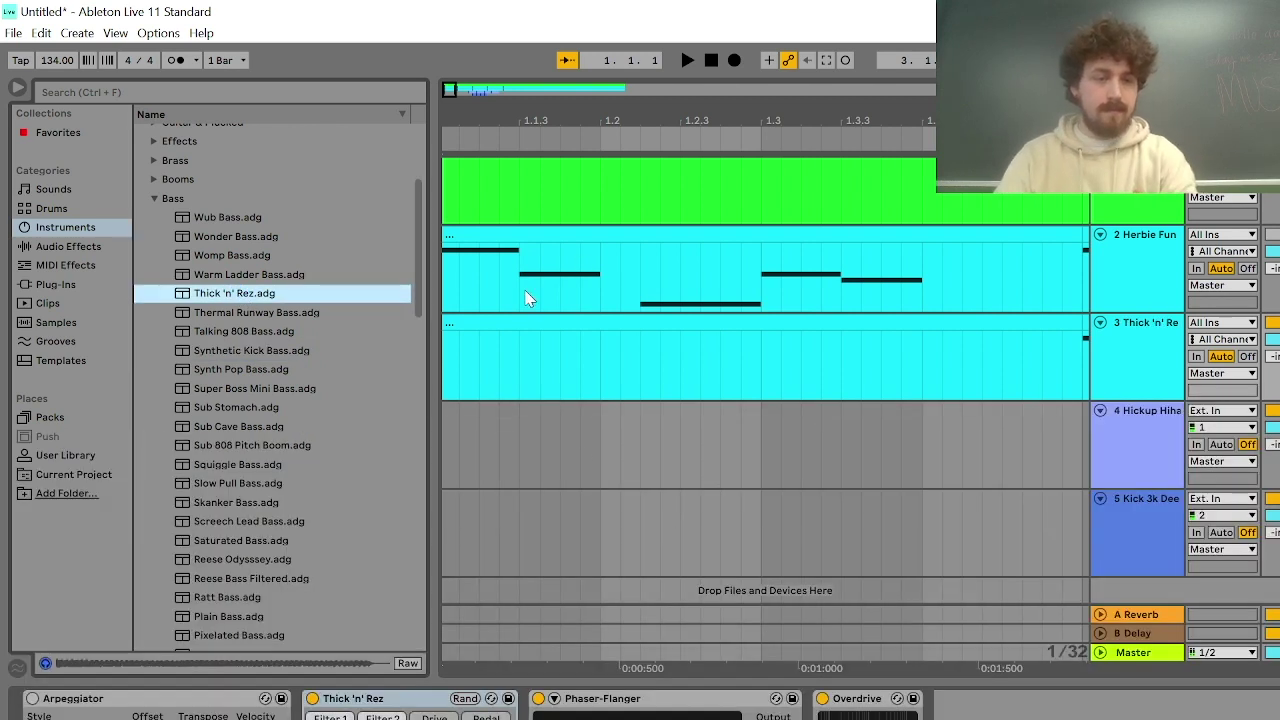
{"action": "key", "text": "space"}
{"action": "key", "text": "space"}
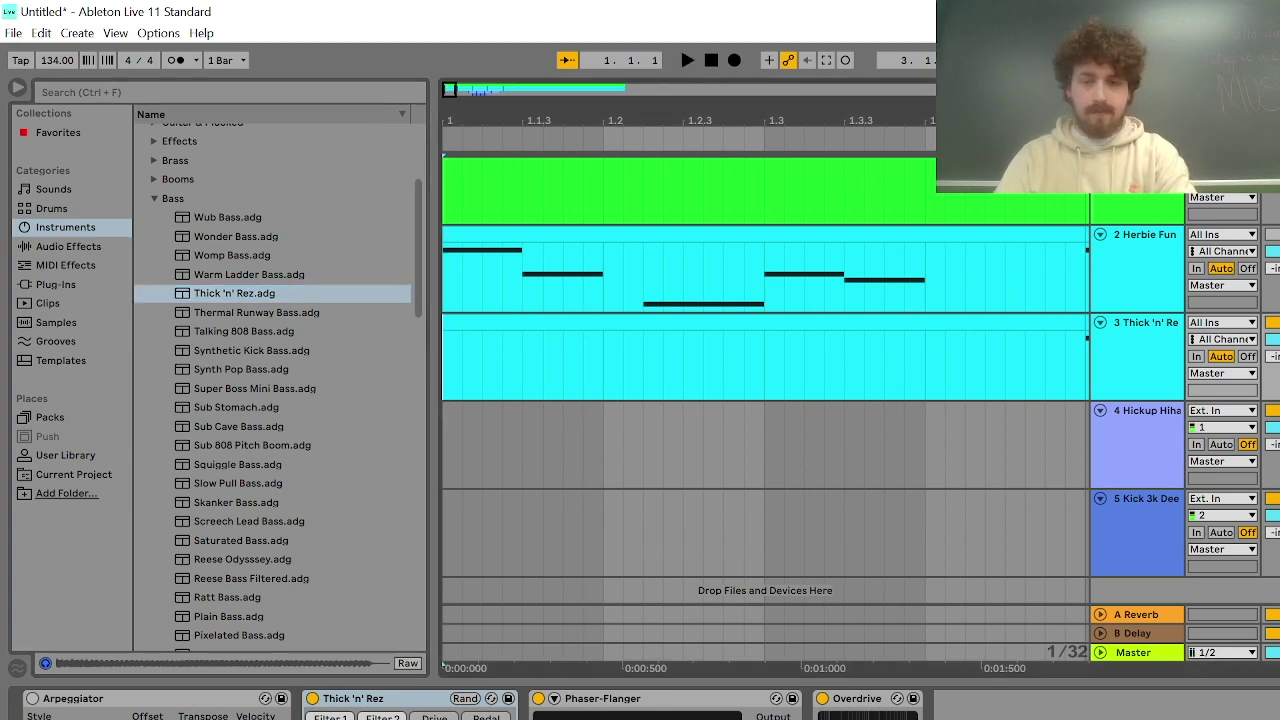
Add a one-beat C1 note at the start of the first clip on track 3 and play it back
{"action": "double_click", "coordinate": [448, 355]}
{"action": "left_click", "coordinate": [285, 640]}
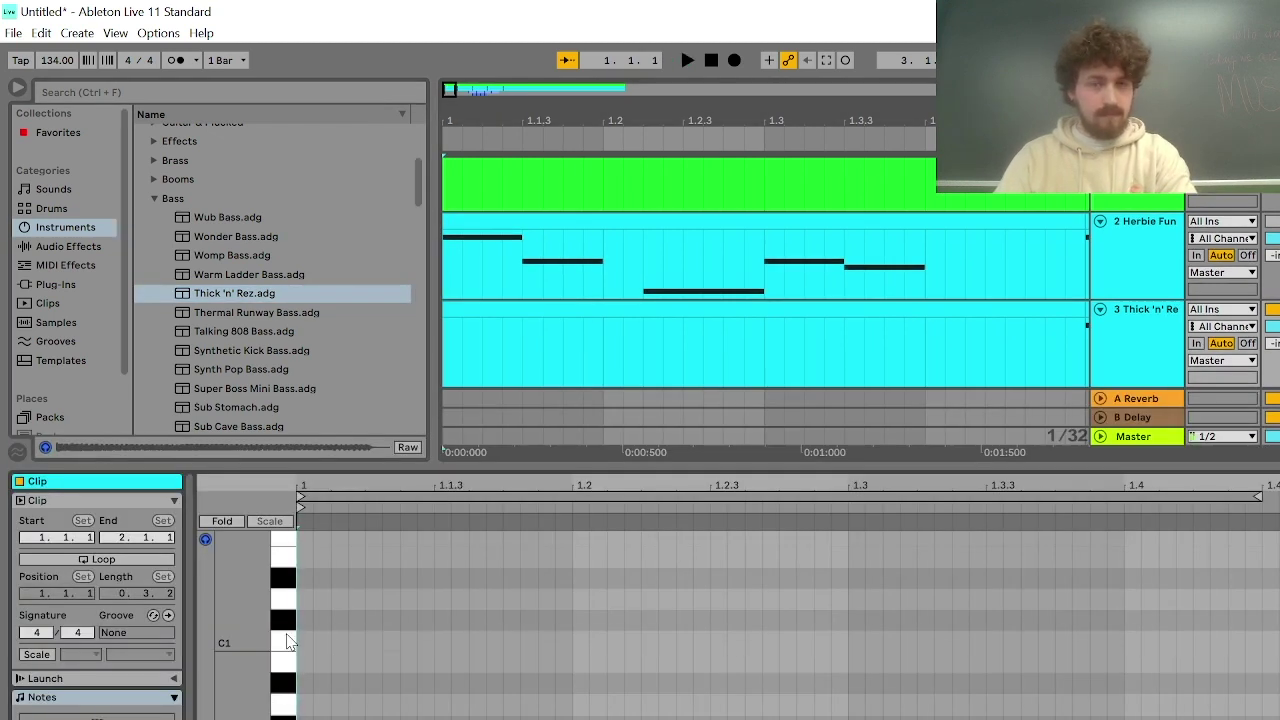
{"action": "left_click_drag", "start_coordinate": [287, 640], "coordinate": [285, 688]}
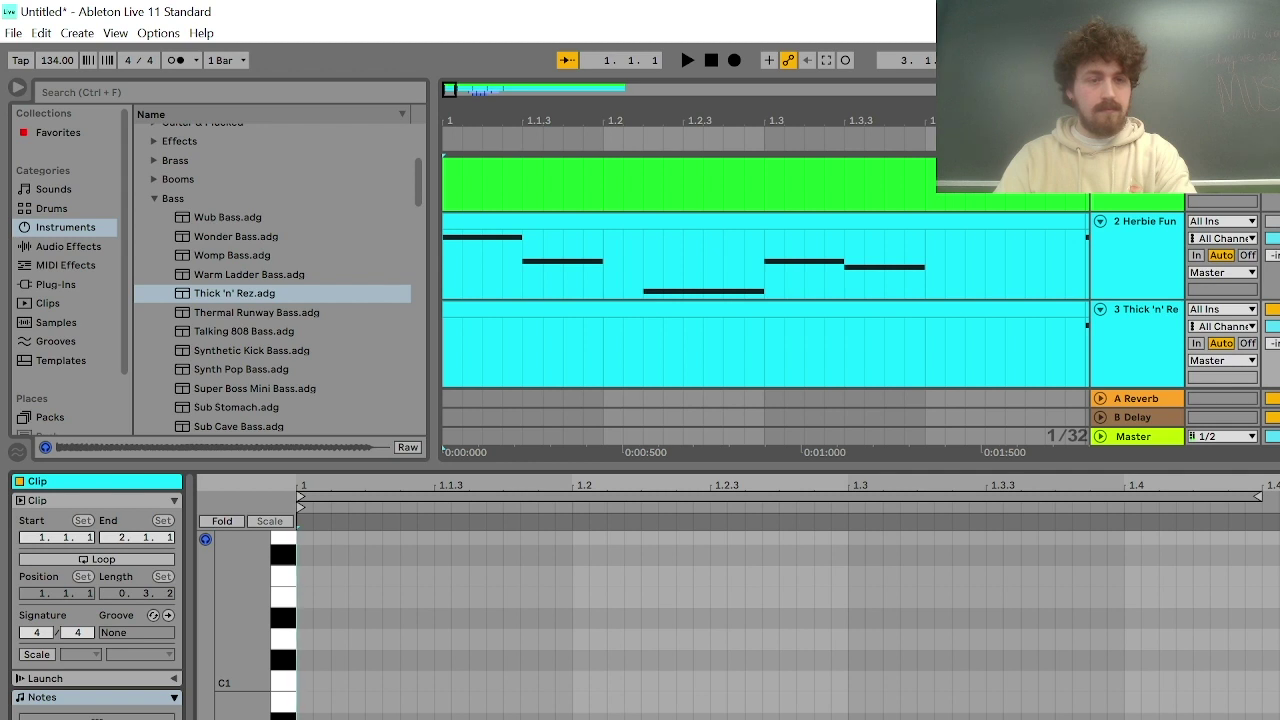
{"action": "double_click", "coordinate": [306, 681]}
{"action": "left_click_drag", "start_coordinate": [310, 681], "coordinate": [567, 698]}
{"action": "key", "text": "space"}
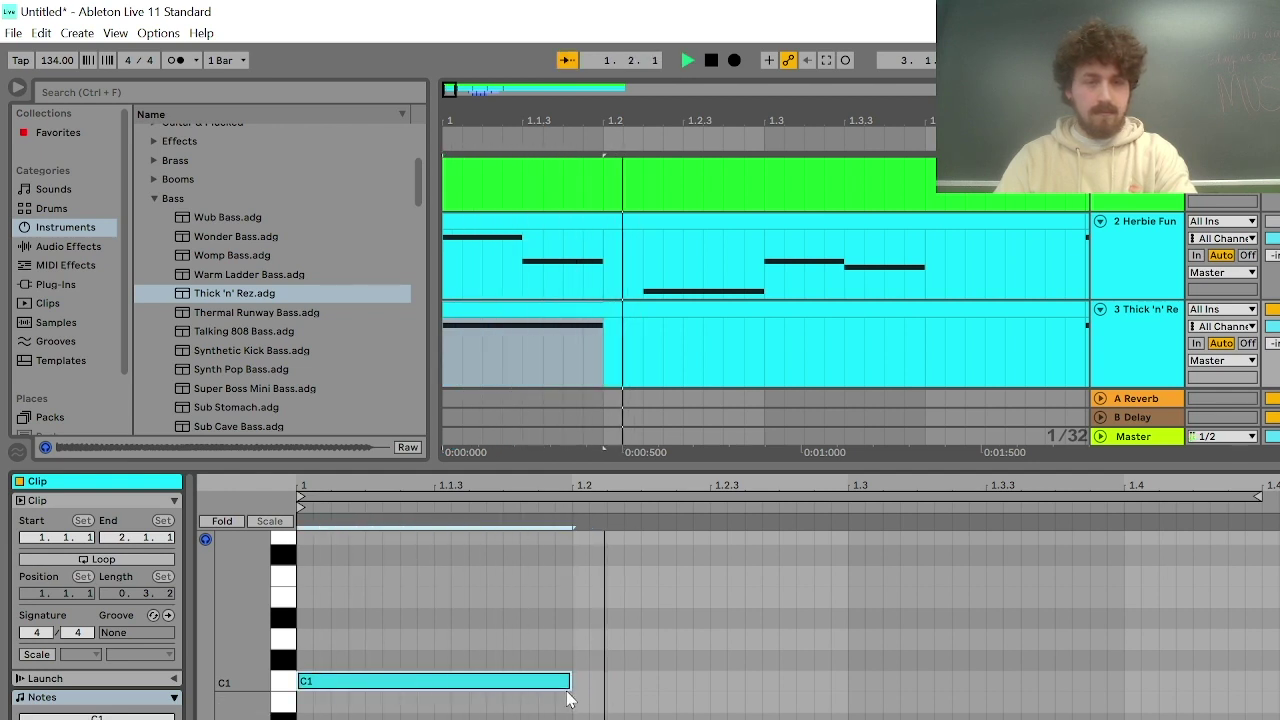
{"action": "key", "text": "space"}
Add a G0 note starting at 1.2 and a G#0 note following it up to 1.3, and play them
{"action": "double_click", "coordinate": [580, 718]}
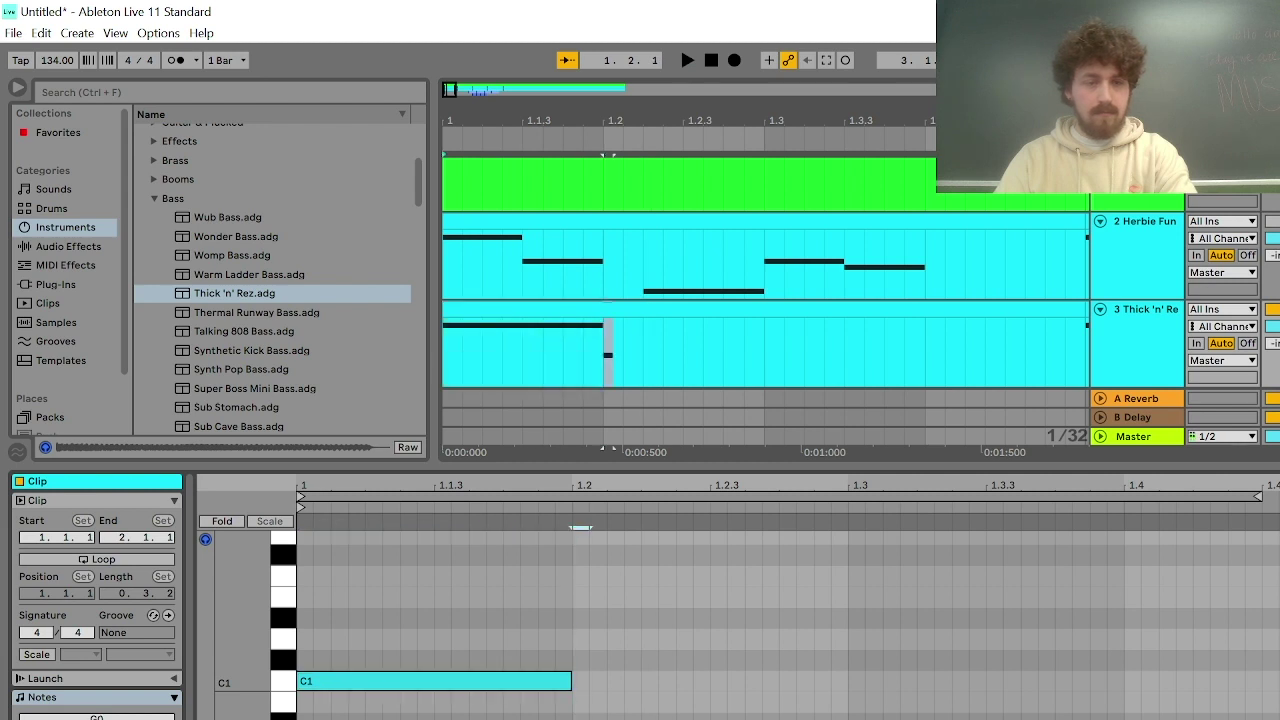
{"action": "left_click_drag", "start_coordinate": [590, 718], "coordinate": [848, 718]}
{"action": "left_click", "coordinate": [694, 718]}
{"action": "key", "text": "space"}
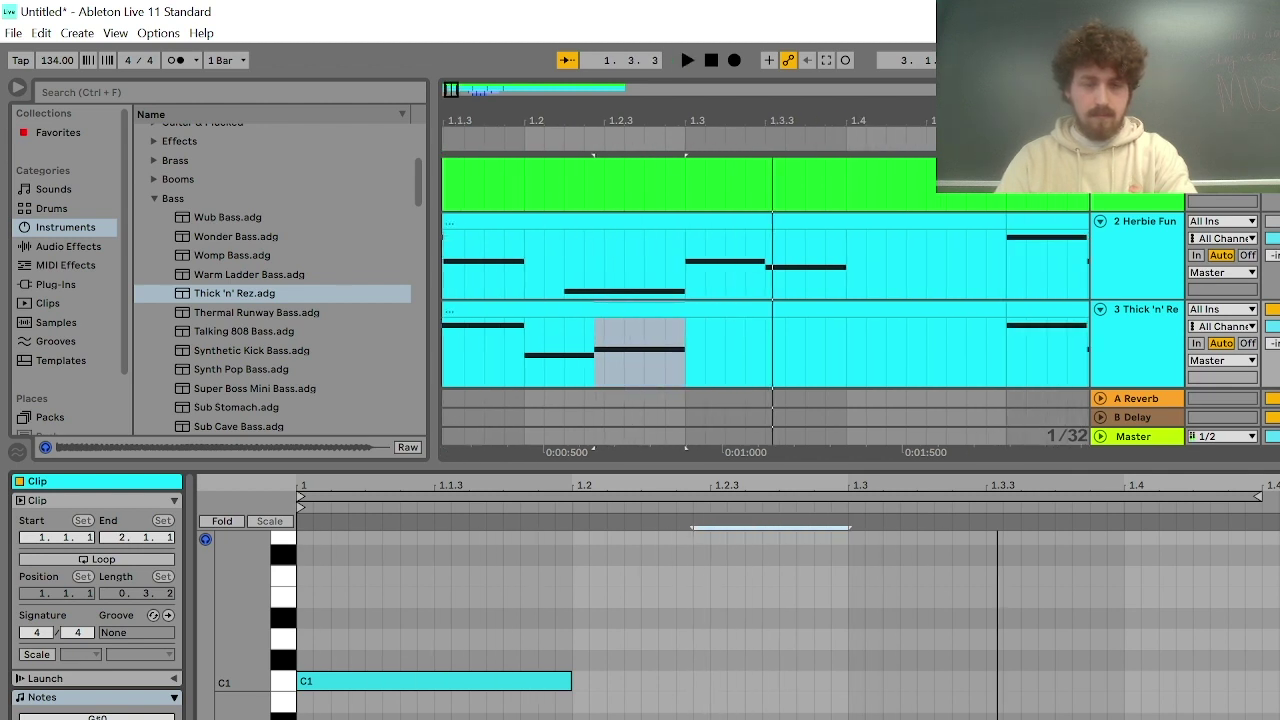
Rearrange the added notes so G0 spans 1.2 to 1.3 and G#0 spans 1.3 to 1.4, and play the bass line
{"action": "left_click_drag", "start_coordinate": [694, 718], "coordinate": [898, 718]}
{"action": "key", "text": "space"}
{"action": "key", "text": "space"}
{"action": "left_click_drag", "start_coordinate": [708, 718], "coordinate": [848, 718]}
{"action": "left_click_drag", "start_coordinate": [984, 718], "coordinate": [1124, 718]}
{"action": "key", "text": "space"}
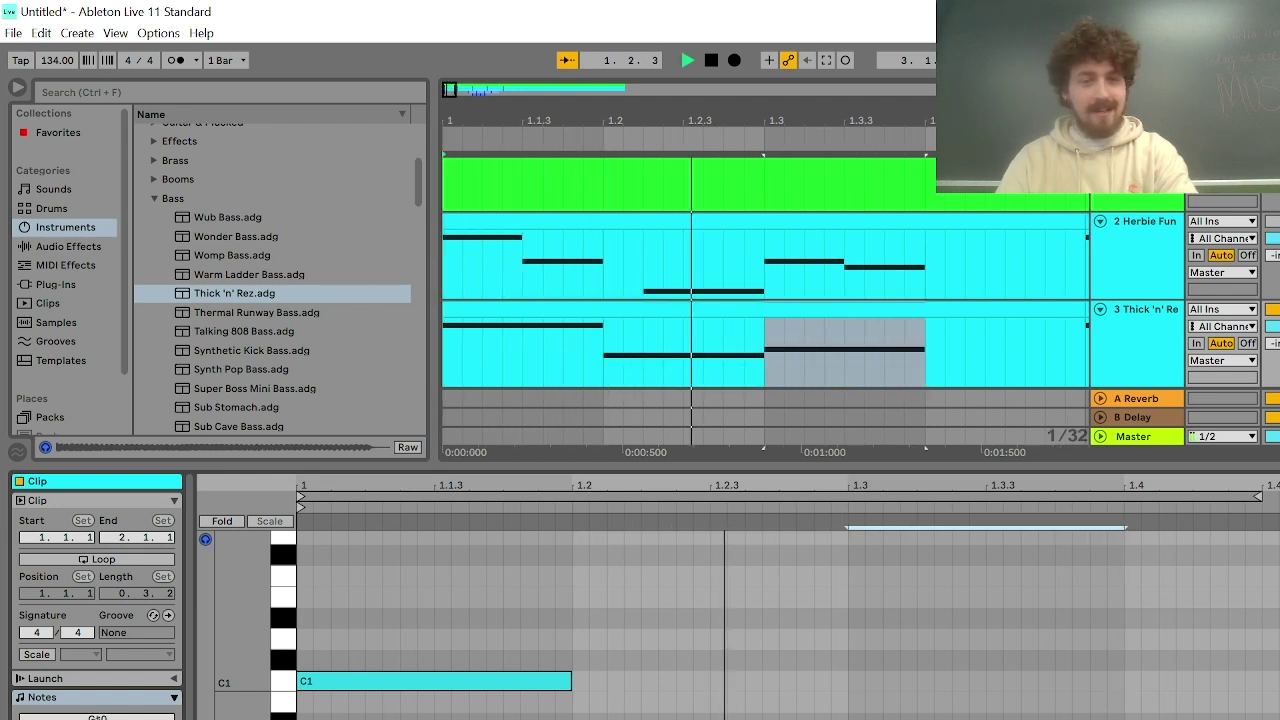
{"action": "key", "text": "space"}
{"action": "key", "text": "space"}
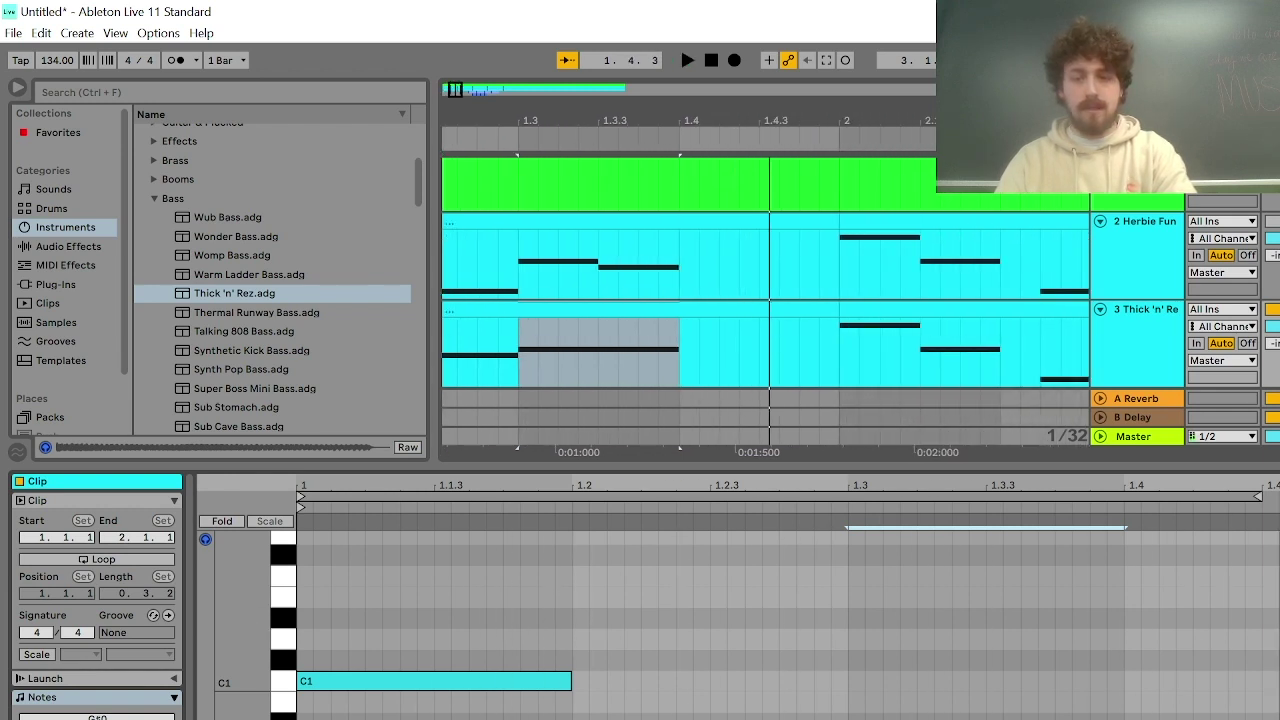
{"action": "scroll", "coordinate": [787, 620], "scroll_direction": "up", "scroll_amount": 1}
{"action": "double_click", "coordinate": [1133, 718]}
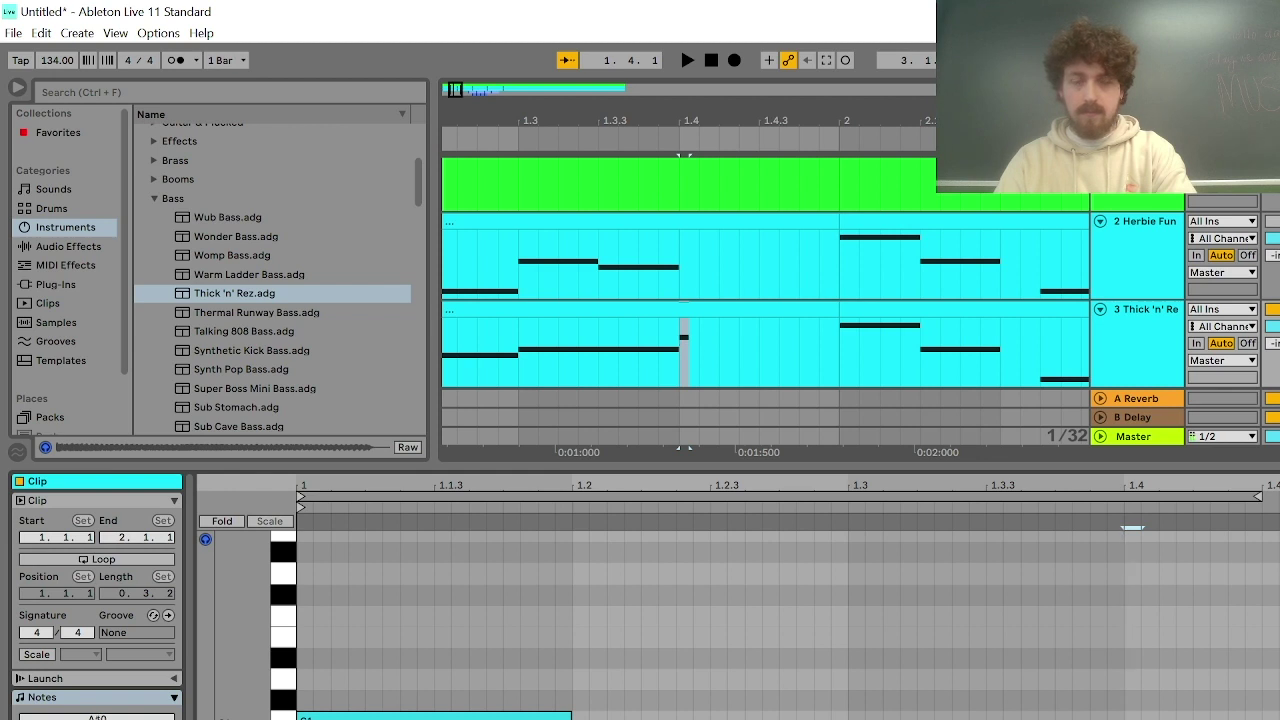
{"action": "key", "text": "Delete"}
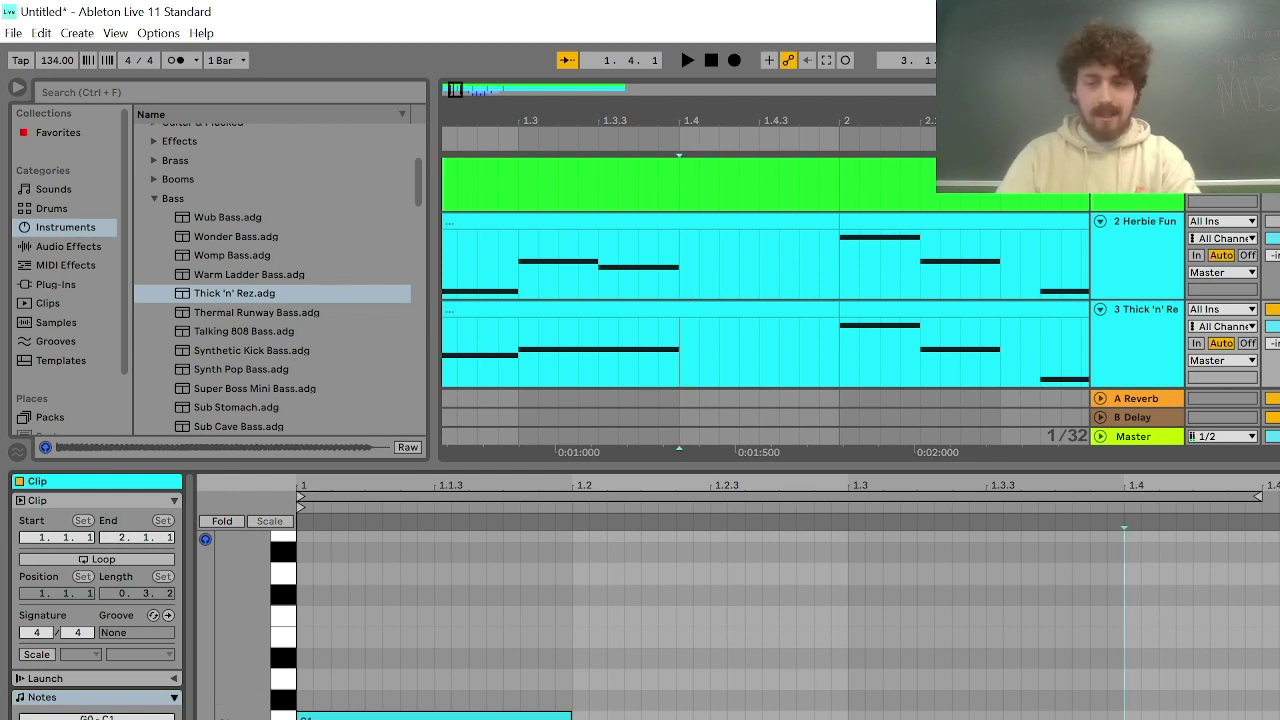
Set the tempo to 108 BPM, enable the Arpeggiator on the Thick 'n' Rez track and play the bass line from the start
{"action": "key", "text": "shift+Tab"}
{"action": "left_click_drag", "start_coordinate": [57, 60], "coordinate": [57, 86]}
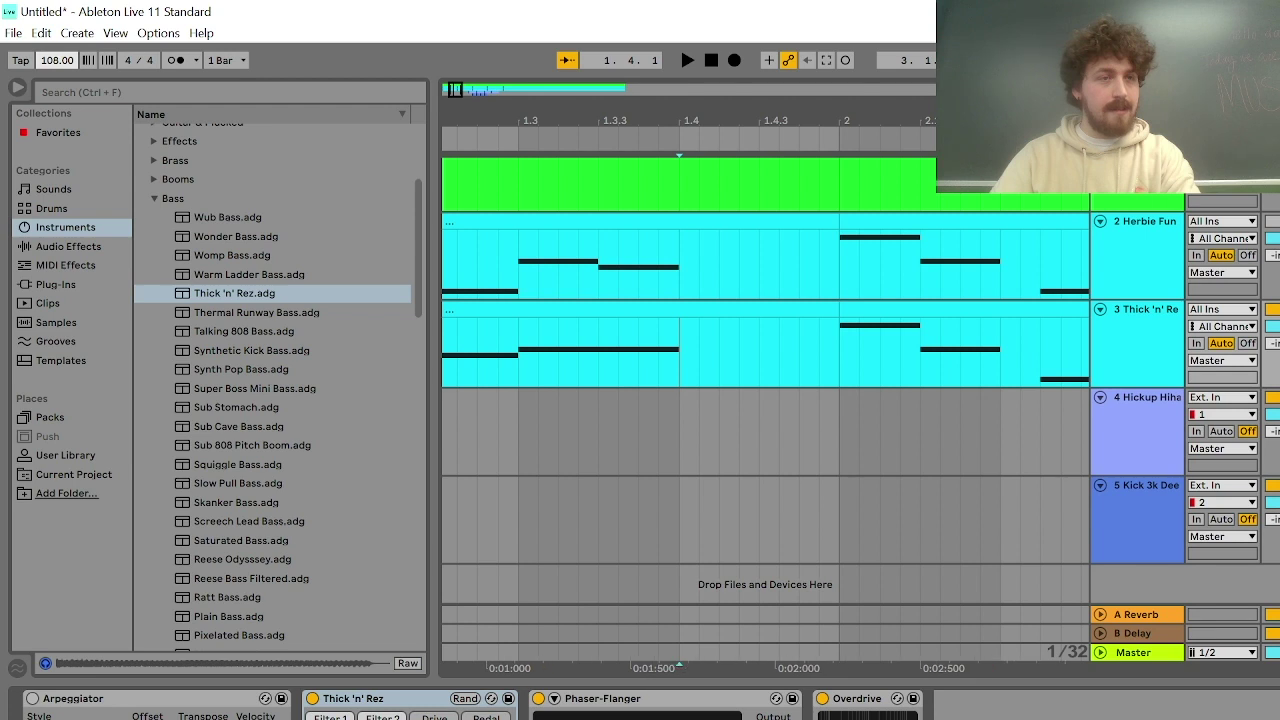
{"action": "left_click", "coordinate": [32, 699]}
{"action": "key", "text": "space"}
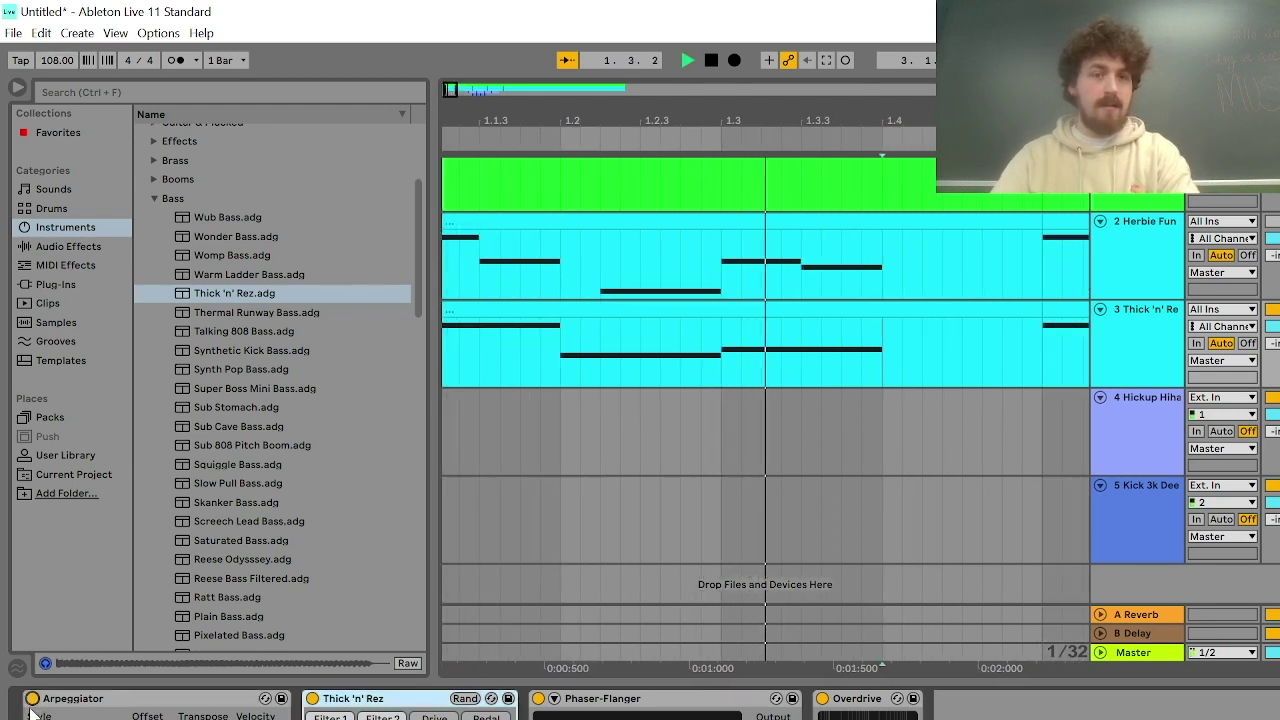
{"action": "key", "text": "space"}
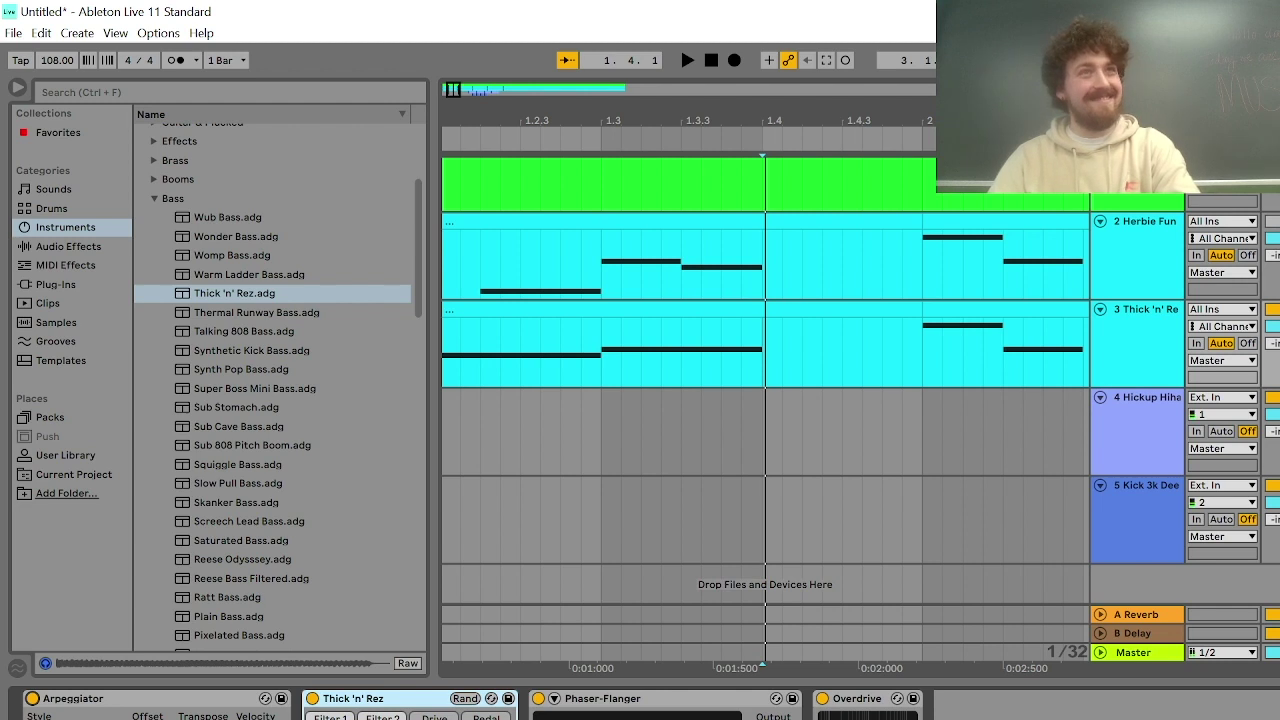
{"action": "key", "text": "space"}
{"action": "key", "text": "space"}
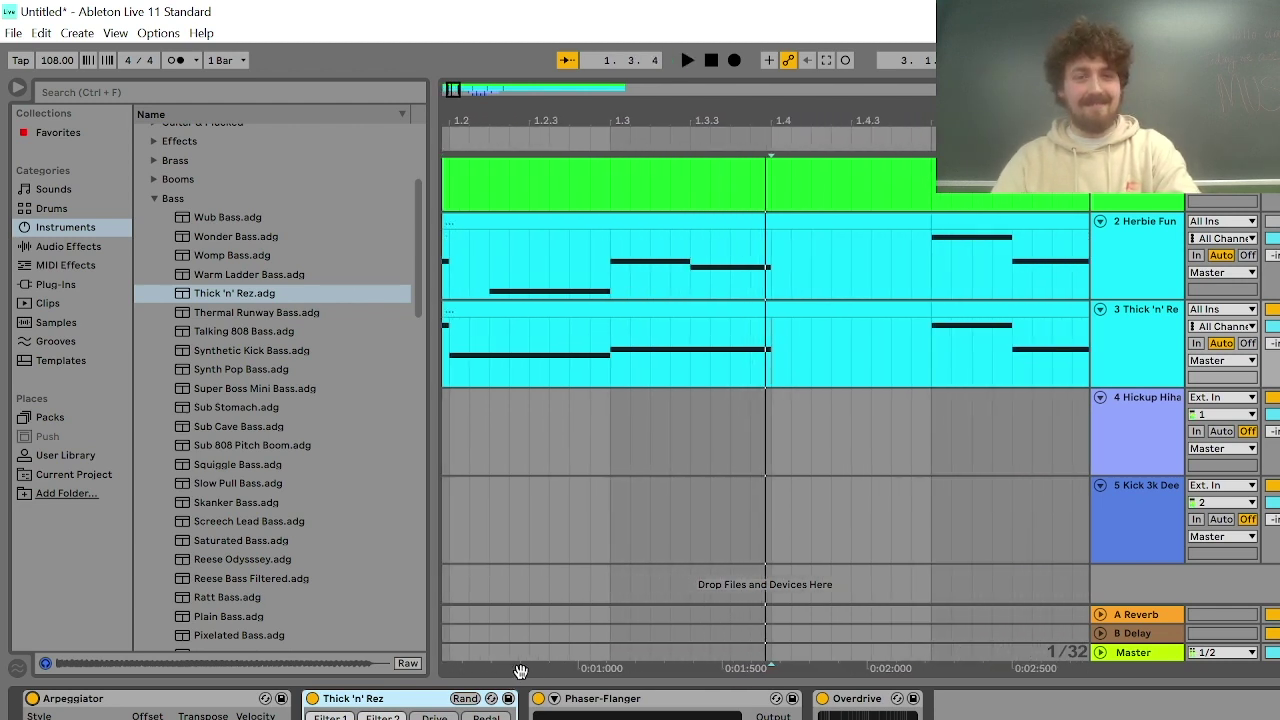
{"action": "key", "text": "space"}
{"action": "key", "text": "space"}
{"action": "key", "text": "space"}
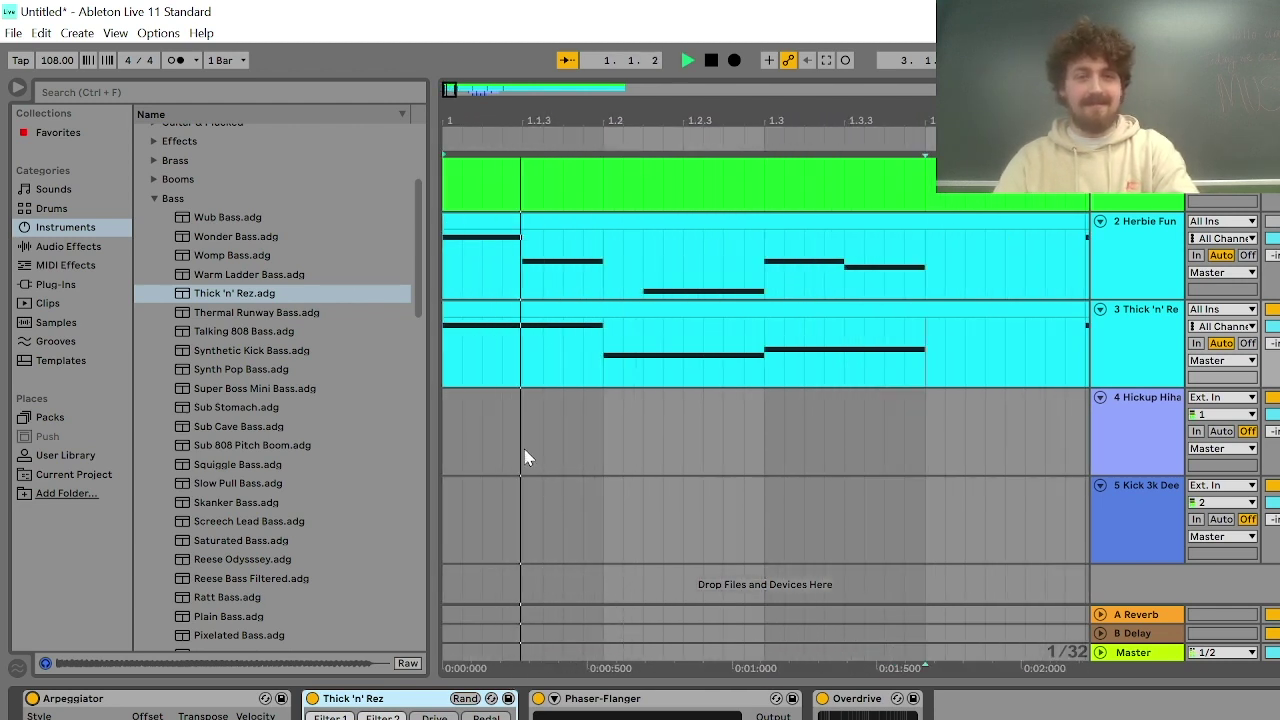
{"action": "key", "text": "space"}
Lengthen the C1 note to 1.3, shift the G0 and G#0 notes one beat later, and play the bass line
{"action": "key", "text": "shift+Tab"}
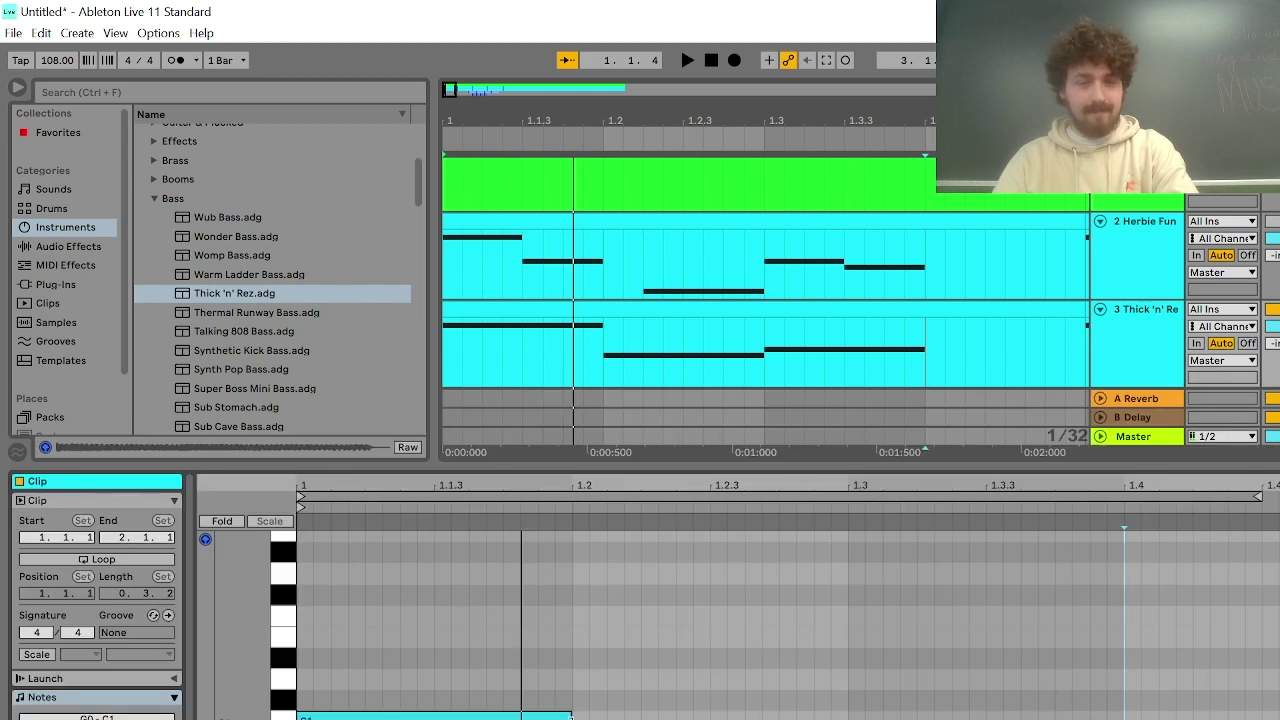
{"action": "left_click_drag", "start_coordinate": [572, 717], "coordinate": [848, 717]}
{"action": "left_click_drag", "start_coordinate": [600, 719], "coordinate": [859, 719]}
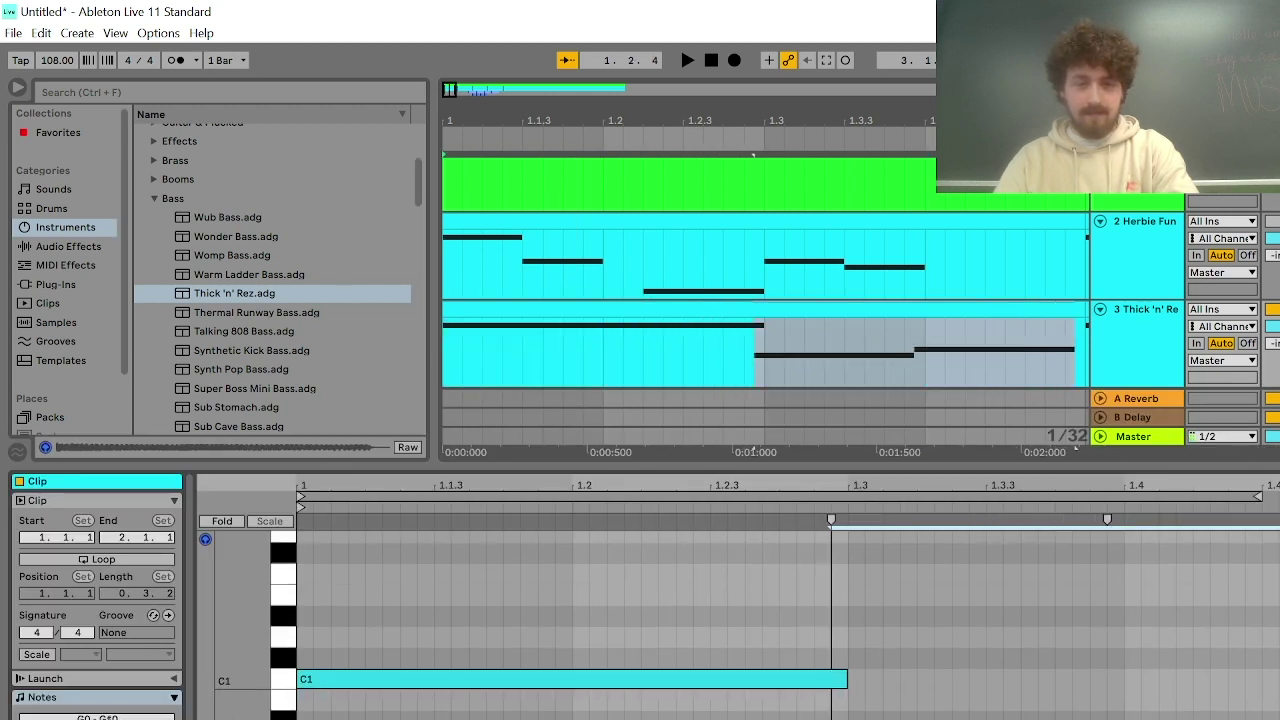
{"action": "key", "text": "space"}
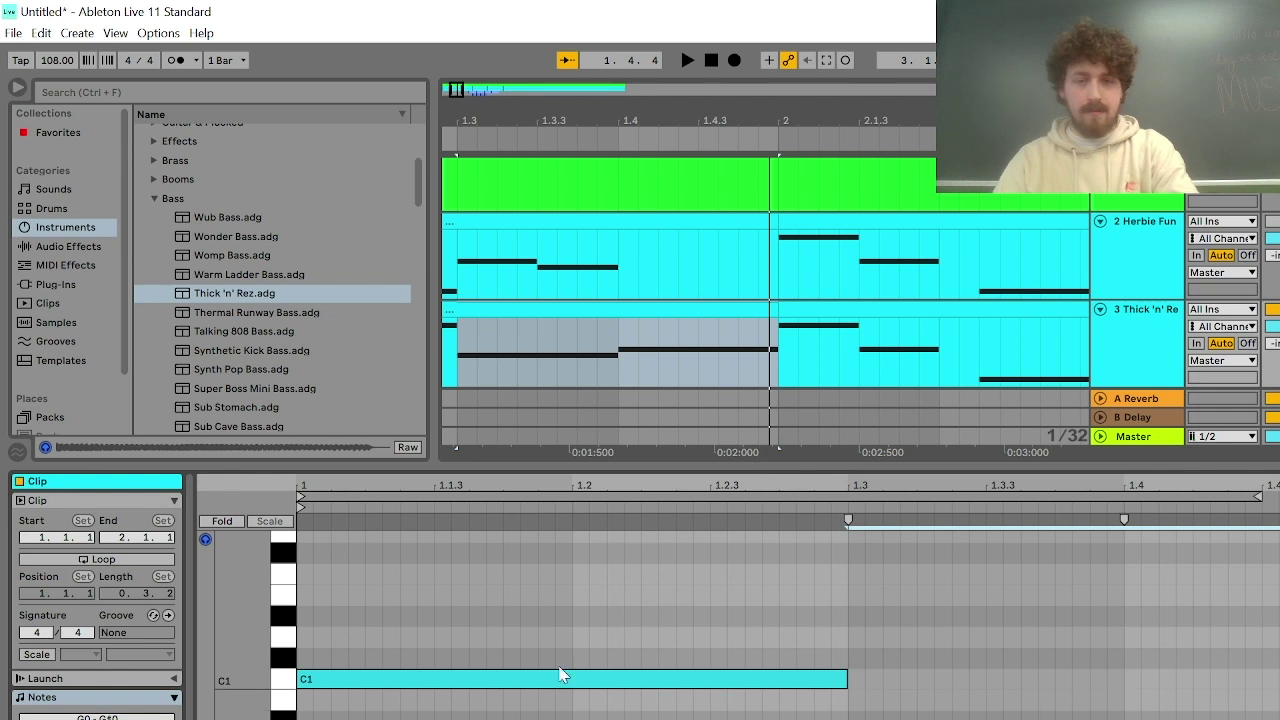
{"action": "key", "text": "space"}
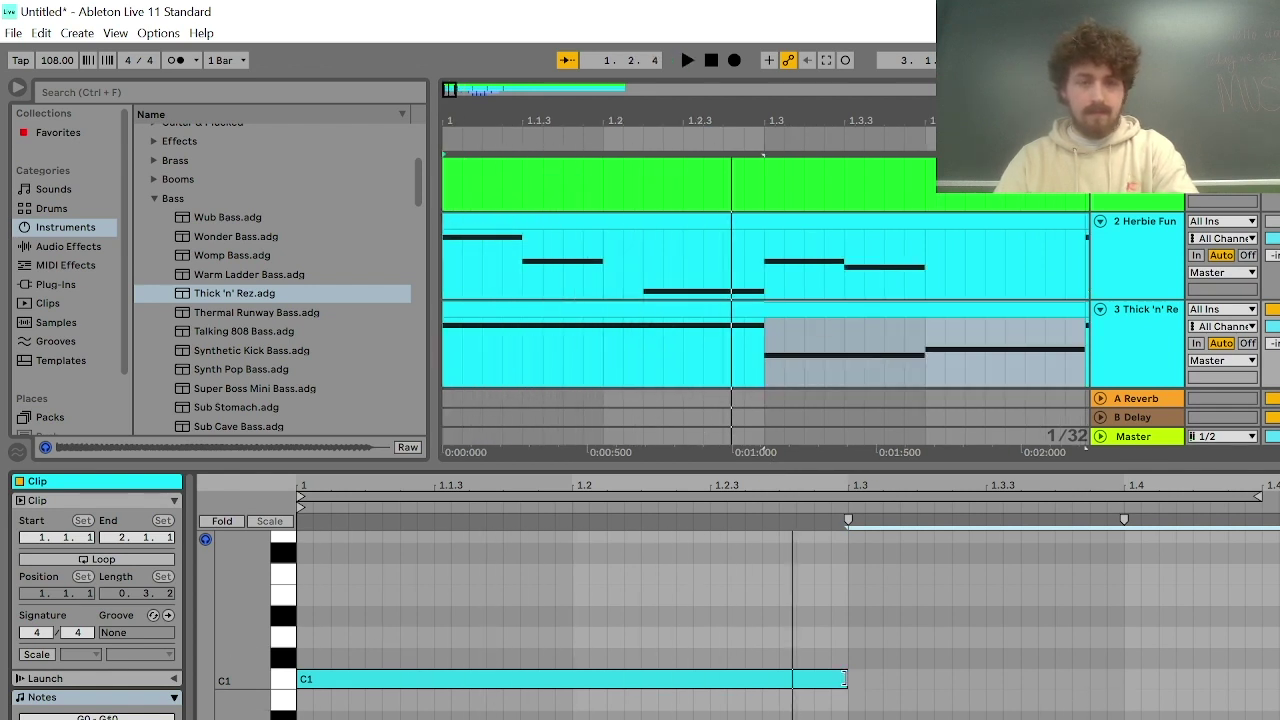
Try replacing the long C1 note with four half-beat C1 notes and play the result
{"action": "left_click_drag", "start_coordinate": [846, 679], "coordinate": [434, 679]}
{"action": "key", "text": "ctrl+d"}
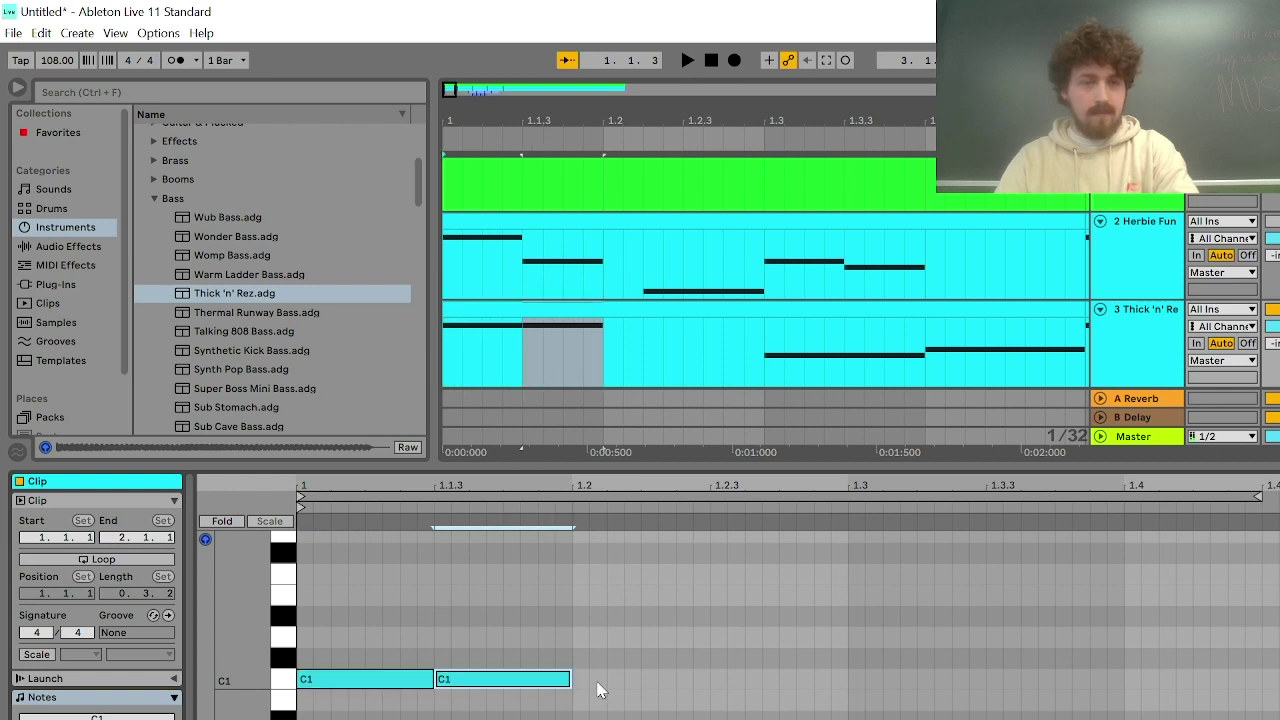
{"action": "key", "text": "ctrl+d"}
{"action": "key", "text": "ctrl+d"}
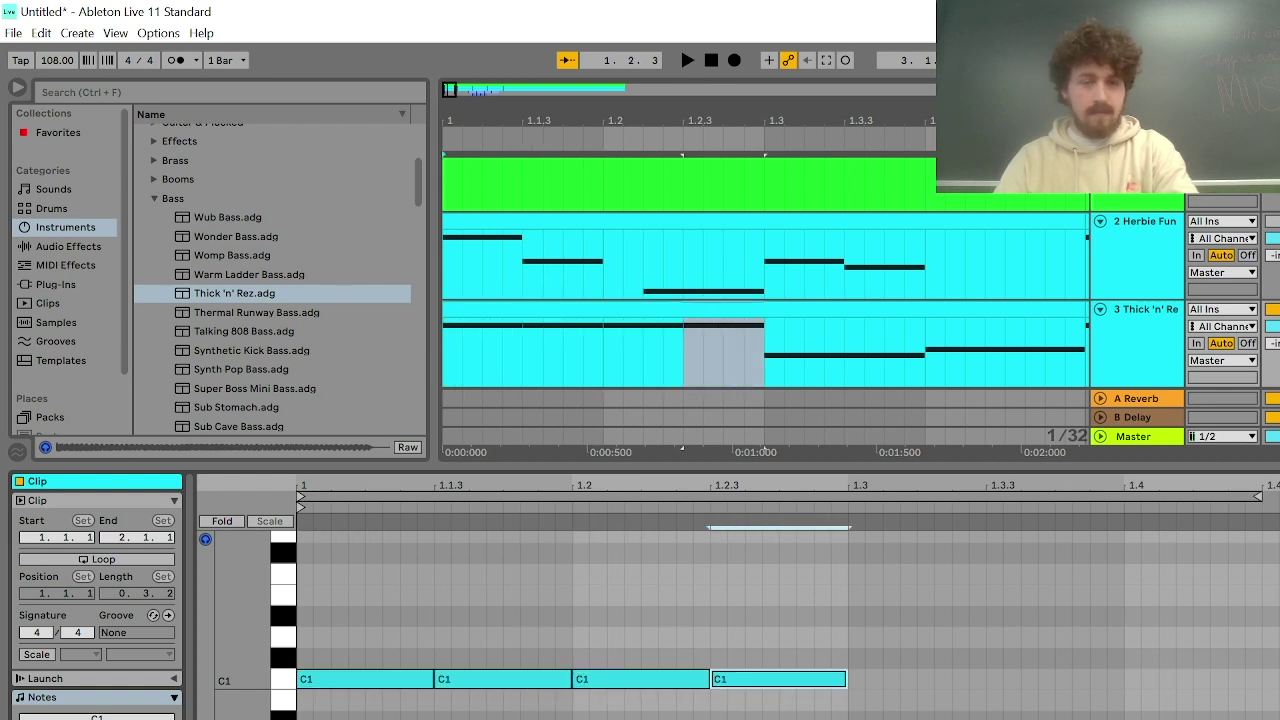
{"action": "key", "text": "shift+Tab"}
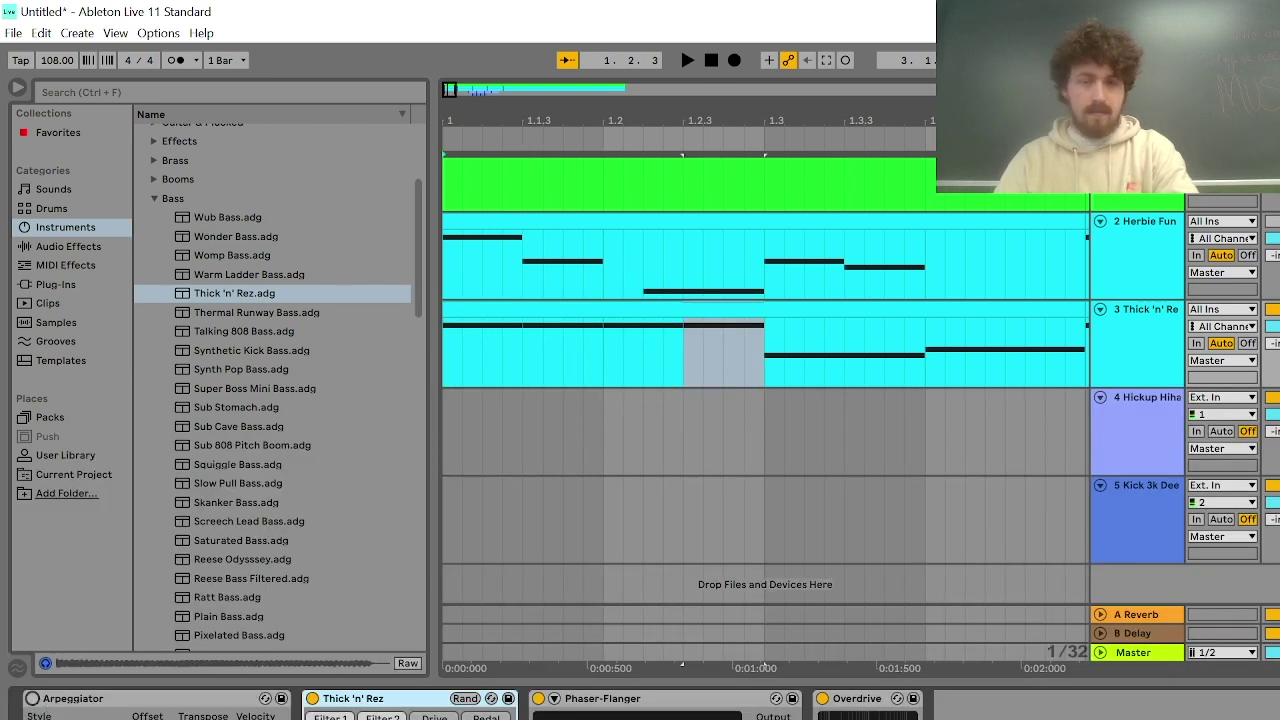
{"action": "key", "text": "shift+Tab"}
{"action": "key", "text": "space"}
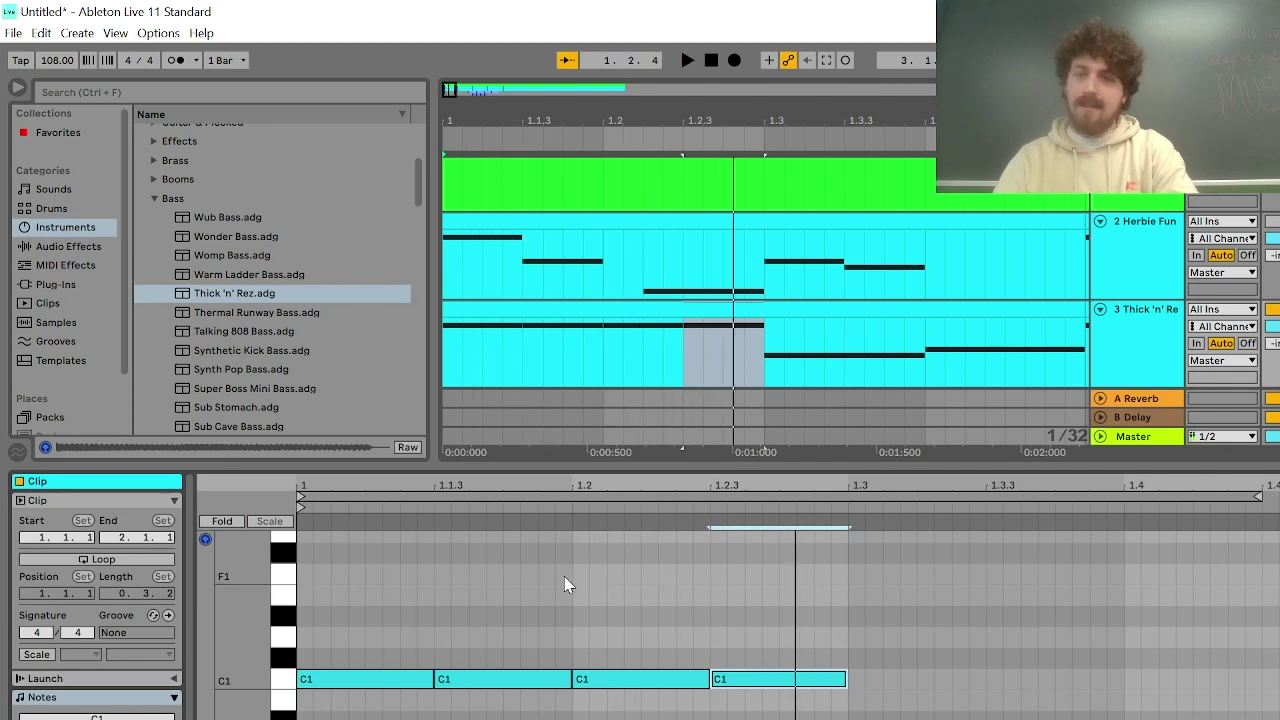
Undo the duplication and shortening of the C1 note, and play the bass line again
{"action": "key", "text": "ctrl+z"}
{"action": "key", "text": "ctrl+z"}
{"action": "key", "text": "ctrl+z"}
{"action": "key", "text": "ctrl+z"}
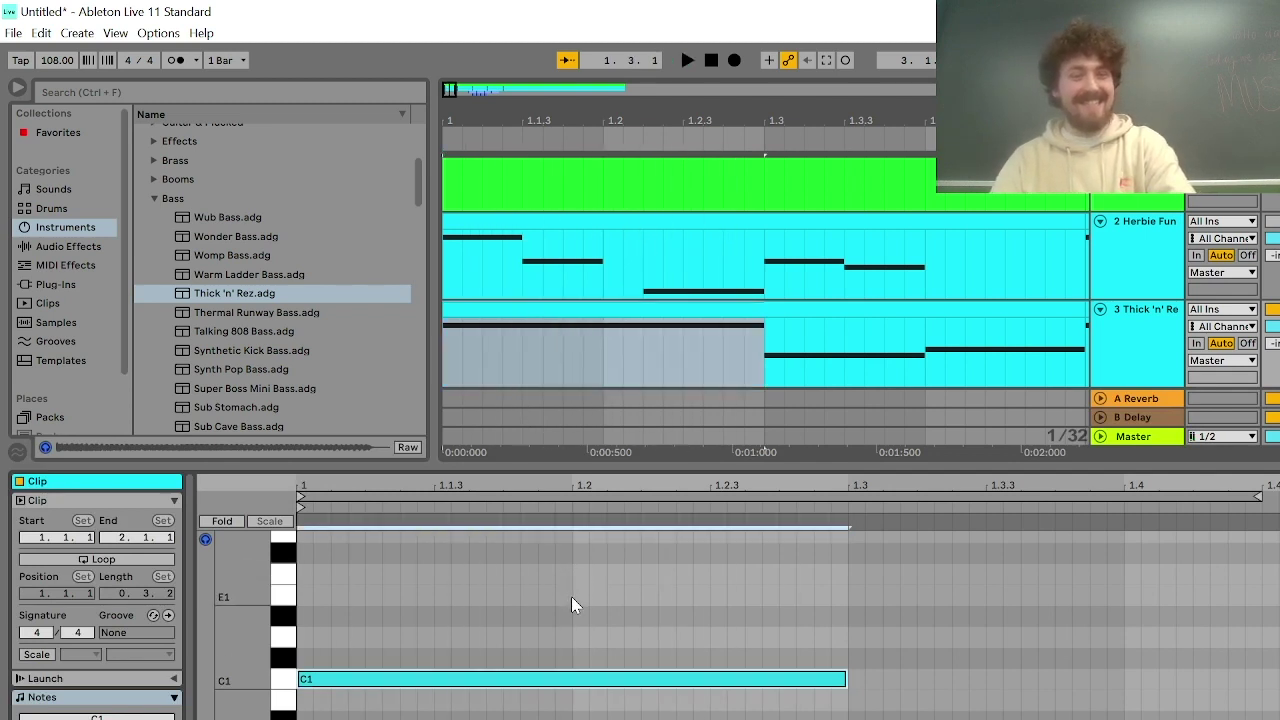
{"action": "key", "text": "space"}
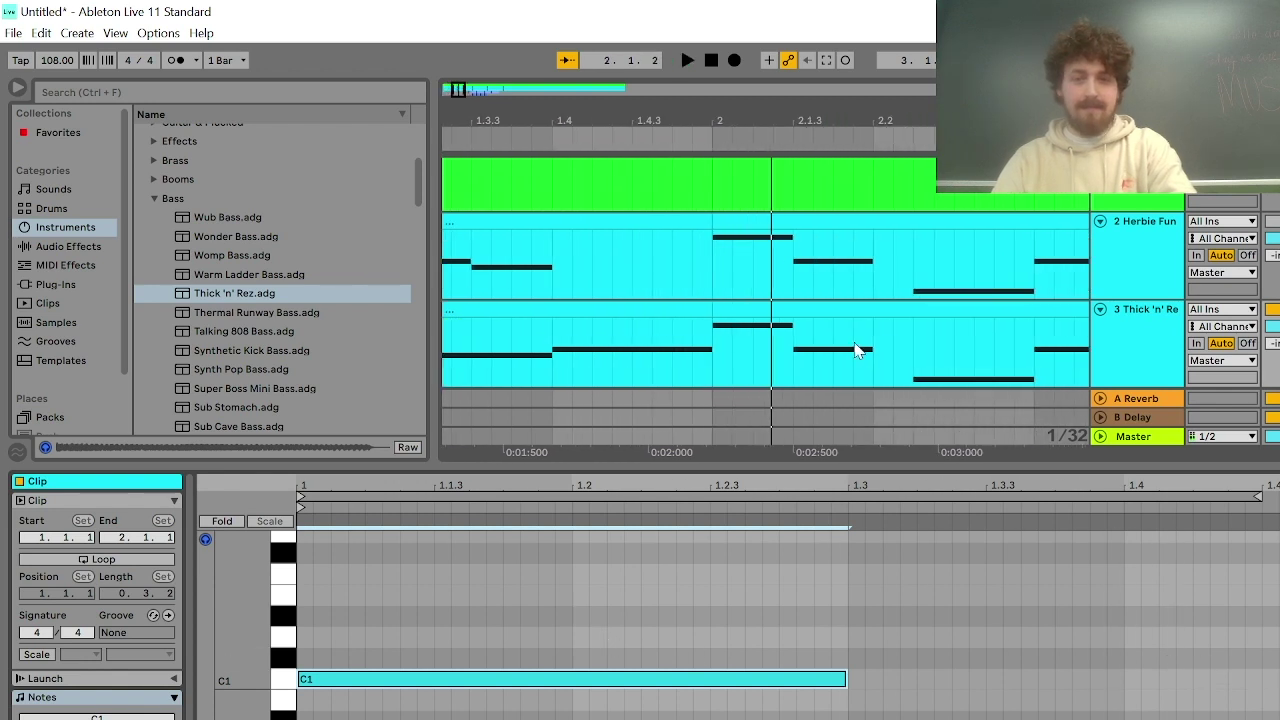
Extend the first clip on track 3 to 2.2, lengthen its last G#0 note to the same point, and play it
{"action": "left_click_drag", "start_coordinate": [712, 311], "coordinate": [874, 320]}
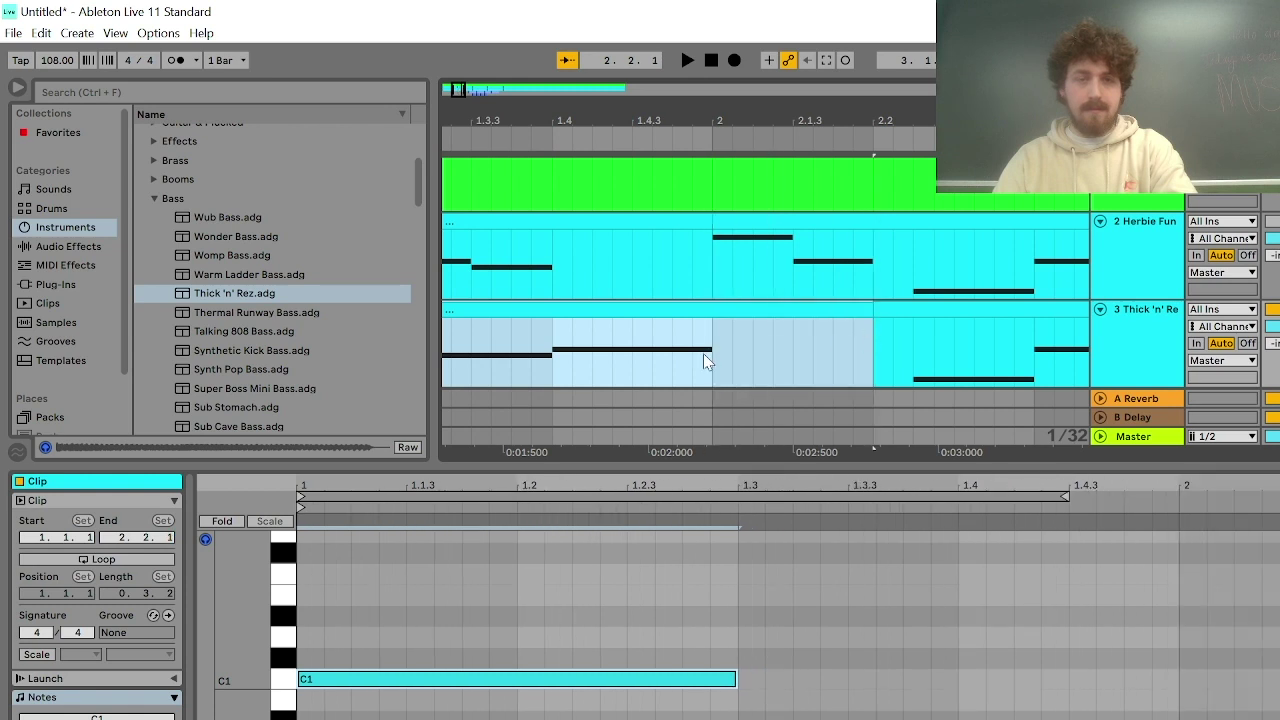
{"action": "left_click", "coordinate": [1068, 718]}
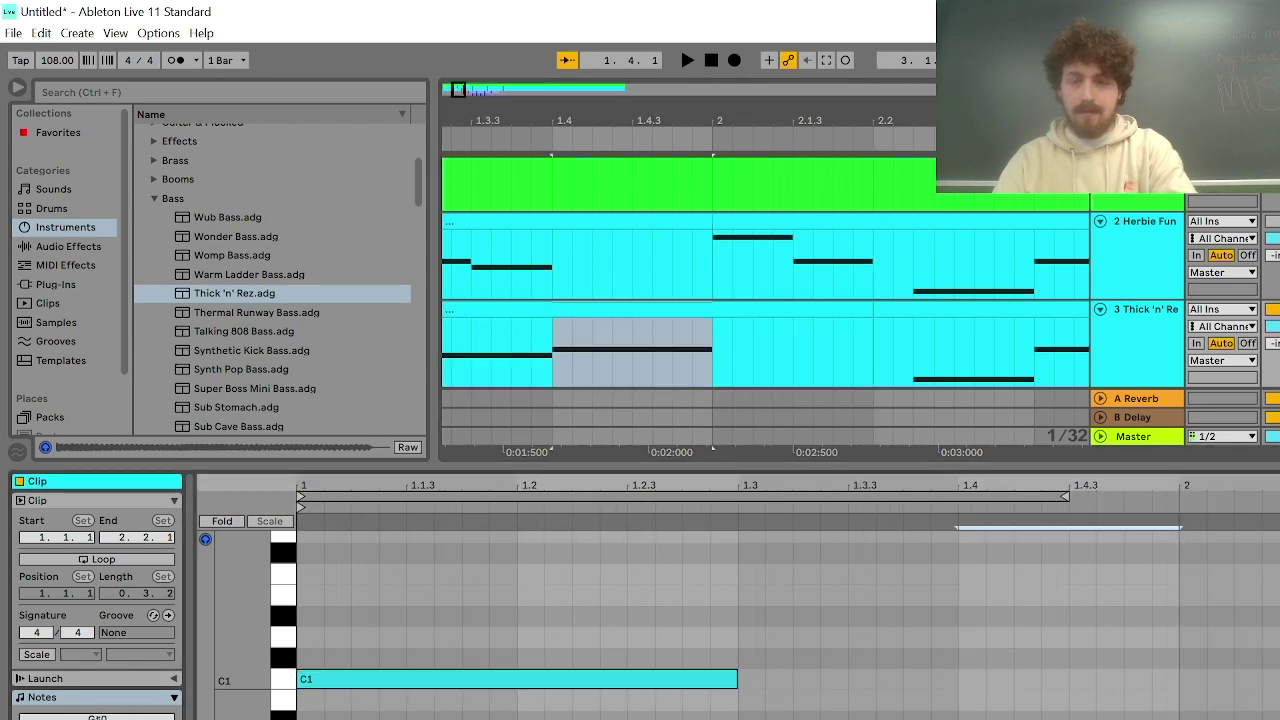
{"action": "left_click_drag", "start_coordinate": [712, 350], "coordinate": [874, 350]}
{"action": "key", "text": "space"}
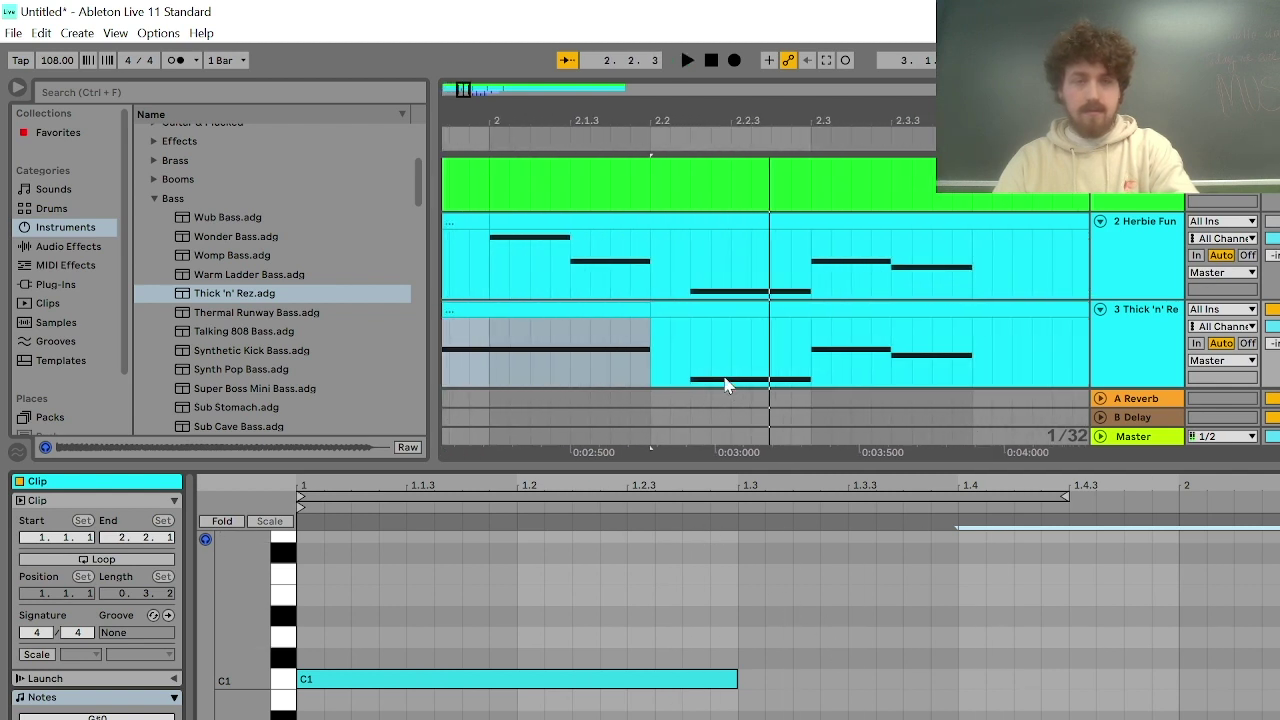
Trim the start of the second clip on track 3 to 1.2.2, move the clip to begin at 2.2, and play it
{"action": "left_click", "coordinate": [729, 384]}
{"action": "mouse_move", "coordinate": [660, 326]}
{"action": "left_mouse_down"}
{"action": "mouse_move", "coordinate": [712, 322]}
{"action": "mouse_move", "coordinate": [686, 313]}
{"action": "left_mouse_up"}
{"action": "key", "text": "space"}
{"action": "key", "text": "space"}
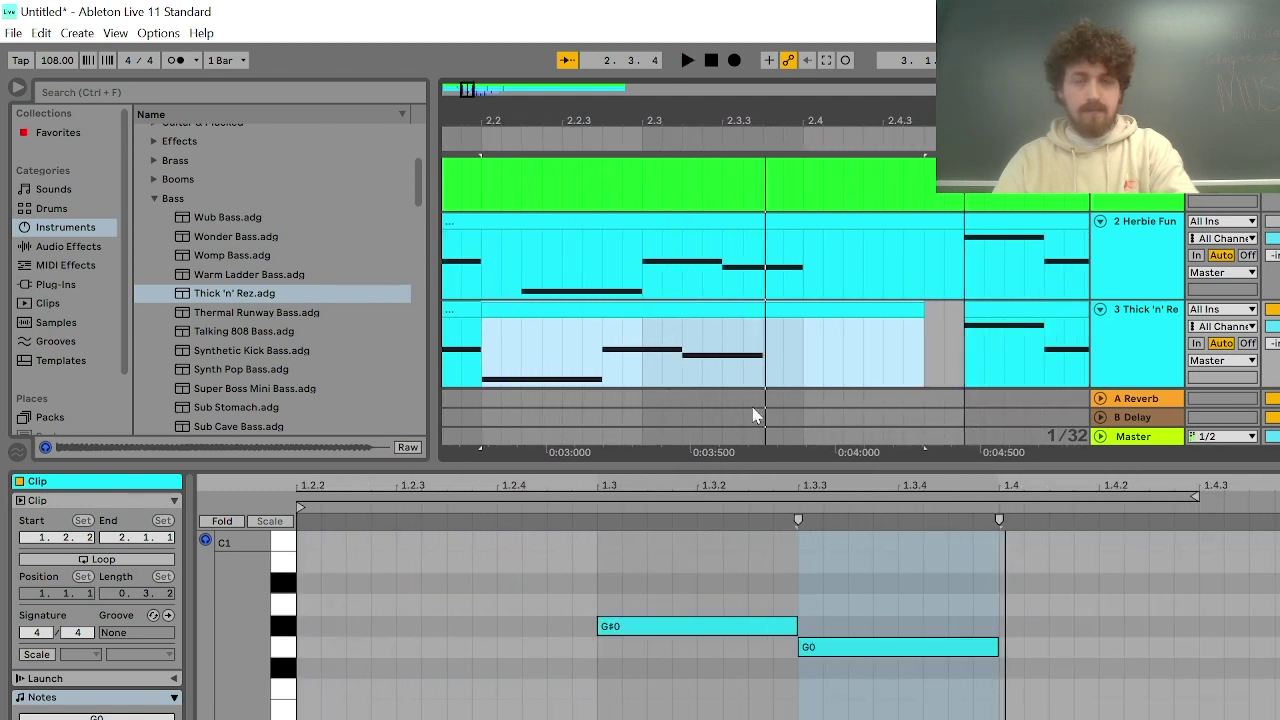
{"action": "scroll", "coordinate": [602, 356], "scroll_direction": "down", "scroll_amount": 4}
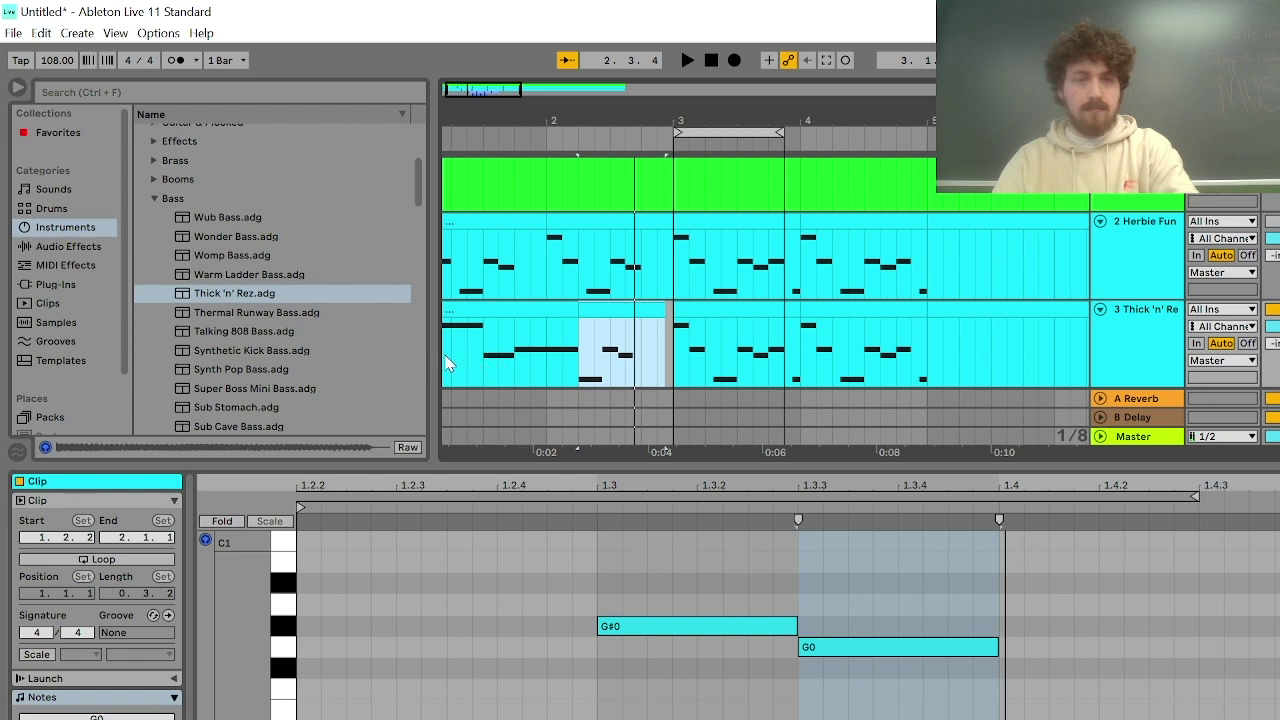
Play the arrangement from the start to check the bass line on track 3
{"action": "left_click", "coordinate": [712, 62]}
{"action": "key", "text": "space"}
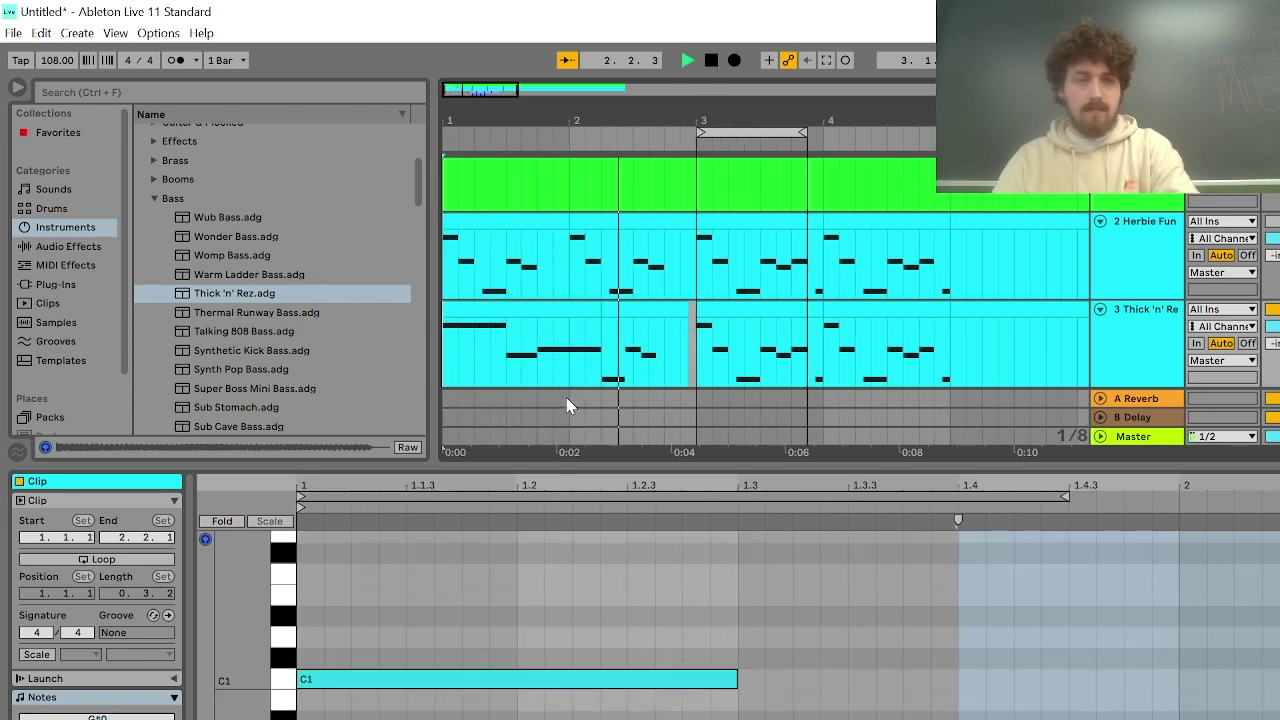
{"action": "key", "text": "space"}
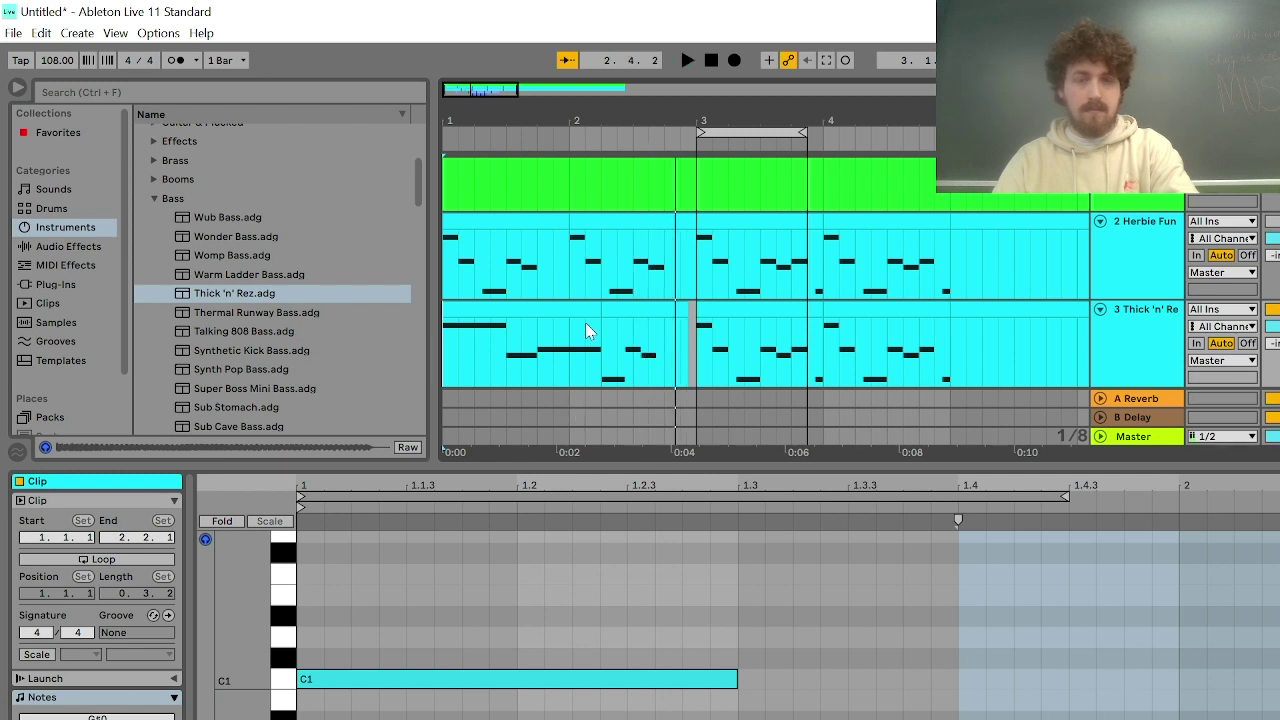
{"action": "scroll", "coordinate": [585, 322], "scroll_direction": "down", "scroll_amount": 3}
{"action": "key", "text": "space"}
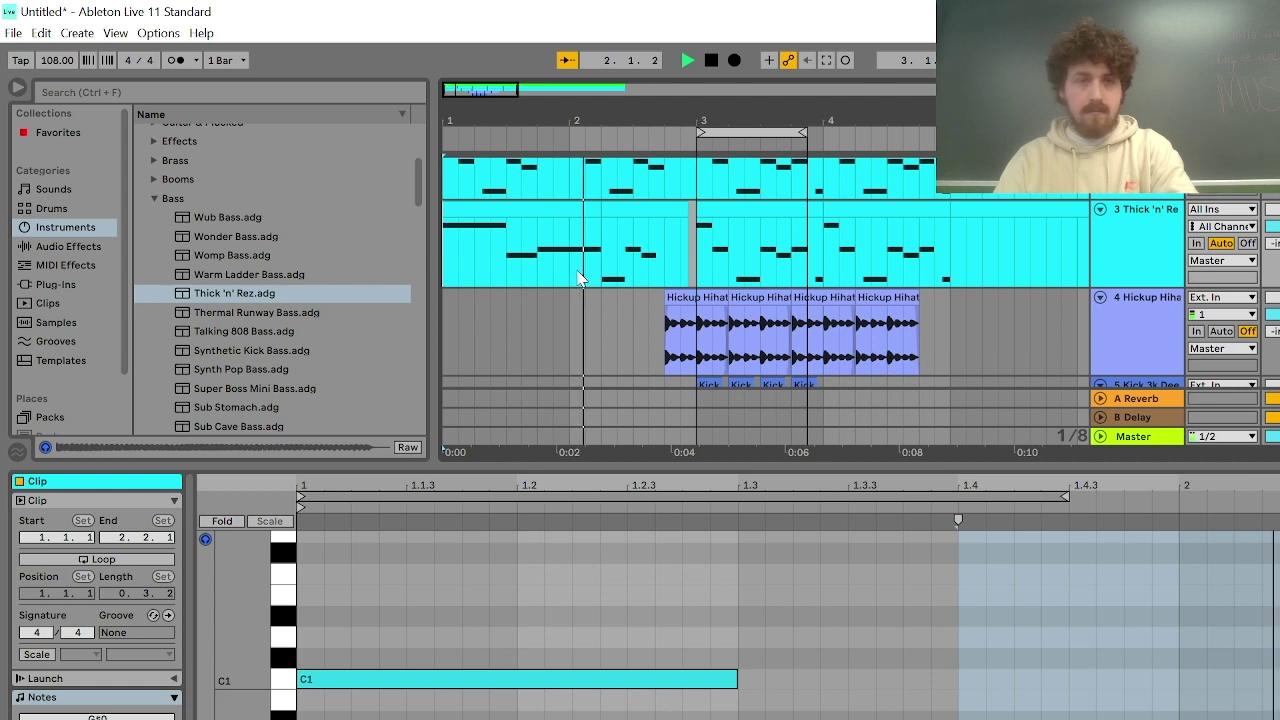
{"action": "key", "text": "space"}
Play the second clip on track 3 from its later G#0 note, and lengthen that note to 1.4
{"action": "left_click", "coordinate": [633, 268]}
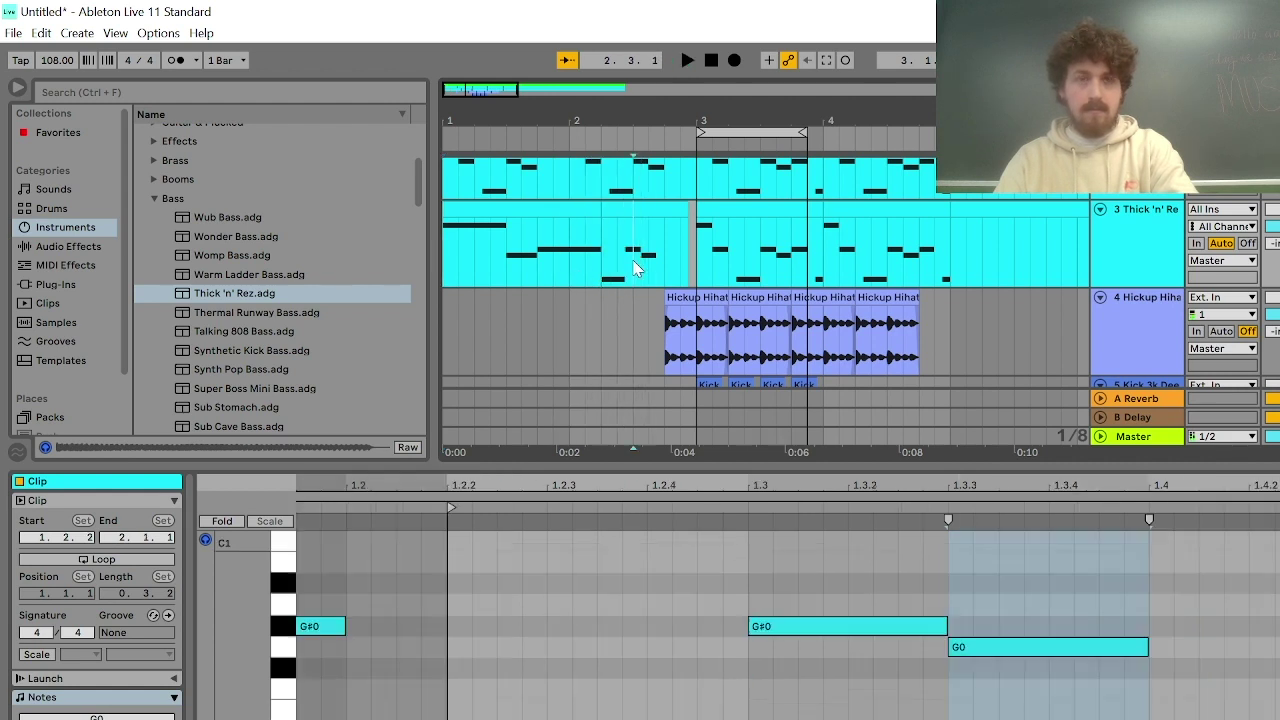
{"action": "left_click", "coordinate": [770, 630]}
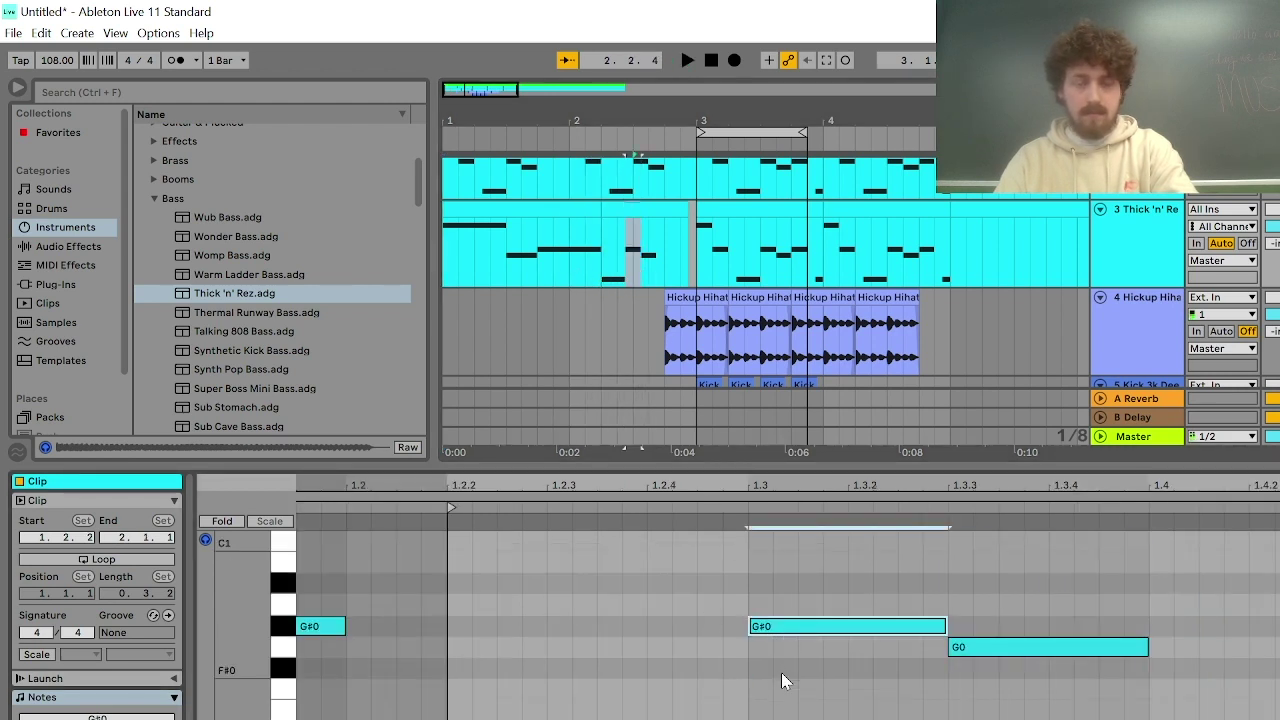
{"action": "scroll", "coordinate": [783, 677], "scroll_direction": "up", "scroll_amount": 1}
{"action": "key", "text": "space"}
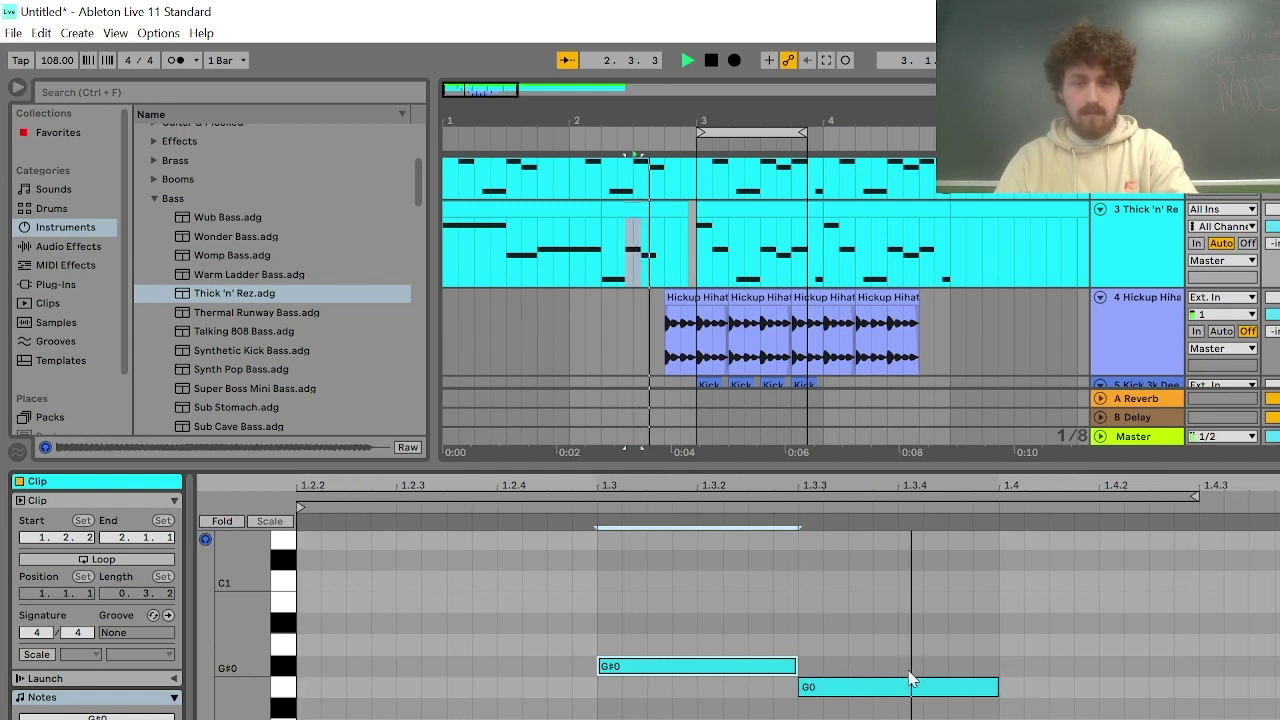
{"action": "key", "text": "space"}
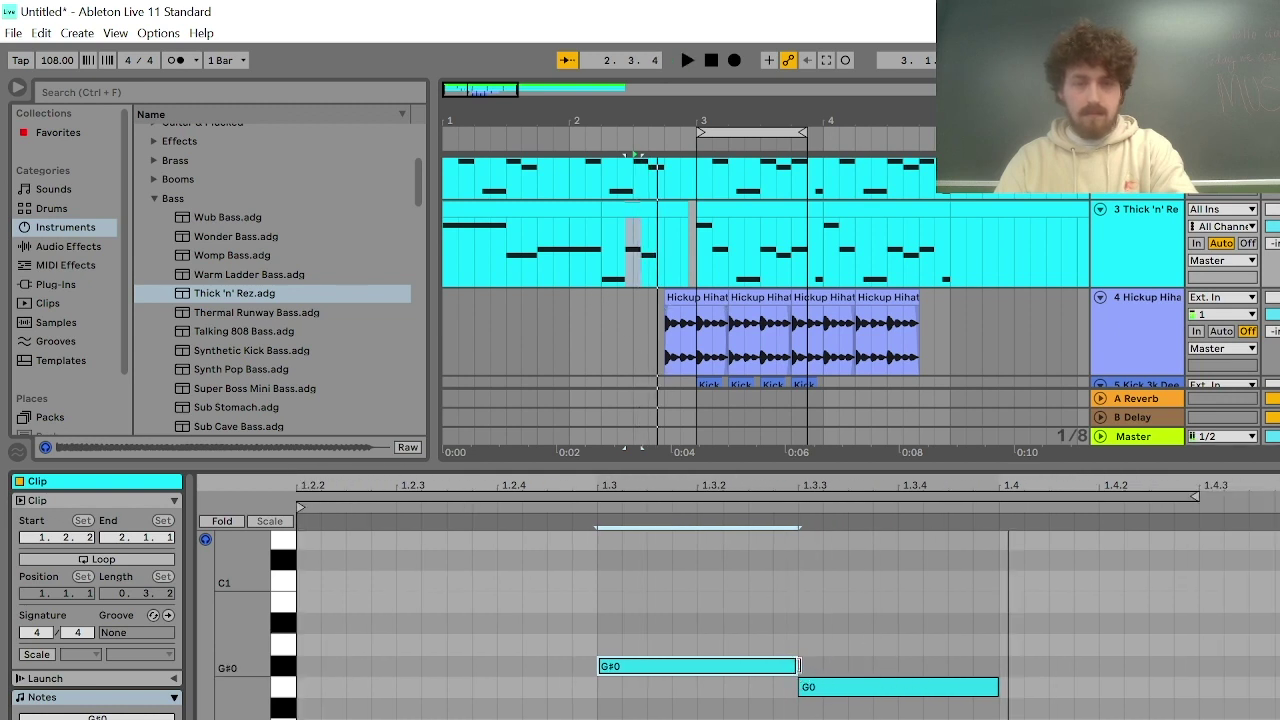
{"action": "left_click_drag", "start_coordinate": [798, 666], "coordinate": [998, 666]}
Move the G0 note to start at 1.4, lengthen it to one beat, and play the bass line from the start
{"action": "left_click_drag", "start_coordinate": [877, 694], "coordinate": [1074, 697]}
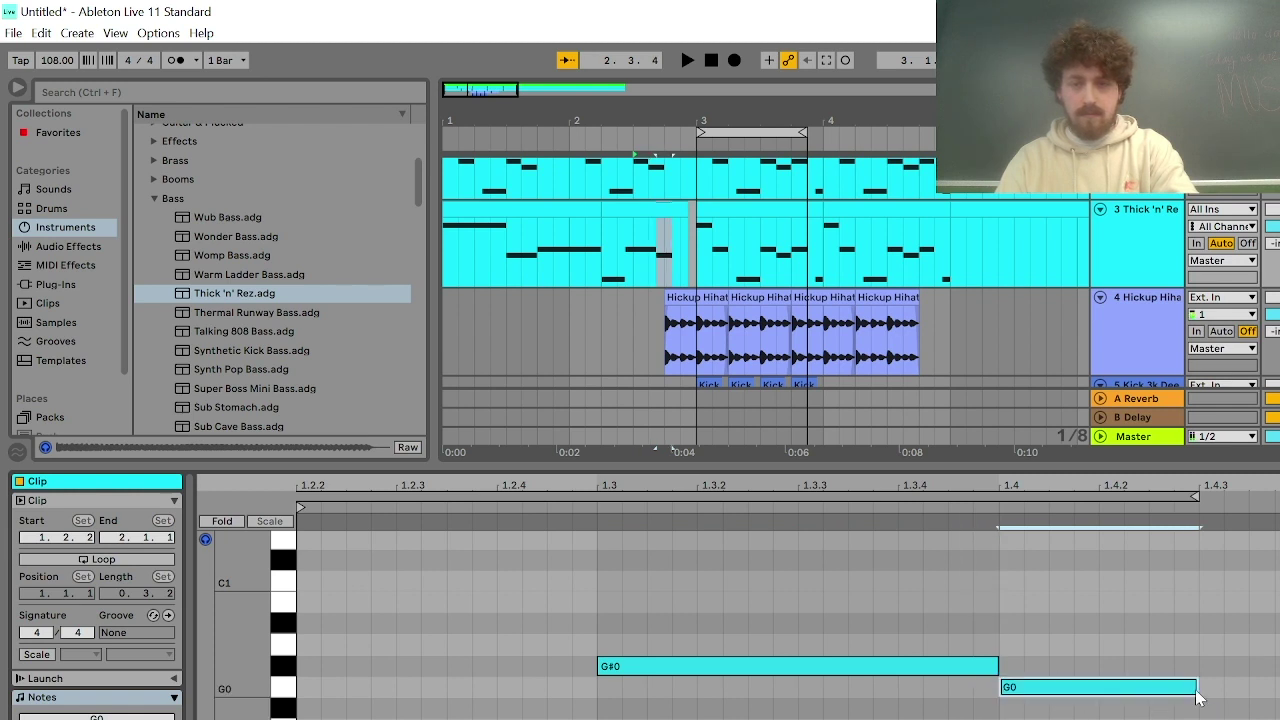
{"action": "left_click_drag", "start_coordinate": [1198, 687], "coordinate": [1270, 687]}
{"action": "key", "text": "space"}
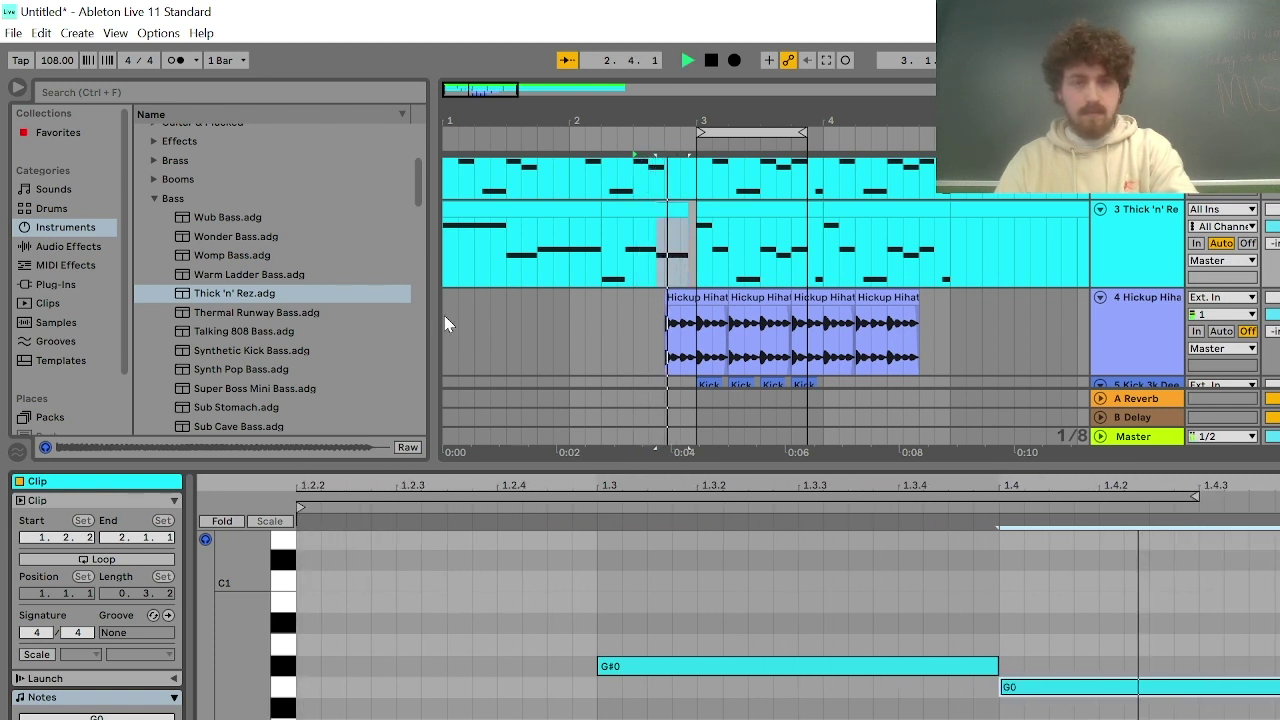
{"action": "left_click", "coordinate": [445, 243]}
{"action": "key", "text": "space"}
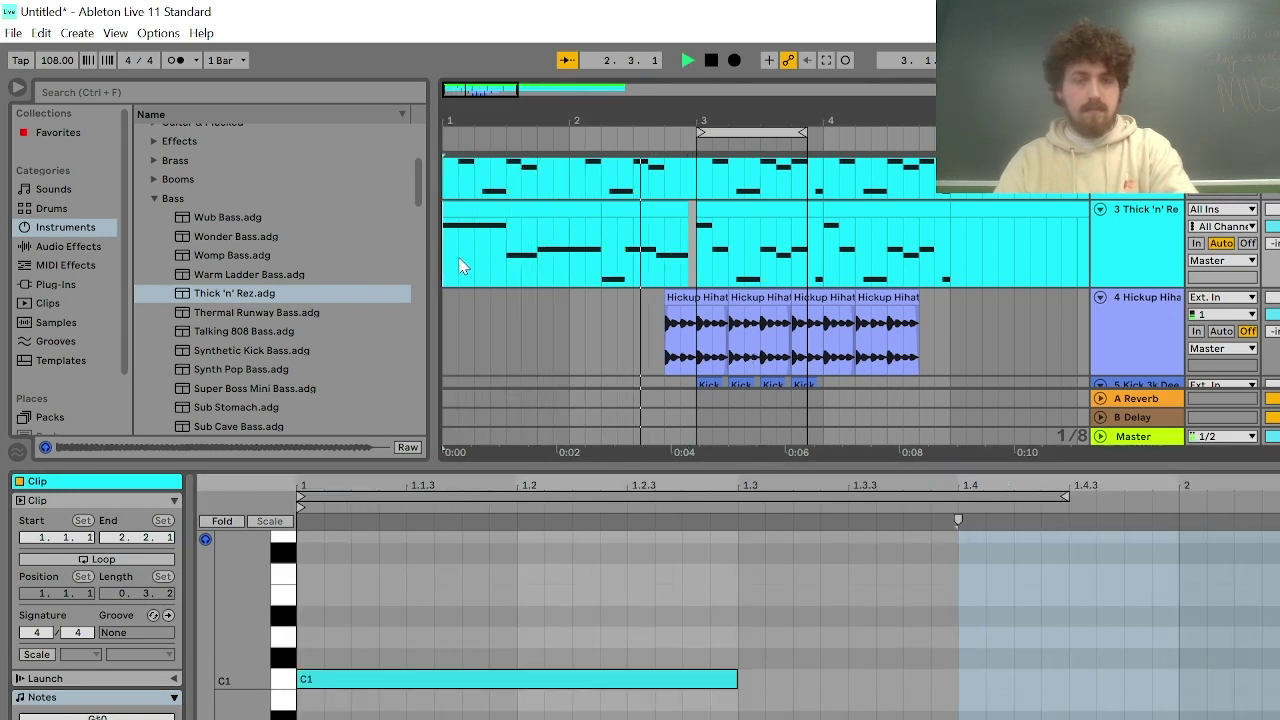
{"action": "key", "text": "space"}
Extend the second clip on track 3 to bar 3 and add a short D0 note at its end
{"action": "left_click_drag", "start_coordinate": [600, 212], "coordinate": [693, 214]}
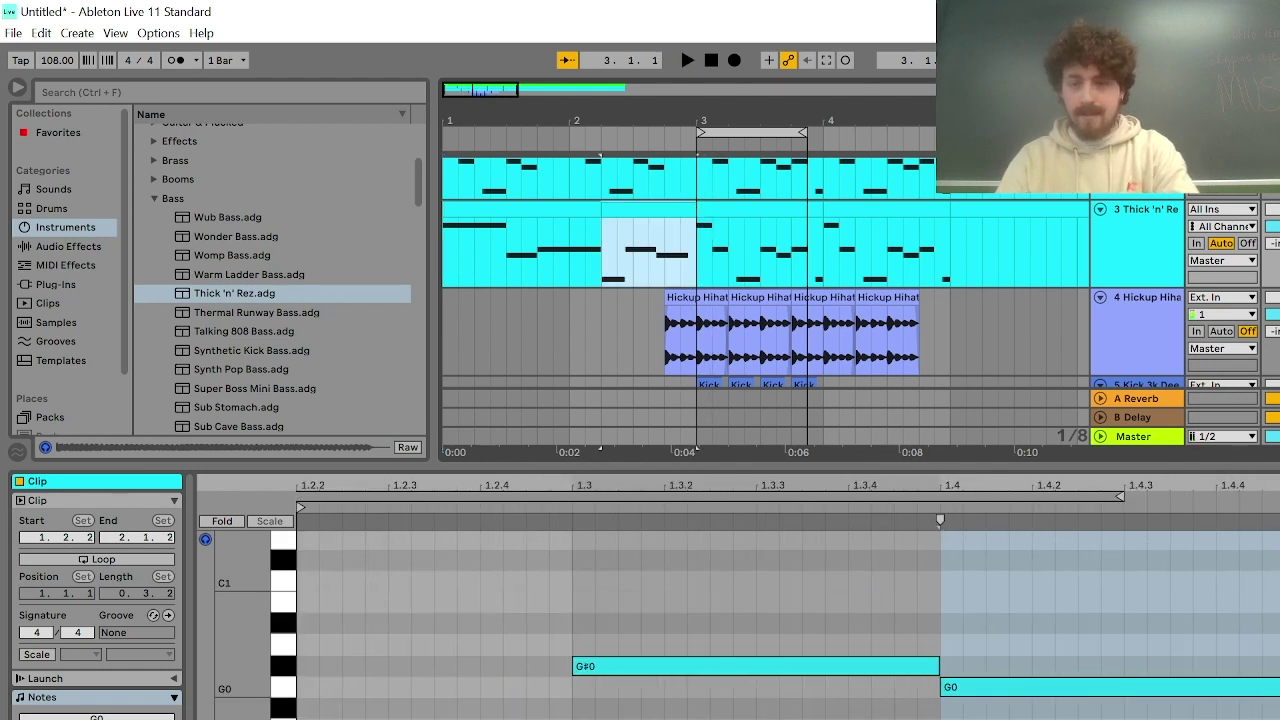
{"action": "left_click", "coordinate": [1108, 687]}
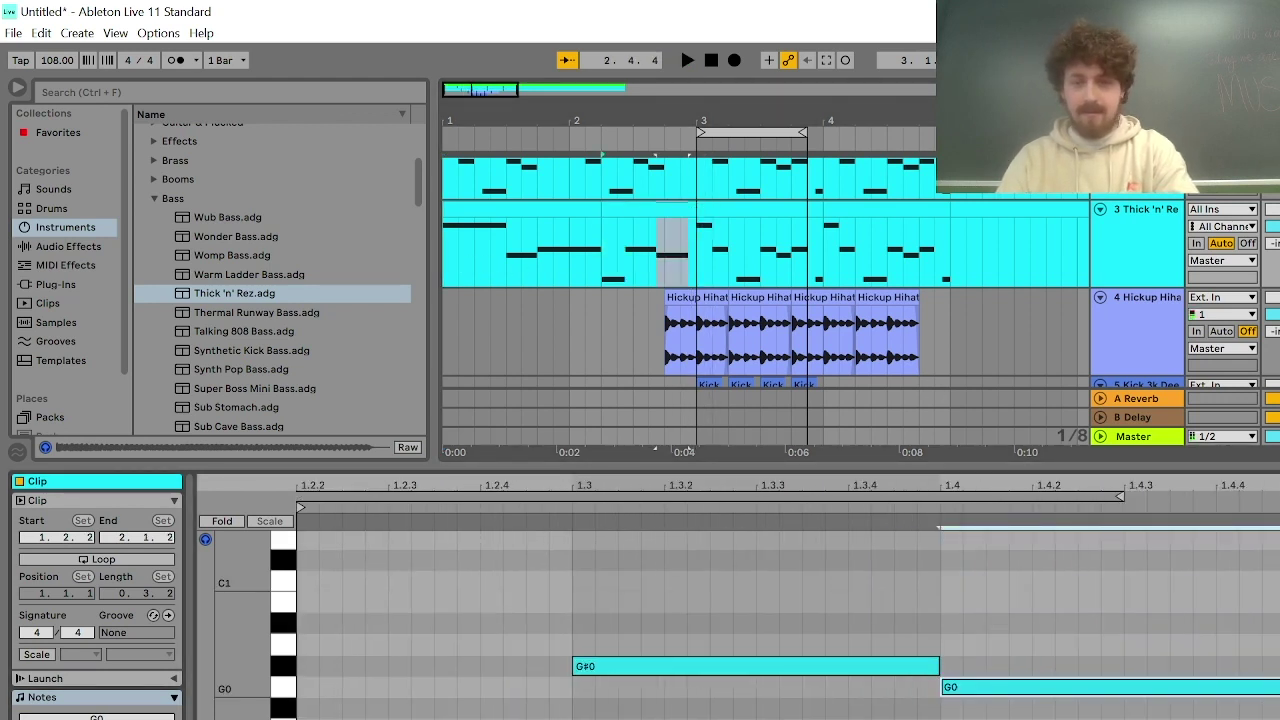
{"action": "left_click", "coordinate": [688, 452]}
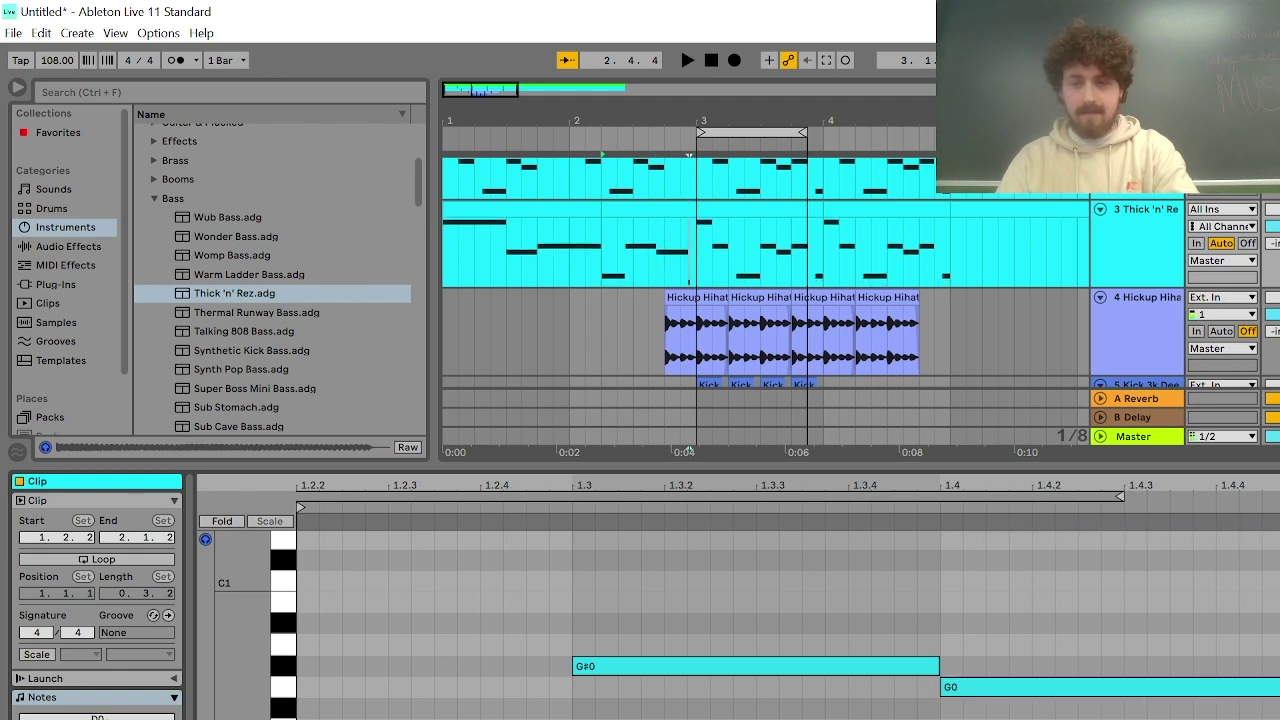
Duplicate both bass clips on track 3 to bar 3, loop the duplicated section through bar 5, and play it
{"action": "left_click_drag", "start_coordinate": [503, 209], "coordinate": [597, 238]}
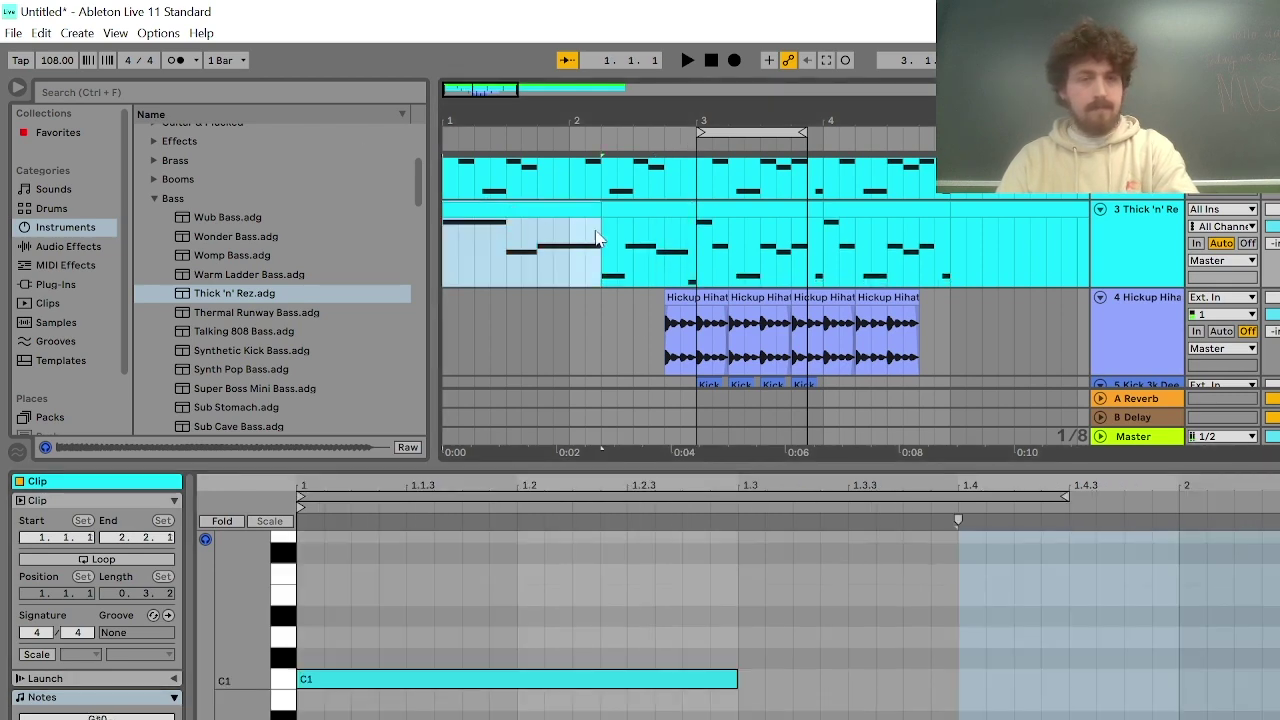
{"action": "left_click", "coordinate": [636, 206], "text": "shift"}
{"action": "key", "text": "ctrl+d"}
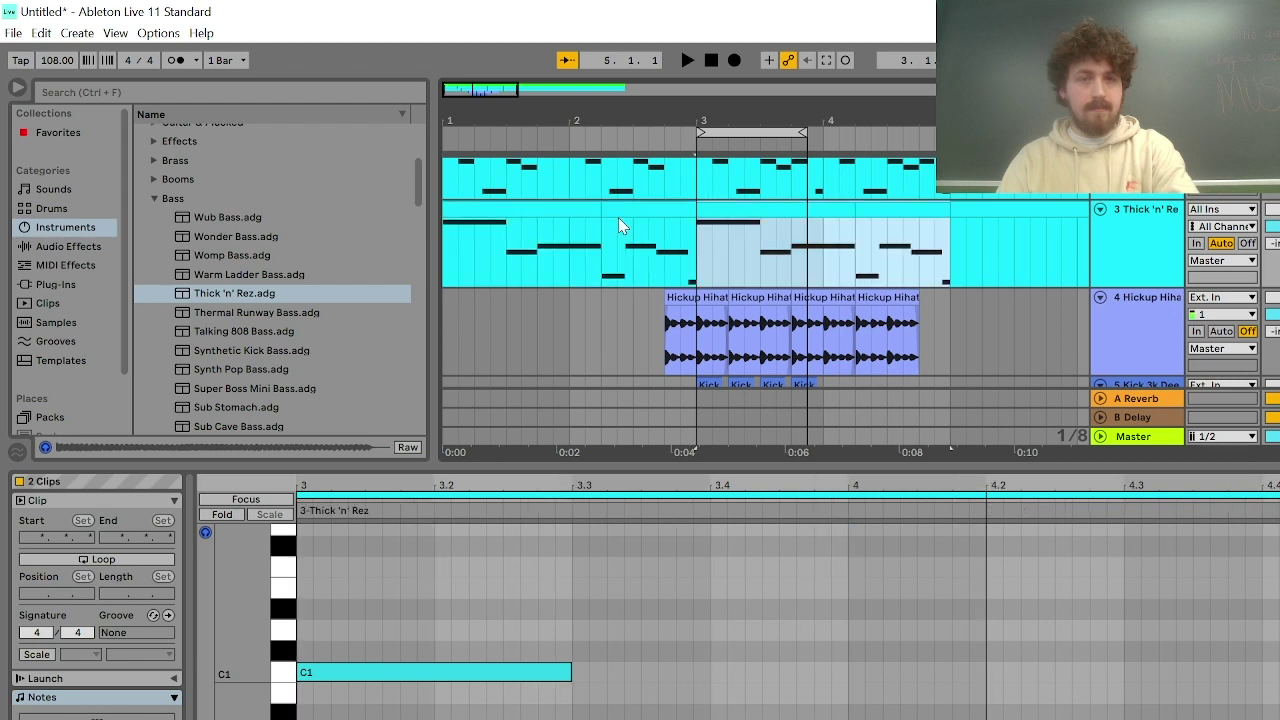
{"action": "key", "text": "space"}
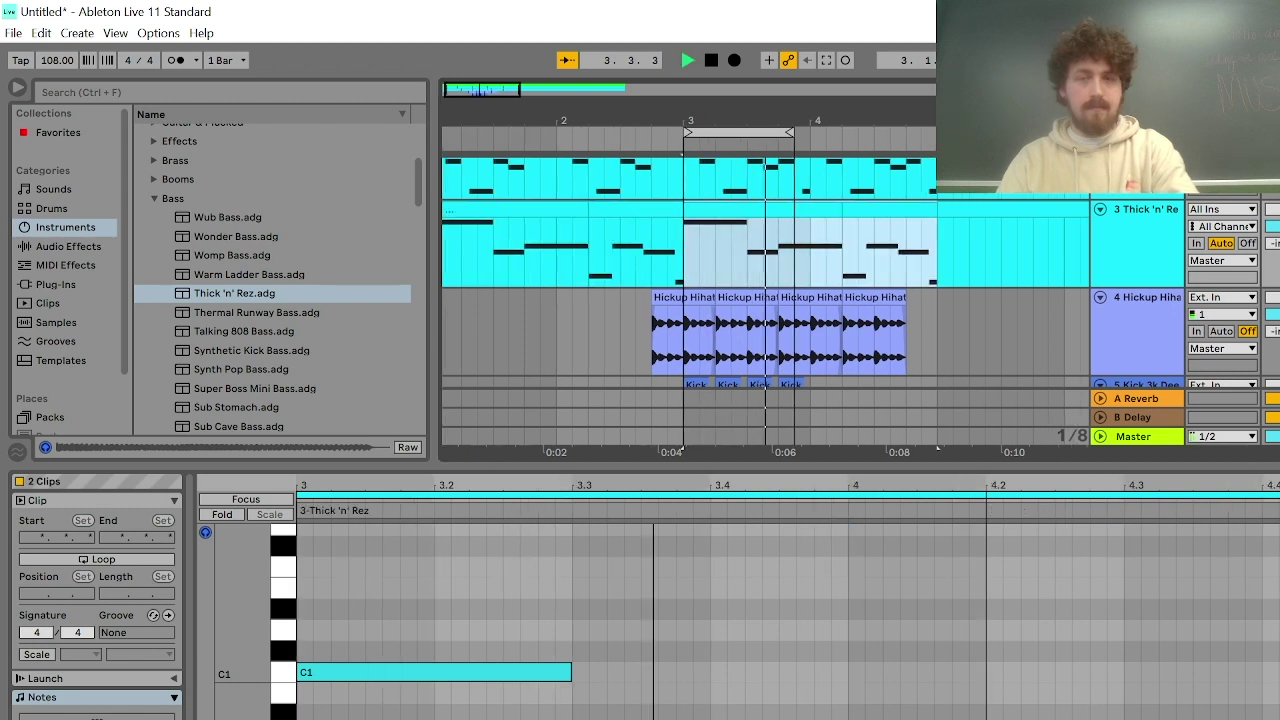
{"action": "key", "text": "ctrl+l"}
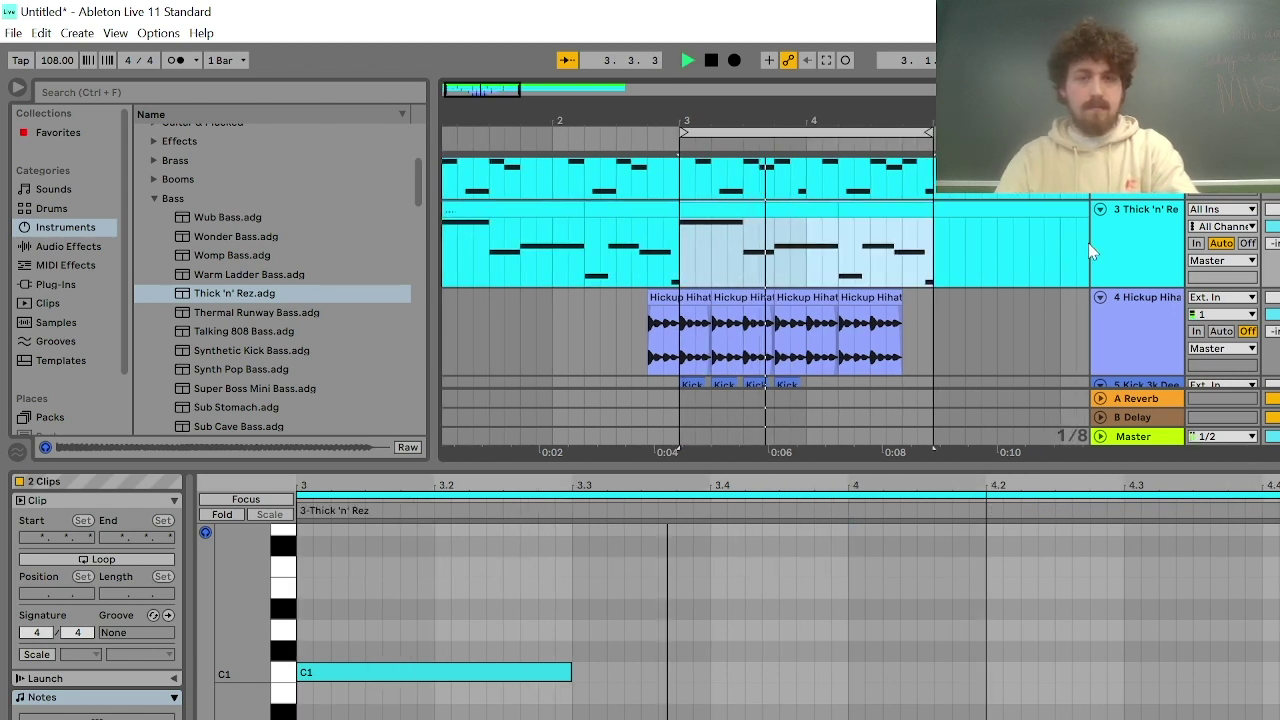
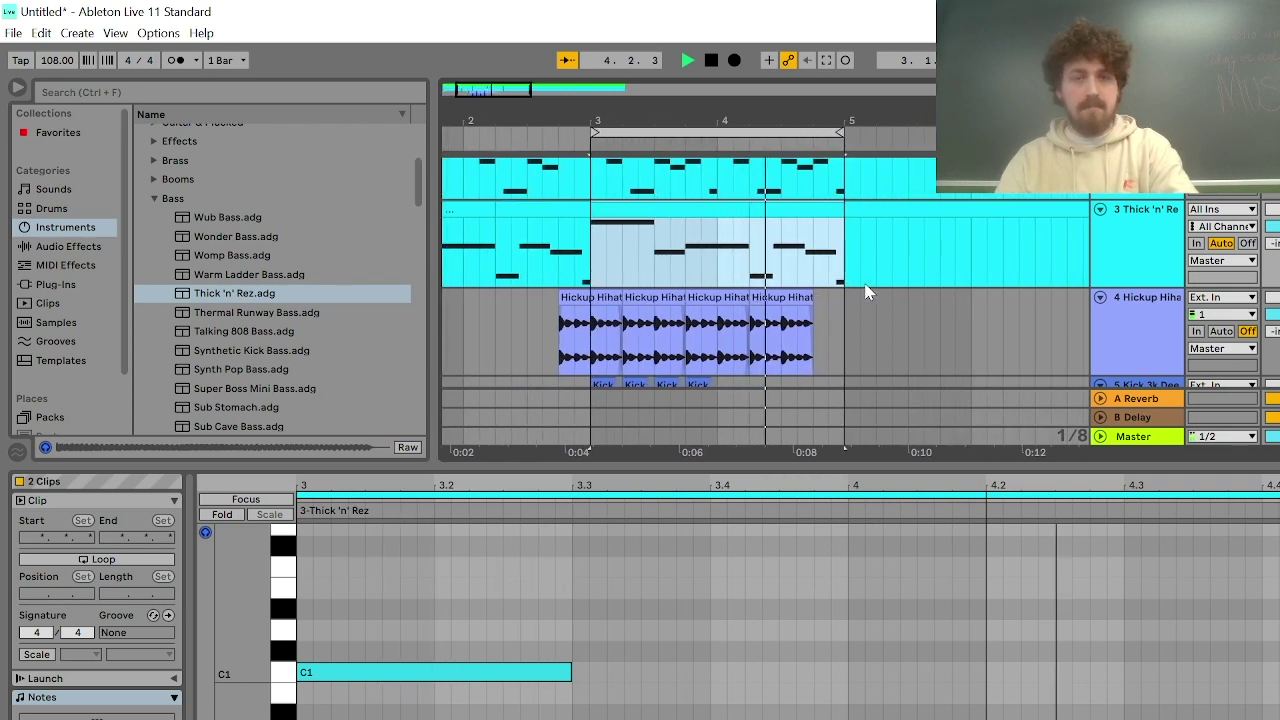
{"action": "key", "text": "space"}
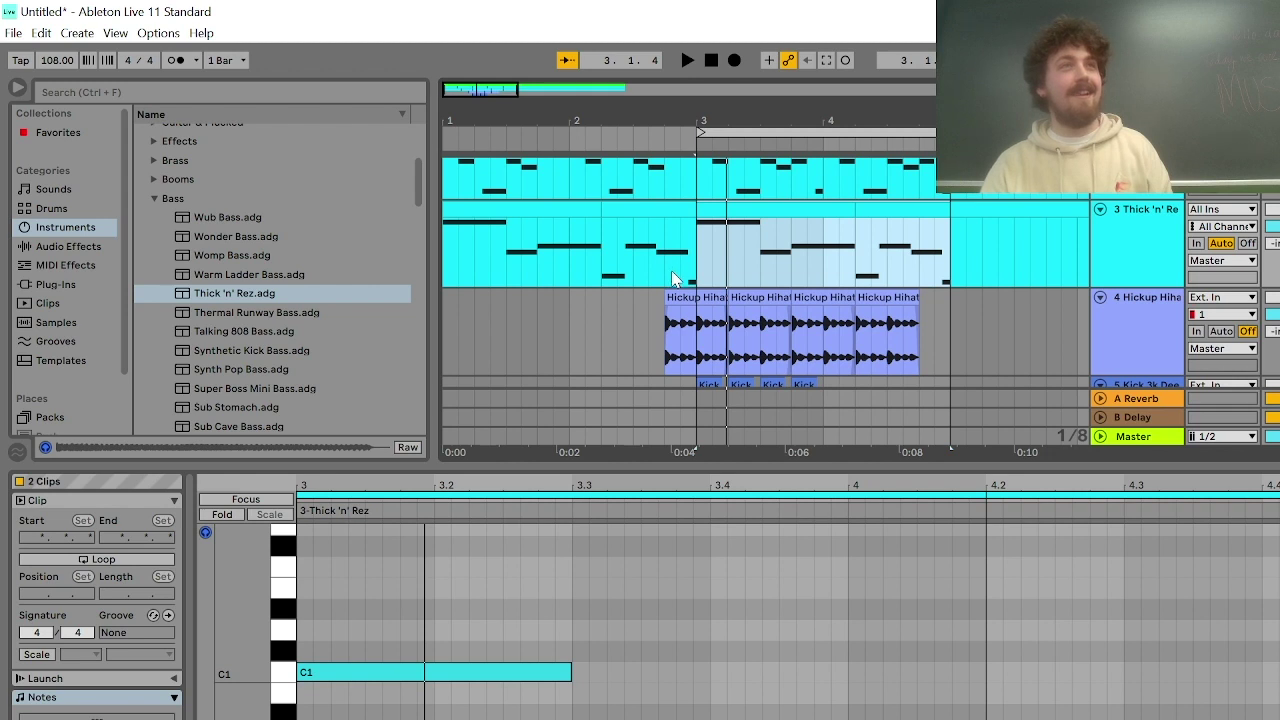
Move the four Hickup Hihats clips on track 4 to start at bar 3, and play them
{"action": "left_click", "coordinate": [697, 268]}
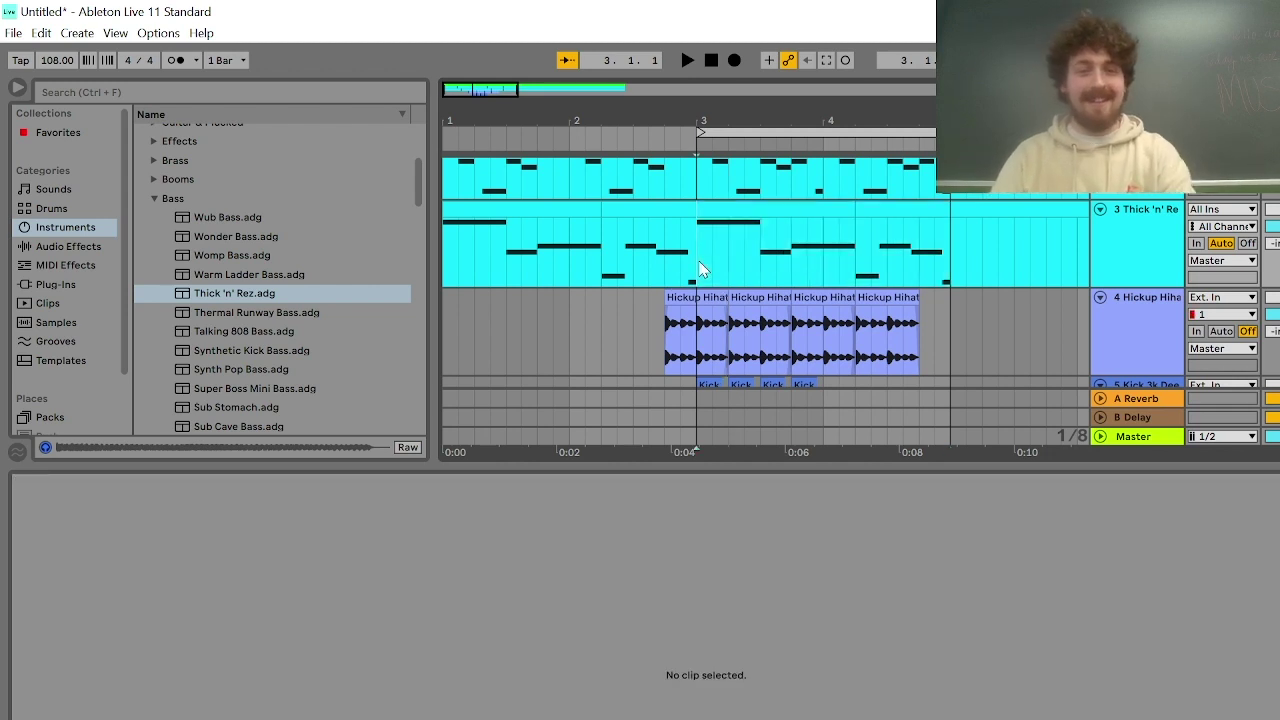
{"action": "left_click", "coordinate": [670, 357]}
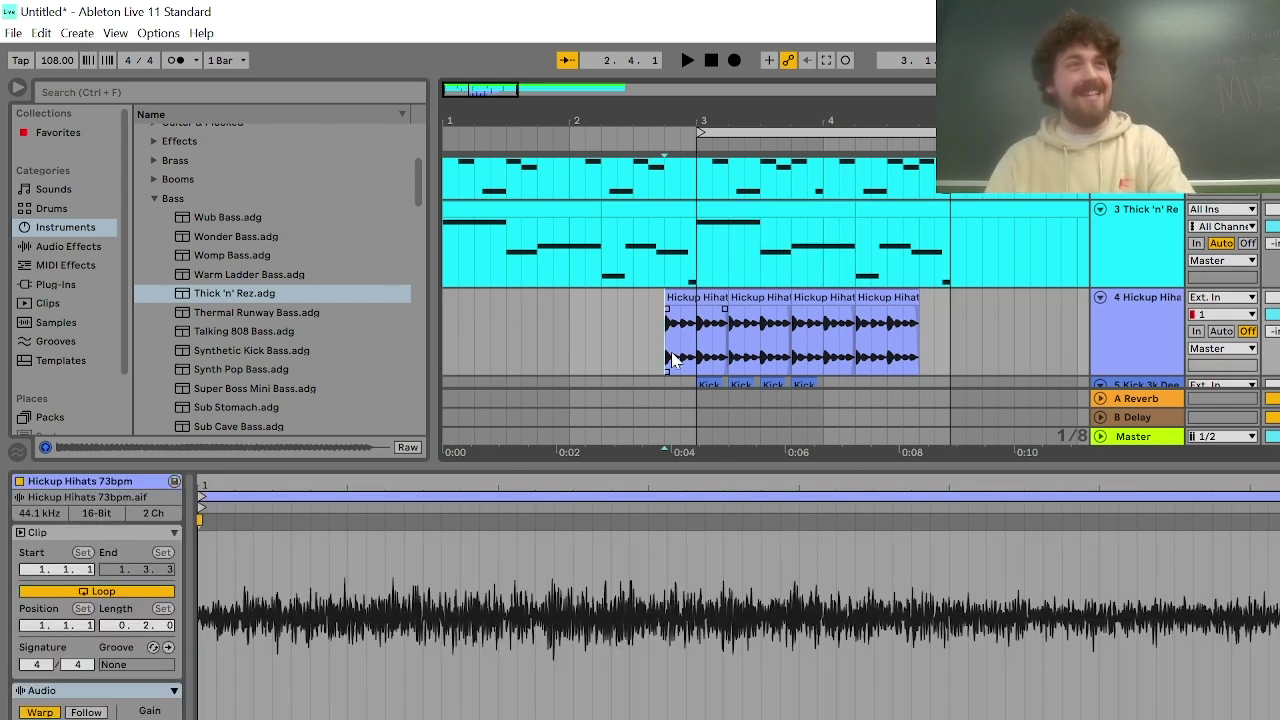
{"action": "left_click", "coordinate": [675, 298]}
{"action": "left_click", "coordinate": [898, 295], "text": "shift"}
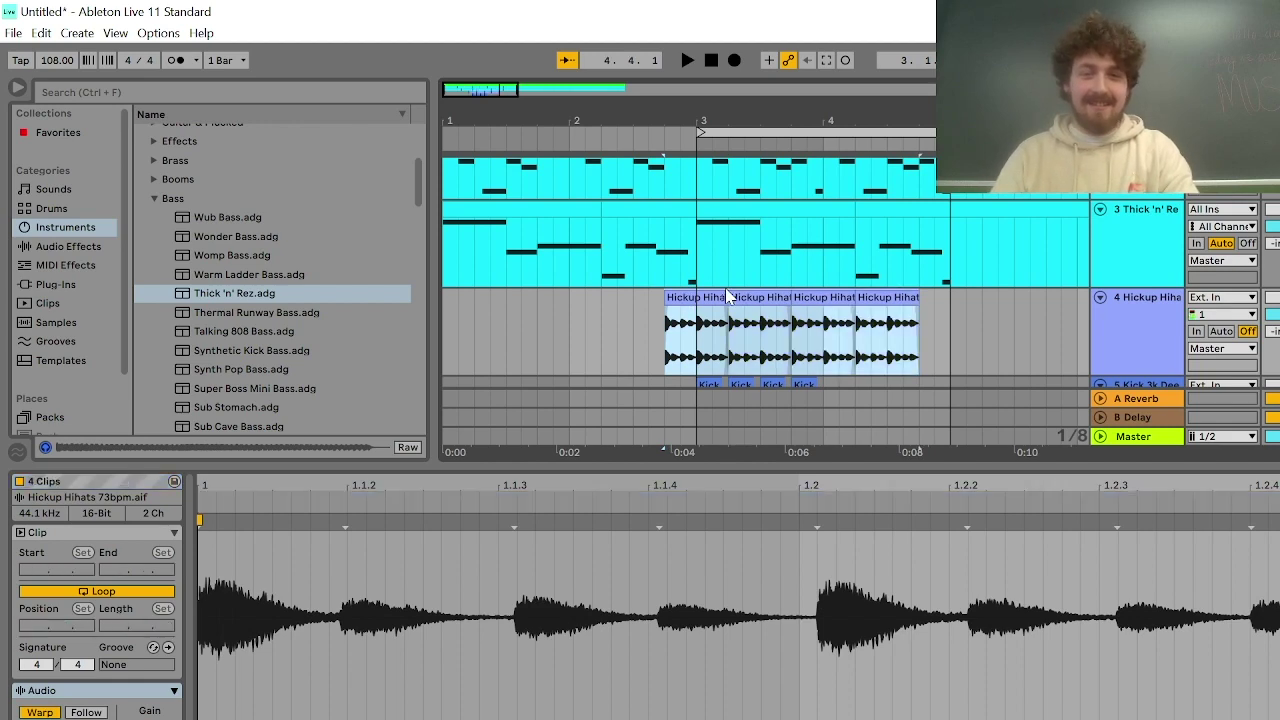
{"action": "left_click_drag", "start_coordinate": [676, 297], "coordinate": [707, 297]}
{"action": "key", "text": "space"}
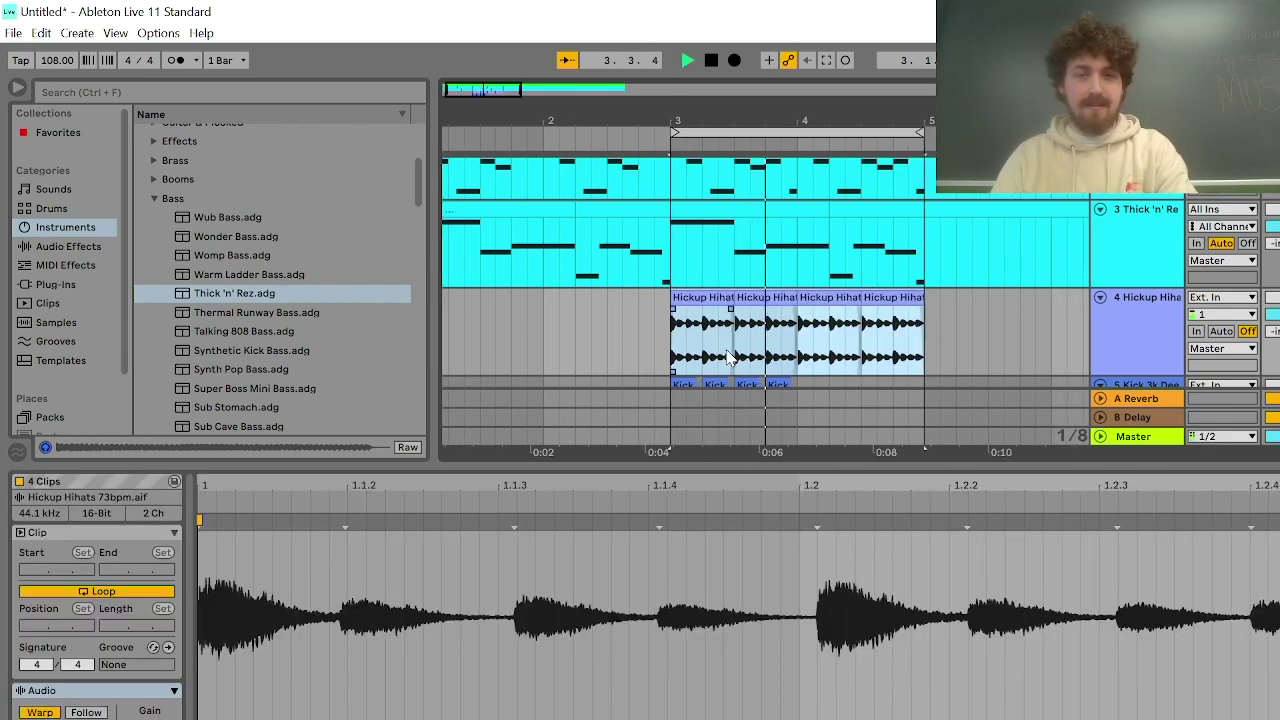
Move the four Kick clips on track 5 to start at bar 4
{"action": "scroll", "coordinate": [728, 358], "scroll_direction": "down", "scroll_amount": 2}
{"action": "left_click", "coordinate": [648, 304]}
{"action": "key", "text": "space"}
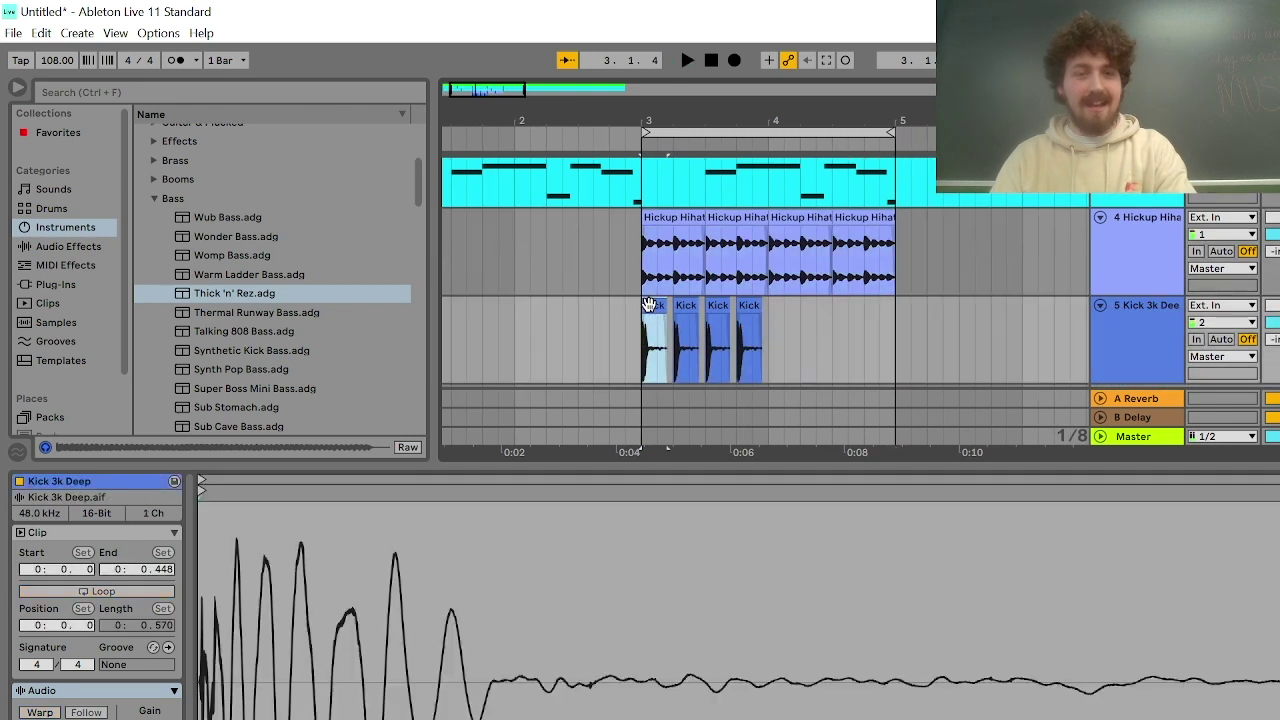
{"action": "left_click", "coordinate": [735, 316], "text": "shift"}
{"action": "left_click_drag", "start_coordinate": [749, 307], "coordinate": [875, 307]}
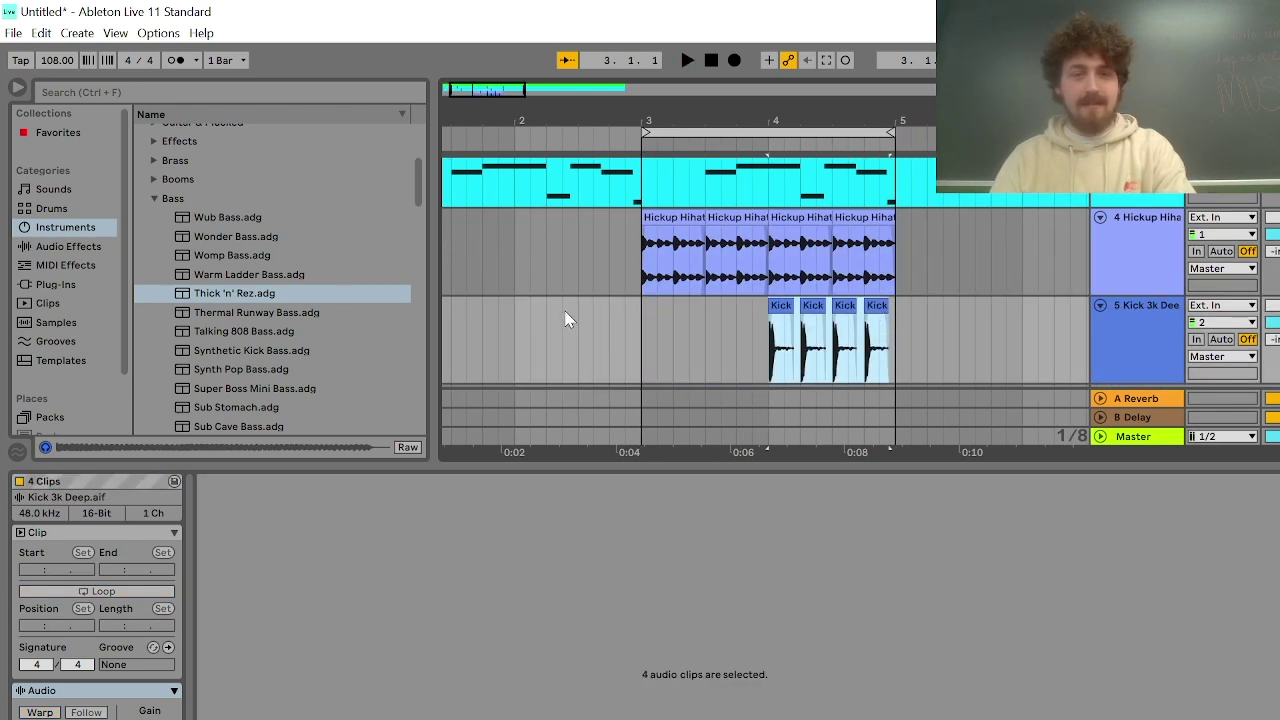
Play the arrangement from the start to hear the bass line with the moved hi-hat and kick clips
{"action": "left_click_drag", "start_coordinate": [433, 249], "coordinate": [435, 249]}
{"action": "left_click", "coordinate": [709, 62]}
{"action": "key", "text": "space"}
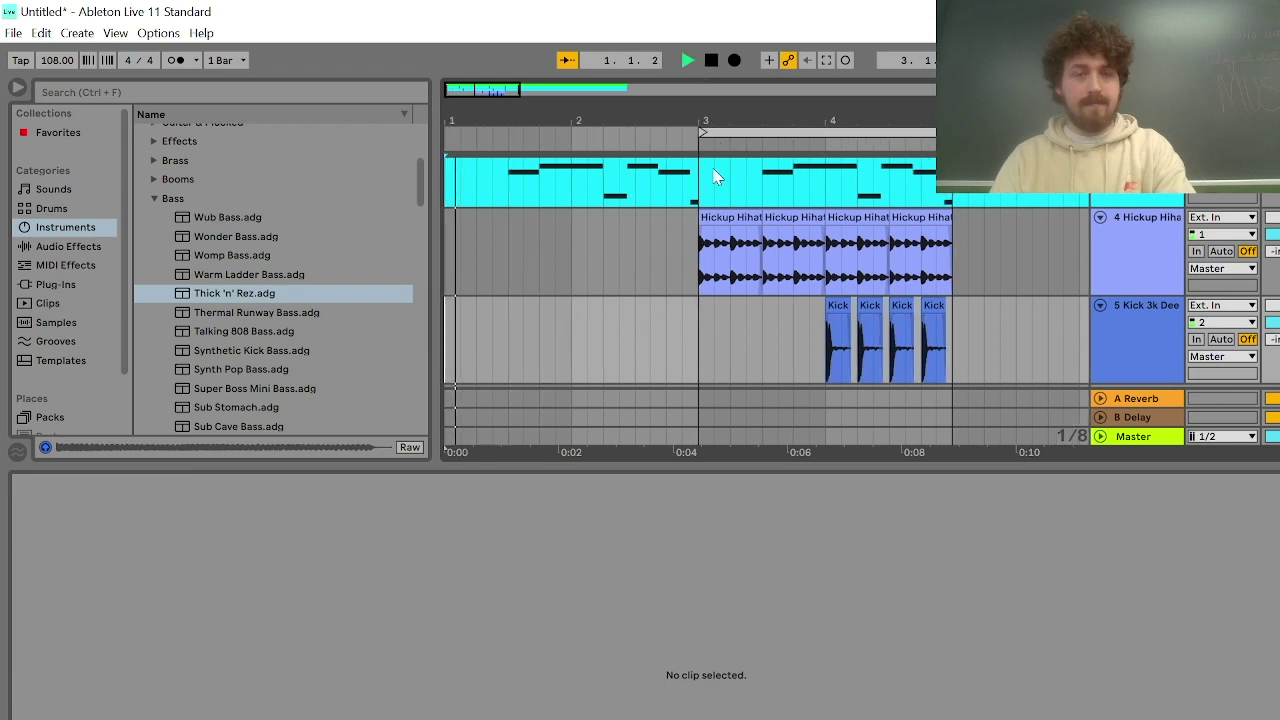
{"action": "scroll", "coordinate": [613, 272], "scroll_direction": "up", "scroll_amount": 2}
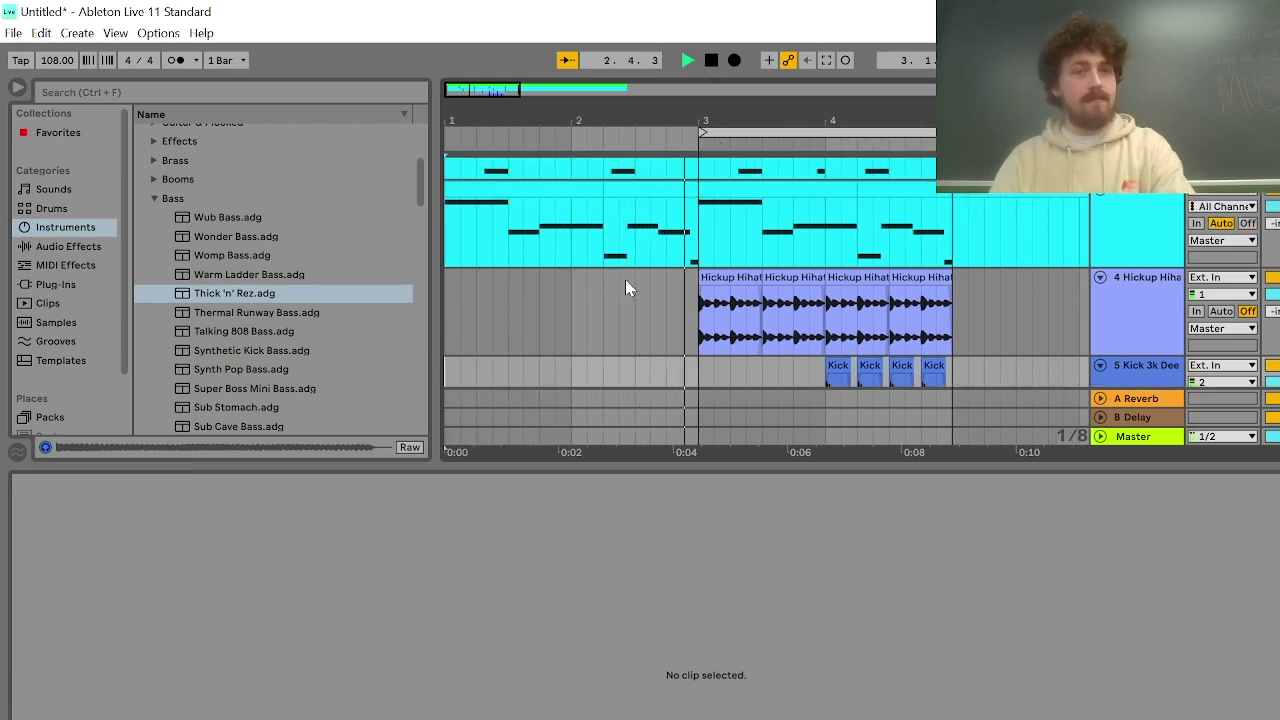
{"action": "scroll", "coordinate": [823, 337], "scroll_direction": "down", "scroll_amount": 3}
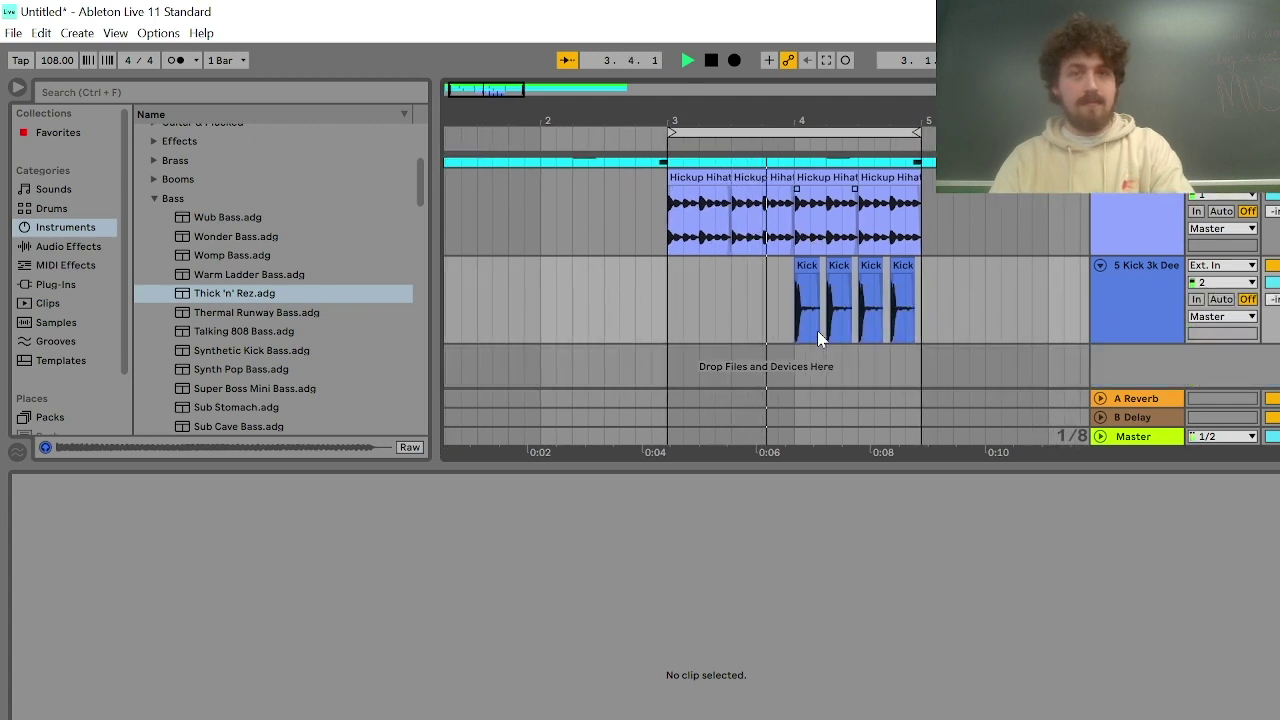
Move the four Kick clips on track 5 to start at bar 5
{"action": "key", "text": "space"}
{"action": "left_click", "coordinate": [798, 300]}
{"action": "left_click", "coordinate": [880, 270], "text": "shift"}
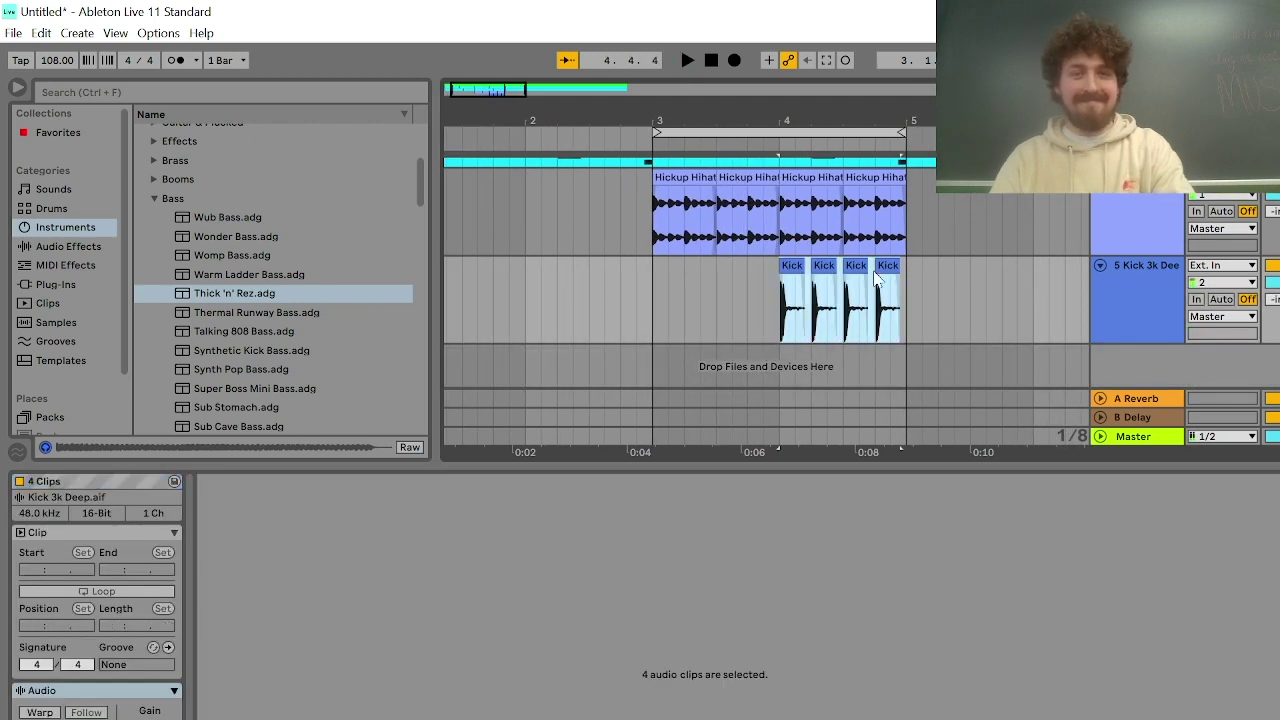
{"action": "left_click", "coordinate": [847, 268]}
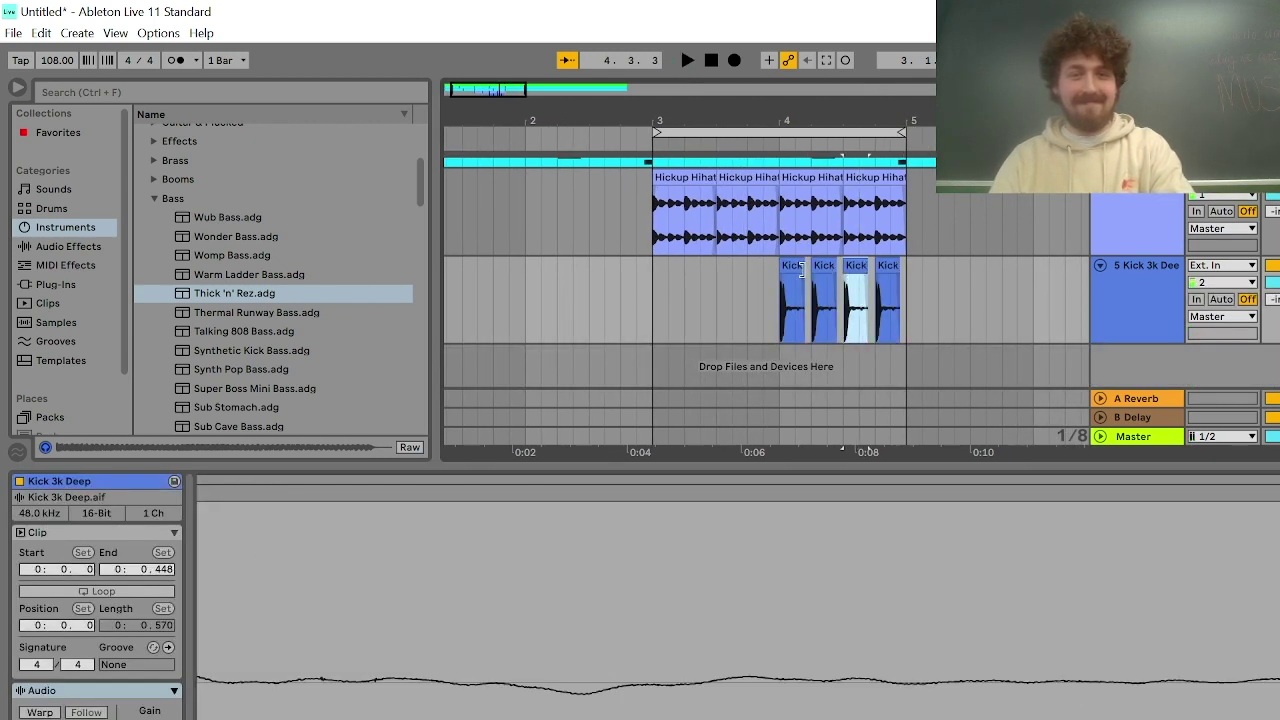
{"action": "left_click", "coordinate": [801, 268]}
{"action": "left_click", "coordinate": [883, 268], "text": "shift"}
{"action": "left_click_drag", "start_coordinate": [885, 268], "coordinate": [978, 262]}
{"action": "scroll", "coordinate": [978, 260], "scroll_direction": "up", "scroll_amount": 2}
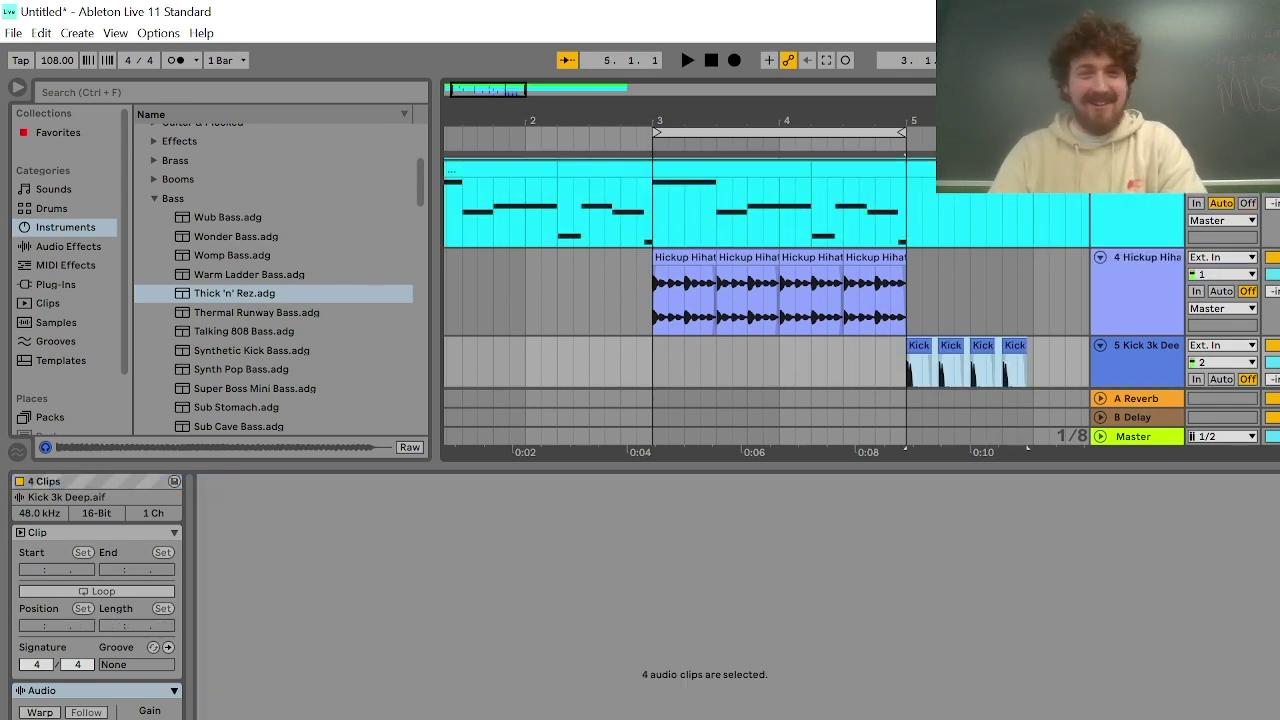
Consolidate the two track 3 bass clips between bars 3 and 5 into a single clip, and play it
{"action": "scroll", "coordinate": [926, 298], "scroll_direction": "up", "scroll_amount": 2}
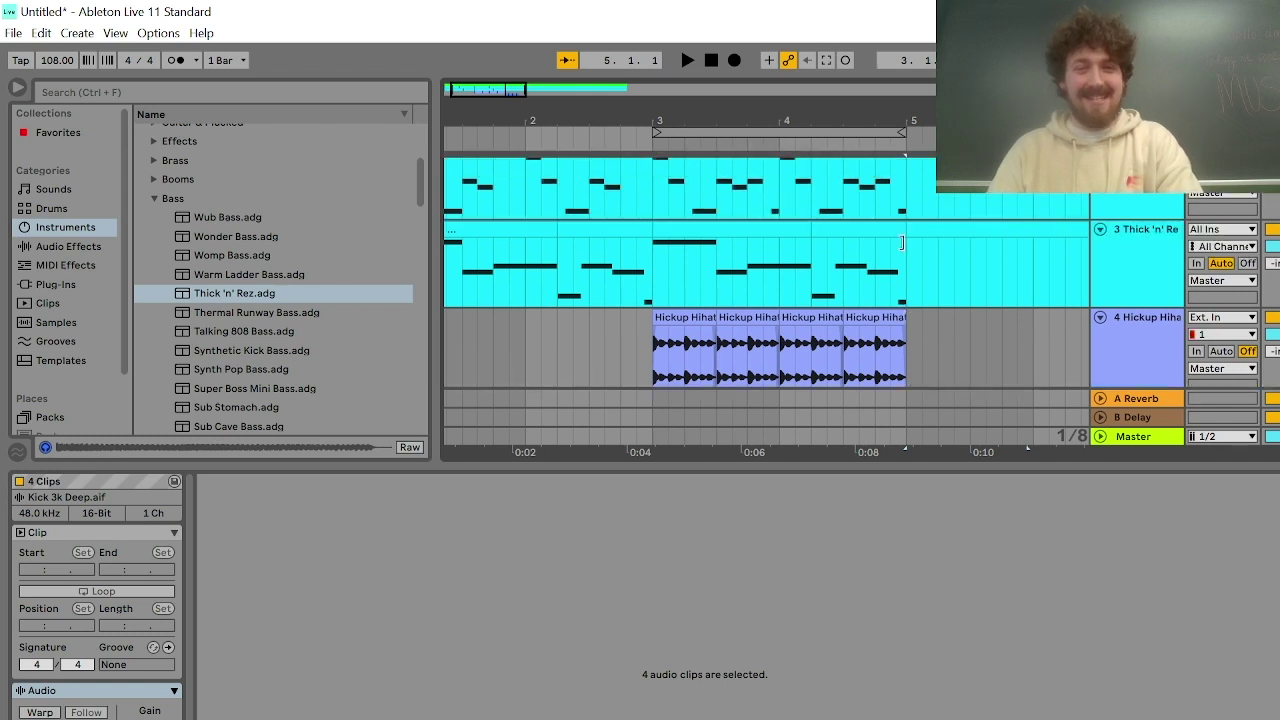
{"action": "left_click", "coordinate": [846, 277]}
{"action": "left_click", "coordinate": [736, 273], "text": "shift"}
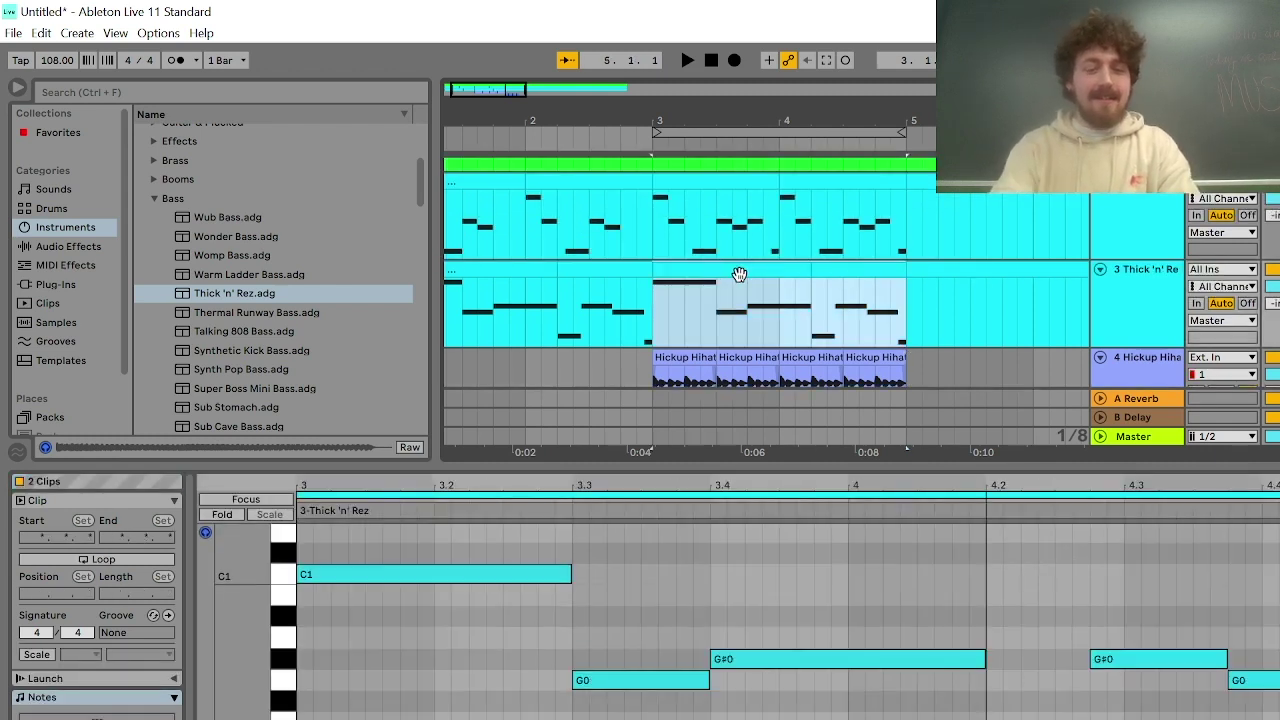
{"action": "key", "text": "ctrl+j"}
{"action": "key", "text": "space"}
{"action": "scroll", "coordinate": [872, 333], "scroll_direction": "down", "scroll_amount": 2}
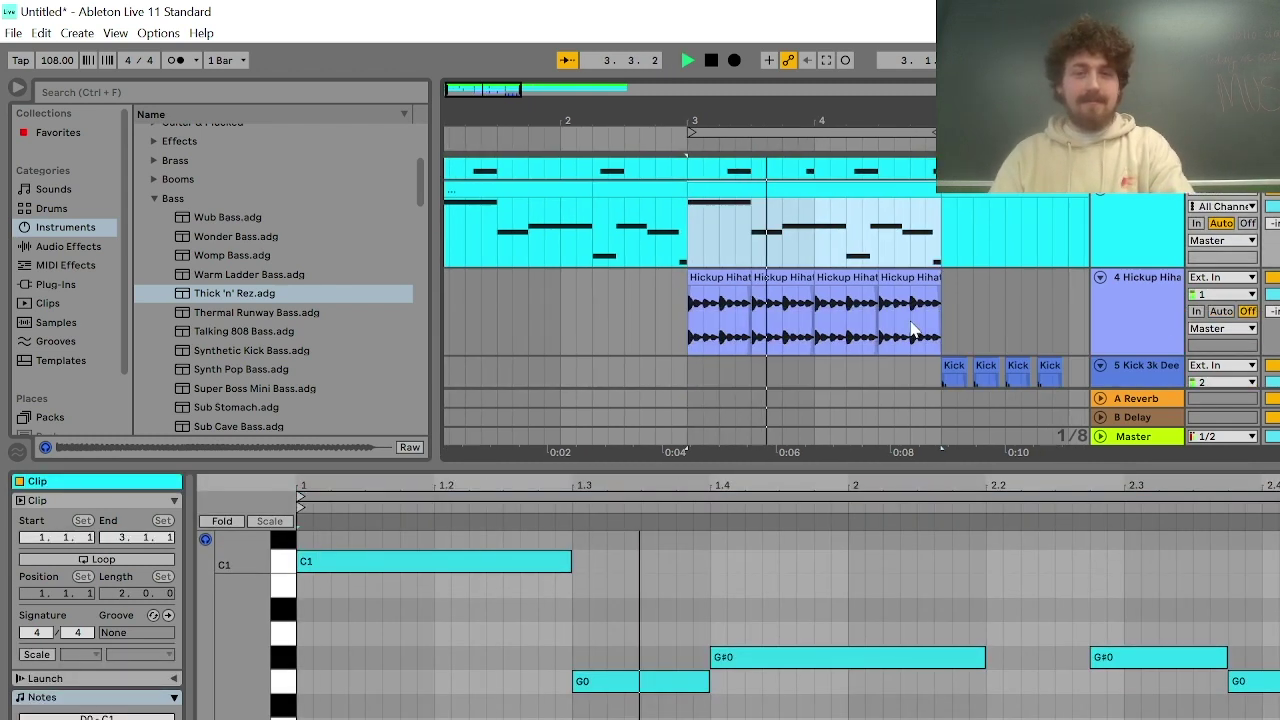
Duplicate the last Hickup Hihats clip three times on track 4, continuing the hi-hats past bar 5
{"action": "left_click", "coordinate": [785, 300]}
{"action": "key", "text": "ctrl+d"}
{"action": "key", "text": "ctrl+d"}
{"action": "key", "text": "ctrl+d"}
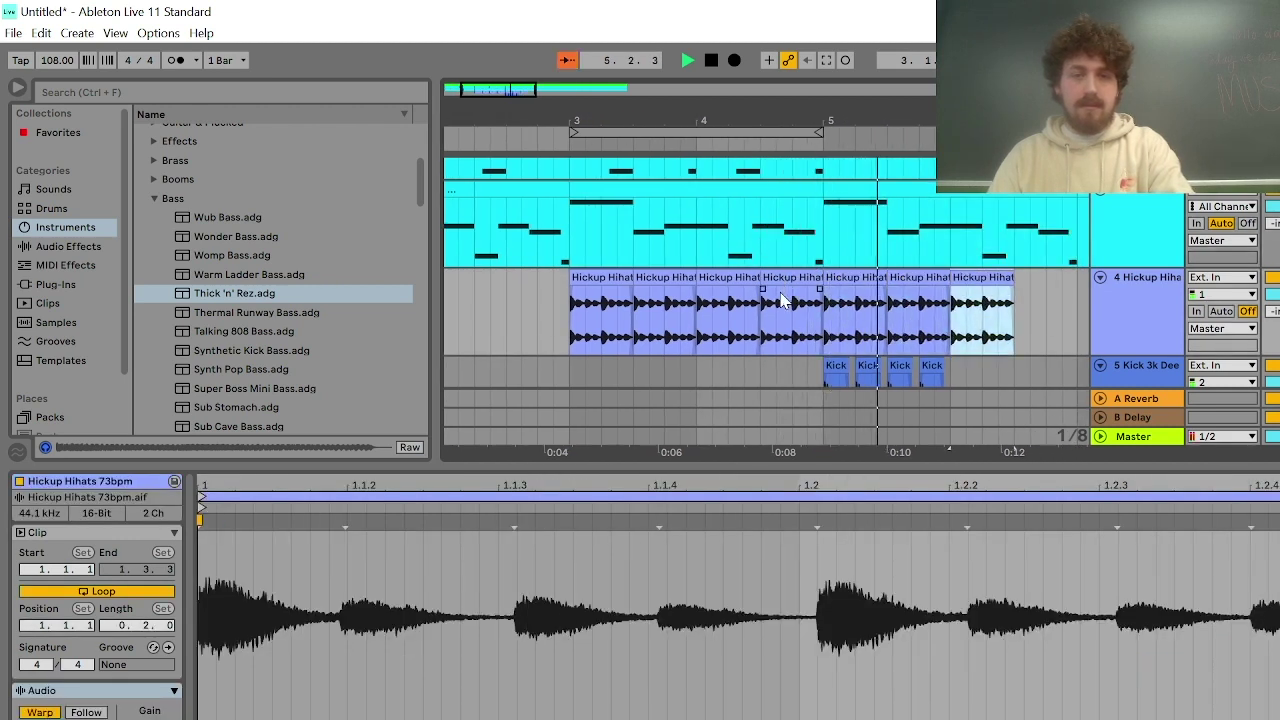
{"action": "scroll", "coordinate": [880, 315], "scroll_direction": "down", "scroll_amount": 2}
{"action": "key", "text": "space"}
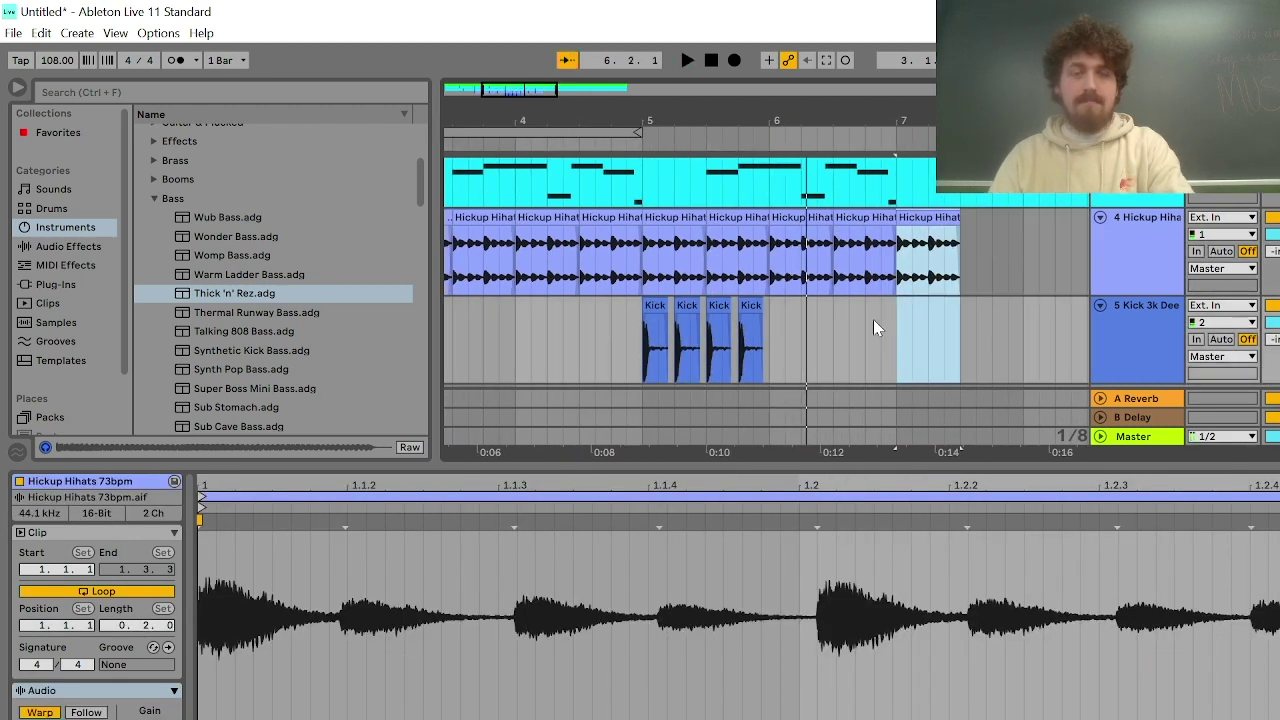
{"action": "left_click", "coordinate": [748, 311]}
{"action": "key", "text": "ctrl+d"}
{"action": "key", "text": "ctrl+z"}
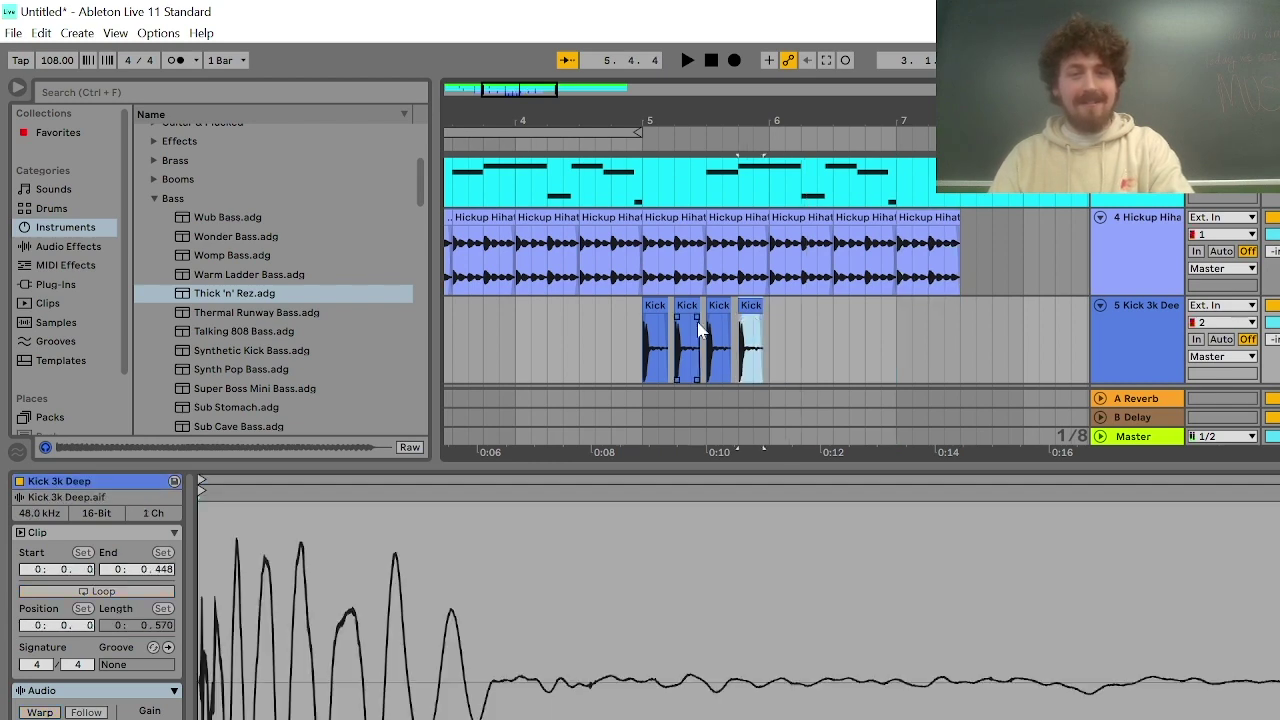
Duplicate the four Kick clips on track 5 twice, continuing the kicks through bars 6 and 7
{"action": "left_click", "coordinate": [655, 340]}
{"action": "left_click", "coordinate": [766, 310], "text": "shift"}
{"action": "key", "text": "ctrl+d"}
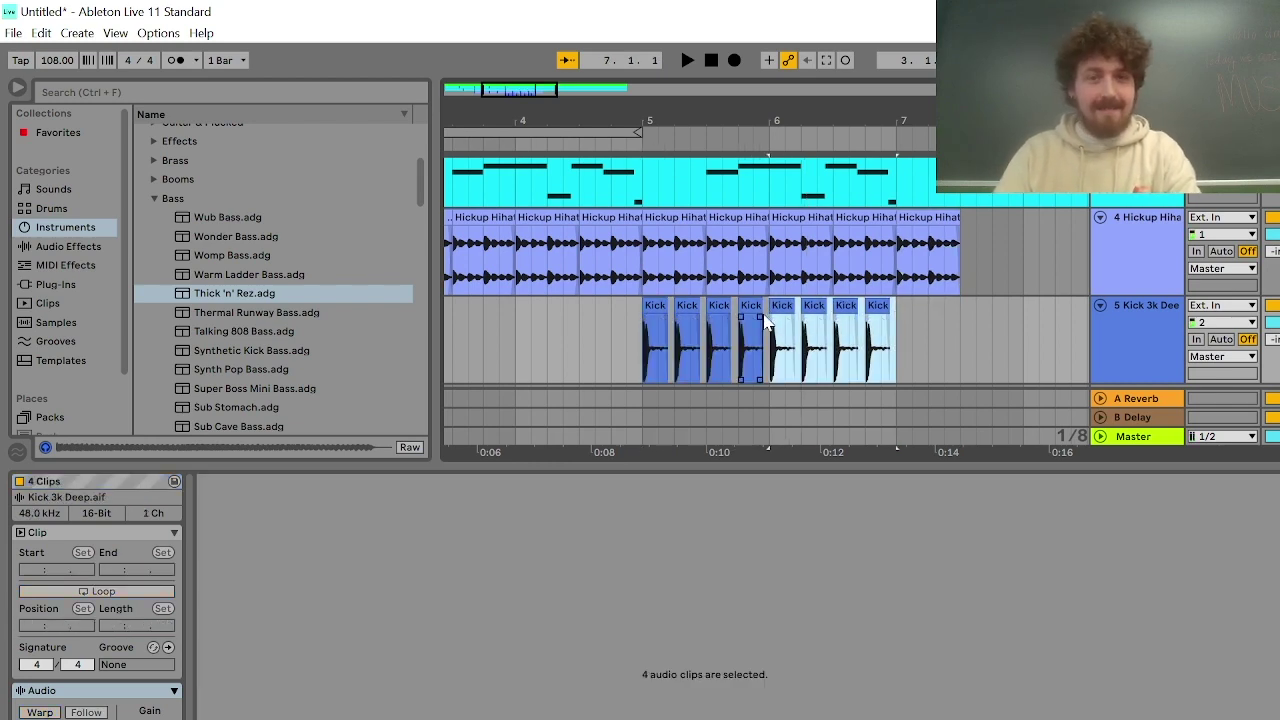
{"action": "key", "text": "ctrl+d"}
Play the arrangement from bar 5 to hear the added kicks with the bass and hi-hats
{"action": "left_click", "coordinate": [660, 355]}
{"action": "key", "text": "space"}
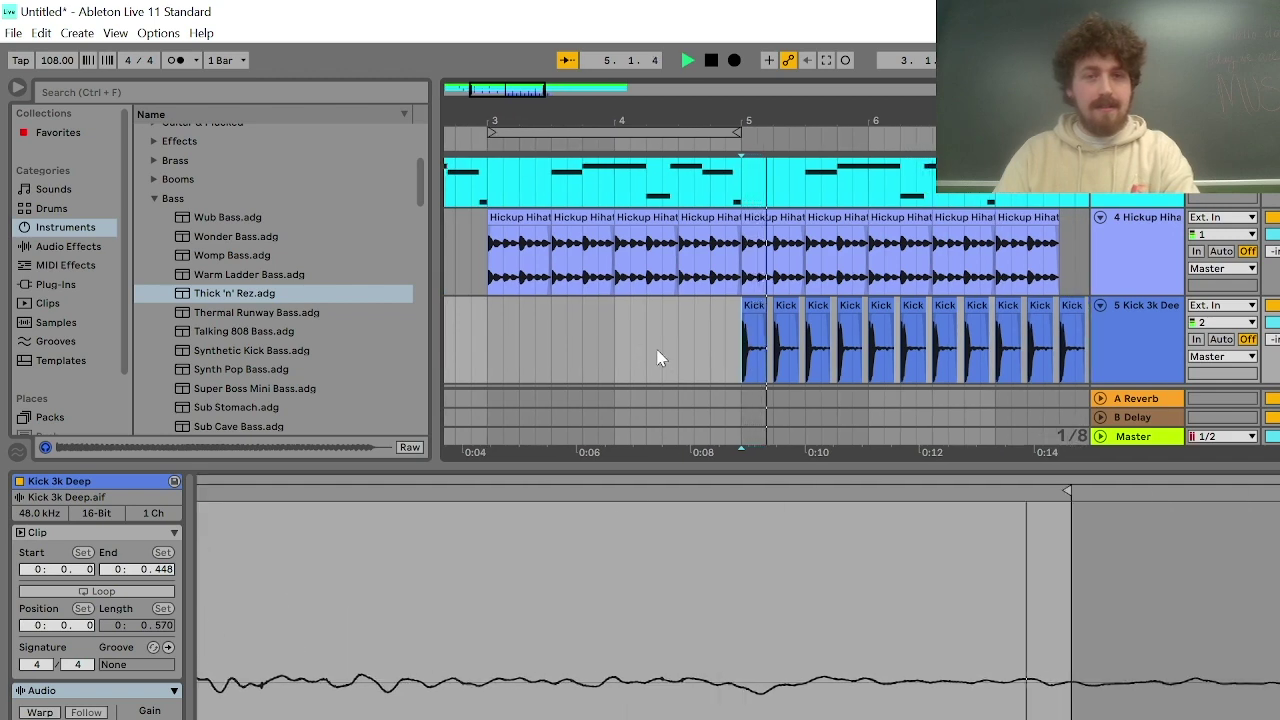
{"action": "scroll", "coordinate": [700, 330], "scroll_direction": "up", "scroll_amount": 2}
{"action": "scroll", "coordinate": [761, 346], "scroll_direction": "down", "scroll_amount": 2}
{"action": "scroll", "coordinate": [761, 346], "scroll_direction": "up", "scroll_amount": 4}
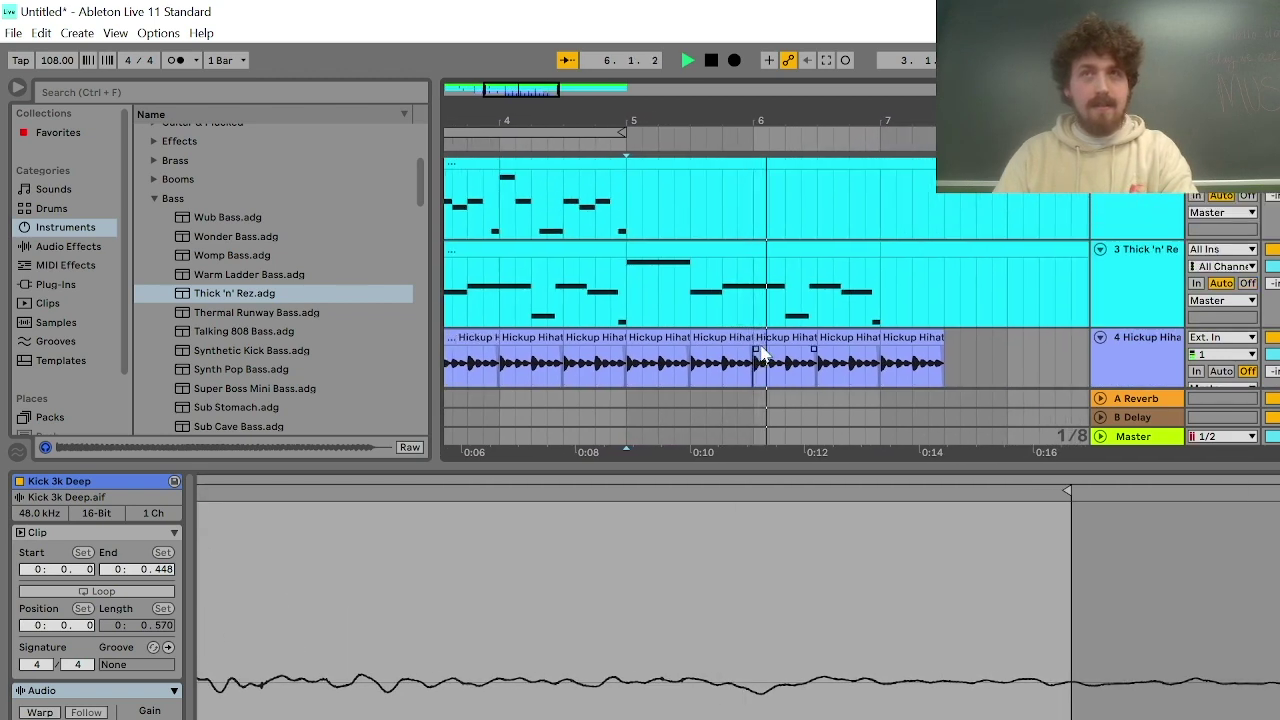
{"action": "scroll", "coordinate": [761, 346], "scroll_direction": "down", "scroll_amount": 2}
{"action": "key", "text": "space"}
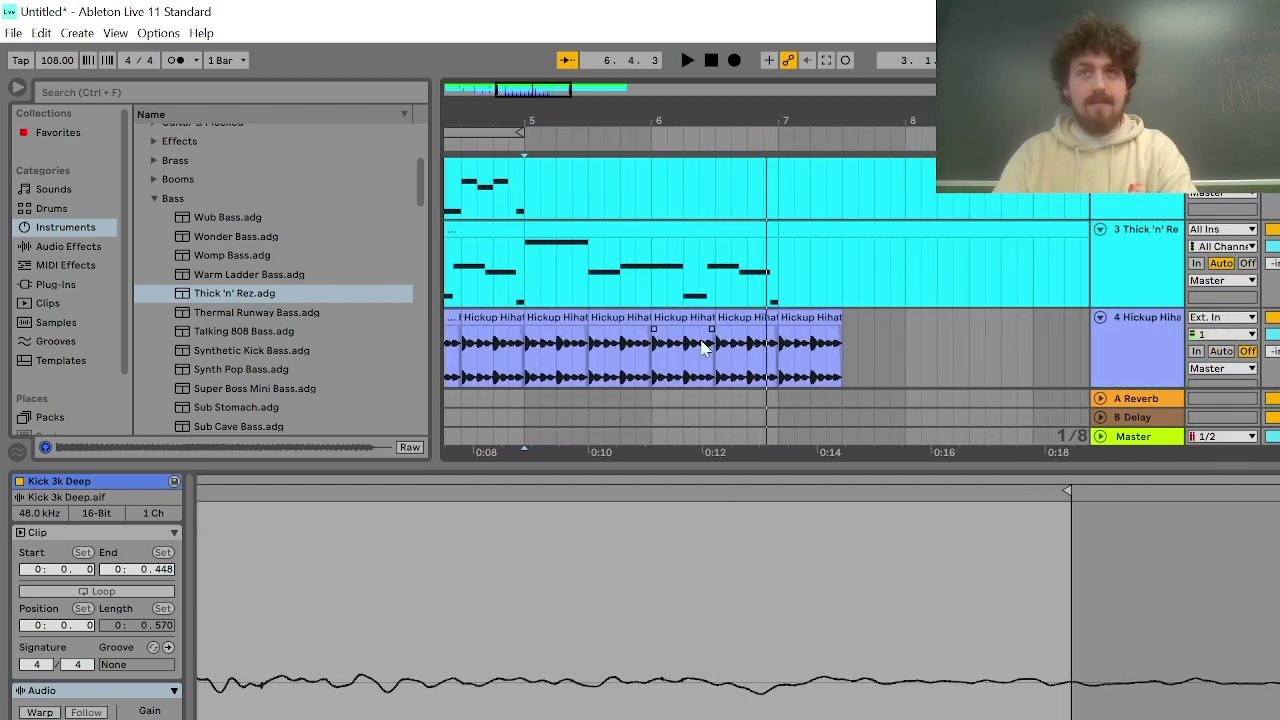
Play the arrangement from the start and follow the bass, hi-hat and kick entrances past bar 6
{"action": "scroll", "coordinate": [703, 346], "scroll_direction": "down", "scroll_amount": 5}
{"action": "scroll", "coordinate": [429, 274], "scroll_direction": "up", "scroll_amount": 1}
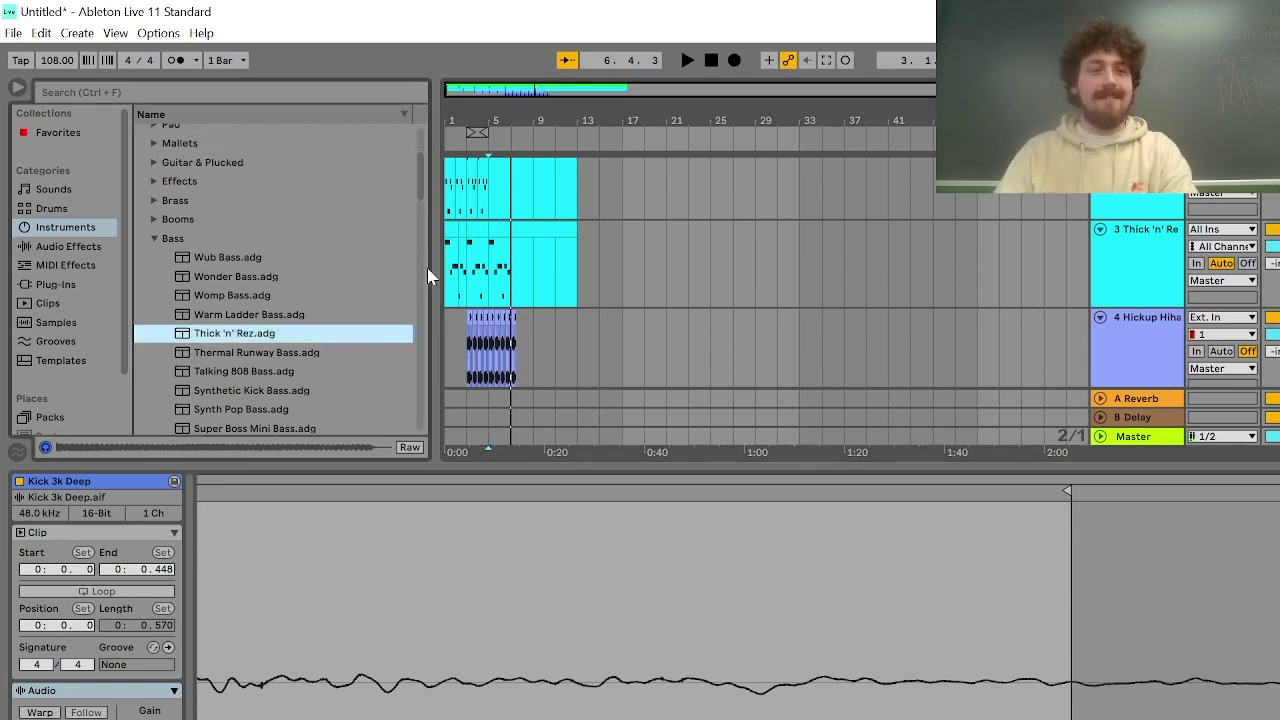
{"action": "scroll", "coordinate": [449, 272], "scroll_direction": "up", "scroll_amount": 5}
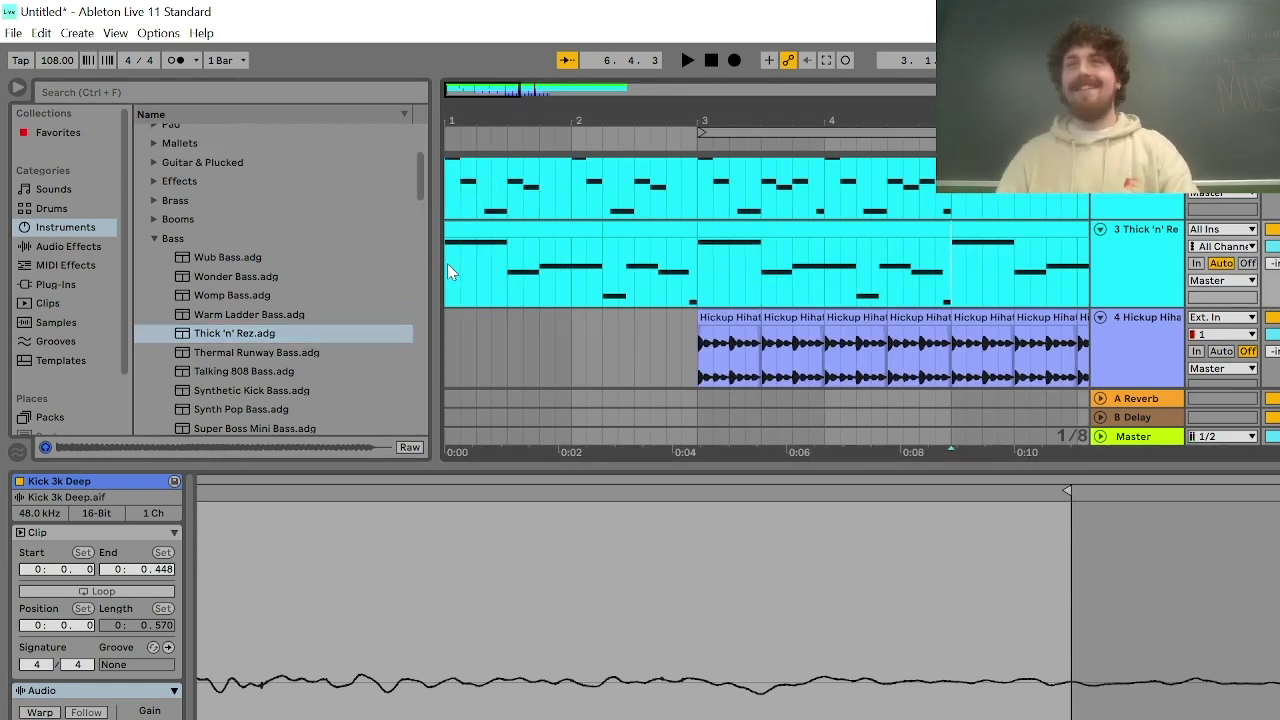
{"action": "scroll", "coordinate": [520, 273], "scroll_direction": "right", "scroll_amount": 3}
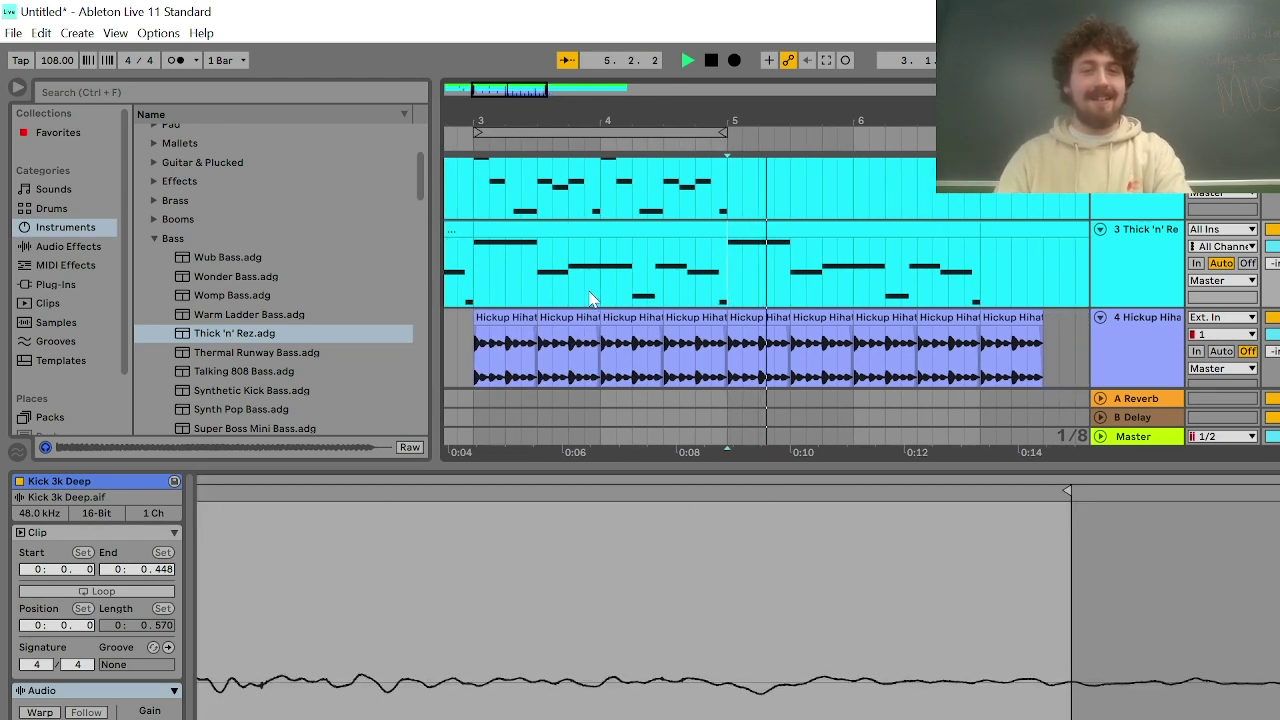
{"action": "left_click", "coordinate": [710, 60]}
{"action": "left_click", "coordinate": [687, 60]}
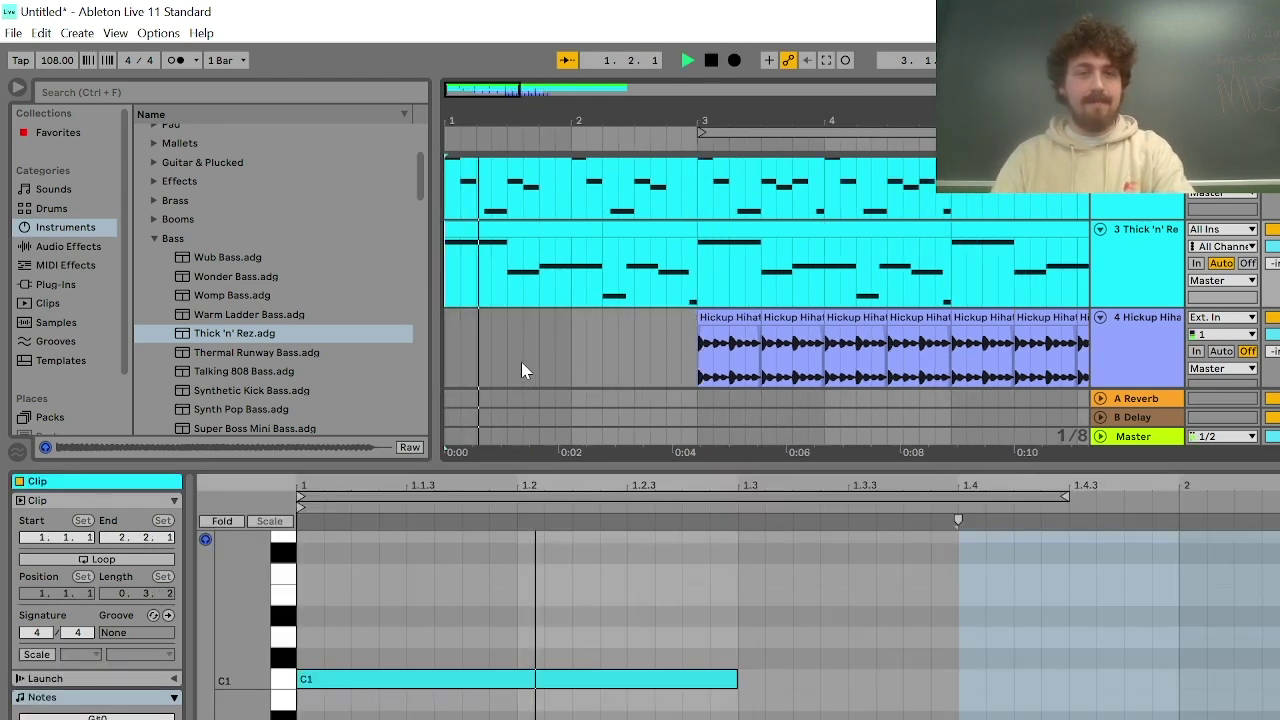
{"action": "scroll", "coordinate": [566, 332], "scroll_direction": "up", "scroll_amount": 1}
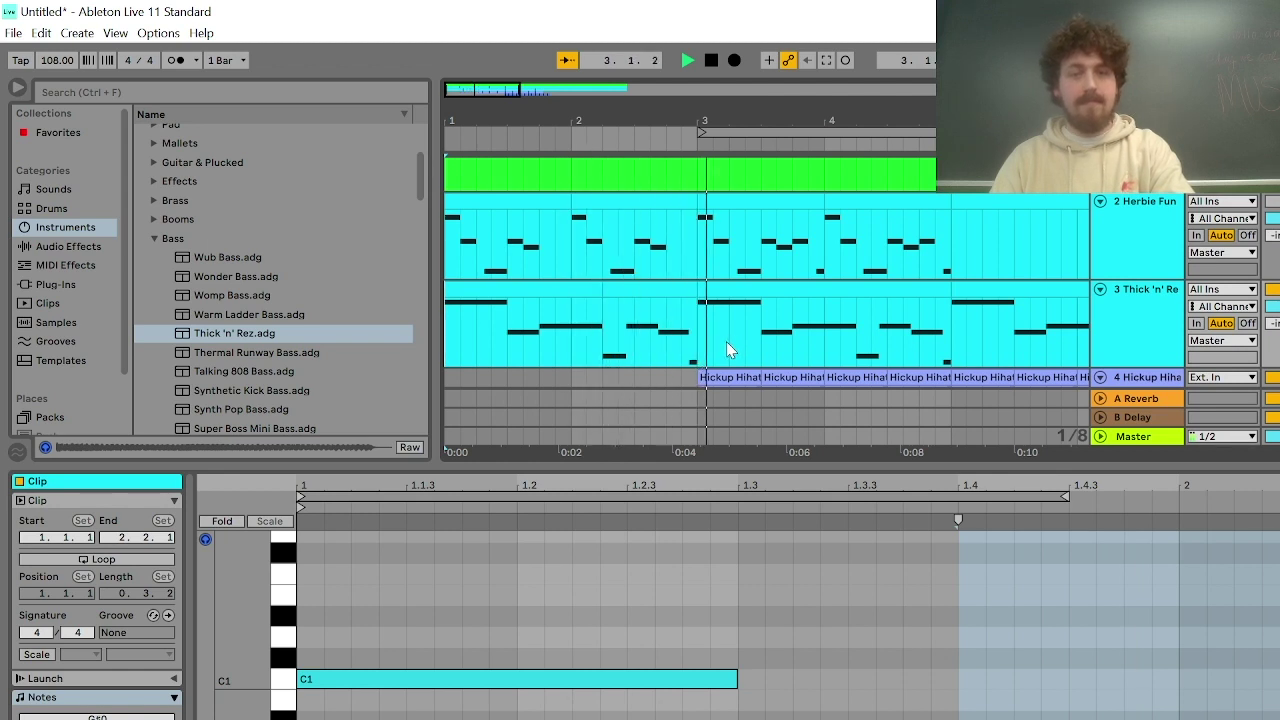
{"action": "scroll", "coordinate": [727, 345], "scroll_direction": "down", "scroll_amount": 3}
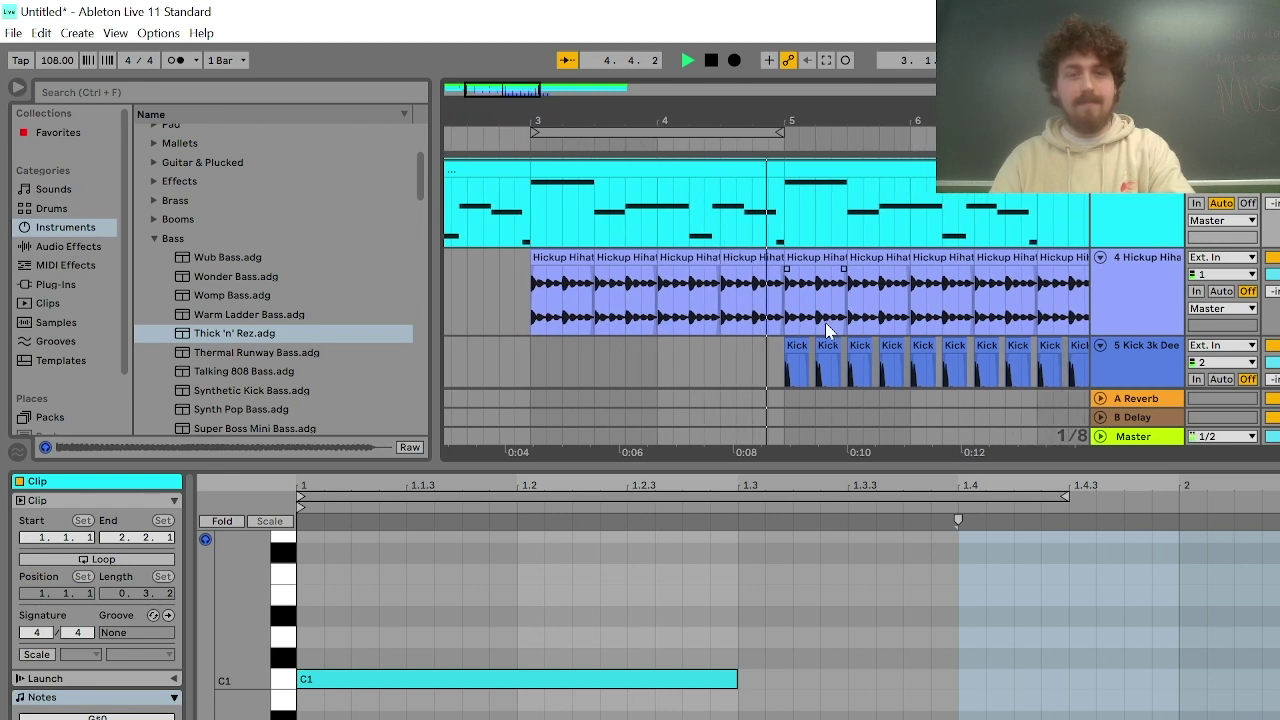
{"action": "scroll", "coordinate": [825, 330], "scroll_direction": "down", "scroll_amount": 2}
{"action": "scroll", "coordinate": [825, 340], "scroll_direction": "down", "scroll_amount": 1}
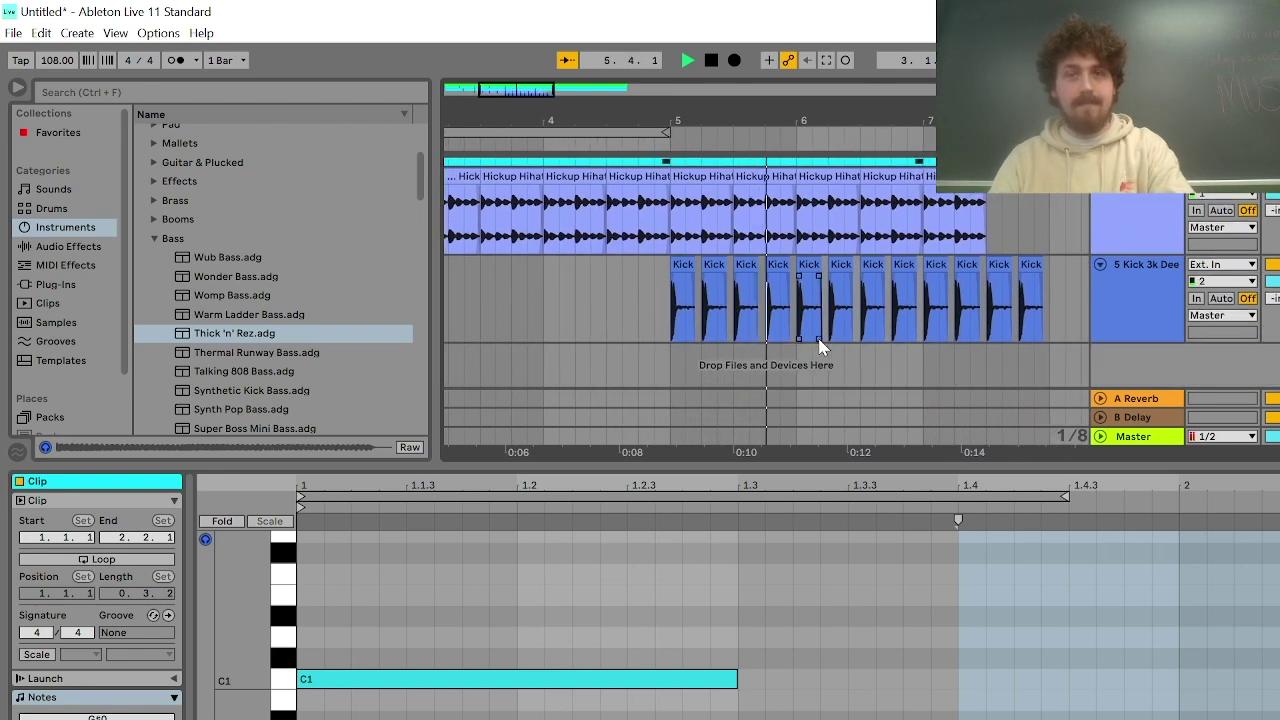
{"action": "scroll", "coordinate": [820, 348], "scroll_direction": "up", "scroll_amount": 1}
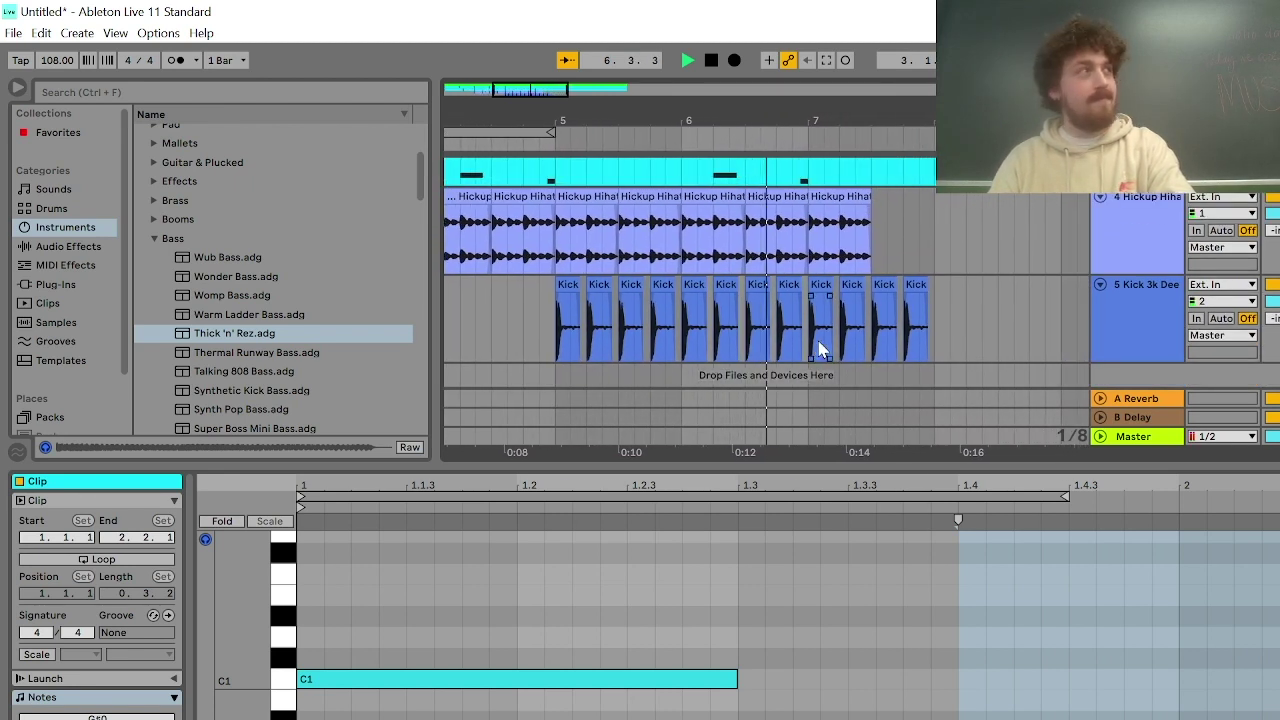
Duplicate the track 3 bass clip that starts at bar 5 so that a copy fills bars 7 and 8
{"action": "scroll", "coordinate": [768, 295], "scroll_direction": "up", "scroll_amount": 10}
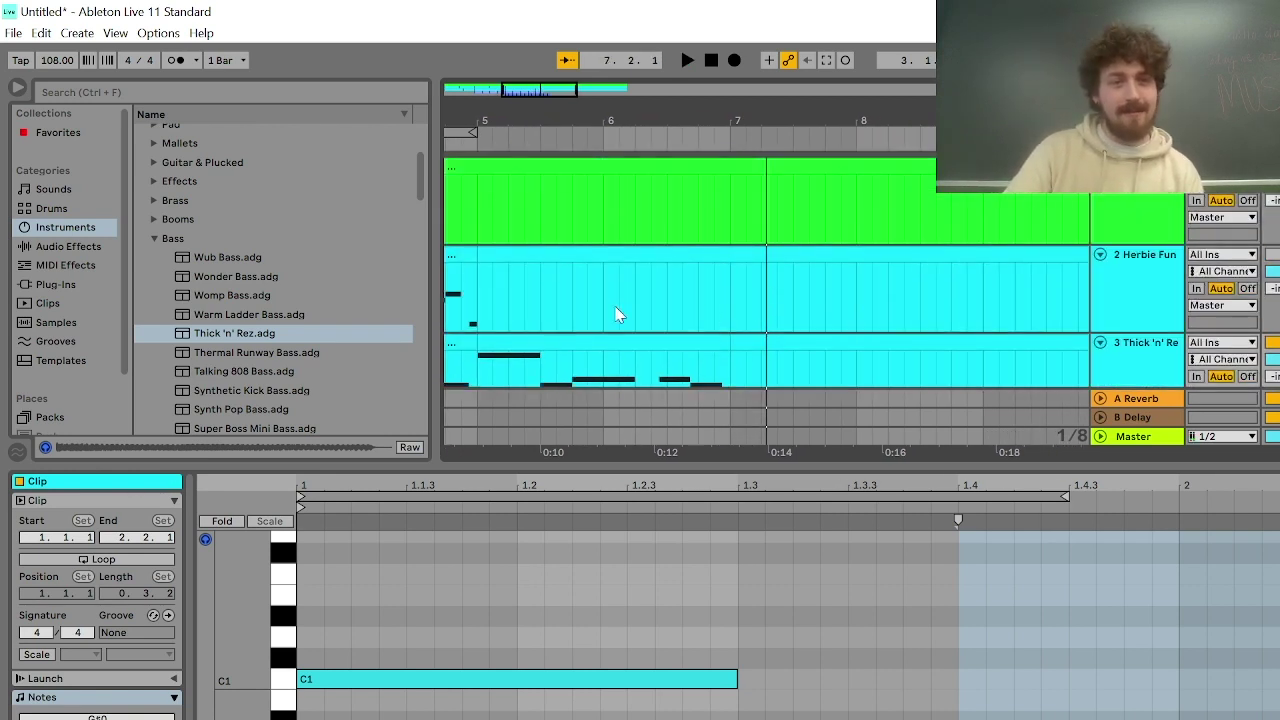
{"action": "left_click", "coordinate": [572, 334]}
{"action": "key", "text": "ctrl+d"}
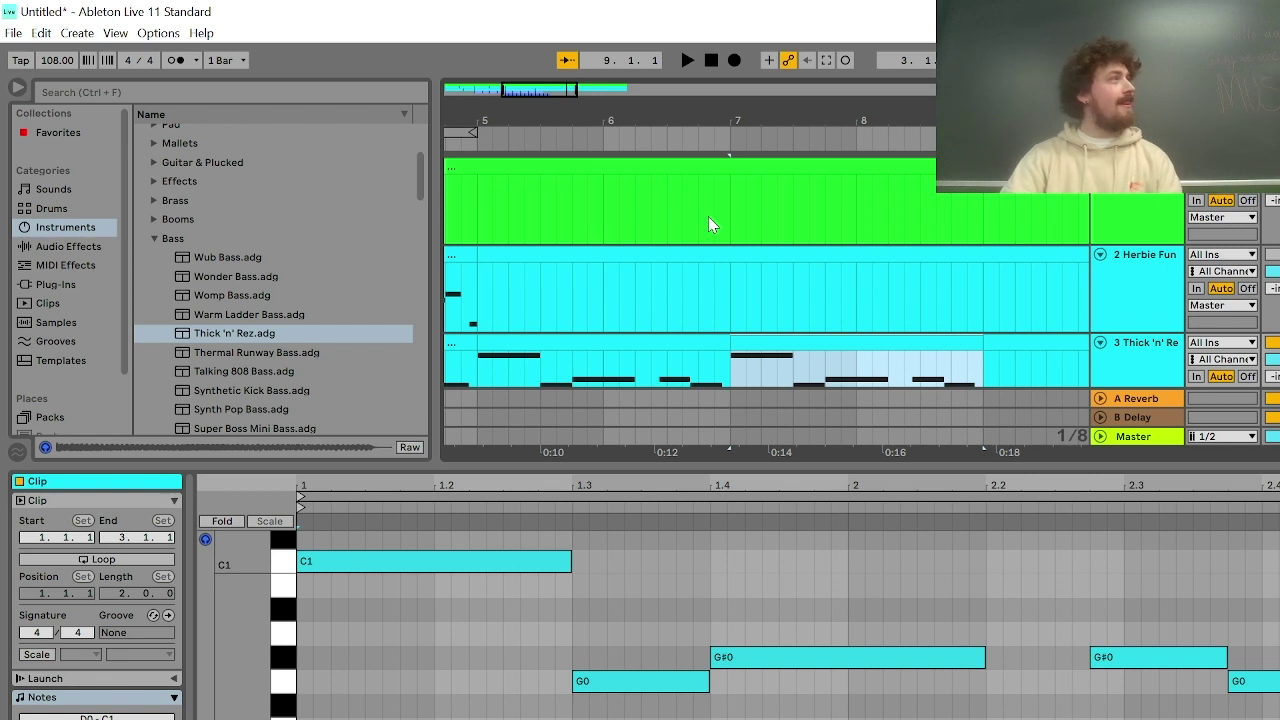
Try the arrangement from bar 5 at a tempo of 120 BPM, and undo the tempo change
{"action": "scroll", "coordinate": [708, 224], "scroll_direction": "down", "scroll_amount": 2}
{"action": "left_click", "coordinate": [486, 379]}
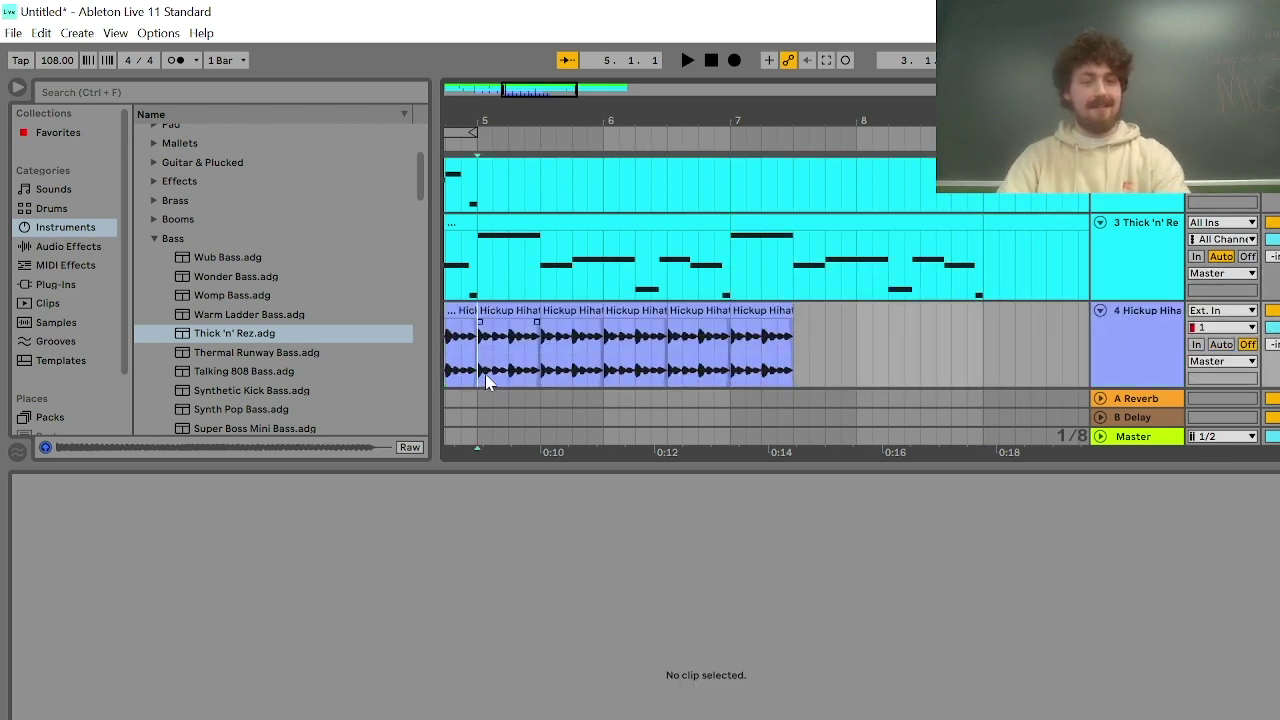
{"action": "scroll", "coordinate": [486, 375], "scroll_direction": "left", "scroll_amount": 5}
{"action": "scroll", "coordinate": [729, 243], "scroll_direction": "up", "scroll_amount": 3}
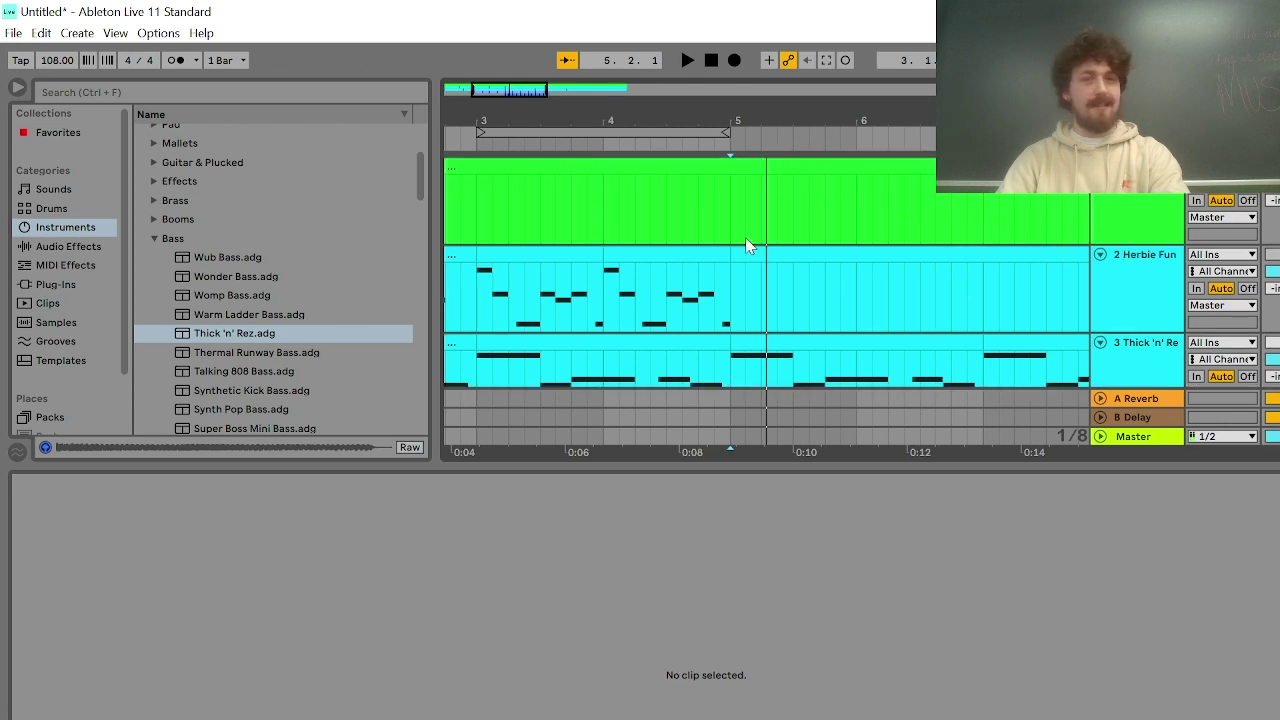
{"action": "left_click_drag", "start_coordinate": [50, 60], "coordinate": [50, 30]}
{"action": "key", "text": "space"}
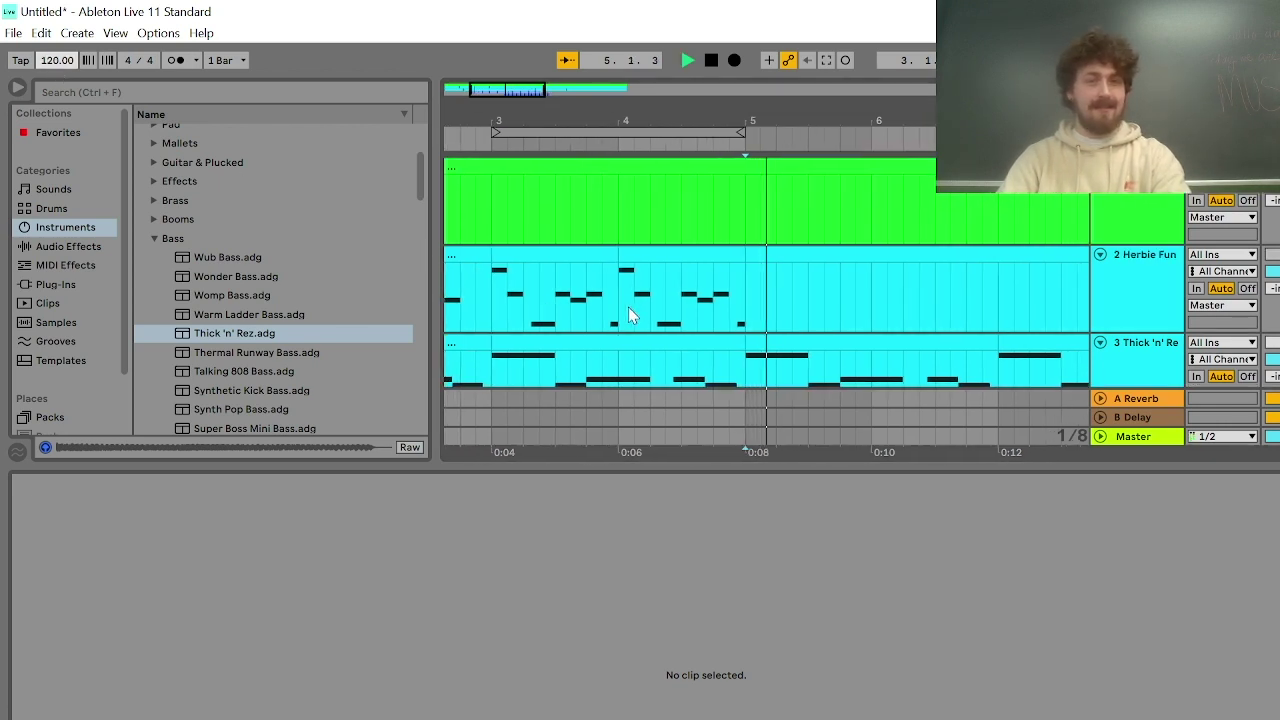
{"action": "key", "text": "space"}
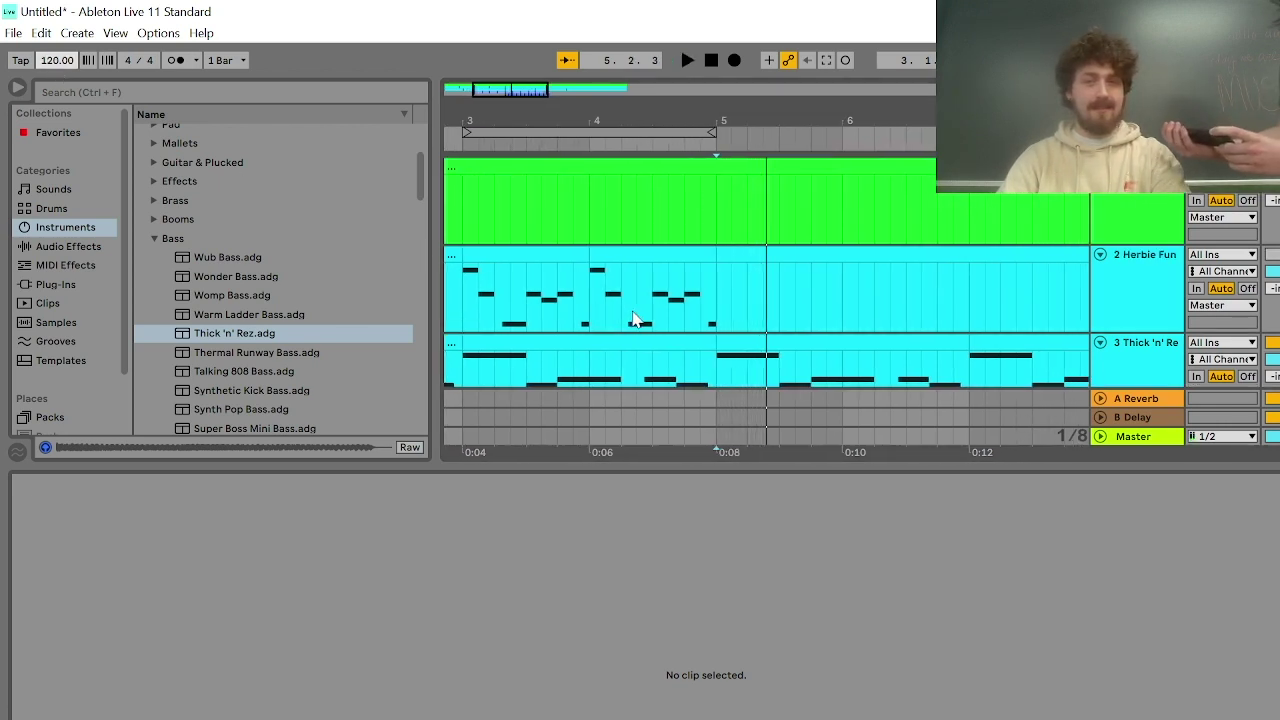
{"action": "key", "text": "space"}
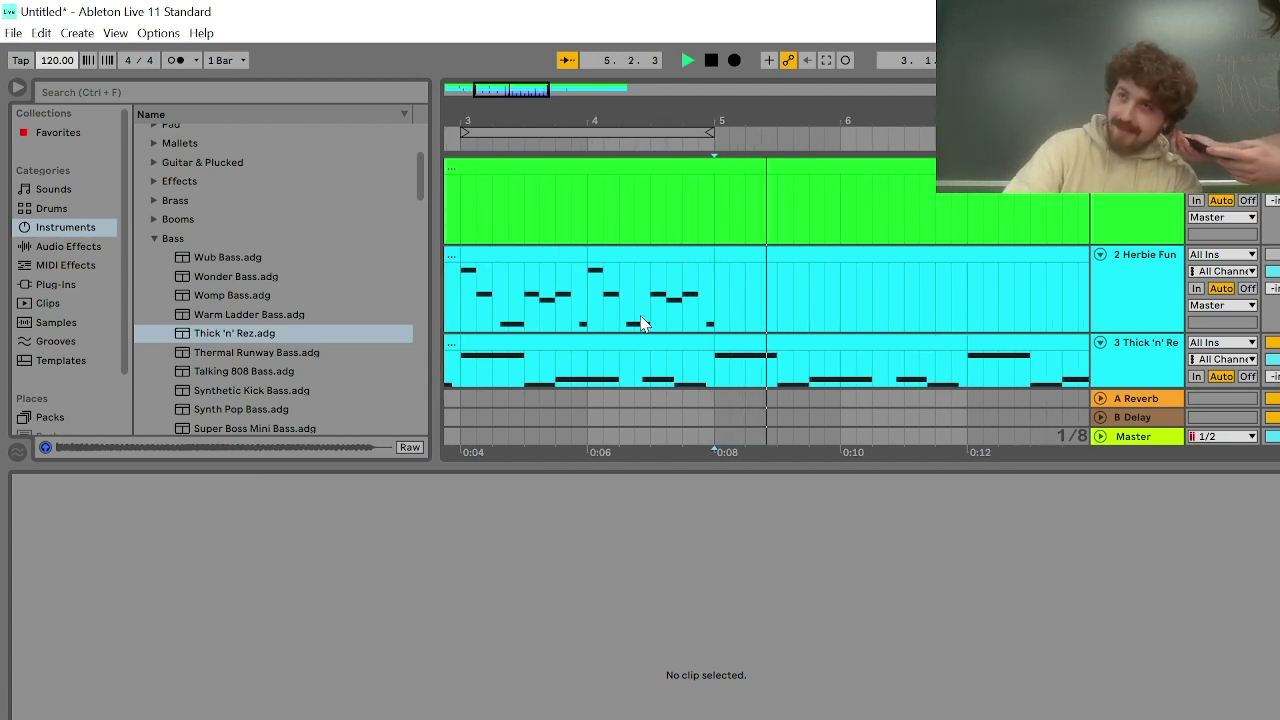
{"action": "key", "text": "space"}
{"action": "key", "text": "ctrl+z"}
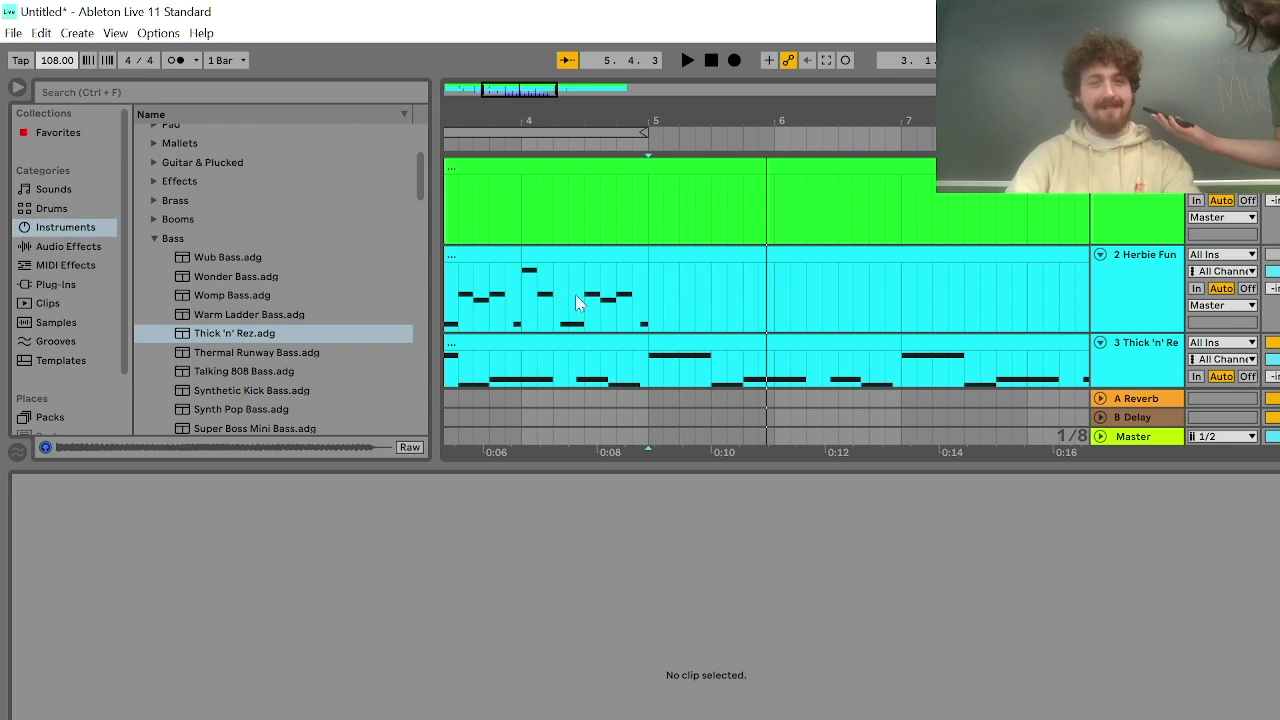
{"action": "scroll", "coordinate": [400, 305], "scroll_direction": "down", "scroll_amount": 3}
{"action": "scroll", "coordinate": [526, 315], "scroll_direction": "down", "scroll_amount": 2}
{"action": "scroll", "coordinate": [530, 318], "scroll_direction": "down", "scroll_amount": 5}
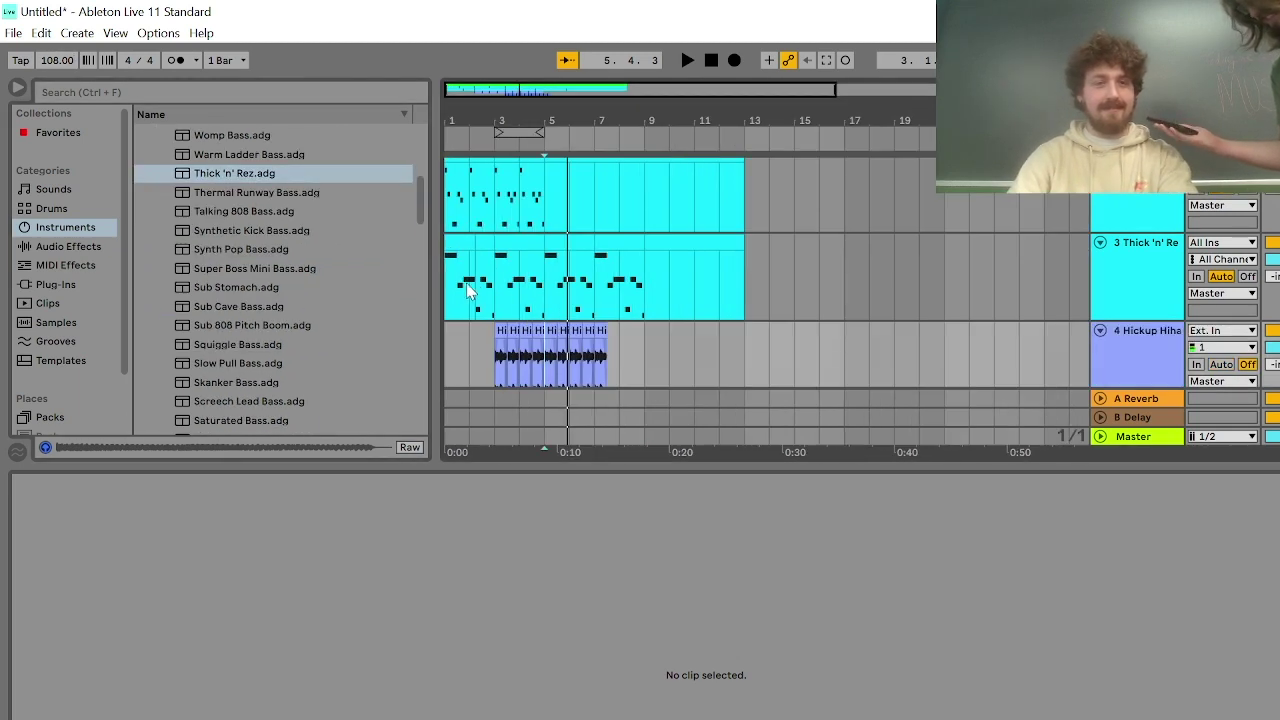
{"action": "scroll", "coordinate": [468, 292], "scroll_direction": "up", "scroll_amount": 6}
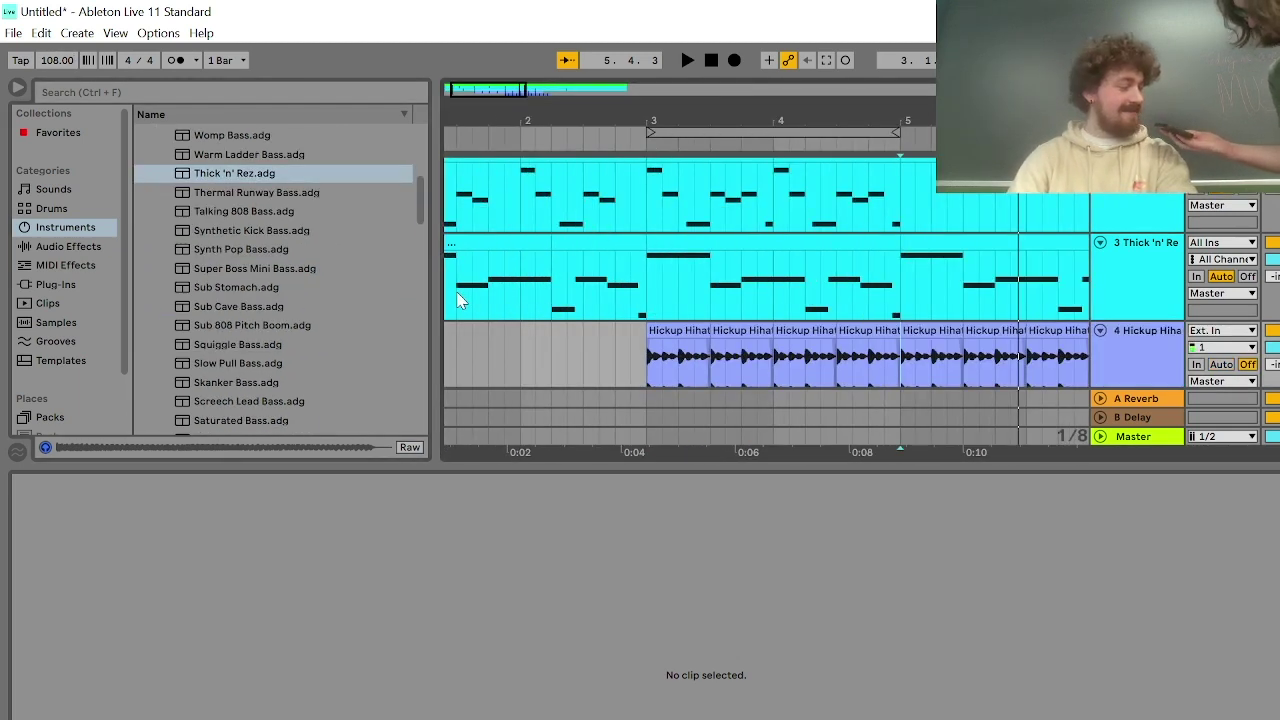
{"action": "scroll", "coordinate": [458, 302], "scroll_direction": "down", "scroll_amount": 8}
{"action": "scroll", "coordinate": [452, 302], "scroll_direction": "up", "scroll_amount": 8}
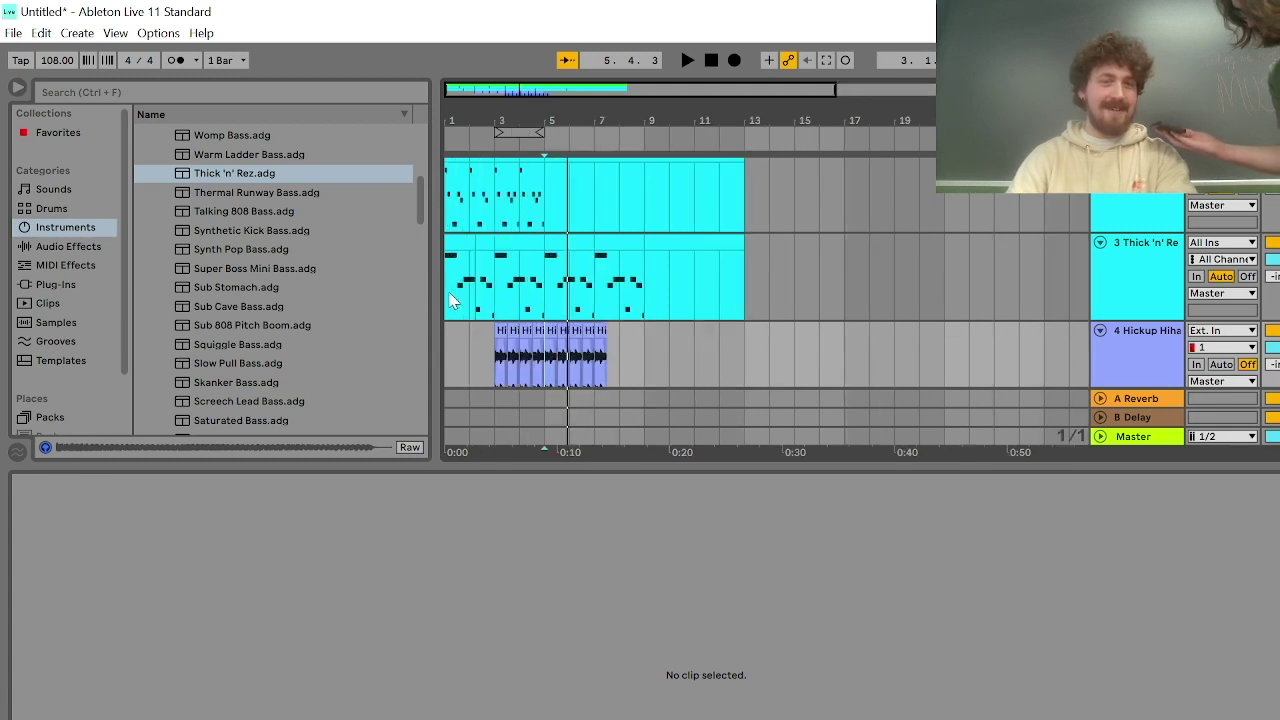
{"action": "left_click", "coordinate": [452, 288]}
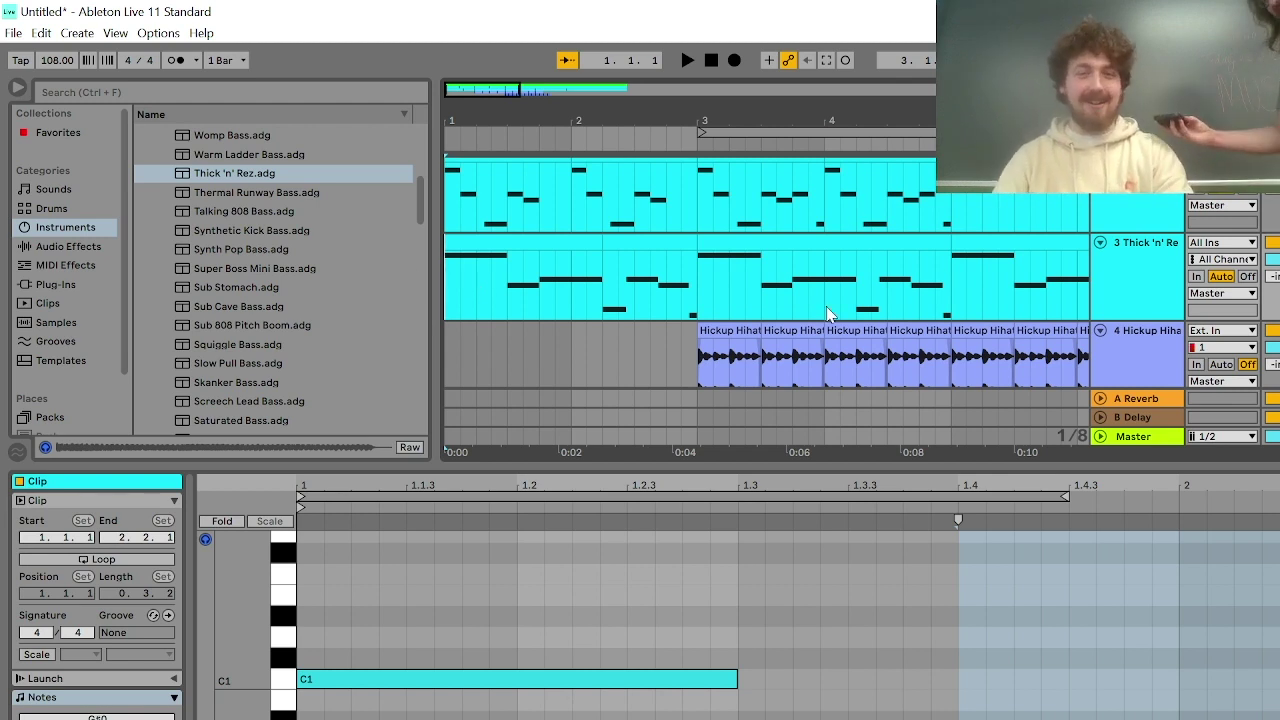
Play the arrangement from bar 3 to hear the hi-hats and the kick entrance at bar 5
{"action": "left_click", "coordinate": [697, 311]}
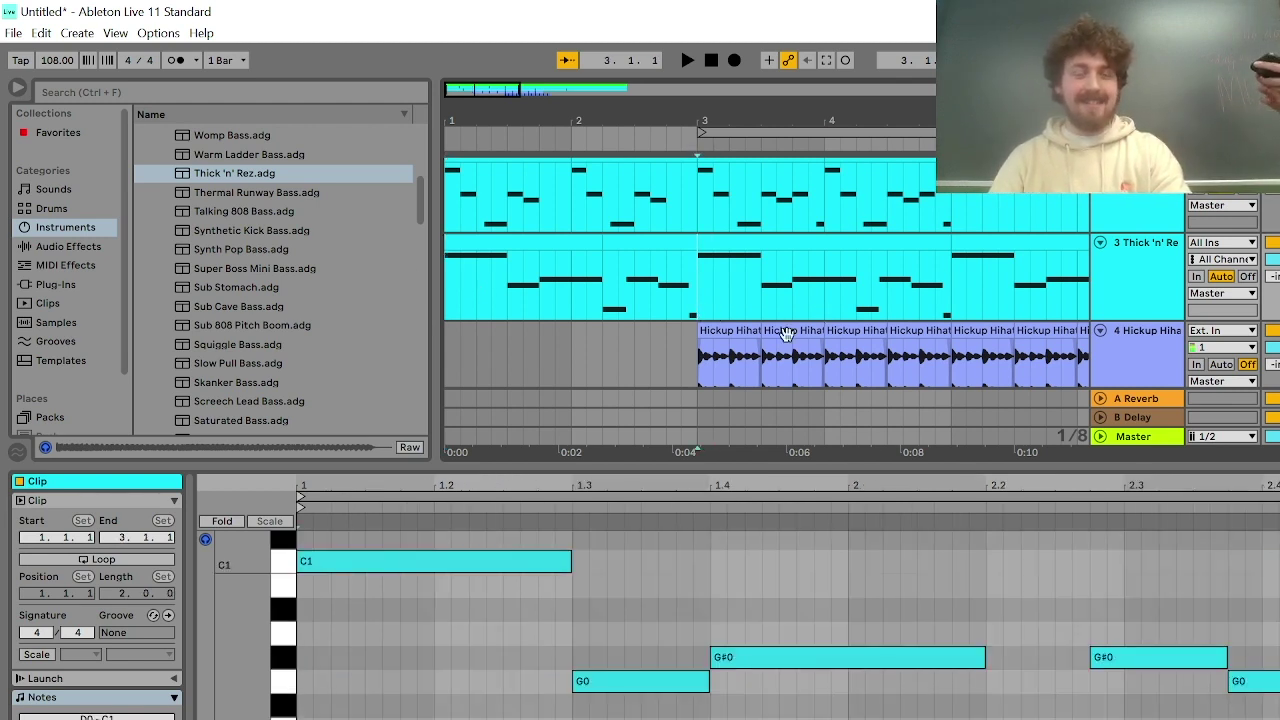
{"action": "scroll", "coordinate": [793, 313], "scroll_direction": "up", "scroll_amount": 1}
{"action": "scroll", "coordinate": [793, 313], "scroll_direction": "up", "scroll_amount": 1}
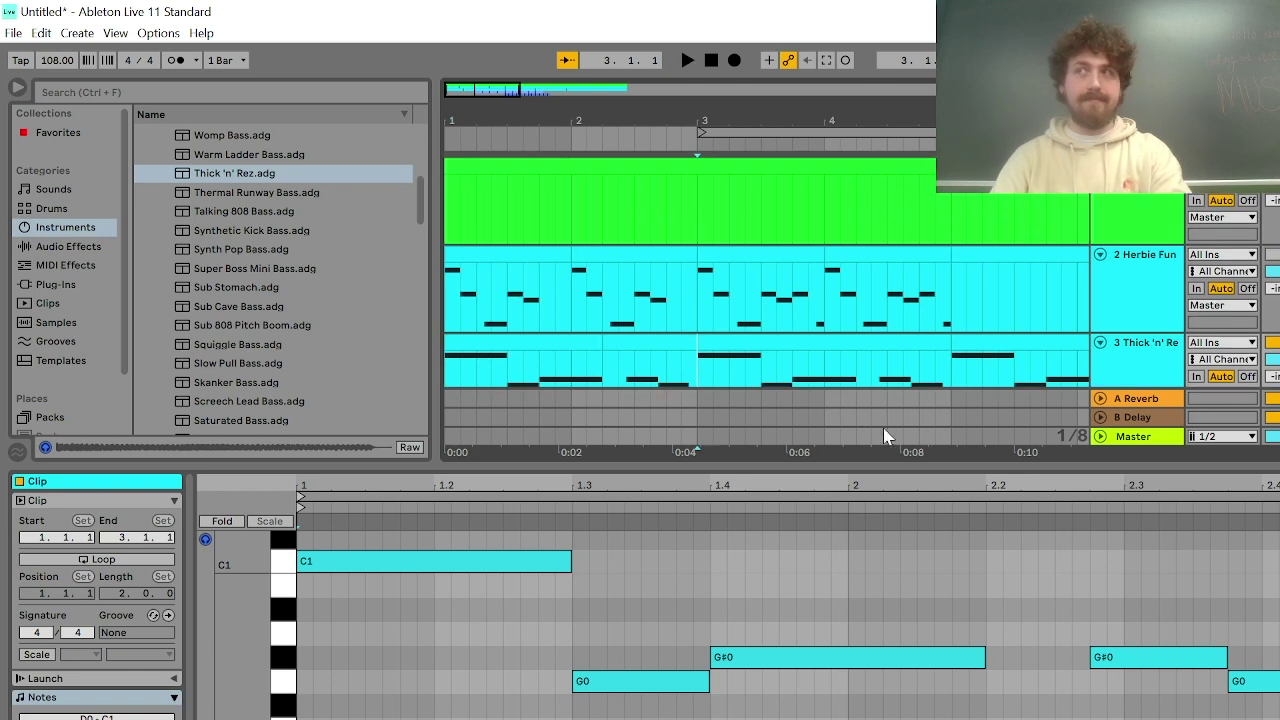
{"action": "key", "text": "space"}
{"action": "scroll", "coordinate": [754, 315], "scroll_direction": "down", "scroll_amount": 2}
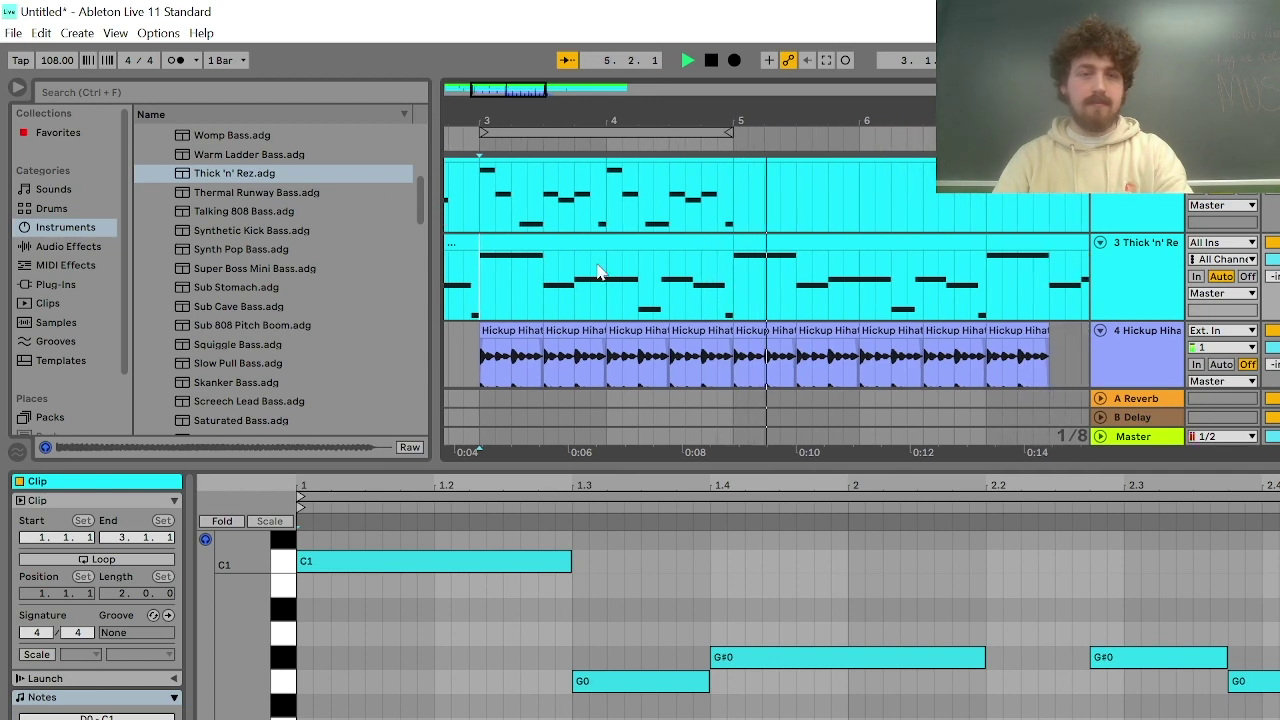
{"action": "scroll", "coordinate": [695, 320], "scroll_direction": "down", "scroll_amount": 2}
{"action": "scroll", "coordinate": [700, 305], "scroll_direction": "up", "scroll_amount": 2}
{"action": "scroll", "coordinate": [712, 284], "scroll_direction": "down", "scroll_amount": 1}
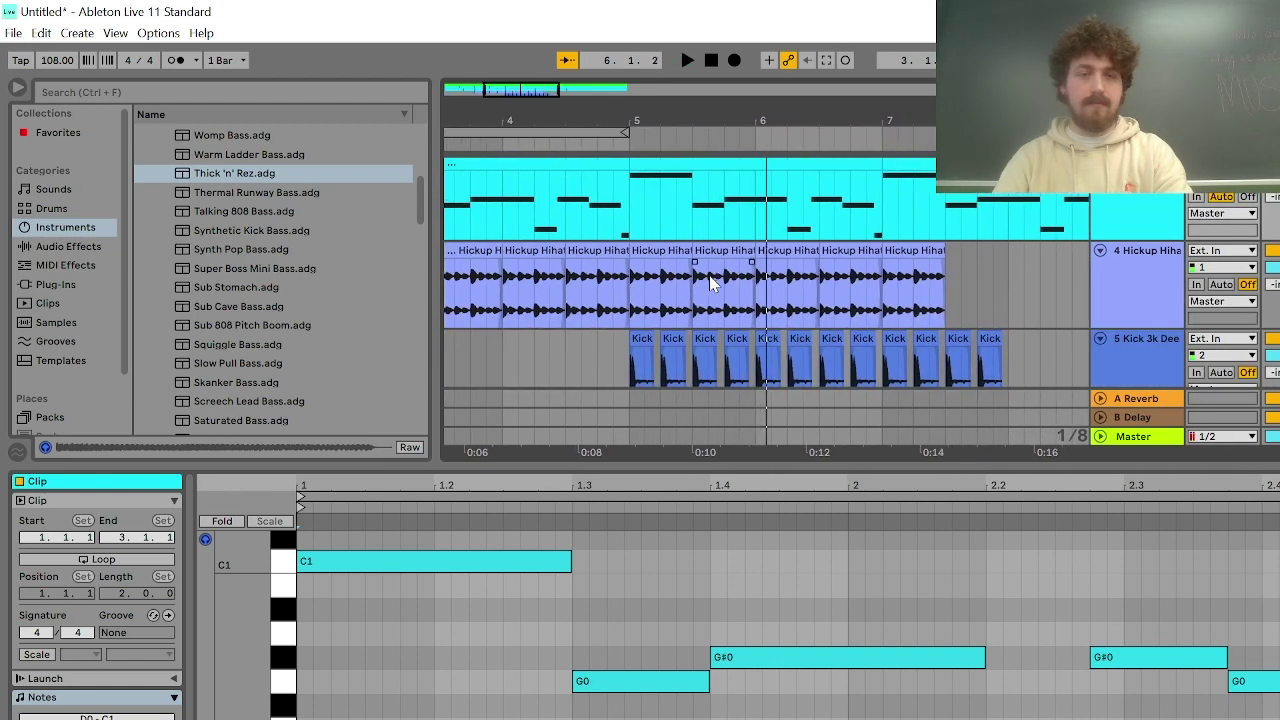
{"action": "scroll", "coordinate": [745, 300], "scroll_direction": "down", "scroll_amount": 1}
{"action": "key", "text": "space"}
Insert a new audio track below the Kick track
{"action": "left_click", "coordinate": [1122, 314]}
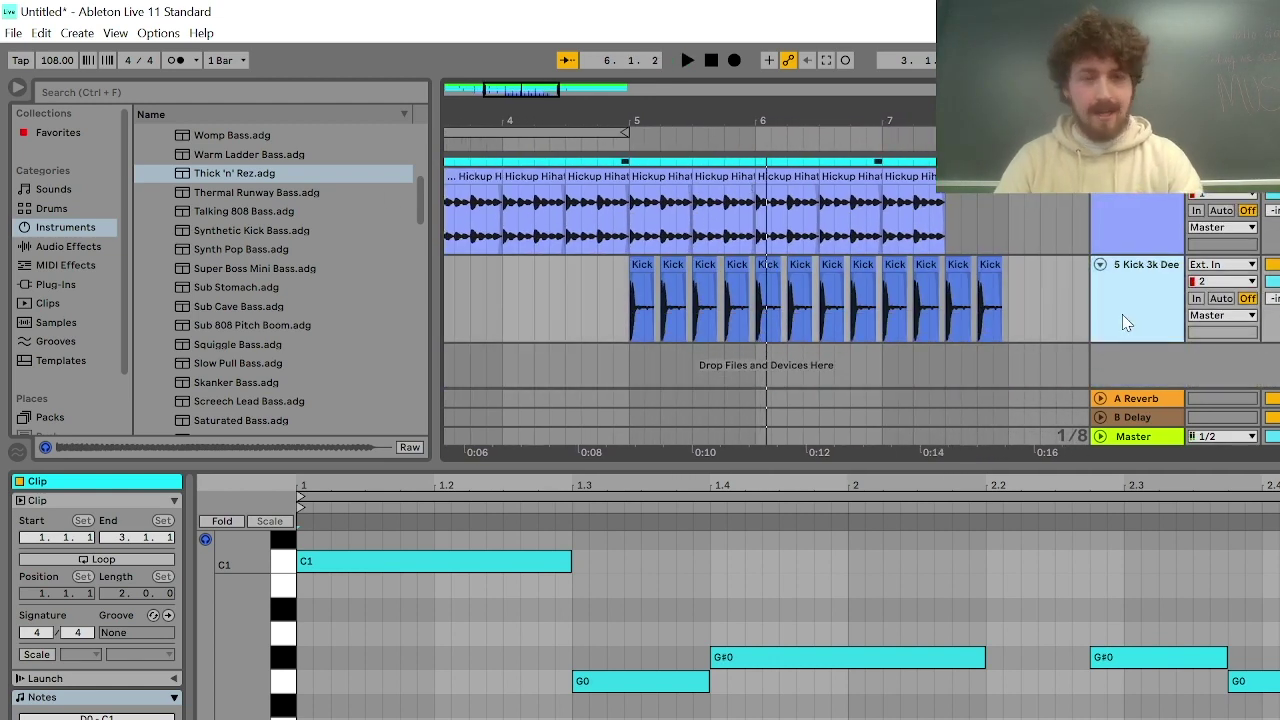
{"action": "left_click", "coordinate": [1070, 314]}
{"action": "right_click", "coordinate": [1145, 321]}
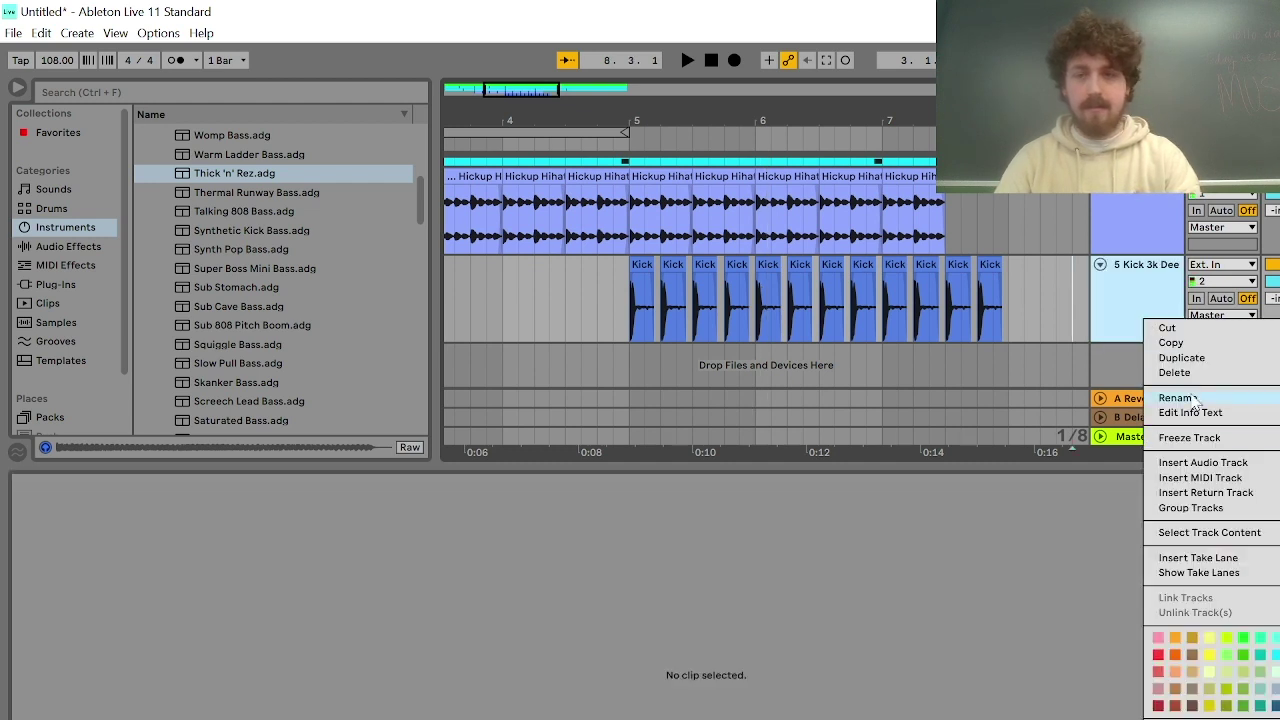
{"action": "left_click", "coordinate": [1205, 462]}
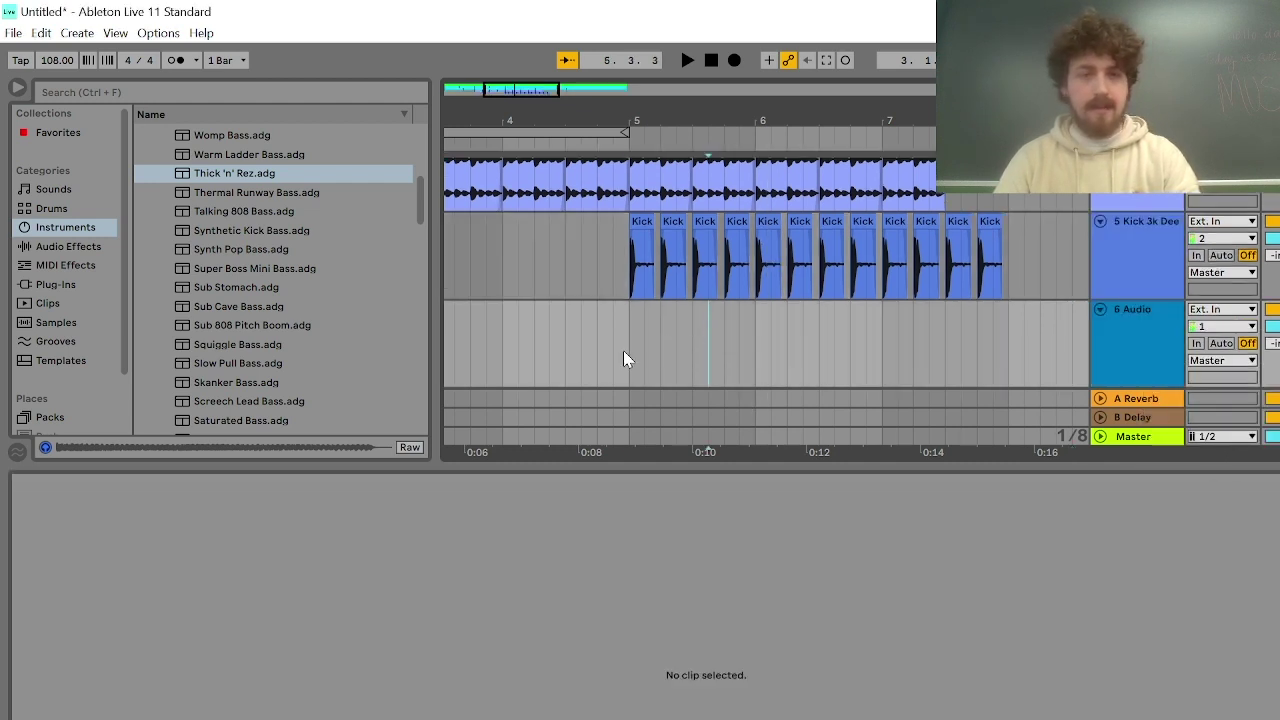
Search all library categories for "snare" and go through the sounds found
{"action": "left_click", "coordinate": [216, 90]}
{"action": "type", "text": "snare"}
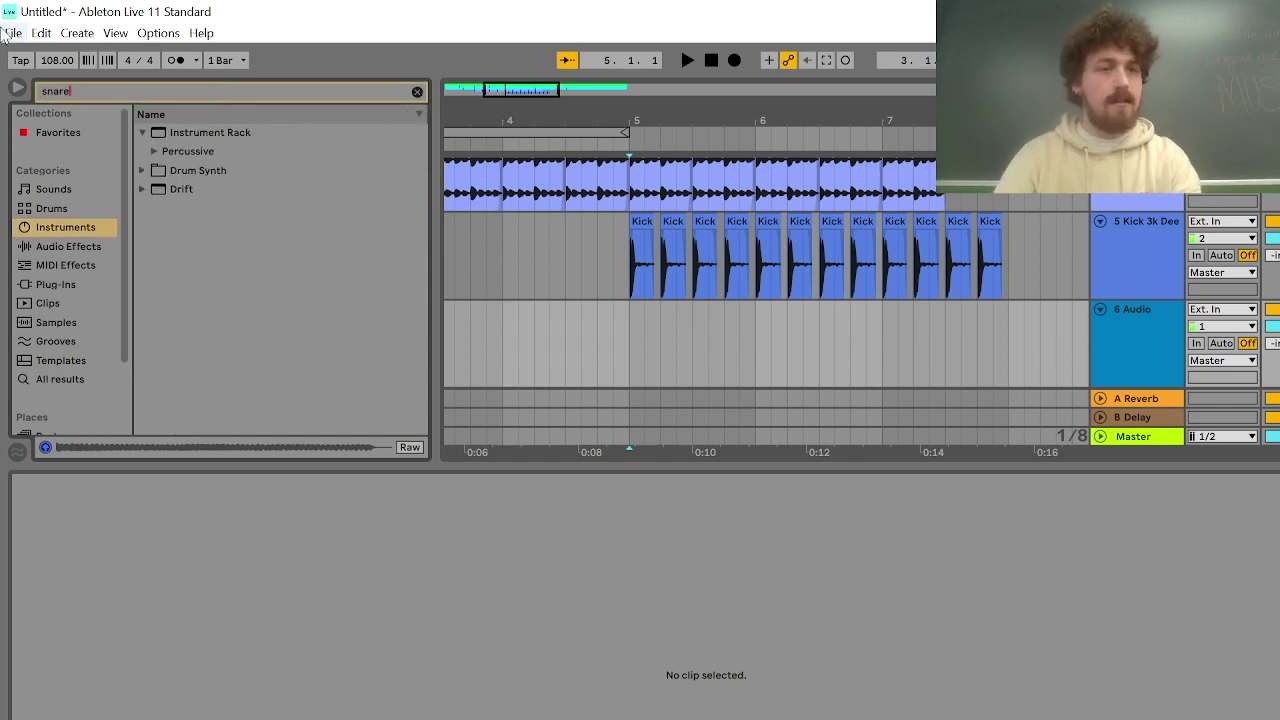
{"action": "key", "text": "Return"}
{"action": "scroll", "coordinate": [238, 160], "scroll_direction": "up", "scroll_amount": 3}
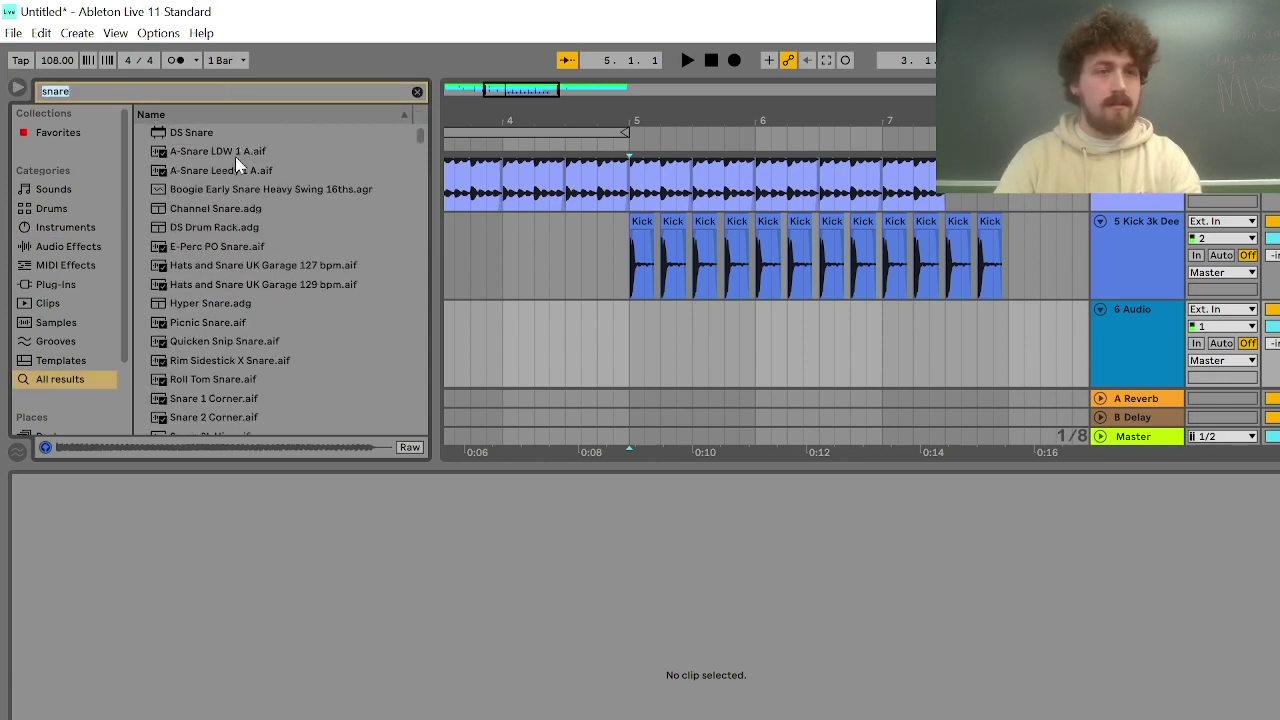
Audition the snare samples in the search results from A-Snare Leedy 1 A.aif to Snare 70s Funk MPC.wav
{"action": "left_click", "coordinate": [235, 172]}
{"action": "left_click", "coordinate": [250, 246]}
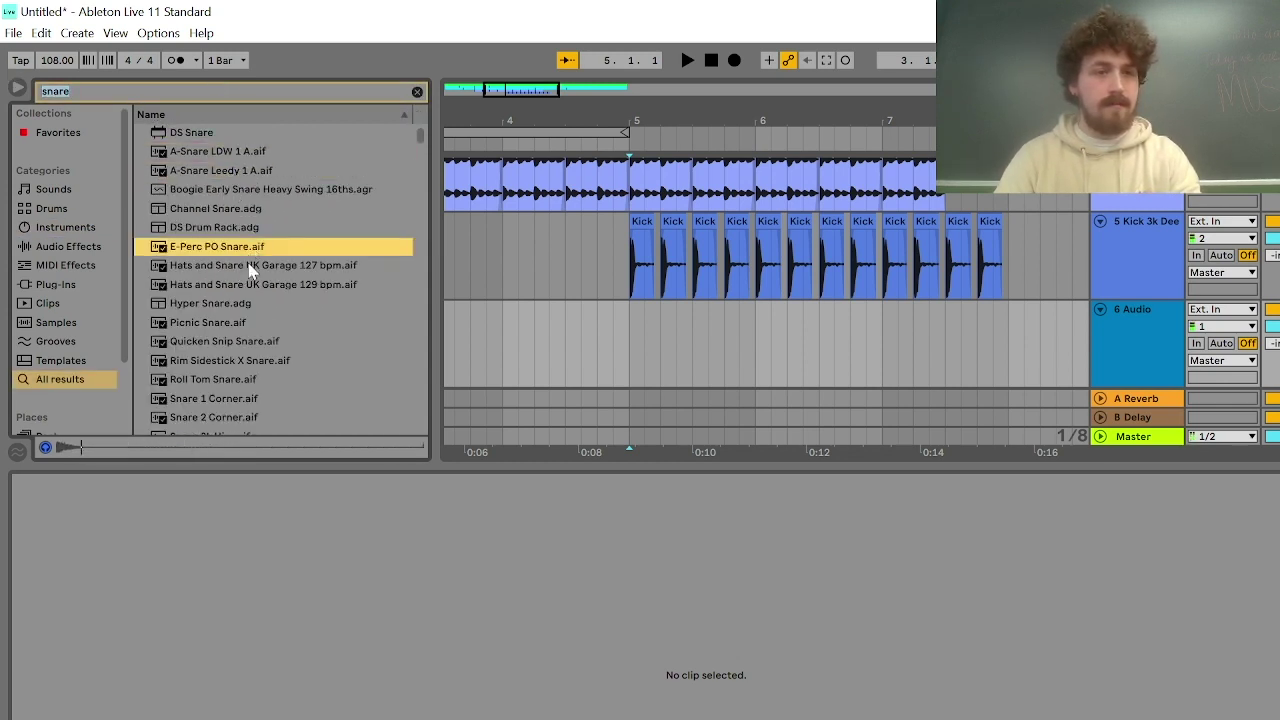
{"action": "left_click", "coordinate": [252, 266]}
{"action": "left_click", "coordinate": [255, 285]}
{"action": "left_click", "coordinate": [247, 325]}
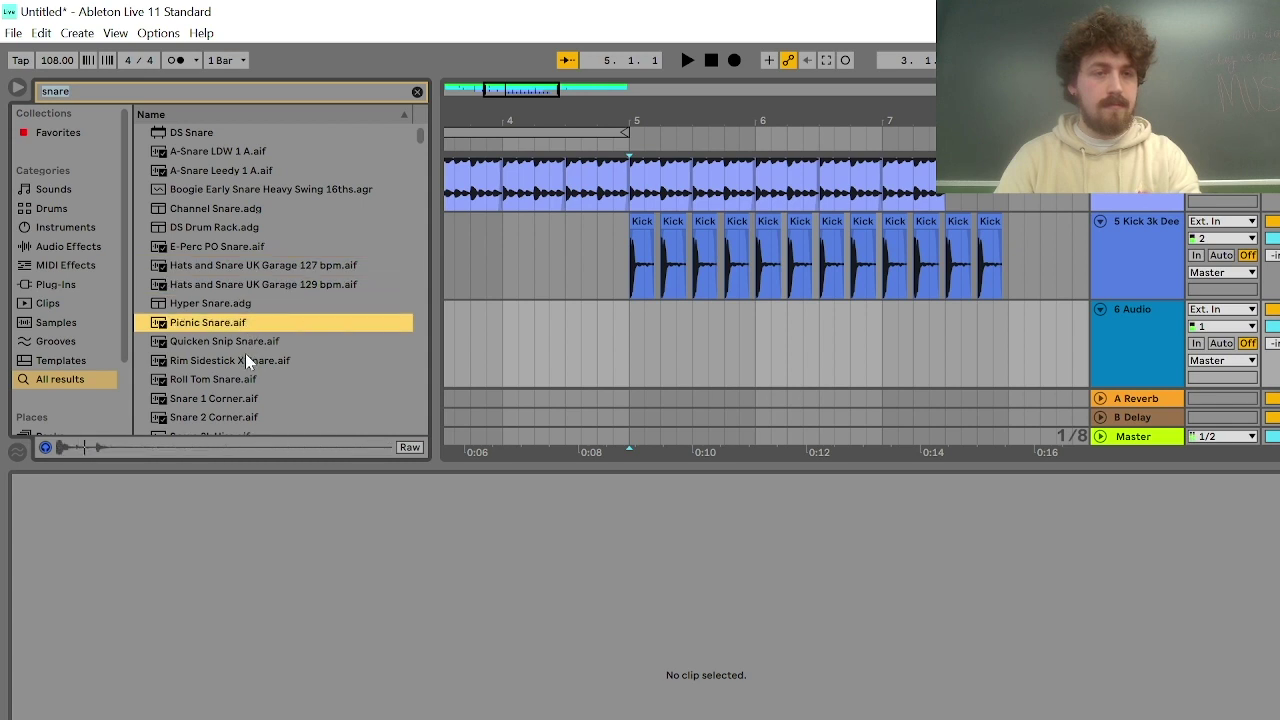
{"action": "left_click", "coordinate": [245, 356]}
{"action": "left_click", "coordinate": [243, 381]}
{"action": "left_click", "coordinate": [245, 400]}
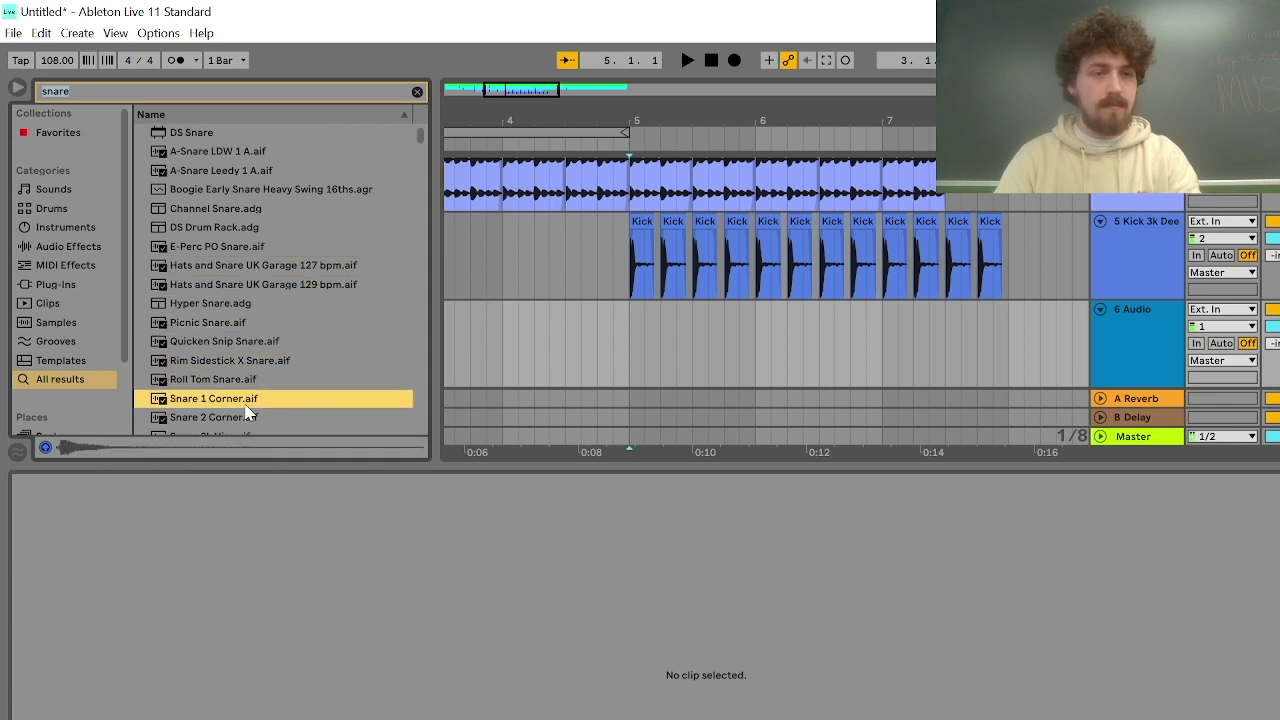
{"action": "scroll", "coordinate": [243, 405], "scroll_direction": "down", "scroll_amount": 3}
{"action": "left_click", "coordinate": [222, 318]}
{"action": "left_click", "coordinate": [217, 340]}
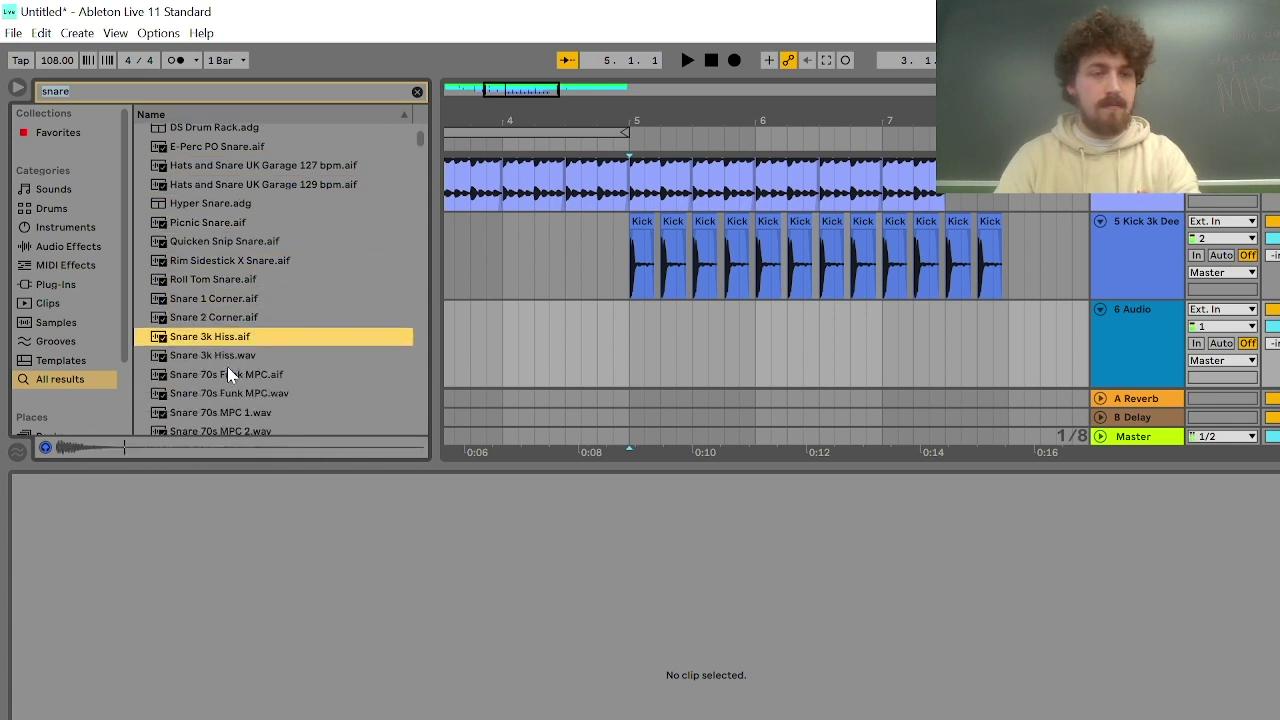
{"action": "left_click", "coordinate": [228, 374]}
{"action": "left_click", "coordinate": [232, 357]}
{"action": "left_click", "coordinate": [233, 395]}
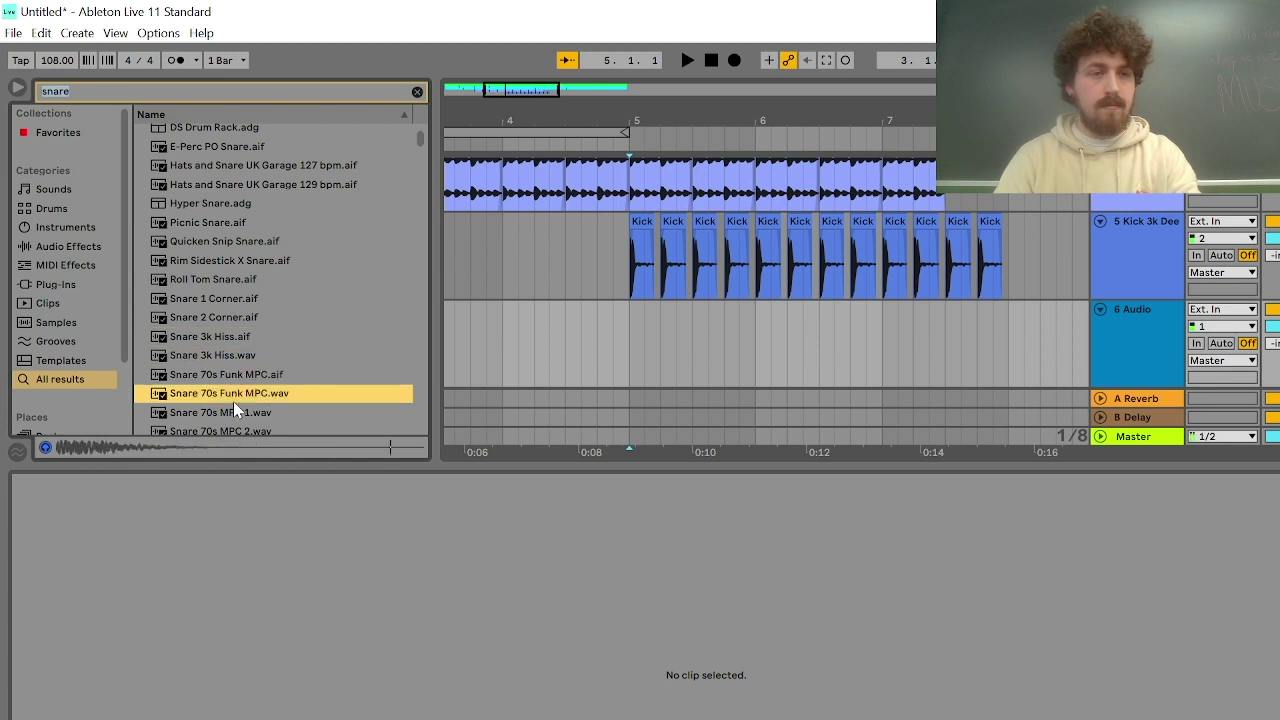
Try Snare 70s MPC 2.wav at beat 5.2 of the new audio track, play it, and undo its placement
{"action": "scroll", "coordinate": [233, 395], "scroll_direction": "down", "scroll_amount": 3}
{"action": "left_click", "coordinate": [211, 334]}
{"action": "left_click_drag", "start_coordinate": [226, 328], "coordinate": [666, 355]}
{"action": "key", "text": "space"}
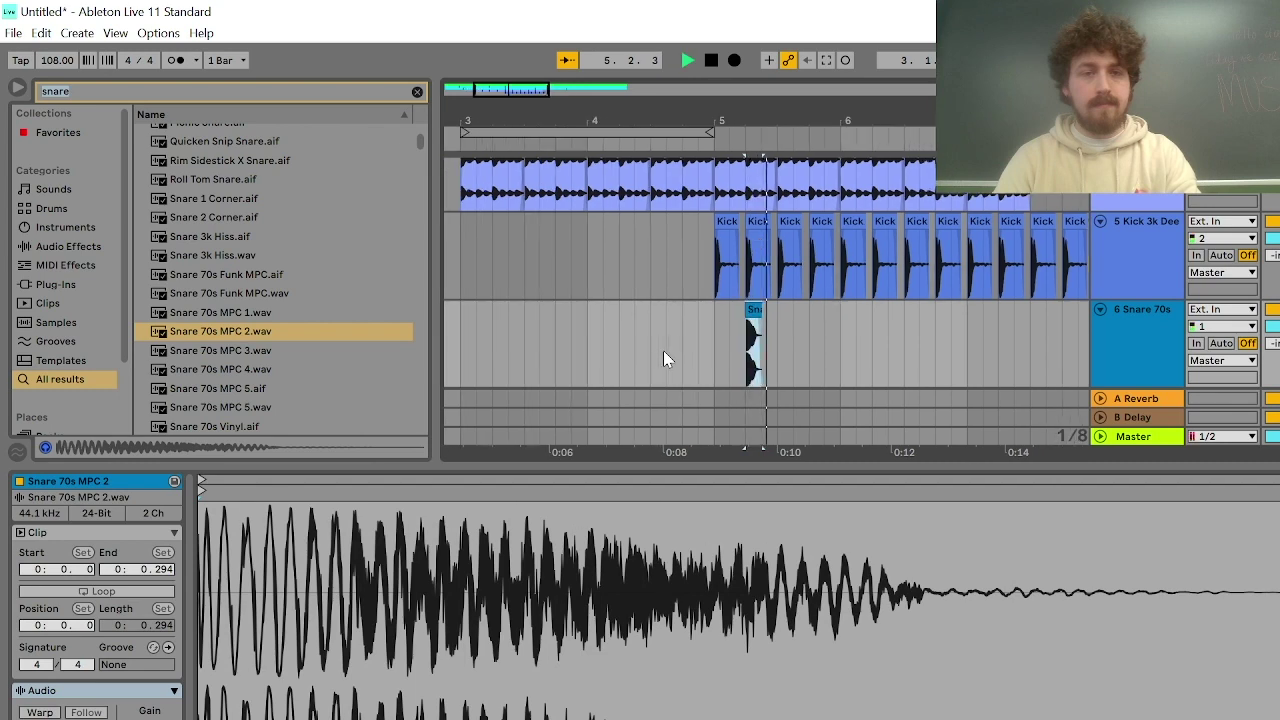
{"action": "left_click", "coordinate": [687, 358]}
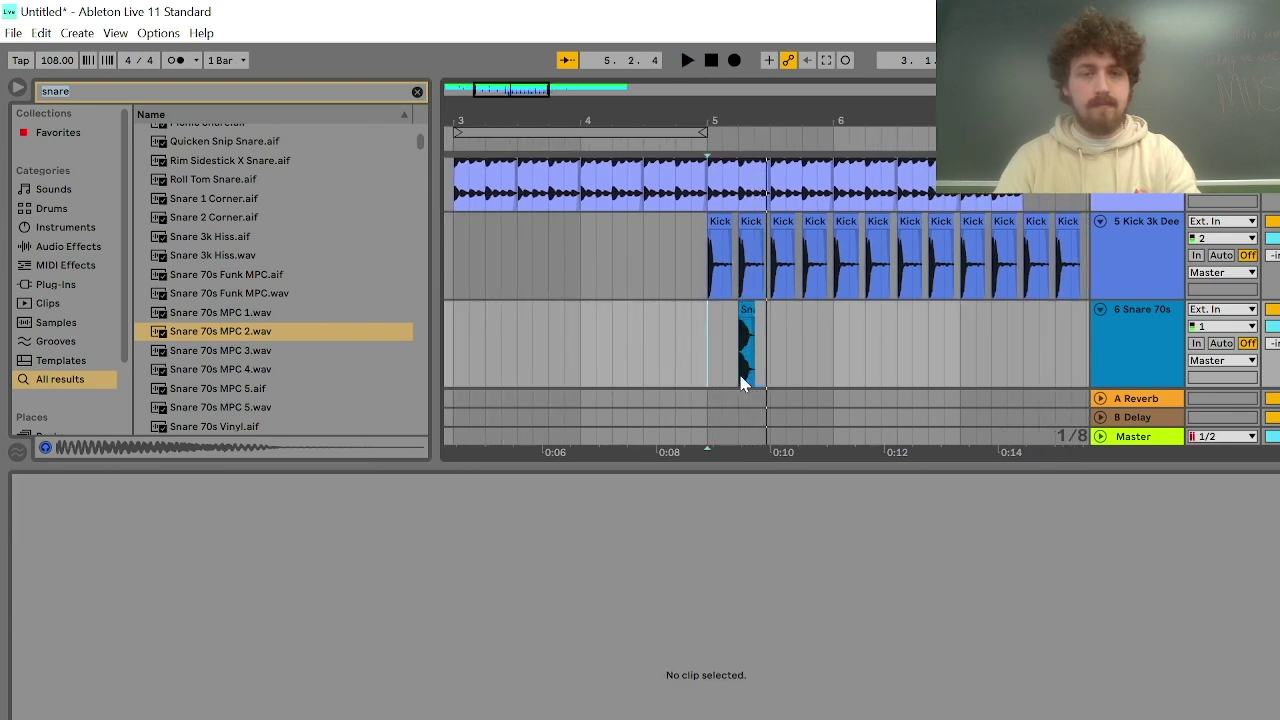
{"action": "left_click", "coordinate": [743, 368]}
{"action": "key", "text": "space"}
{"action": "key", "text": "ctrl+z"}
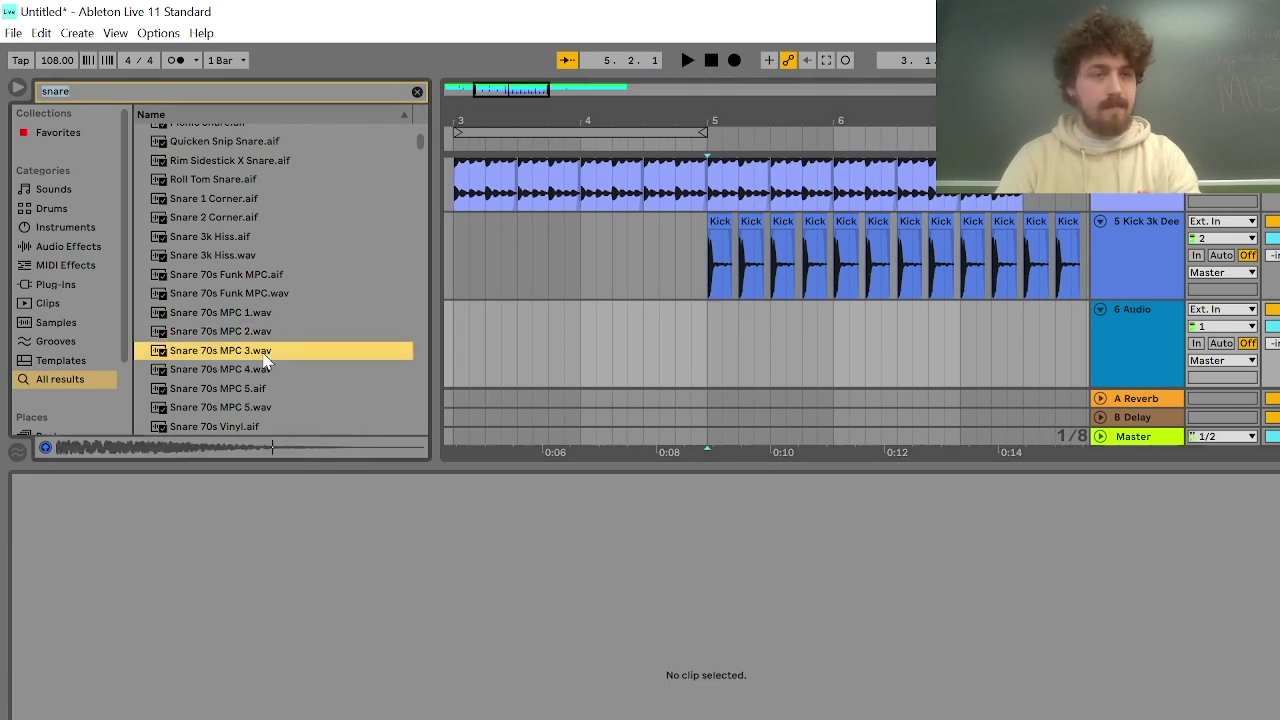
Audition more snare samples, from Snare 70s MPC 4.wav through Snare 90s MPC 1.aif
{"action": "left_click", "coordinate": [266, 369]}
{"action": "left_click", "coordinate": [262, 388]}
{"action": "left_click", "coordinate": [263, 403]}
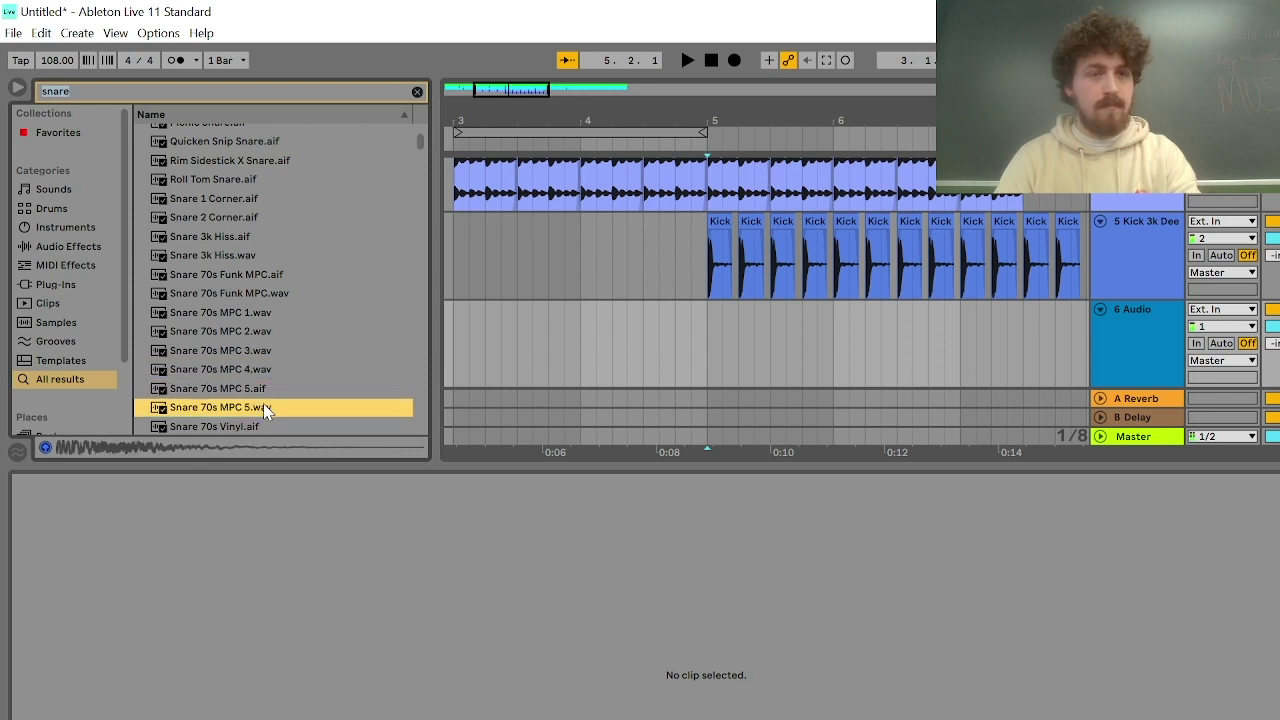
{"action": "left_click", "coordinate": [257, 425]}
{"action": "scroll", "coordinate": [245, 400], "scroll_direction": "down", "scroll_amount": 3}
{"action": "left_click", "coordinate": [239, 385]}
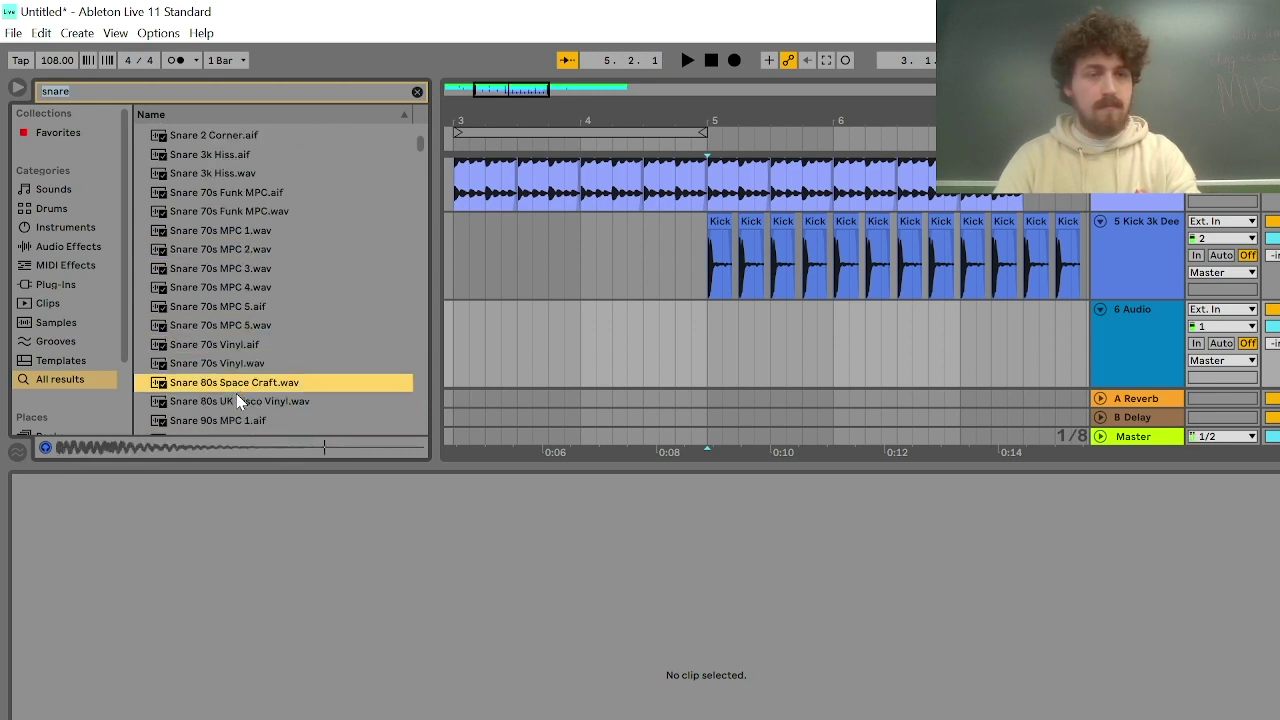
{"action": "left_click", "coordinate": [238, 402]}
{"action": "left_click", "coordinate": [240, 420]}
{"action": "scroll", "coordinate": [231, 400], "scroll_direction": "down", "scroll_amount": 3}
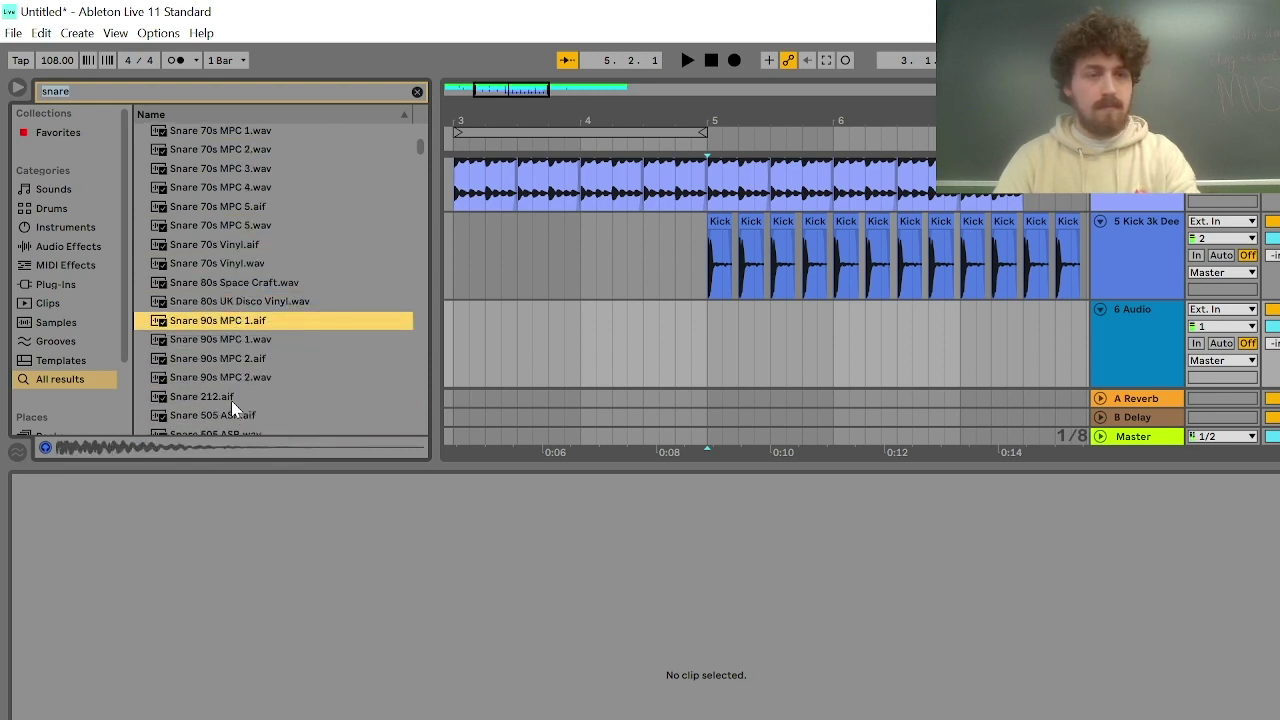
Place Snare 90s MPC 2.aif at beat 5.2 of the empty audio track and play it with the kicks
{"action": "left_click", "coordinate": [228, 364]}
{"action": "left_click_drag", "start_coordinate": [237, 385], "coordinate": [738, 350]}
{"action": "key", "text": "space"}
{"action": "left_click", "coordinate": [706, 351]}
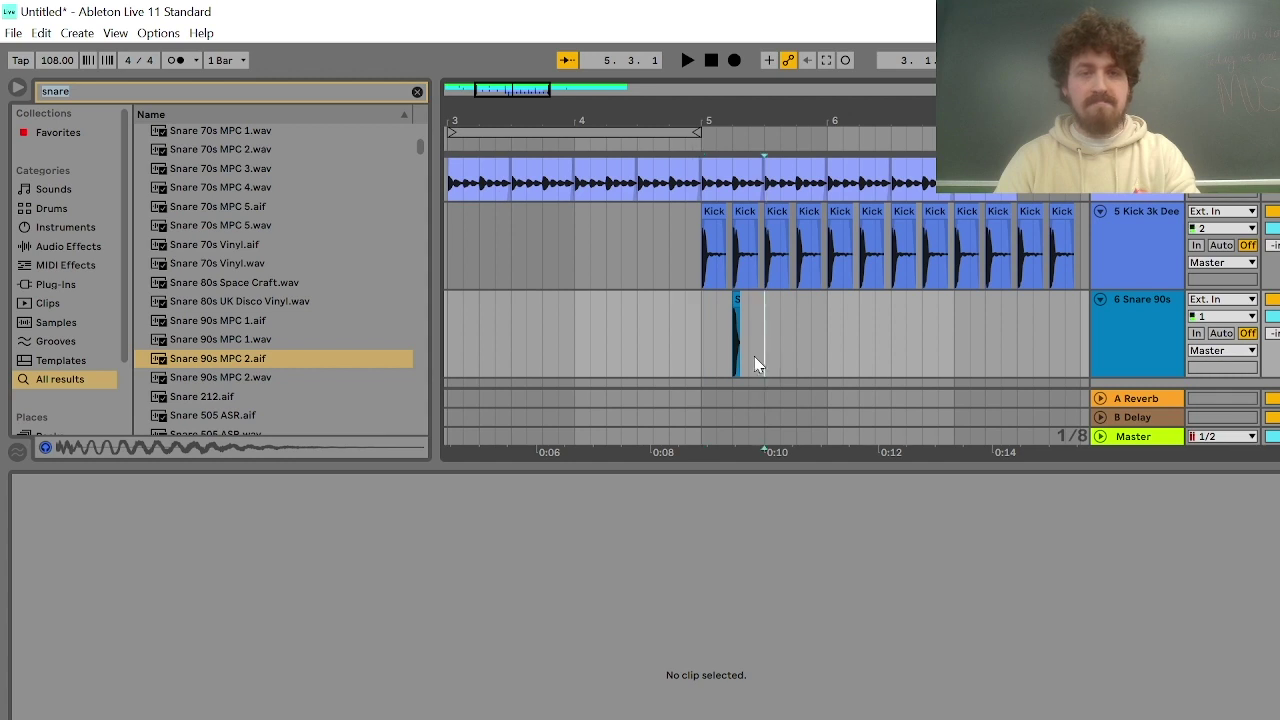
Copy the snare clip from beat 5.2 to beat 5.4 on the same track
{"action": "left_click", "coordinate": [733, 310]}
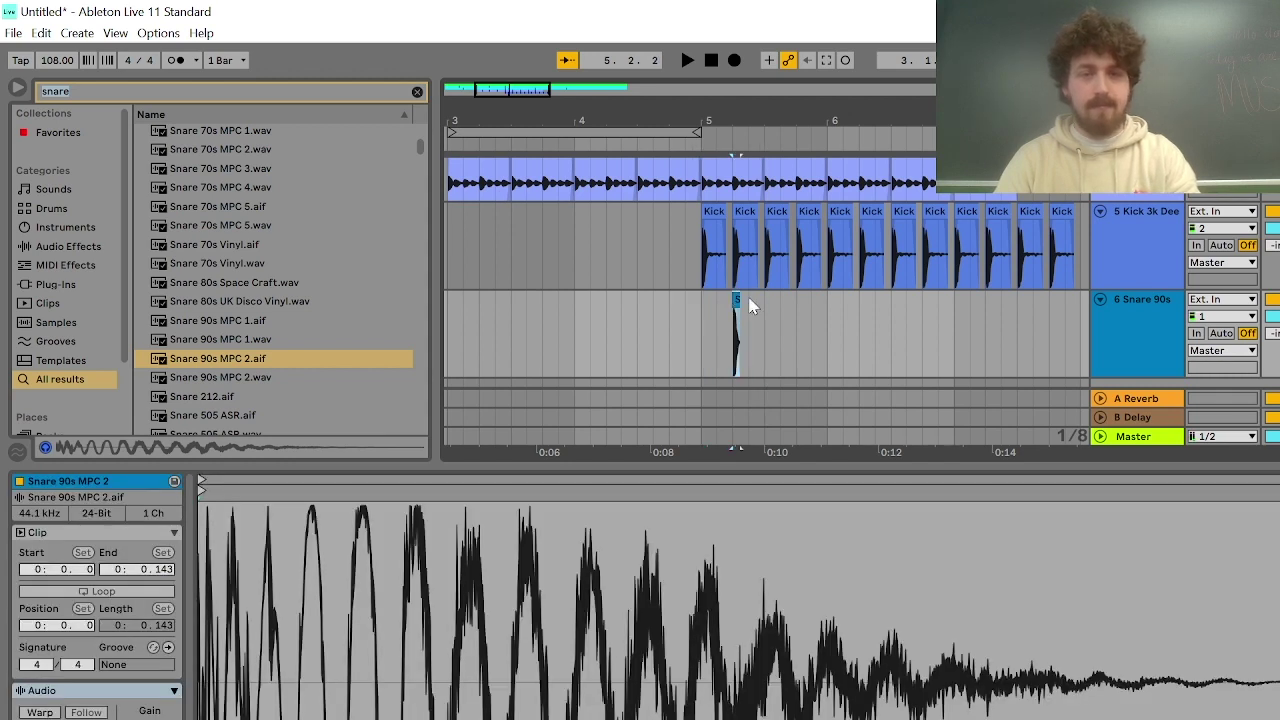
{"action": "left_click", "coordinate": [766, 328]}
{"action": "key", "text": "ctrl+v"}
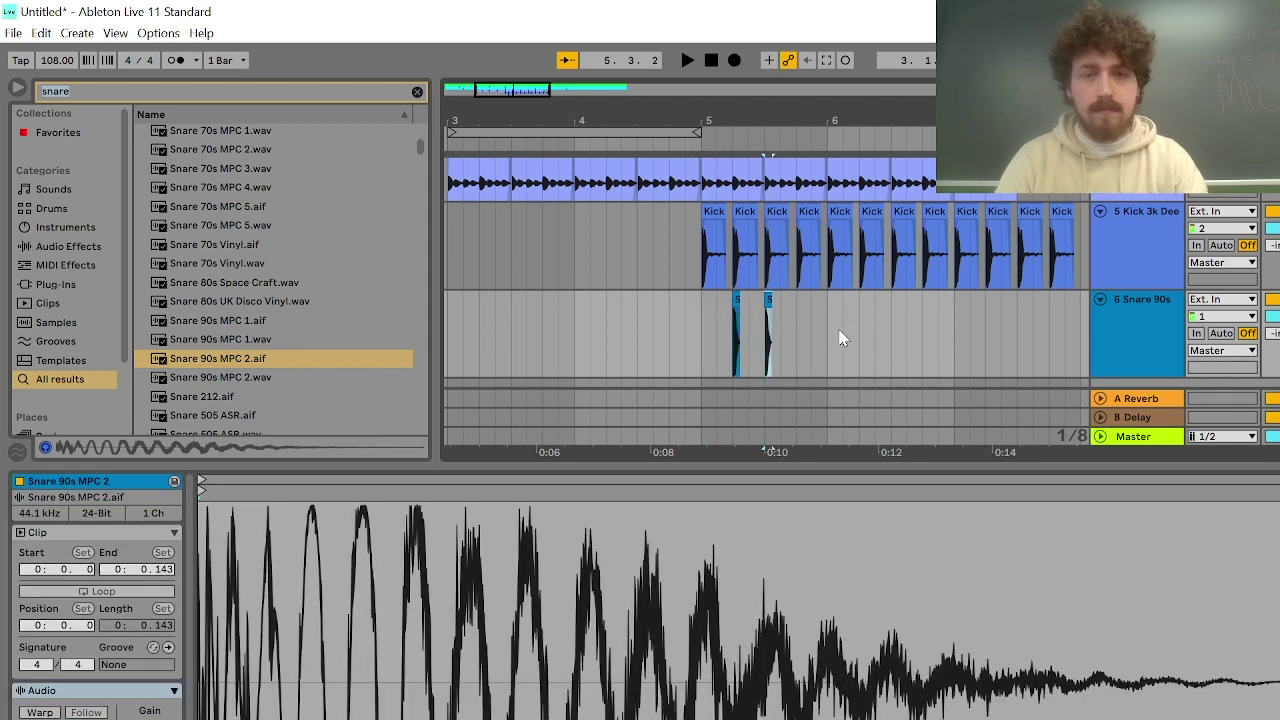
{"action": "key", "text": "ctrl+z"}
{"action": "left_click", "coordinate": [800, 335]}
{"action": "key", "text": "ctrl+v"}
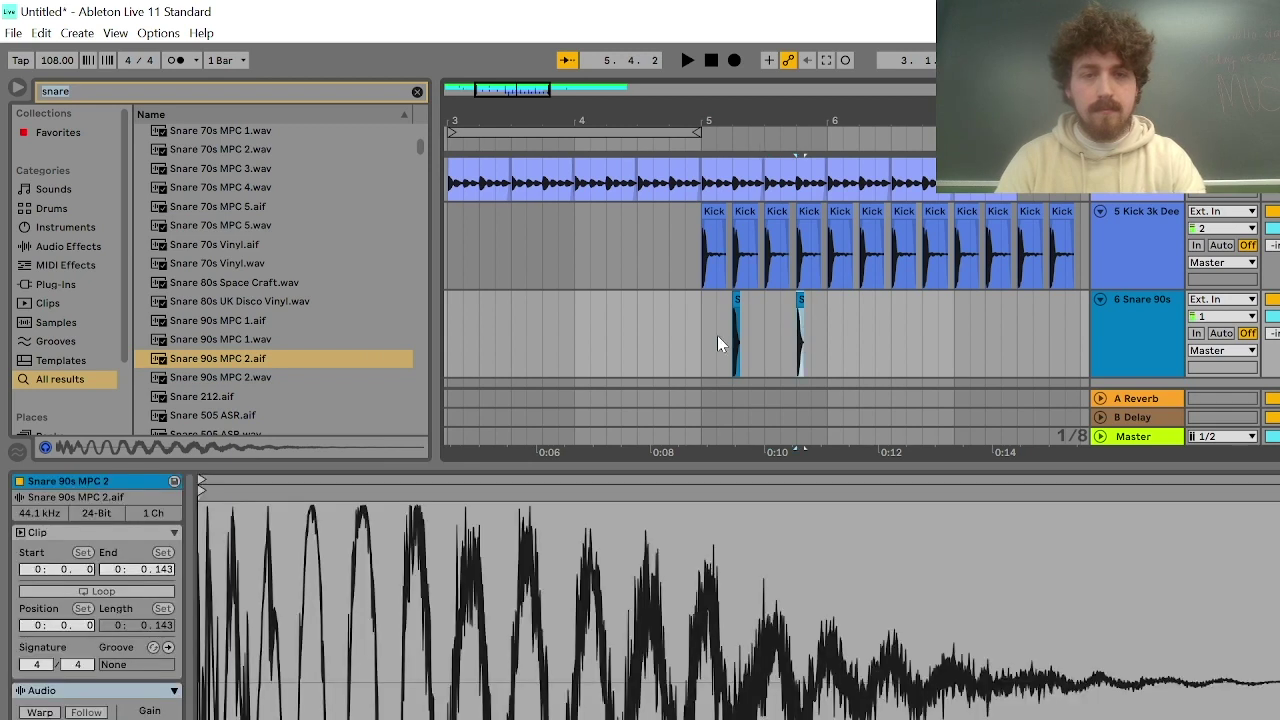
Play the arrangement from bar 5 to hear both snare hits against the kicks
{"action": "left_click", "coordinate": [705, 341]}
{"action": "key", "text": "space"}
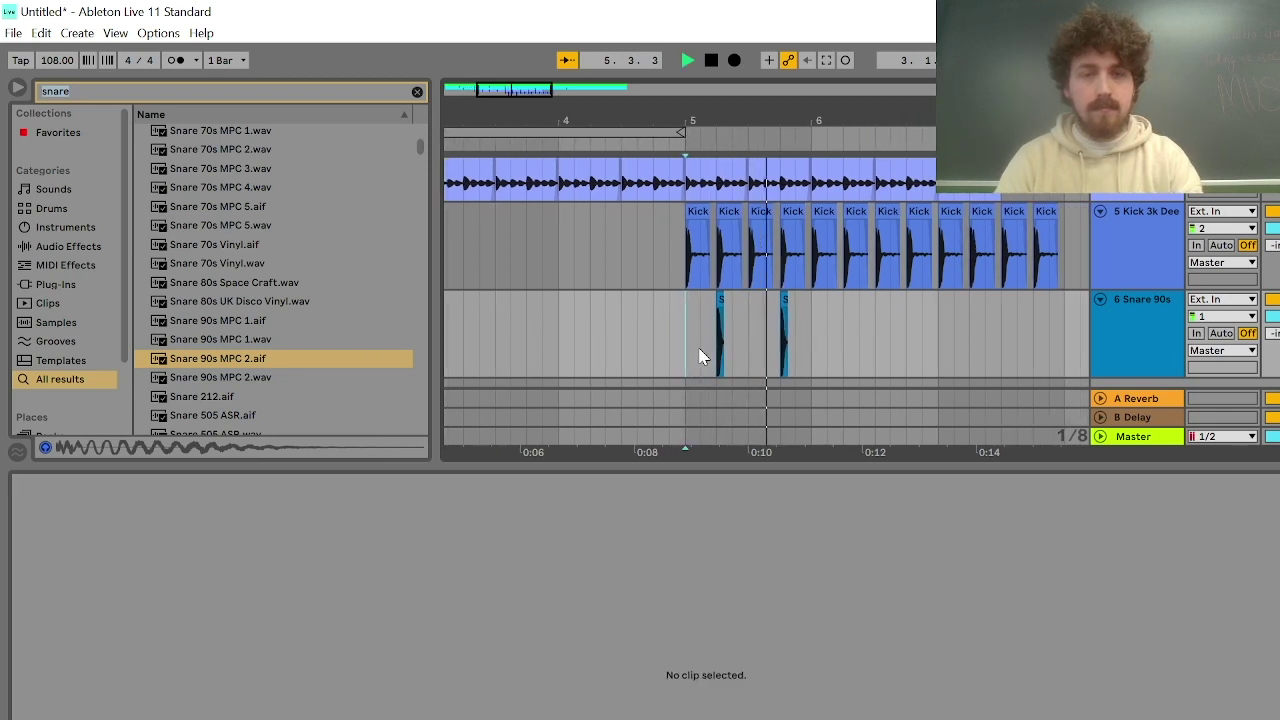
{"action": "key", "text": "space"}
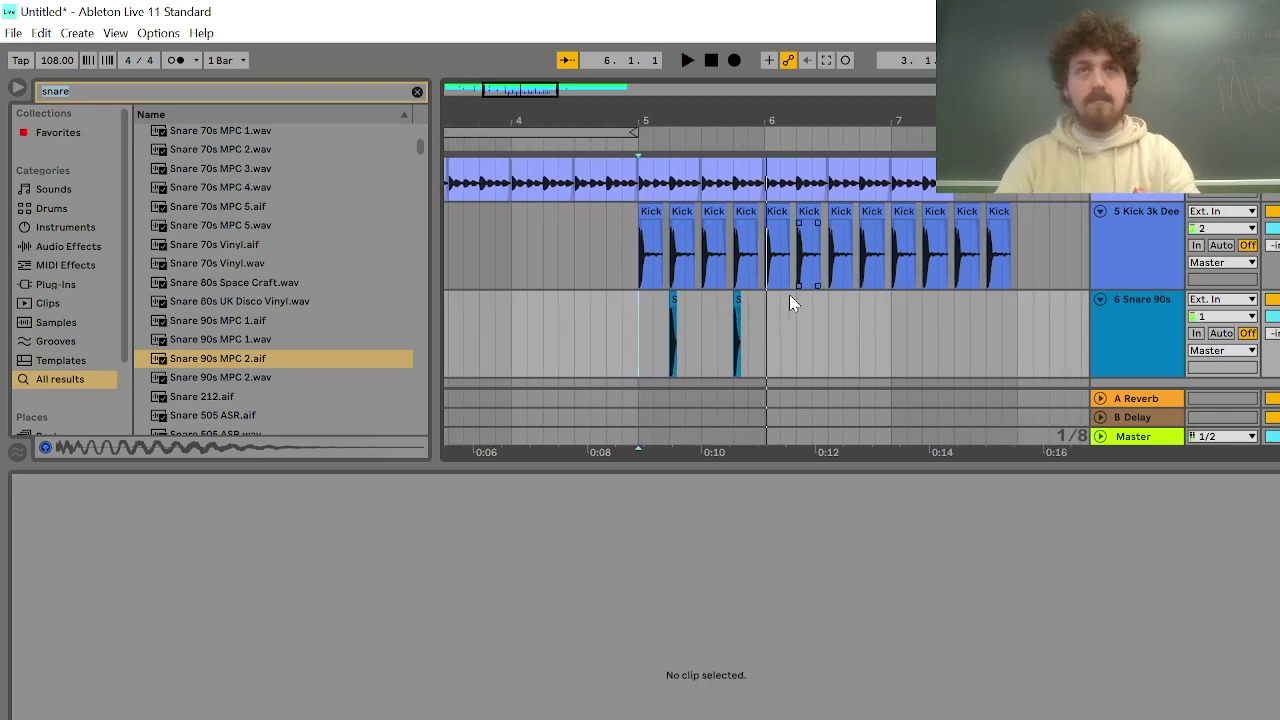
Play the arrangement from bar 1 to hear the bass line and the hi-hat entrance at bar 3
{"action": "scroll", "coordinate": [711, 318], "scroll_direction": "up", "scroll_amount": 5}
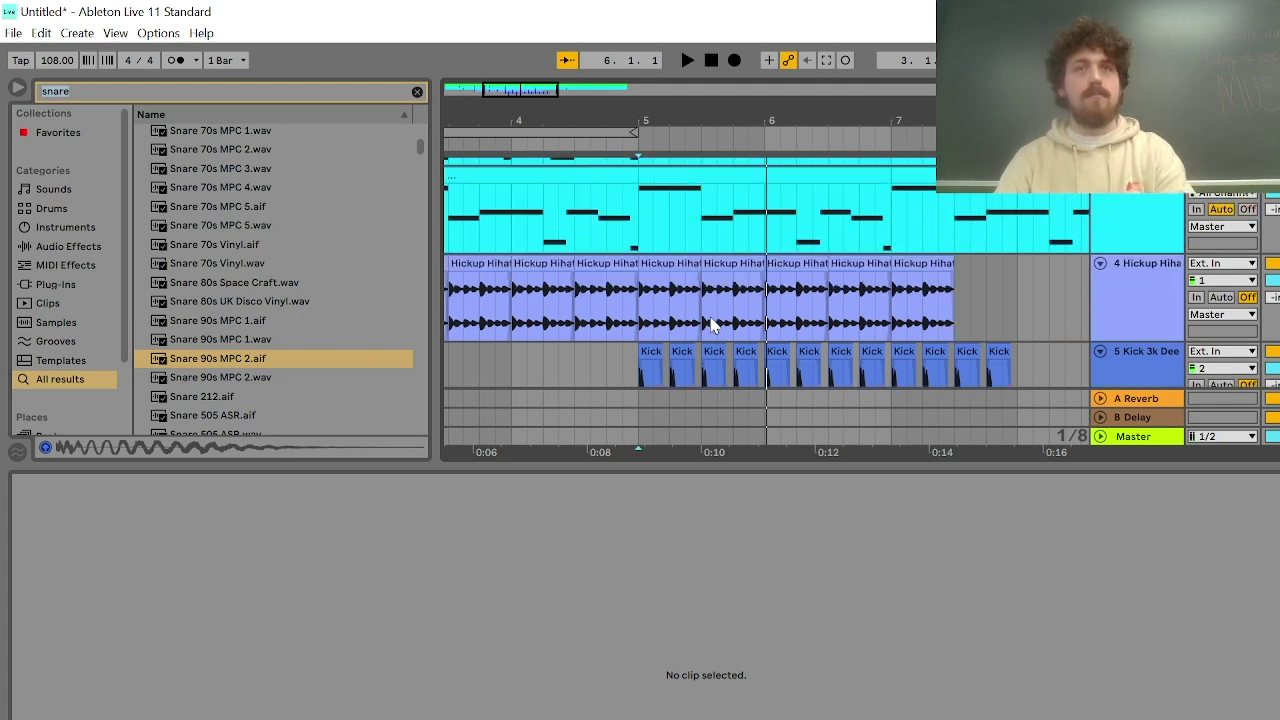
{"action": "scroll", "coordinate": [711, 325], "scroll_direction": "up", "scroll_amount": 2}
{"action": "scroll", "coordinate": [697, 322], "scroll_direction": "down", "scroll_amount": 5}
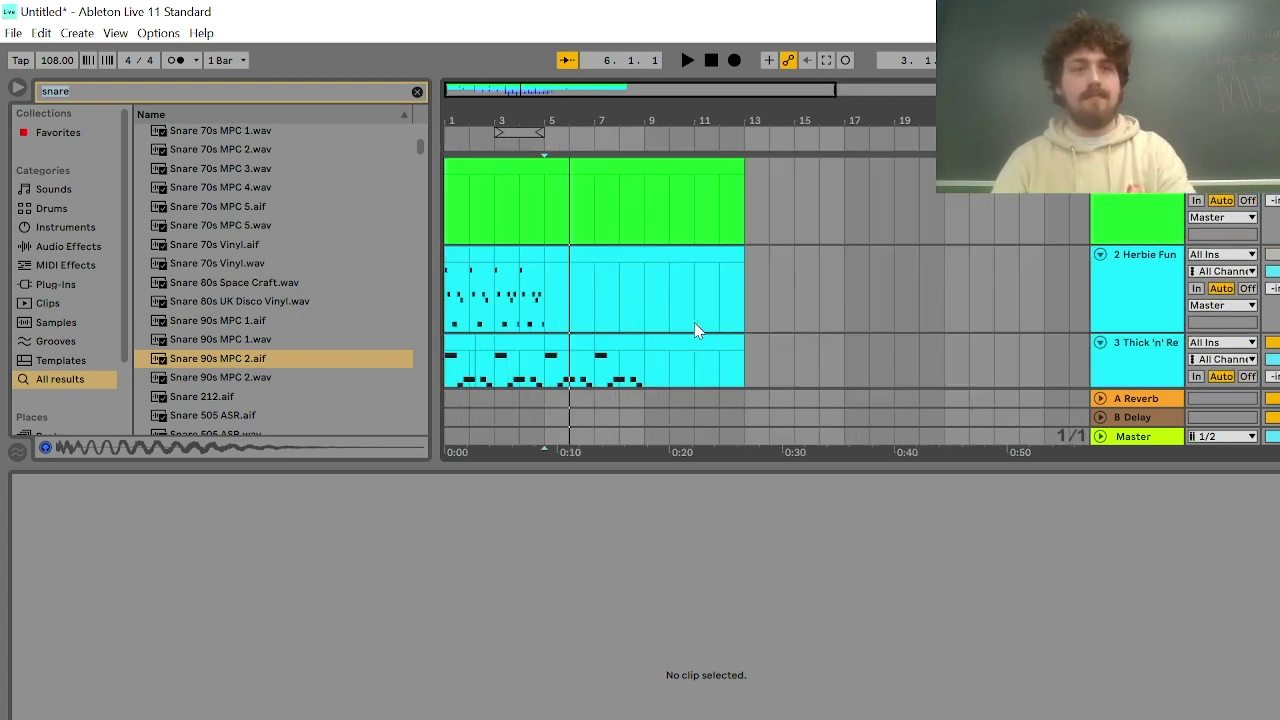
{"action": "scroll", "coordinate": [543, 320], "scroll_direction": "down", "scroll_amount": 3}
{"action": "left_click", "coordinate": [448, 277]}
{"action": "key", "text": "space"}
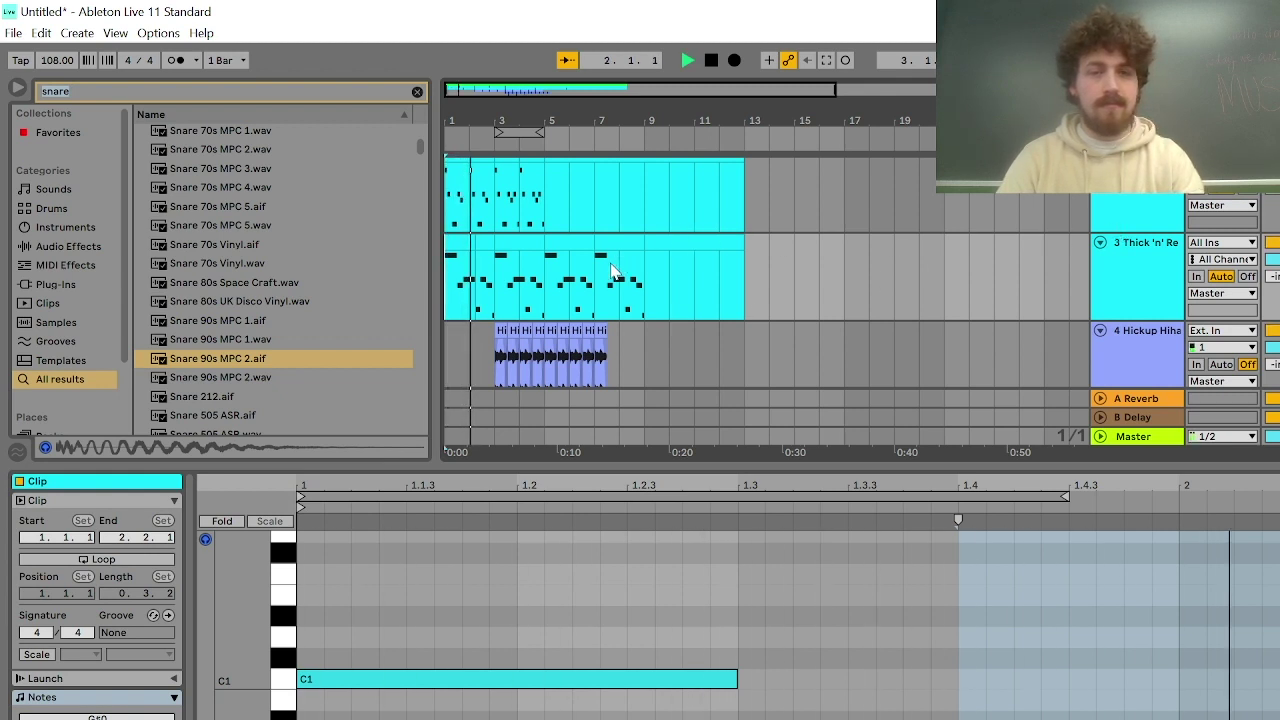
{"action": "scroll", "coordinate": [531, 309], "scroll_direction": "down", "scroll_amount": 3}
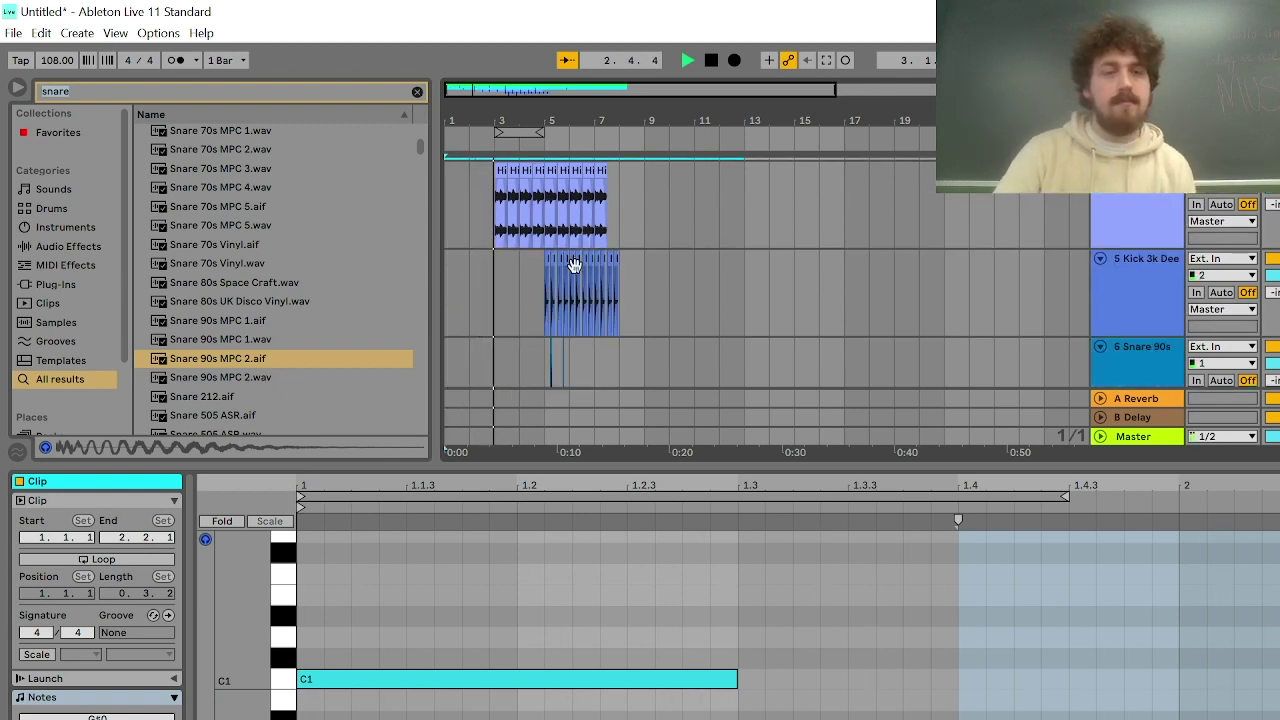
{"action": "left_click", "coordinate": [500, 228]}
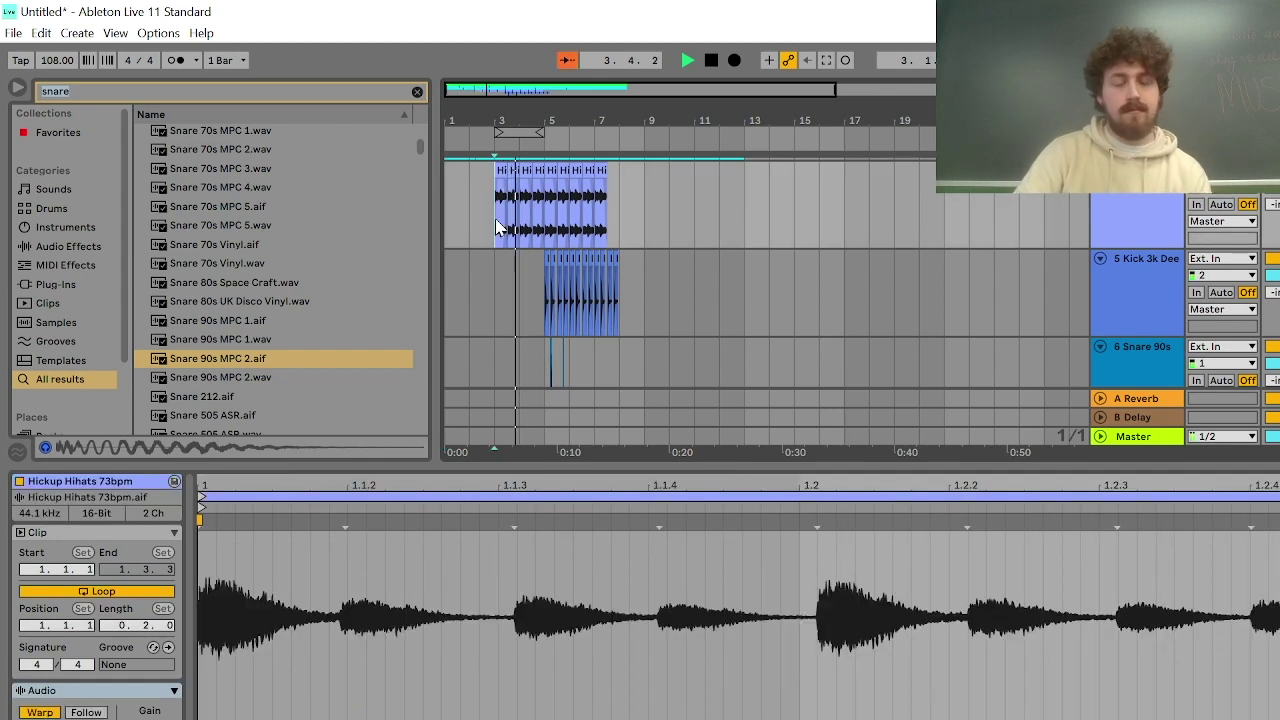
{"action": "key", "text": "space"}
Collapse the clip detail view, search the library for "eq", add EQ Three to the Hickup Hihats track, and play the arrangement
{"action": "key", "text": "ctrl+alt+l"}
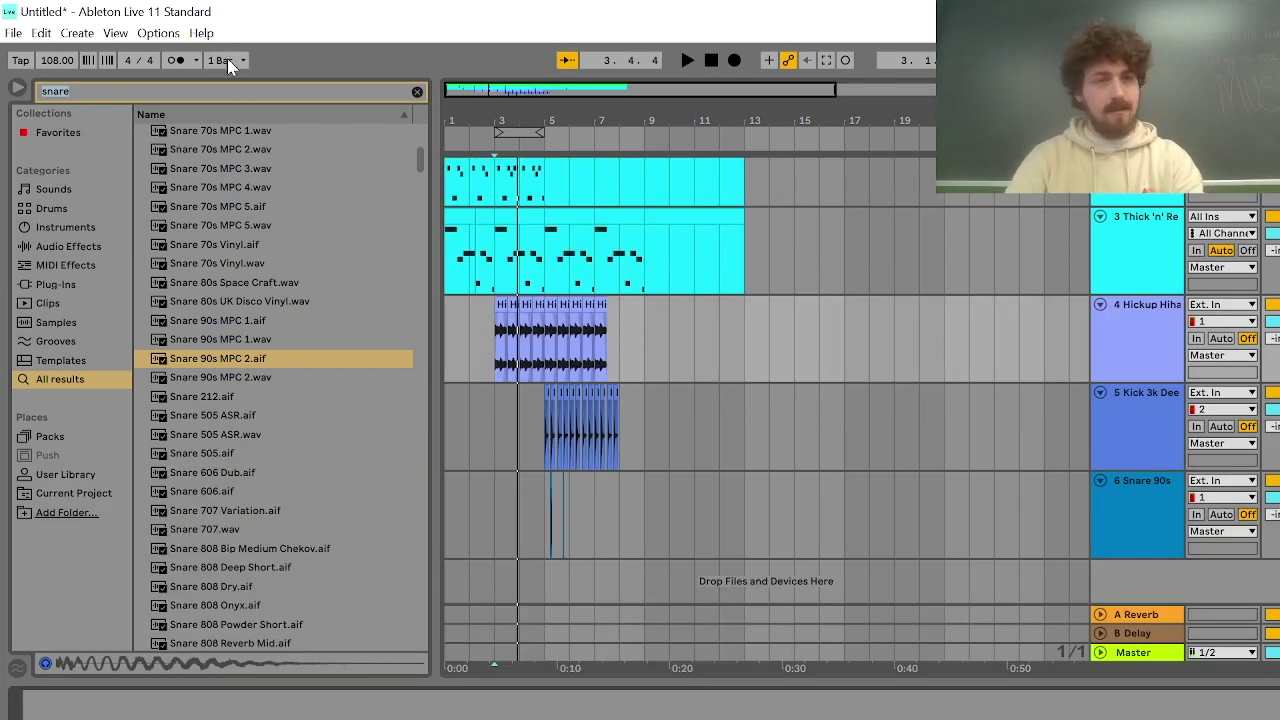
{"action": "left_click", "coordinate": [250, 96]}
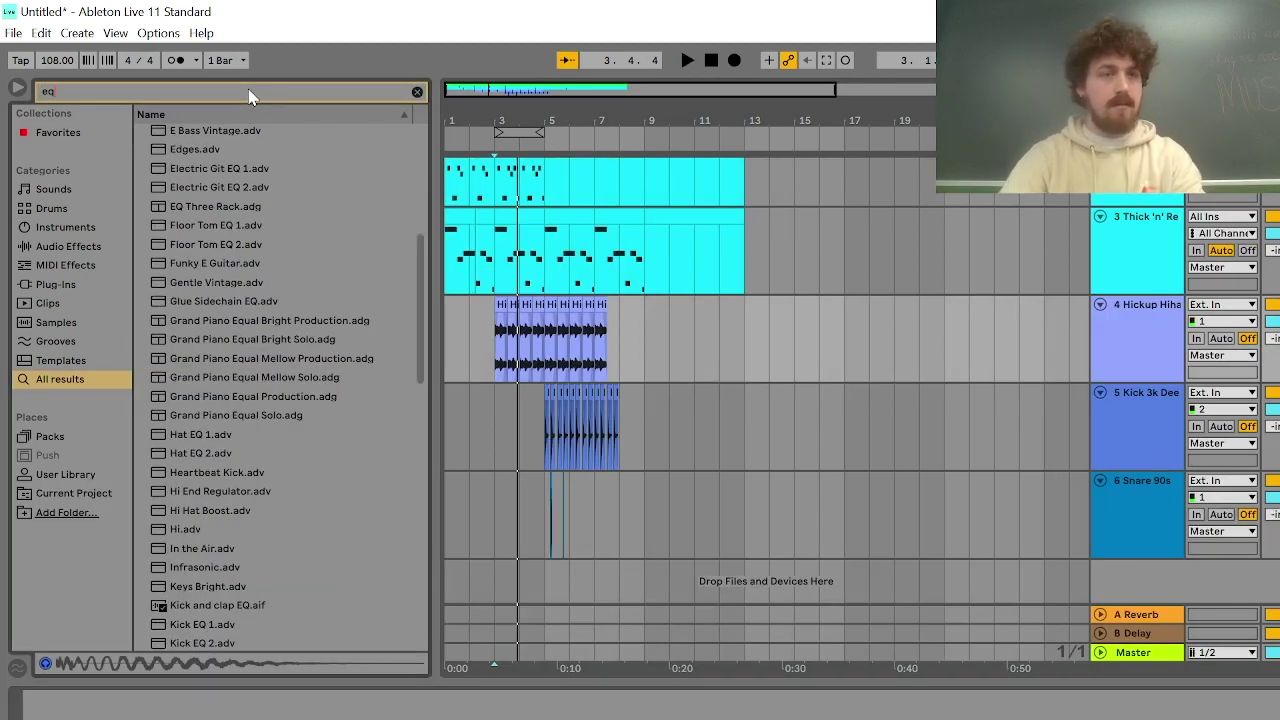
{"action": "type", "text": "eq 8"}
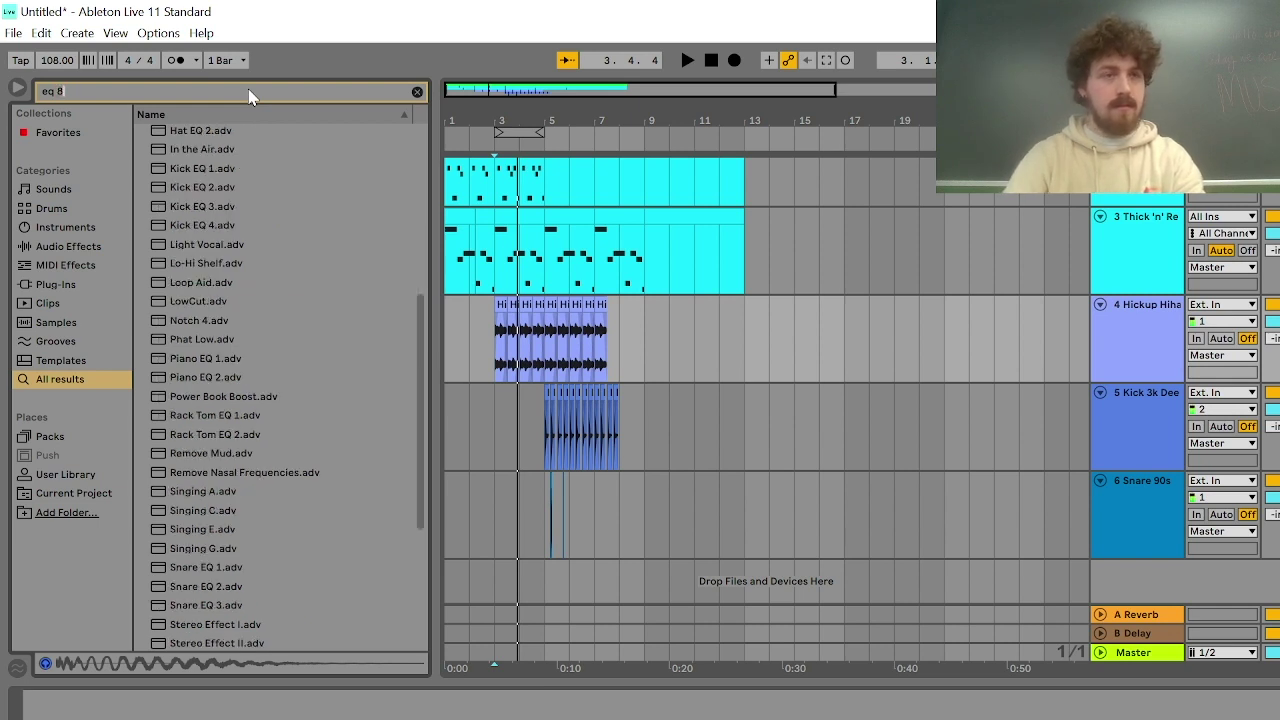
{"action": "key", "text": "BackSpace"}
{"action": "type", "text": "eq"}
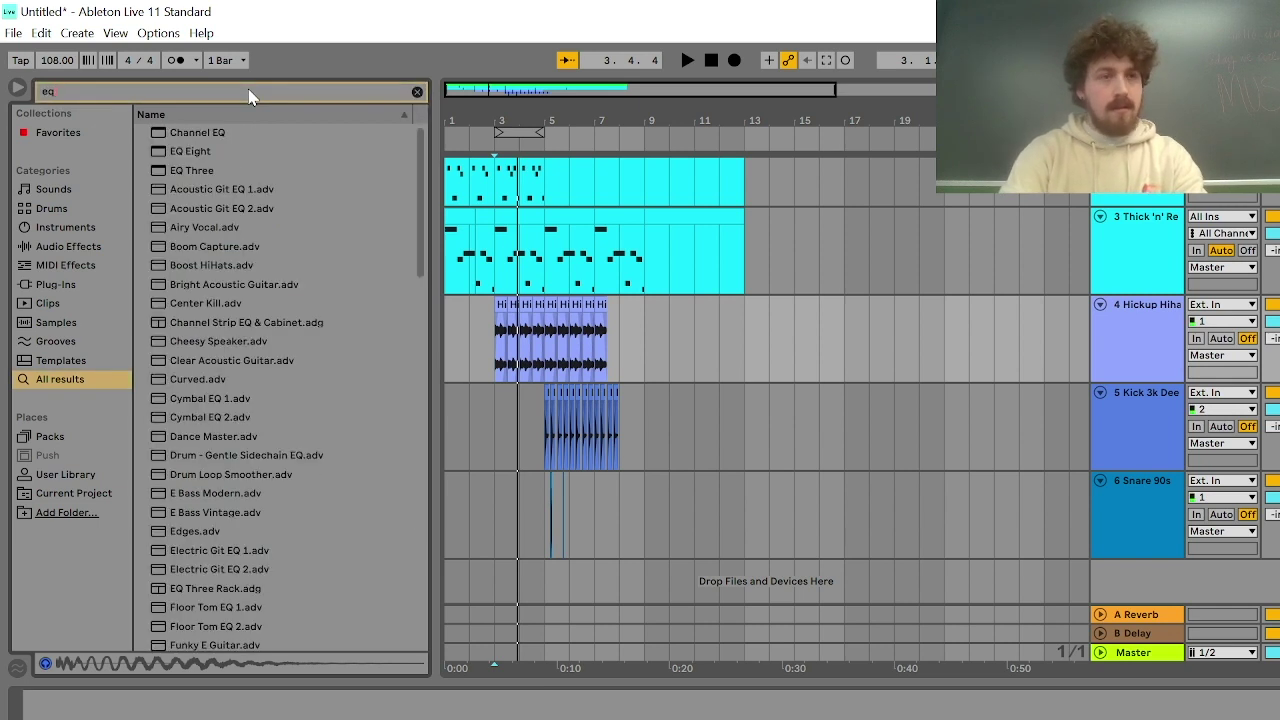
{"action": "left_click", "coordinate": [210, 176]}
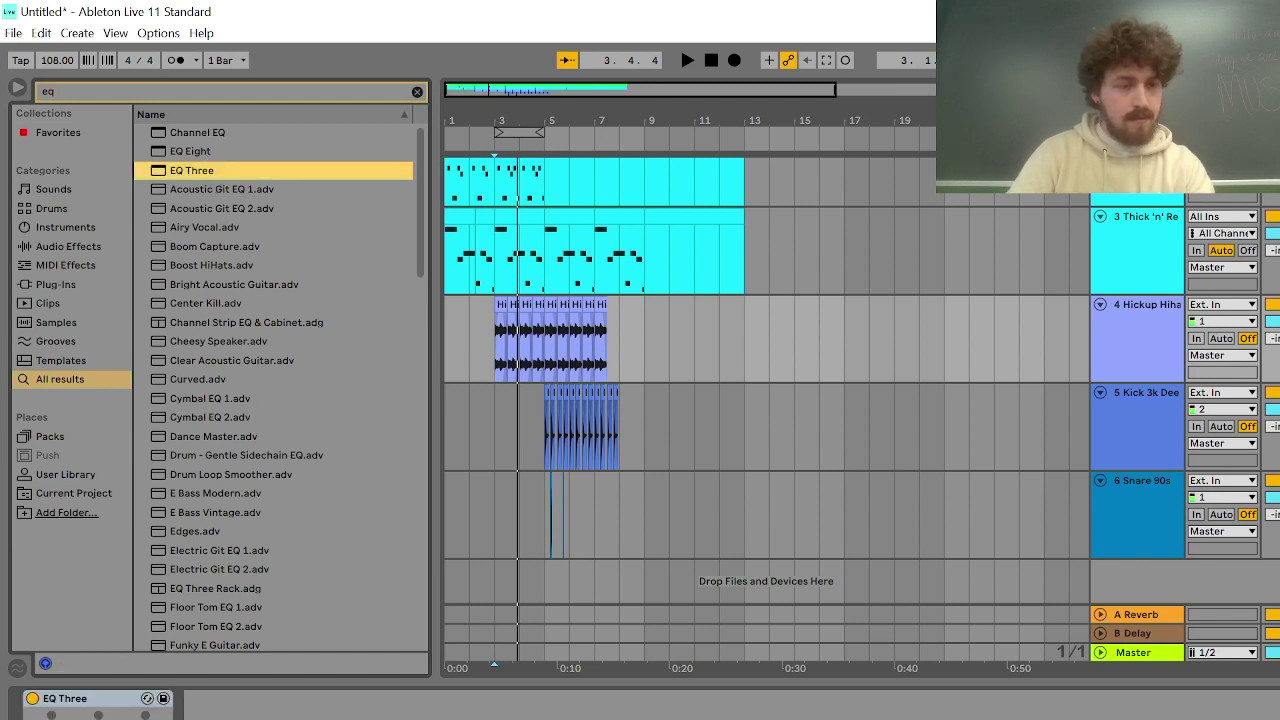
{"action": "key", "text": "space"}
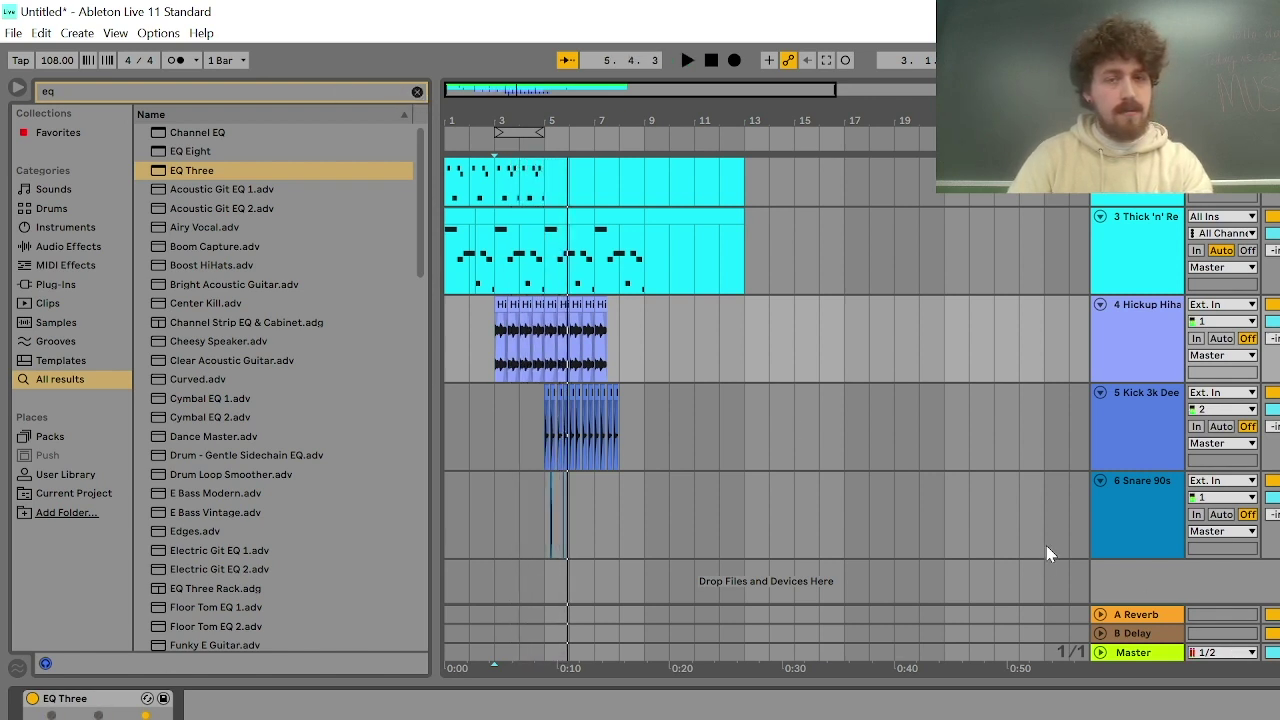
{"action": "key", "text": "space"}
Add EQ Three to the Snare 90s track and play the arrangement from bar 5 to hear it
{"action": "left_click", "coordinate": [575, 518]}
{"action": "double_click", "coordinate": [234, 170]}
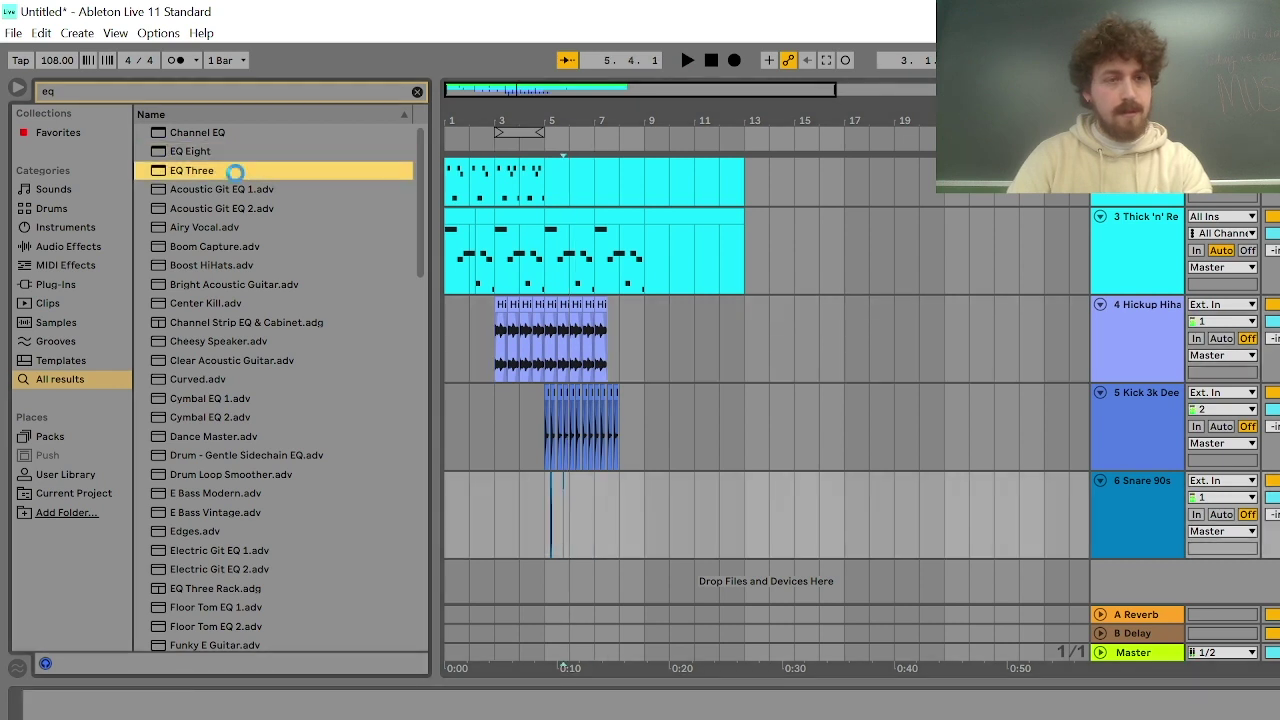
{"action": "left_click", "coordinate": [549, 510]}
{"action": "key", "text": "space"}
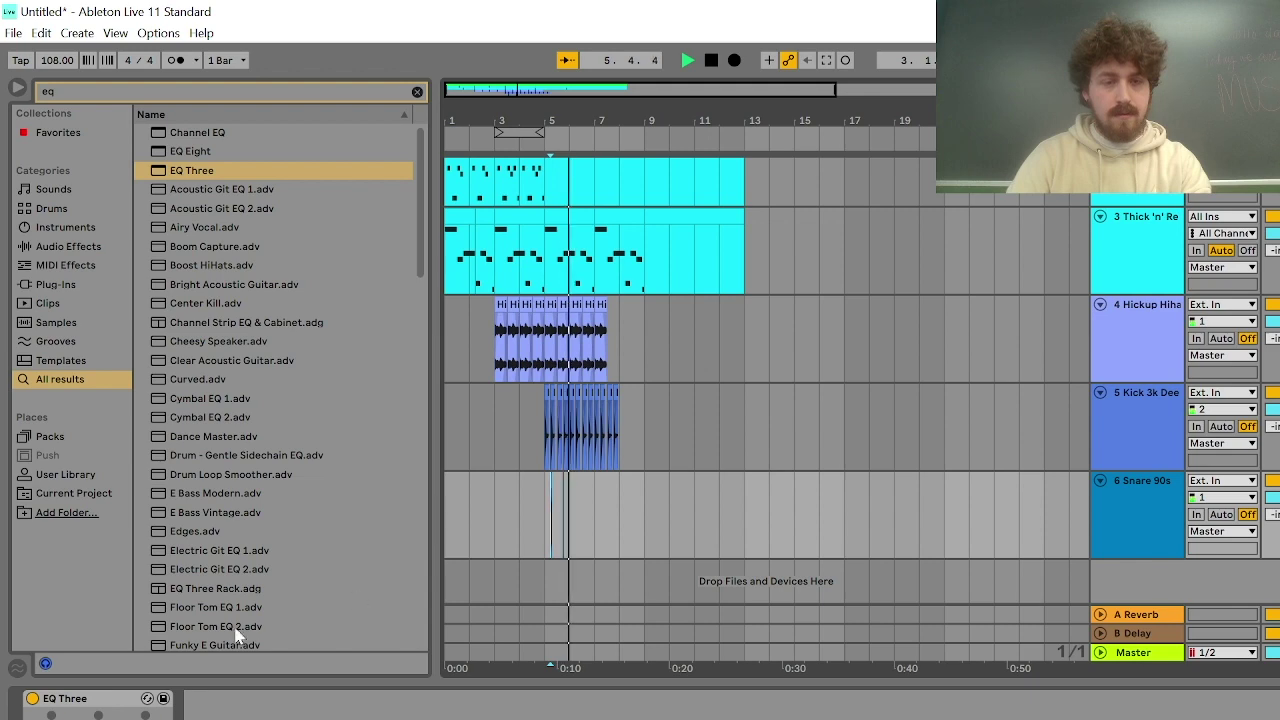
{"action": "key", "text": "space"}
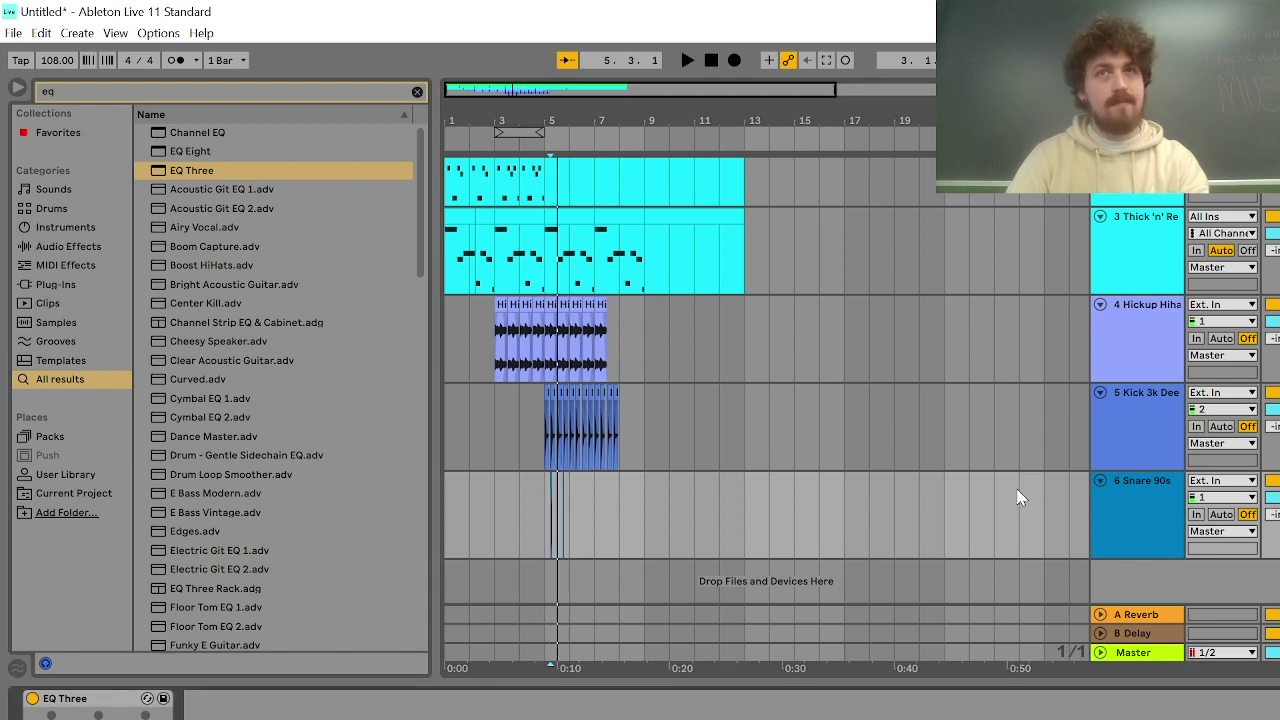
Copy the snare clip to beats 6.2, 6.4 and 7.2 on the Snare 90s track
{"action": "scroll", "coordinate": [586, 480], "scroll_direction": "up", "scroll_amount": 6}
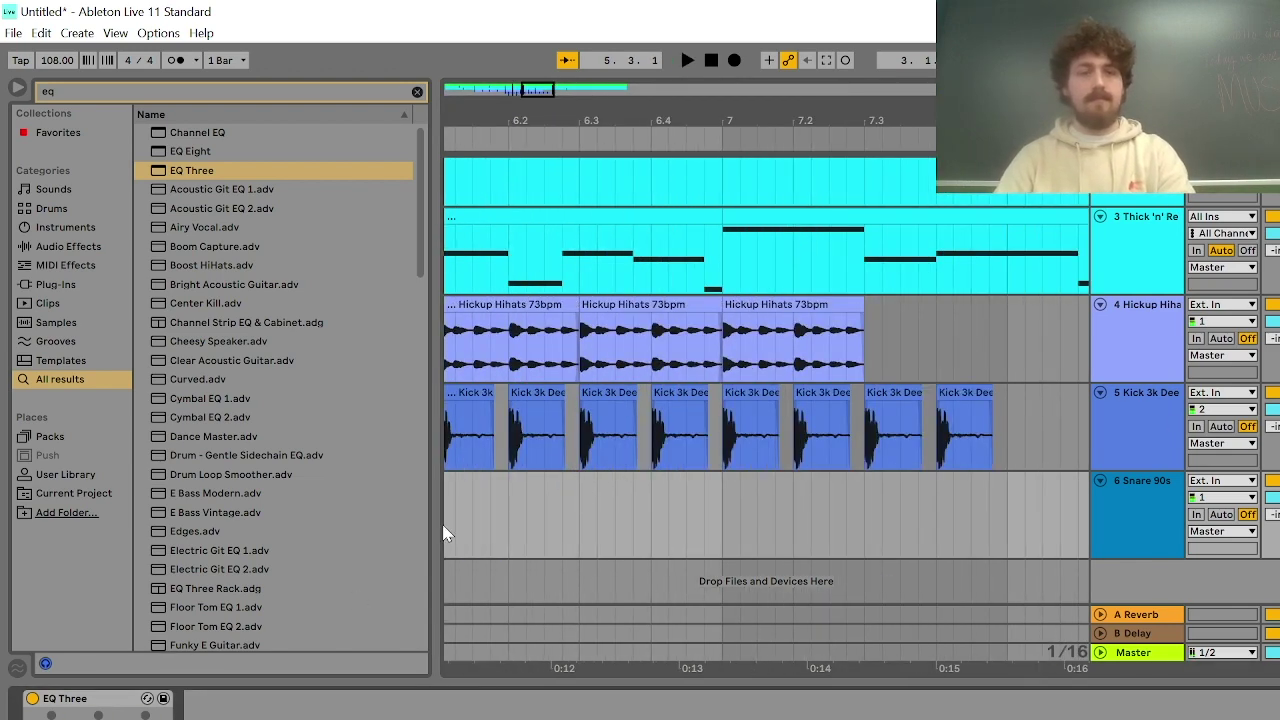
{"action": "scroll", "coordinate": [462, 510], "scroll_direction": "down", "scroll_amount": 10}
{"action": "scroll", "coordinate": [456, 504], "scroll_direction": "up", "scroll_amount": 7}
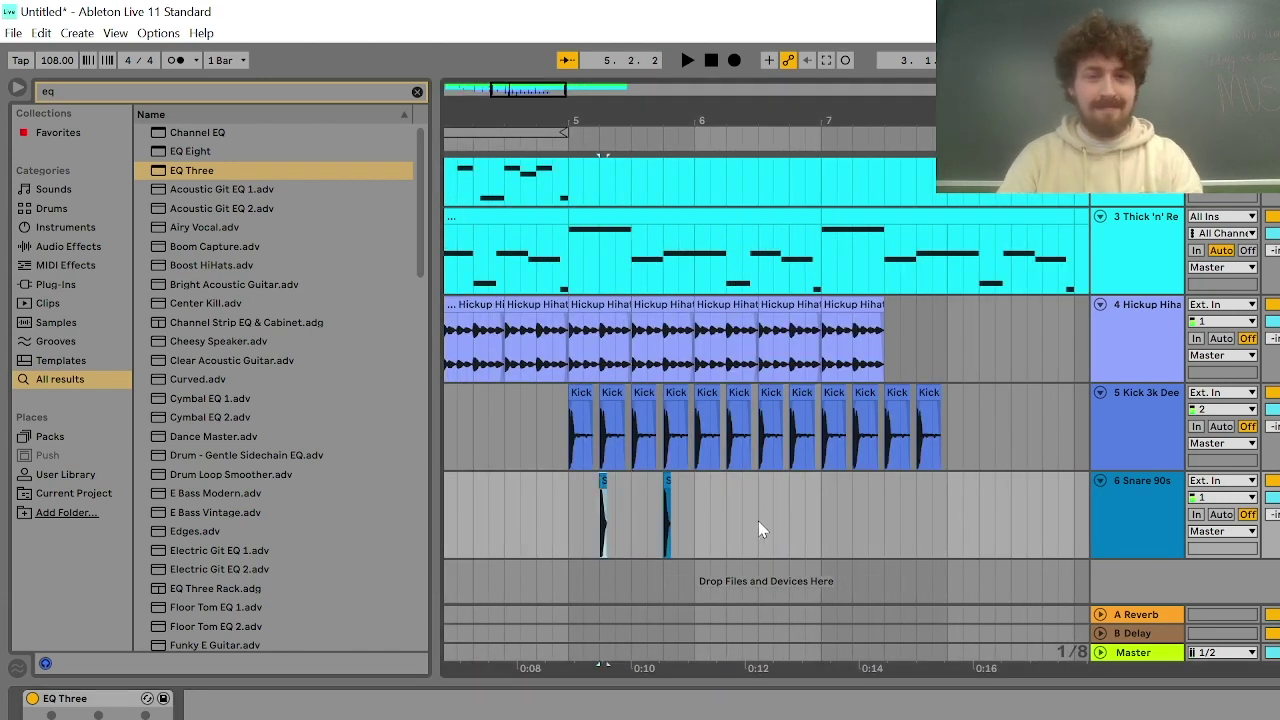
{"action": "scroll", "coordinate": [740, 521], "scroll_direction": "up", "scroll_amount": 1}
{"action": "left_click", "coordinate": [726, 525]}
{"action": "key", "text": "ctrl+v"}
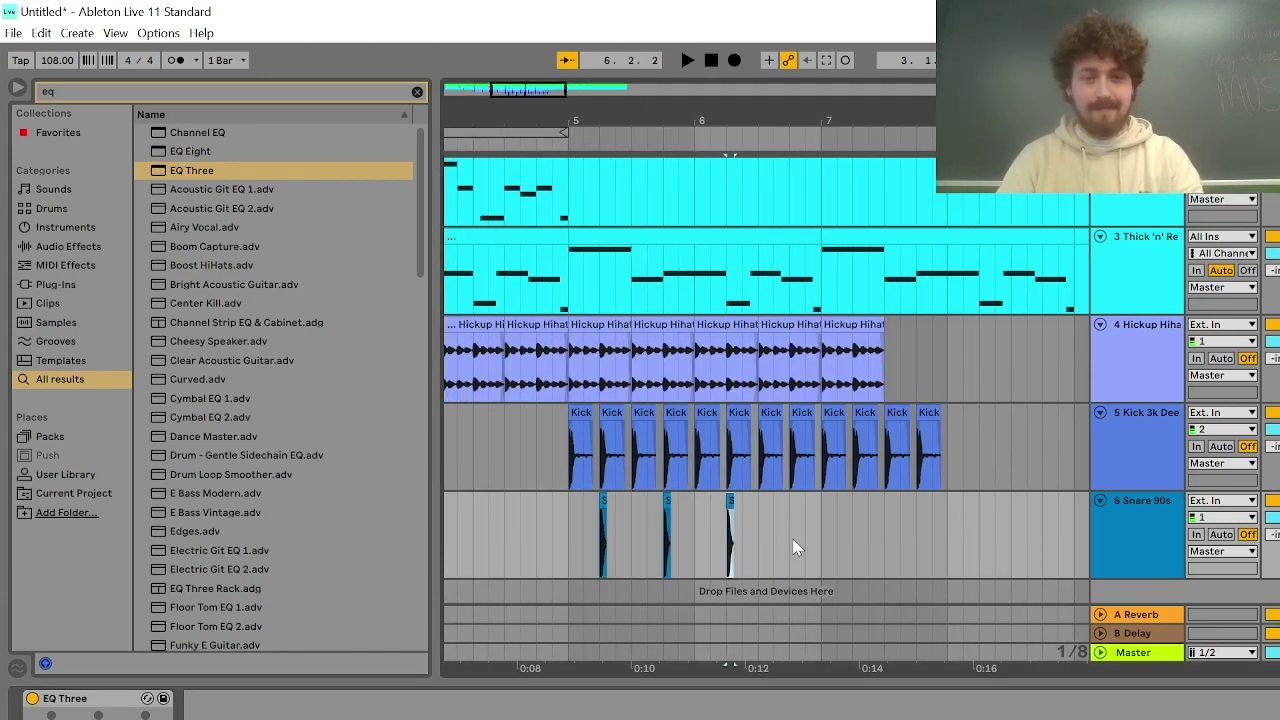
{"action": "left_click", "coordinate": [790, 548]}
{"action": "key", "text": "ctrl+v"}
{"action": "left_click", "coordinate": [853, 541]}
{"action": "key", "text": "ctrl+v"}
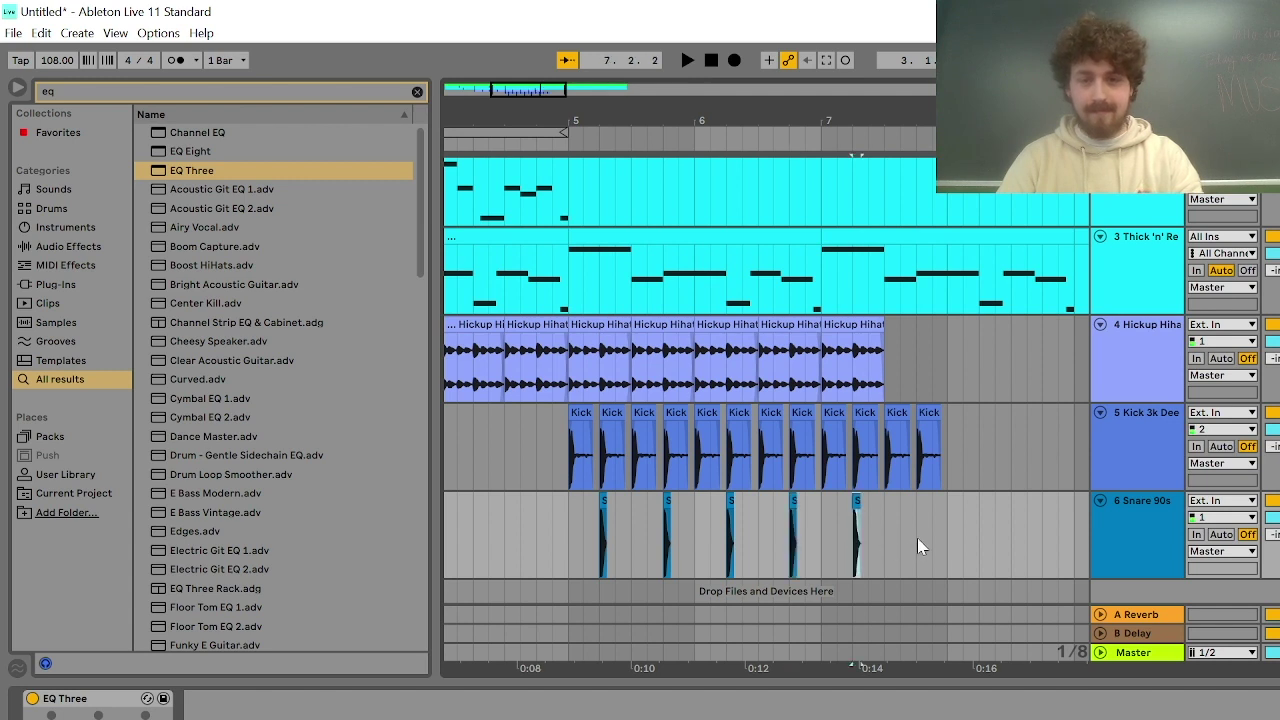
Play the arrangement from bar 5 and duplicate the last Hickup Hihats clip so the hi-hats extend to bar 8
{"action": "left_click", "coordinate": [562, 518]}
{"action": "key", "text": "space"}
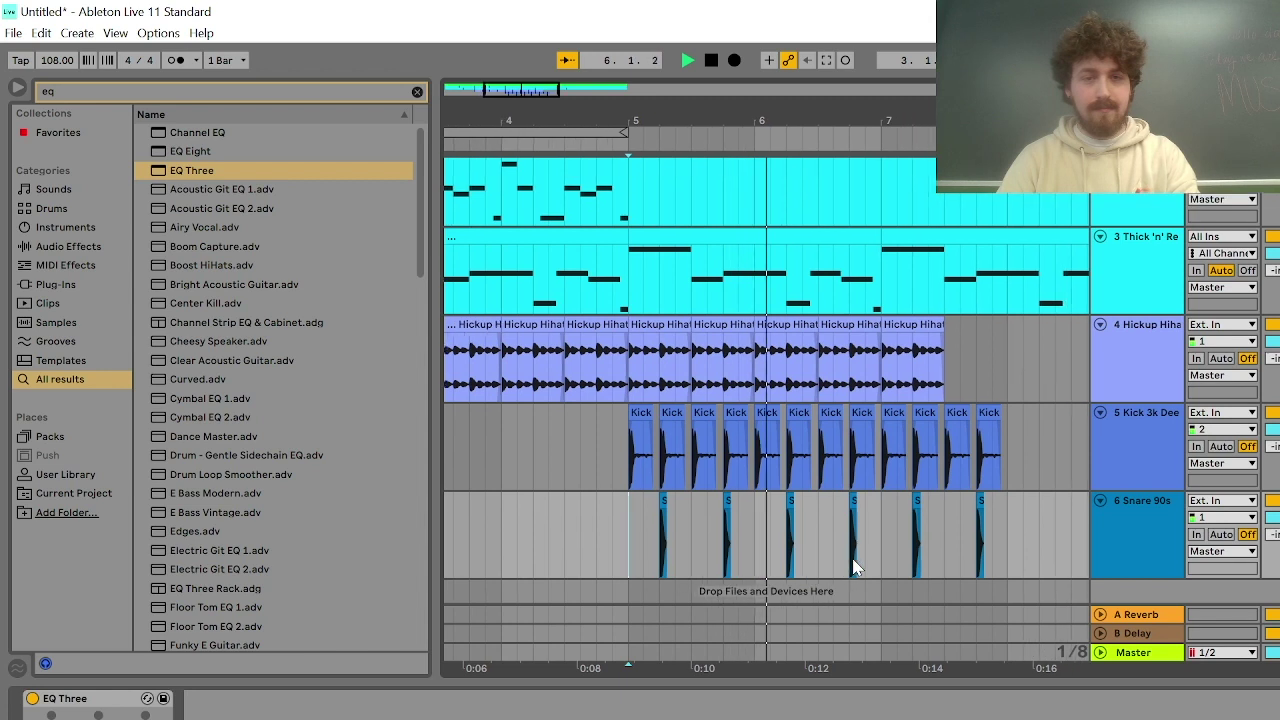
{"action": "left_click", "coordinate": [826, 344]}
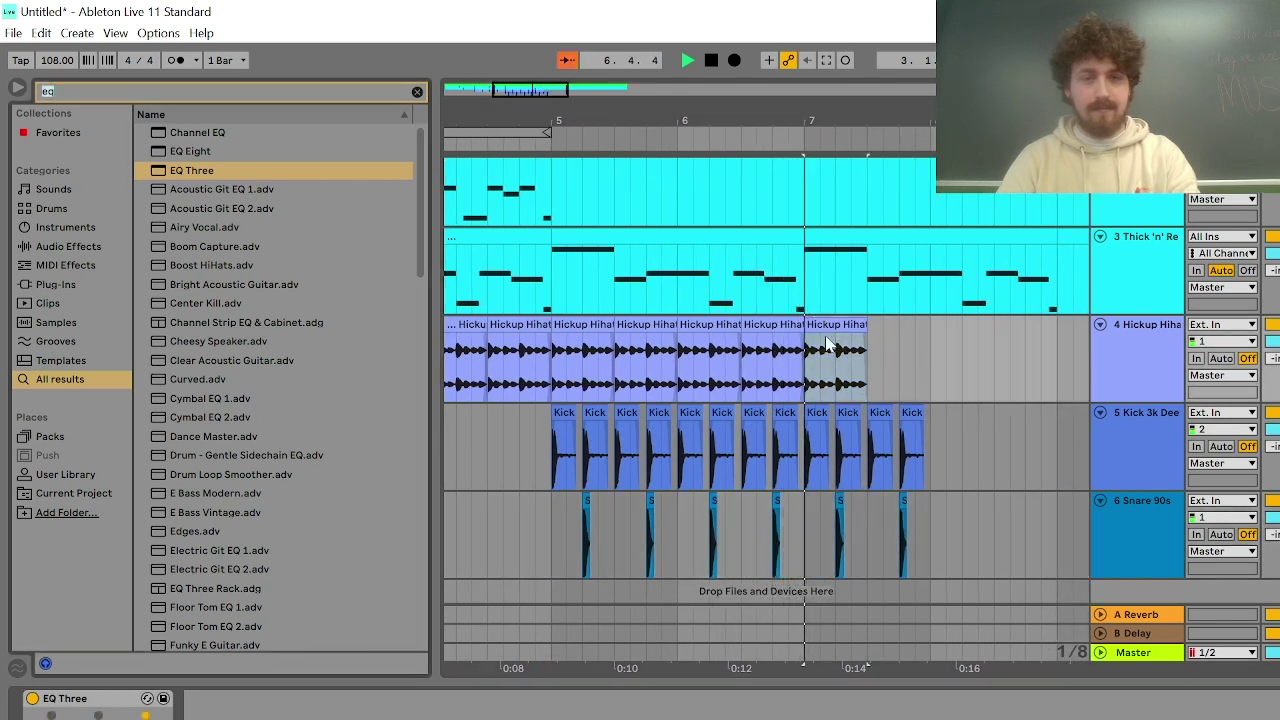
{"action": "key", "text": "ctrl+d"}
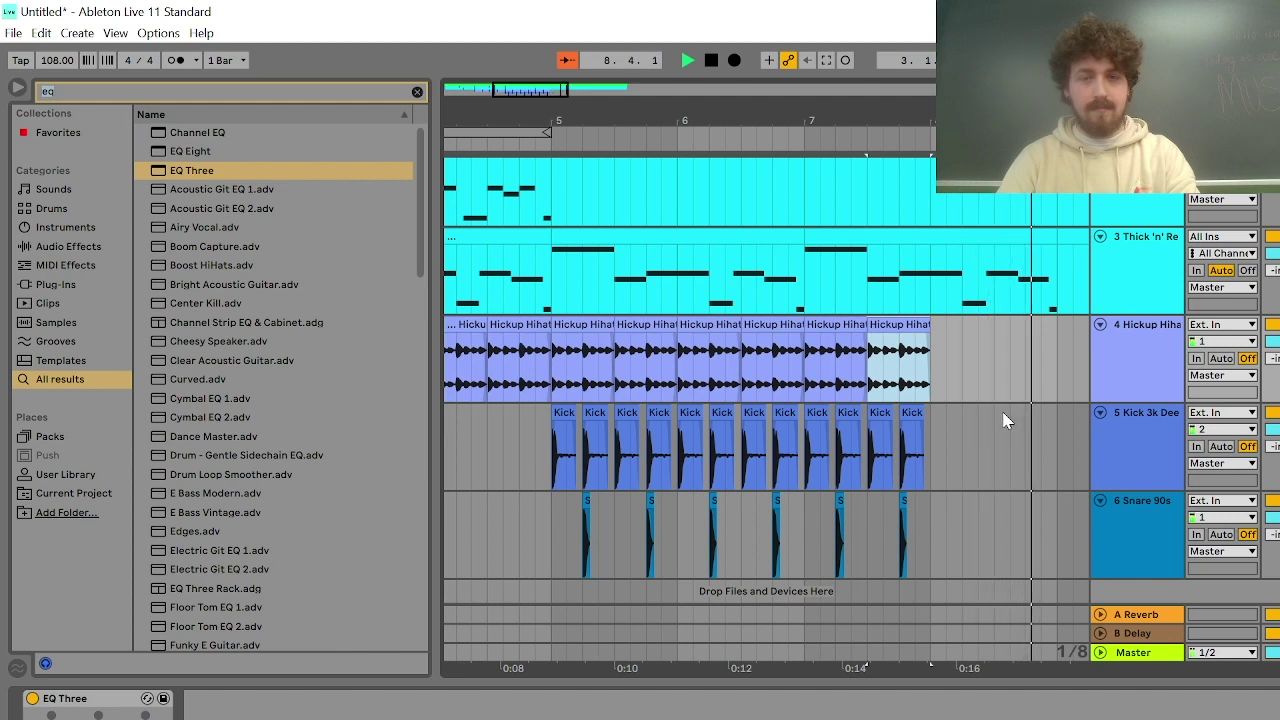
{"action": "key", "text": "space"}
Select the green lead track, clear the library search, and expand the Synth Keys presets under Instrument Rack, collapsing the Bass folder
{"action": "scroll", "coordinate": [975, 415], "scroll_direction": "up", "scroll_amount": 3}
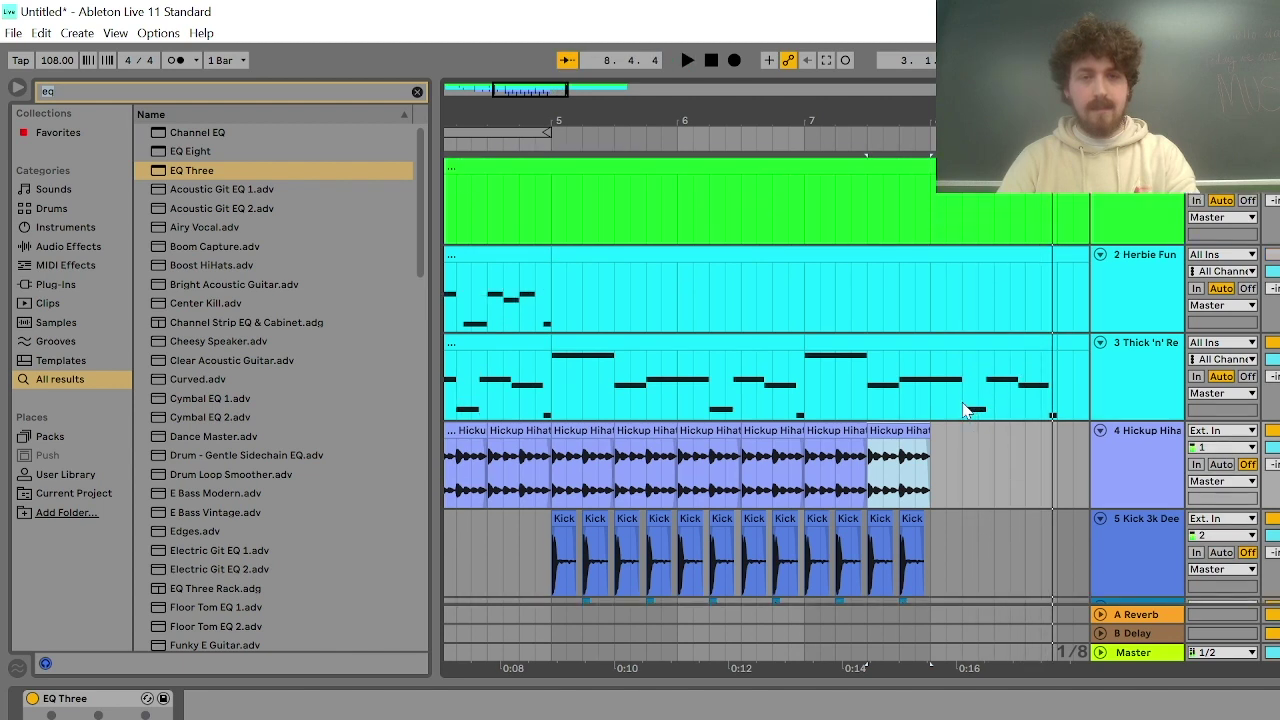
{"action": "left_click", "coordinate": [803, 219]}
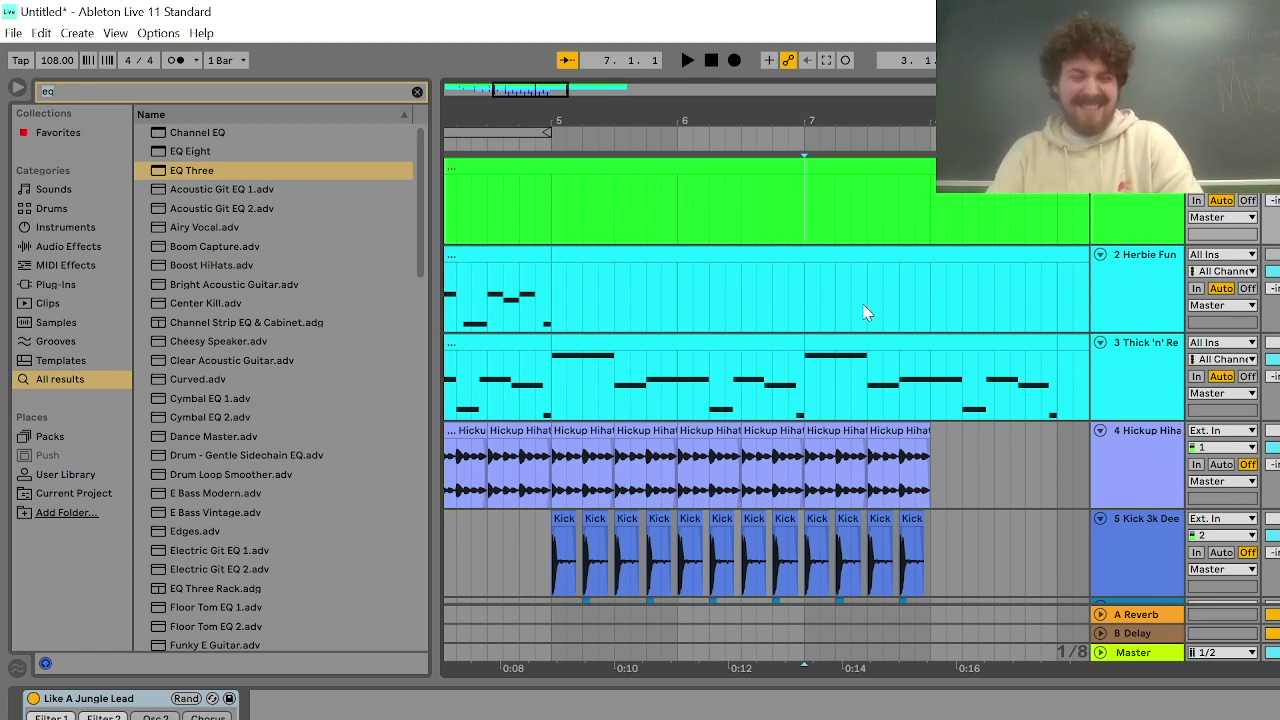
{"action": "left_click", "coordinate": [71, 206]}
{"action": "left_click", "coordinate": [80, 228]}
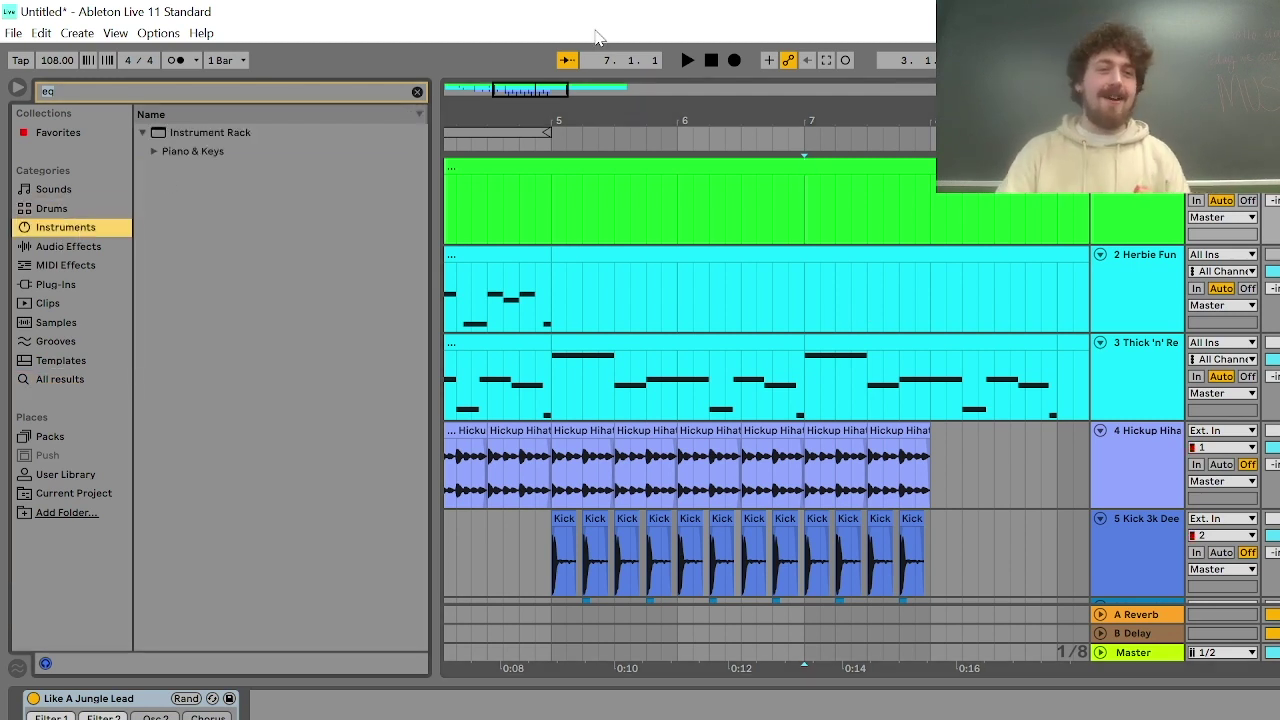
{"action": "left_click", "coordinate": [417, 92]}
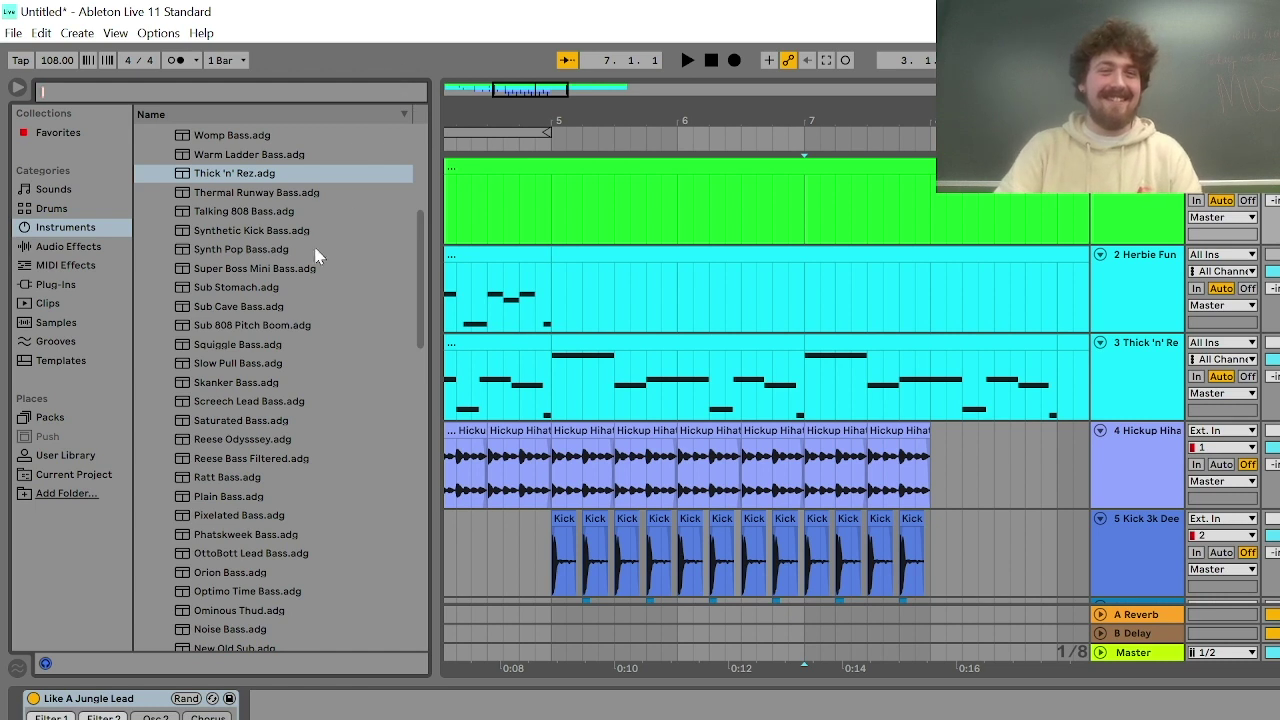
{"action": "scroll", "coordinate": [270, 245], "scroll_direction": "up", "scroll_amount": 5}
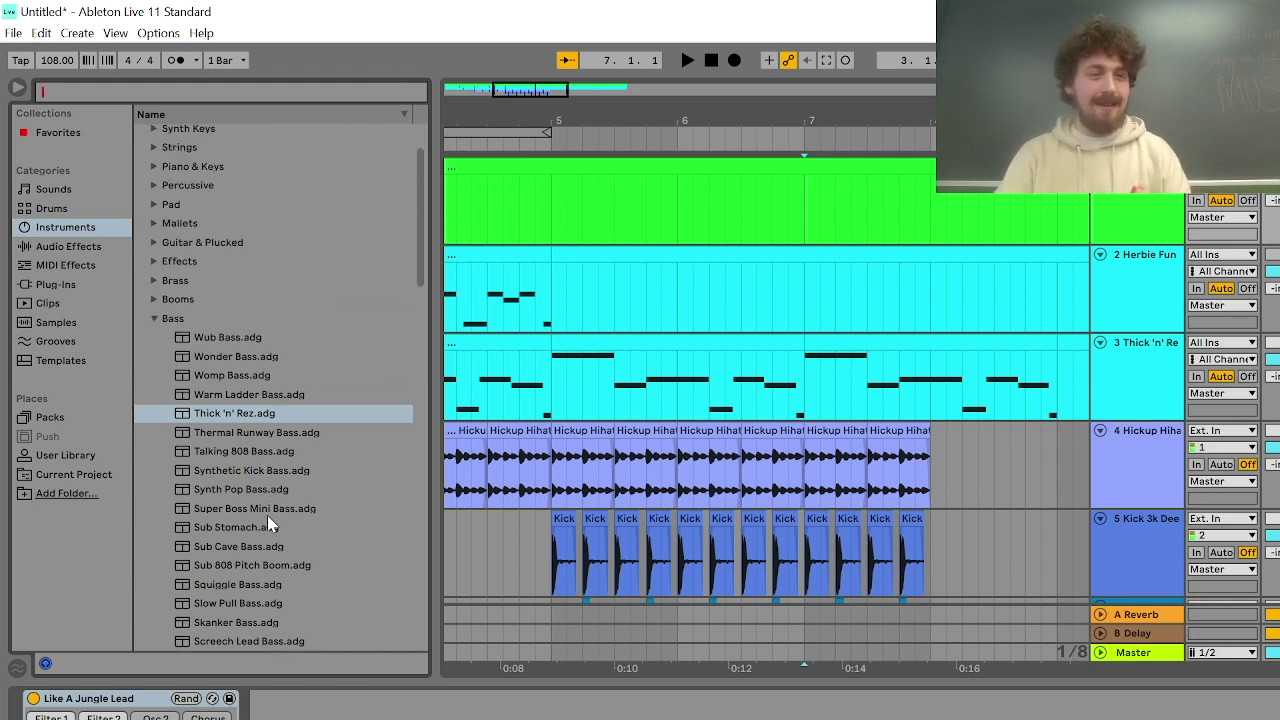
{"action": "left_click", "coordinate": [158, 318]}
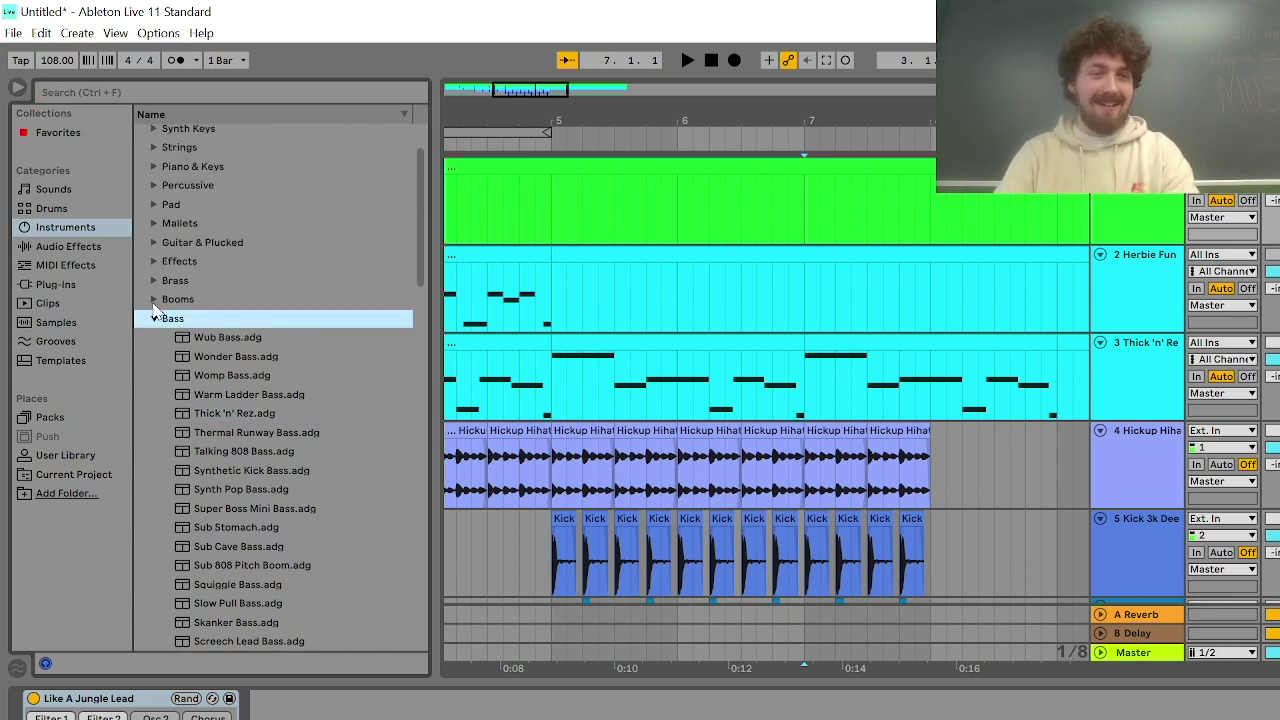
{"action": "left_click", "coordinate": [155, 318]}
{"action": "left_click", "coordinate": [155, 208]}
Audition Synth Keys presets from Vintage Saw Keys through Cars In The 80s Keys to choose a new lead sound
{"action": "left_click", "coordinate": [205, 246]}
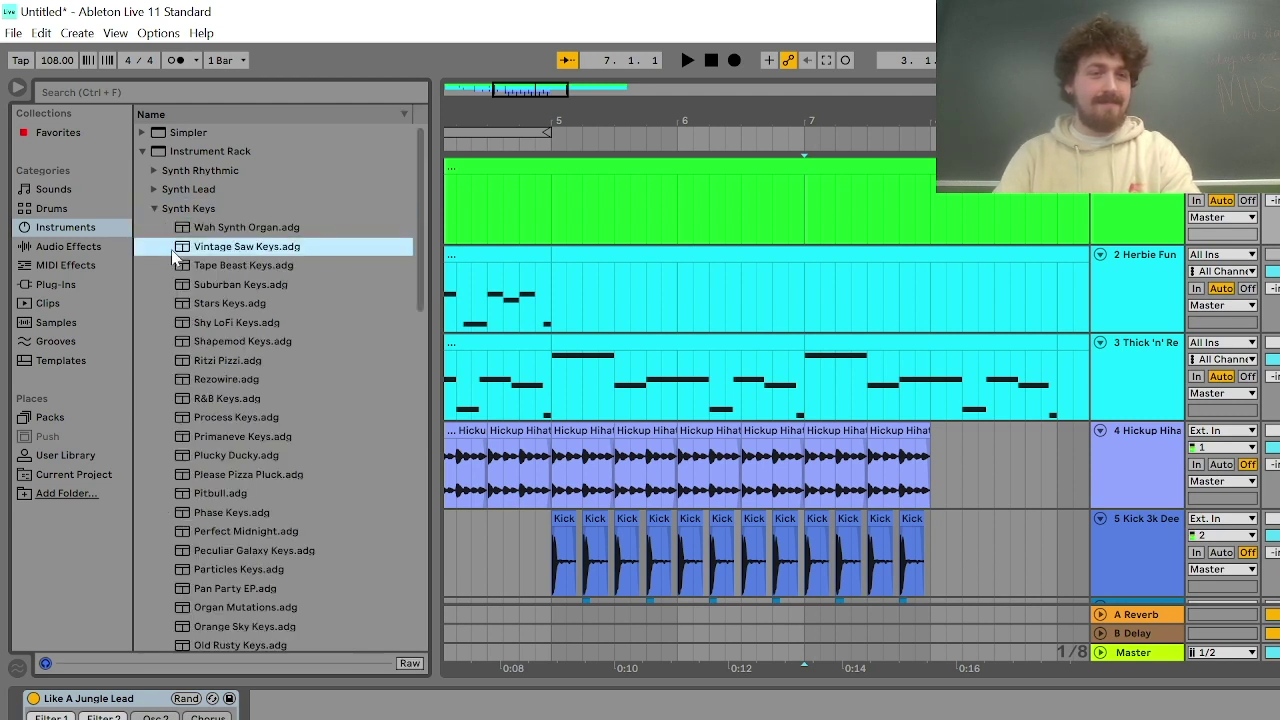
{"action": "left_click", "coordinate": [222, 322]}
{"action": "left_click", "coordinate": [233, 400]}
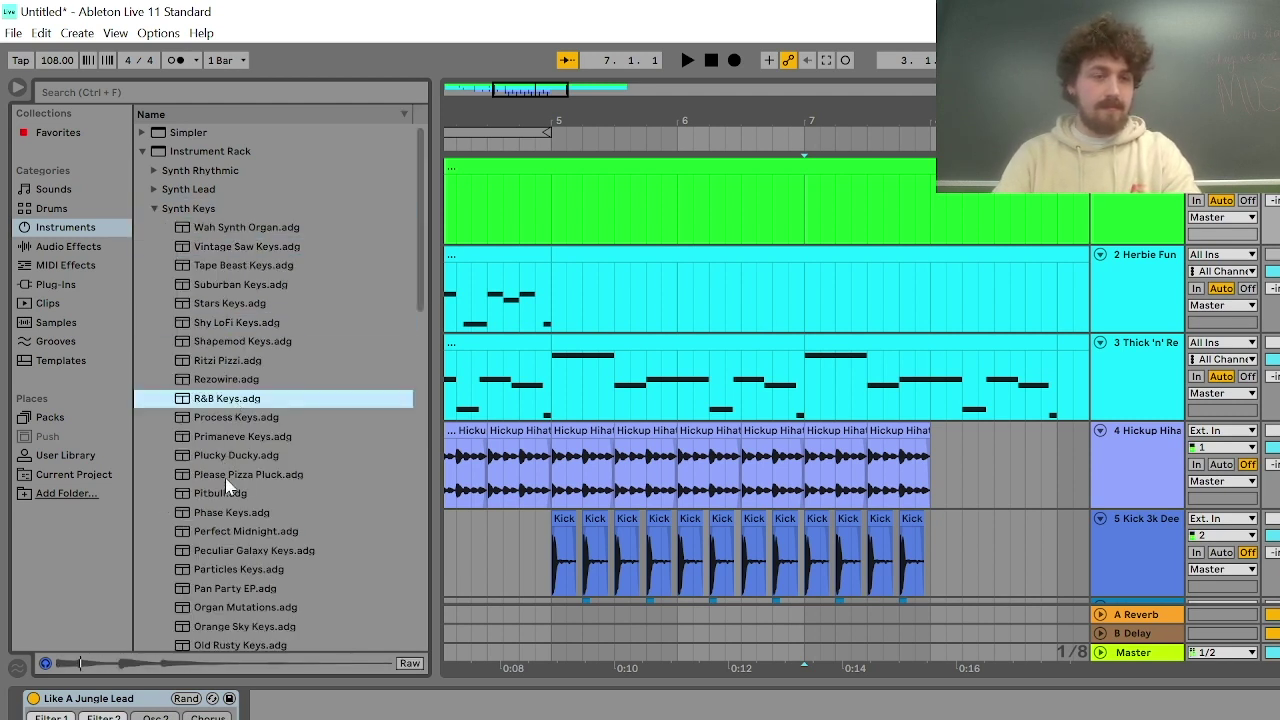
{"action": "left_click", "coordinate": [234, 555]}
{"action": "scroll", "coordinate": [230, 595], "scroll_direction": "down", "scroll_amount": 3}
{"action": "left_click", "coordinate": [218, 417]}
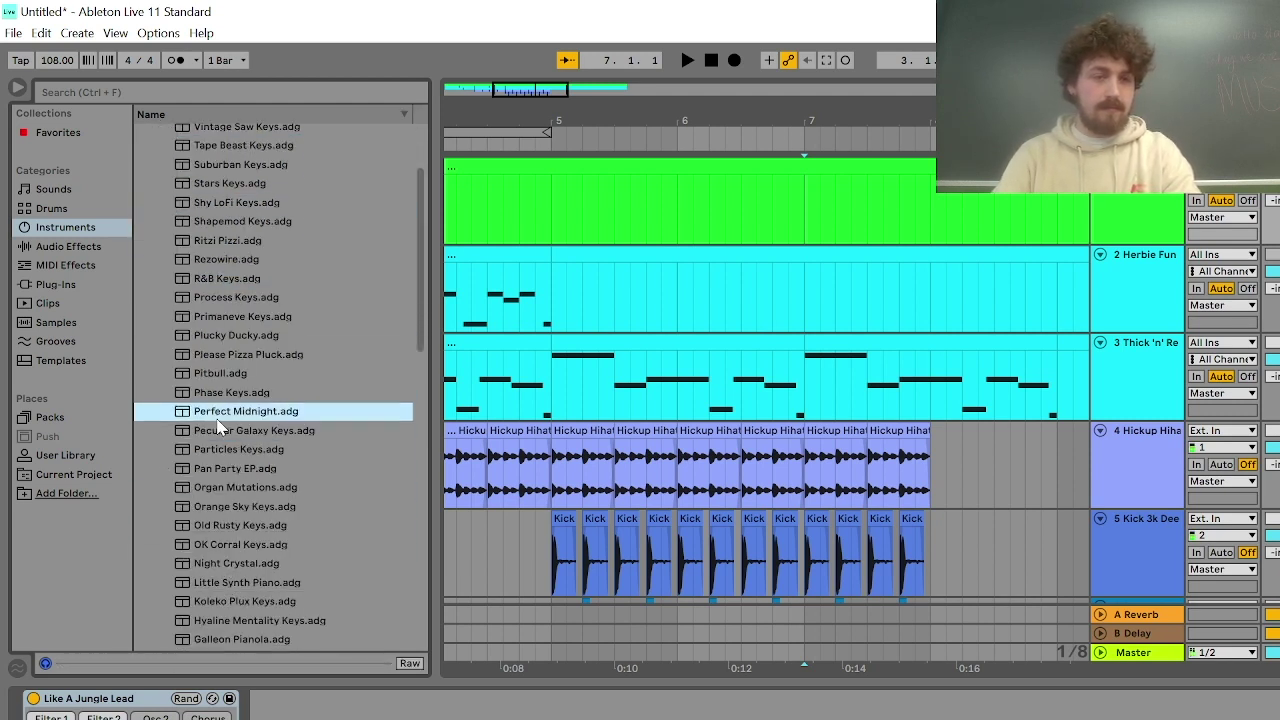
{"action": "left_click", "coordinate": [212, 429]}
{"action": "left_click", "coordinate": [212, 452]}
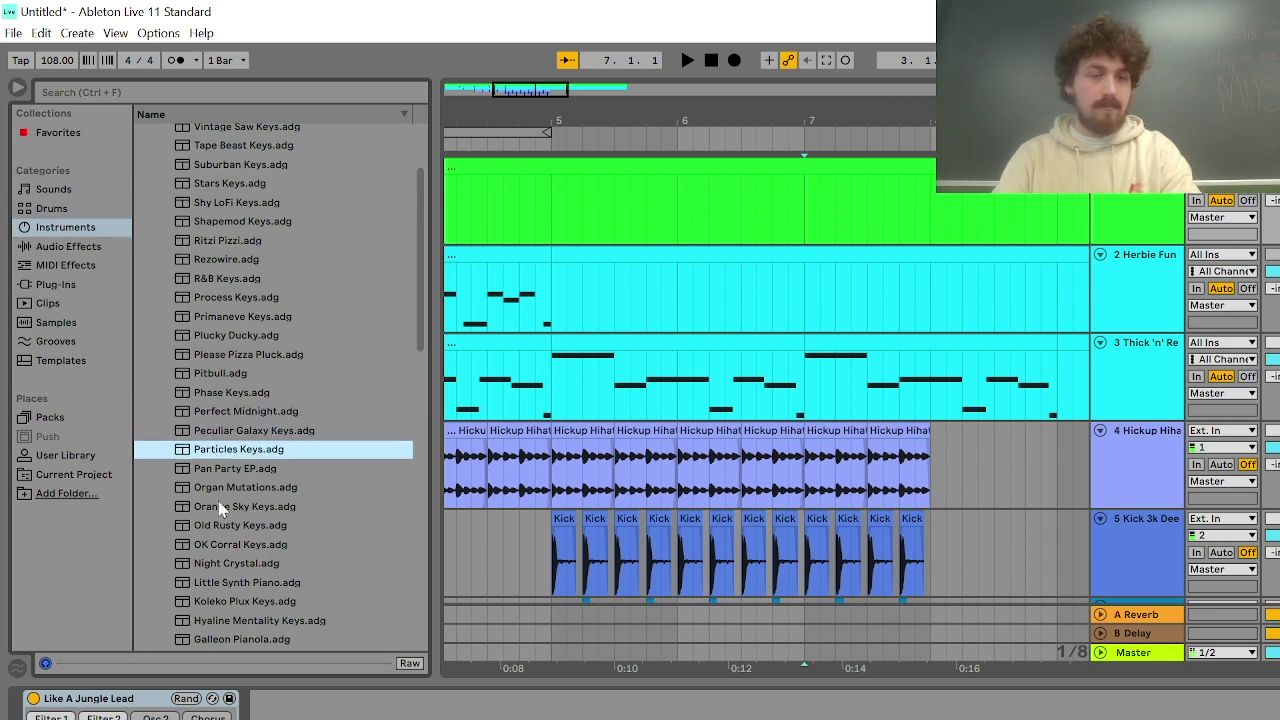
{"action": "left_click", "coordinate": [225, 525]}
{"action": "left_click", "coordinate": [266, 639]}
{"action": "left_click", "coordinate": [264, 601]}
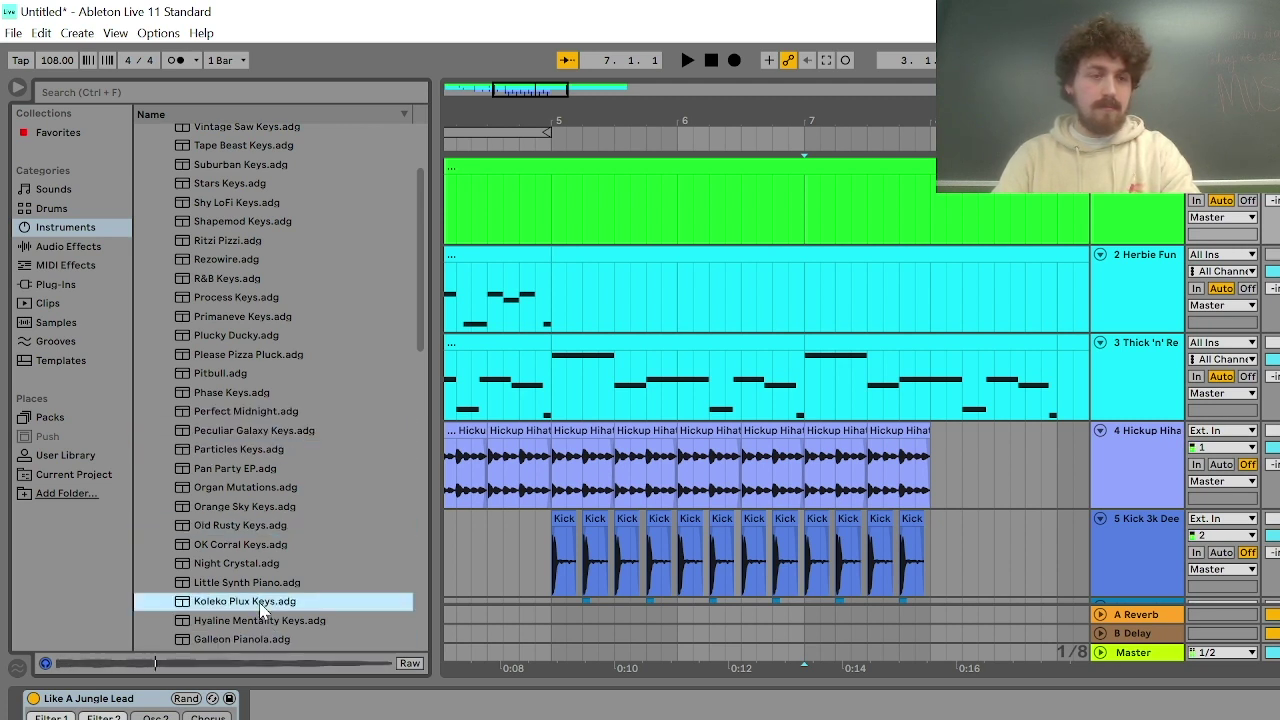
{"action": "left_click", "coordinate": [262, 620]}
{"action": "scroll", "coordinate": [258, 620], "scroll_direction": "down", "scroll_amount": 3}
{"action": "left_click", "coordinate": [257, 615]}
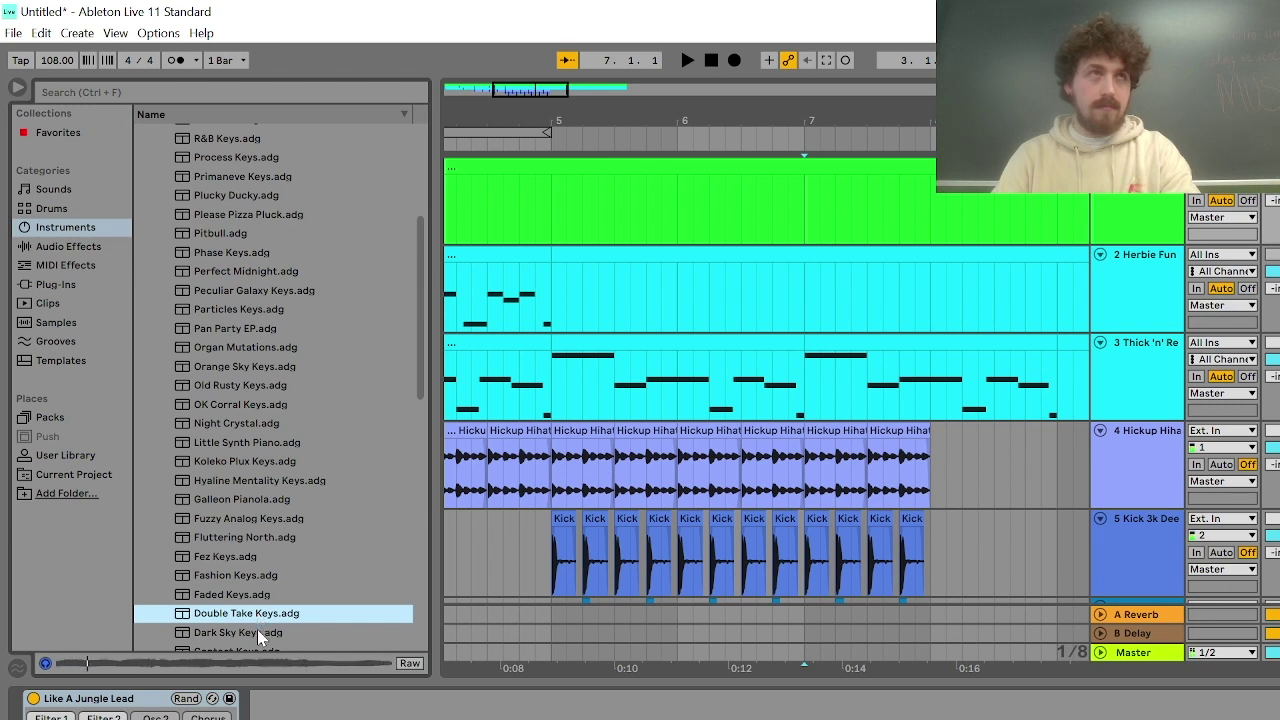
{"action": "left_click", "coordinate": [257, 629]}
{"action": "scroll", "coordinate": [246, 607], "scroll_direction": "down", "scroll_amount": 3}
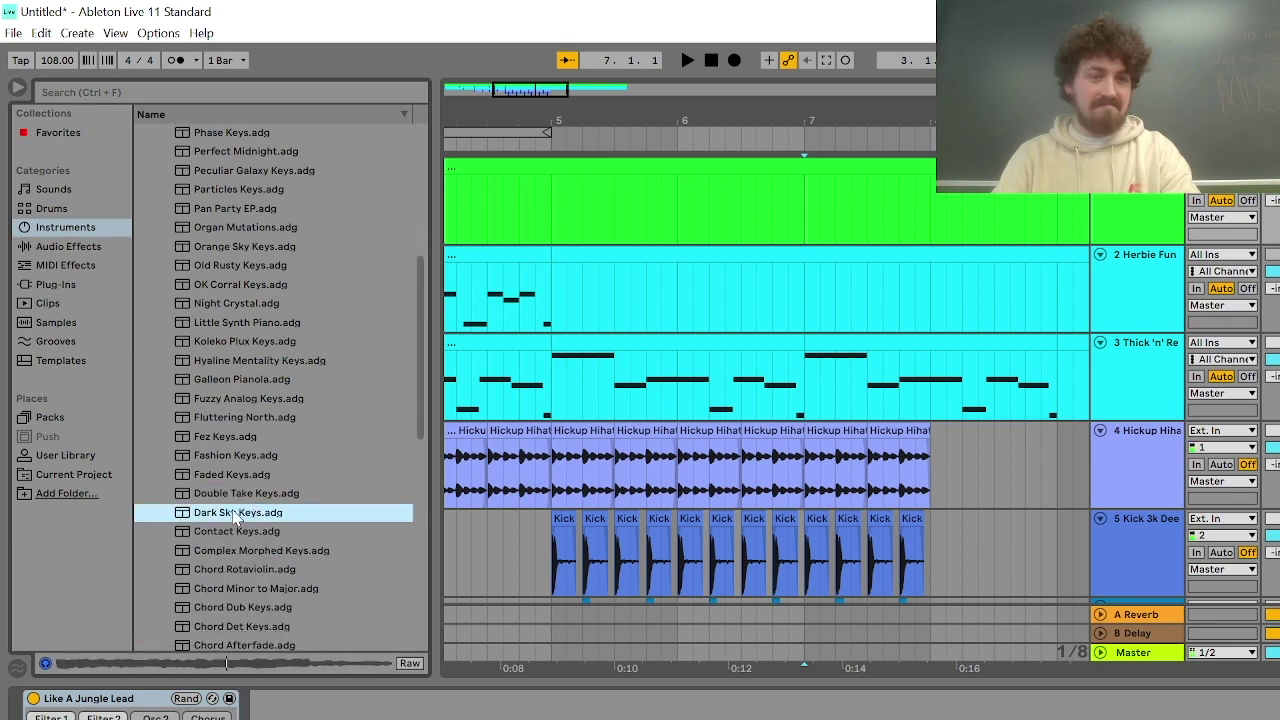
{"action": "left_click", "coordinate": [229, 569]}
{"action": "left_click", "coordinate": [226, 588]}
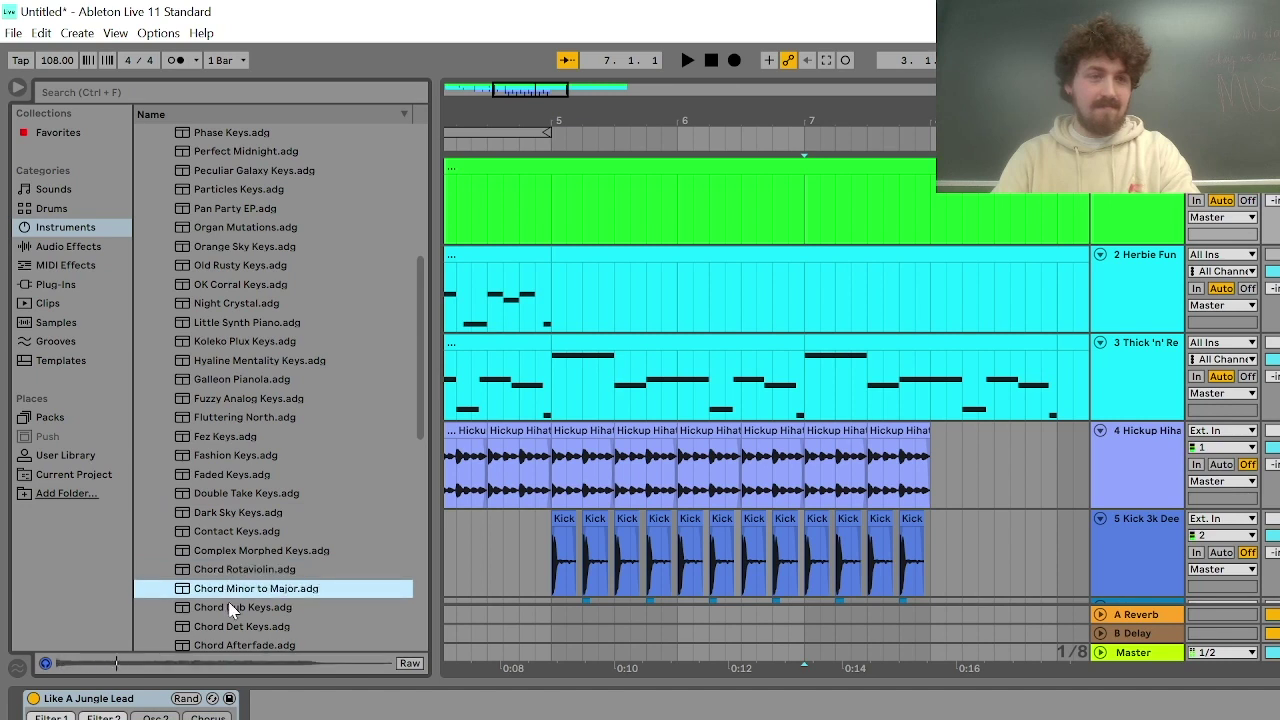
{"action": "left_click", "coordinate": [231, 607]}
{"action": "left_click", "coordinate": [233, 630]}
{"action": "scroll", "coordinate": [233, 638], "scroll_direction": "down", "scroll_amount": 3}
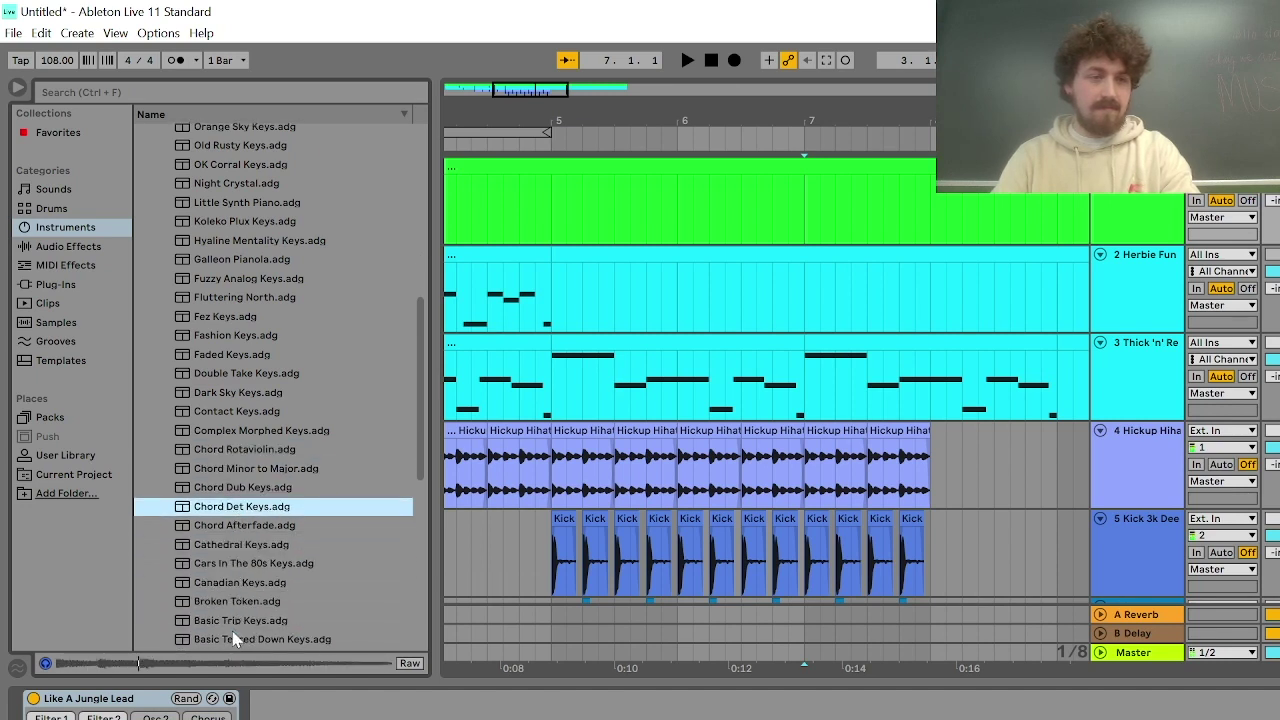
{"action": "left_click", "coordinate": [224, 560]}
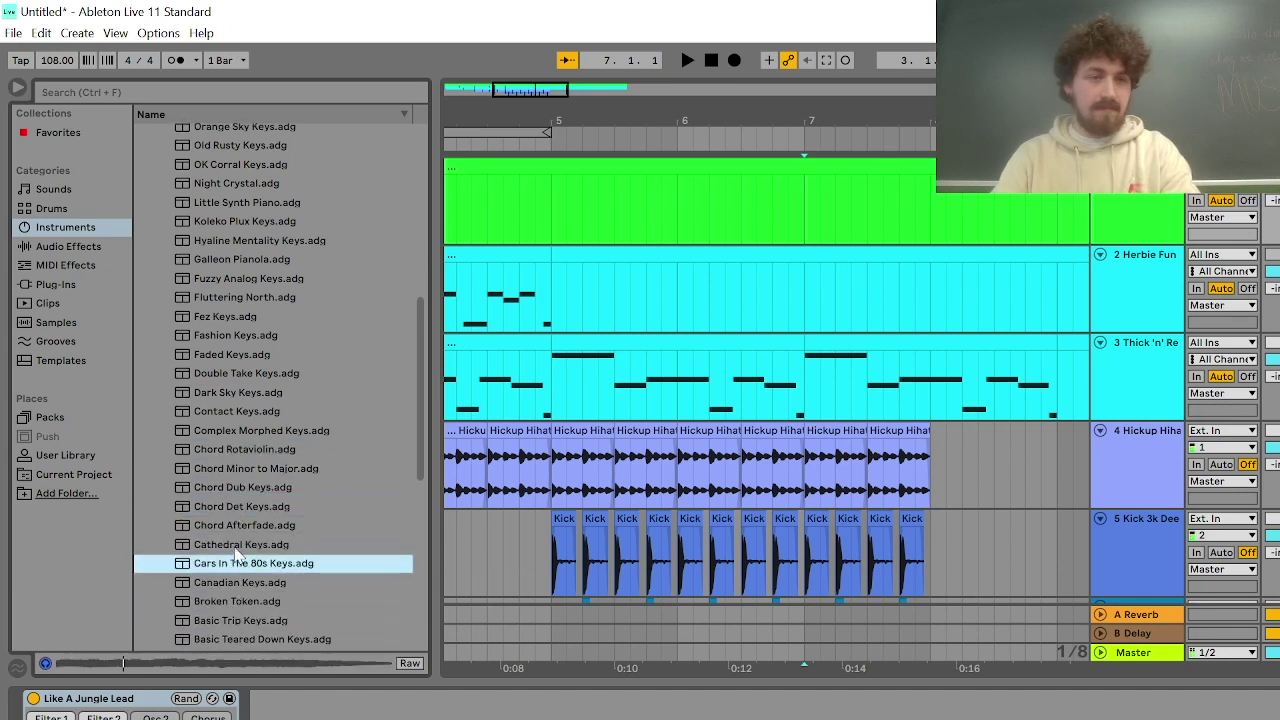
Load Cathedral Keys onto the green lead track and copy the two-bar Thick 'n' Rez clip from bar 5 onto it at bar 5
{"action": "left_click", "coordinate": [236, 548]}
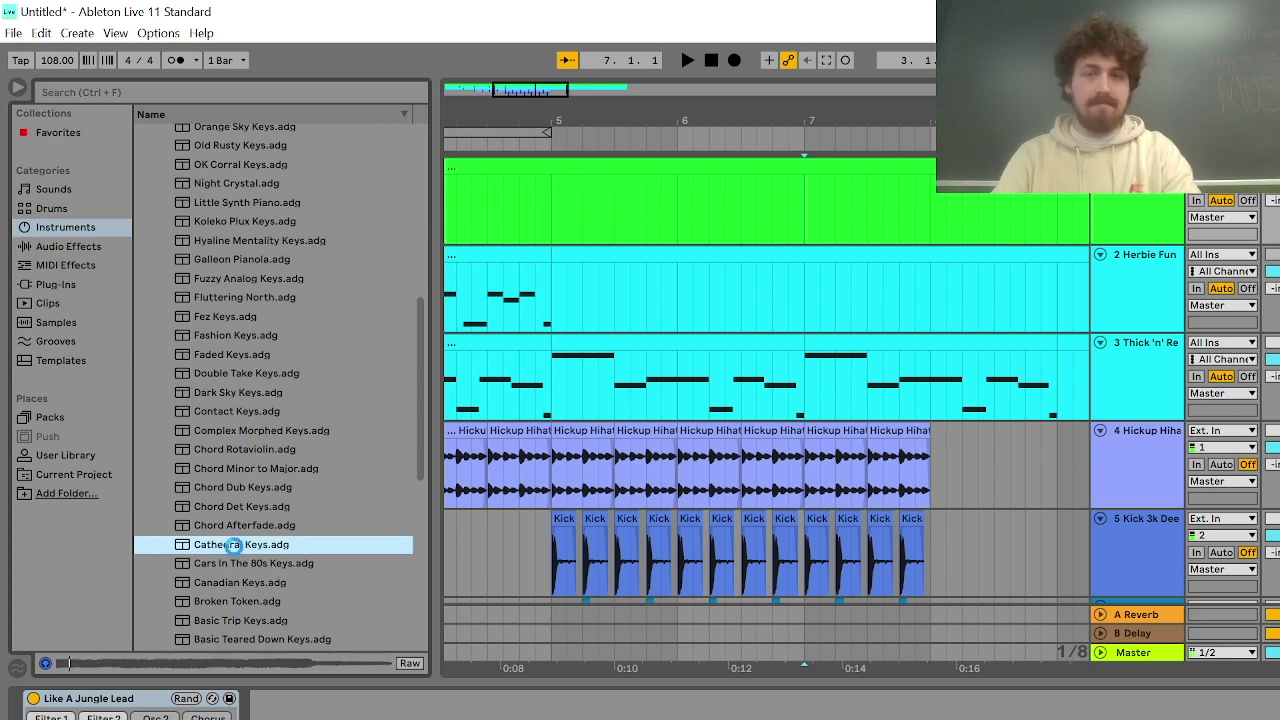
{"action": "double_click", "coordinate": [237, 550]}
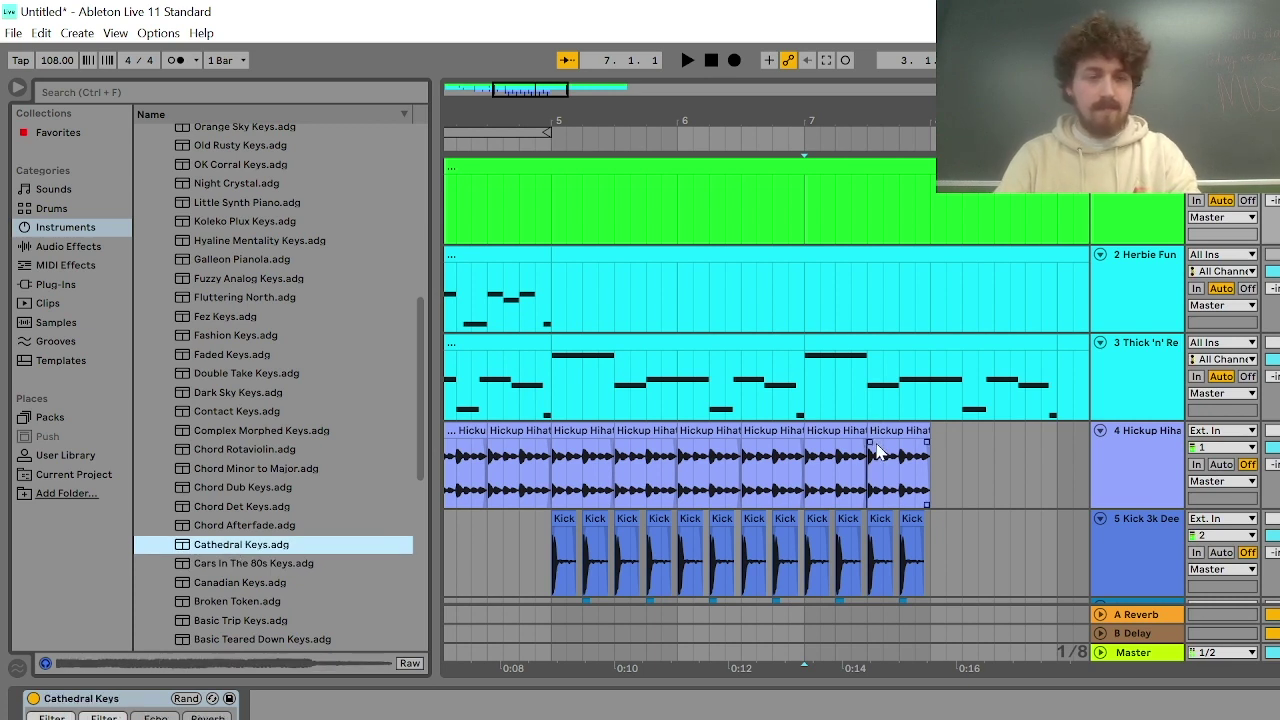
{"action": "left_click", "coordinate": [563, 345]}
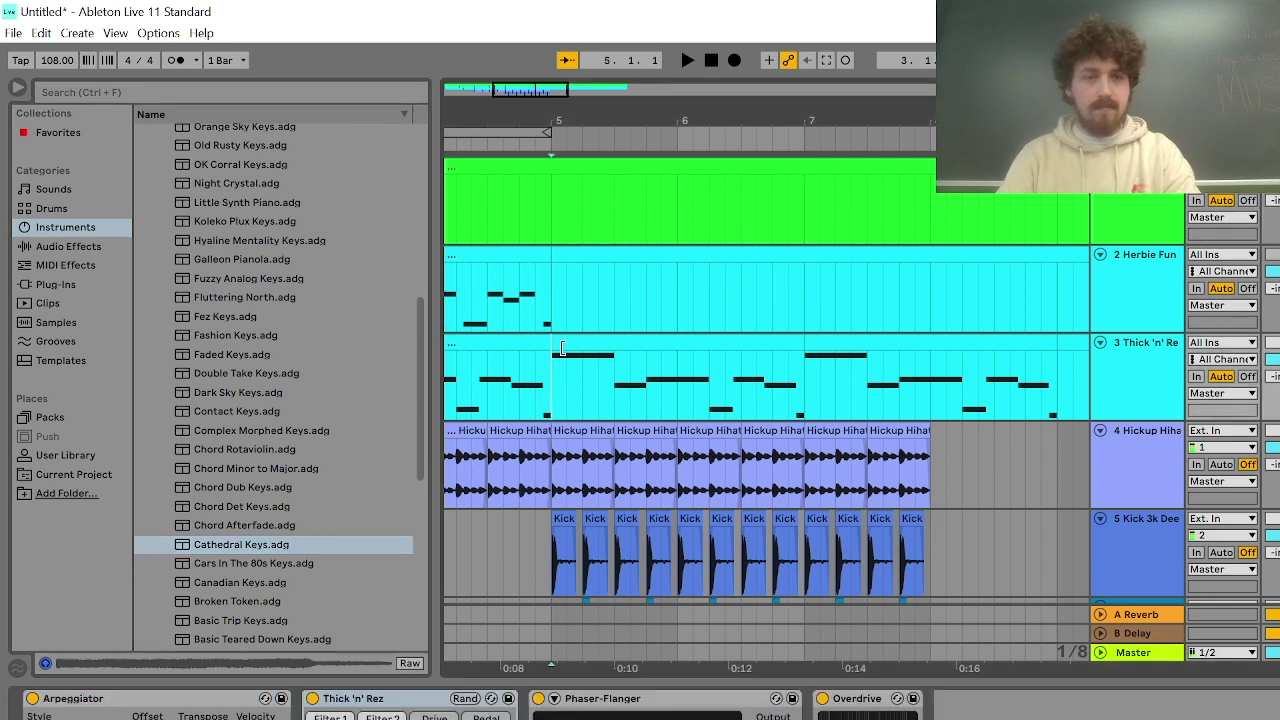
{"action": "left_click", "coordinate": [549, 204]}
{"action": "key", "text": "ctrl+v"}
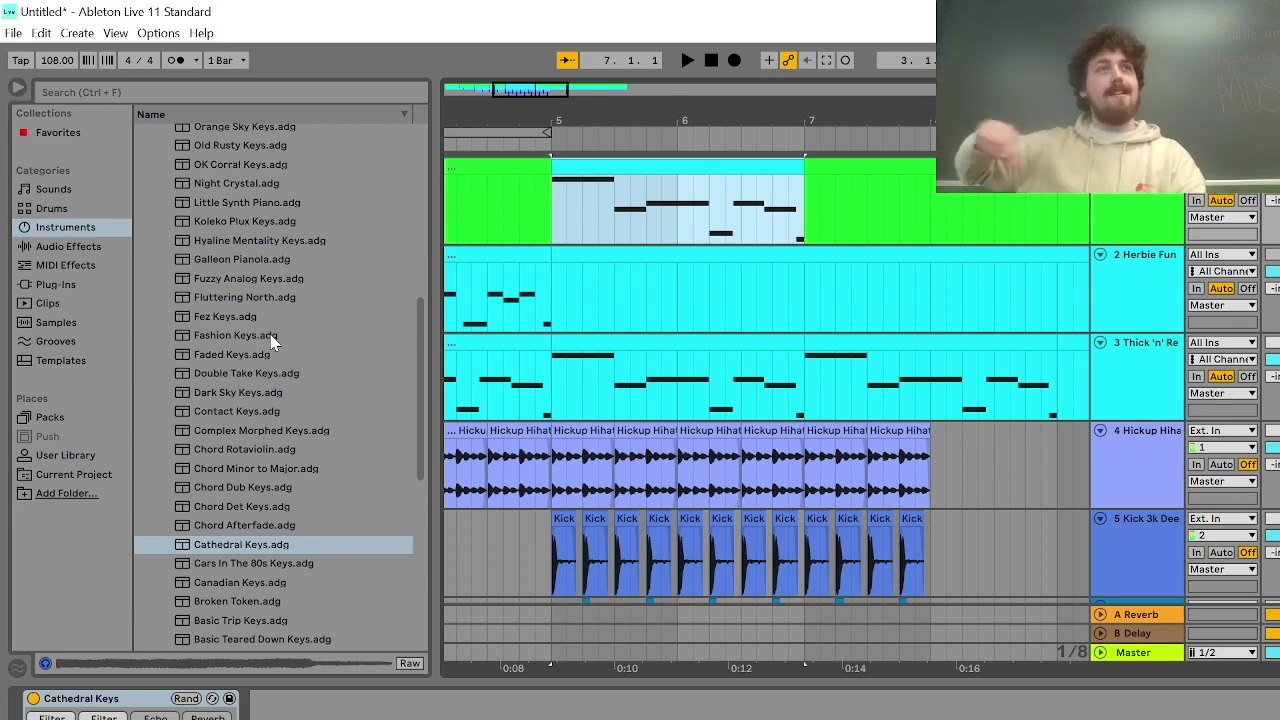
Open the pasted clip's notes, play it from bar 5, and transpose all notes up an octave so the first is C2
{"action": "double_click", "coordinate": [676, 166]}
{"action": "scroll", "coordinate": [428, 564], "scroll_direction": "up", "scroll_amount": 4}
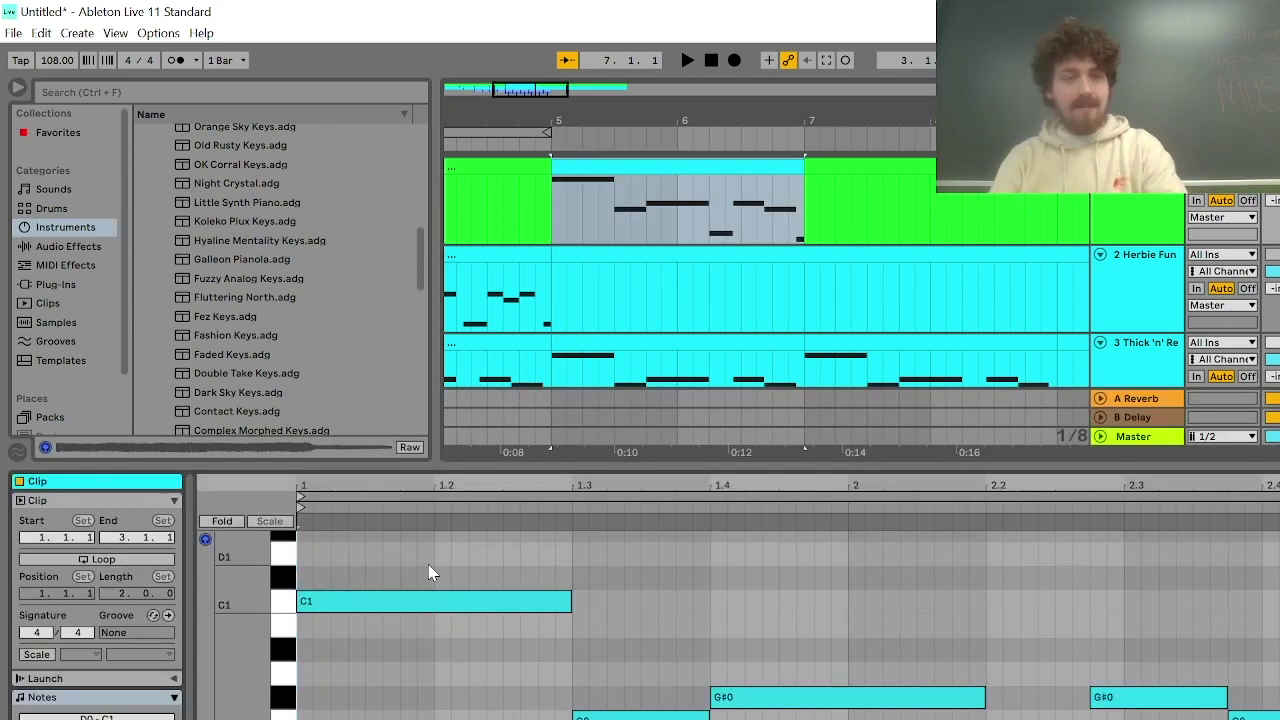
{"action": "key", "text": "space"}
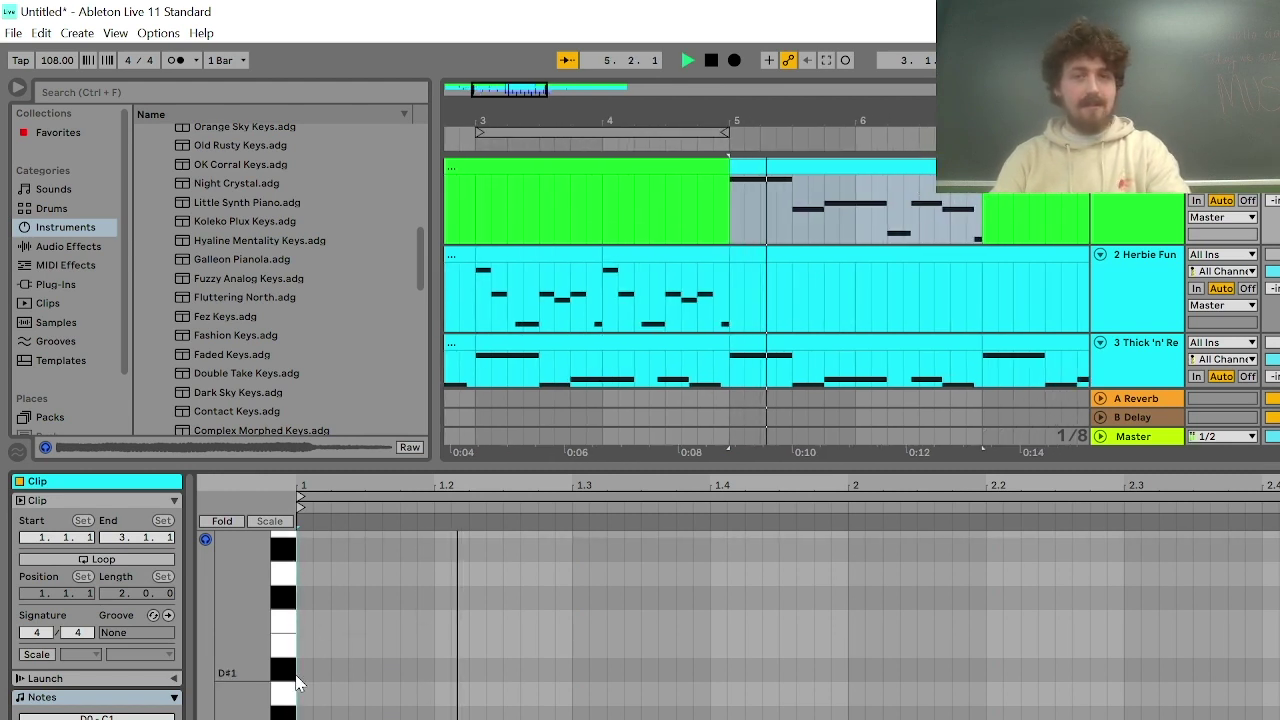
{"action": "key", "text": "space"}
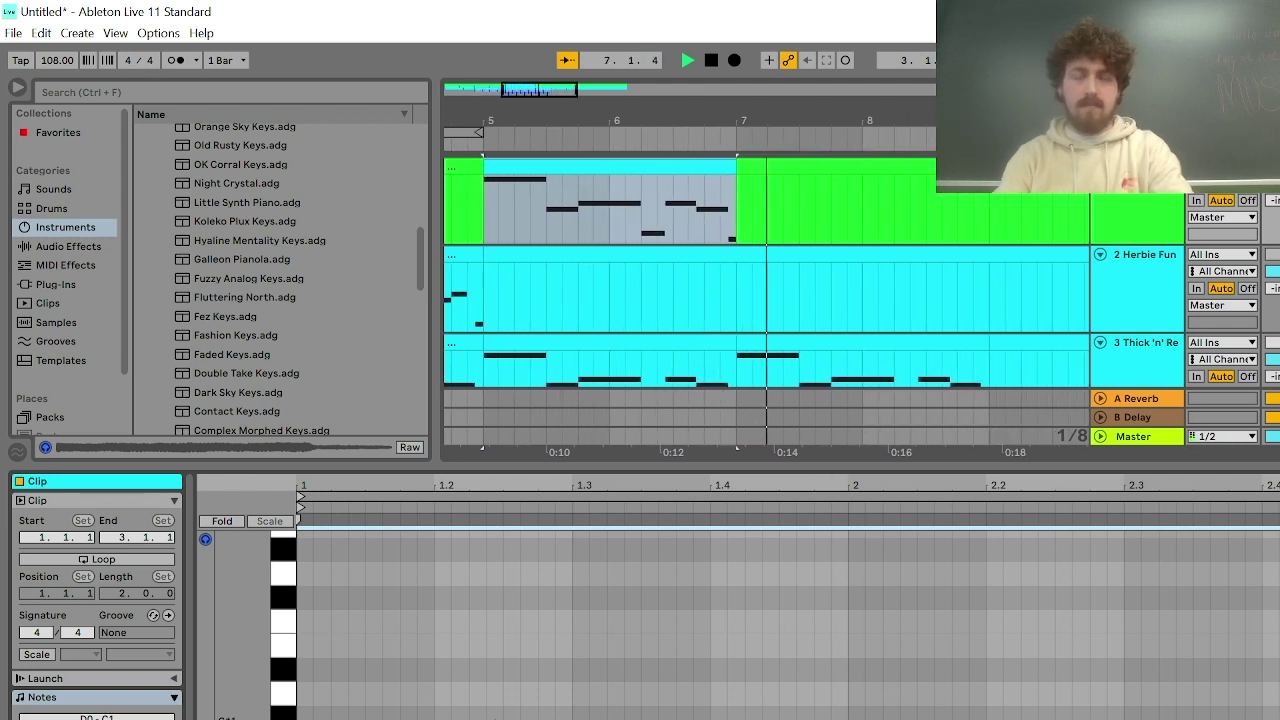
{"action": "key", "text": "space"}
{"action": "key", "text": "space"}
{"action": "key", "text": "space"}
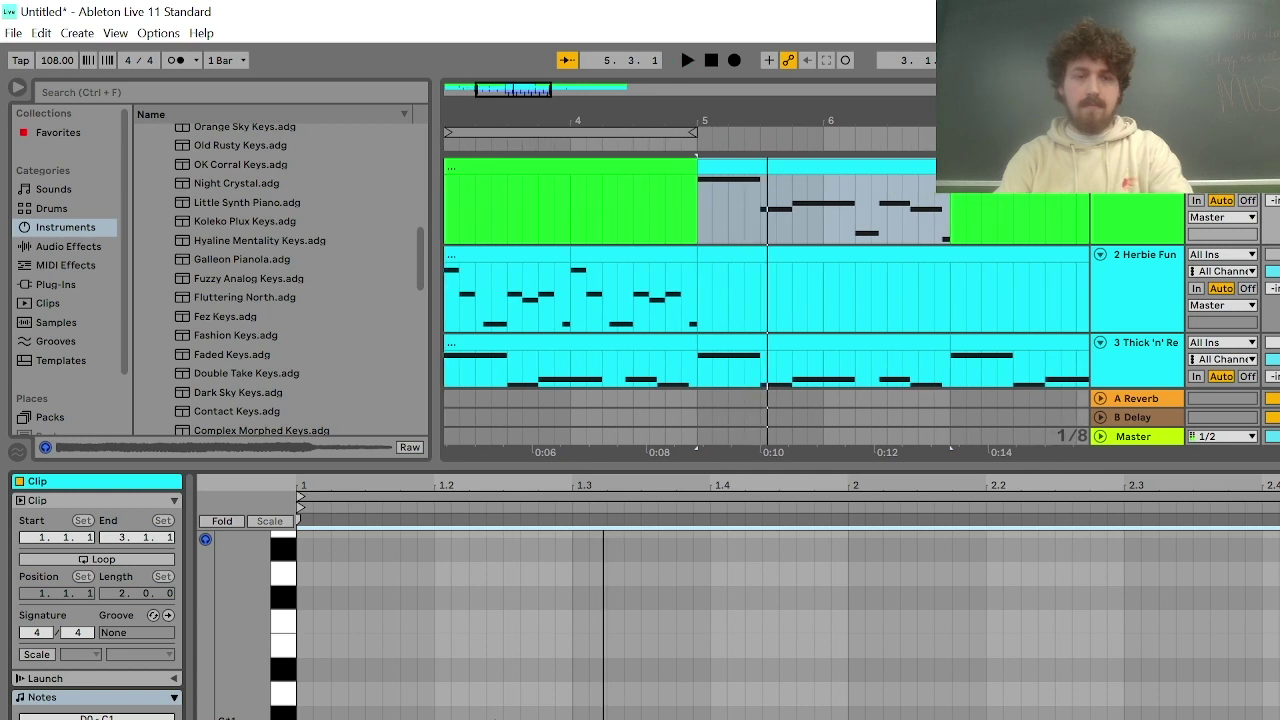
{"action": "key", "text": "space"}
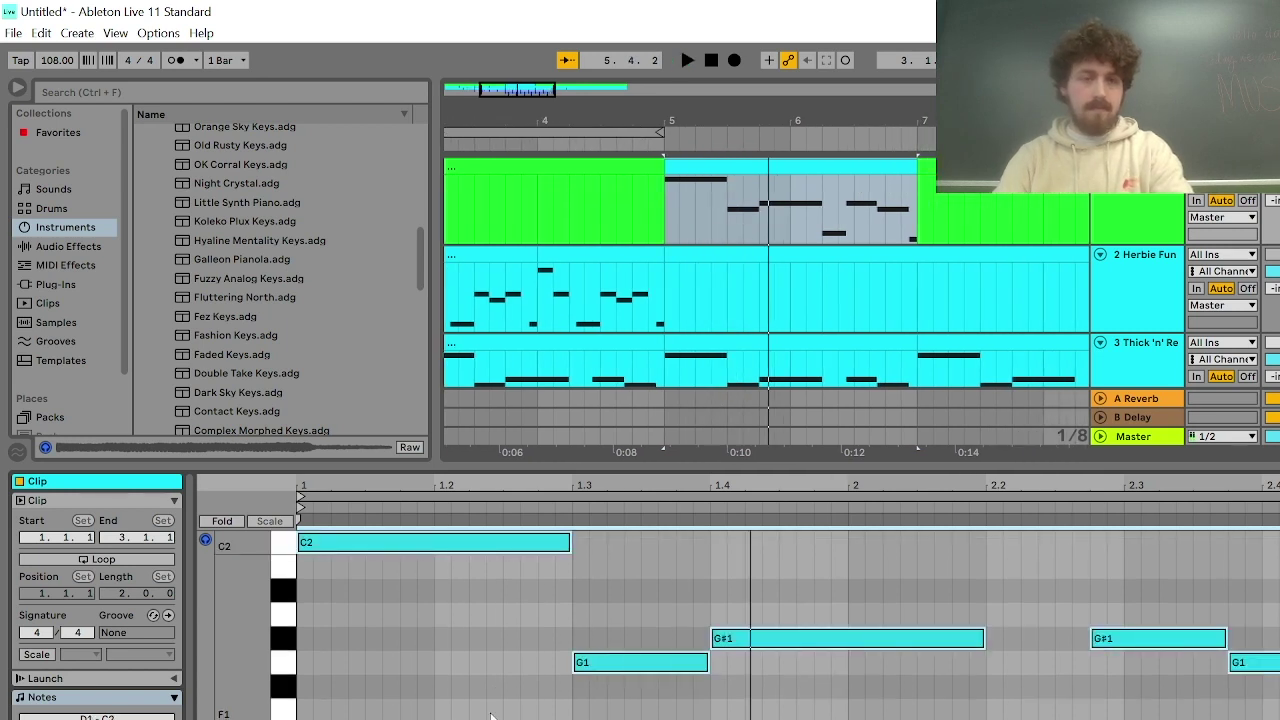
Transpose all the clip's notes up another octave so the first is C3, playing the clip before and after the change
{"action": "left_click", "coordinate": [300, 674]}
{"action": "key", "text": "space"}
{"action": "key", "text": "space"}
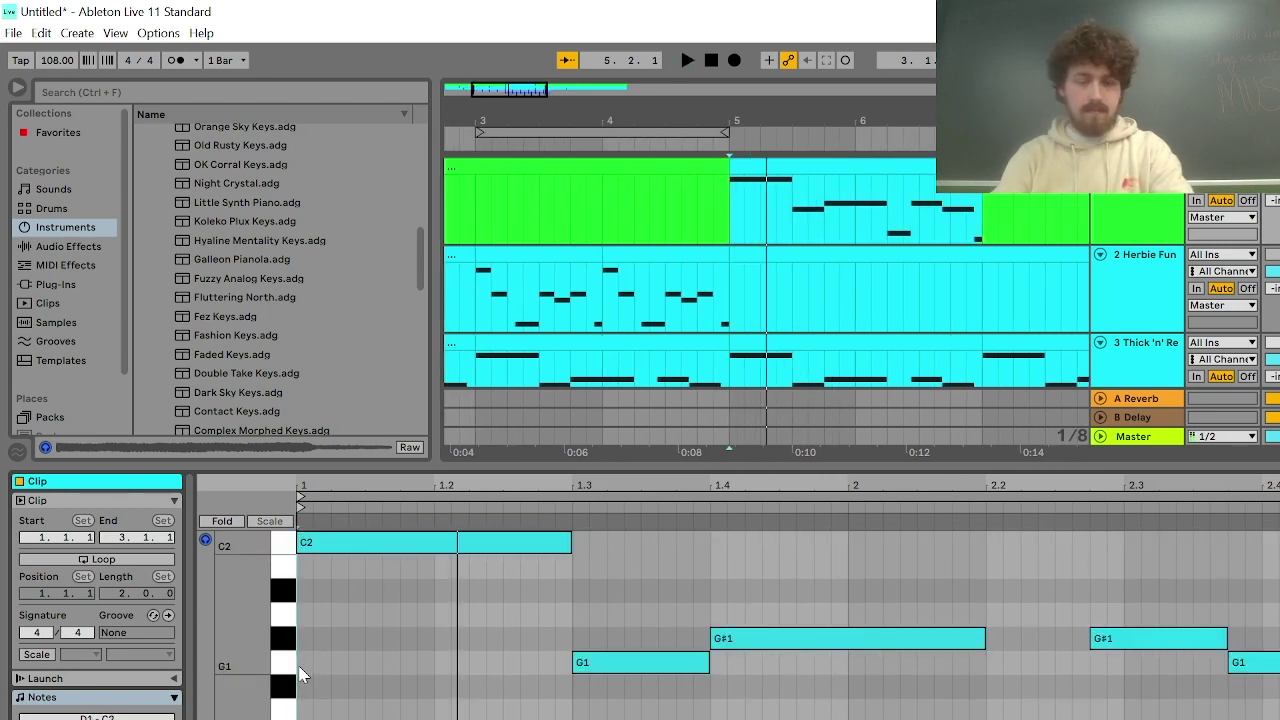
{"action": "key", "text": "ctrl+shift+Right"}
{"action": "key", "text": "space"}
{"action": "key", "text": "space"}
{"action": "key", "text": "ctrl+a"}
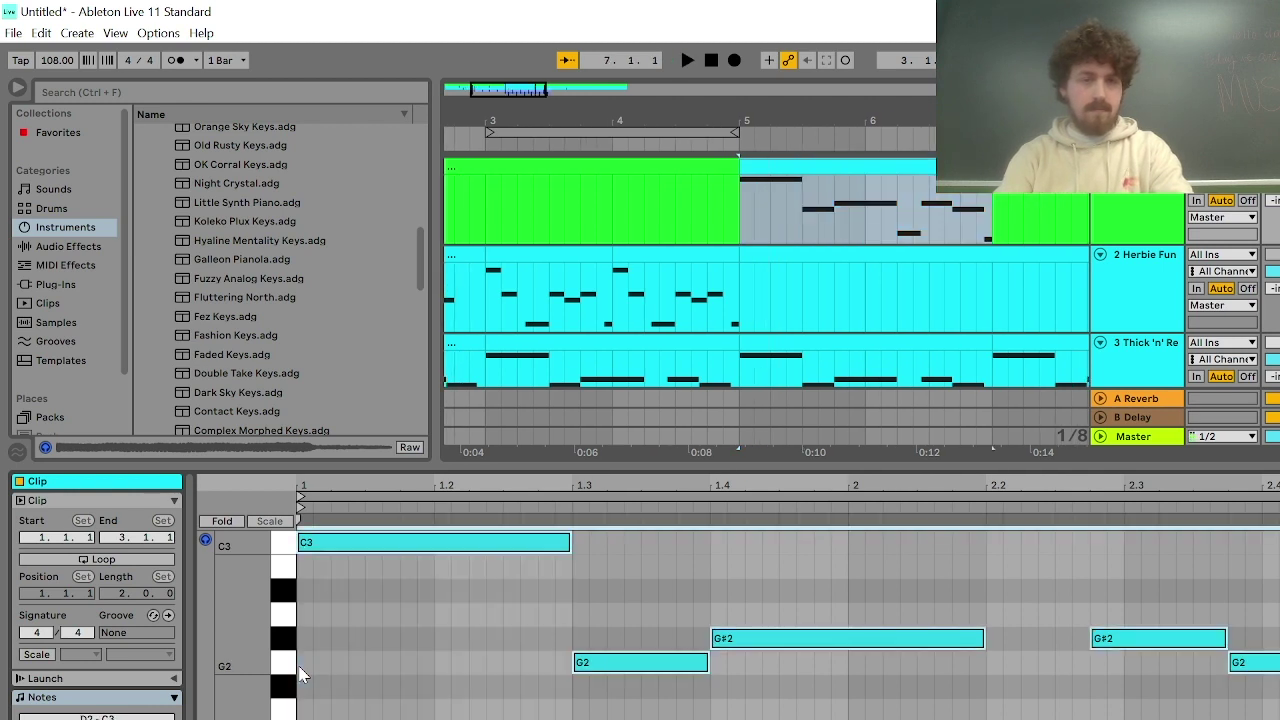
{"action": "key", "text": "space"}
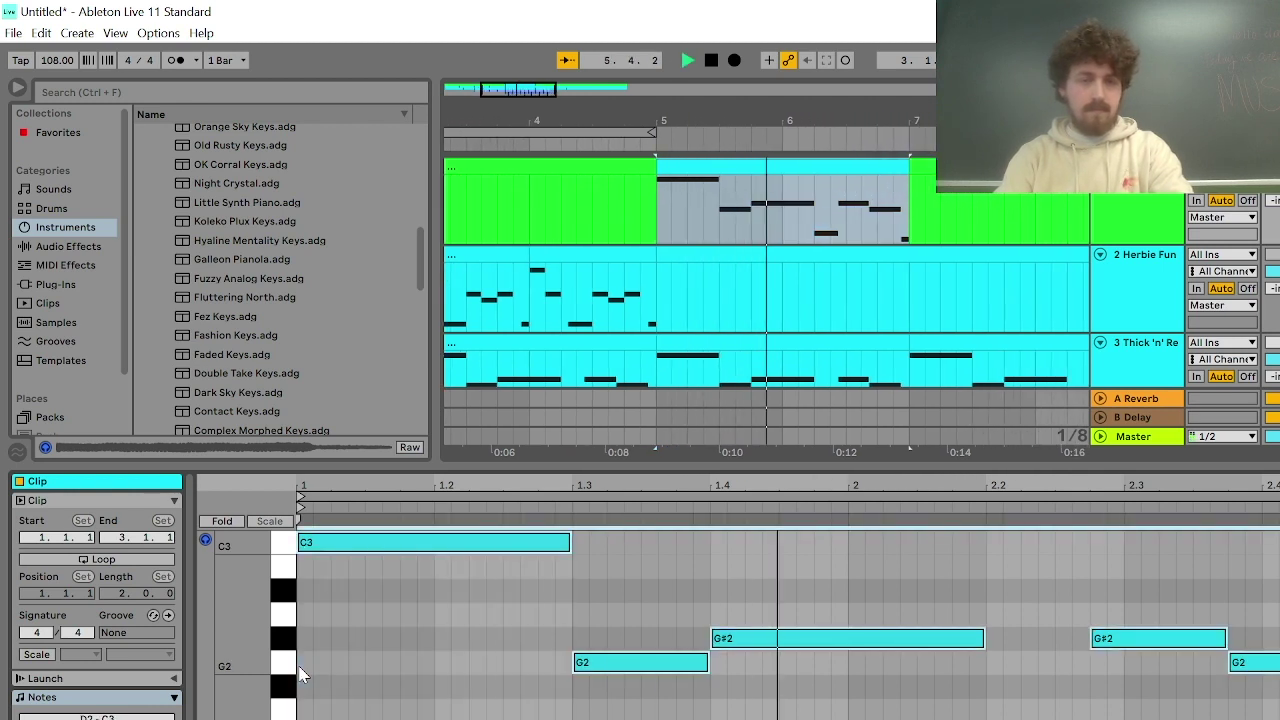
{"action": "key", "text": "space"}
Add a short G2 note at the start of the clip beneath the C3 note
{"action": "left_click", "coordinate": [302, 640]}
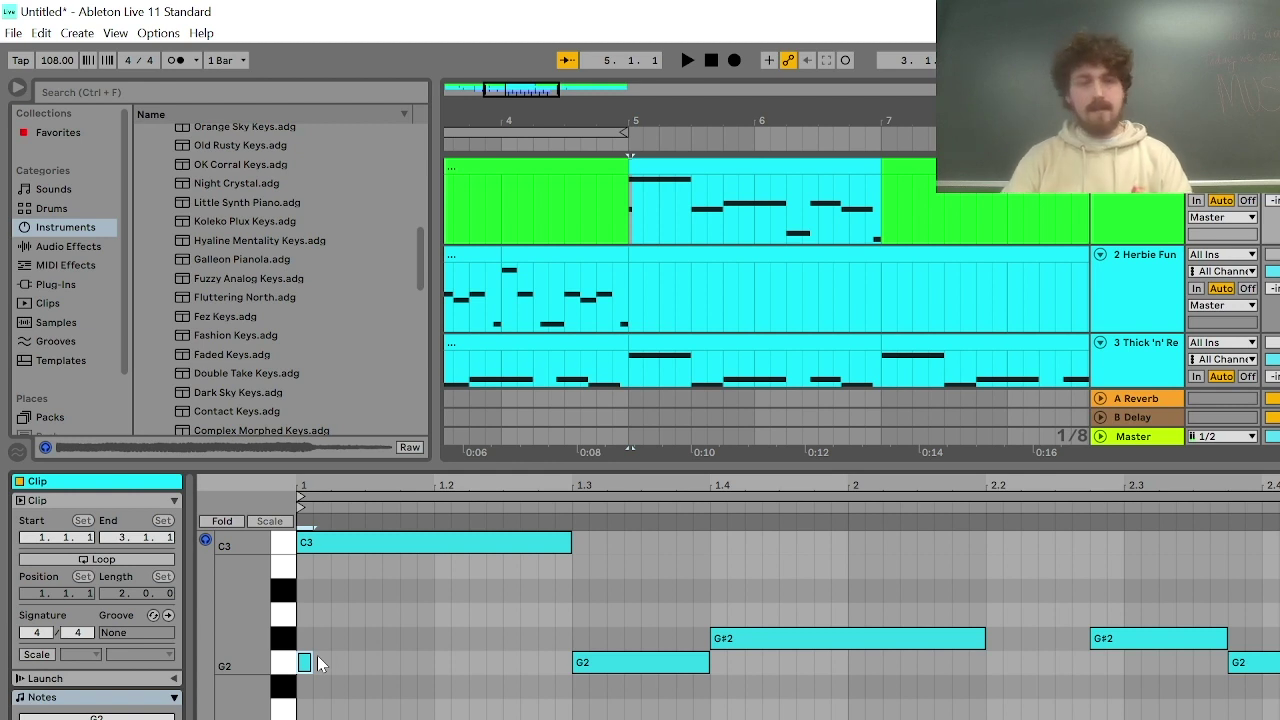
{"action": "key", "text": "Up"}
{"action": "key", "text": "Up"}
{"action": "key", "text": "Up"}
{"action": "key", "text": "Up"}
{"action": "key", "text": "Up"}
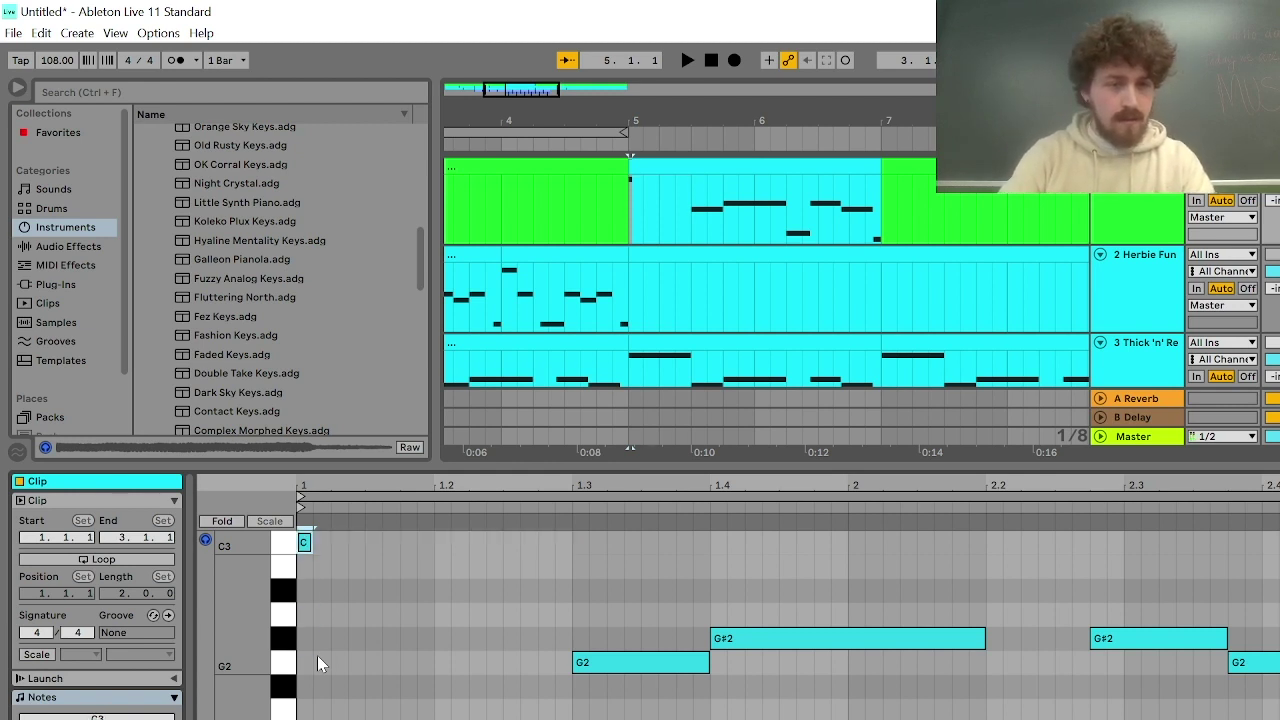
{"action": "key", "text": "Down"}
{"action": "key", "text": "Down"}
{"action": "key", "text": "Down"}
{"action": "key", "text": "Down"}
{"action": "key", "text": "Down"}
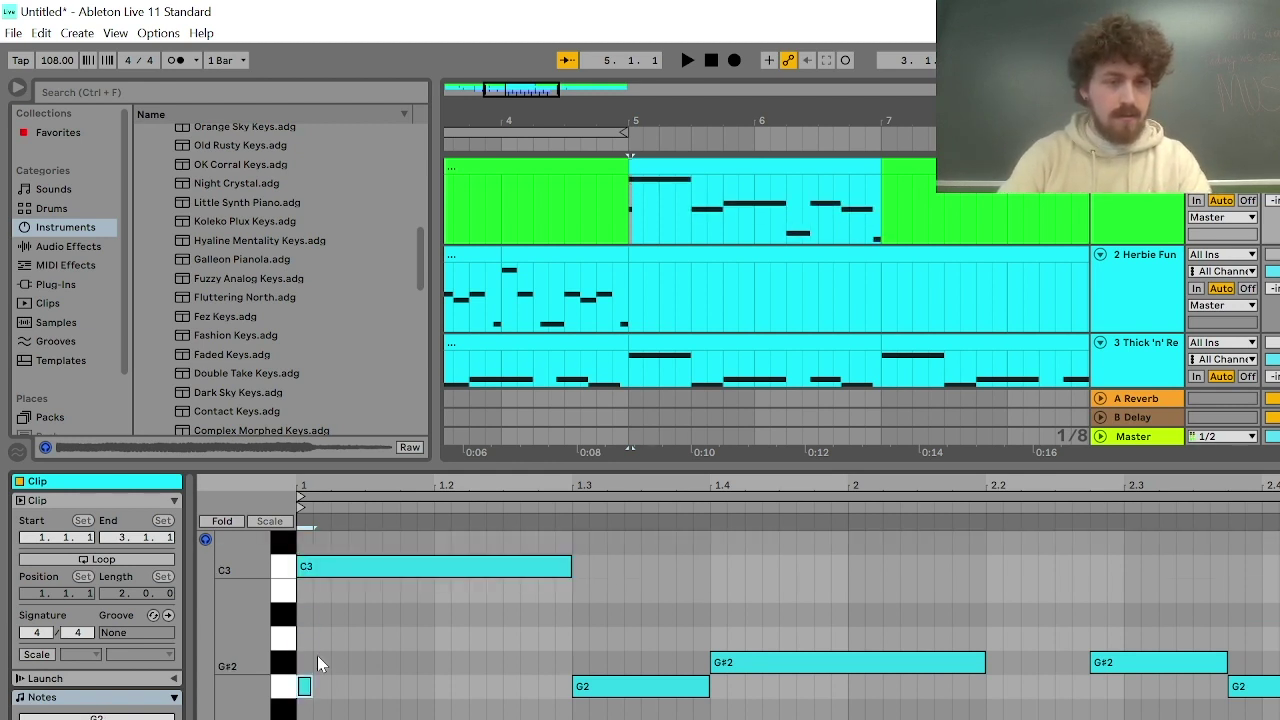
Lengthen the short G2 note at the clip's start to beat 1.3, matching the C3 note's length
{"action": "left_click_drag", "start_coordinate": [308, 686], "coordinate": [571, 686]}
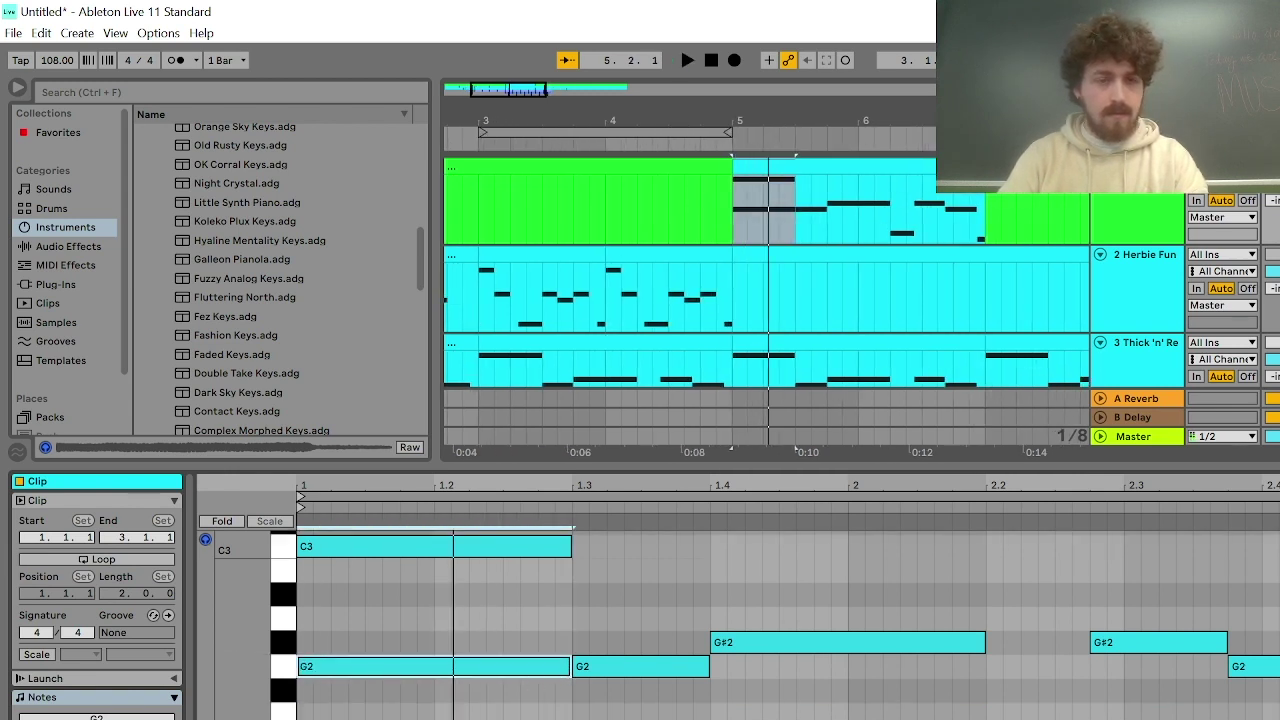
Add a C2 note at the clip's start beneath the G2 note, lasting to beat 1.3, and play the clip
{"action": "scroll", "coordinate": [740, 620], "scroll_direction": "down", "scroll_amount": 3}
{"action": "scroll", "coordinate": [312, 705], "scroll_direction": "up", "scroll_amount": 3}
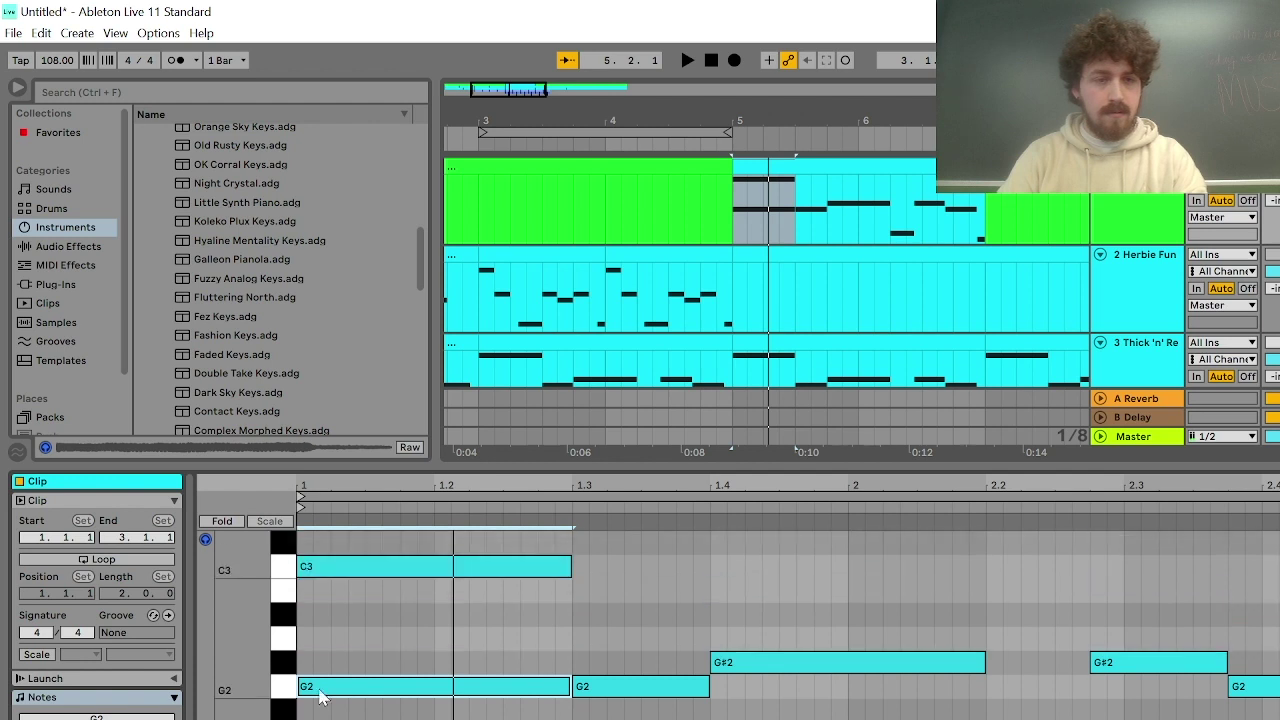
{"action": "left_click_drag", "start_coordinate": [340, 550], "coordinate": [444, 719]}
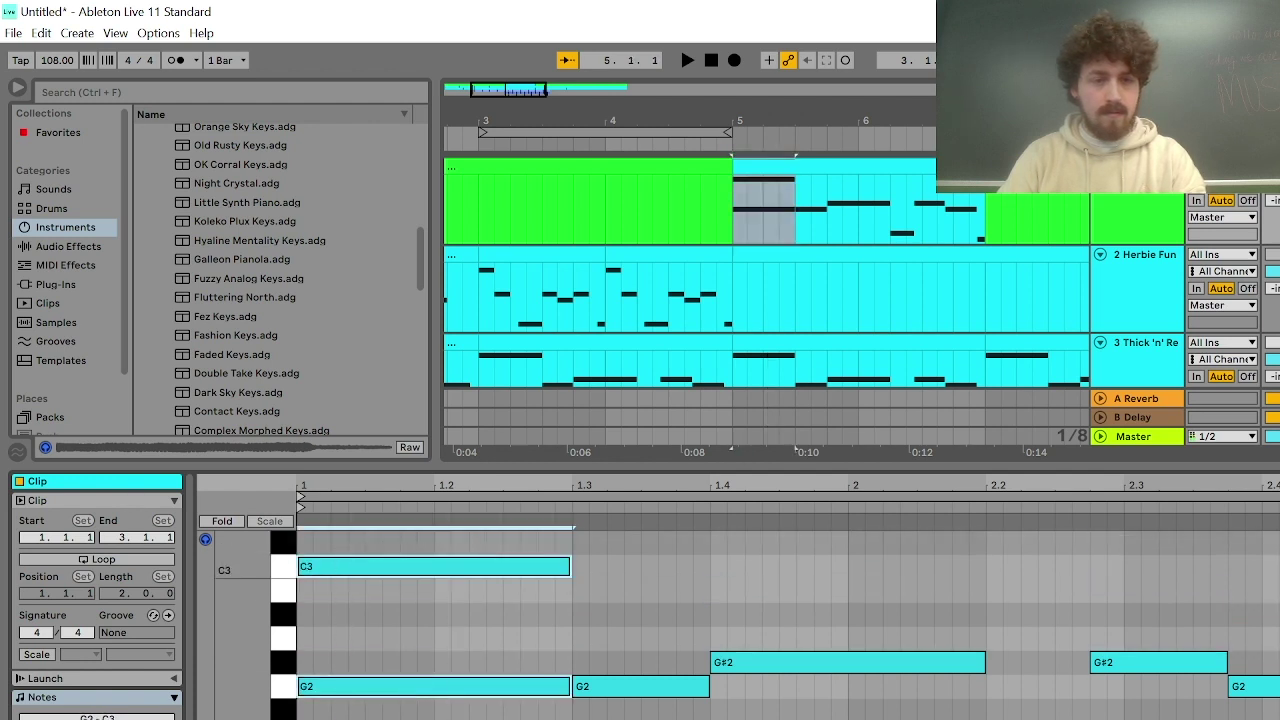
{"action": "scroll", "coordinate": [740, 620], "scroll_direction": "down", "scroll_amount": 1}
{"action": "double_click", "coordinate": [305, 719]}
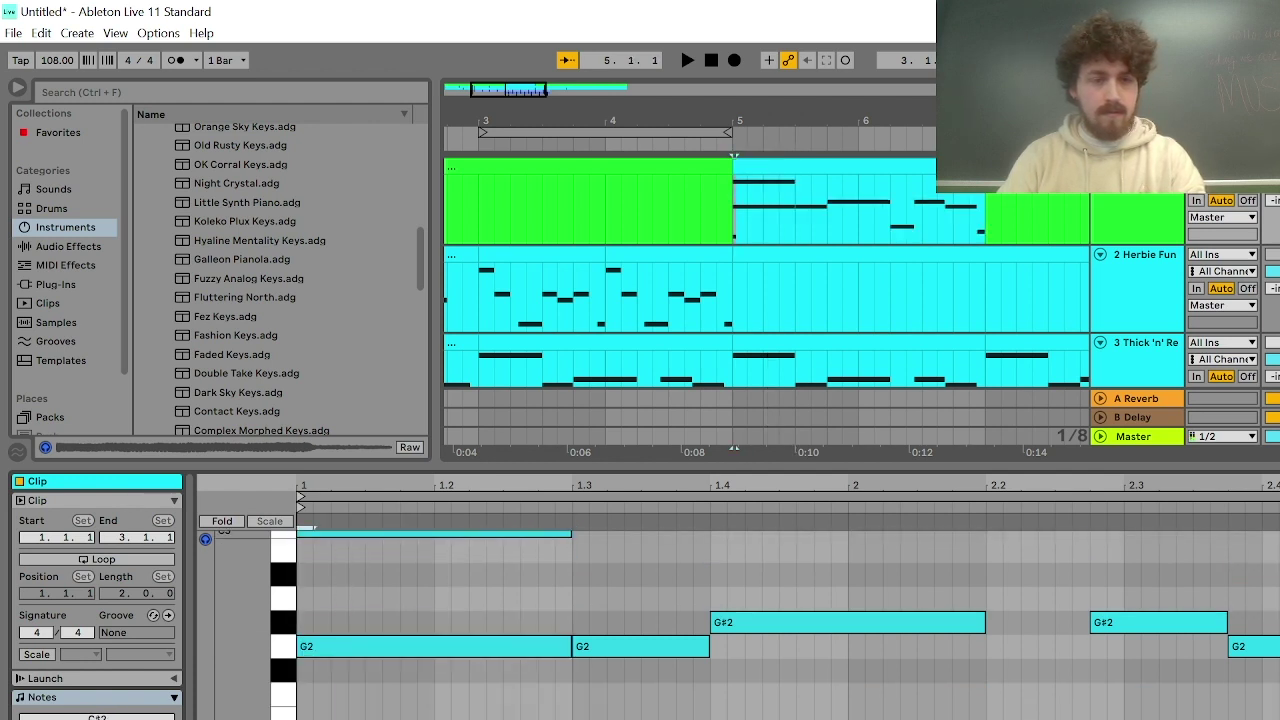
{"action": "key", "text": "Down"}
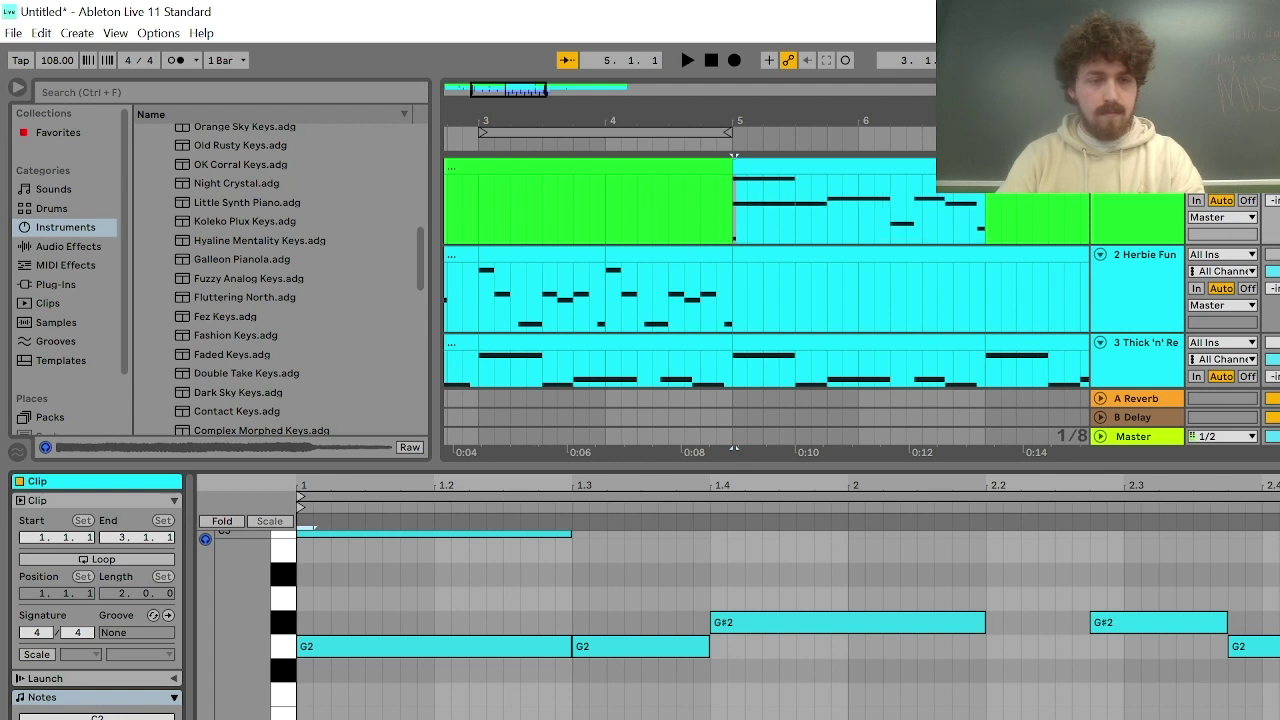
{"action": "key", "text": "space"}
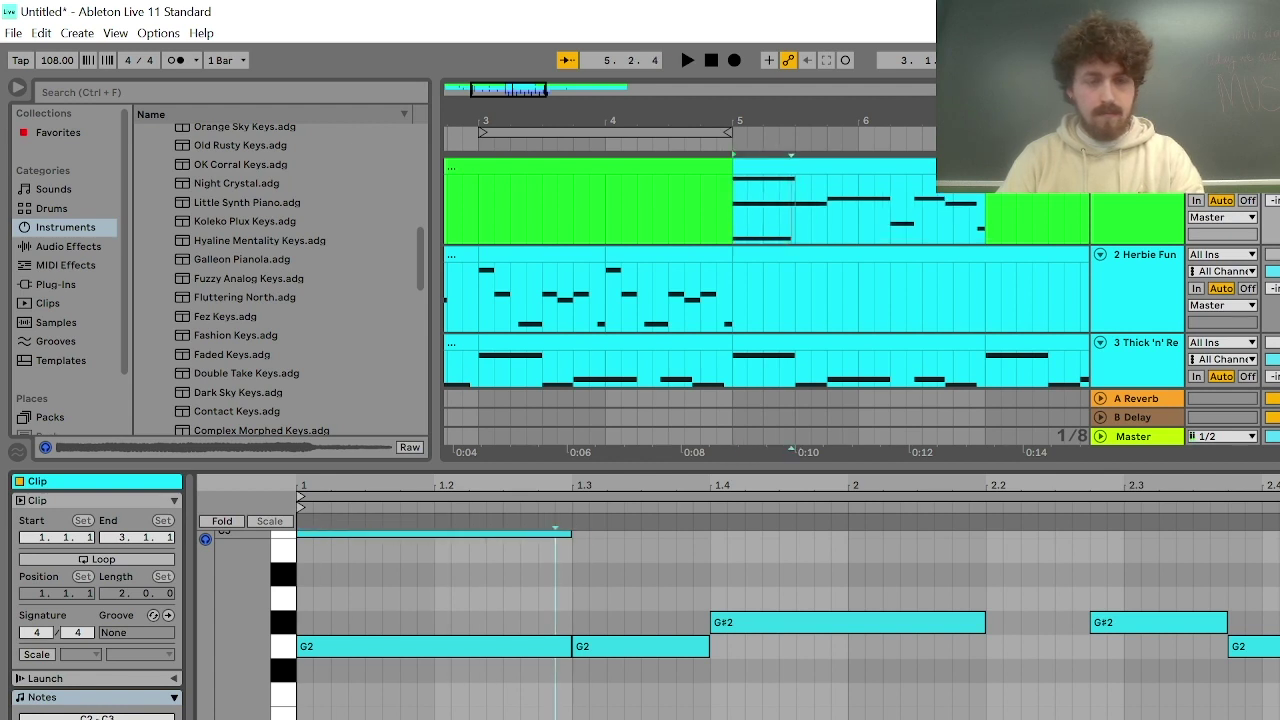
{"action": "left_click_drag", "start_coordinate": [555, 719], "coordinate": [572, 719]}
{"action": "key", "text": "space"}
{"action": "key", "text": "space"}
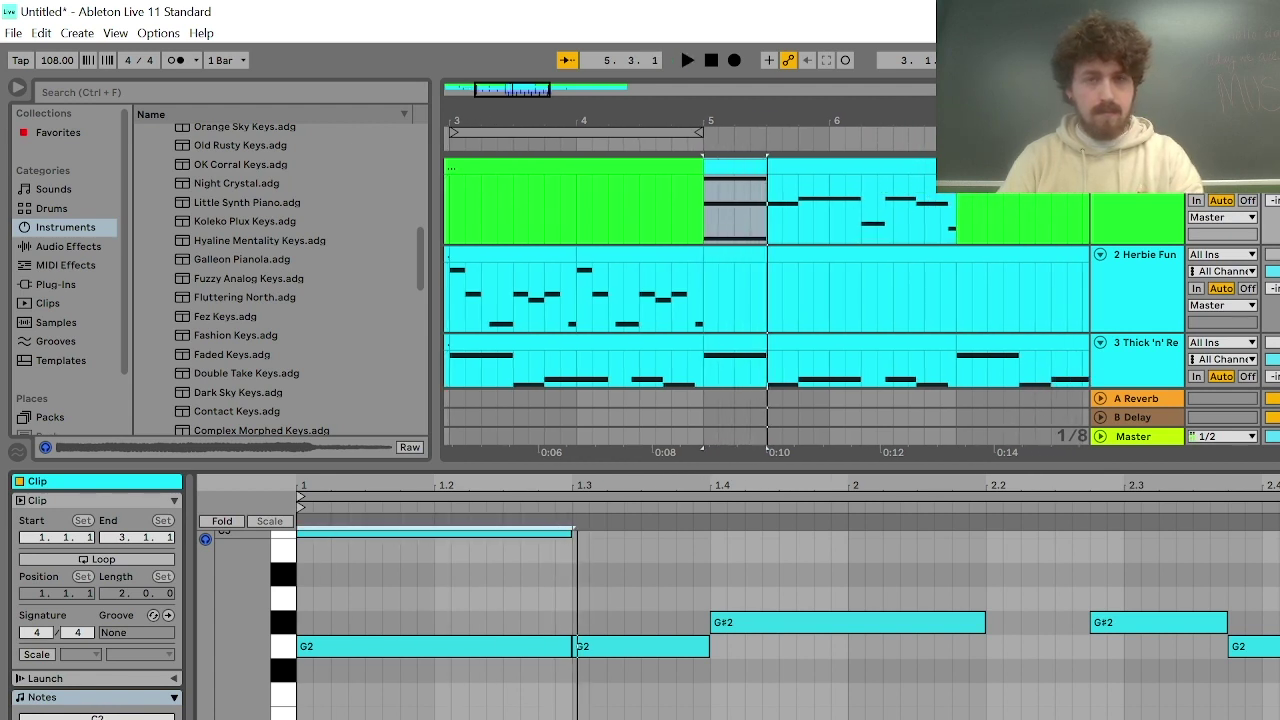
Select the C3, G2 and C2 notes at the clip's start, shorten them together to beat 1.2, and play the clip
{"action": "scroll", "coordinate": [517, 668], "scroll_direction": "up", "scroll_amount": 3}
{"action": "left_click_drag", "start_coordinate": [501, 573], "coordinate": [533, 719]}
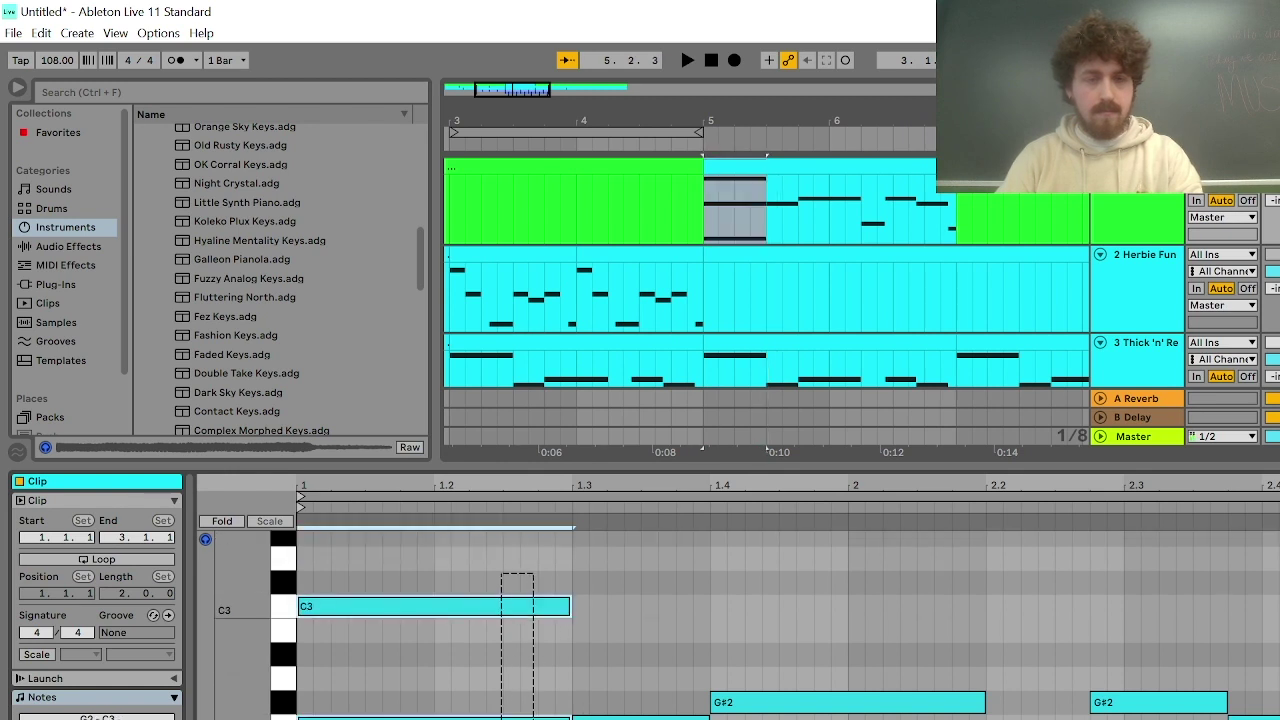
{"action": "scroll", "coordinate": [740, 626], "scroll_direction": "down", "scroll_amount": 3}
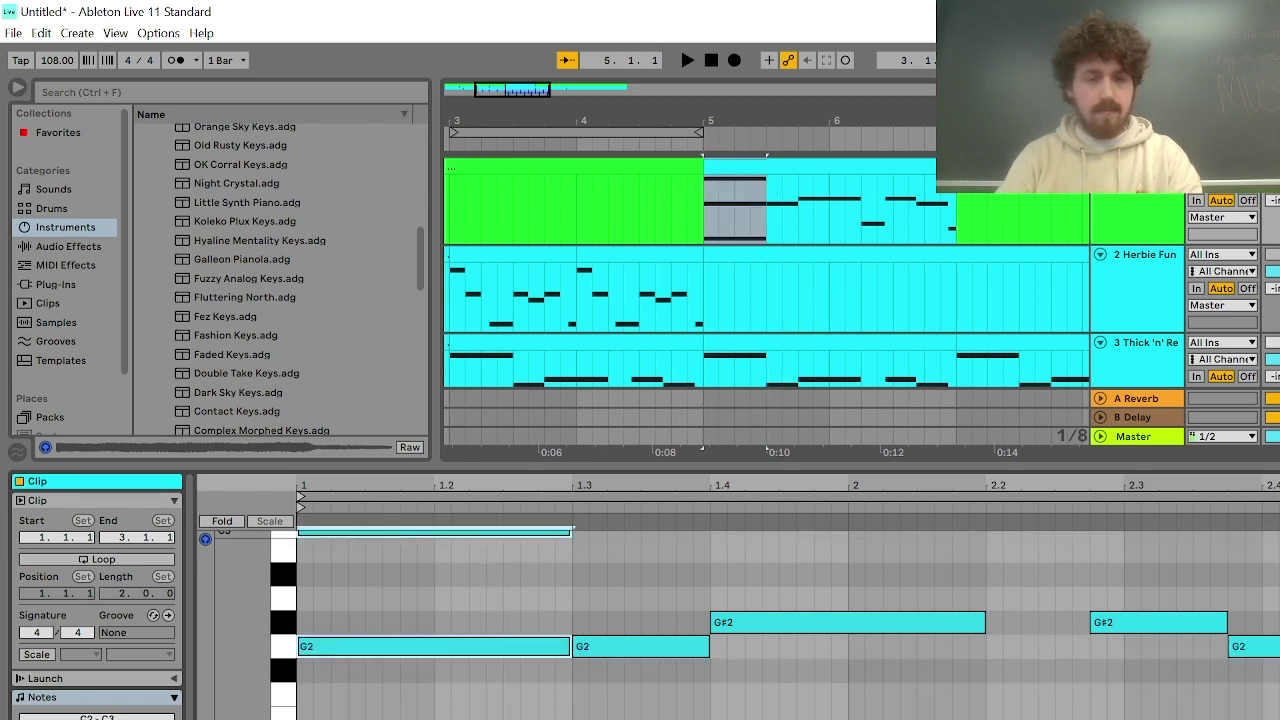
{"action": "key", "text": "shift+Left"}
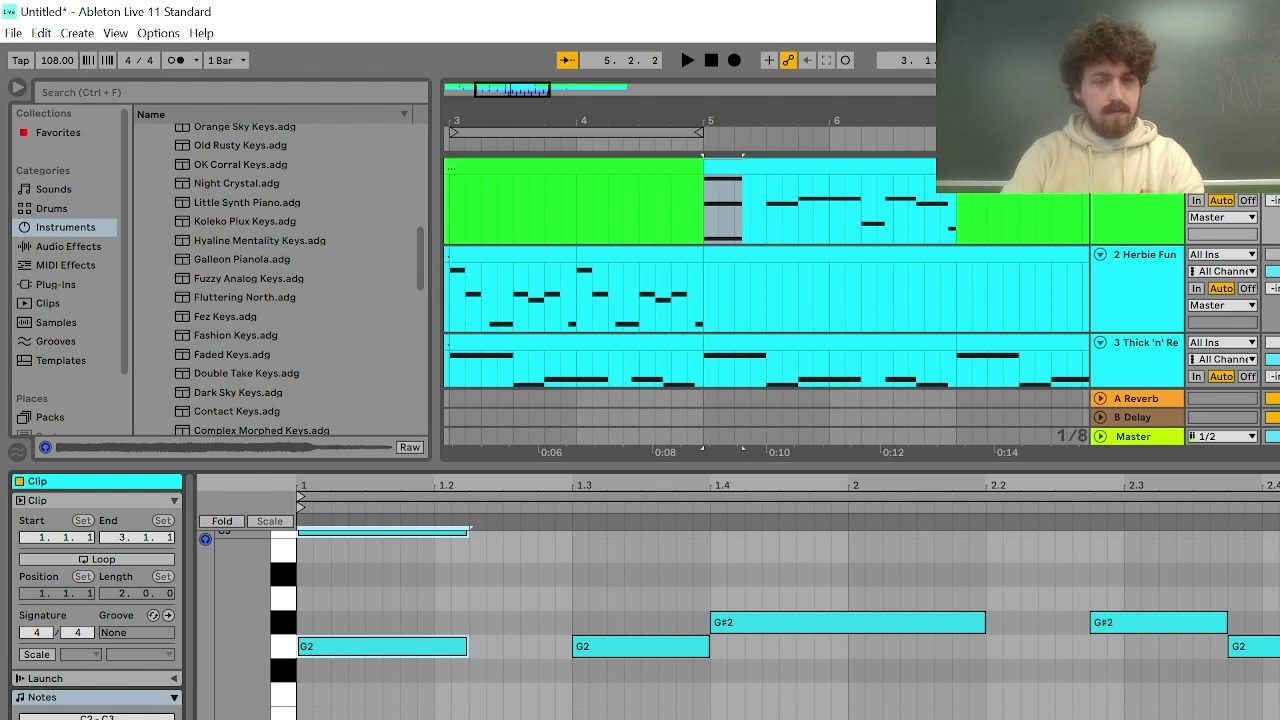
{"action": "key", "text": "space"}
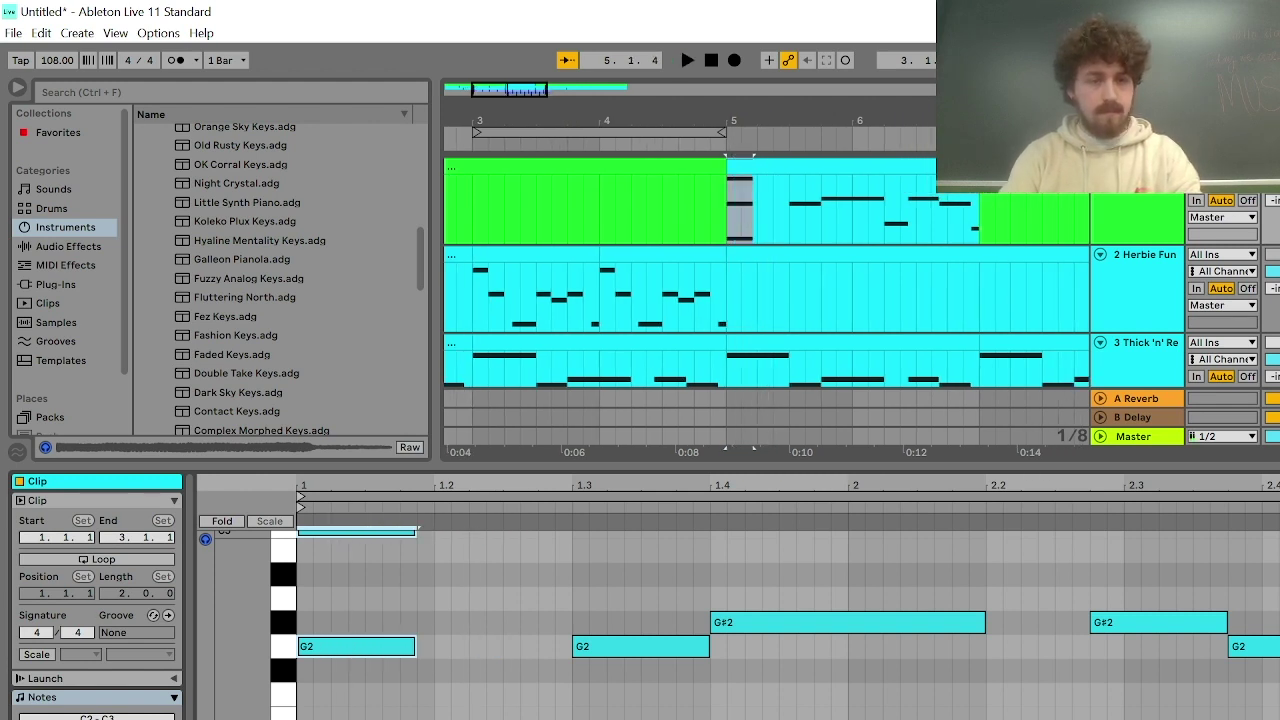
{"action": "key", "text": "shift+Right"}
{"action": "key", "text": "space"}
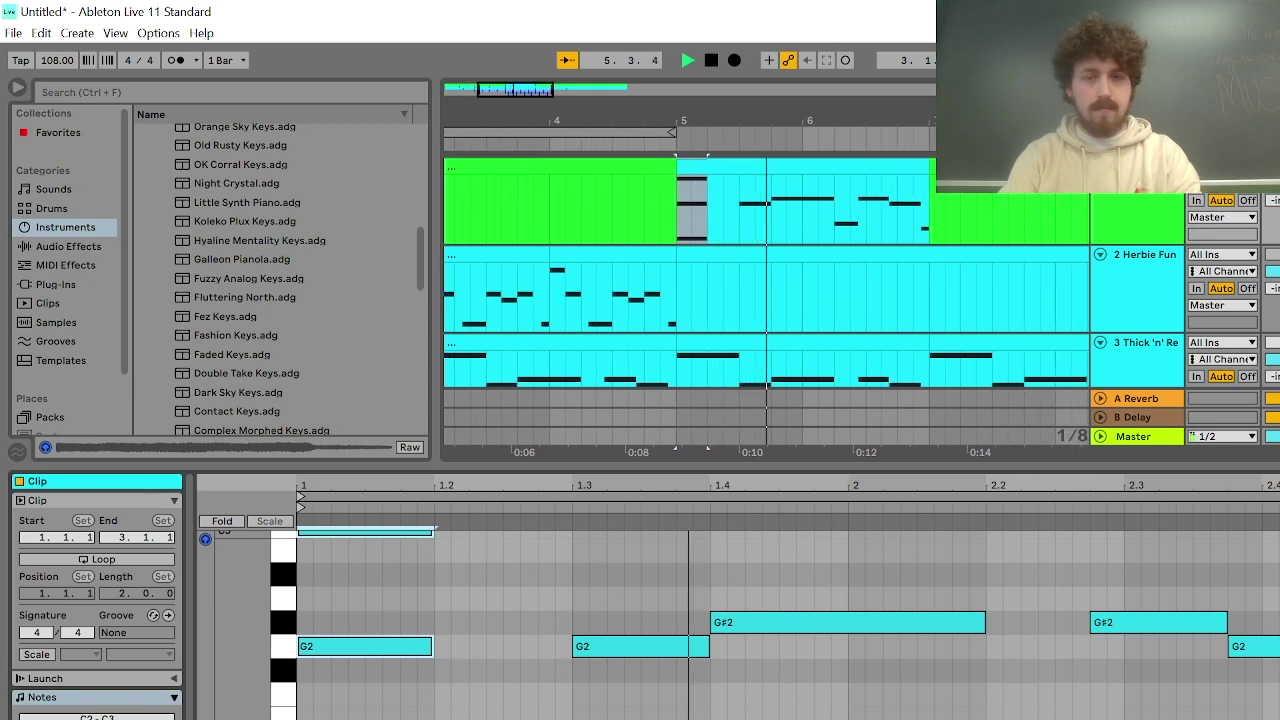
{"action": "key", "text": "space"}
Add an E3 note above the chord at the clip's start, lasting to beat 1.2, and play it
{"action": "scroll", "coordinate": [322, 697], "scroll_direction": "up", "scroll_amount": 2}
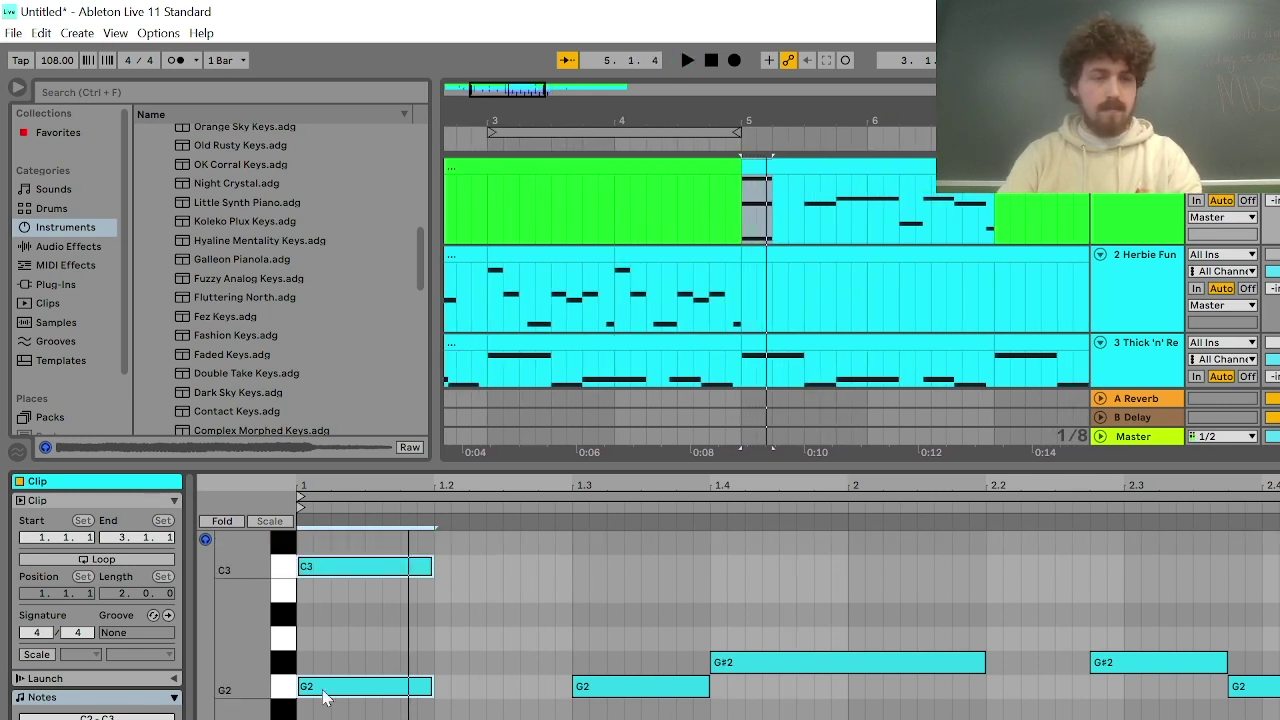
{"action": "scroll", "coordinate": [322, 697], "scroll_direction": "up", "scroll_amount": 3}
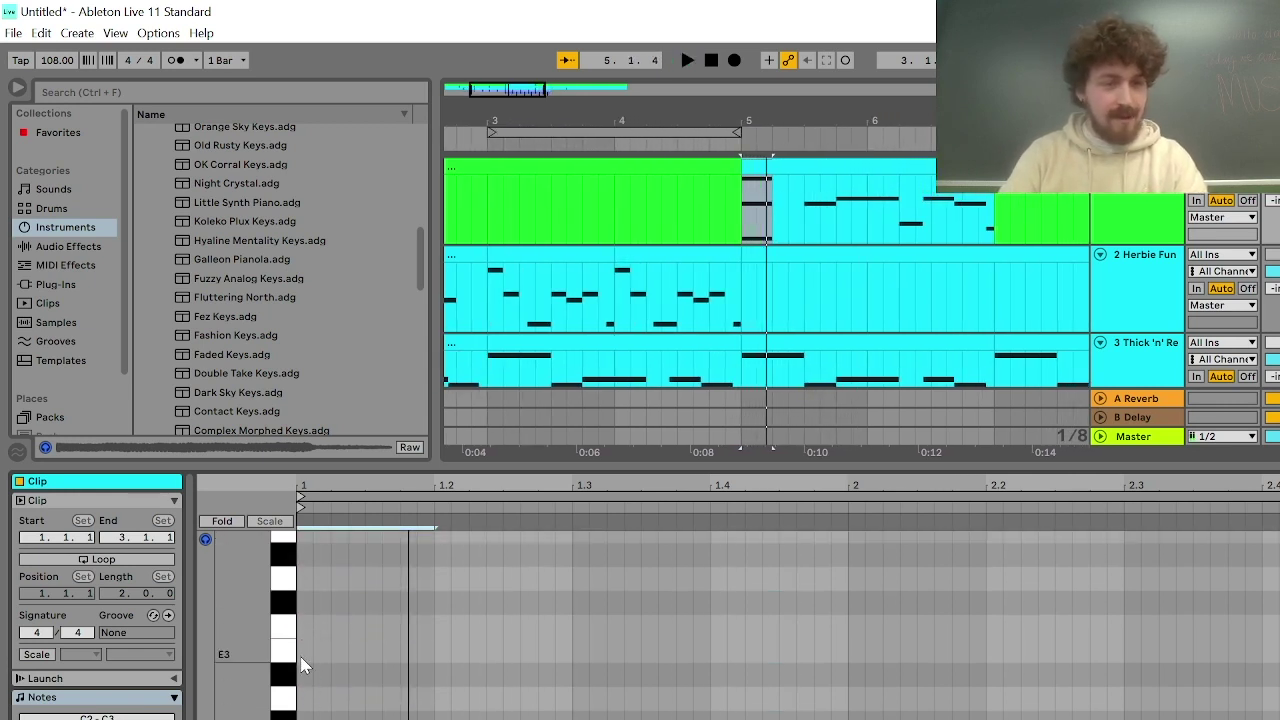
{"action": "double_click", "coordinate": [301, 651]}
{"action": "left_click_drag", "start_coordinate": [313, 650], "coordinate": [452, 650]}
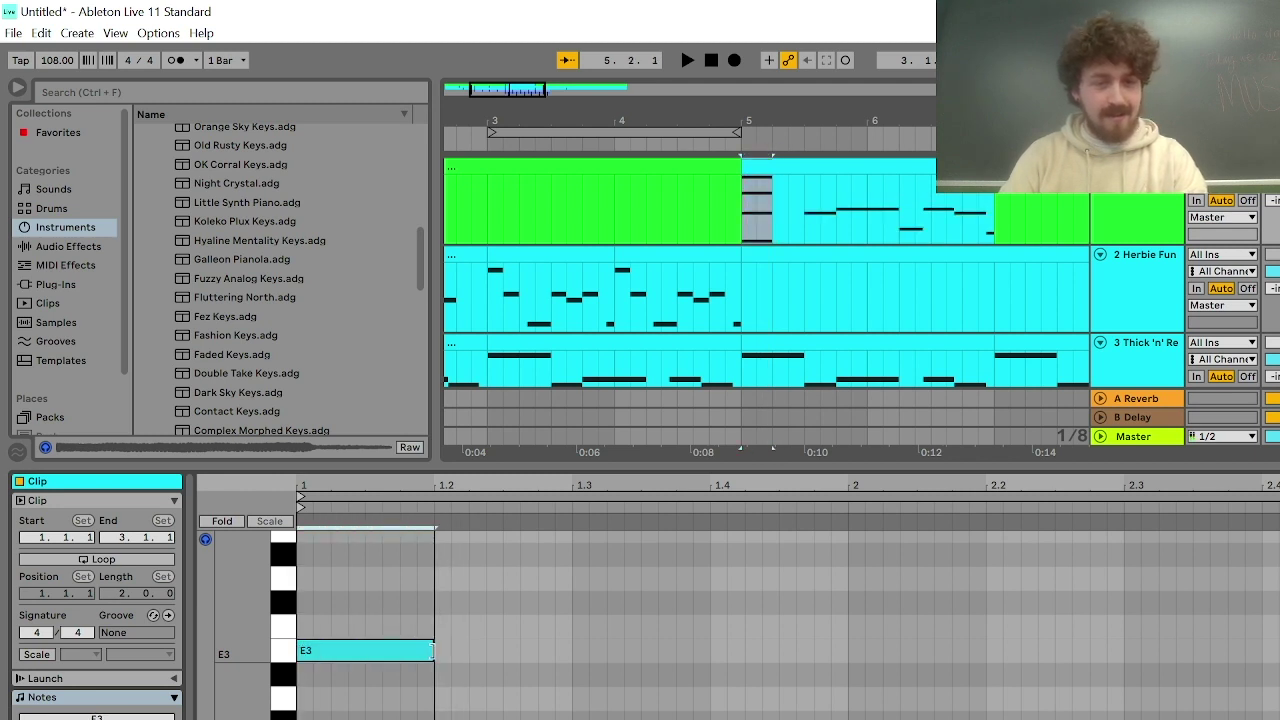
{"action": "key", "text": "space"}
{"action": "key", "text": "space"}
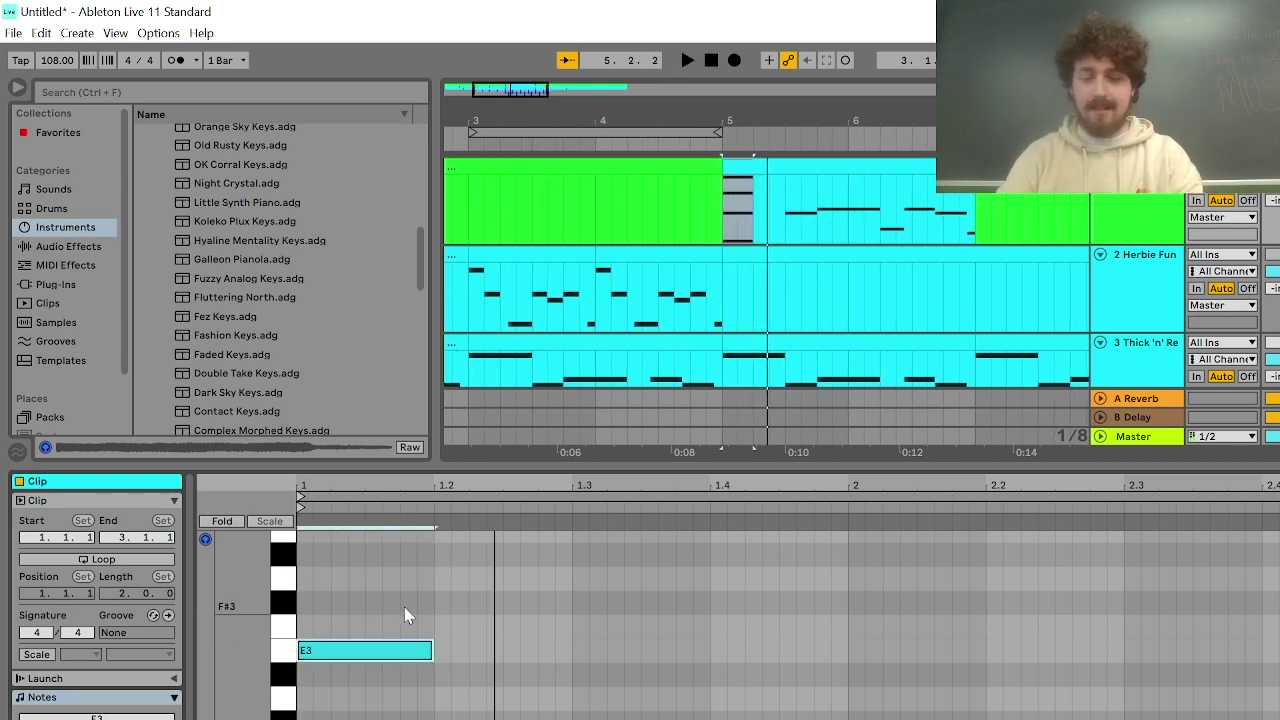
Lower the E3 note at the clip's start by a semitone to D#3 and play the clip
{"action": "key", "text": "Down"}
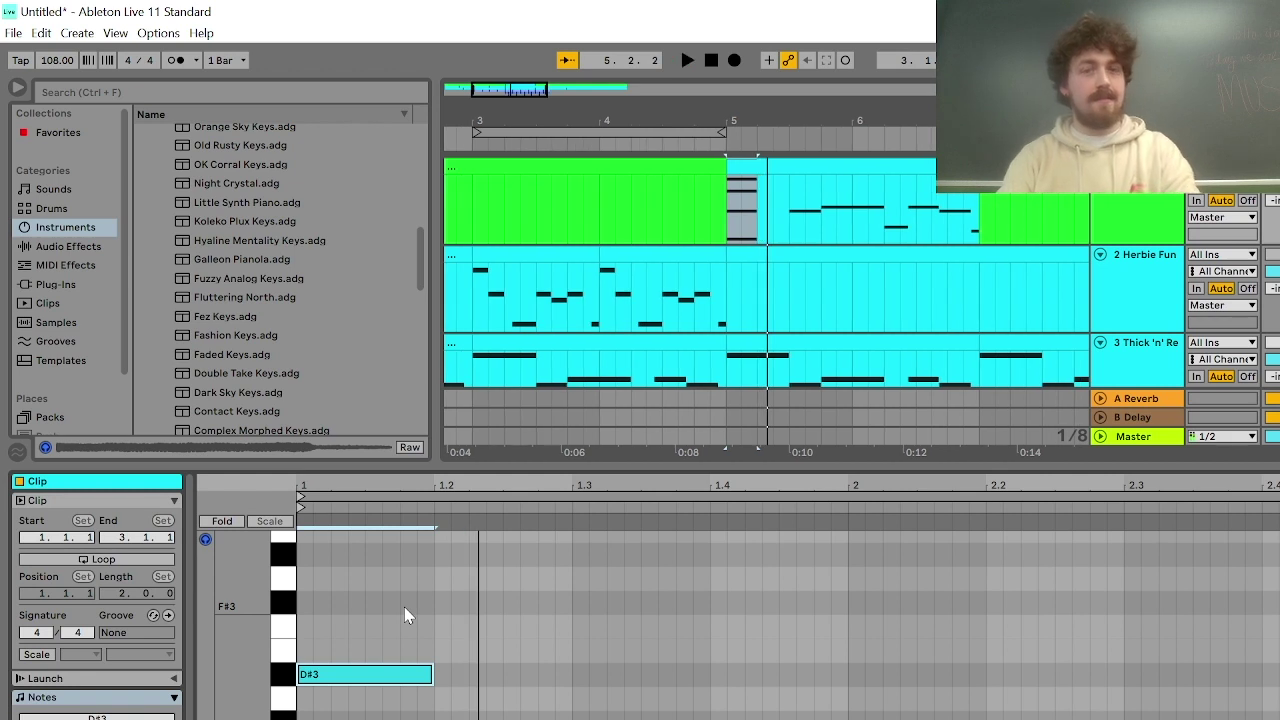
{"action": "key", "text": "space"}
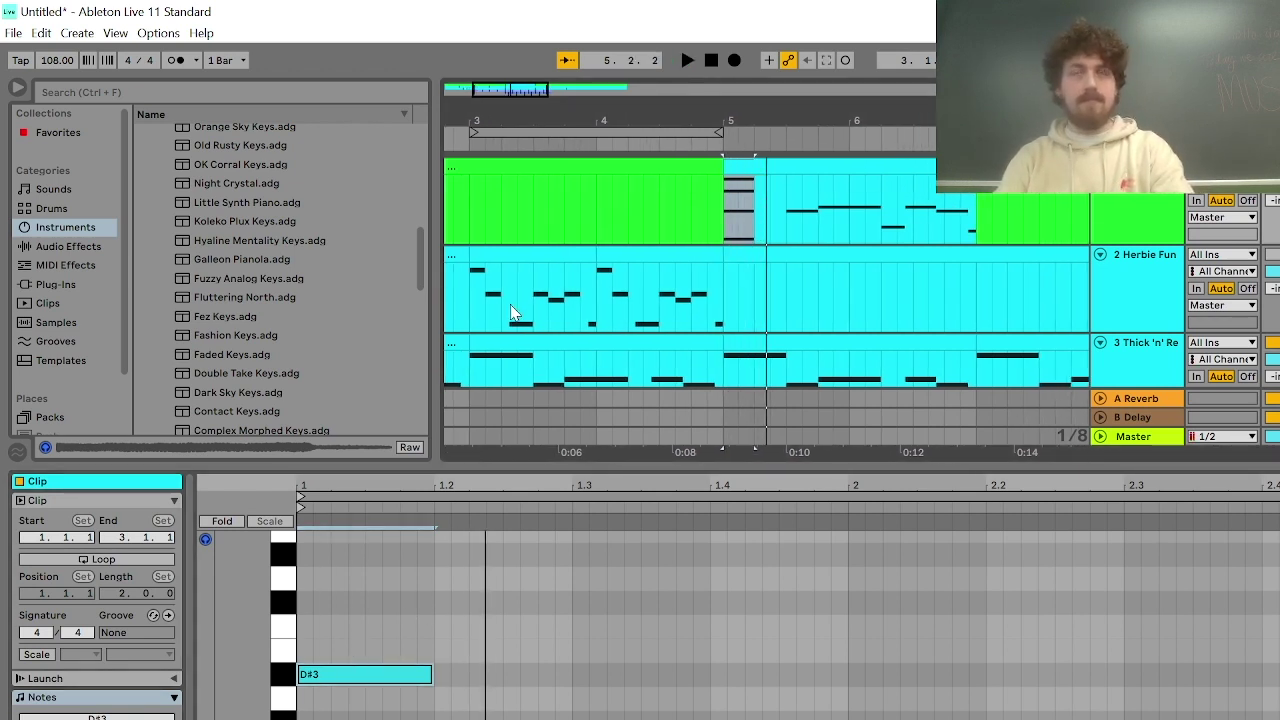
{"action": "scroll", "coordinate": [476, 660], "scroll_direction": "down", "scroll_amount": 5}
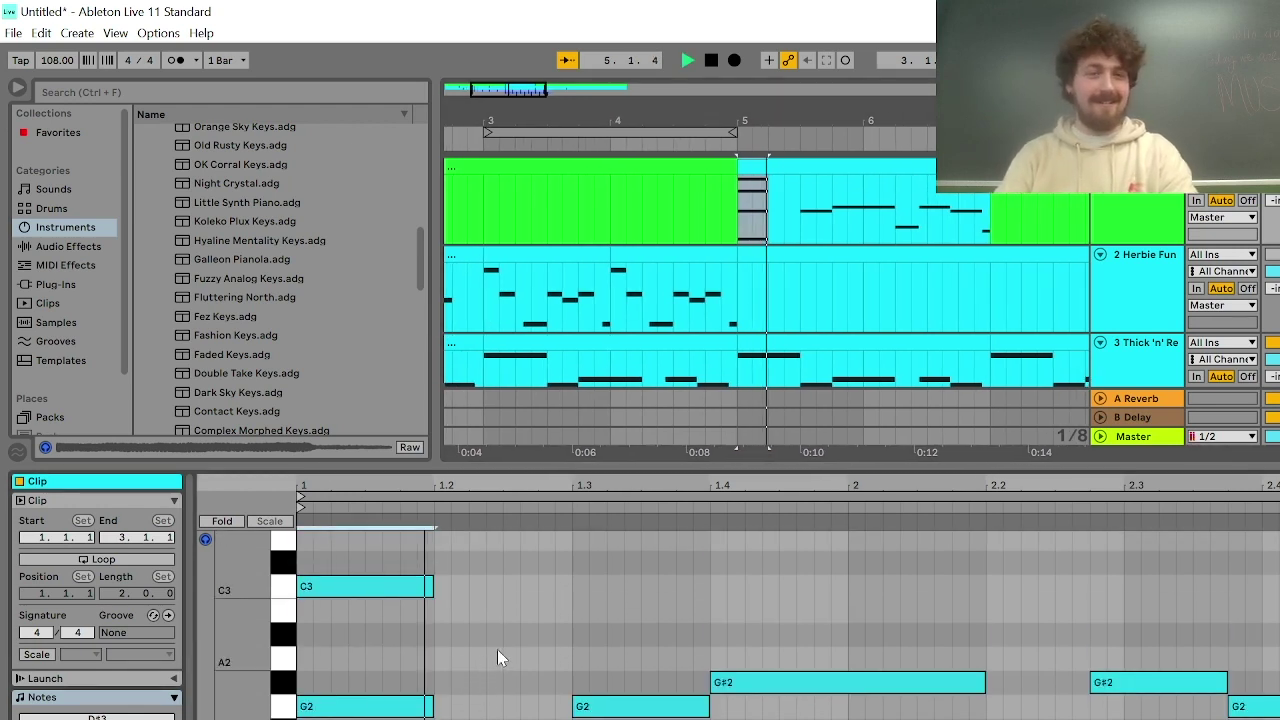
{"action": "scroll", "coordinate": [489, 692], "scroll_direction": "down", "scroll_amount": 2}
{"action": "key", "text": "space"}
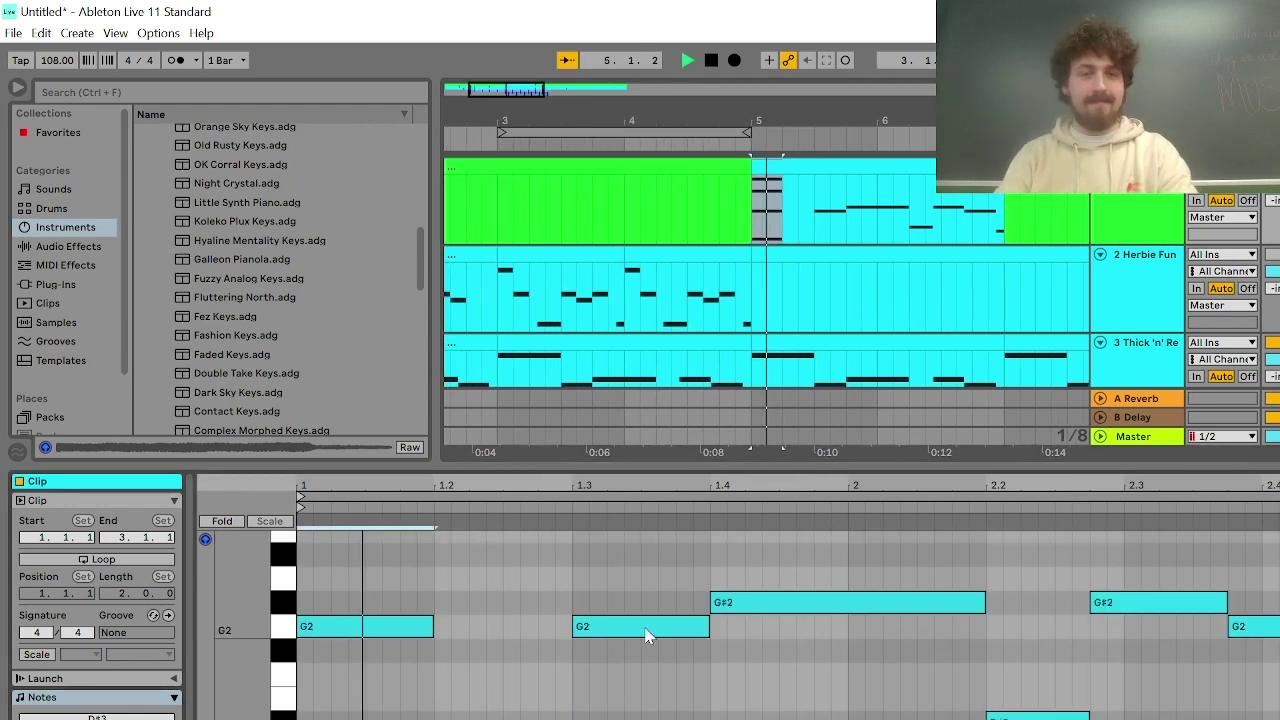
{"action": "key", "text": "space"}
Select all four chord notes at the clip's start, lengthen them together to beat 1.3, and play the clip
{"action": "scroll", "coordinate": [434, 654], "scroll_direction": "up", "scroll_amount": 2}
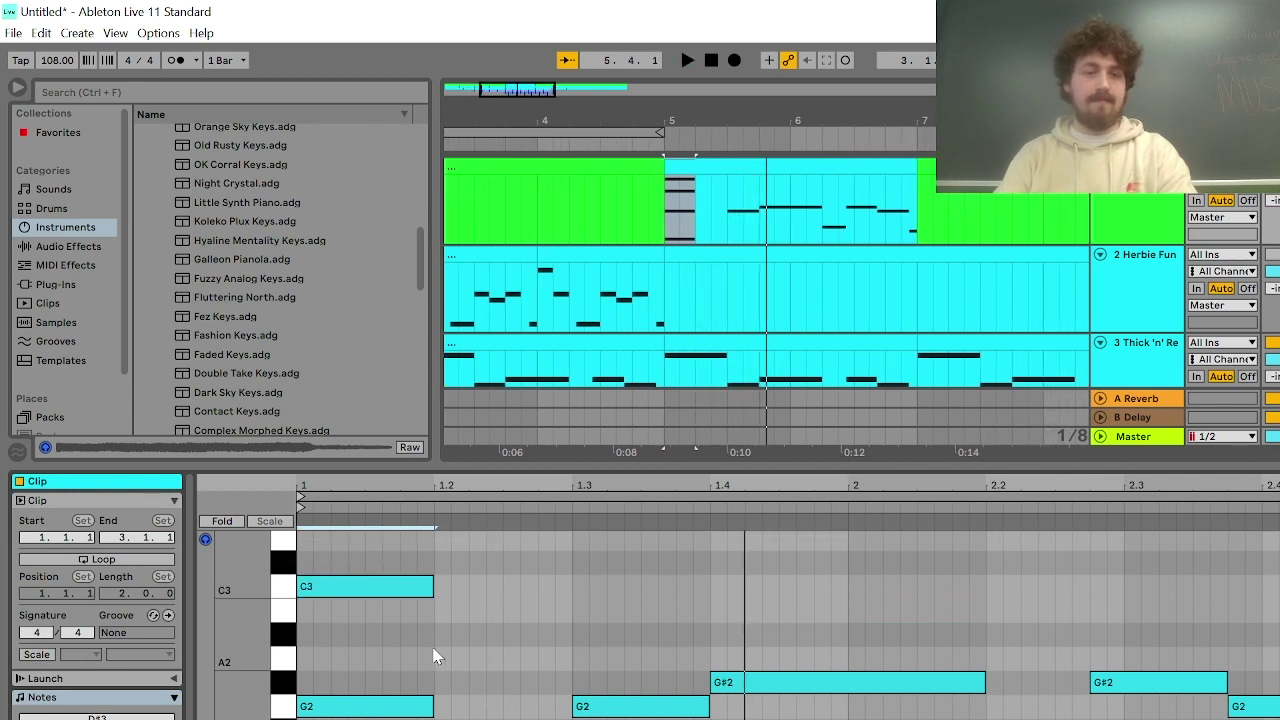
{"action": "left_click", "coordinate": [355, 647]}
{"action": "scroll", "coordinate": [355, 647], "scroll_direction": "up", "scroll_amount": 2}
{"action": "left_click_drag", "start_coordinate": [350, 587], "coordinate": [361, 719]}
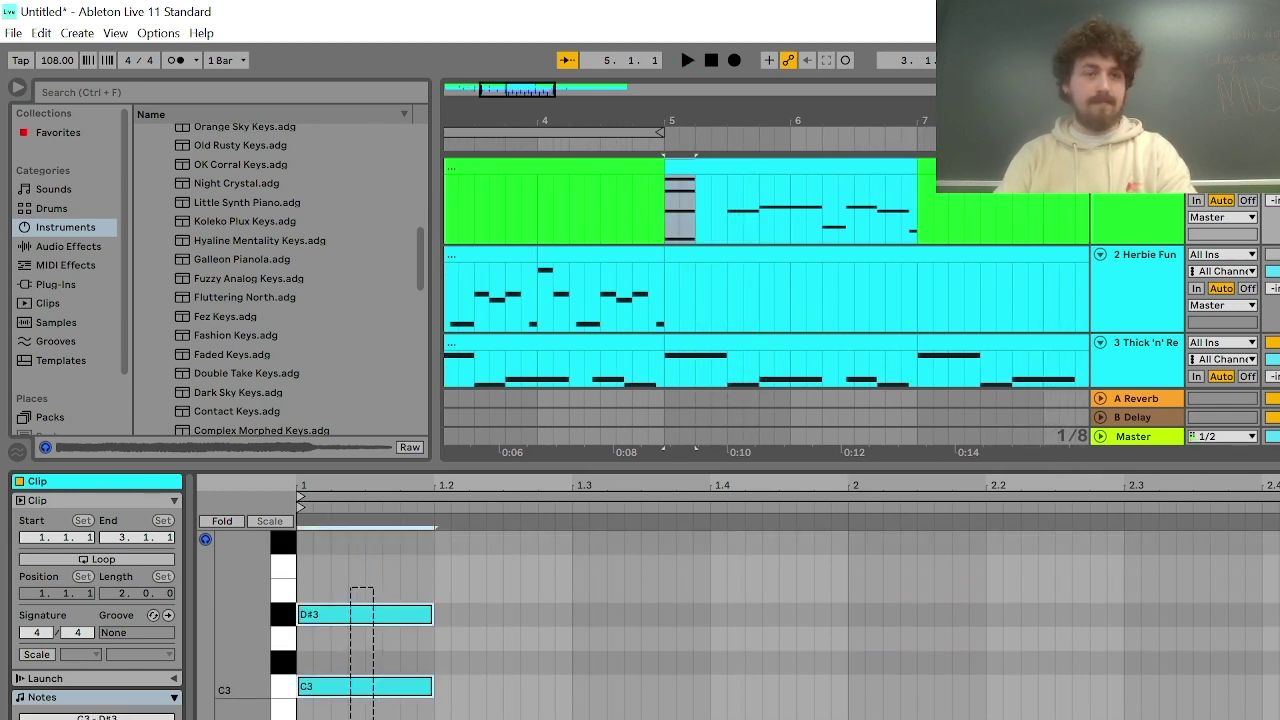
{"action": "scroll", "coordinate": [360, 650], "scroll_direction": "down", "scroll_amount": 5}
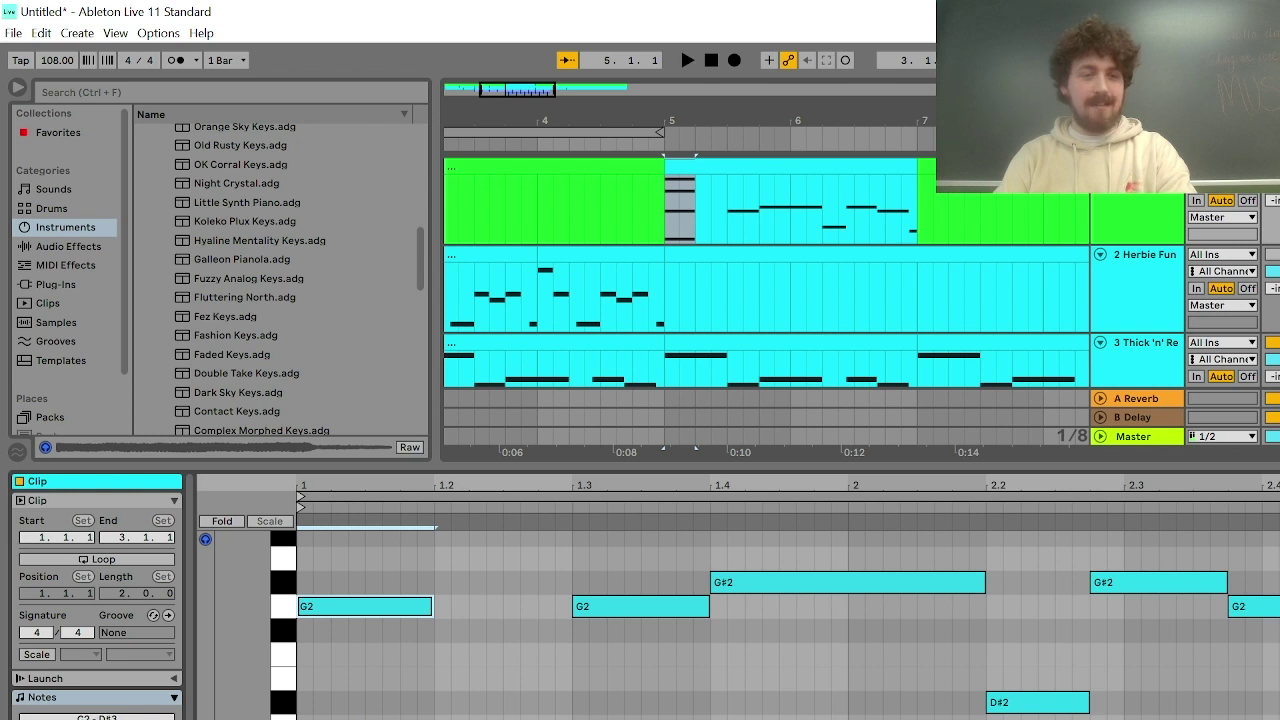
{"action": "left_click_drag", "start_coordinate": [433, 606], "coordinate": [538, 606]}
{"action": "key", "text": "space"}
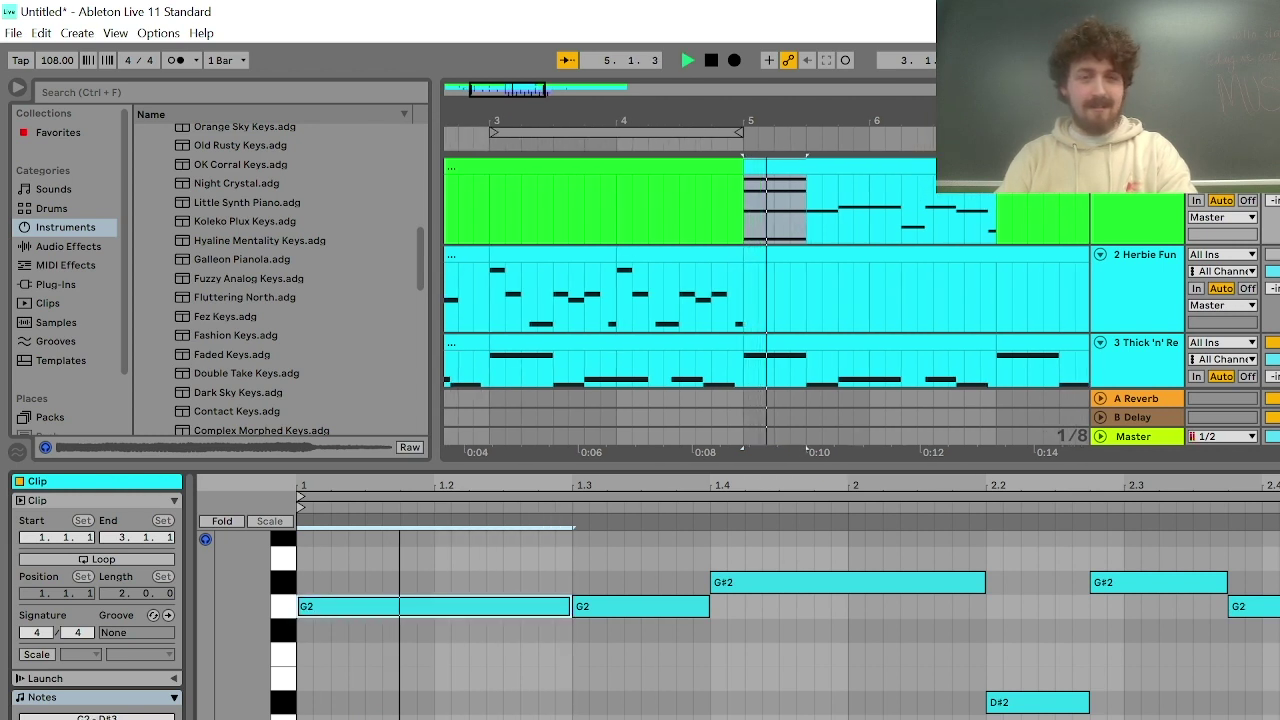
{"action": "key", "text": "space"}
Add a C3 note from beat 1.3 to beat 1.4, directly after the first chord's C3 note
{"action": "scroll", "coordinate": [740, 625], "scroll_direction": "up", "scroll_amount": 5}
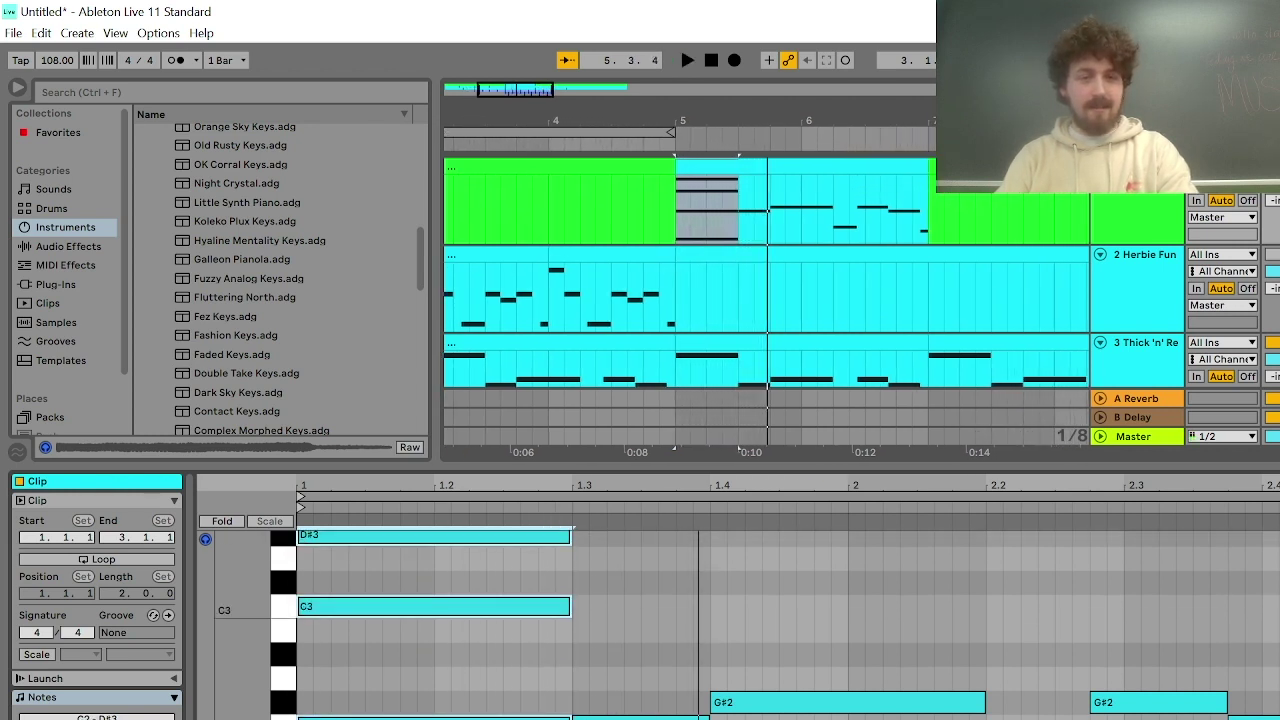
{"action": "double_click", "coordinate": [580, 687]}
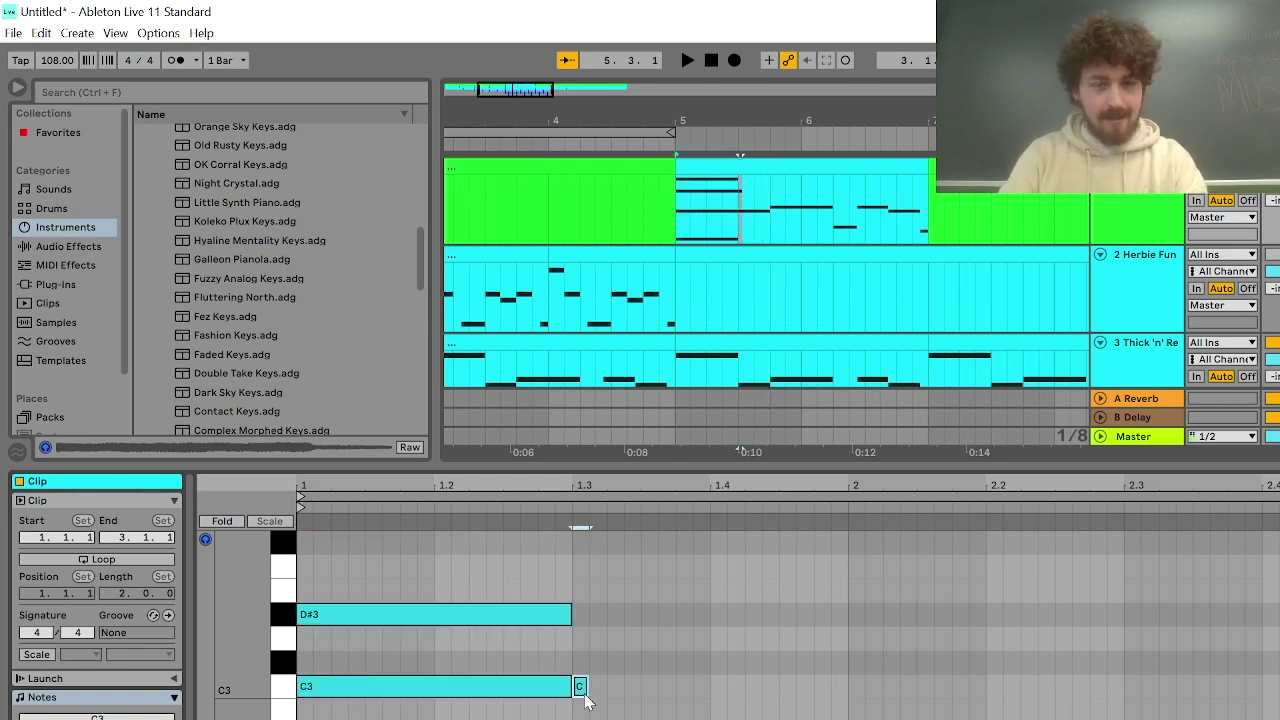
{"action": "left_click_drag", "start_coordinate": [584, 687], "coordinate": [699, 687]}
Add a D#2 note beneath the second G2 note, from beat 1.3 to beat 1.4, and play the clip
{"action": "scroll", "coordinate": [668, 700], "scroll_direction": "down", "scroll_amount": 5}
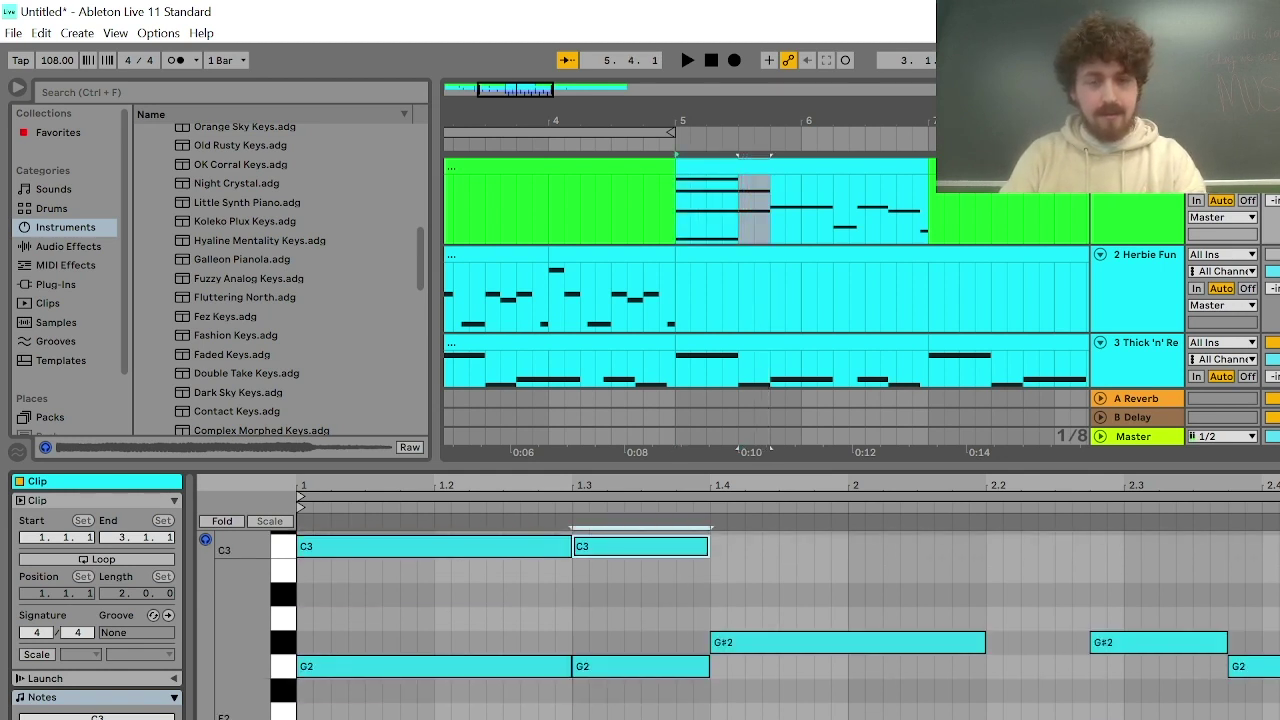
{"action": "double_click", "coordinate": [580, 706]}
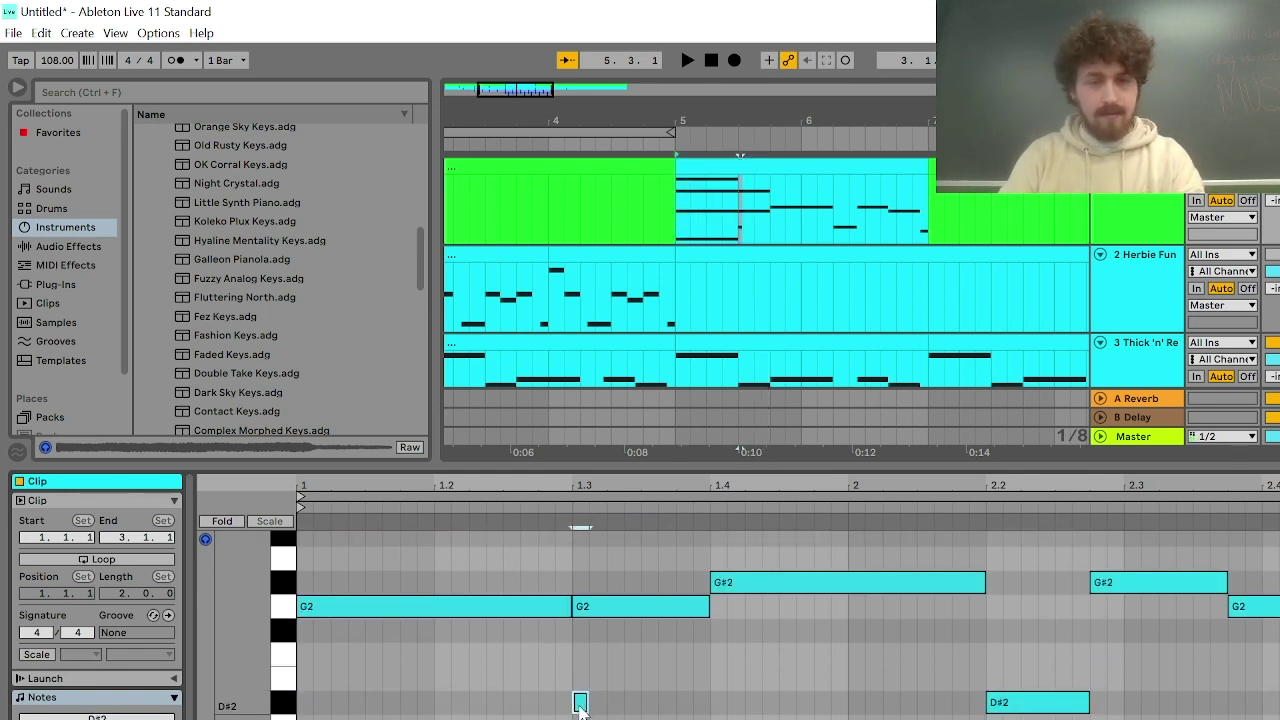
{"action": "left_click_drag", "start_coordinate": [586, 703], "coordinate": [710, 705]}
{"action": "key", "text": "space"}
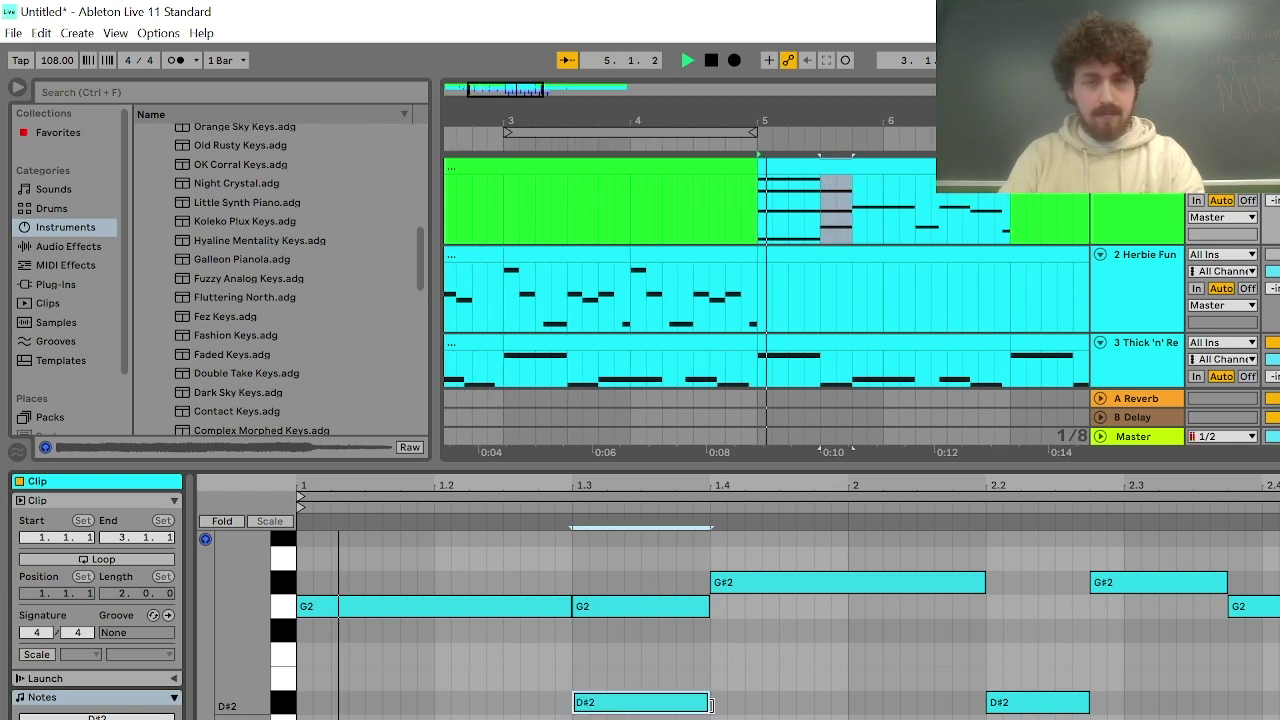
{"action": "key", "text": "space"}
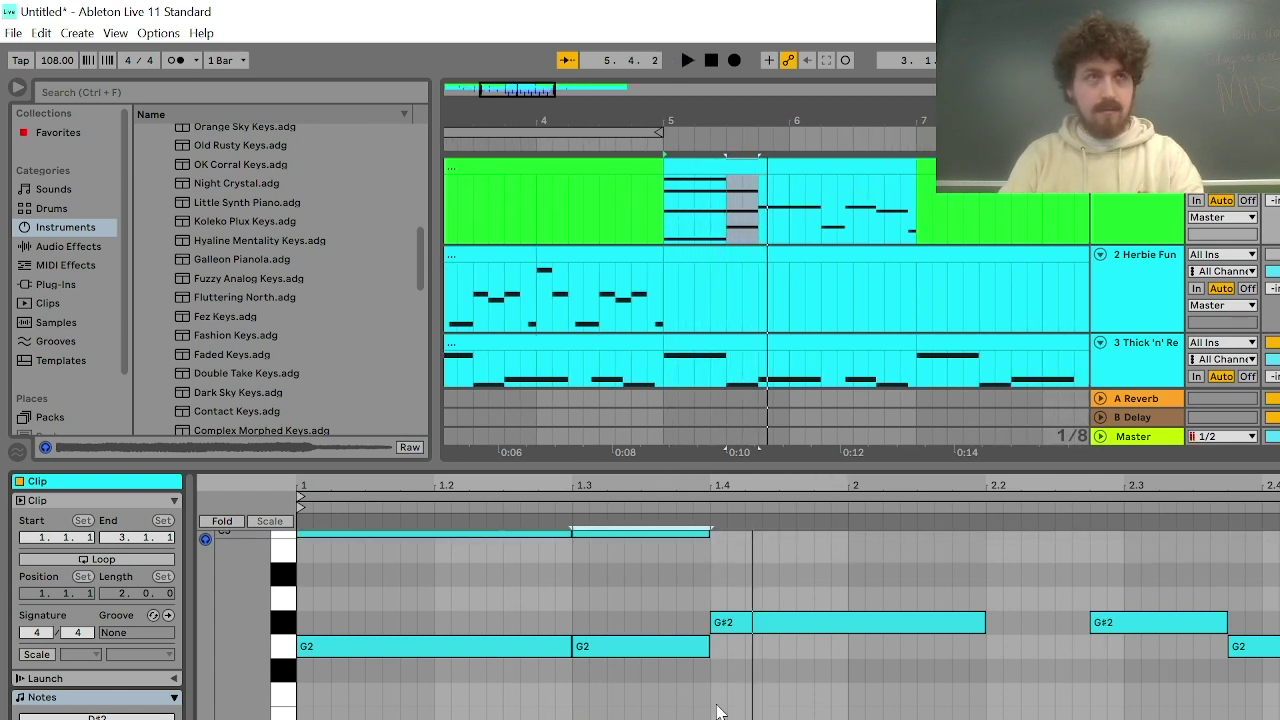
Add an E3 note above the long G#2 note, from beat 1.4 to beat 2.2
{"action": "scroll", "coordinate": [720, 712], "scroll_direction": "up", "scroll_amount": 4}
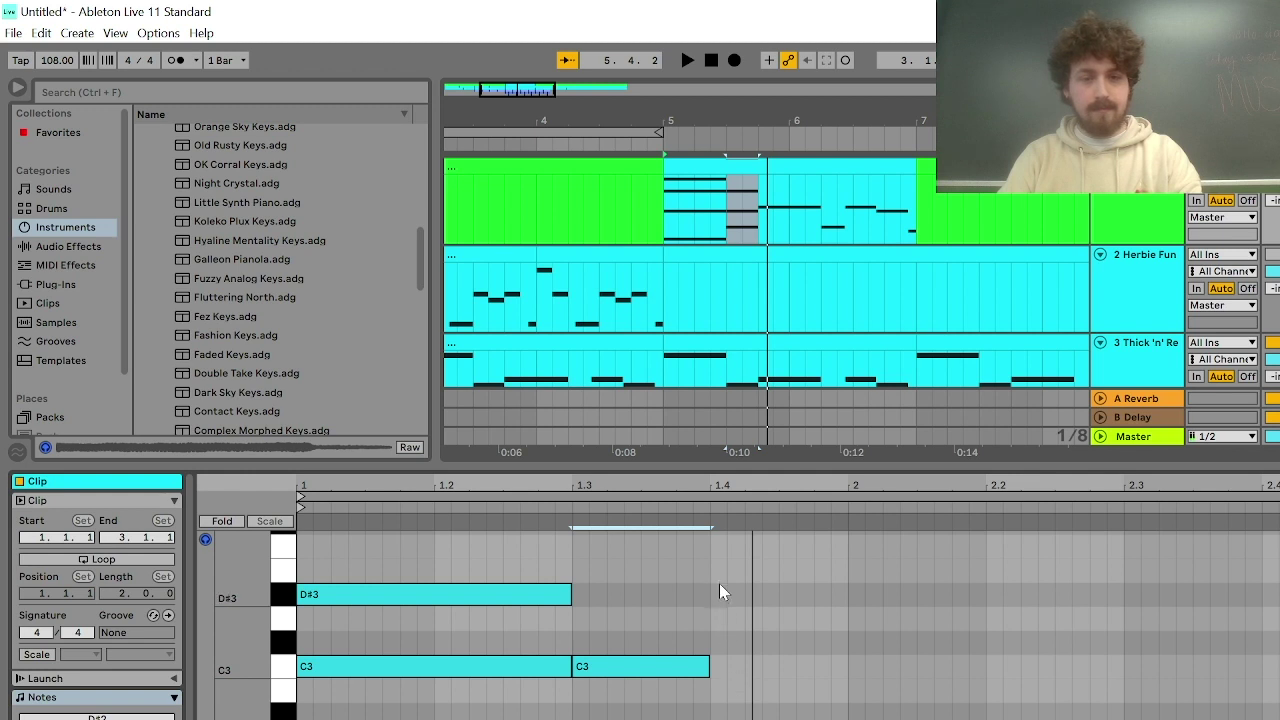
{"action": "double_click", "coordinate": [718, 570]}
{"action": "left_click_drag", "start_coordinate": [722, 574], "coordinate": [946, 575]}
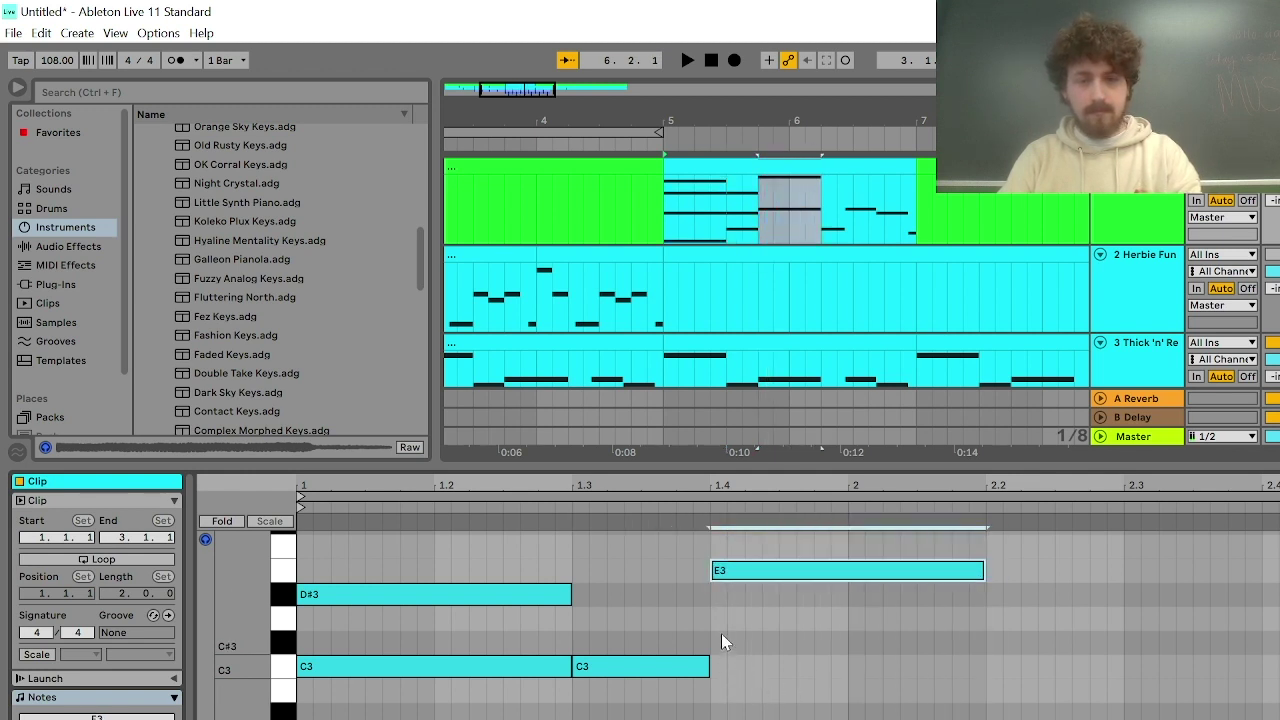
Add a B2 note from beat 1.4 to beat 2.2, play the clip, and raise the note a semitone to C3
{"action": "double_click", "coordinate": [719, 690]}
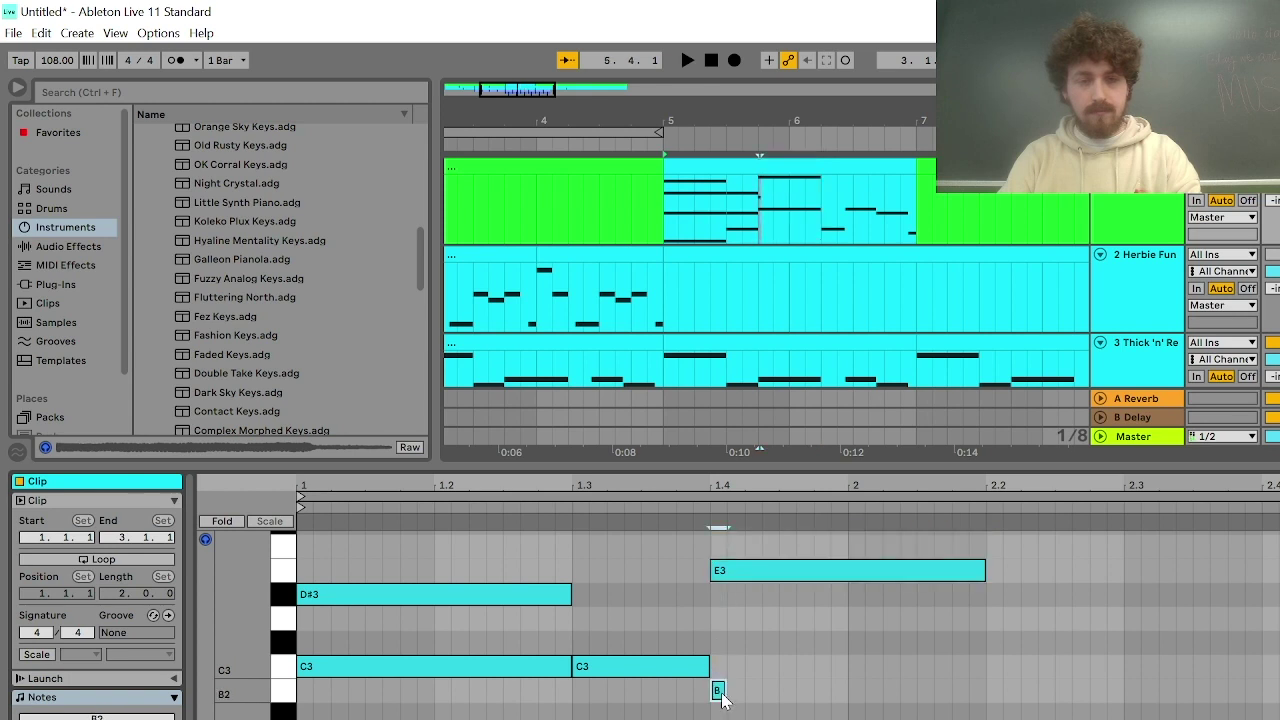
{"action": "left_click_drag", "start_coordinate": [722, 690], "coordinate": [957, 678]}
{"action": "key", "text": "space"}
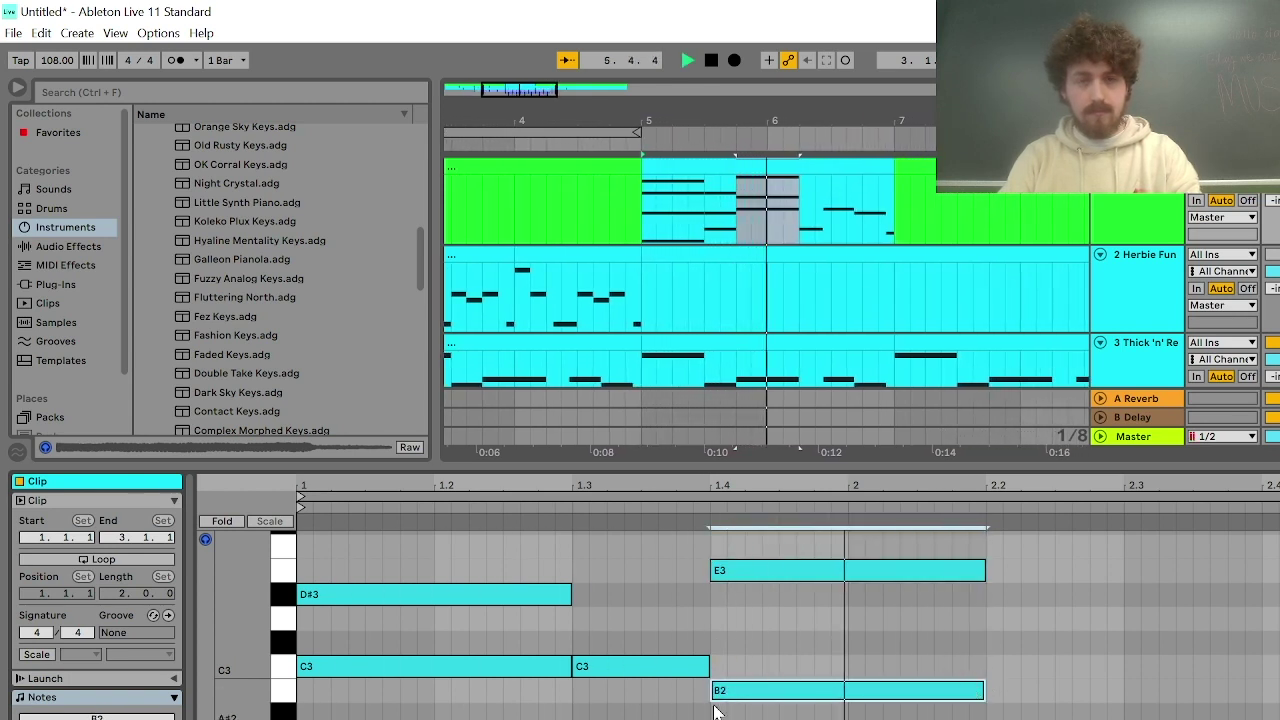
{"action": "key", "text": "Up"}
Add a C2 note beneath the long G#2 note and lengthen it from beat 1.4 to beat 2.2
{"action": "scroll", "coordinate": [755, 687], "scroll_direction": "down", "scroll_amount": 5}
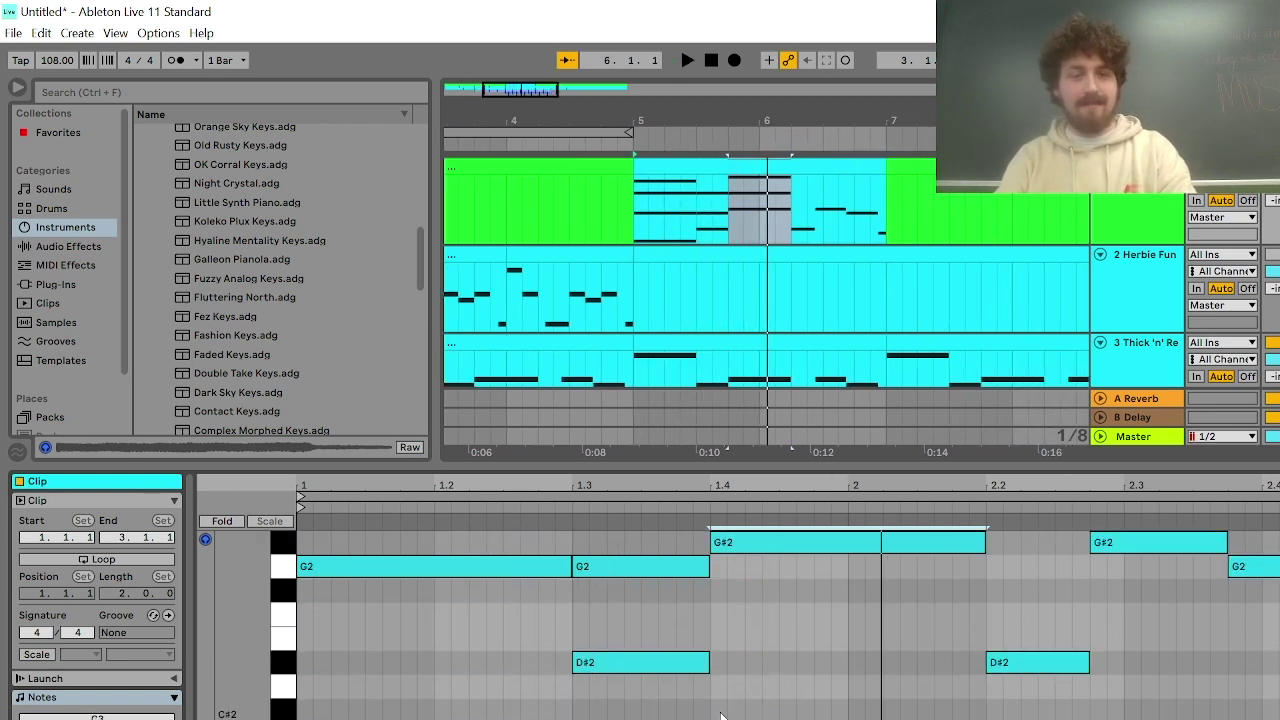
{"action": "key", "text": "space"}
{"action": "key", "text": "shift+Right"}
{"action": "key", "text": "shift+Right"}
{"action": "key", "text": "shift+Right"}
{"action": "key", "text": "shift+Right"}
{"action": "key", "text": "shift+Right"}
{"action": "key", "text": "shift+Right"}
{"action": "key", "text": "shift+Right"}
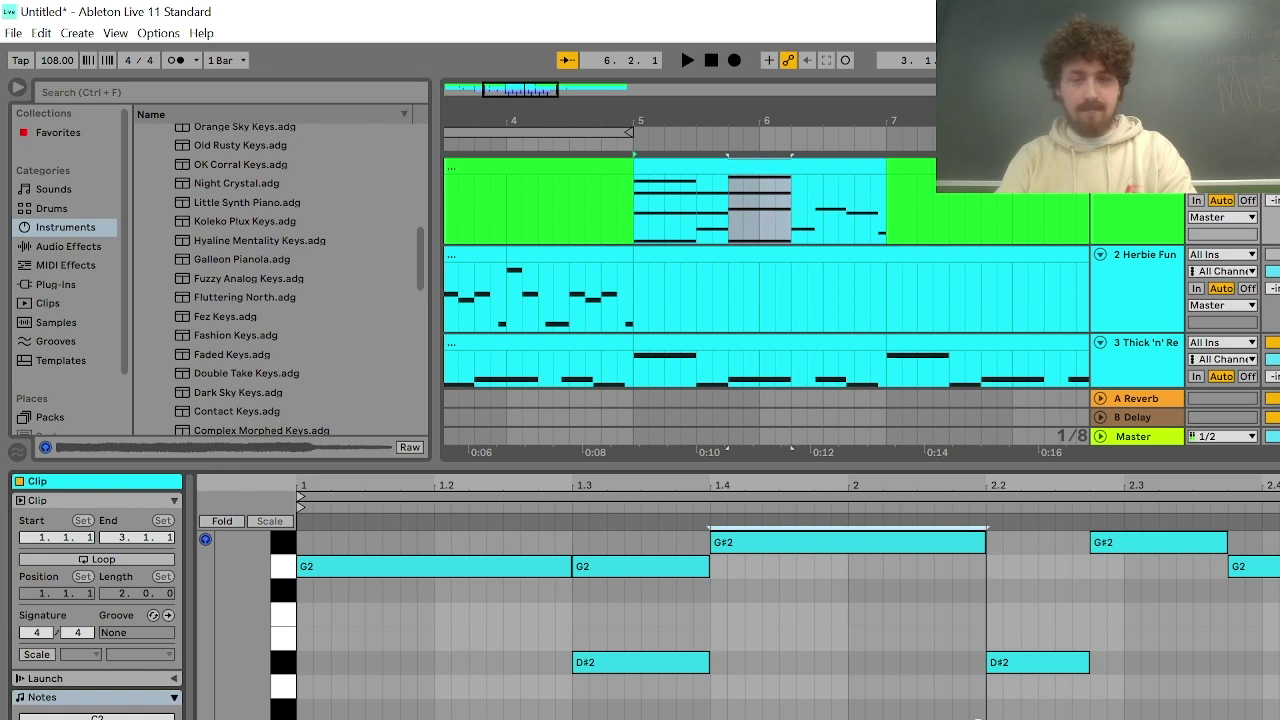
Lower the long G#2 note at beat 1.4 to D#2 and play the clip
{"action": "scroll", "coordinate": [898, 714], "scroll_direction": "up", "scroll_amount": 2}
{"action": "left_click_drag", "start_coordinate": [763, 594], "coordinate": [763, 703]}
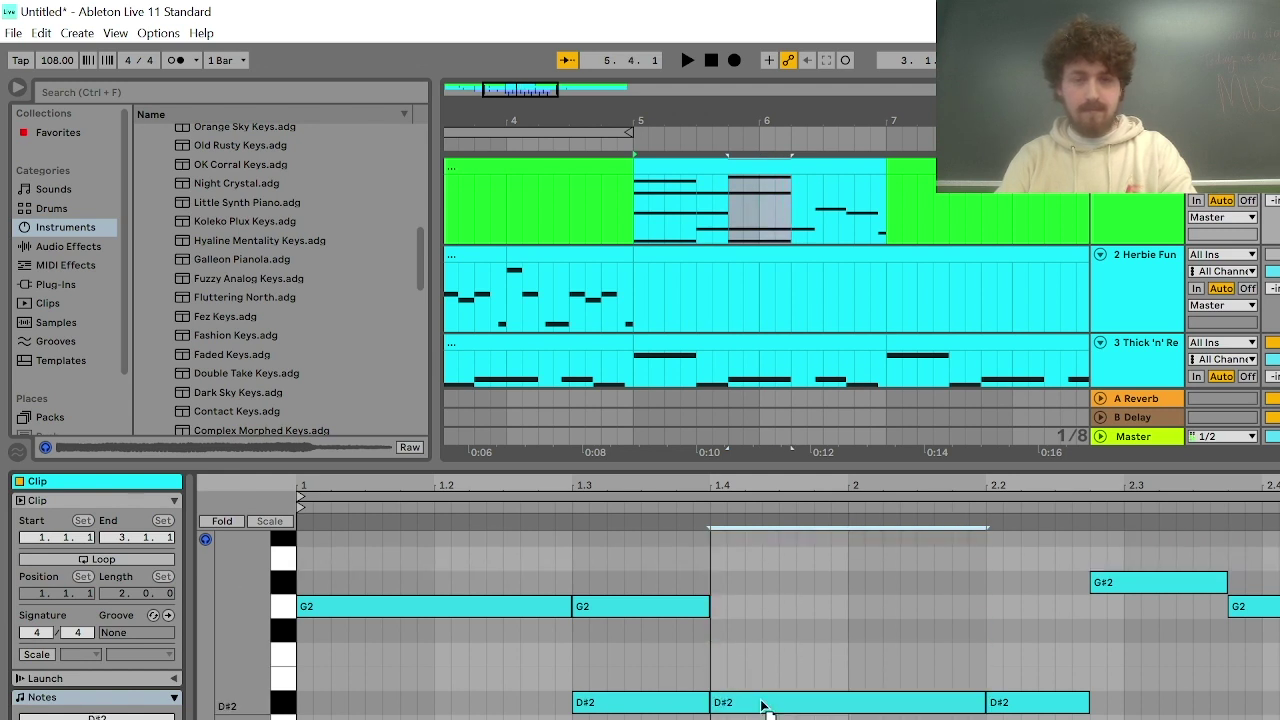
{"action": "key", "text": "space"}
{"action": "scroll", "coordinate": [755, 704], "scroll_direction": "up", "scroll_amount": 6}
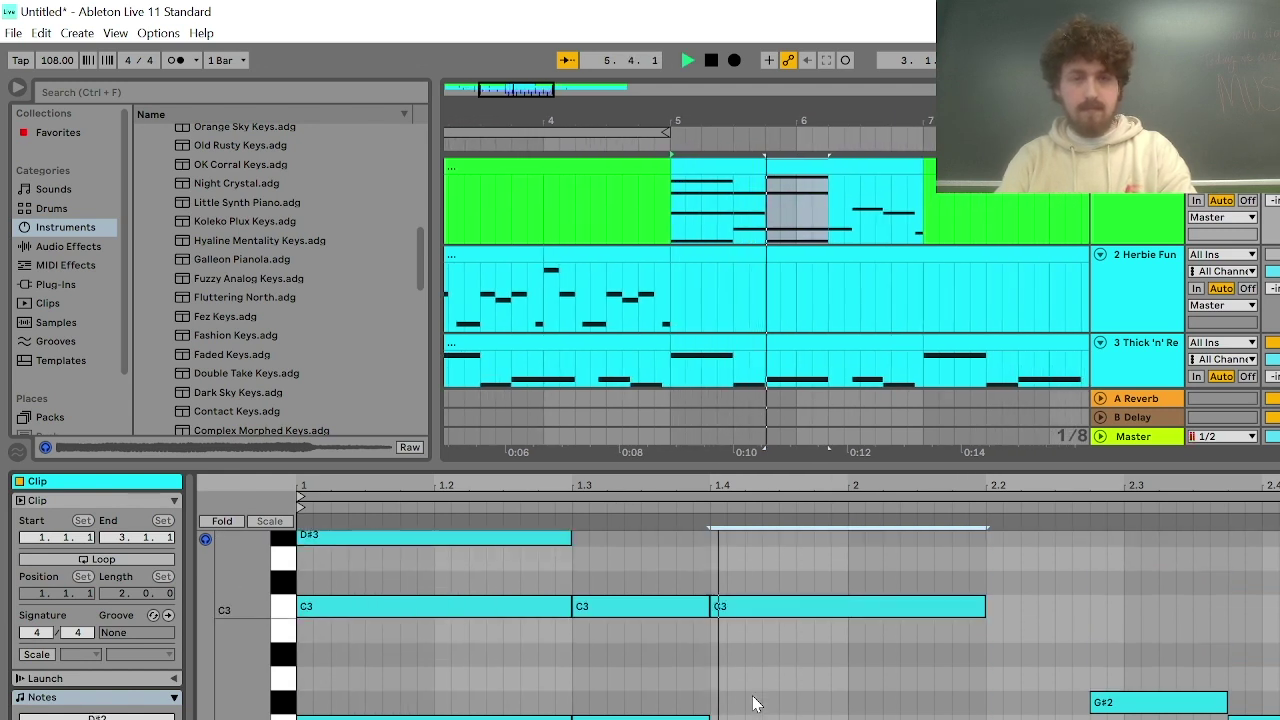
{"action": "key", "text": "space"}
Lower the E3 note at beat 1.4 to D#3 and play the clip
{"action": "scroll", "coordinate": [808, 704], "scroll_direction": "up", "scroll_amount": 7}
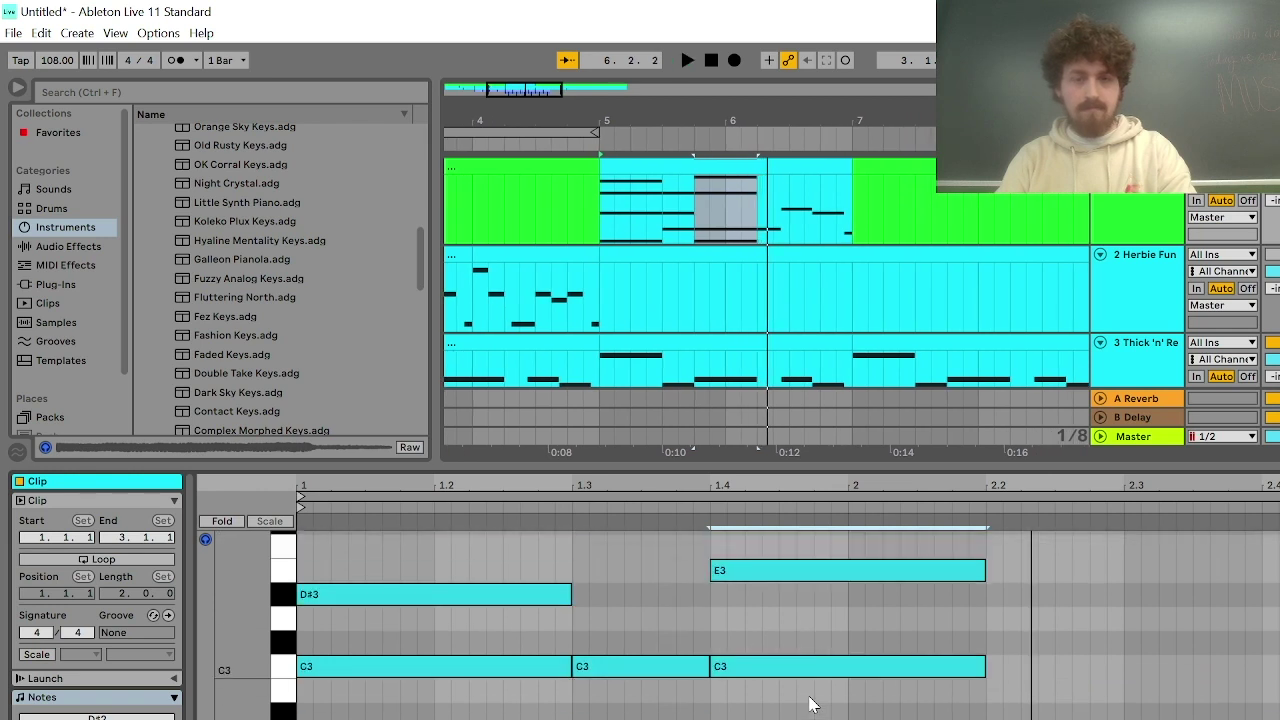
{"action": "left_click", "coordinate": [760, 658]}
{"action": "left_click_drag", "start_coordinate": [760, 667], "coordinate": [757, 680]}
{"action": "key", "text": "space"}
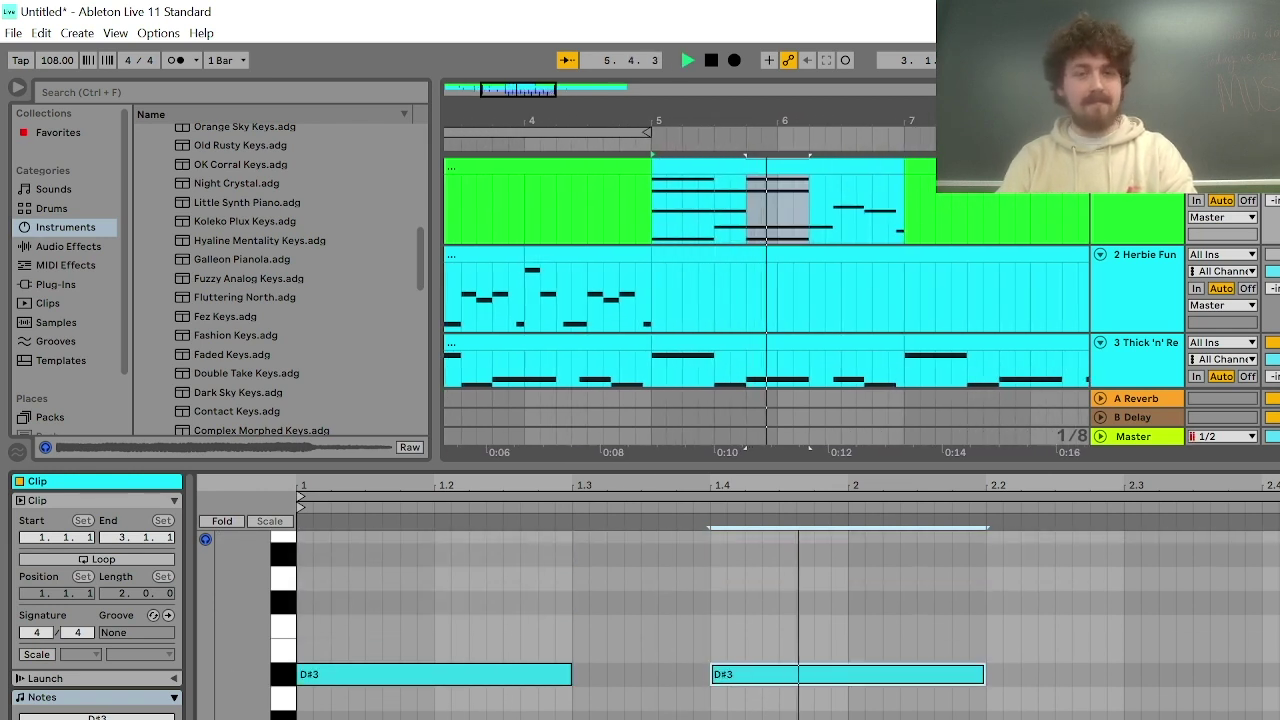
Lower the C3 note at beat 1.4 to A2, play the clip, and lower the note further to G#2
{"action": "scroll", "coordinate": [783, 624], "scroll_direction": "down", "scroll_amount": 3}
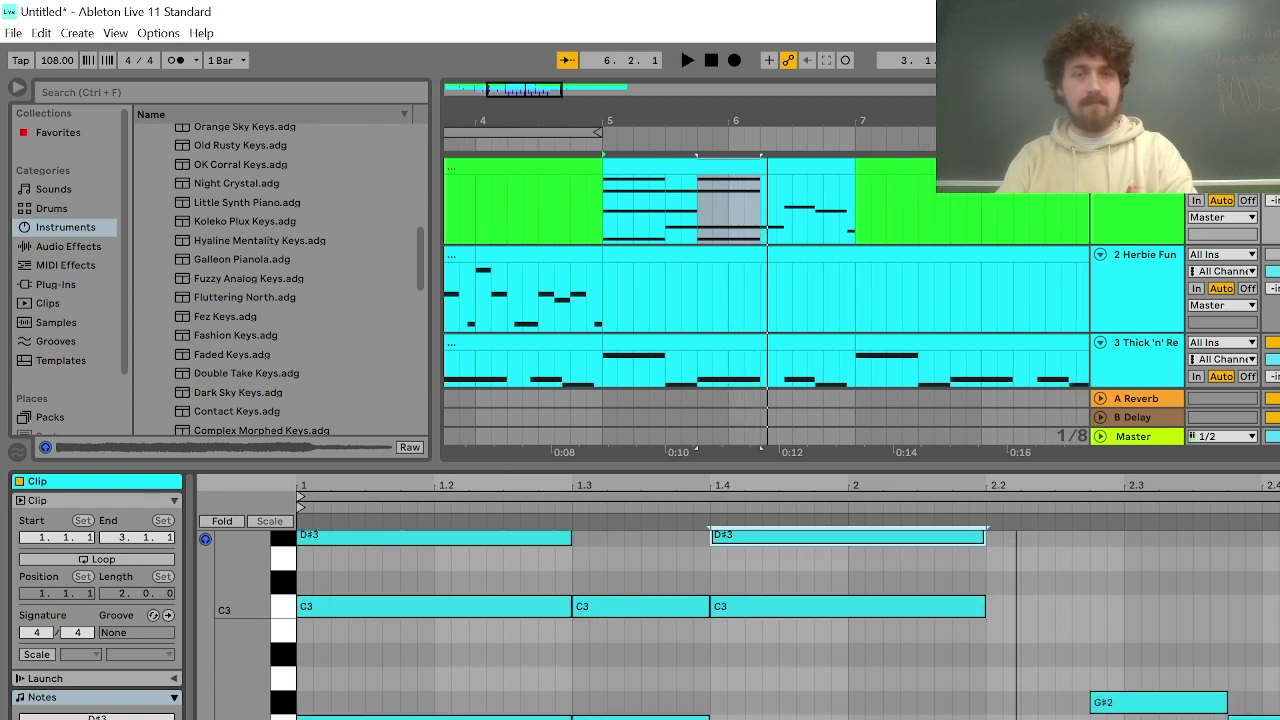
{"action": "scroll", "coordinate": [783, 624], "scroll_direction": "up", "scroll_amount": 3}
{"action": "scroll", "coordinate": [783, 624], "scroll_direction": "down", "scroll_amount": 2}
{"action": "left_click_drag", "start_coordinate": [778, 686], "coordinate": [778, 718]}
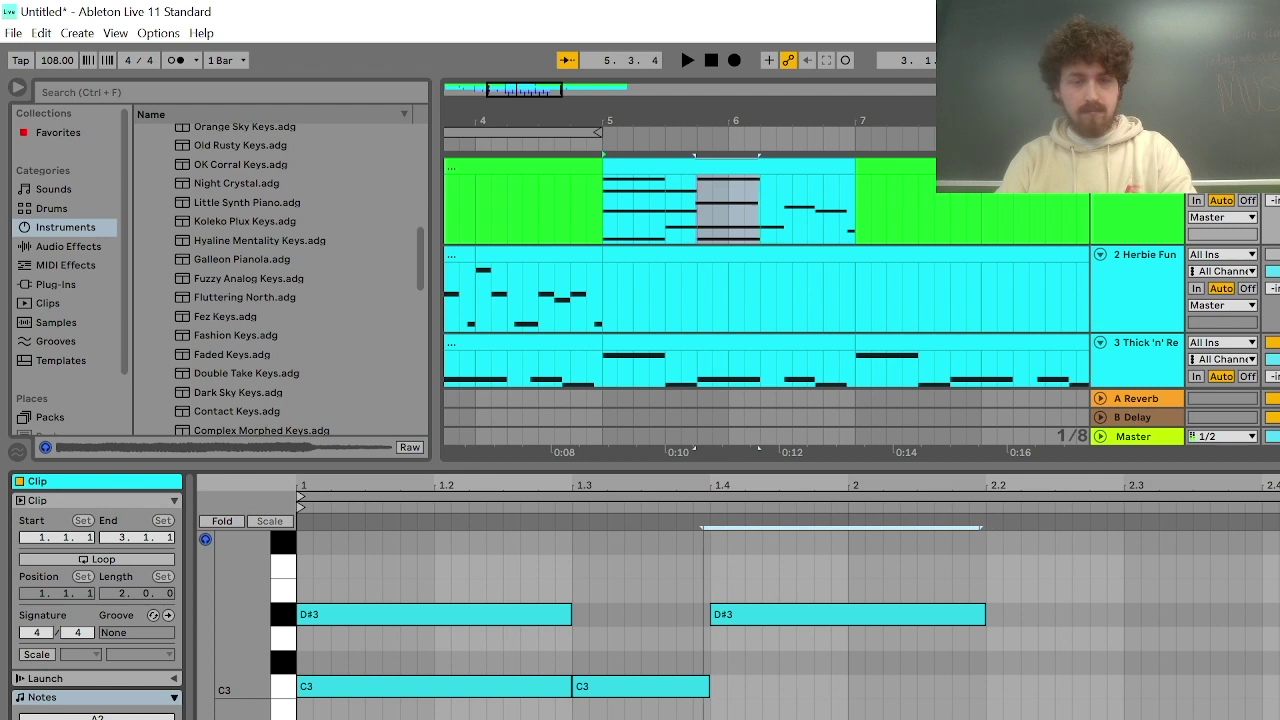
{"action": "key", "text": "space"}
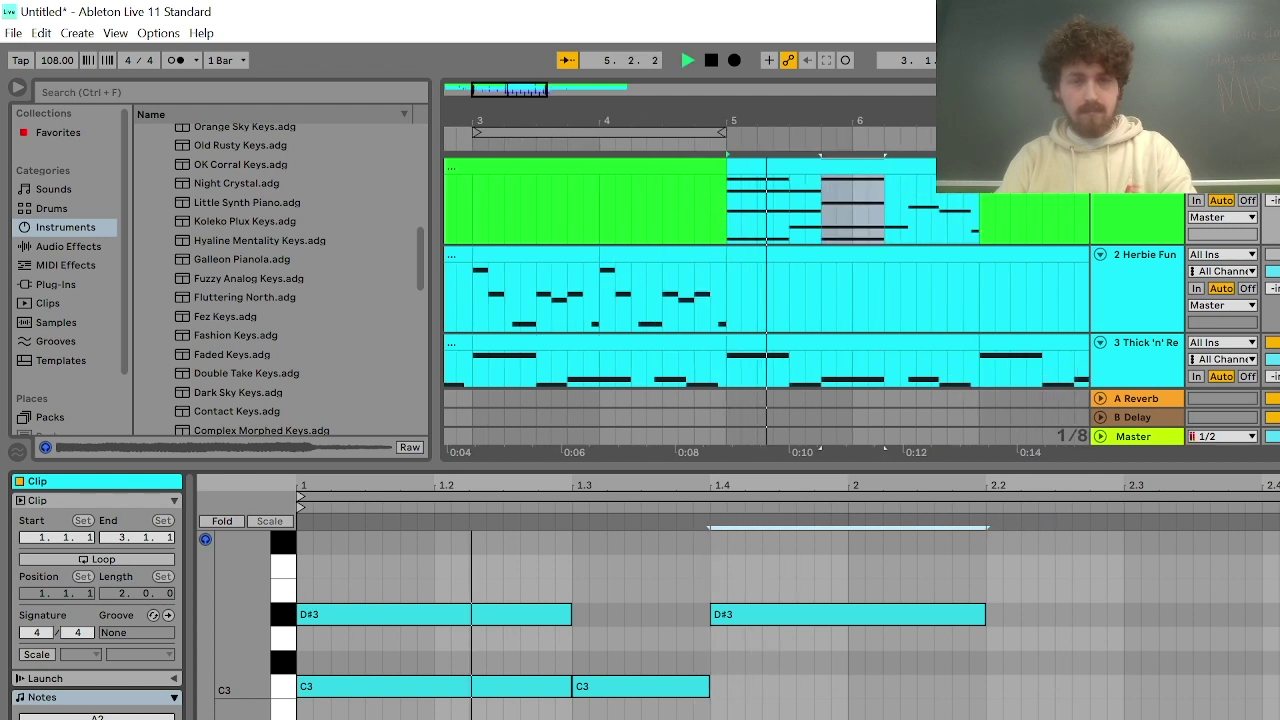
{"action": "key", "text": "space"}
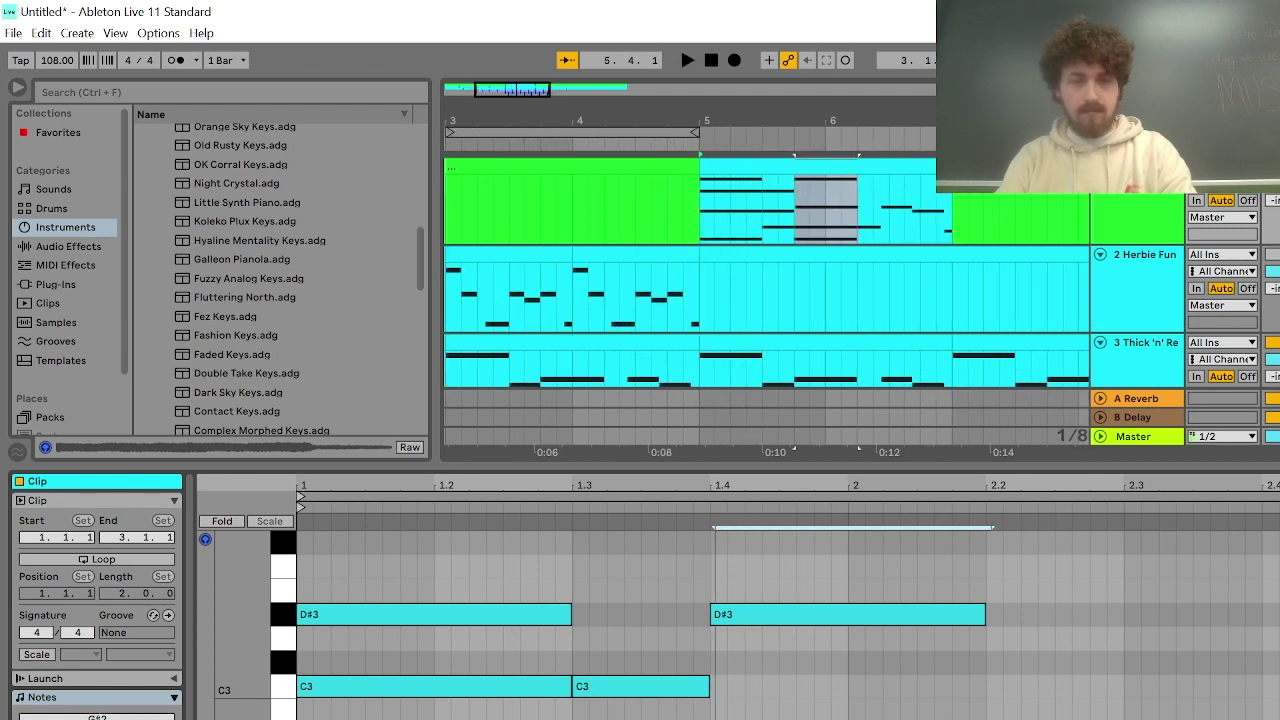
{"action": "key", "text": "space"}
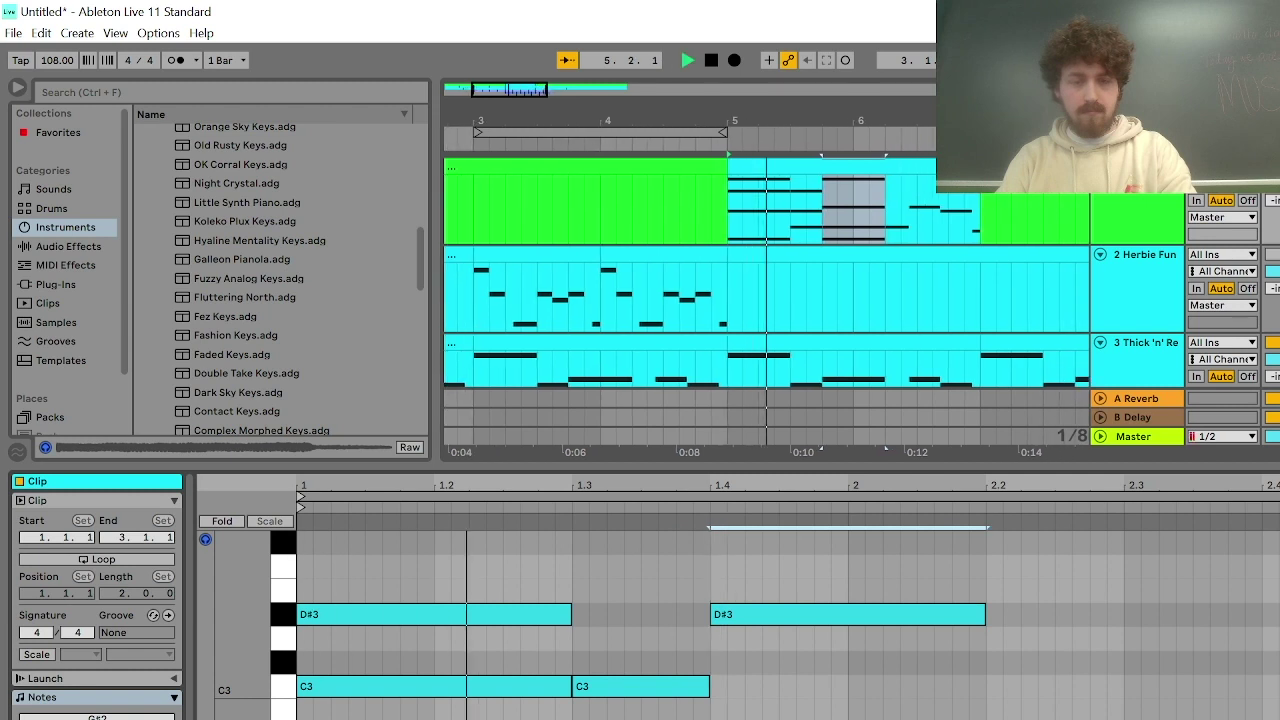
{"action": "scroll", "coordinate": [763, 714], "scroll_direction": "down", "scroll_amount": 2}
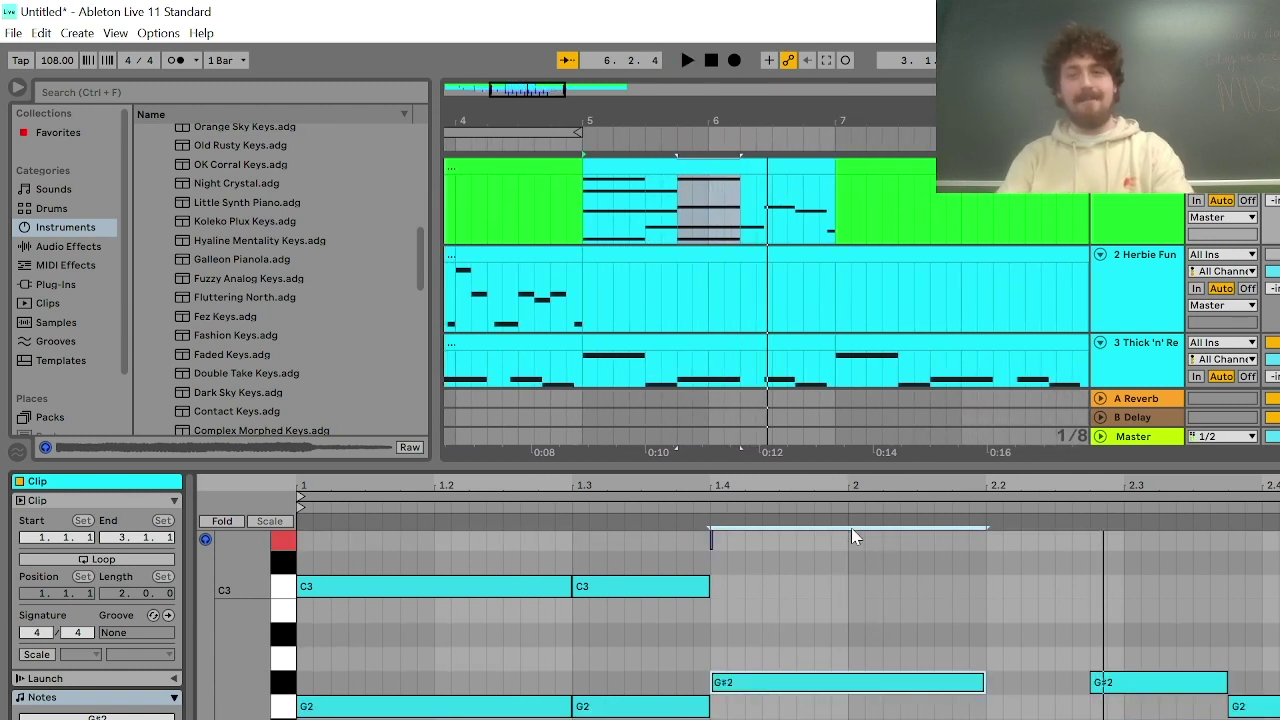
Play the clip several times to check the chord from beat 1.4 to beat 2.2
{"action": "key", "text": "space"}
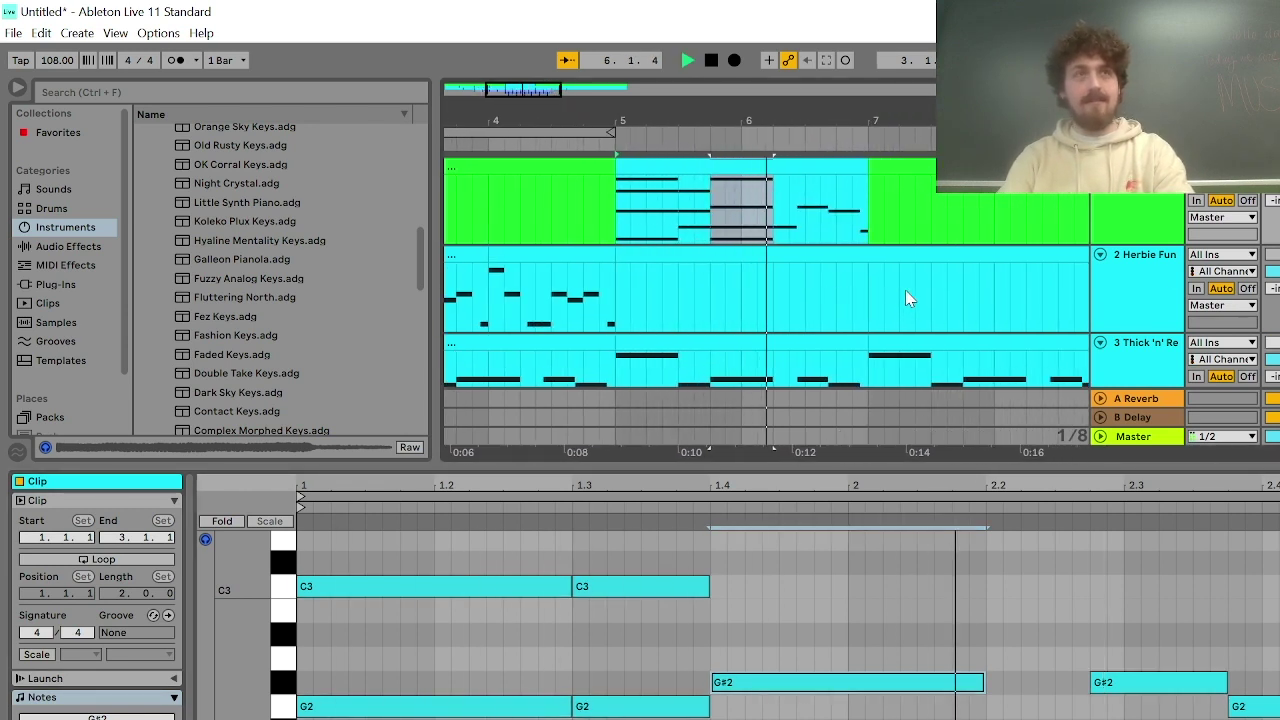
{"action": "key", "text": "space"}
{"action": "key", "text": "space"}
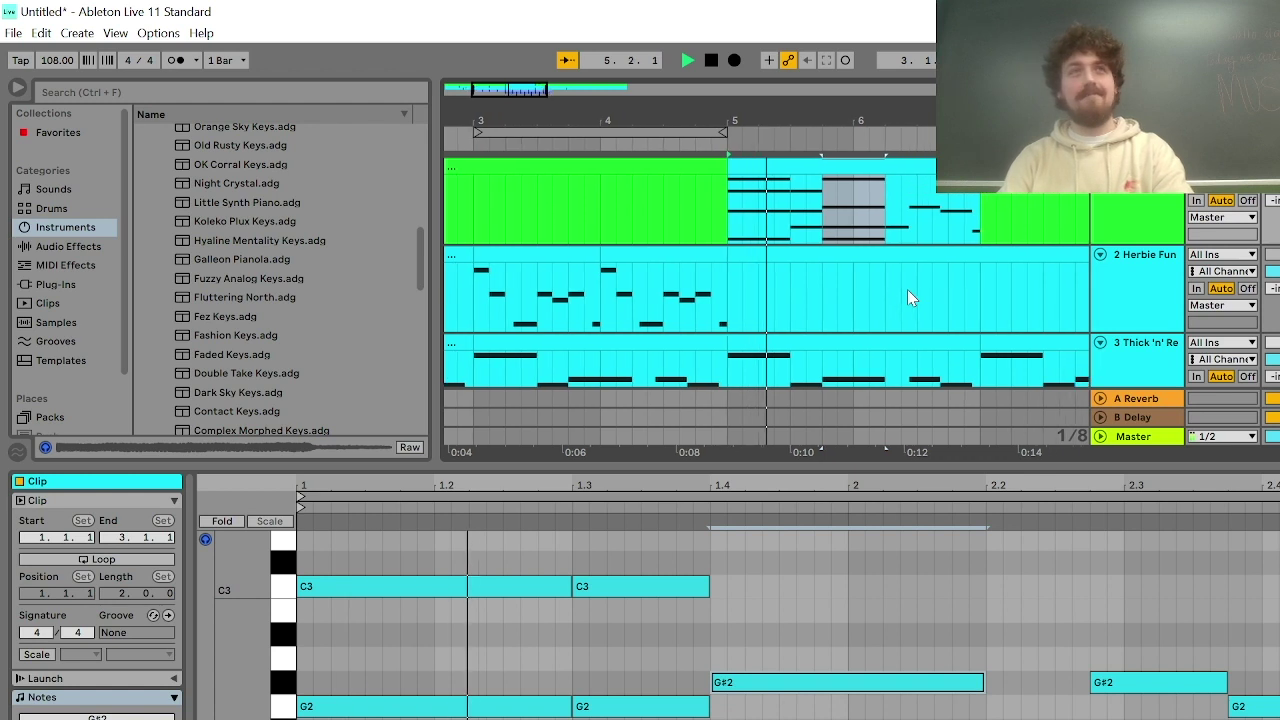
{"action": "key", "text": "space"}
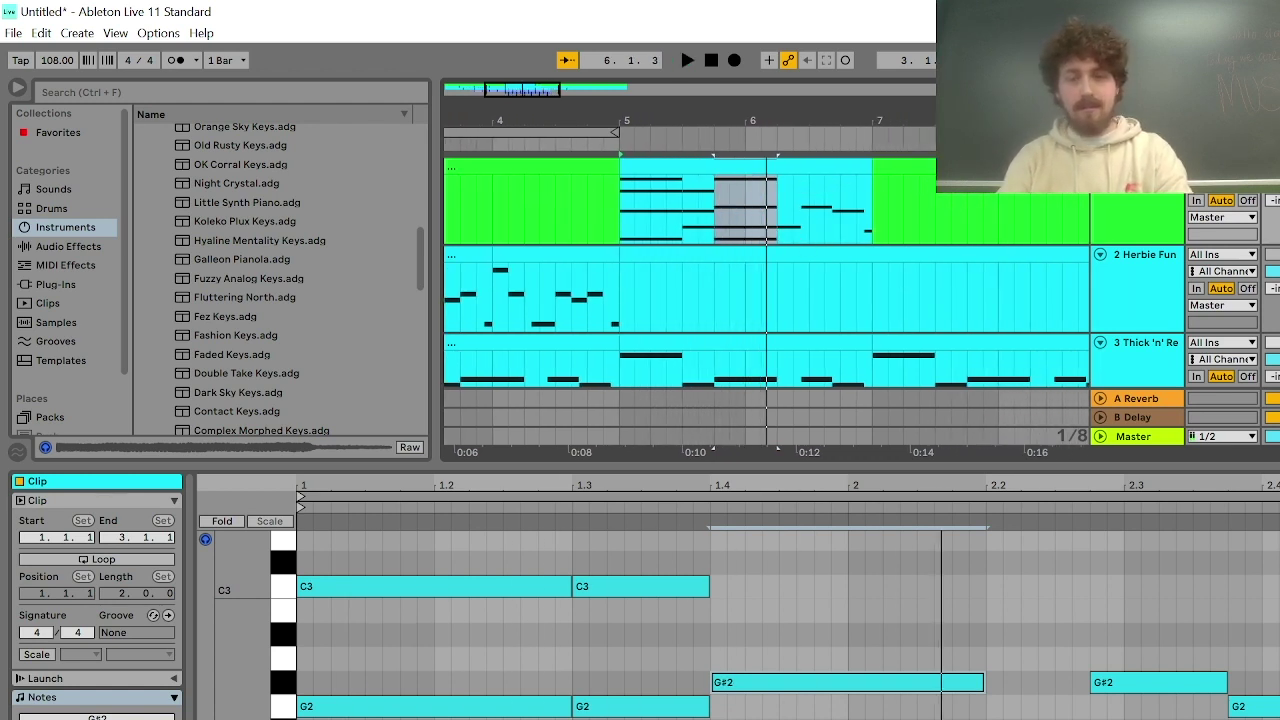
{"action": "key", "text": "space"}
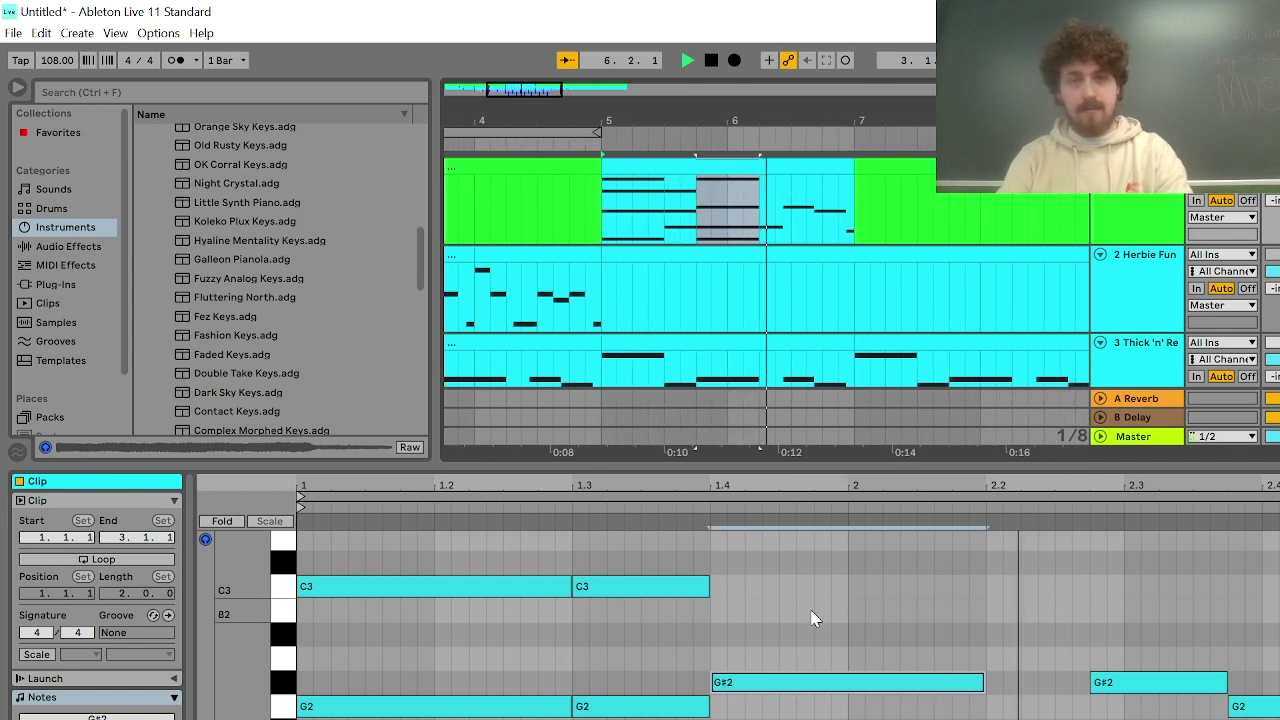
{"action": "key", "text": "space"}
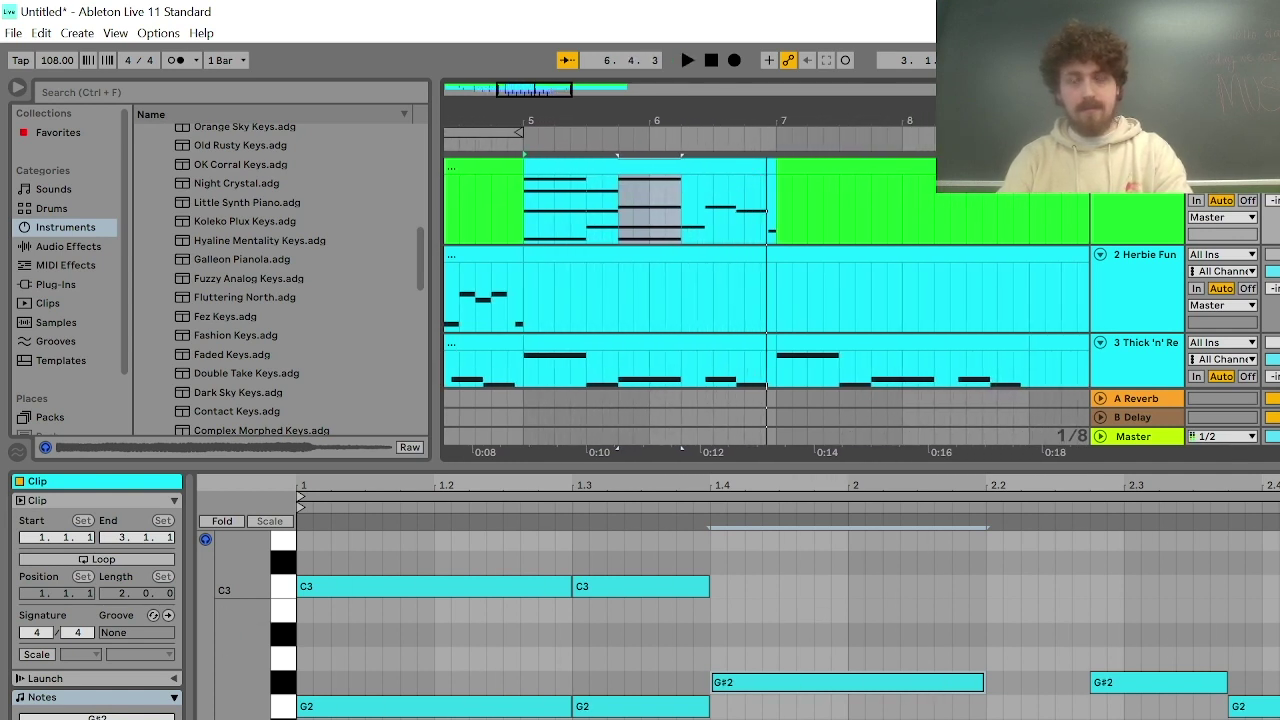
{"action": "scroll", "coordinate": [740, 620], "scroll_direction": "down", "scroll_amount": 2}
{"action": "key", "text": "space"}
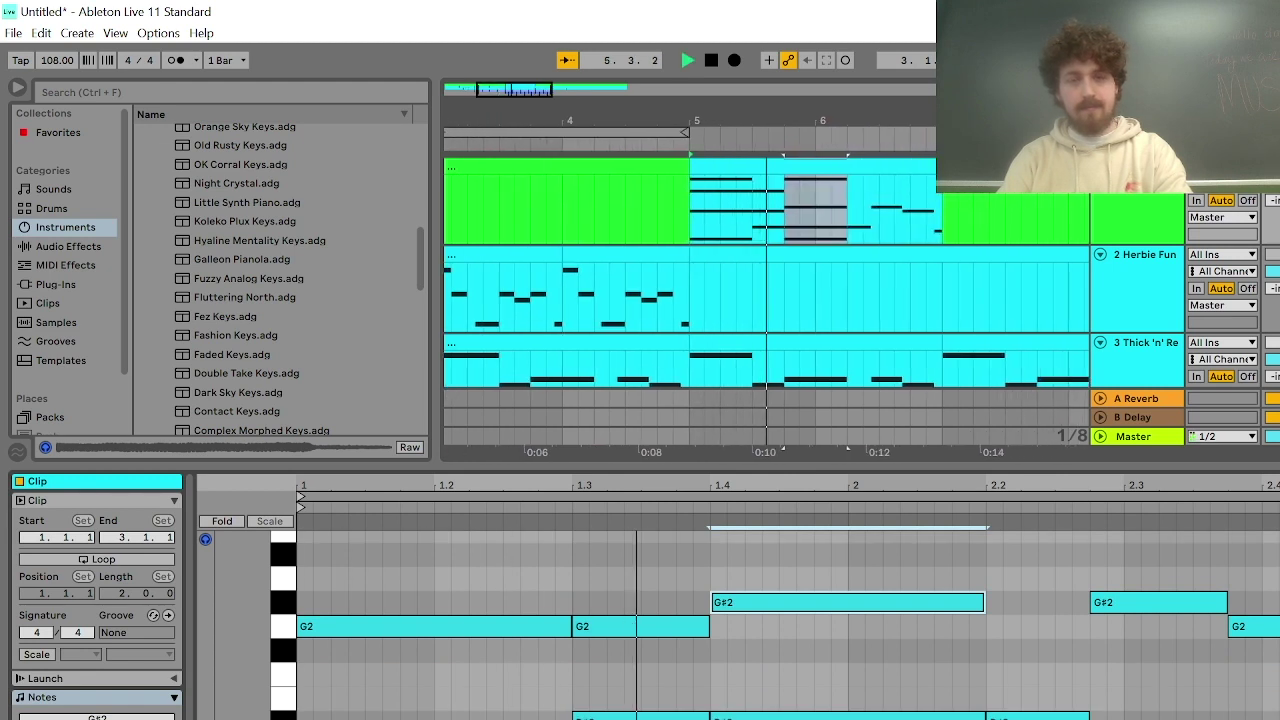
Try a D#4 note above the chord from beat 1.4 to beat 2.2 and play the clip
{"action": "scroll", "coordinate": [806, 712], "scroll_direction": "up", "scroll_amount": 5}
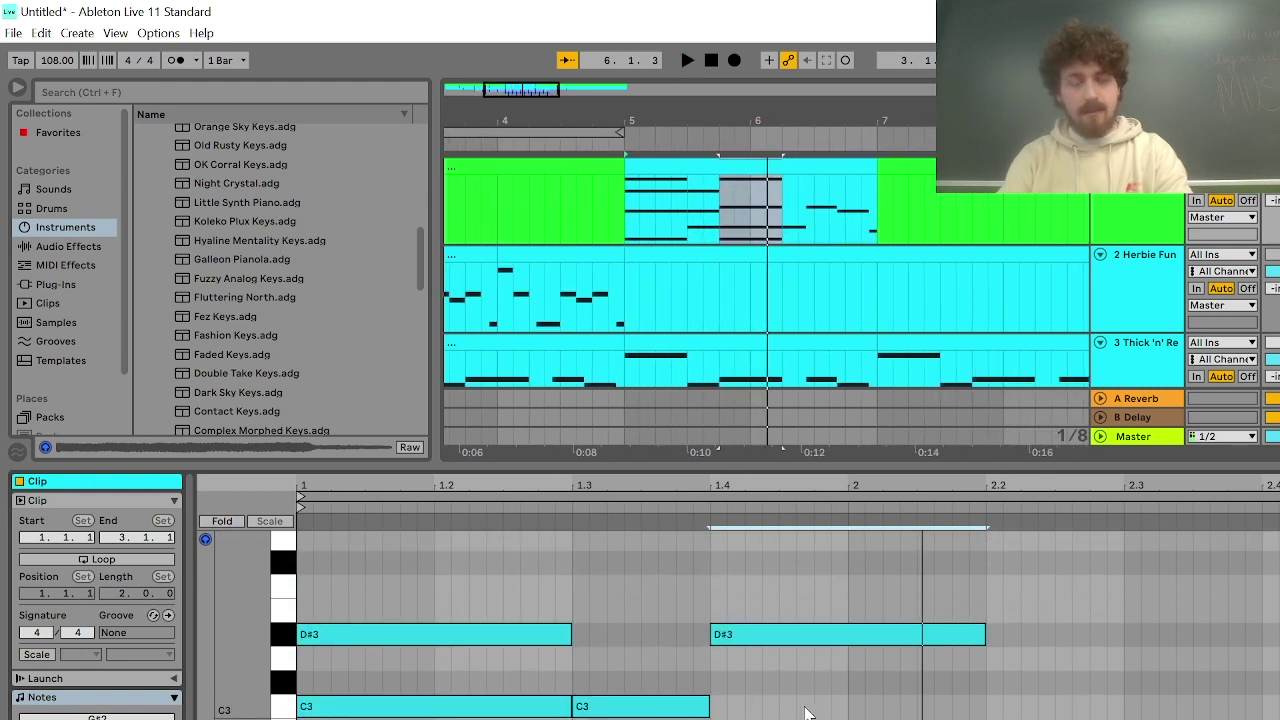
{"action": "left_click", "coordinate": [748, 636]}
{"action": "key", "text": "space"}
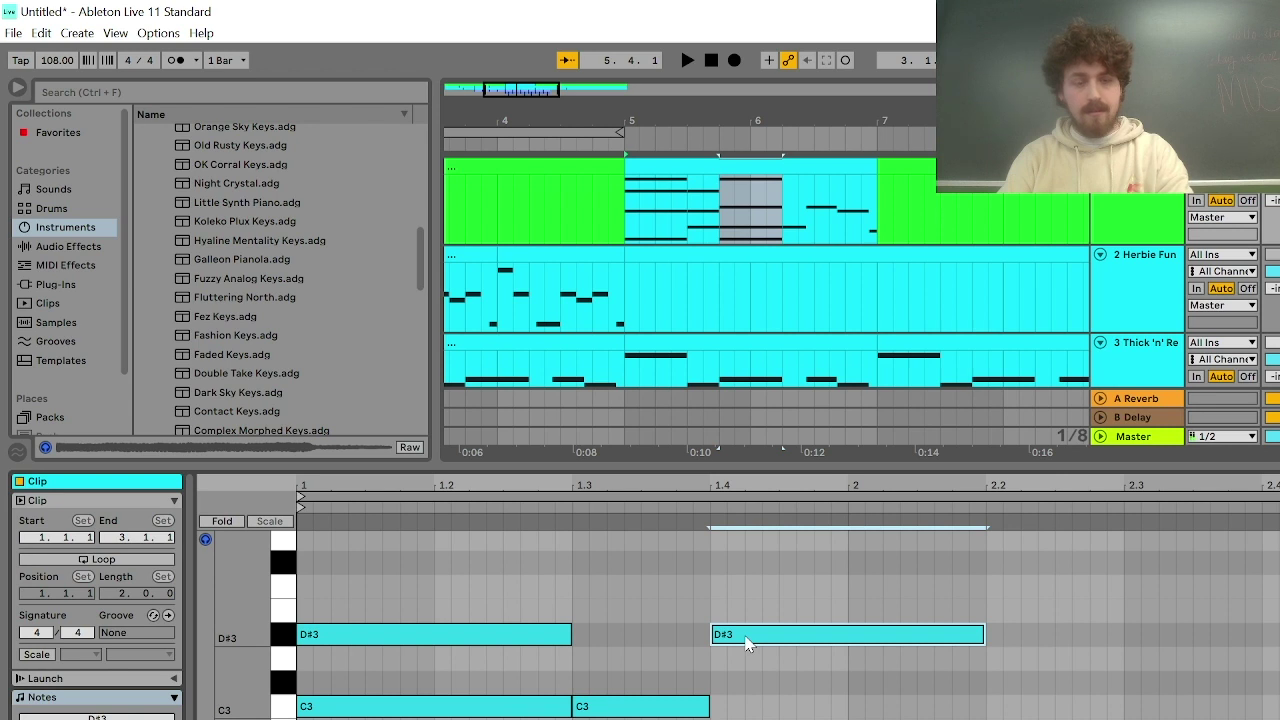
{"action": "scroll", "coordinate": [740, 640], "scroll_direction": "up", "scroll_amount": 6}
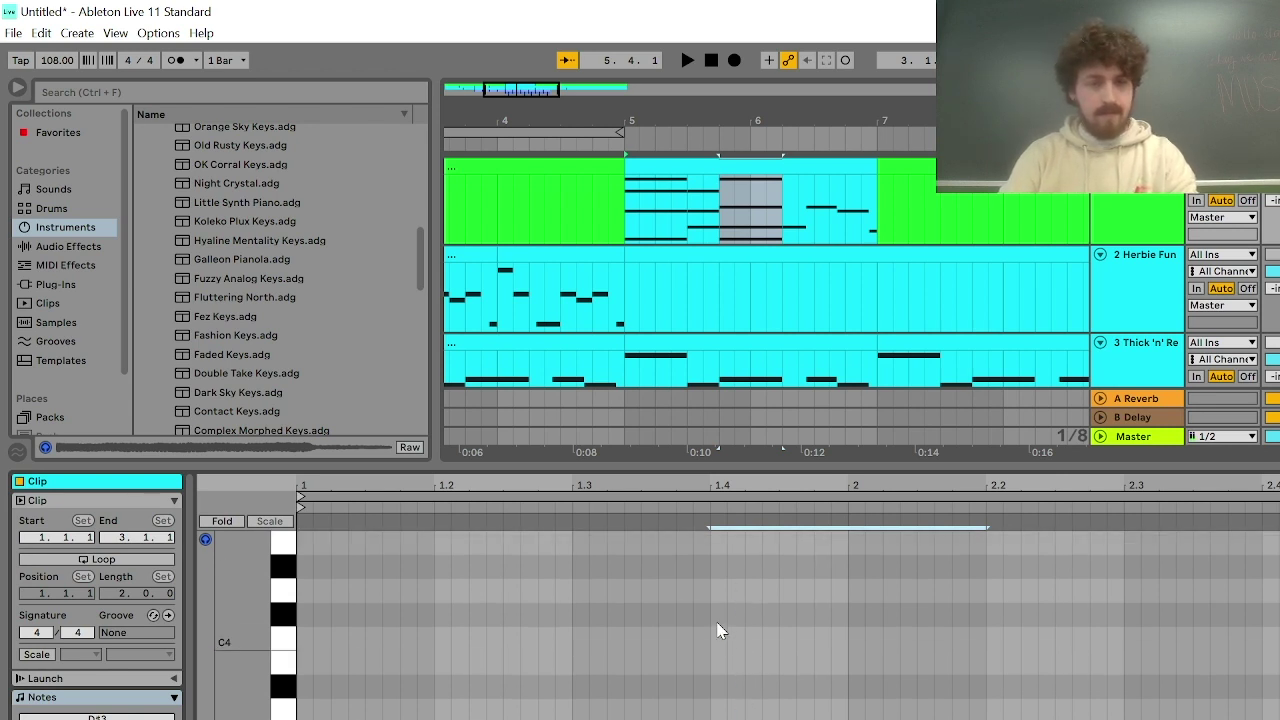
{"action": "double_click", "coordinate": [711, 561]}
{"action": "left_click_drag", "start_coordinate": [728, 568], "coordinate": [984, 568]}
{"action": "key", "text": "space"}
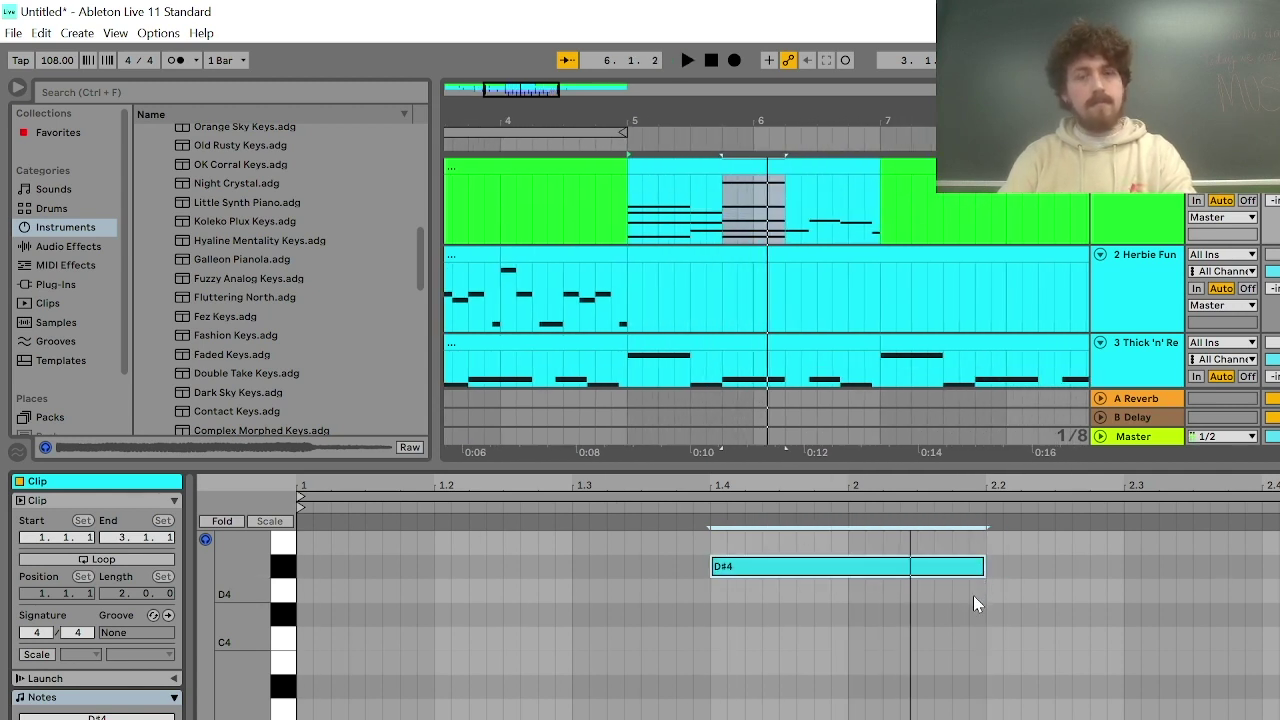
Try a D4 note from beat 2.2 to beat 2.4, play the clip, and delete the note
{"action": "key", "text": "space"}
{"action": "double_click", "coordinate": [994, 590]}
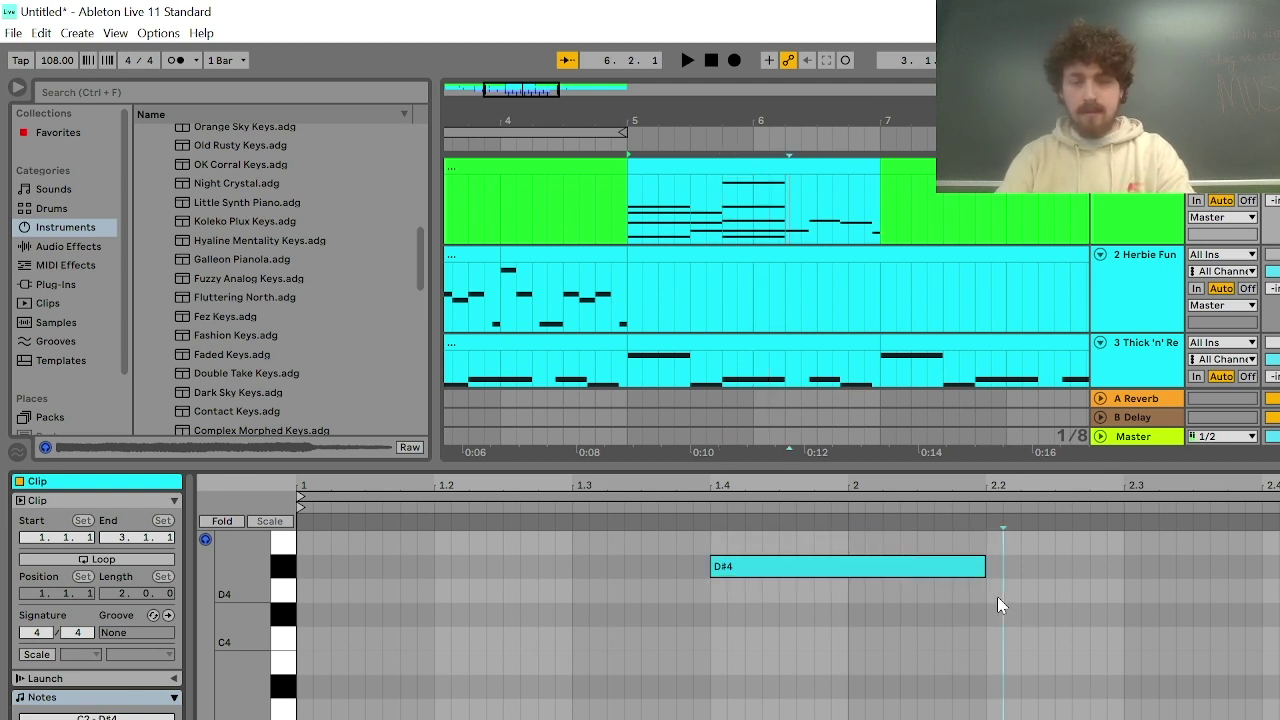
{"action": "left_click_drag", "start_coordinate": [997, 592], "coordinate": [1240, 592]}
{"action": "key", "text": "space"}
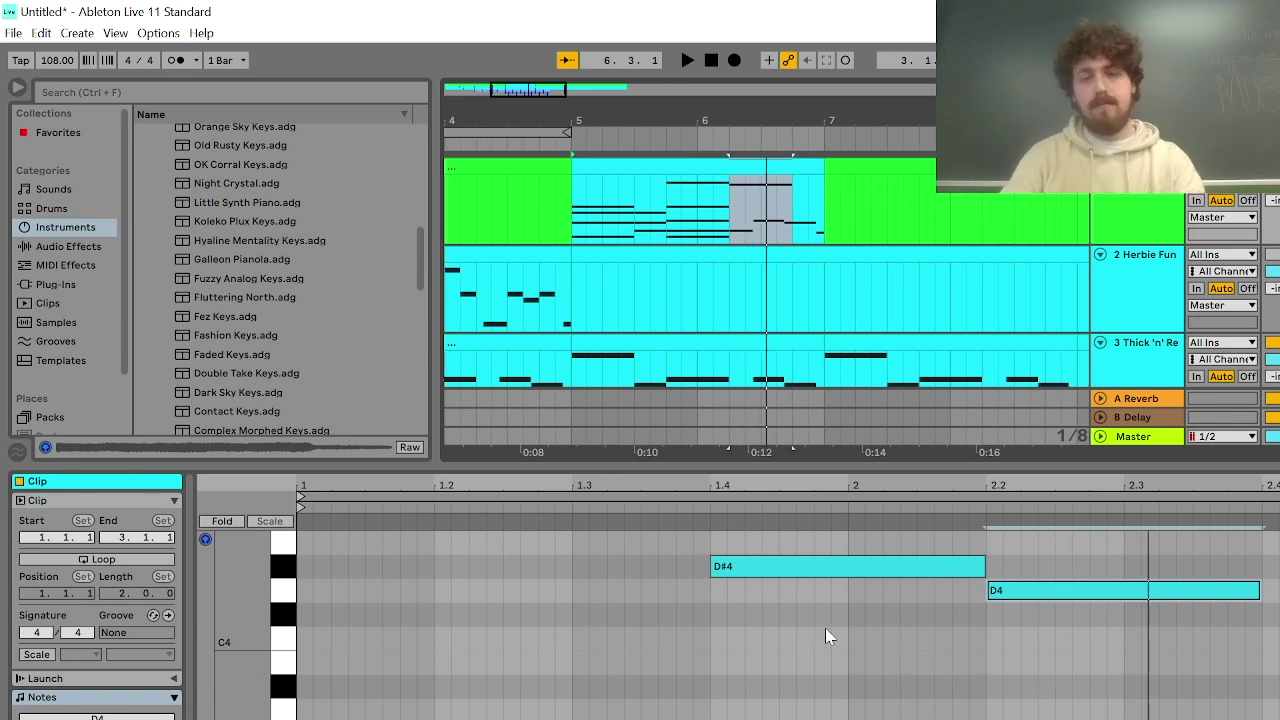
{"action": "key", "text": "Delete"}
{"action": "key", "text": "space"}
Undo the added D#4 note at beat 1.4
{"action": "left_click", "coordinate": [877, 571]}
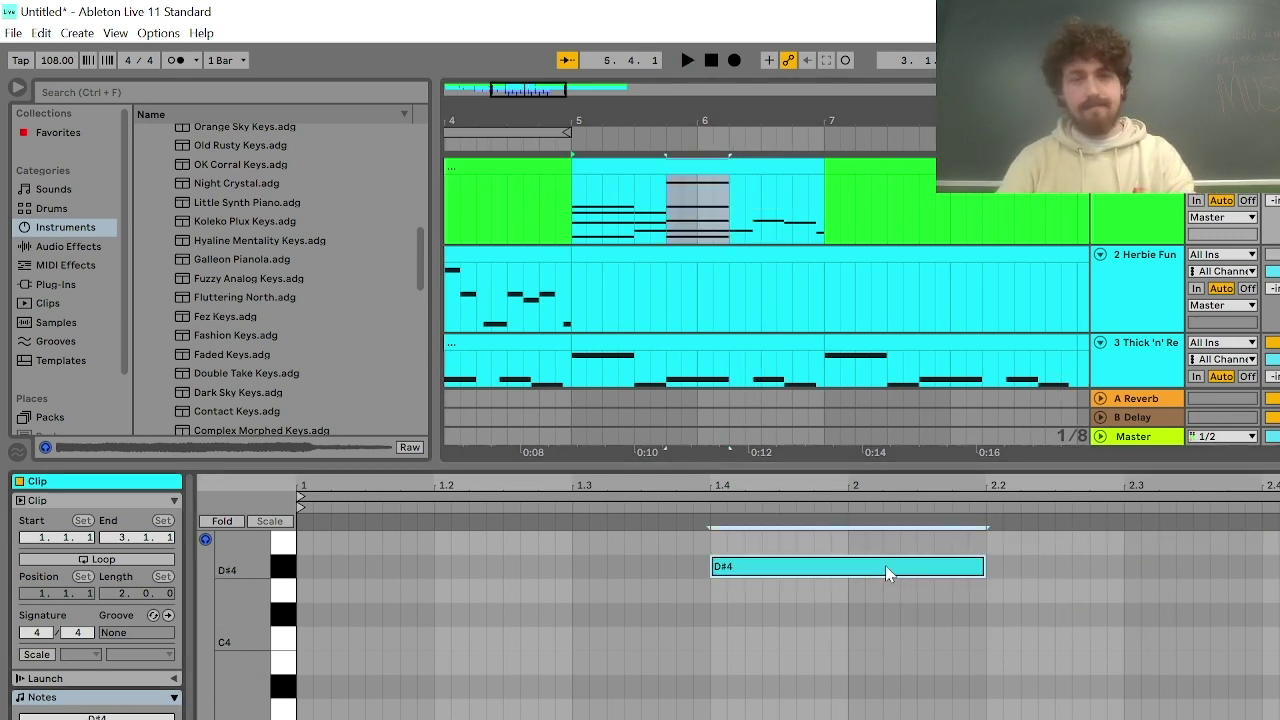
{"action": "key", "text": "Delete"}
{"action": "key", "text": "ctrl+z"}
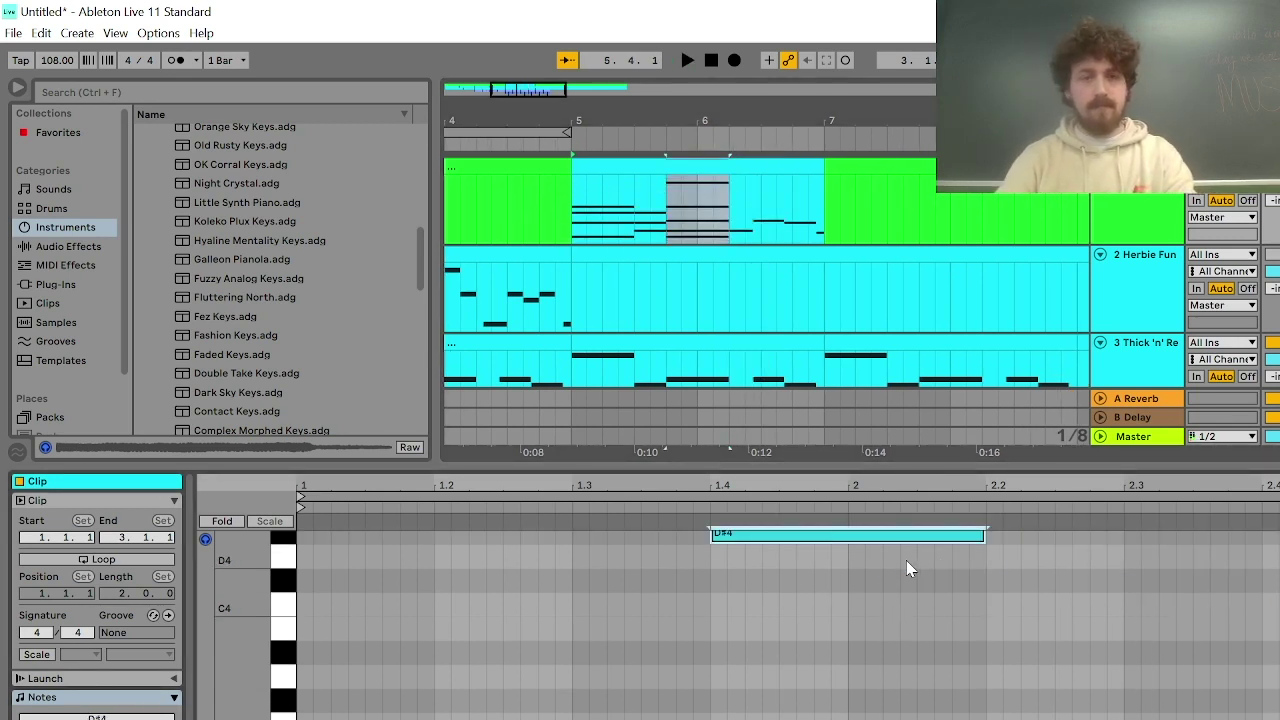
{"action": "key", "text": "ctrl+z"}
{"action": "key", "text": "ctrl+z"}
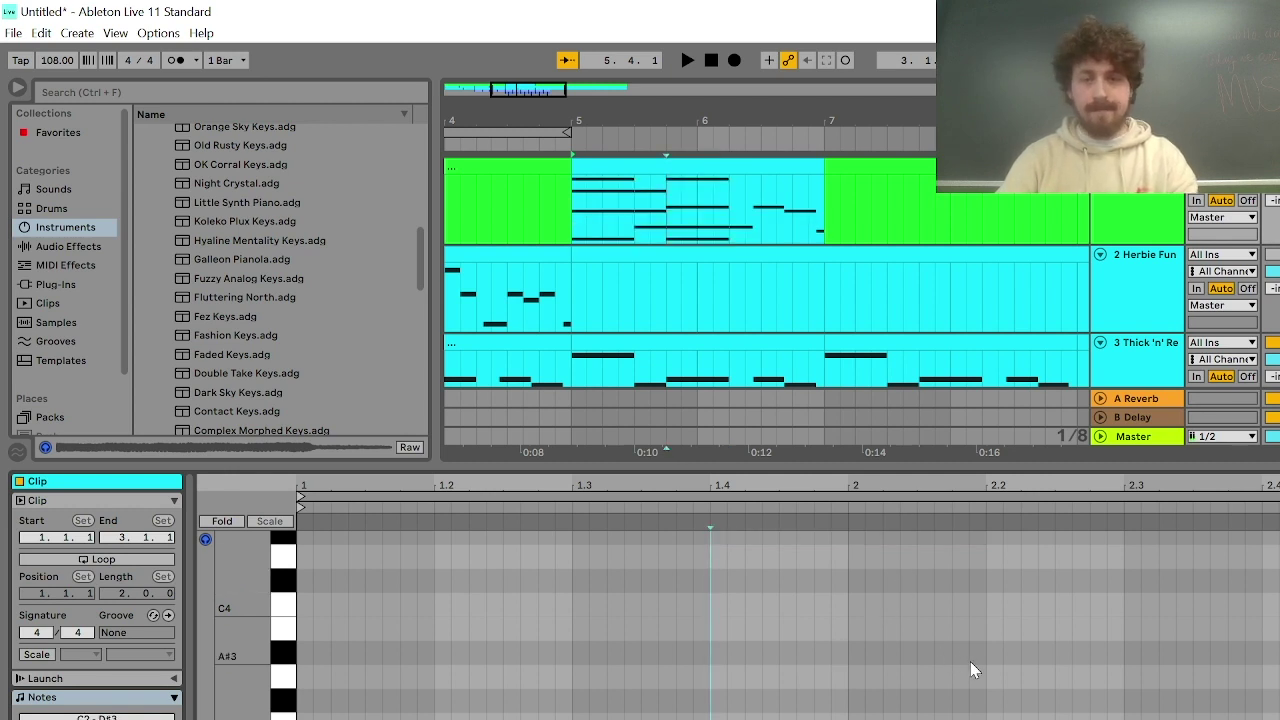
Add a D3 note at beat 2.2, lengthen it to the end of the clip, and play the clip
{"action": "scroll", "coordinate": [977, 667], "scroll_direction": "down", "scroll_amount": 5}
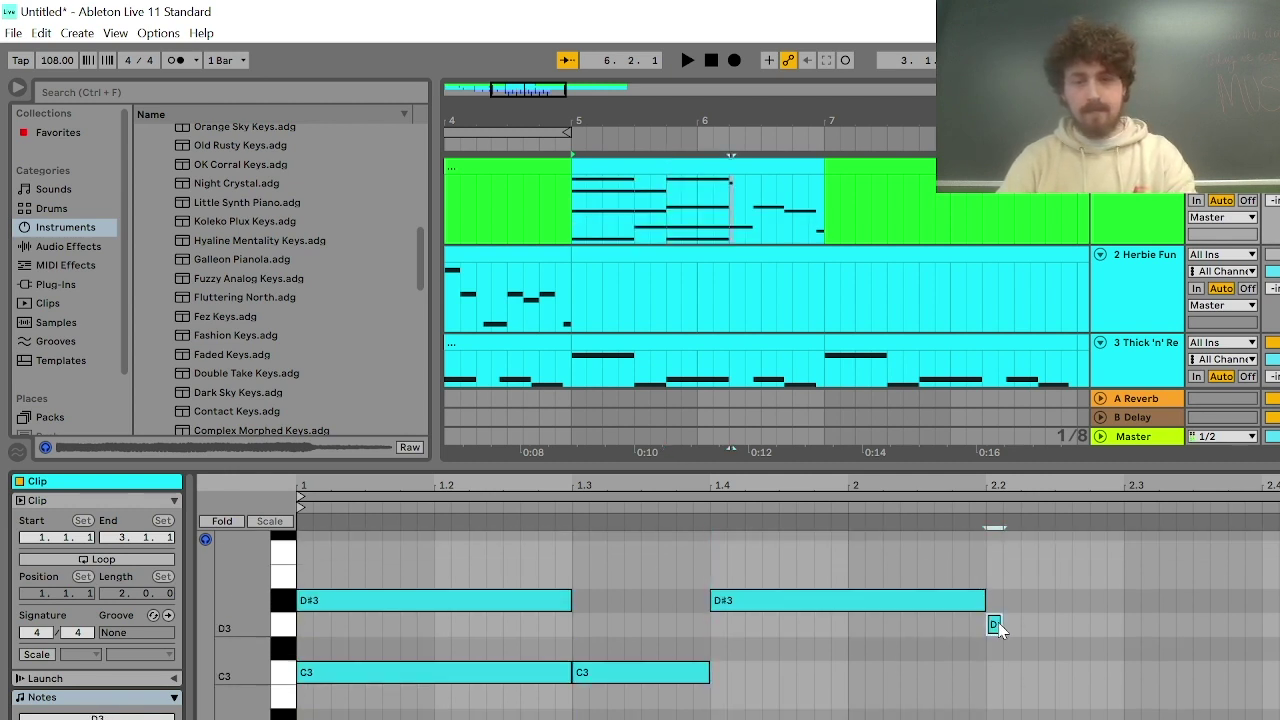
{"action": "left_click_drag", "start_coordinate": [995, 625], "coordinate": [1255, 626]}
{"action": "key", "text": "space"}
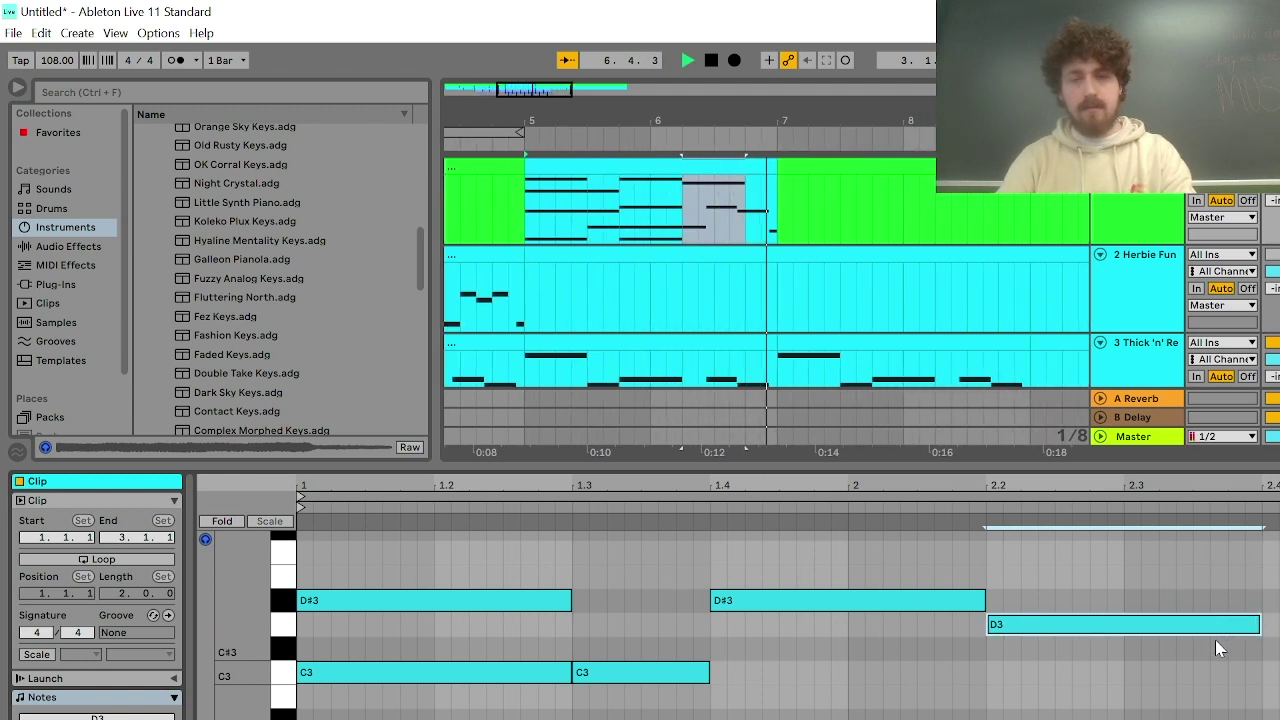
{"action": "key", "text": "space"}
{"action": "left_click_drag", "start_coordinate": [1258, 626], "coordinate": [1279, 626]}
{"action": "key", "text": "space"}
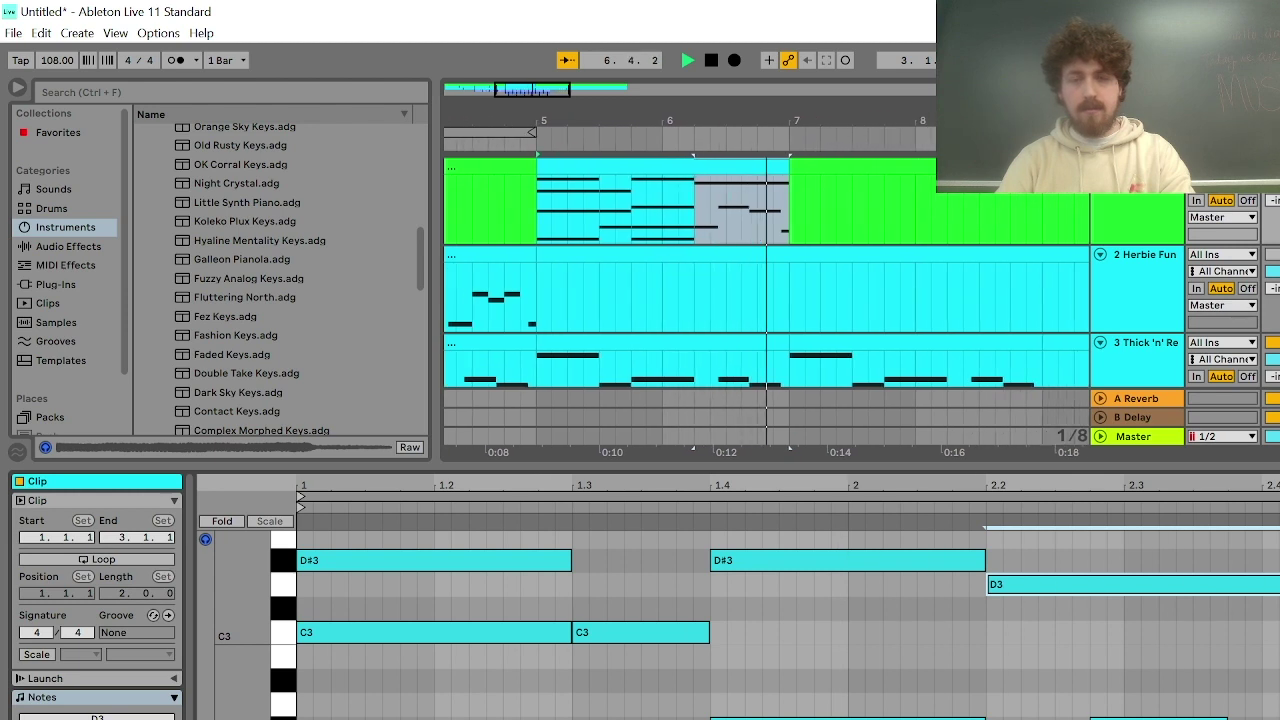
{"action": "key", "text": "space"}
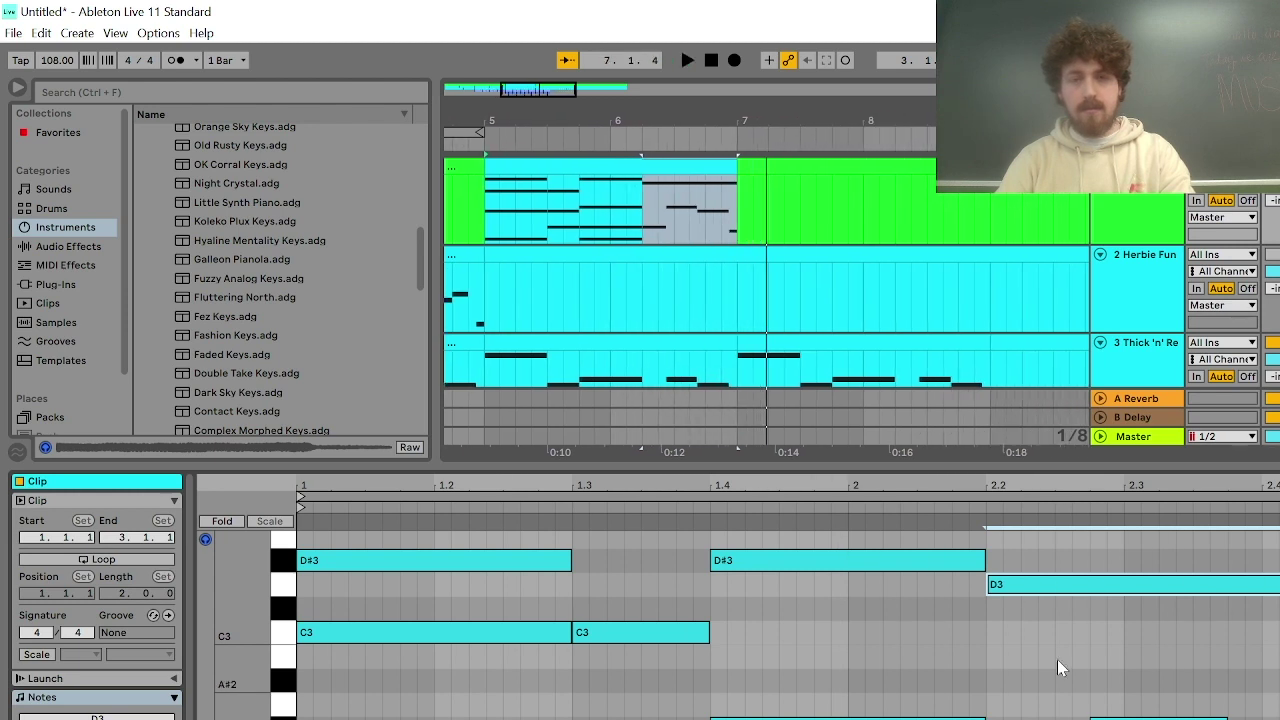
Duplicate the chord clip from bar 5 to bar 7 and play the arrangement from bar 5
{"action": "left_click", "coordinate": [627, 167]}
{"action": "key", "text": "ctrl+d"}
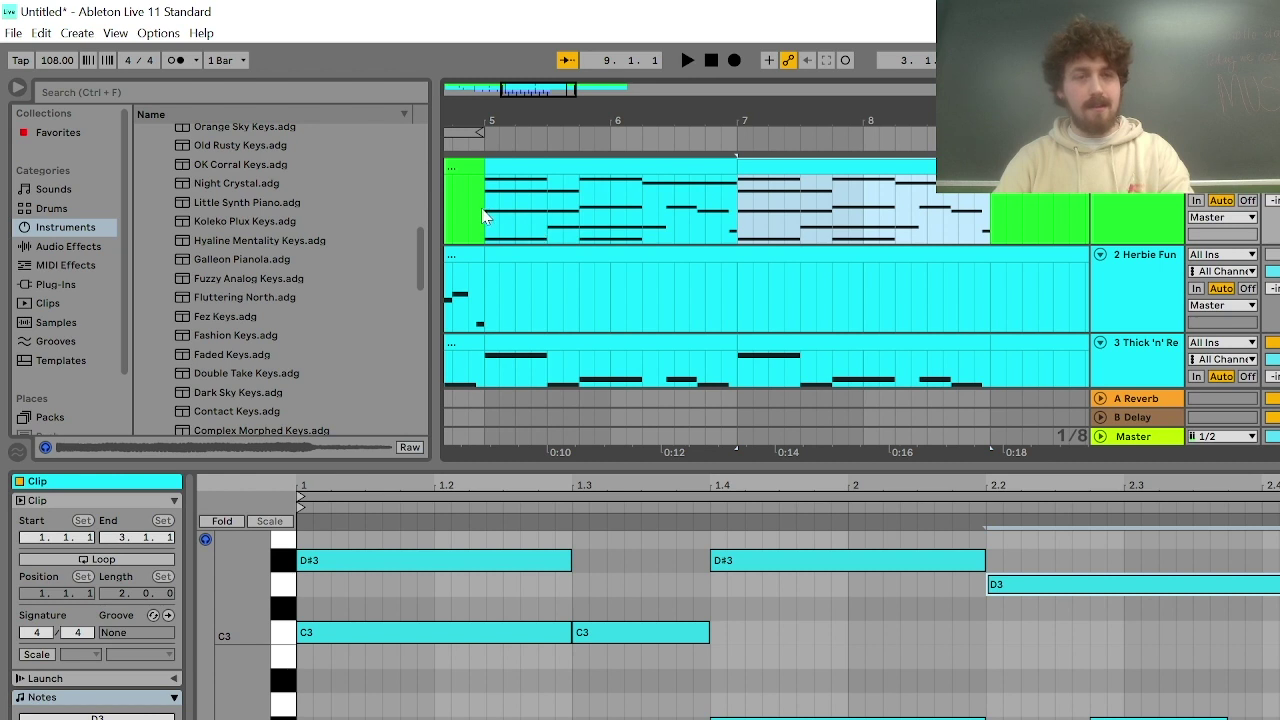
{"action": "left_click", "coordinate": [508, 241]}
{"action": "scroll", "coordinate": [499, 250], "scroll_direction": "down", "scroll_amount": 4}
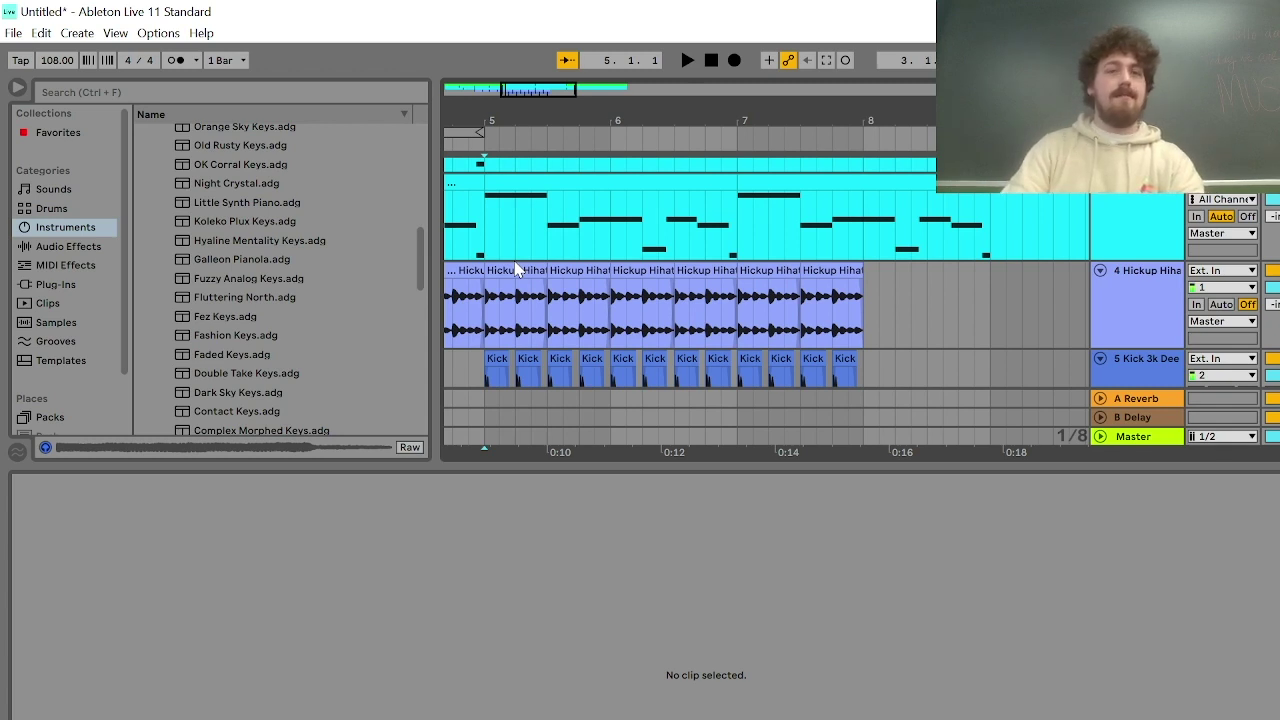
{"action": "scroll", "coordinate": [517, 270], "scroll_direction": "up", "scroll_amount": 4}
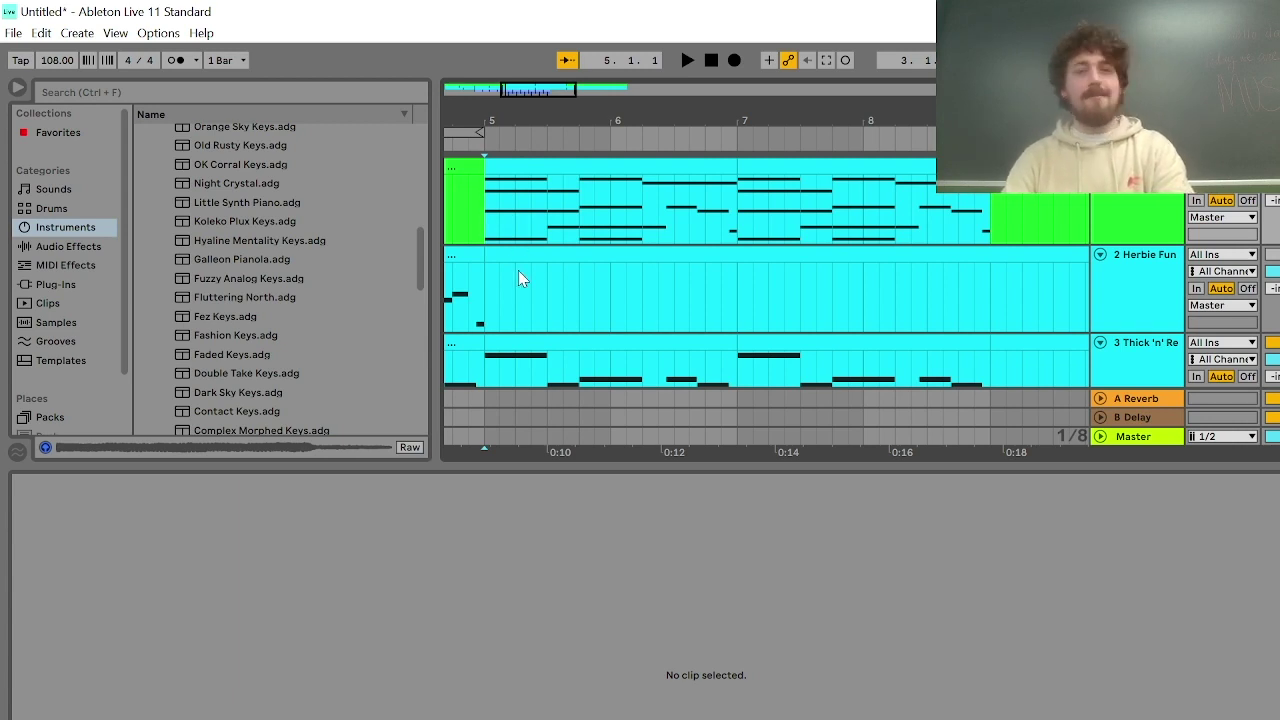
{"action": "key", "text": "space"}
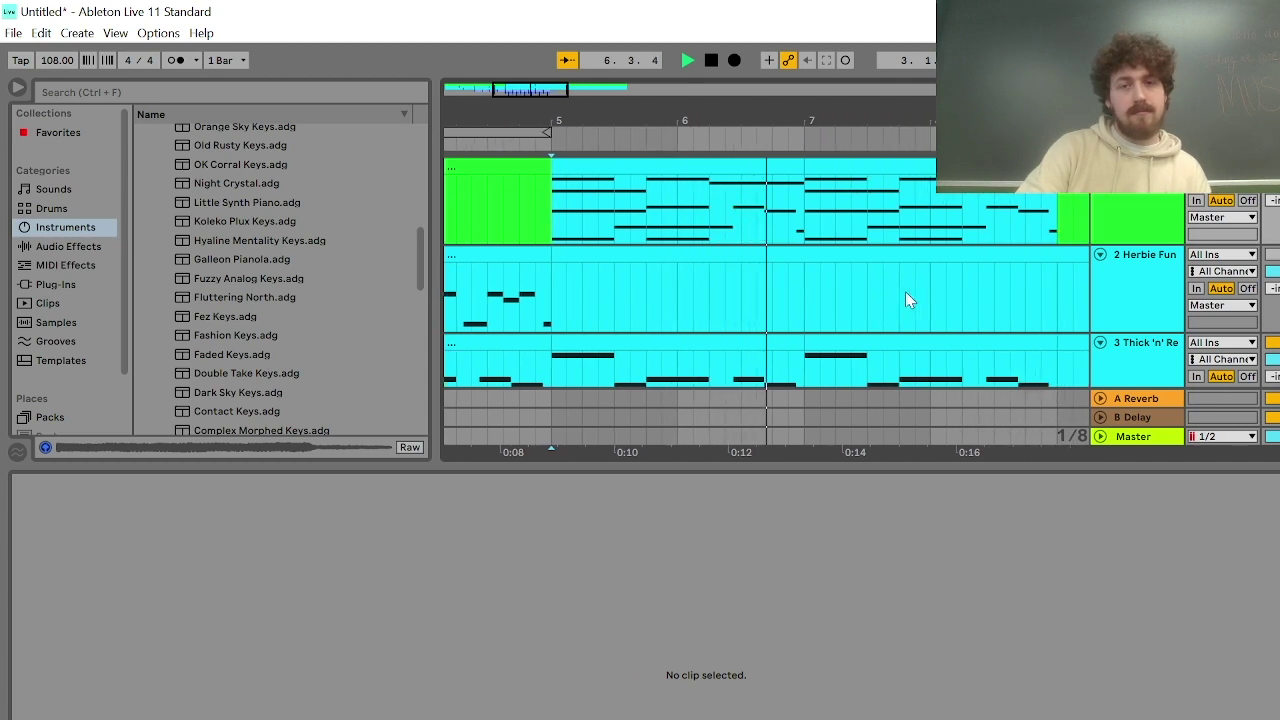
{"action": "scroll", "coordinate": [880, 315], "scroll_direction": "down", "scroll_amount": 3}
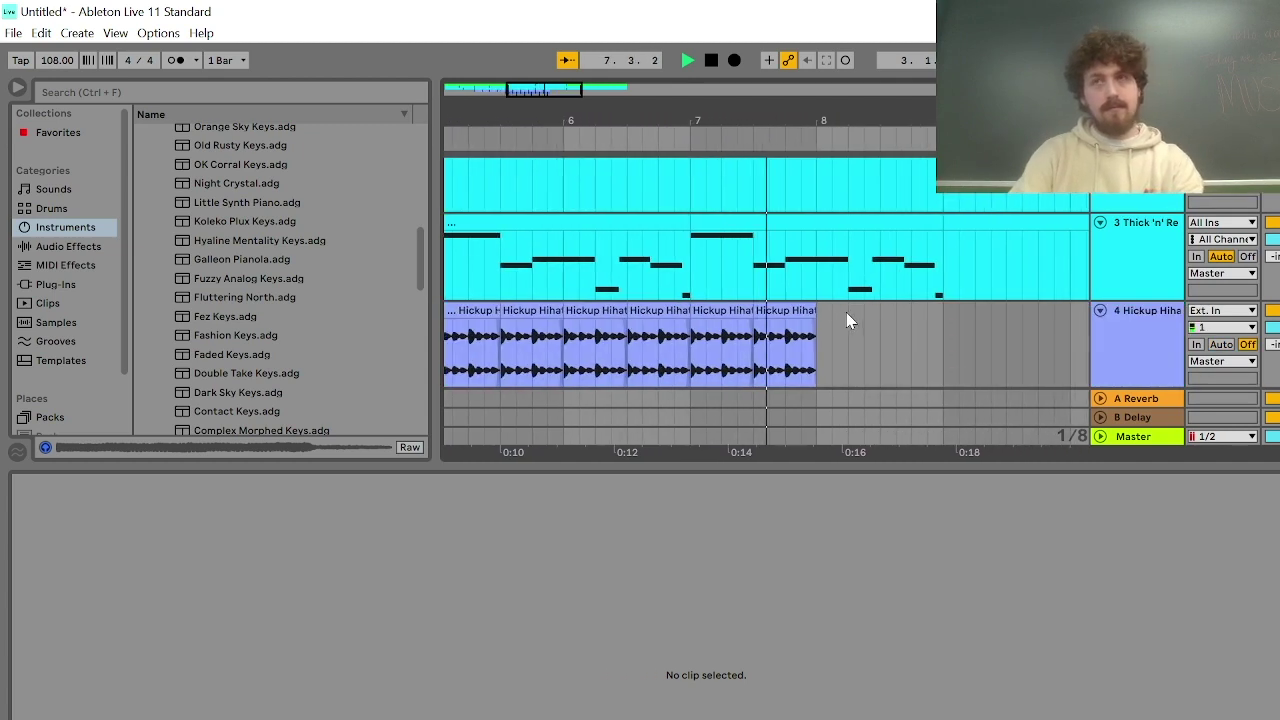
{"action": "scroll", "coordinate": [740, 337], "scroll_direction": "up", "scroll_amount": 3}
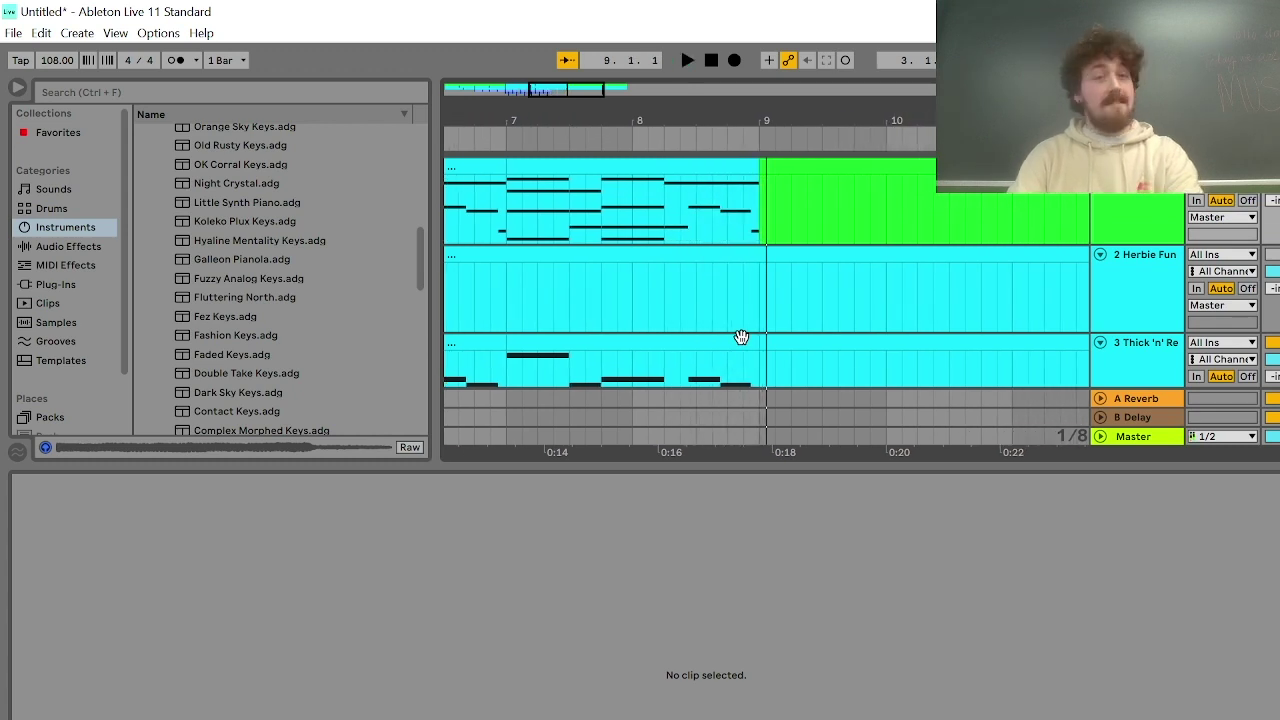
Duplicate the hi-hat, kick and snare clips of bar 7 into bar 8
{"action": "scroll", "coordinate": [528, 236], "scroll_direction": "down", "scroll_amount": 2}
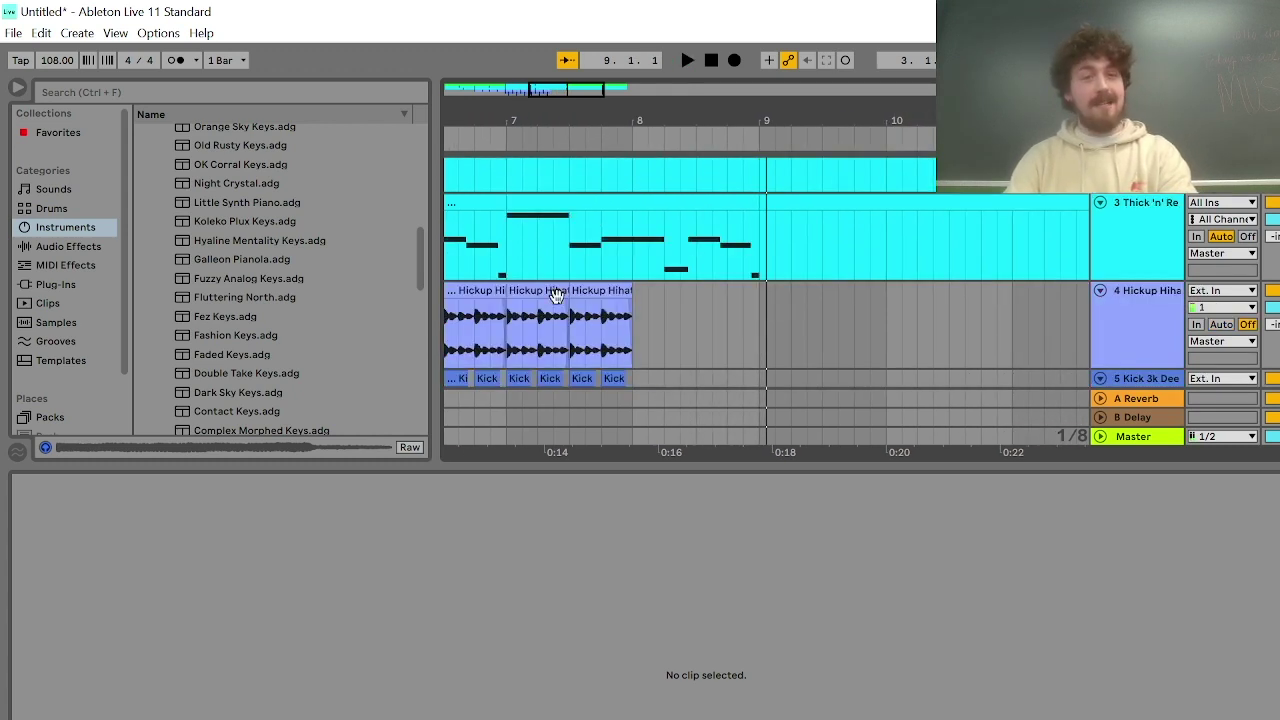
{"action": "left_click", "coordinate": [612, 292]}
{"action": "scroll", "coordinate": [614, 300], "scroll_direction": "down", "scroll_amount": 2}
{"action": "scroll", "coordinate": [612, 300], "scroll_direction": "up", "scroll_amount": 2}
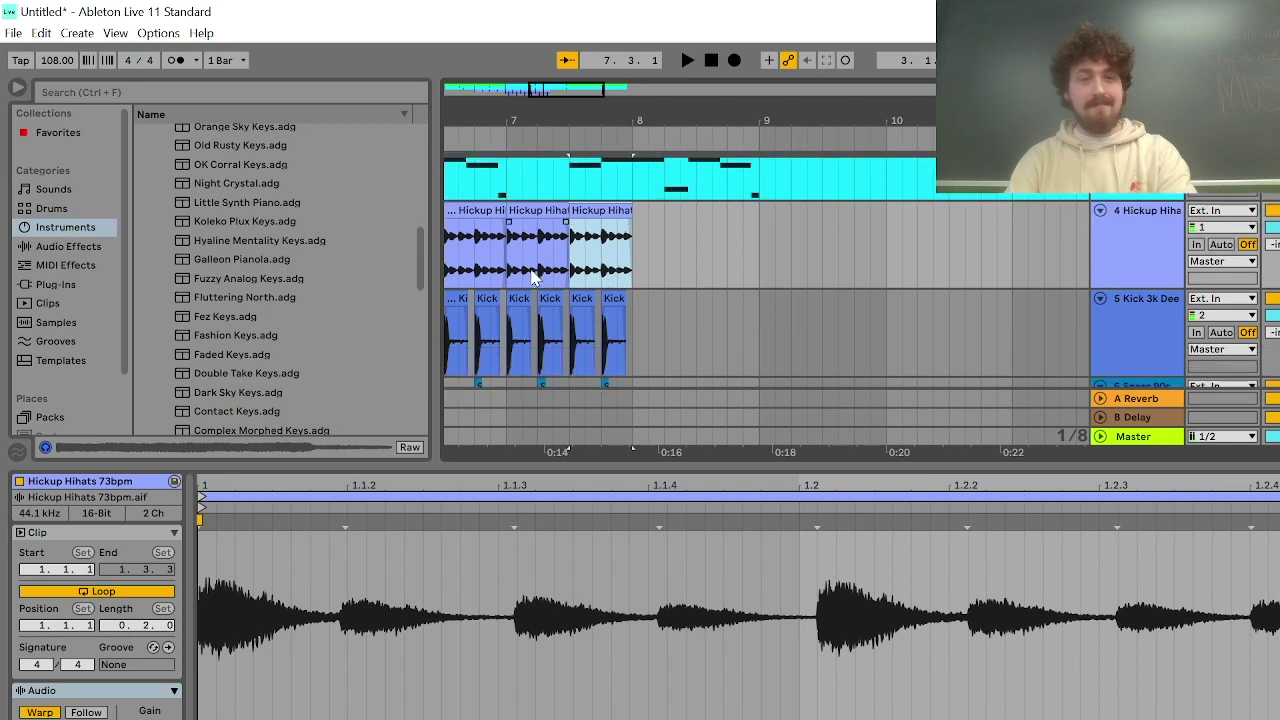
{"action": "left_click_drag", "start_coordinate": [506, 268], "coordinate": [629, 358]}
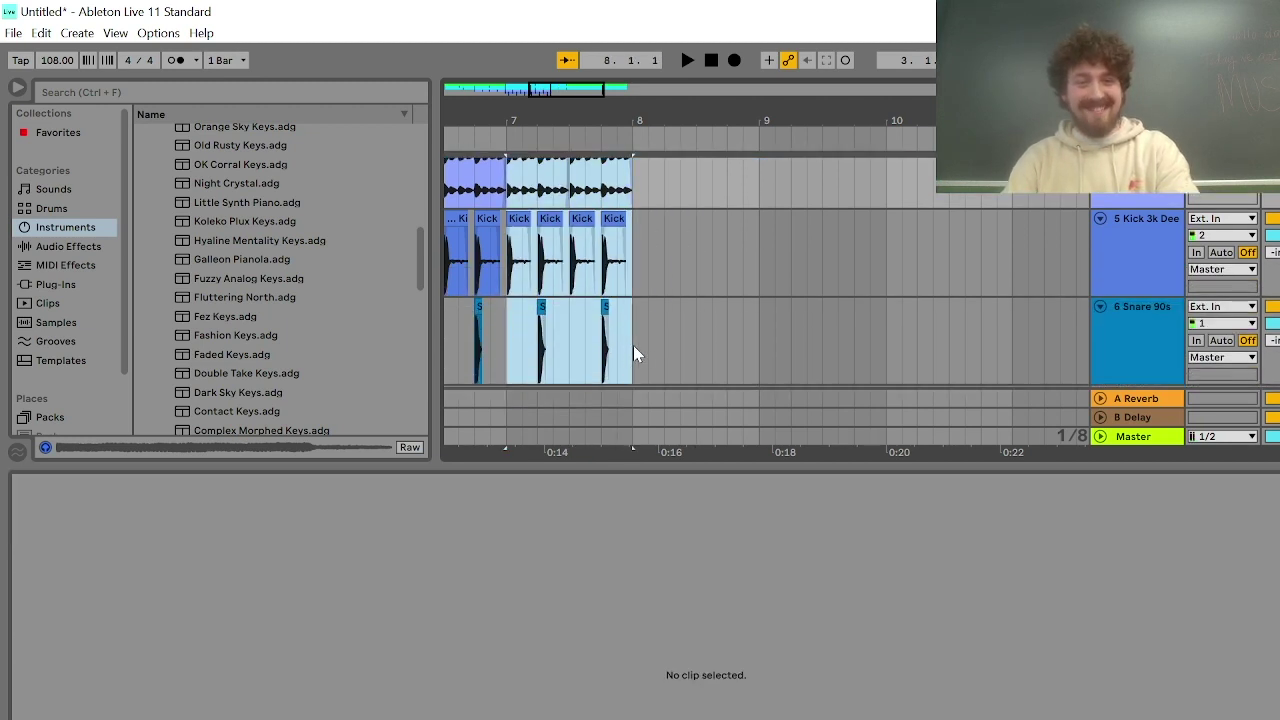
{"action": "key", "text": "ctrl+d"}
Play the arrangement from bar 7 to hear the chords with the extended drums
{"action": "scroll", "coordinate": [540, 362], "scroll_direction": "up", "scroll_amount": 2}
{"action": "left_click", "coordinate": [510, 345]}
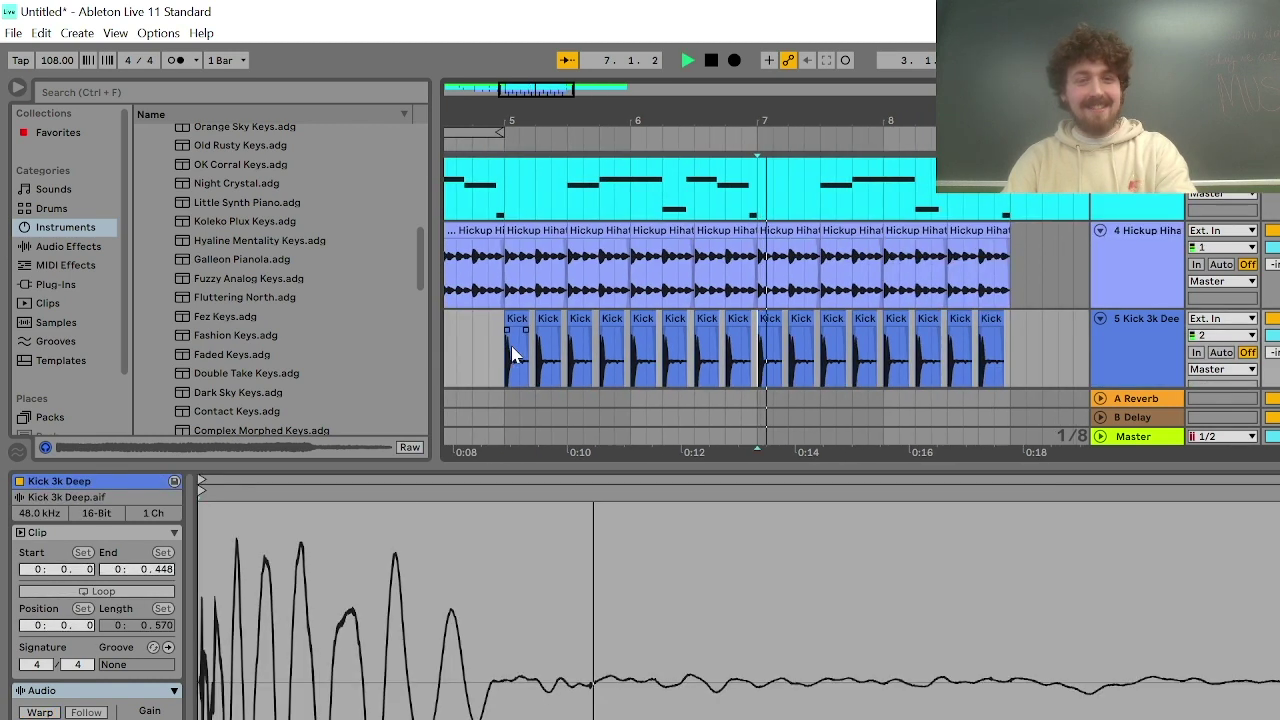
{"action": "key", "text": "space"}
{"action": "scroll", "coordinate": [679, 334], "scroll_direction": "up", "scroll_amount": 3}
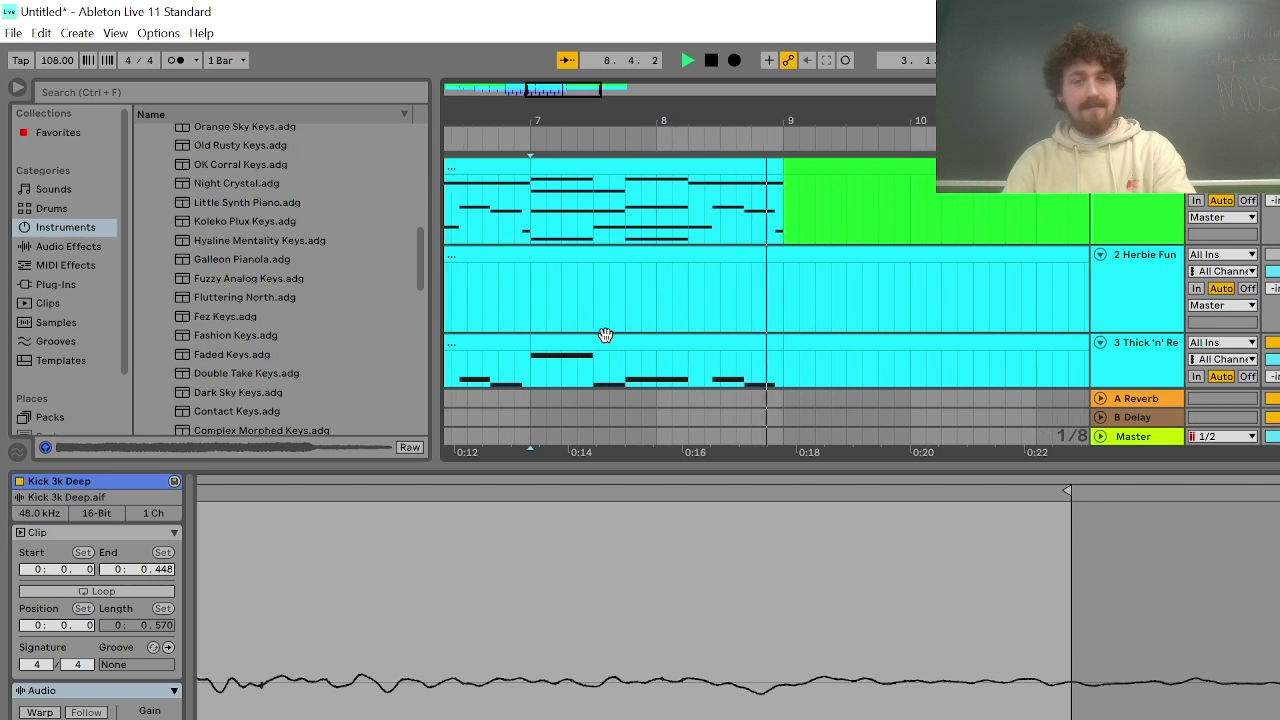
{"action": "key", "text": "space"}
{"action": "scroll", "coordinate": [604, 337], "scroll_direction": "down", "scroll_amount": 5}
{"action": "key", "text": "plus"}
{"action": "key", "text": "plus"}
{"action": "key", "text": "plus"}
{"action": "key", "text": "plus"}
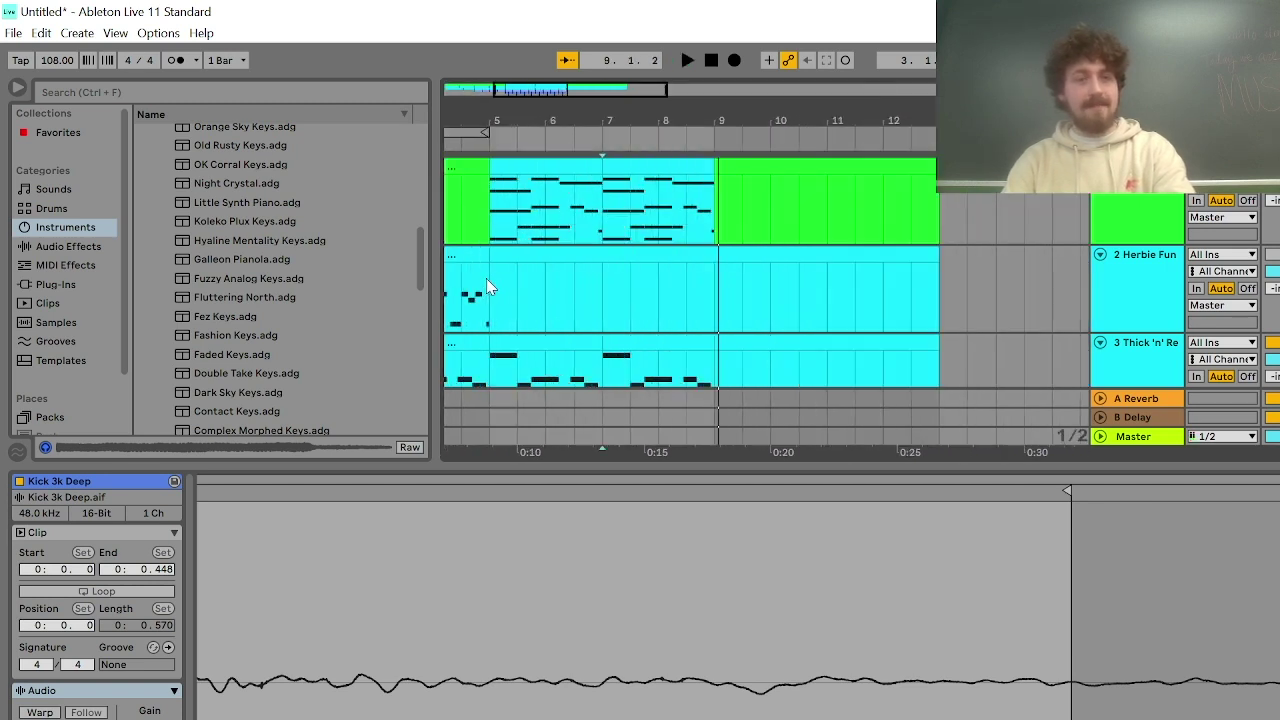
Open the chord clip at bar 5, try a short F#3 note at beat 2.2, and delete it
{"action": "left_click", "coordinate": [486, 220]}
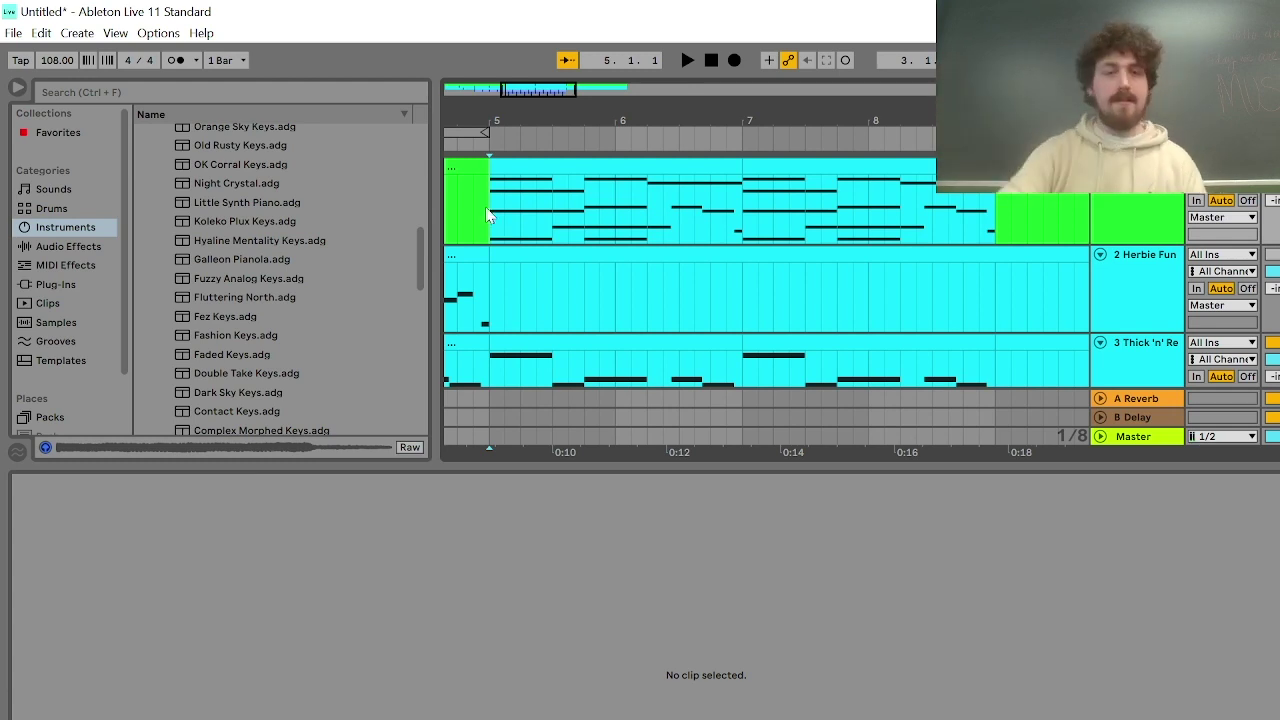
{"action": "left_click", "coordinate": [624, 163]}
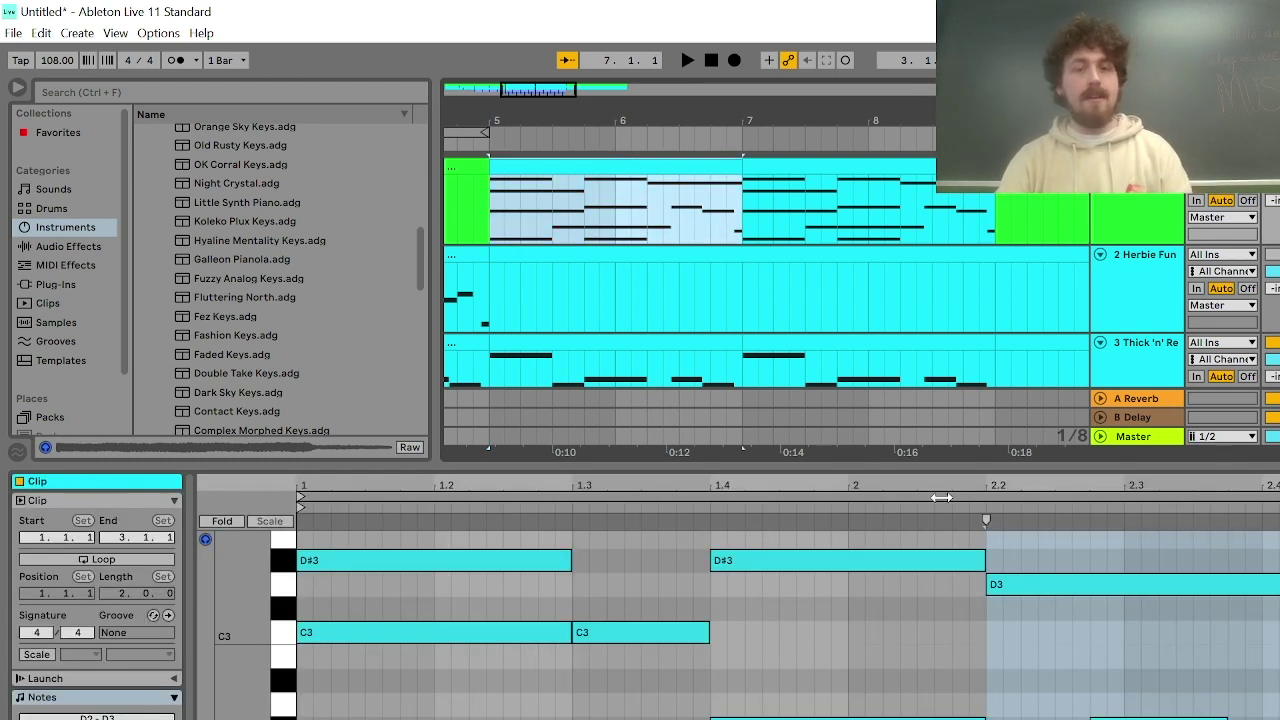
{"action": "scroll", "coordinate": [934, 608], "scroll_direction": "down", "scroll_amount": 5}
{"action": "scroll", "coordinate": [918, 590], "scroll_direction": "down", "scroll_amount": 2}
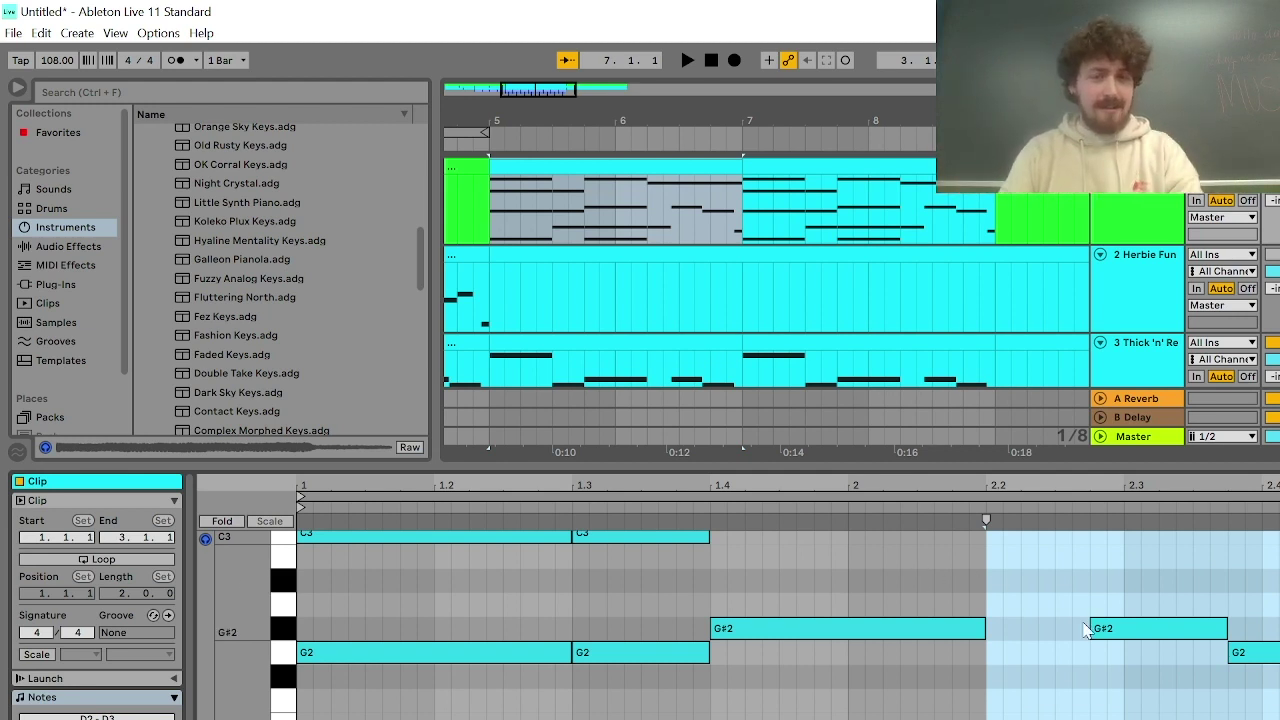
{"action": "scroll", "coordinate": [920, 580], "scroll_direction": "up", "scroll_amount": 4}
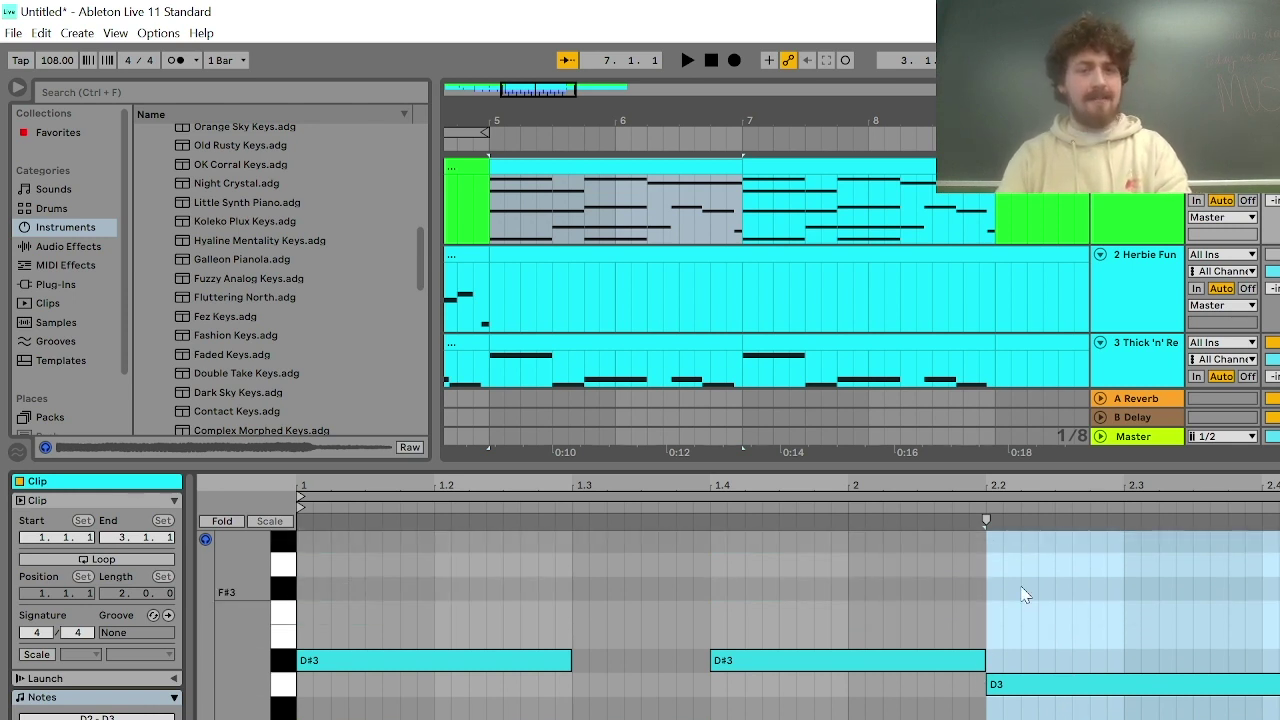
{"action": "double_click", "coordinate": [992, 589]}
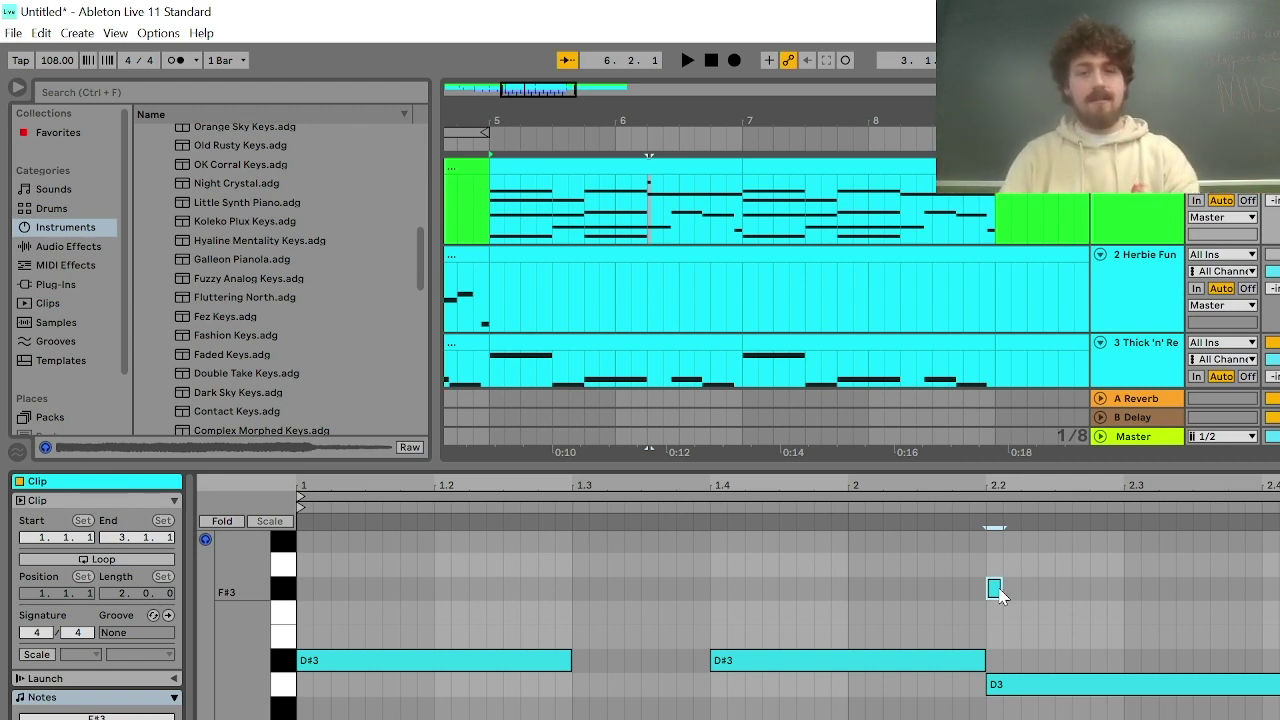
{"action": "double_click", "coordinate": [992, 590]}
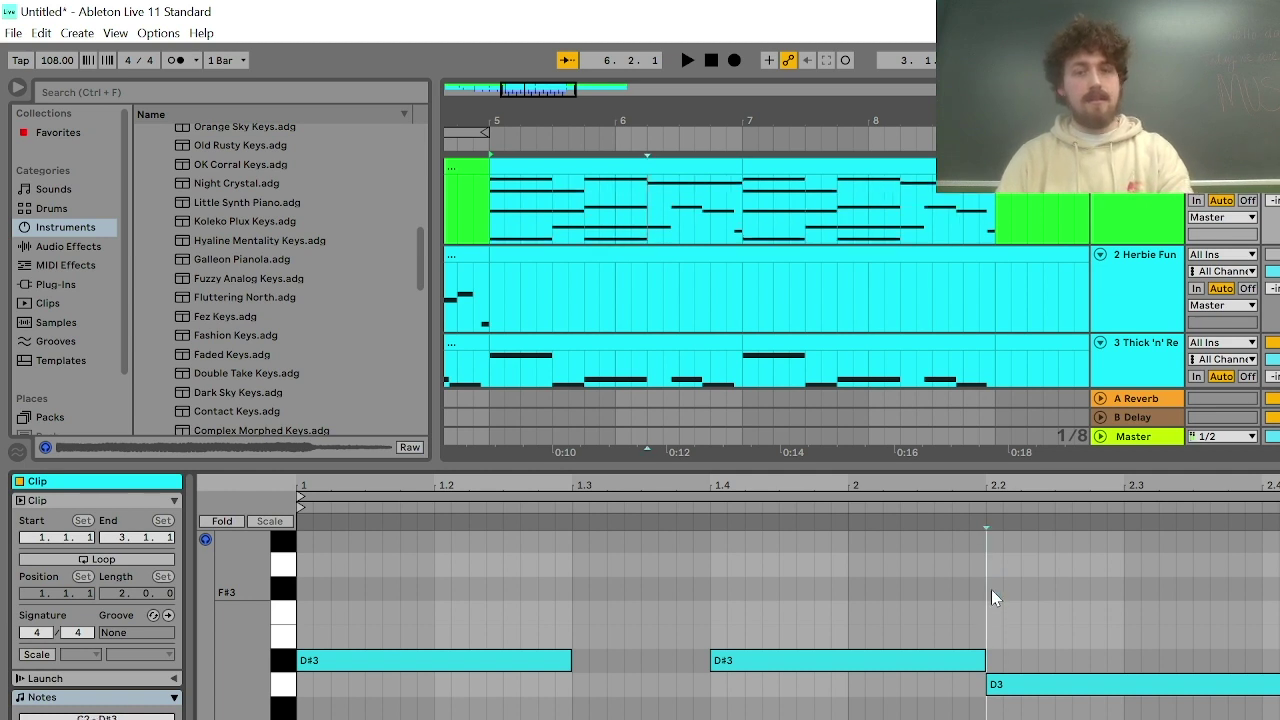
Delete the Herbie Fun track from the arrangement
{"action": "scroll", "coordinate": [494, 243], "scroll_direction": "down", "scroll_amount": 5}
{"action": "scroll", "coordinate": [482, 272], "scroll_direction": "up", "scroll_amount": 6}
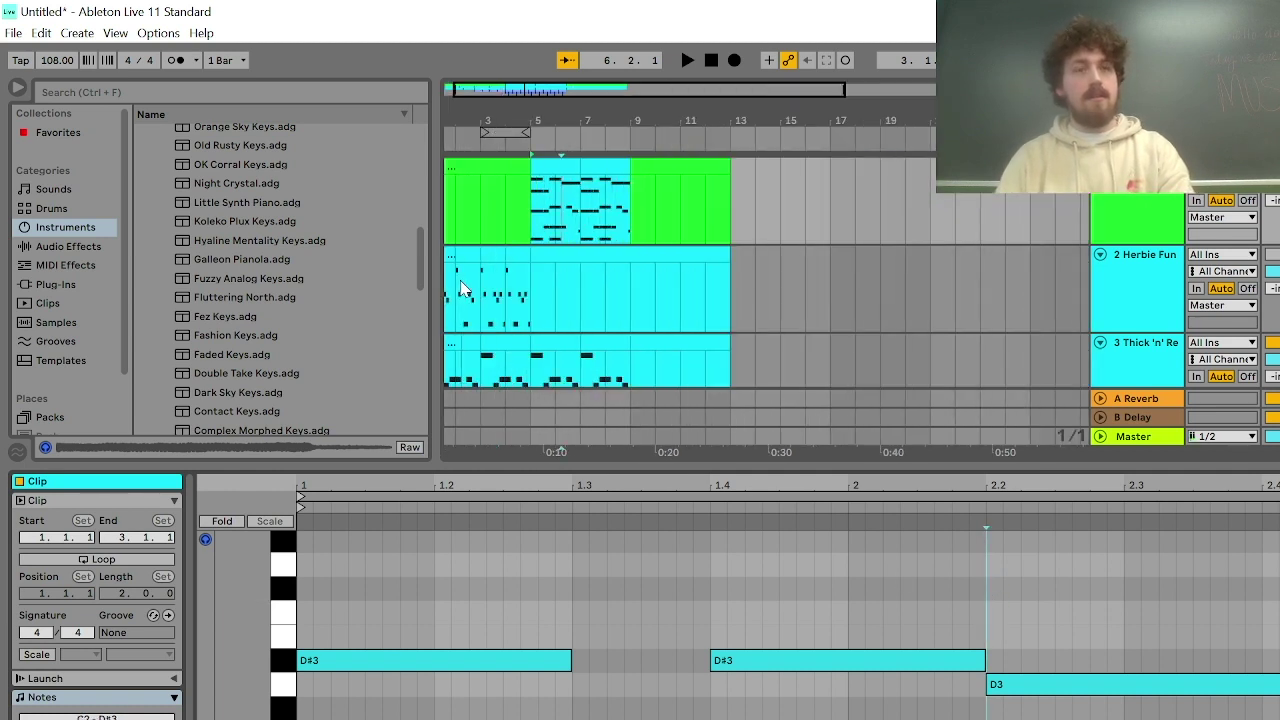
{"action": "scroll", "coordinate": [470, 295], "scroll_direction": "down", "scroll_amount": 3}
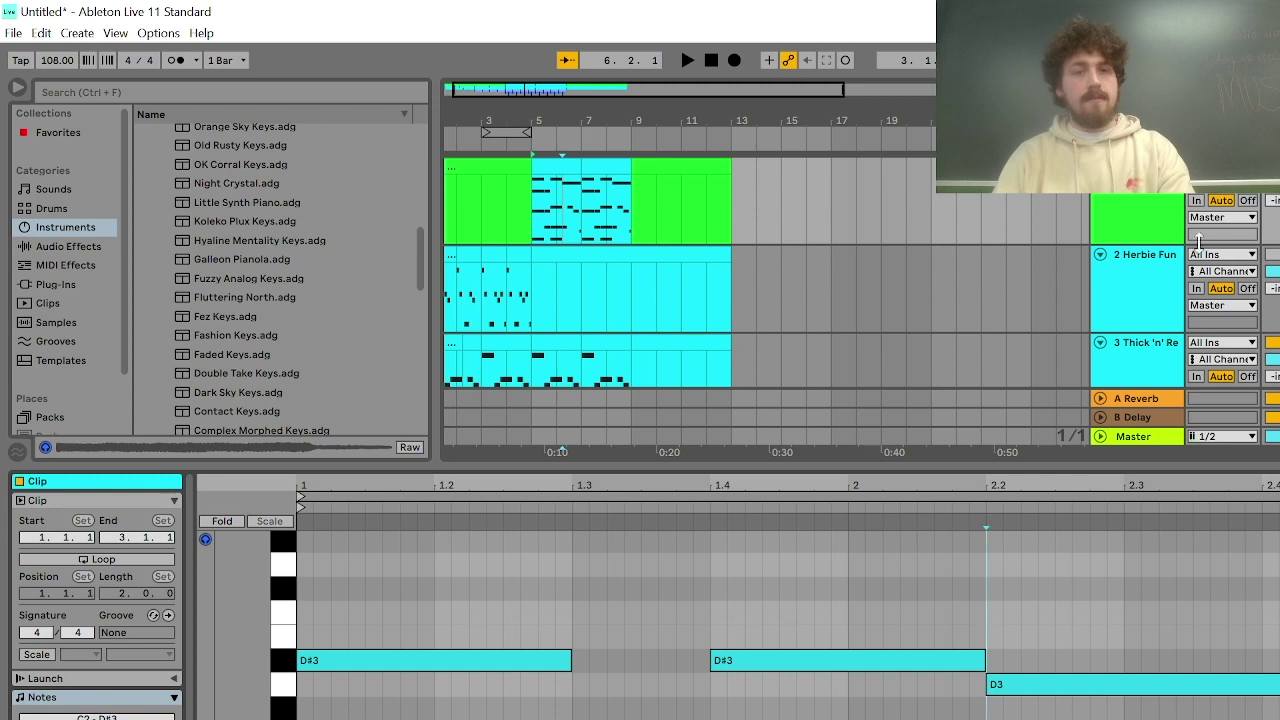
{"action": "left_click", "coordinate": [1140, 275]}
{"action": "key", "text": "Delete"}
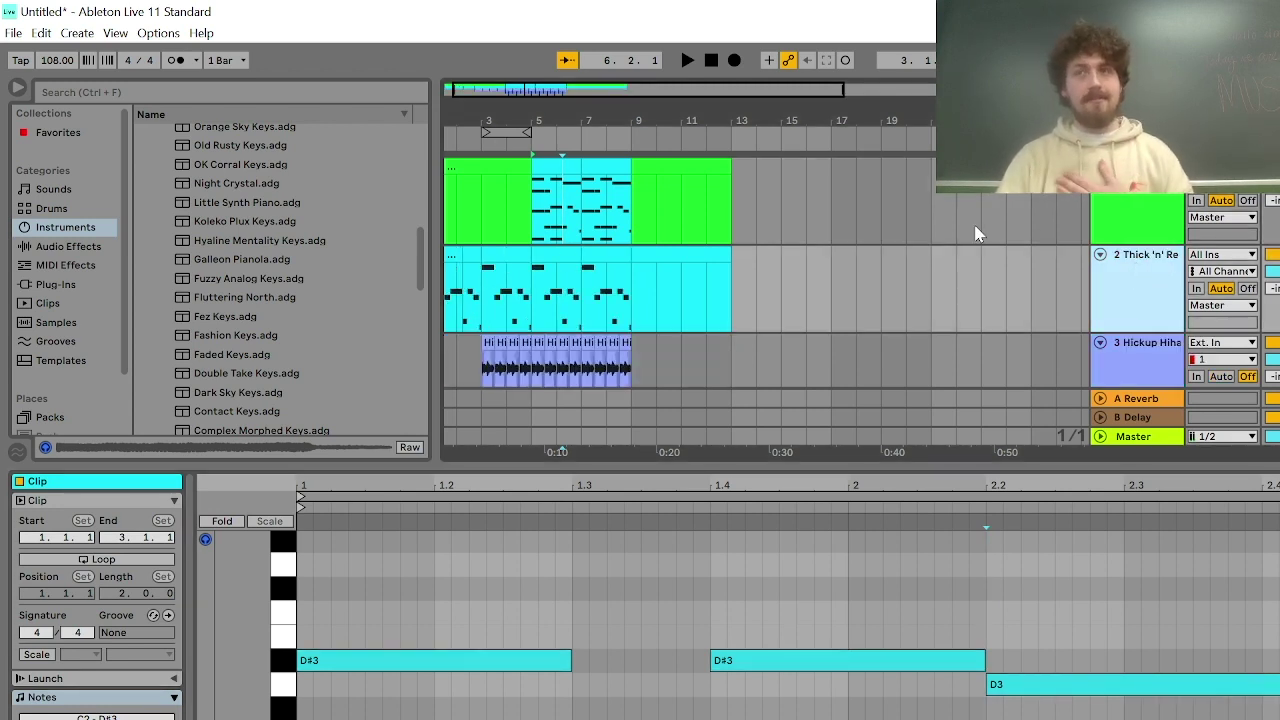
Automate the chord track's volume to rise from about -23 dB at bar 5 to 0.0 dB at bar 9, and play it
{"action": "left_click", "coordinate": [555, 197]}
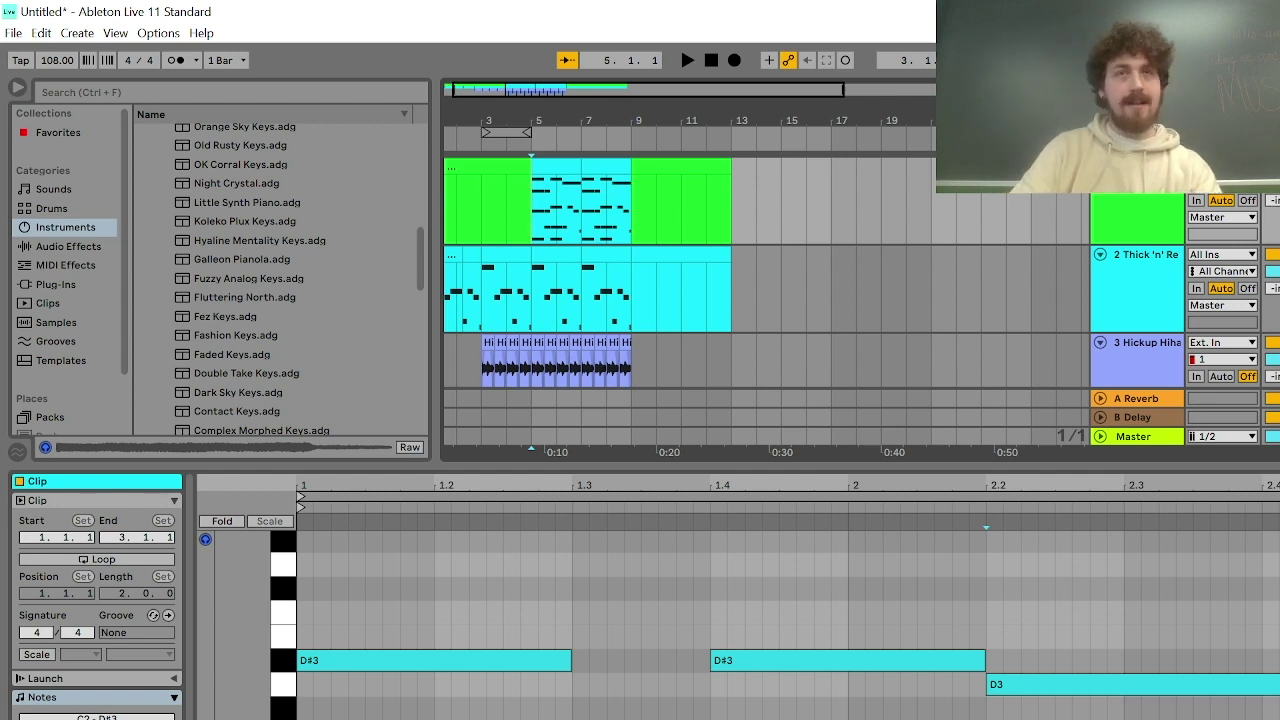
{"action": "key", "text": "a"}
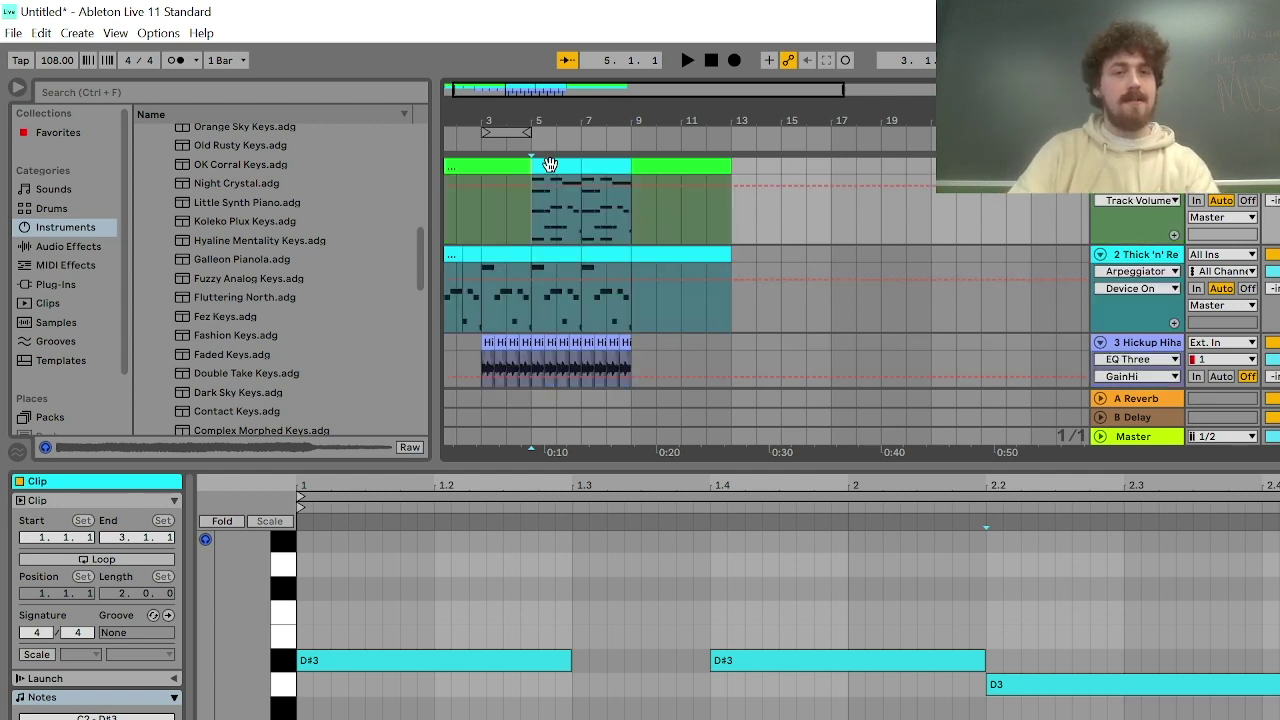
{"action": "left_click", "coordinate": [633, 186]}
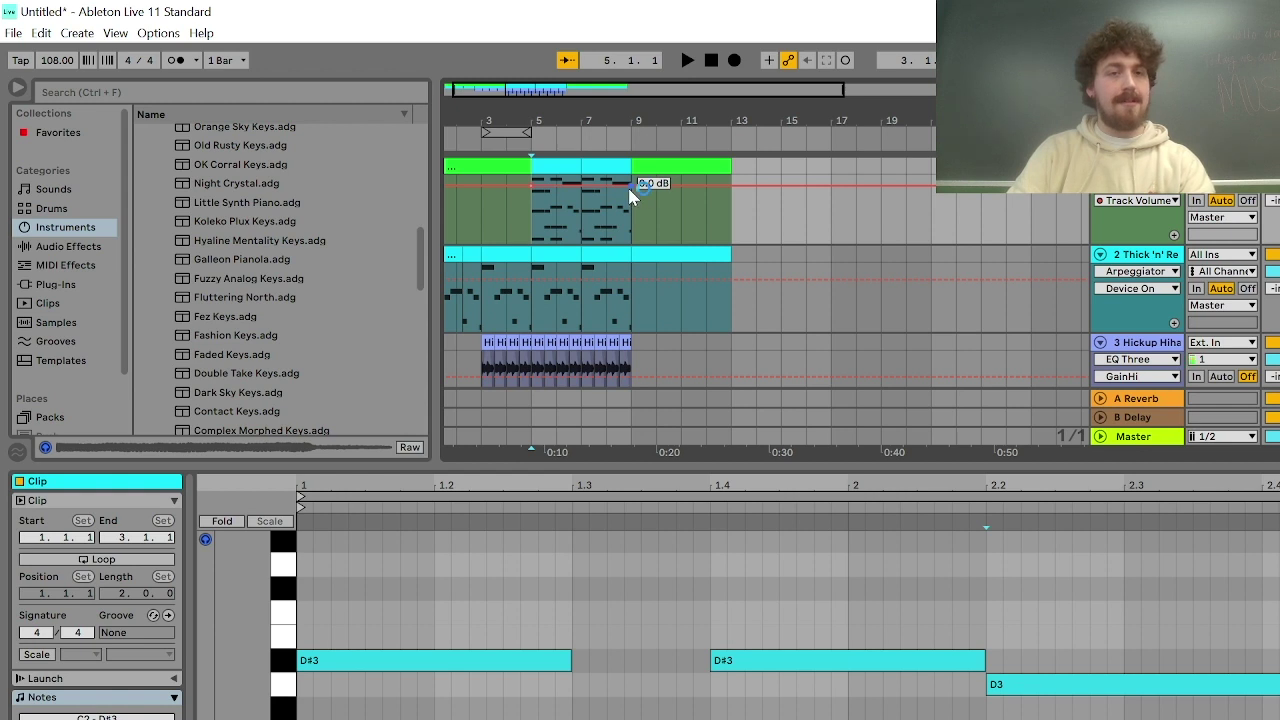
{"action": "left_click_drag", "start_coordinate": [531, 186], "coordinate": [531, 222]}
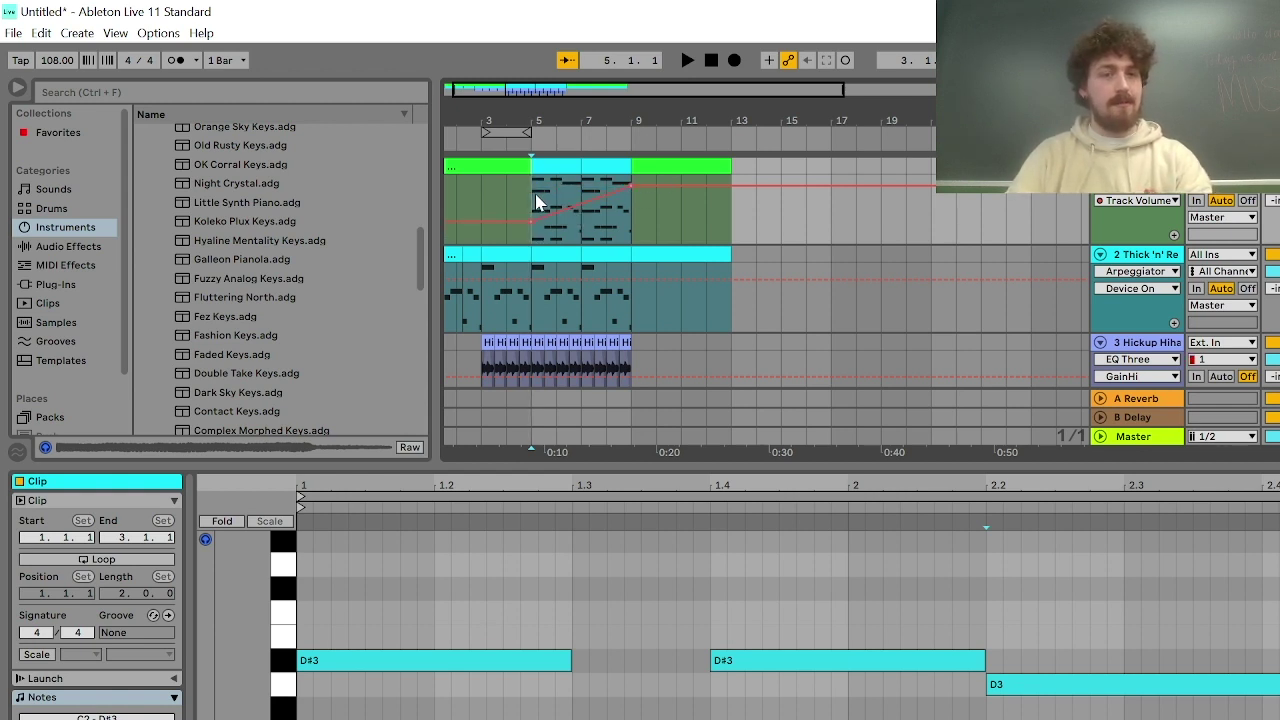
{"action": "key", "text": "space"}
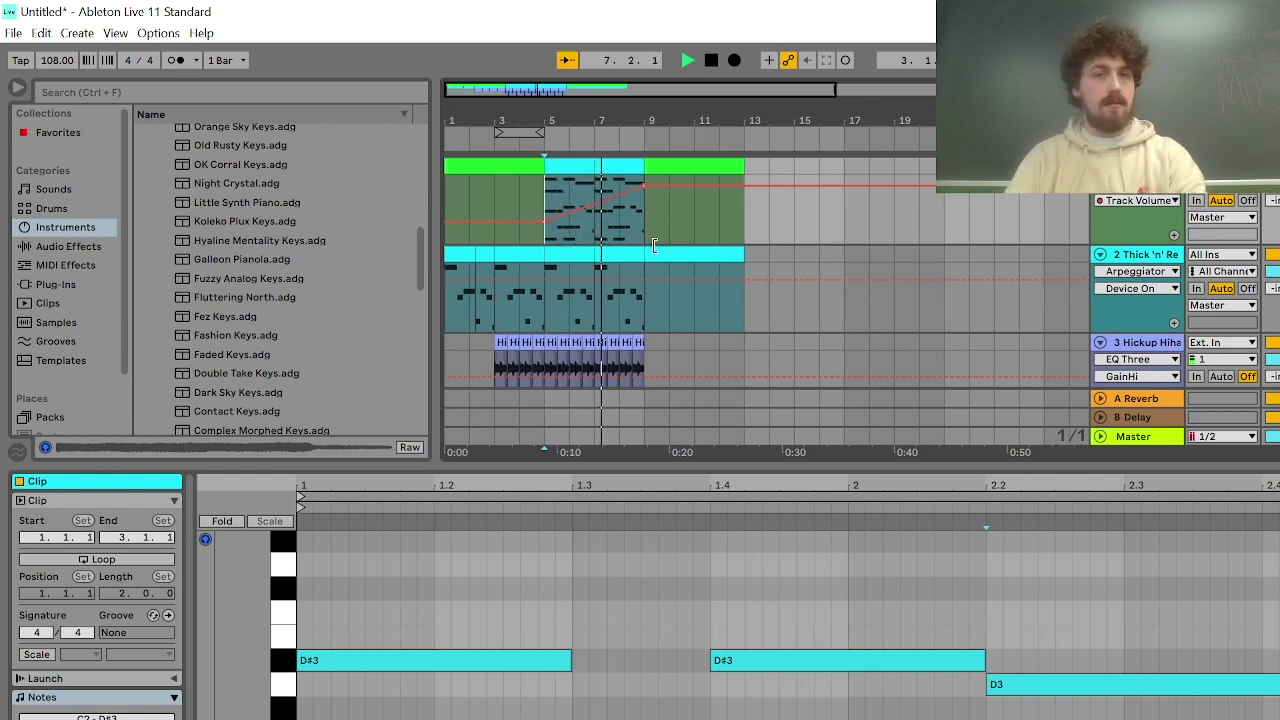
{"action": "key", "text": "space"}
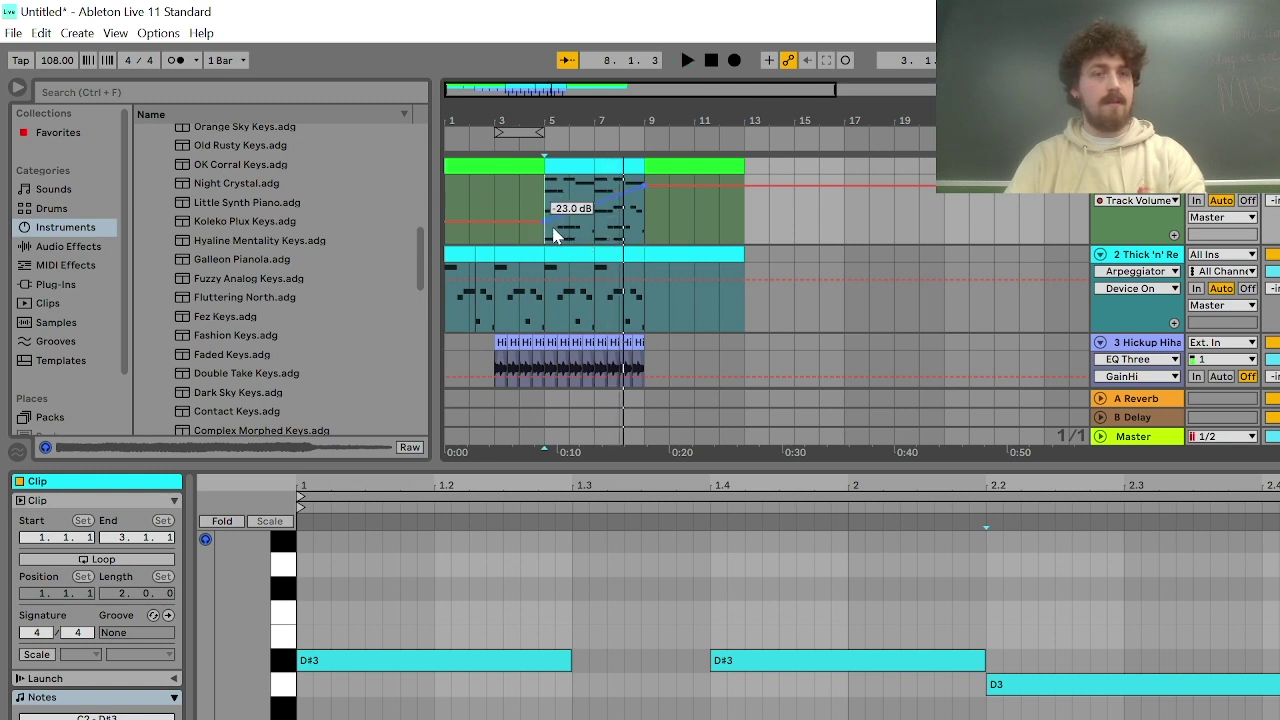
Raise the starting level of the chord track's volume fade at bar 5 and play the arrangement from there
{"action": "left_click_drag", "start_coordinate": [545, 228], "coordinate": [545, 207]}
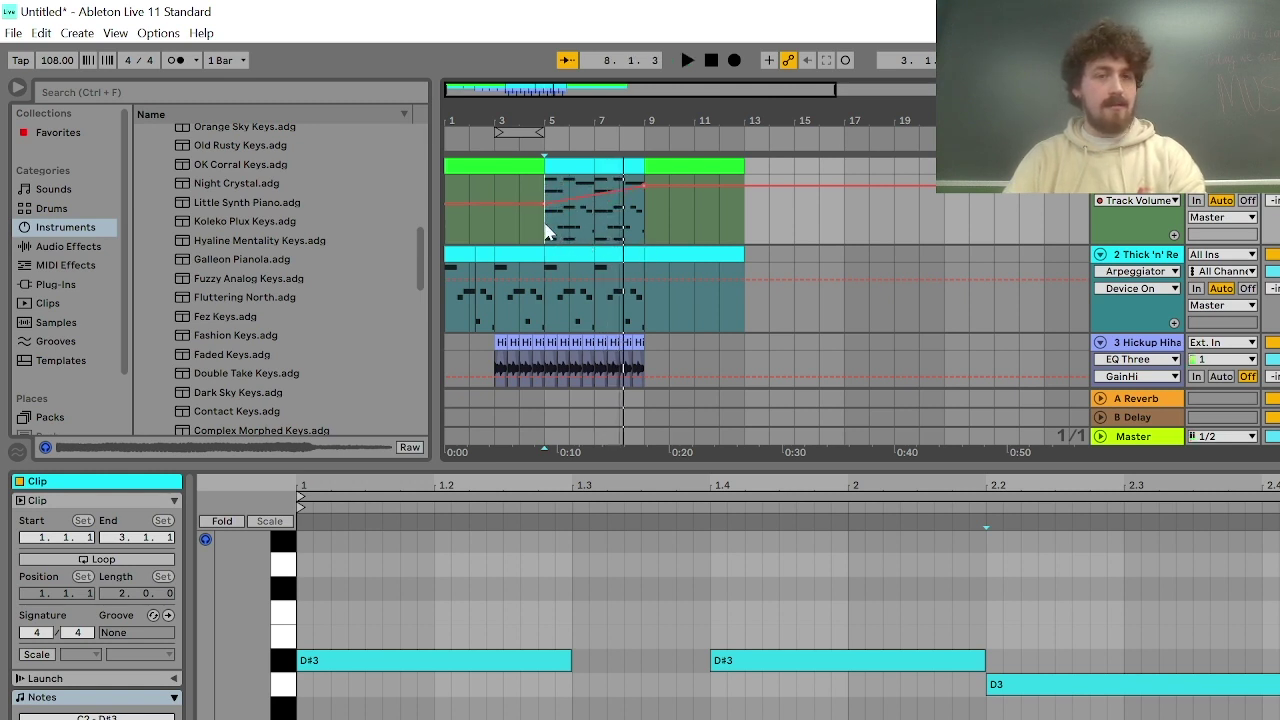
{"action": "key", "text": "space"}
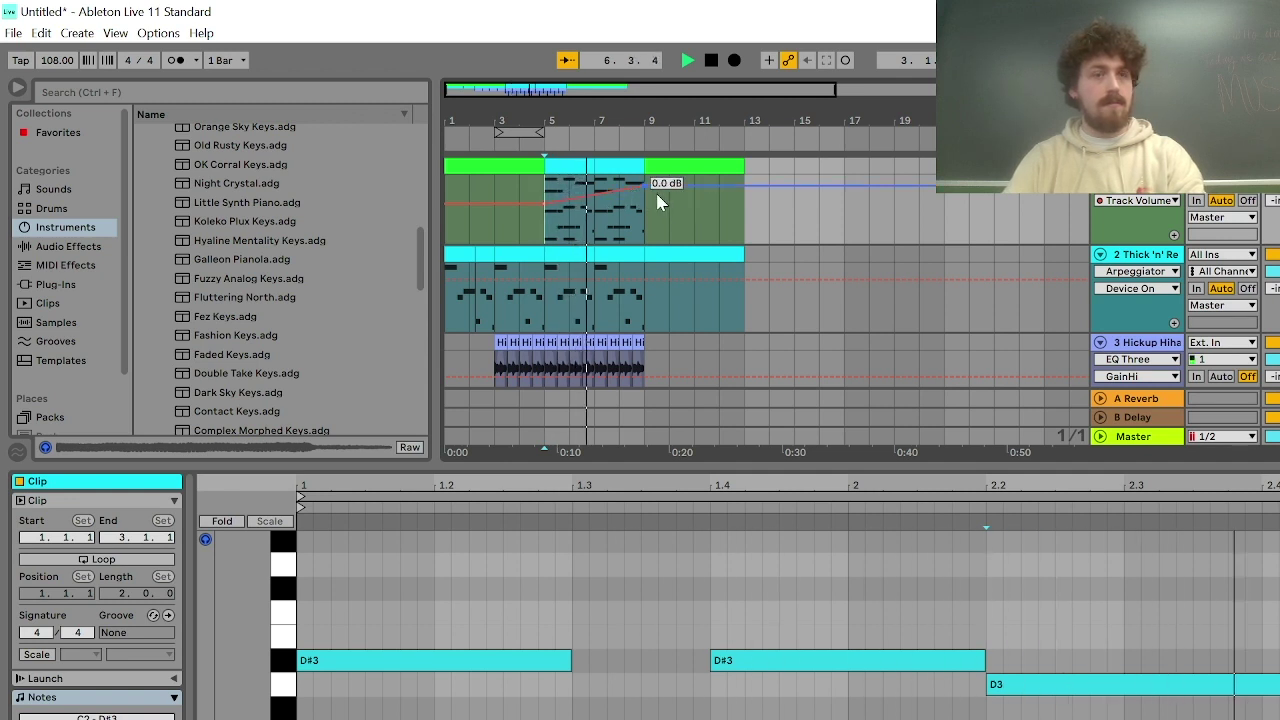
{"action": "scroll", "coordinate": [595, 248], "scroll_direction": "down", "scroll_amount": 2}
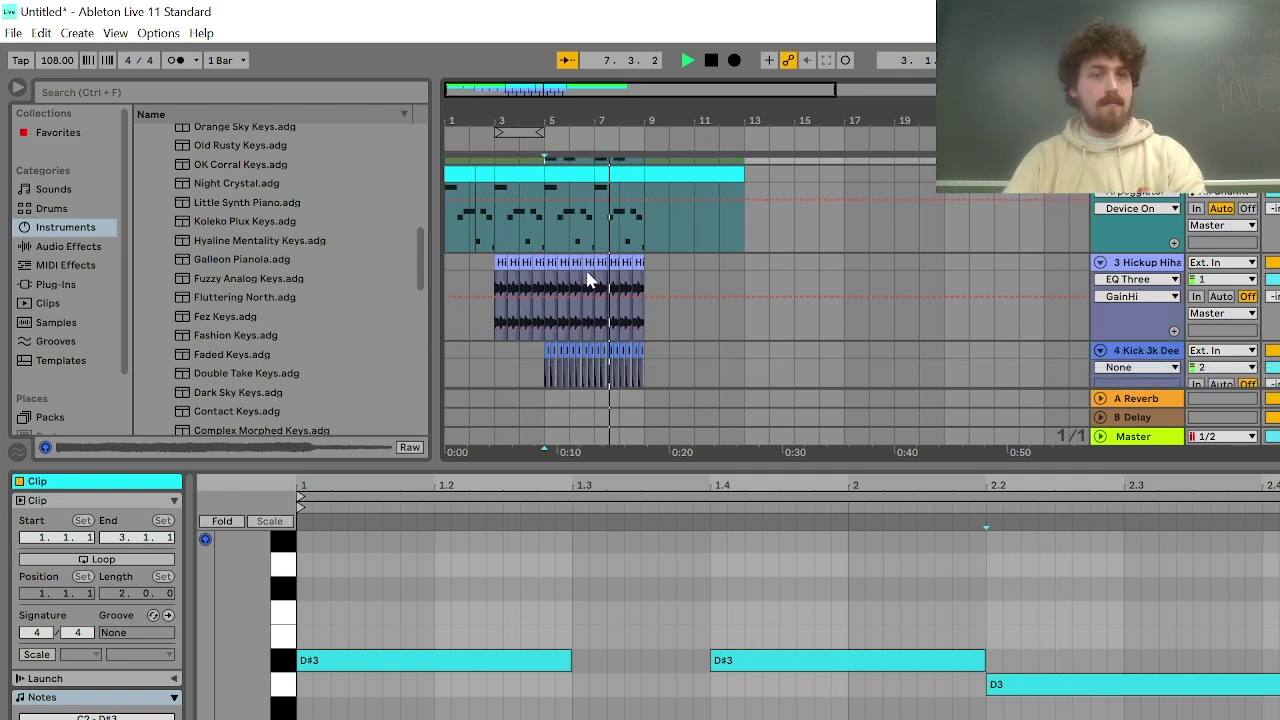
{"action": "scroll", "coordinate": [587, 280], "scroll_direction": "down", "scroll_amount": 2}
{"action": "scroll", "coordinate": [586, 278], "scroll_direction": "up", "scroll_amount": 5}
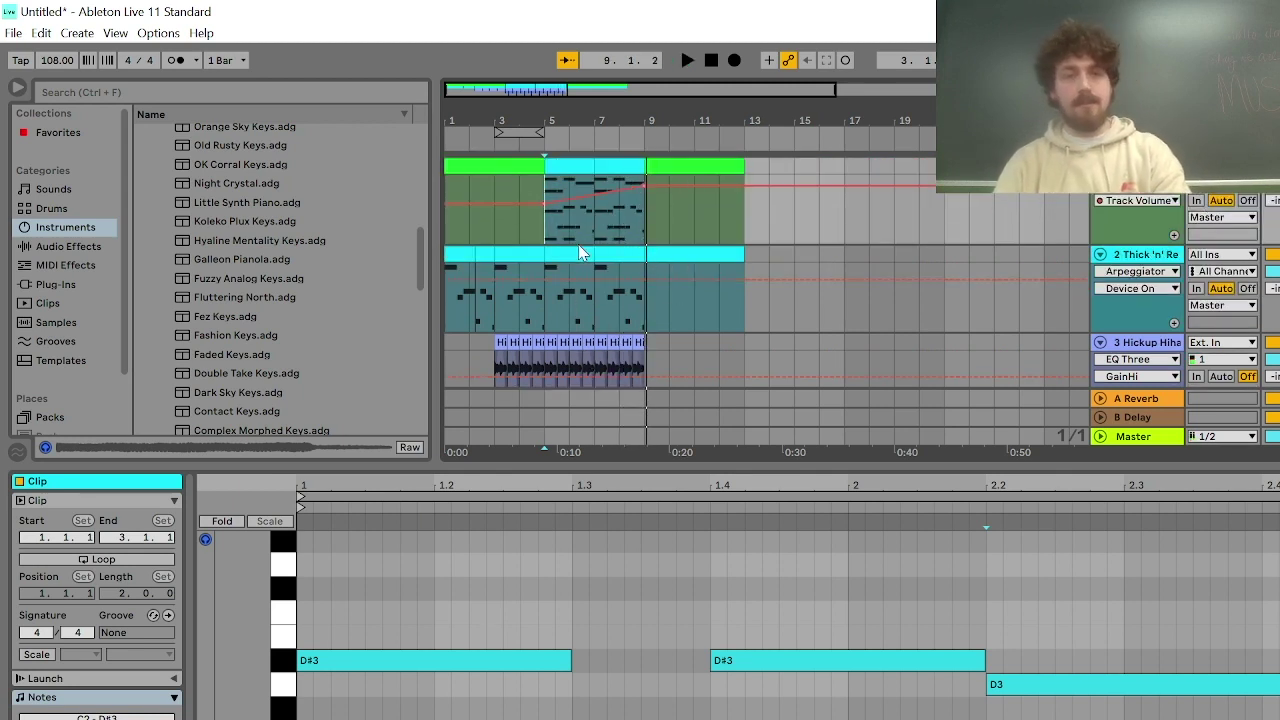
Undo the chord track's volume automation and hide the automation lanes
{"action": "key", "text": "ctrl+z"}
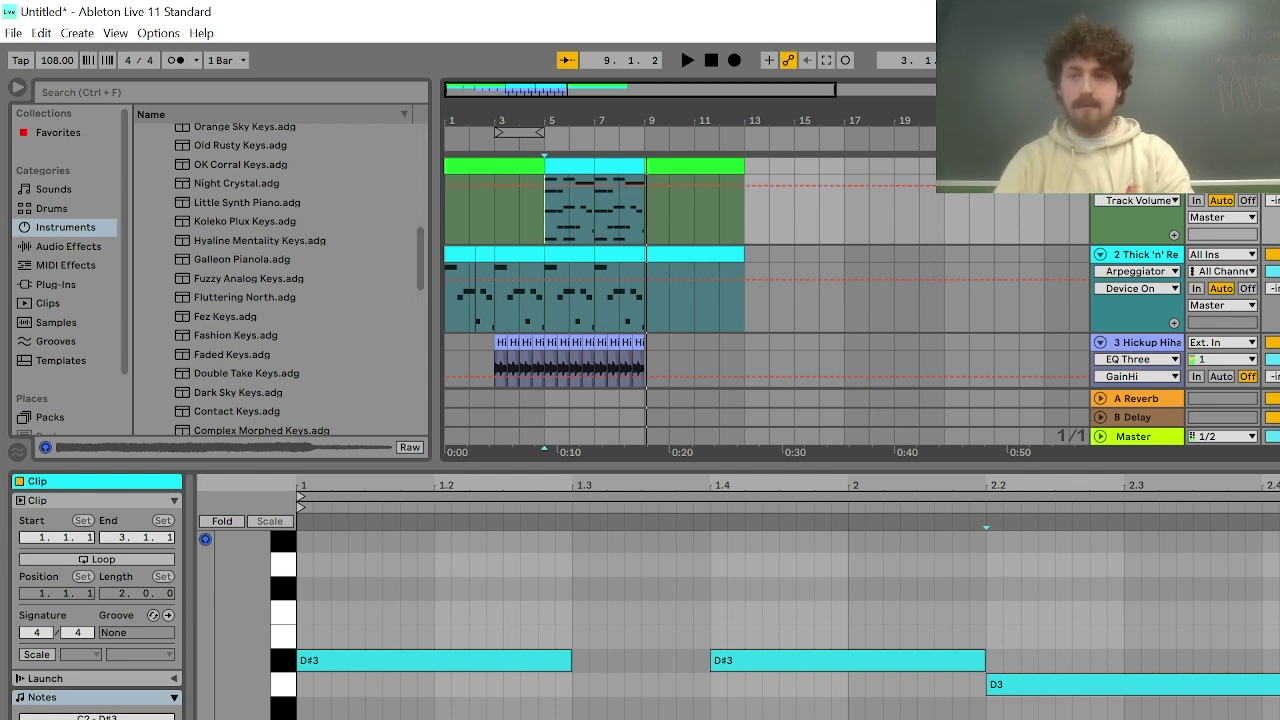
{"action": "key", "text": "a"}
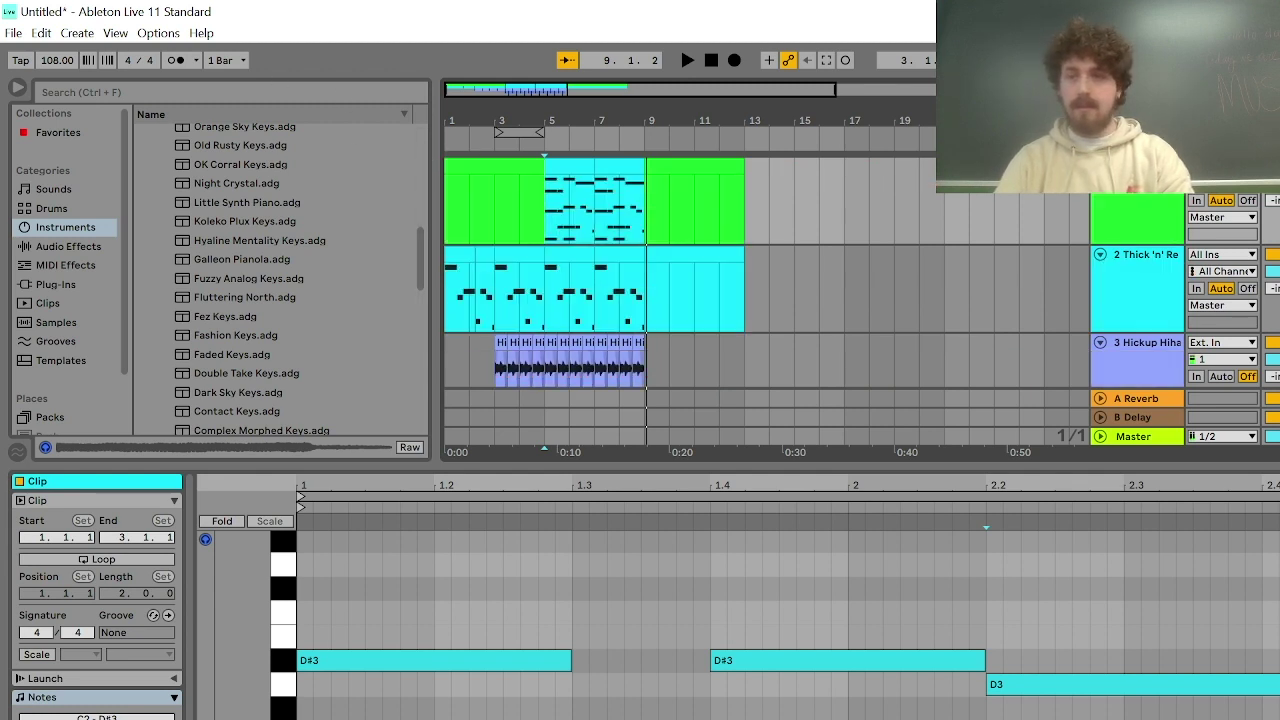
Search the browser for "eq" and add EQ Three after Cathedral Keys on the chord track
{"action": "left_click", "coordinate": [88, 90]}
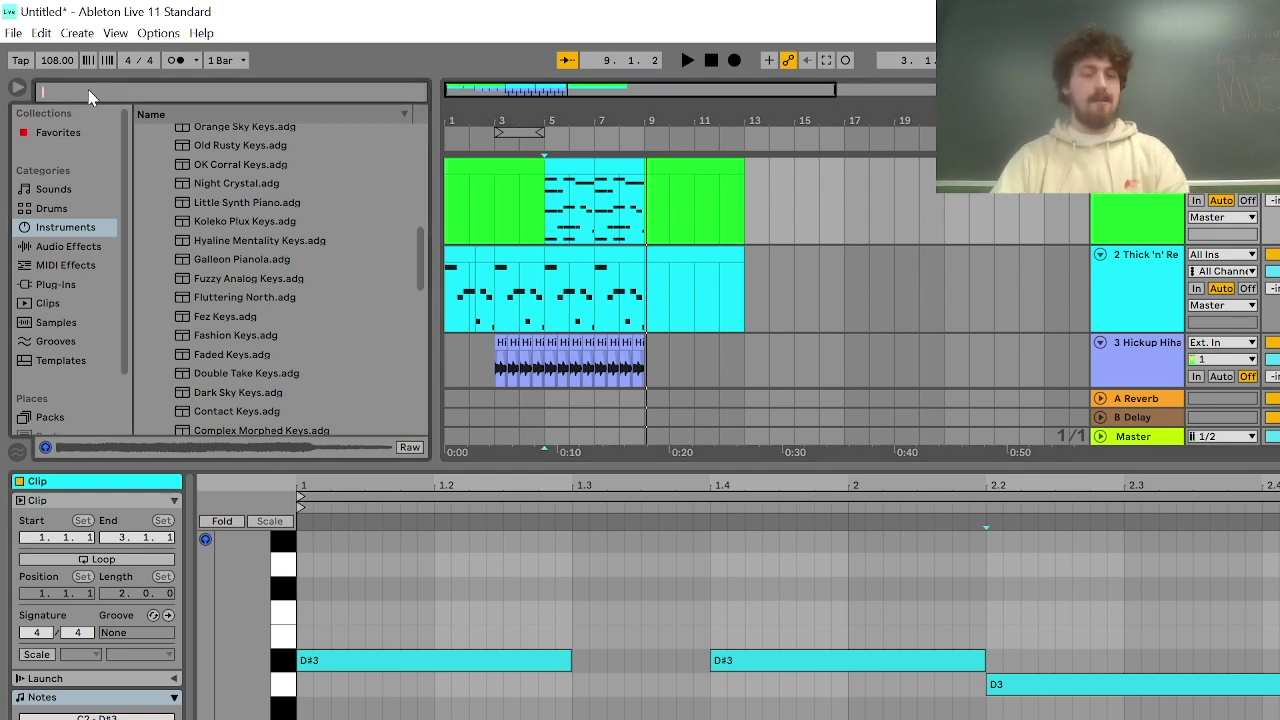
{"action": "type", "text": "eq"}
{"action": "key", "text": "Down"}
{"action": "key", "text": "Down"}
{"action": "key", "text": "Down"}
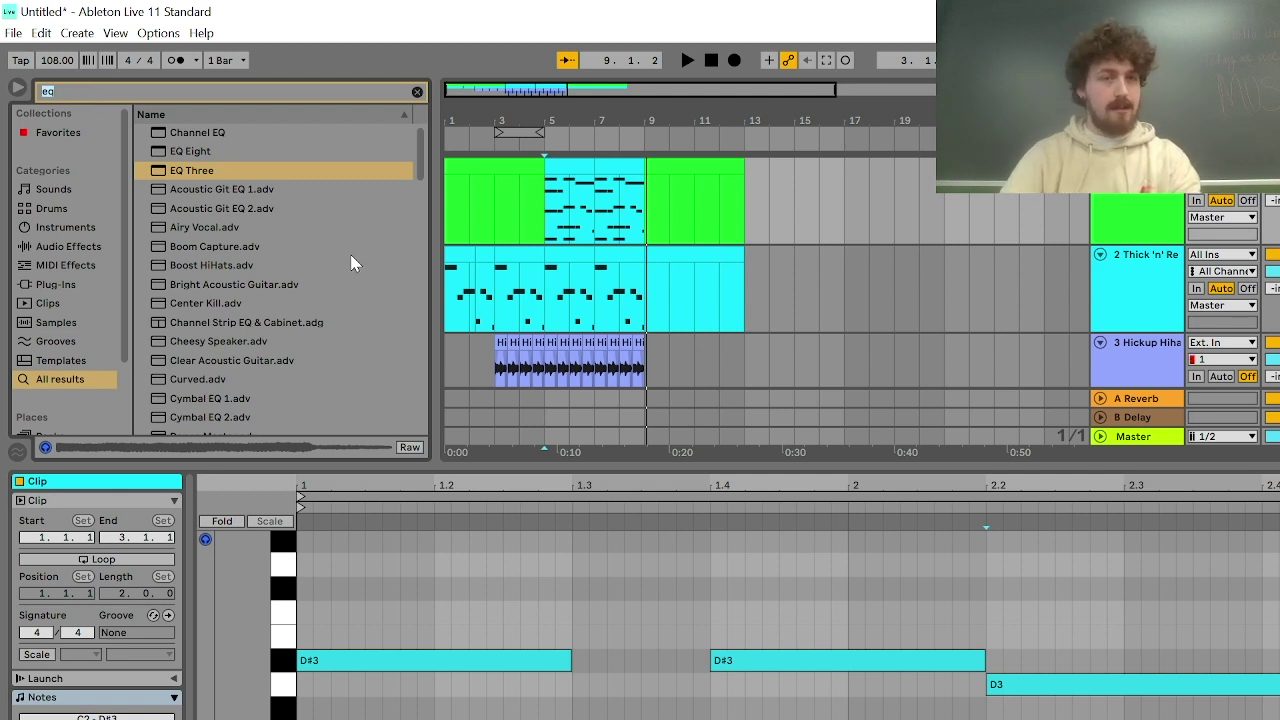
{"action": "double_click", "coordinate": [259, 134]}
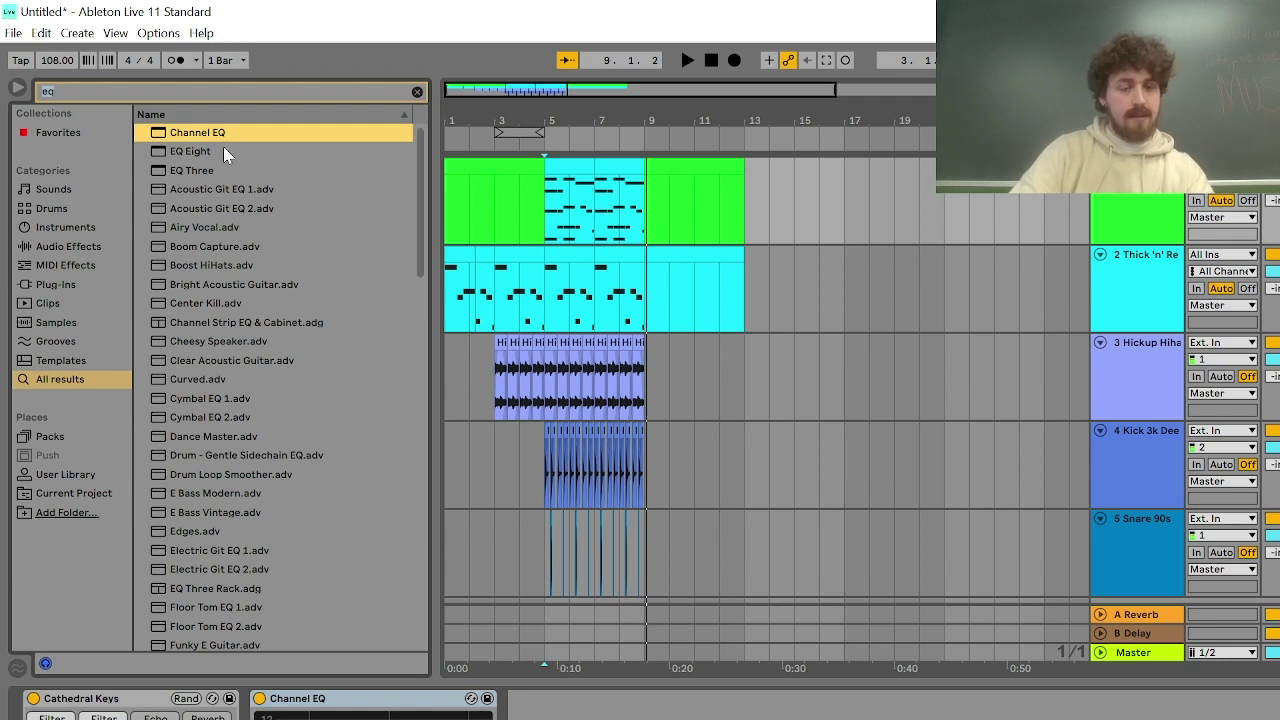
{"action": "key", "text": "ctrl+z"}
{"action": "key", "text": "Down"}
{"action": "key", "text": "Down"}
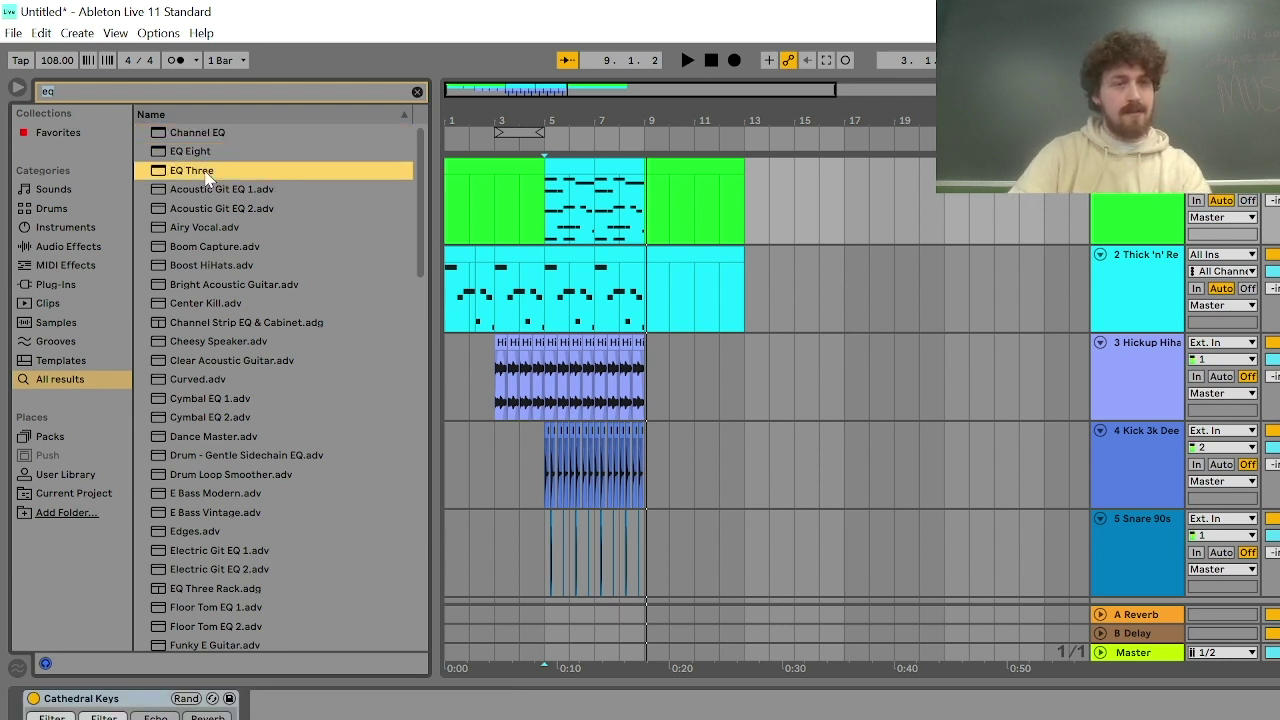
{"action": "key", "text": "Return"}
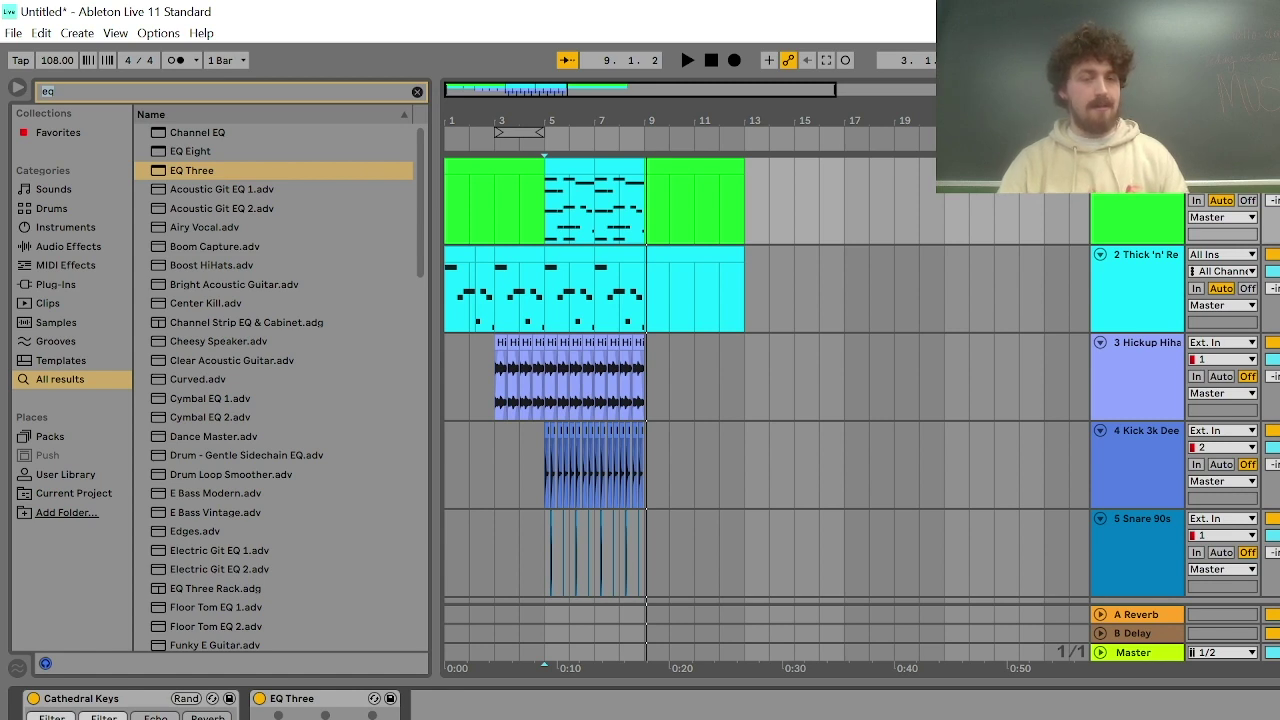
Play the arrangement from bar 5 to hear the chords through EQ Three
{"action": "key", "text": "space"}
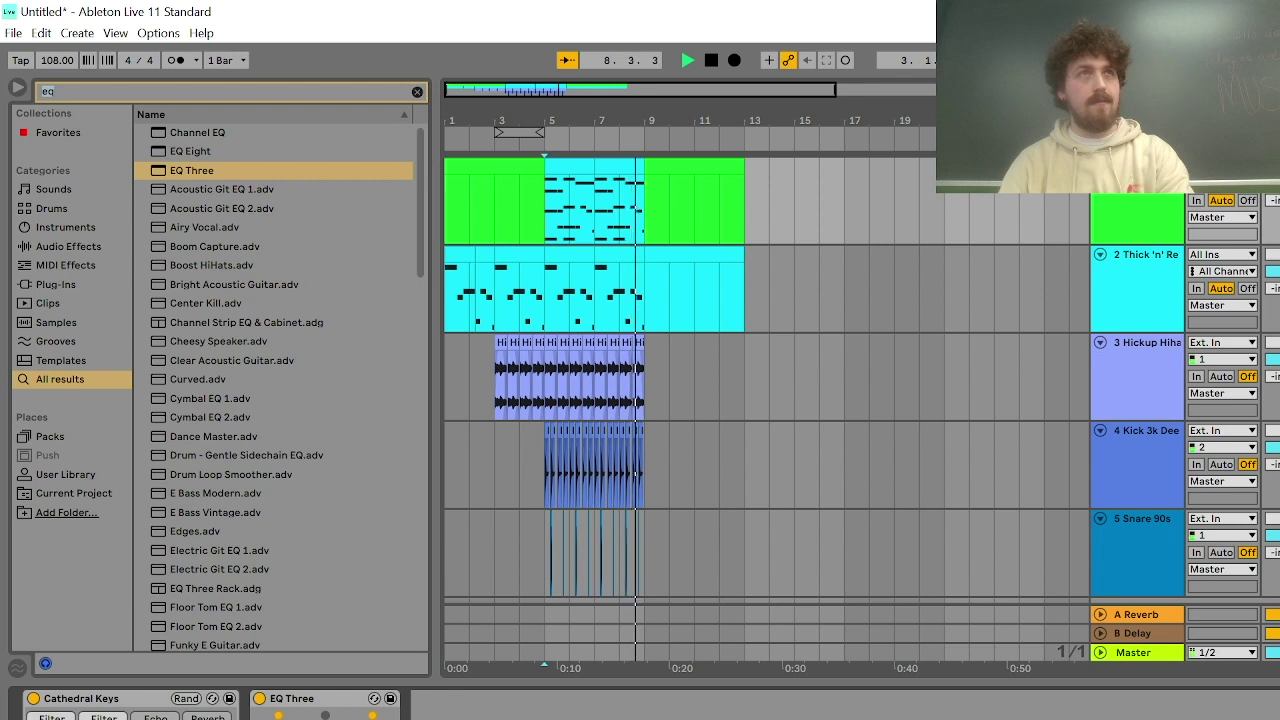
{"action": "key", "text": "space"}
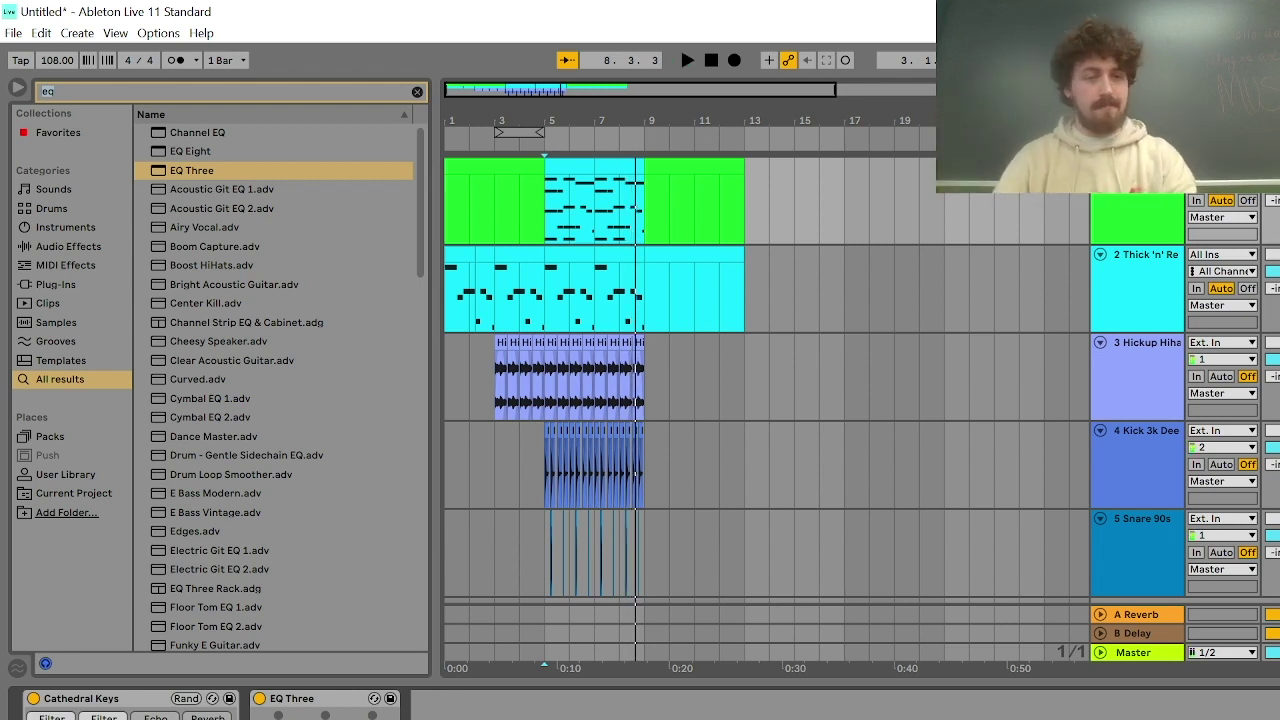
{"action": "key", "text": "space"}
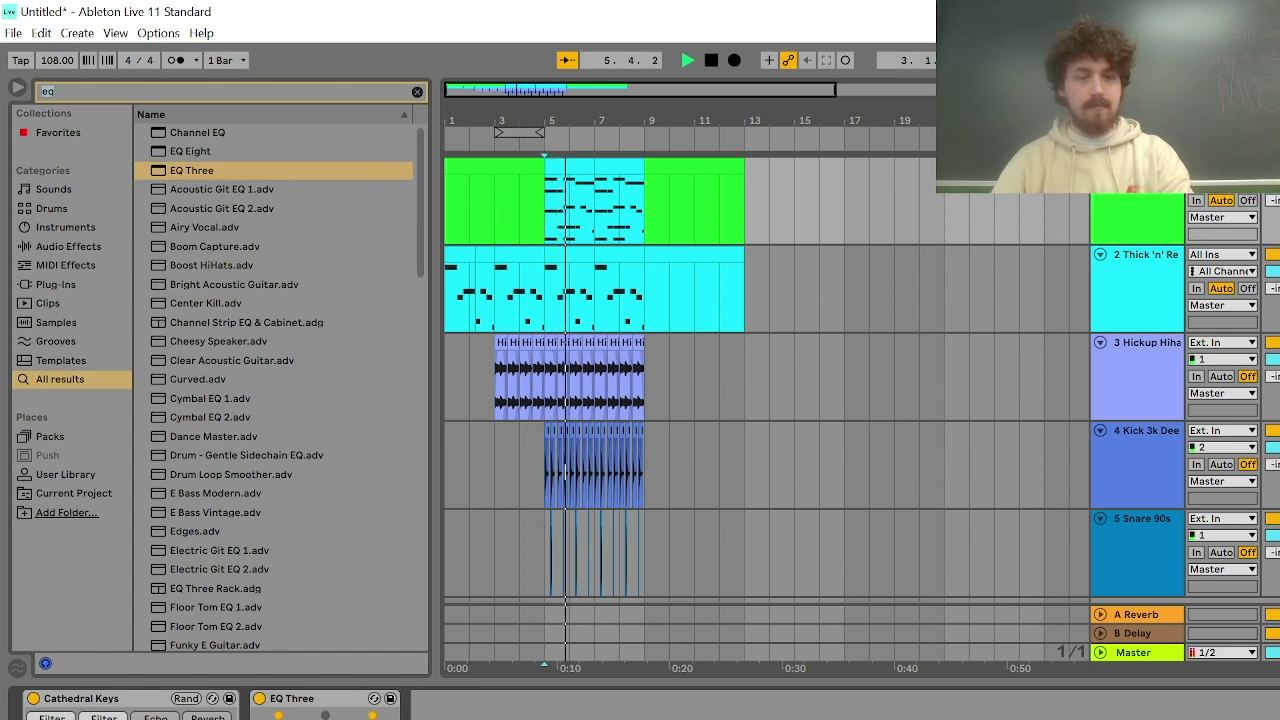
Play the arrangement from bar 5 and the chord clip from bar 9 to check the EQ Three sound
{"action": "key", "text": "space"}
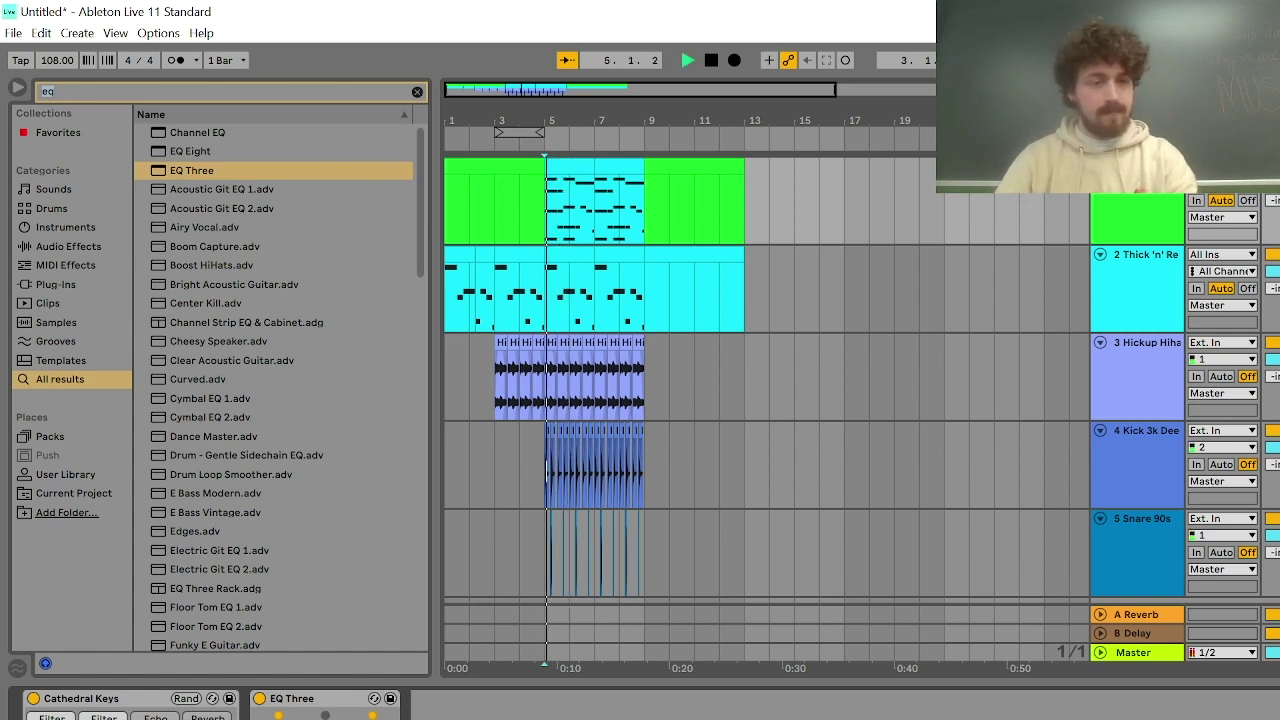
{"action": "key", "text": "space"}
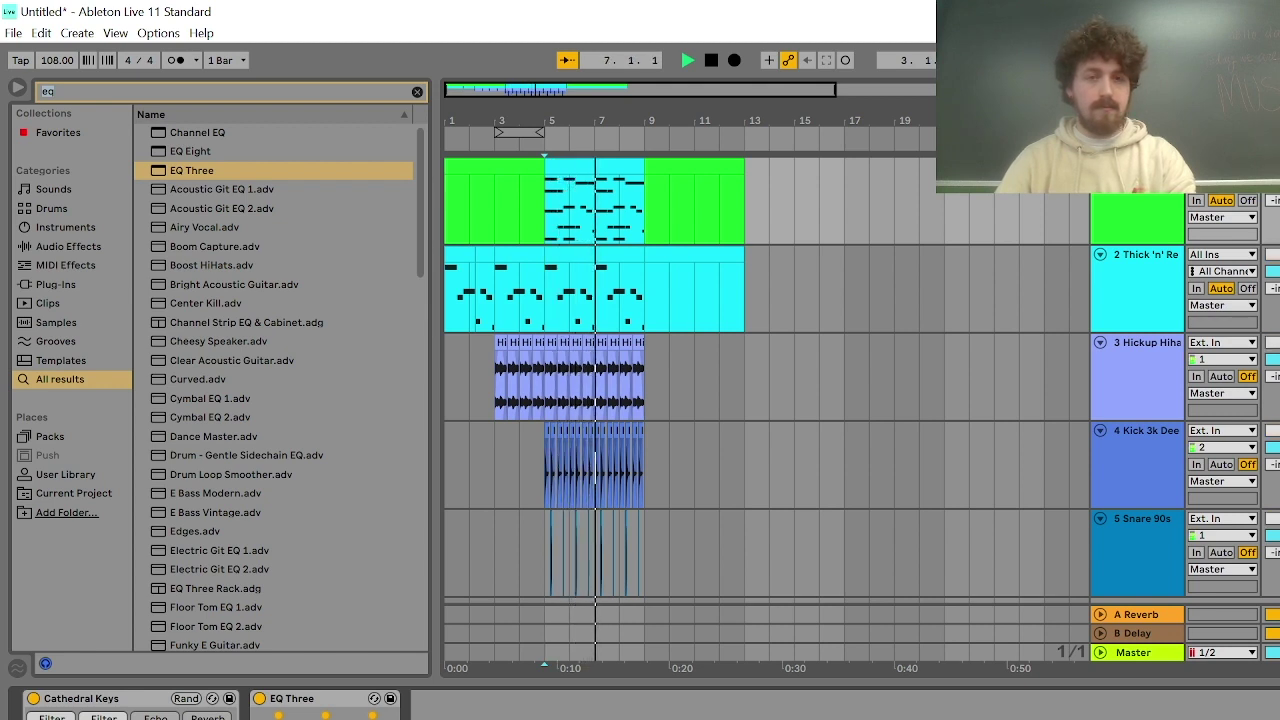
{"action": "key", "text": "space"}
{"action": "key", "text": "space"}
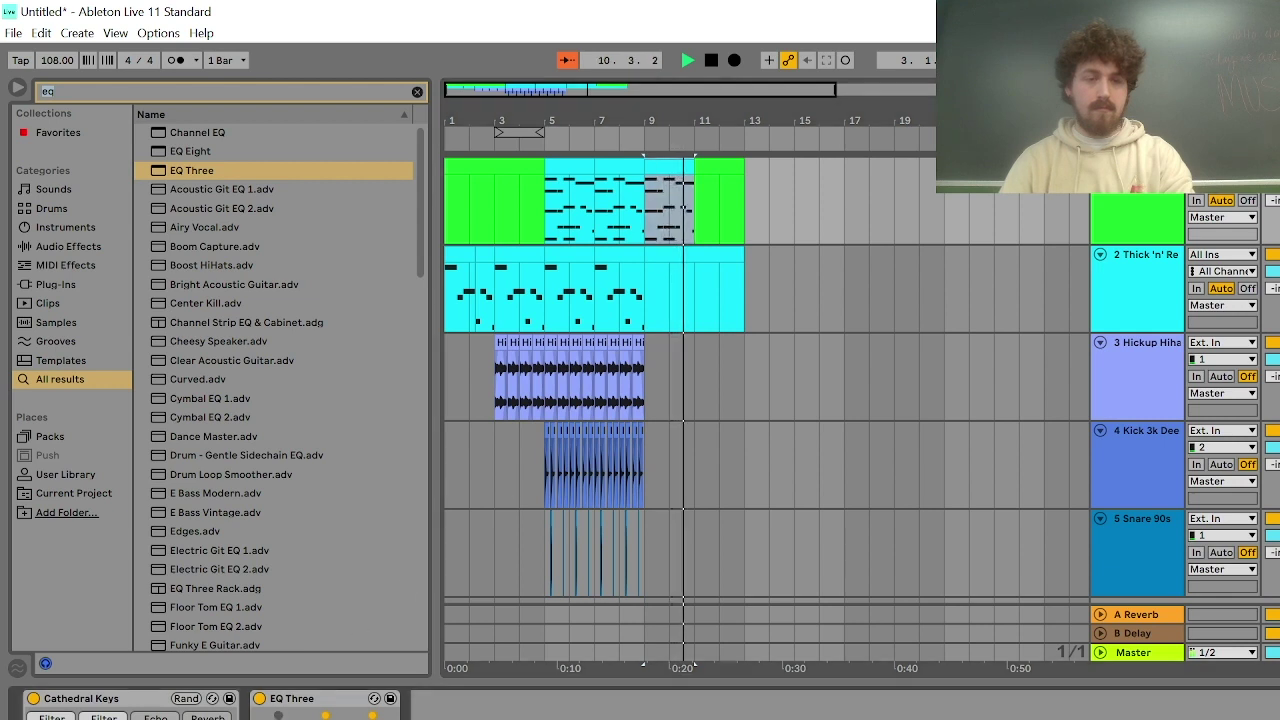
{"action": "key", "text": "space"}
{"action": "key", "text": "space"}
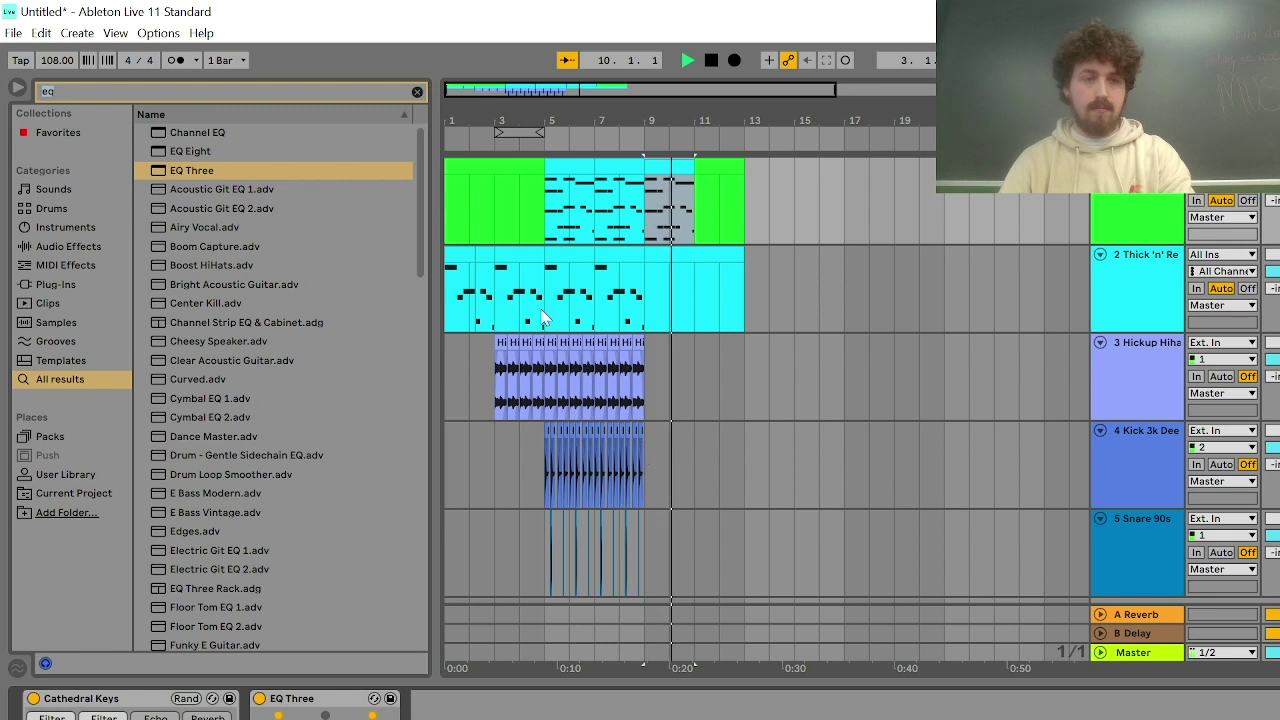
{"action": "key", "text": "space"}
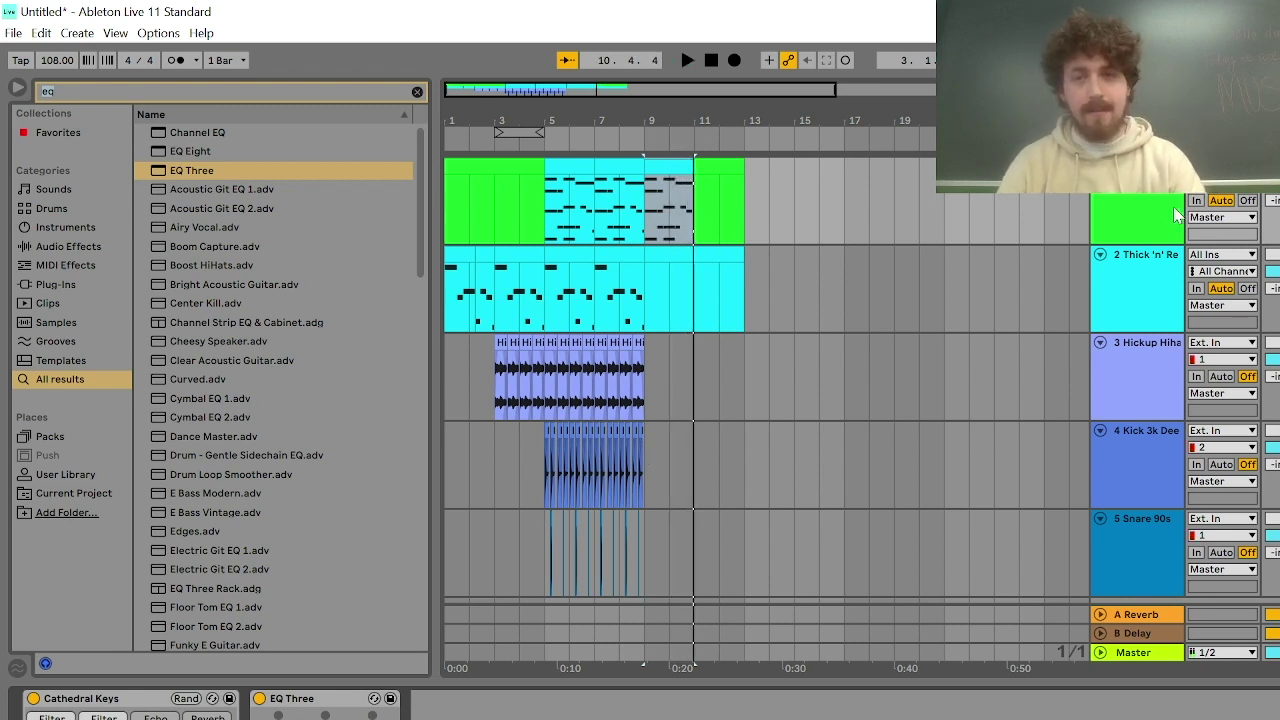
Insert a new MIDI track below the chord track and copy the chord clip at bar 5 into it
{"action": "key", "text": "ctrl+shift+t"}
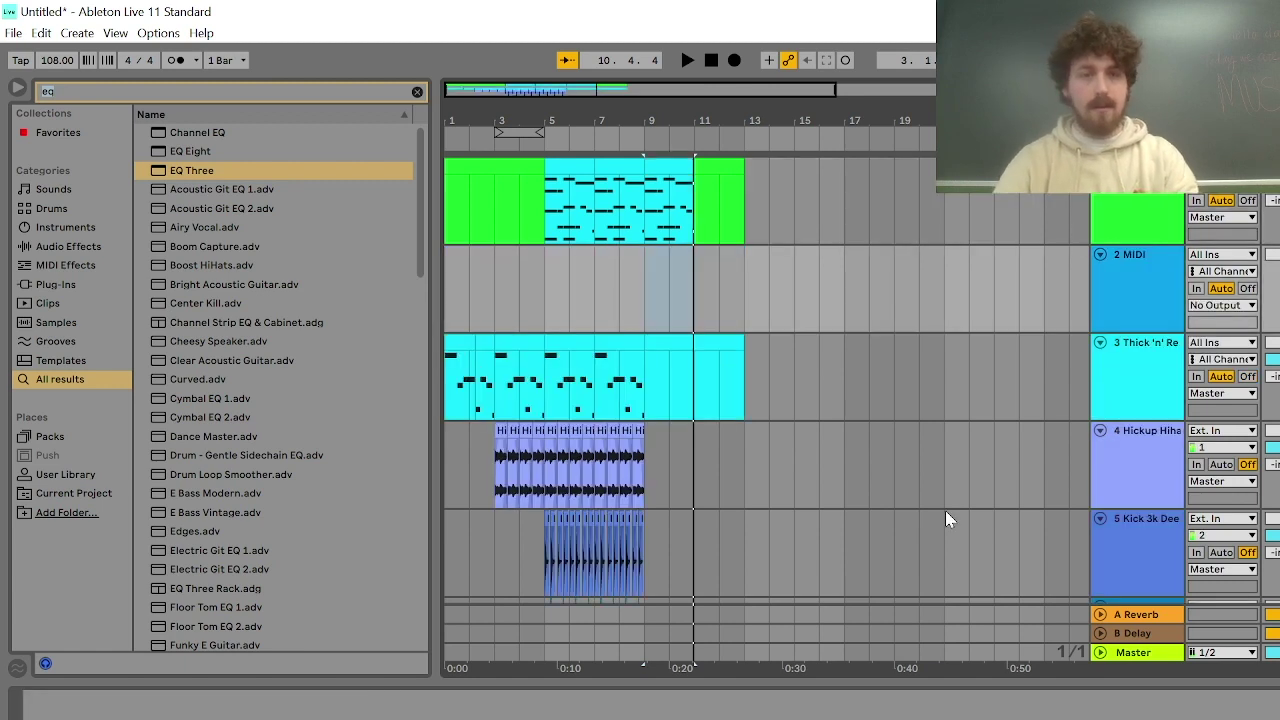
{"action": "left_click", "coordinate": [549, 248]}
{"action": "left_click", "coordinate": [568, 162]}
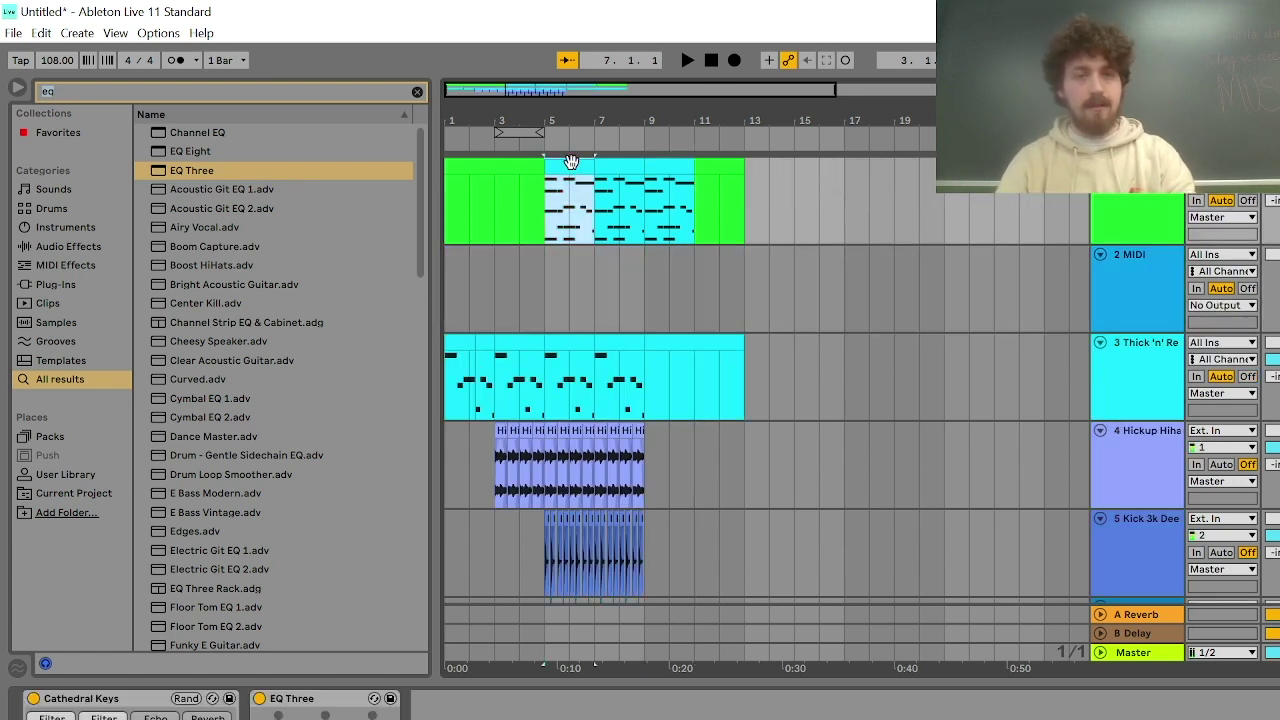
{"action": "key", "text": "ctrl+c"}
{"action": "left_click", "coordinate": [543, 292]}
{"action": "key", "text": "ctrl+v"}
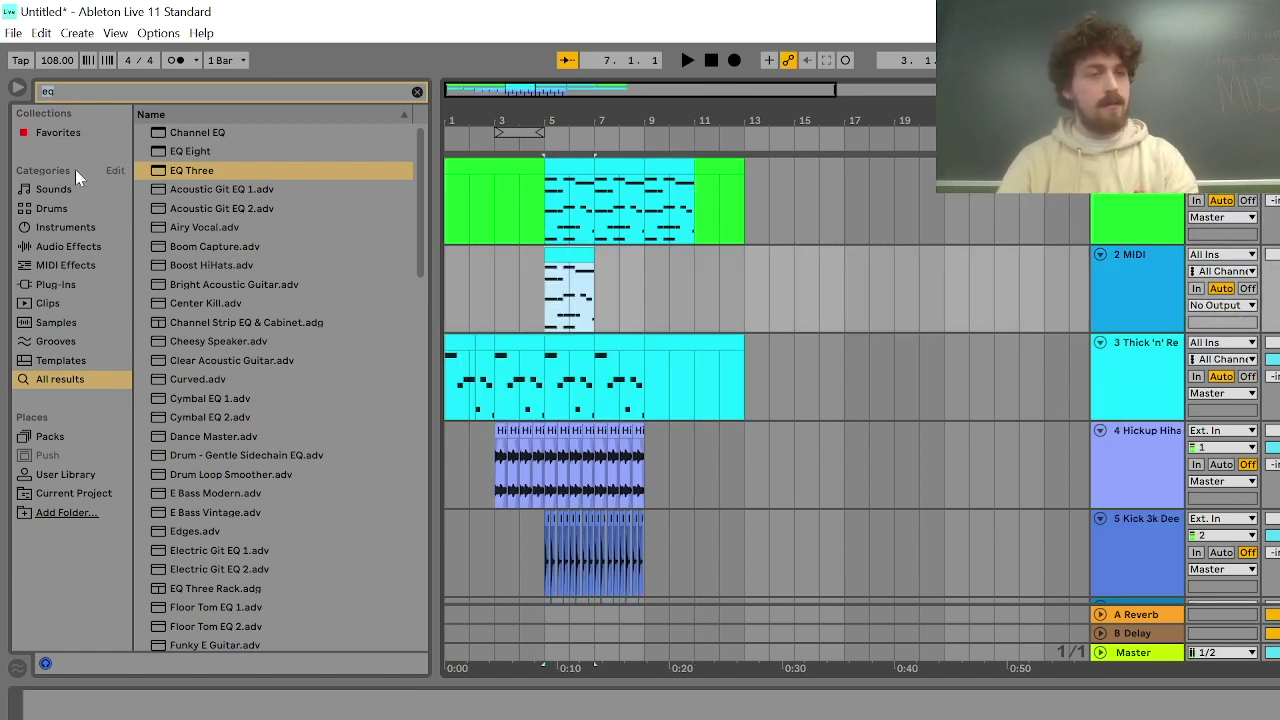
Search the browser for "arp", add the Arpeggiator to the new MIDI track and play briefly from bar 5
{"action": "left_click", "coordinate": [416, 92]}
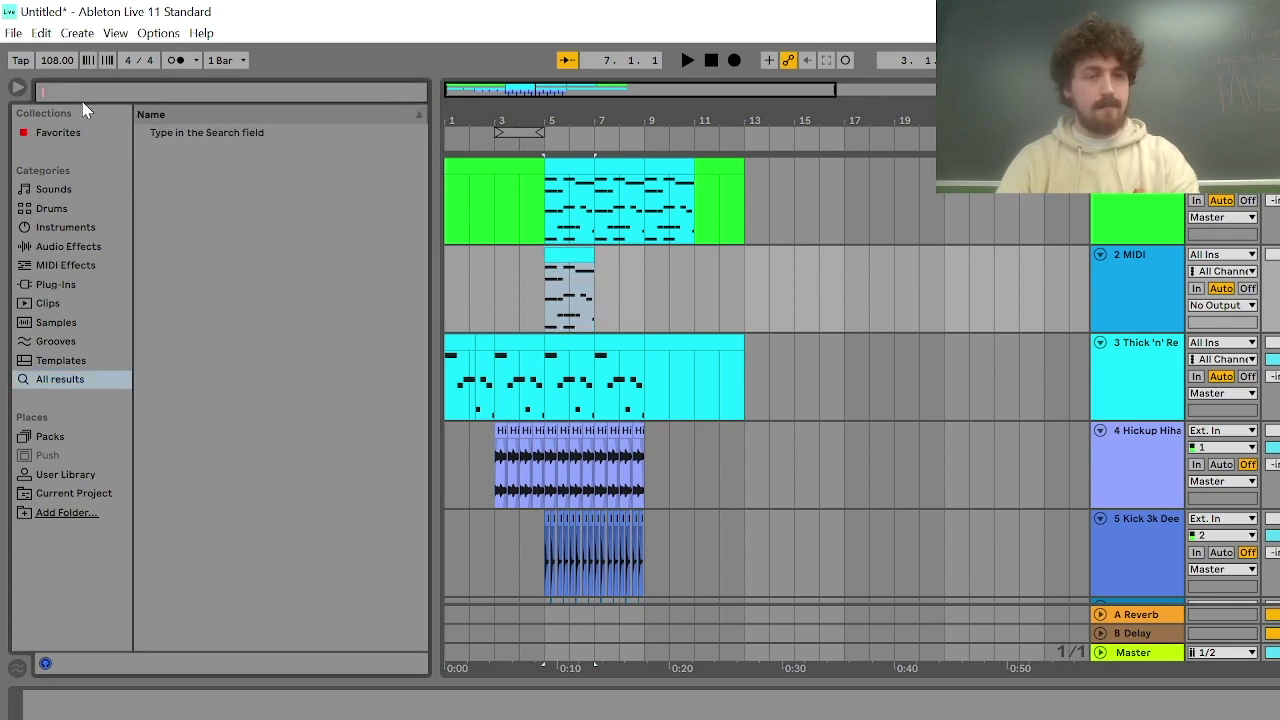
{"action": "type", "text": "aro"}
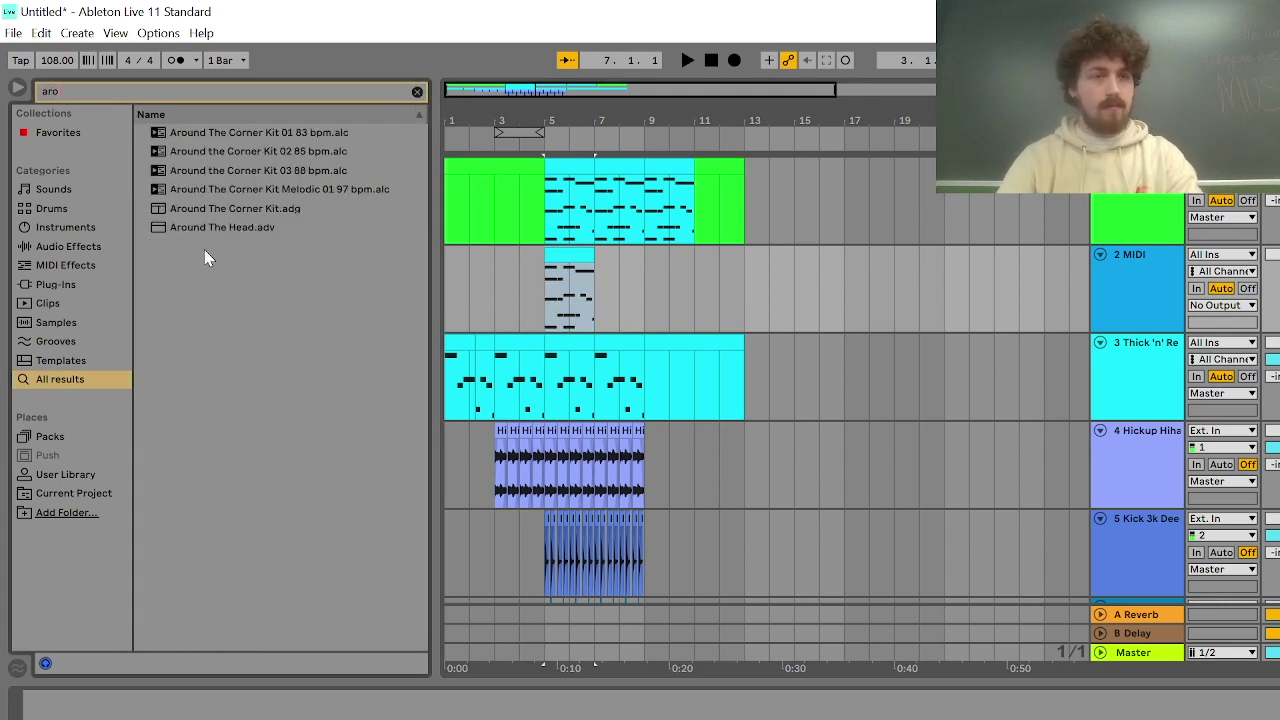
{"action": "key", "text": "BackSpace"}
{"action": "type", "text": "p"}
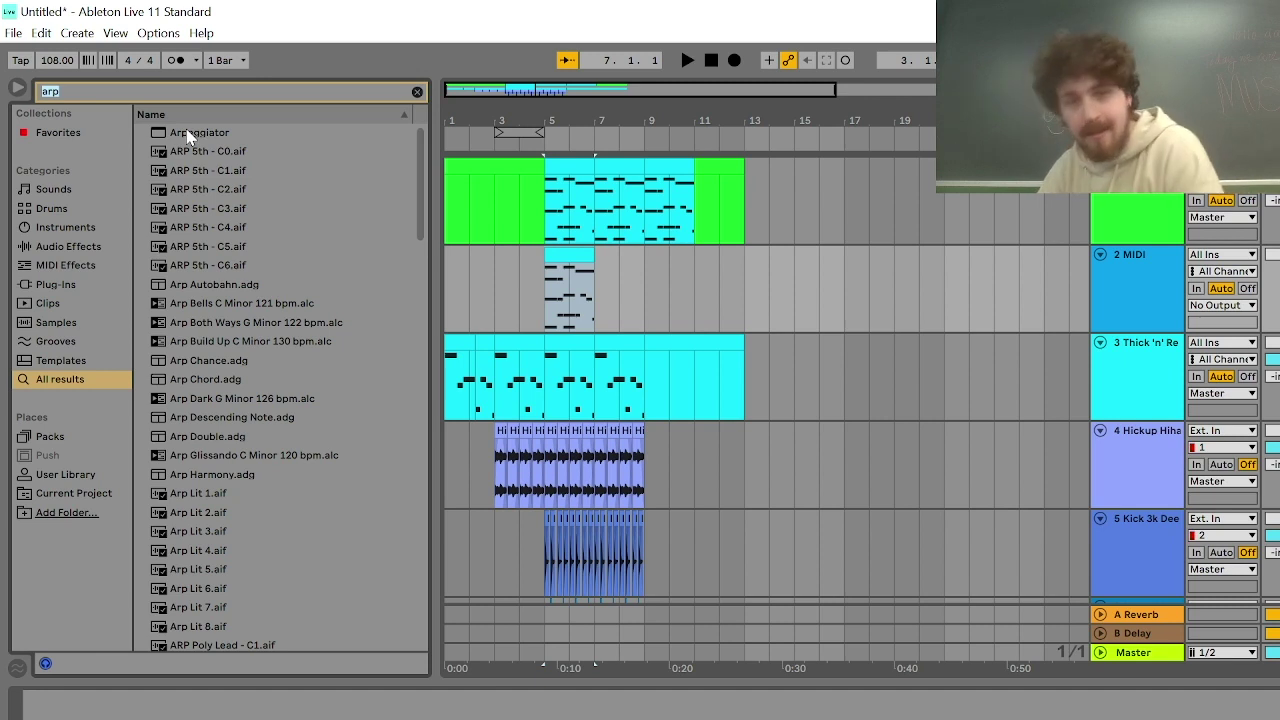
{"action": "double_click", "coordinate": [183, 133]}
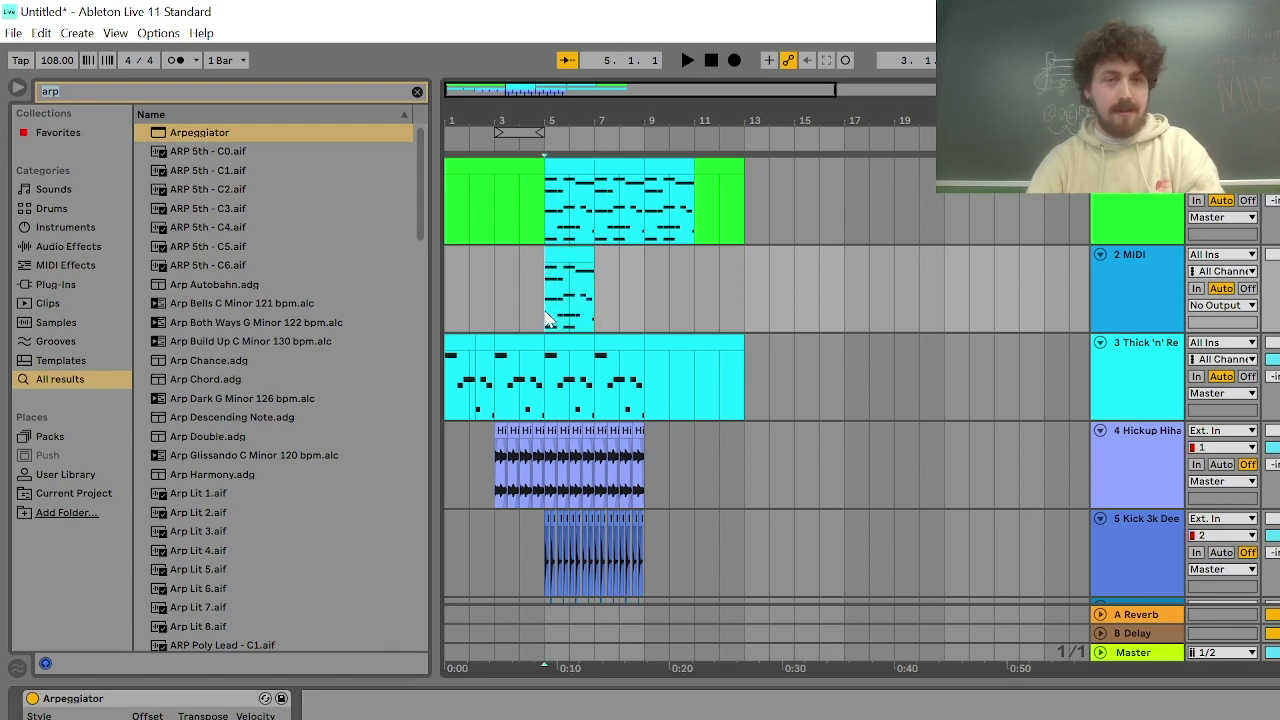
{"action": "key", "text": "space"}
{"action": "key", "text": "space"}
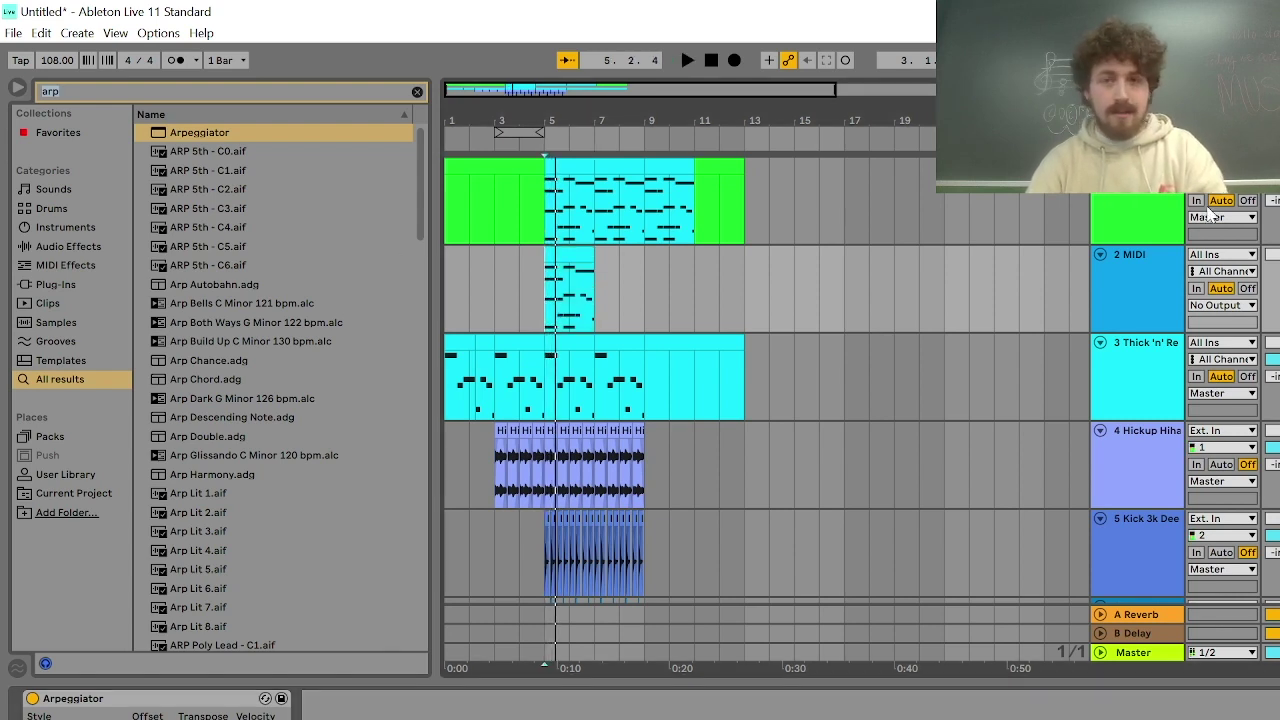
{"action": "left_click", "coordinate": [1143, 215]}
{"action": "key", "text": "ctrl+d"}
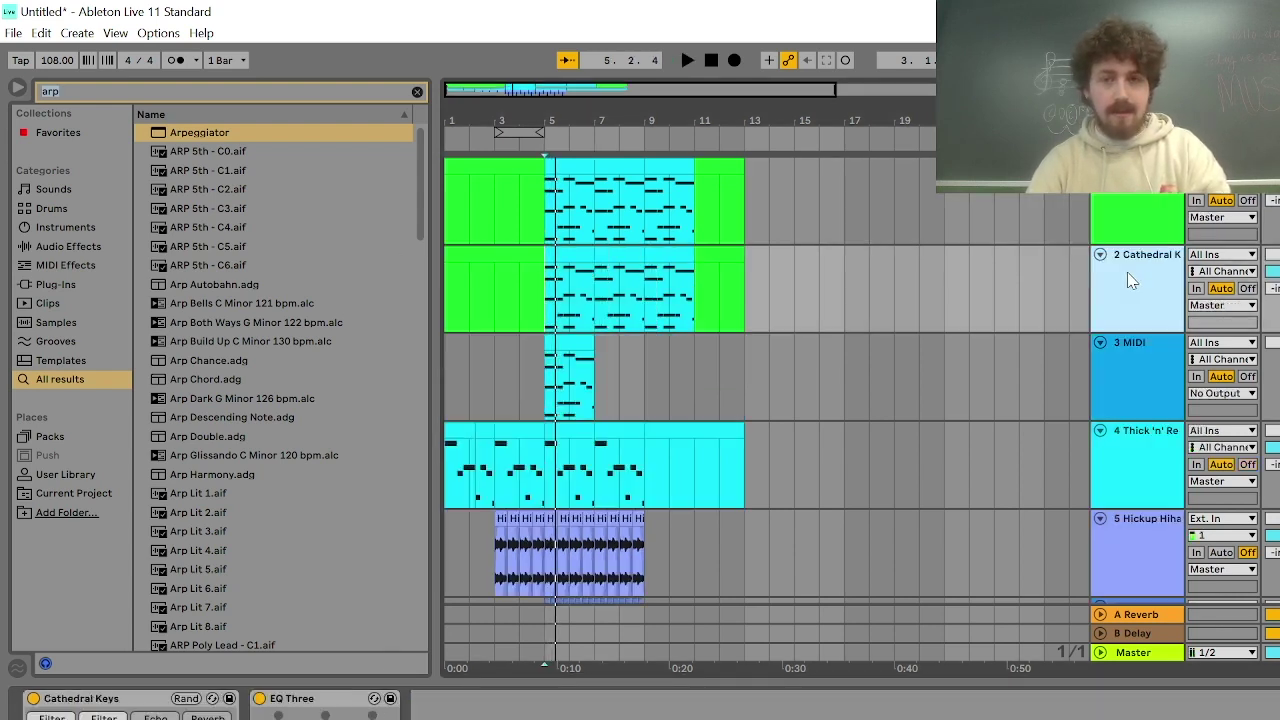
{"action": "key", "text": "Delete"}
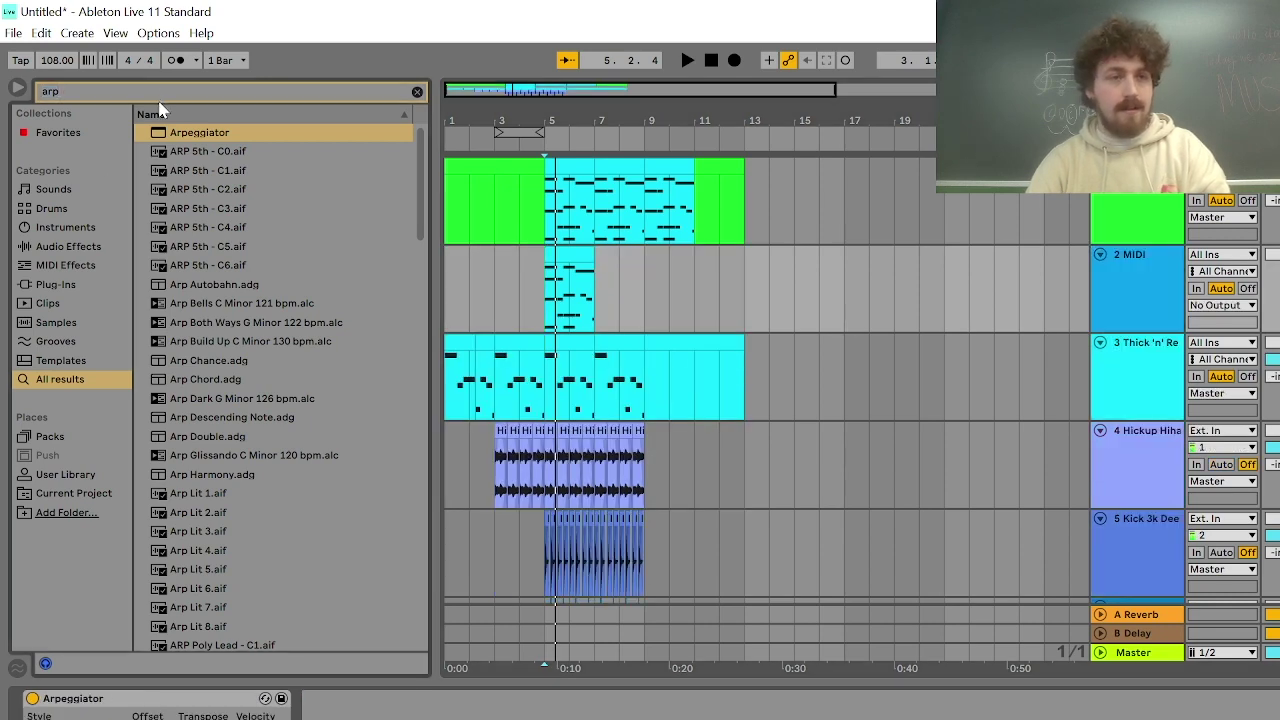
Search the browser for "cathe", add Cathedral Keys after the Arpeggiator and play the arrangement from bar 5
{"action": "key", "text": "ctrl+f"}
{"action": "type", "text": "cathe"}
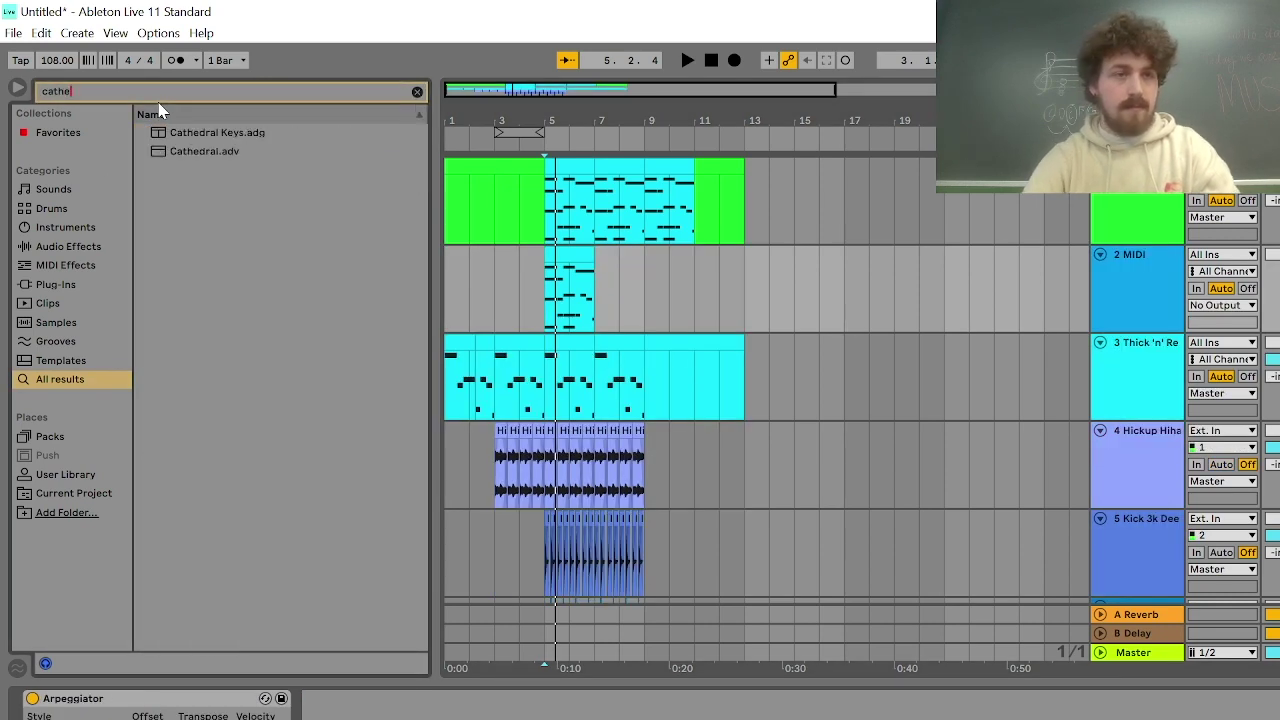
{"action": "double_click", "coordinate": [188, 132]}
{"action": "key", "text": "space"}
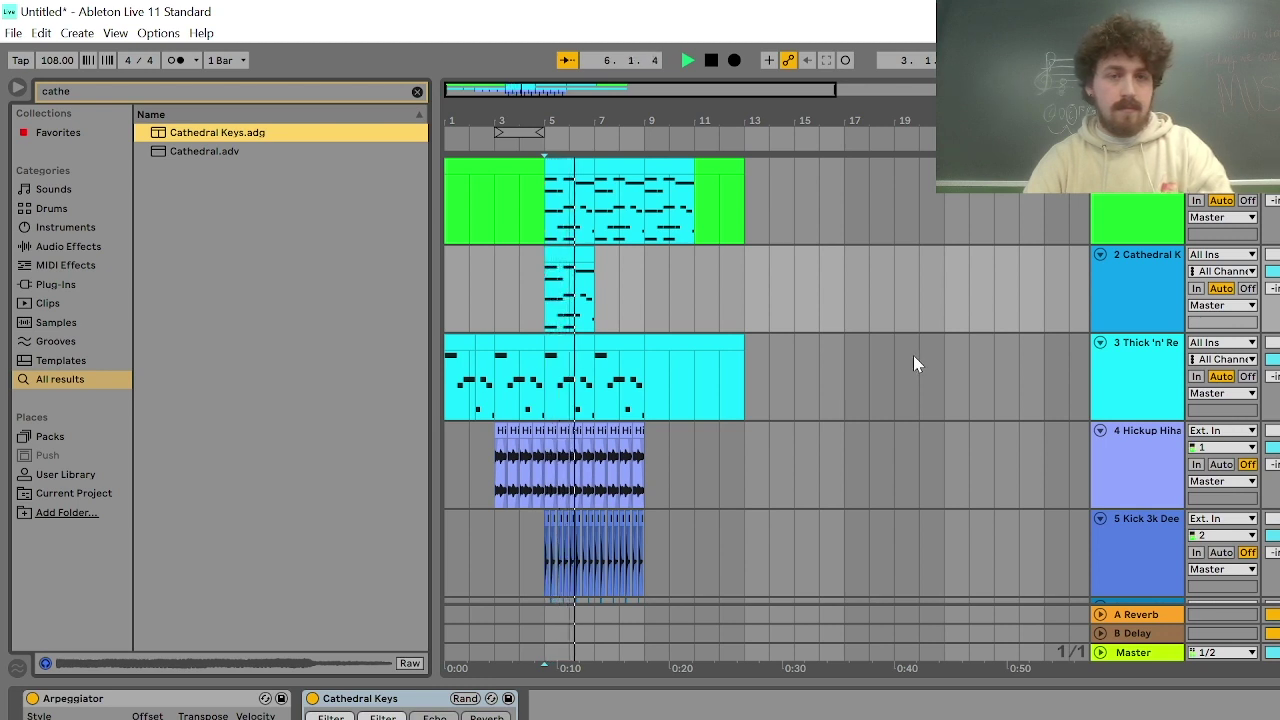
{"action": "key", "text": "space"}
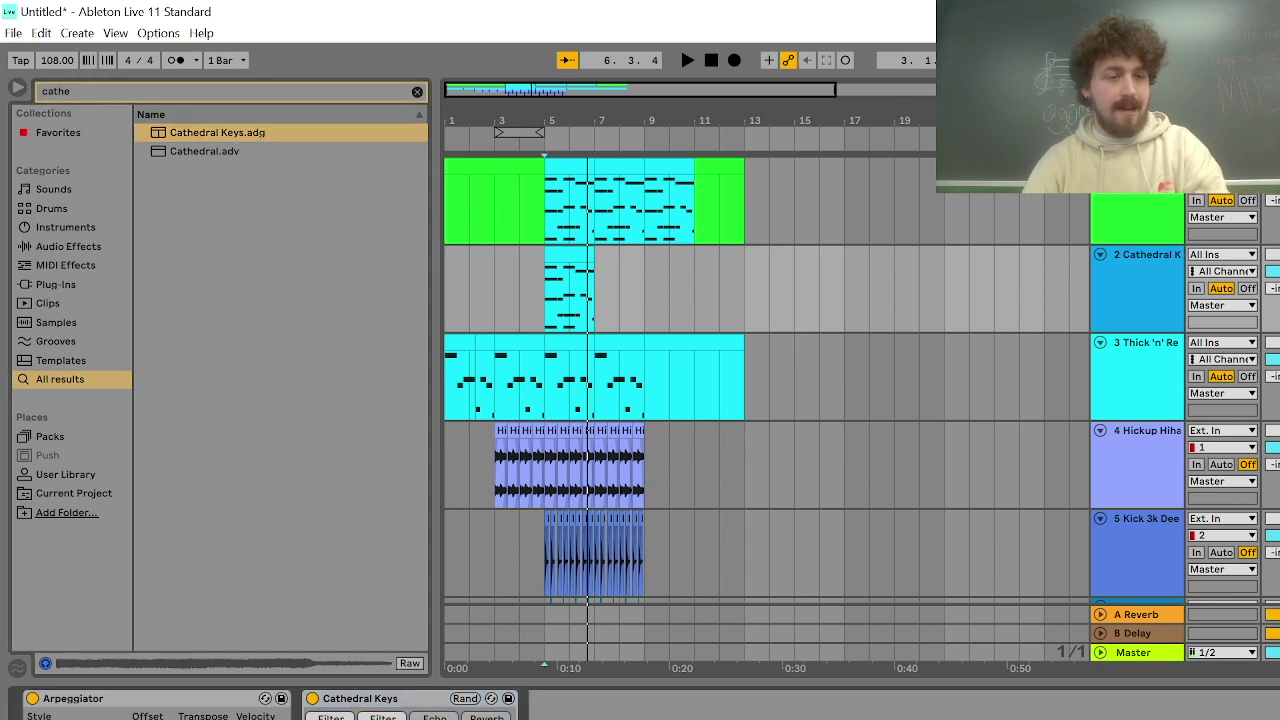
{"action": "key", "text": "space"}
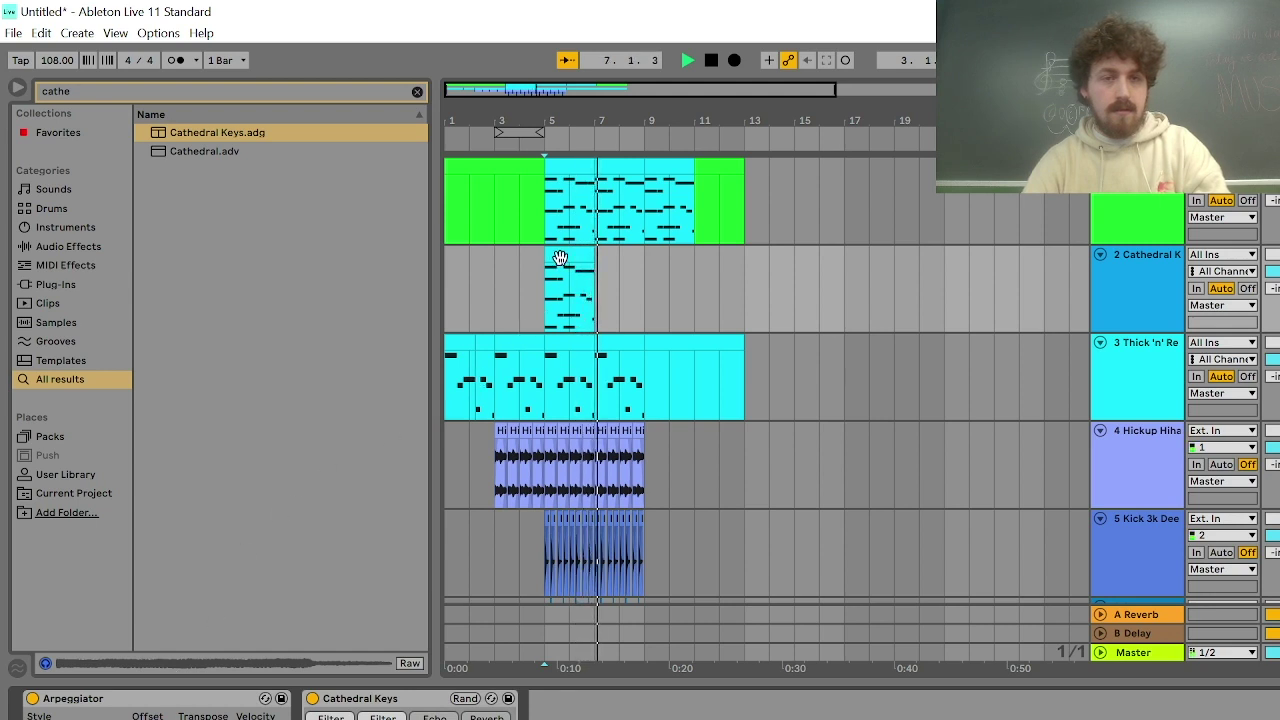
{"action": "key", "text": "space"}
Move the arpeggiated clip from bar 5 to bar 7, play it and mute its track
{"action": "left_click_drag", "start_coordinate": [559, 259], "coordinate": [616, 252]}
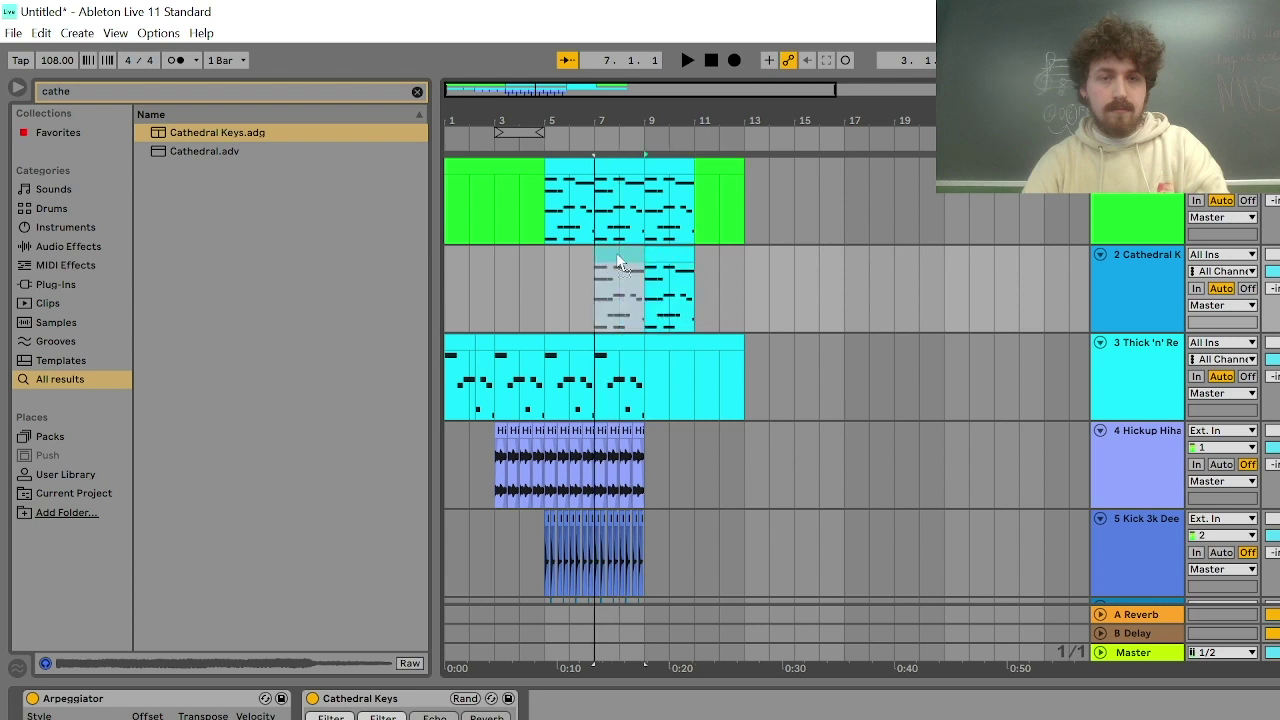
{"action": "key", "text": "space"}
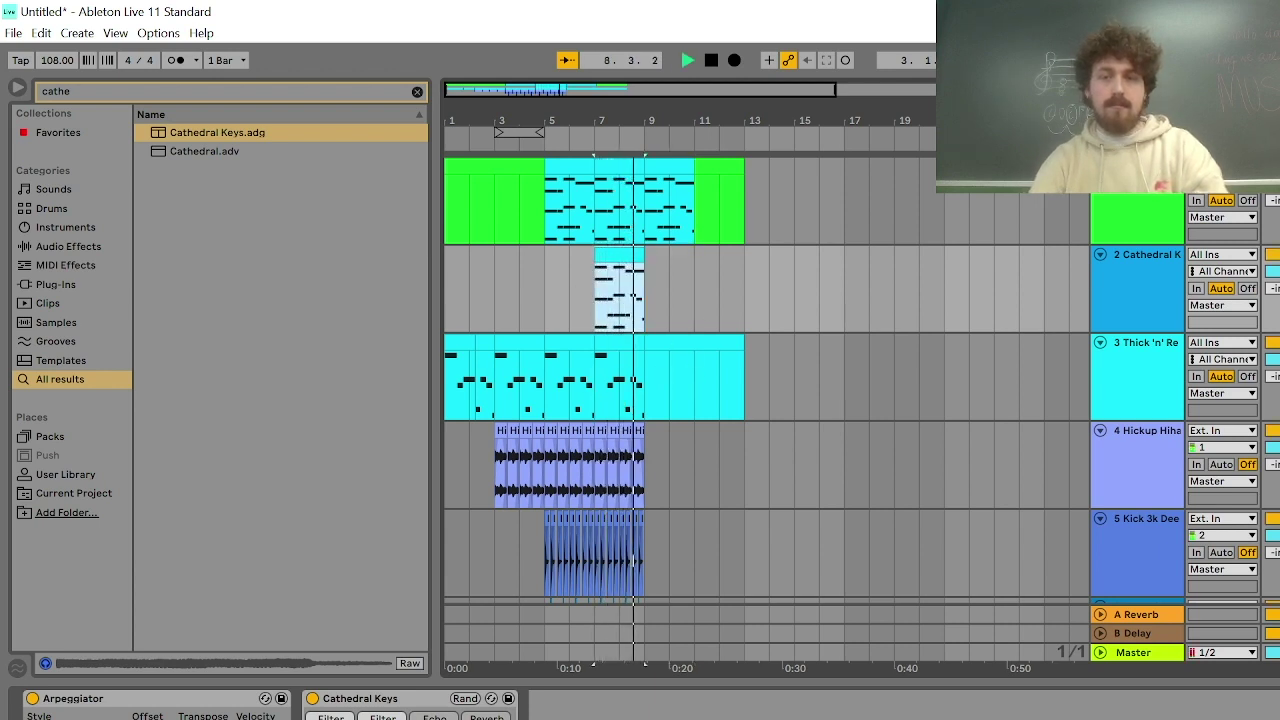
{"action": "left_click", "coordinate": [1271, 254]}
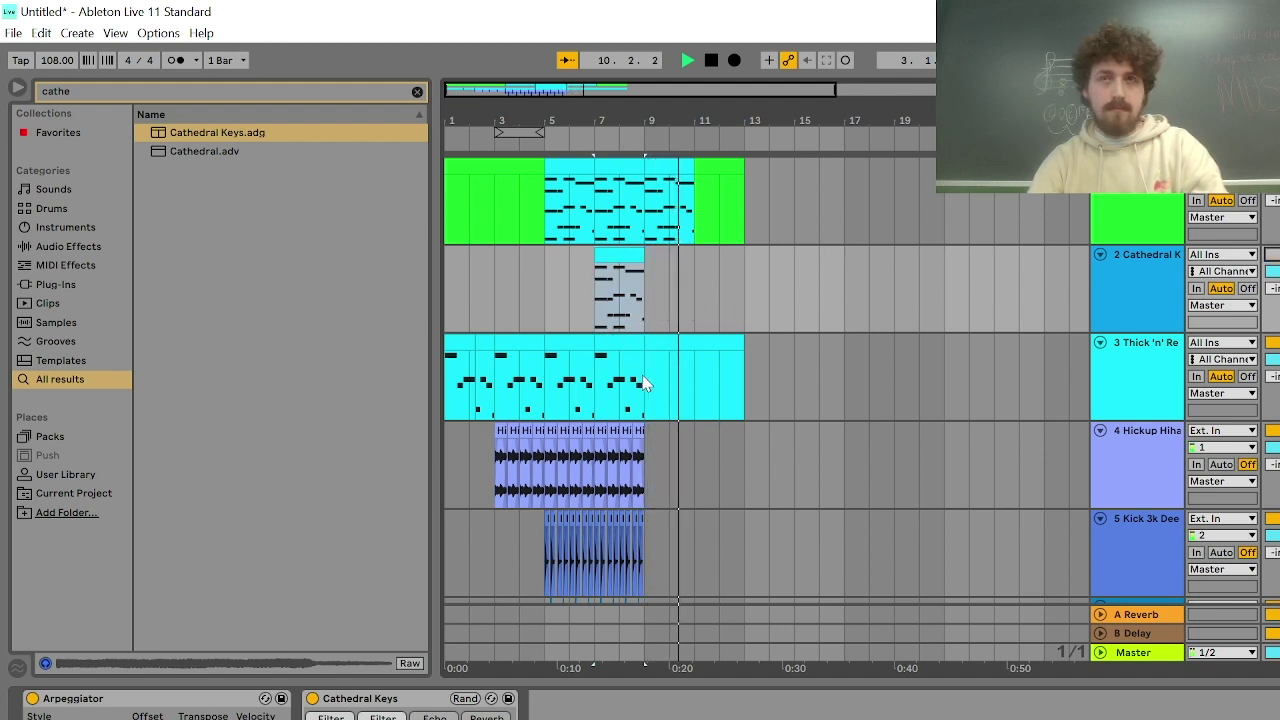
Play the arpeggiated clip again from bar 7 and delete it from the track
{"action": "left_click", "coordinate": [668, 213]}
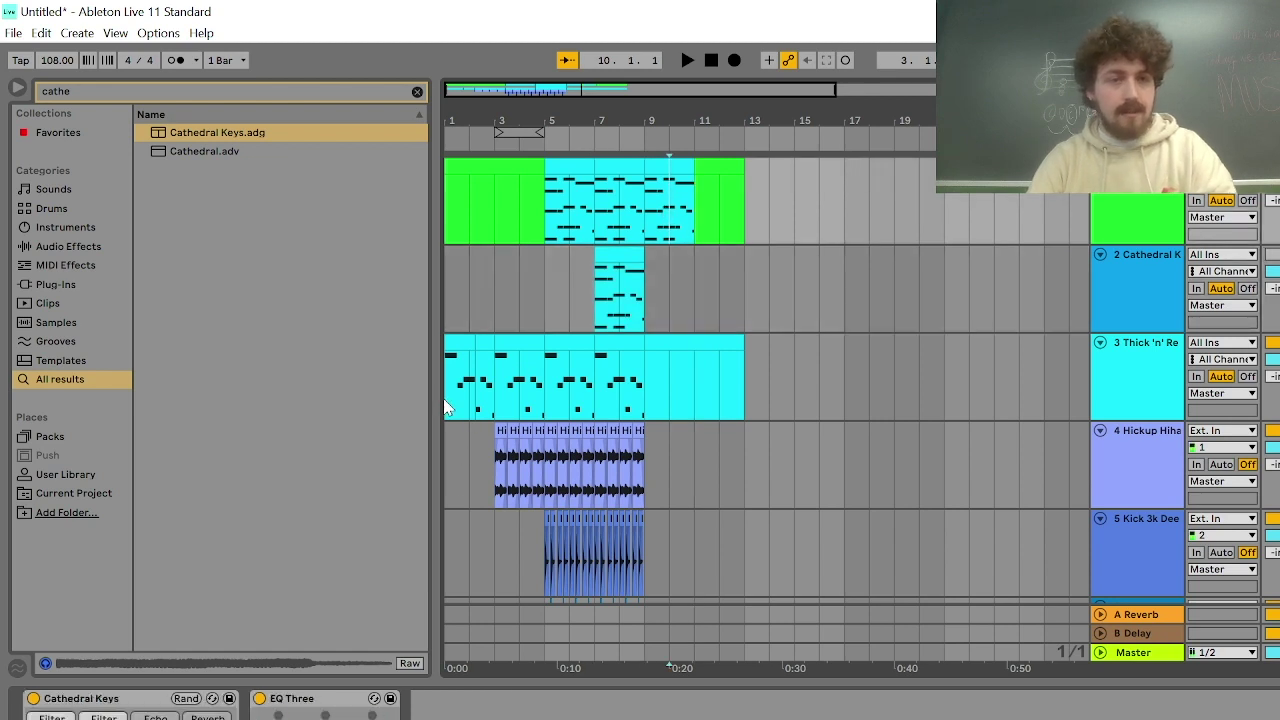
{"action": "left_click", "coordinate": [449, 405]}
{"action": "left_click", "coordinate": [587, 302]}
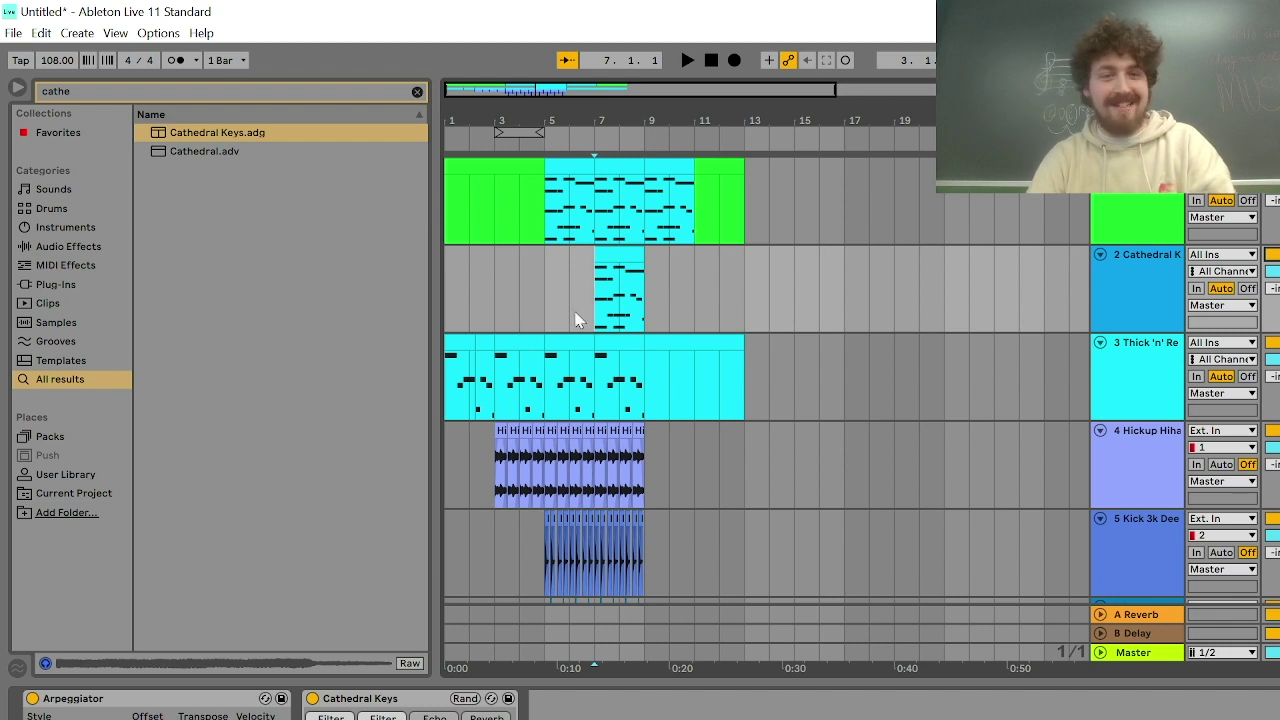
{"action": "key", "text": "space"}
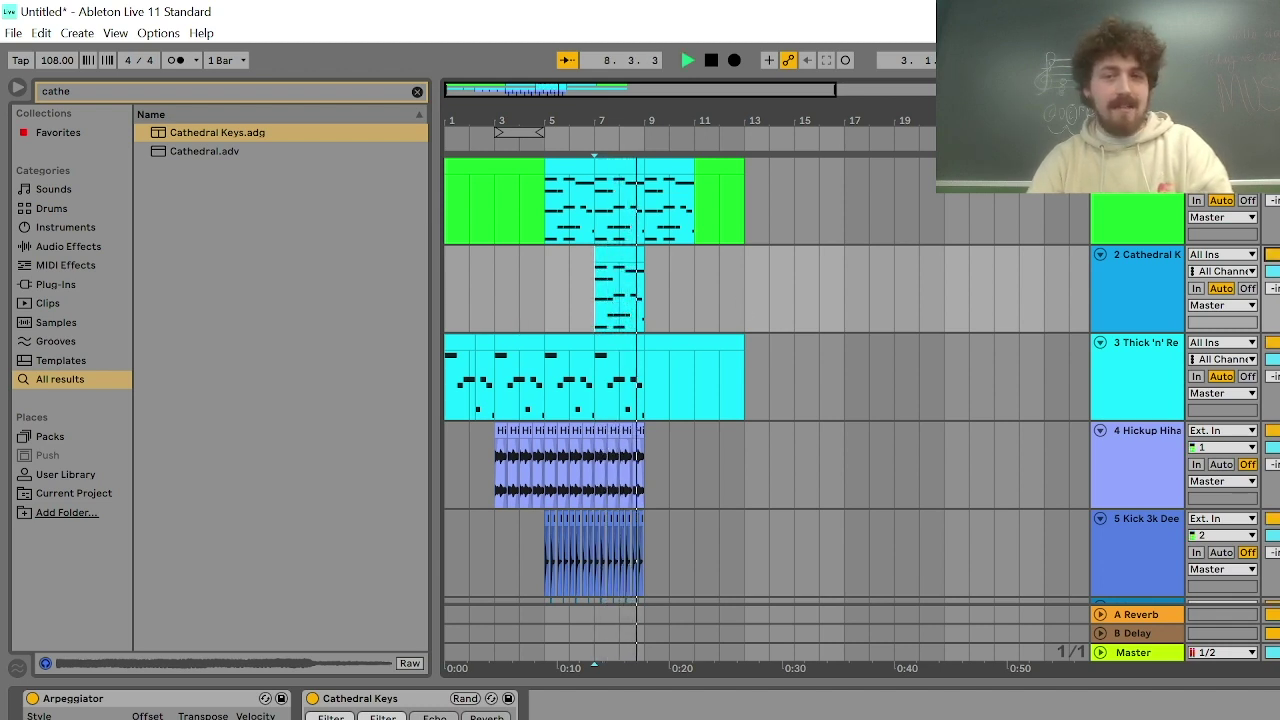
{"action": "key", "text": "space"}
{"action": "left_click", "coordinate": [610, 258]}
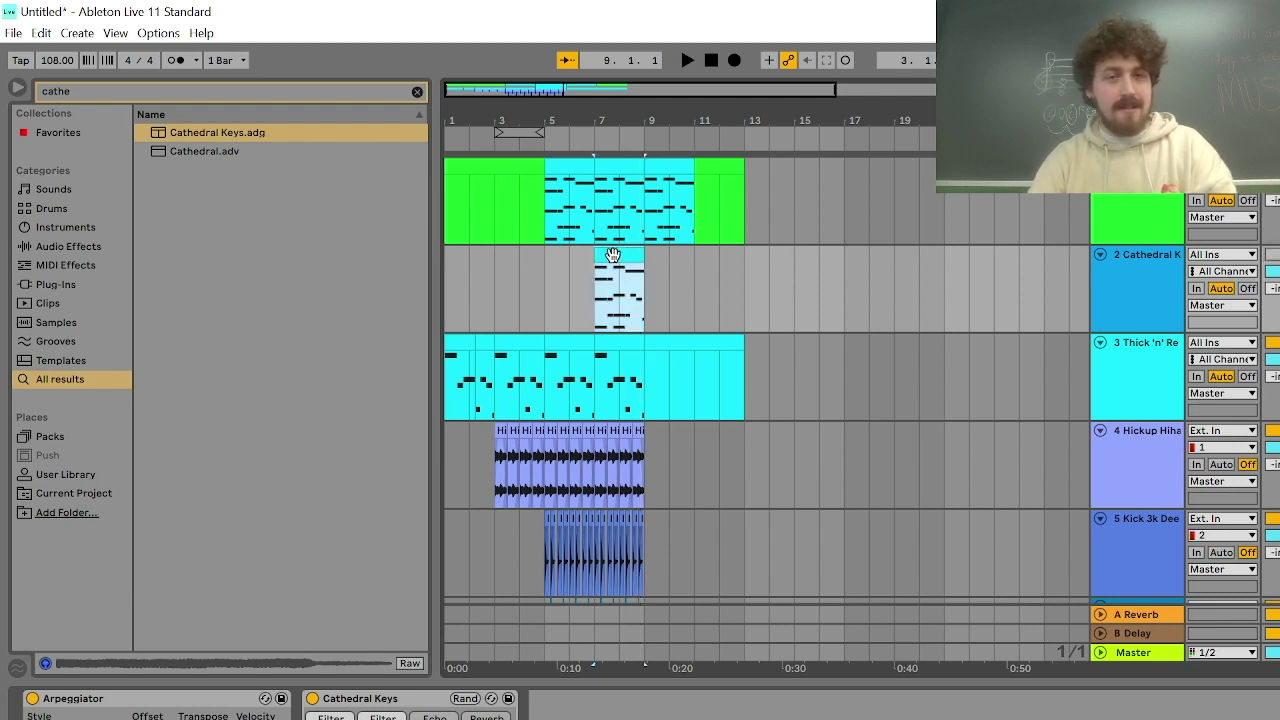
{"action": "key", "text": "Delete"}
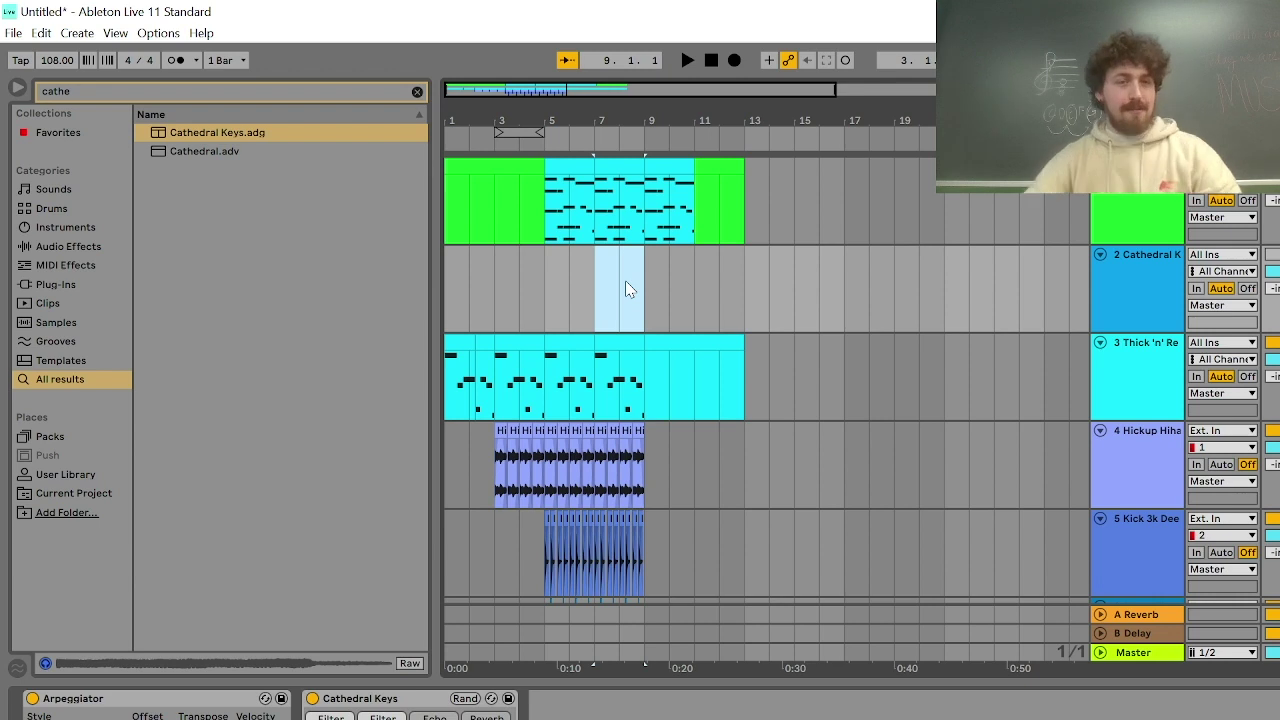
Duplicate the chord clip at bar 9 to bar 11 and play the arrangement from bar 9
{"action": "left_click", "coordinate": [668, 189]}
{"action": "left_click", "coordinate": [659, 171]}
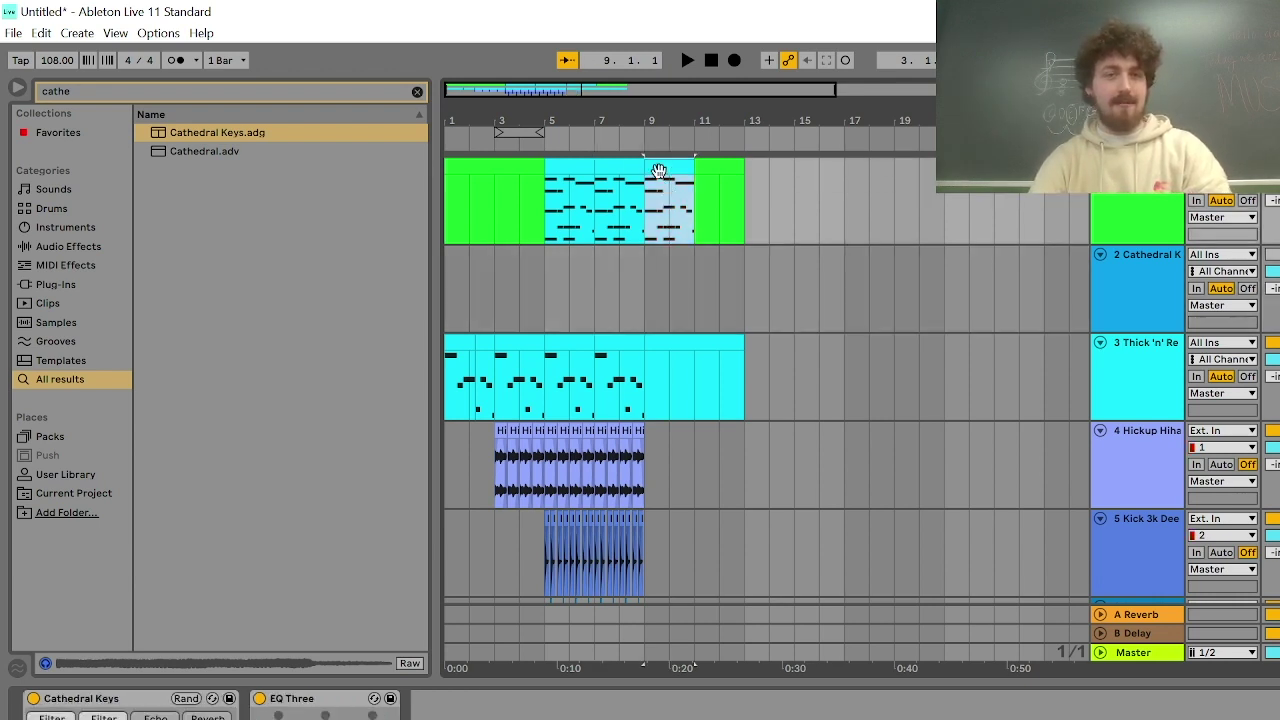
{"action": "key", "text": "ctrl+d"}
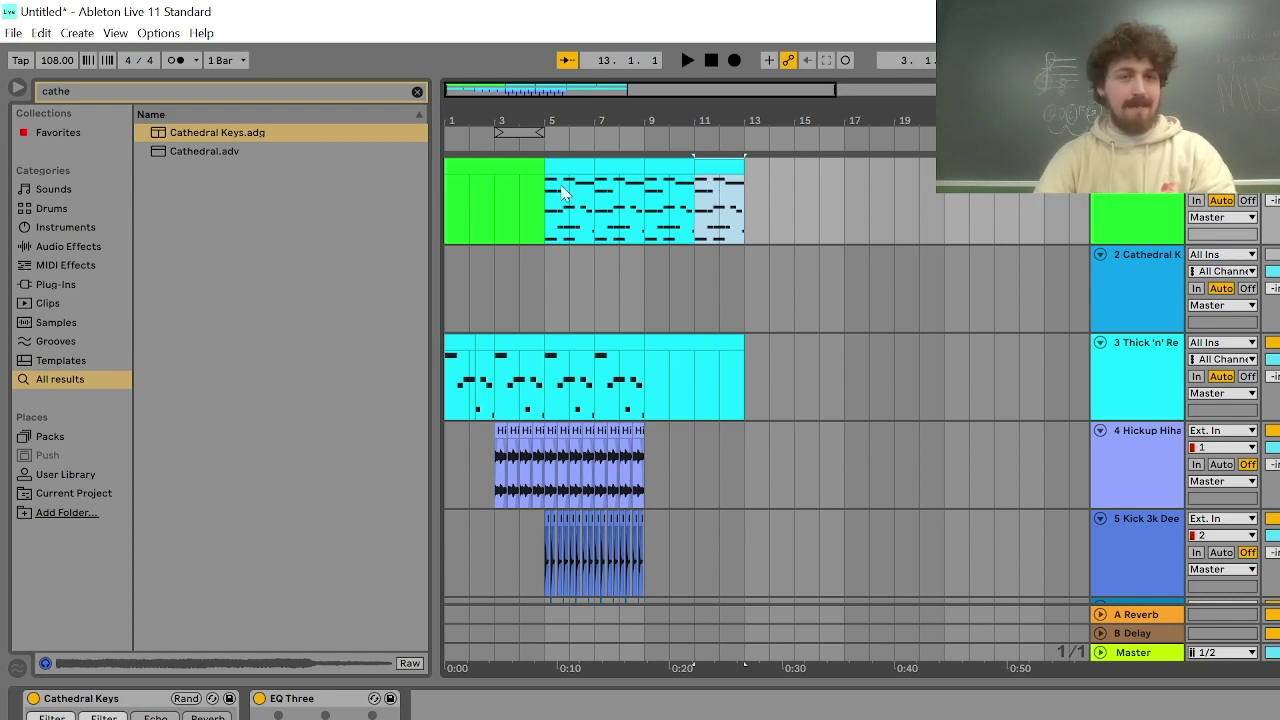
{"action": "left_click", "coordinate": [499, 168], "text": "shift"}
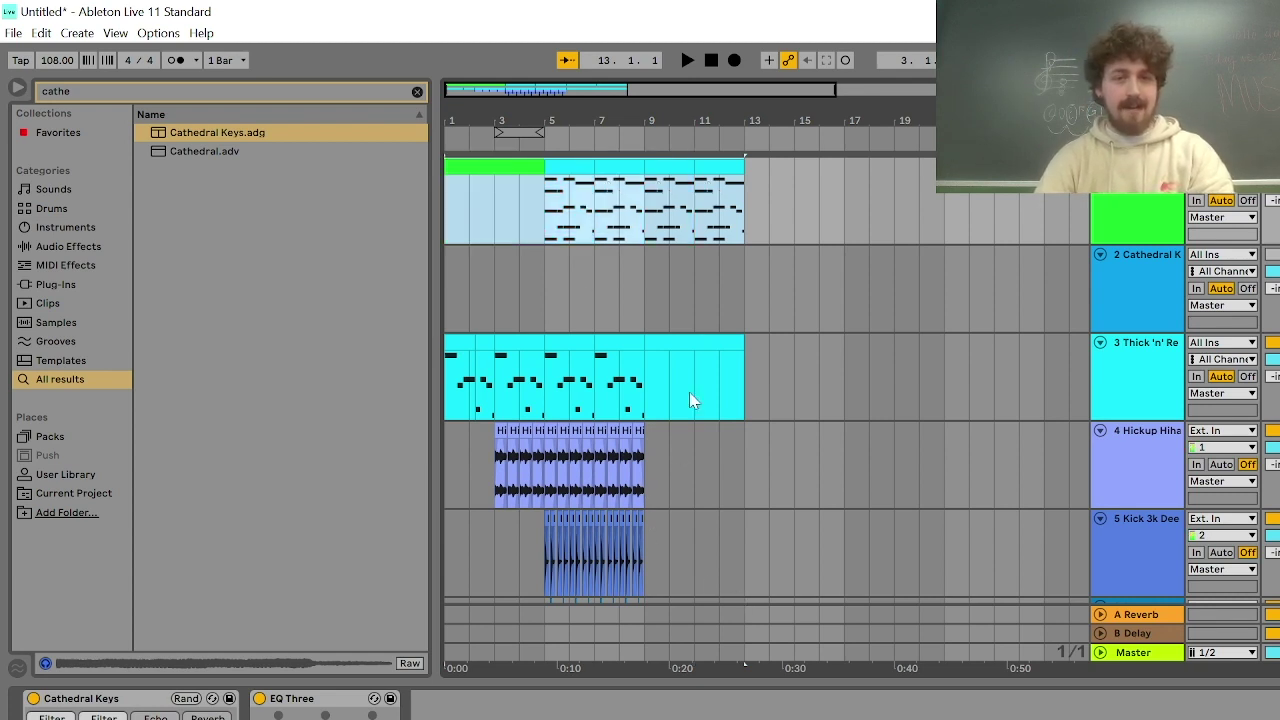
{"action": "left_click", "coordinate": [638, 293]}
{"action": "key", "text": "space"}
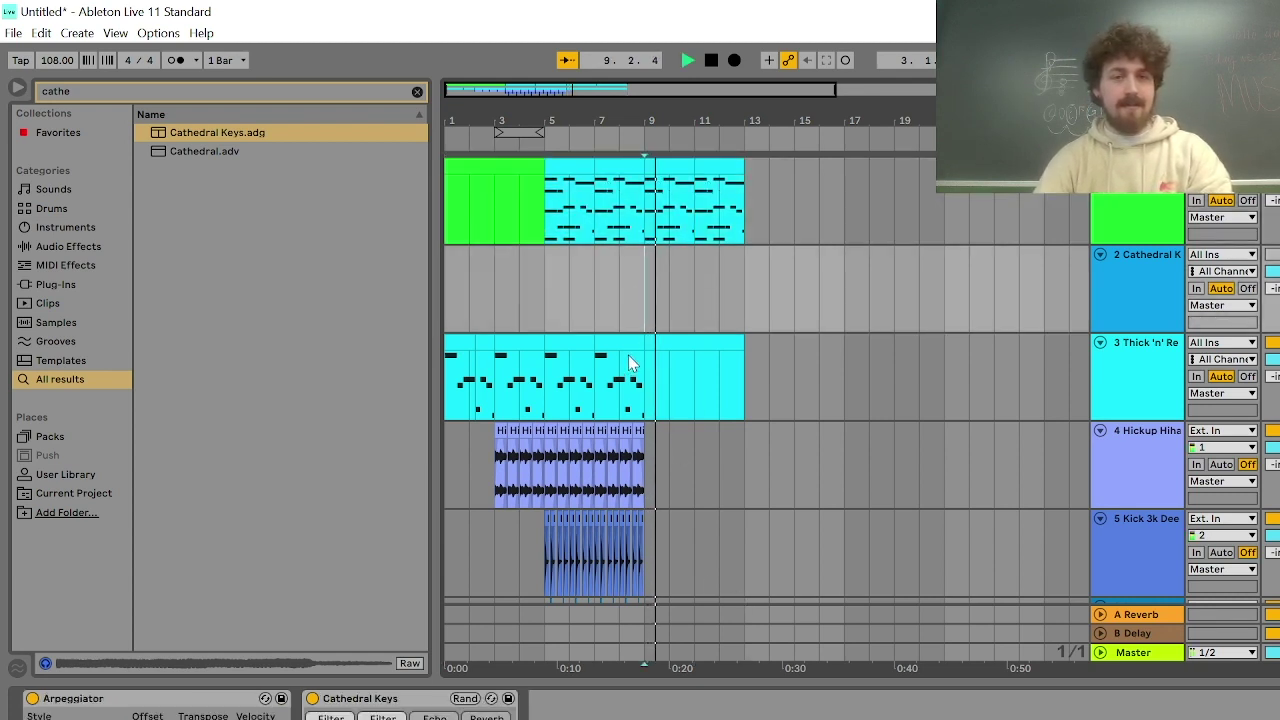
Copy the bass clip at bar 7 to bar 11 on the Thick 'n' Rez track
{"action": "left_click", "coordinate": [632, 347]}
{"action": "key", "text": "ctrl+c"}
{"action": "left_click", "coordinate": [685, 402]}
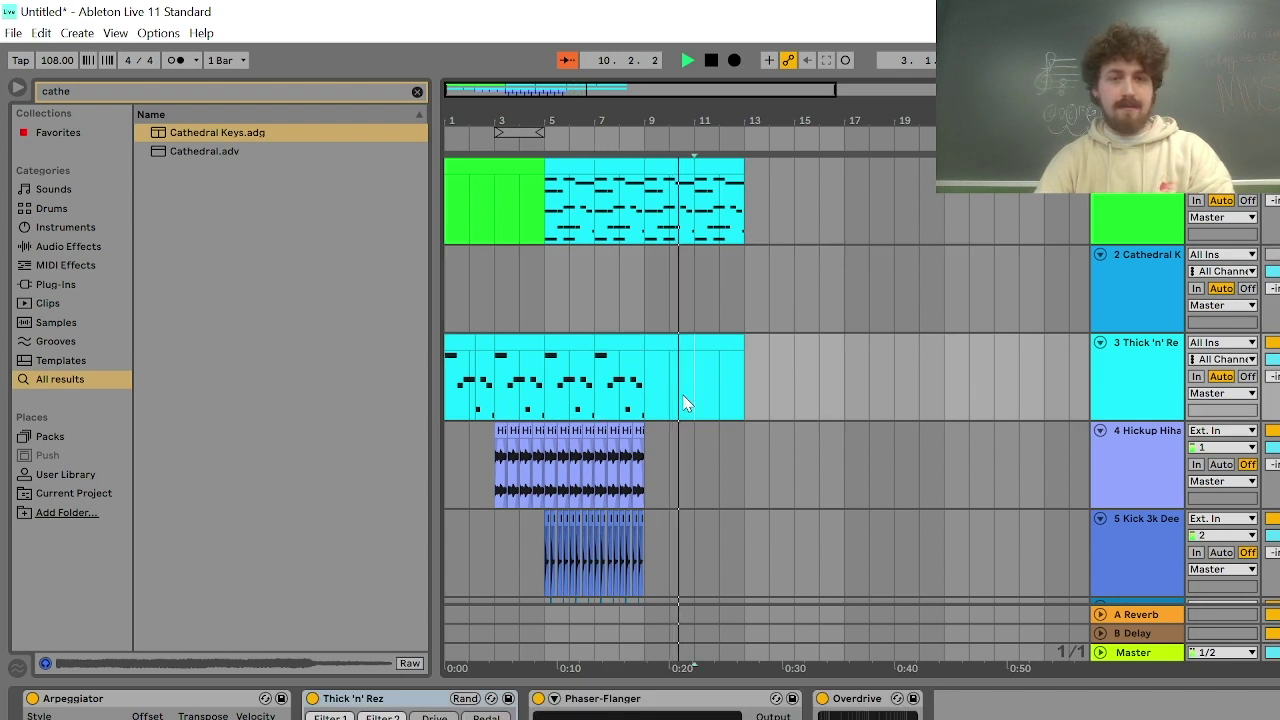
{"action": "key", "text": "ctrl+v"}
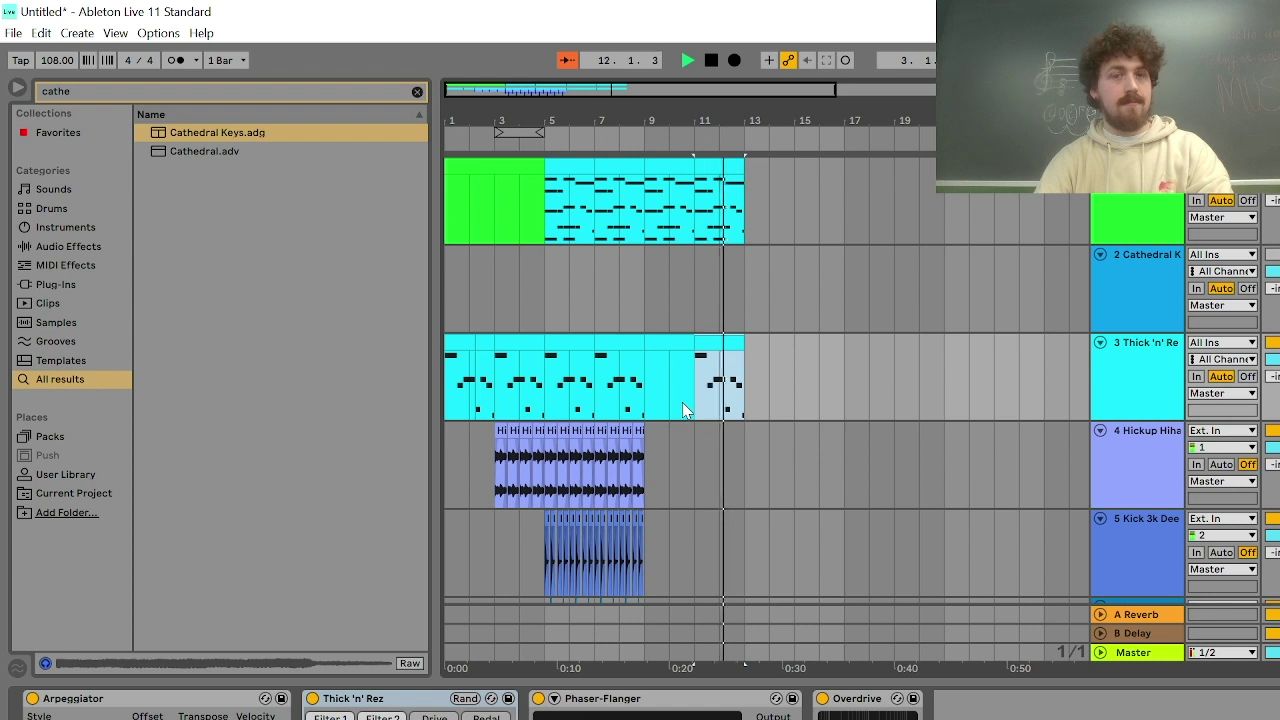
{"action": "key", "text": "ctrl+d"}
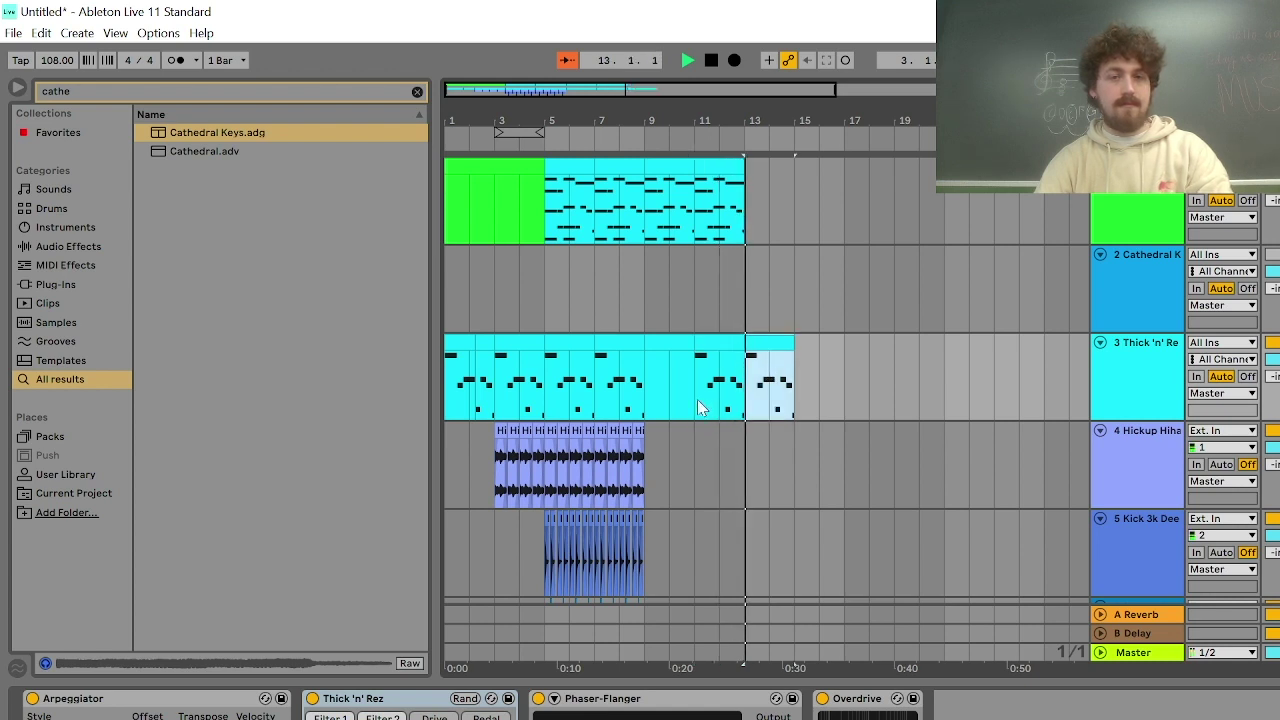
{"action": "key", "text": "space"}
{"action": "key", "text": "ctrl+z"}
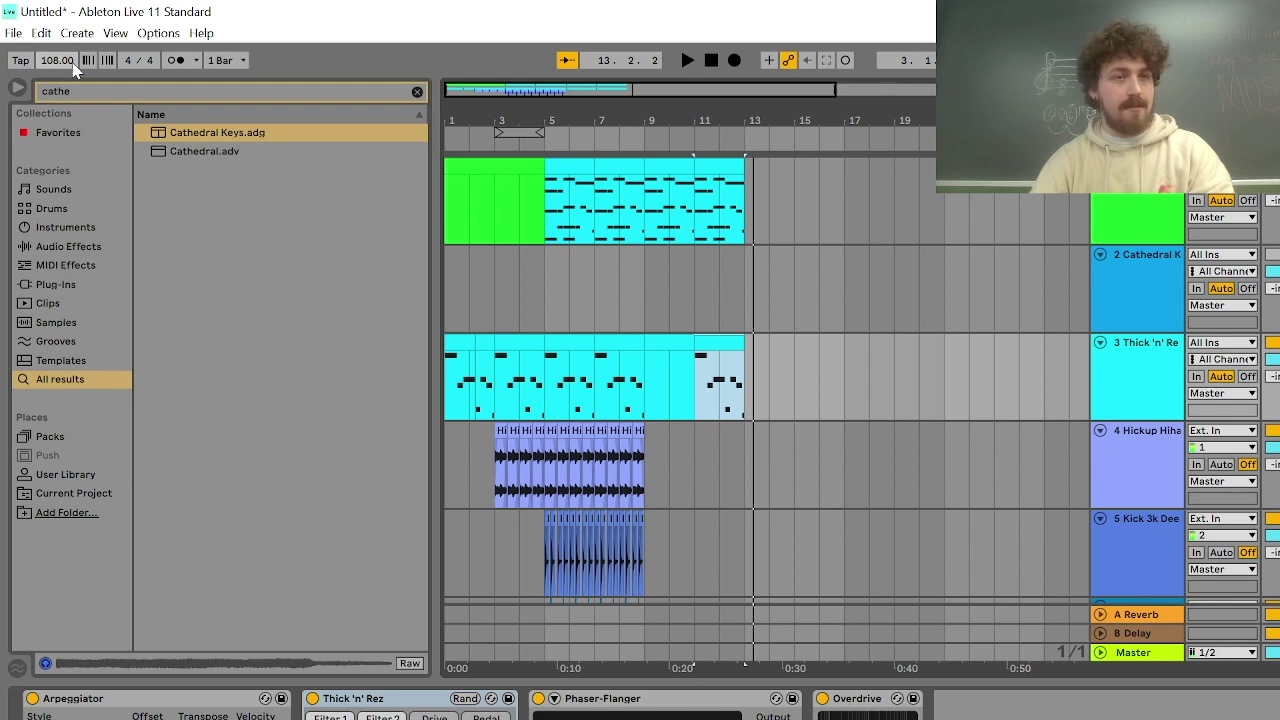
Raise the project tempo to 172 BPM and play the arrangement from bar 1
{"action": "left_click_drag", "start_coordinate": [73, 63], "coordinate": [73, 3]}
{"action": "left_click", "coordinate": [447, 395]}
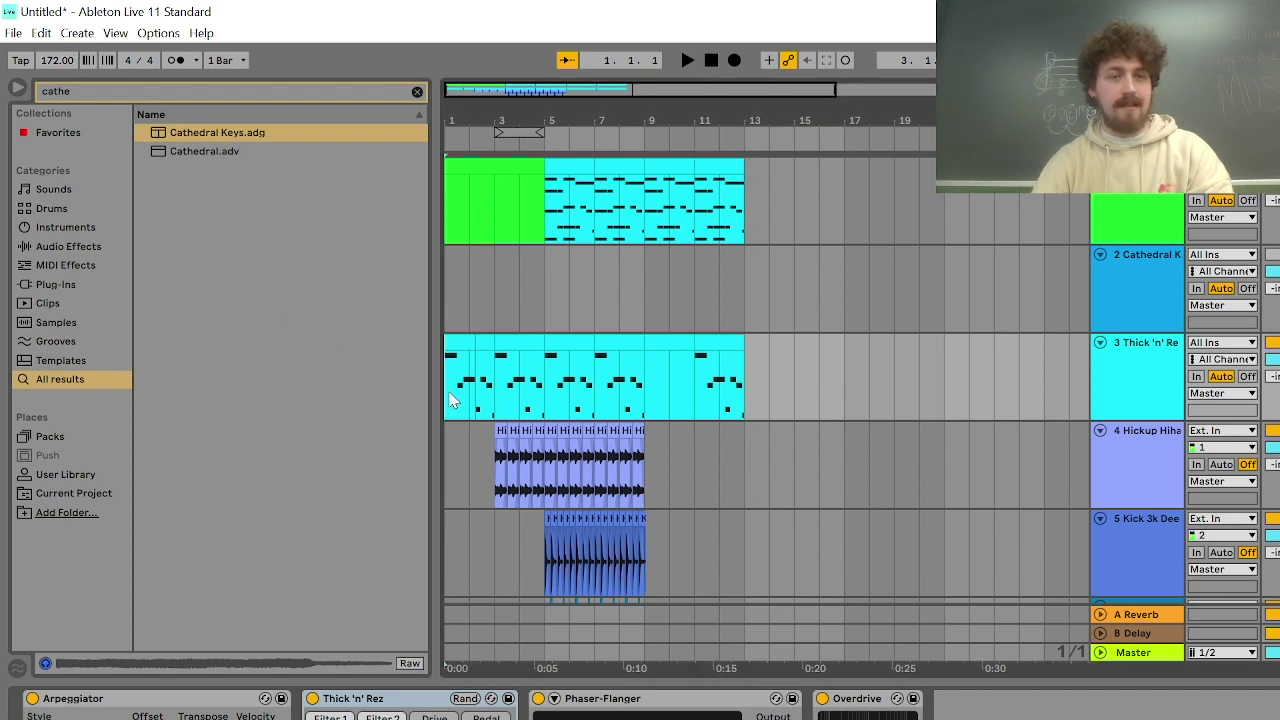
{"action": "key", "text": "space"}
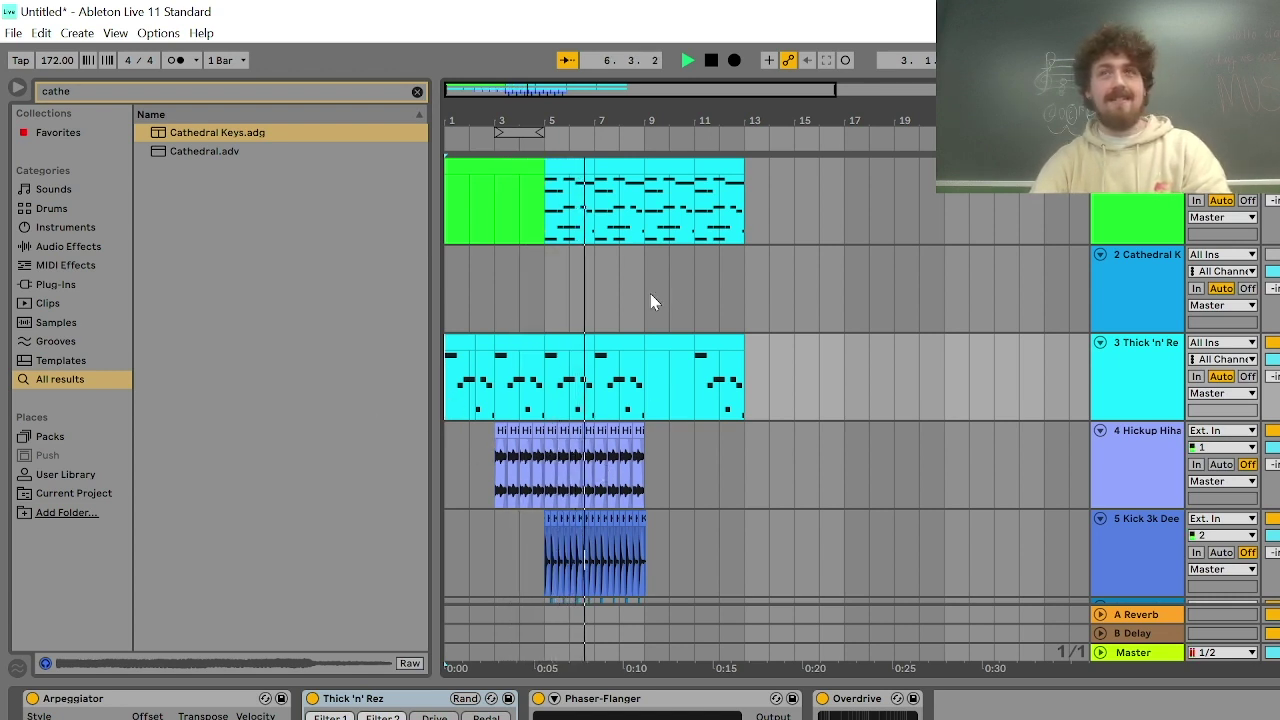
{"action": "key", "text": "space"}
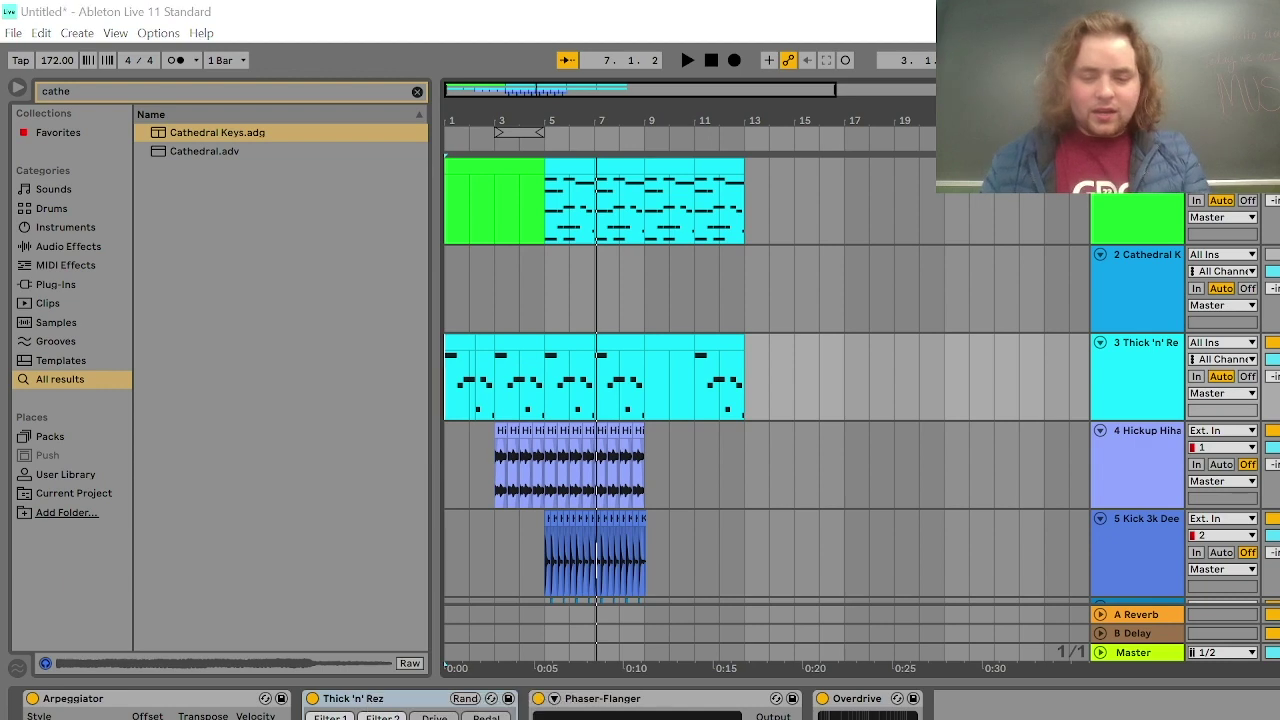
Switch to MuseScore 4 by searching the system for "muse", and dismiss its update notice
{"action": "key", "text": "alt+Tab"}
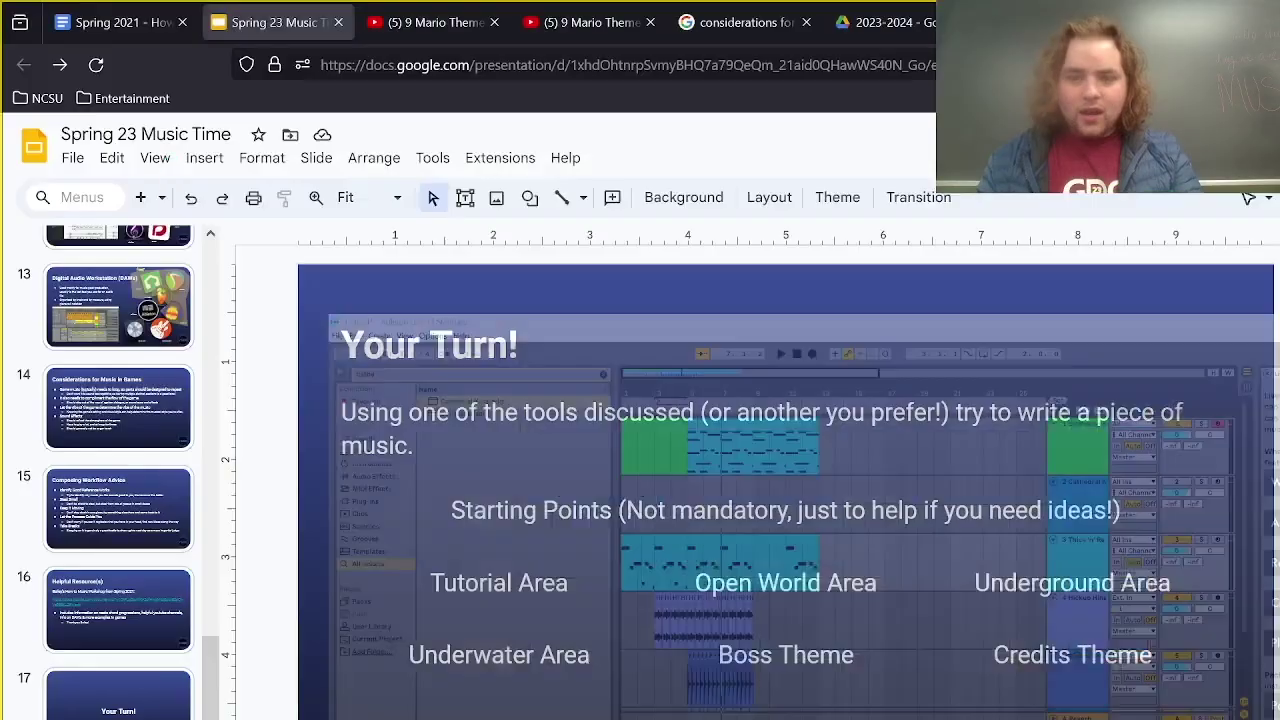
{"action": "key", "text": "super"}
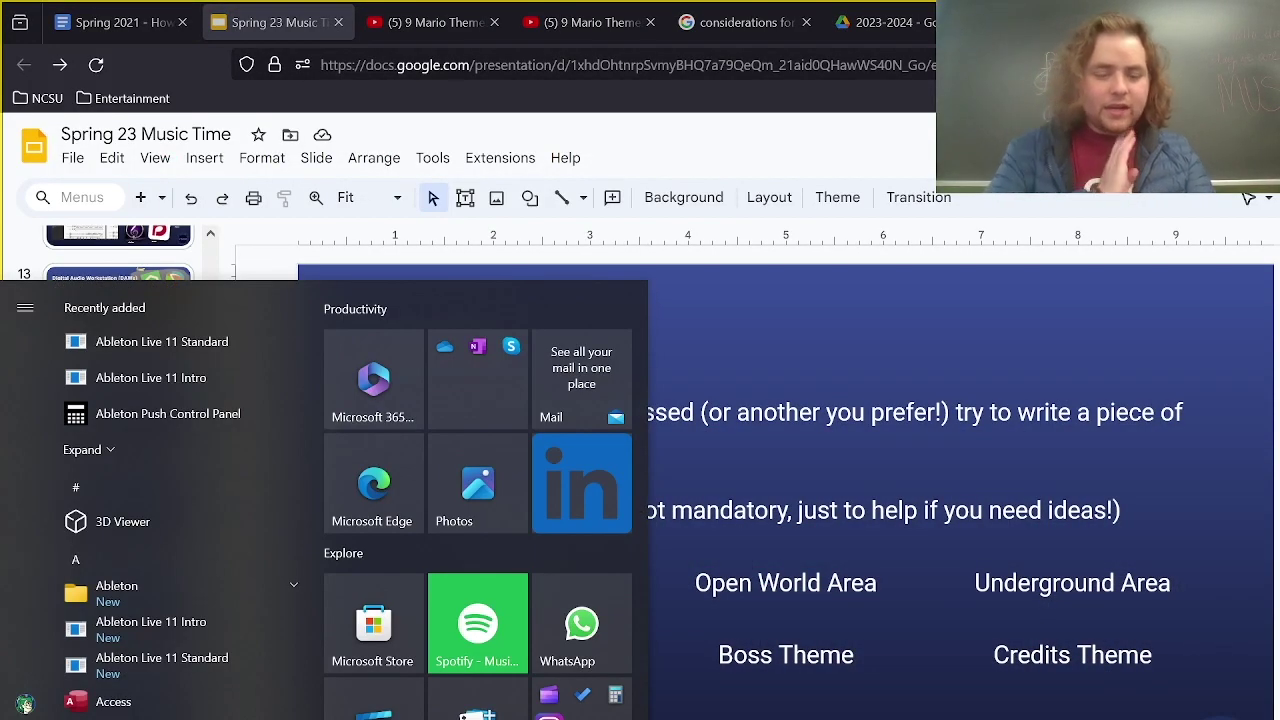
{"action": "type", "text": "m"}
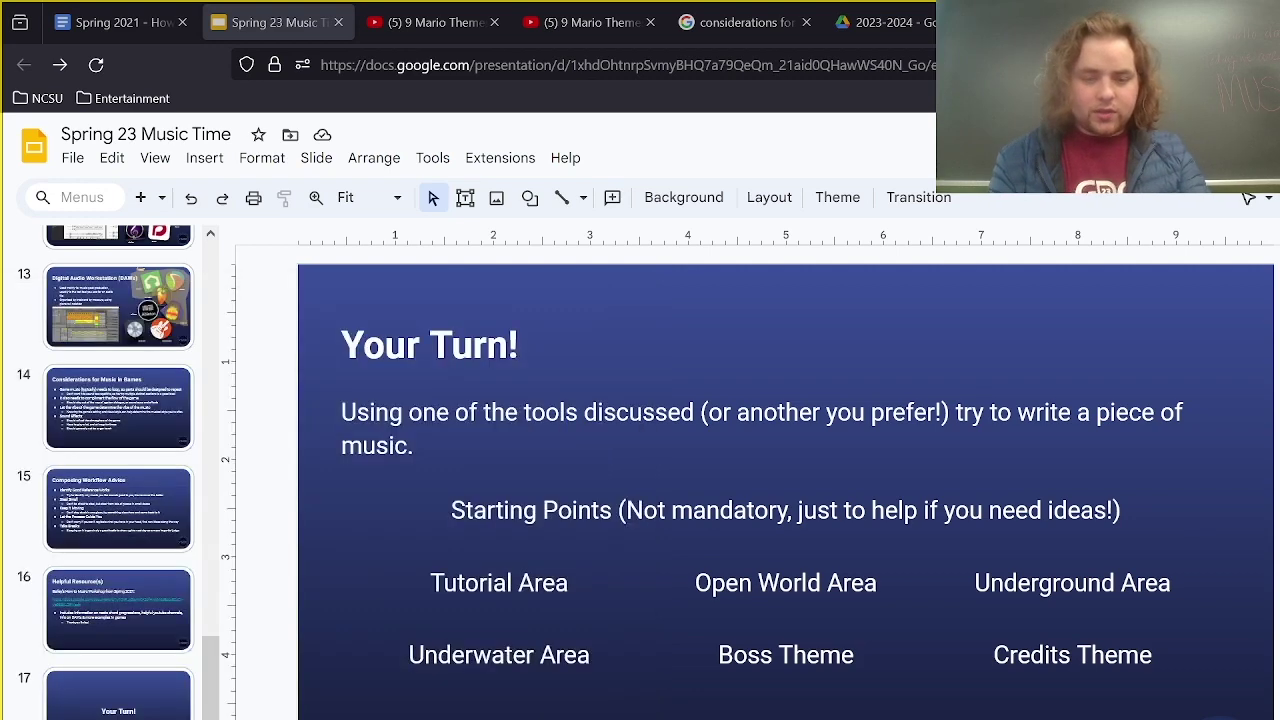
{"action": "type", "text": "use"}
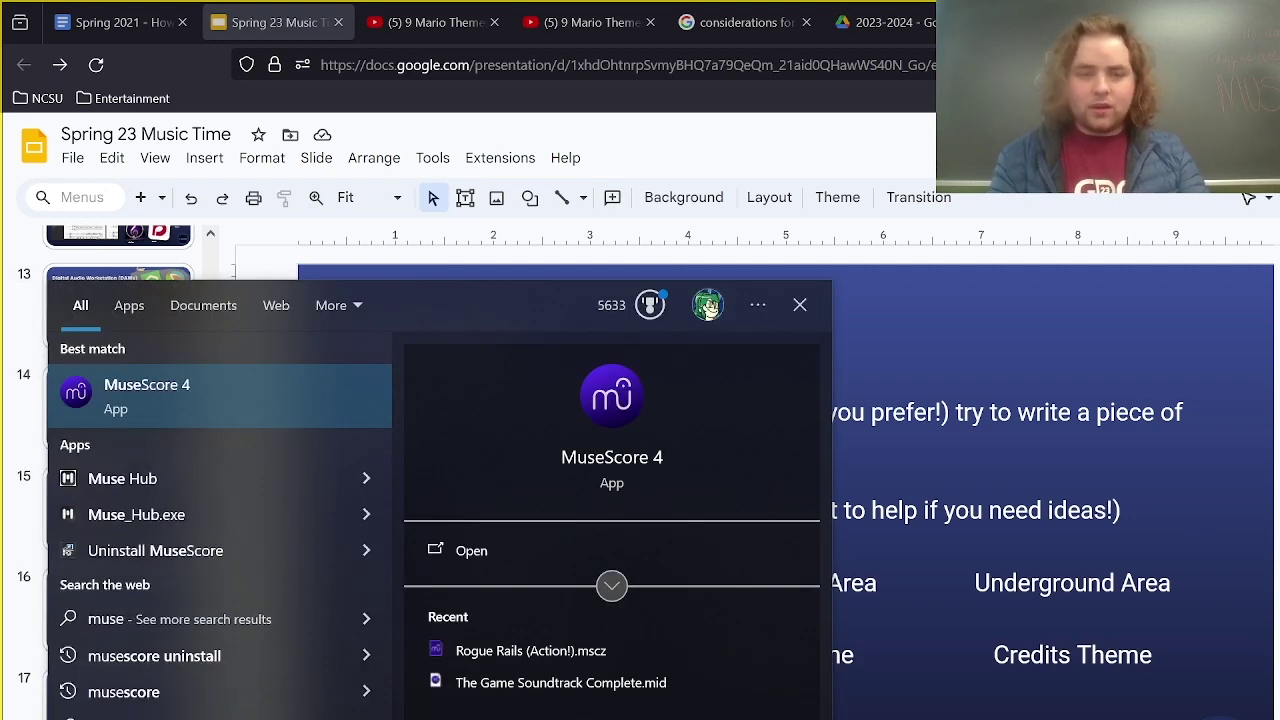
{"action": "key", "text": "Return"}
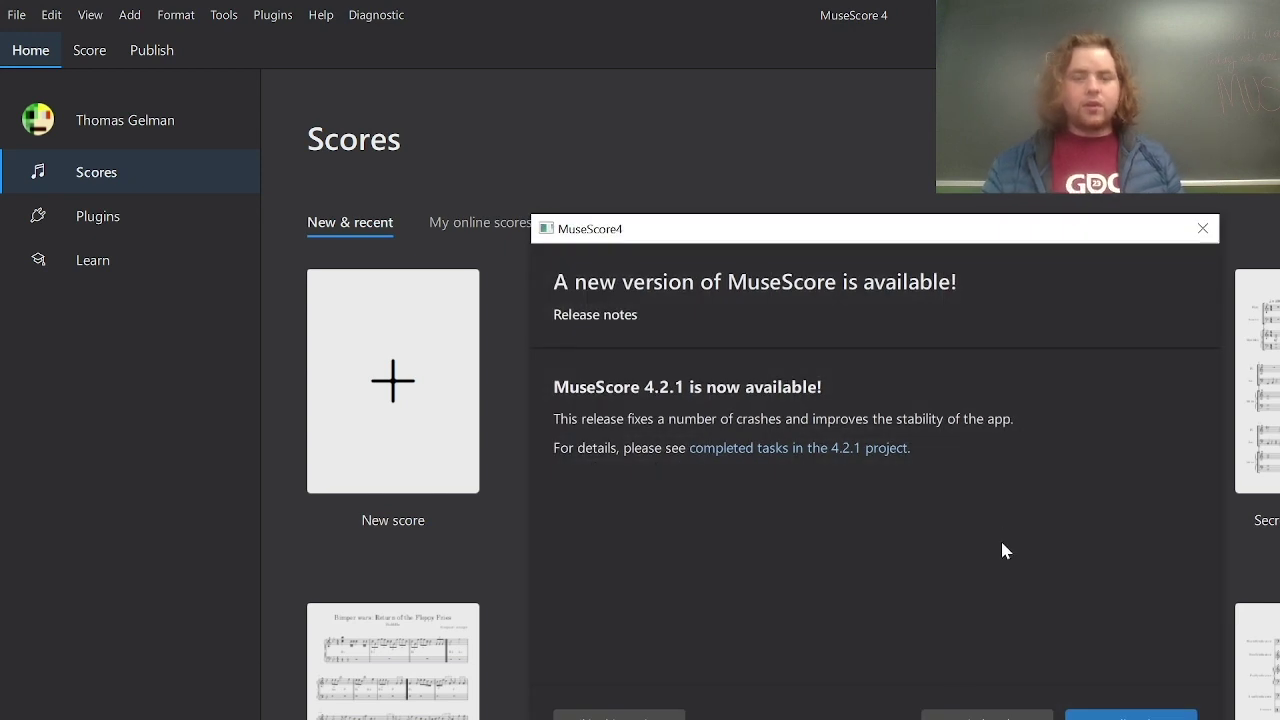
{"action": "left_click", "coordinate": [620, 712]}
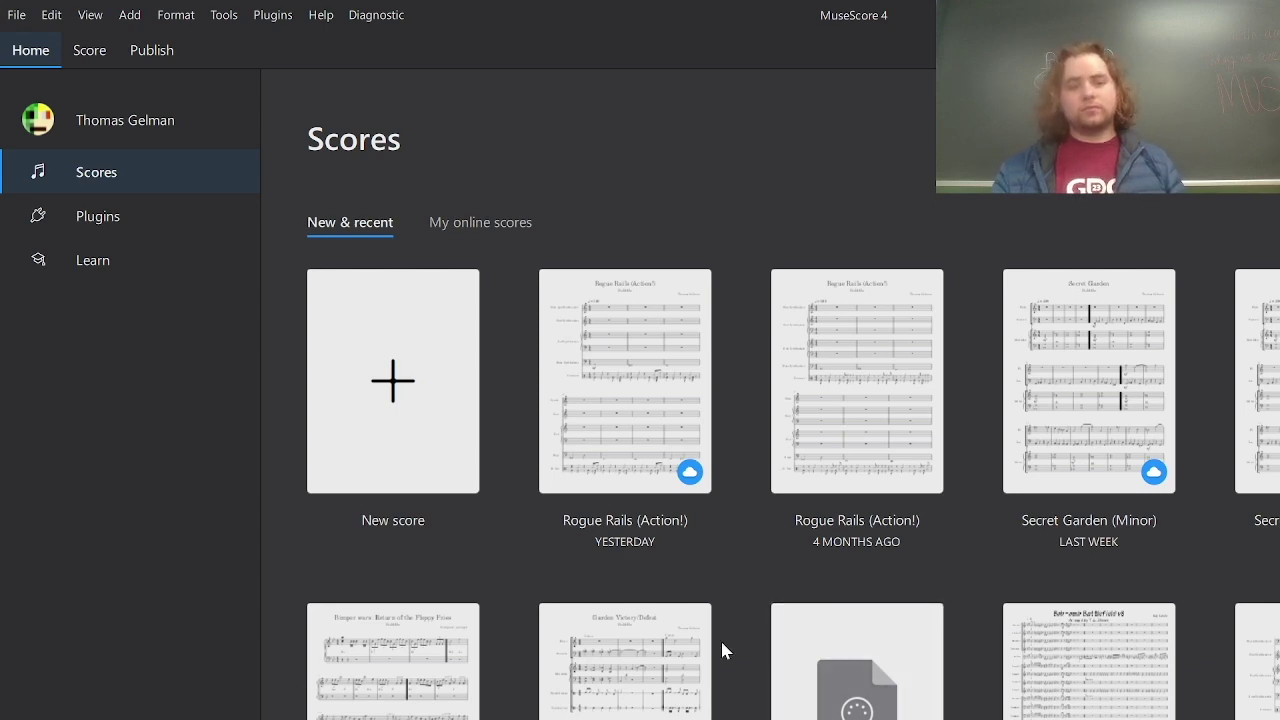
Start a new score and browse the common vocal, brass, pitched, unpitched and body percussion instrument families
{"action": "left_click", "coordinate": [429, 391]}
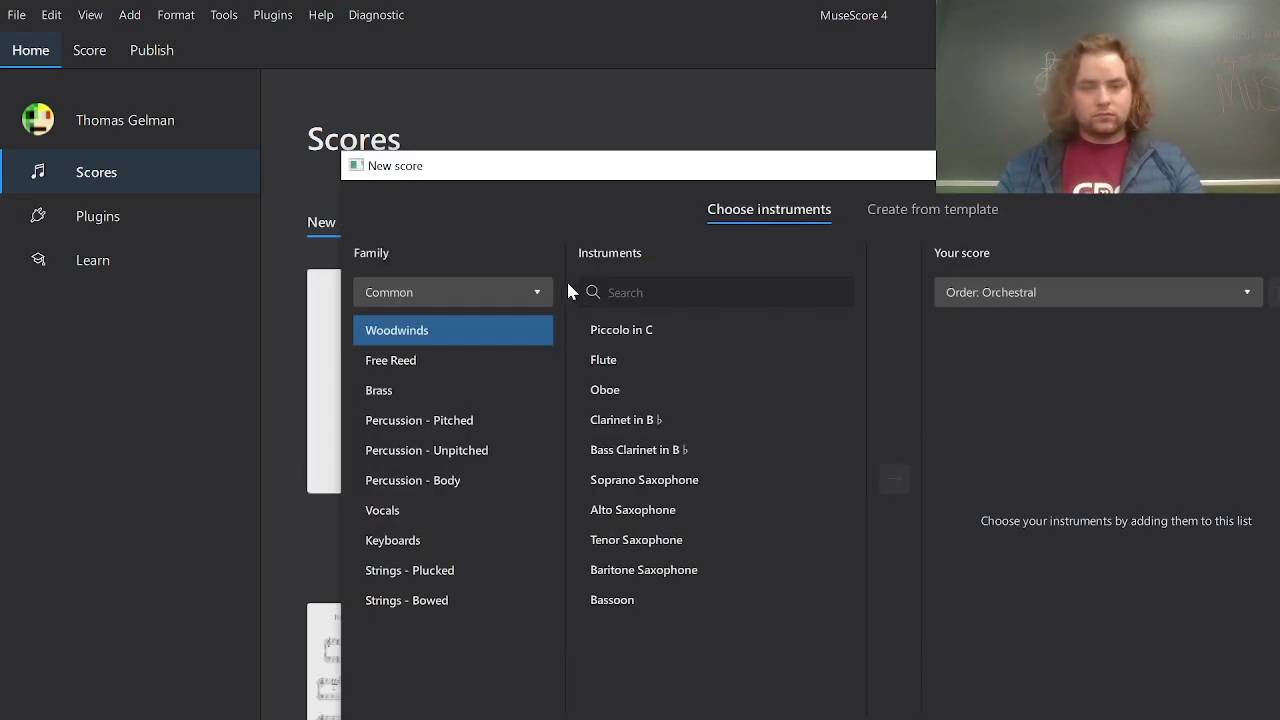
{"action": "left_click", "coordinate": [448, 512]}
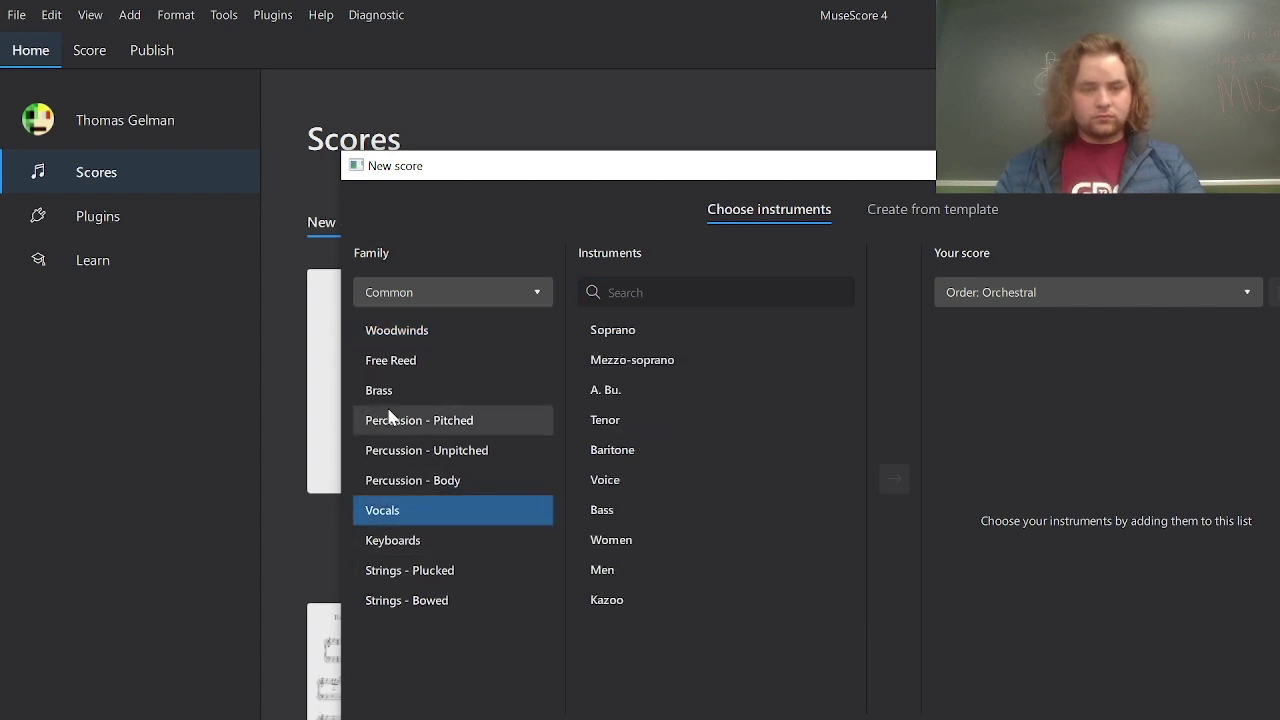
{"action": "left_click", "coordinate": [401, 386]}
{"action": "left_click", "coordinate": [393, 422]}
{"action": "left_click", "coordinate": [420, 450]}
{"action": "left_click", "coordinate": [444, 481]}
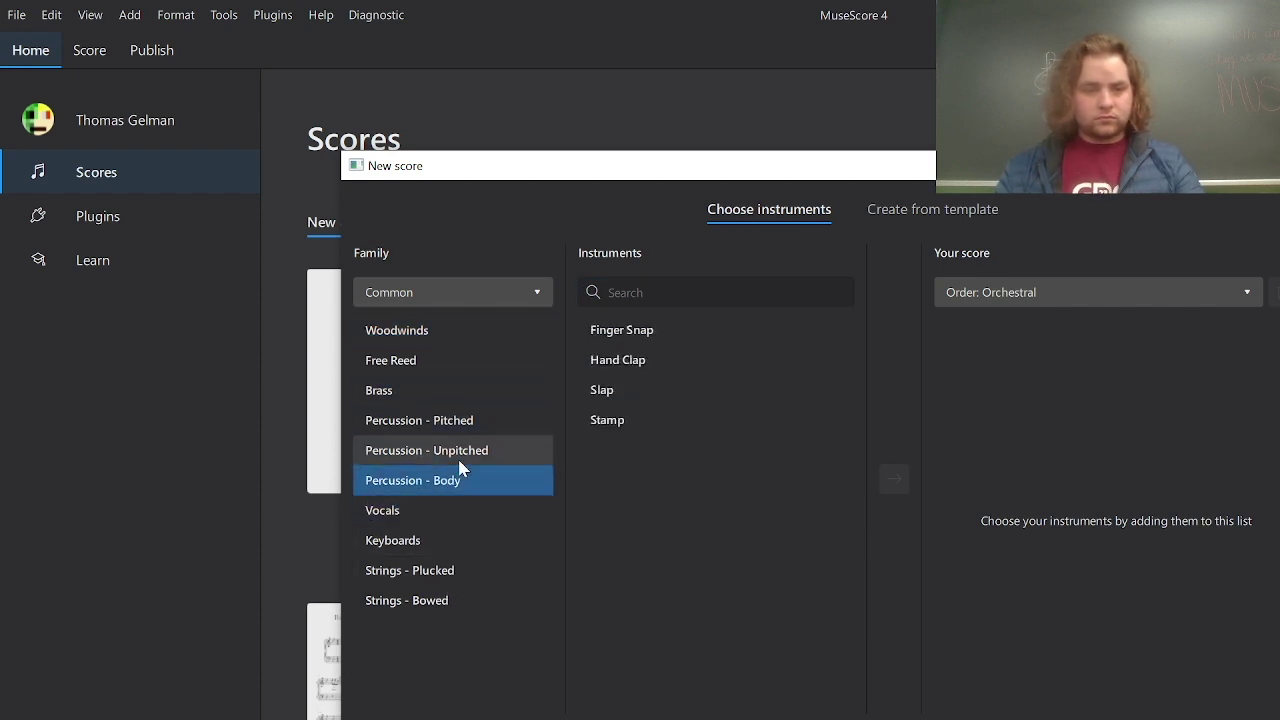